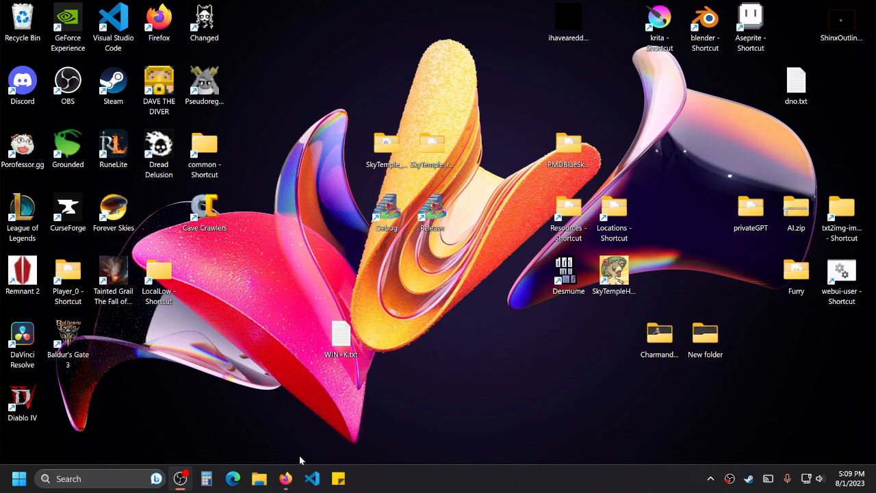
Look over the latest videos of the bookmarked YouTube channel in Firefox and check the Color Memory sticky note.
left_click(285, 478)
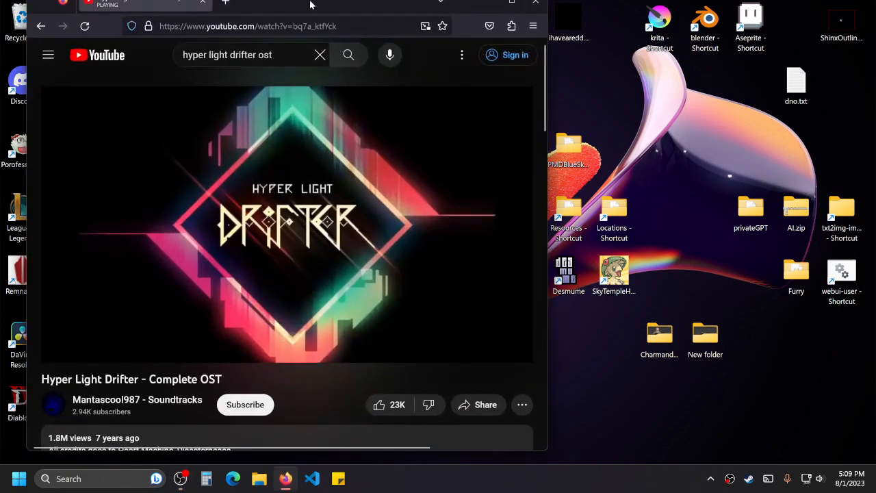
left_click(240, 14)
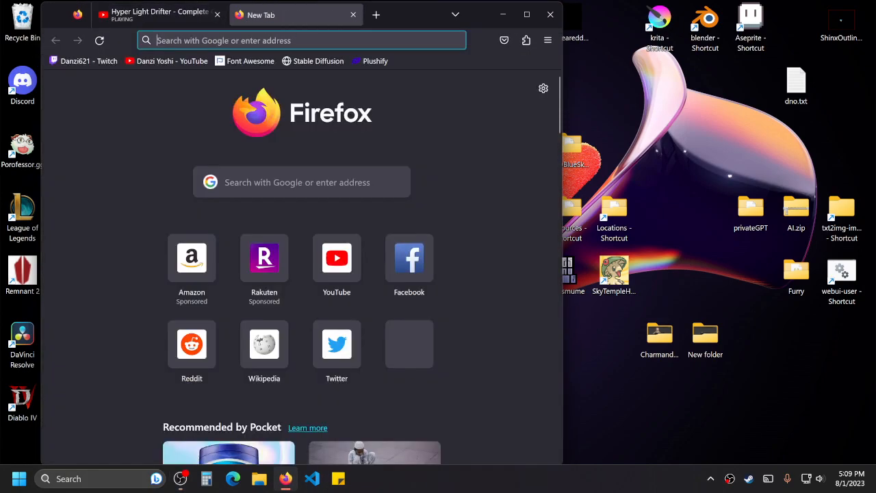
left_click(146, 63)
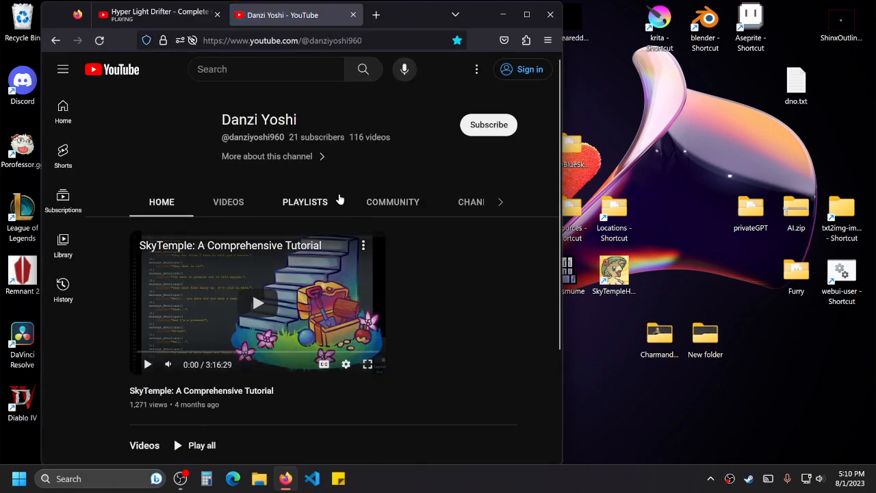
left_click(219, 204)
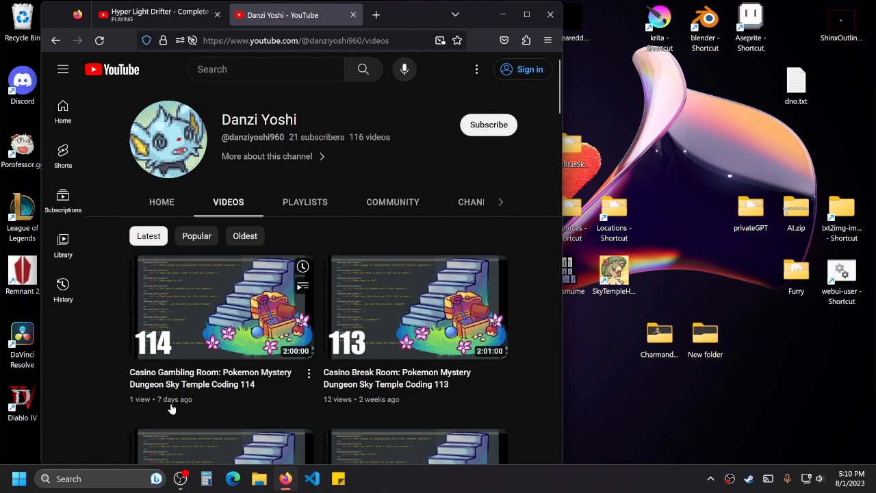
scroll(122, 329, "down", 1)
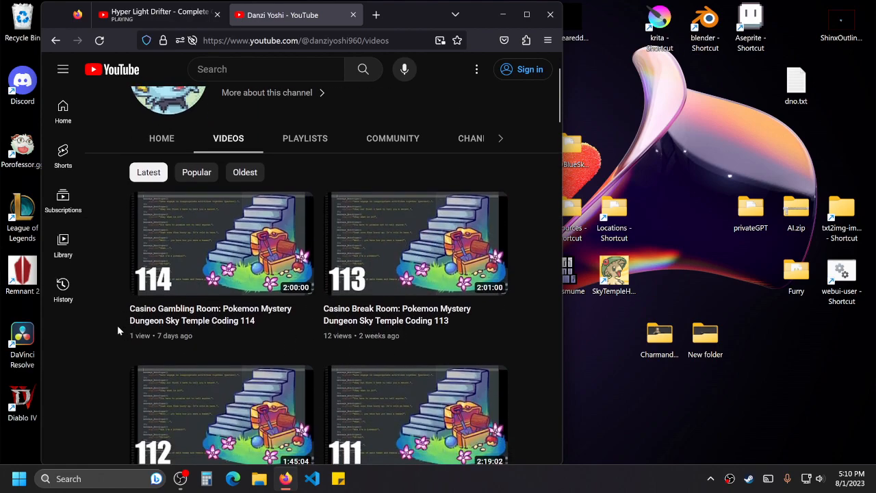
left_click(338, 478)
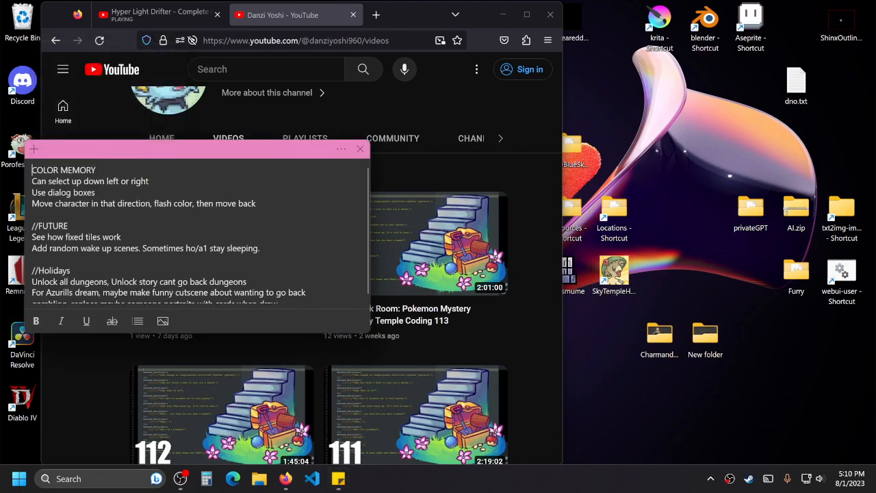
left_click(360, 150)
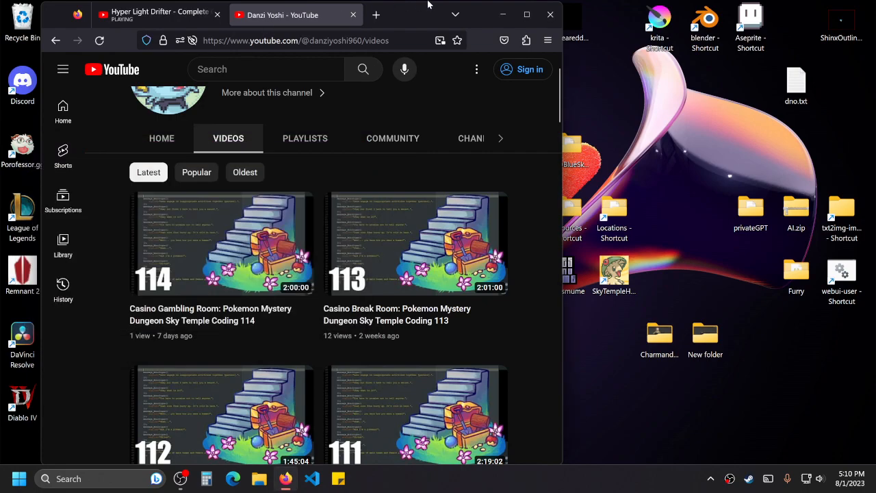
Close the YouTube channel's tab and minimize the Firefox window.
mouse_move(419, 15)
left_mouse_down()
mouse_move(503, 46)
mouse_move(424, 11)
mouse_move(406, 18)
left_mouse_up()
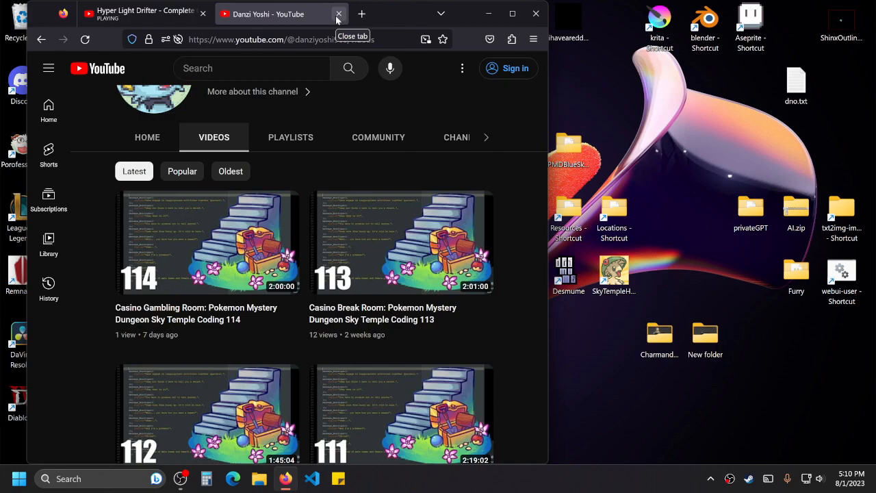
left_click(339, 14)
left_click(488, 16)
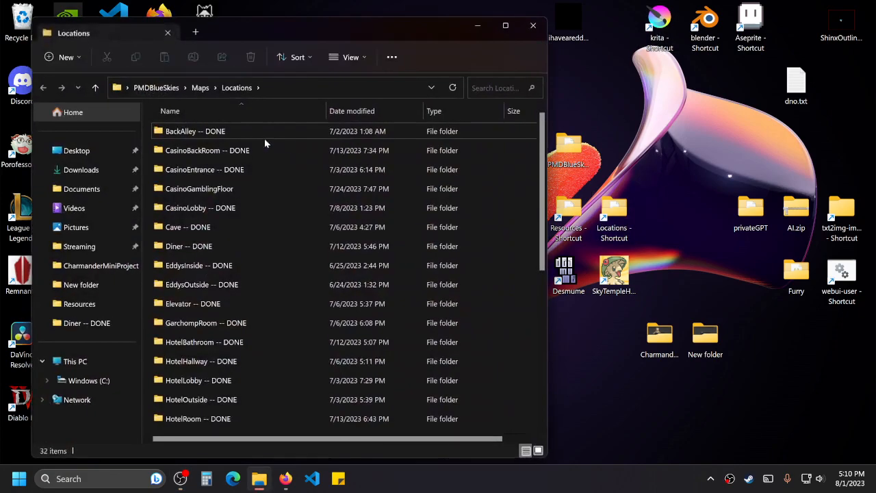
Open GambFloor.blend from the CasinoGamblingFloor folder in Blender.
double_click(251, 186)
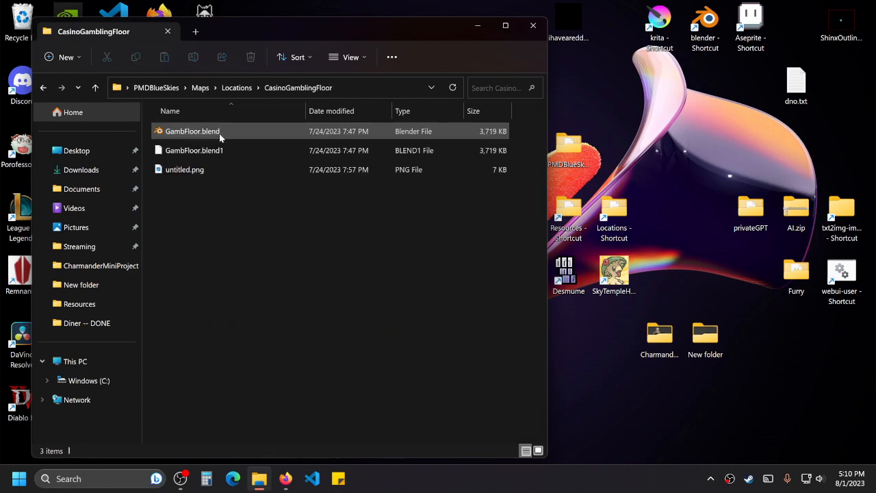
left_click(219, 135)
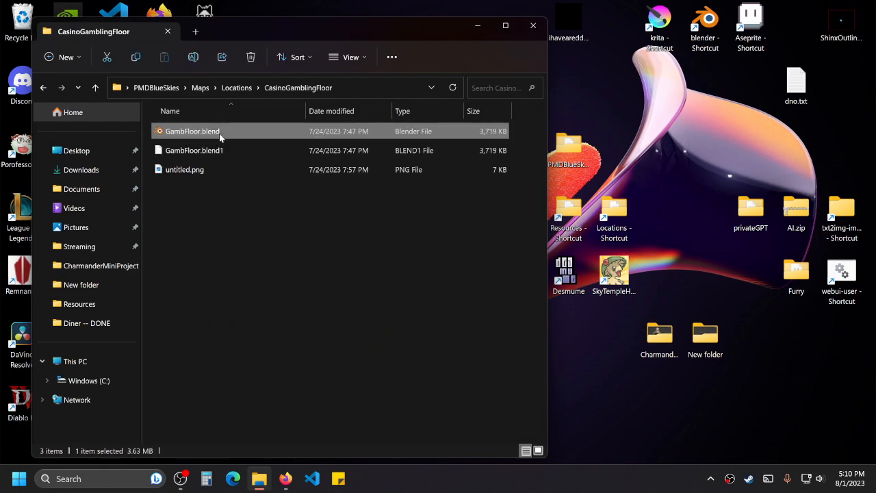
key("Return")
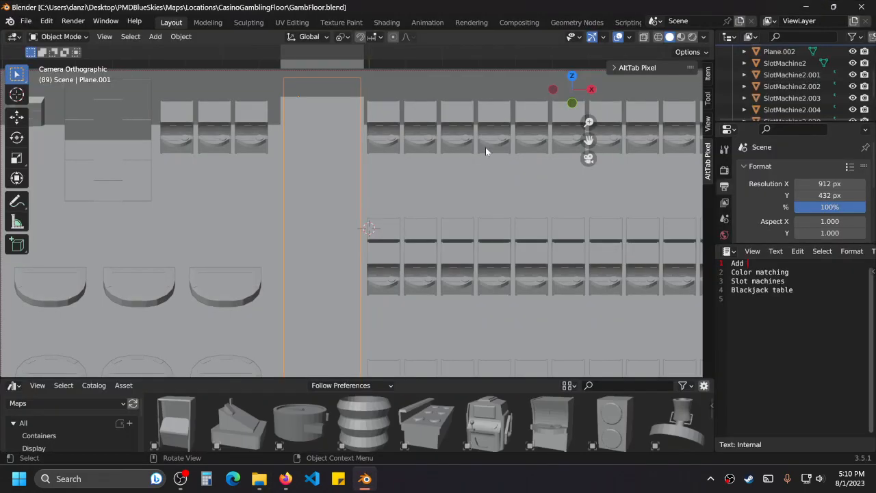
Examine the overall casino gambling floor layout and render it from the camera.
scroll(410, 173, "down", 4)
scroll(411, 173, "up", 2)
scroll(414, 171, "down", 1)
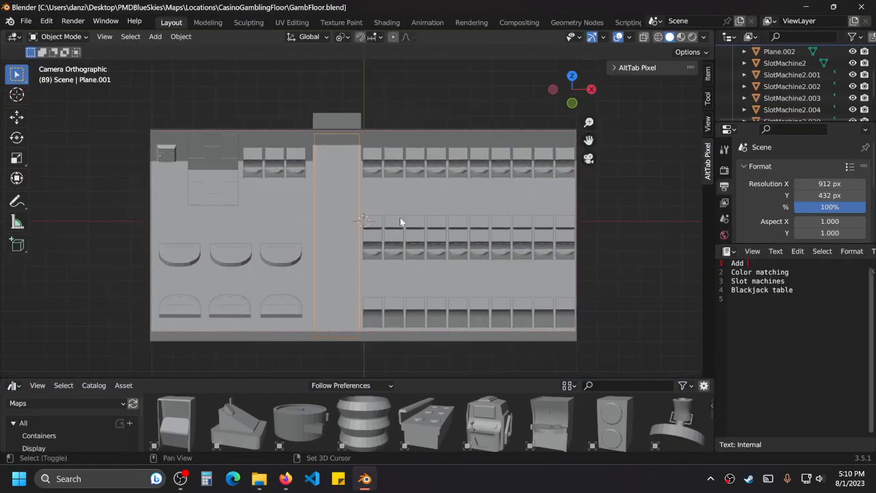
left_click_drag(392, 229, 422, 203)
left_click_drag(278, 149, 362, 198)
scroll(363, 196, "up", 5)
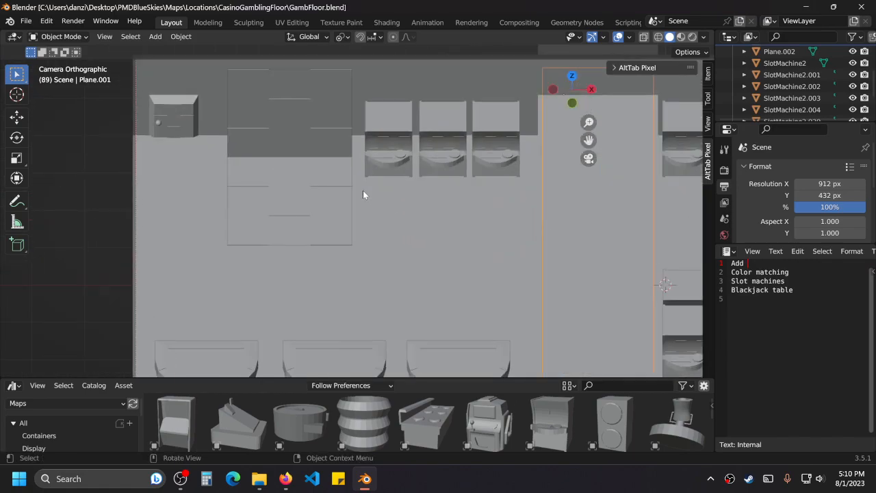
scroll(363, 192, "down", 2)
scroll(573, 185, "down", 3)
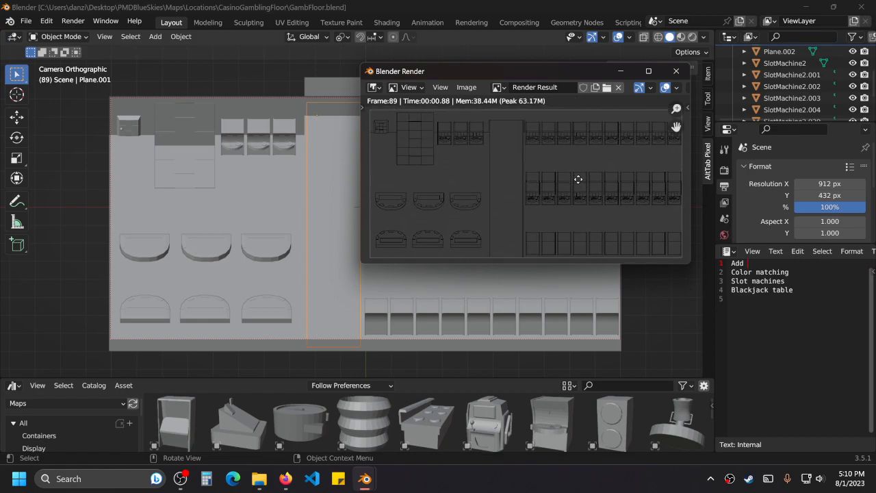
Examine the outlines of the slot machines and tables in the render result, and close the render window.
scroll(451, 159, "up", 3)
scroll(582, 188, "down", 3)
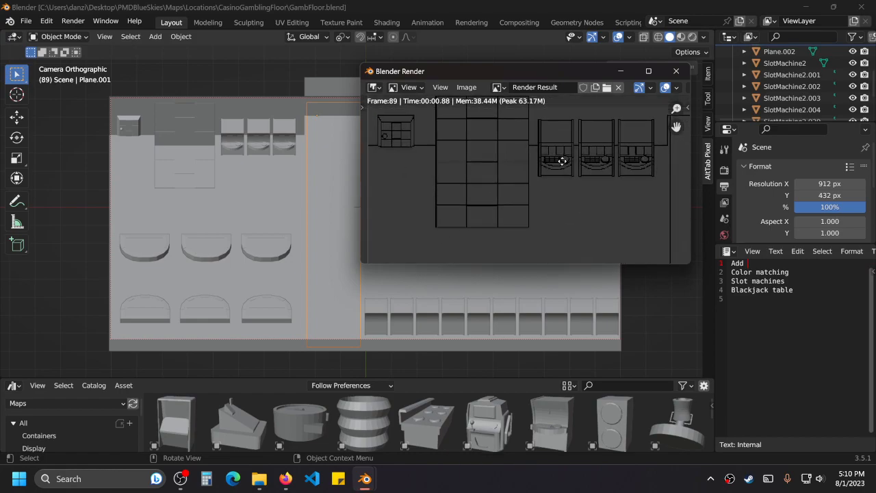
scroll(608, 189, "down", 1)
left_click_drag(608, 189, 576, 148)
left_click_drag(602, 170, 534, 171)
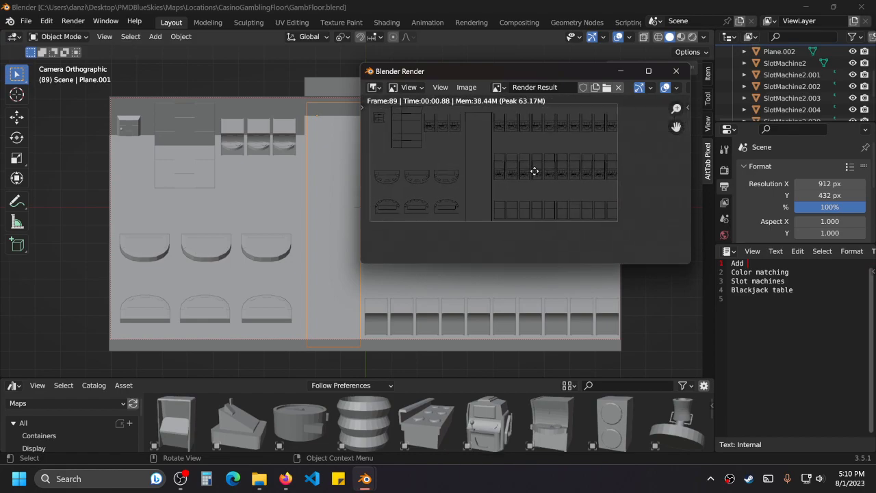
scroll(542, 166, "up", 5)
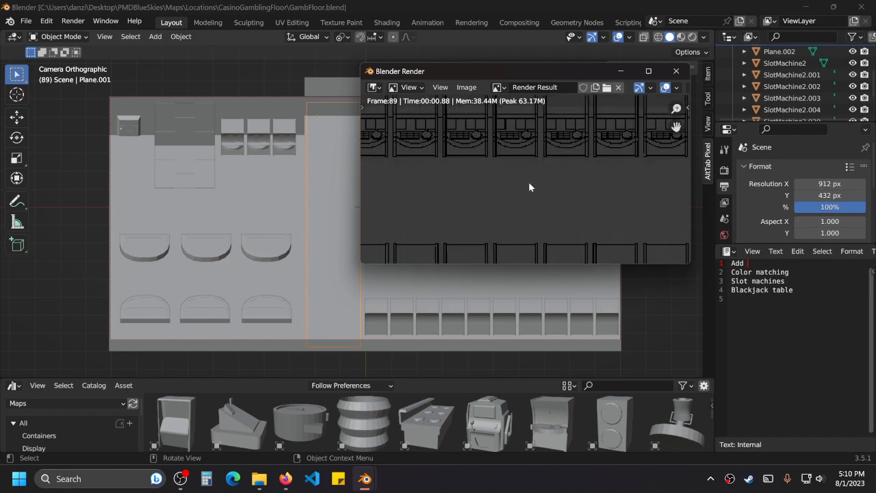
scroll(541, 202, "up", 2)
scroll(537, 202, "down", 5)
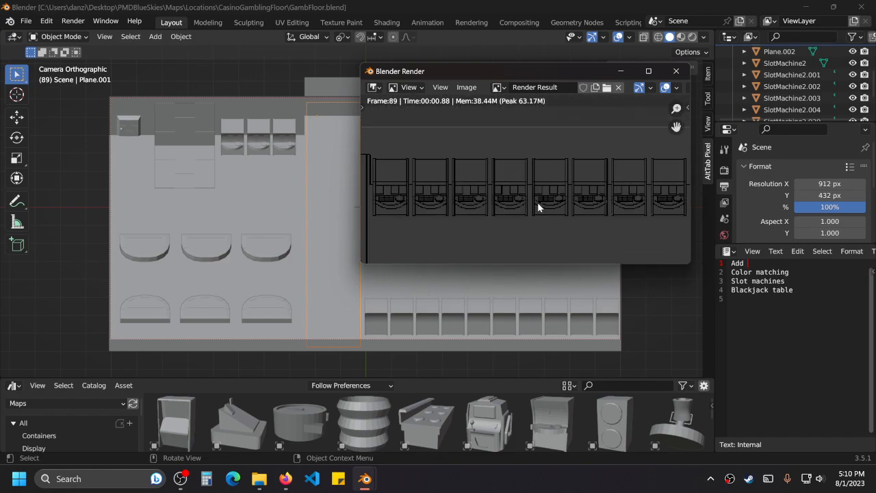
left_click_drag(511, 185, 615, 151)
left_click_drag(481, 185, 505, 180)
scroll(505, 181, "up", 4)
scroll(505, 180, "down", 1)
left_click_drag(630, 178, 627, 181)
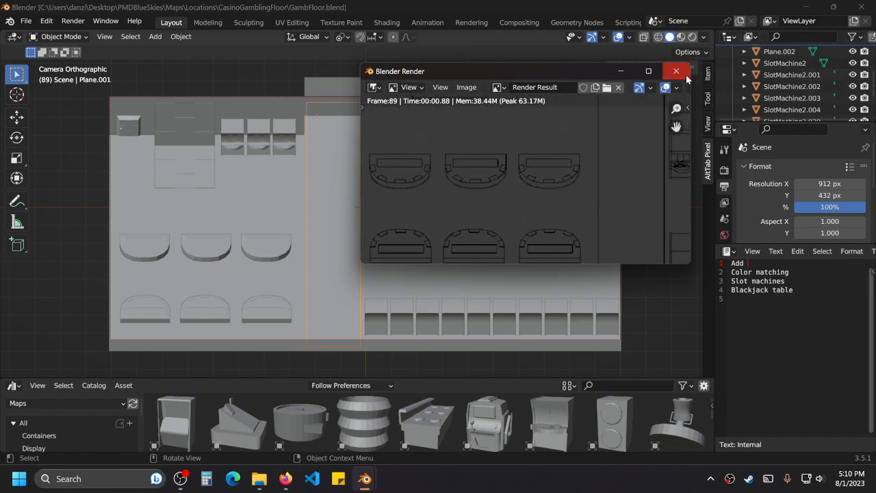
left_click(676, 71)
Put the casino scene and its folder aside and open finalpls8.blend from the CharmanderMiniProject folder.
left_click(806, 8)
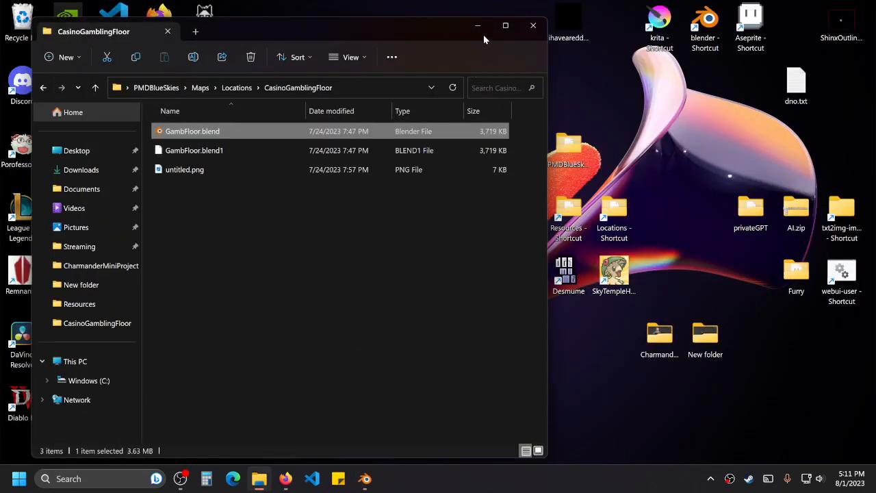
left_click(478, 29)
double_click(659, 337)
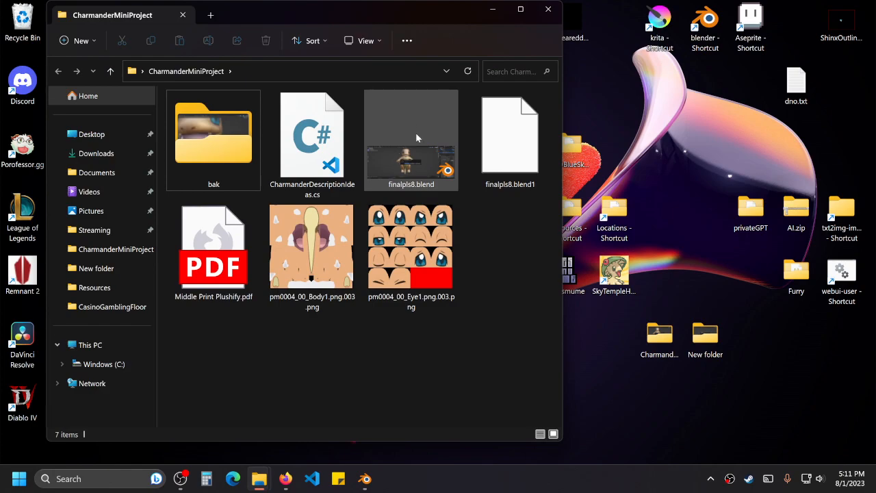
double_click(415, 143)
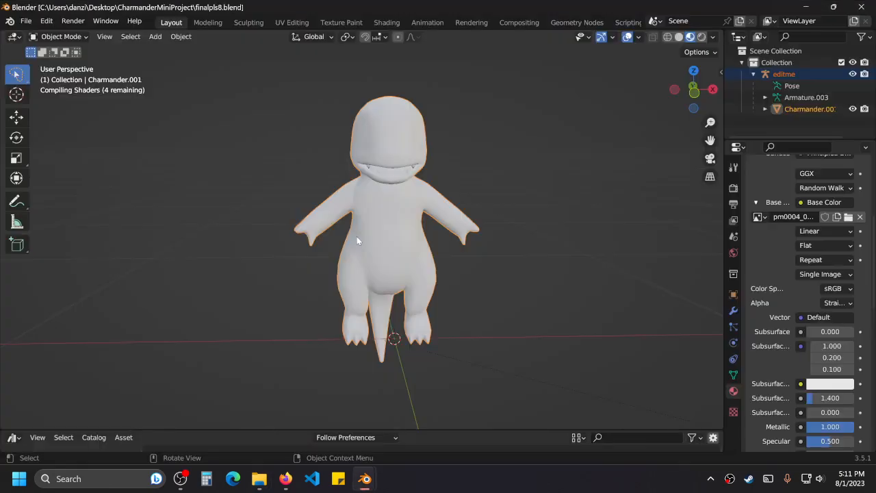
Examine the textured Charmander model from the front, the side and below.
left_click_drag(356, 236, 473, 213)
scroll(473, 214, "up", 5)
left_click_drag(527, 218, 563, 205)
scroll(463, 211, "down", 6)
scroll(384, 208, "up", 4)
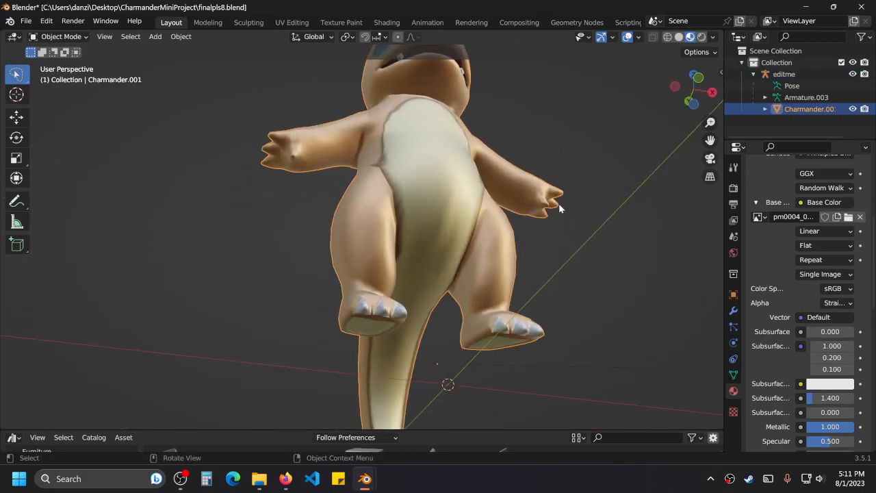
Examine the Charmander mesh's topology and seams from all sides in Edit Mode.
key("Tab")
left_click_drag(500, 209, 545, 230)
key("Tab")
scroll(369, 219, "up", 3)
scroll(469, 227, "down", 3)
key("Tab")
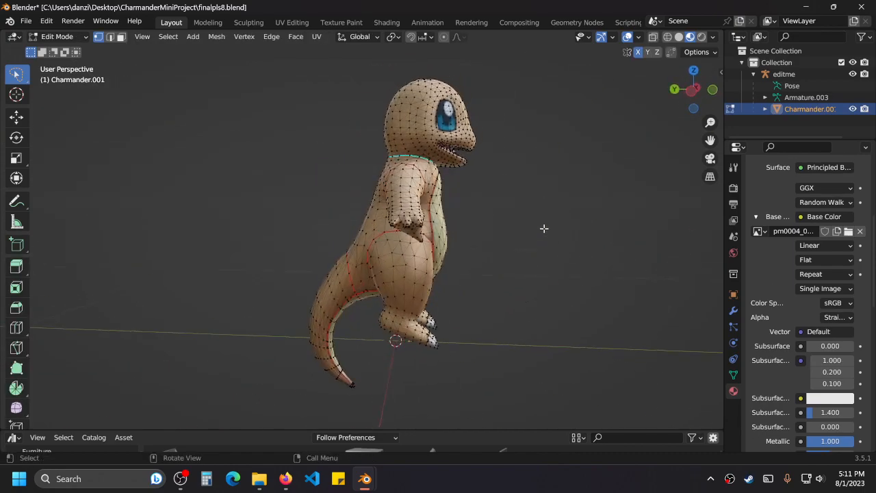
left_click_drag(555, 186, 486, 217)
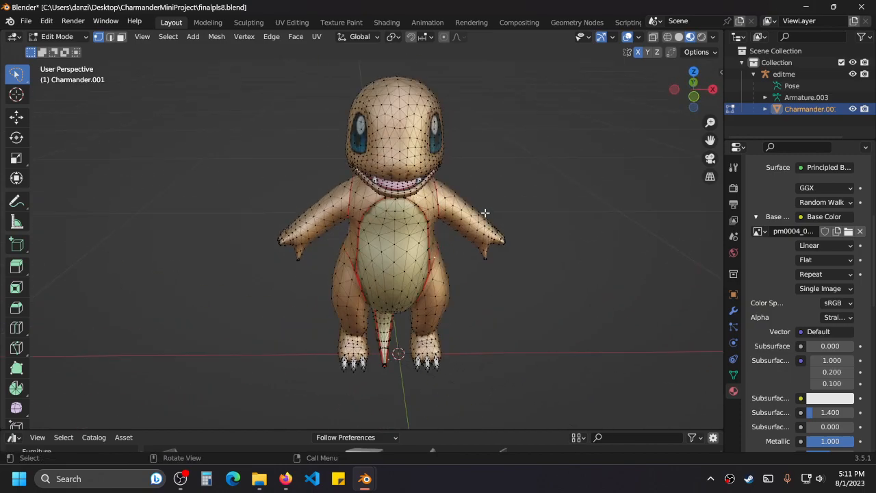
left_click_drag(376, 212, 363, 197)
left_click_drag(548, 203, 489, 207)
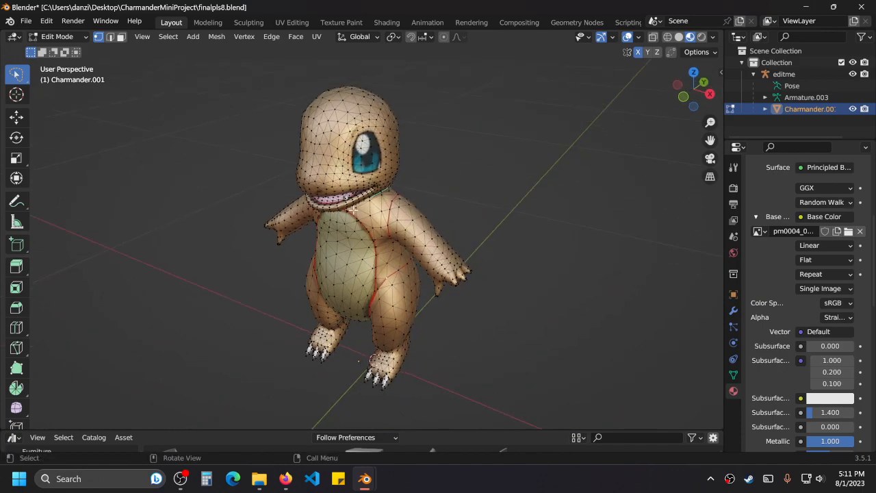
left_click_drag(354, 210, 489, 199)
scroll(491, 199, "down", 2)
scroll(492, 195, "up", 3)
left_click_drag(550, 217, 465, 203)
scroll(465, 203, "down", 3)
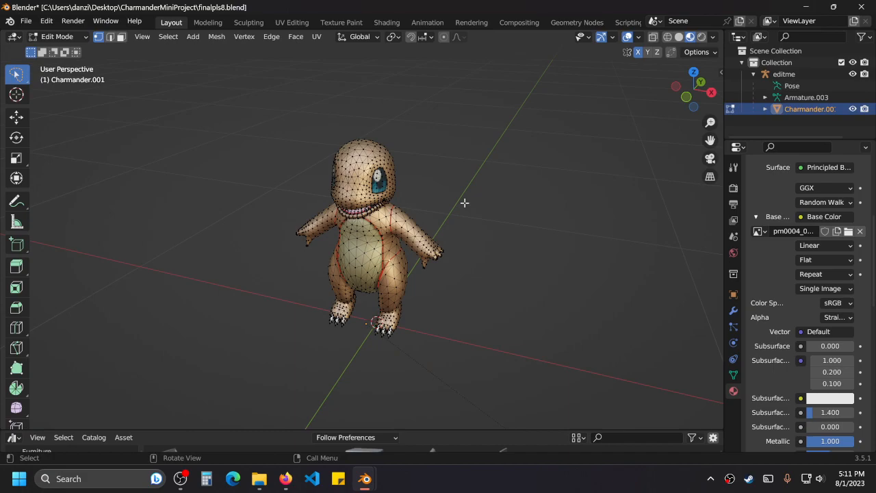
left_click_drag(374, 212, 483, 192)
scroll(510, 193, "up", 4)
scroll(485, 196, "down", 4)
left_click_drag(538, 194, 511, 196)
scroll(511, 196, "down", 2)
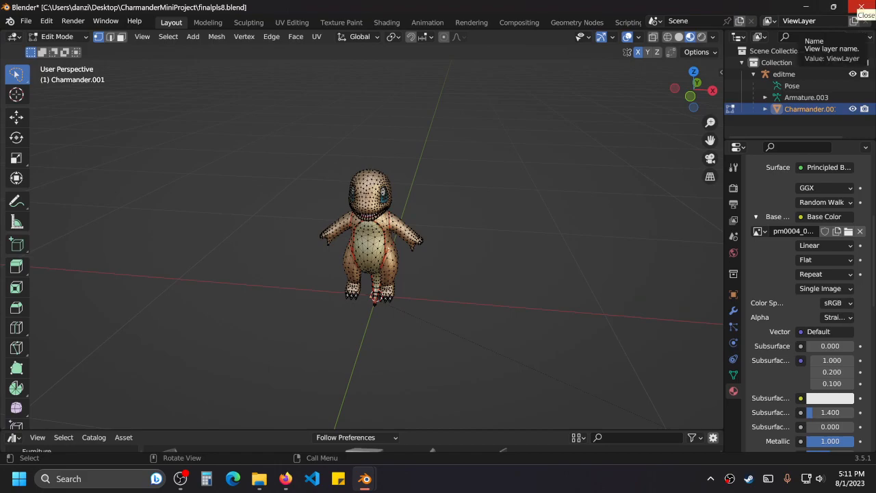
Close the Charmander file without saving, and close the CharmanderMiniProject folder window.
left_click(861, 7)
left_click(464, 259)
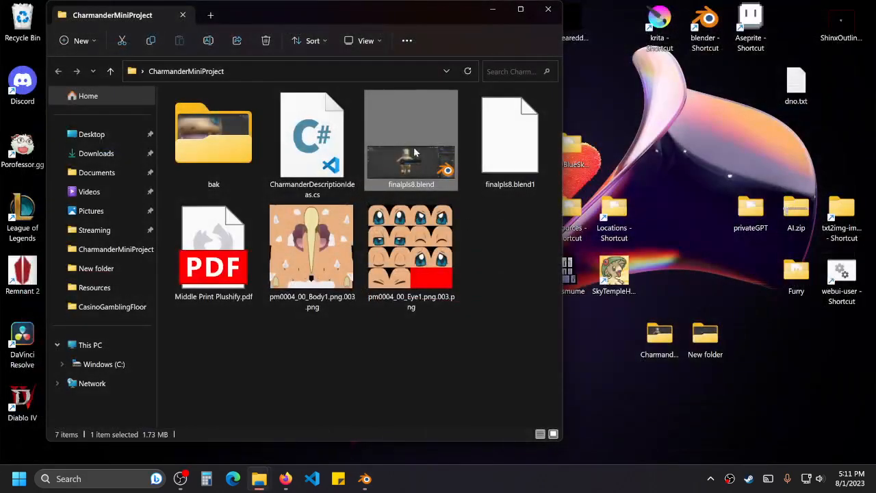
left_click(548, 9)
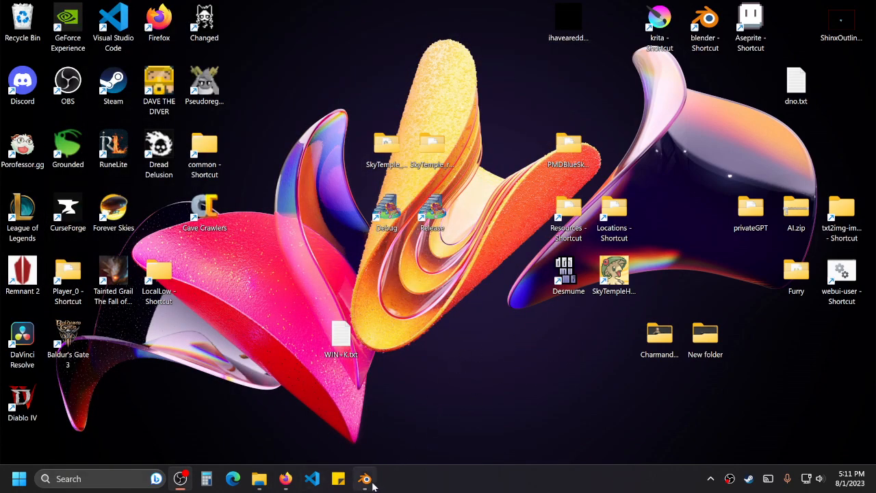
Return to the GambFloor.blend scene and review the casino floor's arrangement of slot machines and tables.
left_click(365, 479)
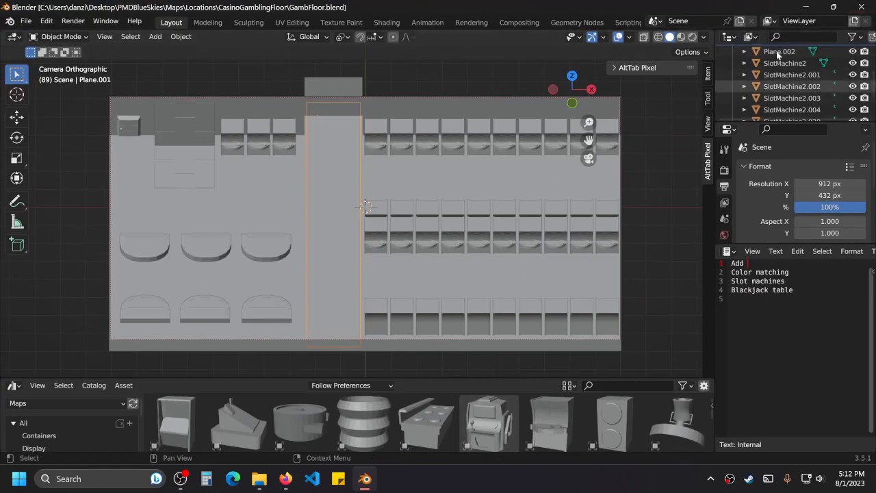
scroll(437, 124, "down", 2)
scroll(437, 124, "up", 2)
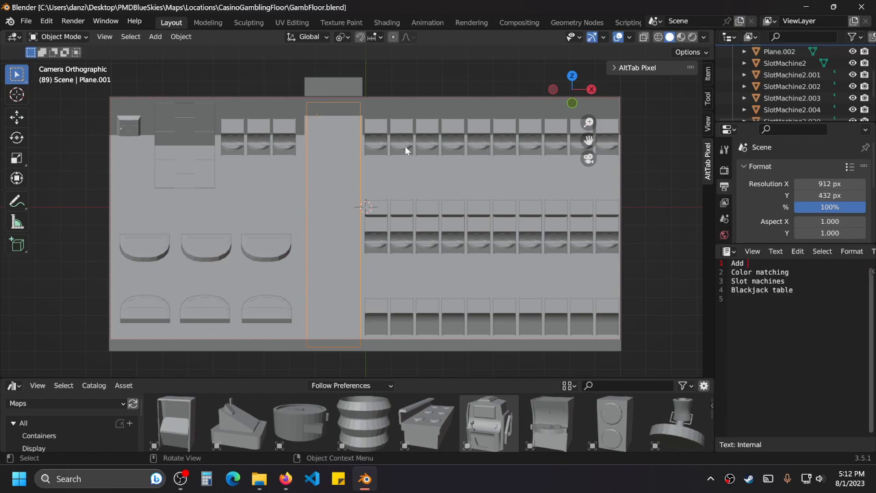
scroll(396, 183, "up", 3)
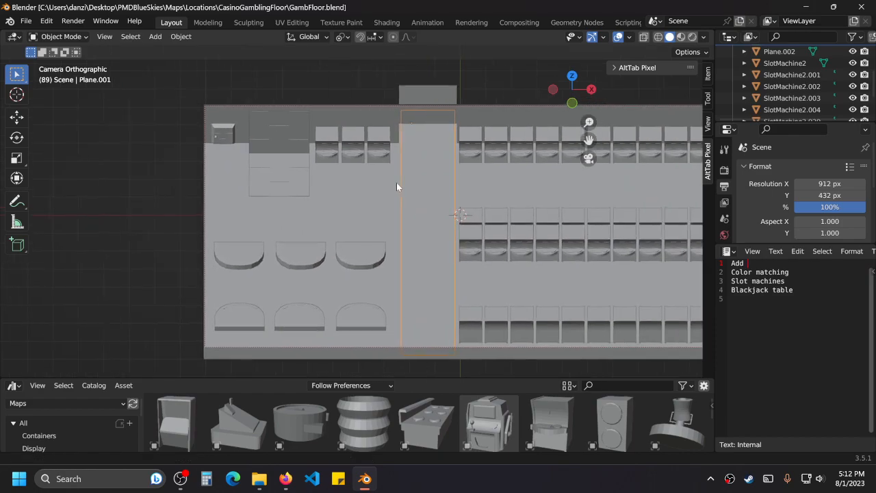
scroll(469, 166, "down", 2)
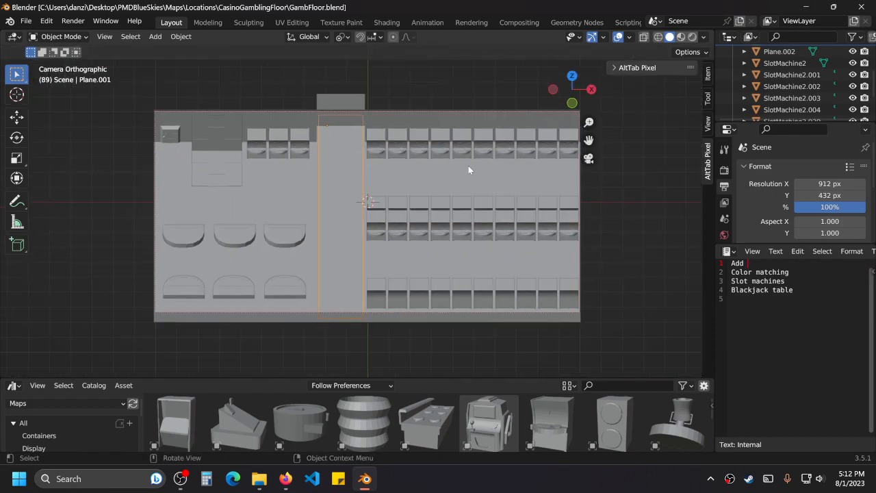
Render the casino floor from the camera, examine the resulting line art across the whole map, and close the render window.
scroll(390, 212, "up", 5)
scroll(432, 211, "down", 3)
key("F12")
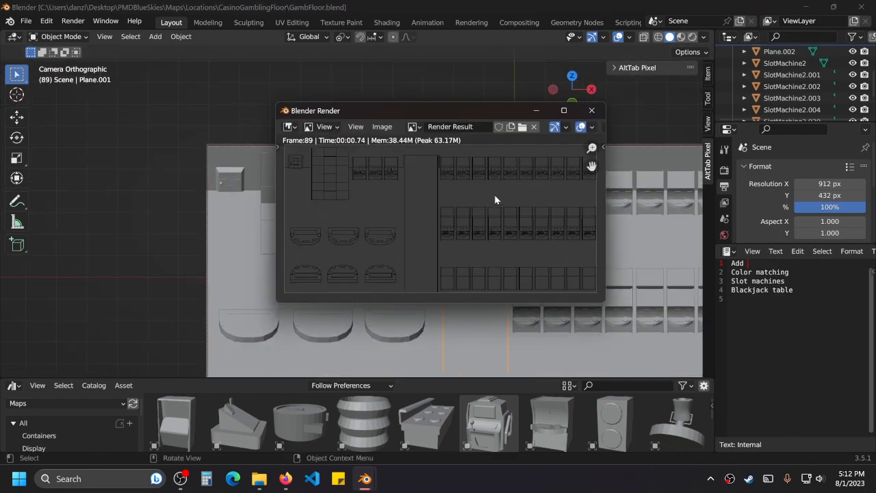
scroll(503, 191, "down", 2)
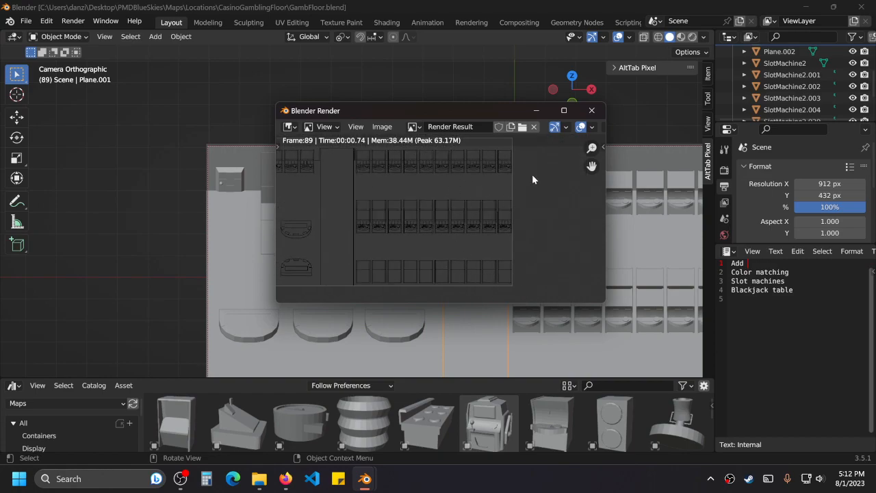
scroll(482, 169, "down", 1)
left_click_drag(358, 207, 438, 225)
scroll(439, 218, "up", 2)
scroll(440, 232, "down", 1)
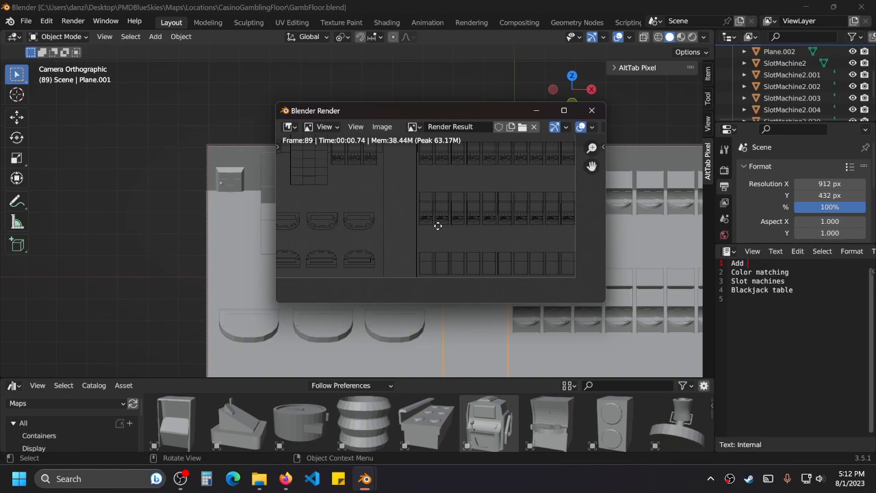
left_click(591, 110)
Delete the stray single slot machine, SlotMachine2.001, overlapping the joined row along the back wall.
scroll(587, 204, "down", 3)
left_click(569, 204)
left_click(481, 204)
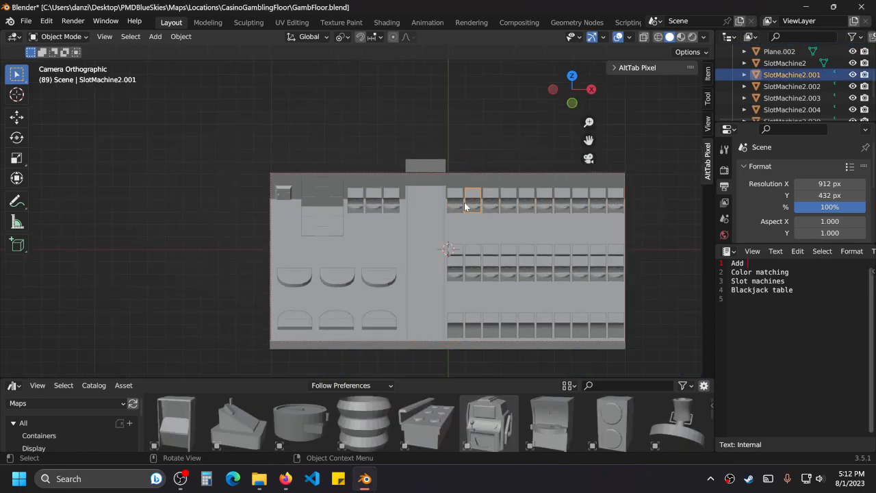
key("ctrl+z")
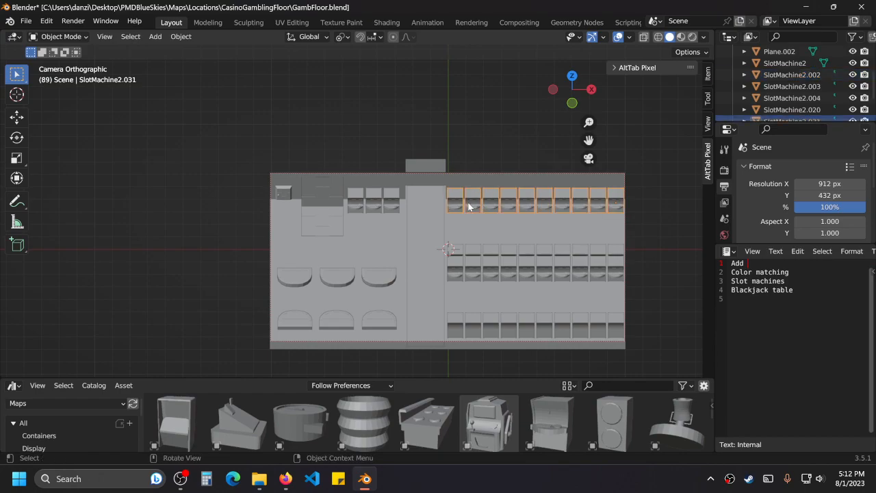
Check the joined slot machine rows and the front row of blackjack tables, and render the scene again.
left_click(523, 266)
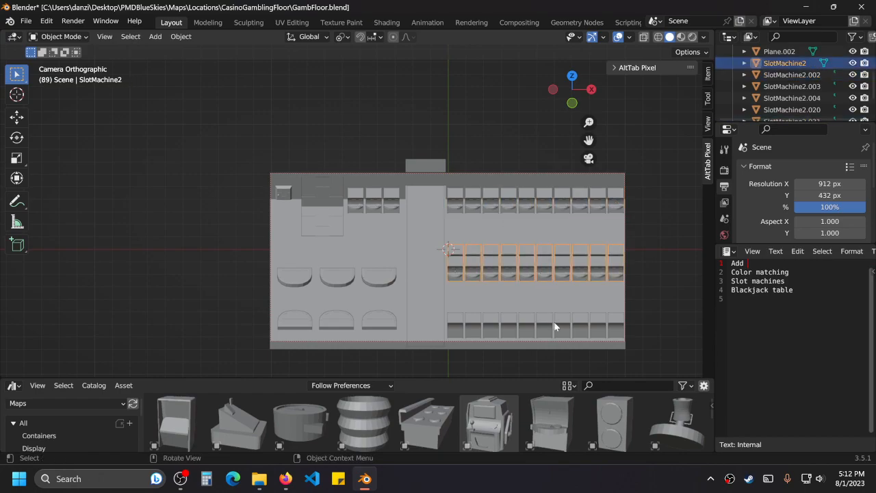
left_click(570, 203)
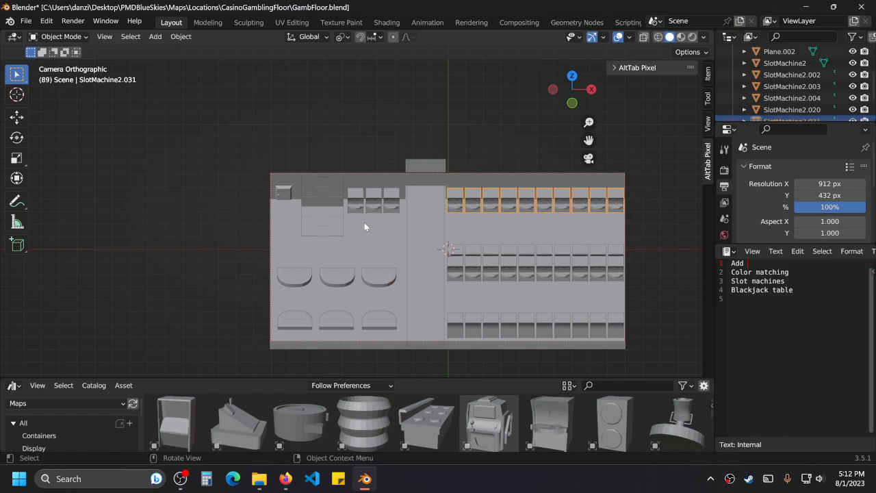
left_click(302, 313)
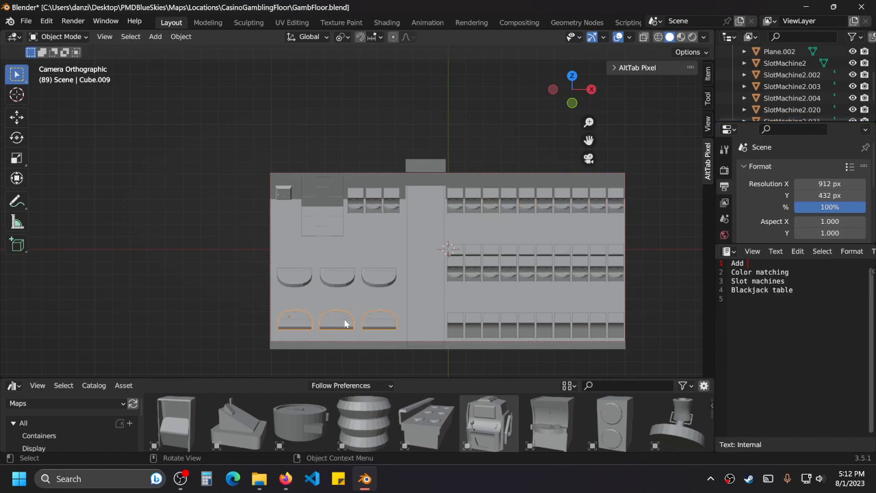
scroll(355, 250, "up", 2)
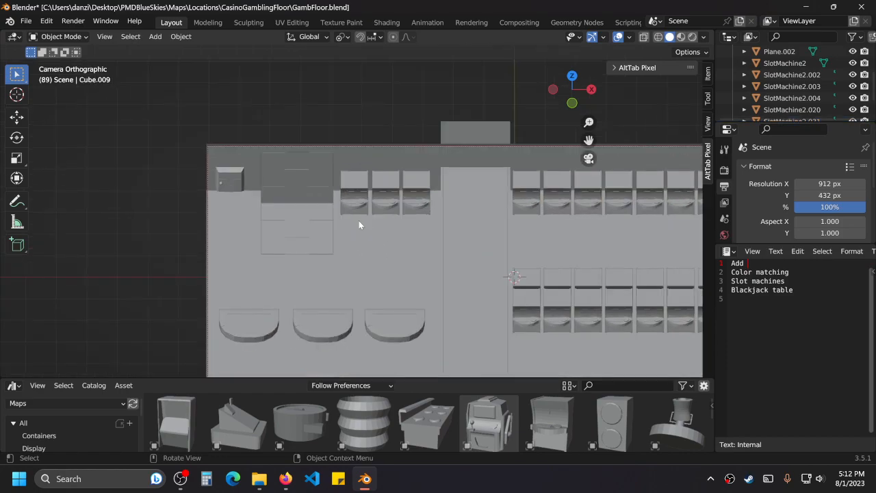
scroll(387, 201, "down", 2)
left_click_drag(548, 241, 457, 214)
scroll(452, 207, "up", 1)
scroll(452, 207, "down", 1)
left_click_drag(520, 212, 512, 206)
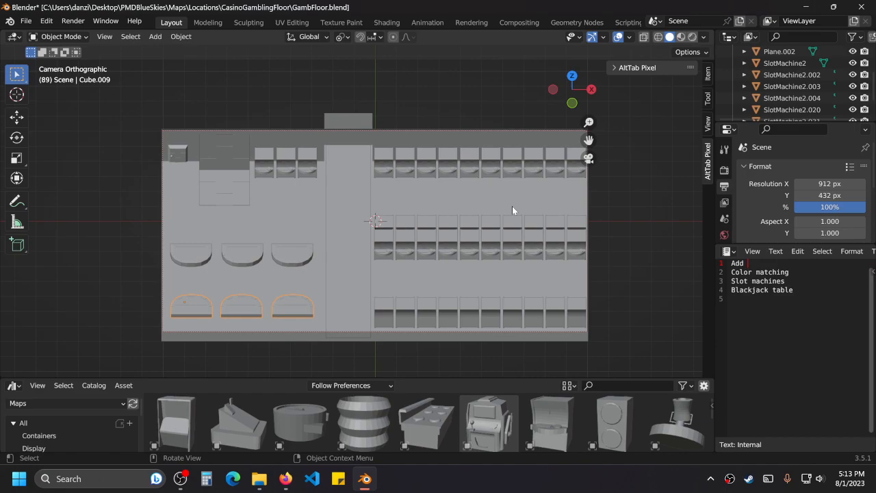
key("F12")
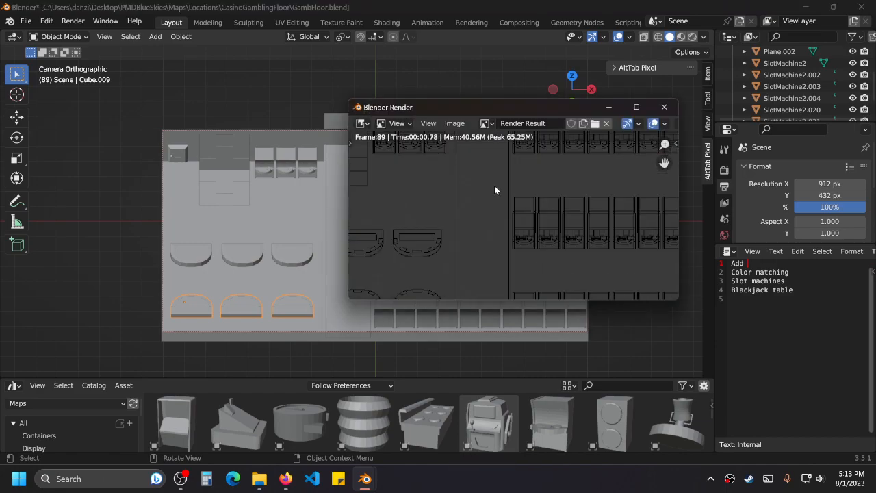
left_click(664, 107)
Examine the saved render untitled.png in the image viewer from side to side, and close the image and its folder.
left_click(263, 479)
double_click(236, 175)
scroll(241, 197, "up", 5)
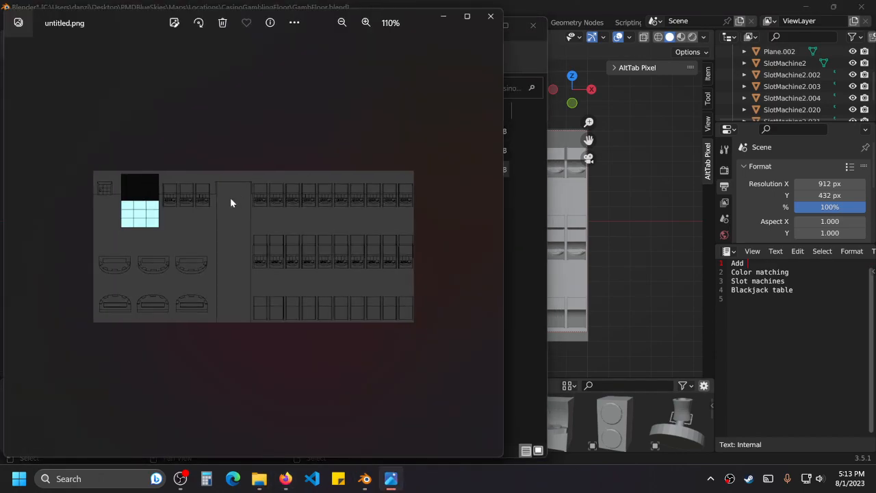
left_click_drag(335, 257, 303, 256)
left_click_drag(217, 253, 351, 252)
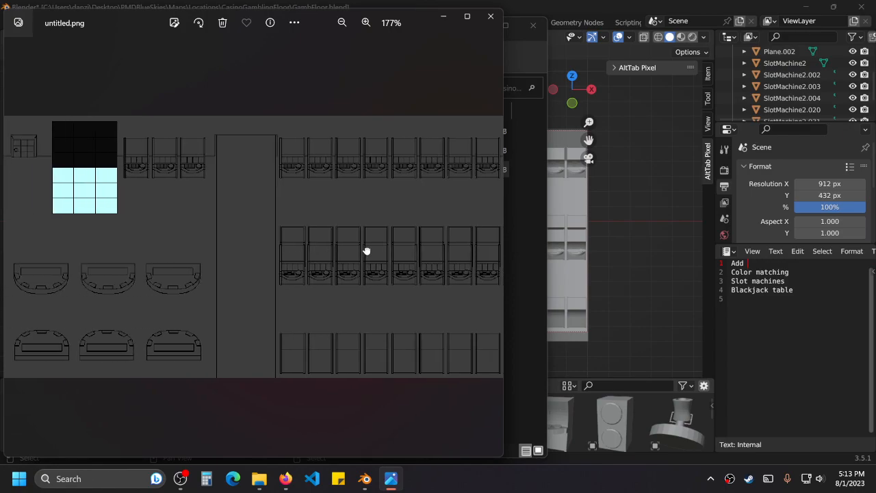
left_click_drag(402, 250, 348, 251)
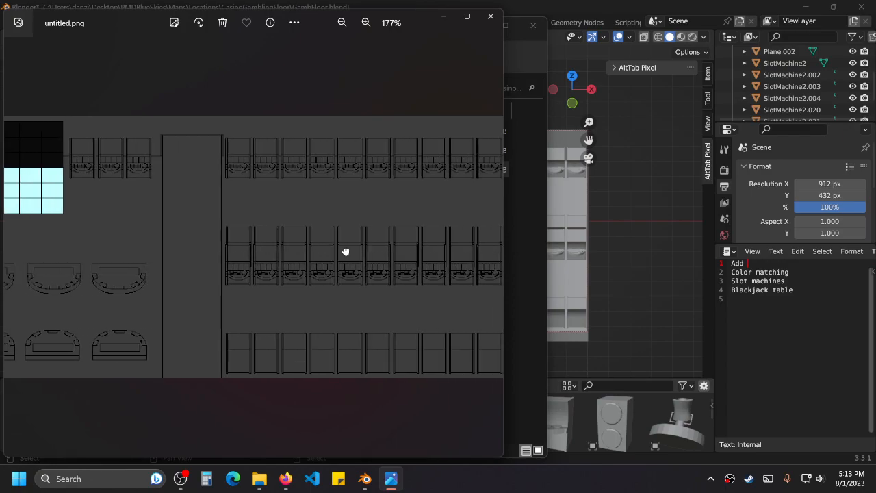
left_click_drag(143, 266, 242, 269)
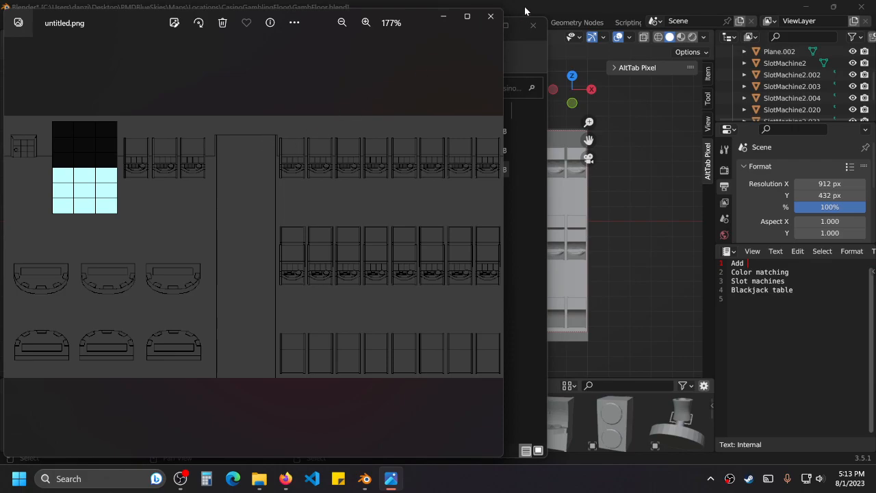
left_click(491, 20)
left_click(532, 25)
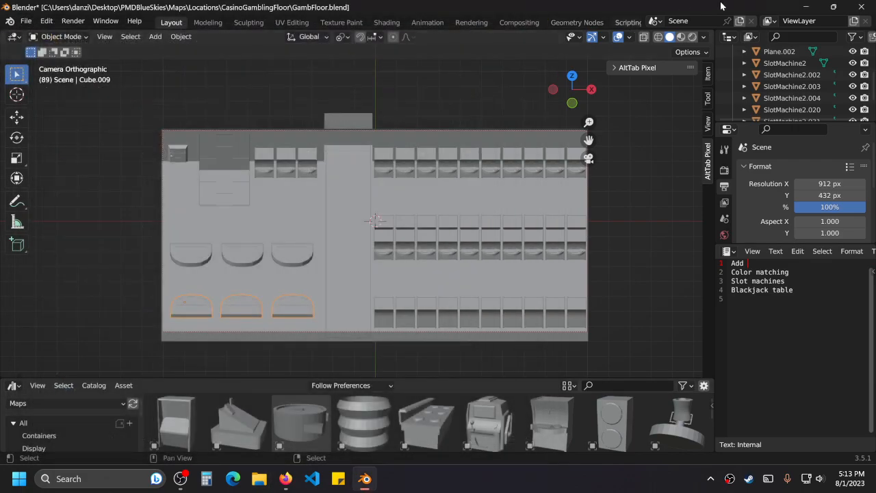
Close Blender and tidy the desktop, placing the CharmanderMiniProject folder in the column beneath the Furry folder.
left_click(859, 8)
left_click(396, 261)
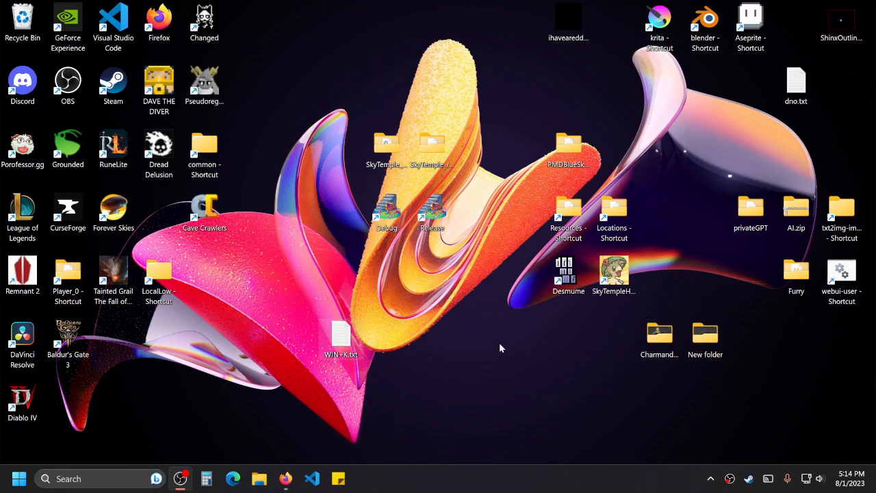
left_click_drag(705, 335, 788, 409)
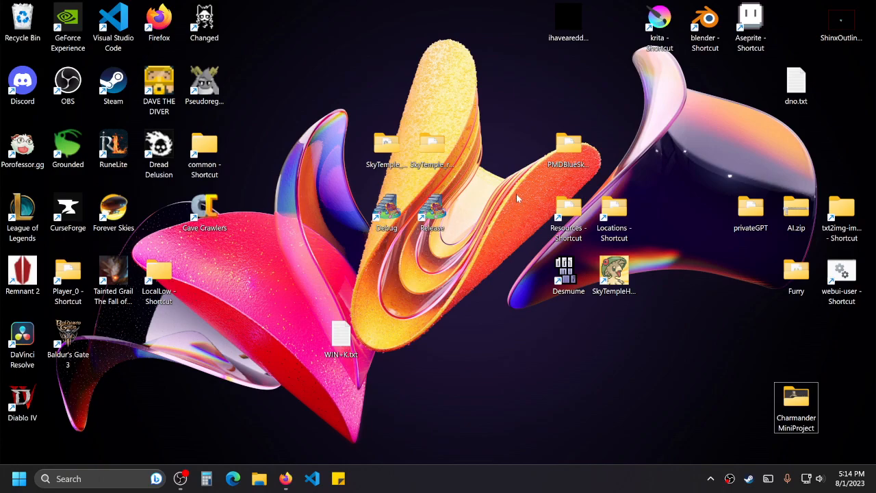
Open untitled.png from the CasinoGamblingFloor folder under Locations in Aseprite.
double_click(614, 211)
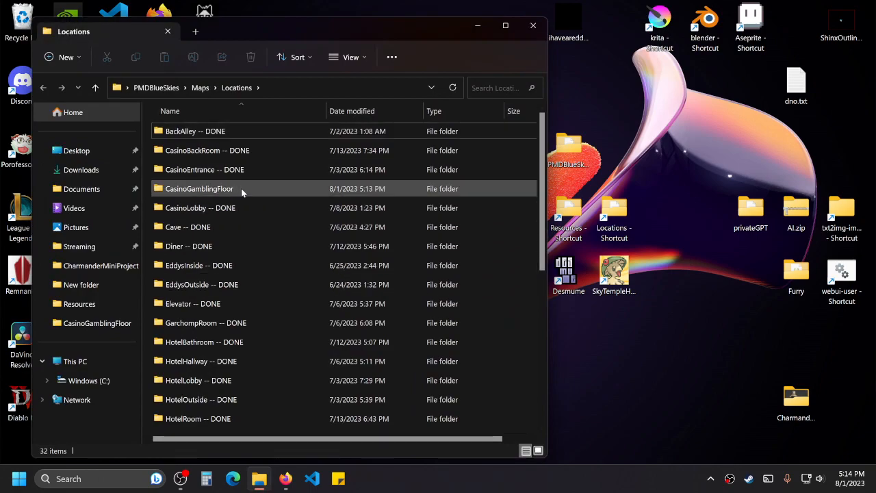
double_click(241, 188)
double_click(208, 169)
left_click(490, 16)
left_click_drag(258, 174, 753, 38)
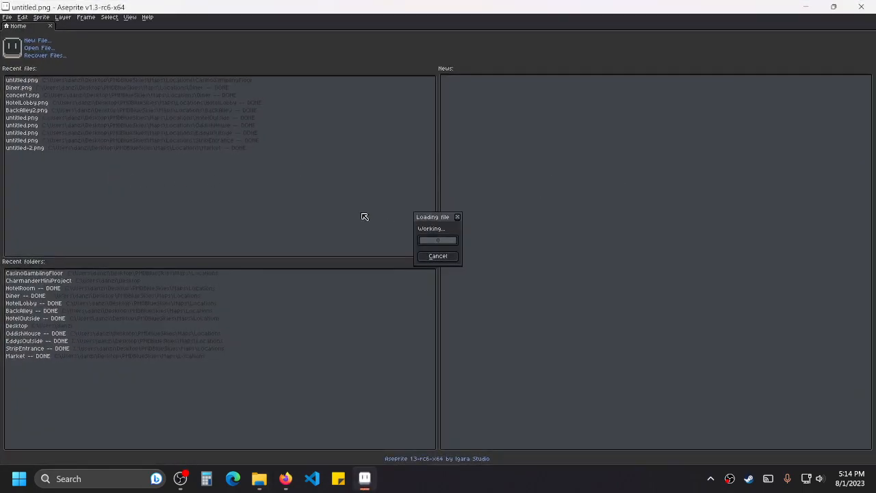
scroll(512, 225, "up", 3)
scroll(513, 219, "down", 3)
scroll(525, 220, "up", 3)
scroll(525, 220, "down", 3)
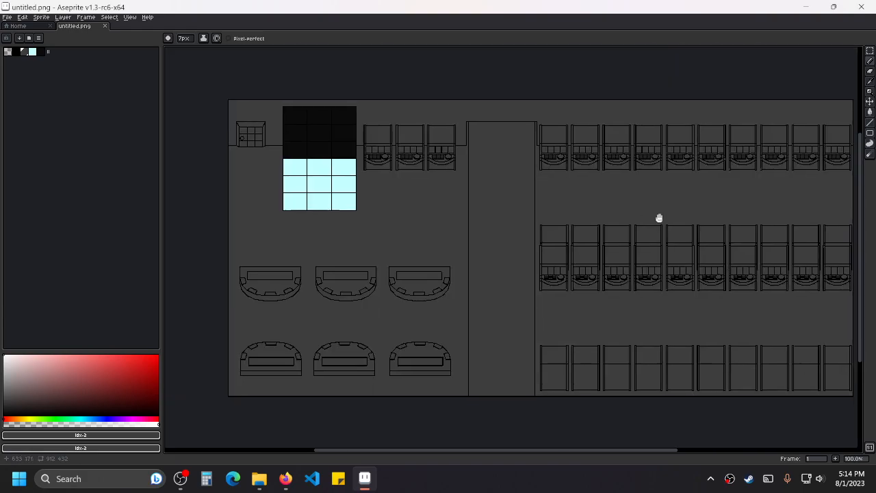
View September 2023 in the system calendar and search the web in Firefox for "starfield release date".
left_click(851, 477)
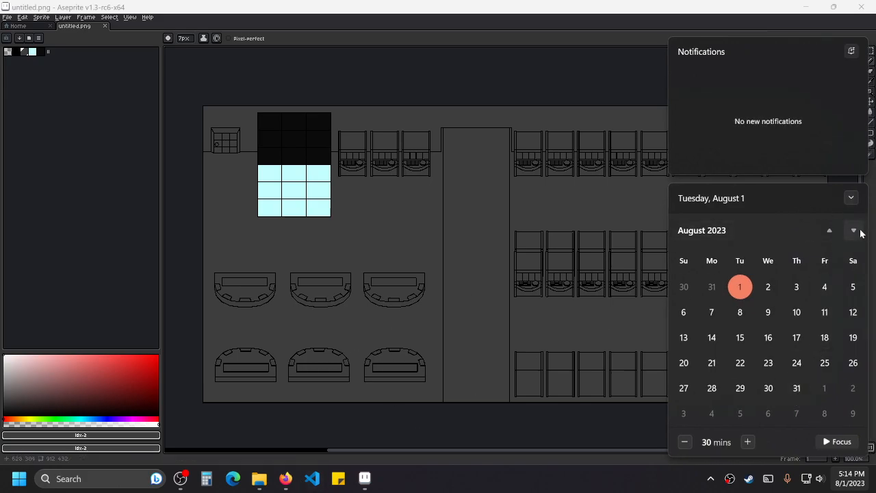
left_click(853, 233)
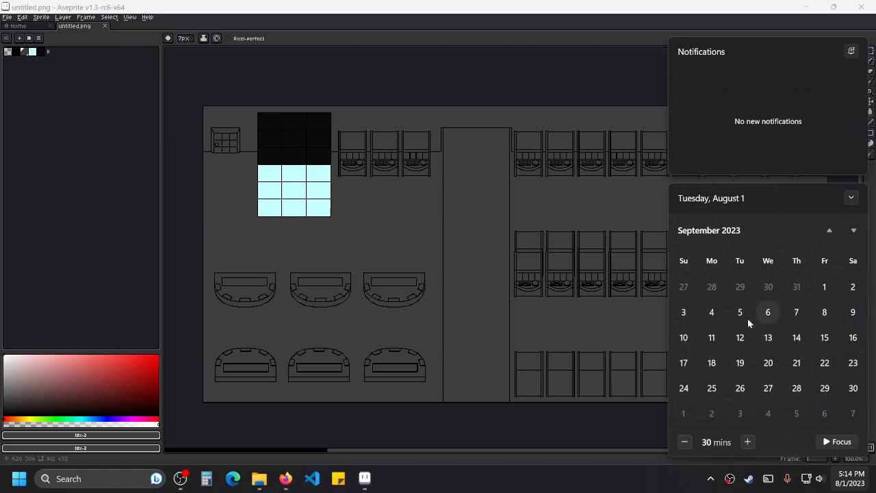
left_click(286, 479)
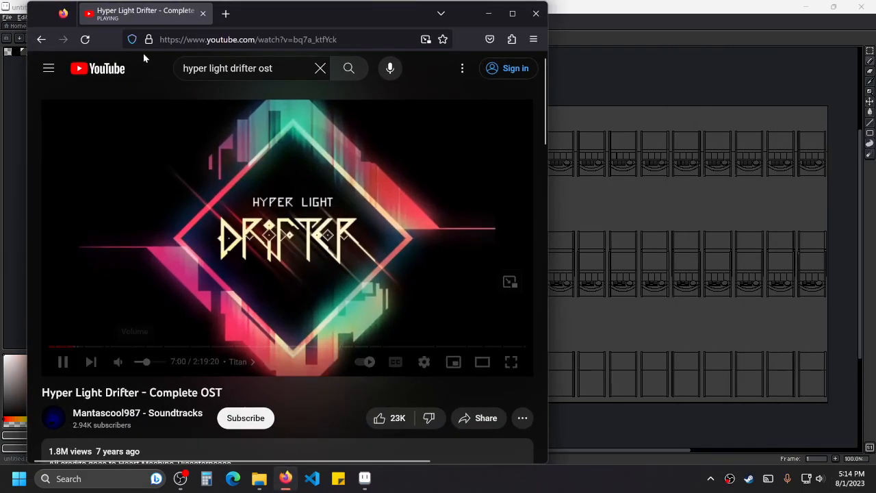
left_click(227, 15)
type("starfield")
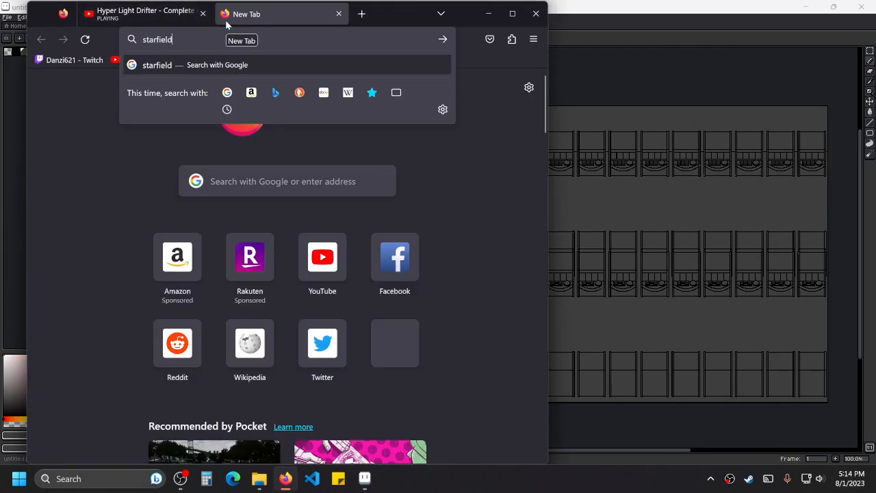
type(" release date")
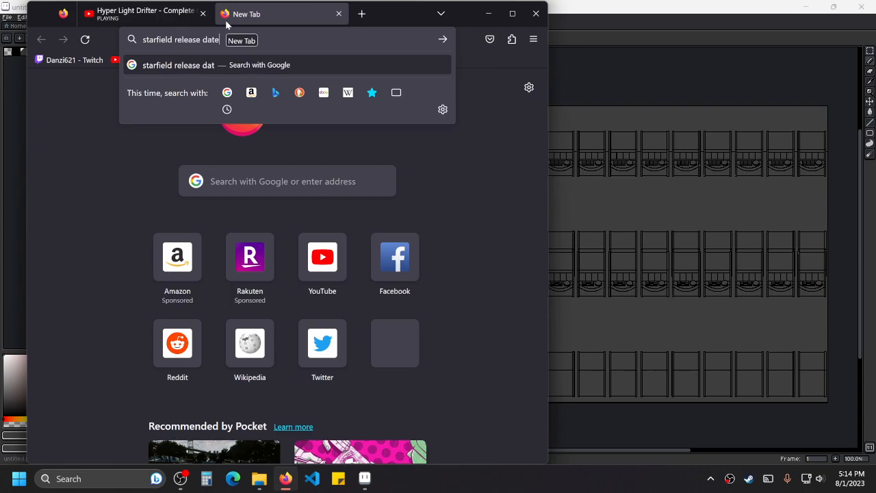
key("Return")
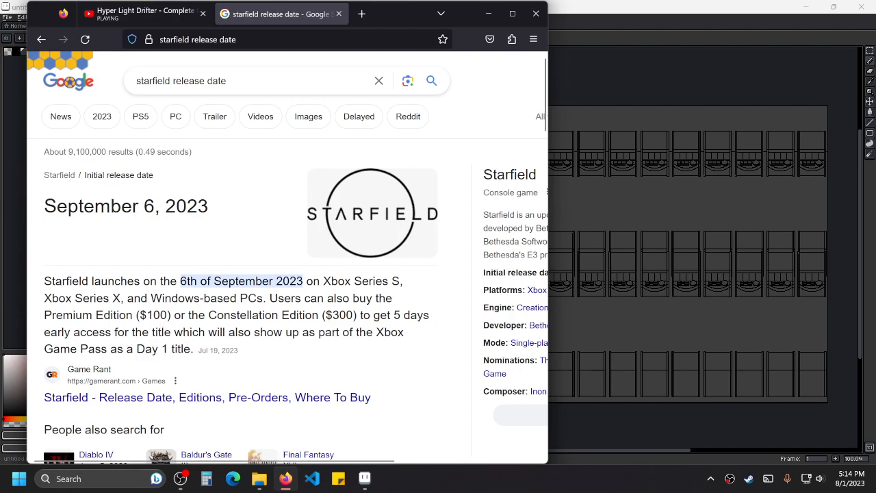
scroll(255, 264, "down", 3)
scroll(254, 265, "up", 2)
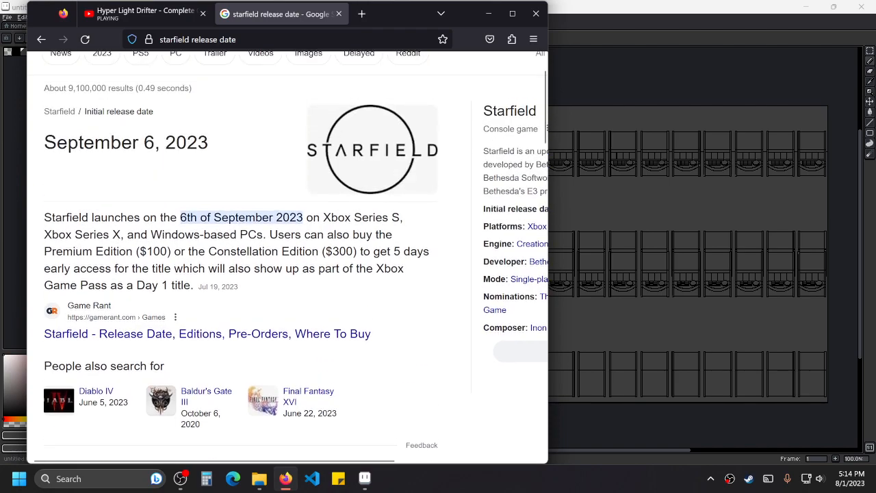
left_click(338, 13)
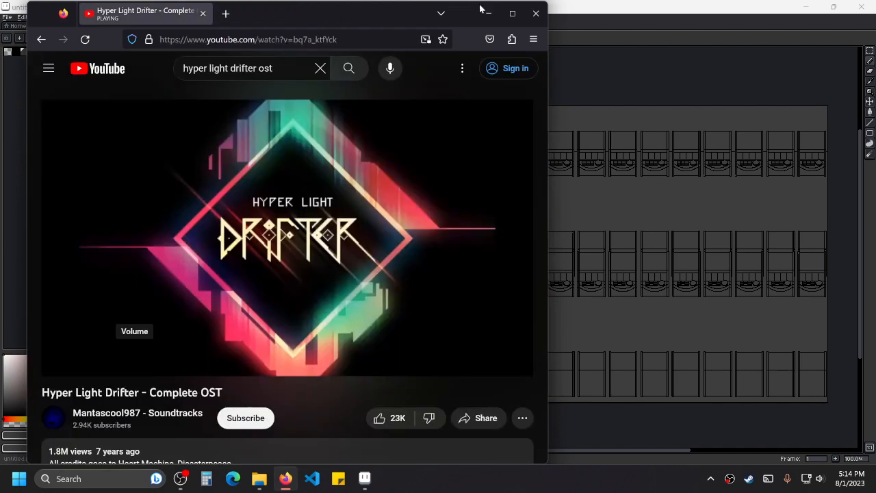
left_click(488, 13)
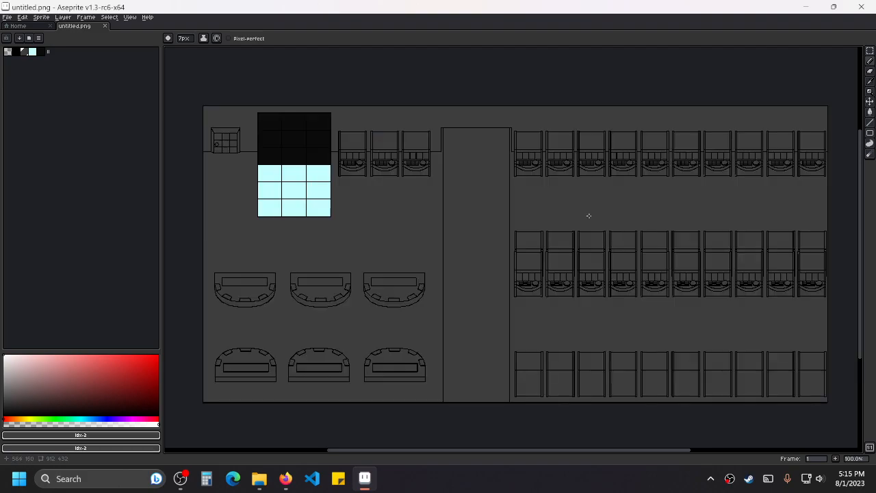
Examine the casino floor line art in Aseprite across the door, blackjack tables, central aisle and slot machine rows.
left_click_drag(676, 254, 633, 244)
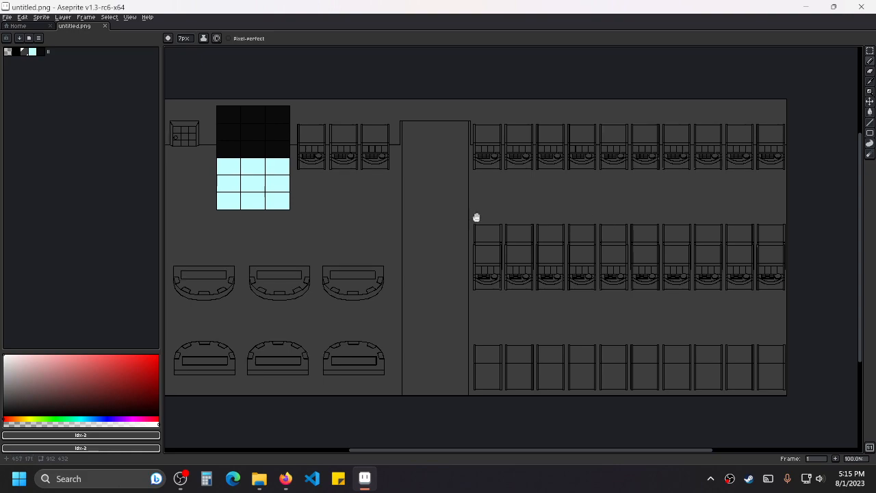
left_click_drag(474, 215, 526, 240)
scroll(513, 235, "up", 1)
scroll(507, 226, "down", 1)
mouse_move(417, 251)
left_mouse_down()
mouse_move(499, 239)
mouse_move(436, 243)
mouse_move(603, 251)
mouse_move(526, 244)
left_mouse_up()
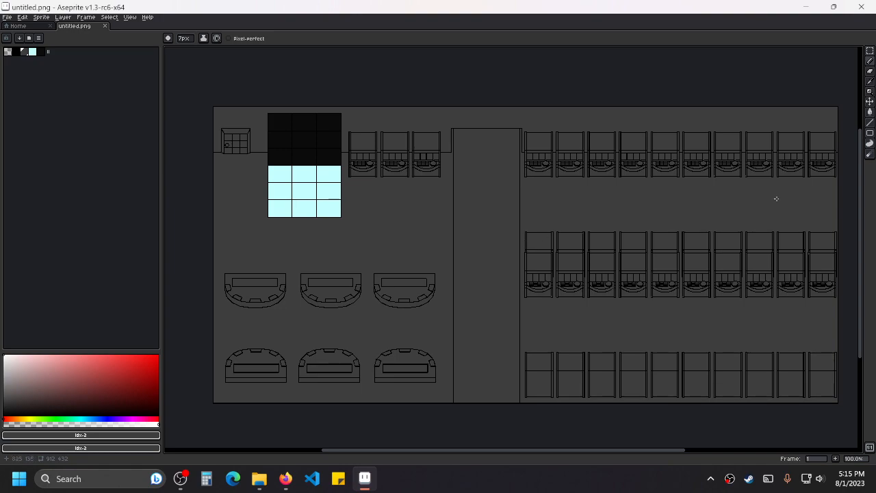
left_click_drag(687, 231, 612, 235)
left_click_drag(455, 229, 586, 226)
scroll(582, 226, "down", 1)
scroll(616, 233, "up", 1)
scroll(431, 253, "left", 5)
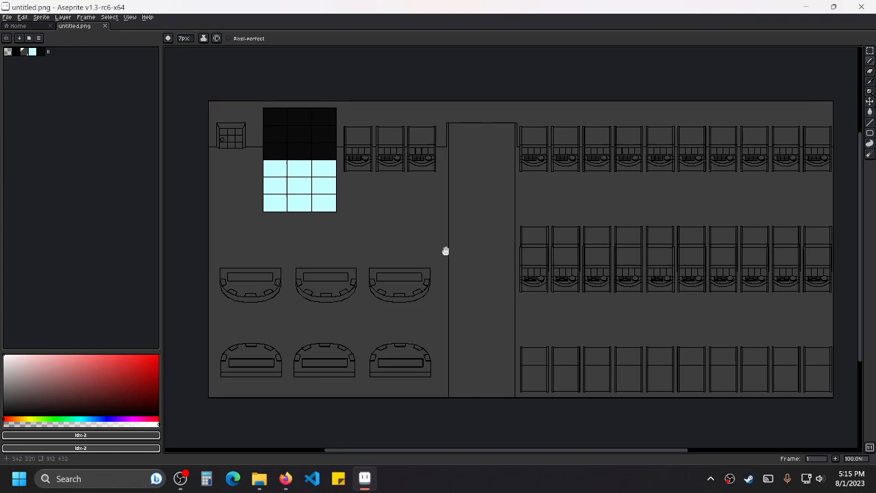
scroll(569, 221, "left", 3)
scroll(489, 226, "right", 7)
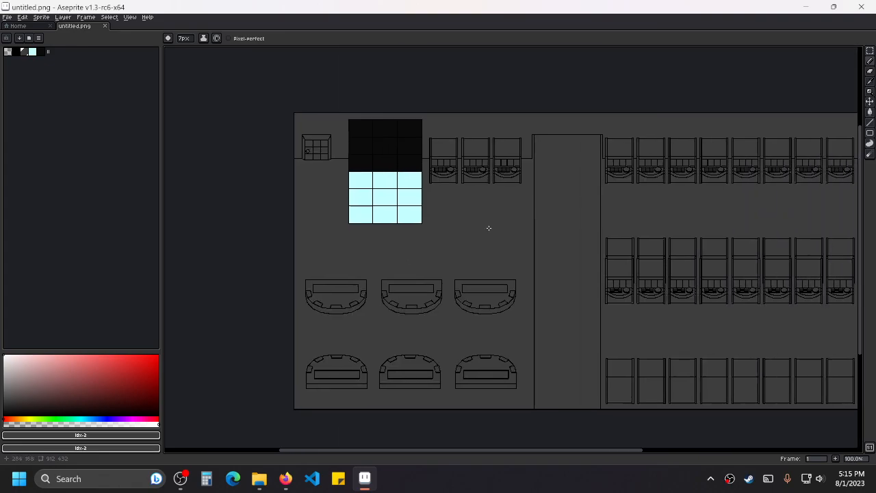
scroll(470, 223, "up", 1)
scroll(470, 223, "down", 1)
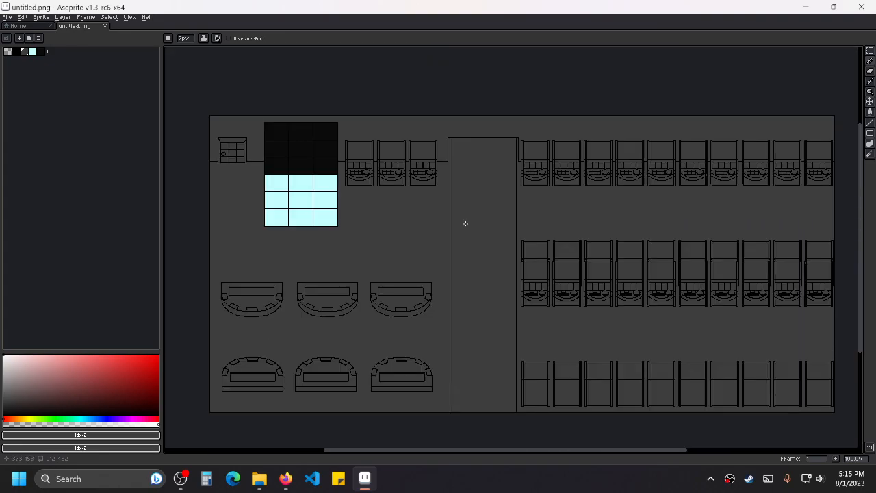
Set the pencil brush size to 1 px for detailed work on the casino floor line art.
left_click_drag(701, 225, 616, 208)
scroll(495, 191, "up", 1)
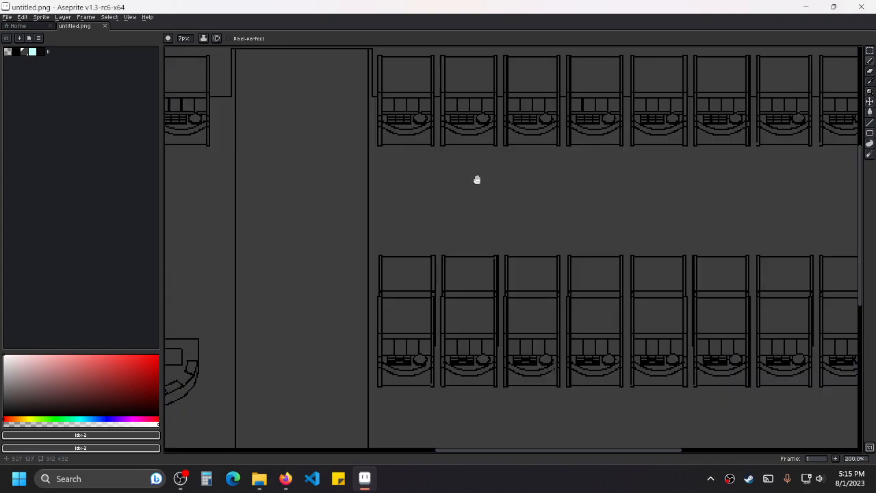
left_click_drag(478, 180, 466, 261)
scroll(414, 181, "down", 1)
scroll(418, 180, "up", 1)
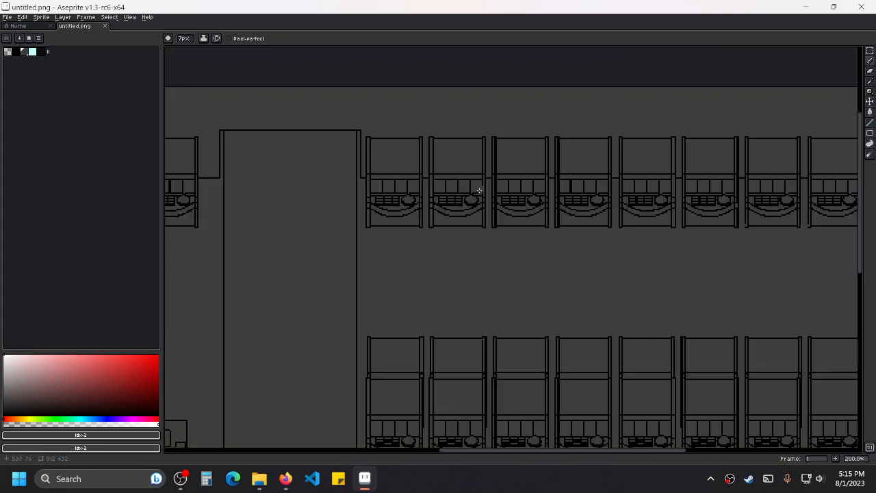
left_click_drag(351, 213, 391, 223)
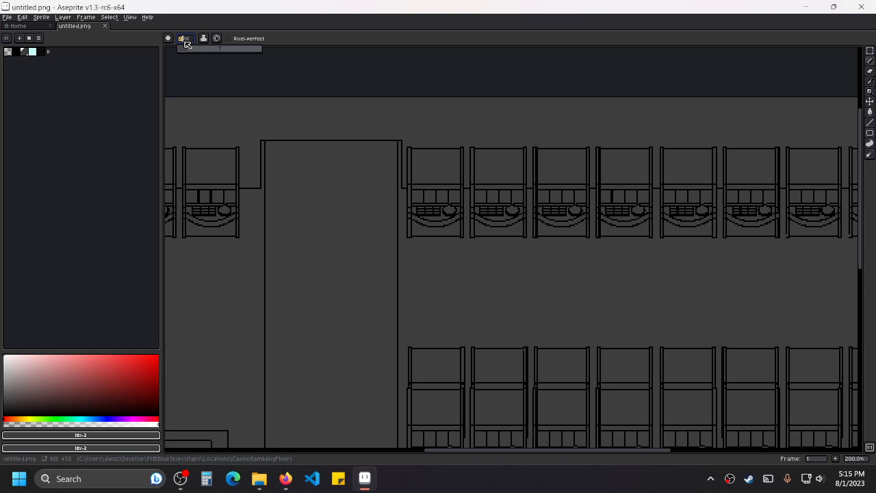
type("1")
key("Return")
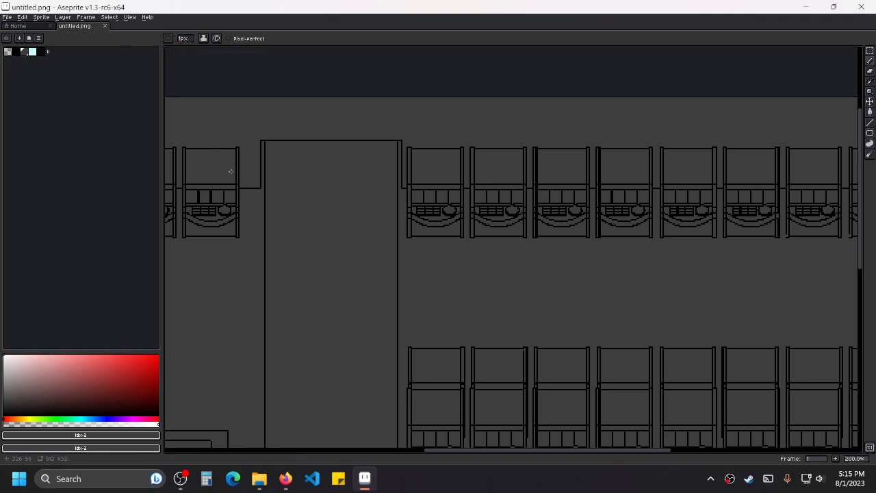
left_click_drag(340, 234, 521, 198)
scroll(378, 154, "up", 1)
scroll(605, 156, "down", 2)
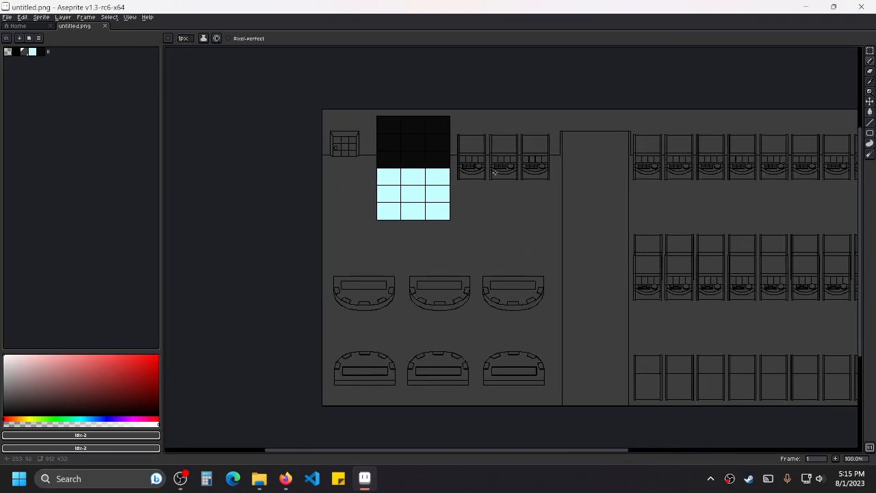
scroll(452, 171, "up", 5)
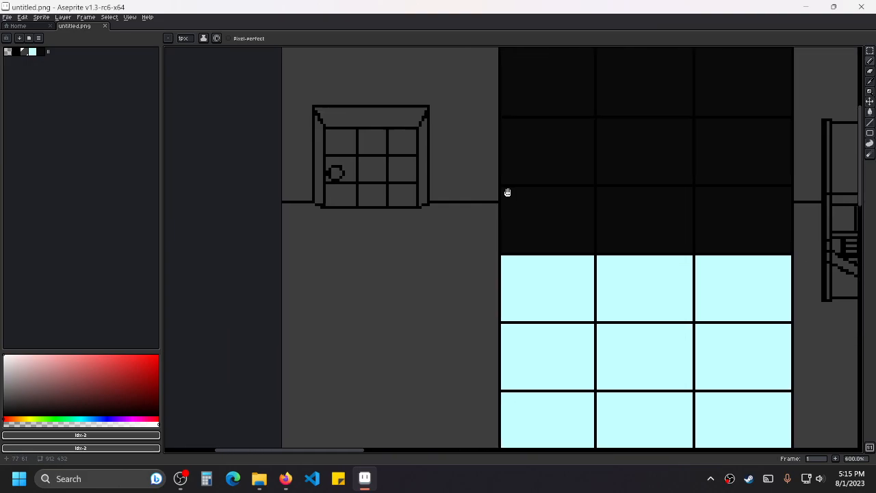
left_click_drag(441, 199, 443, 203)
scroll(442, 203, "down", 2)
left_click_drag(522, 270, 422, 204)
Search Google Images in Firefox for "red velvet casino", browse the pictures, and close that tab before returning to Aseprite.
left_click(285, 478)
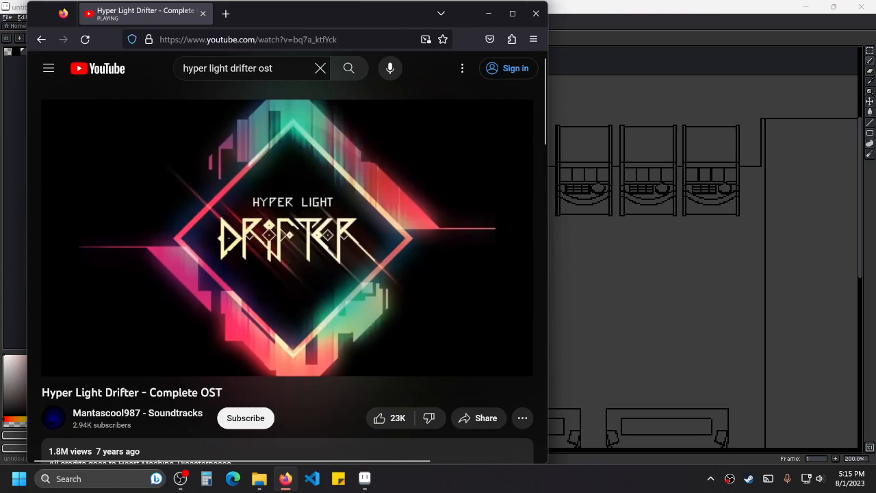
left_click(226, 13)
type("re")
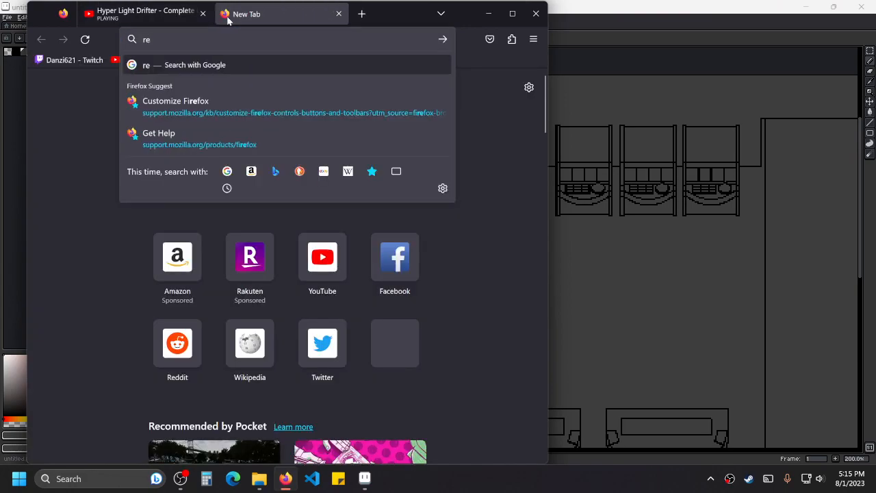
type("d velvet casino")
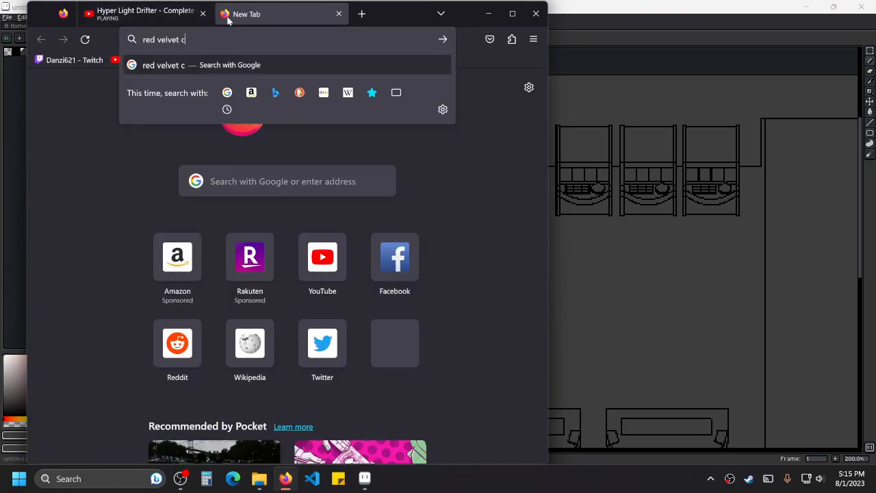
key("Return")
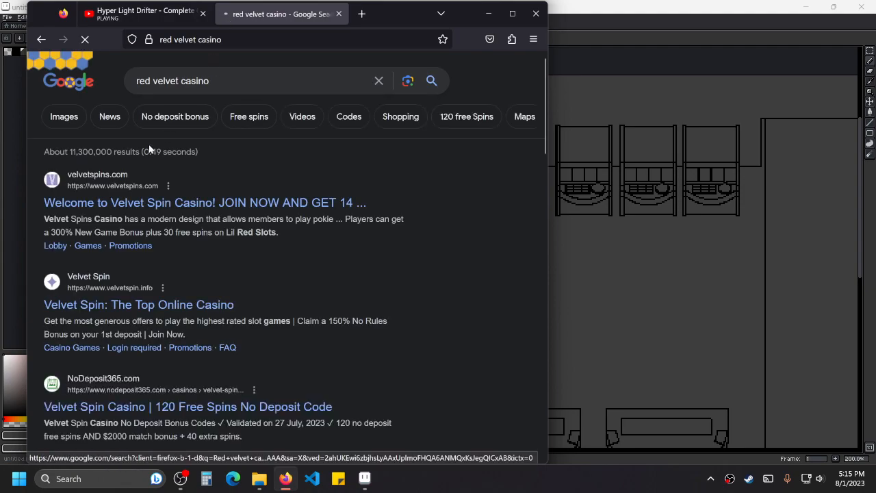
left_click(73, 118)
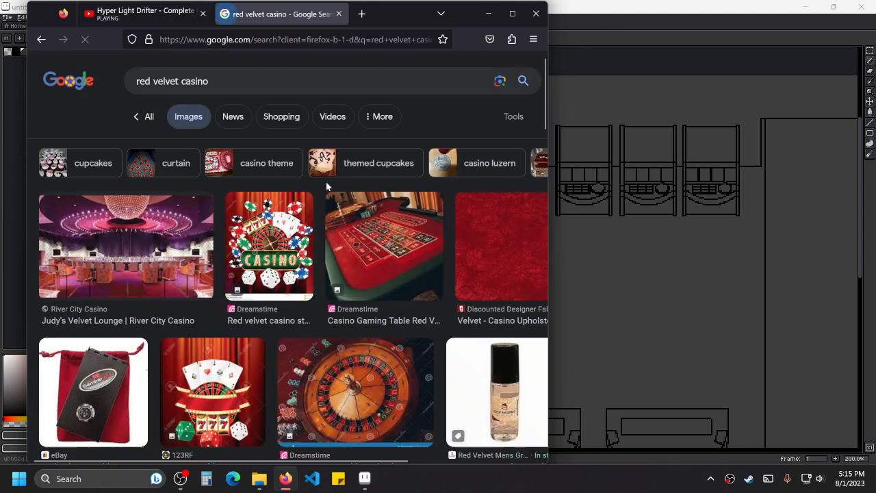
scroll(326, 186, "down", 5)
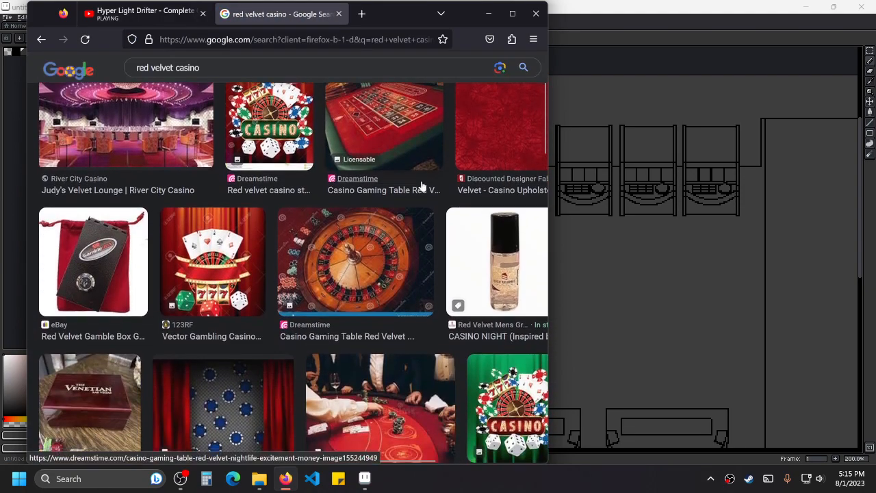
scroll(426, 185, "up", 3)
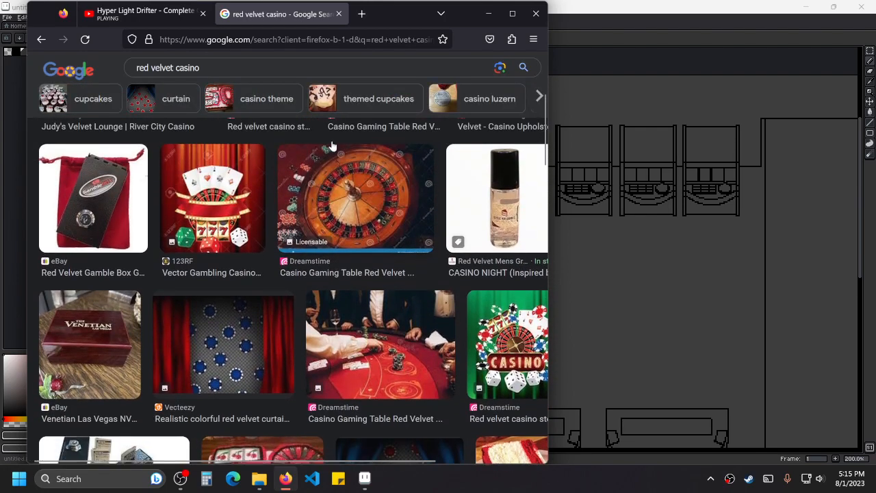
left_click(338, 14)
left_click(489, 13)
scroll(606, 188, "down", 2)
scroll(583, 254, "up", 1)
scroll(583, 254, "up", 1)
scroll(589, 245, "down", 2)
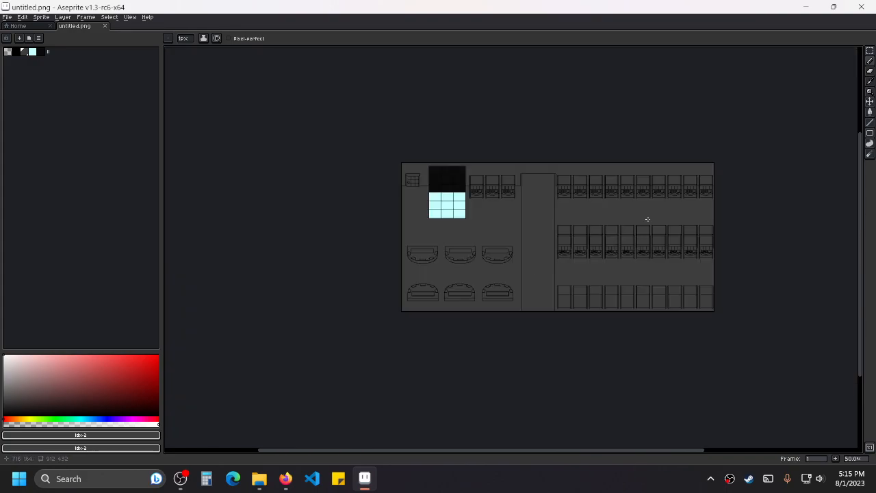
scroll(575, 237, "up", 1)
scroll(528, 207, "up", 1)
scroll(507, 201, "down", 1)
scroll(465, 246, "down", 1)
scroll(410, 308, "up", 1)
Switch to Firefox and open a new tab for another reference search.
left_click(285, 484)
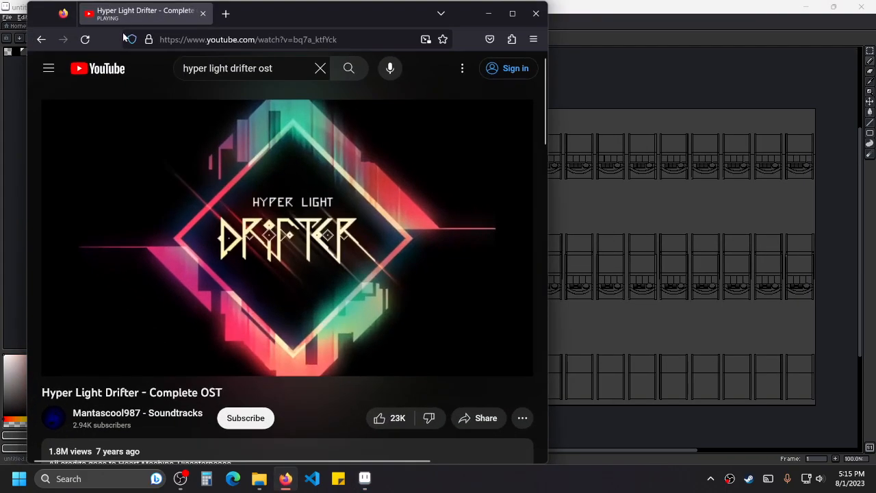
left_click(221, 14)
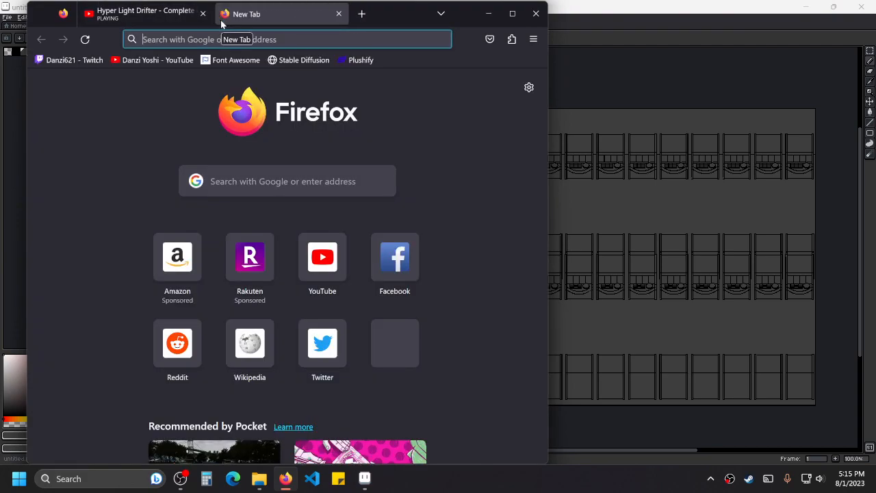
type("neon")
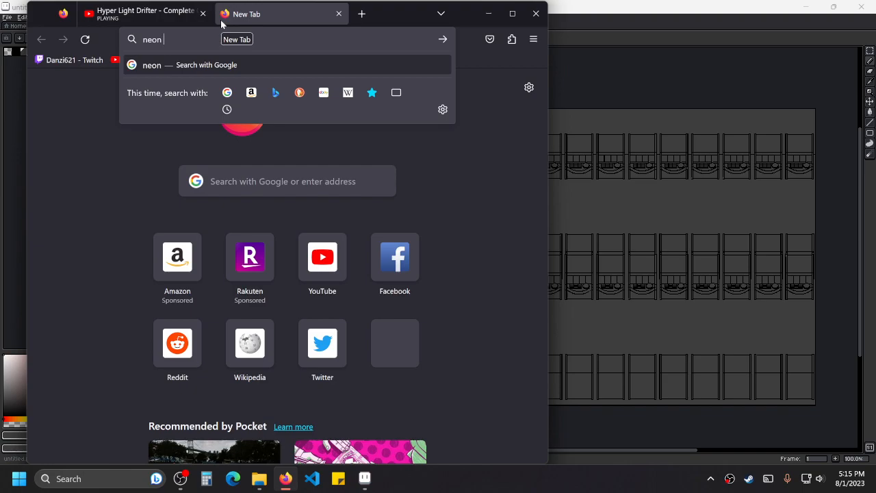
key("BackSpace")
key("BackSpace")
key("BackSpace")
key("BackSpace")
key("BackSpace")
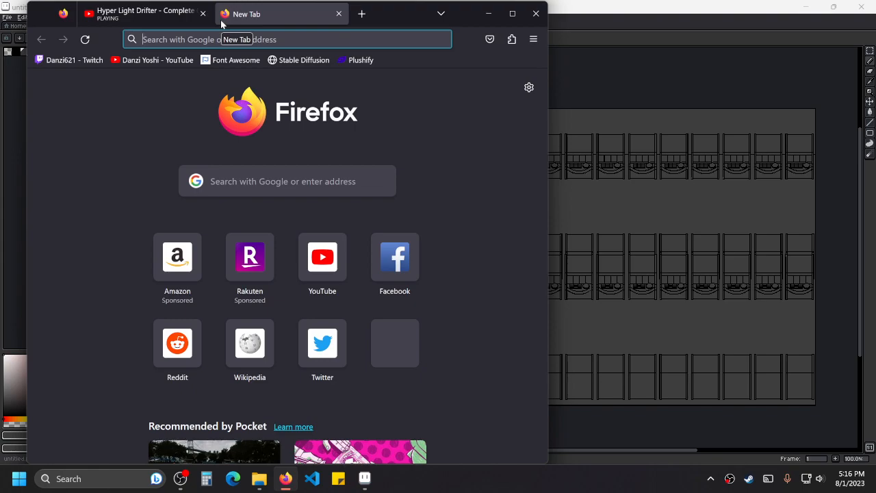
Search Google Images for "laser tag", enlarge the Viator picture of the battleBLAST arena, and return to Aseprite.
left_click(144, 14)
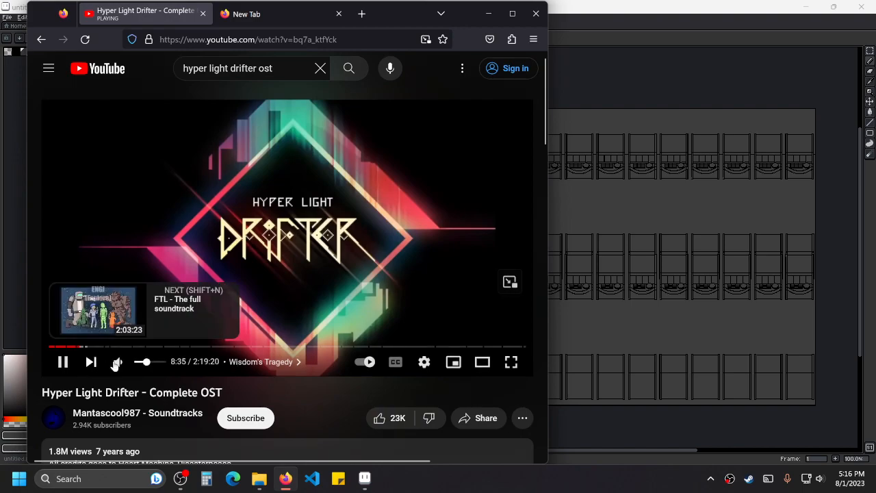
left_click(292, 17)
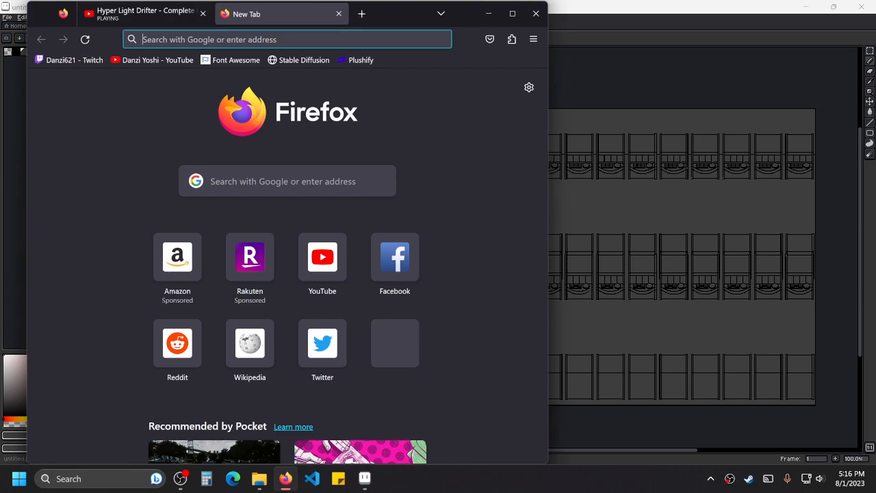
type("laser tag")
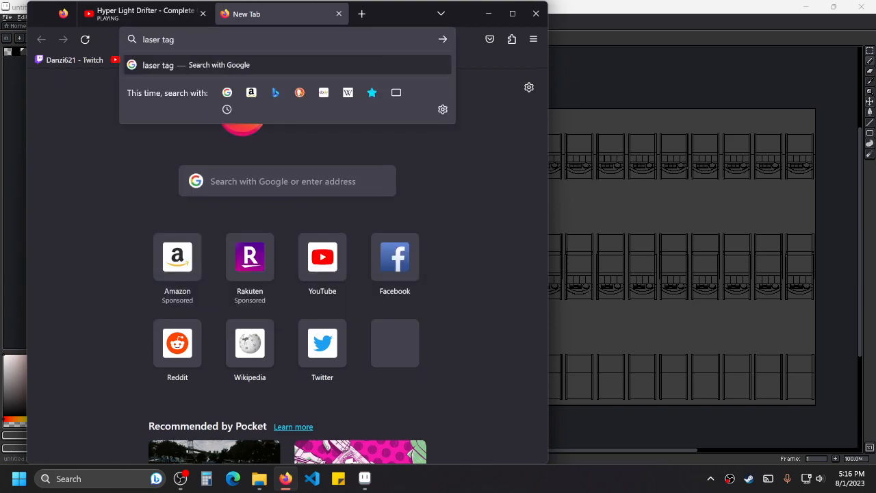
key("Return")
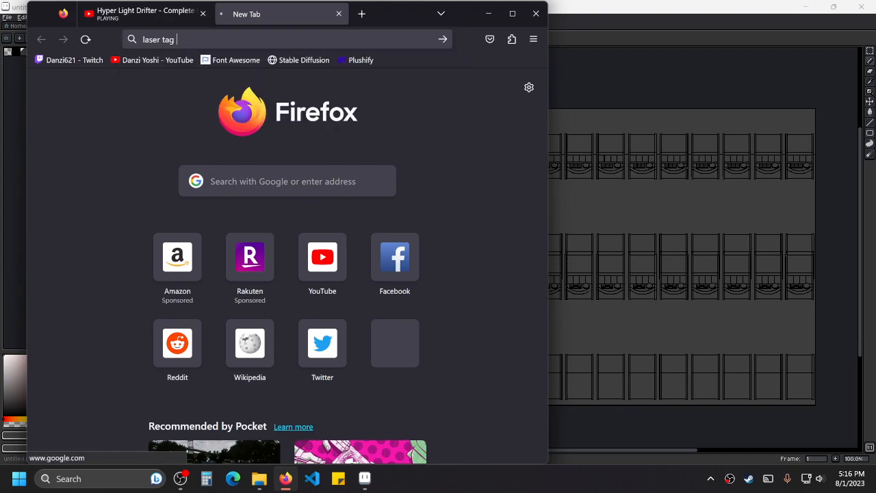
left_click(77, 121)
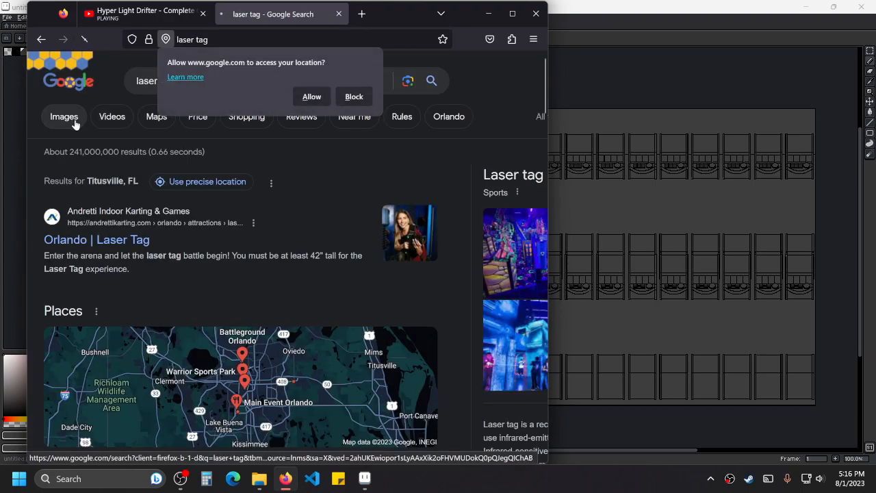
scroll(382, 196, "down", 1)
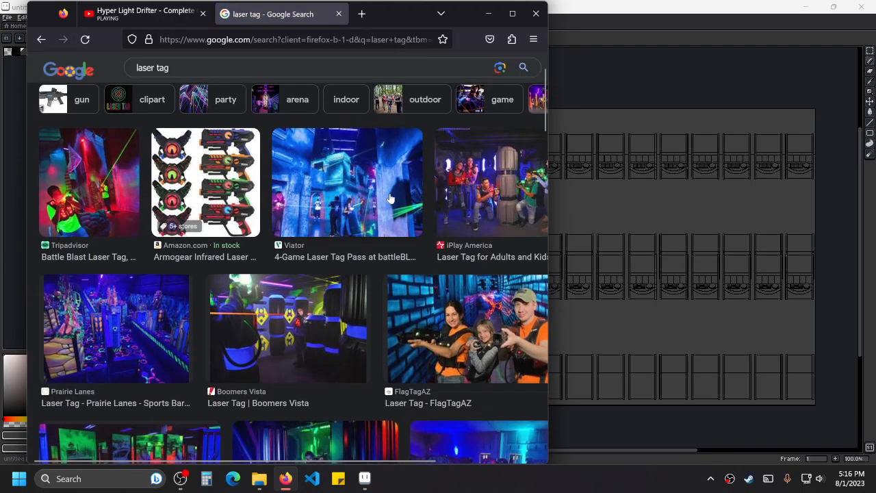
left_click(345, 195)
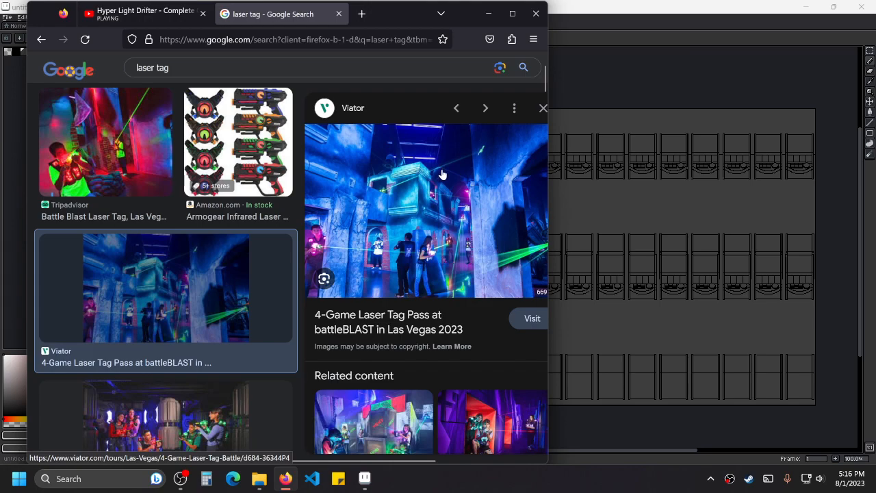
left_click(487, 14)
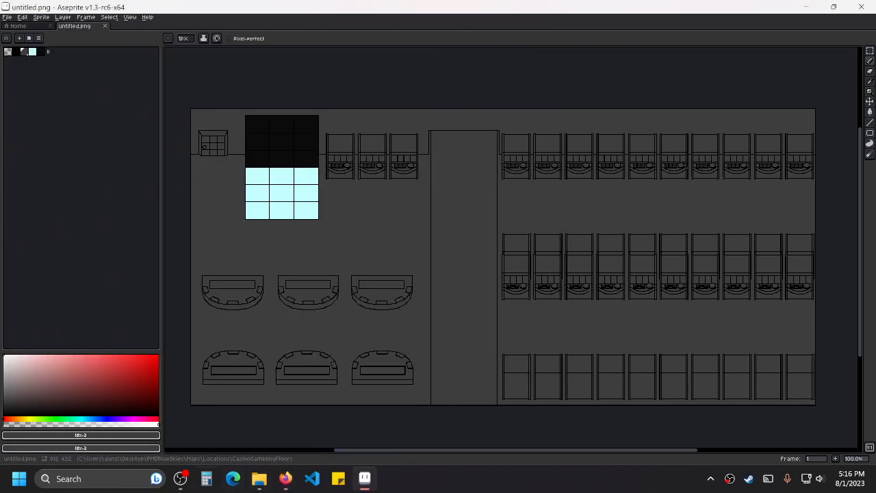
View untitled.png from the "CasinoLobby -- DONE" folder under Locations as a color reference, and close the picture and the folder.
left_click(259, 479)
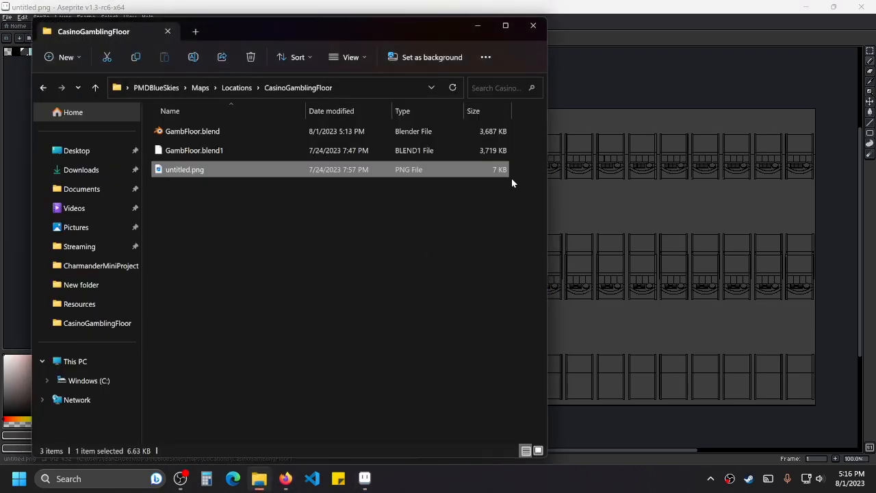
left_click(239, 89)
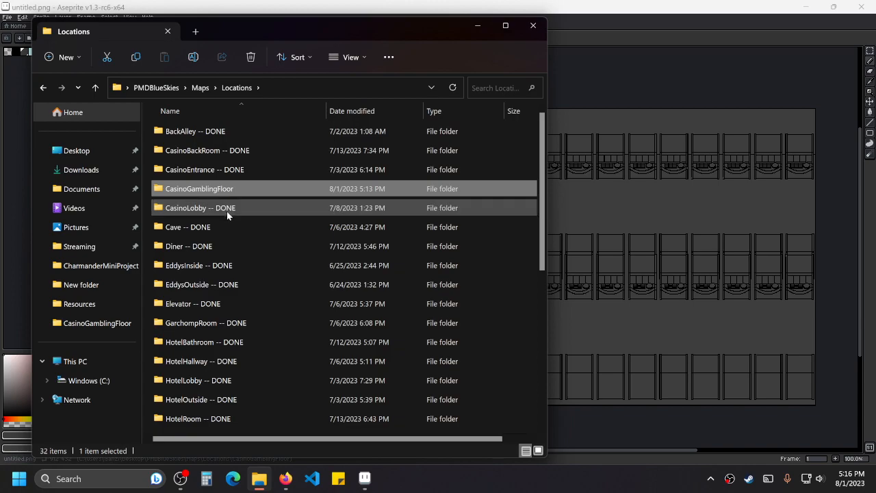
mouse_move(227, 211)
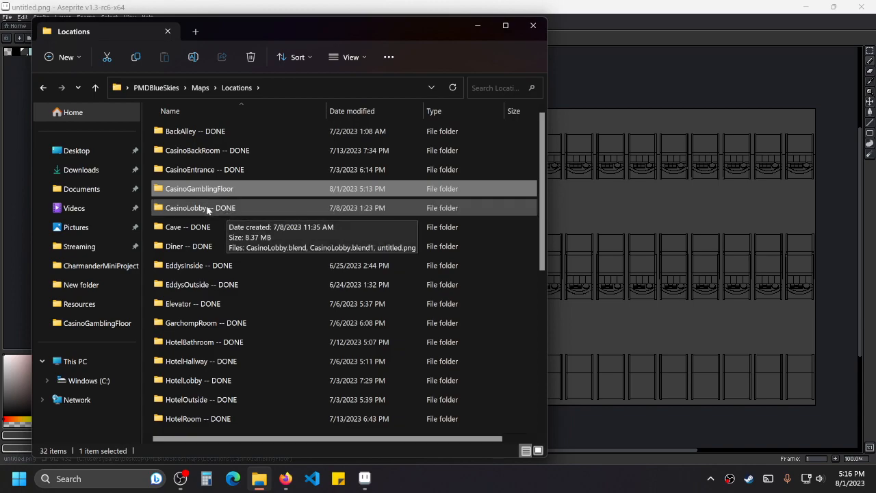
double_click(205, 206)
double_click(397, 179)
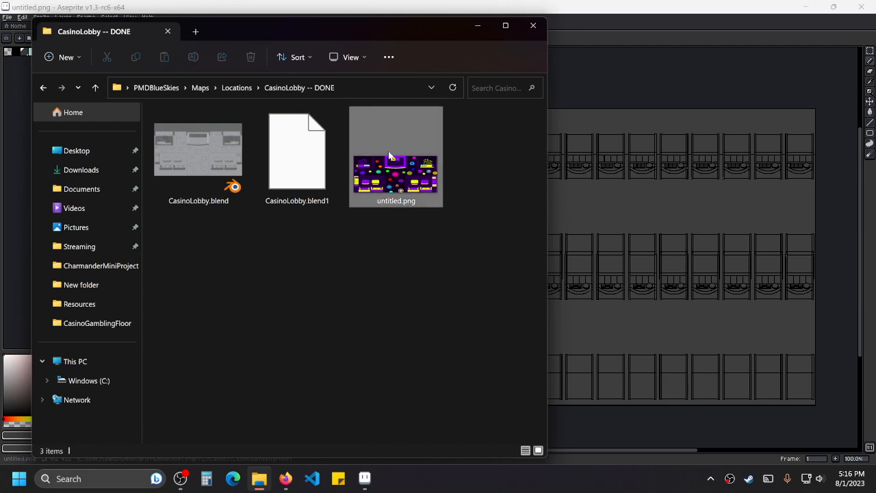
scroll(262, 232, "up", 5)
scroll(345, 229, "down", 2)
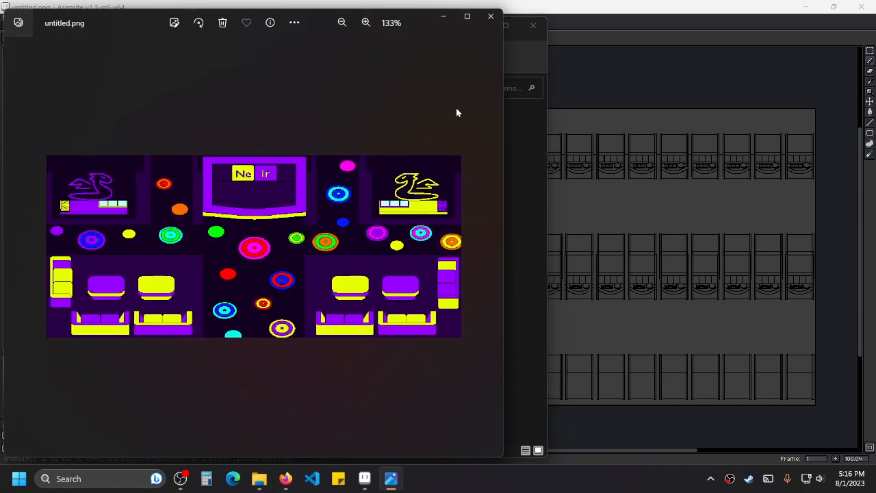
left_click(490, 16)
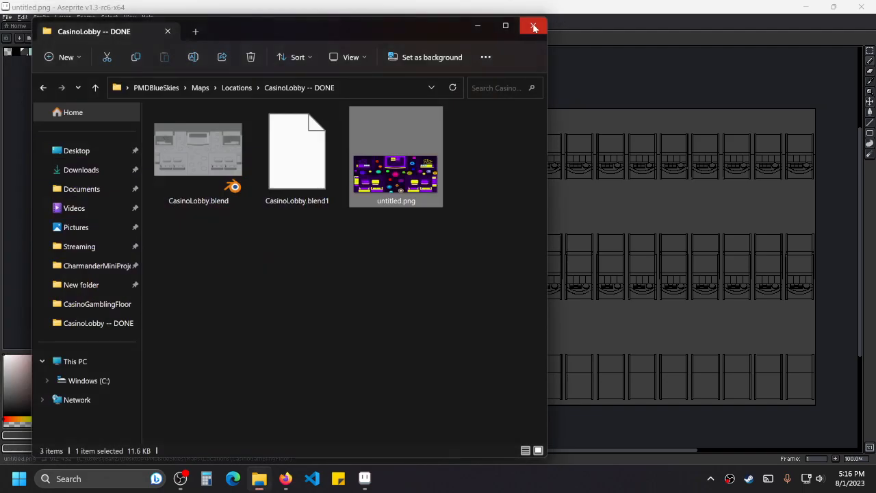
left_click(534, 26)
Recheck the laser tag arena picture in Firefox with the casino door in close view, and return to Aseprite.
scroll(212, 212, "up", 1)
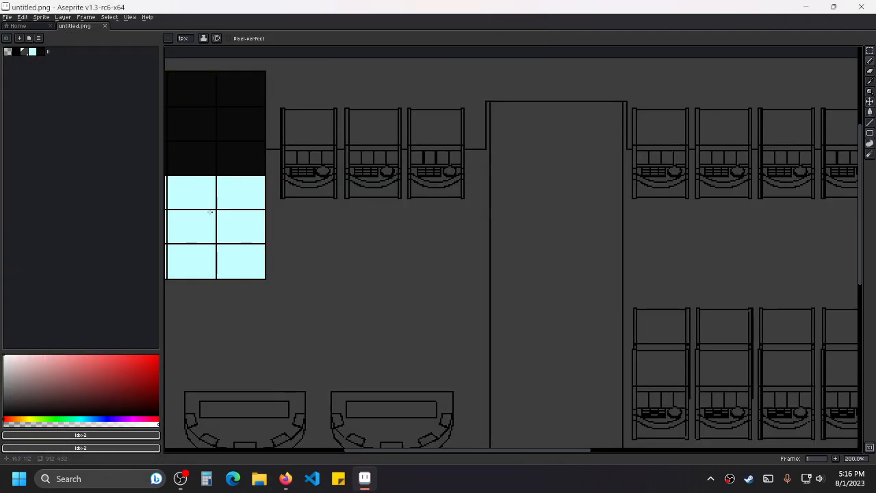
left_click_drag(167, 173, 590, 213)
scroll(455, 162, "up", 1)
left_click_drag(589, 156, 544, 181)
left_click(286, 479)
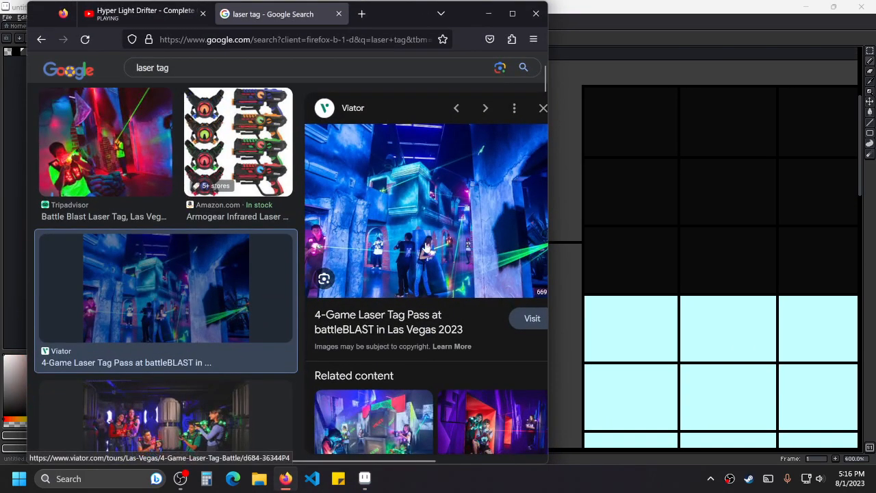
left_click(488, 13)
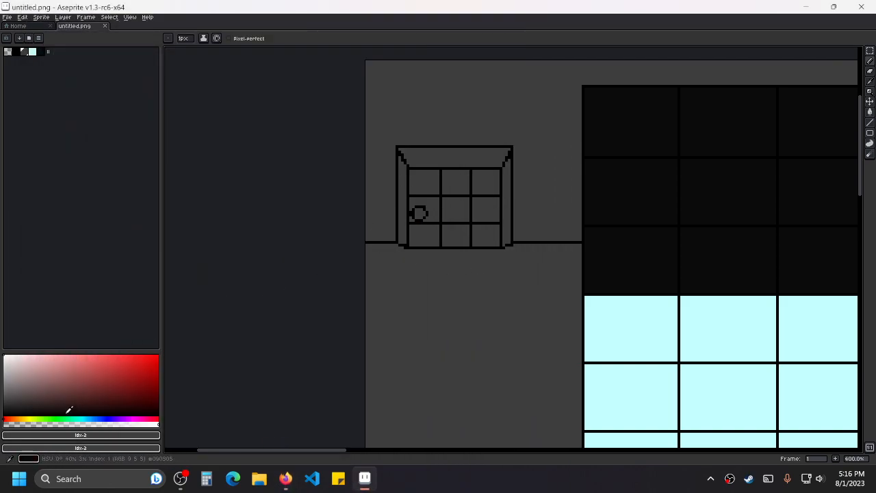
Fill the door's two bottom corner tiles with bright blue, HSV 191, 100, 100, and add a lighter blue, HSV 191, 63, 100, to the palette.
left_click(95, 418)
left_click_drag(92, 419, 177, 349)
left_click(156, 435)
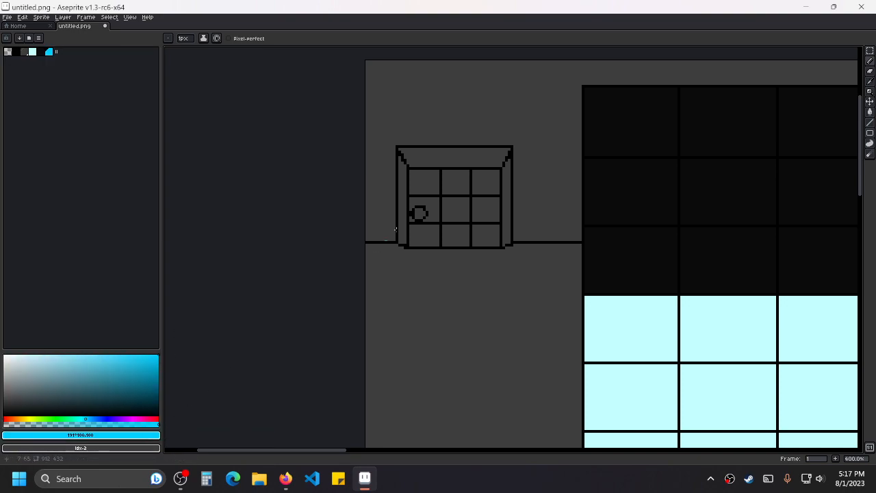
left_click(869, 112)
left_click(430, 239)
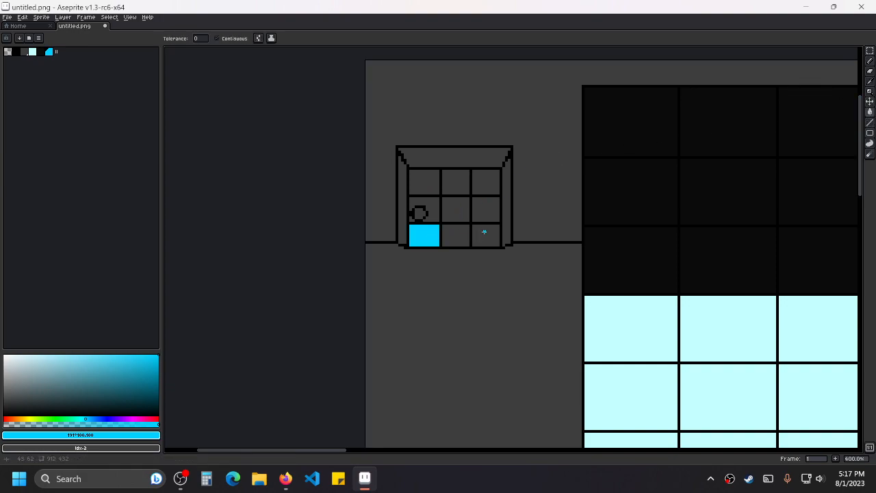
left_click(482, 234)
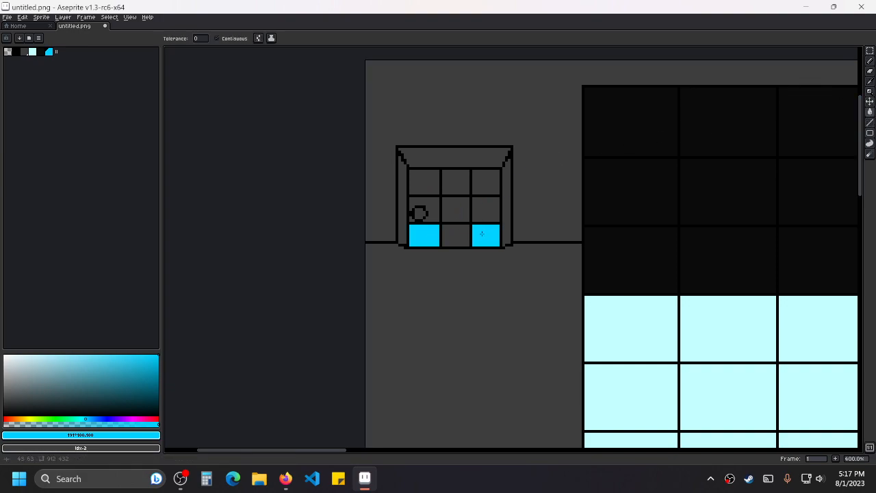
left_click(102, 355)
left_click(156, 435)
left_click(459, 209)
left_click(432, 178)
left_click(477, 178)
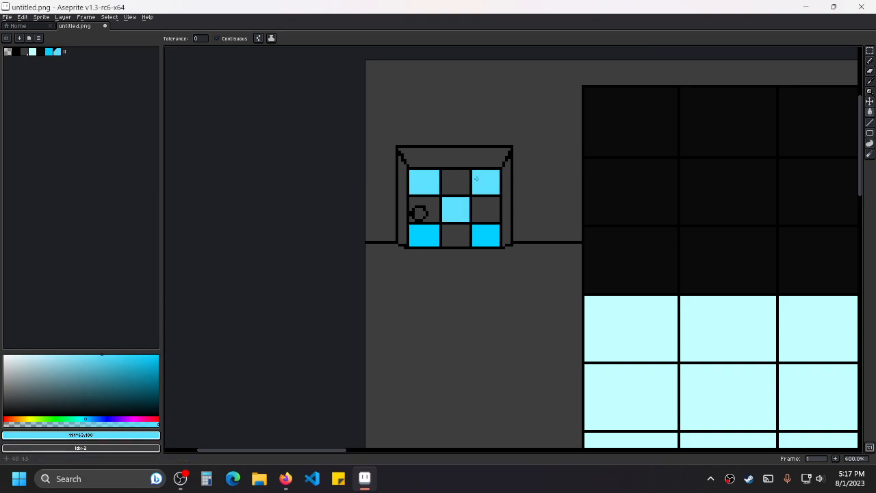
key("ctrl+z")
key("ctrl+z")
key("ctrl+z")
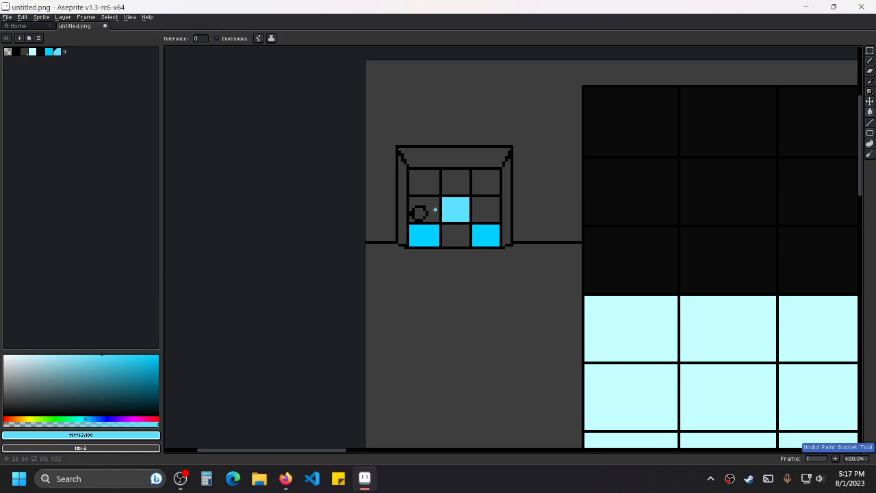
Fill the middle tile along each of the door grid's four sides with the lighter blue, leaving the center tile unfilled.
left_click(428, 211)
left_click(475, 209)
left_click(456, 182)
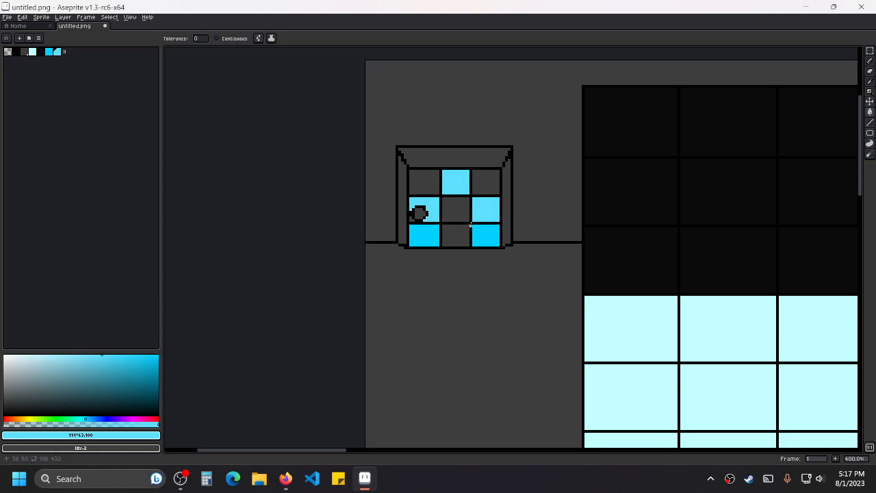
left_click(465, 237)
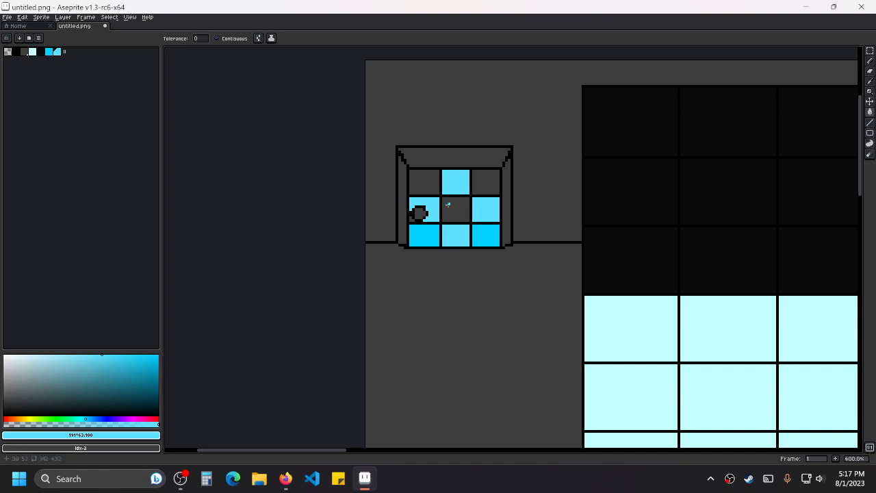
Mix a saturated mint green, HSV 164, 100, 100, and add it to the palette.
left_click(32, 52)
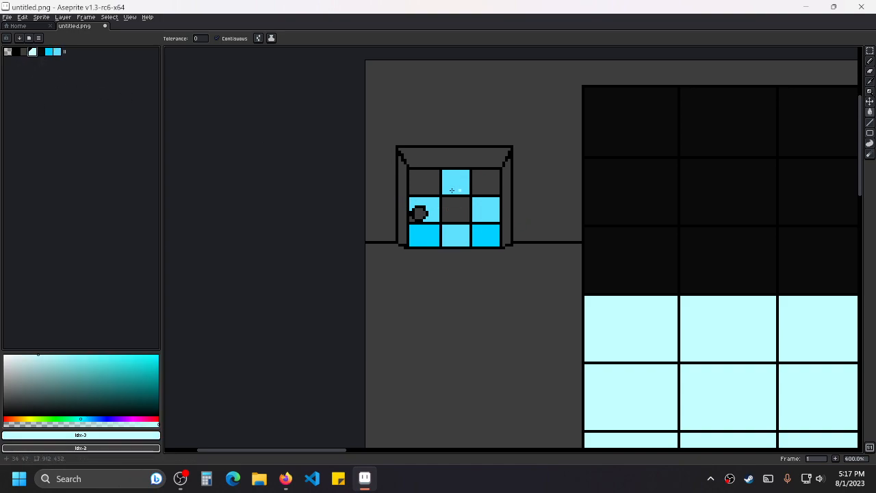
left_click(81, 418)
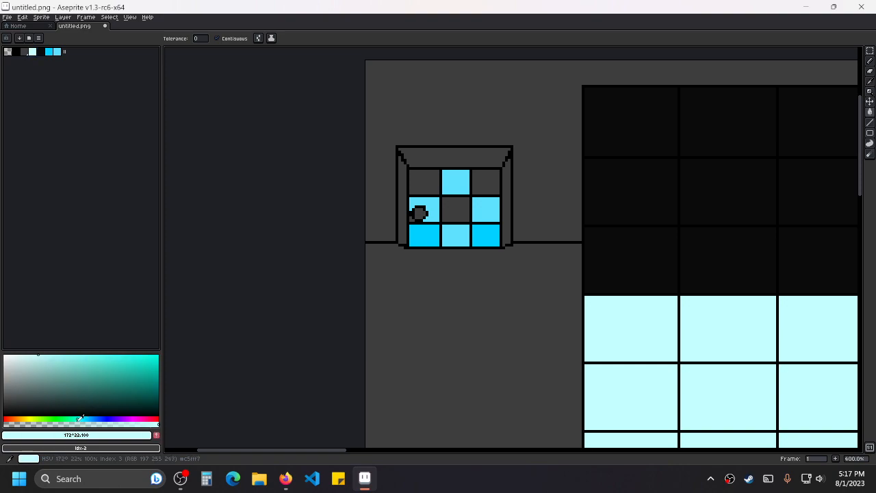
left_click_drag(103, 359, 171, 345)
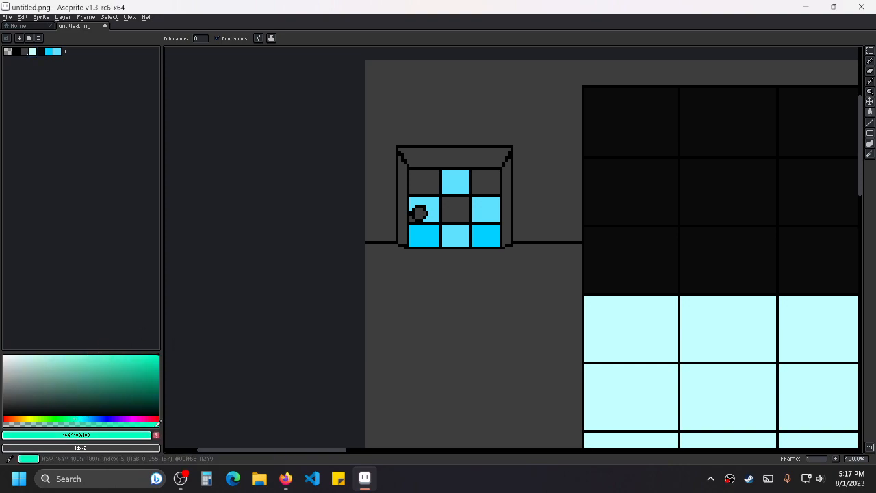
left_click(156, 435)
Fill the door's two top corner tiles and its center tile with the mint green.
left_click(432, 178)
left_click(488, 178)
left_click(463, 208)
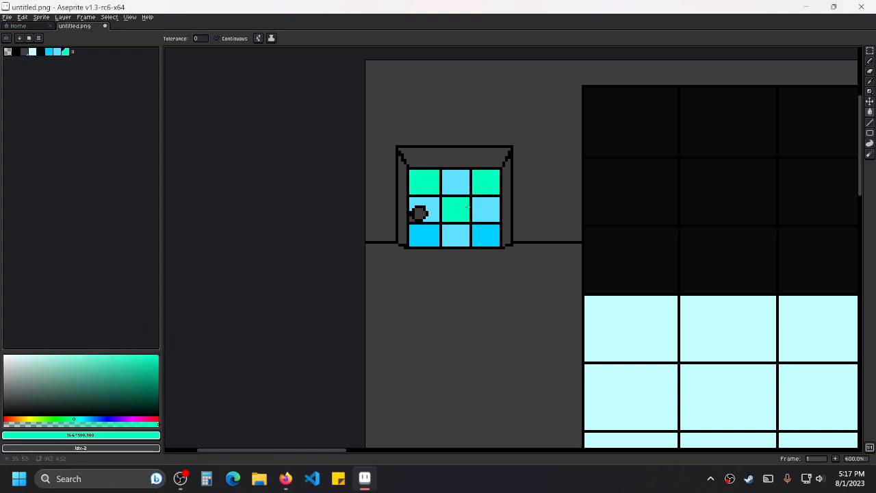
scroll(508, 148, "down", 3)
scroll(499, 157, "up", 4)
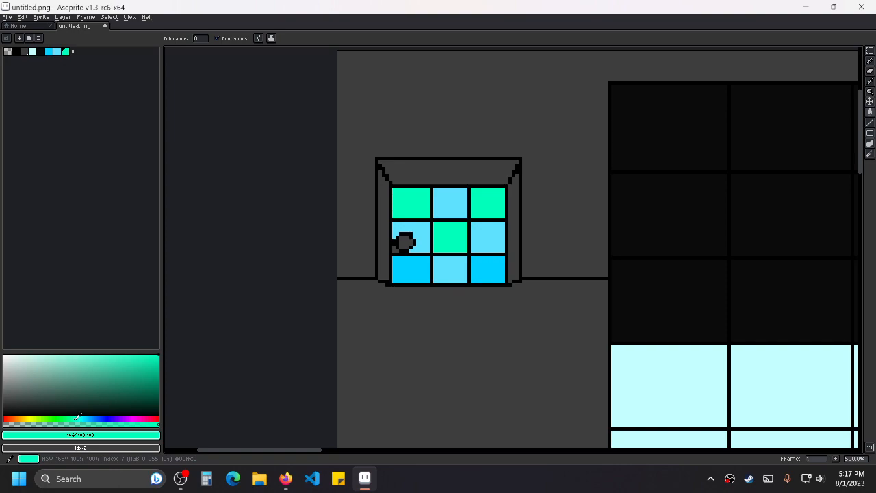
mouse_move(76, 358)
left_mouse_down()
mouse_move(55, 347)
mouse_move(87, 344)
left_mouse_up()
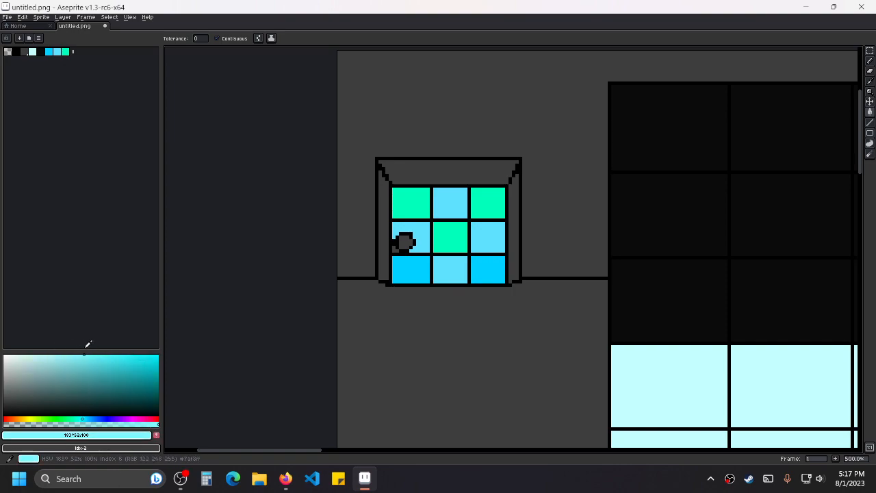
left_click(447, 171)
left_click(380, 202)
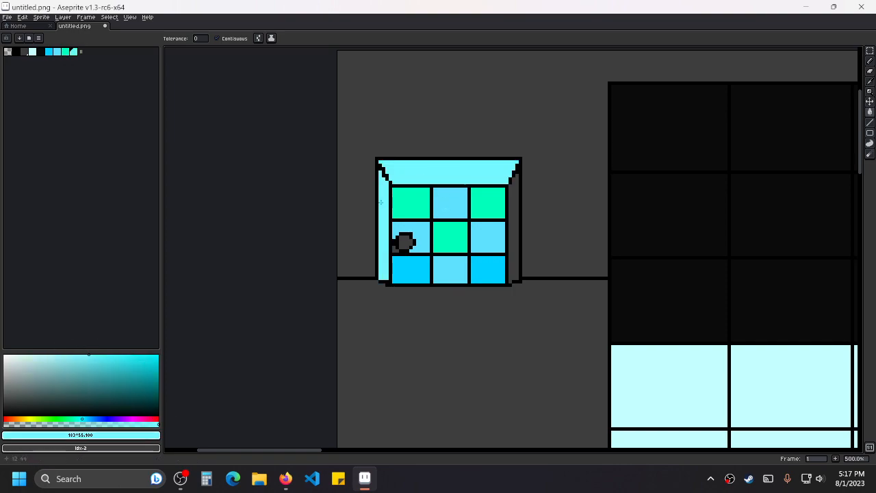
left_click(516, 234)
key("ctrl+z")
key("ctrl+z")
key("ctrl+z")
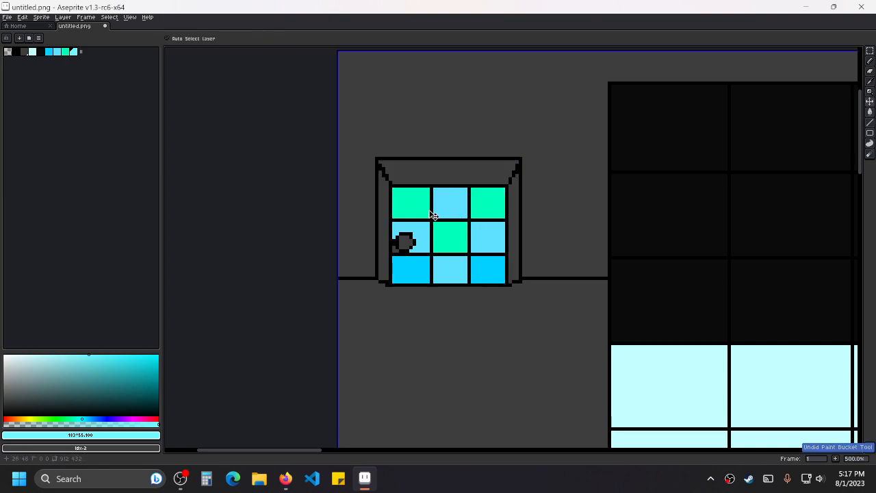
Fill the top and both sides of the door frame with the palette's mint green.
left_click(65, 51)
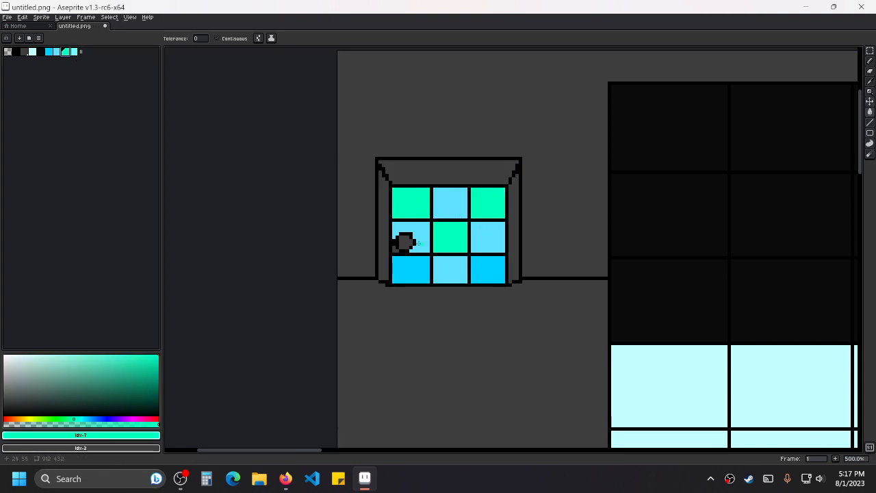
left_click(384, 220)
left_click(428, 176)
left_click(510, 226)
key("ctrl+z")
left_click(512, 226)
Recolor the door's top corner tiles and center tile with the palette's light cyan, and choose a paler cyan.
left_click(449, 198, "alt")
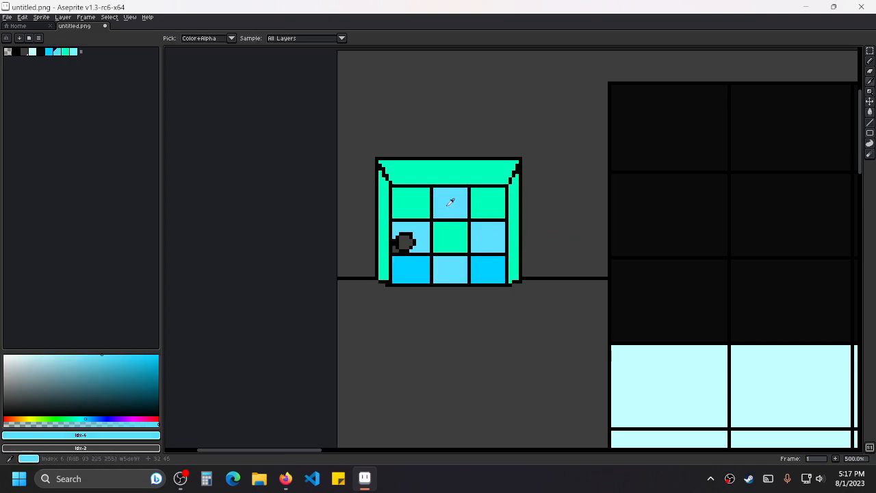
left_click(74, 52)
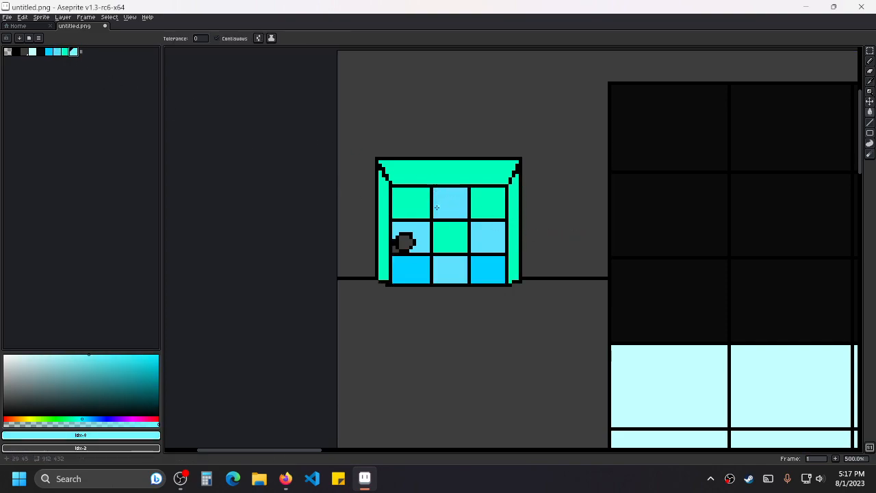
left_click(411, 203)
left_click(455, 233)
left_click(475, 204)
left_click(72, 354)
Undo the fills of the door frame, the two top corner tiles and the center tile.
key("ctrl+z")
key("ctrl+z")
key("ctrl+z")
key("ctrl+z")
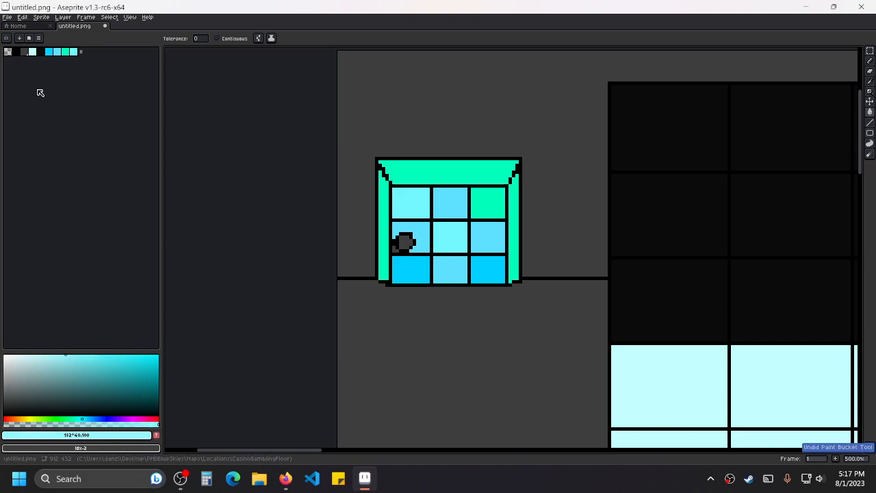
key("ctrl+z")
key("ctrl+z")
key("ctrl+z")
key("ctrl+z")
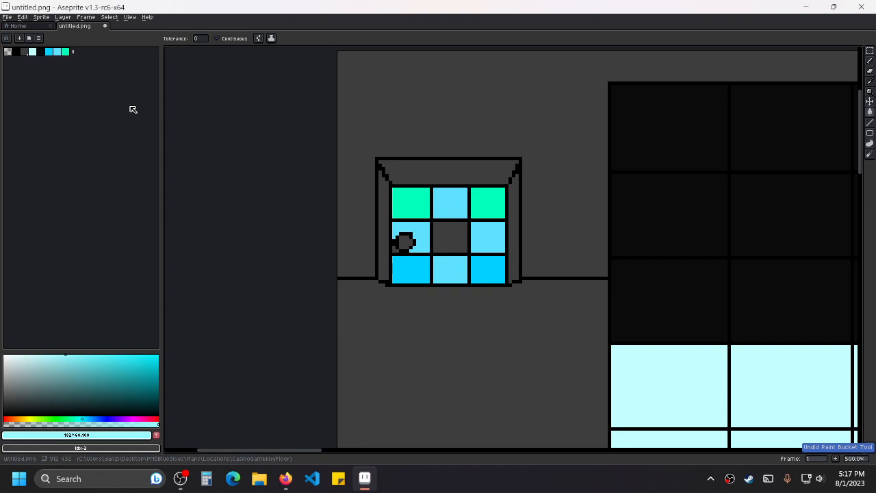
key("ctrl+y")
key("ctrl+y")
key("ctrl+y")
key("ctrl+z")
key("ctrl+z")
key("ctrl+z")
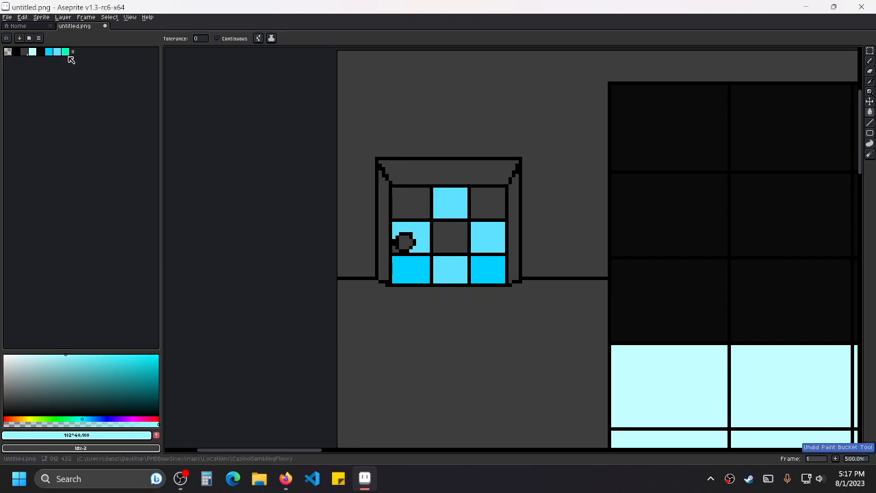
Color all three faces of the door frame with the mint green from the palette.
left_click(65, 52)
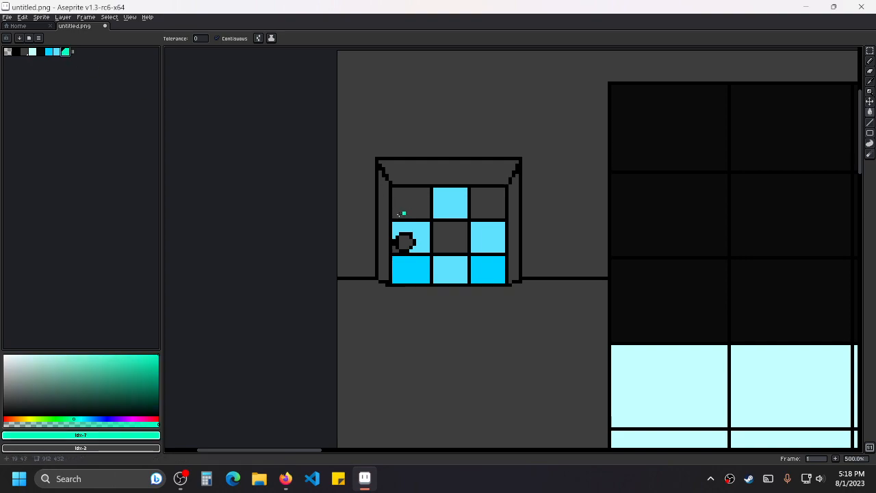
left_click(385, 217)
left_click(450, 176)
left_click(509, 213)
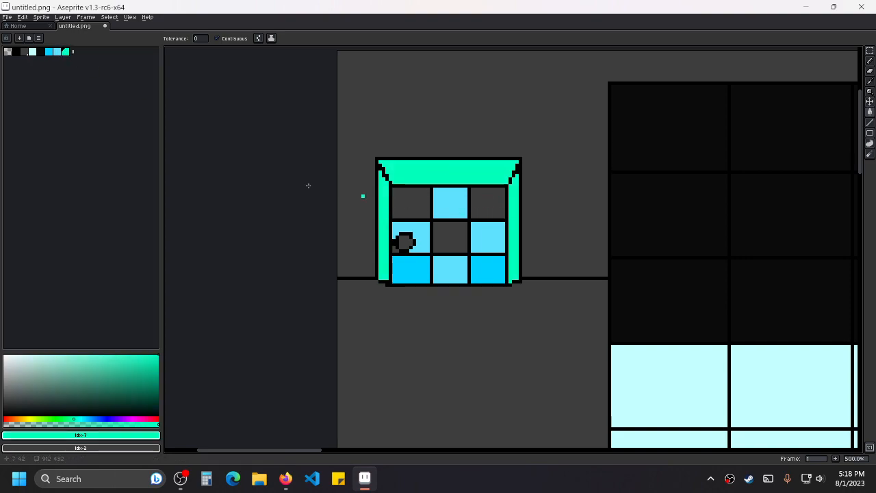
Mix a light aqua, HSV 176, 55, 100, and fill the door's top corner tiles and center tile with it.
left_click(59, 53)
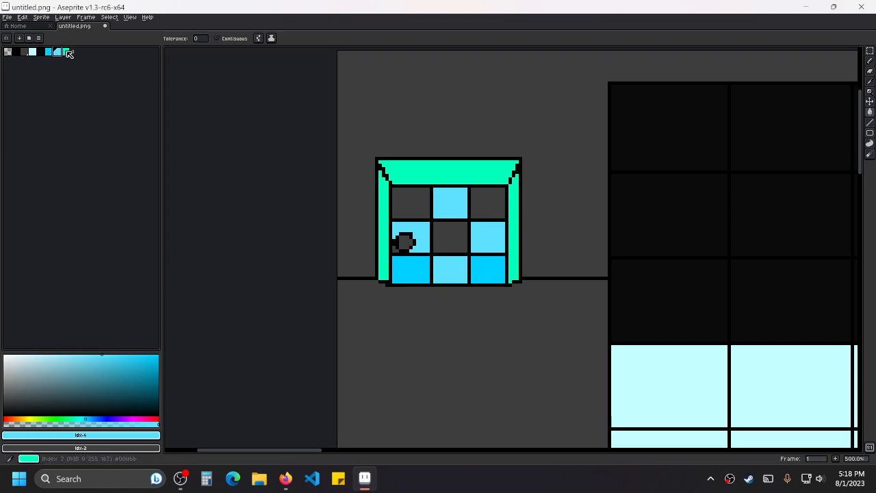
left_click(66, 53)
left_click(79, 418)
left_click_drag(92, 371, 90, 334)
left_click(157, 434)
left_click(425, 203)
left_click(446, 237)
left_click(488, 203)
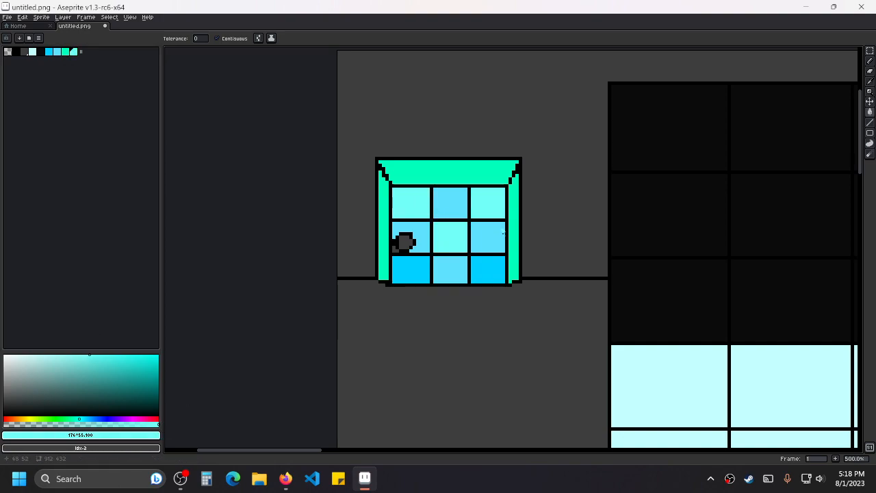
Review the door's colors at map scale and undo the light aqua fills of its three tiles.
scroll(505, 263, "down", 3)
left_click_drag(676, 287, 603, 267)
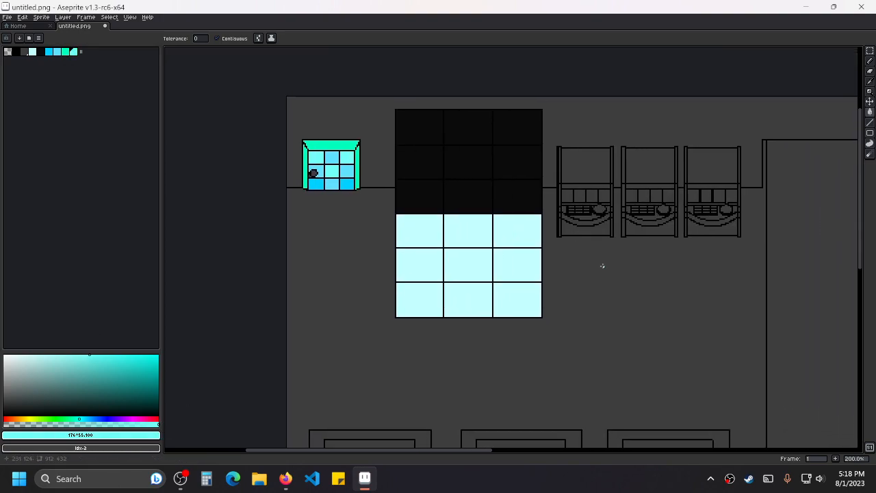
scroll(603, 265, "down", 1)
scroll(582, 249, "right", 5)
scroll(582, 250, "down", 1)
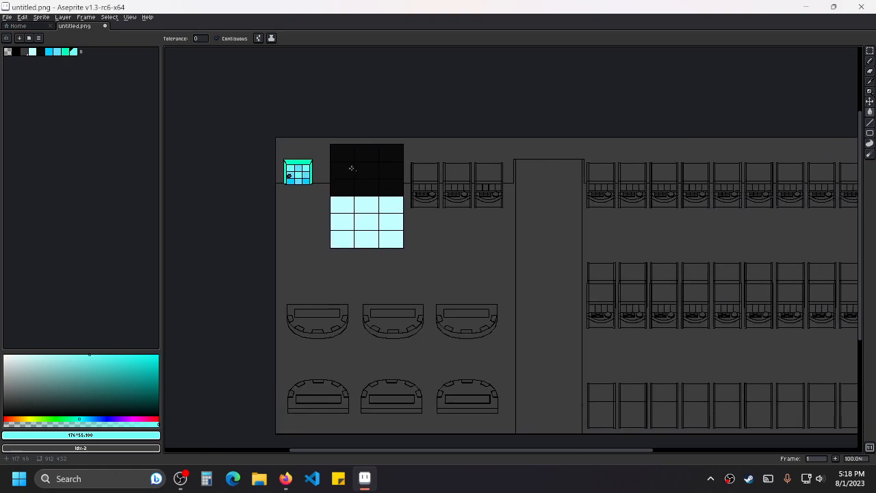
scroll(356, 170, "up", 4)
key("ctrl+z")
key("ctrl+z")
key("ctrl+z")
Mix a paler aqua, HSV 176, 33, 100, and fill the door's top corner tiles and center tile with it.
key("g")
left_click(56, 354)
left_click_drag(55, 356, 55, 349)
left_click(149, 436)
left_click(156, 435)
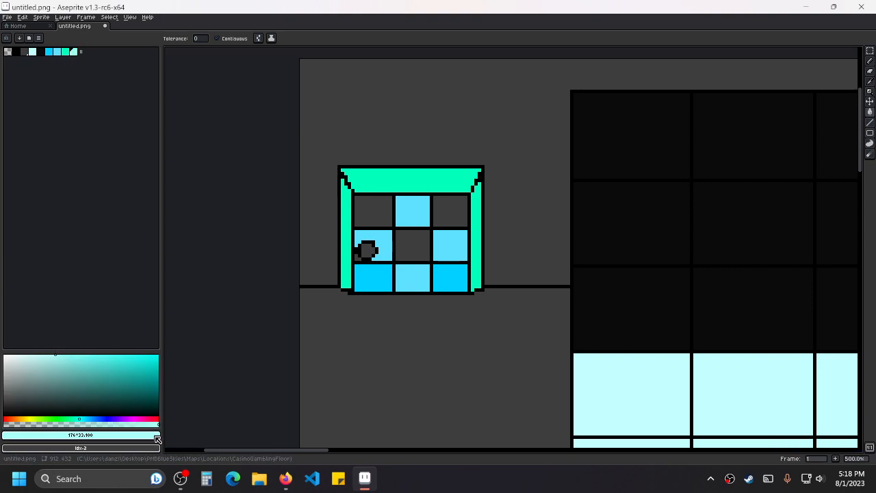
left_click(373, 211)
left_click(420, 235)
left_click(441, 212)
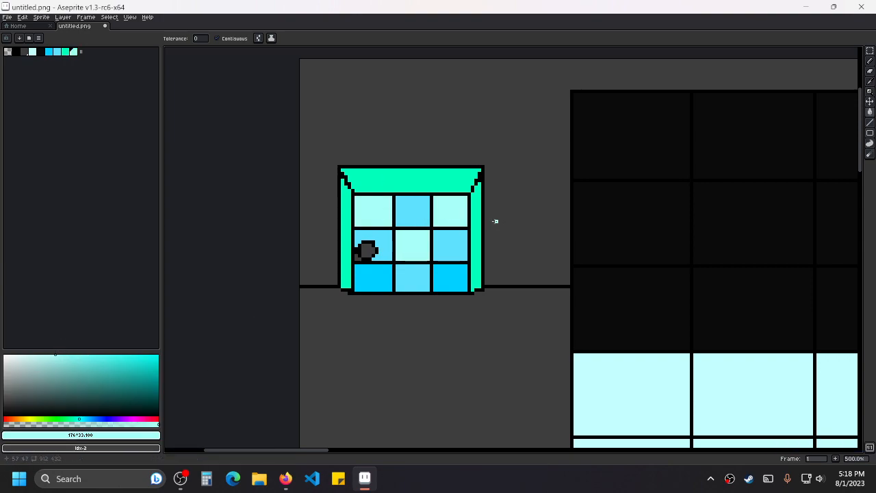
Enable palette editing and change the lighter blue used in the door's side-middle tiles to HSV 191, 73, 100.
scroll(499, 221, "up", 6)
scroll(567, 202, "down", 5)
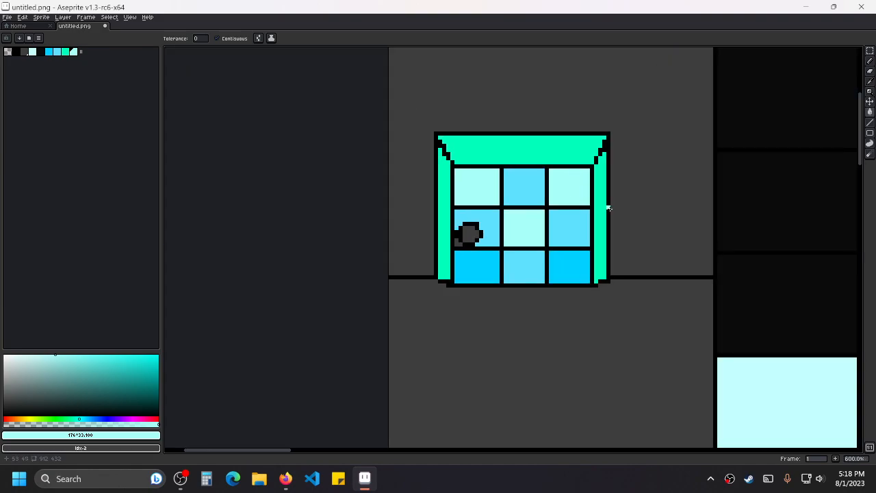
left_click_drag(538, 213, 559, 203)
left_click(49, 52)
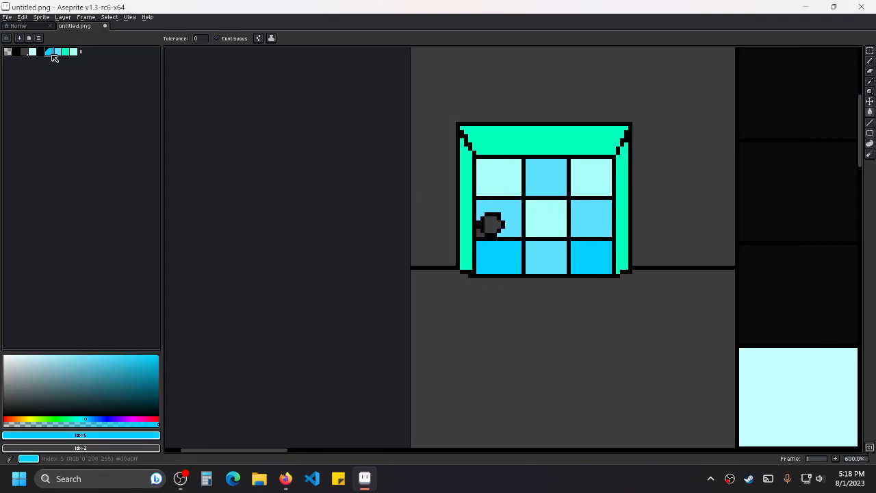
left_click(7, 39)
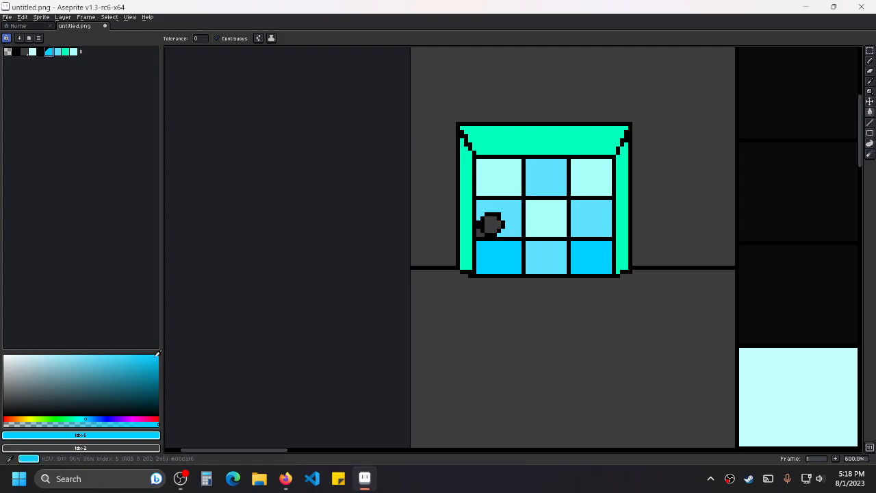
left_click_drag(154, 366, 171, 350)
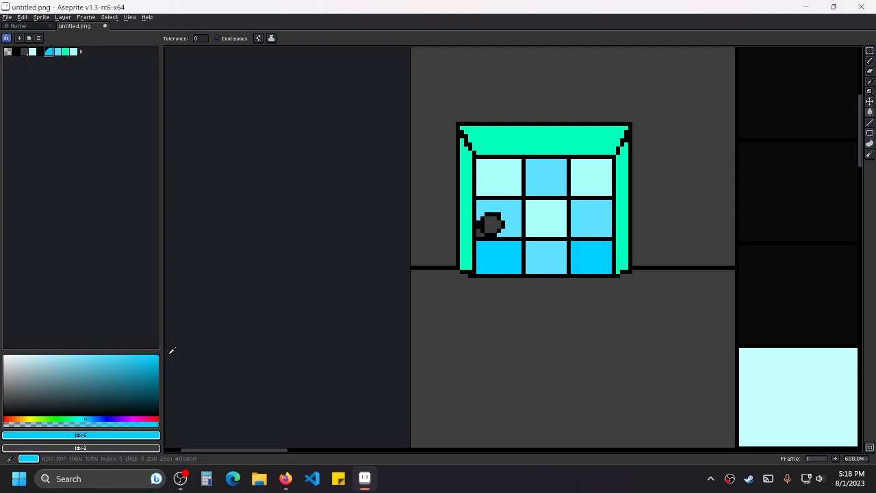
left_click(59, 52)
mouse_move(148, 369)
left_mouse_down()
mouse_move(105, 353)
mouse_move(195, 344)
mouse_move(119, 345)
mouse_move(180, 344)
mouse_move(120, 334)
left_mouse_up()
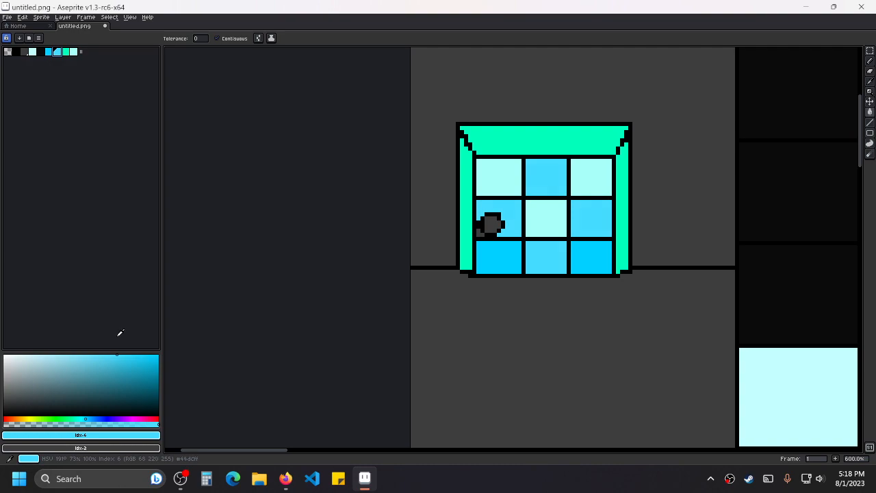
scroll(637, 267, "up", 2)
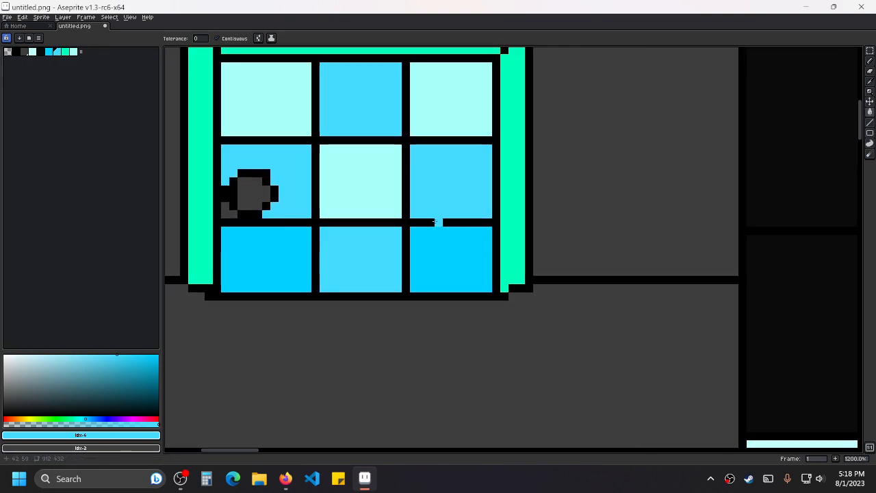
Change the palette blue used in the door's bottom corner tiles to HSV 191, 100, 70 and turn off palette editing.
scroll(322, 232, "up", 1)
scroll(565, 220, "down", 1)
left_click(52, 54)
left_click_drag(158, 355, 168, 369)
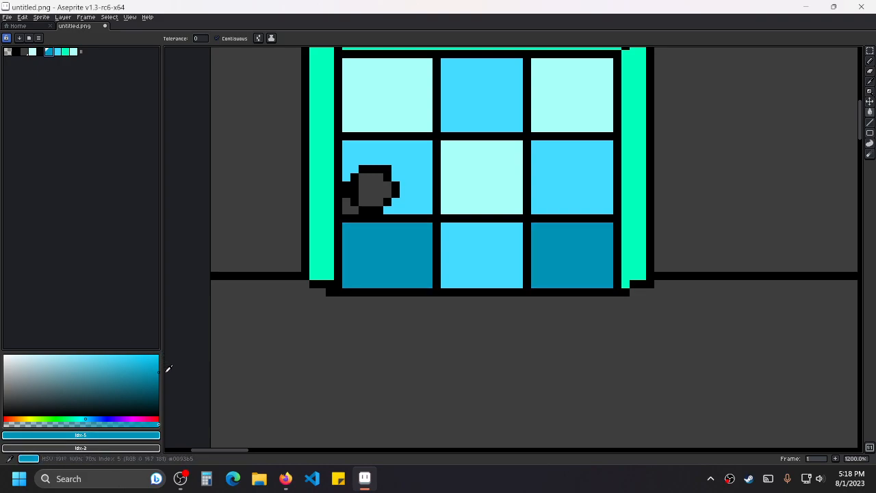
scroll(612, 250, "down", 7)
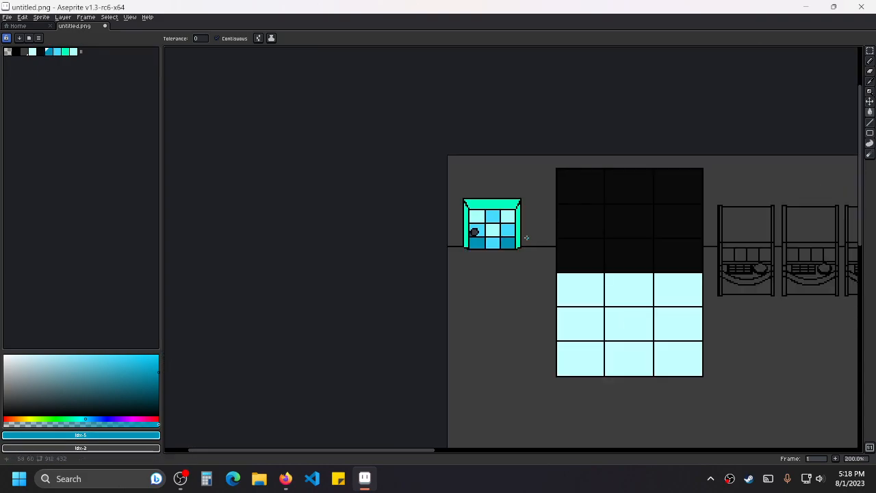
scroll(531, 246, "up", 1)
scroll(518, 235, "down", 1)
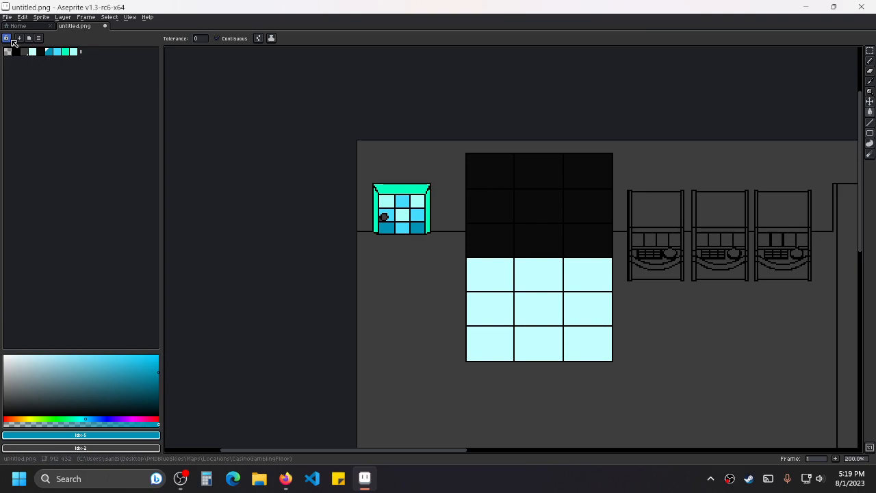
left_click(74, 52)
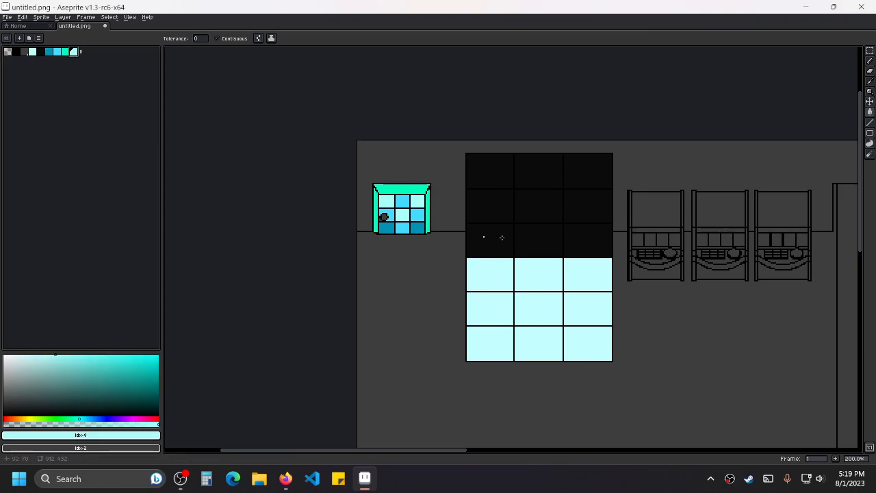
scroll(809, 268, "down", 3)
scroll(694, 217, "up", 2)
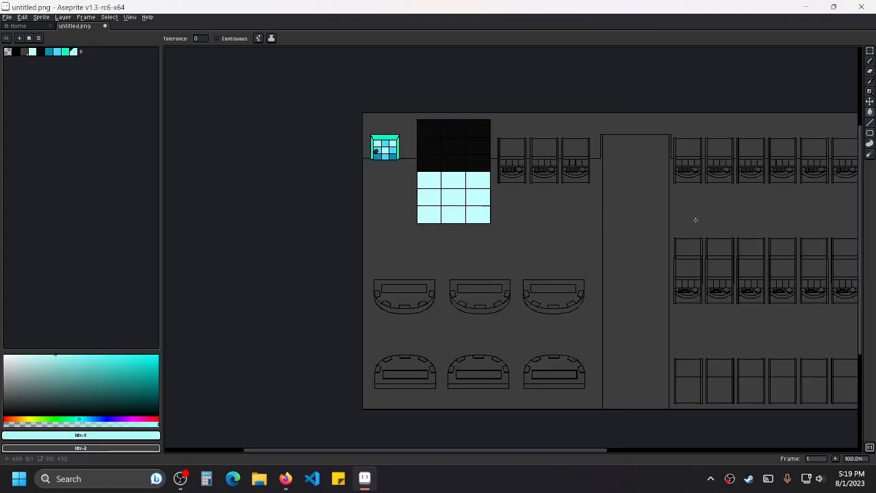
Switch to Firefox, open the Viator laser tag photo in its own tab as a color reference, and return to Aseprite.
left_click(292, 488)
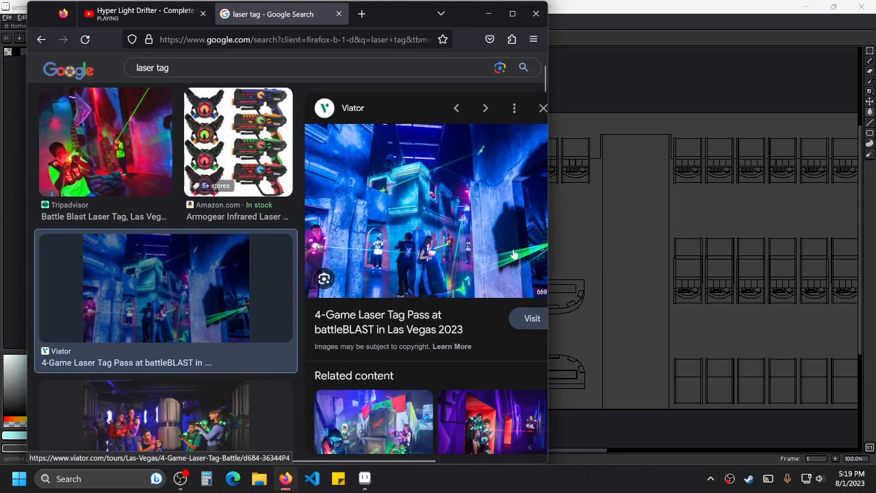
right_click(414, 191)
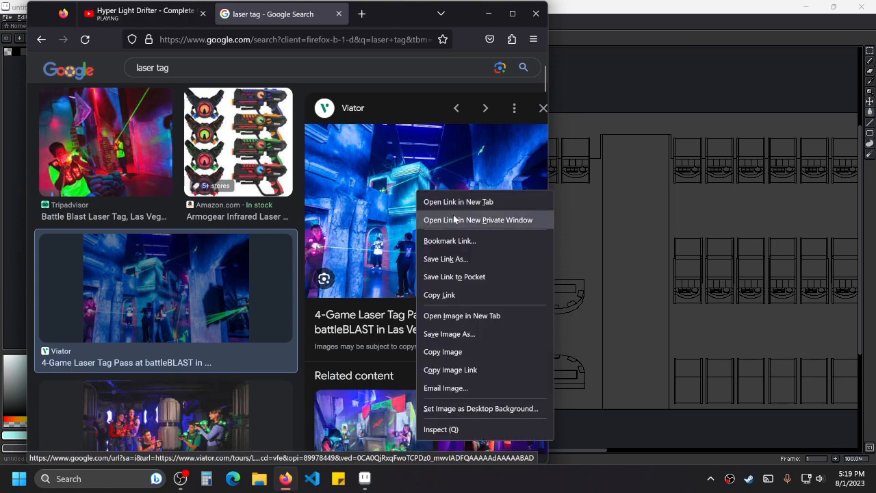
left_click(478, 316)
left_click(345, 16)
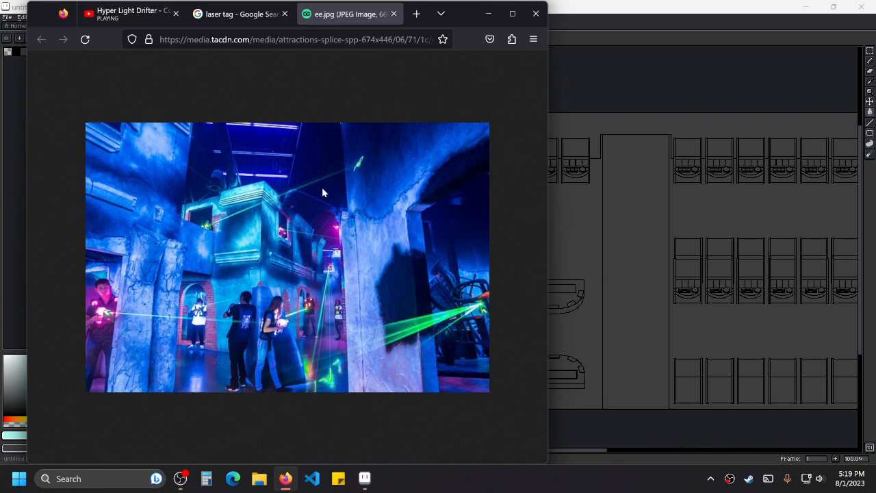
left_click(619, 20)
Fill the first and third reel panels of the first slot machine beside the large tiled block with the lighter blue.
scroll(477, 212, "up", 2)
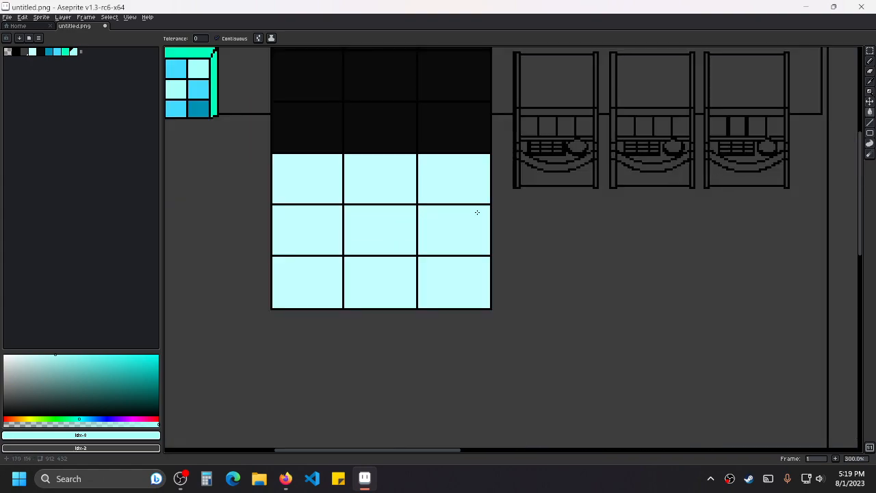
scroll(477, 213, "down", 1)
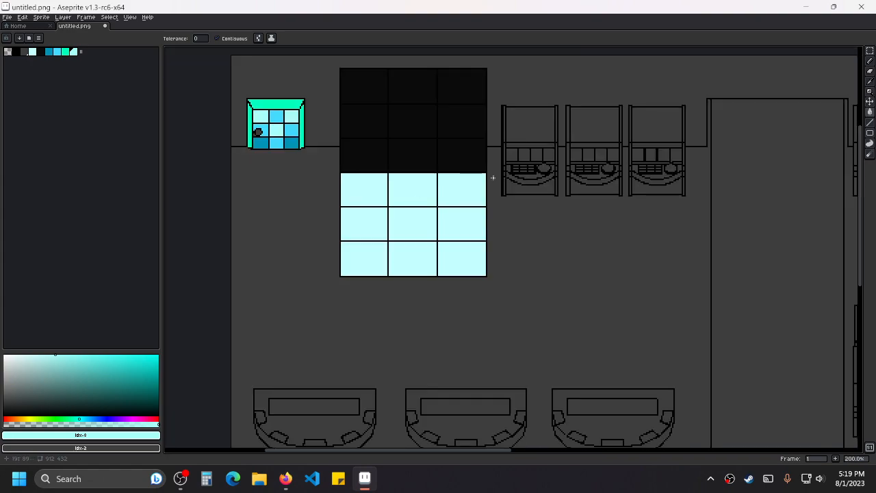
scroll(470, 168, "up", 2)
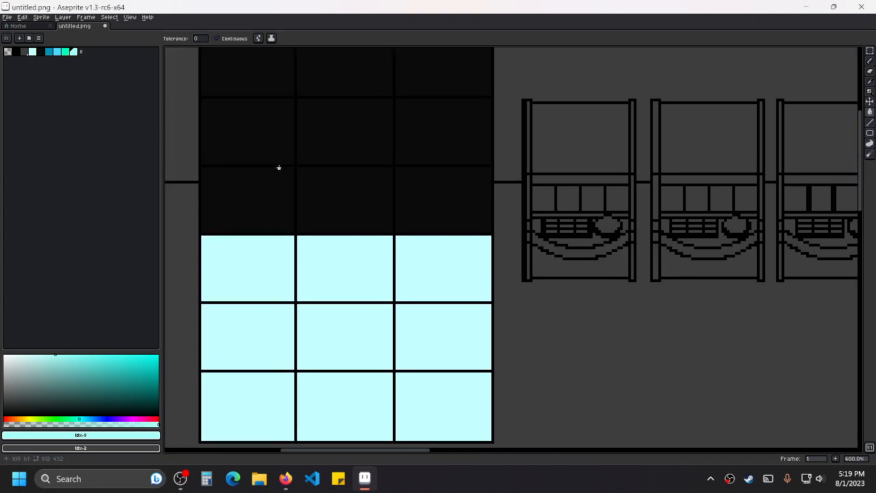
left_click(57, 52)
left_click_drag(574, 169, 429, 162)
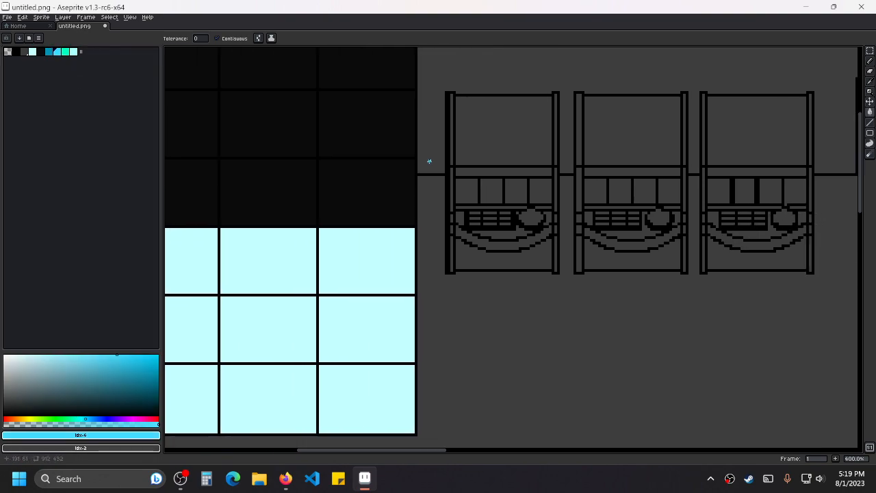
left_click(470, 196)
left_click(513, 194)
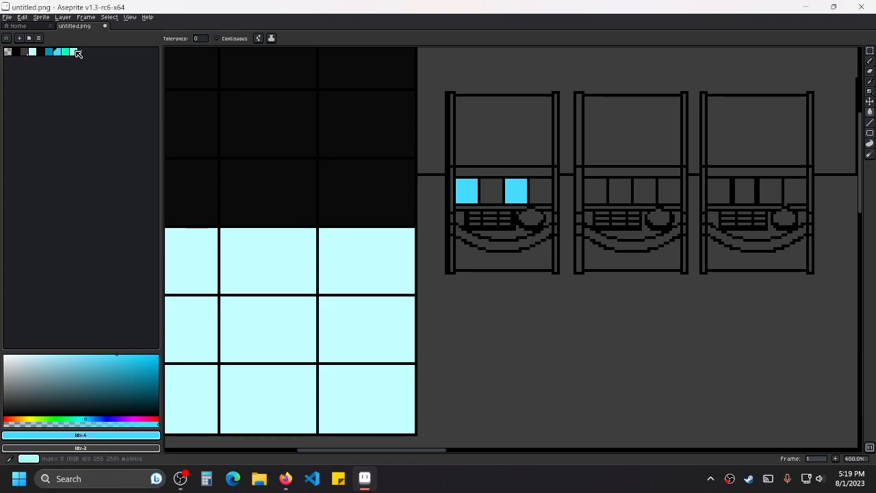
Fill the second and fourth reel panels of the first slot machine with the pale aqua.
left_click(73, 52)
left_click(492, 194)
left_click(545, 195)
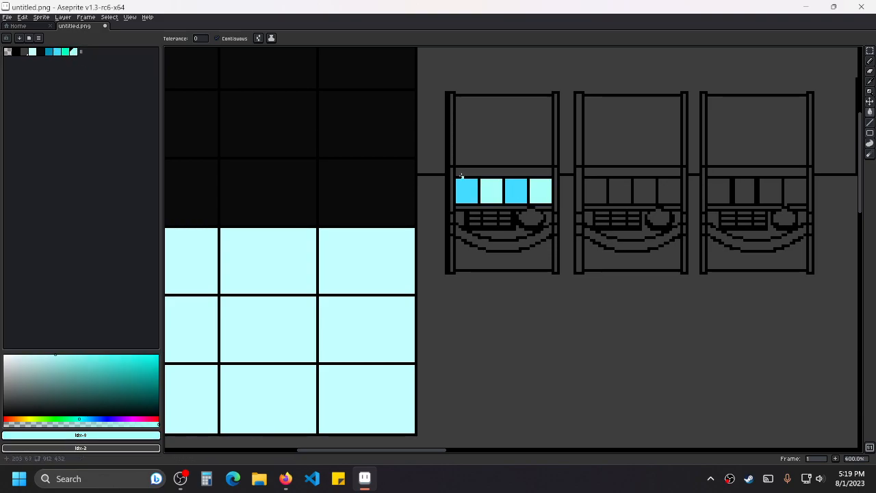
scroll(657, 207, "down", 4)
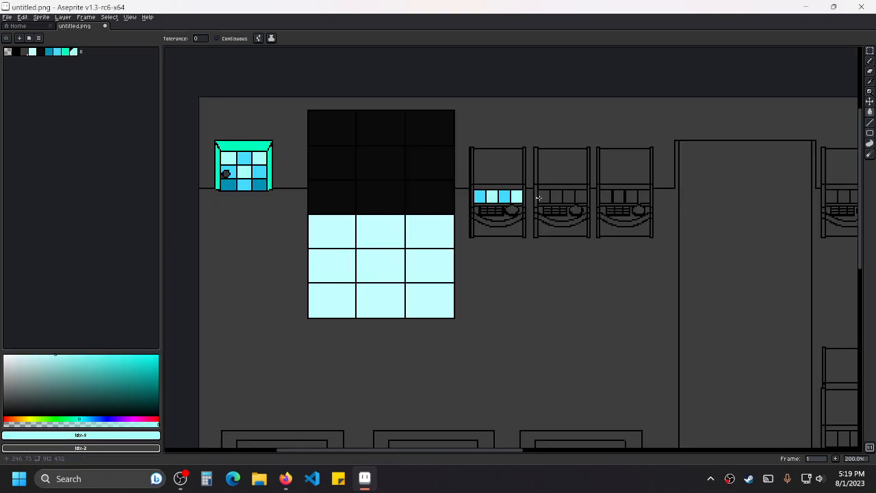
Fill the second slot machine's first and third reel panels and the third machine's second and fourth with pale aqua.
scroll(387, 194, "up", 6)
scroll(466, 190, "down", 1)
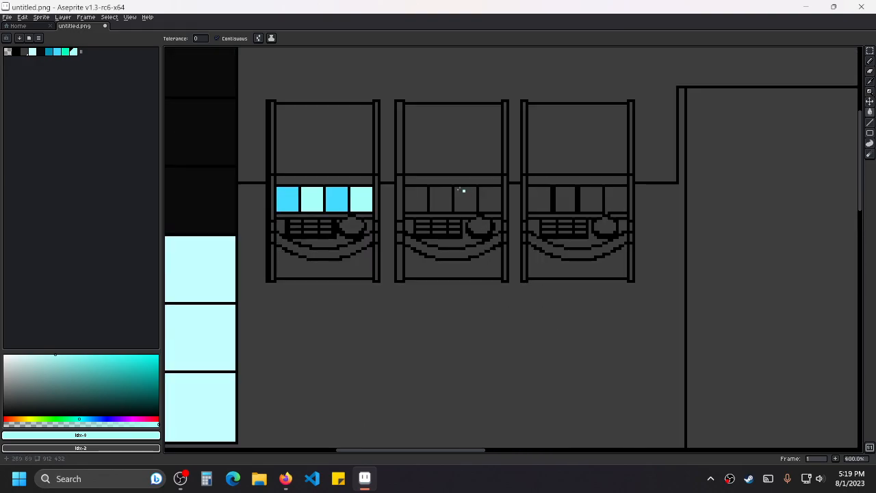
left_click(423, 204)
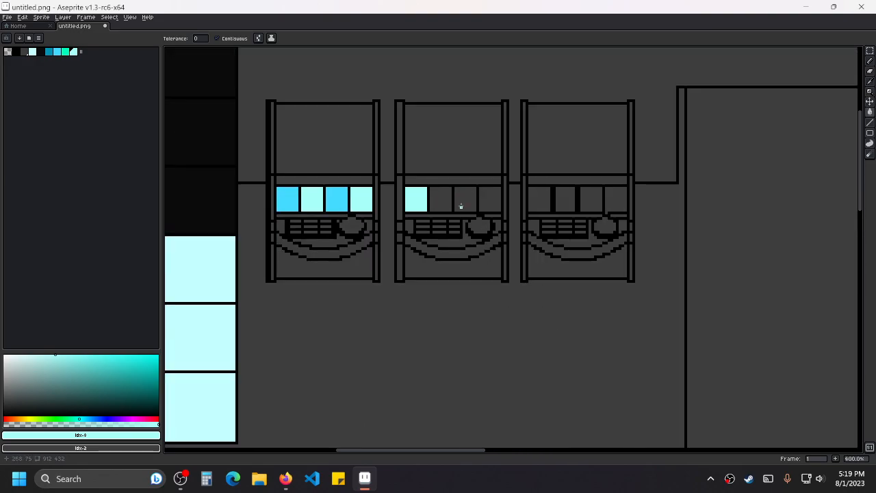
left_click(457, 202)
scroll(584, 197, "right", 3)
left_click(510, 202)
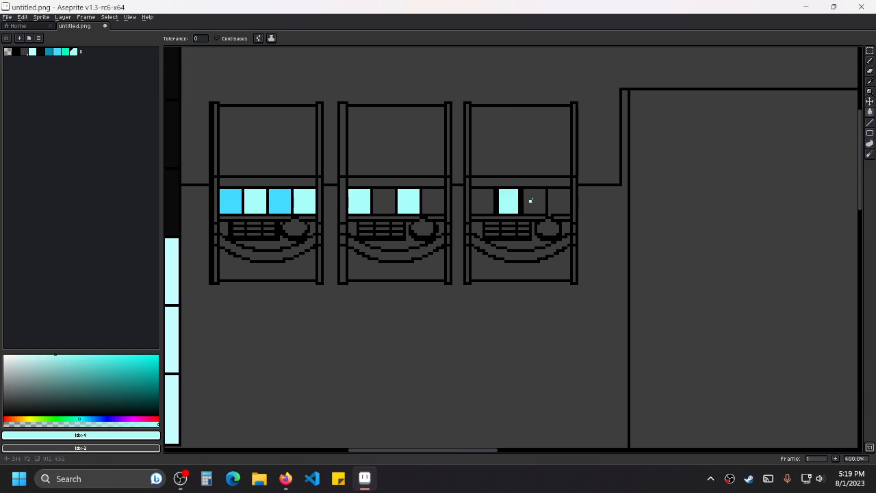
left_click(552, 202)
Past the central walkway, fill the top row's first machine's panels one and three and second machine's panels two and four with pale aqua.
scroll(448, 217, "right", 18)
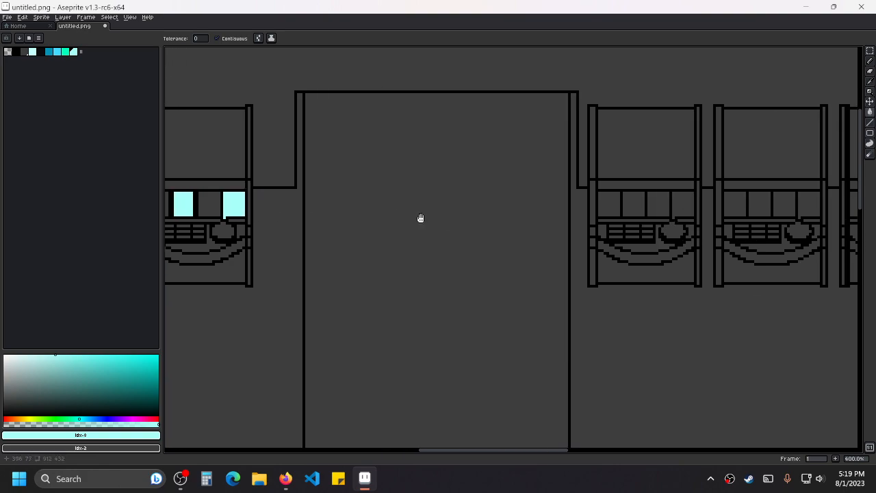
scroll(340, 195, "left", 14)
scroll(484, 199, "left", 5)
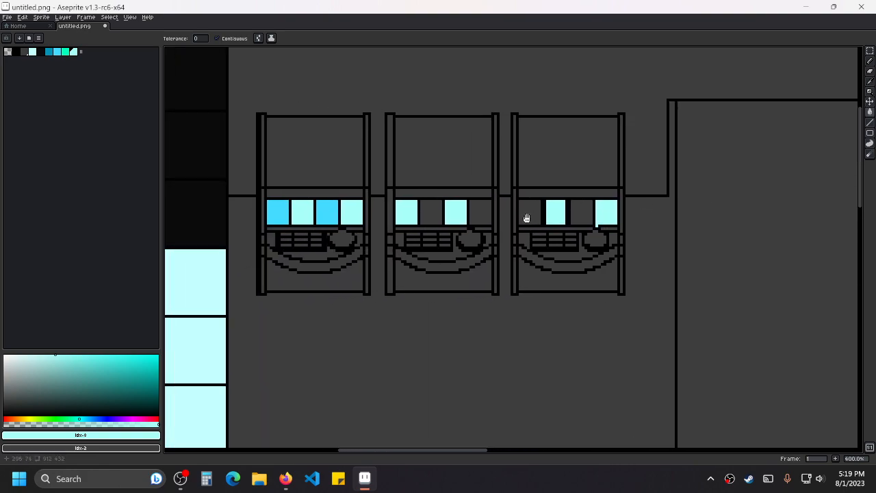
scroll(698, 216, "right", 13)
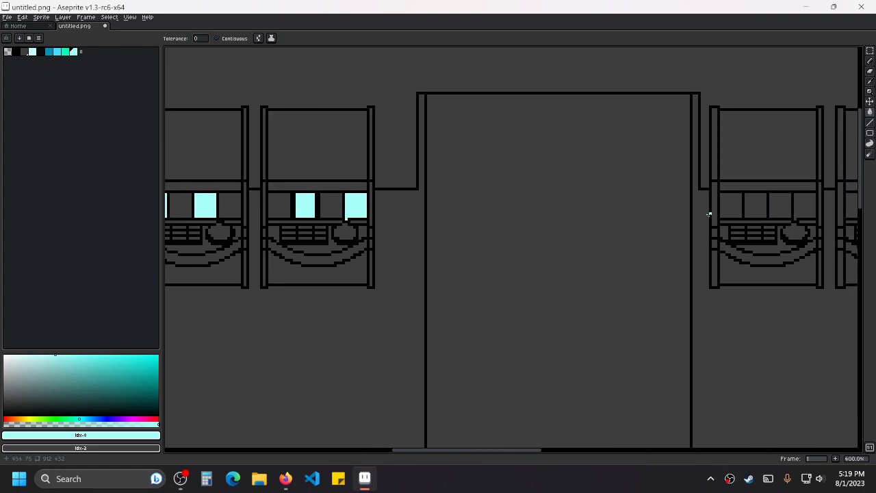
scroll(708, 214, "right", 12)
left_click(510, 190)
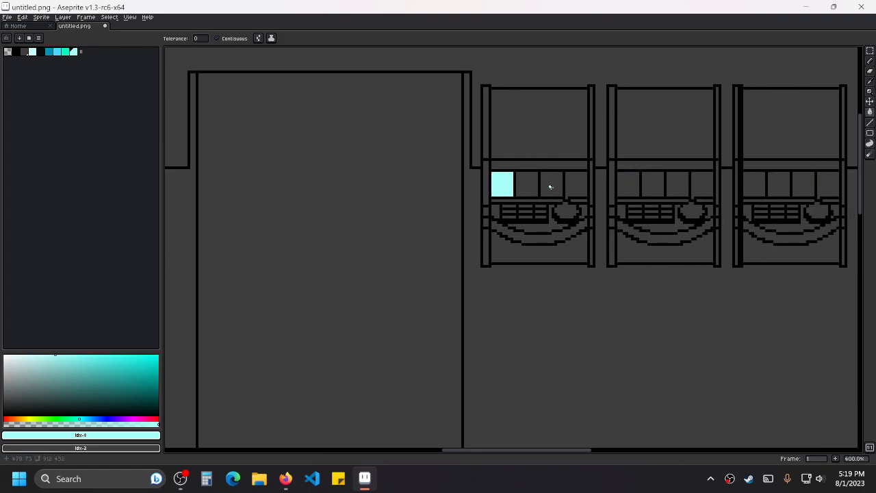
left_click(552, 185)
left_click(653, 185)
left_click(702, 185)
Continue the alternating pale aqua reel panels on the third and fourth slot machines of the ten-machine top row.
scroll(750, 209, "right", 15)
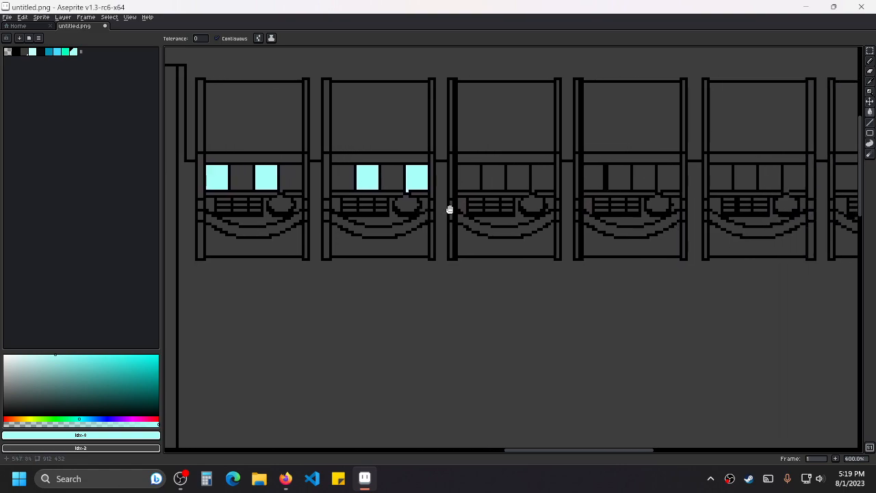
scroll(450, 207, "left", 4)
left_click(538, 176)
left_click(581, 178)
left_click(692, 177)
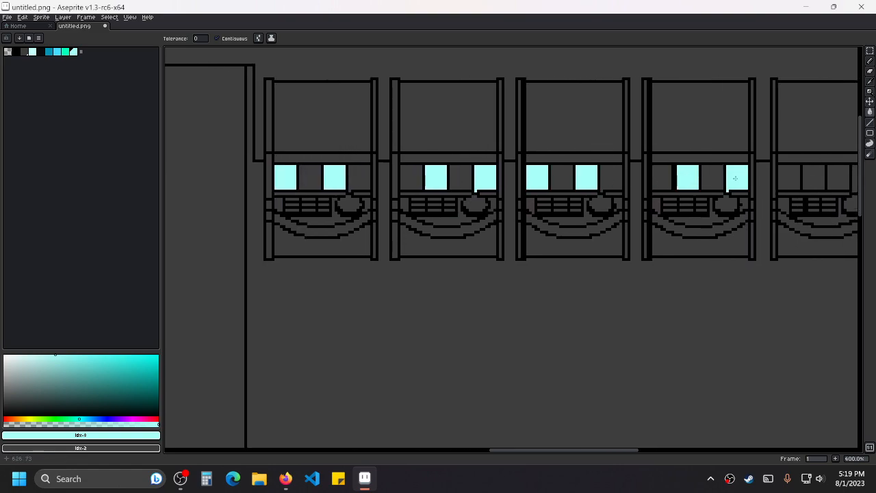
left_click(736, 178)
Fill alternating reel panels with pale aqua on the fifth through eighth slot machines of the ten-machine top row.
scroll(616, 192, "right", 20)
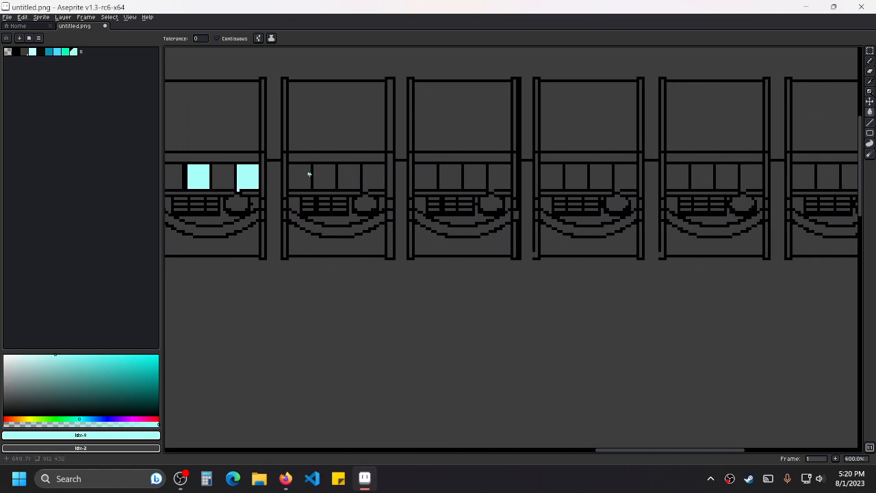
left_click(300, 176)
left_click(348, 177)
left_click(448, 178)
left_click(497, 175)
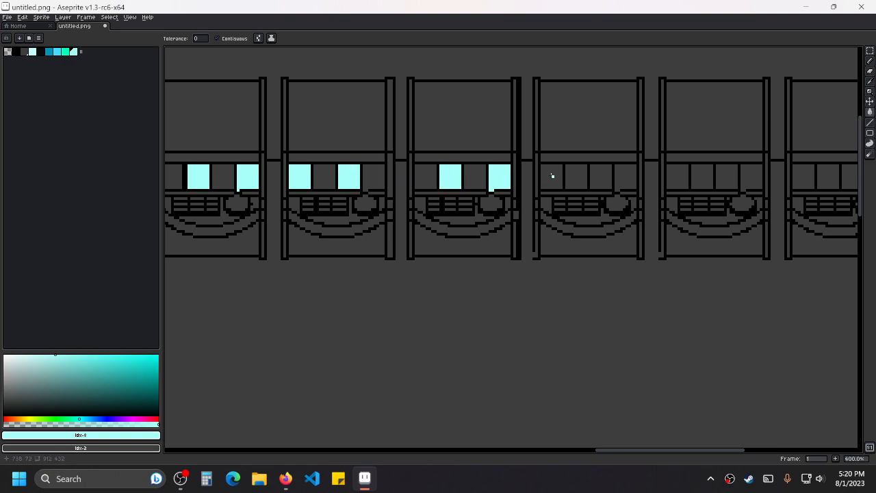
left_click(552, 177)
left_click(605, 178)
left_click(703, 177)
left_click(753, 180)
Fill the top row's ninth machine's first and third reel panels and tenth machine's second and fourth with pale aqua.
scroll(753, 180, "right", 17)
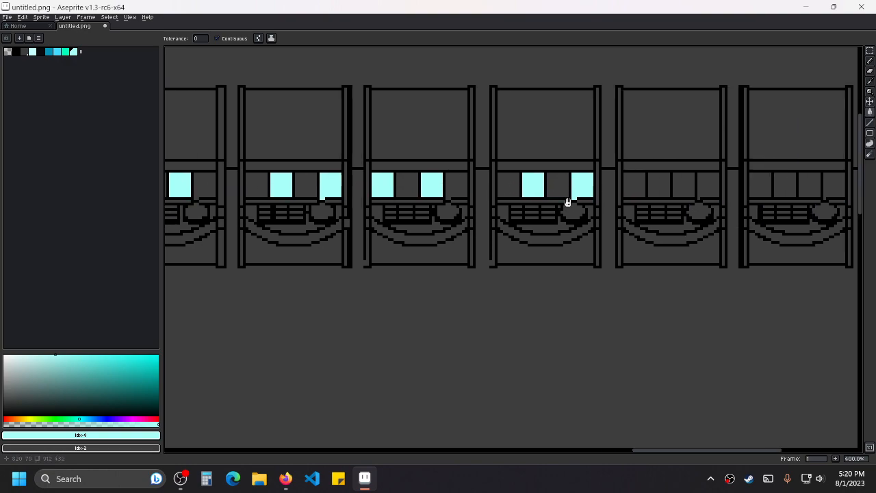
left_click(390, 177)
left_click(433, 176)
left_click(534, 177)
left_click(585, 176)
In the middle row, fill panels one and three of the tenth and eighth machines and two and four of the ninth with pale aqua.
scroll(387, 256, "down", 3)
left_click_drag(329, 313, 505, 226)
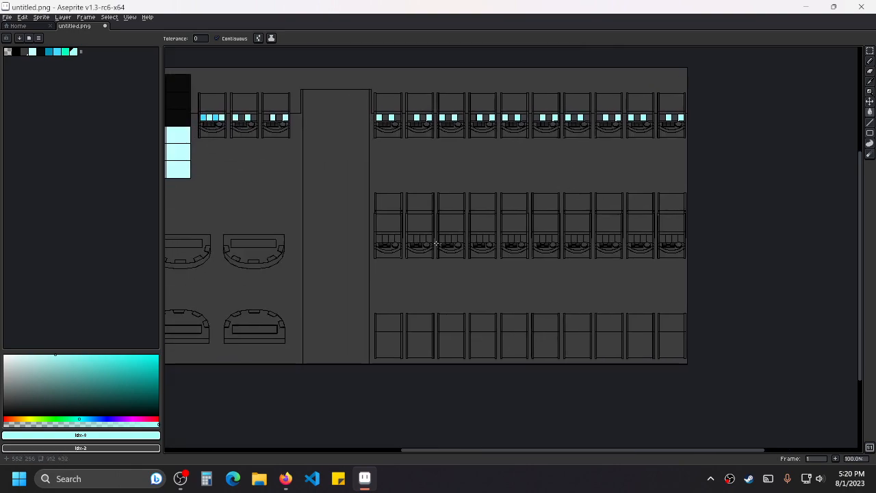
left_click_drag(626, 241, 497, 226)
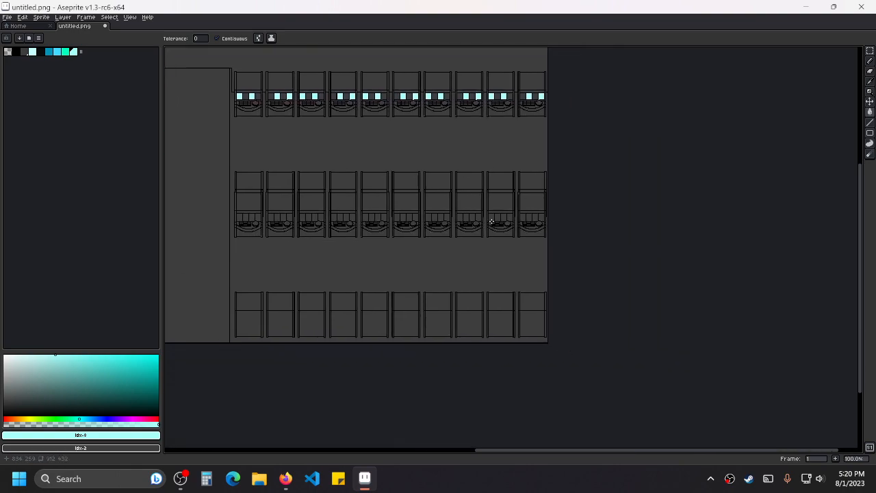
scroll(513, 225, "up", 4)
left_click(597, 218)
left_click(651, 223)
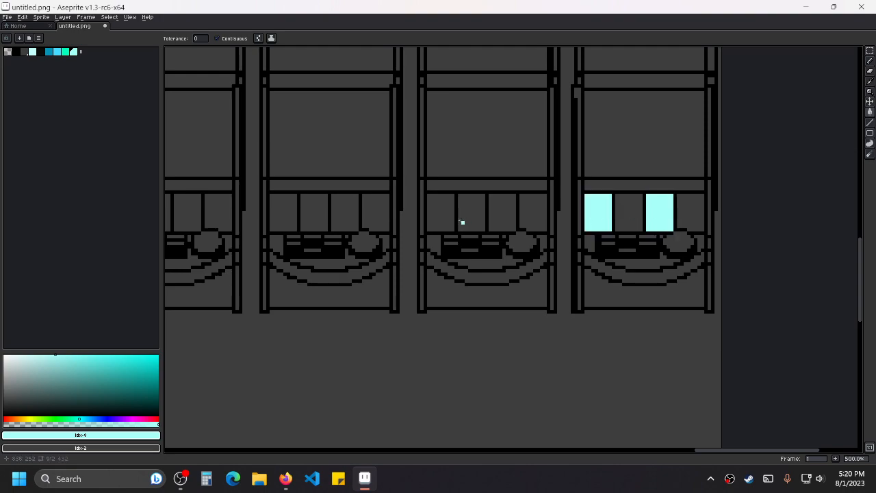
left_click(463, 222)
left_click(538, 221)
left_click(287, 221)
left_click(334, 221)
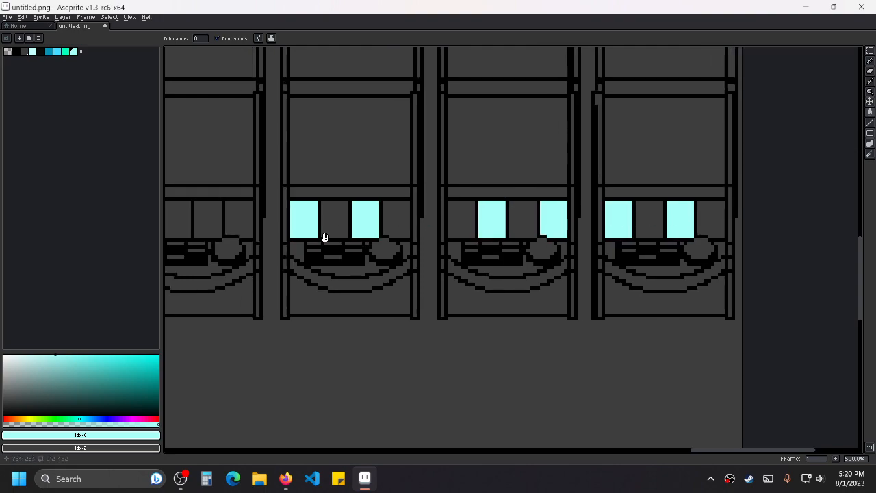
Fill panels two and four of the middle row's seventh and fifth machines and one and three of the sixth with pale aqua.
scroll(411, 220, "left", 5)
left_click(547, 213)
left_click(610, 210)
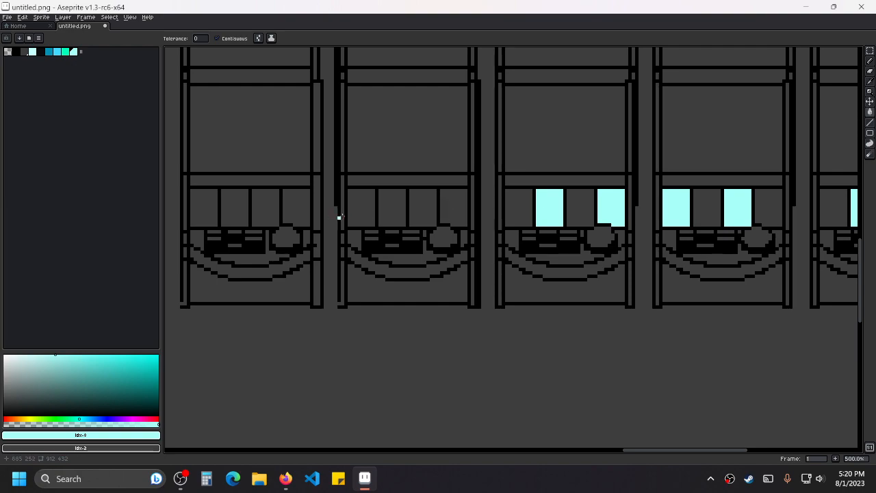
left_click(362, 211)
left_click(414, 213)
left_click(240, 208)
left_click(281, 214)
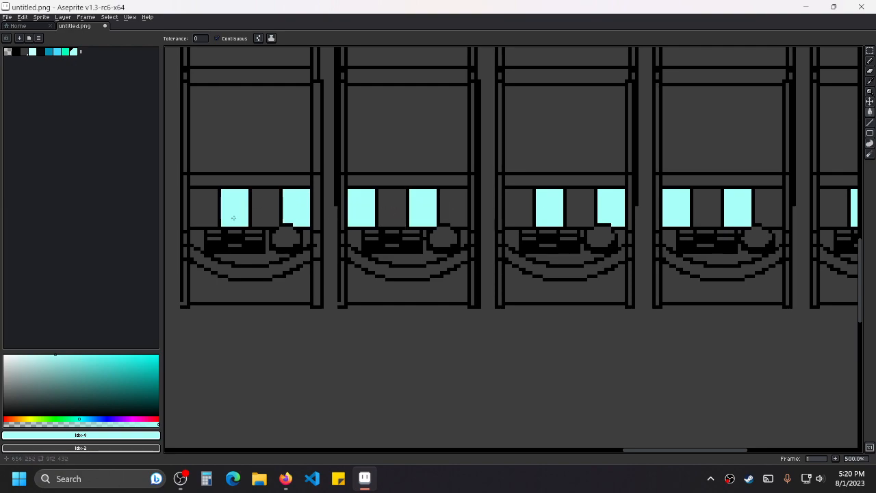
Fill the middle row's fourth machine's first and third reel panels and third machine's second and fourth with pale aqua.
scroll(390, 201, "left", 10)
left_click(621, 187)
left_click(669, 184)
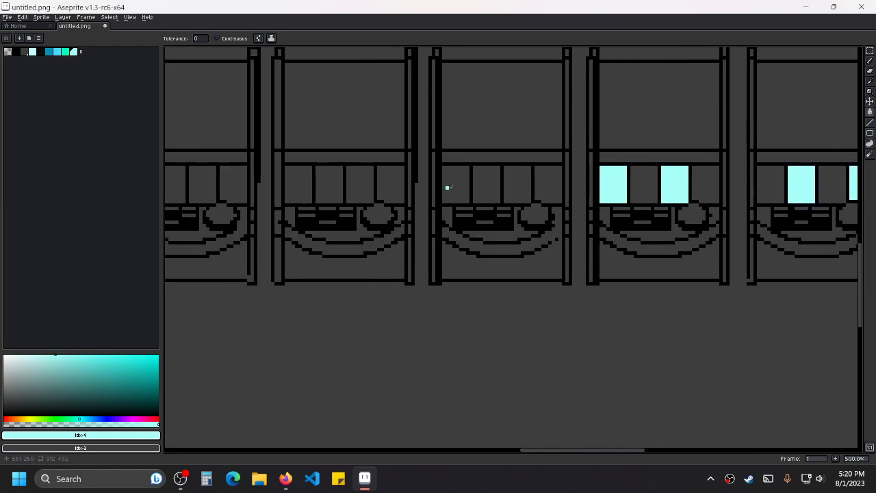
left_click(474, 185)
left_click(548, 184)
Fill the middle row's second machine's first and third reel panels and first machine's second and fourth with pale aqua.
left_click(313, 187)
key("ctrl+z")
left_click(296, 183)
left_click(354, 188)
left_click_drag(259, 190, 570, 190)
left_click(466, 180)
left_click(524, 180)
scroll(505, 202, "down", 4)
left_click_drag(636, 195, 475, 183)
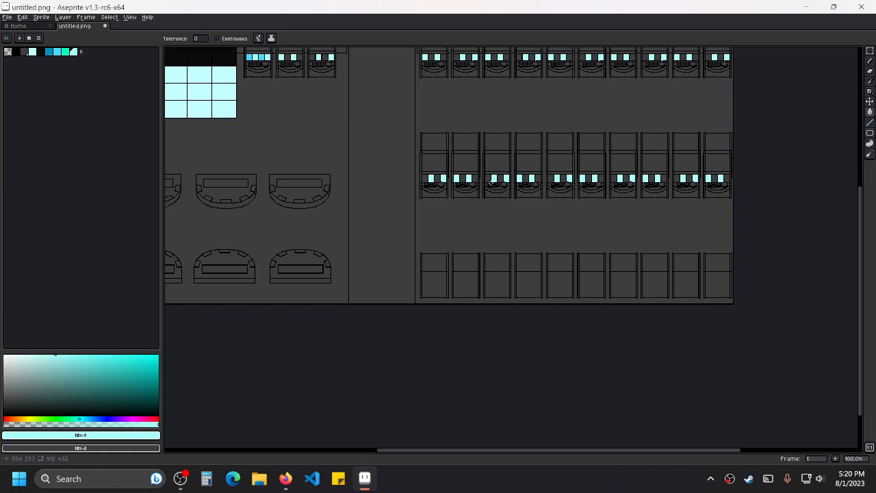
In the three-machine group, fill the second machine's second and fourth reel panels and the third machine's first and third with sky blue.
left_click_drag(525, 132, 517, 190)
left_click_drag(505, 155, 567, 193)
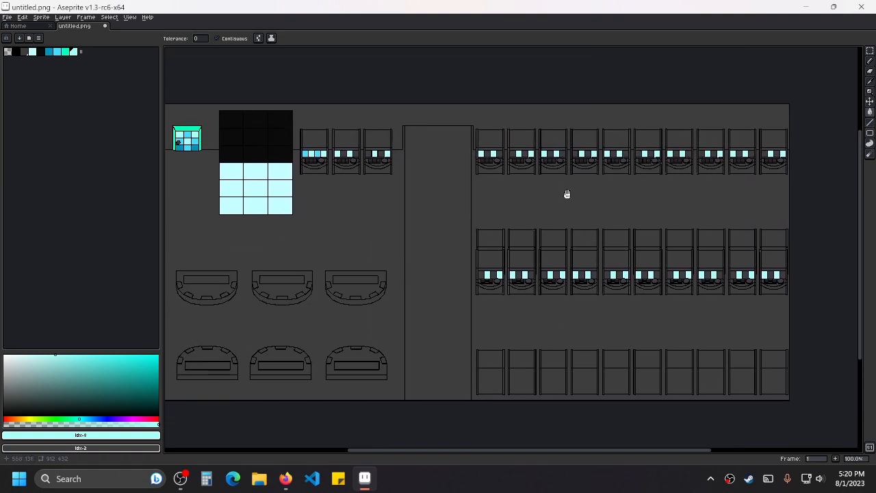
scroll(353, 157, "up", 3)
left_click_drag(275, 122, 351, 160)
left_click(58, 52)
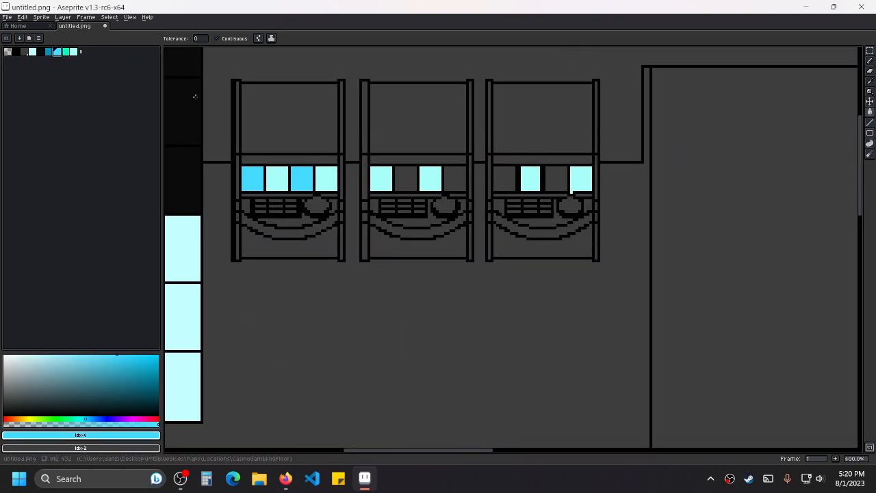
left_click(406, 178)
left_click(455, 178)
left_click(505, 178)
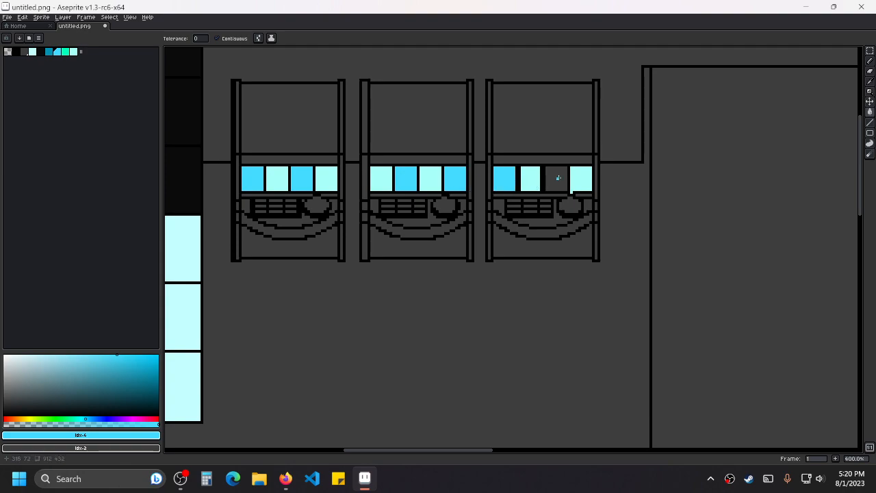
left_click(555, 178)
Fill the second and fourth reel panels of the top row's first machine with sky blue.
scroll(557, 195, "right", 10)
left_click(539, 172)
left_click(591, 168)
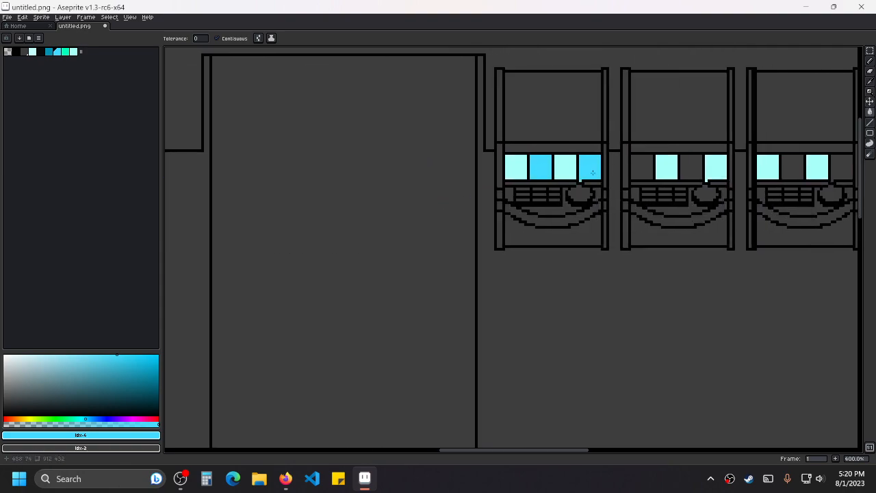
In the three-machine group's last machine, widen panels two and three with one-pixel lines in their own colors and blacken the stray pixel under panel four.
scroll(503, 207, "left", 10)
scroll(395, 179, "up", 2)
scroll(395, 179, "up", 3)
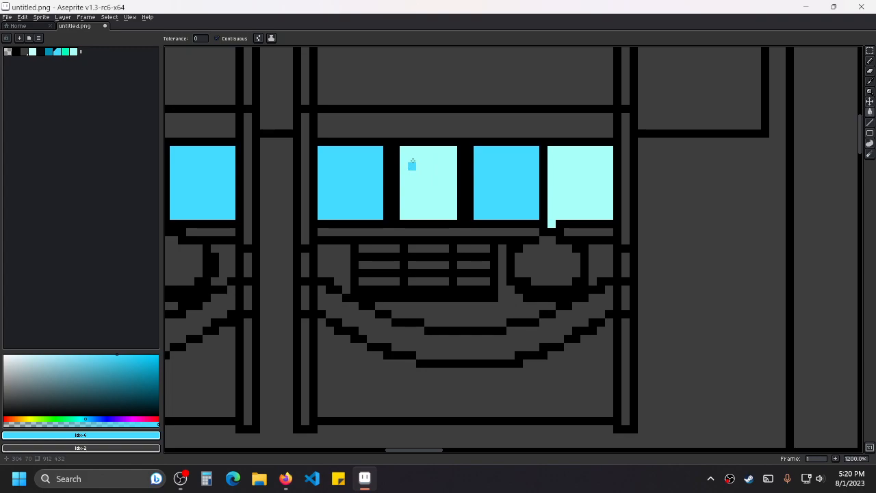
left_click(404, 131, "alt")
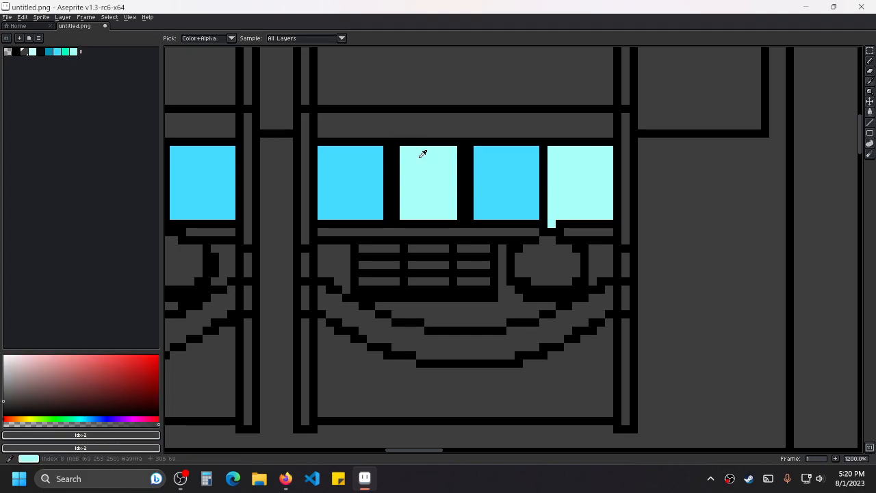
left_click(423, 153, "alt")
left_click(869, 129)
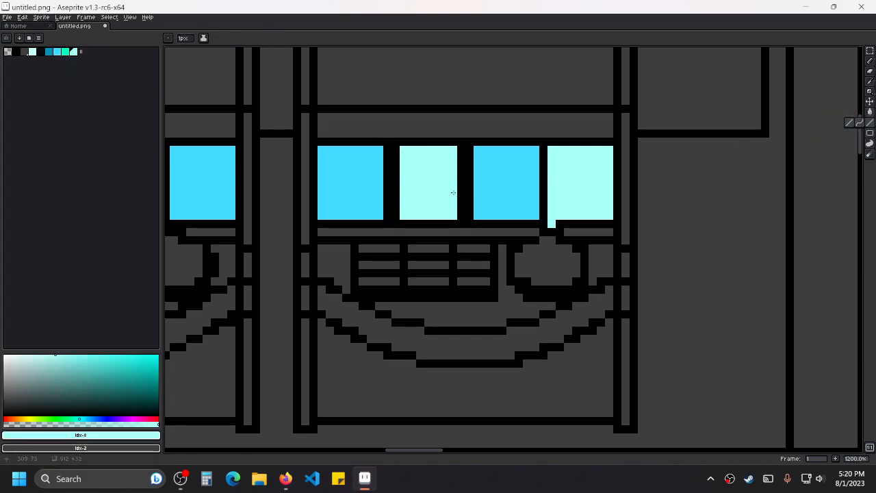
left_click_drag(395, 149, 395, 217)
left_click(494, 165, "alt")
left_click_drag(470, 148, 470, 212)
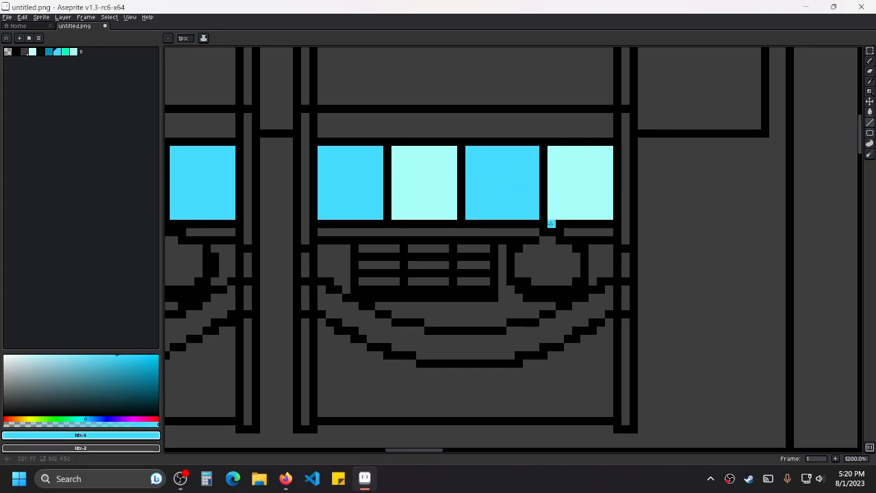
left_click(546, 227, "alt")
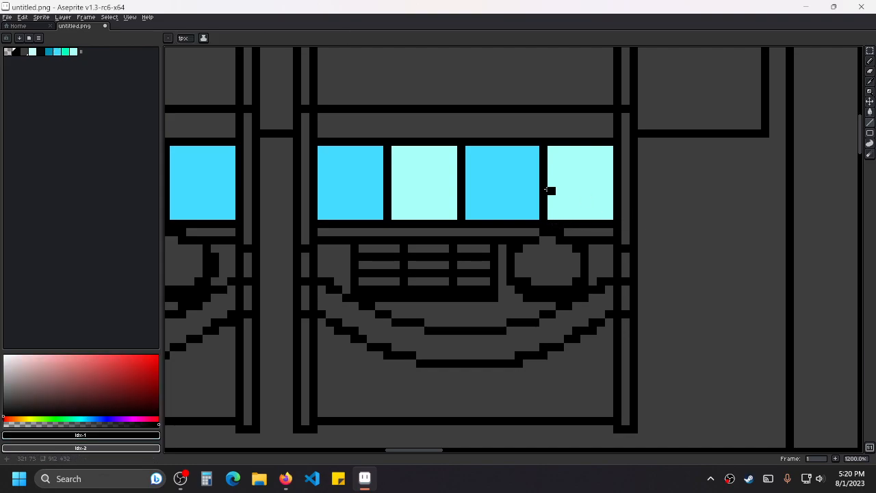
scroll(545, 189, "down", 3)
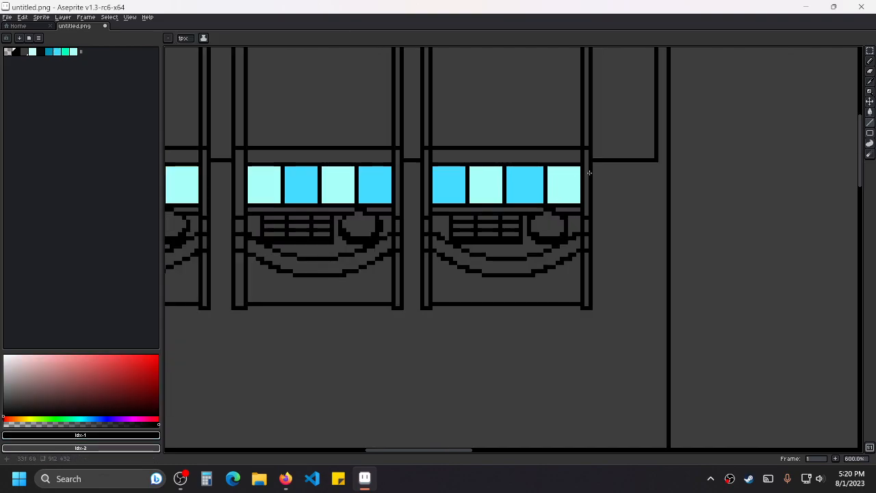
Fill panels one and three of the top row's second machine and two and four of its third with sky blue.
left_click(559, 187, "alt")
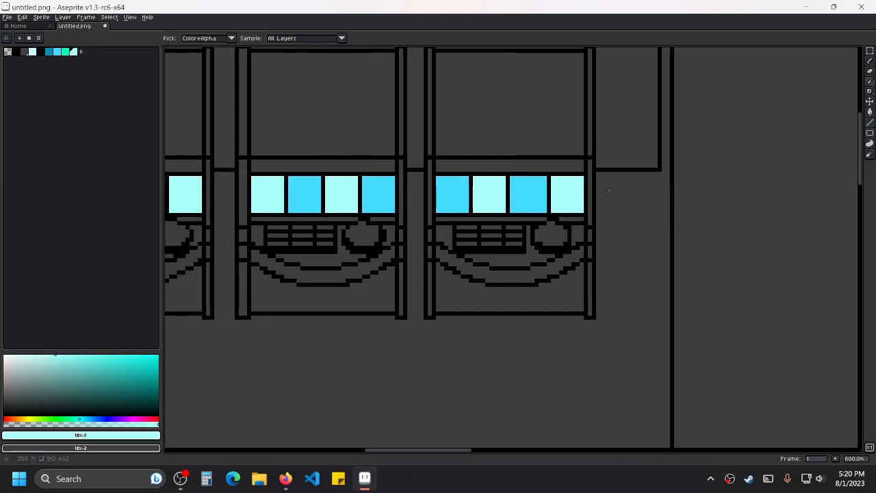
left_click(870, 112)
scroll(512, 223, "down", 3)
left_click_drag(658, 233, 420, 221)
left_click_drag(688, 203, 492, 201)
scroll(491, 200, "up", 1)
left_click(431, 196, "alt")
left_click(482, 196)
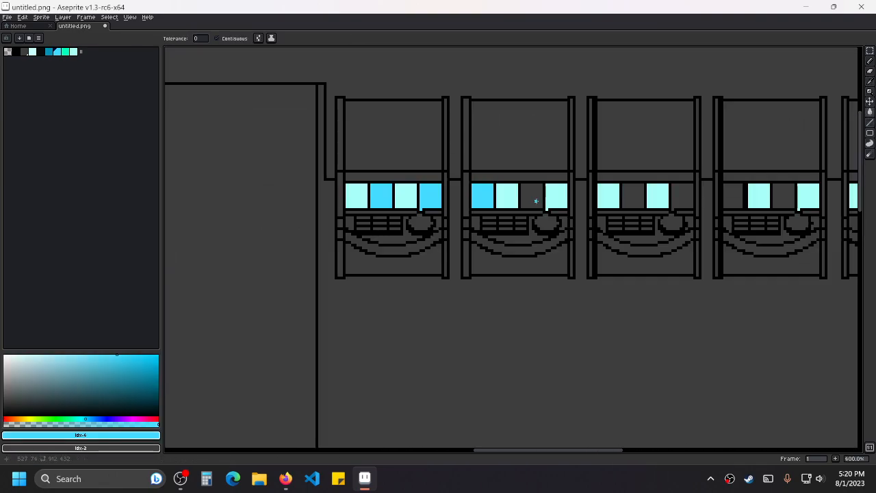
left_click(532, 196)
left_click(628, 196)
left_click(683, 196)
Fill panels one and three of the top row's fourth and sixth machines and two and four of the fifth with sky blue.
scroll(683, 196, "right", 3)
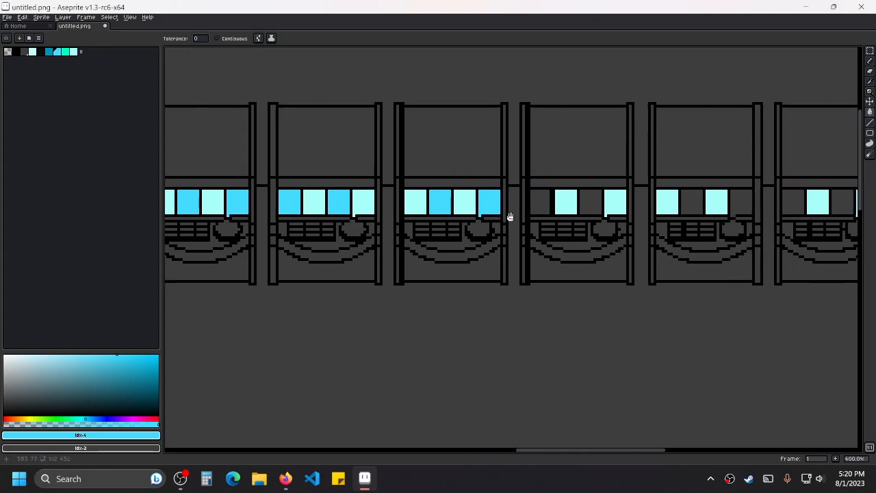
scroll(600, 190, "down", 3)
scroll(648, 198, "up", 4)
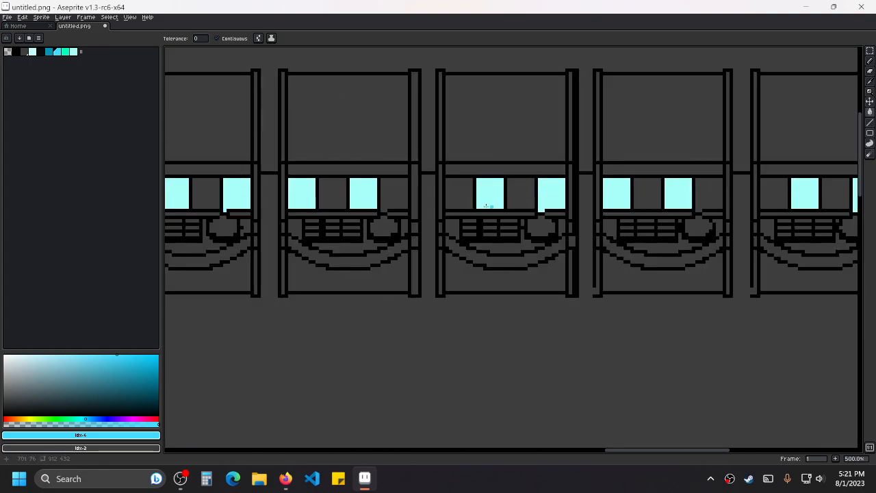
scroll(282, 194, "left", 3)
left_click(362, 197)
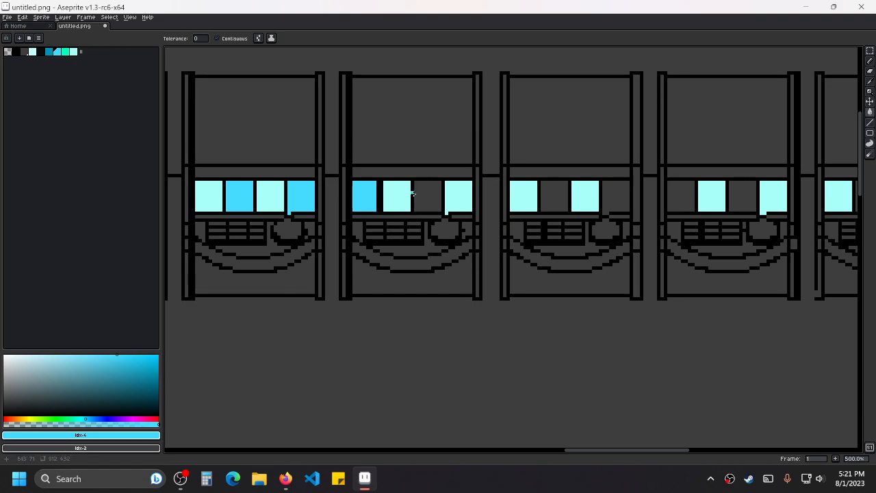
left_click(428, 197)
left_click(554, 197)
left_click(617, 197)
left_click(681, 196)
left_click(743, 197)
Undo the stray sky blue fill on the top row machines' outlines.
key("ctrl+z")
key("ctrl+z")
key("ctrl+z")
key("ctrl+z")
key("ctrl+z")
key("ctrl+z")
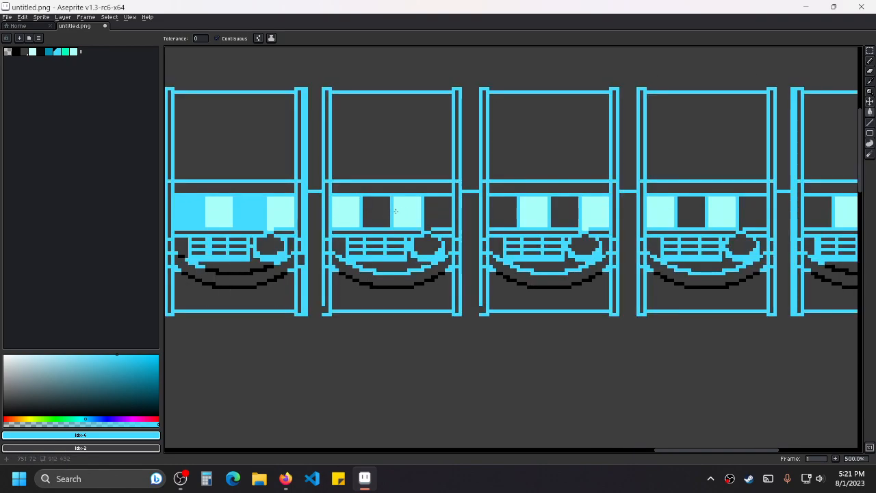
In the top row, fill panels two and four of the seventh and ninth machines and one and three of the eighth and tenth with sky blue.
left_click(382, 215)
left_click(438, 212)
left_click(510, 209)
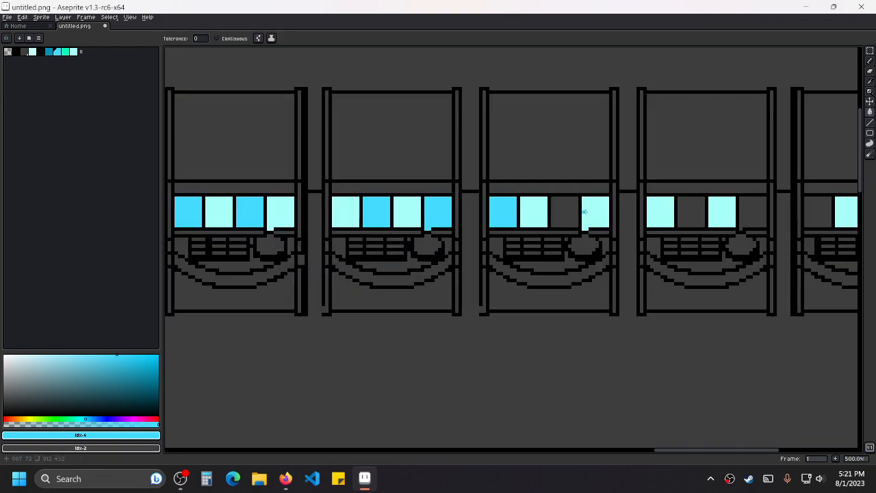
left_click(563, 211)
left_click(696, 209)
left_click(744, 213)
left_click_drag(749, 221, 474, 212)
left_click(539, 204)
left_click(608, 204)
Fill panels one and three of the middle row's first and third machines and two and four of the second with sky blue.
scroll(609, 203, "down", 3)
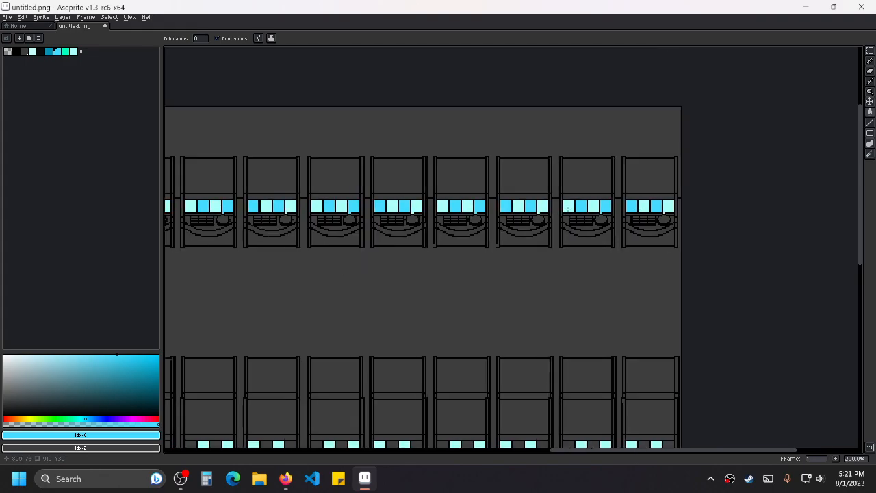
scroll(479, 230, "down", 3)
scroll(369, 301, "up", 2)
left_click(383, 202)
left_click(432, 202)
left_click(533, 203)
left_click(582, 205)
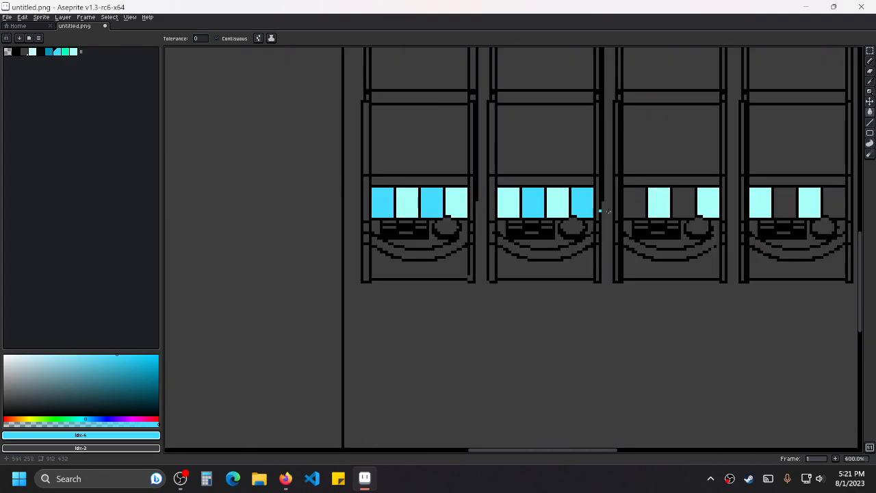
left_click(642, 202)
left_click(684, 203)
Fill panels two and four of the middle row's fourth and sixth machines and one and three of the fifth with sky blue.
scroll(446, 198, "right", 5)
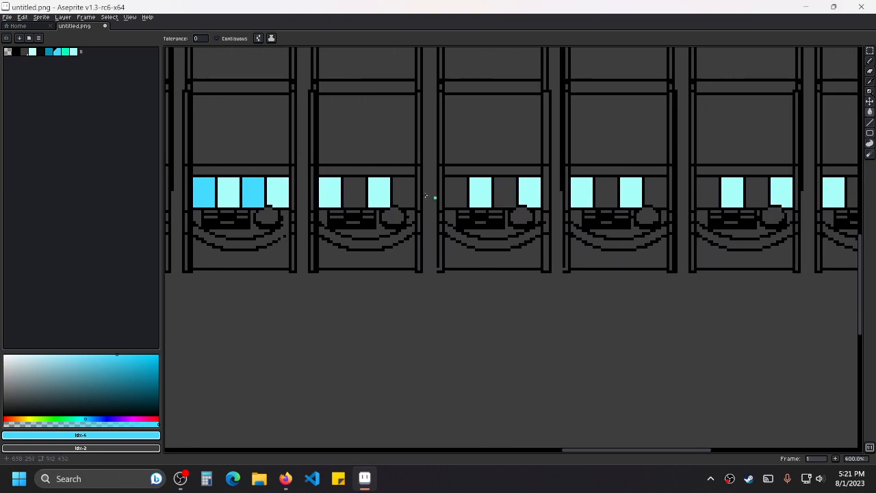
left_click(356, 193)
left_click(402, 193)
left_click(455, 193)
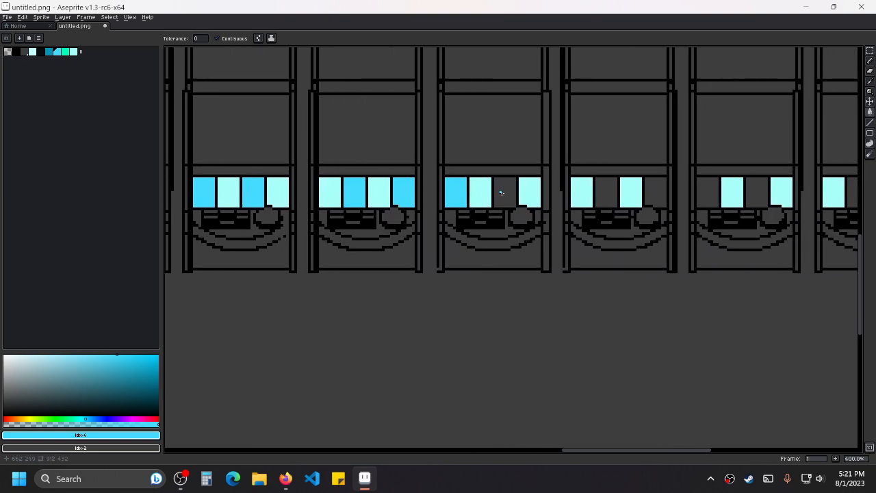
left_click(505, 193)
left_click(608, 193)
left_click(656, 193)
In the middle row, fill panels one and three of the seventh and ninth machines and two and four of the eighth and tenth with sky blue.
scroll(457, 200, "right", 3)
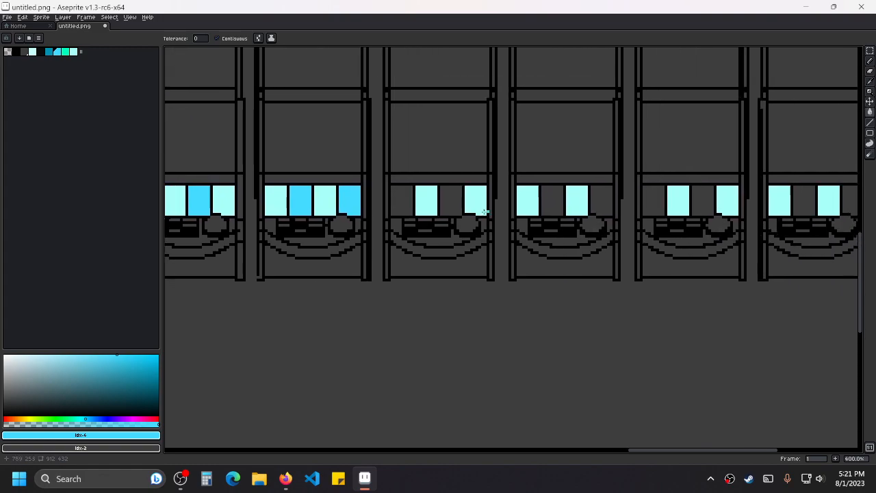
left_click(470, 200)
left_click(521, 200)
left_click(623, 198)
left_click(674, 201)
scroll(301, 203, "right", 5)
left_click(295, 192)
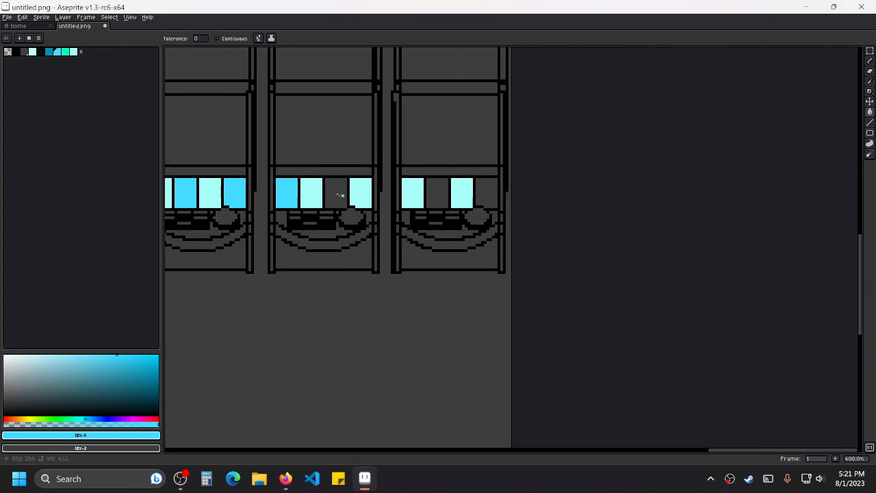
left_click(335, 193)
left_click(437, 193)
left_click(486, 193)
Review the colored slot machines and check the laser tag reference photo in Firefox.
scroll(368, 206, "down", 5)
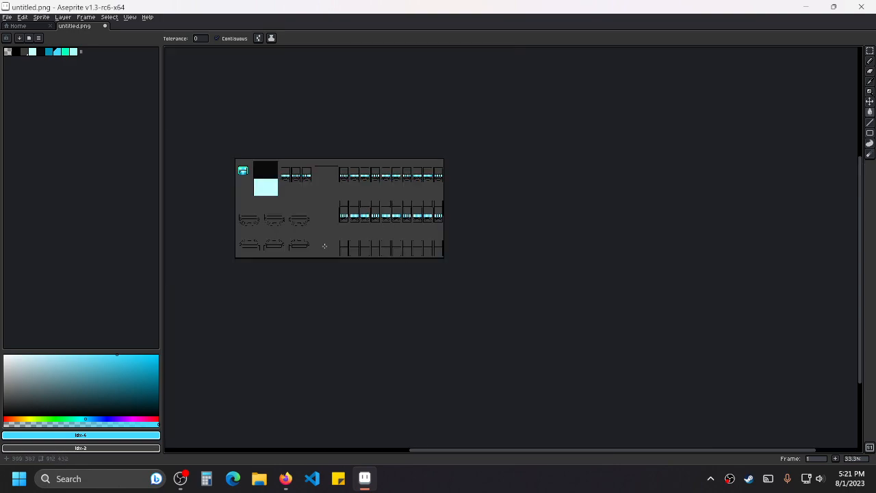
scroll(327, 247, "up", 3)
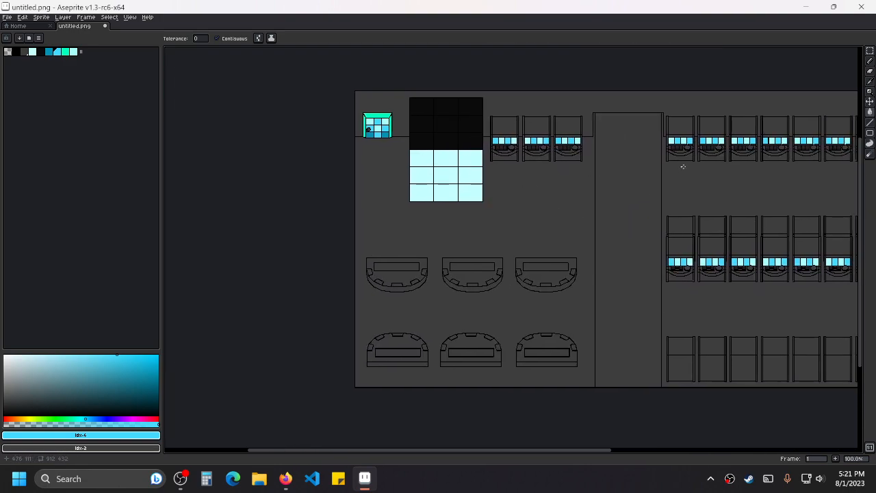
left_click_drag(680, 167, 609, 197)
scroll(470, 154, "up", 2)
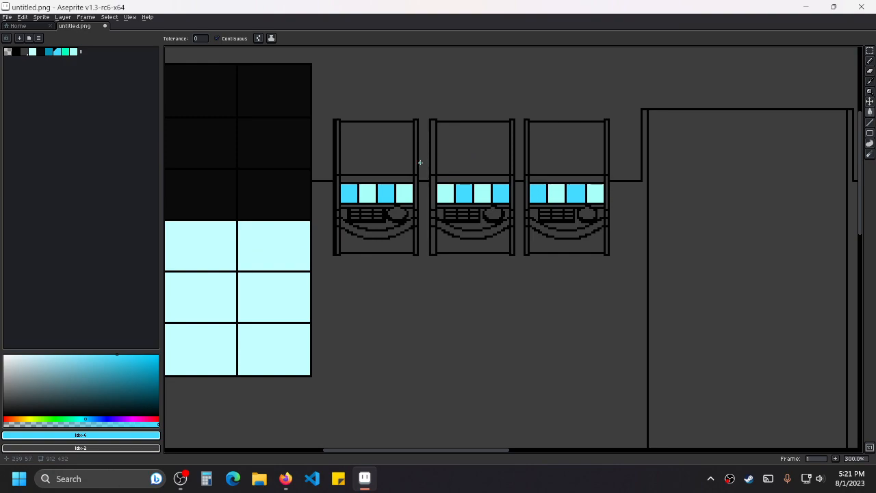
left_click(286, 479)
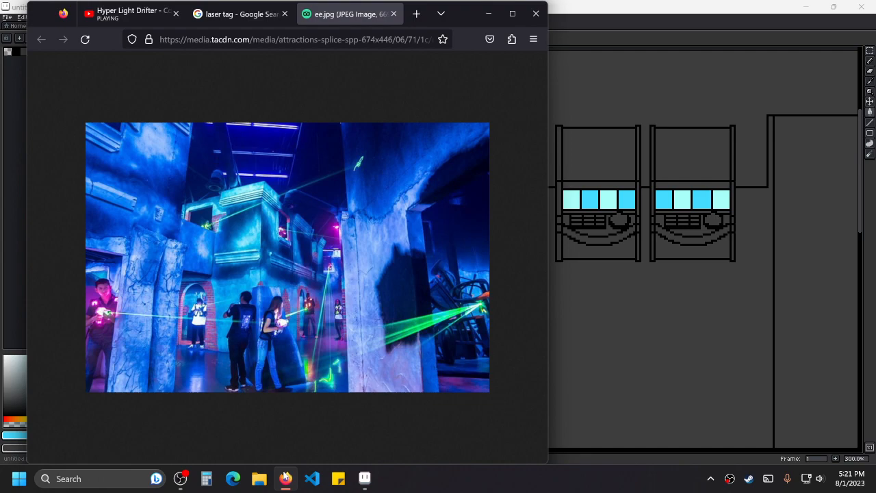
left_click(285, 479)
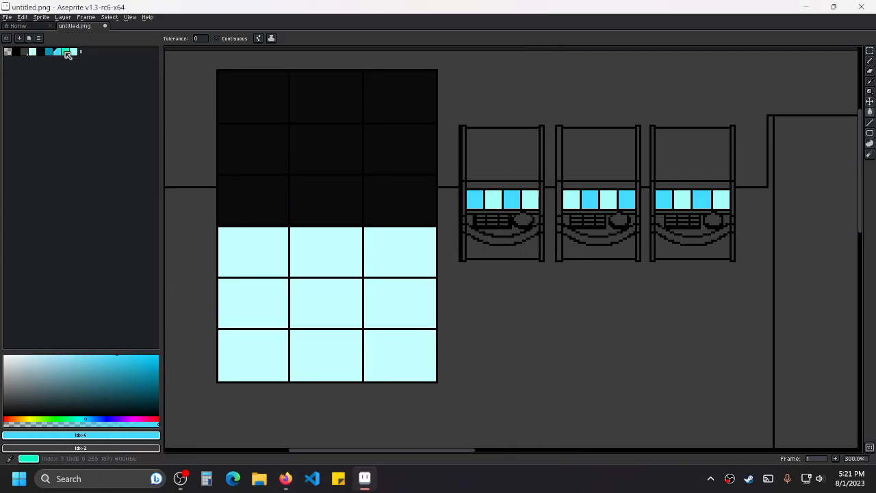
In the three-machine group, fill the first machine's left side rail, round button and curved front band with mint green (#00ffbb).
left_click(66, 52)
scroll(466, 143, "up", 2)
left_click_drag(445, 134, 443, 196)
mouse_move(445, 237)
left_mouse_down()
mouse_move(445, 226)
mouse_move(444, 297)
left_mouse_up()
left_click(541, 228)
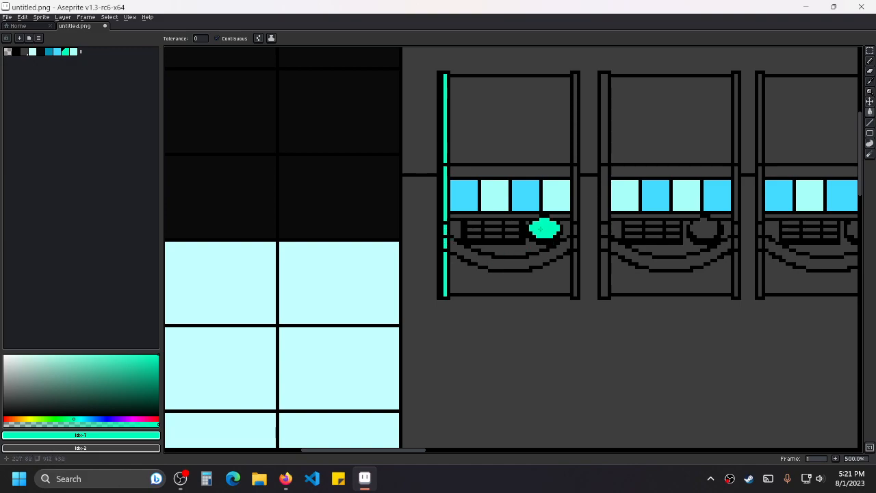
scroll(524, 222, "up", 2)
left_click(477, 283)
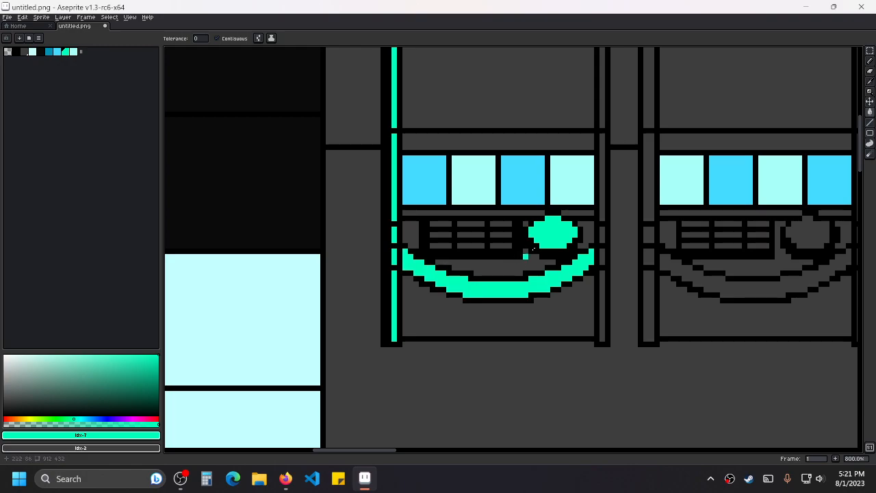
Fill the same machine's right side rail and the strip above its reel panels with mint green.
left_click_drag(621, 241, 596, 288)
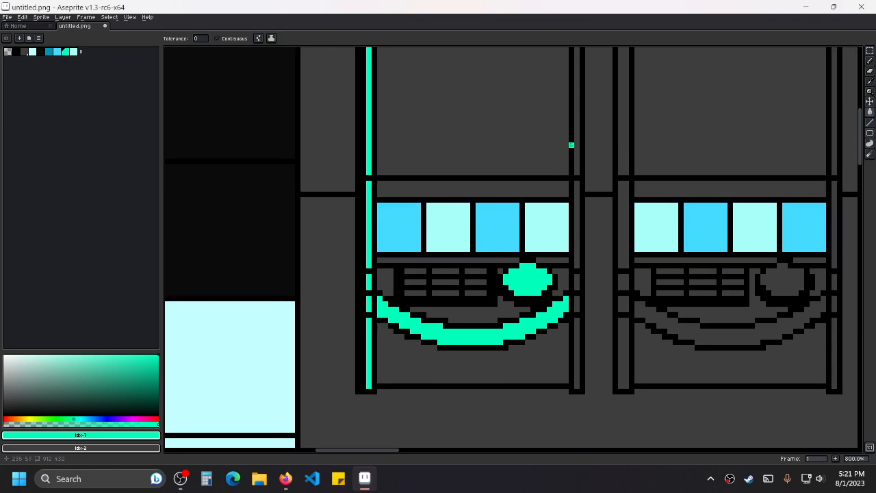
left_click(577, 145)
left_click_drag(577, 198, 577, 389)
scroll(561, 271, "down", 2)
scroll(552, 252, "up", 1)
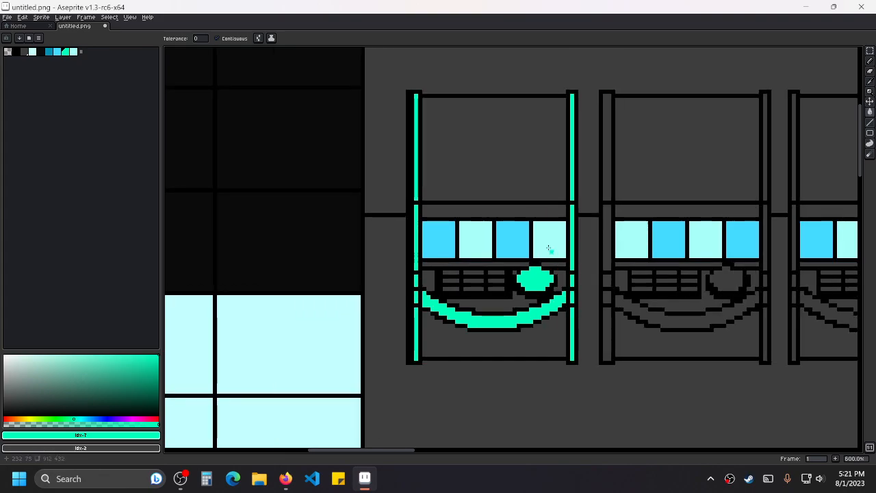
left_click(552, 205)
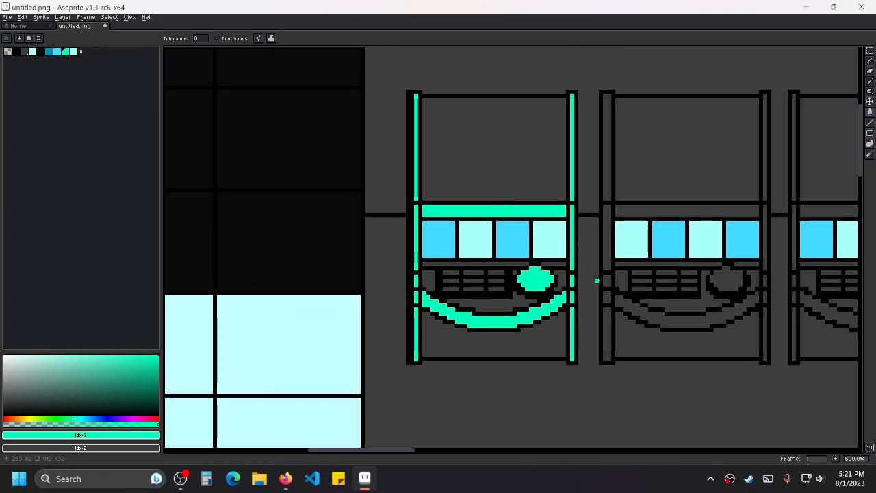
Fill the thin strip beneath the first machine's reel panels with mint green on both sides of the round button.
left_click_drag(597, 281, 593, 247)
scroll(482, 234, "up", 1)
left_click(482, 229)
left_click(574, 229)
left_click(531, 273)
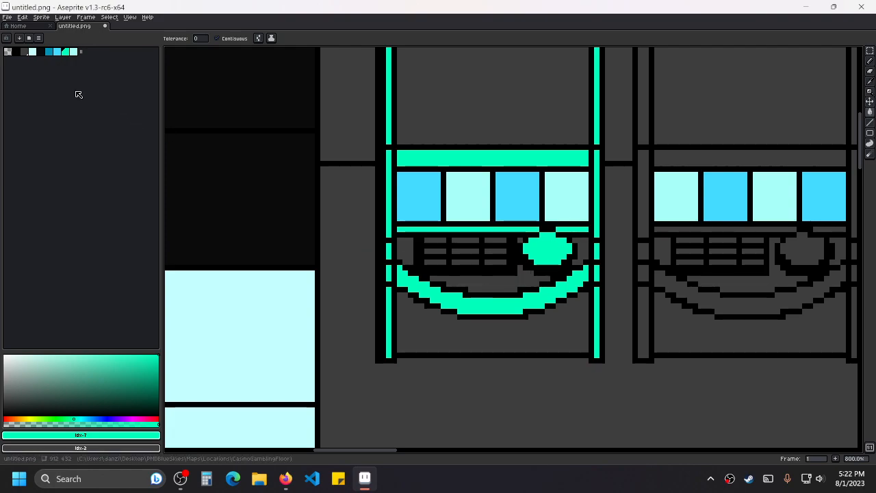
Fill the four corner keys and the center key of the first slot machine's keypad with sky blue.
left_click(58, 52)
scroll(471, 244, "up", 1)
left_click(432, 239)
left_click(457, 254)
left_click(506, 239)
key("ctrl+z")
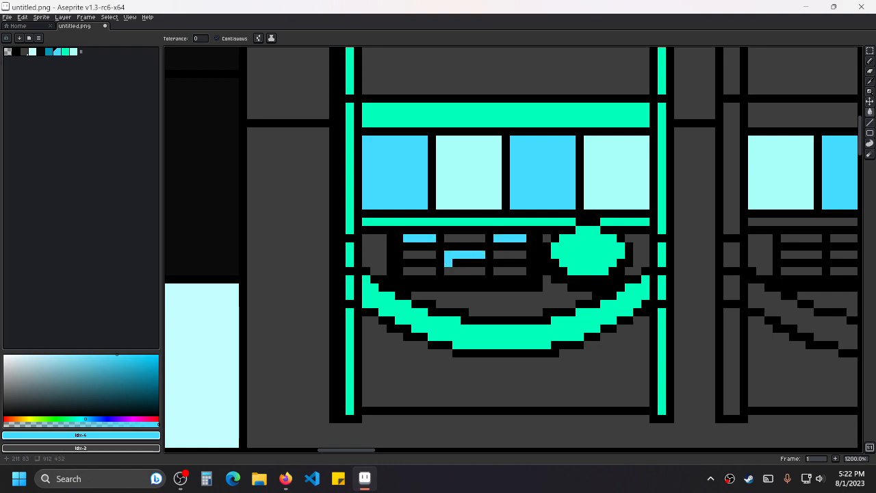
left_click_drag(405, 271, 435, 271)
left_click_drag(494, 272, 524, 271)
scroll(433, 240, "down", 3)
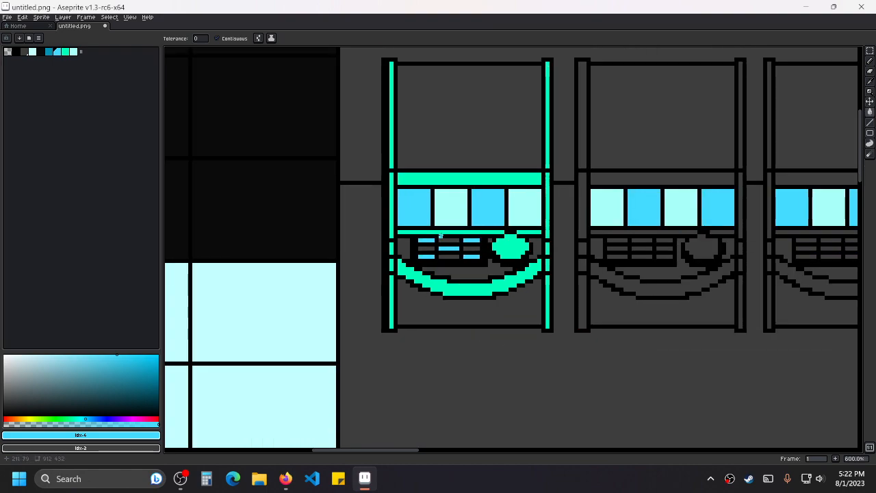
In the three-machine group, fill the second machine's top, bottom, left and right middle keypad keys with sky blue.
scroll(616, 257, "right", 2)
scroll(534, 246, "up", 3)
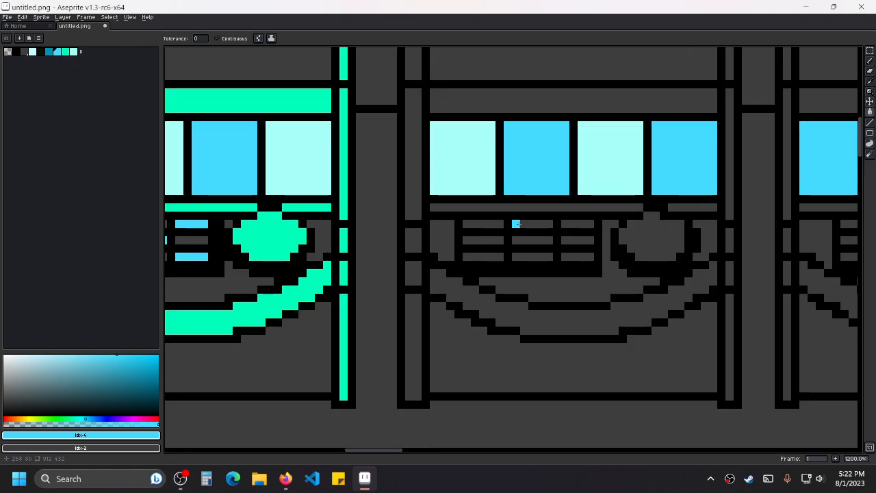
left_click_drag(499, 240, 467, 240)
mouse_move(516, 256)
left_mouse_down()
mouse_move(550, 256)
mouse_move(590, 240)
left_mouse_up()
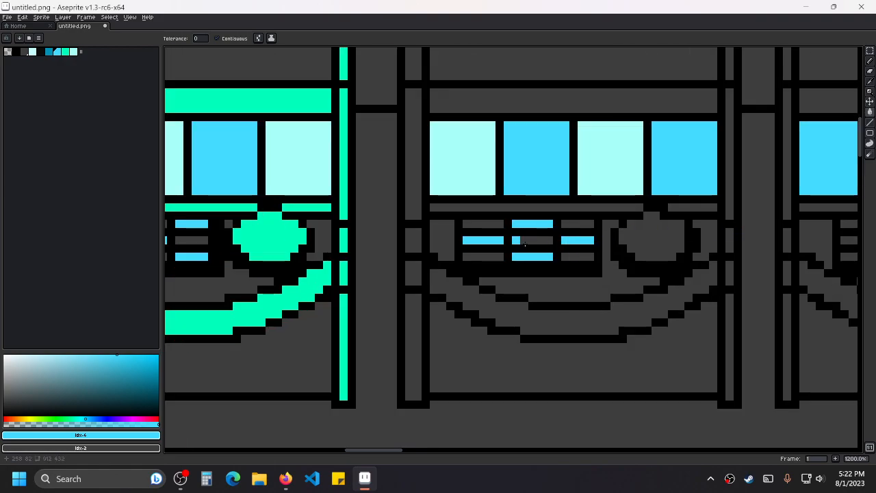
Fill the corner and center keypad keys of the third machine in the group with sky blue.
scroll(532, 243, "right", 3)
scroll(532, 242, "right", 2)
left_click_drag(499, 214, 458, 215)
mouse_move(507, 231)
left_mouse_down()
mouse_move(548, 232)
mouse_move(590, 215)
left_mouse_up()
left_click(485, 240)
key("ctrl+z")
left_click(497, 248)
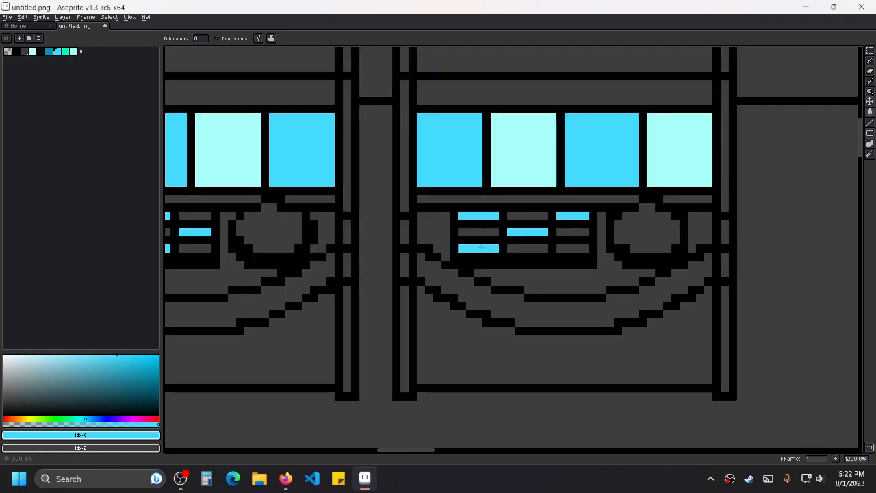
In the upper long row, fill the first machine's four edge-middle keypad keys with sky blue, leaving the corners and center gray.
scroll(637, 254, "down", 4)
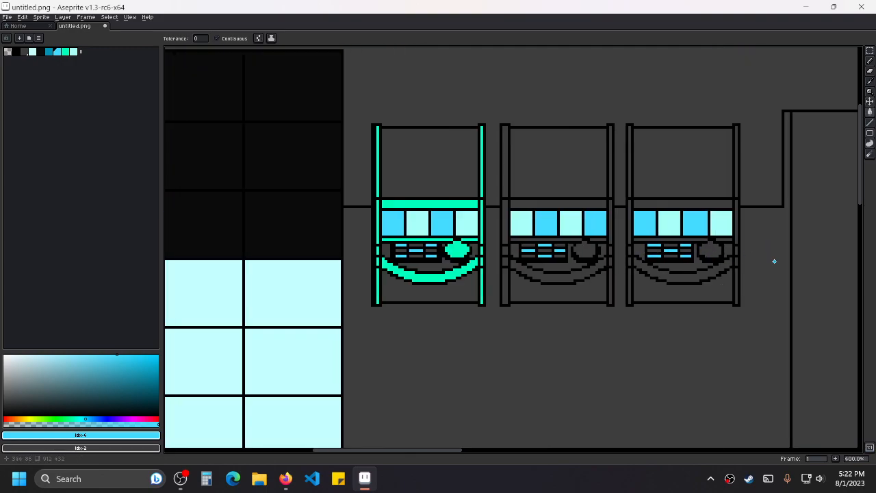
scroll(775, 261, "right", 6)
scroll(470, 256, "up", 3)
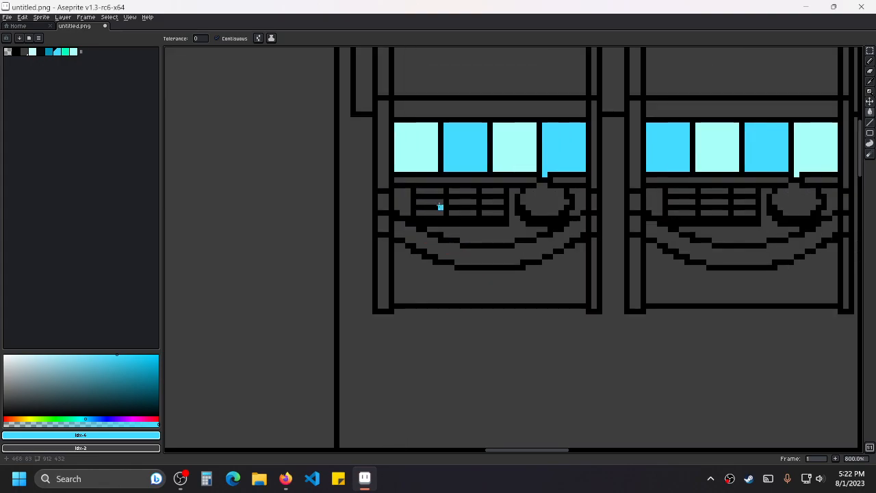
left_click(462, 191)
left_click(429, 201)
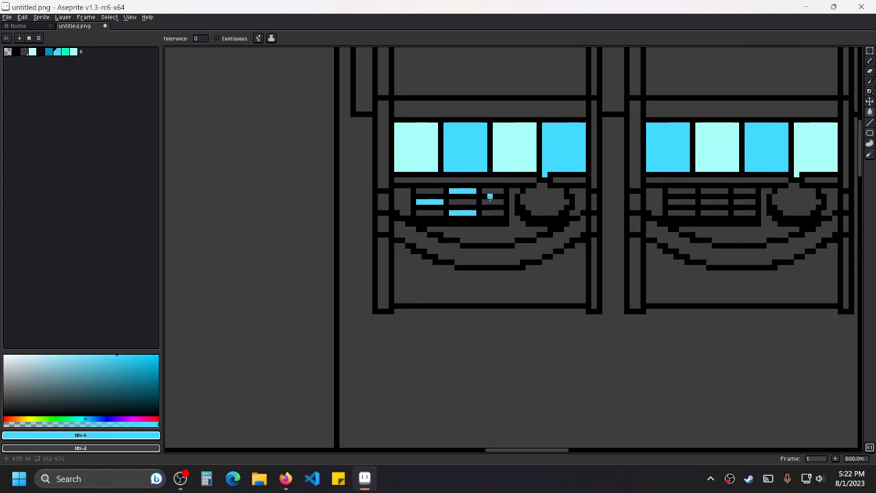
Fill the corner and center keypad keys of the upper long row's second machine with sky blue.
scroll(566, 233, "right", 5)
left_click(463, 205)
key("ctrl+z")
left_click(463, 205)
left_click(475, 210)
key("ctrl+z")
left_click(484, 215)
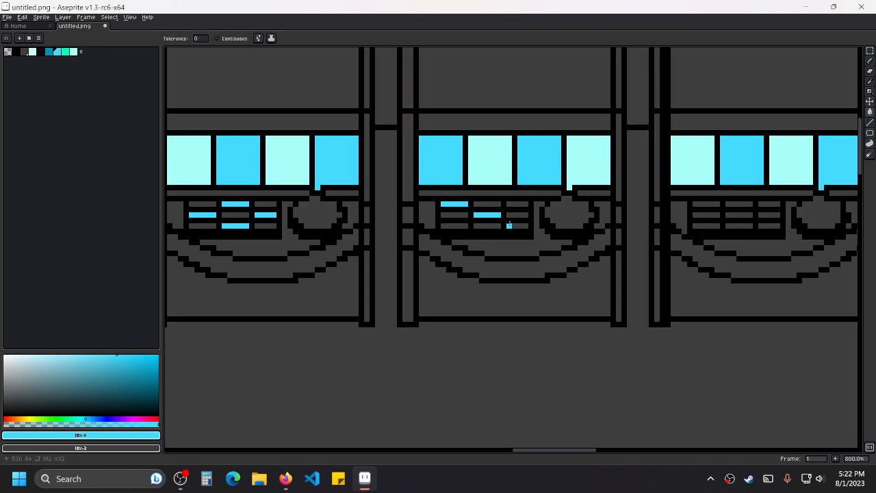
In the upper long row, fill the third machine's edge-middle keypad keys and the fourth machine's corner and center keys with sky blue.
scroll(707, 232, "right", 5)
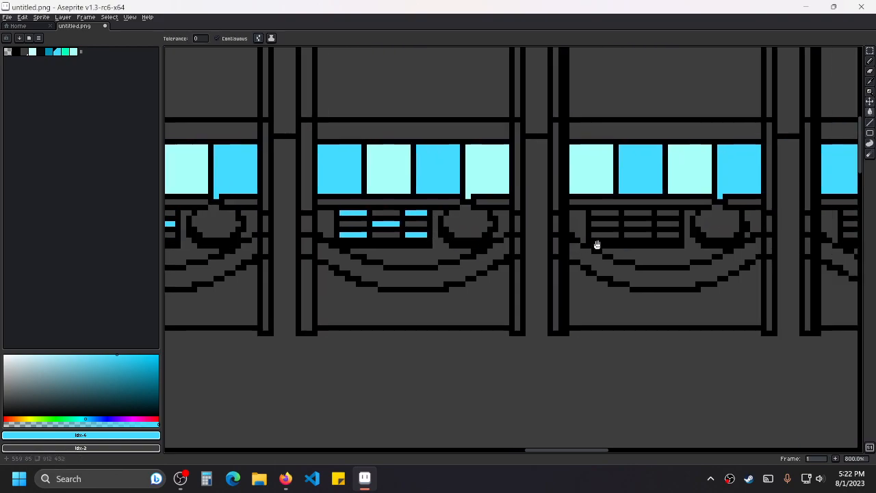
left_click(490, 218)
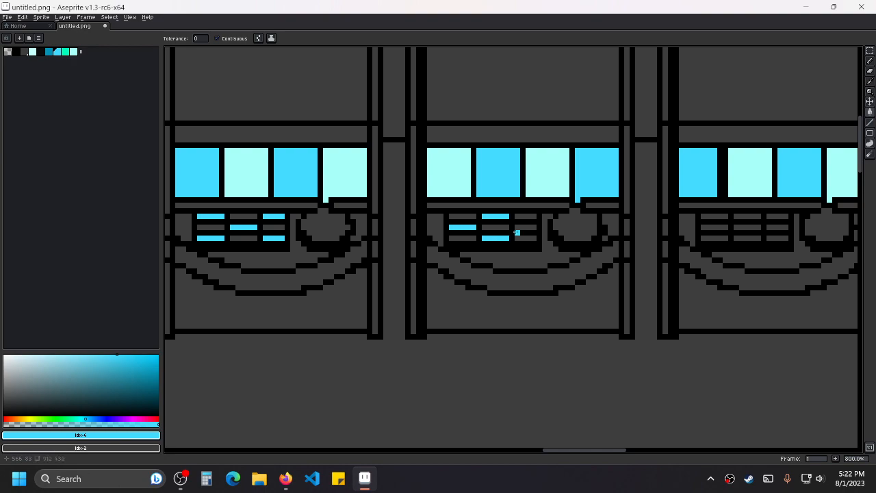
scroll(664, 222, "right", 6)
left_click(406, 224)
left_click(425, 234)
left_click(455, 225)
left_click(455, 245)
left_click(396, 245)
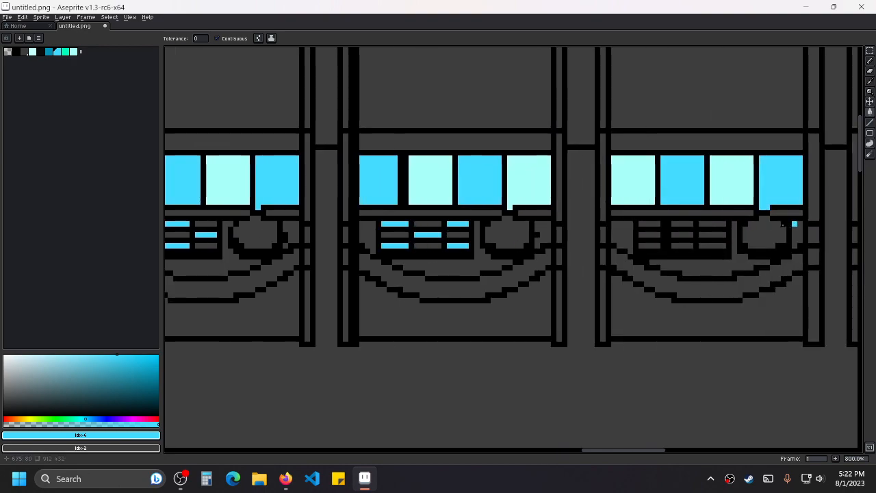
Fill the four edge-middle keypad keys of the upper long row's fifth machine with sky blue, undoing any fill of the line art.
scroll(490, 232, "right", 5)
left_click(451, 232)
key("ctrl+z")
left_click(449, 231)
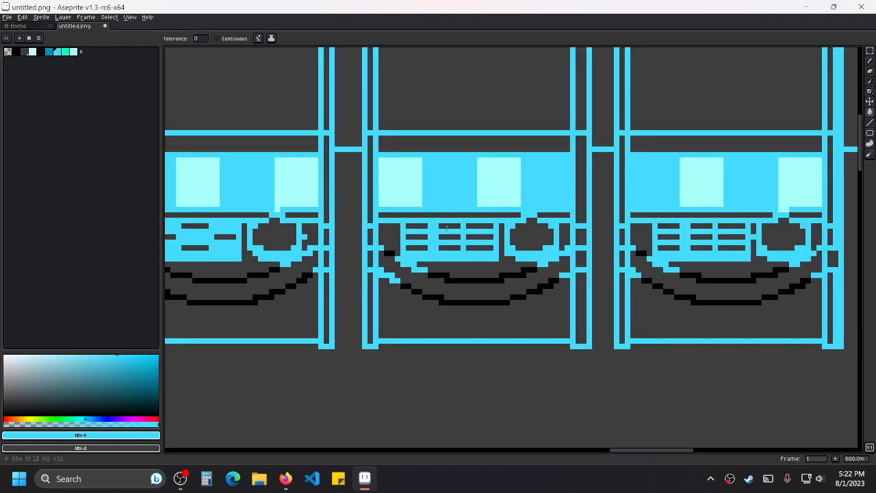
key("ctrl+z")
left_click(448, 226)
left_click(446, 247)
left_click(479, 237)
Fill the corner and center keypad keys of the upper long row's sixth machine with sky blue.
scroll(484, 220, "right", 6)
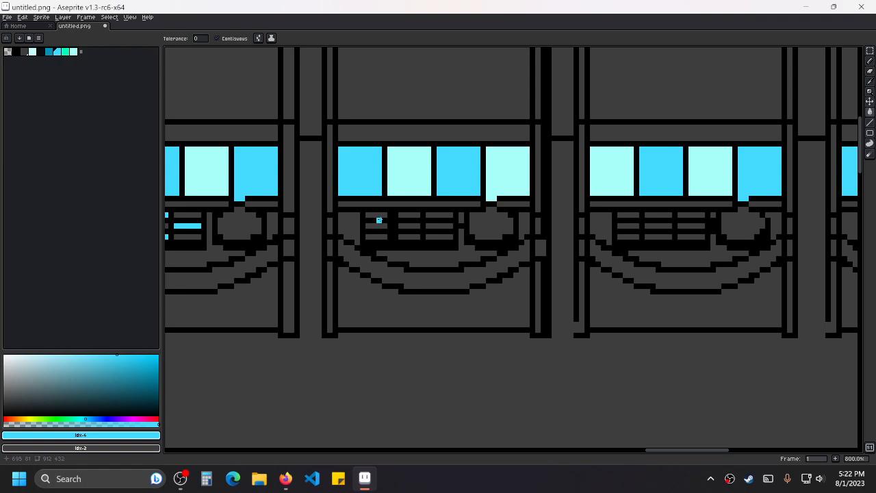
left_click(379, 220)
key("ctrl+z")
left_click(381, 215)
left_click(433, 220)
key("ctrl+z")
left_click(437, 216)
Fill the edge-middle keypad keys of the upper long row's seventh machine with sky blue, undoing the misplaced corner key fill.
scroll(570, 226, "up", 6)
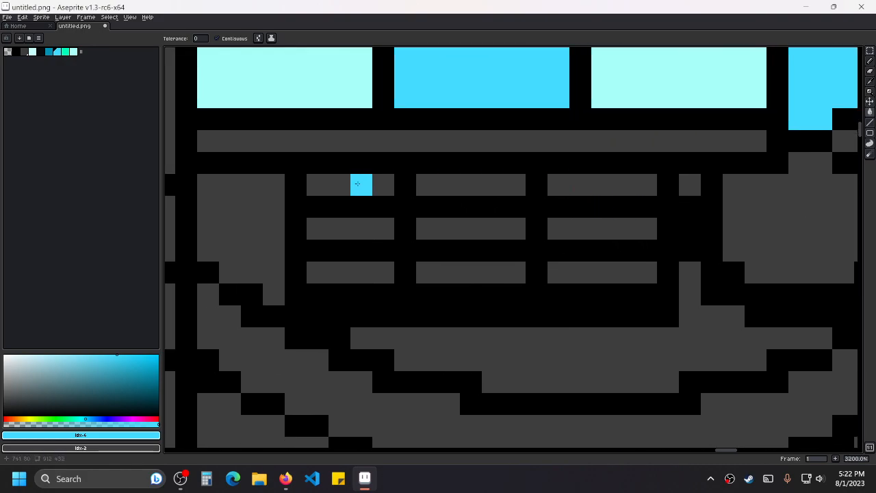
left_click(357, 184)
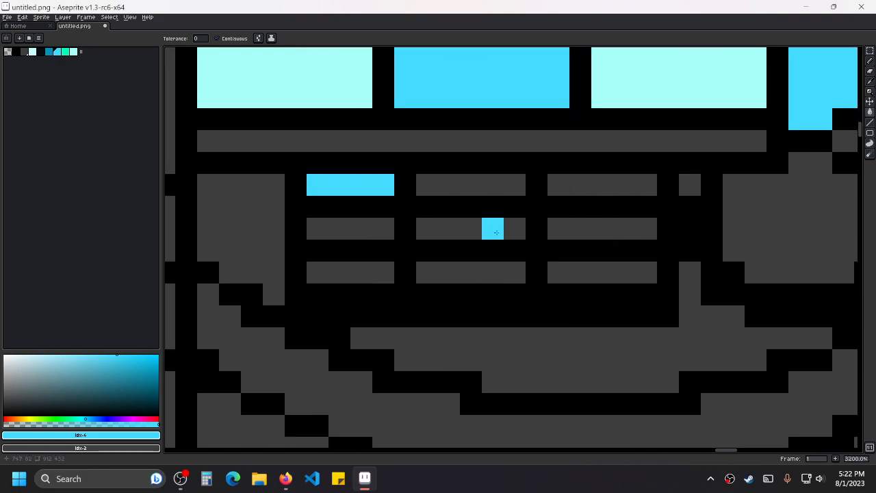
left_click(496, 230)
key("ctrl+z")
key("ctrl+z")
scroll(486, 229, "down", 4)
scroll(486, 218, "up", 3)
left_click(485, 217)
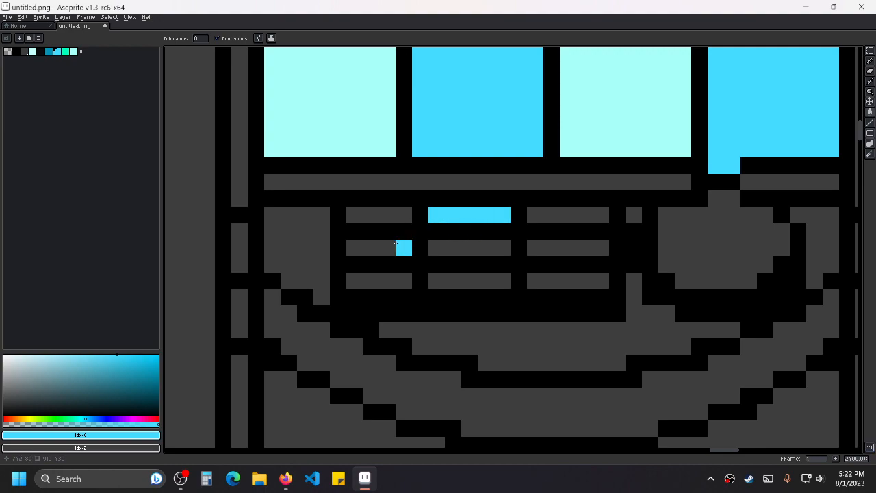
left_click(402, 248)
left_click(453, 282)
left_click(553, 247)
Fill the corner and center keypad keys of the upper long row's eighth machine with sky blue.
scroll(692, 246, "right", 5)
left_click_drag(706, 248, 402, 254)
left_click_drag(571, 254, 350, 249)
left_click(346, 214)
left_click(384, 248)
left_click(483, 279)
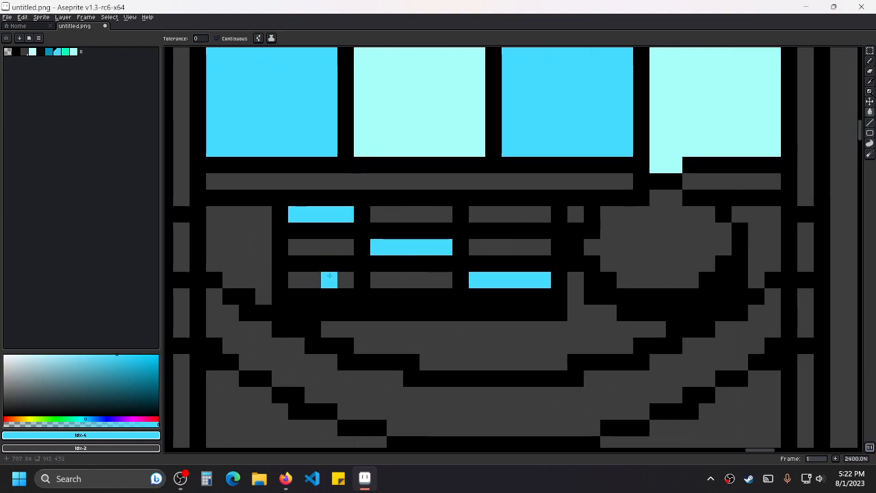
left_click(329, 279)
left_click(493, 230)
key("ctrl+z")
left_click(504, 215)
Fill the four edge-middle keypad keys of the upper long row's ninth machine with sky blue.
left_click_drag(691, 255, 398, 249)
left_click_drag(605, 235, 562, 235)
left_click(532, 204)
left_click(452, 234)
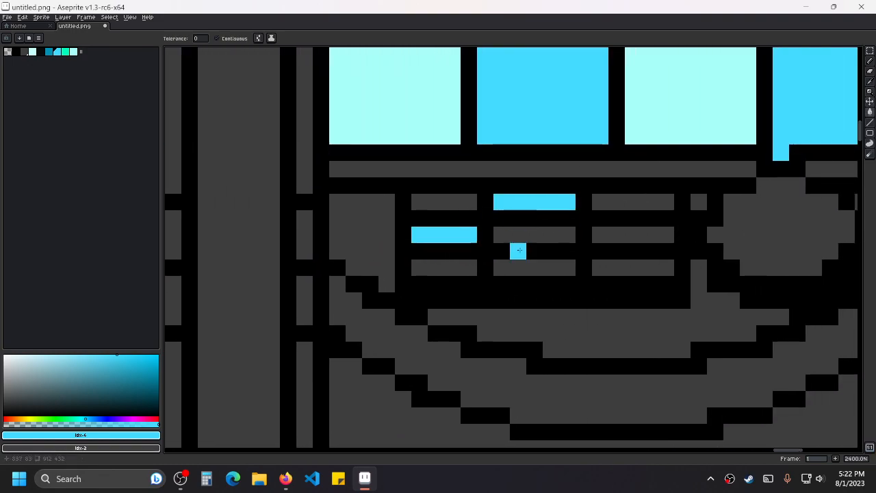
left_click(550, 267)
left_click(600, 234)
Fill the corner and center keypad keys of the upper long row's last machine with sky blue.
scroll(704, 251, "right", 10)
scroll(396, 253, "left", 10)
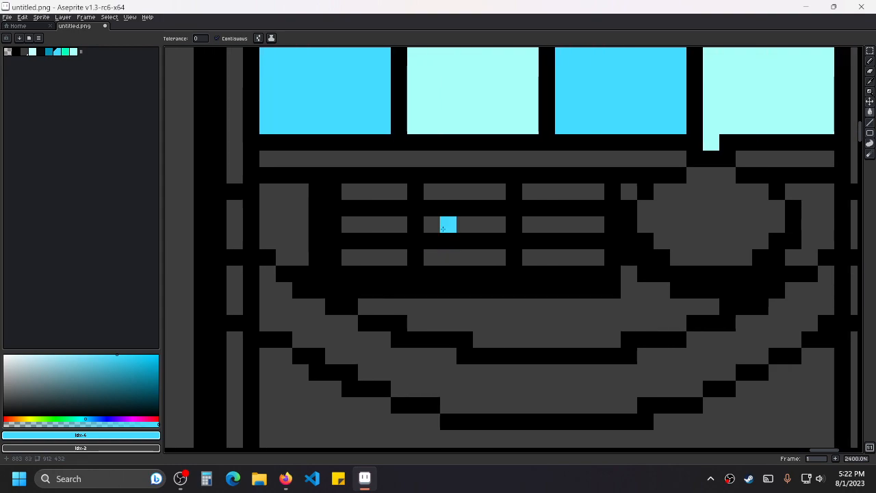
left_click(399, 192)
left_click(481, 225)
left_click(514, 241)
key("ctrl+z")
left_click(547, 258)
left_click(382, 258)
left_click(563, 192)
scroll(437, 222, "right", 5)
scroll(735, 227, "down", 10)
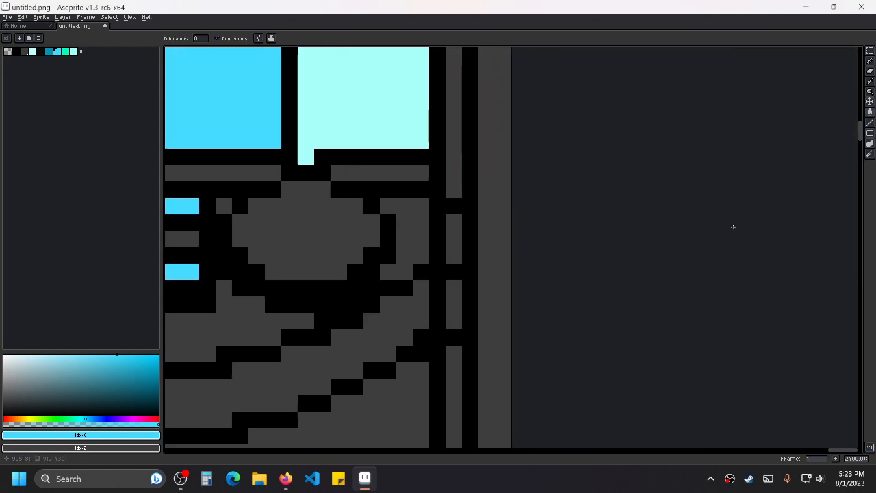
scroll(648, 184, "up", 2)
left_click_drag(259, 219, 477, 240)
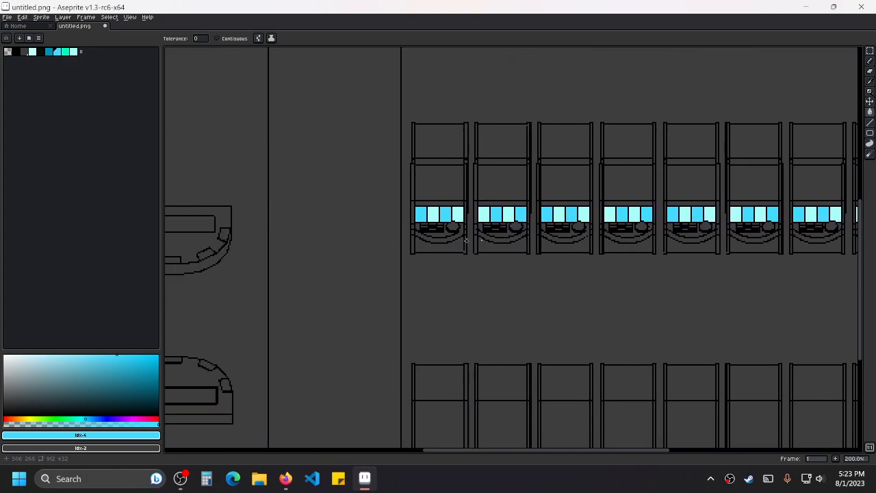
scroll(460, 240, "down", 3)
scroll(464, 214, "up", 2)
scroll(477, 299, "up", 8)
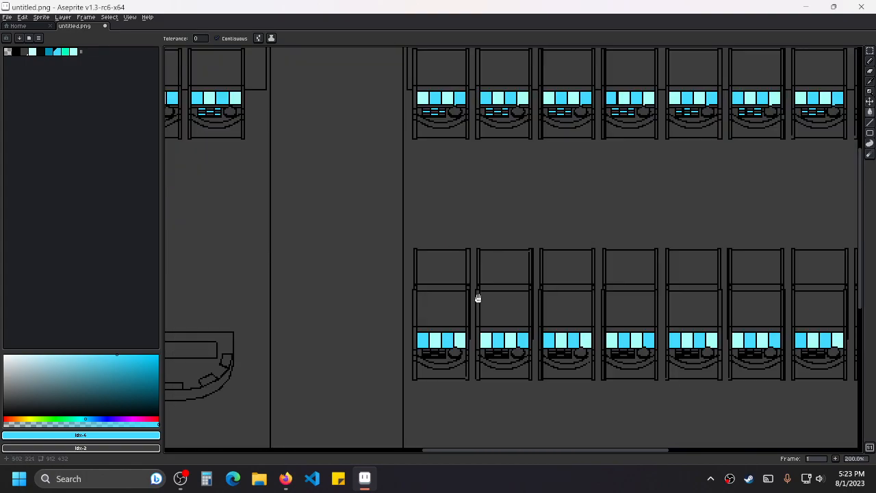
left_click(478, 127)
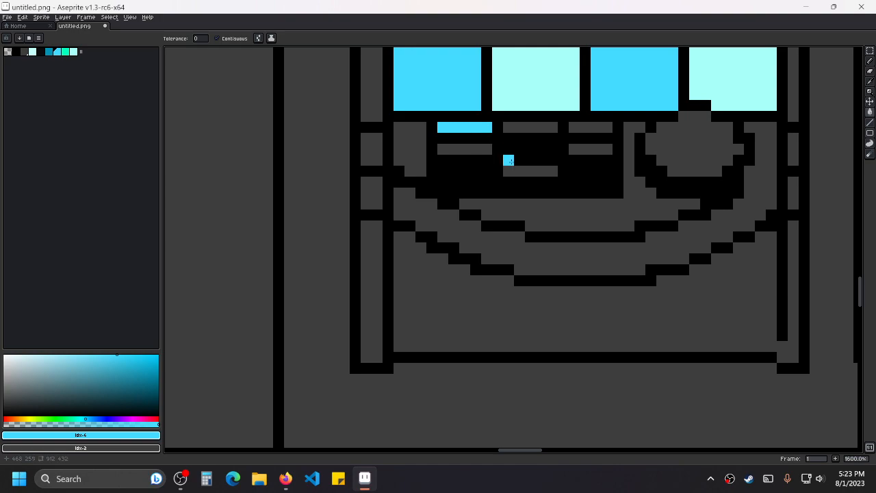
left_click(520, 171)
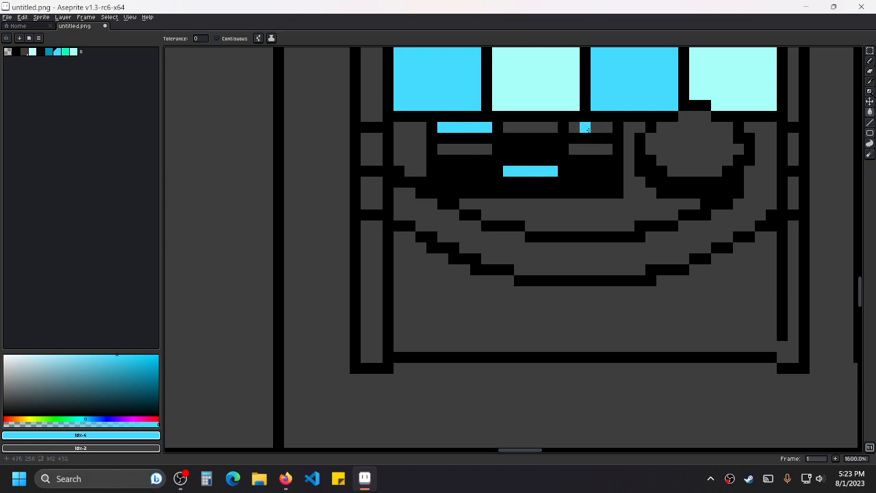
key("ctrl+z")
key("ctrl+z")
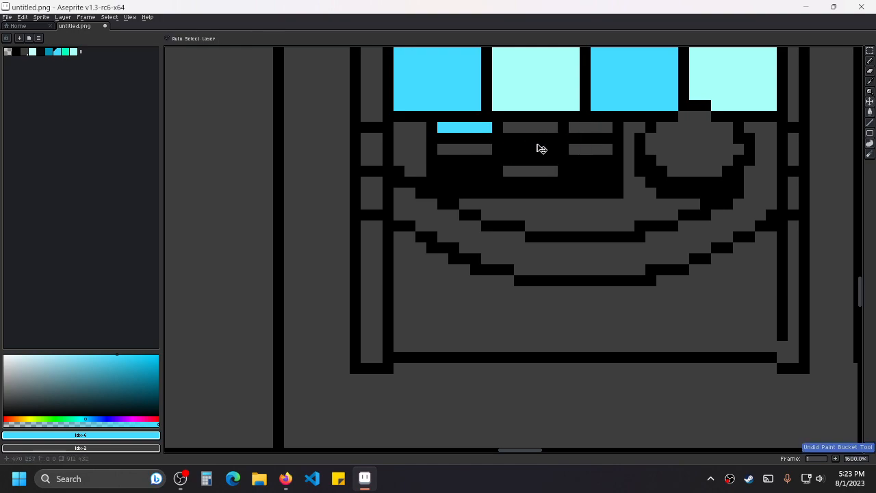
Draw the missing center, lower-left and lower-right keypad keys on the lower row's first machine in dark gray with the Line tool.
scroll(552, 149, "up", 2)
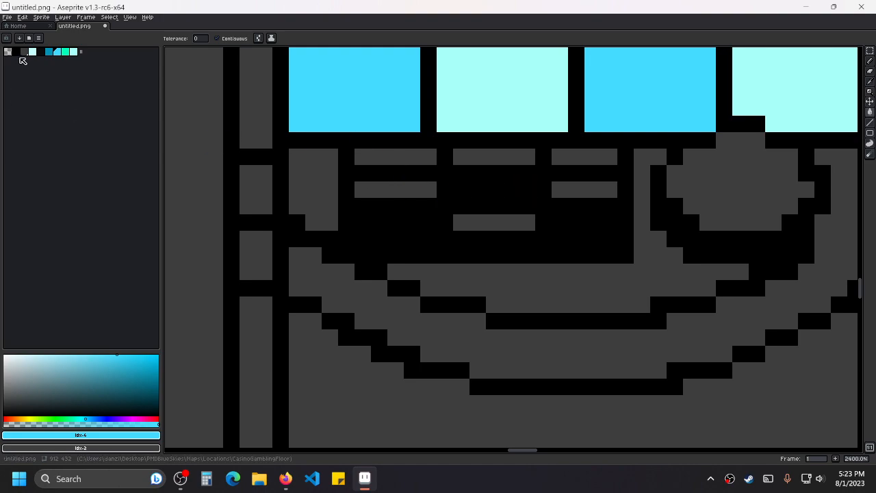
left_click(24, 51)
key("l")
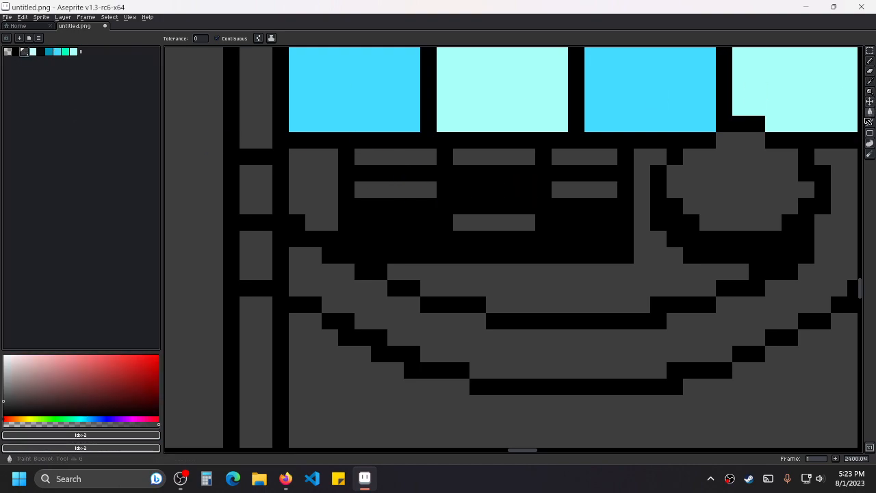
left_click_drag(461, 189, 528, 189)
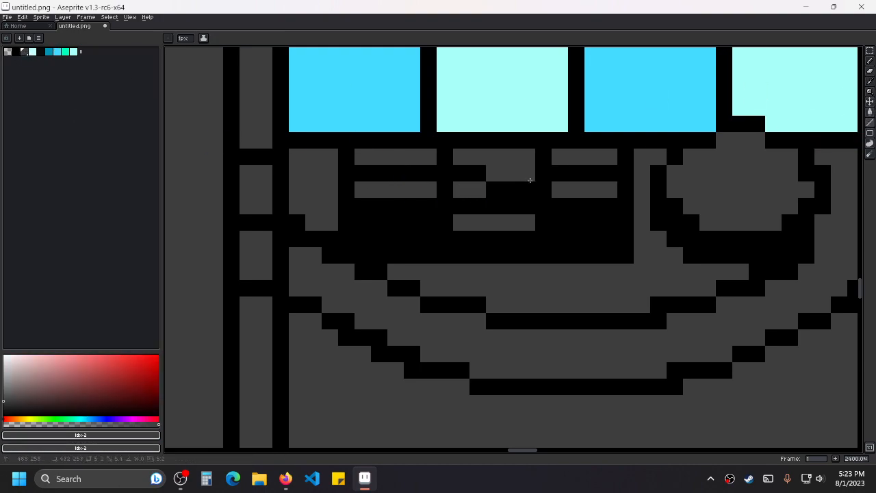
left_click_drag(363, 222, 428, 222)
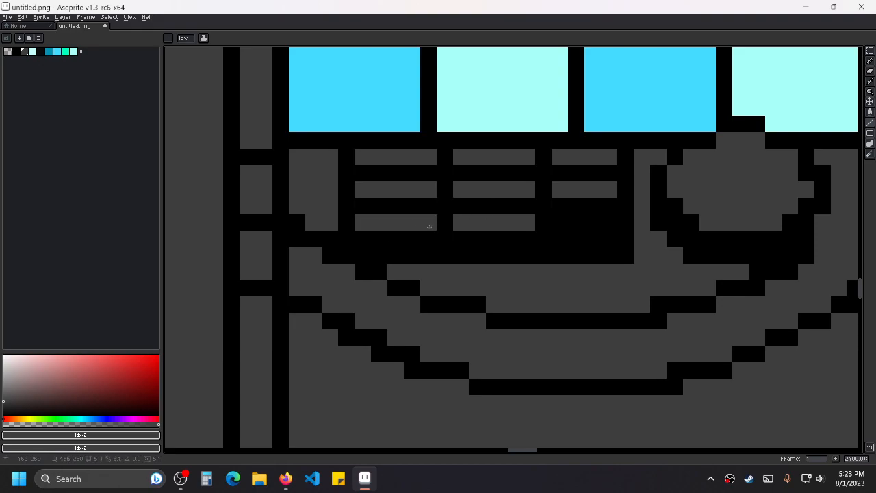
left_click_drag(560, 222, 609, 222)
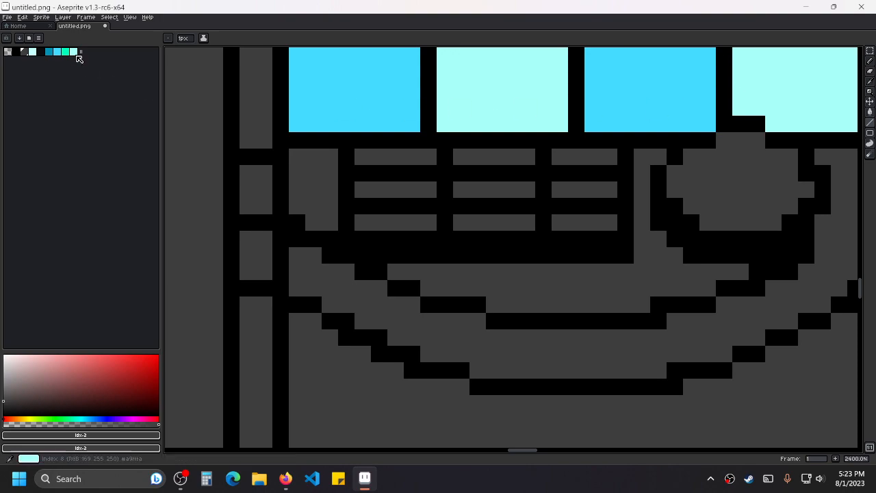
Set the foreground color to the palette's sky blue for the lower row's first machine.
left_click(75, 53)
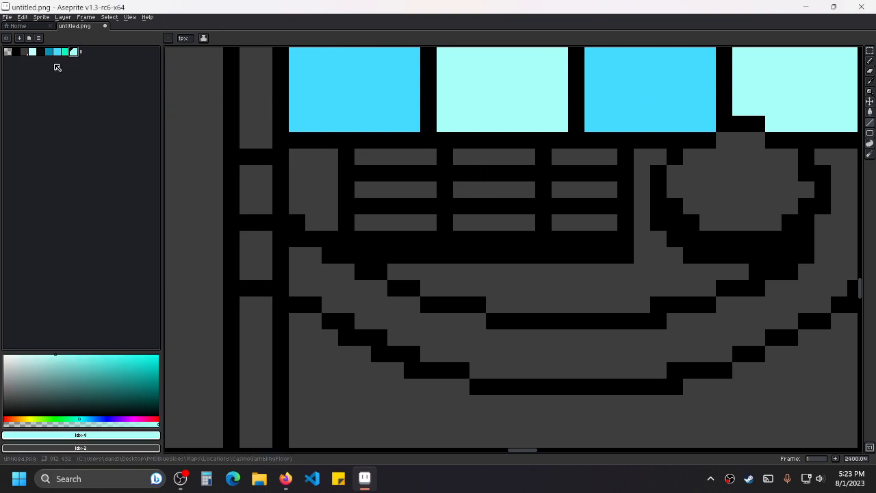
left_click(57, 52)
scroll(478, 354, "down", 10)
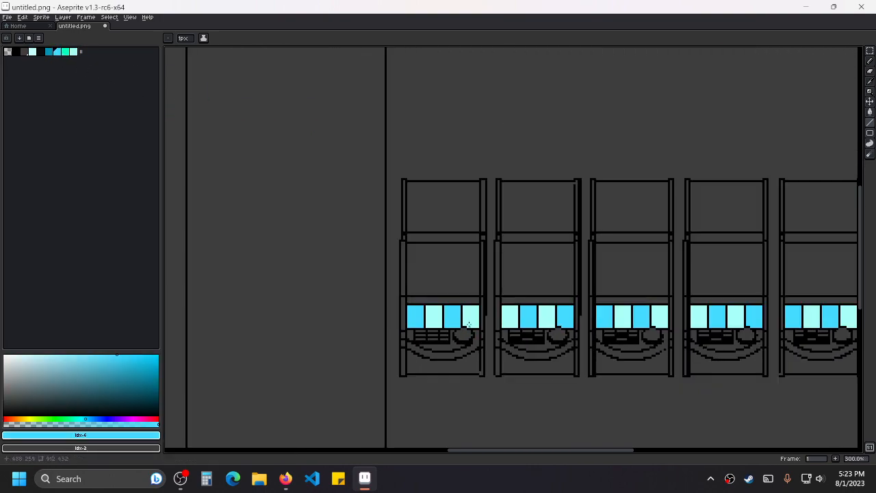
scroll(477, 354, "up", 2)
scroll(477, 354, "up", 6)
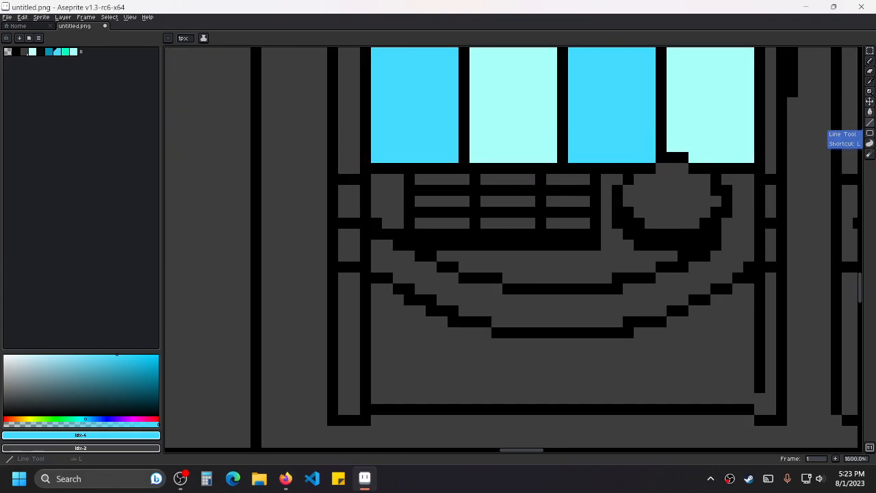
left_click(870, 61)
left_click(441, 179)
left_click(507, 201)
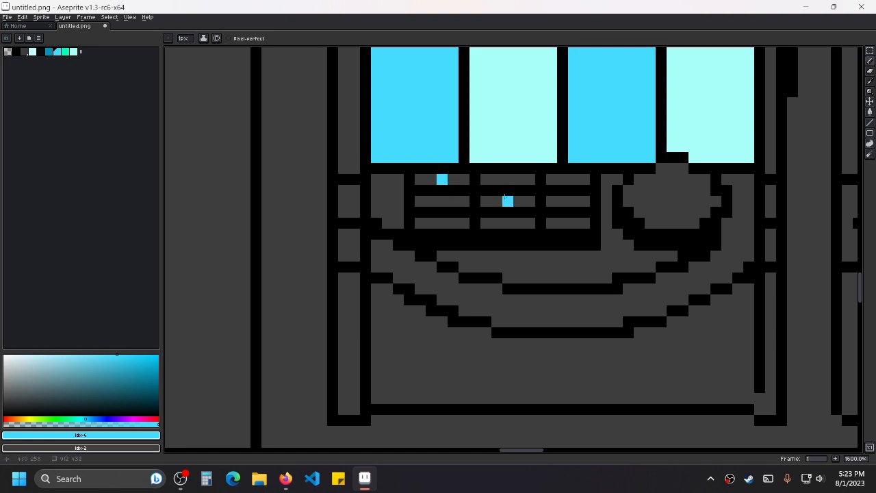
key("ctrl+z")
key("ctrl+z")
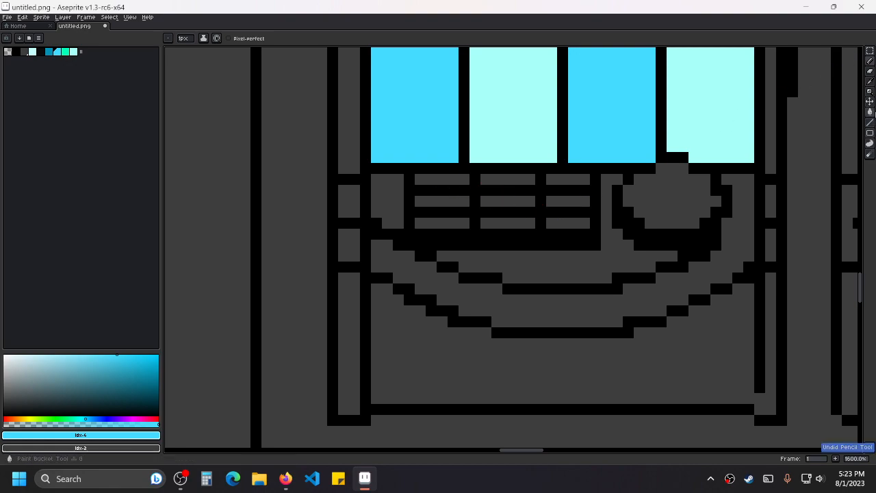
Fill the corner and center keypad keys of the lower row's first machine with sky blue.
left_click(870, 112)
left_click(463, 180)
left_click(508, 201)
left_click(553, 223)
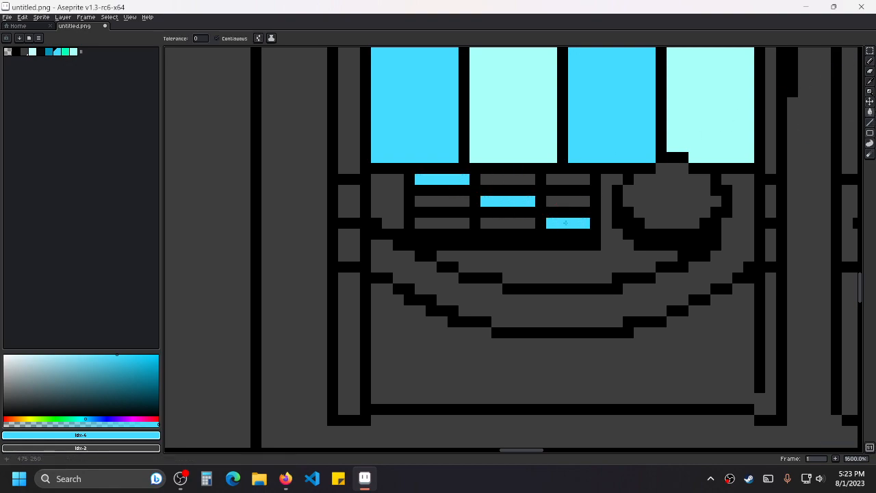
left_click(552, 180)
left_click(451, 220)
Fill the four edge-middle keypad keys of the lower row's second machine with sky blue.
left_click_drag(694, 191, 383, 198)
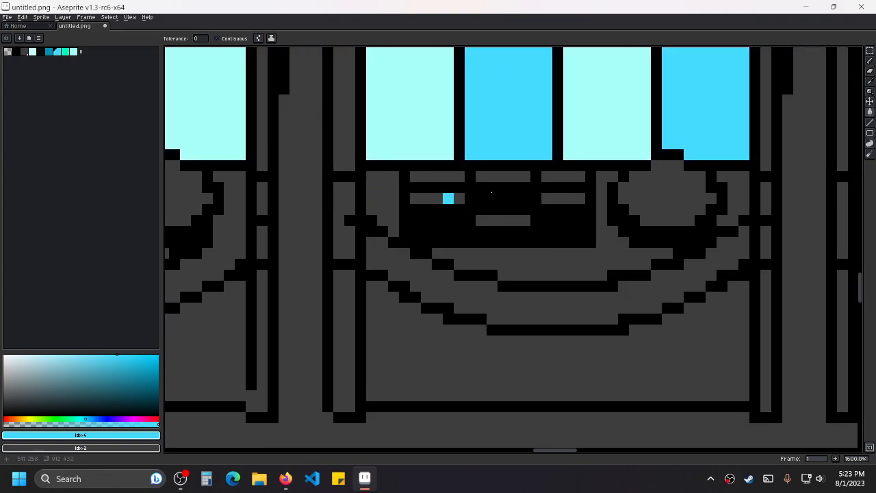
left_click_drag(491, 170, 442, 178)
scroll(464, 185, "down", 4)
scroll(464, 186, "down", 4)
scroll(473, 179, "up", 5)
left_click(486, 179)
scroll(485, 179, "up", 3)
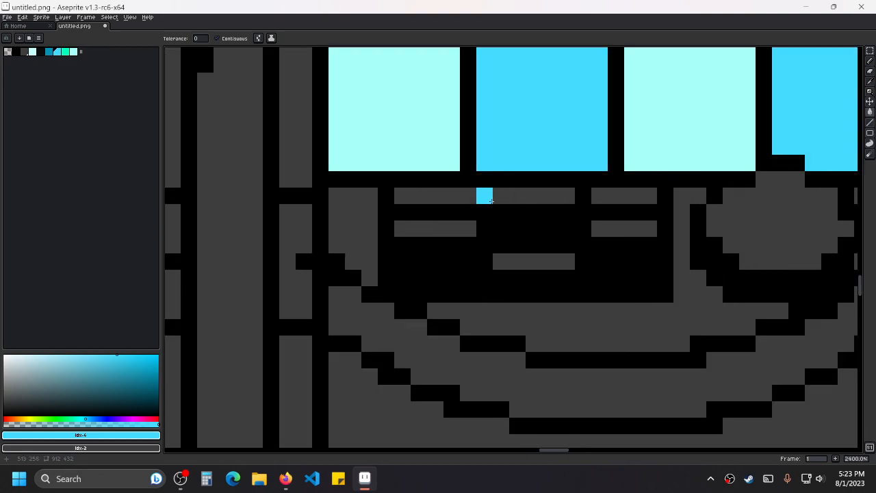
scroll(424, 209, "down", 3)
scroll(413, 213, "up", 6)
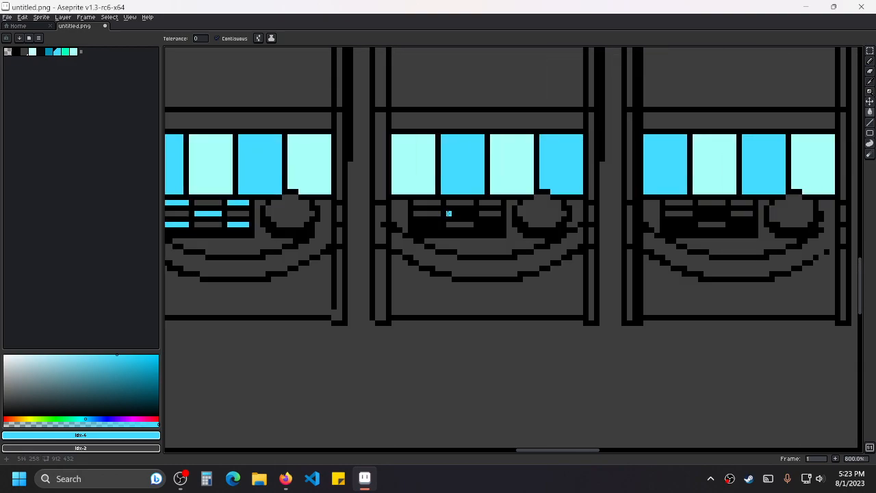
left_click(421, 188)
left_click(477, 184)
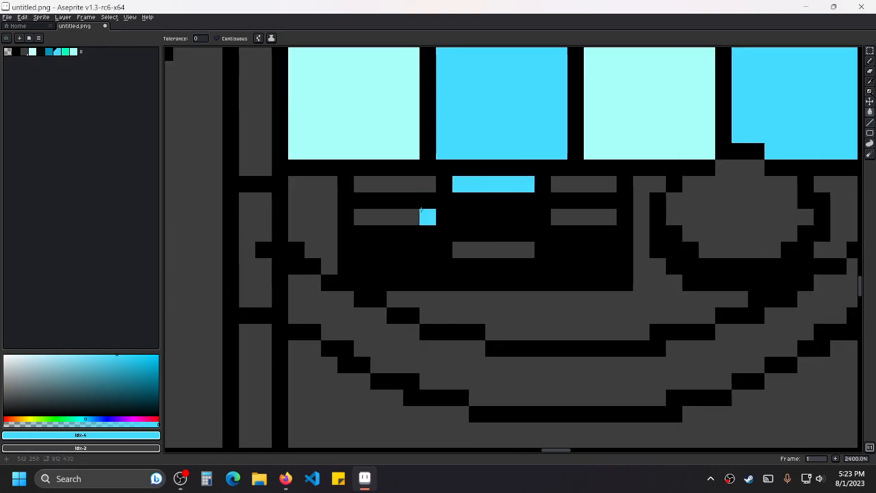
left_click(428, 217)
left_click(506, 250)
left_click(579, 217)
Sample the dark gray and draw the missing center, lower-left and lower-right keypad keys on the lower row's second machine with the Line tool.
scroll(579, 216, "down", 4)
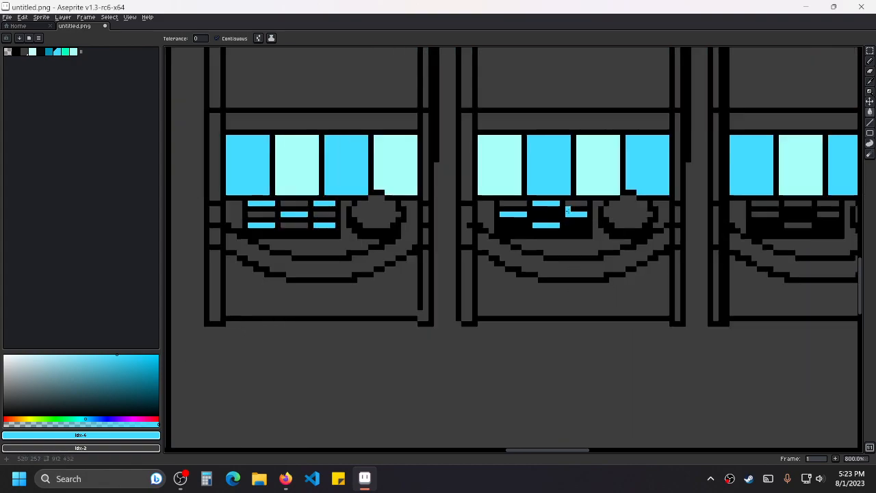
scroll(563, 208, "up", 2)
scroll(563, 208, "up", 2)
left_click(581, 194, "alt")
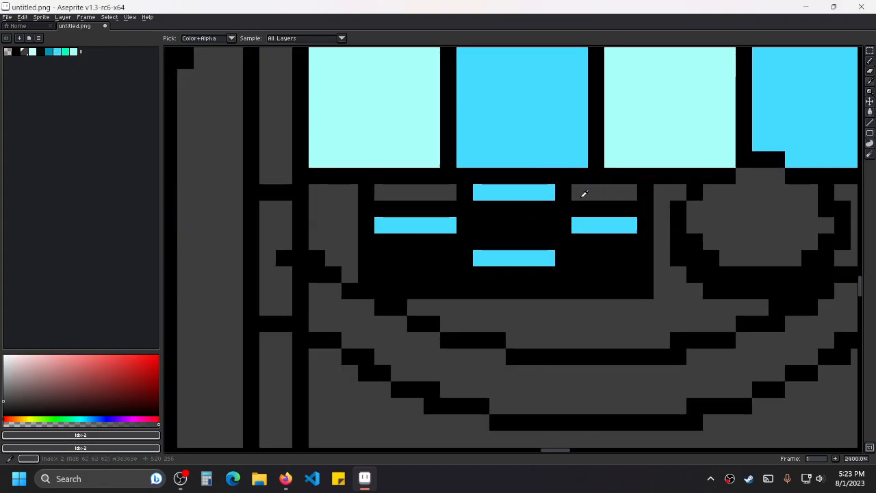
left_click(870, 62)
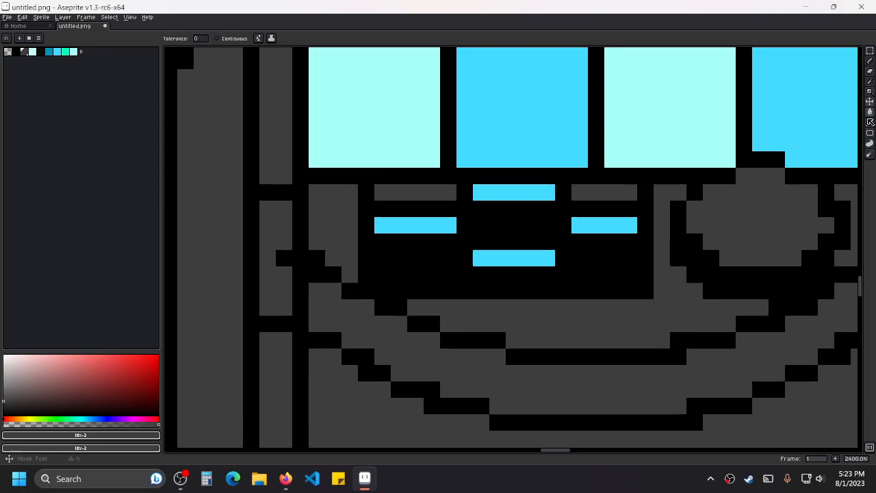
left_click(414, 242)
left_click_drag(383, 258, 448, 258)
left_click_drag(478, 228, 548, 226)
left_click_drag(596, 258, 623, 258)
Draw the missing center, lower-left and lower-right keypad keys on the lower row's third machine in dark gray.
scroll(589, 236, "down", 3)
left_click_drag(849, 237, 610, 218)
scroll(610, 218, "up", 3)
scroll(562, 205, "up", 1)
left_click_drag(448, 202, 544, 201)
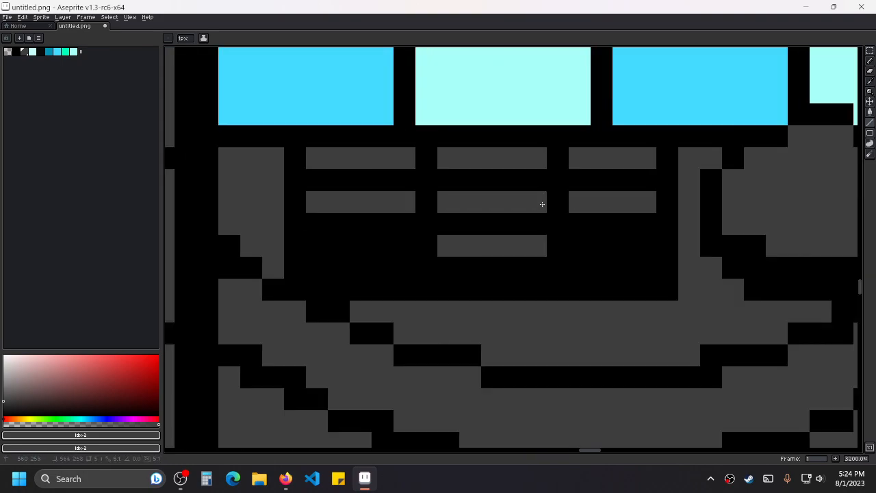
left_click_drag(323, 240, 401, 246)
left_click(579, 245)
left_click(603, 246, "shift")
key("ctrl+z")
mouse_move(572, 244)
left_mouse_down()
mouse_move(651, 245)
mouse_move(401, 219)
left_mouse_up()
Draw the missing center, lower-left and lower-right keypad keys on the lower row's fourth machine in dark gray.
scroll(666, 232, "down", 3)
left_click_drag(705, 241, 448, 248)
scroll(448, 248, "up", 1)
scroll(447, 248, "up", 2)
left_click(448, 189)
left_click_drag(430, 189, 497, 189)
left_click(332, 222)
left_click_drag(337, 222, 401, 221)
left_click(528, 222)
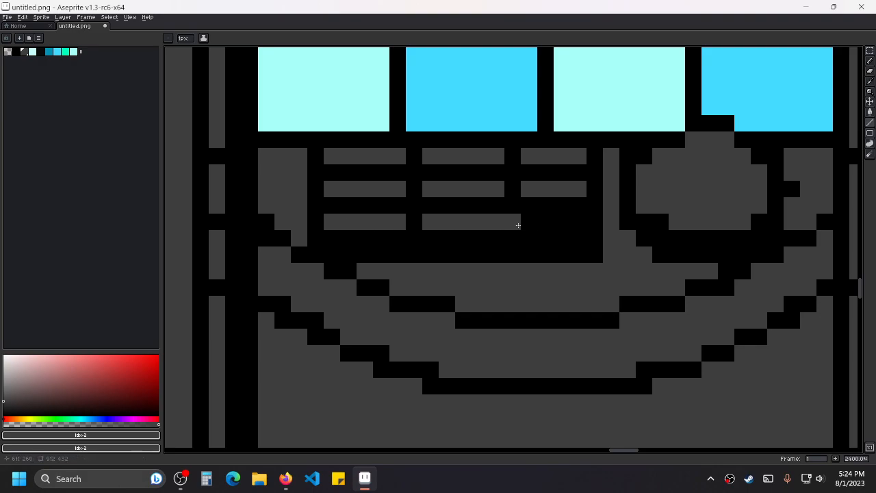
left_click_drag(530, 222, 574, 228)
Draw the missing center, lower-left and lower-right keypad keys on the lower row's fifth machine in dark gray.
scroll(612, 249, "down", 4)
scroll(573, 258, "up", 3)
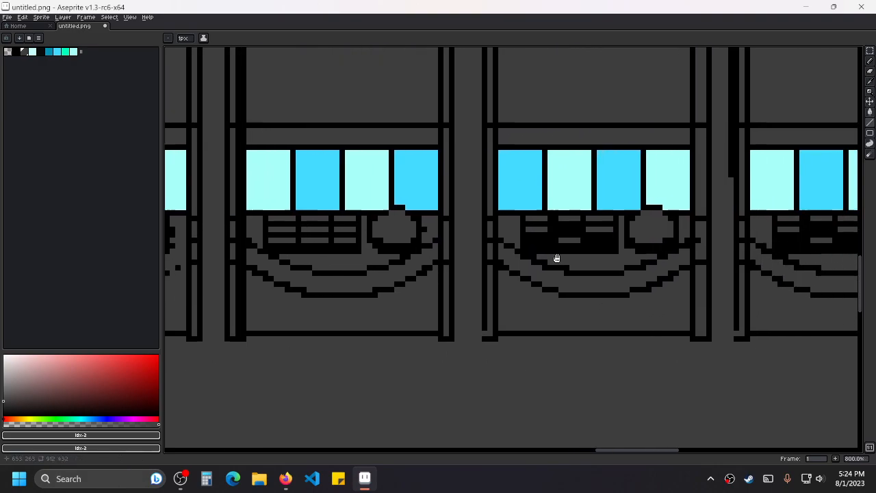
left_click_drag(530, 216, 561, 215)
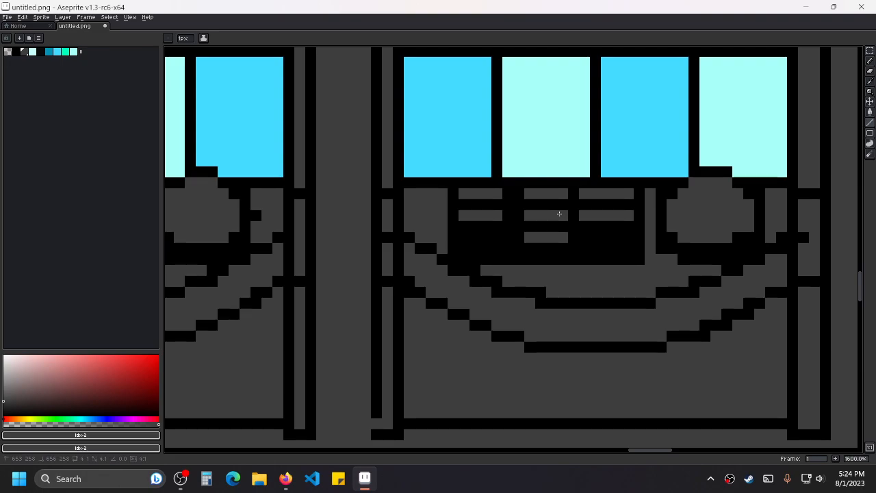
left_click_drag(465, 240, 500, 238)
left_click_drag(583, 238, 624, 238)
Extend the three left-column keypad keys of the lower row's fifth machine one pixel to the right.
left_click(508, 194)
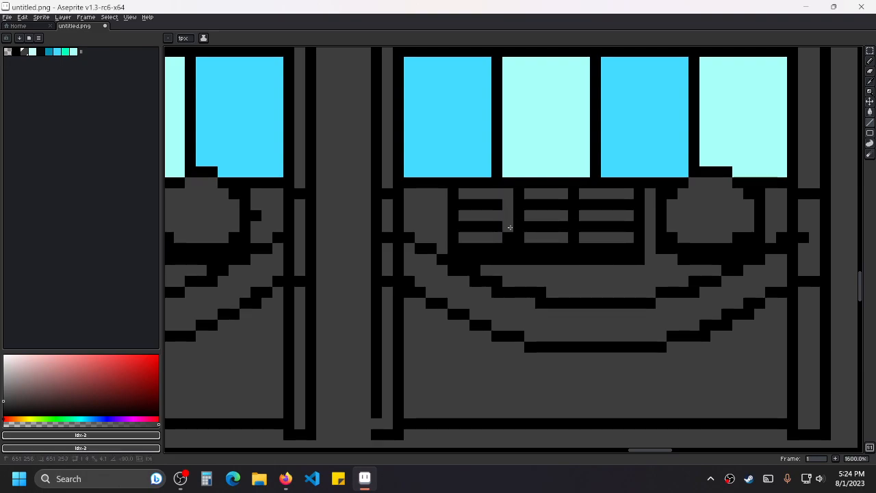
left_click(507, 215)
left_click(508, 237)
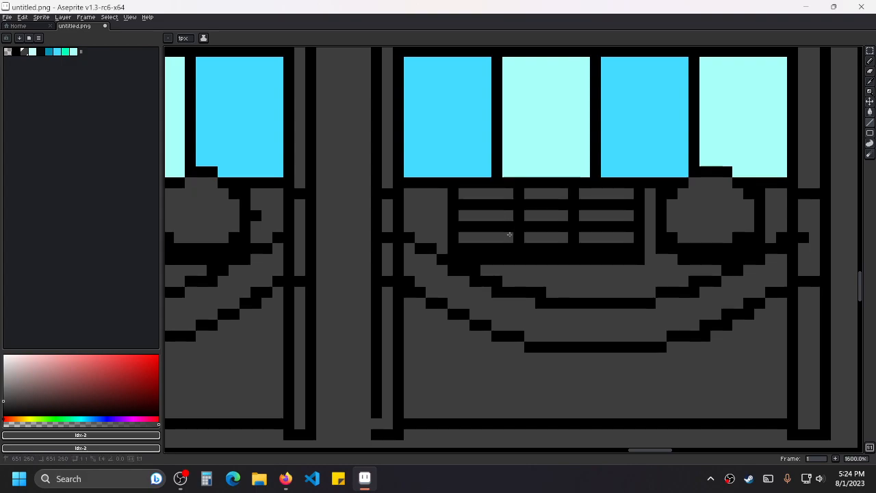
Draw the missing center, lower-left and lower-right keypad keys on the lower row's sixth machine in dark gray.
scroll(717, 258, "down", 3)
scroll(716, 259, "up", 2)
left_click_drag(534, 196, 563, 196)
left_click(575, 198)
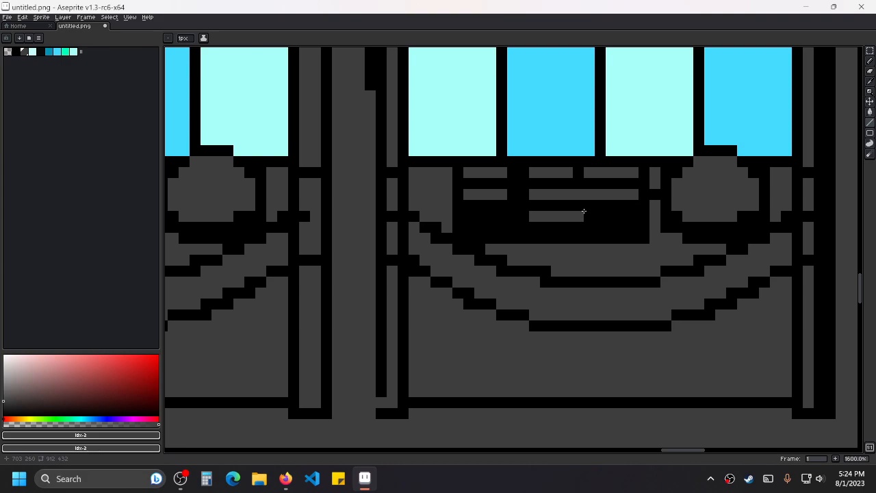
key("ctrl+z")
left_click(556, 195)
left_click_drag(469, 216, 498, 218)
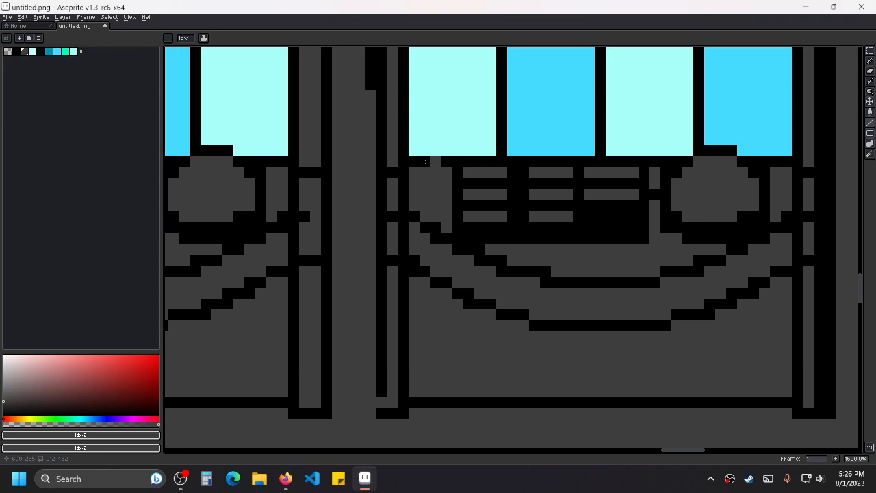
left_click_drag(589, 216, 635, 218)
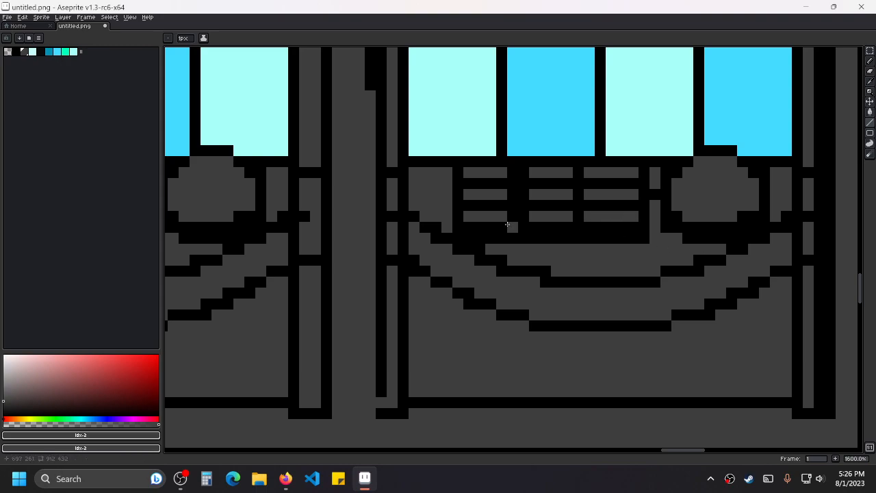
Extend the three left-column keypad keys of the lower row's sixth machine one pixel to the right.
left_click(512, 173)
left_click(509, 196)
left_click(512, 217)
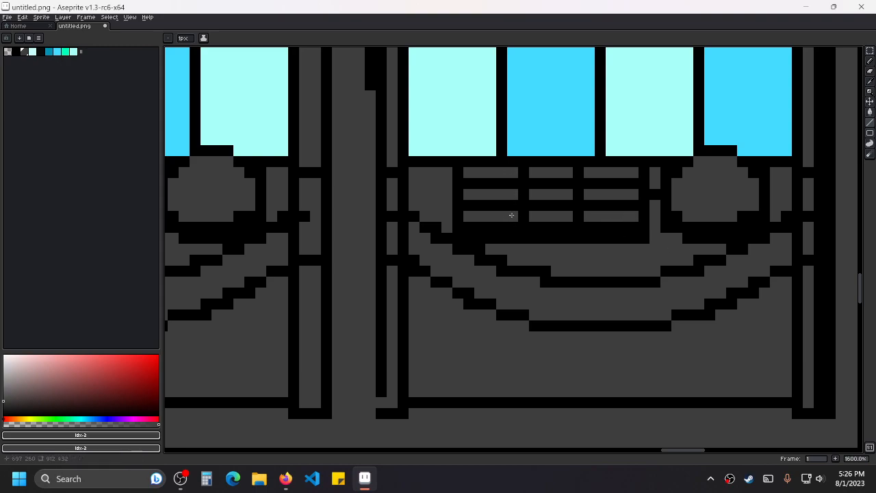
Draw the missing center, lower-left and lower-right keypad keys on the lower row's seventh machine in dark gray.
left_click_drag(723, 219, 581, 242)
scroll(581, 242, "down", 3)
left_click_drag(751, 267, 612, 269)
scroll(612, 271, "up", 4)
left_click(544, 157)
left_click_drag(552, 158, 610, 157)
left_click(442, 206)
mouse_move(478, 190)
left_mouse_down()
mouse_move(461, 191)
mouse_move(510, 191)
left_mouse_up()
left_click_drag(643, 194, 704, 189)
Draw the missing center, lower-left and lower-right keypad keys on the lower row's eighth machine in dark gray.
scroll(582, 269, "down", 3)
scroll(582, 269, "up", 4)
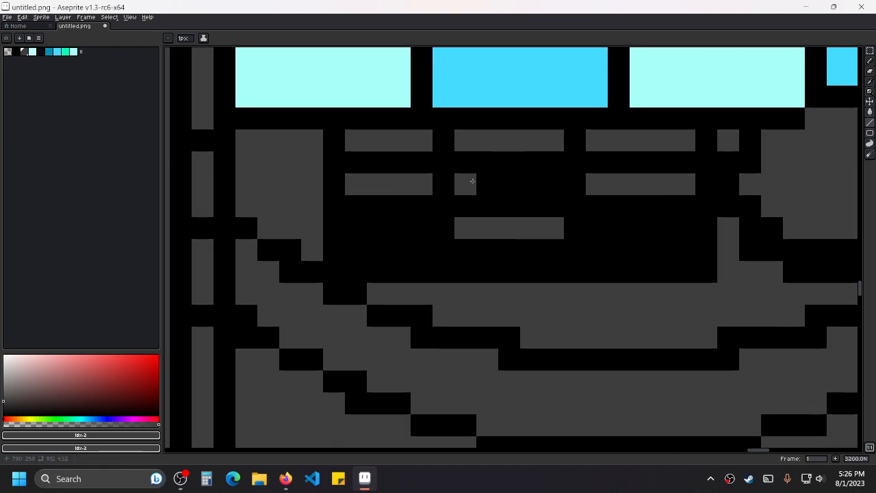
left_click_drag(470, 182, 548, 182)
left_click_drag(364, 230, 417, 229)
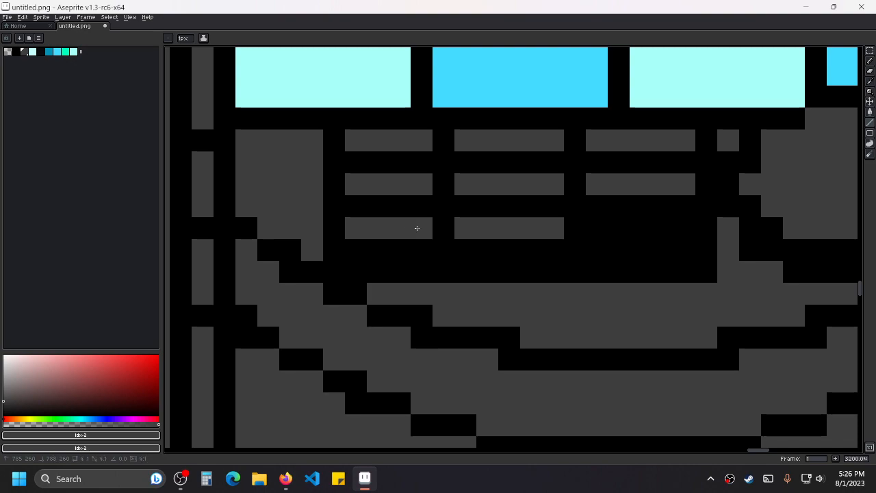
mouse_move(600, 227)
left_mouse_down()
mouse_move(676, 225)
mouse_move(732, 211)
mouse_move(509, 241)
left_mouse_up()
Draw the missing center, lower-left and lower-right keypad keys on the lower row's ninth machine in dark gray.
scroll(509, 241, "down", 3)
left_click_drag(658, 259, 477, 264)
scroll(623, 243, "up", 2)
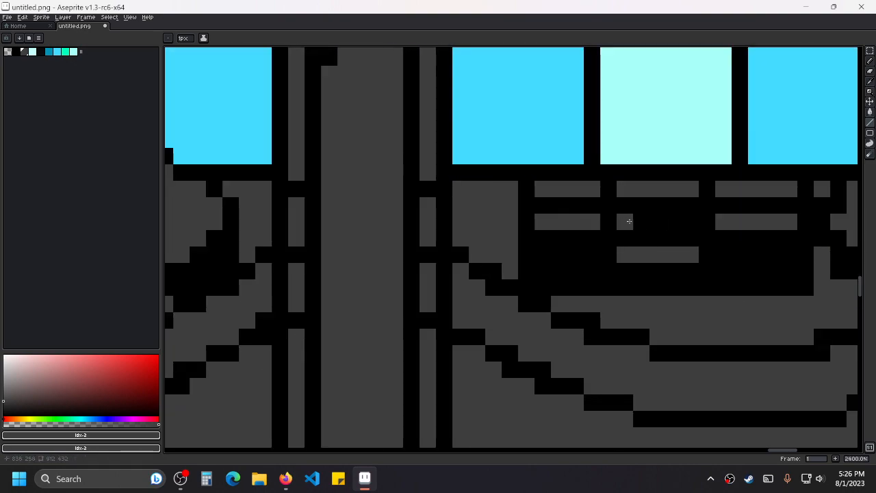
left_click_drag(624, 222, 692, 222)
left_click_drag(546, 253, 593, 254)
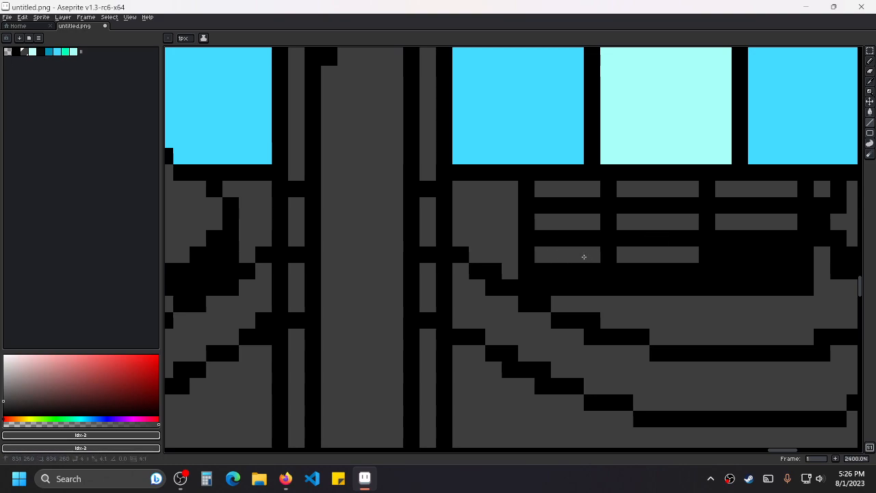
left_click_drag(724, 253, 784, 261)
Draw the missing center, lower-left and lower-right keypad keys on the lower row's last machine in dark gray.
left_click_drag(737, 285, 448, 282)
scroll(447, 281, "down", 2)
left_click_drag(812, 260, 631, 256)
scroll(631, 253, "up", 2)
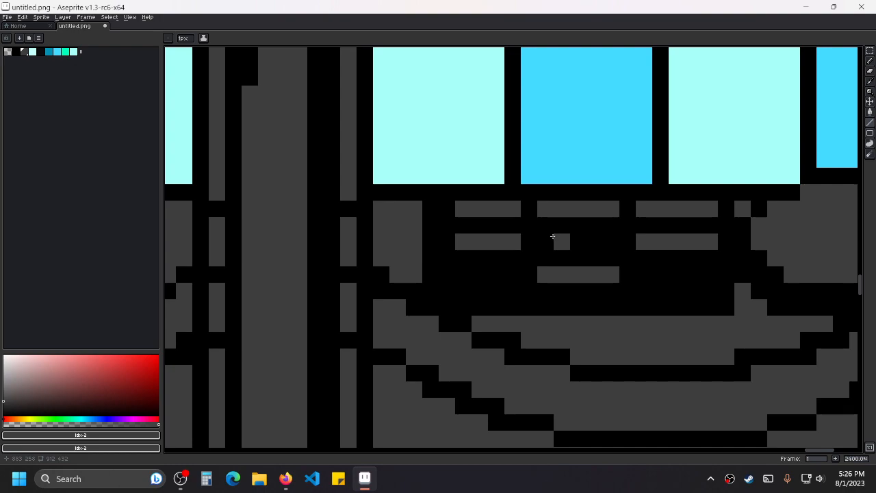
left_click_drag(544, 240, 613, 240)
left_click_drag(461, 273, 515, 274)
left_click_drag(644, 274, 708, 274)
Examine the slot machine rows across the map and compare the green-trimmed first machine with its two uncolored neighbors.
scroll(755, 254, "down", 7)
scroll(616, 277, "down", 2)
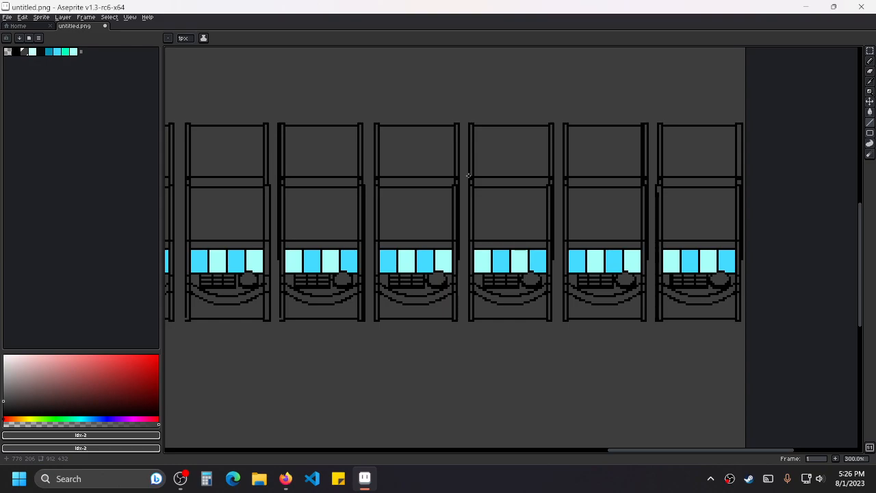
scroll(499, 249, "down", 2)
scroll(489, 314, "up", 1)
left_click_drag(488, 313, 602, 327)
scroll(569, 286, "down", 1)
left_click_drag(458, 172, 479, 187)
scroll(479, 187, "up", 1)
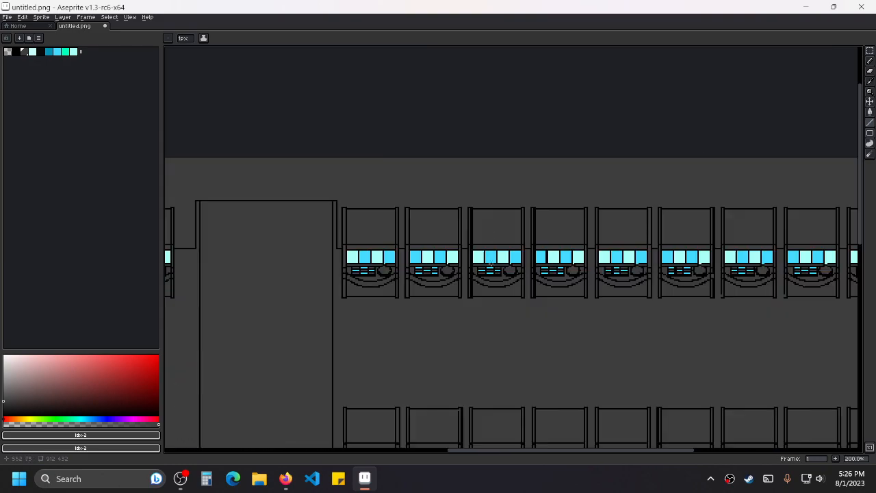
scroll(530, 336, "up", 1)
left_click_drag(575, 359, 473, 307)
scroll(473, 307, "down", 1)
left_click_drag(608, 308, 575, 211)
scroll(575, 212, "down", 1)
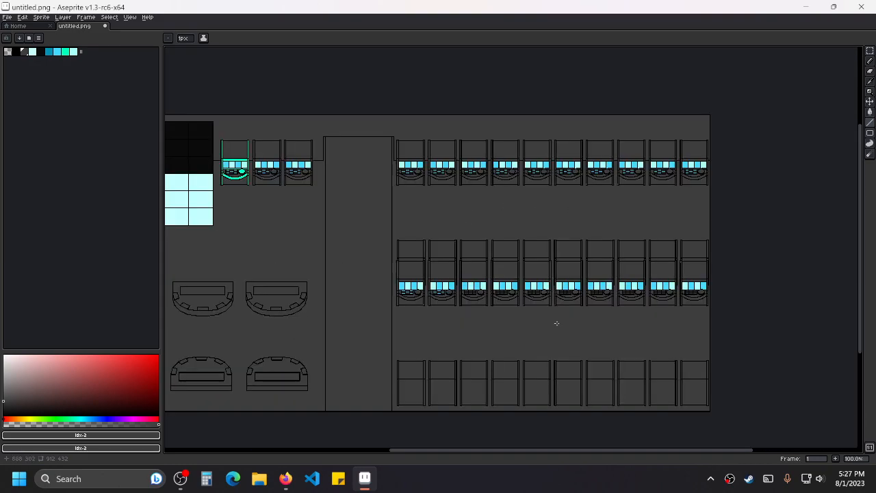
scroll(564, 323, "up", 3)
left_click_drag(546, 313, 573, 283)
scroll(573, 283, "down", 3)
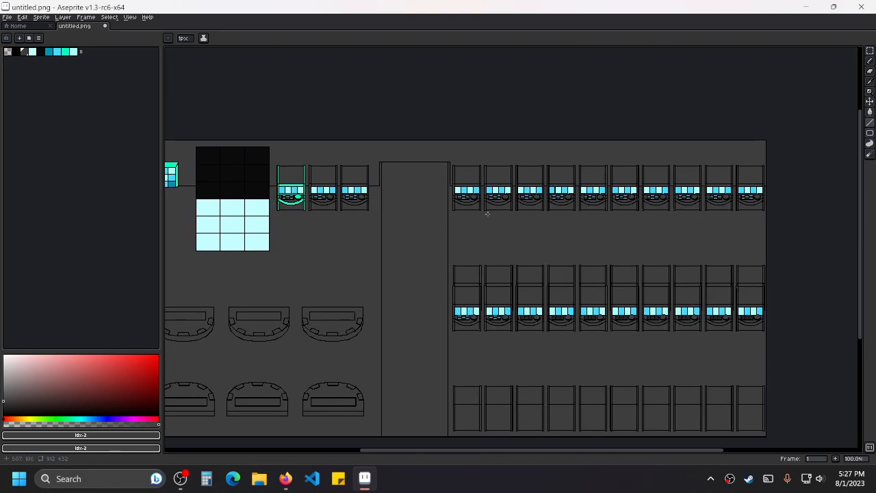
scroll(488, 214, "up", 2)
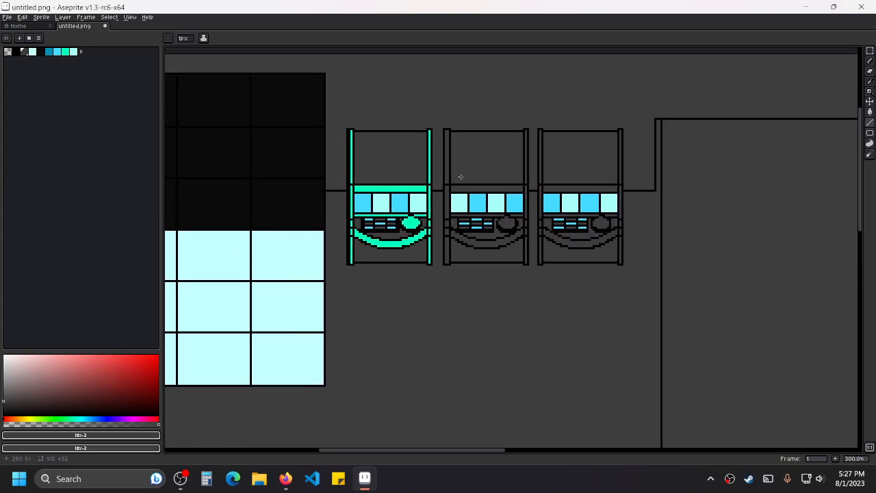
scroll(486, 181, "up", 2)
scroll(564, 205, "up", 1)
scroll(504, 215, "down", 1)
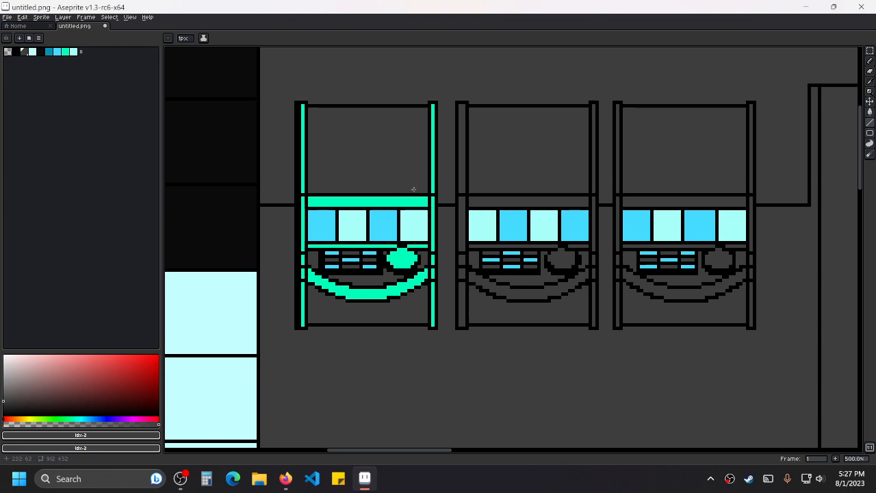
scroll(395, 154, "up", 2)
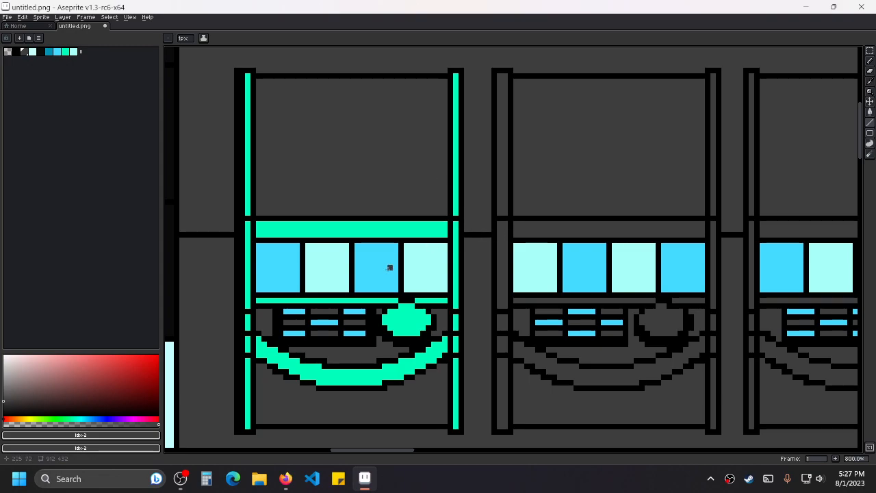
Examine the green-trimmed first machine's keypad and compare its blue and uncolored keys with the neighboring machine.
left_click_drag(368, 272, 483, 231)
left_click_drag(540, 262, 474, 279)
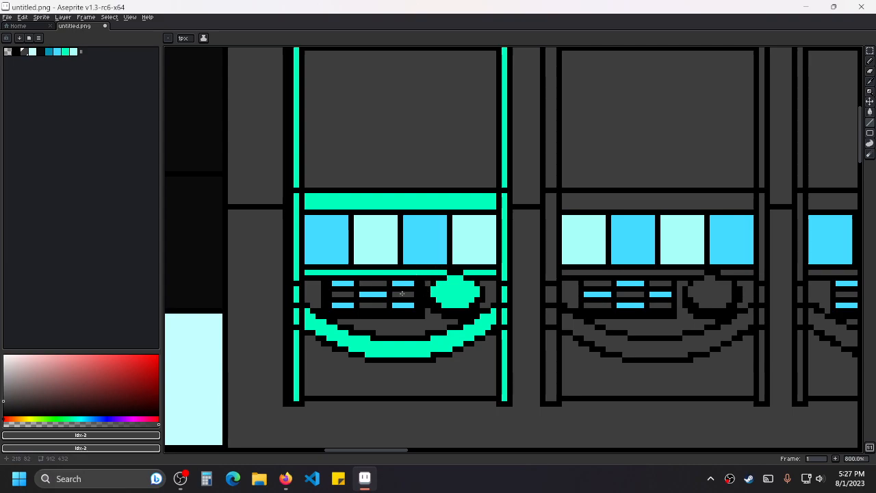
scroll(414, 280, "up", 2)
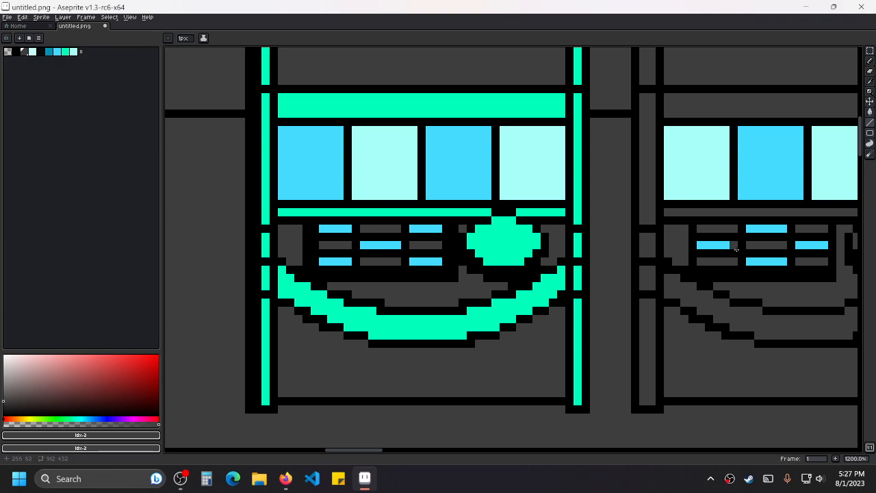
left_click_drag(737, 249, 682, 256)
mouse_move(448, 288)
left_mouse_down()
mouse_move(520, 301)
mouse_move(551, 276)
mouse_move(586, 294)
left_mouse_up()
scroll(439, 281, "up", 1)
scroll(462, 272, "down", 1)
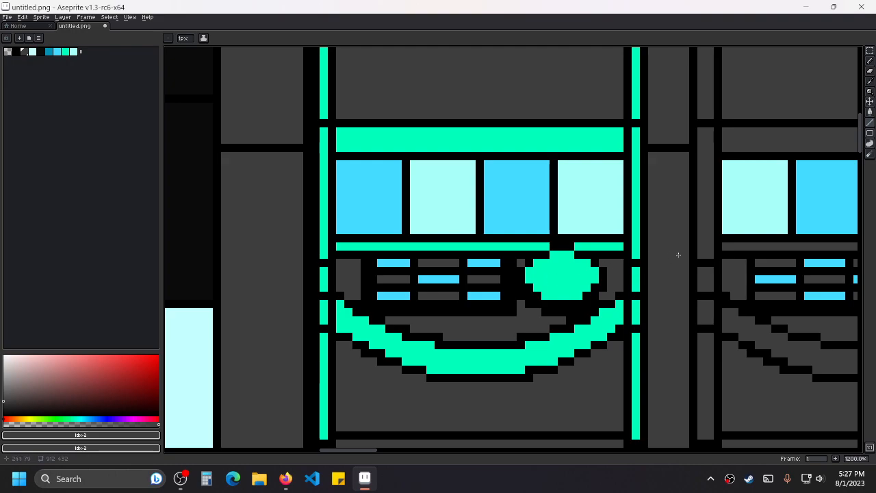
scroll(670, 256, "down", 2)
left_click_drag(726, 279, 605, 295)
scroll(605, 295, "down", 1)
scroll(537, 277, "up", 1)
scroll(432, 290, "up", 2)
left_click_drag(432, 290, 453, 268)
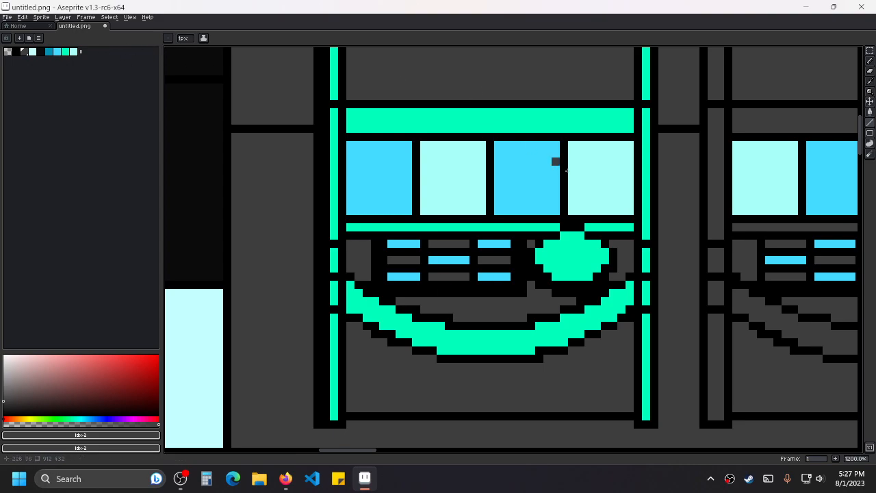
left_click_drag(601, 228, 572, 244)
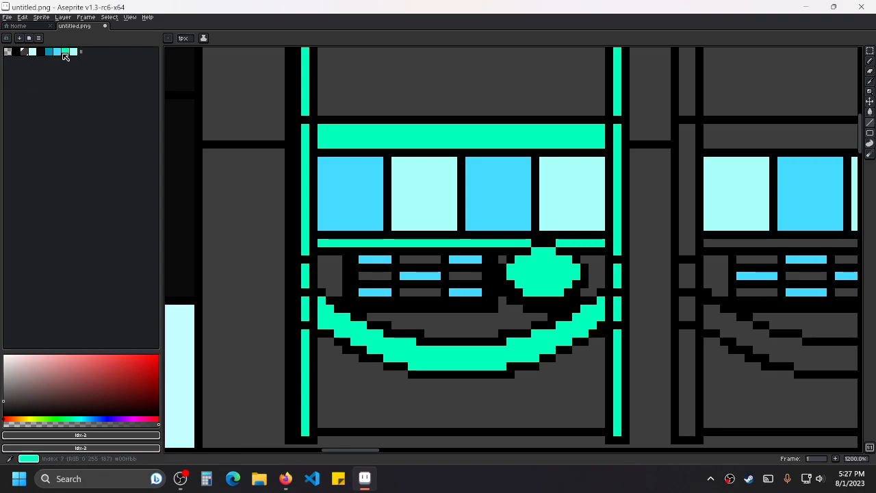
scroll(647, 204, "down", 8)
scroll(647, 203, "up", 5)
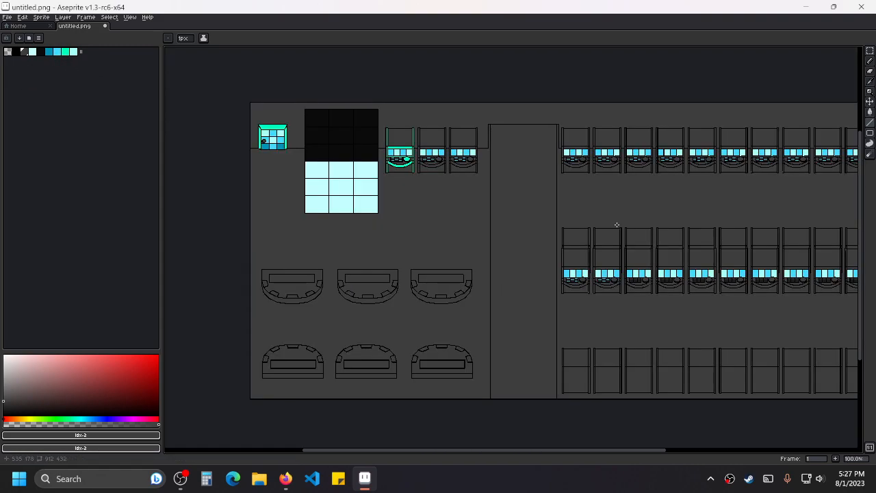
scroll(521, 231, "up", 4)
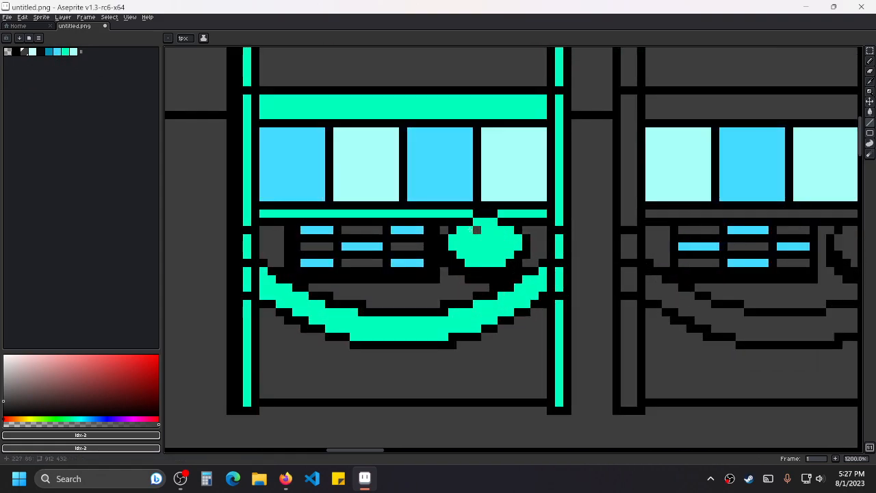
left_click(58, 53)
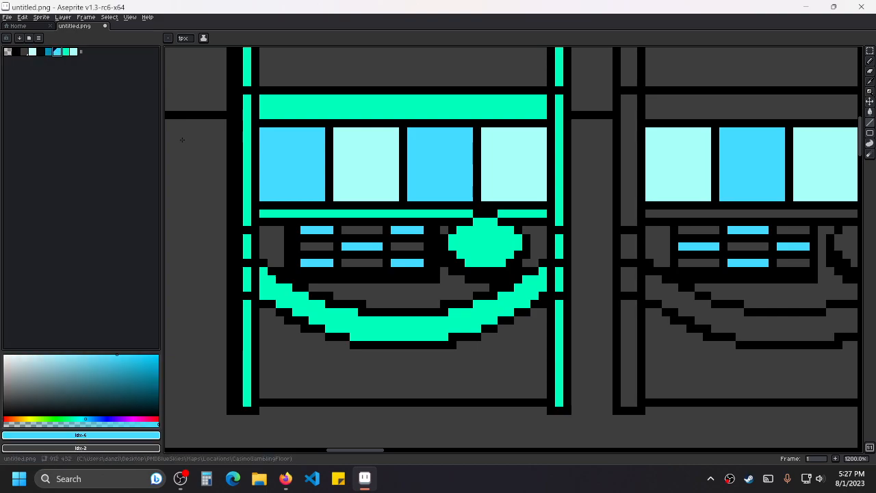
left_click(378, 230)
key("ctrl+z")
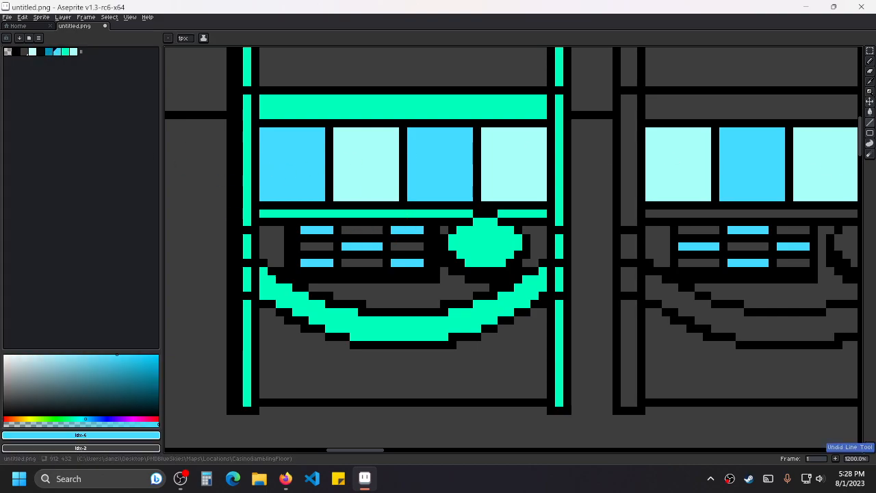
Fill the gray middle-left keypad key on the green-trimmed first machine with light cyan using the Paint Bucket.
left_click(869, 111)
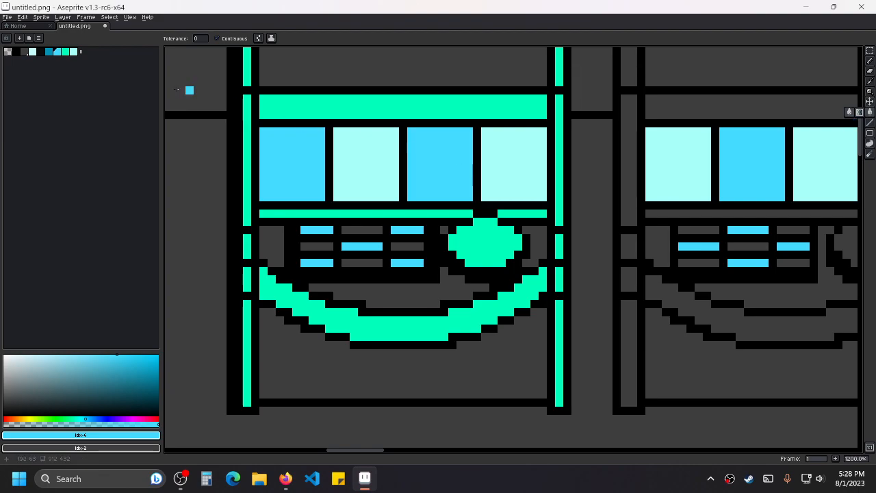
left_click(329, 246)
left_click(73, 52)
key("g")
left_click(329, 246)
left_click(369, 230)
key("ctrl+z")
Fill the gray corner and center keypad keys on the upper-left group's second machine with light cyan.
scroll(426, 219, "right", 5)
scroll(461, 208, "up", 3)
left_click(458, 175)
left_click(527, 208)
left_click(672, 175)
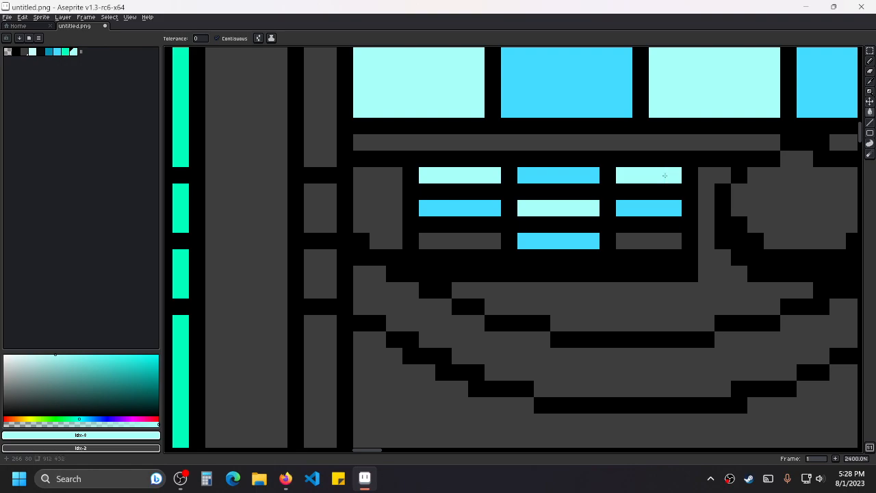
left_click(658, 241)
left_click(494, 238)
Fill the four gray edge-middle keypad keys on the upper-left group's third machine with light cyan.
left_click_drag(843, 220, 513, 240)
scroll(512, 240, "down", 2)
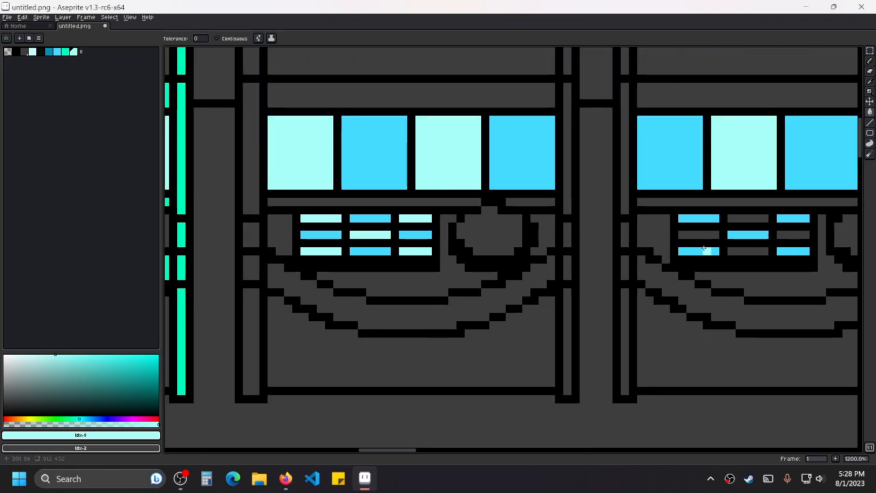
left_click_drag(707, 241, 491, 233)
scroll(492, 227, "up", 2)
left_click(540, 193)
left_click(490, 226)
left_click(588, 259)
left_click(653, 225)
Fill the gray corner and center keypad keys on the first machine of the long upper row with light cyan.
left_click_drag(753, 226, 415, 254)
scroll(415, 254, "down", 2)
left_click_drag(666, 257, 292, 254)
left_click_drag(808, 251, 486, 251)
left_click_drag(753, 243, 415, 242)
scroll(416, 242, "up", 2)
left_click(294, 243)
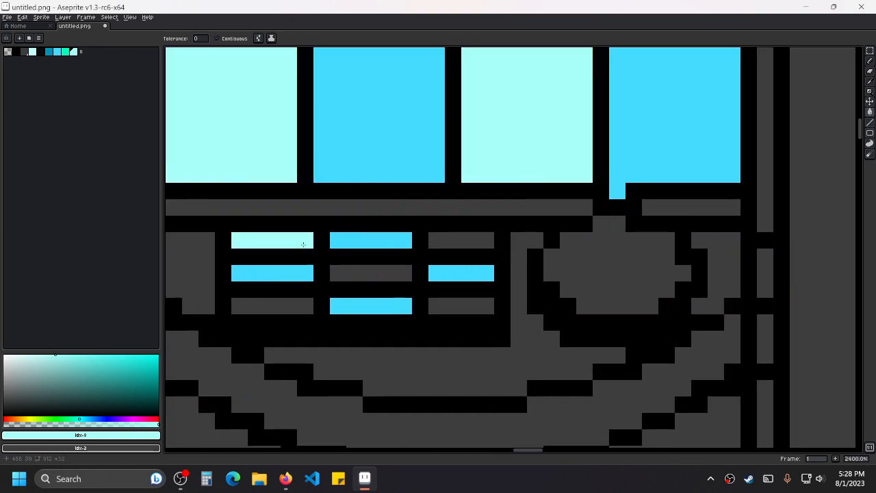
left_click(355, 273)
left_click(452, 245)
left_click(470, 305)
left_click(273, 306)
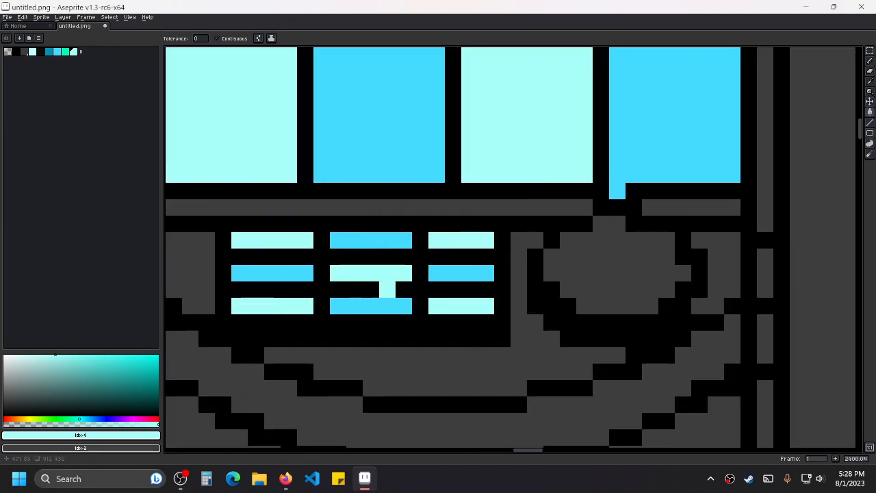
Fill the four gray edge-middle keypad keys on the long upper row's second machine with light cyan.
scroll(572, 252, "down", 5)
scroll(717, 253, "up", 3)
scroll(416, 244, "right", 4)
scroll(495, 235, "up", 2)
left_click(497, 234)
left_click(464, 267)
left_click(546, 303)
left_click(610, 265)
Fill the gray corner and center keypad keys on the long upper row's third machine with light cyan.
scroll(692, 283, "down", 3)
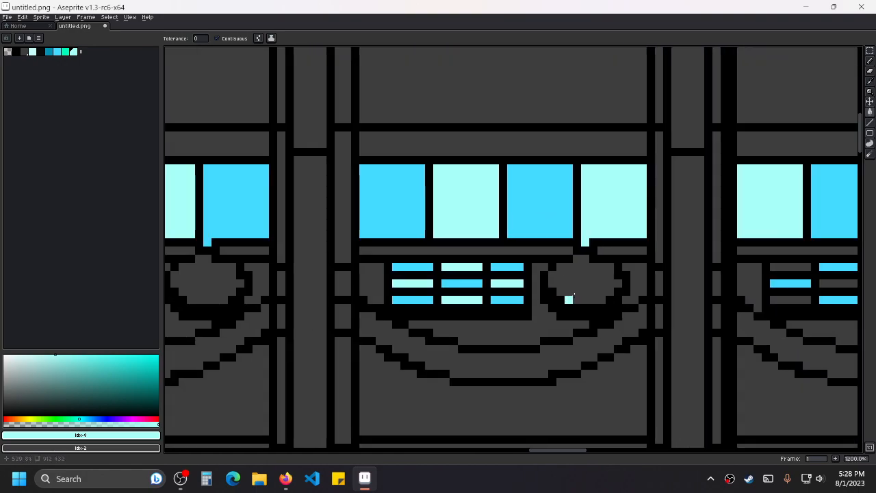
scroll(568, 297, "right", 5)
scroll(548, 283, "up", 3)
left_click(503, 256)
left_click(563, 288)
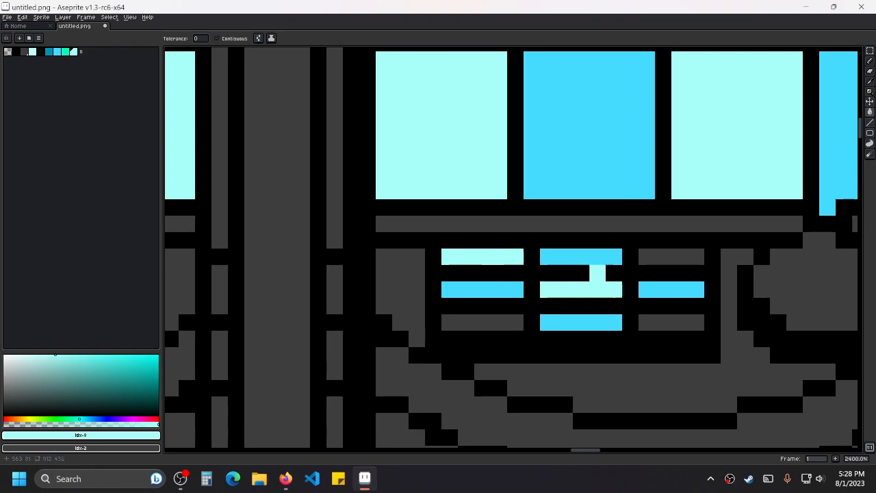
left_click(694, 256)
left_click(671, 322)
left_click(499, 319)
Fill the four gray edge-middle keypad keys on the long upper row's fourth machine with light cyan.
scroll(677, 254, "right", 2)
scroll(643, 240, "down", 3)
scroll(638, 240, "right", 2)
scroll(638, 240, "up", 1)
scroll(567, 213, "up", 2)
left_click(567, 213)
left_click(483, 246)
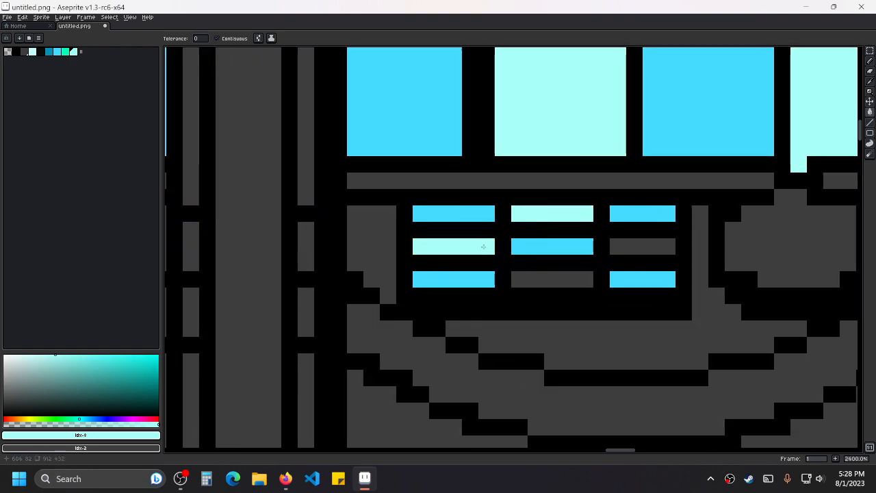
left_click(552, 279)
left_click(627, 247)
Fill the gray corner and center keypad keys on the long upper row's fifth machine with light cyan.
scroll(644, 263, "down", 3)
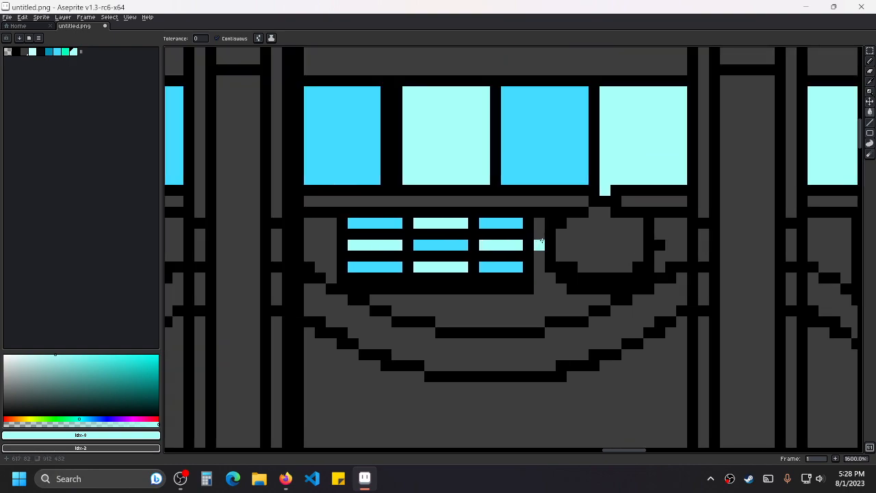
scroll(429, 249, "right", 3)
scroll(429, 248, "up", 1)
scroll(592, 240, "up", 2)
left_click(561, 228)
left_click(627, 260)
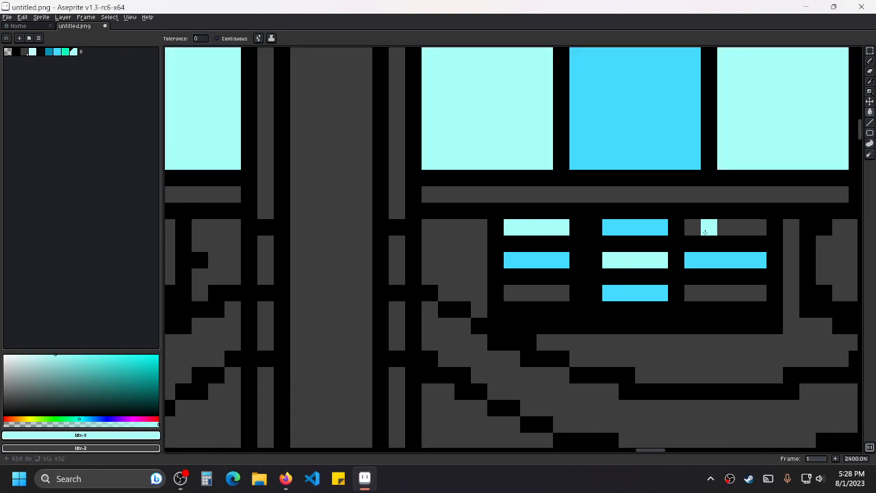
left_click(709, 228)
left_click(719, 293)
left_click(538, 293)
Fill the four gray edge-middle keypad keys on the long upper row's sixth machine with light cyan.
scroll(678, 256, "down", 4)
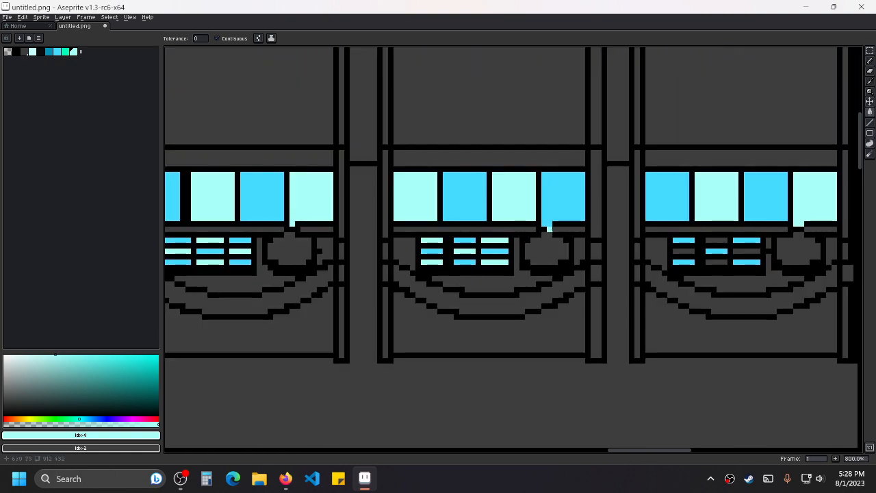
scroll(432, 252, "up", 1)
scroll(431, 252, "up", 1)
left_click(483, 218)
left_click(419, 239)
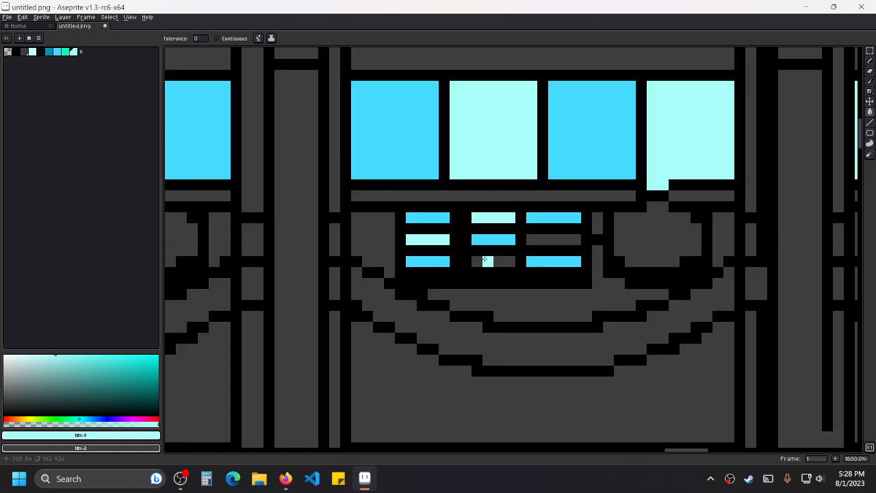
left_click(482, 262)
left_click(552, 241)
Fill the gray corner and center keypad keys on the long upper row's seventh machine with light cyan.
scroll(649, 244, "up", 3)
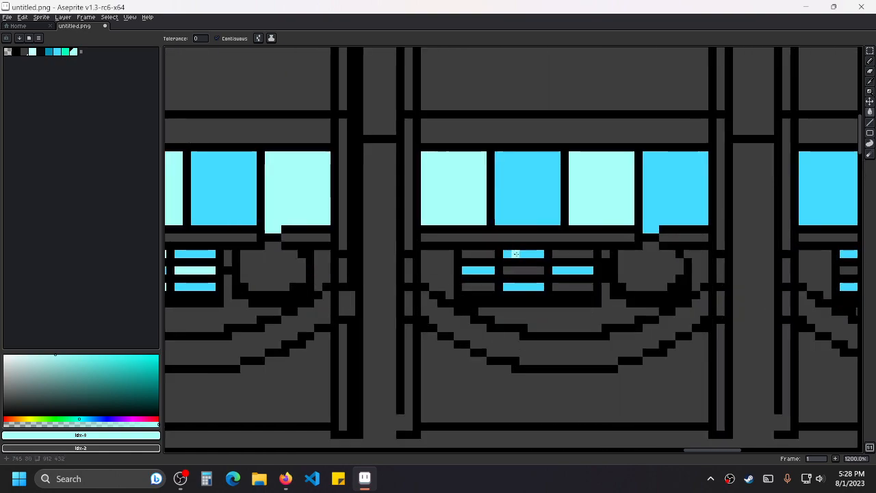
left_click_drag(489, 253, 453, 253)
left_click_drag(523, 273, 557, 275)
left_click(591, 254)
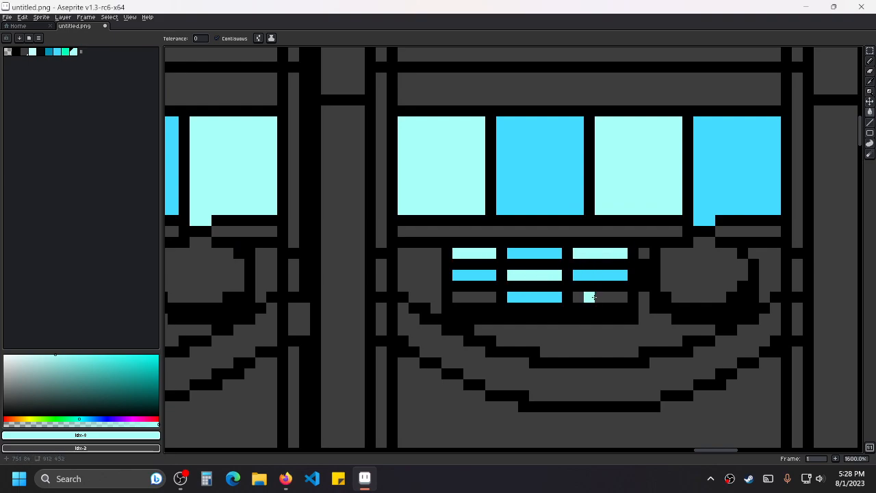
left_click(589, 297)
Fill the four gray edge-middle keypad keys on the long upper row's eighth machine with light cyan.
scroll(654, 253, "down", 2)
scroll(616, 236, "up", 2)
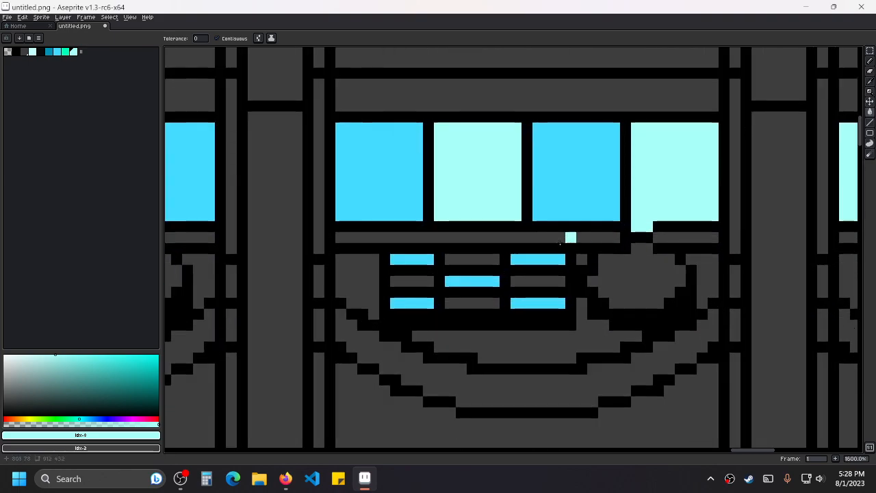
scroll(504, 267, "up", 2)
left_click_drag(438, 266, 373, 267)
left_click(331, 310)
left_click(431, 350)
left_click(567, 304)
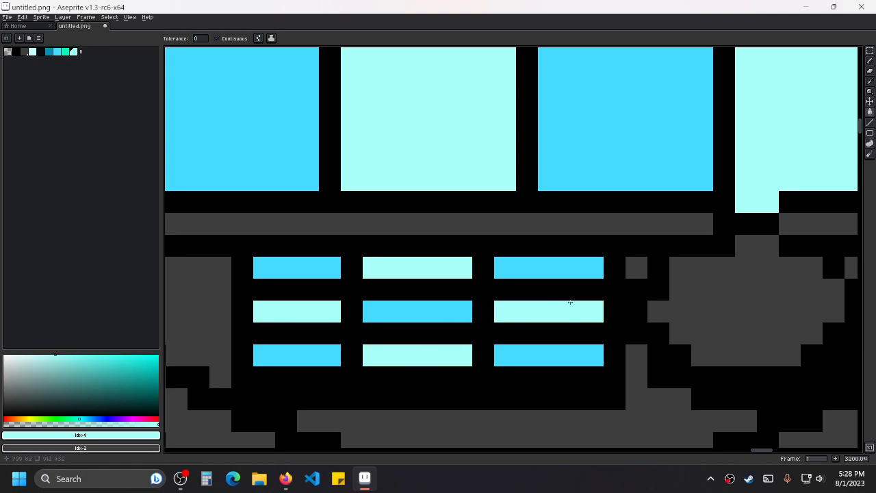
Fill the gray corner and center keypad keys on the long upper row's ninth machine with light cyan.
scroll(759, 215, "down", 4)
left_click_drag(788, 223, 377, 229)
scroll(586, 239, "up", 4)
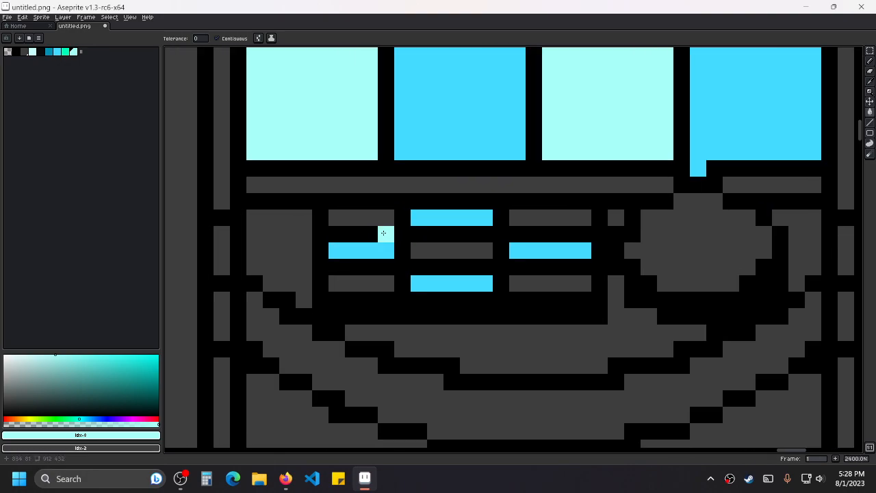
left_click_drag(321, 213, 387, 213)
left_click_drag(430, 256, 521, 256)
left_click(353, 301)
left_click(583, 300)
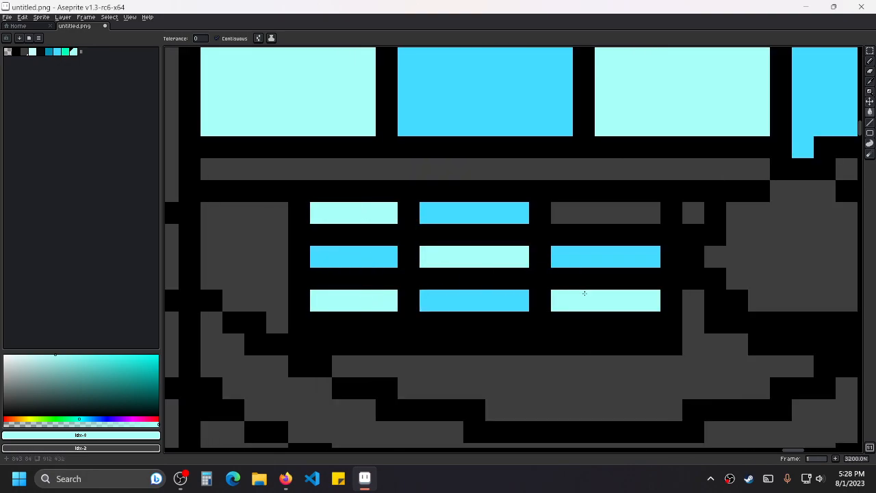
left_click(605, 212)
Fill the four gray edge-middle keypad keys on the long upper row's last machine with light cyan, undoing one misplaced fill.
scroll(690, 216, "down", 4)
scroll(691, 216, "up", 2)
left_click(624, 217)
left_click(600, 228)
left_click(557, 248)
key("ctrl+z")
left_click(556, 258)
left_click(621, 235)
Fill the four gray edge-middle keypad keys on the lower row's first machine with light cyan.
scroll(489, 240, "down", 4)
scroll(496, 239, "down", 4)
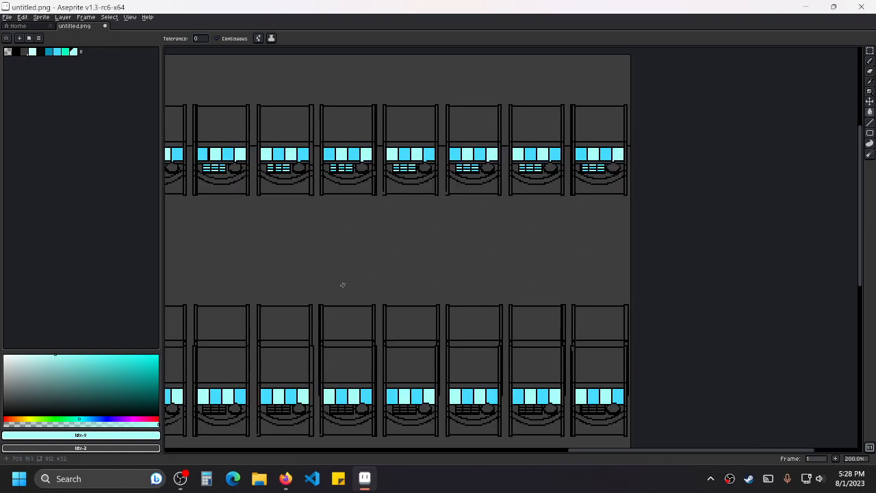
scroll(340, 254, "up", 2)
scroll(386, 207, "up", 6)
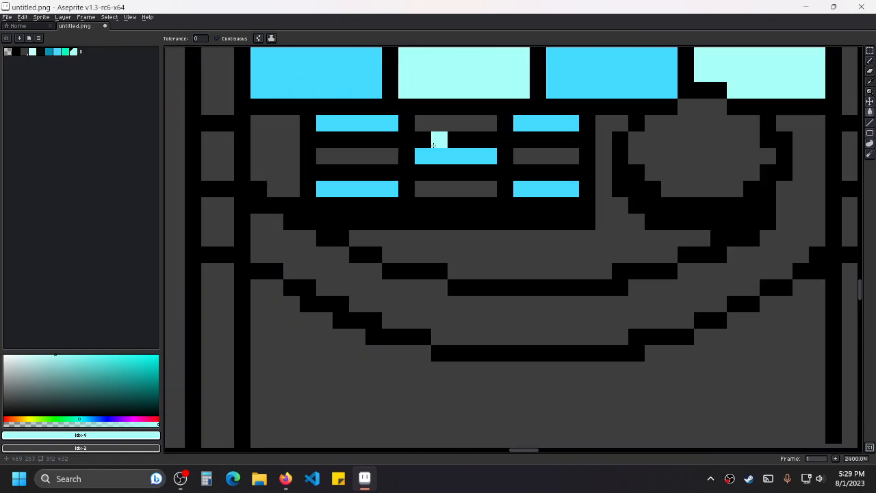
left_click(439, 123)
left_click(374, 157)
left_click(473, 189)
left_click(538, 156)
Fill the gray corner and center keypad keys on the lower row's second machine with light cyan.
left_click_drag(745, 190, 322, 239)
scroll(460, 241, "down", 3)
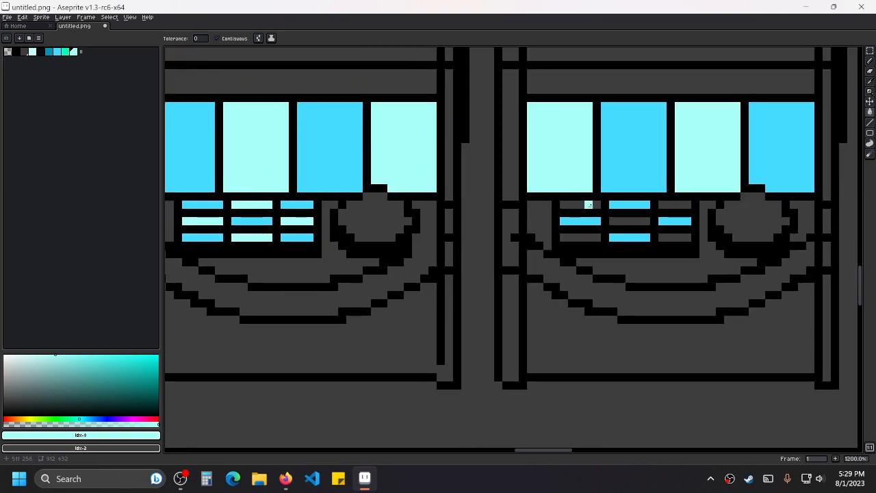
left_click(593, 238)
Fill the four edge-middle keypad keys on the lower row's third machine with light cyan.
left_click_drag(690, 233, 372, 254)
scroll(372, 254, "down", 1)
scroll(594, 243, "up", 3)
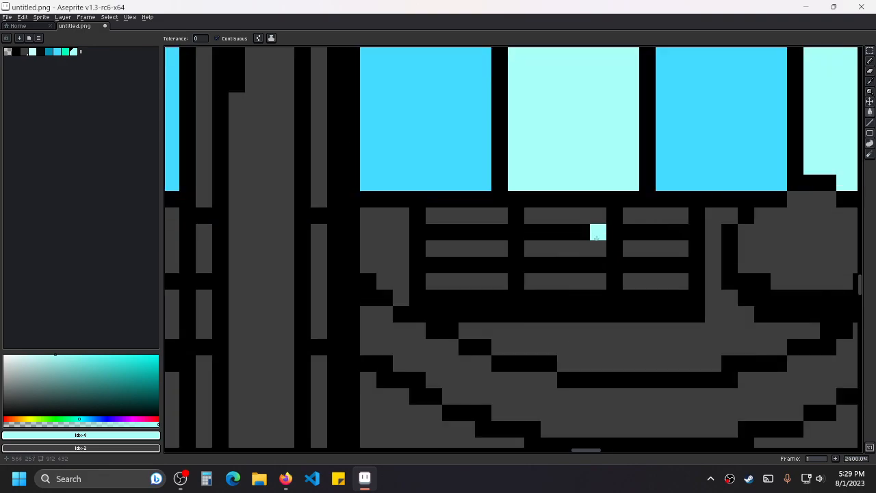
scroll(595, 239, "down", 5)
scroll(482, 217, "up", 3)
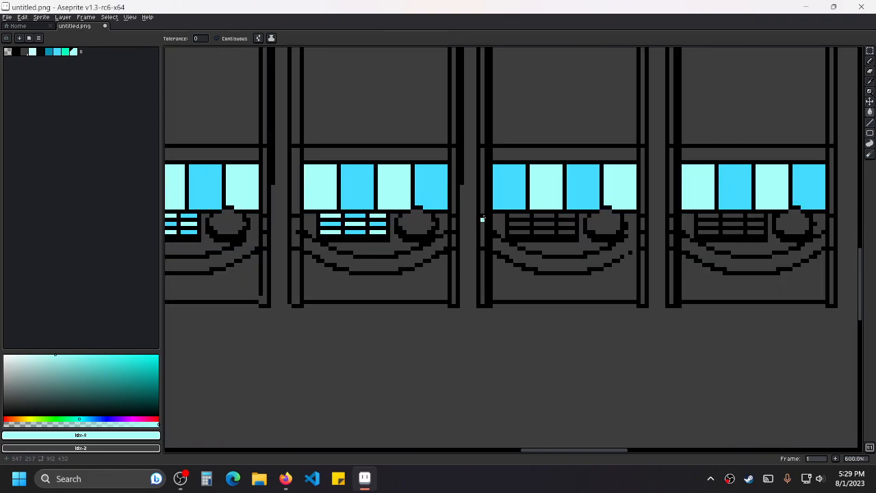
scroll(482, 218, "up", 4)
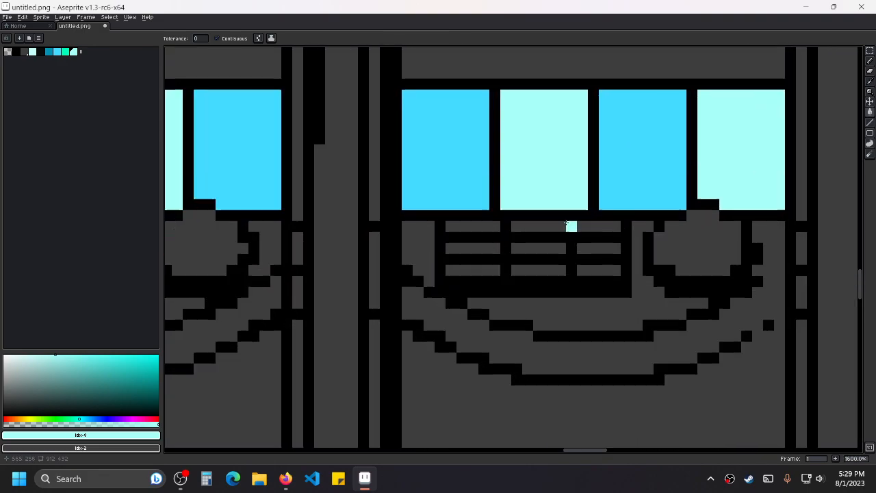
left_click(552, 226)
left_click(494, 248)
left_click(539, 271)
left_click(596, 248)
Fill the corner and center keypad keys on the lower row's fourth machine with light cyan, undoing one misplaced fill.
scroll(680, 219, "right", 5)
left_click(424, 227)
left_click(493, 249)
left_click(523, 239)
key("ctrl+z")
left_click(529, 230)
left_click(532, 270)
left_click(434, 271)
Fill the four edge-middle keypad keys on the lower row's fifth machine with light cyan.
scroll(612, 228, "right", 7)
scroll(494, 228, "up", 1)
left_click(493, 228)
left_click(415, 259)
left_click(469, 292)
left_click(544, 260)
Fill the corner and center keypad keys on the lower row's sixth machine with light cyan.
scroll(569, 249, "right", 5)
scroll(569, 249, "right", 5)
left_click(375, 235)
left_click(441, 267)
left_click(490, 300)
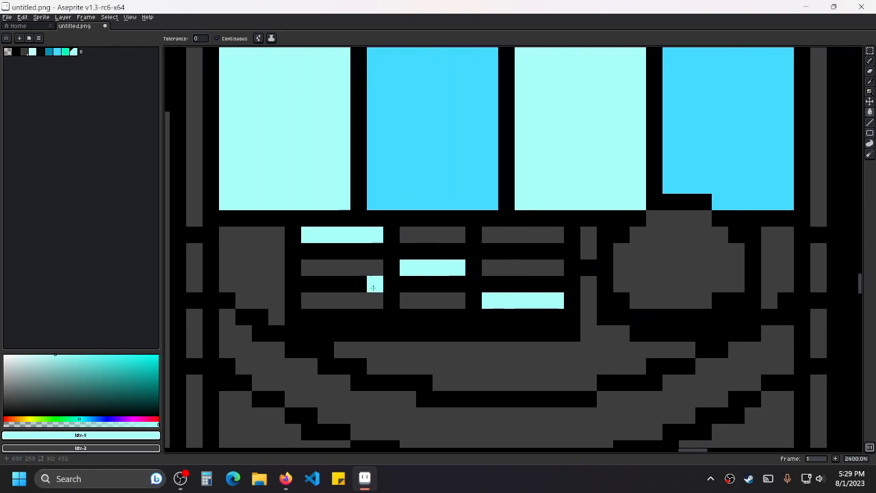
left_click(342, 300)
left_click(523, 235)
Fill the four edge-middle keypad keys on the lower row's seventh machine with light cyan.
scroll(734, 219, "right", 5)
left_click(538, 230)
left_click(438, 261)
left_click(551, 295)
left_click(636, 262)
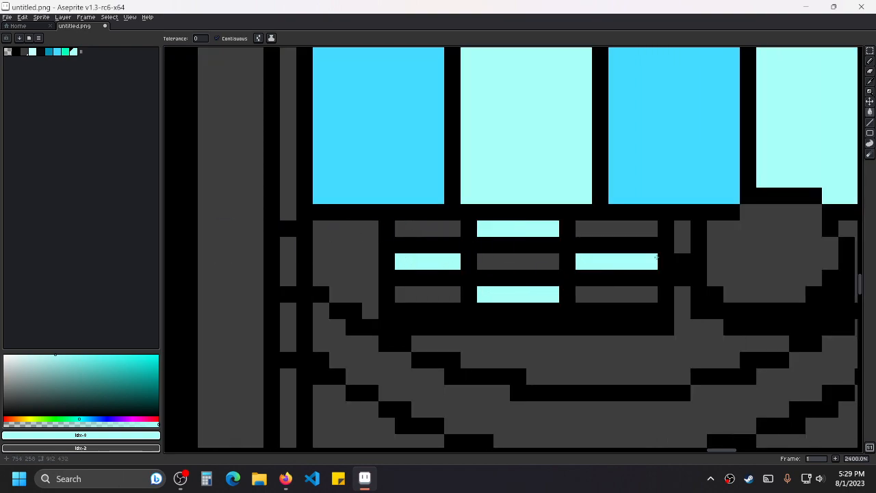
Fill the corner and center keypad keys on the lower row's eighth machine with light cyan.
scroll(740, 223, "right", 5)
left_click(424, 224)
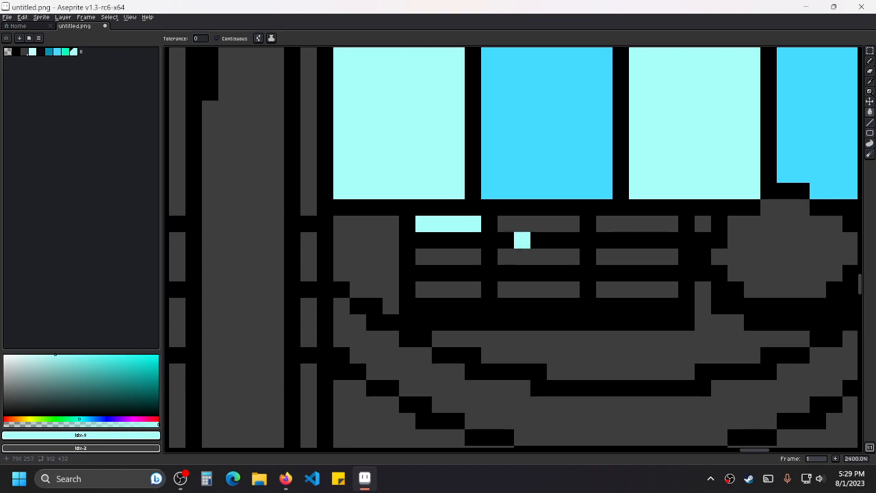
left_click(520, 257)
left_click(621, 290)
left_click(637, 224)
left_click(457, 289)
Fill the four edge-middle keypad keys on the lower row's ninth machine with light cyan.
scroll(371, 246, "right", 5)
scroll(342, 239, "right", 5)
scroll(639, 242, "down", 3)
scroll(547, 225, "up", 3)
left_click(512, 208)
left_click(434, 240)
left_click(508, 272)
left_click(598, 239)
Fill the corner and center keypad keys on the lower row's last machine with light cyan, undoing one misplaced fill.
scroll(712, 239, "down", 2)
scroll(623, 198, "right", 5)
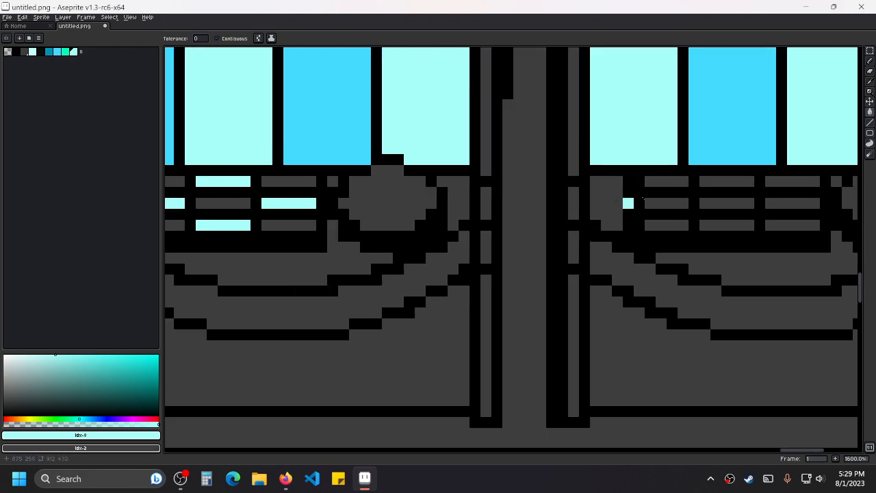
scroll(607, 202, "right", 4)
left_click(387, 182)
left_click(423, 203)
left_click(498, 214)
key("ctrl+z")
left_click(494, 221)
key("alt+Tab")
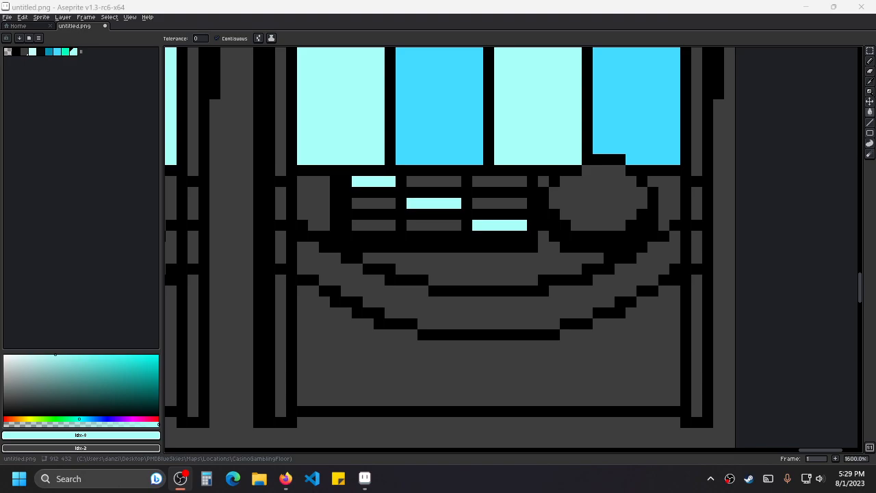
left_click(479, 180)
Fill the gray corner and center keypad keys on the lower row's third machine with blue, undoing one misplaced fill.
scroll(542, 153, "down", 7)
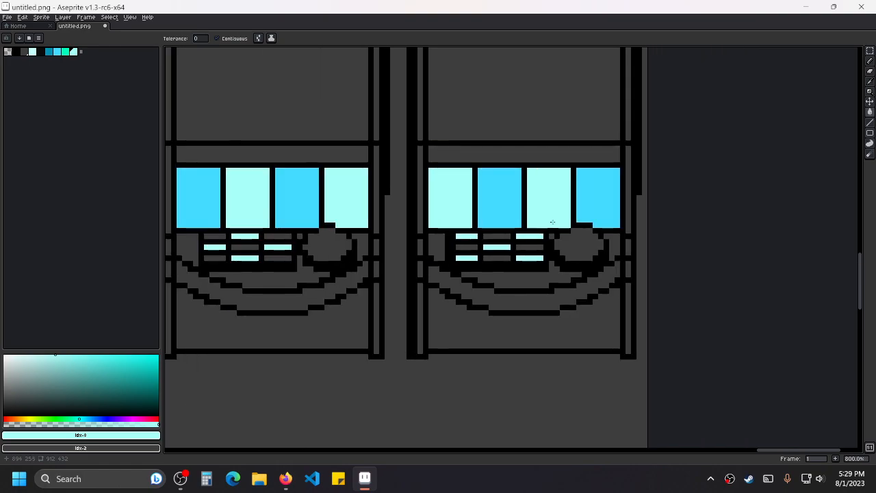
scroll(526, 242, "up", 7)
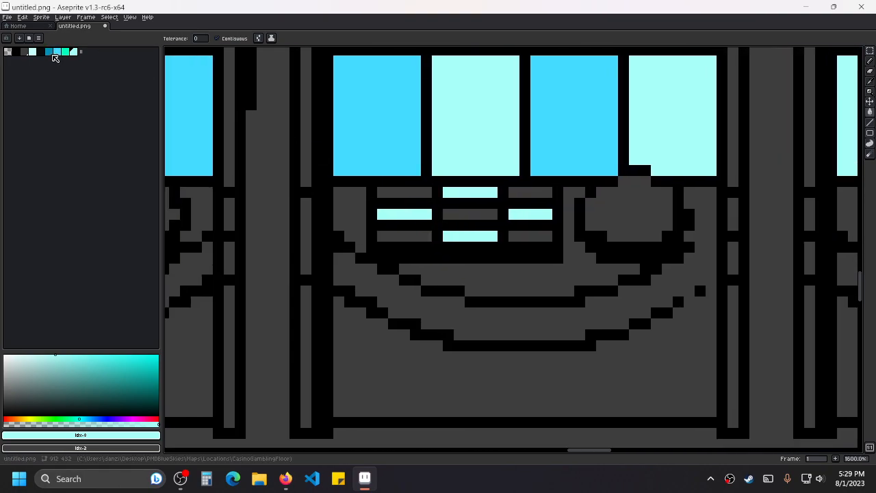
left_click(57, 52)
left_click(579, 203)
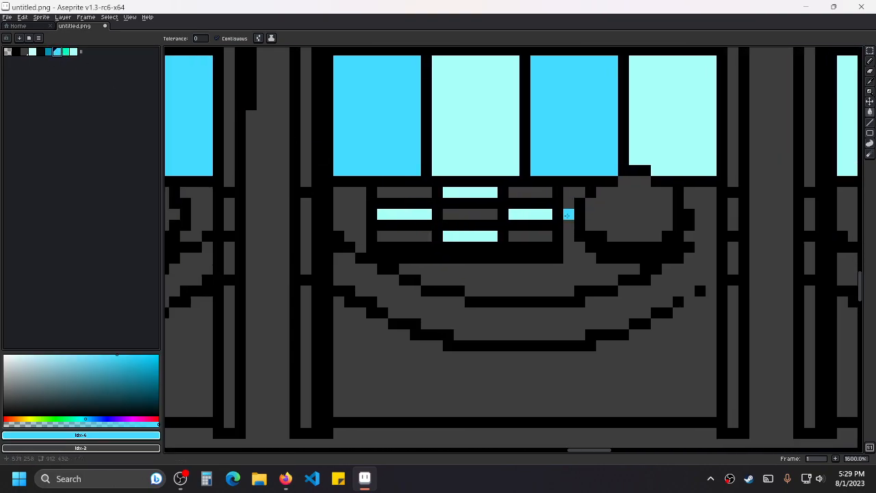
left_click(420, 195)
left_click(470, 225)
key("ctrl+z")
left_click(472, 214)
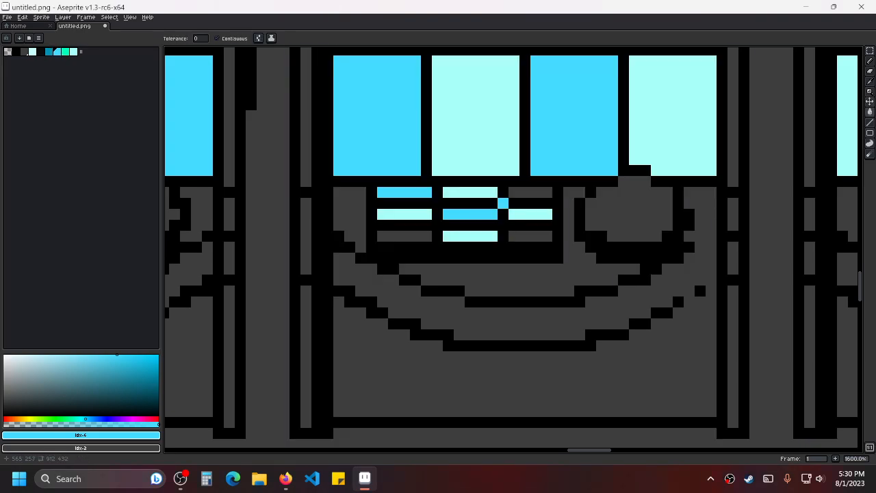
left_click(536, 192)
left_click(517, 236)
left_click(415, 236)
Fill the four gray edge-middle keypad keys on the lower row's fourth machine with blue.
scroll(532, 236, "right", 6)
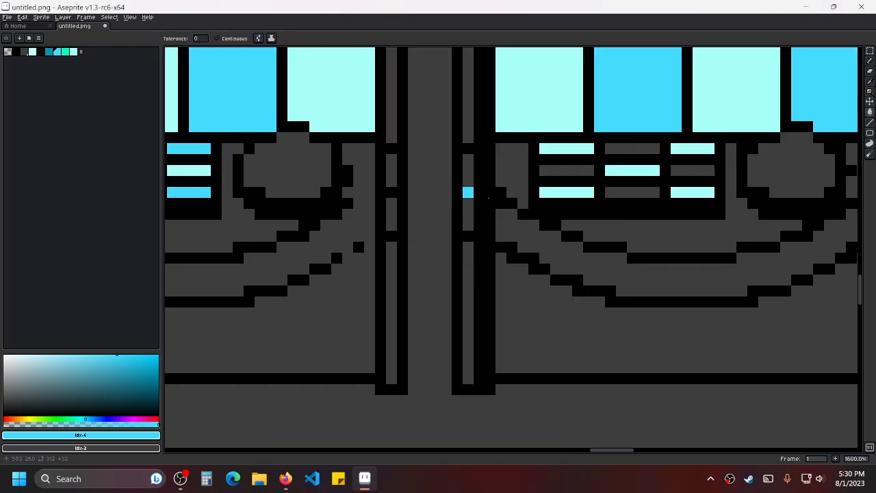
left_click(527, 195)
left_click(494, 209)
left_click(558, 232)
left_click(590, 209)
Fill the gray corner keypad keys on the lower row's fifth machine with blue, undoing the fills that land on the outline.
scroll(691, 220, "right", 6)
left_click(510, 194)
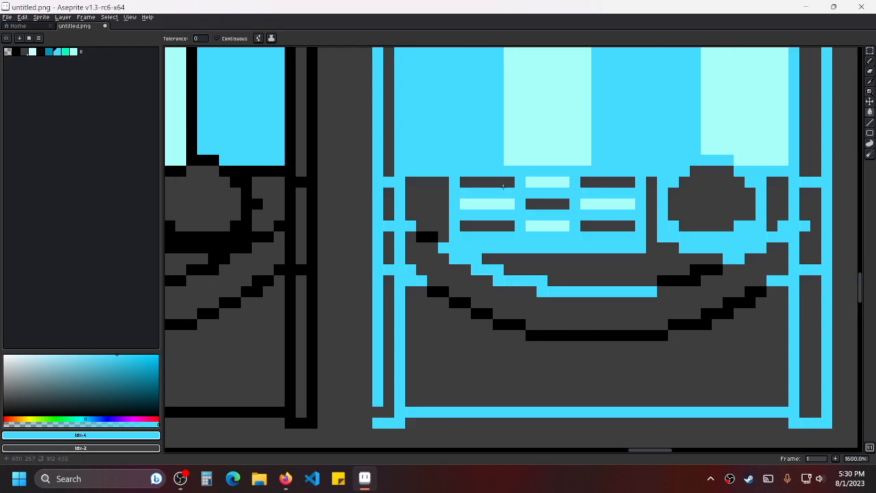
key("ctrl+z")
left_click(506, 182)
left_click(619, 236)
key("ctrl+z")
left_click(619, 226)
left_click(608, 182)
left_click(507, 226)
Fill the four gray edge-middle keypad keys on the lower row's sixth machine with blue.
scroll(740, 226, "right", 6)
scroll(344, 246, "right", 6)
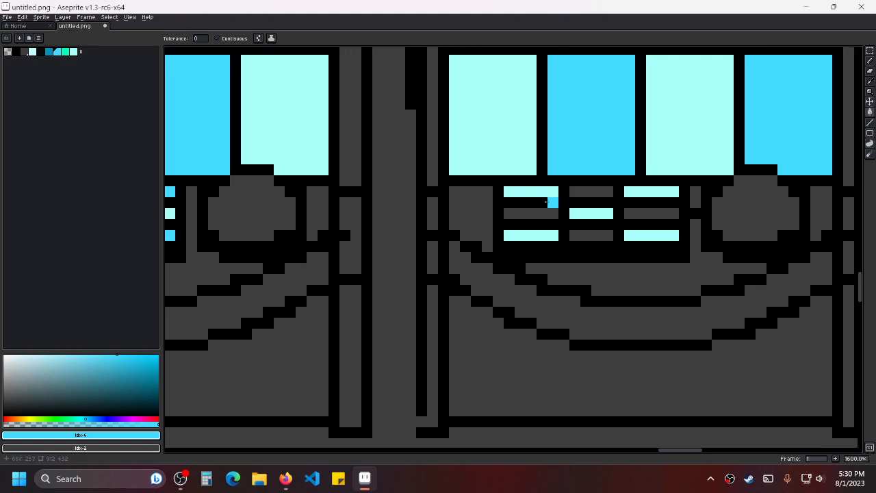
left_click(553, 213)
left_click(591, 191)
left_click(668, 214)
left_click(603, 235)
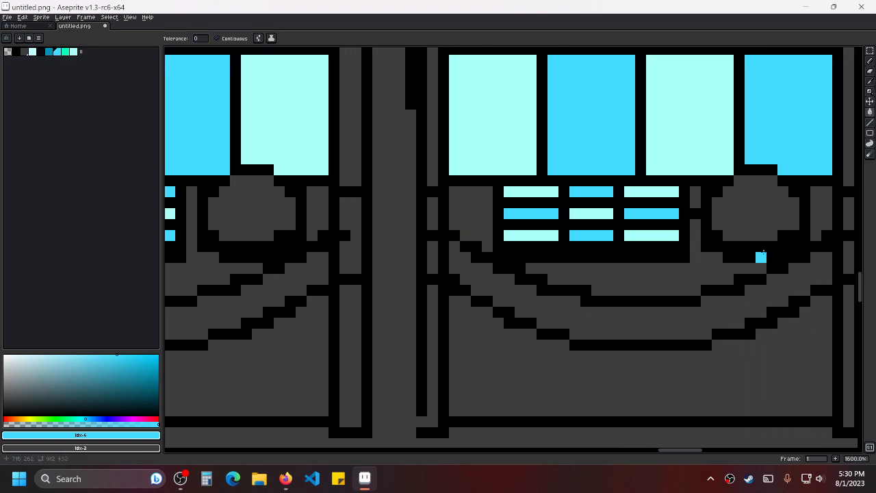
Fill the gray corner and center keypad keys on the lower row's seventh machine with blue.
scroll(759, 256, "down", 3)
scroll(426, 264, "left", 2)
scroll(471, 252, "up", 3)
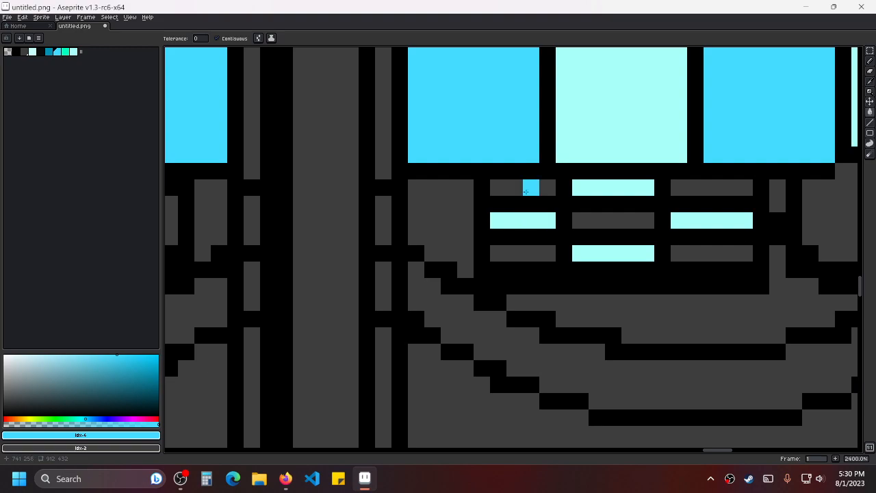
left_click(528, 187)
left_click(612, 221)
left_click(693, 190)
left_click(700, 253)
left_click(529, 253)
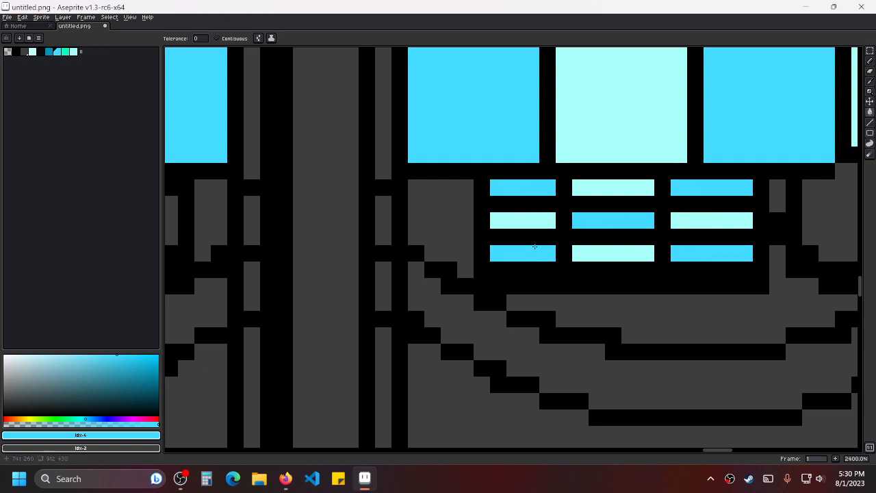
Fill the four gray edge-middle keypad keys on the lower row's eighth machine with blue.
scroll(777, 237, "right", 4)
scroll(548, 267, "down", 3)
scroll(465, 228, "up", 1)
left_click(379, 228)
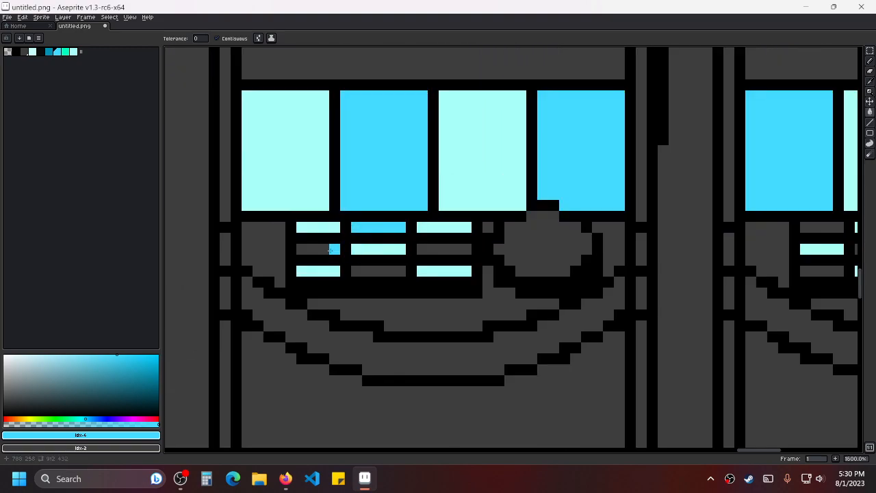
left_click(373, 270)
left_click(444, 249)
Fill the gray corner and center keypad keys on the lower row's ninth machine with blue.
scroll(751, 243, "right", 1)
scroll(389, 210, "up", 2)
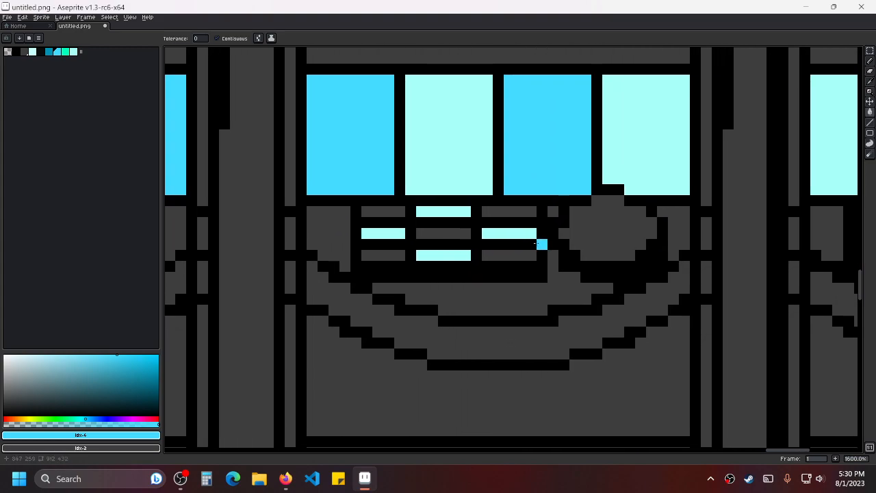
scroll(389, 211, "down", 5)
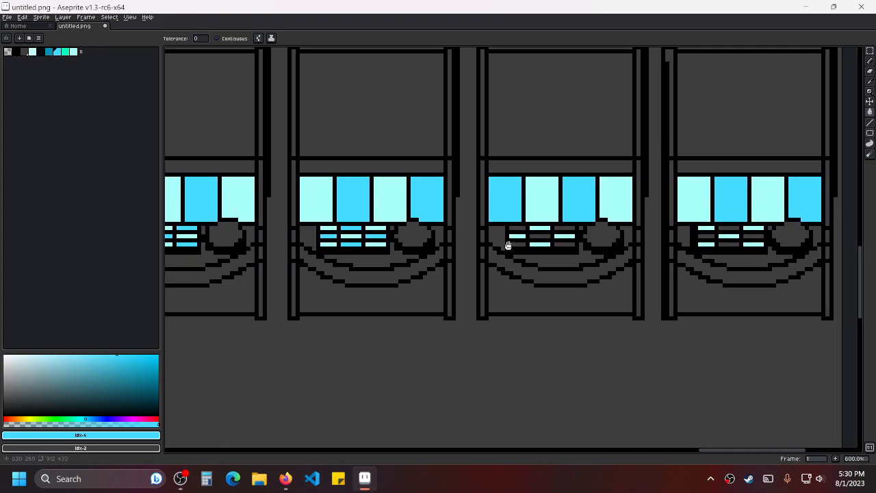
scroll(511, 245, "up", 4)
left_click(493, 187)
left_click(553, 220)
left_click(671, 257)
left_click(486, 253)
left_click(688, 189)
scroll(766, 220, "down", 2)
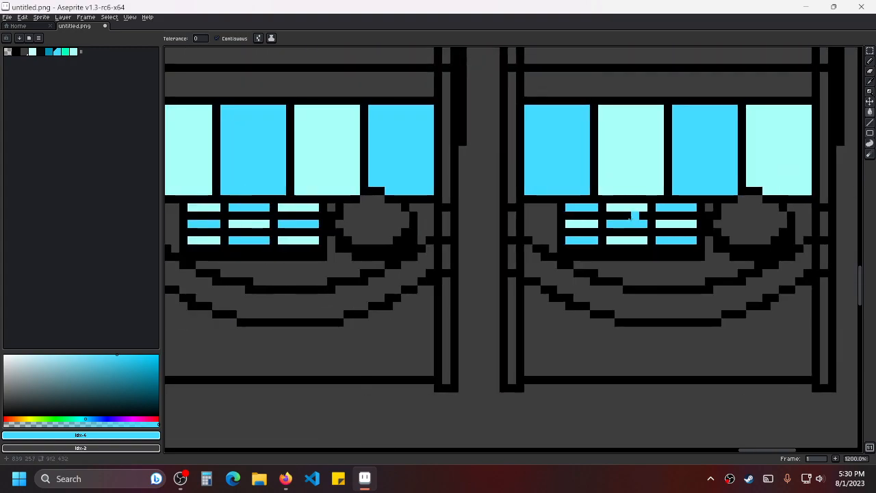
Fill the four gray edge-middle keypad keys on the lower row's last machine with blue.
scroll(795, 230, "down", 1)
scroll(640, 221, "up", 4)
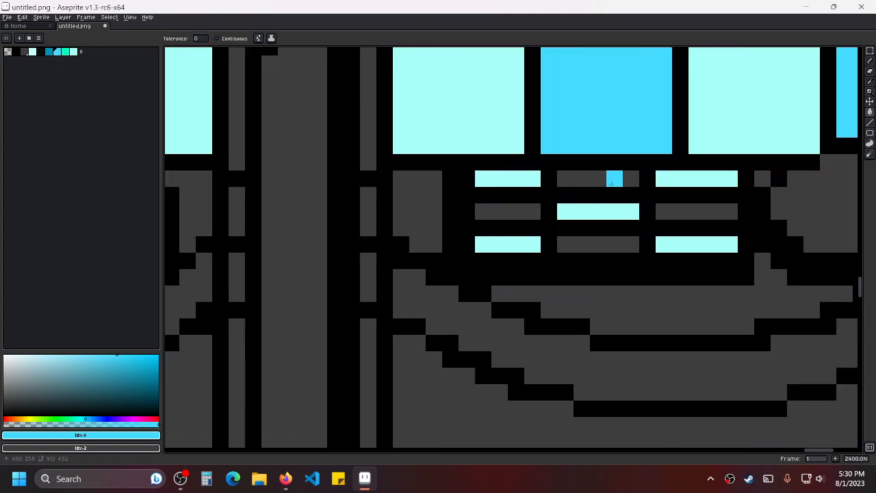
left_click(610, 176)
left_click(520, 215)
left_click(582, 244)
left_click(683, 215)
Try filling the gray upper panel and body areas of the green-trimmed machine with the near-black palette color #0b0b0b.
scroll(714, 223, "down", 9)
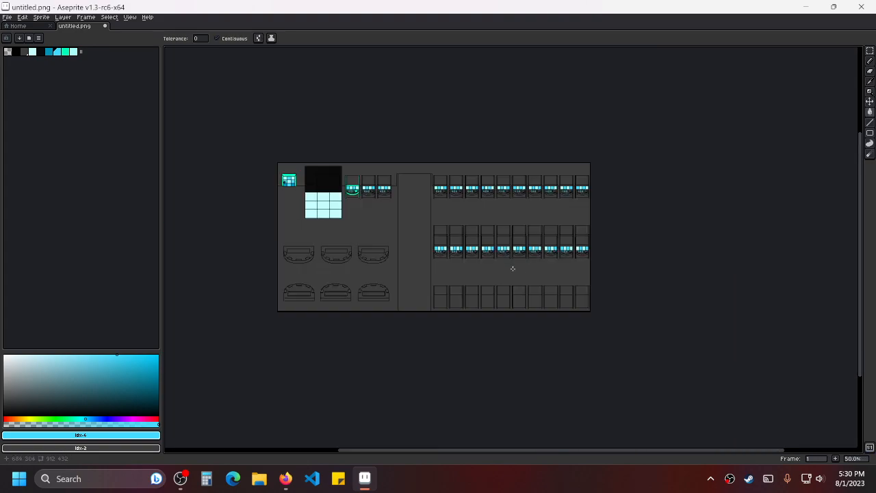
scroll(484, 263, "up", 3)
left_click_drag(366, 220, 544, 270)
scroll(404, 226, "up", 1)
left_click_drag(389, 155, 480, 250)
left_click_drag(195, 103, 438, 224)
scroll(444, 219, "up", 2)
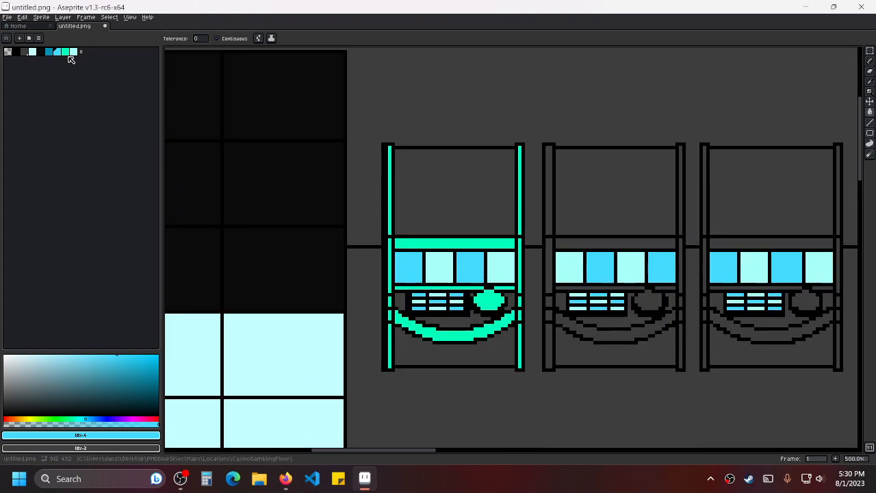
left_click(65, 52)
scroll(565, 256, "down", 3)
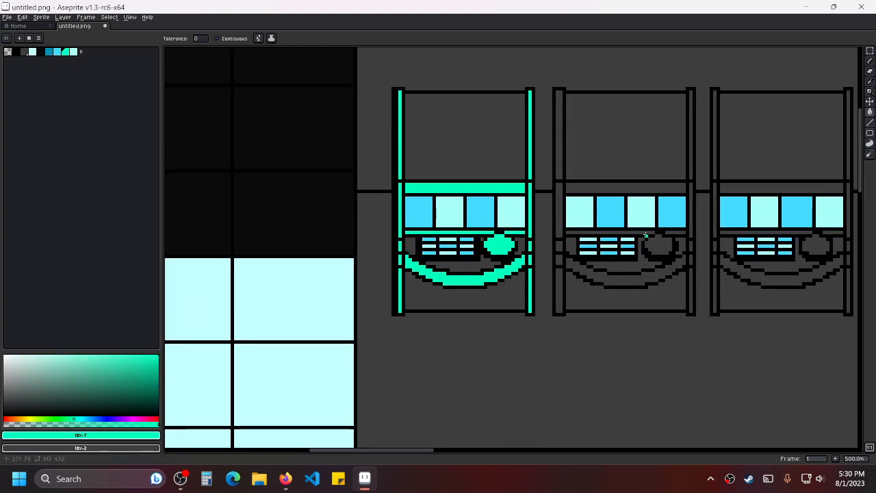
scroll(641, 253, "up", 2)
left_click(41, 52)
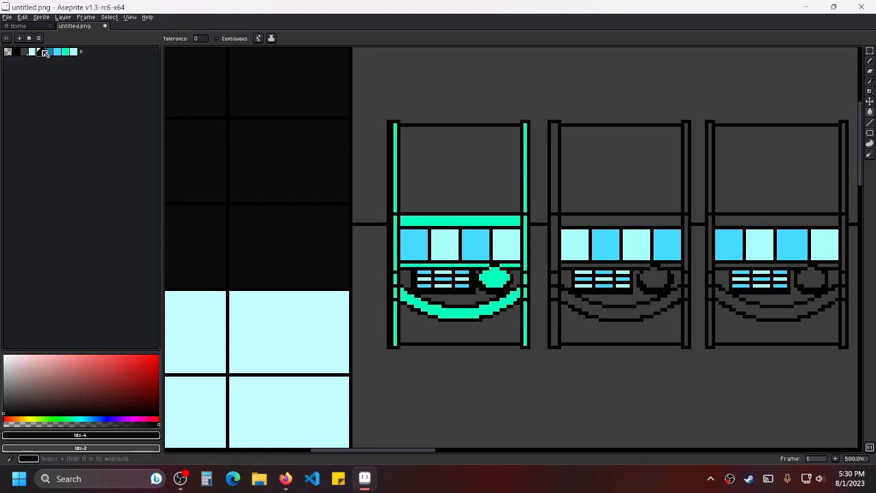
left_click(473, 177)
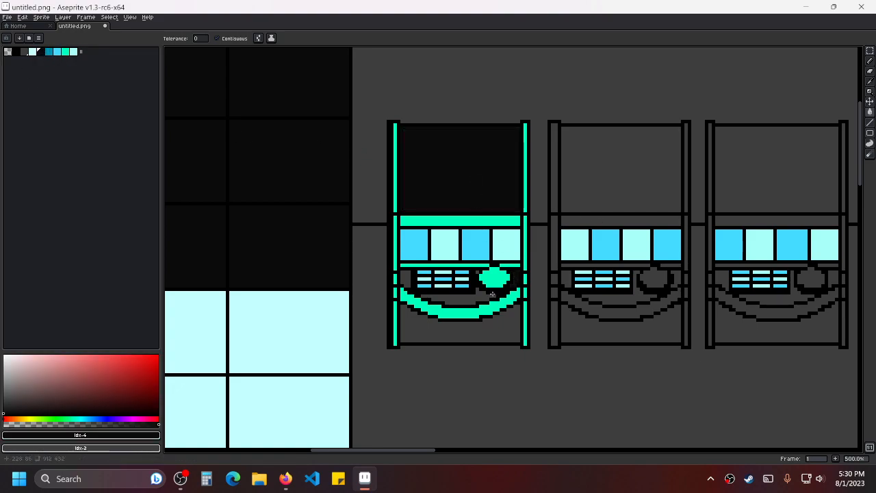
scroll(487, 287, "up", 2)
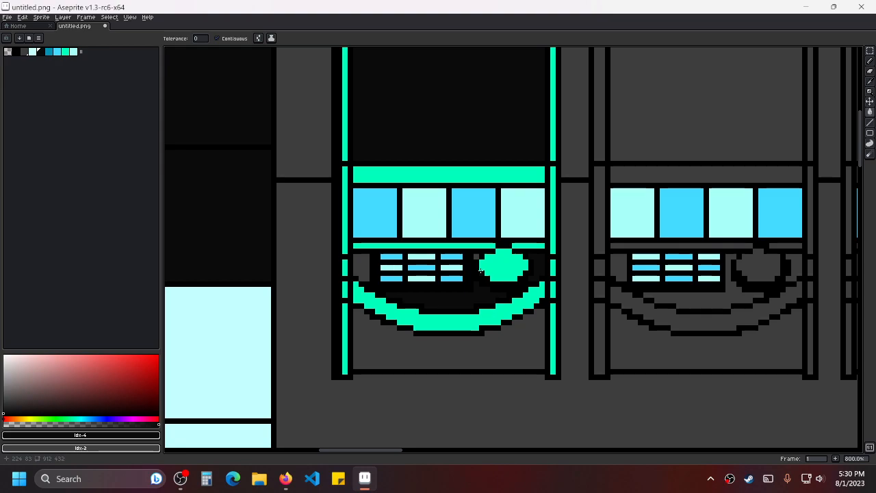
scroll(466, 345, "up", 1)
left_click(466, 344)
left_click(467, 238)
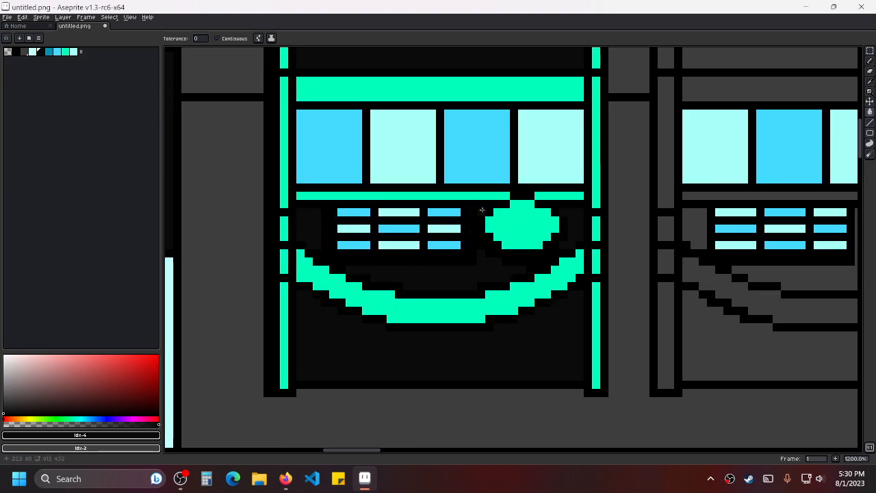
Undo the near-black fills on the green-trimmed machine.
scroll(482, 210, "down", 10)
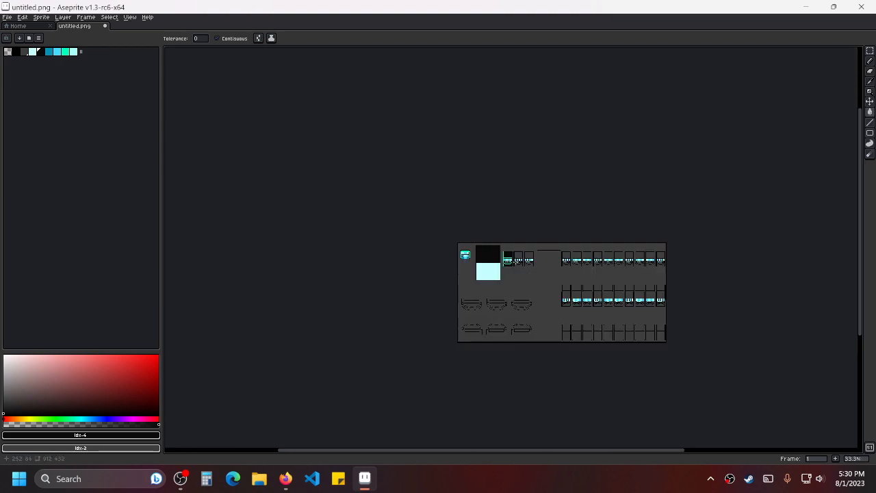
scroll(515, 262, "up", 2)
scroll(533, 276, "up", 6)
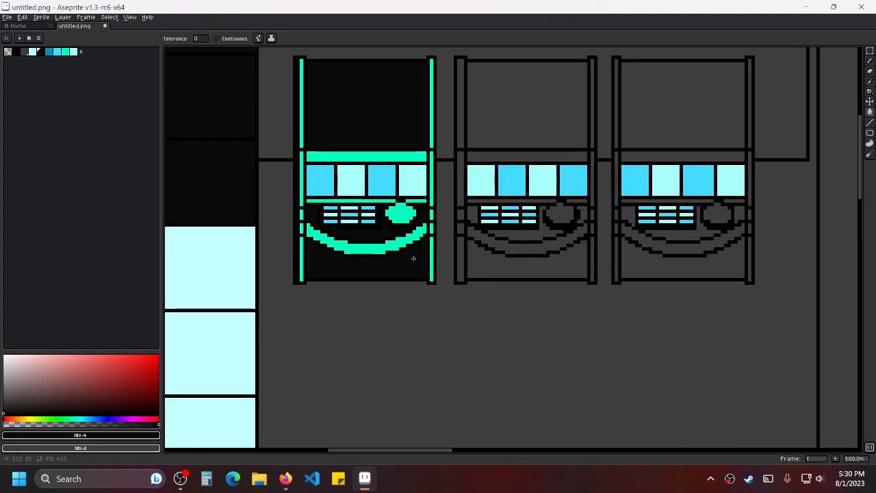
key("ctrl+z")
key("ctrl+z")
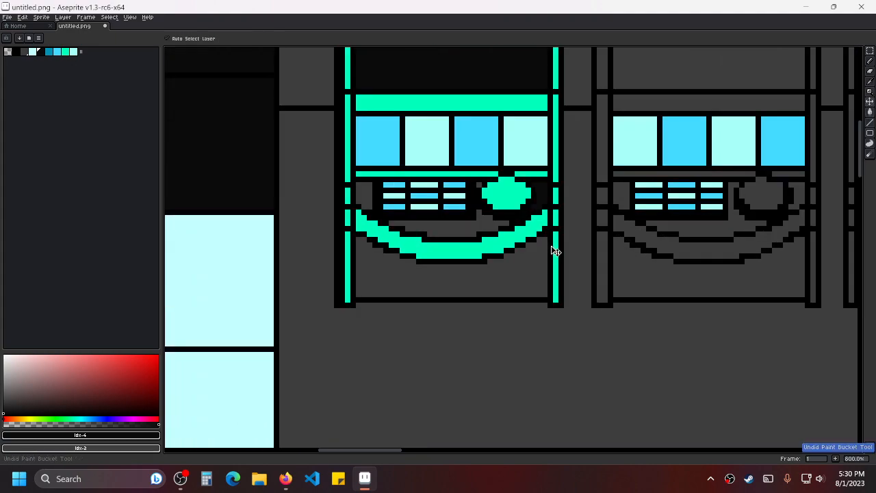
key("ctrl+z")
key("ctrl+z")
Try filling the green-trimmed machine's upper panel with dark gray #2b2b2b.
key("g")
scroll(554, 251, "down", 2)
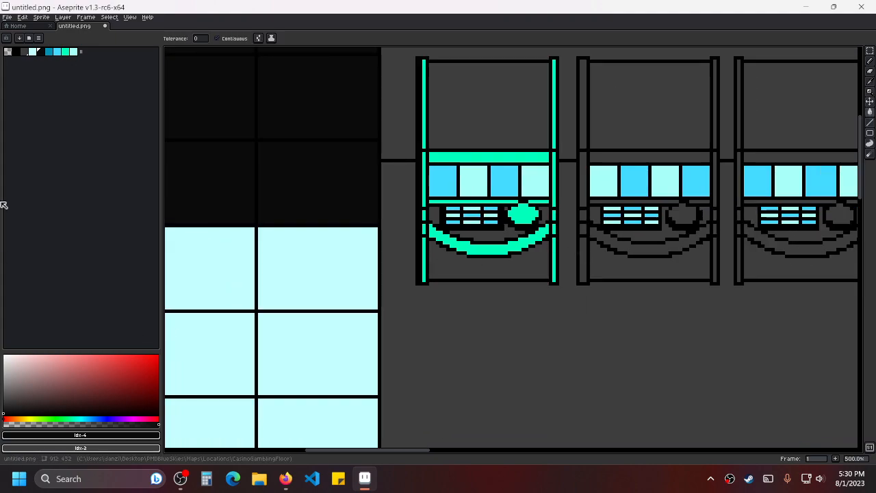
left_click(7, 406)
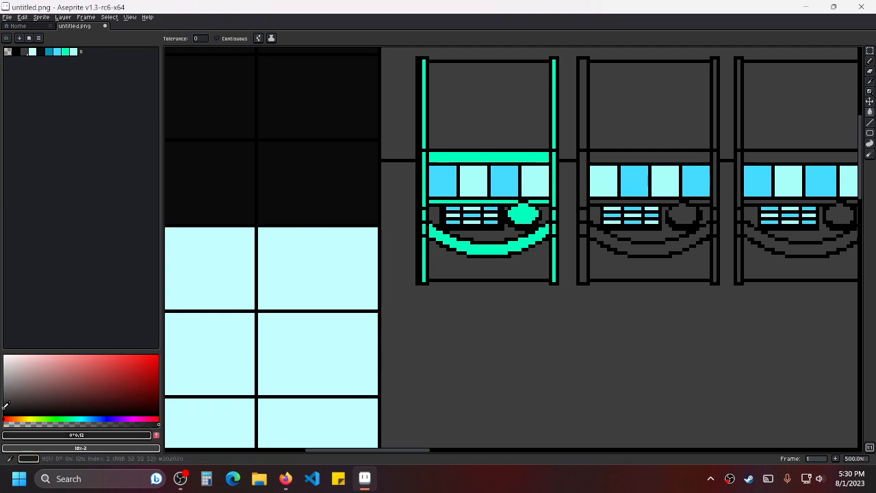
left_click(5, 404)
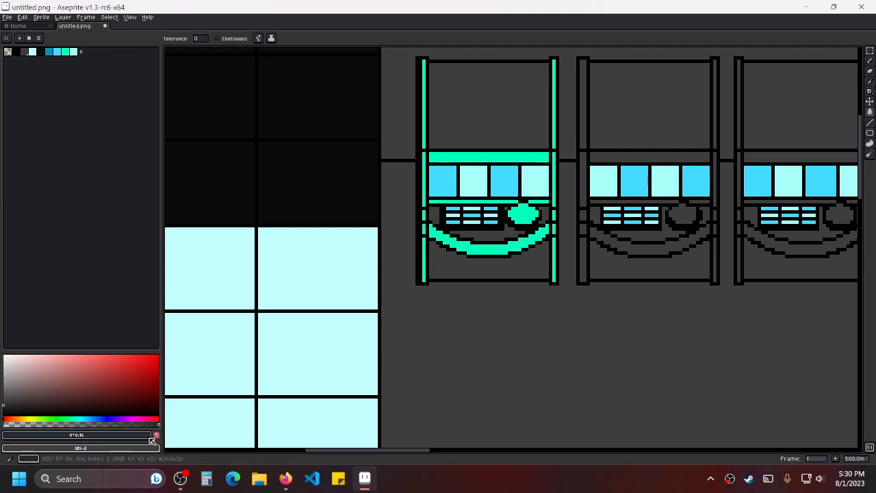
left_click(540, 115)
key("ctrl+z")
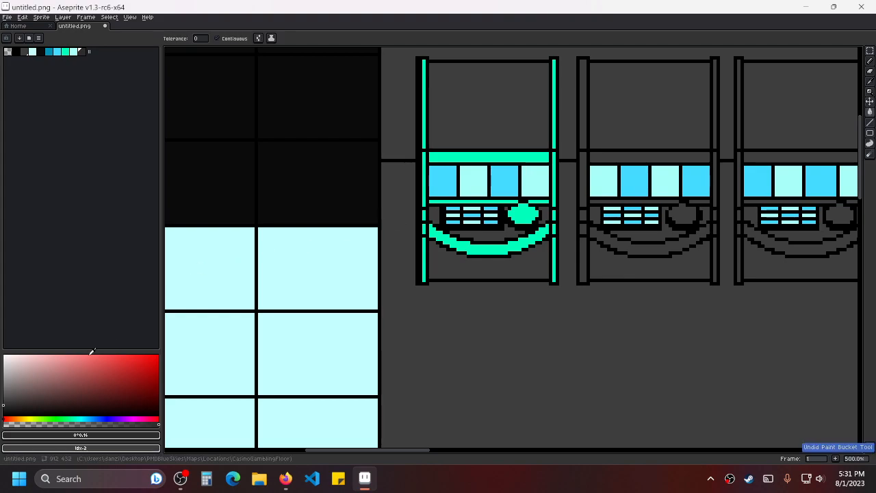
key("ctrl+z")
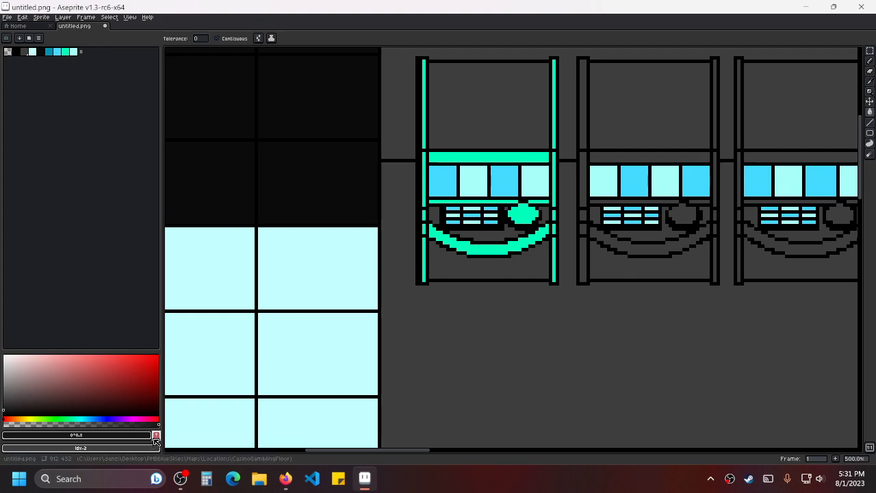
Fill the green-trimmed machine's upper panel and gray body areas with a very dark gray added to the palette.
left_click(507, 115)
key("ctrl+z")
left_click(507, 115)
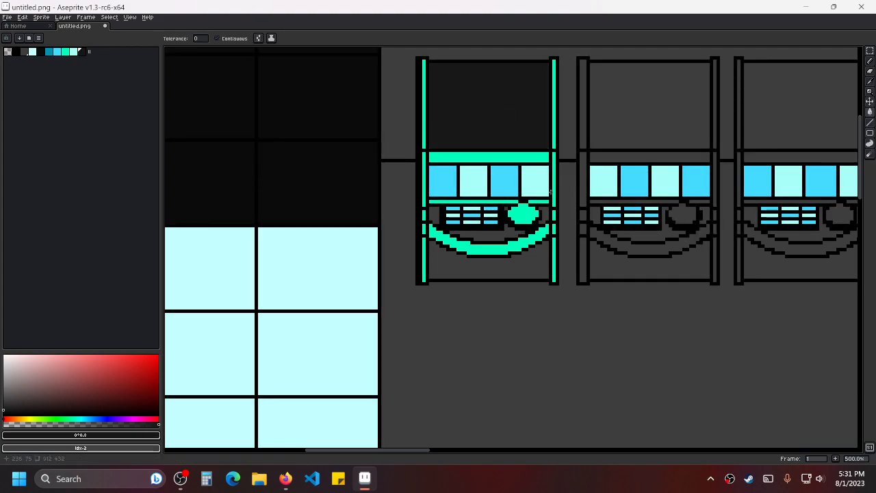
left_click(502, 233)
scroll(511, 213, "up", 4)
left_click(266, 232)
left_click(309, 366)
scroll(498, 200, "down", 3)
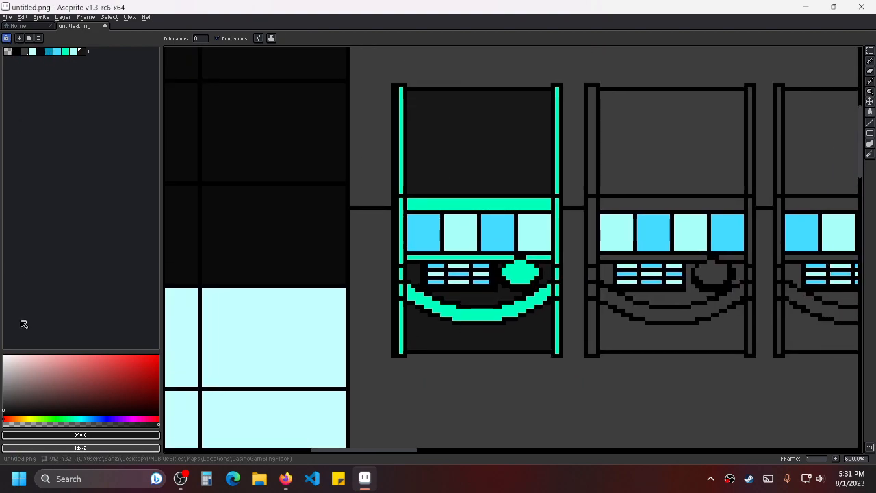
left_click(7, 407)
key("ctrl+z")
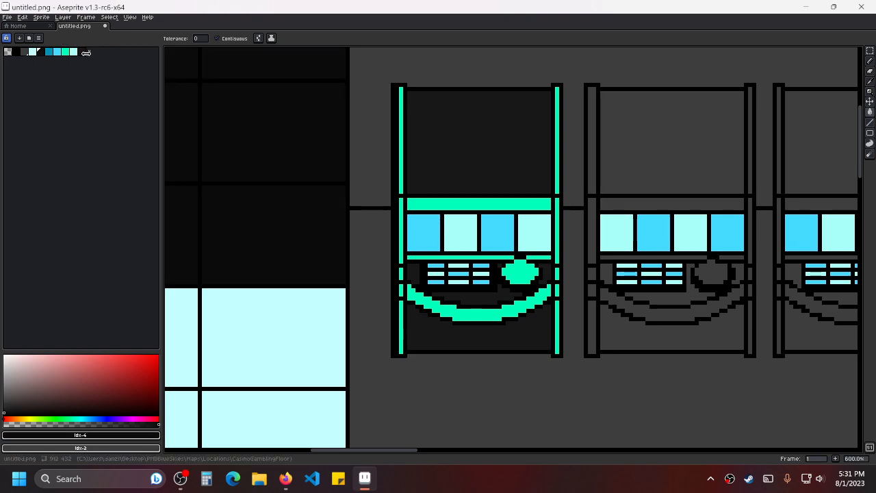
key("ctrl+y")
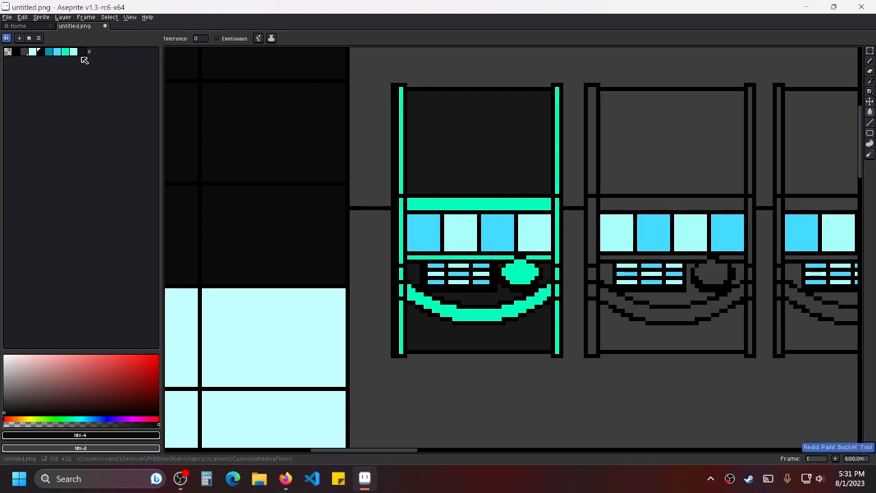
Edit the newly added dark palette color, shifting its hue to teal and its value to #0f1413.
left_click(82, 53)
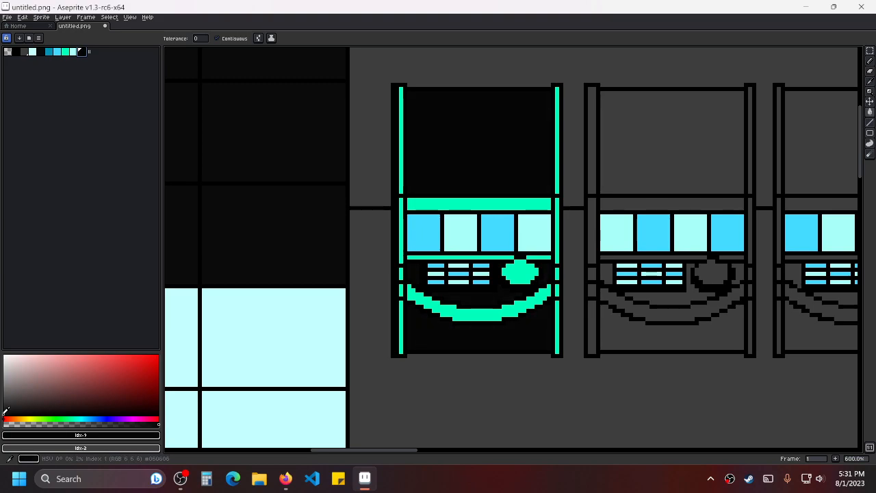
left_click(5, 408)
scroll(658, 272, "down", 5)
scroll(651, 268, "up", 5)
left_click_drag(626, 268, 580, 286)
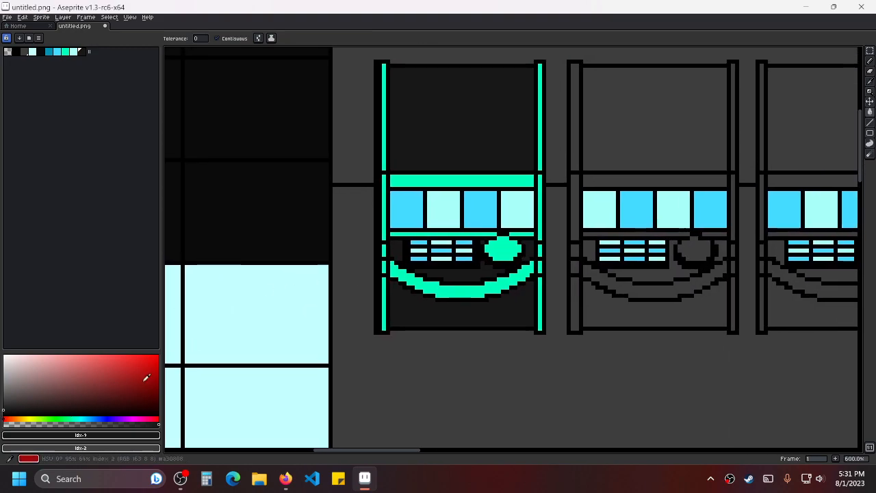
left_click(79, 417)
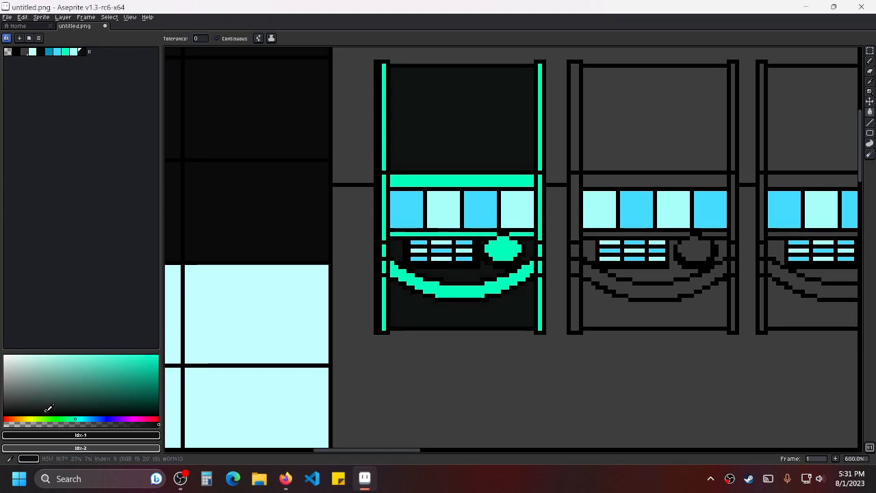
Try lighter, more saturated teal shades such as #182220 and #112e28 for the machine body's palette color.
scroll(489, 288, "down", 3)
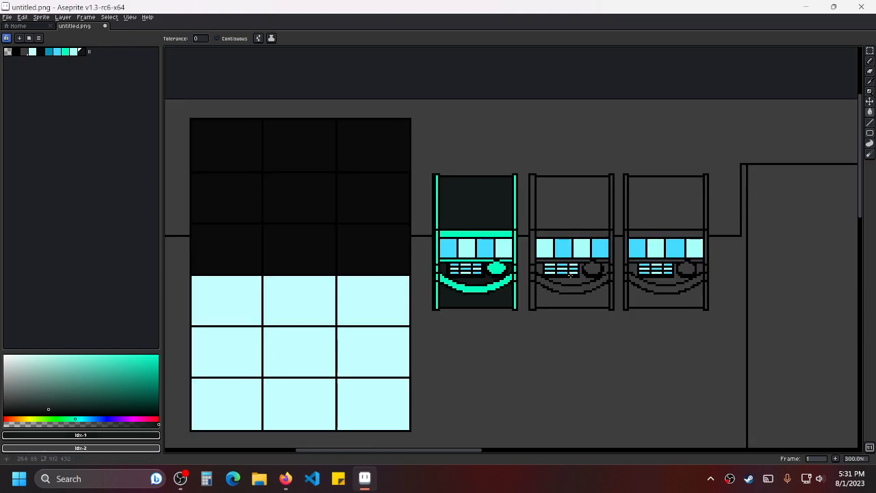
scroll(571, 274, "up", 4)
left_click_drag(441, 296, 595, 274)
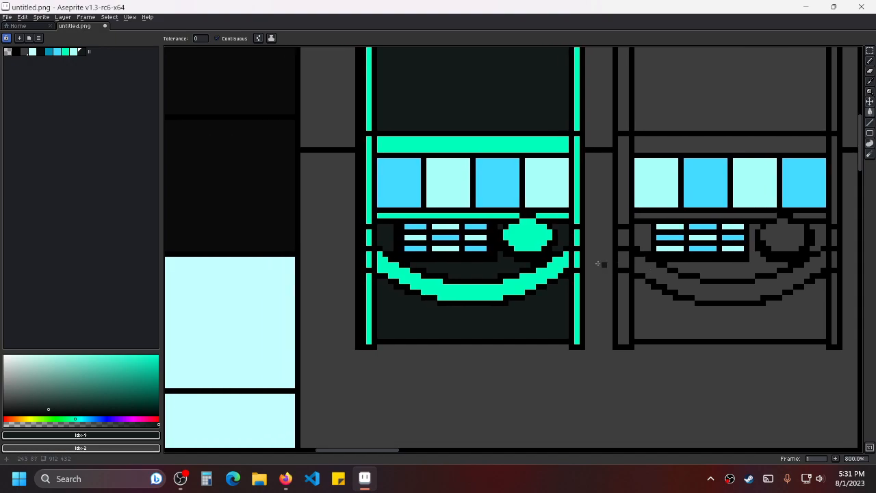
scroll(606, 263, "up", 3)
scroll(606, 263, "down", 7)
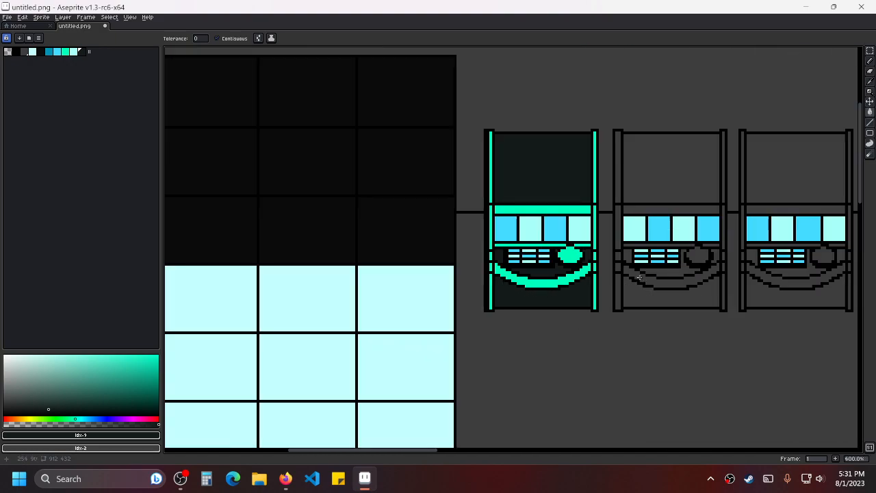
scroll(559, 291, "up", 5)
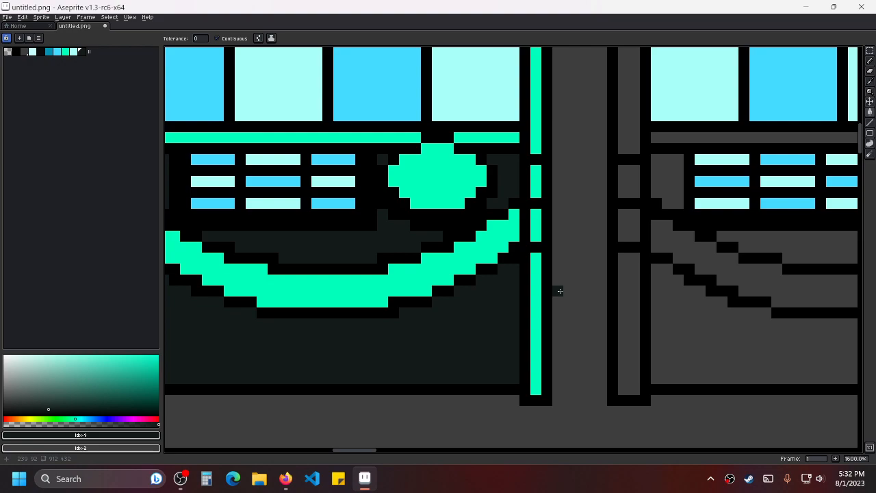
scroll(559, 290, "down", 1)
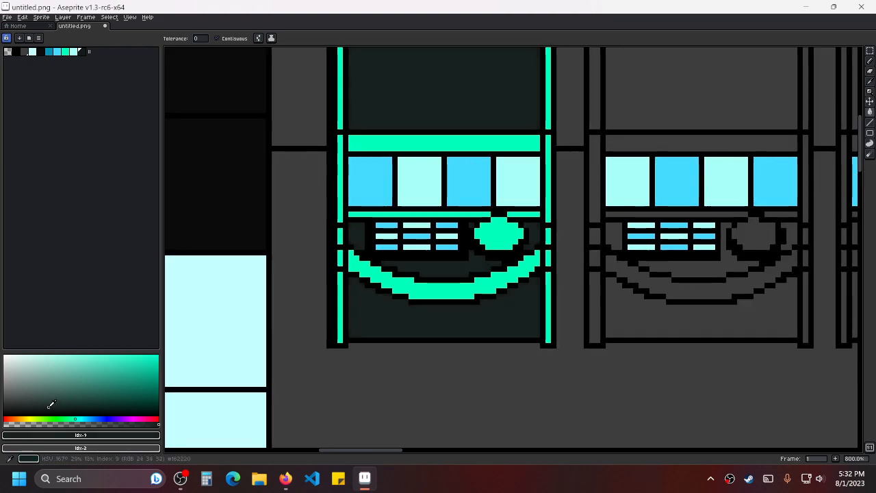
scroll(645, 271, "down", 2)
scroll(644, 271, "up", 4)
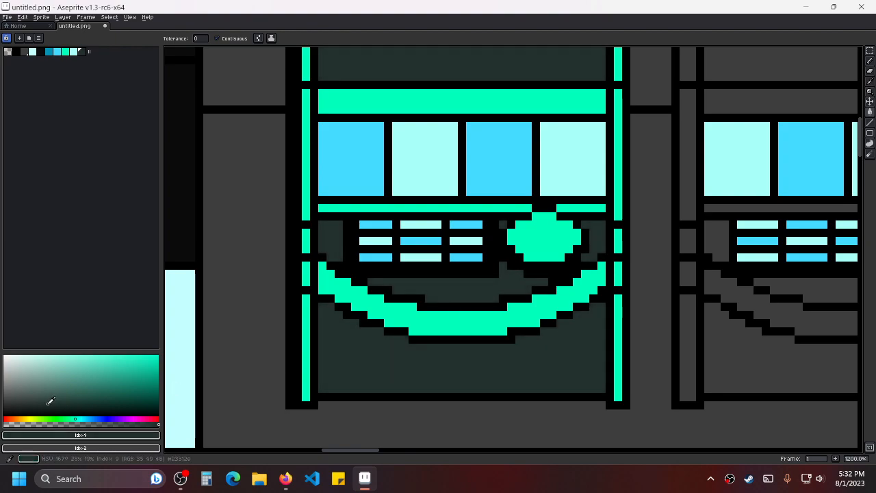
left_click(52, 397)
left_click(55, 403)
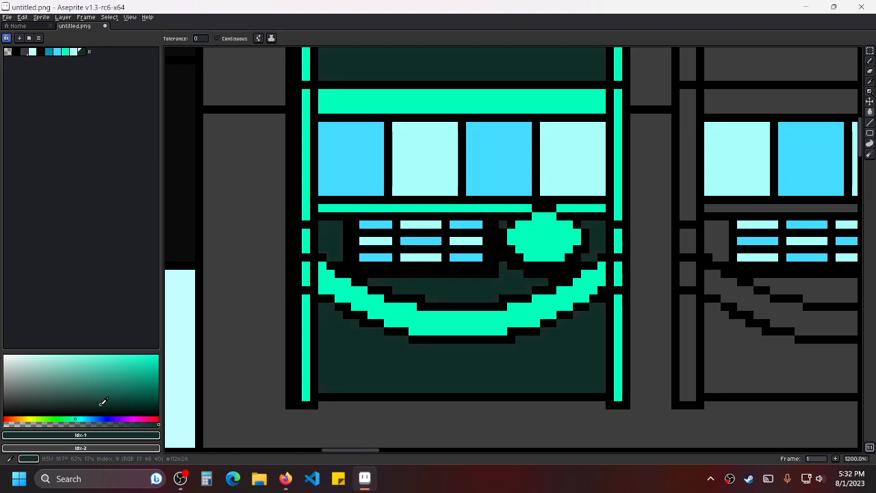
Darken the machine body's palette color to #0a1a17 and turn off palette editing.
scroll(578, 315, "down", 4)
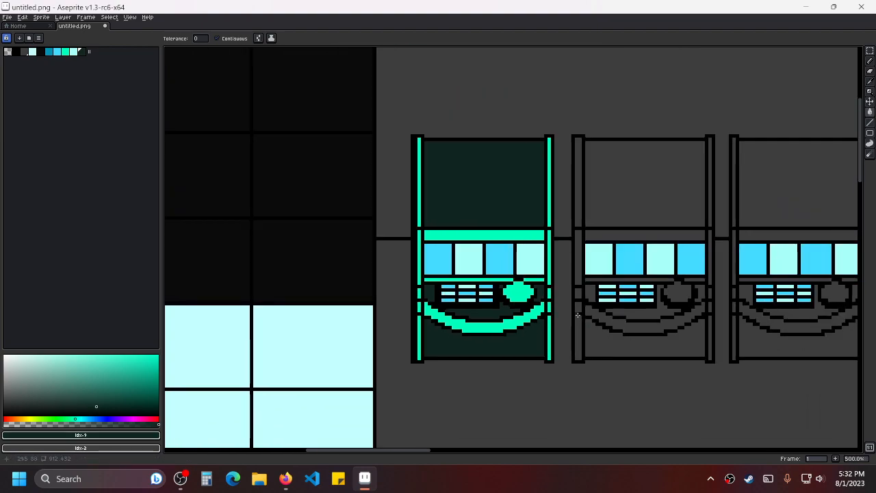
scroll(591, 321, "down", 3)
scroll(687, 336, "down", 2)
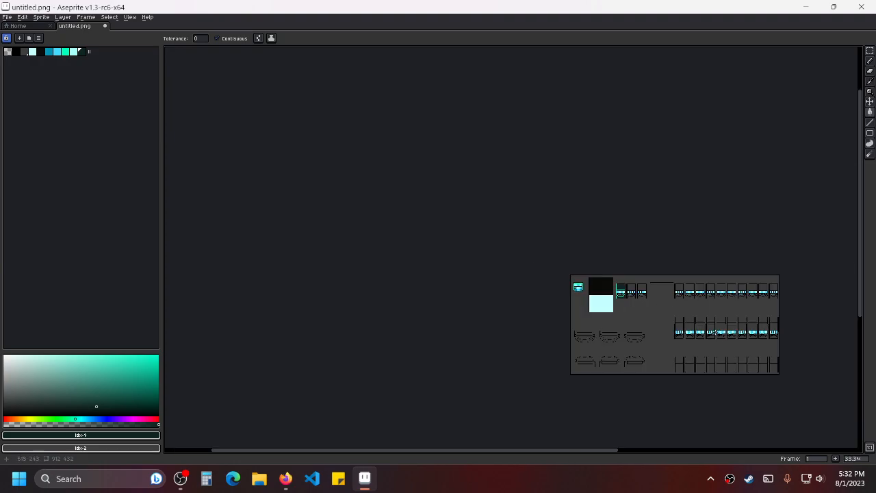
scroll(635, 295, "up", 7)
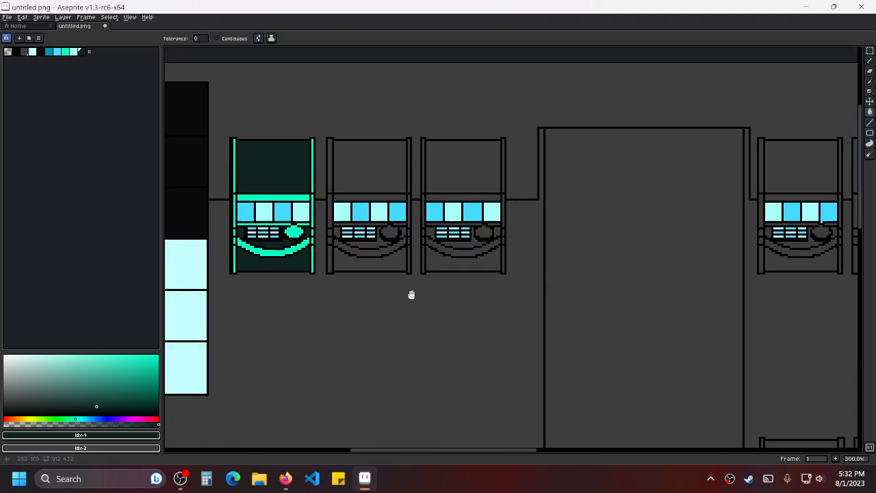
left_click_drag(335, 233, 434, 292)
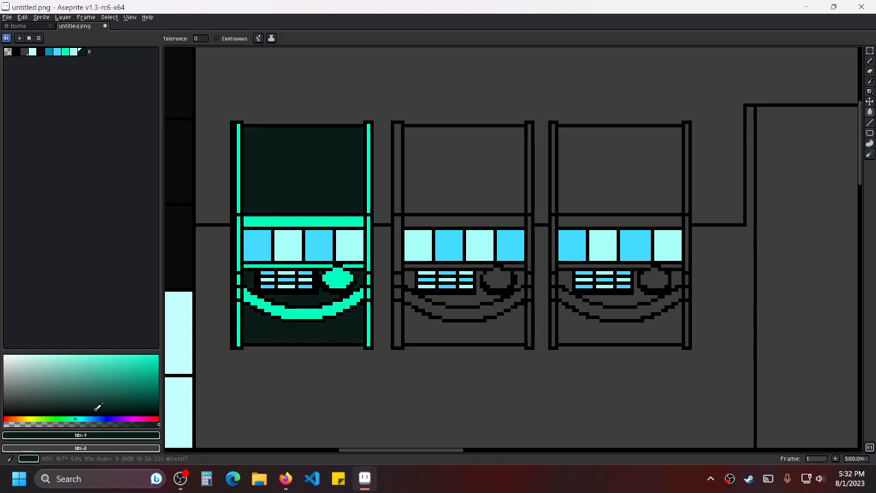
scroll(352, 207, "down", 2)
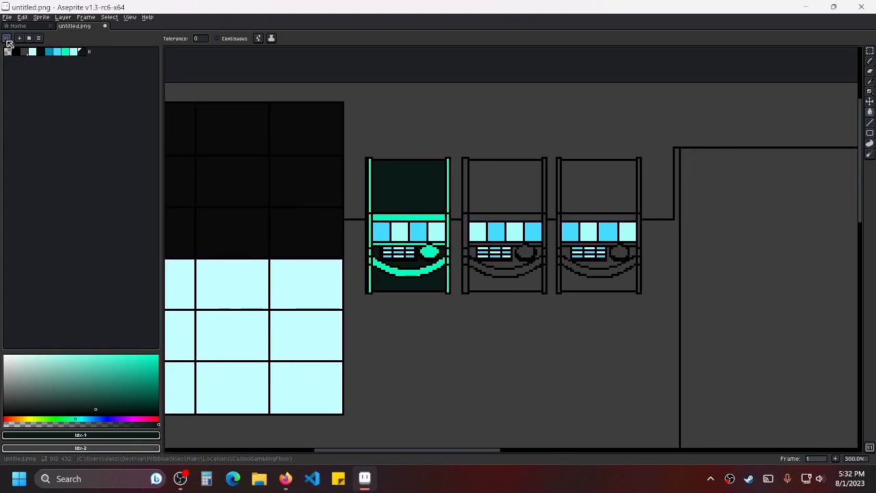
scroll(386, 239, "up", 2)
scroll(422, 235, "down", 5)
scroll(422, 236, "up", 4)
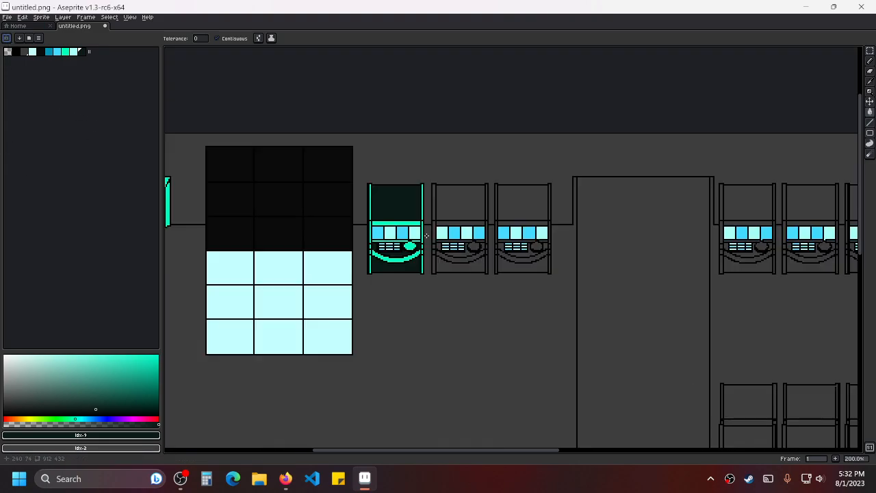
scroll(415, 220, "up", 3)
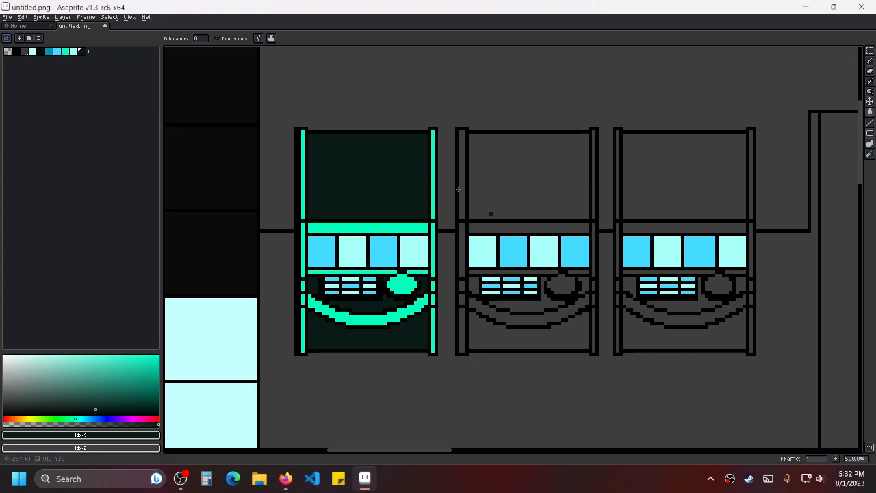
left_click(7, 38)
Try filling the second machine's upper panel with the dark teal body color.
left_click(513, 186)
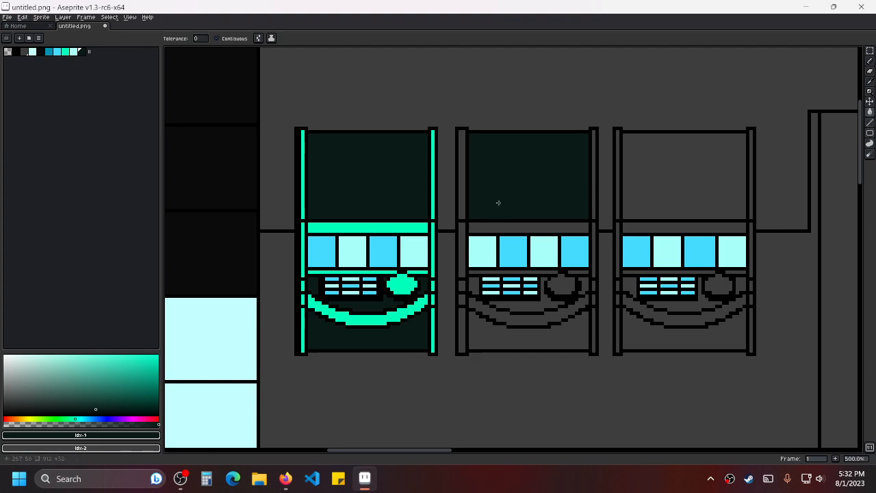
scroll(499, 203, "up", 1)
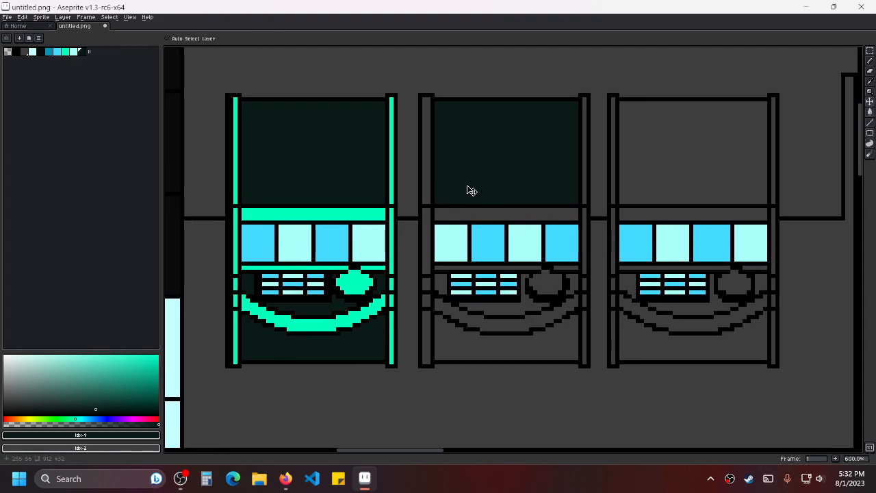
key("ctrl+z")
Fill all segments of the second machine's left side rail with the bright green palette color.
left_click(66, 52)
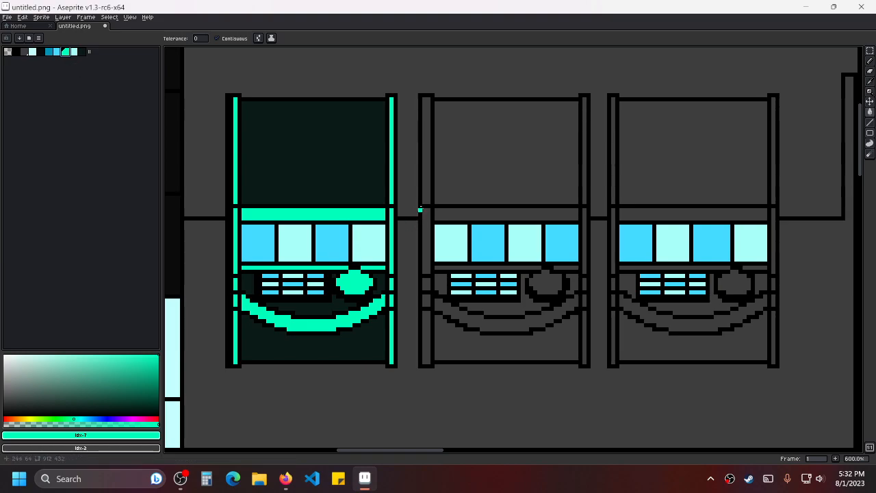
left_click_drag(428, 190, 430, 317)
left_click_drag(587, 239, 571, 228)
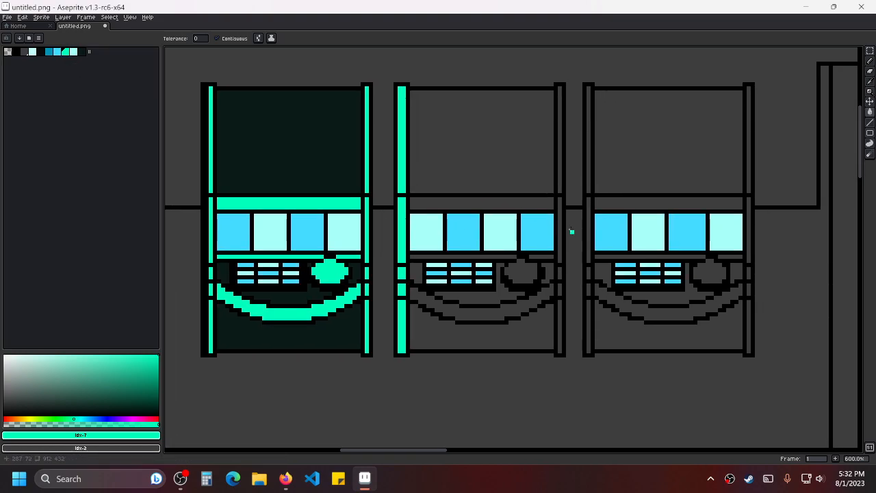
Fill the second machine's header bar, thin strip under the reels, round button and curved band with bright green.
left_click(494, 213)
left_click(497, 265)
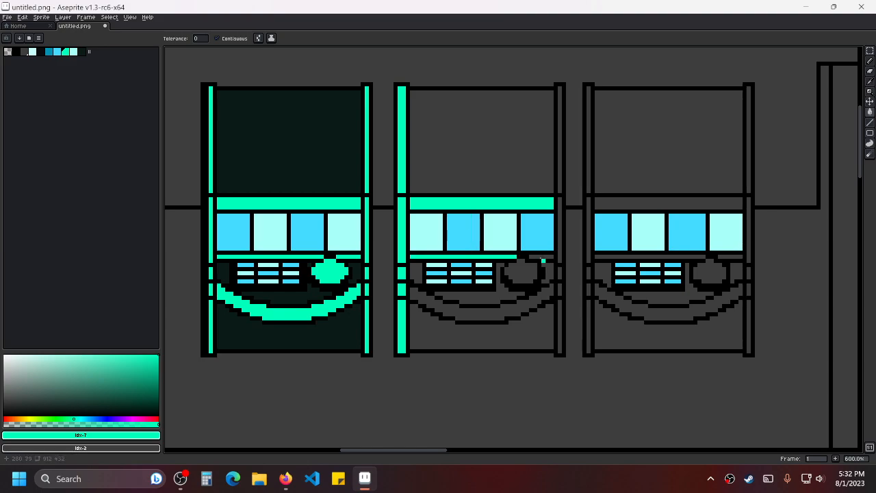
left_click(521, 272)
scroll(490, 290, "down", 1)
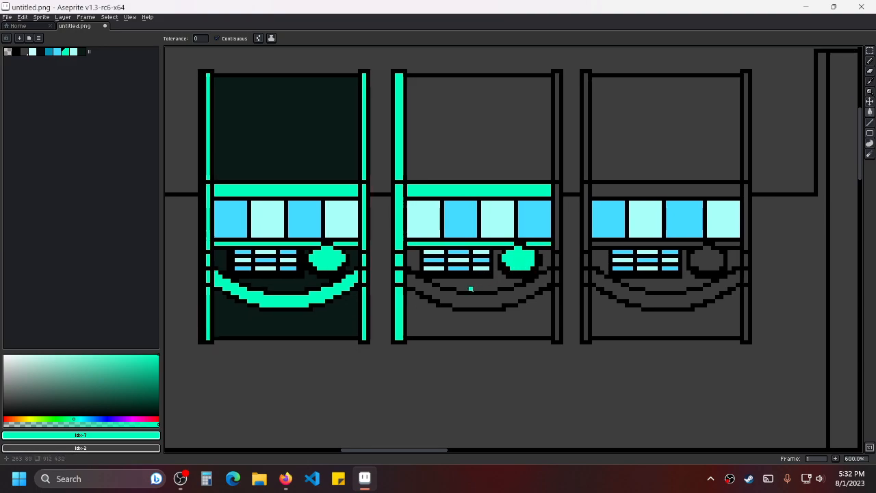
left_click(492, 289)
Fill all segments of the second machine's right side rail with bright green.
left_click_drag(557, 137, 548, 257)
left_click(553, 301)
key("ctrl+z")
left_click(558, 299)
Fill the third machine's upper panel and all segments of its left side rail with bright green.
left_click_drag(647, 230, 605, 227)
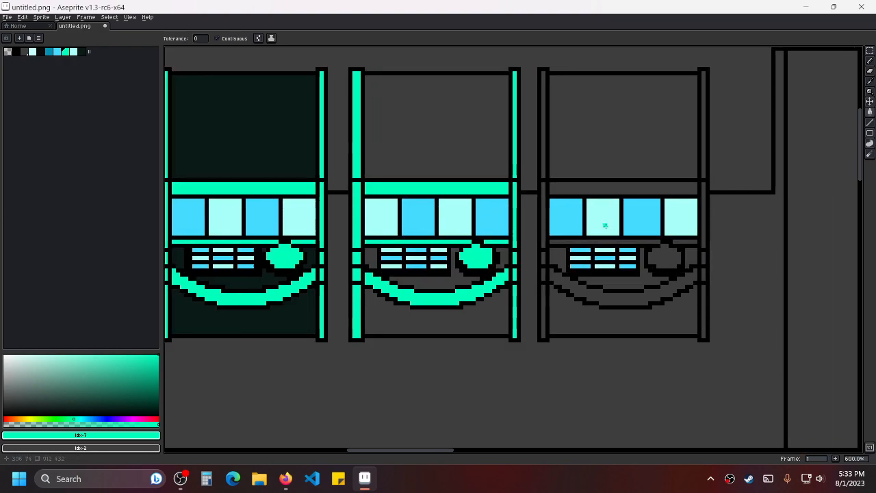
scroll(526, 180, "up", 1)
left_click(526, 180)
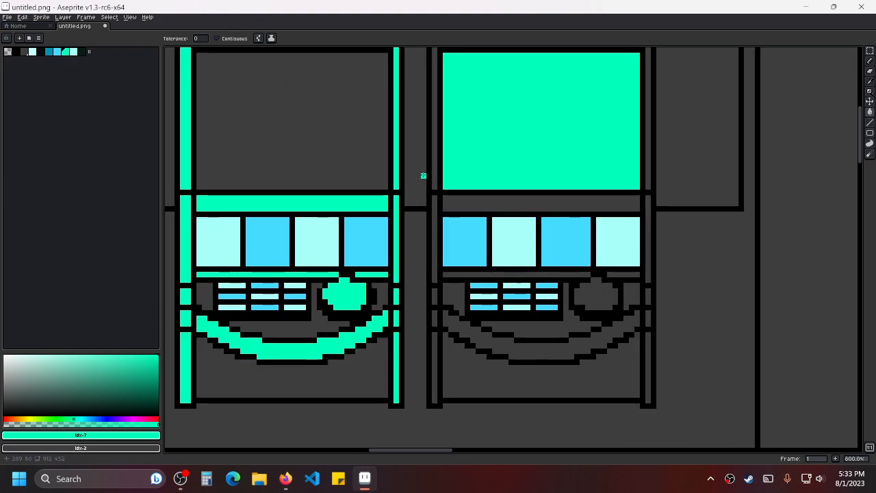
left_click_drag(433, 164, 439, 307)
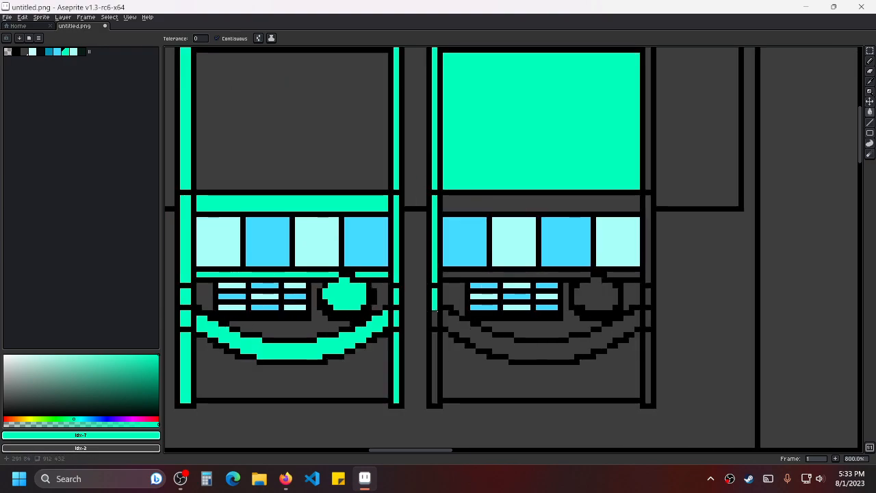
left_click(433, 347)
Fill all segments of the third machine's right side rail with bright green, undoing any misplaced fill.
left_click_drag(647, 176, 643, 259)
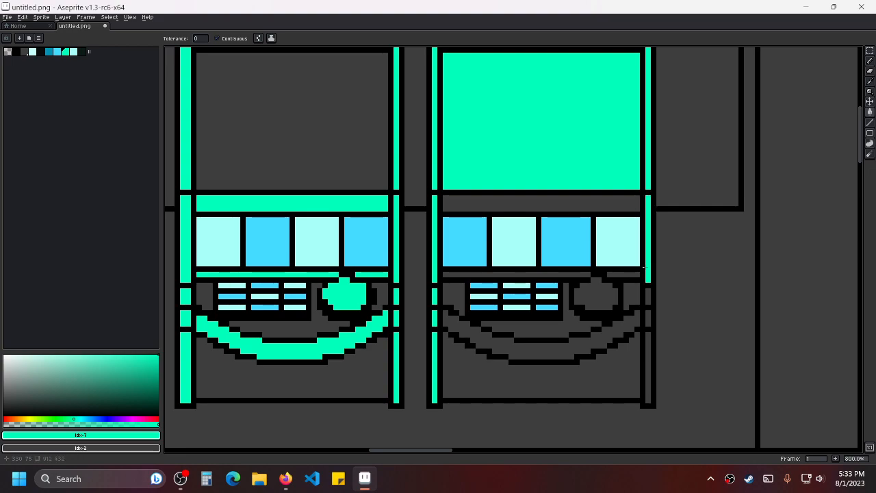
left_click(647, 329)
key("ctrl+z")
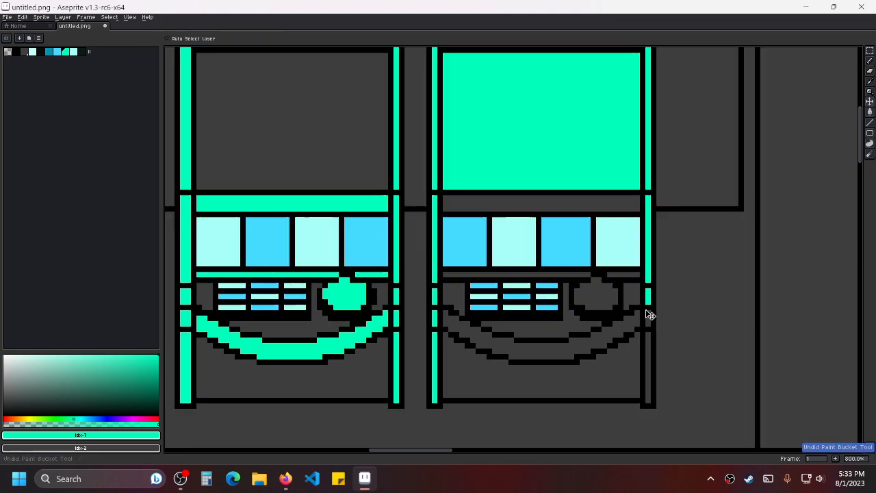
left_click(649, 338)
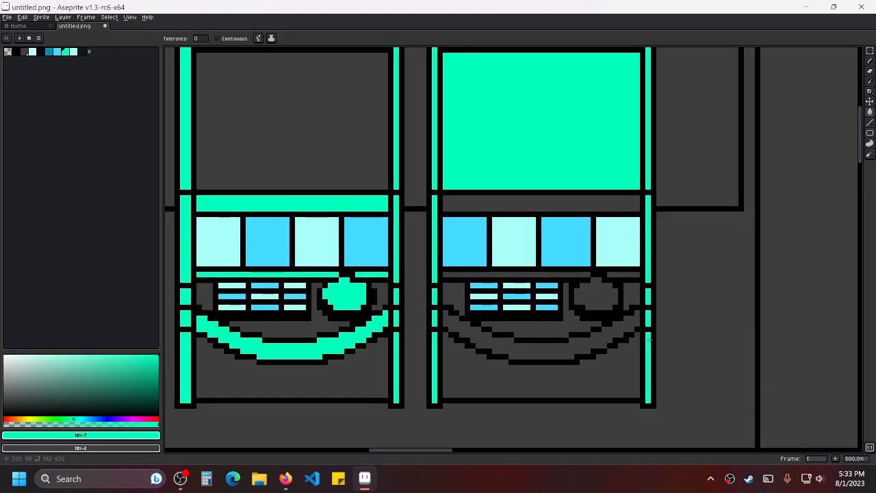
Fill the third machine's header bar, thin strip under the reels, curved band and round button with bright green.
left_click(484, 205)
left_click(479, 274)
left_click(535, 354)
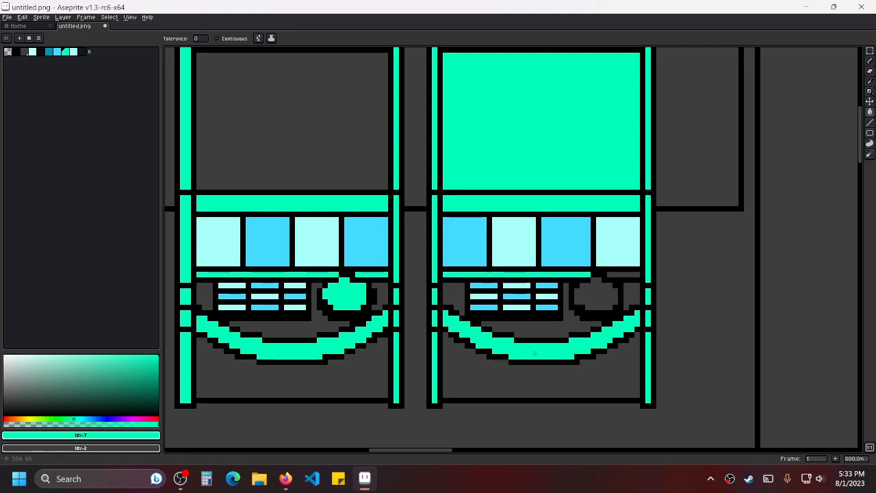
left_click(591, 289)
left_click(606, 275)
Refill the third machine's upper panel with the gray background color and resample the bright green.
scroll(669, 241, "down", 3)
left_click_drag(722, 269, 496, 258)
left_click_drag(403, 223, 526, 224)
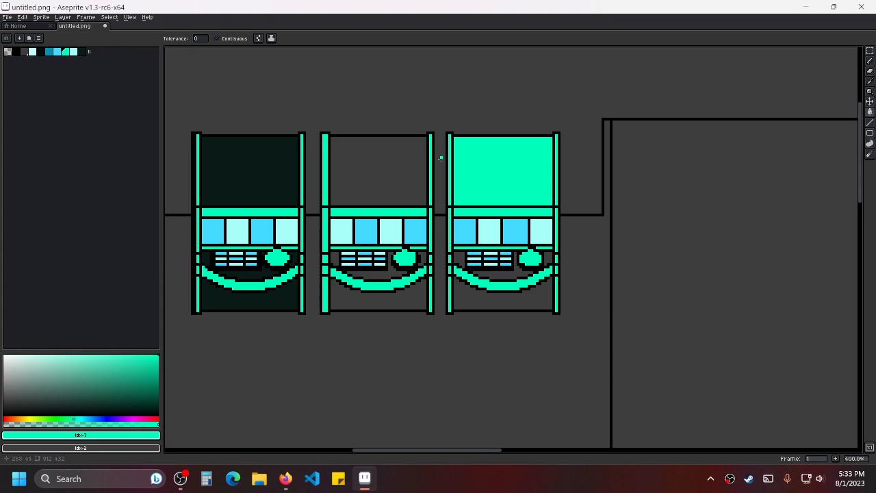
left_click(418, 171, "alt")
left_click(491, 174)
left_click(478, 209, "alt")
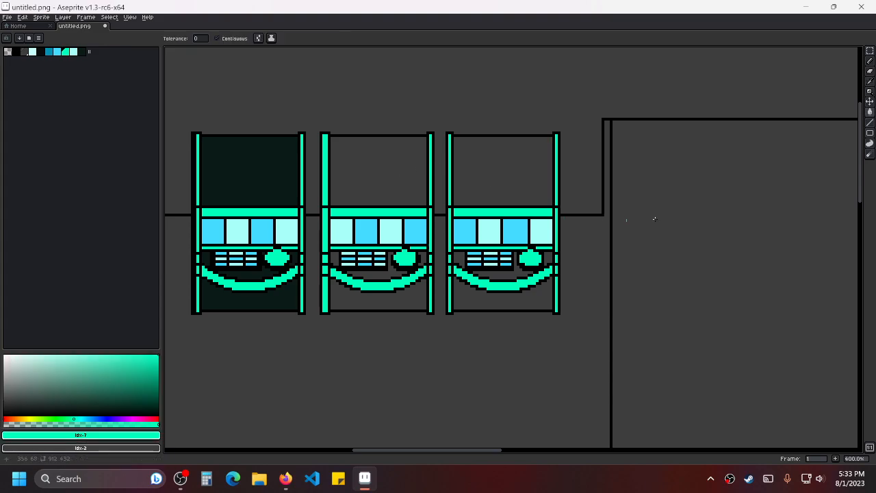
Sample the first machine's dark teal and fill the second machine's upper panel, button area and lower panel with it.
left_click_drag(724, 212, 649, 206)
scroll(676, 201, "left", 4)
scroll(534, 219, "up", 1)
left_click(390, 196, "alt")
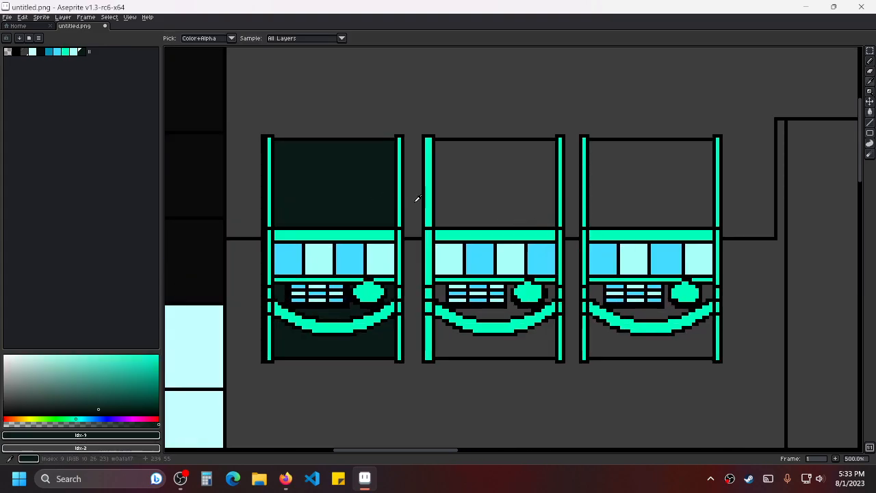
left_click(452, 205)
left_click(507, 312)
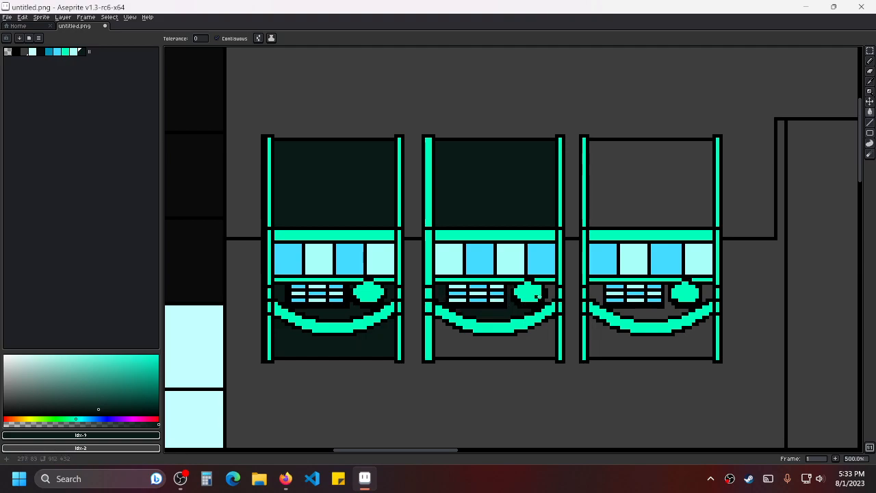
left_click(542, 334)
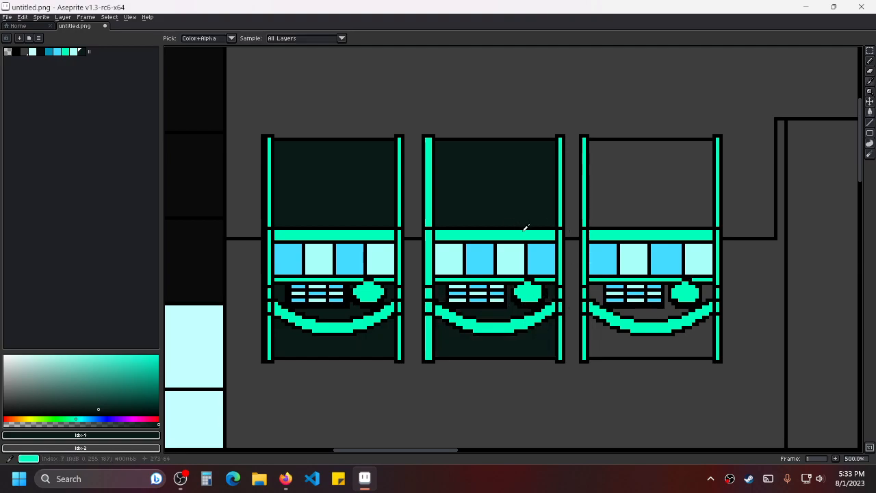
left_click(561, 230, "alt")
left_click(622, 223)
key("ctrl+z")
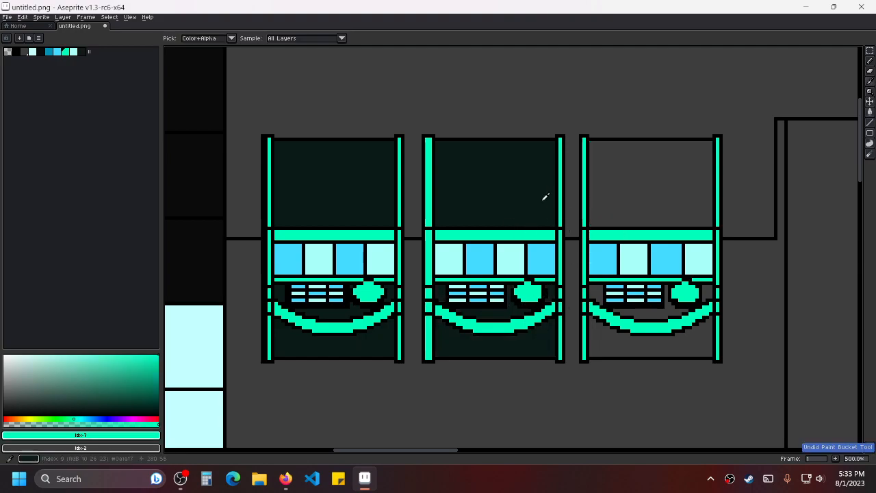
Sample the second machine's dark teal and fill the third machine's upper panel, button area and lower panel with it.
left_click(548, 196, "alt")
left_click(634, 226)
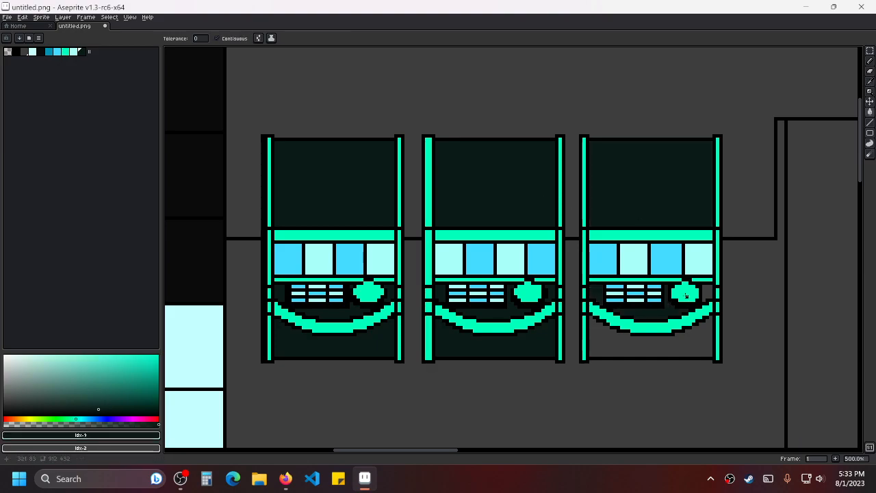
left_click(707, 317)
On the first machine right of the central doorway, fill the left rail's top segment bright green and the upper panel dark teal.
scroll(629, 246, "right", 10)
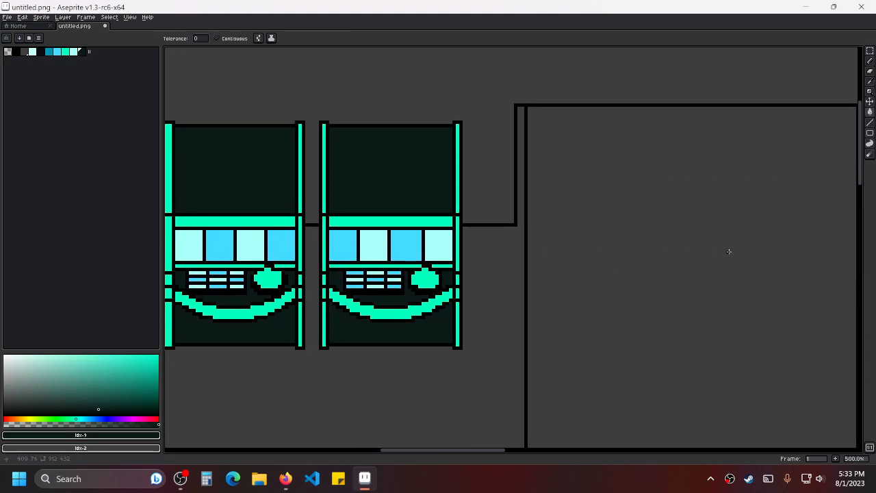
left_click_drag(629, 238, 737, 218)
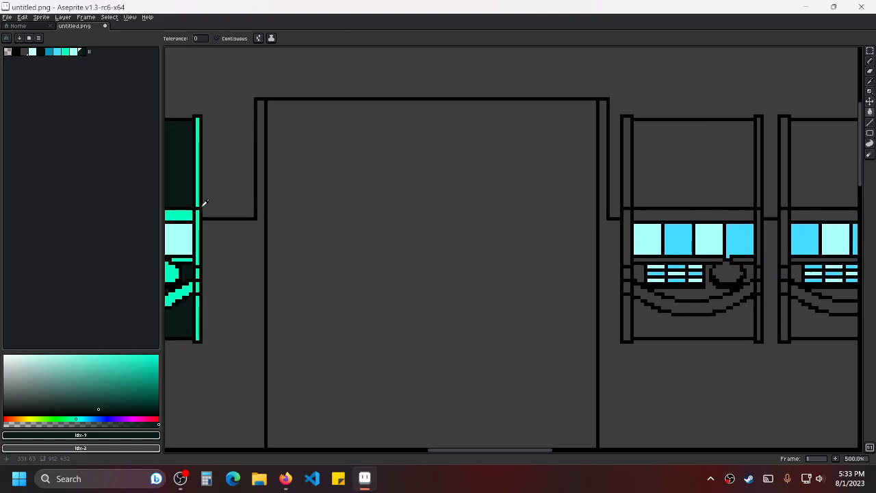
left_click(198, 205, "alt")
left_click(626, 199)
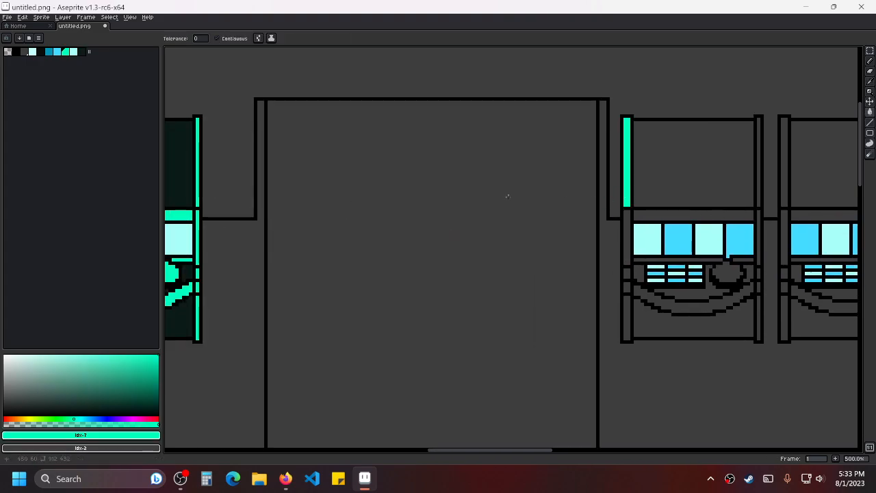
left_click(192, 171, "alt")
left_click(708, 172)
Fill the remaining left side rail segments of the first machine right of the doorway with bright green.
scroll(744, 210, "up", 1)
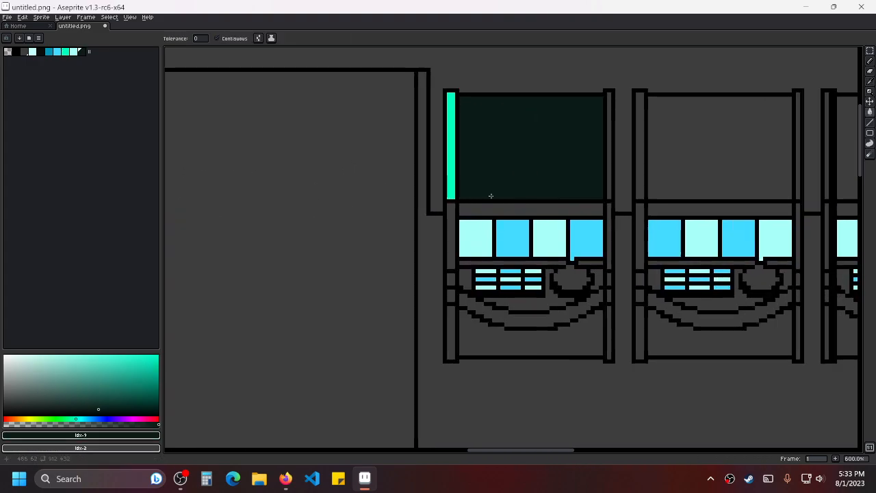
left_click(450, 192, "alt")
left_click(449, 236)
key("ctrl+z")
left_click(449, 236)
left_click(451, 318)
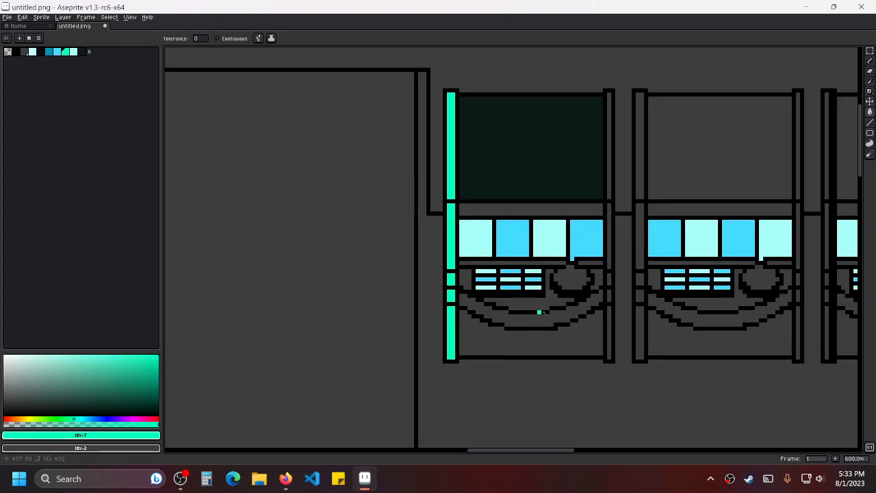
Fill that machine's curved band and both parts of the thin strip under its reels with bright green.
left_click(559, 317)
left_click(551, 263)
left_click(584, 263)
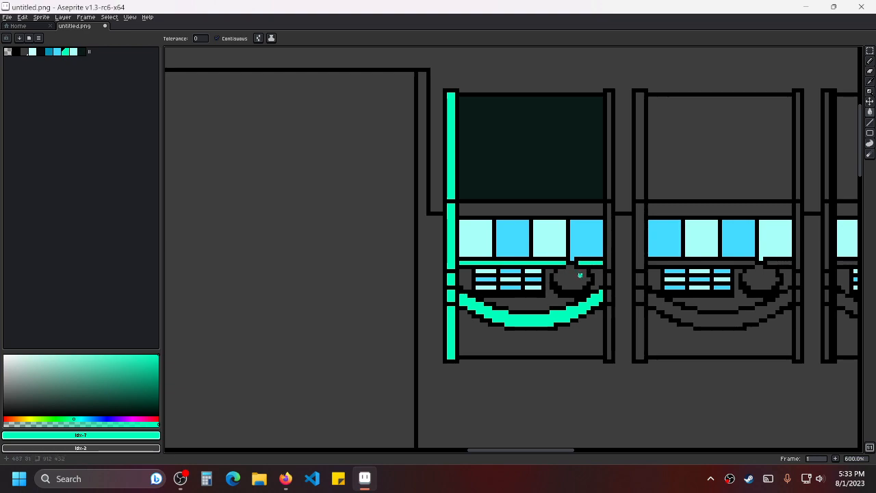
Fill the first slot machine's round knob and all segments of its right side strip with bright turquoise (Idx-7).
left_click(580, 275)
left_click(612, 218)
left_click(609, 179)
left_click(609, 278)
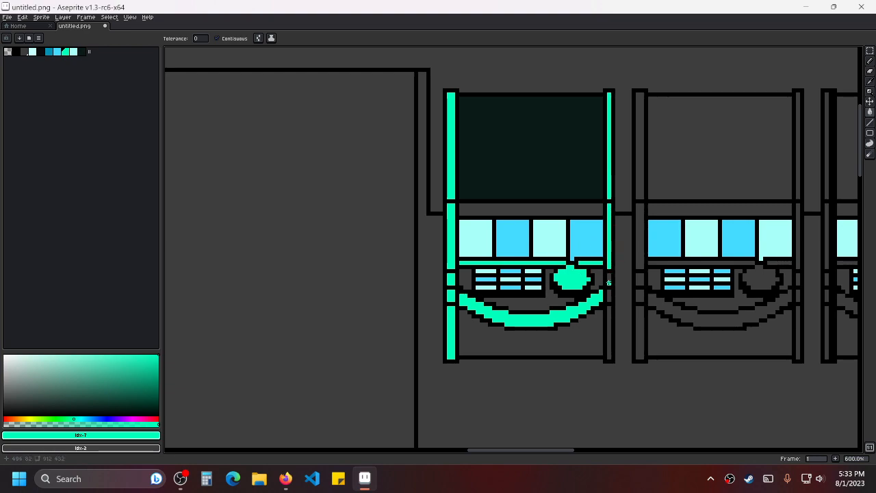
left_click(609, 316)
Sample the screen's dark teal (Idx-9) and fill the first machine's band above the tiles and its remaining grey lower panels with it.
left_click_drag(645, 279, 569, 278)
left_click(481, 174, "alt")
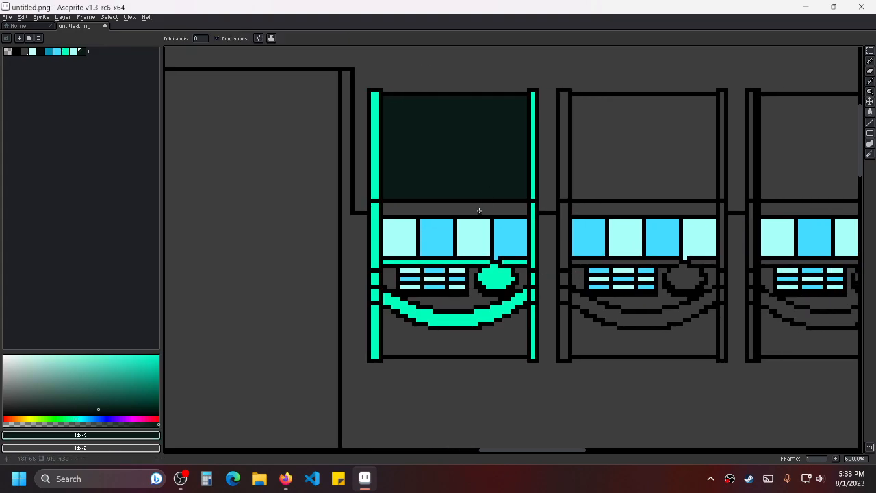
left_click(479, 211)
left_click(469, 302)
key("ctrl+z")
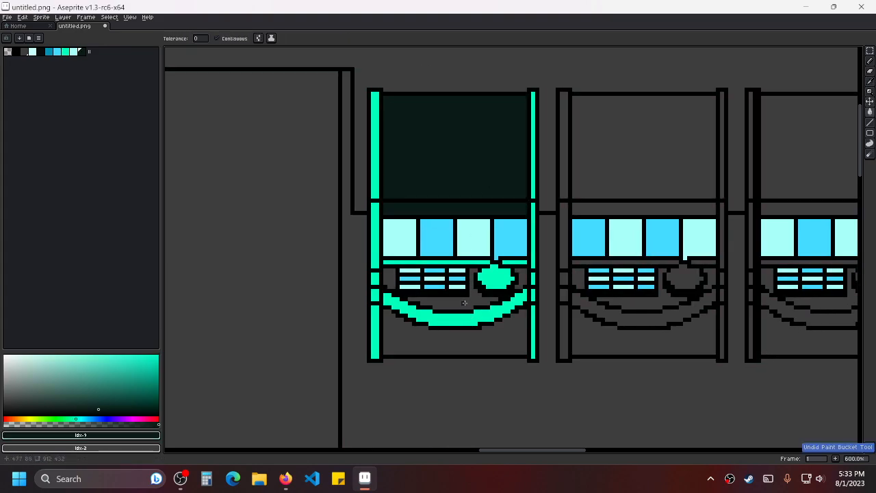
left_click(465, 305)
left_click(462, 336)
left_click(390, 279)
left_click(519, 277)
Fill the second machine's large screen with dark teal and undo the extra fill on the band below it.
key("i")
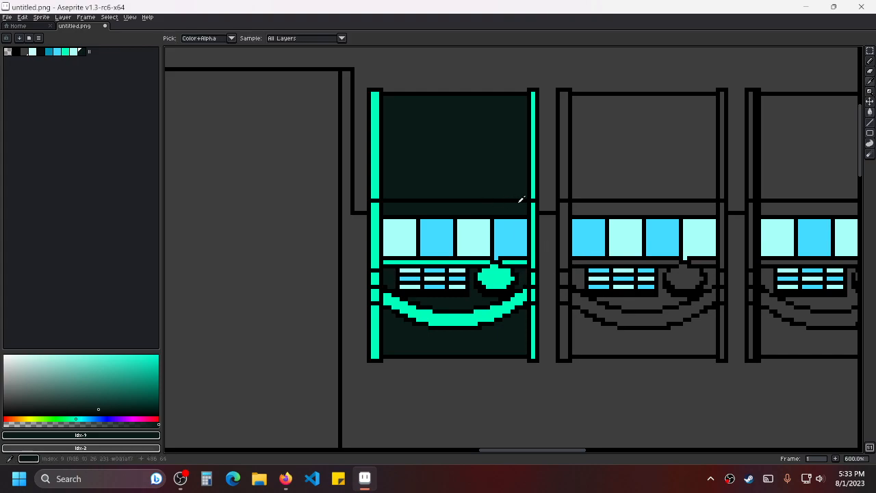
key("g")
scroll(657, 212, "right", 3)
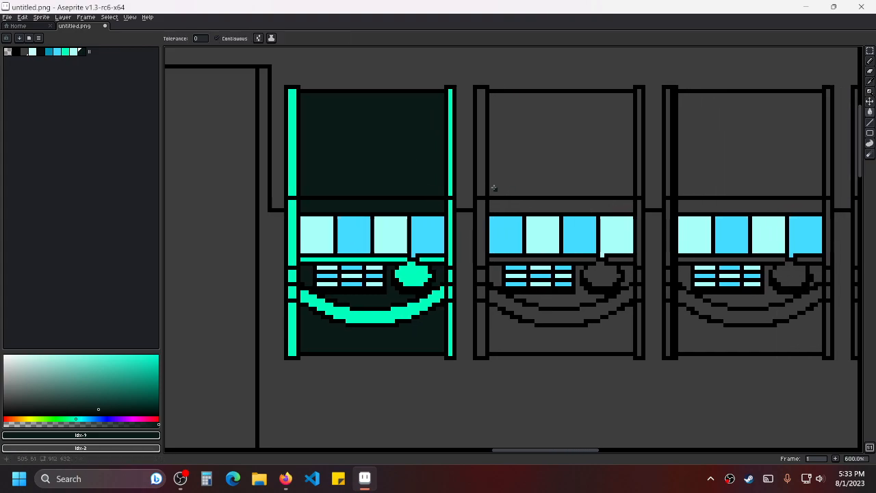
left_click(541, 171)
left_click(534, 207)
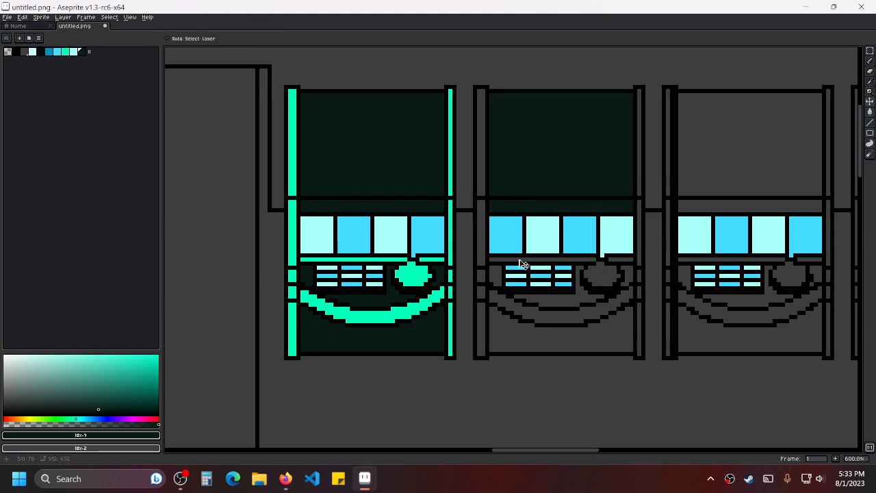
key("ctrl+z")
Sample the bright turquoise and recolour the first machine's band above the tiles with it.
left_click(293, 204, "alt")
left_click(319, 205)
left_click_drag(319, 222, 475, 235)
Fill every segment of the second machine's left side strip with bright turquoise.
scroll(475, 236, "down", 3)
scroll(475, 236, "down", 1)
scroll(534, 239, "up", 3)
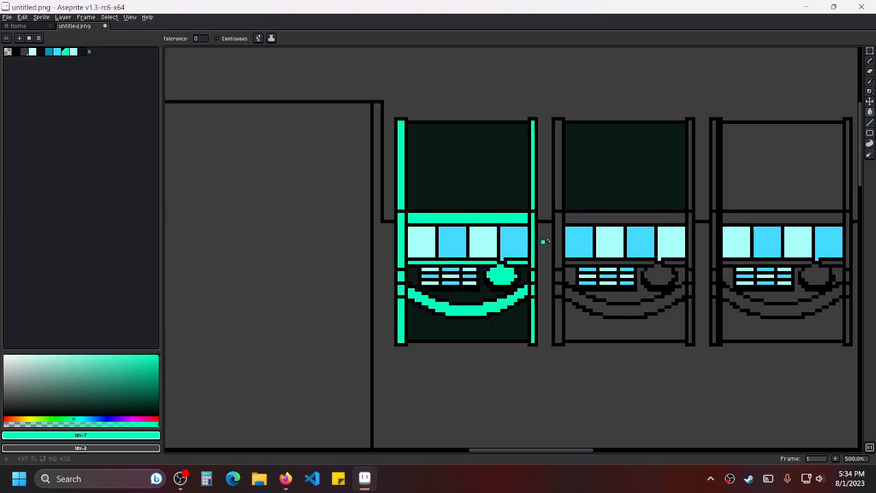
scroll(601, 237, "up", 2)
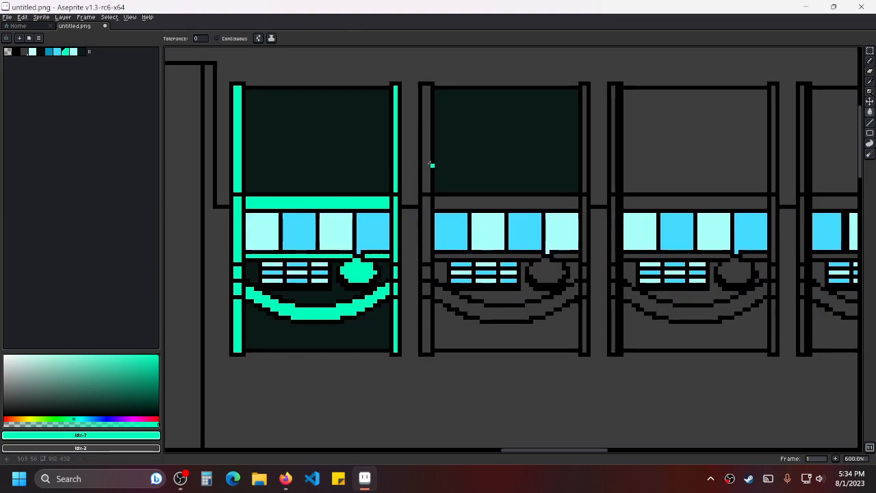
left_click(427, 164)
left_click(424, 234)
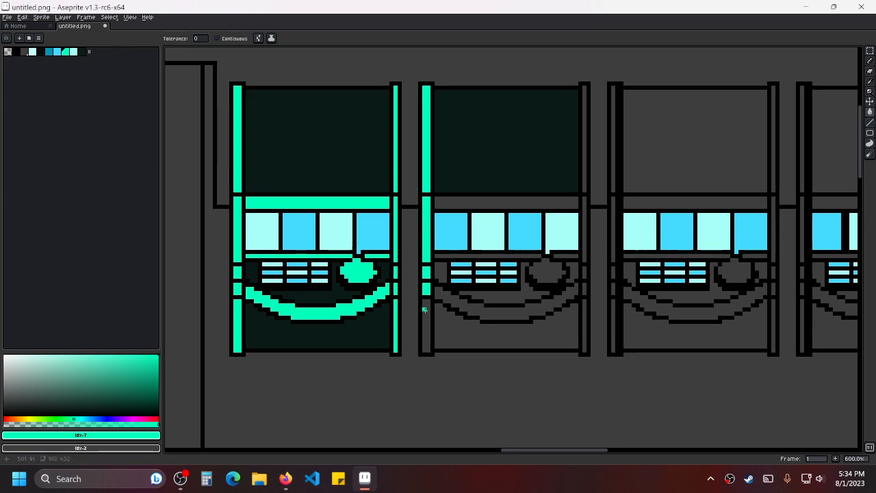
left_click(424, 309)
Fill the second machine's curved band, thin strips under the tiles, round knob and band above the tiles with bright turquoise.
left_click(473, 332)
key("ctrl+z")
left_click(496, 312)
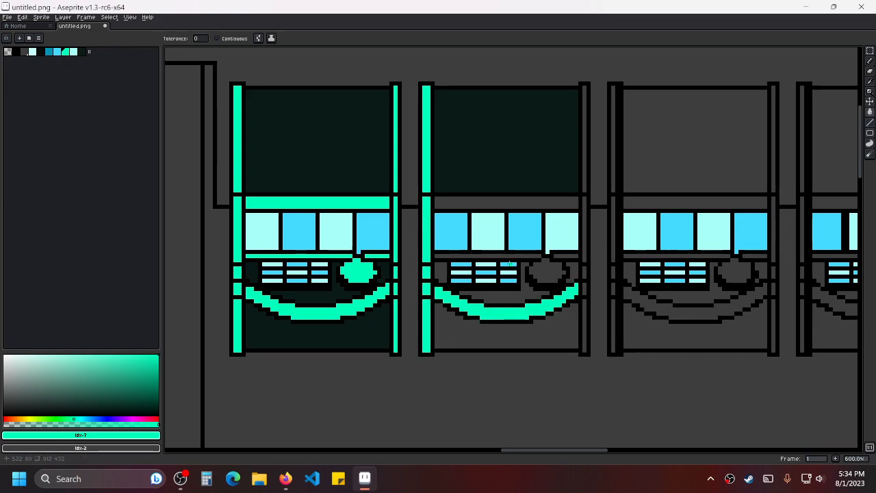
left_click(531, 256)
left_click(560, 257)
left_click(556, 265)
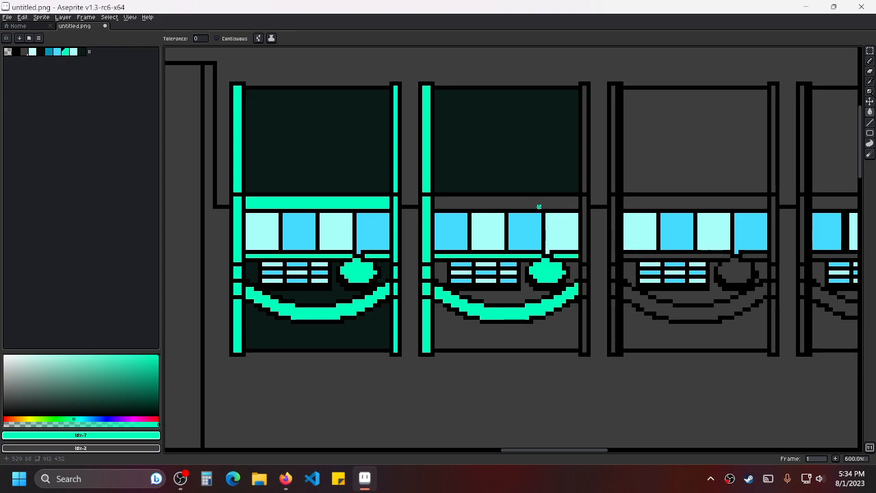
left_click(538, 203)
Fill every segment of the second machine's right side strip with bright turquoise, undoing any fill that lands on the outline.
left_click(584, 207)
left_click(584, 194)
key("ctrl+z")
left_click(584, 185)
left_click(583, 272)
left_click(584, 292)
left_click(584, 287)
left_click(587, 308)
key("ctrl+z")
left_click(586, 321)
Sample the dark teal and fill the second machine's remaining grey areas around the keypad, beside the knob and below the curved band.
left_click_drag(701, 248, 615, 239)
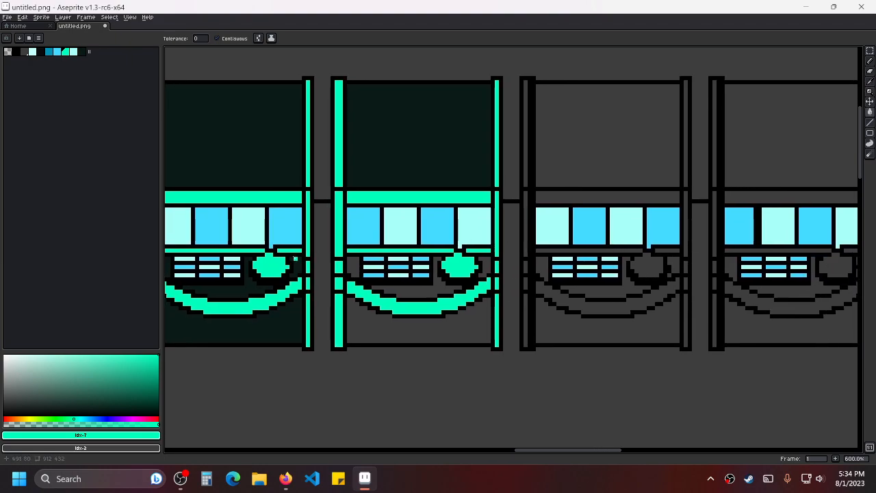
left_click_drag(317, 254, 367, 255)
left_click(470, 157, "alt")
left_click(480, 275)
left_click(538, 262)
left_click(404, 264)
left_click(472, 323)
Sample the bright turquoise and fill every segment of the third machine's left side strip, undoing the fill that hits the outline.
left_click_drag(688, 241, 458, 237)
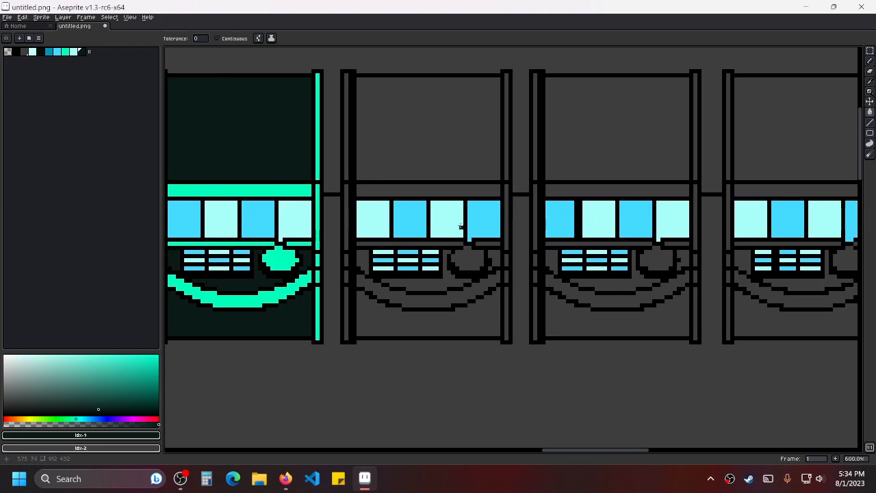
left_click(275, 186, "alt")
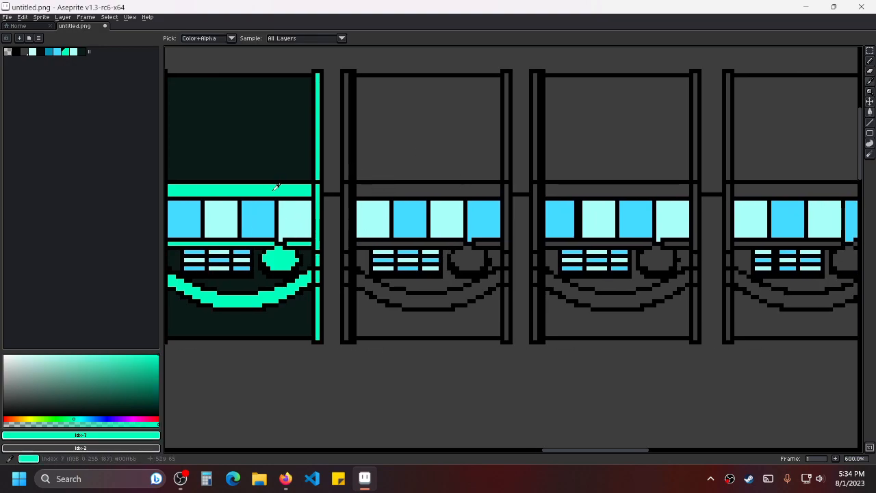
left_click(346, 166)
left_click(345, 217)
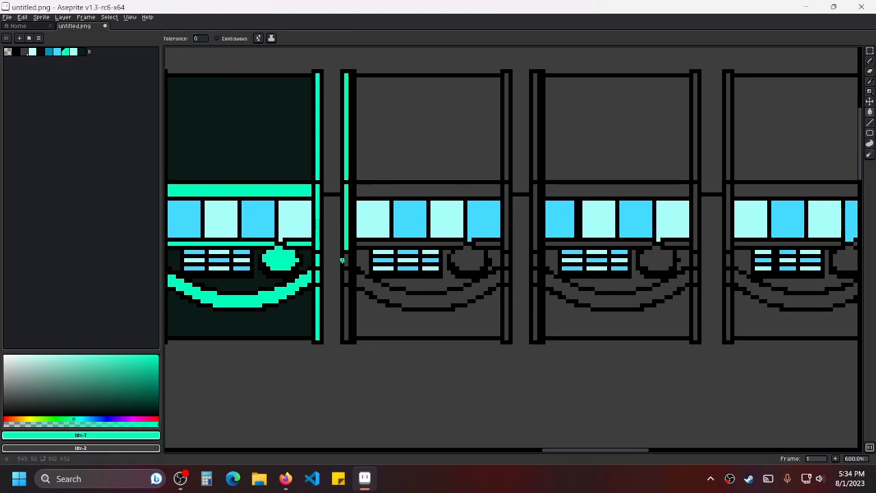
left_click(346, 275)
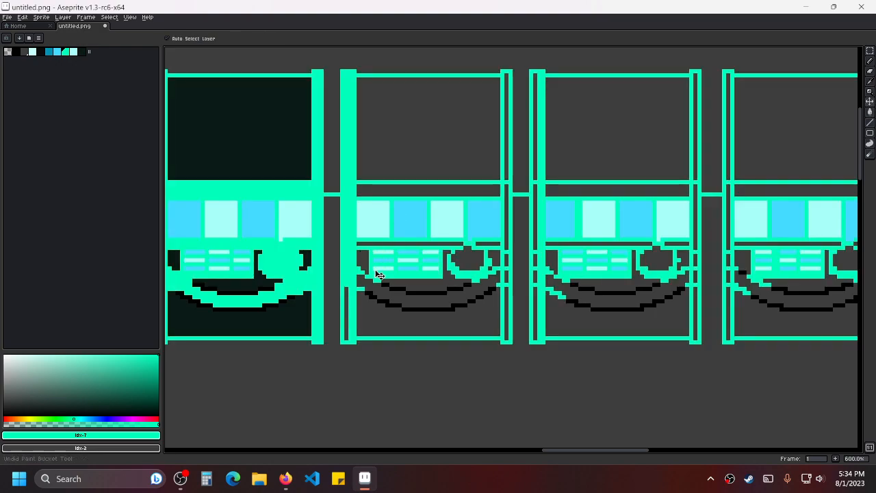
key("ctrl+z")
left_click(346, 301)
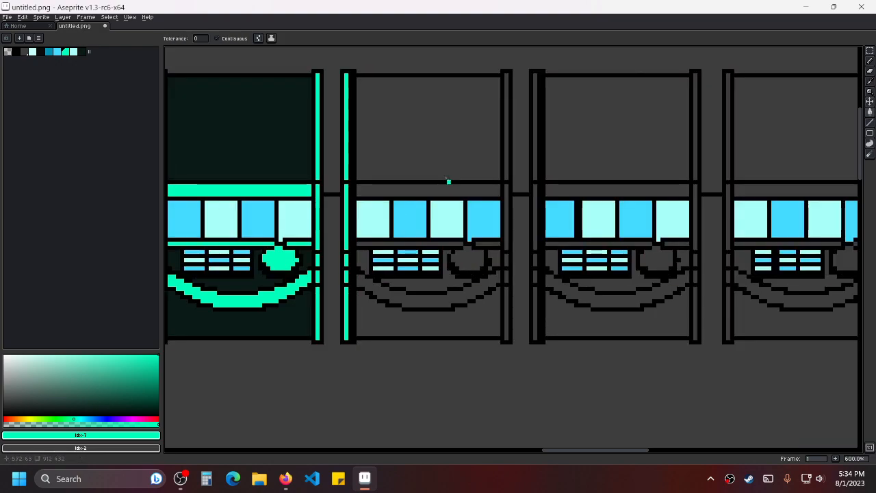
Fill all segments of the third machine's right side strip with bright turquoise.
left_click(506, 132)
left_click(505, 198)
left_click(506, 260)
left_click(506, 276)
left_click(506, 308)
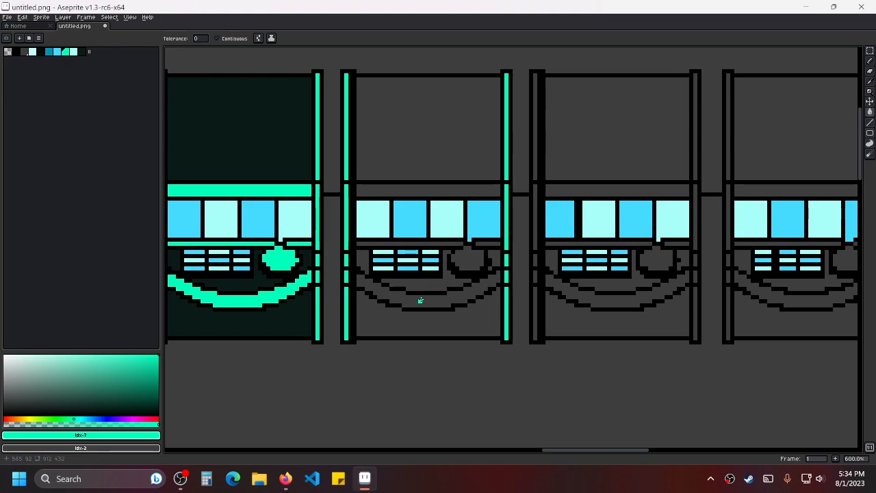
Fill the third machine's curved band, round knob, thin strip under the tiles and band above the tiles with bright turquoise.
left_click(421, 300)
left_click(457, 256)
left_click(439, 244)
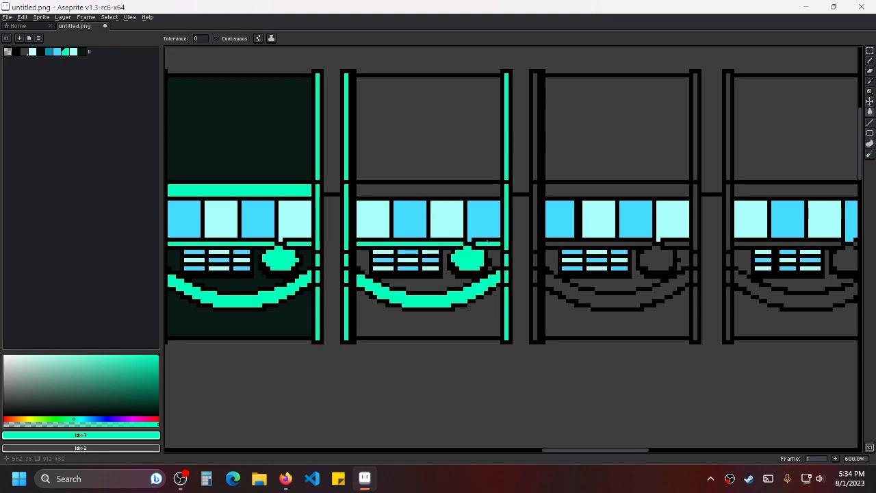
left_click(484, 189)
Sample the dark teal and fill the third machine's large screen and its remaining grey lower panels.
left_click(301, 162, "alt")
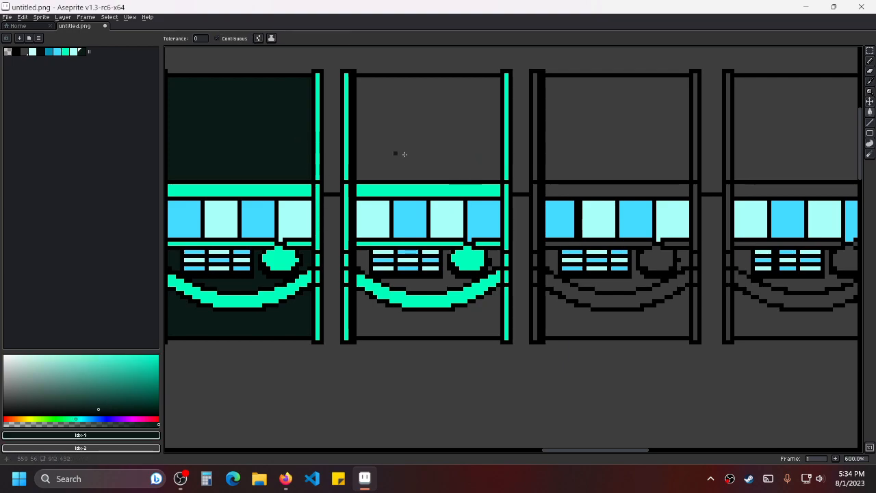
left_click(381, 153)
left_click(445, 281)
left_click(491, 256)
left_click(363, 257)
left_click(425, 322)
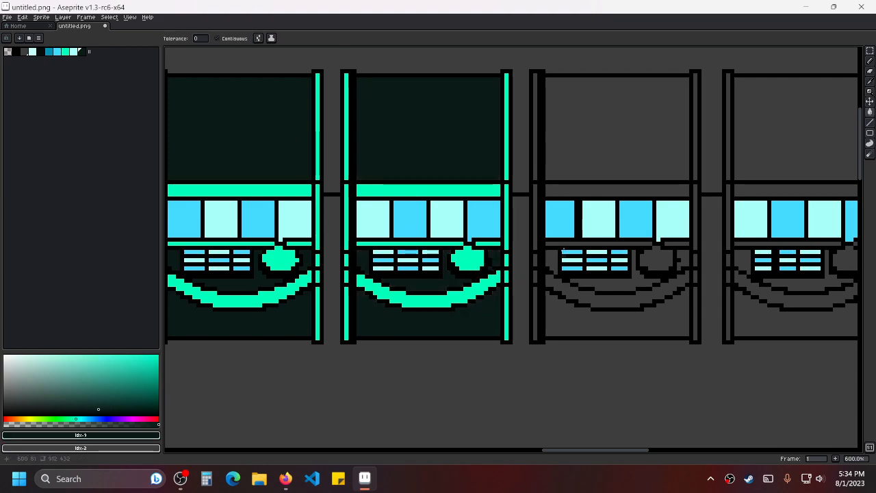
Fill the fourth machine's large screen, the areas around its keypad and knob, and its bottom panel with dark teal.
left_click_drag(624, 195, 520, 217)
left_click(488, 174)
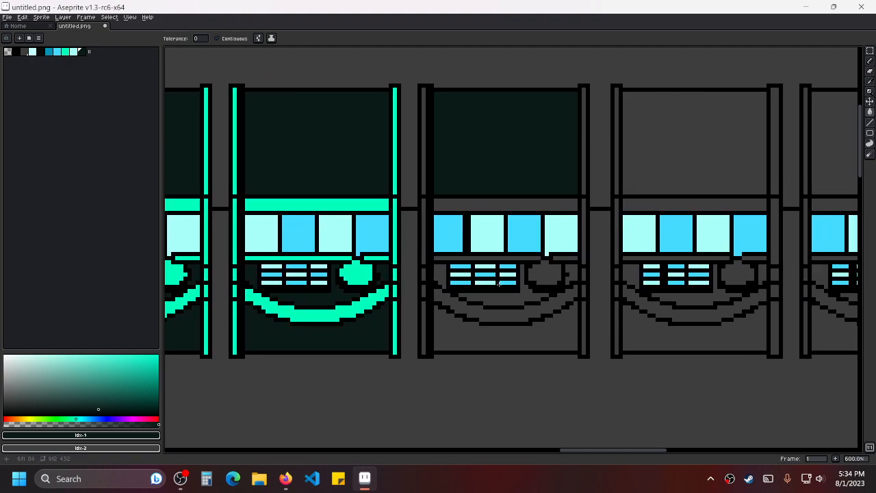
left_click(510, 294)
left_click(574, 275)
left_click(442, 274)
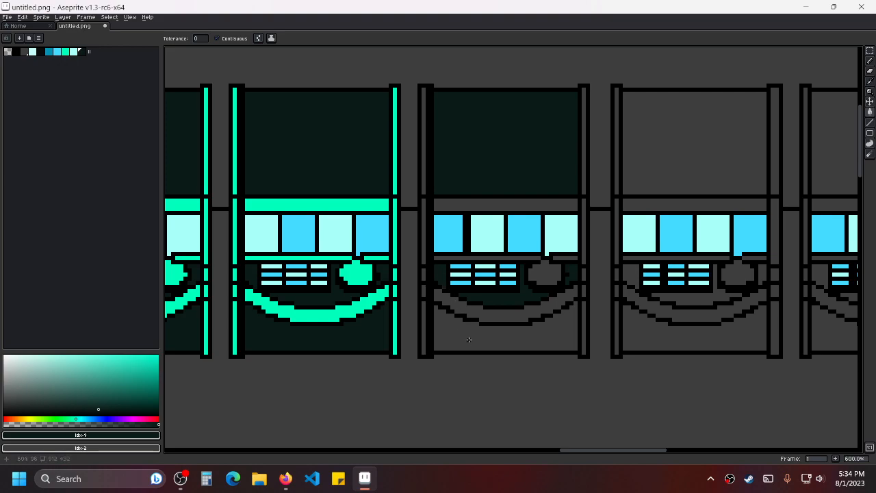
left_click(469, 340)
Sample the bright turquoise and fill every segment of the fourth machine's left side strip, undoing the stray outline fill.
left_click(380, 202, "alt")
left_click(423, 203)
left_click(424, 188)
left_click(420, 293)
key("ctrl+z")
left_click(424, 293)
left_click(424, 306)
Fill the segments of the fourth machine's right side strip with bright turquoise, undoing the misplaced fill.
left_click(588, 176)
left_click(585, 229)
key("ctrl+z")
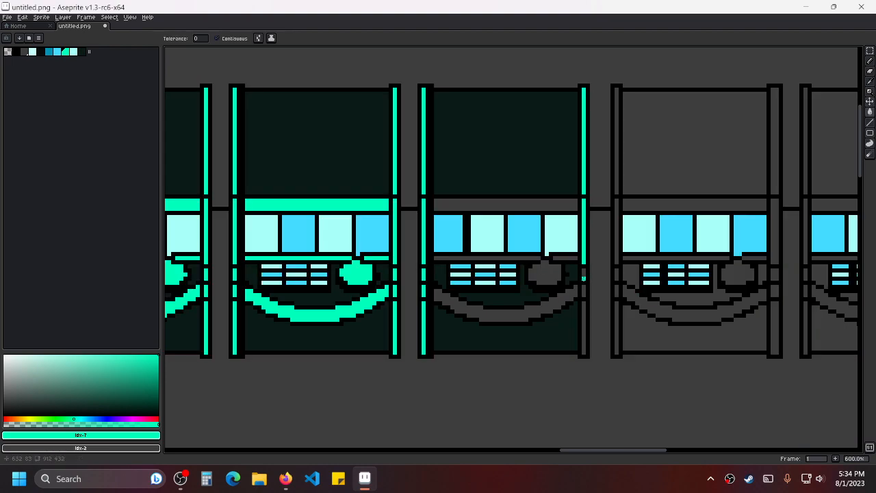
left_click(584, 313)
Fill the fourth machine's curved band, round knob, thin strip under the tiles and band above the tiles with bright turquoise.
left_click(506, 315)
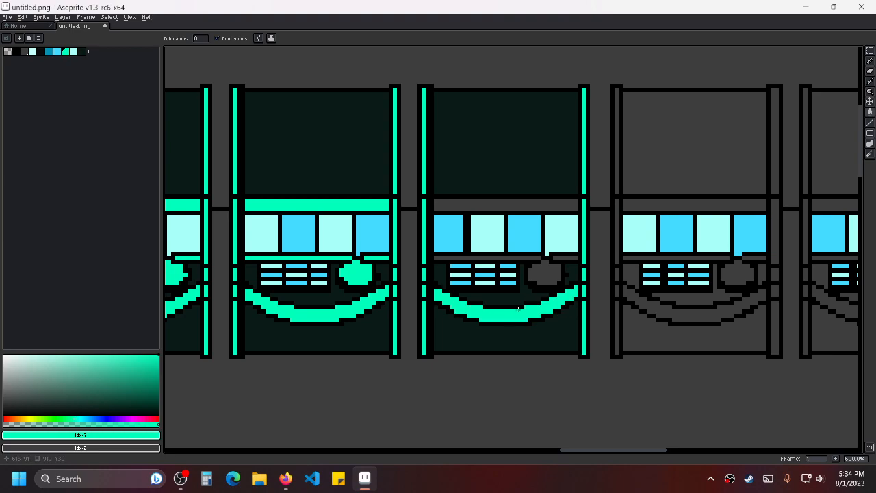
left_click(545, 272)
left_click(540, 258)
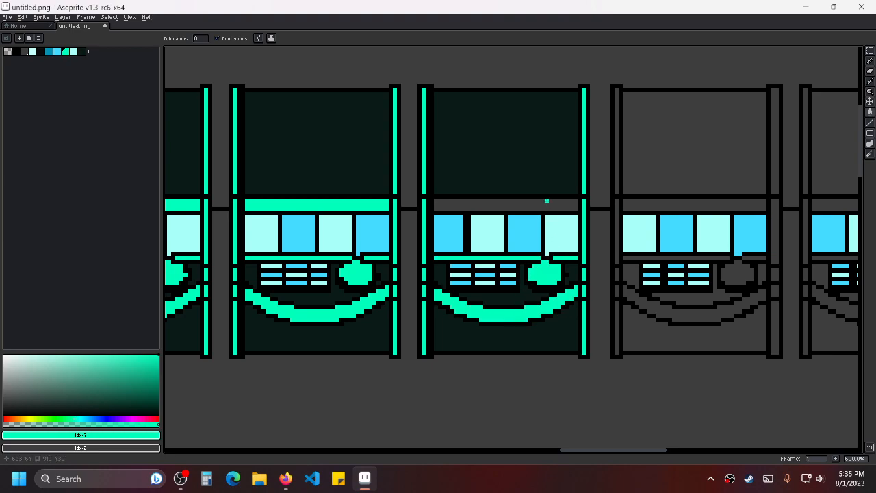
left_click(546, 201)
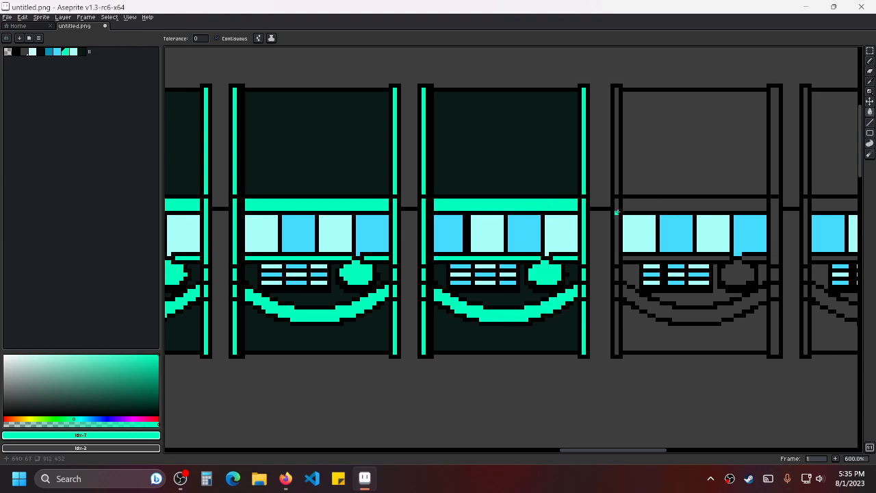
Switch to Firefox, mute the Hyper Light Drifter soundtrack video on YouTube during its ad, and return to Aseprite.
left_click(285, 479)
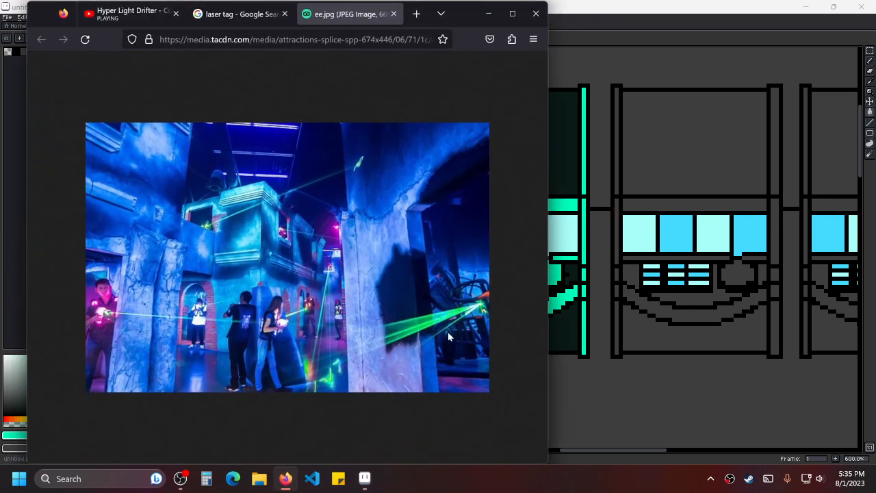
left_click(133, 14)
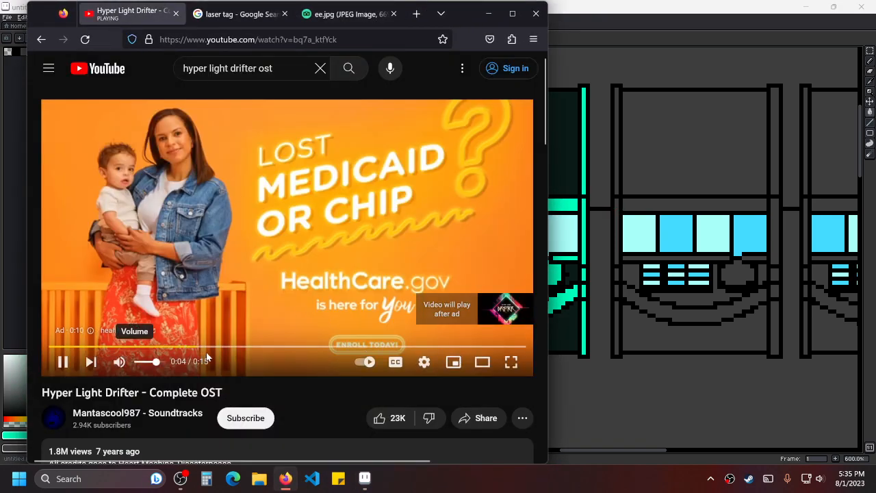
left_click(114, 363)
left_click(645, 18)
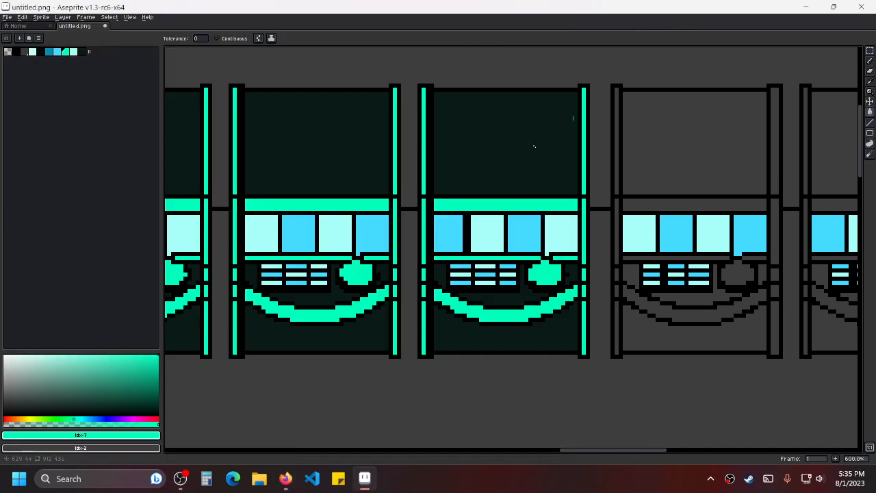
Fill every segment of the fifth machine's left side strip with bright turquoise.
scroll(609, 219, "right", 5)
left_click(501, 148)
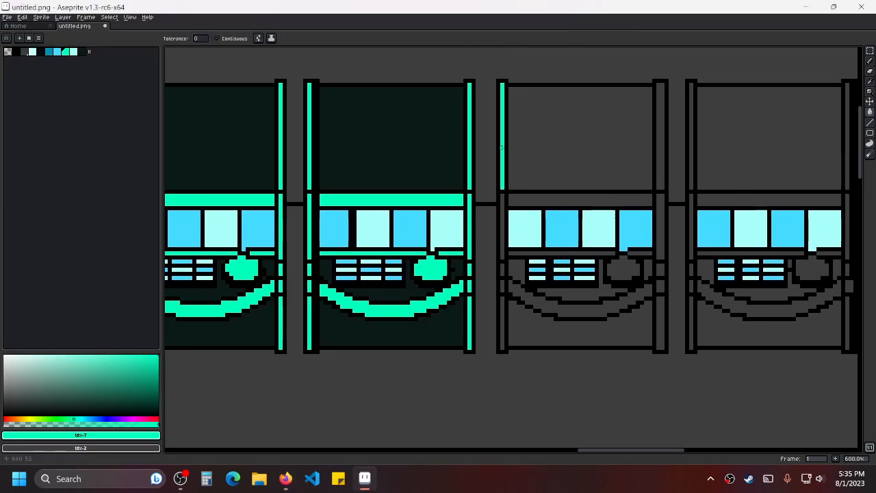
left_click(502, 208)
left_click(502, 295)
left_click(502, 319)
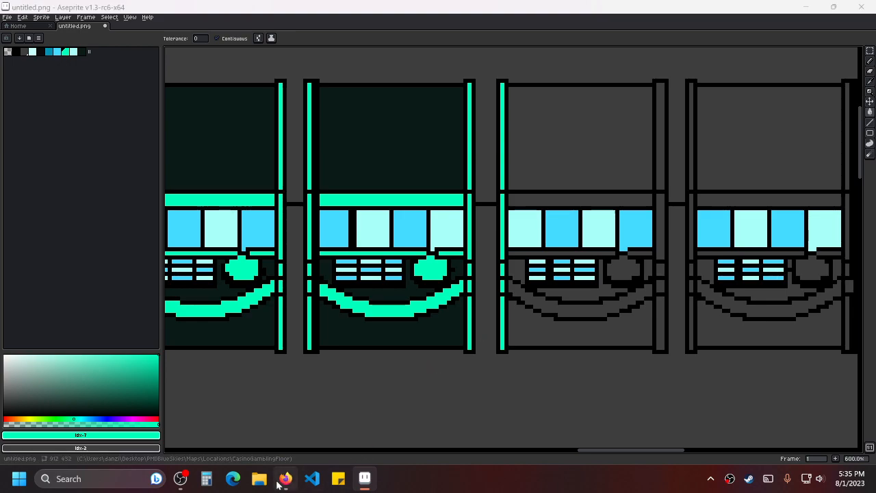
Switch to Firefox, unmute the soundtrack video on YouTube, and return to Aseprite.
left_click(279, 482)
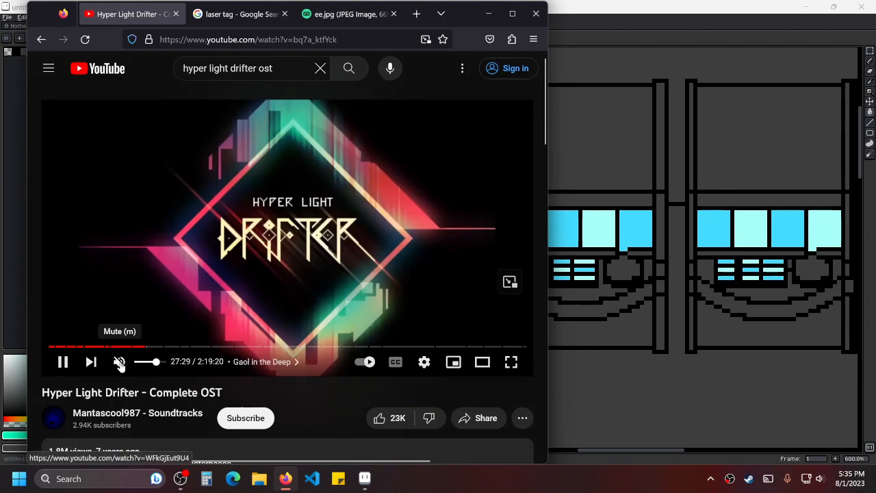
left_click(488, 13)
Fill every segment of the fifth machine's right side strip with bright turquoise, undoing the fill that recolours the outline.
scroll(531, 146, "up", 1)
left_click(494, 141)
left_click(492, 219)
left_click(495, 275)
left_click(494, 312)
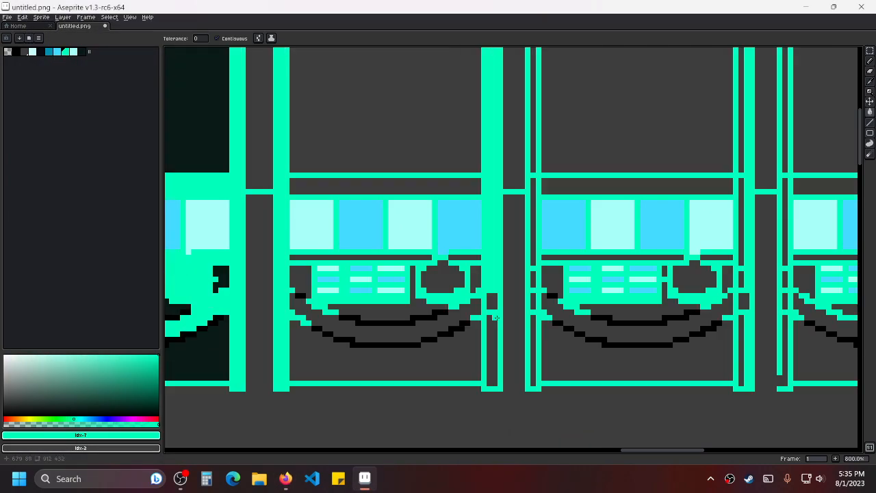
key("ctrl+z")
left_click(494, 302)
left_click(495, 333)
Fill the fifth machine's header bar, thin divider strip, round knob and curved band with bright turquoise.
left_click_drag(363, 192, 443, 234)
left_click(433, 226)
left_click(442, 300)
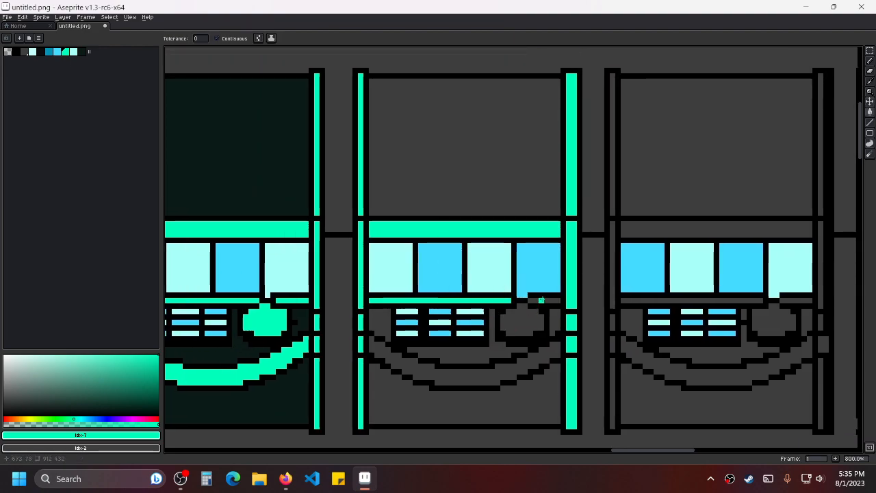
left_click(514, 328)
left_click(492, 366)
left_click_drag(438, 326, 474, 314)
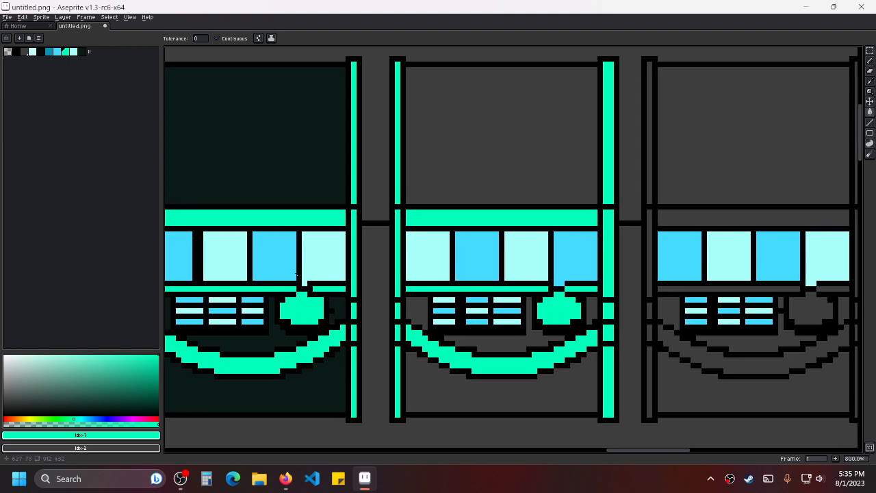
Fill the fifth machine's upper panel and the areas above and below its curved band with dark teal.
left_click(80, 52)
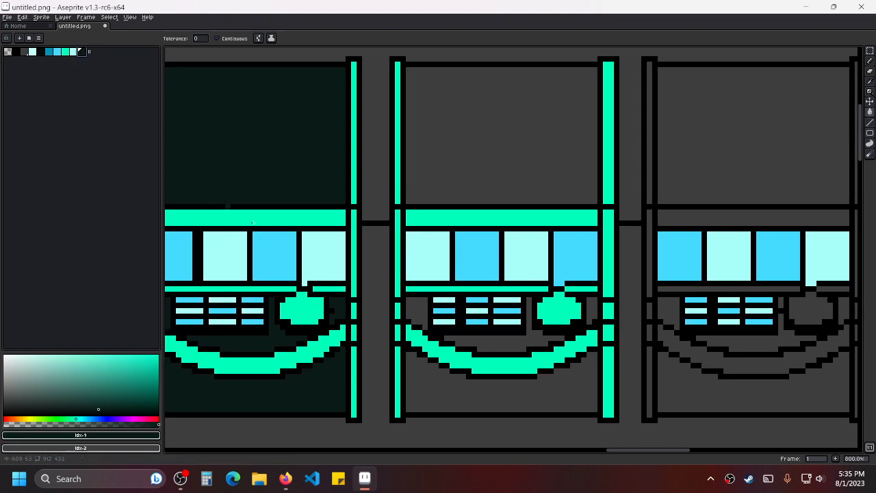
left_click(417, 312)
left_click(499, 344)
left_click(499, 386)
left_click(593, 314)
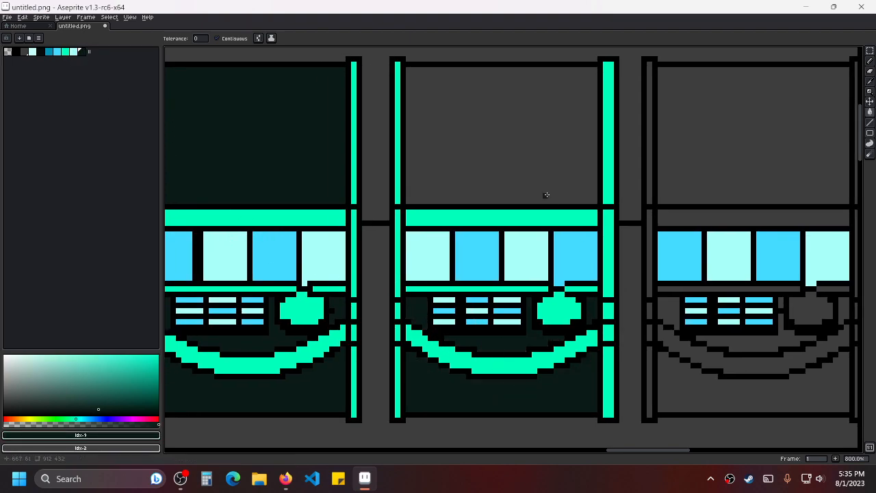
left_click(545, 186)
Fill the sixth machine's upper panel and the areas above and below its curved band with dark teal.
scroll(602, 199, "right", 3)
scroll(710, 210, "down", 1)
scroll(616, 202, "right", 3)
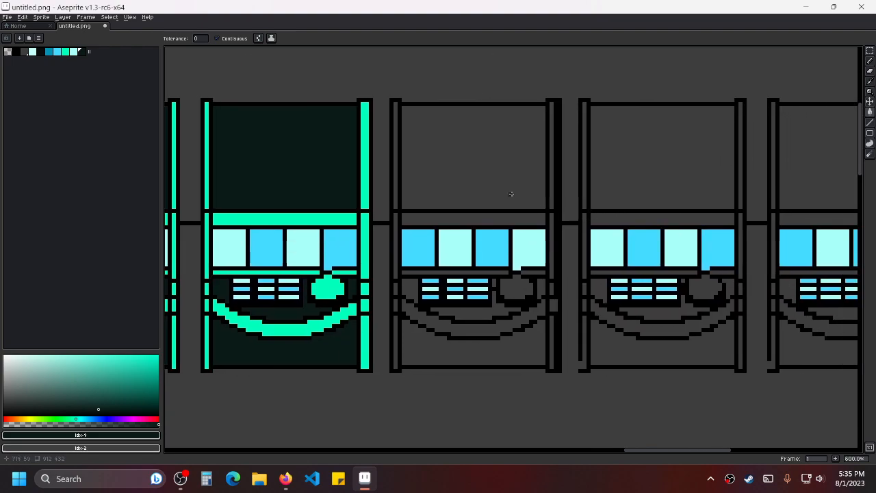
left_click(462, 177)
left_click(466, 317)
left_click(411, 293)
left_click(542, 286)
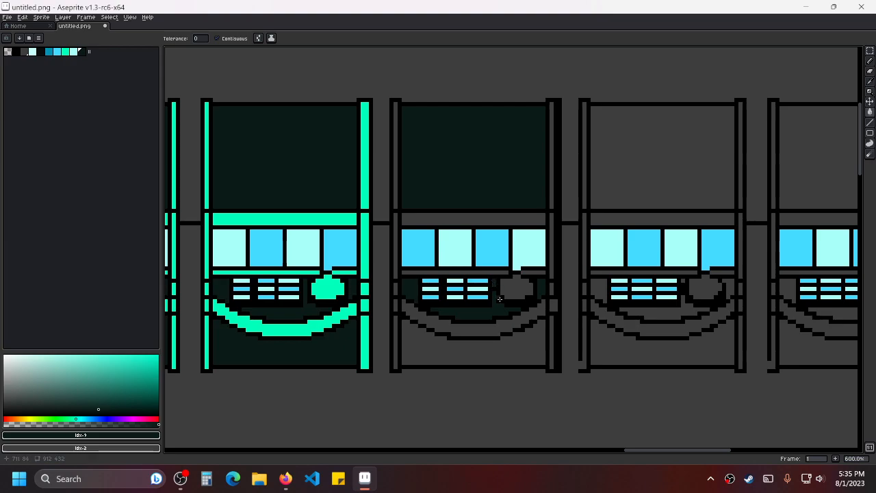
left_click(495, 344)
left_click(317, 223)
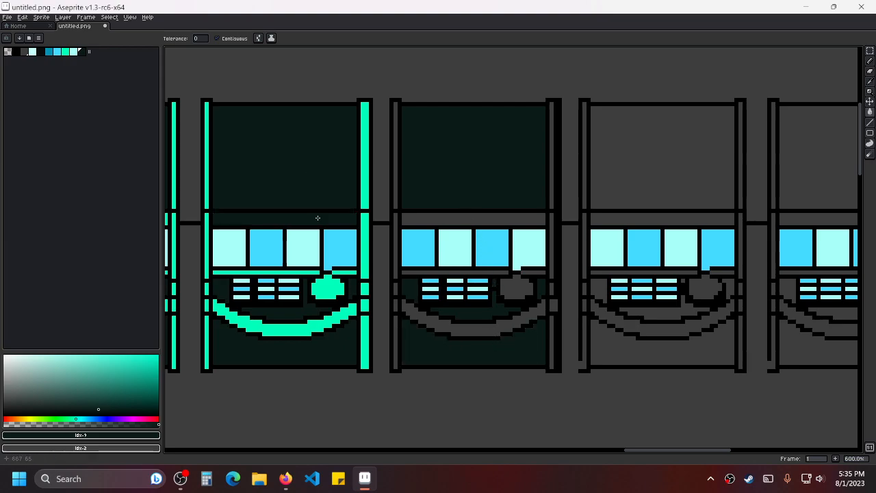
key("super")
left_click(555, 73)
key("ctrl+z")
key("ctrl+z")
Sample the bright turquoise and fill the sixth machine's header bar and left side strip, undoing the fill that recolours the outline.
key("i")
left_click(324, 217, "alt")
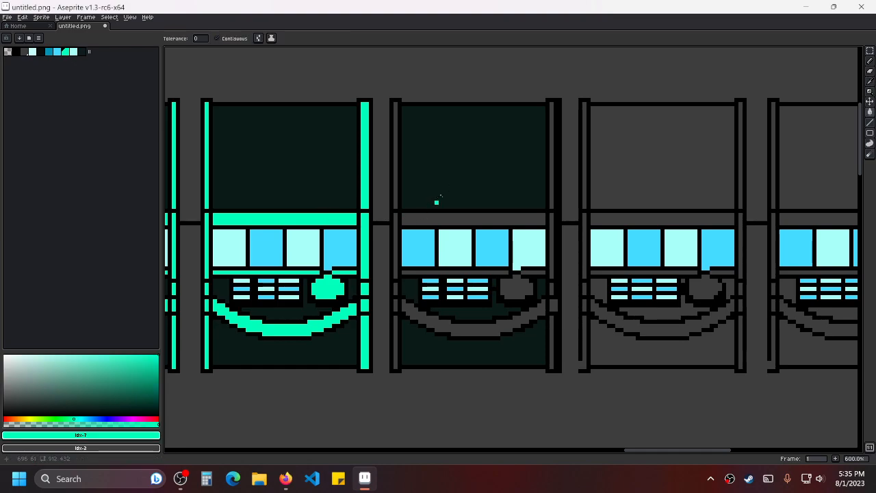
left_click(419, 219)
left_click(400, 198)
key("ctrl+z")
left_click(396, 199)
left_click(395, 219)
Fill the sixth machine's thin divider strip, curved band and round knob with bright turquoise.
left_click(408, 273)
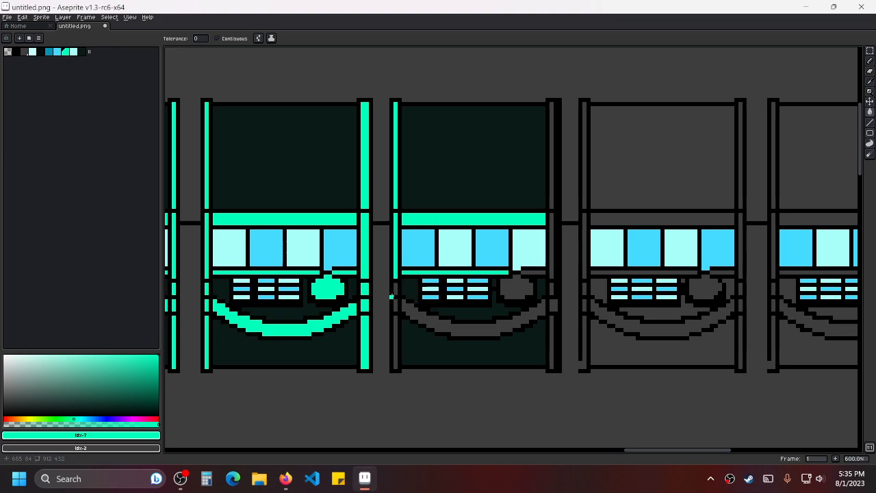
left_click(408, 317)
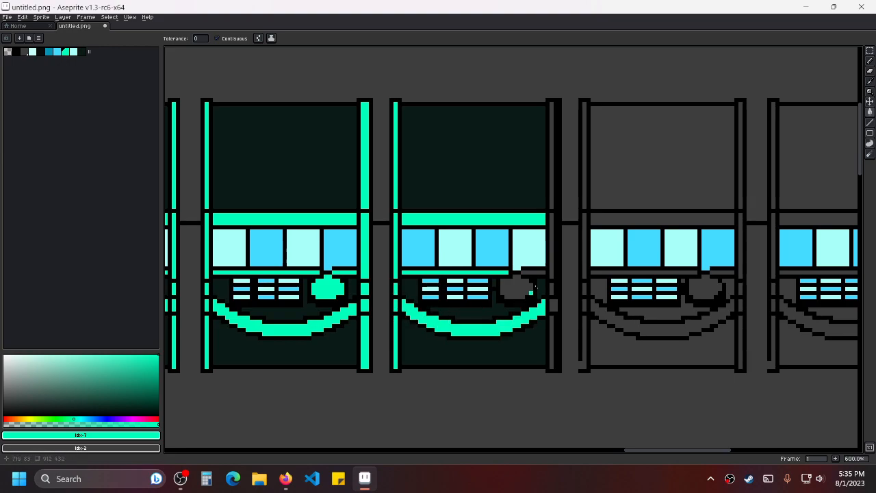
left_click(531, 282)
left_click(535, 273)
Fill every segment of the sixth machine's right side strip with bright turquoise.
left_click(551, 263)
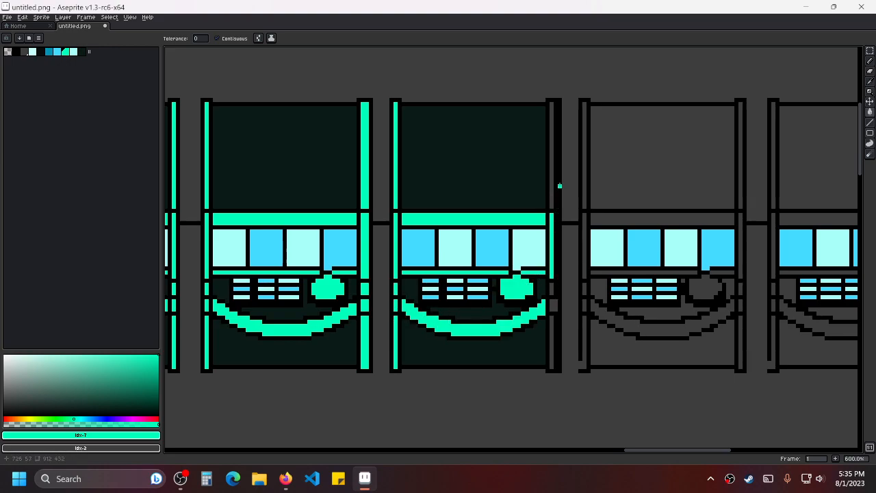
left_click(552, 180)
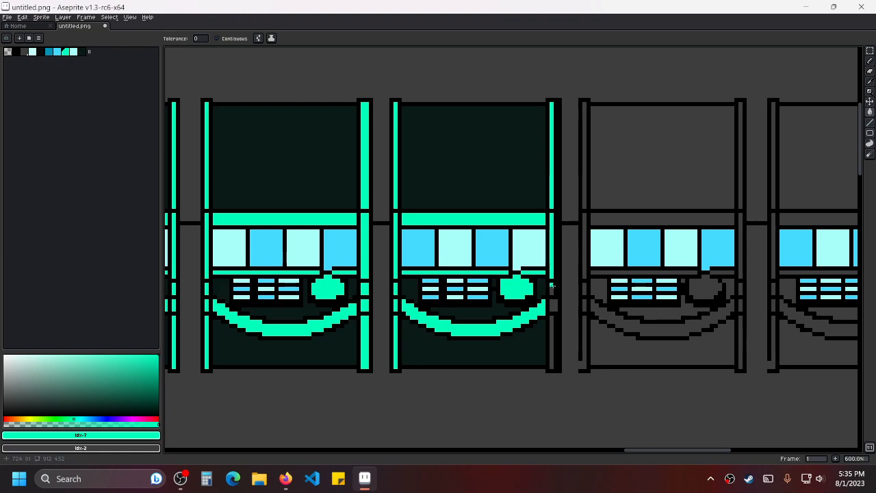
left_click(551, 336)
Fill the upper segments of the seventh machine's left side strip with bright turquoise, undoing the misplaced fill.
scroll(712, 197, "up", 1)
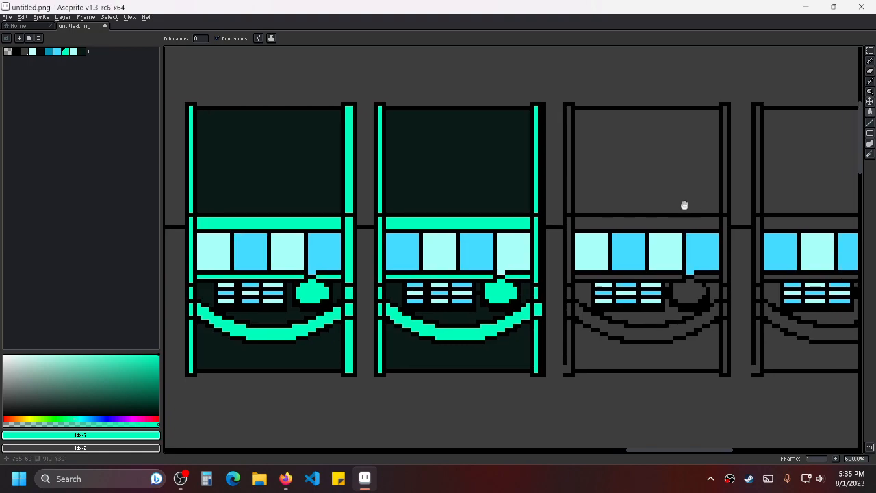
left_click(382, 171)
left_click(377, 239)
key("v")
key("ctrl+z")
left_click(381, 242)
left_click(382, 325)
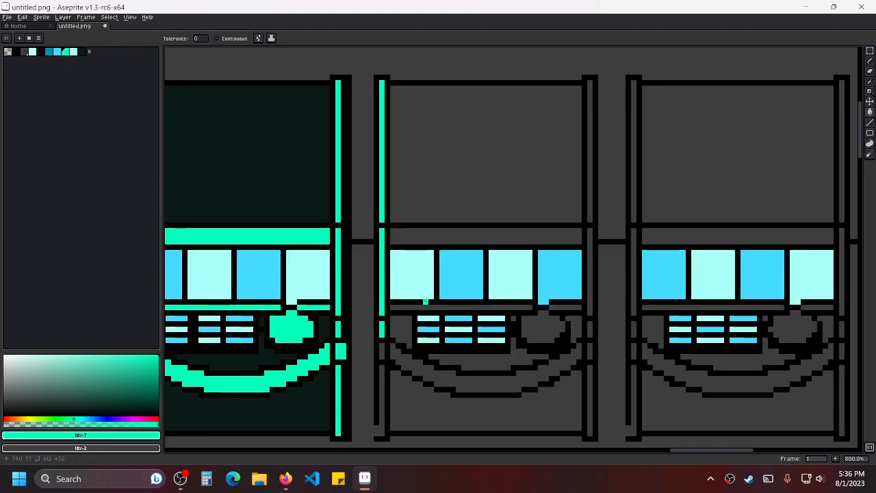
Sample black and pencil in the missing outline pixels at the lower-left corners of the seventh and following machines.
left_click_drag(426, 302, 440, 255)
left_click(396, 331, "alt")
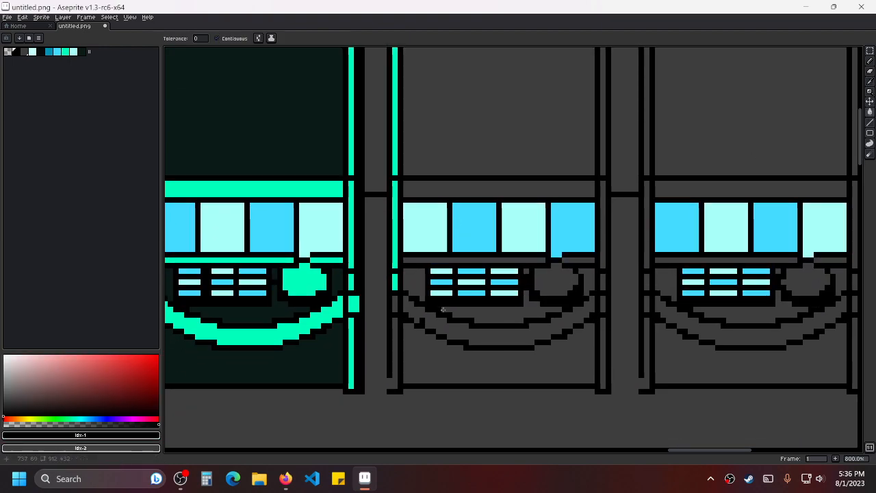
key("b")
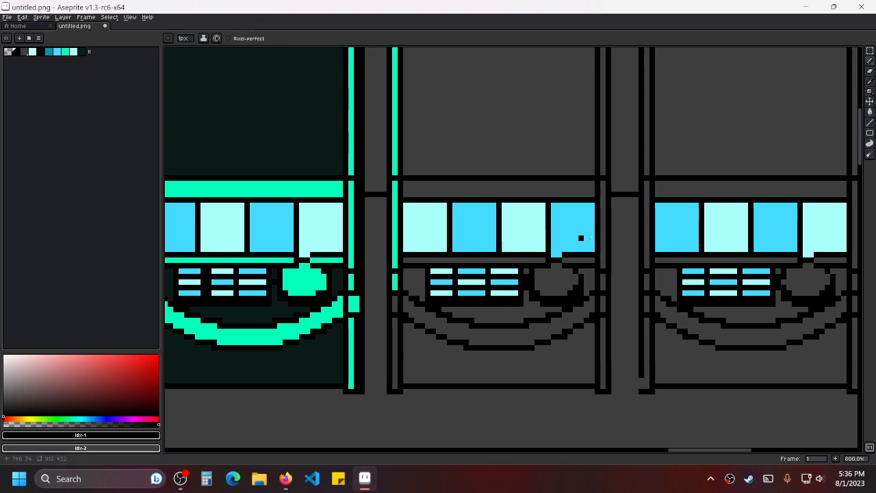
scroll(676, 348, "down", 3)
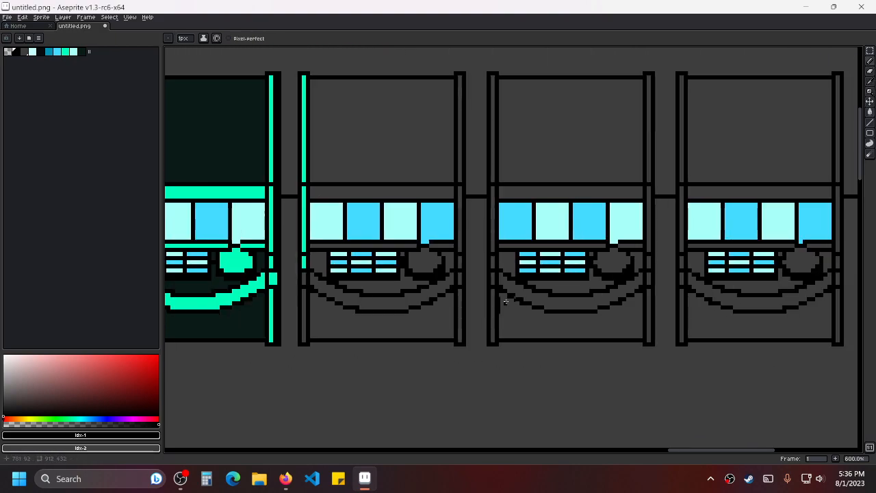
Sample the bright turquoise again and fill the remaining lower segments of the seventh machine's left side strip.
left_click_drag(352, 445, 579, 395)
left_click_drag(403, 290, 496, 345)
scroll(505, 362, "up", 2)
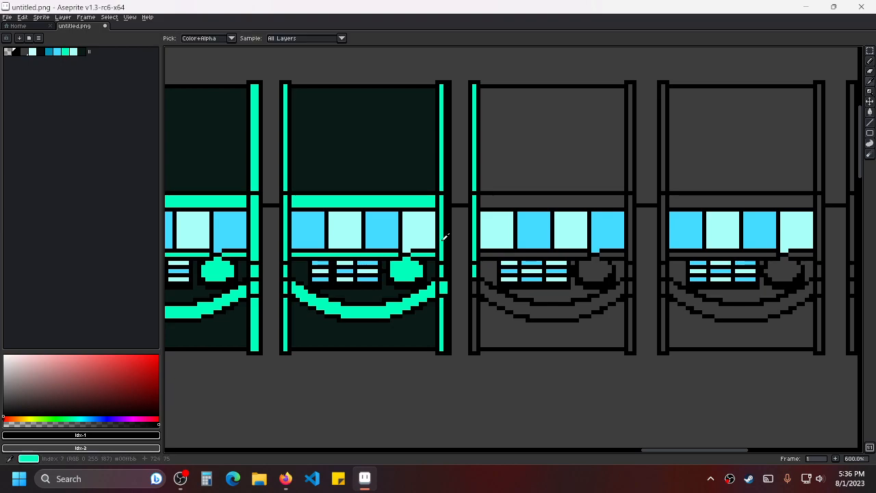
left_click(443, 237, "alt")
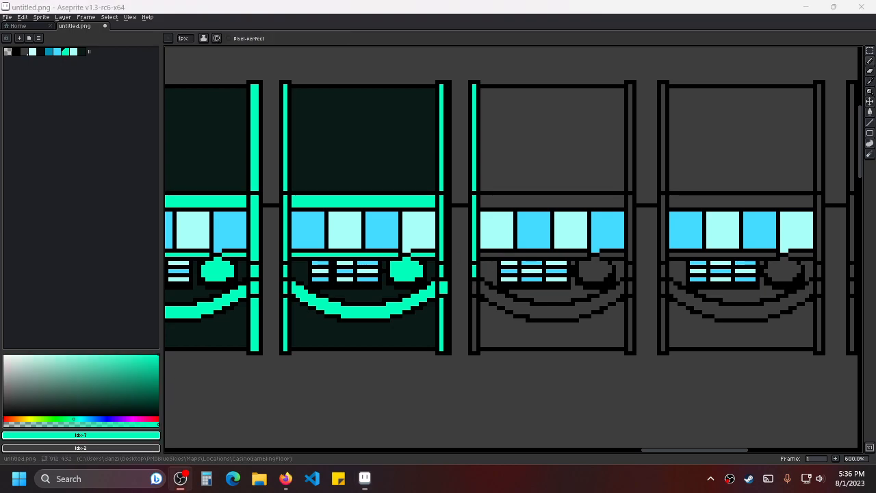
left_click(869, 111)
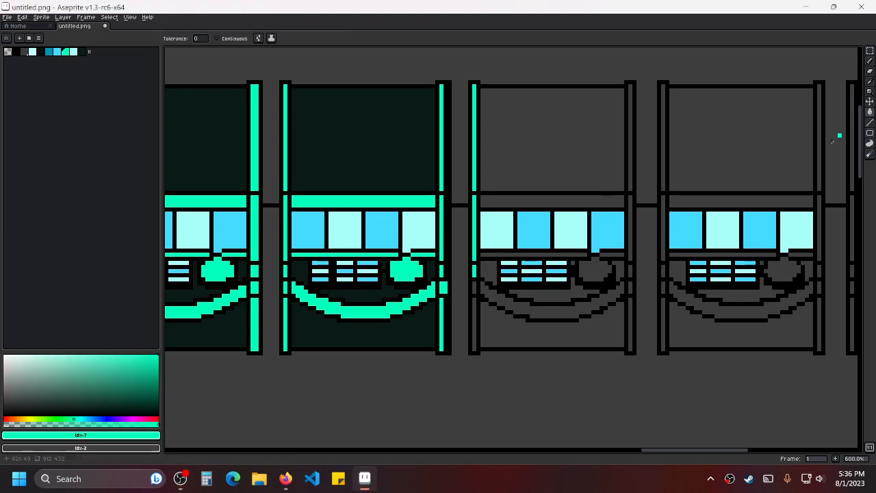
left_click(474, 299)
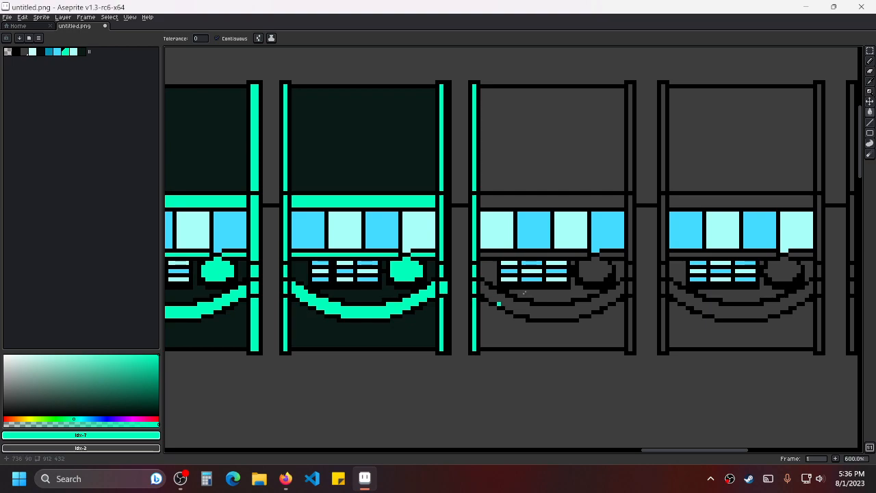
Fill every segment of the seventh machine's right side strip with bright turquoise, undoing the misplaced first fill.
left_click_drag(658, 239, 569, 256)
scroll(544, 210, "up", 1)
left_click(546, 184)
key("ctrl+z")
left_click(540, 193)
left_click(541, 246)
left_click(542, 274)
left_click(541, 316)
left_click(541, 338)
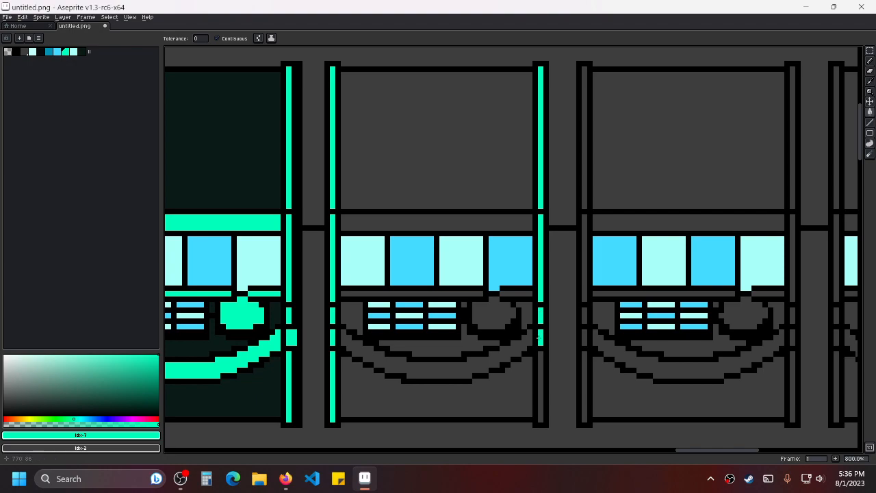
left_click(541, 380)
Fill the seventh machine's curved band, thin divider strip, round knob and header bar with bright turquoise.
left_click(445, 371)
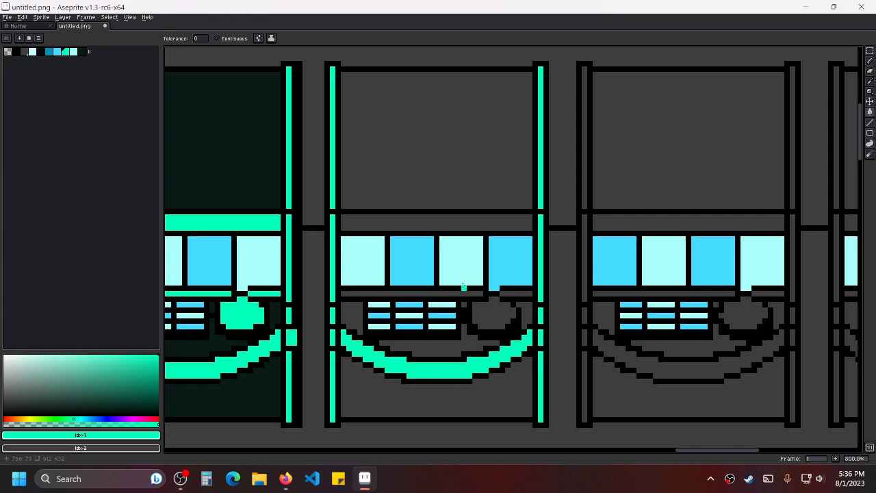
left_click(460, 293)
left_click(505, 293)
left_click(491, 315)
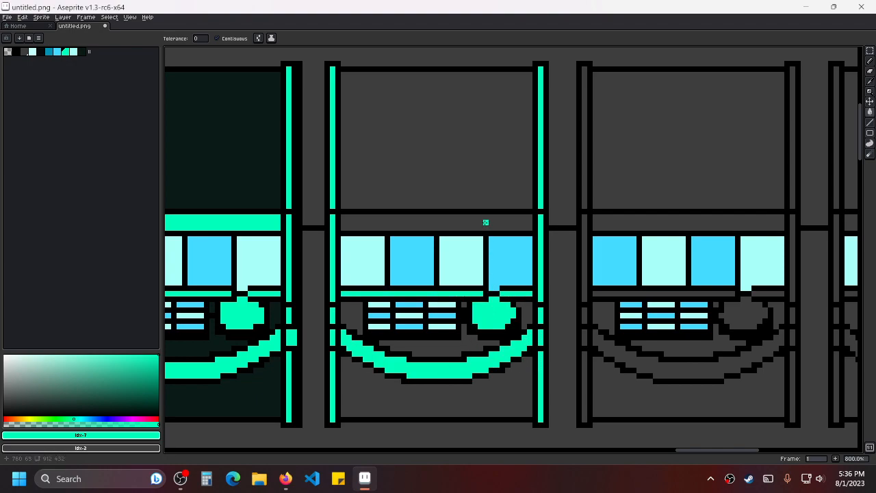
left_click(486, 223)
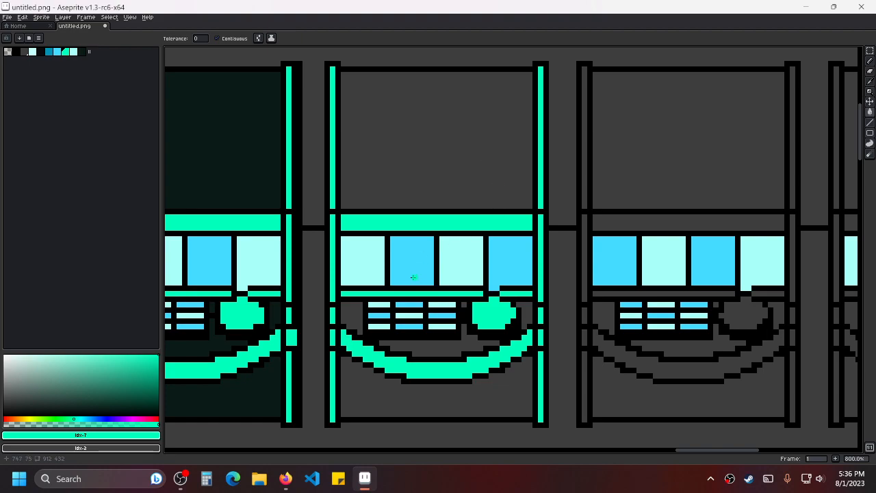
Sample the dark teal and fill the seventh machine's panels around the curved band and above the header, undoing the outline fill.
left_click(242, 176, "alt")
left_click(439, 182)
left_click(353, 318)
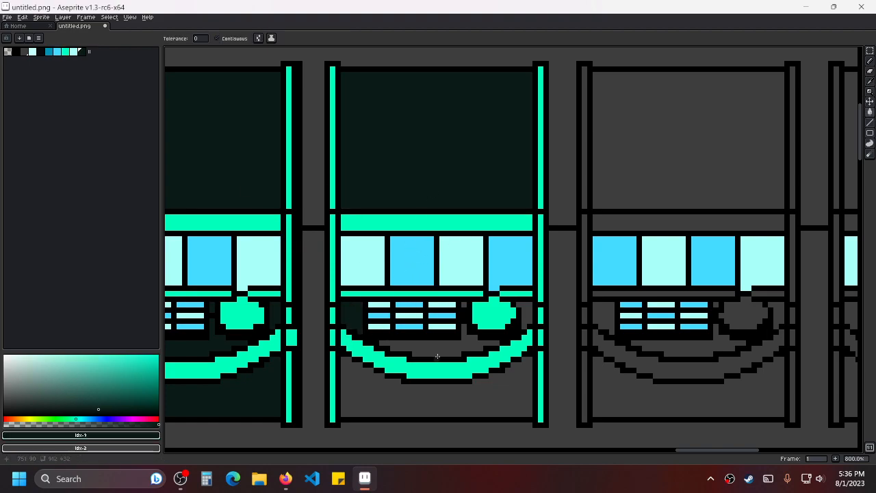
left_click(436, 343)
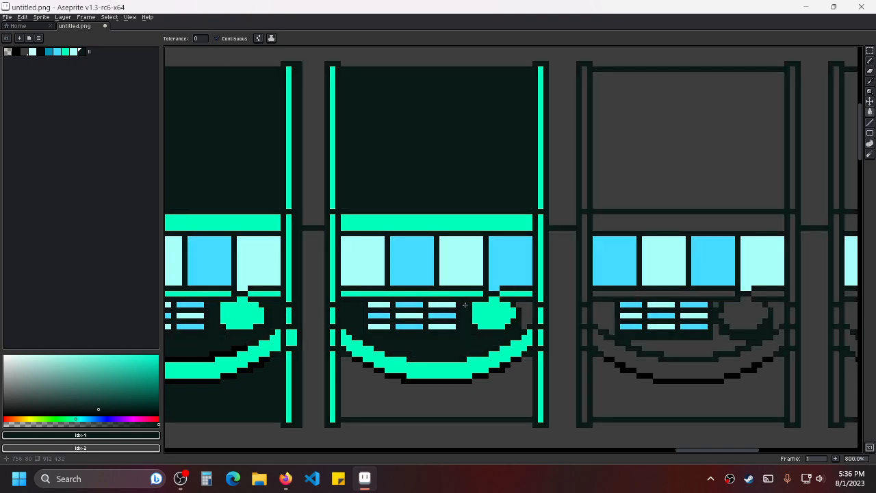
left_click(523, 314)
left_click(489, 374)
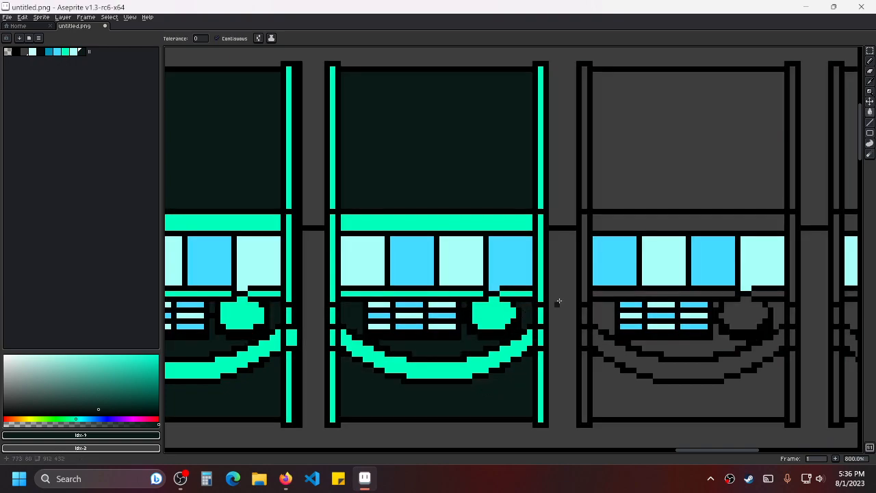
Fill the eighth machine's upper panel and the areas around its curved band with dark teal, undoing misplaced fills.
scroll(720, 295, "down", 10)
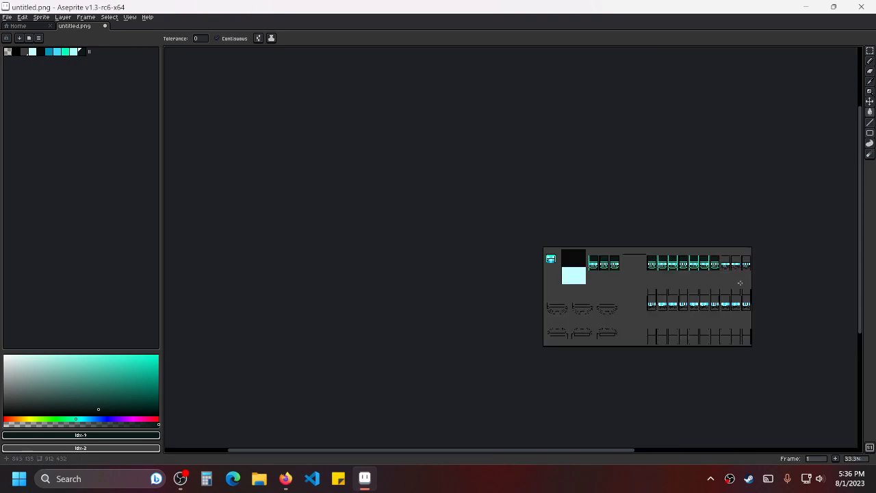
scroll(692, 272, "up", 3)
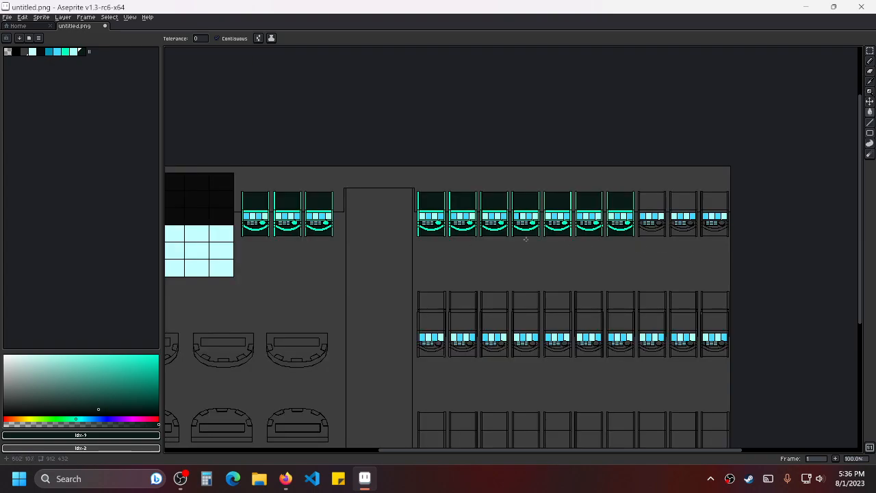
scroll(652, 231, "up", 5)
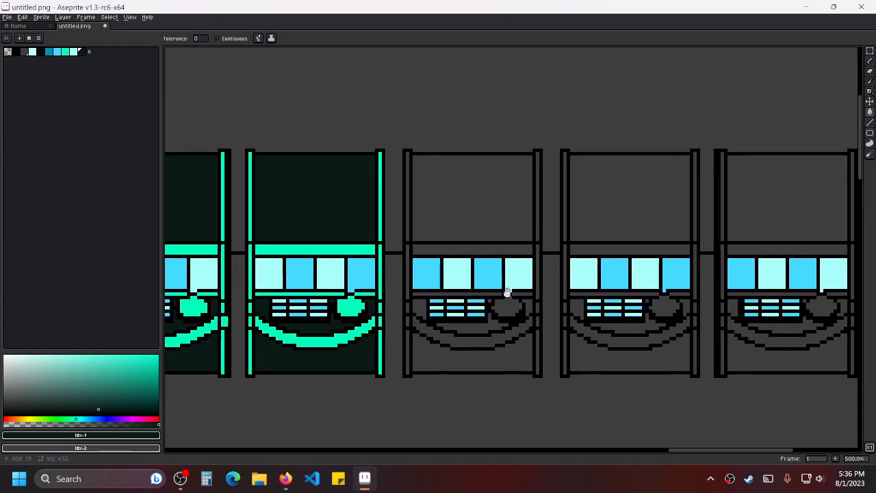
left_click(456, 229)
left_click(484, 244)
left_click(465, 301)
key("ctrl+z")
key("ctrl+z")
left_click(454, 379)
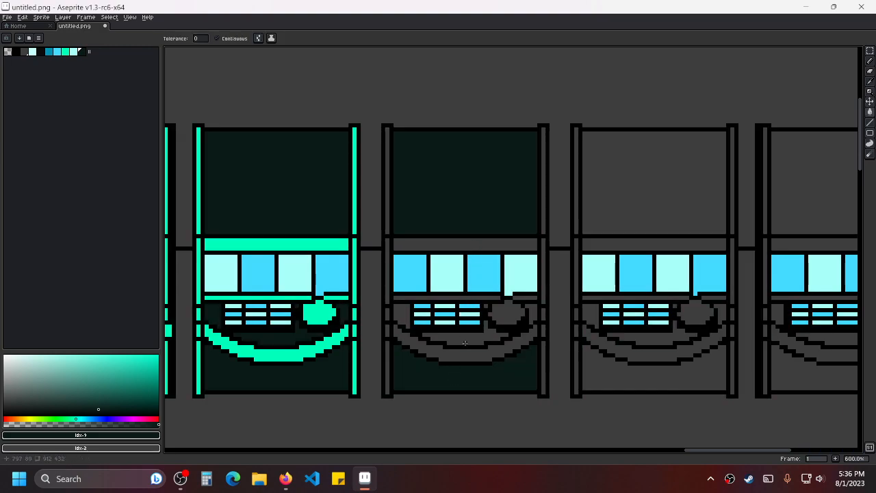
left_click(409, 326)
left_click(403, 316)
left_click(533, 314)
Sample the bright turquoise and fill the eighth machine's header bar, thin divider strip, curved band and round knob.
key("alt")
left_click(355, 222)
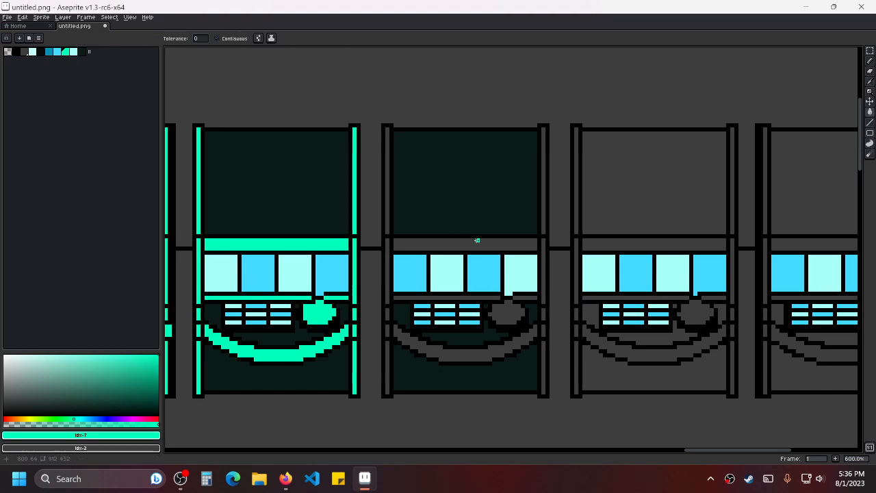
left_click(477, 243)
left_click(424, 298)
left_click(522, 299)
left_click(474, 354)
left_click(506, 313)
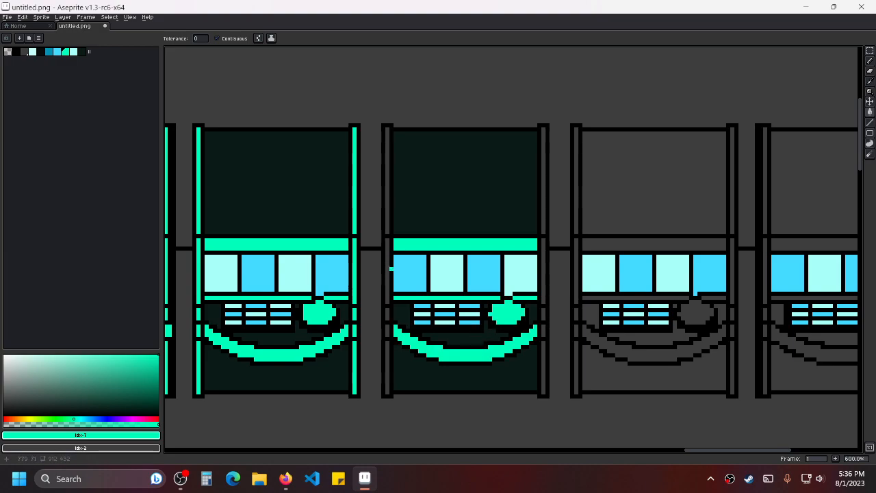
Fill all segments of the eighth machine's two side posts with bright turquoise.
left_click(386, 211)
left_click(388, 256)
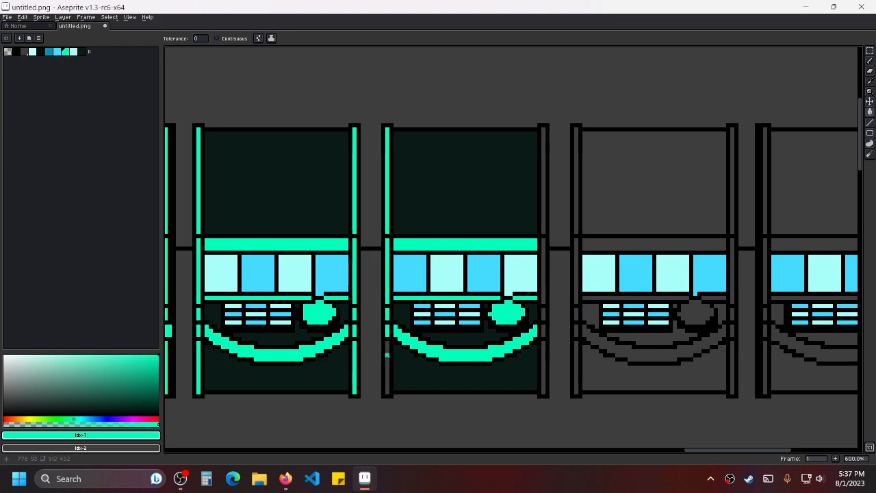
left_click(387, 355)
left_click(474, 294)
left_click(542, 216)
left_click(545, 267)
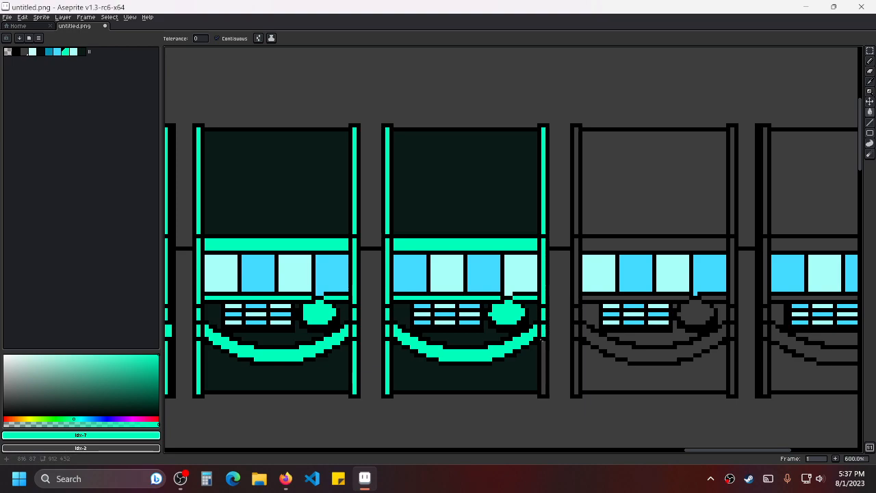
left_click(543, 352)
Fill every segment of the ninth machine's two side posts with bright turquoise.
scroll(678, 245, "right", 3)
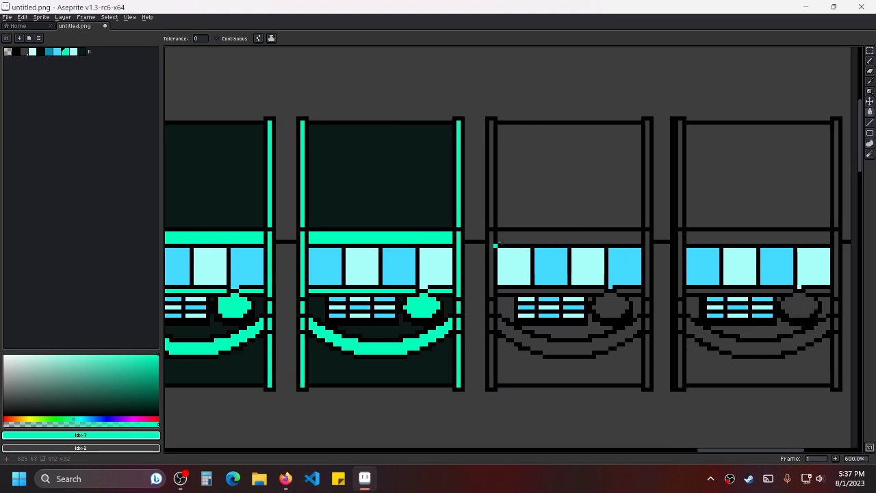
left_click(491, 209)
left_click(490, 264)
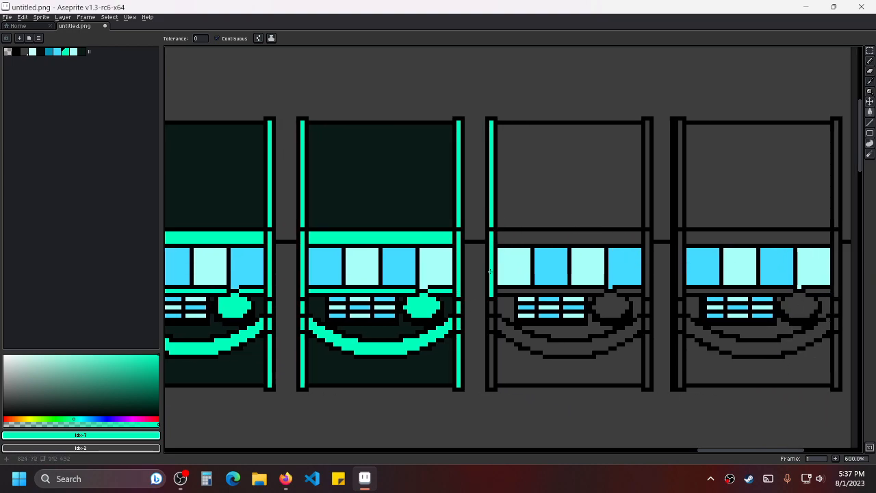
left_click(490, 310)
left_click(491, 325)
left_click(491, 340)
left_click(647, 209)
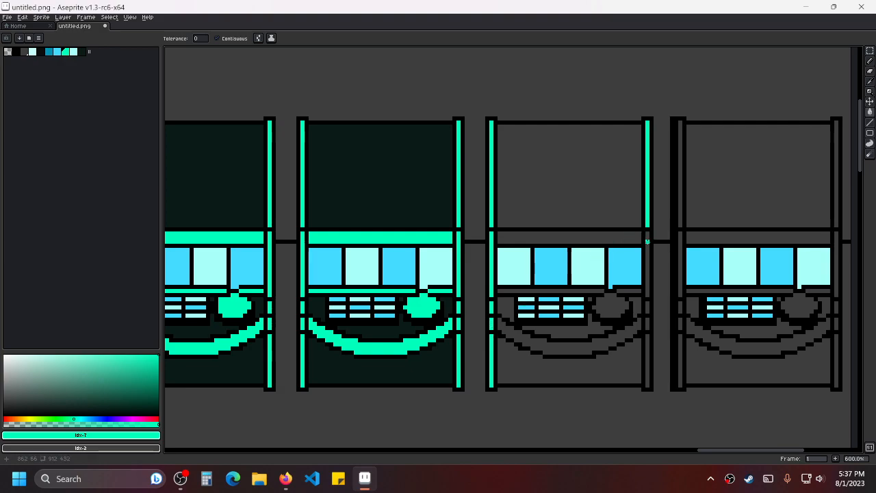
left_click(647, 241)
left_click(647, 323)
left_click(647, 340)
Fill the ninth machine's header bar, thin divider strip, round knob and curved band with bright turquoise, undoing the outline fill.
left_click_drag(678, 266, 655, 262)
left_click(543, 234)
left_click(537, 287)
left_click(608, 287)
left_click(593, 309)
left_click(556, 338)
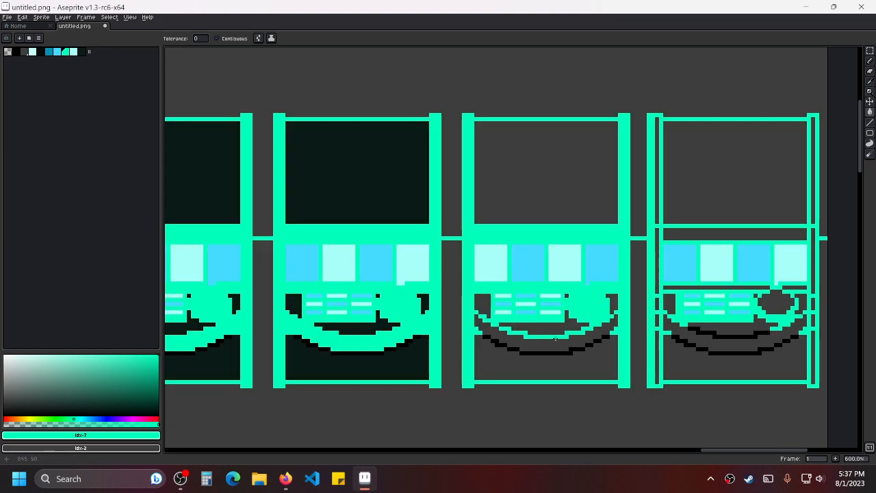
key("ctrl+z")
left_click(549, 341)
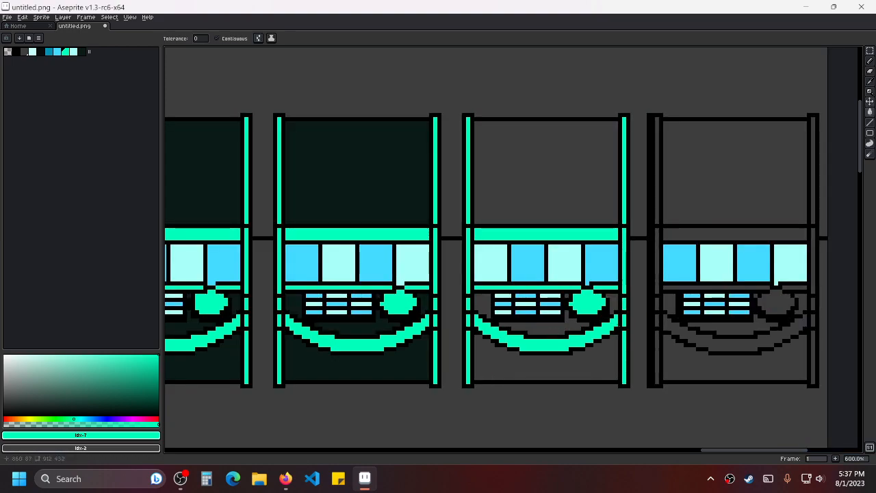
Sample the dark teal and fill the ninth machine's upper panel and the areas around and below its curved band.
left_click(373, 193, "alt")
left_click(528, 217)
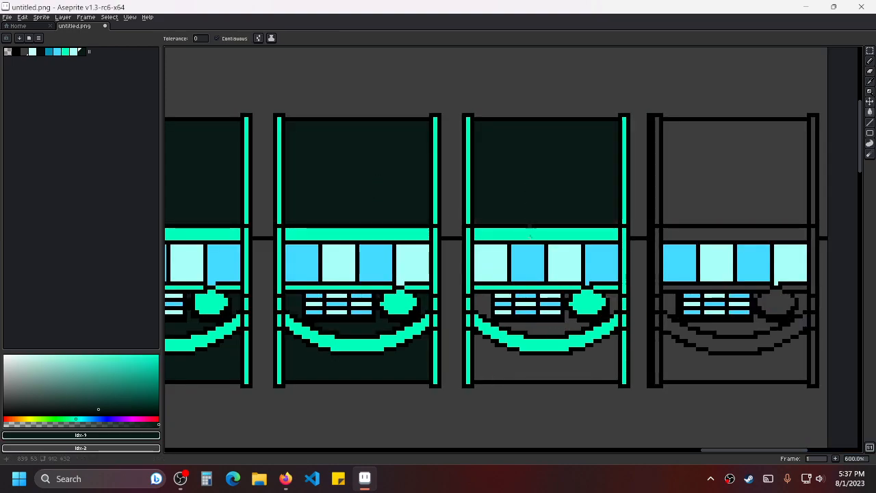
left_click(487, 304)
left_click(523, 326)
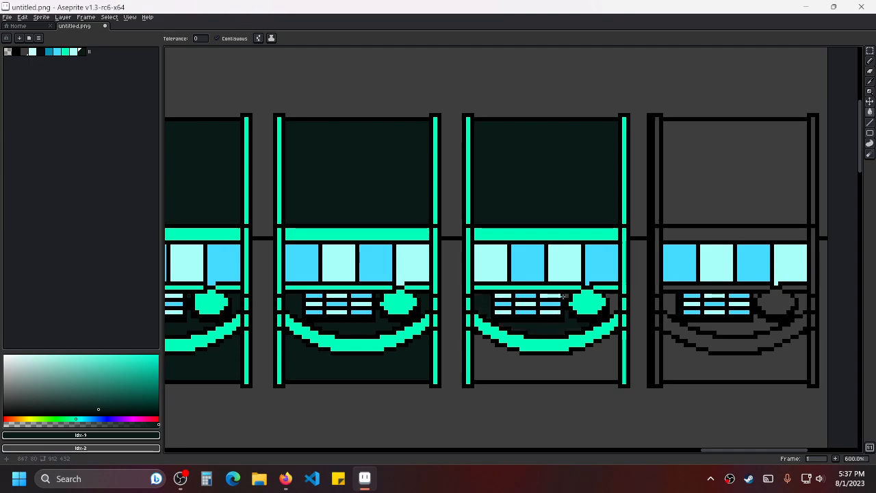
left_click(611, 303)
left_click_drag(595, 359, 548, 325)
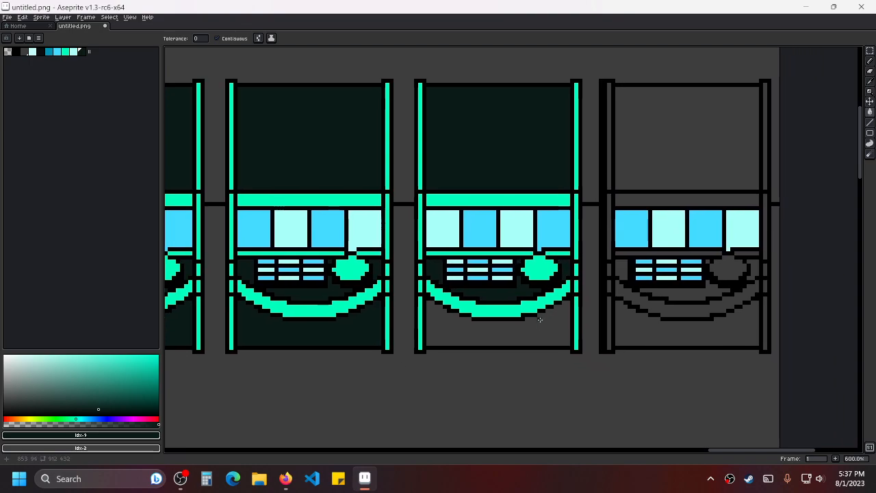
scroll(548, 326, "up", 1)
left_click(550, 320)
Fill the tenth machine's upper panel and the areas above and below its curved band with dark teal.
scroll(669, 268, "down", 1)
scroll(656, 270, "down", 1)
left_click_drag(655, 270, 560, 295)
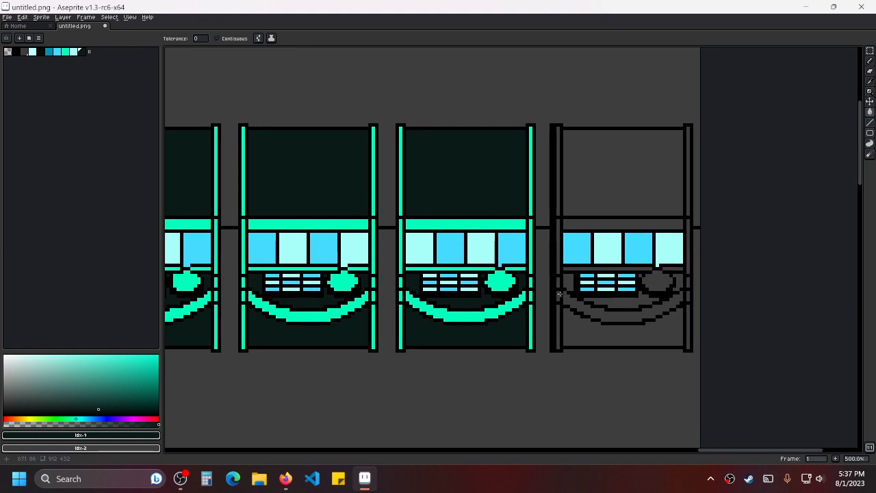
left_click(583, 189)
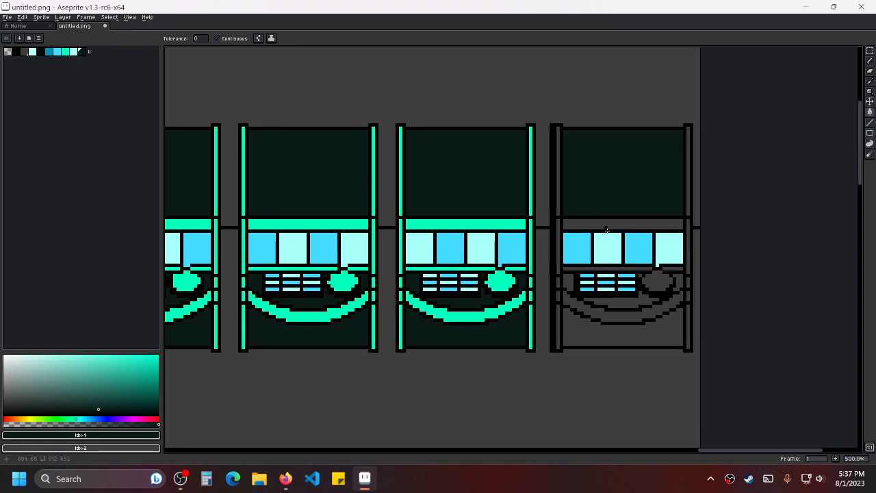
left_click(614, 301)
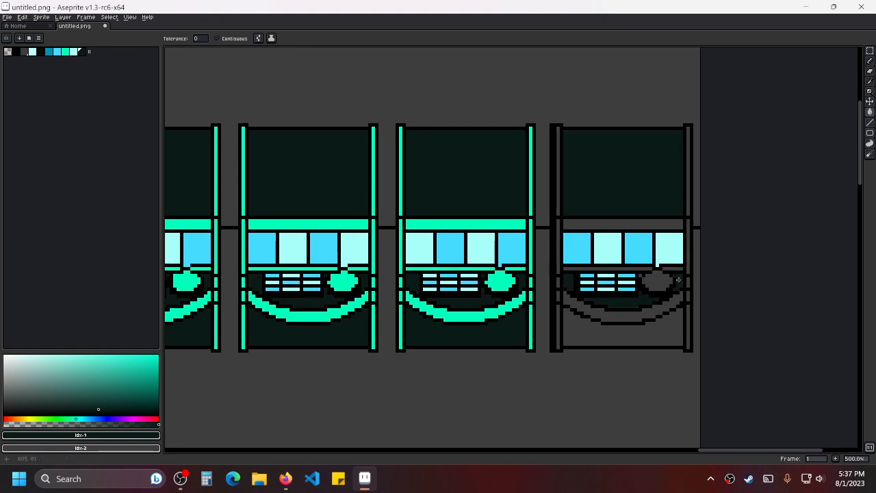
scroll(640, 274, "up", 1)
left_click(627, 347)
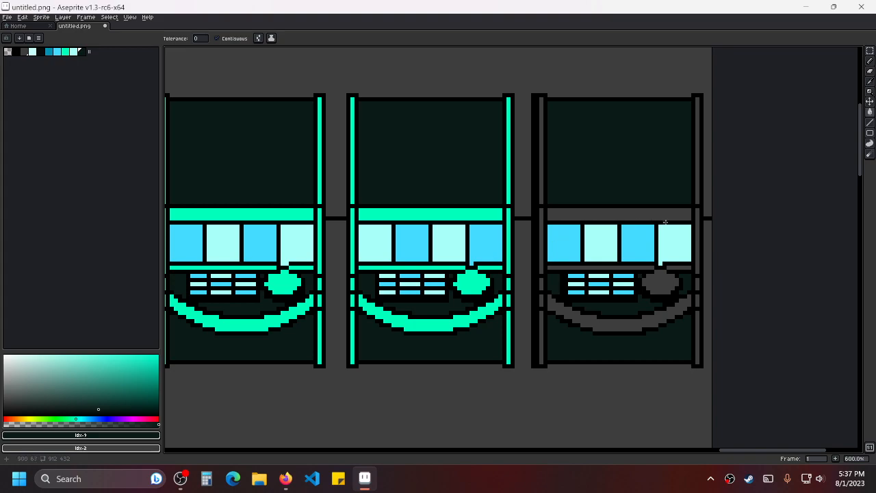
Sample the bright turquoise and fill all segments of the tenth machine's two side posts.
left_click_drag(616, 201, 615, 212)
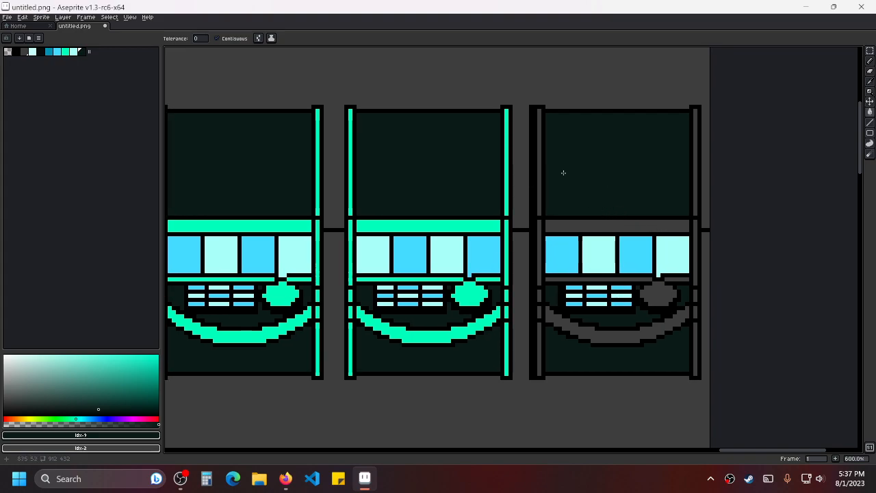
left_click(352, 164, "alt")
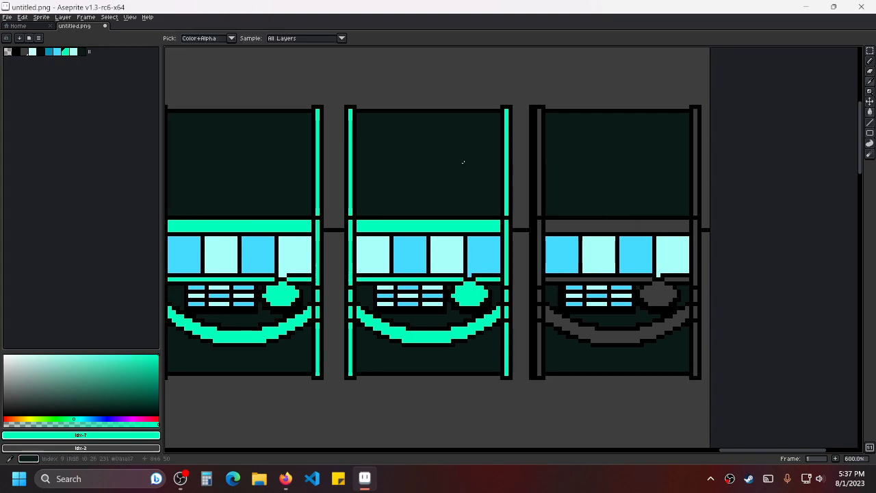
left_click(538, 176)
left_click(540, 250)
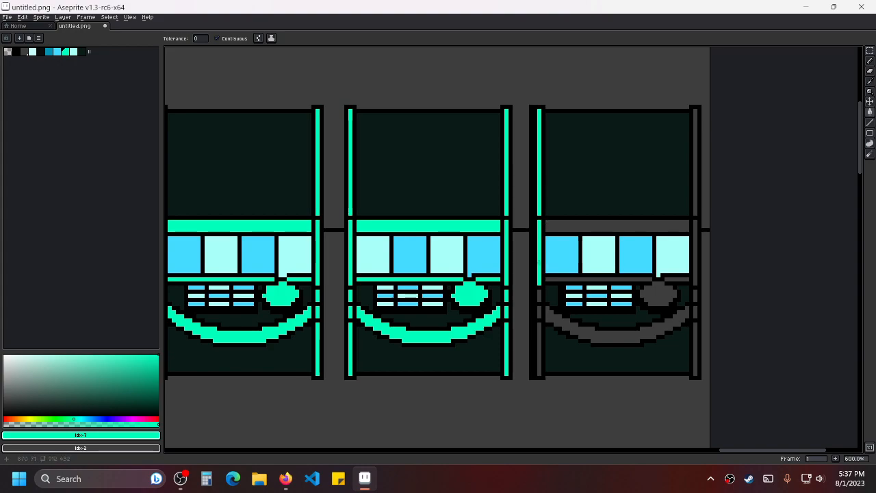
left_click(540, 296)
left_click(539, 312)
left_click(539, 339)
left_click(695, 205)
left_click(695, 236)
left_click(695, 295)
left_click(695, 312)
left_click(695, 335)
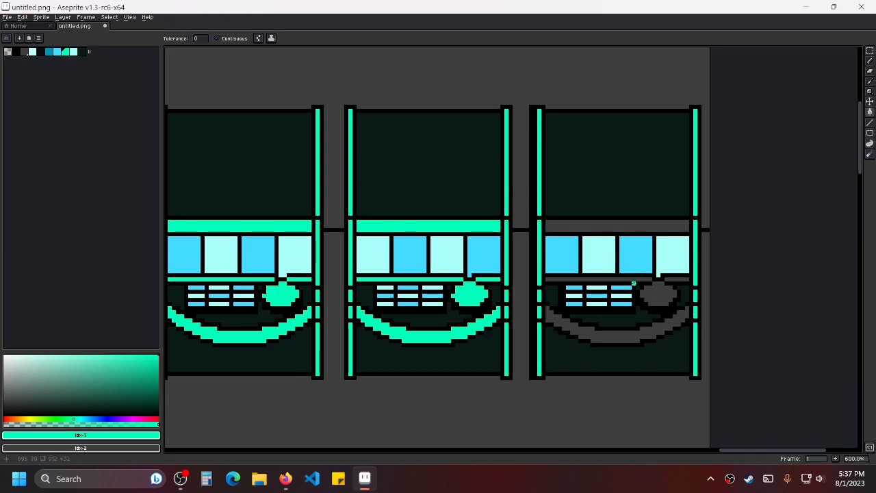
Fill the tenth machine's header bar, thin divider strip, curved band and round knob with bright turquoise, undoing the outline fill.
left_click(604, 230)
left_click(581, 280)
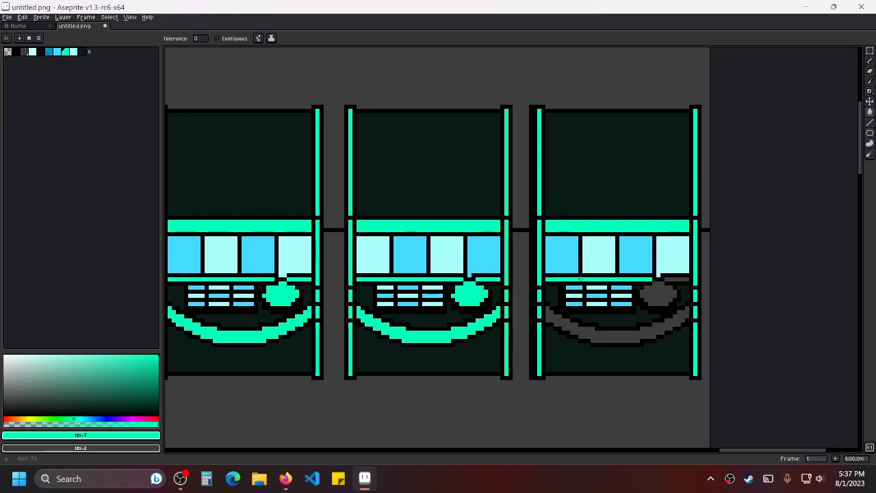
left_click(592, 332)
left_click(659, 292)
left_click(672, 281)
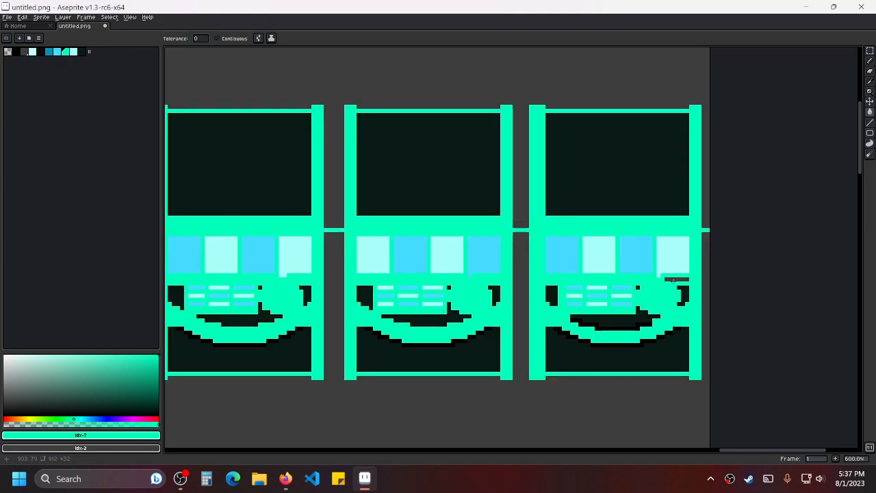
key("ctrl+z")
Review the coloured top row of slot machines and compare it with the uncoloured outlines of the second row.
scroll(586, 256, "down", 4)
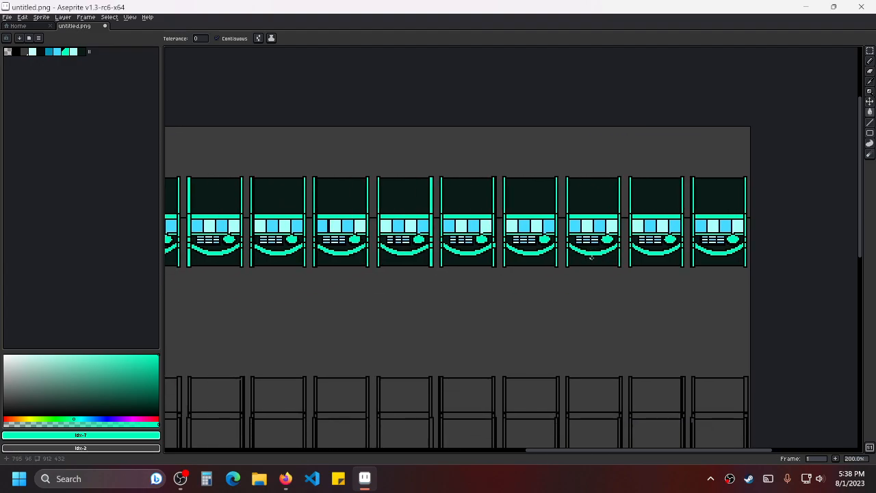
scroll(431, 302, "down", 2)
scroll(493, 267, "up", 3)
scroll(501, 242, "down", 2)
left_click_drag(495, 209, 512, 262)
scroll(512, 262, "up", 1)
left_click_drag(447, 251, 565, 270)
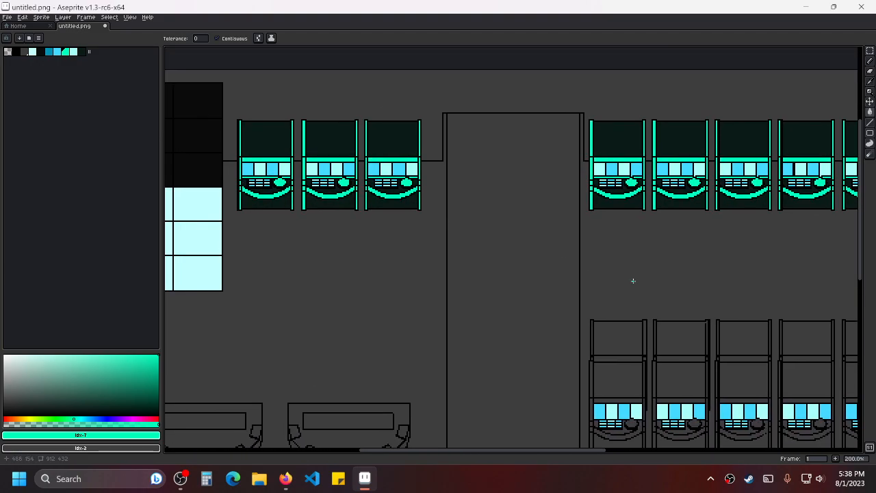
left_click_drag(633, 281, 516, 248)
left_click_drag(571, 337, 568, 314)
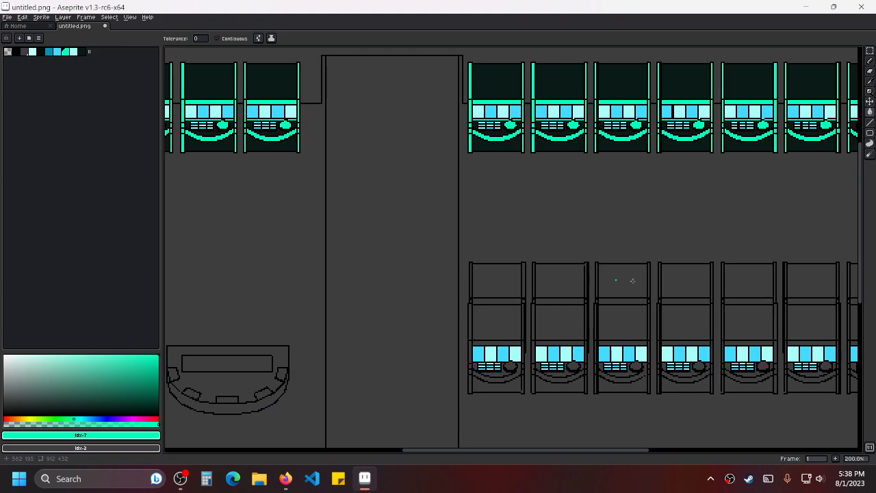
scroll(662, 330, "up", 1)
scroll(541, 246, "down", 1)
left_click_drag(500, 198, 553, 288)
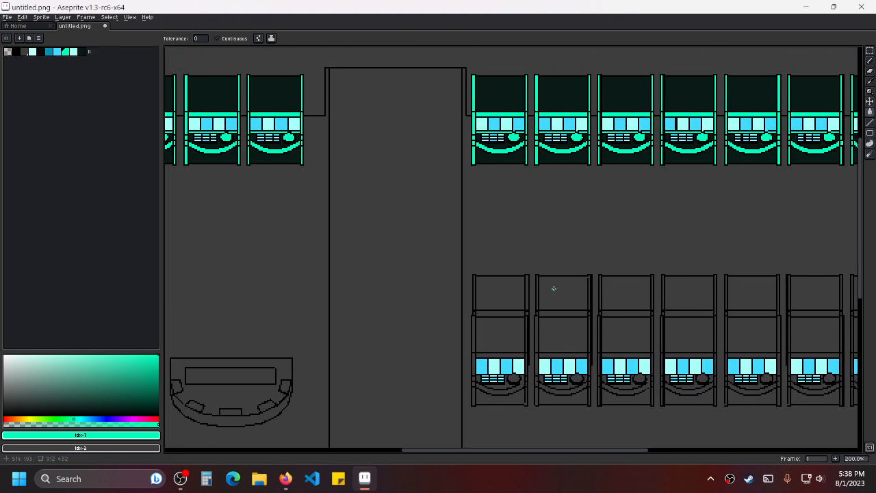
scroll(478, 275, "up", 1)
left_click_drag(495, 287, 504, 215)
left_click_drag(503, 310, 533, 268)
scroll(507, 274, "up", 1)
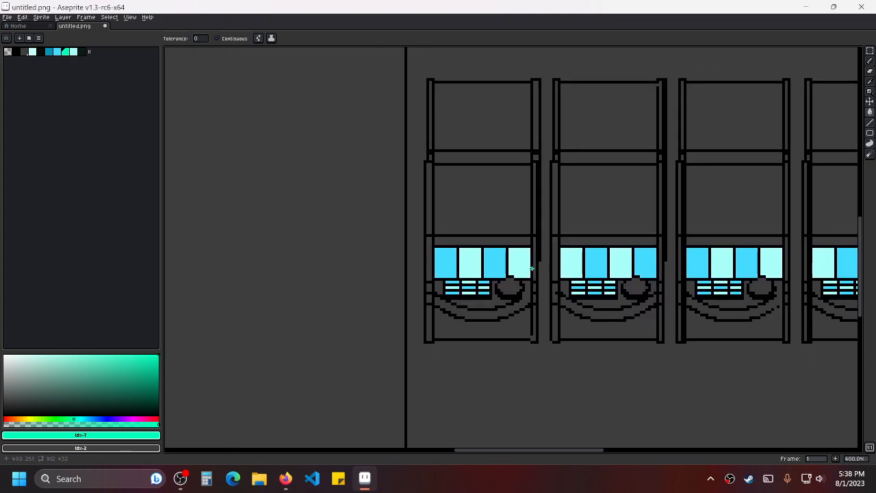
scroll(494, 263, "up", 1)
left_click_drag(510, 205, 542, 306)
scroll(532, 349, "down", 1)
scroll(504, 215, "down", 2)
left_click_drag(496, 281, 579, 315)
left_click_drag(682, 306, 559, 282)
left_click_drag(471, 258, 600, 288)
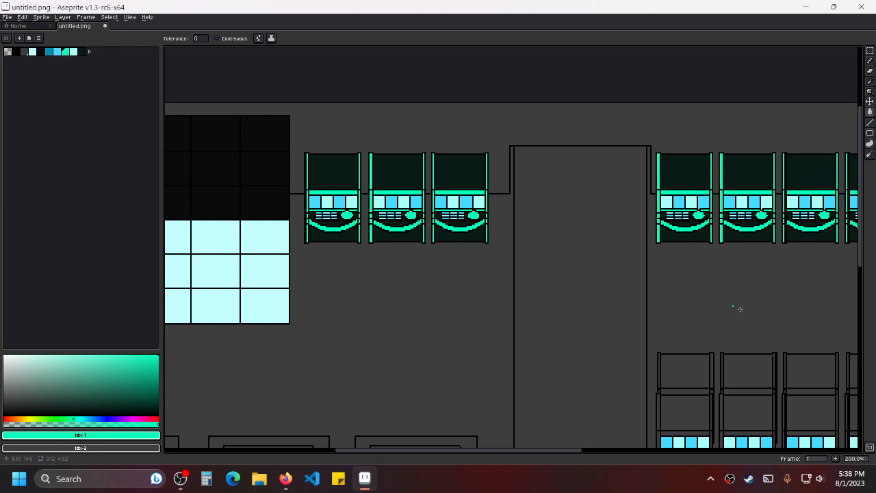
left_click_drag(758, 322, 675, 266)
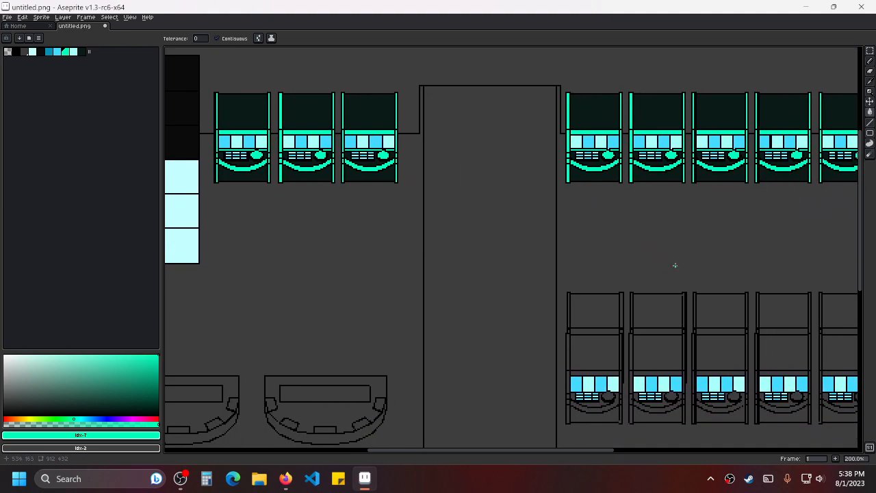
left_click_drag(692, 298, 656, 273)
left_click_drag(523, 220, 531, 231)
left_click_drag(647, 325, 616, 256)
scroll(612, 274, "up", 4)
left_click_drag(500, 294, 525, 191)
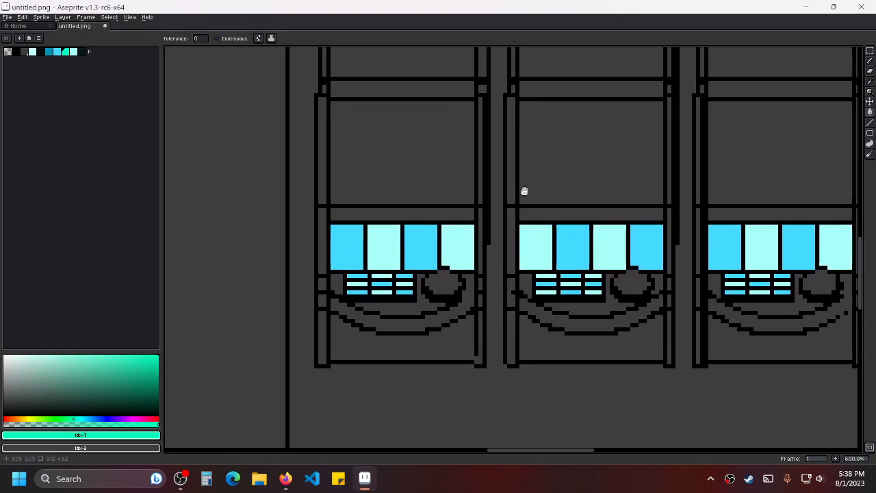
scroll(524, 196, "down", 4)
left_click_drag(580, 211, 531, 315)
scroll(530, 201, "up", 2)
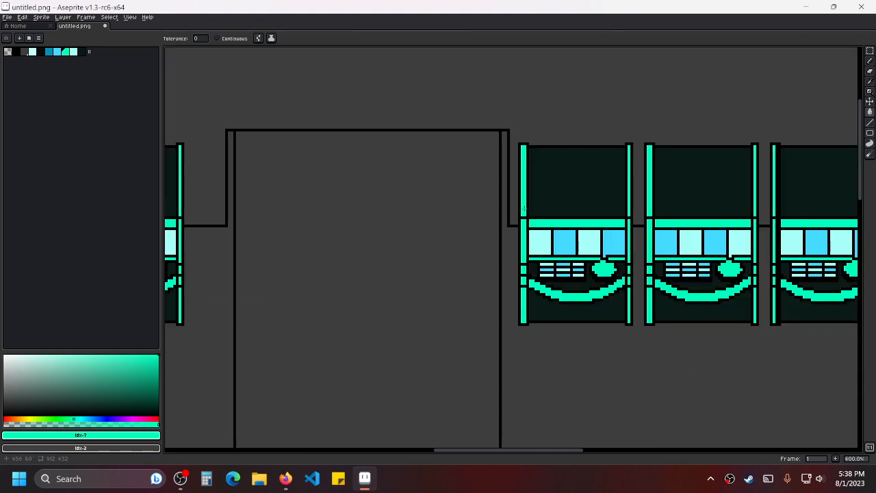
scroll(600, 370, "down", 2)
left_click_drag(601, 369, 575, 84)
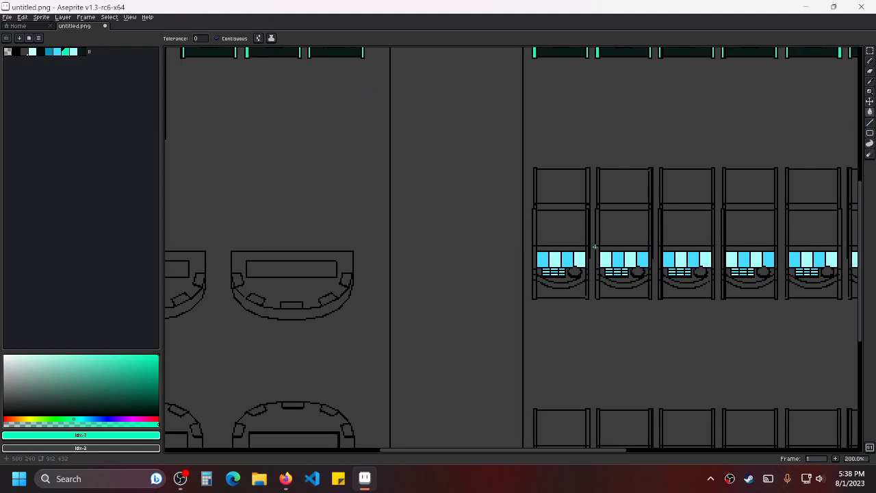
Sample the black outline colour and close the gap at the lower end of the second row's first machine's right post with the Line tool.
scroll(595, 250, "up", 2)
scroll(585, 272, "up", 3)
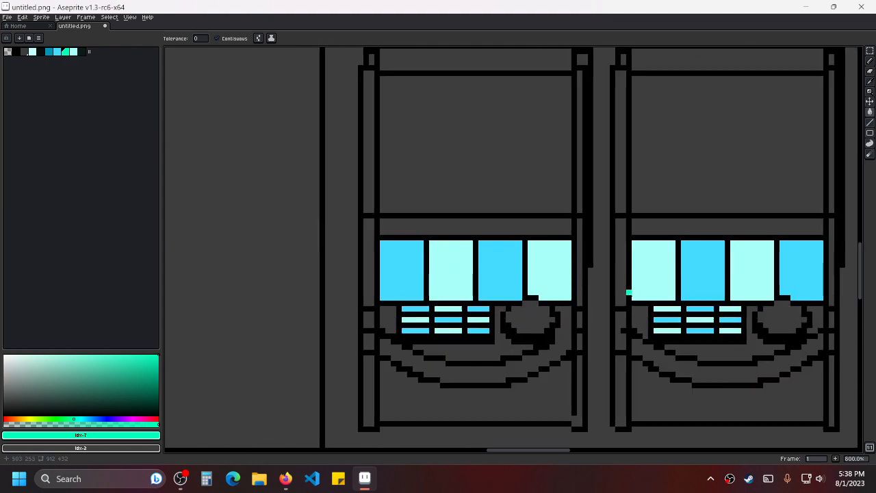
left_click_drag(628, 291, 602, 246)
scroll(602, 247, "down", 1)
left_click_drag(580, 317, 577, 283)
left_click(561, 281, "alt")
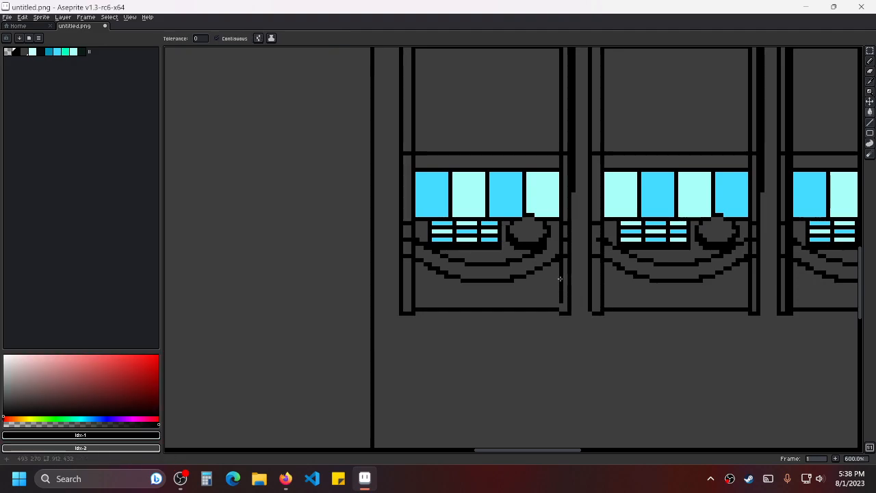
scroll(560, 285, "up", 1)
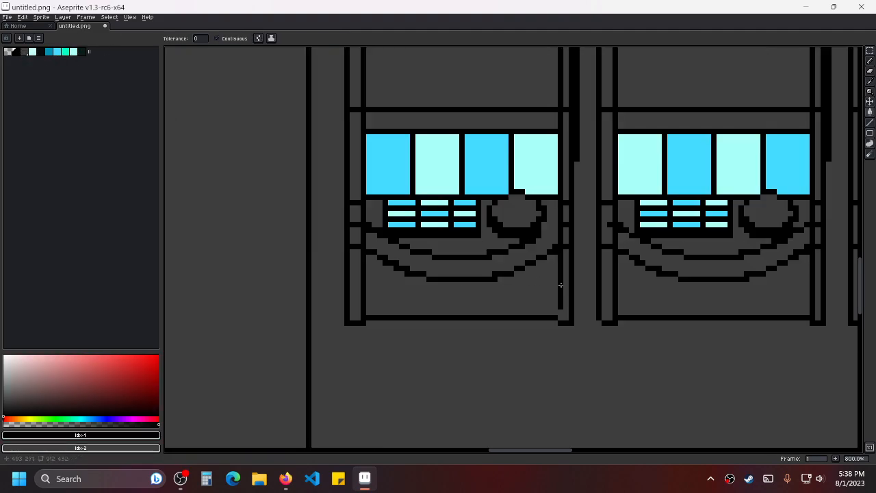
left_click(869, 122)
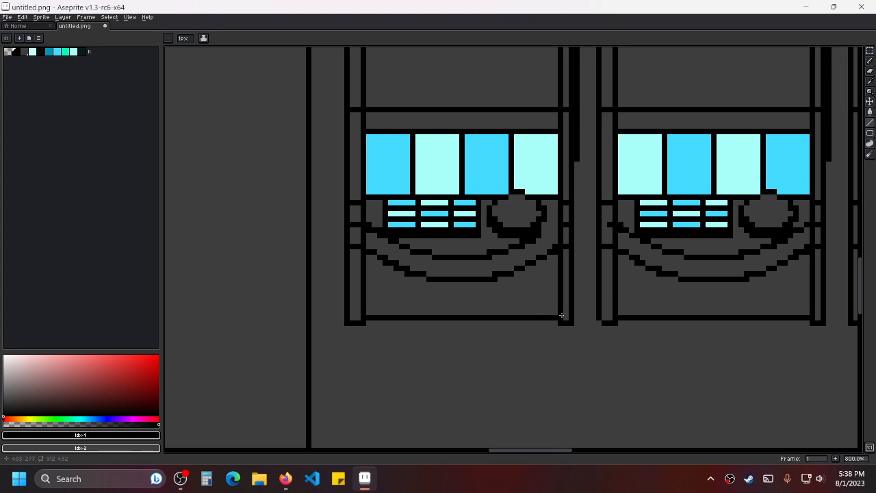
scroll(562, 315, "down", 7)
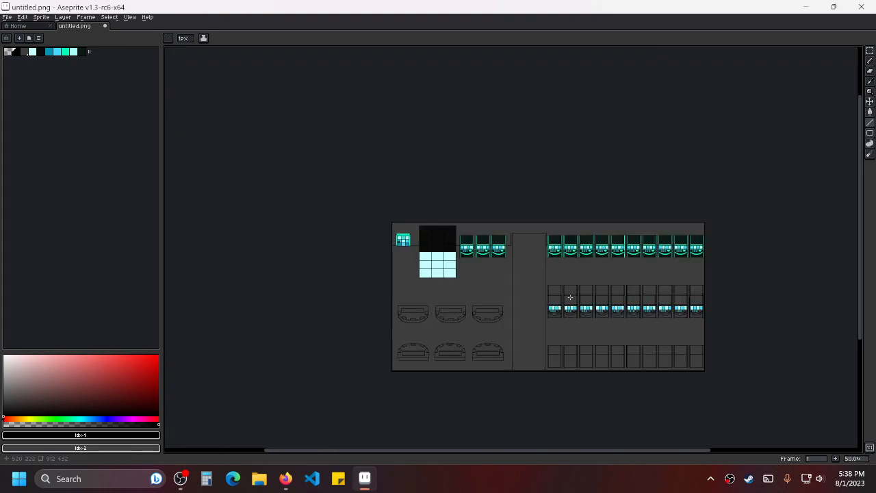
Sample the dark teal from a coloured machine and fill the upper and middle panels of the second row's first machine.
scroll(570, 299, "up", 4)
key("i")
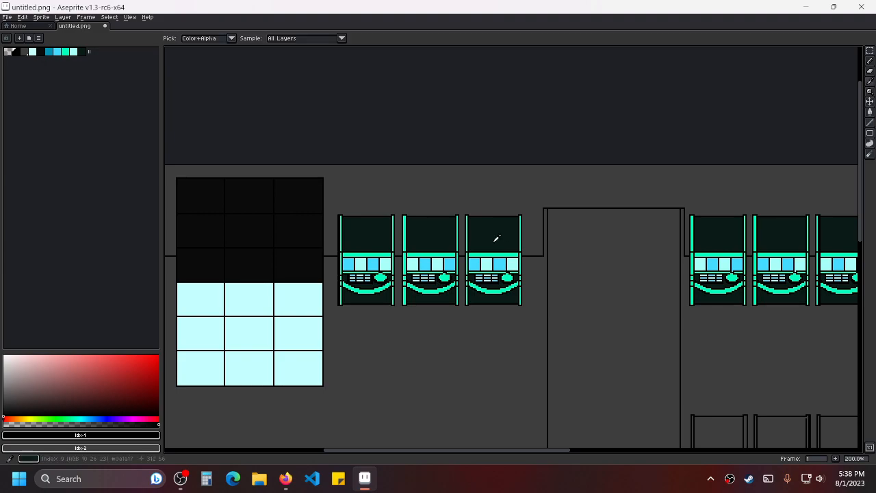
left_click(491, 239, "alt")
mouse_move(695, 324)
left_mouse_down()
mouse_move(575, 194)
mouse_move(542, 174)
left_mouse_up()
scroll(620, 269, "up", 1)
left_click_drag(534, 304, 477, 230)
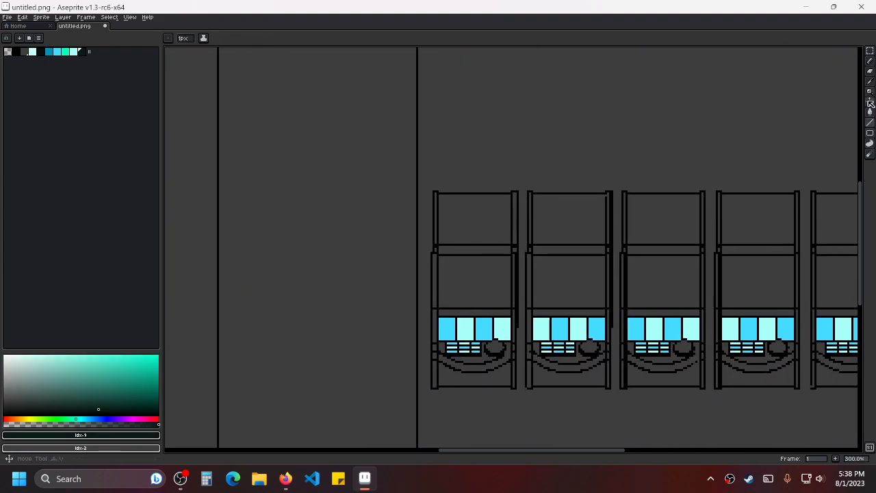
left_click(870, 112)
scroll(479, 222, "down", 1)
scroll(478, 228, "up", 1)
left_click(478, 228)
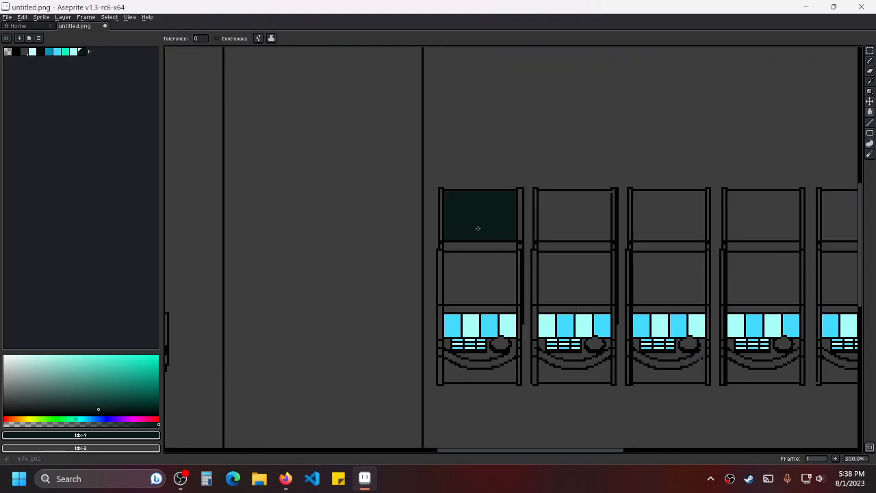
left_click(496, 273)
Fill the first machine's base panel, the area above its curved band and the area beside the button grid with dark teal.
left_click_drag(490, 335, 488, 264)
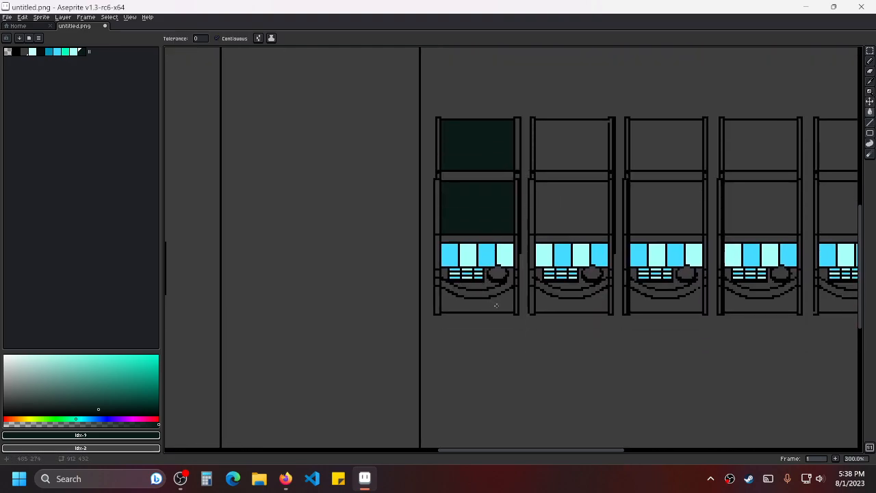
left_click(496, 305)
left_click(467, 284)
scroll(451, 280, "up", 2)
left_click(440, 271)
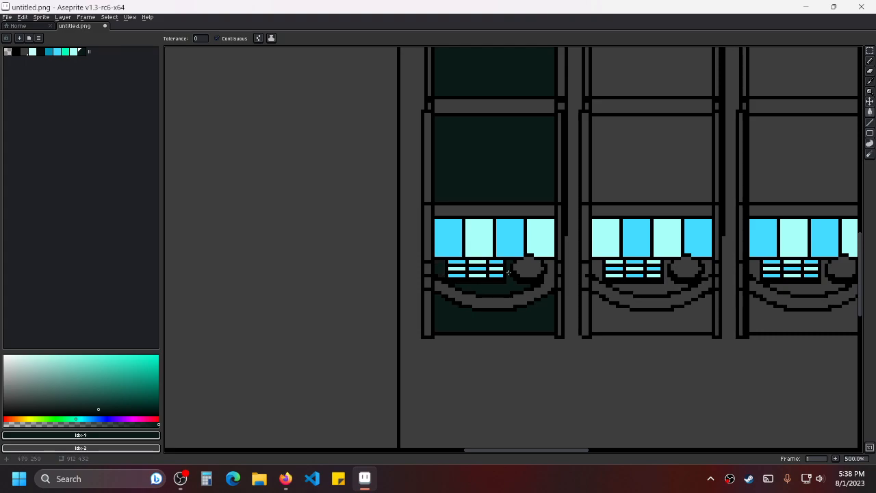
Close the outline gaps at the right end of the second row's third machine's curved band with black Pencil pixels.
scroll(549, 280, "up", 4)
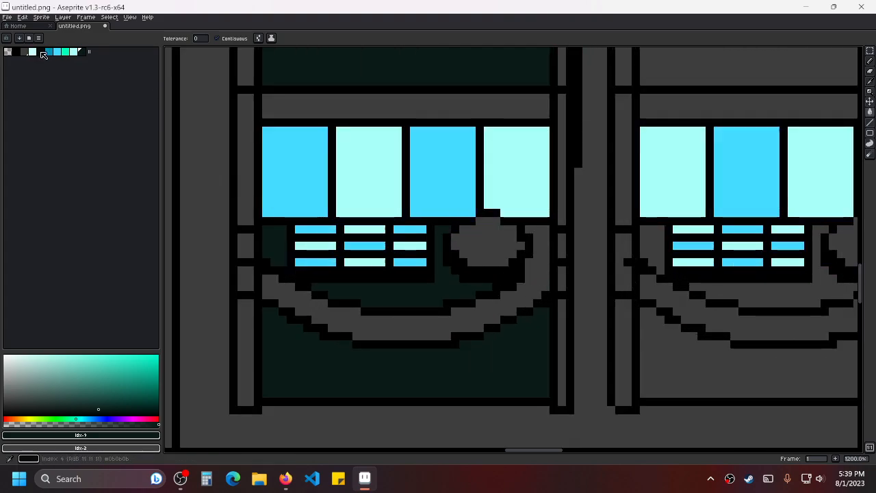
left_click(16, 51)
left_click(871, 61)
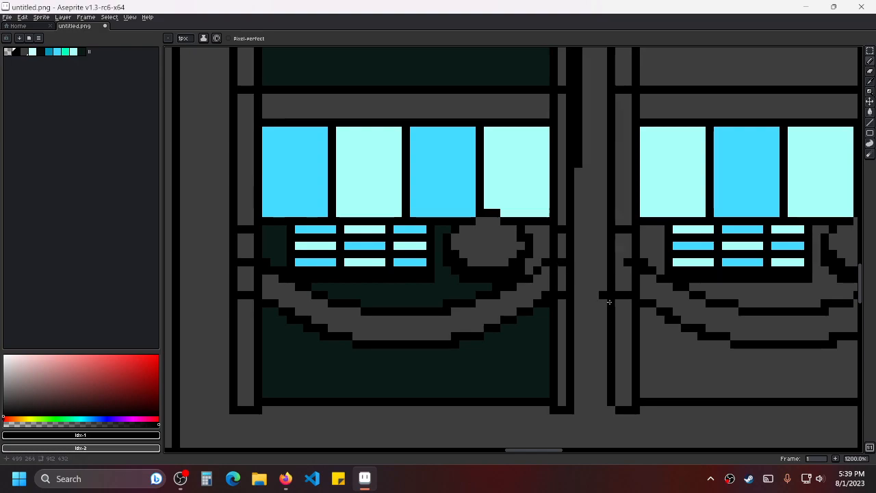
scroll(596, 288, "down", 2)
mouse_move(715, 280)
left_mouse_down()
mouse_move(509, 262)
mouse_move(565, 282)
left_mouse_up()
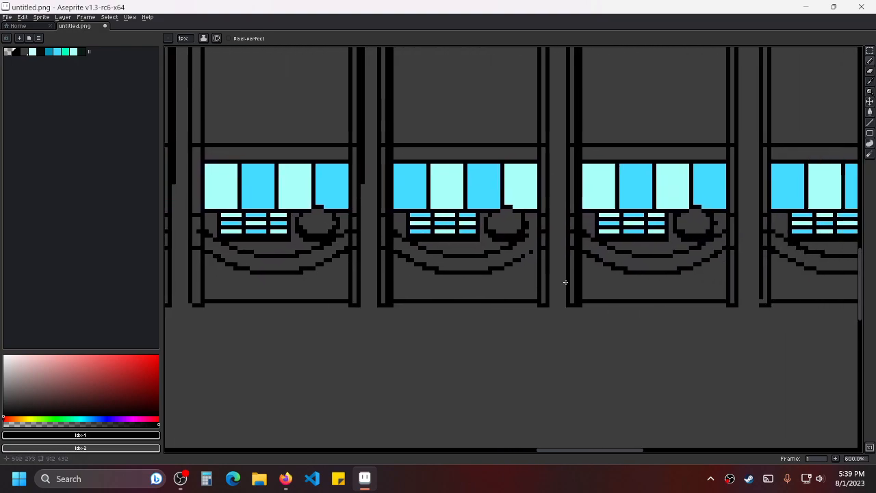
scroll(558, 270, "up", 3)
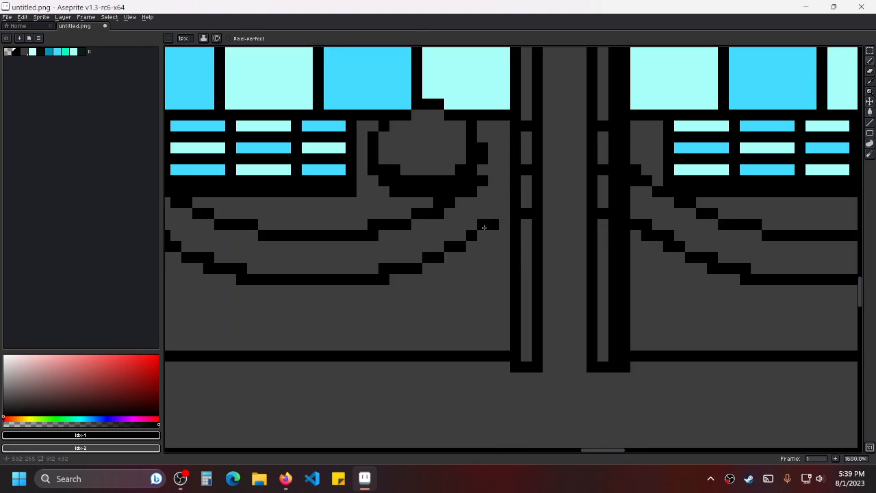
left_click(484, 233)
left_click(502, 213)
left_click(494, 171)
scroll(472, 248, "down", 3)
scroll(611, 328, "up", 2)
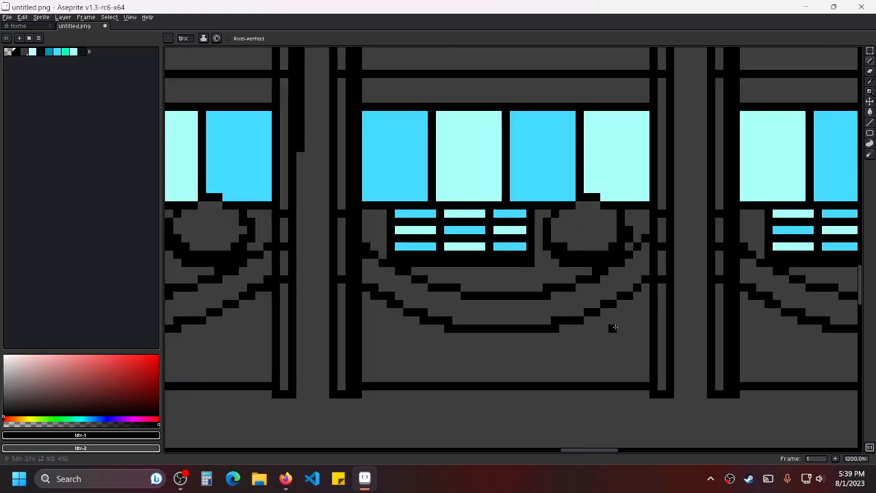
Examine the curved band and knob outlines of the remaining second-row machines for gaps.
left_click_drag(622, 323, 404, 291)
left_click_drag(706, 301, 497, 292)
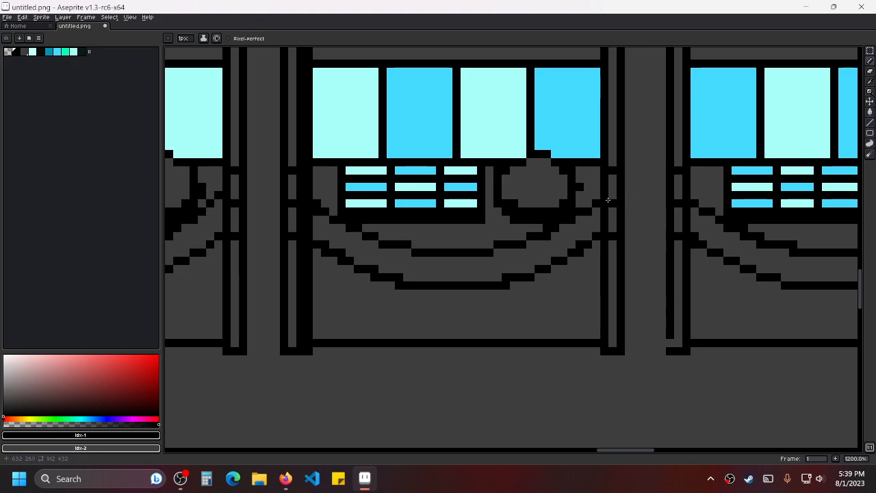
scroll(695, 251, "down", 2)
scroll(519, 251, "right", 5)
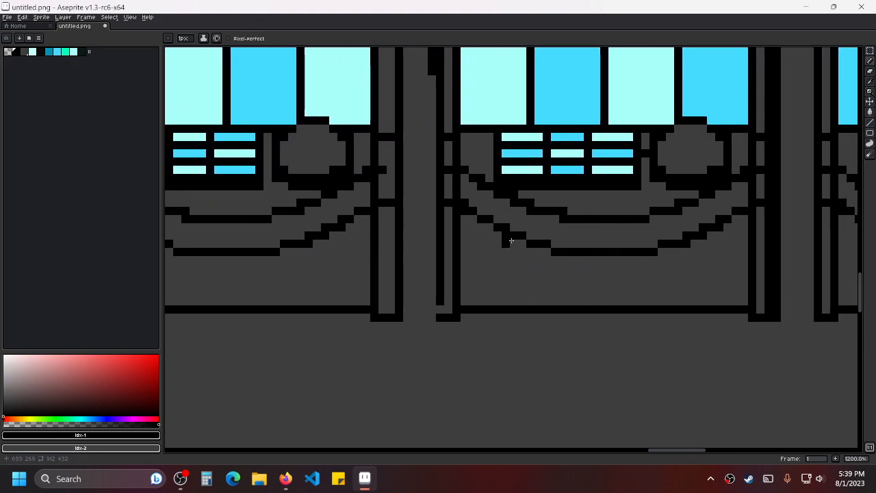
left_click_drag(620, 245, 449, 267)
scroll(449, 267, "down", 2)
left_click_drag(682, 272, 479, 286)
left_click_drag(652, 302, 491, 296)
scroll(490, 295, "right", 3)
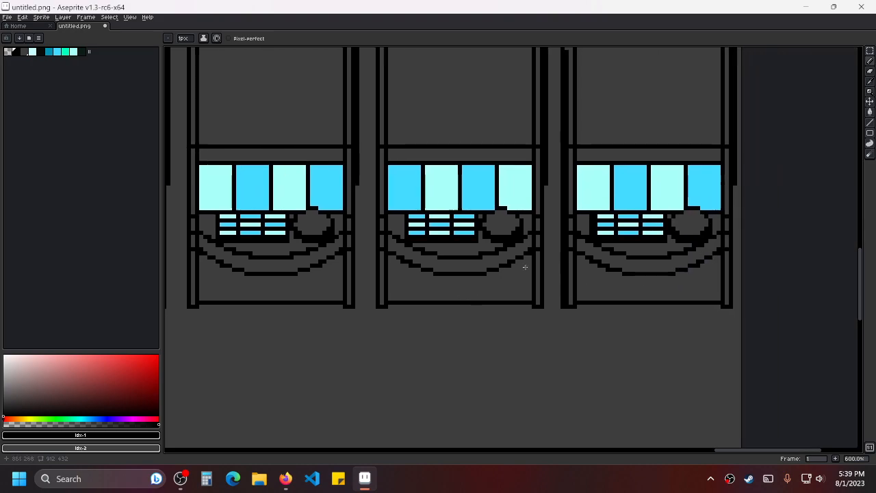
scroll(630, 285, "left", 5)
scroll(476, 282, "up", 1)
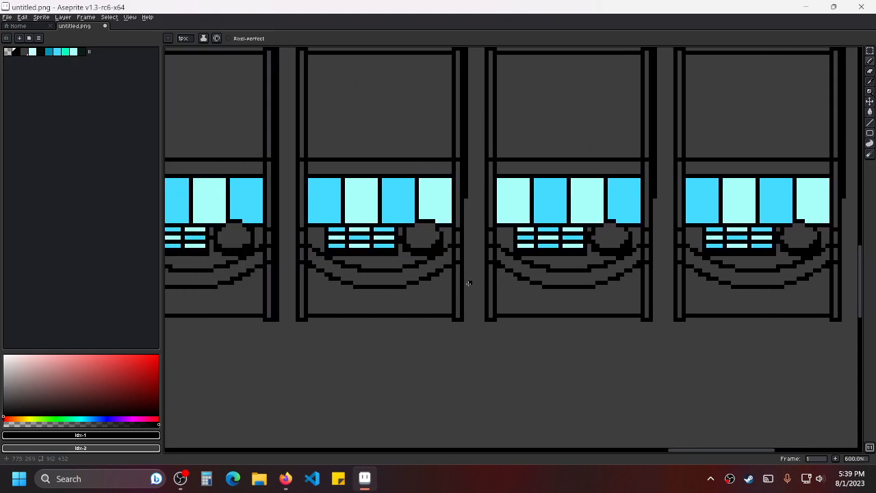
scroll(312, 285, "left", 3)
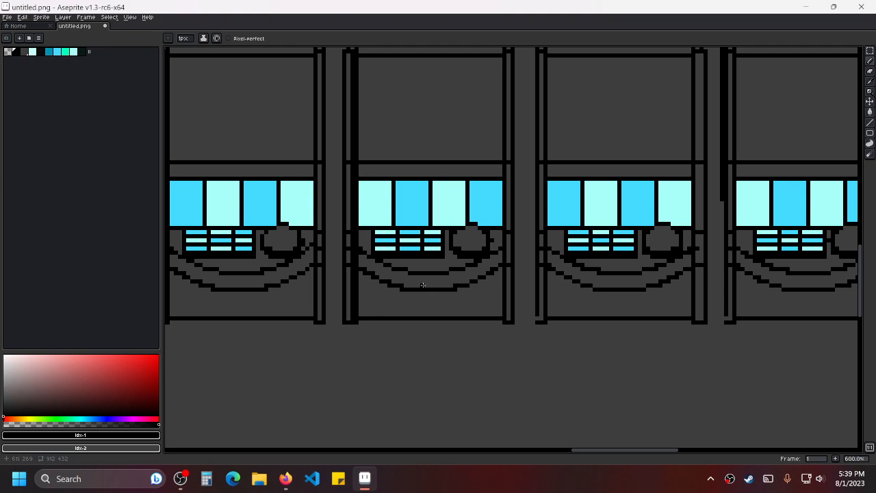
scroll(419, 285, "up", 4)
scroll(429, 310, "right", 1)
scroll(434, 317, "down", 3)
scroll(486, 292, "down", 1)
left_click_drag(485, 299, 610, 297)
left_click_drag(450, 295, 616, 287)
left_click_drag(477, 286, 607, 284)
scroll(607, 284, "down", 1)
left_click_drag(418, 283, 615, 282)
Sample the bright turquoise from the top row and fill the first second-row machine's upper post segments and the bar between its panels.
left_click_drag(547, 217, 534, 367)
scroll(563, 323, "down", 4)
scroll(593, 311, "up", 1)
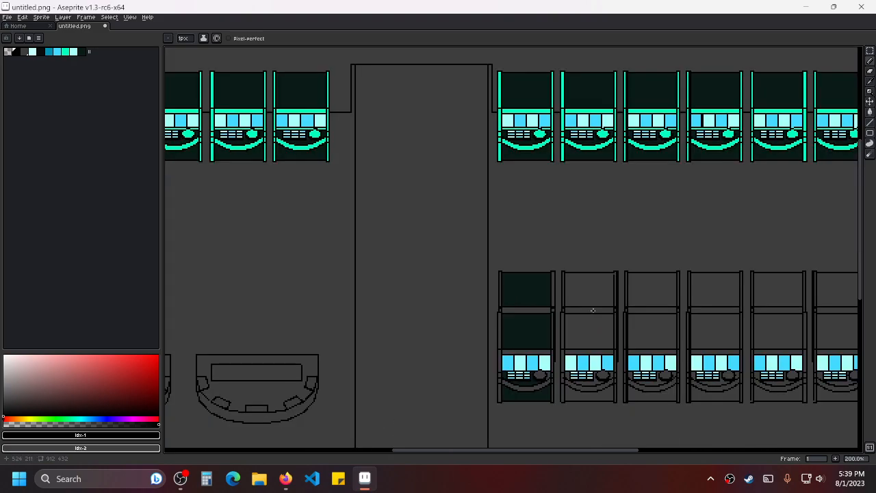
left_click(500, 91, "alt")
scroll(551, 336, "up", 2)
left_click_drag(527, 271, 507, 219)
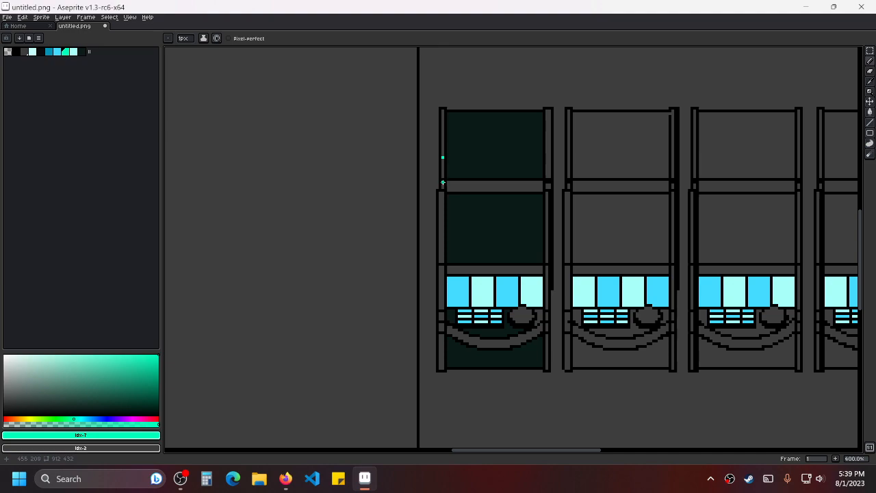
left_click(869, 111)
scroll(445, 146, "up", 1)
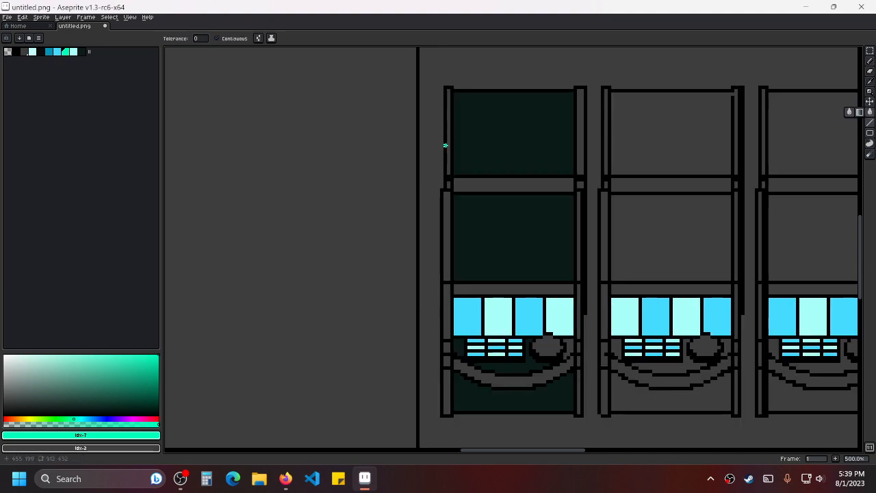
left_click(450, 142)
left_click(462, 182)
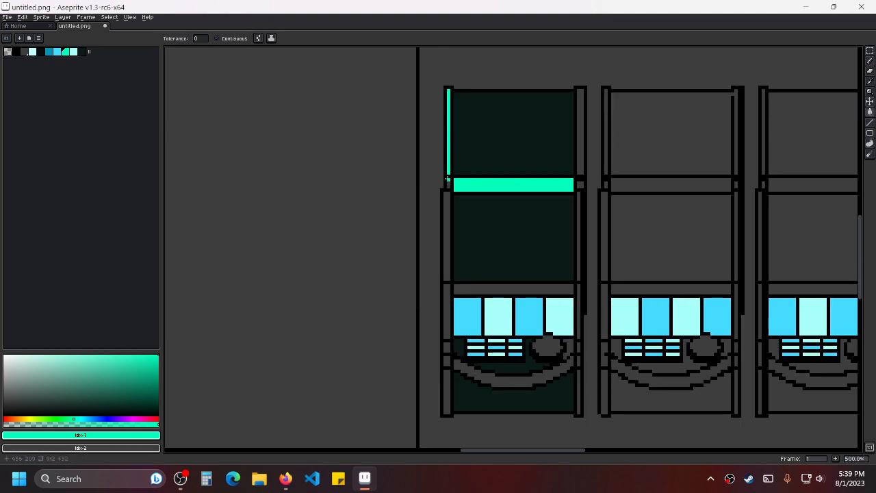
left_click(448, 184)
left_click(581, 171)
left_click(580, 185)
Fill the first machine's middle post segments and the thin divider strip above its reels with bright turquoise.
left_click(447, 217)
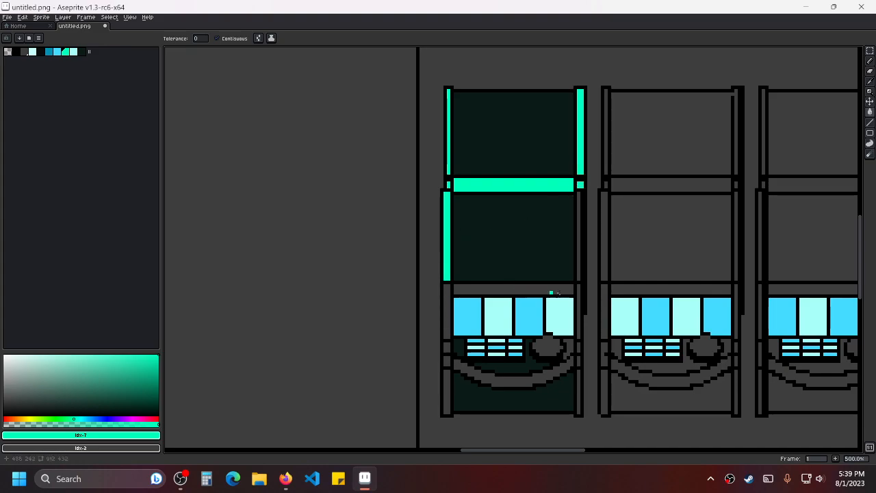
left_click(579, 226)
left_click(445, 296)
left_click(464, 290)
Fill the first machine's round knob with bright turquoise and the small area beside it with dark teal.
left_click_drag(557, 330, 539, 267)
scroll(539, 266, "up", 1)
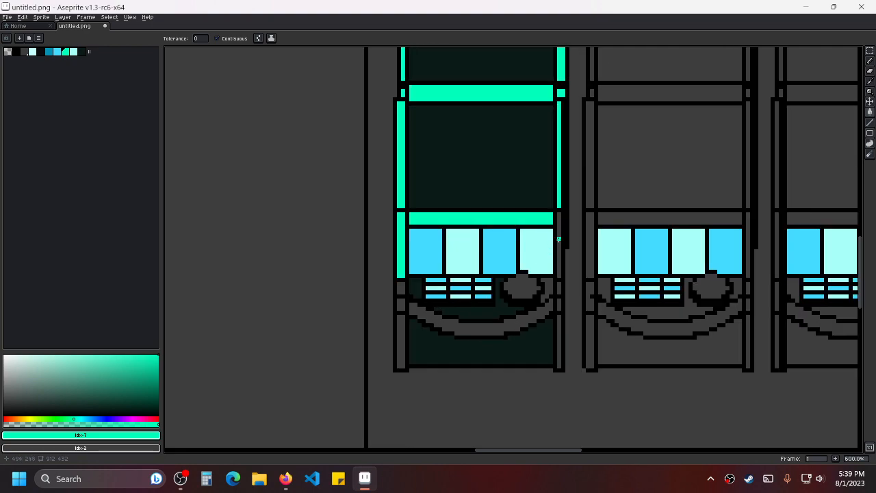
left_click(544, 289)
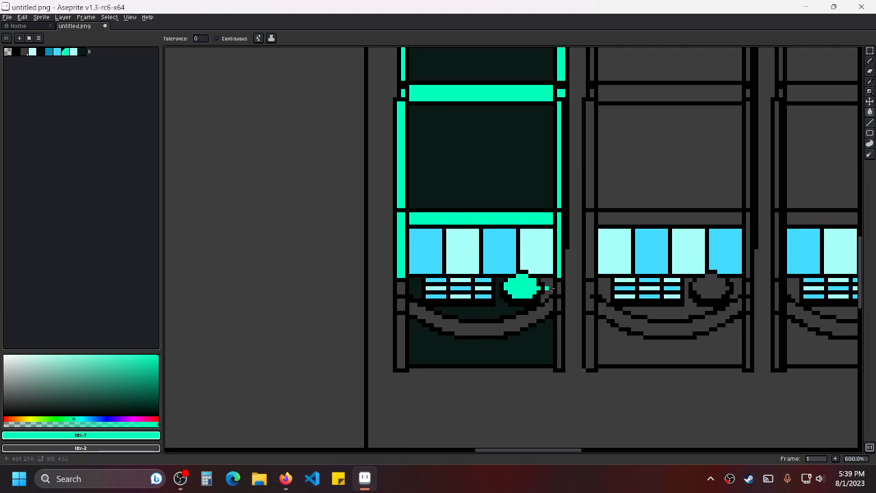
left_click(498, 298, "alt")
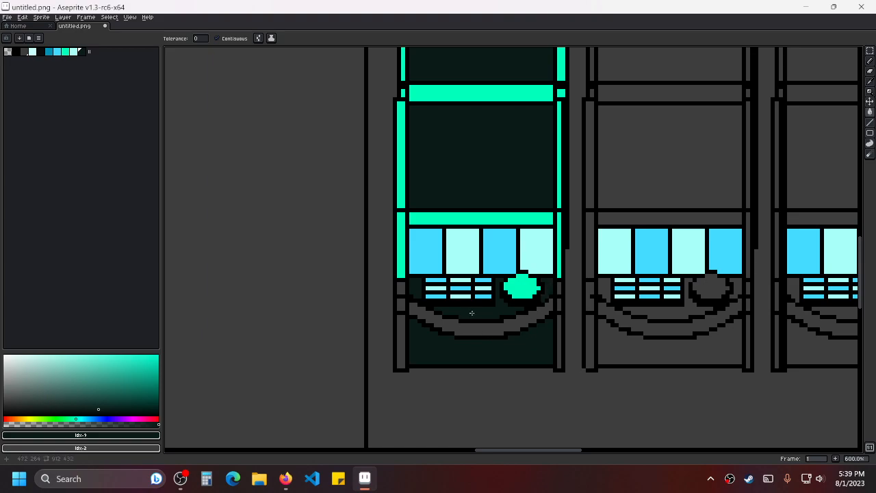
Resample the bright turquoise and fill the first machine's lower post segments and curved band.
left_click(401, 270, "alt")
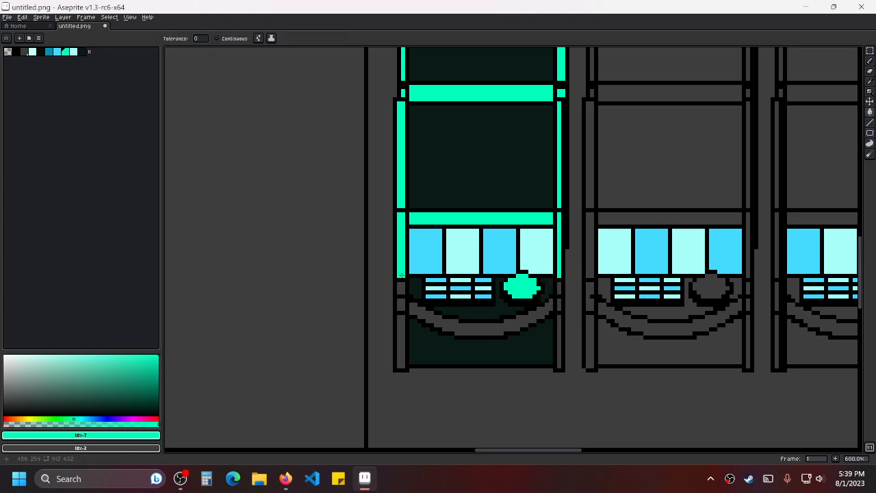
left_click(401, 287)
left_click(401, 305)
left_click(400, 328)
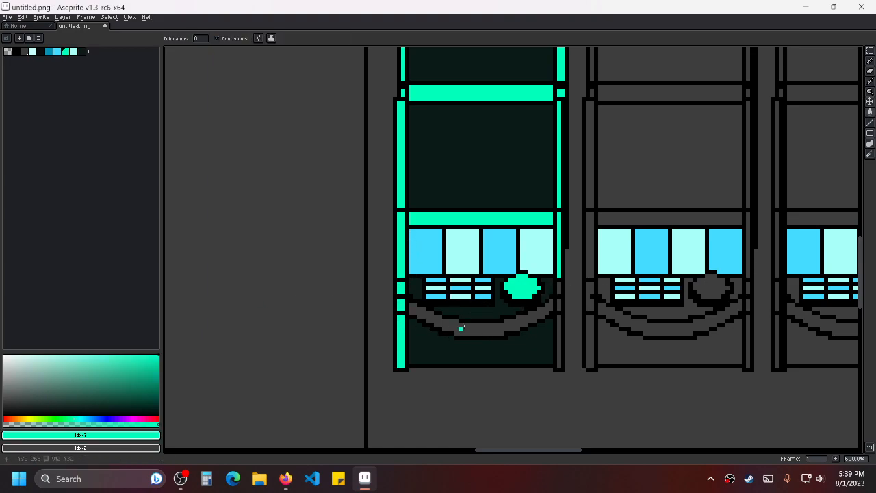
left_click(473, 325)
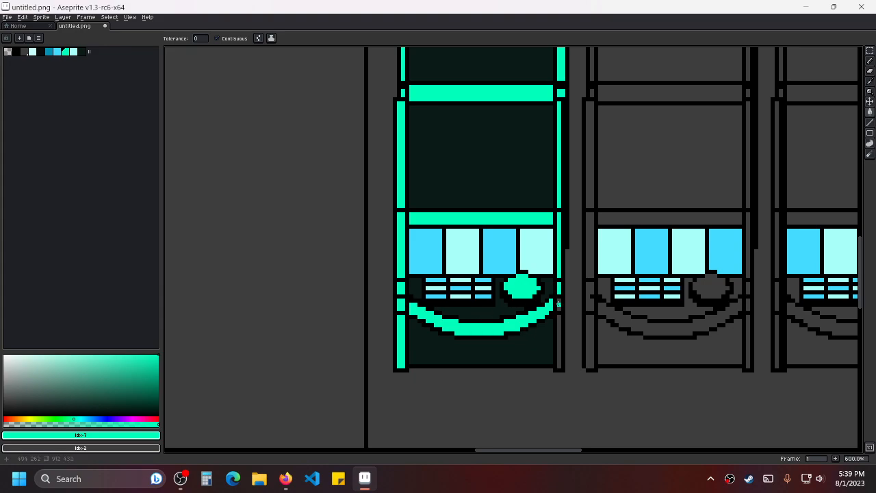
left_click(559, 327)
scroll(677, 332, "down", 1)
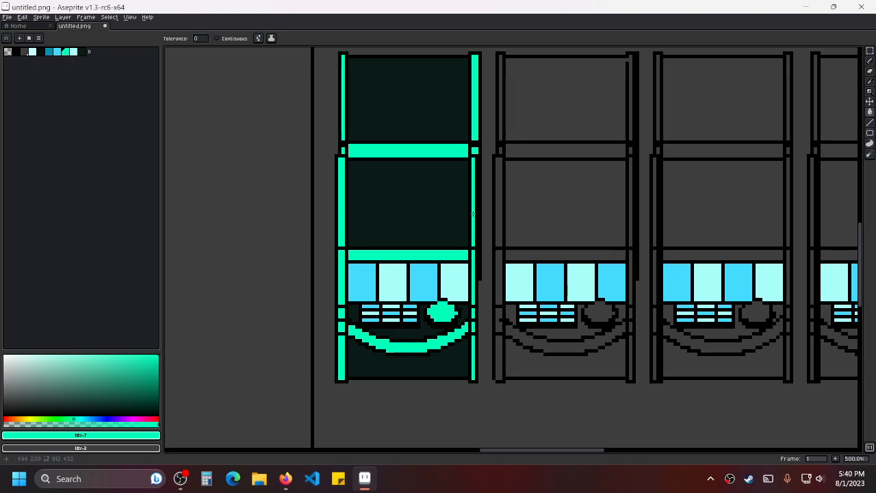
scroll(625, 202, "down", 1)
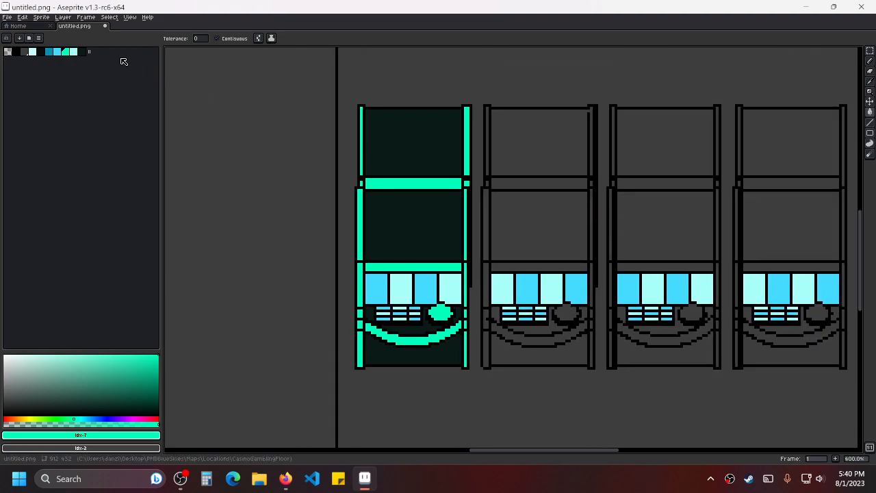
Close the gap at the upper end of the second row's second machine's right post with the Line tool in black.
left_click(82, 52)
scroll(492, 141, "up", 1)
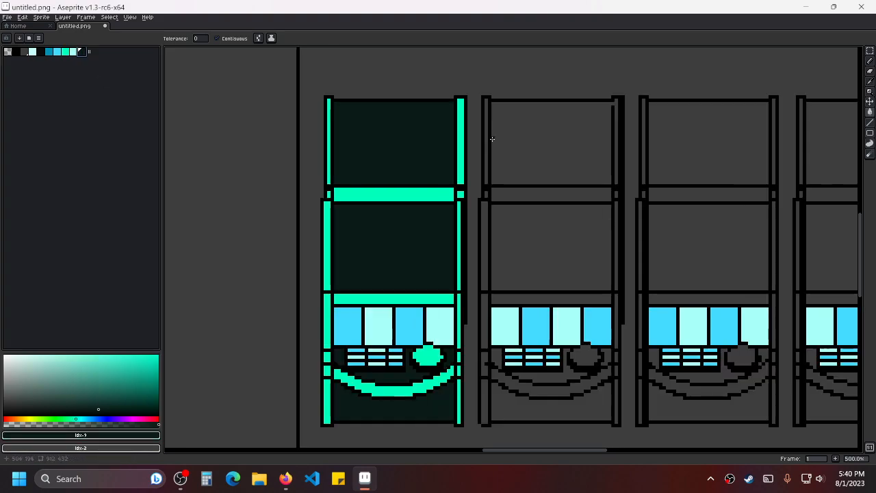
scroll(643, 119, "up", 4)
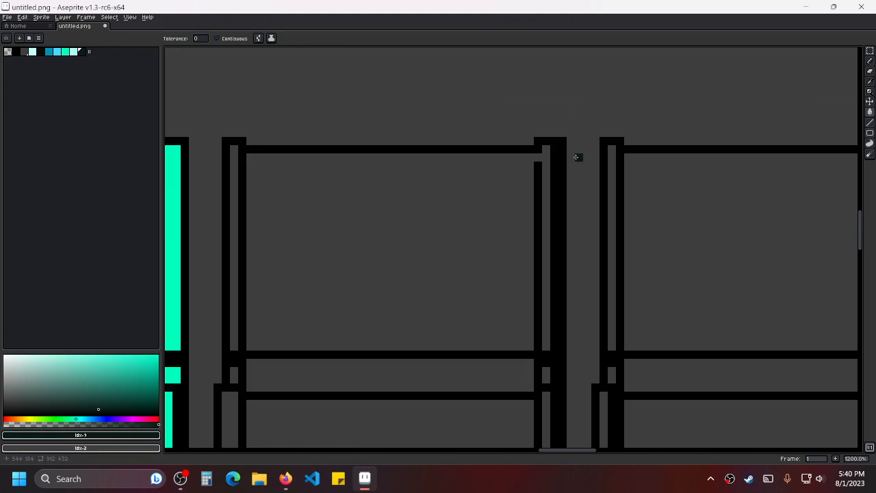
left_click(870, 121)
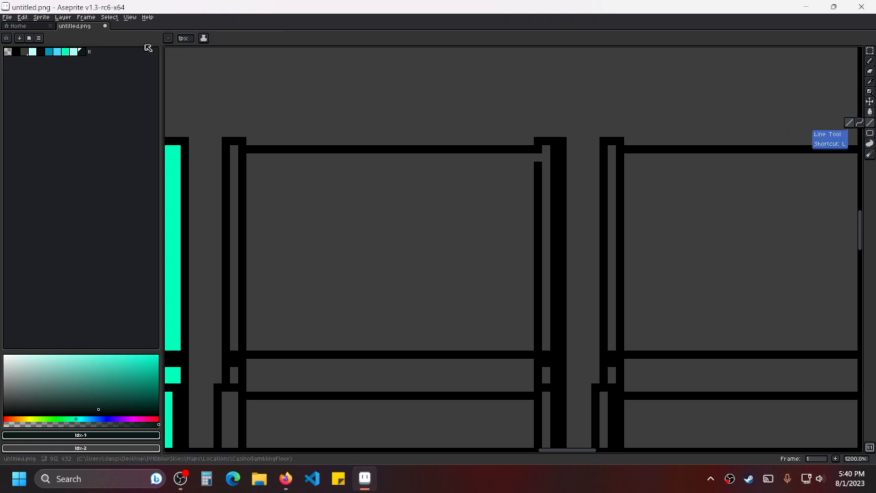
left_click(15, 52)
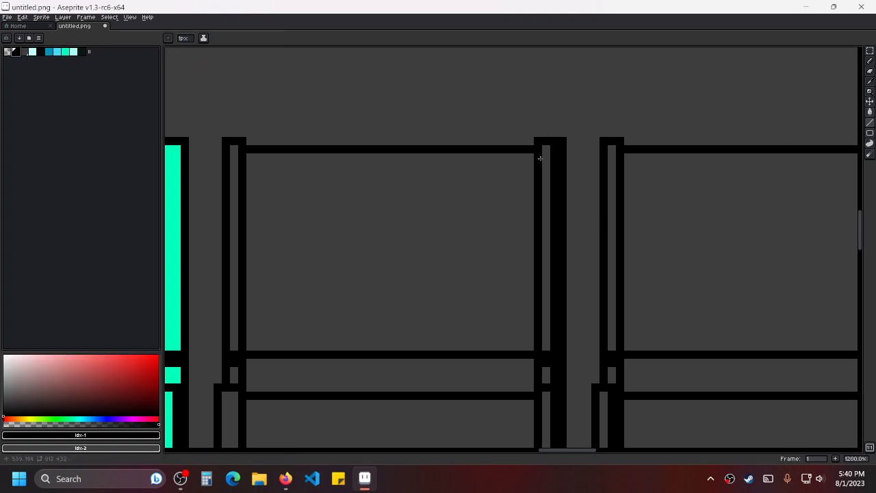
scroll(589, 281, "down", 5)
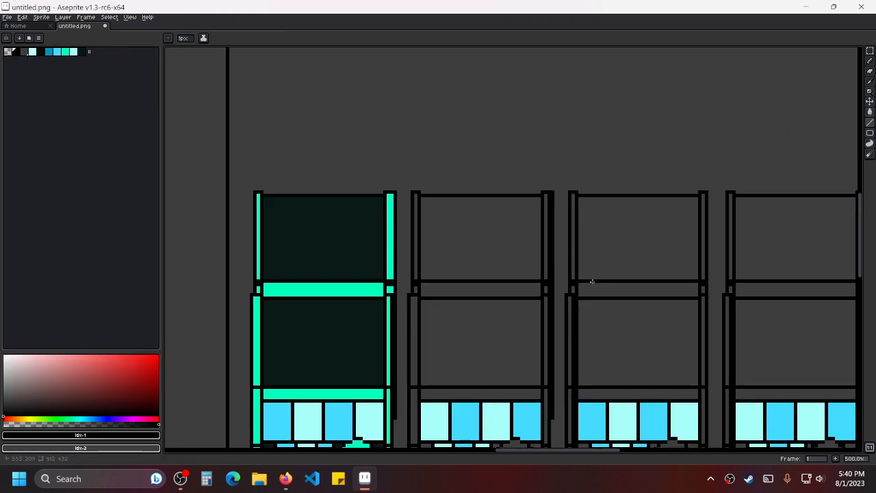
scroll(642, 211, "down", 1)
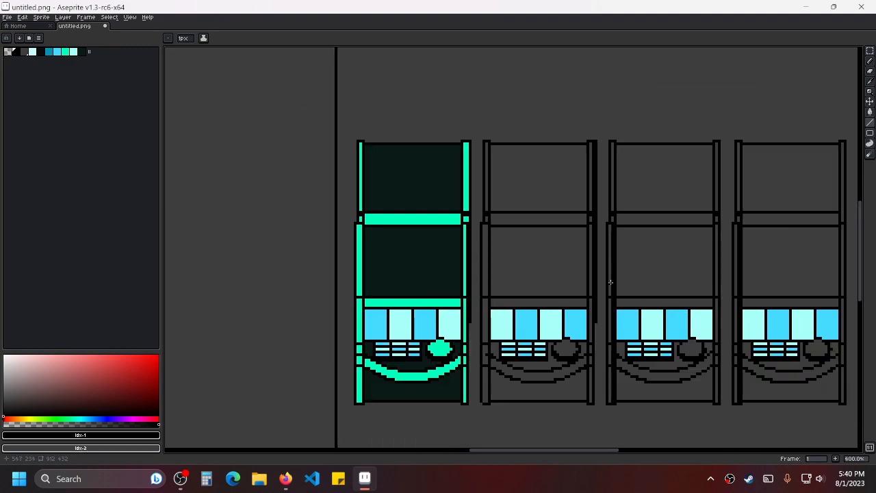
scroll(573, 186, "up", 2)
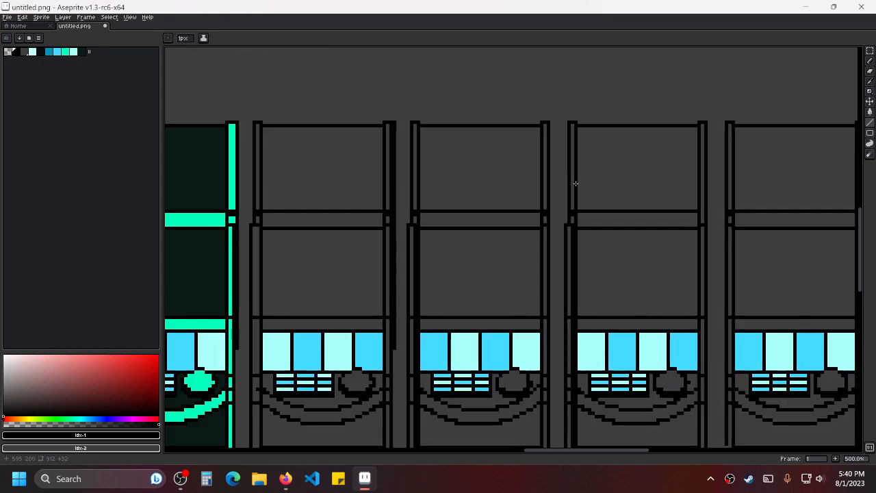
Sample the dark teal from the first machine and fill the second machine's two large upper panels with the Paint Bucket.
scroll(590, 196, "down", 1)
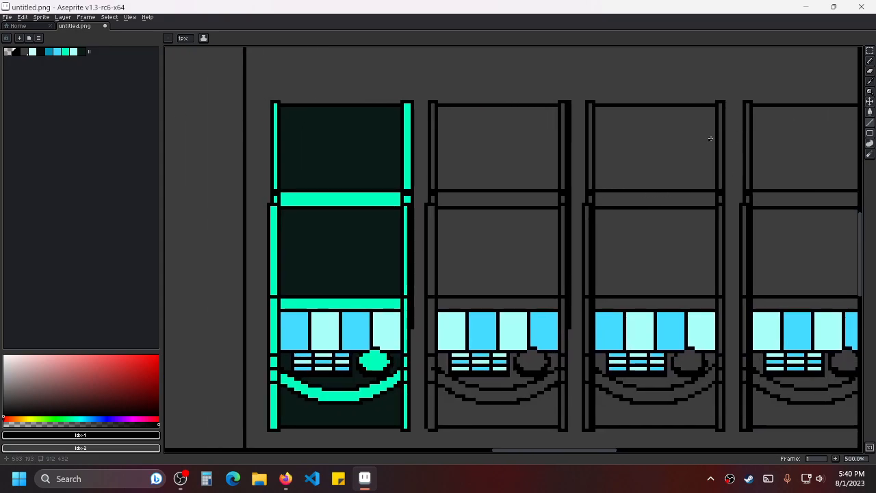
scroll(710, 143, "down", 1)
scroll(624, 164, "up", 1)
left_click_drag(698, 177, 651, 160)
left_click_drag(738, 147, 685, 192)
scroll(695, 170, "down", 1)
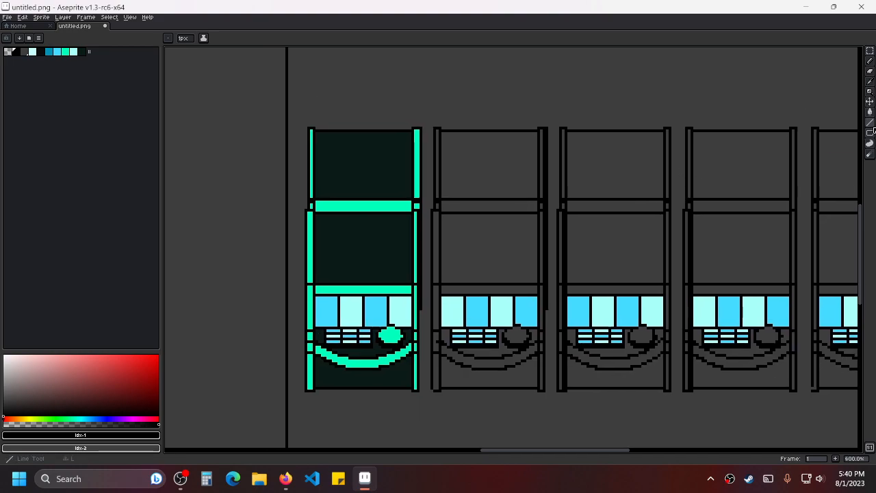
left_click(871, 123)
left_click(383, 153, "alt")
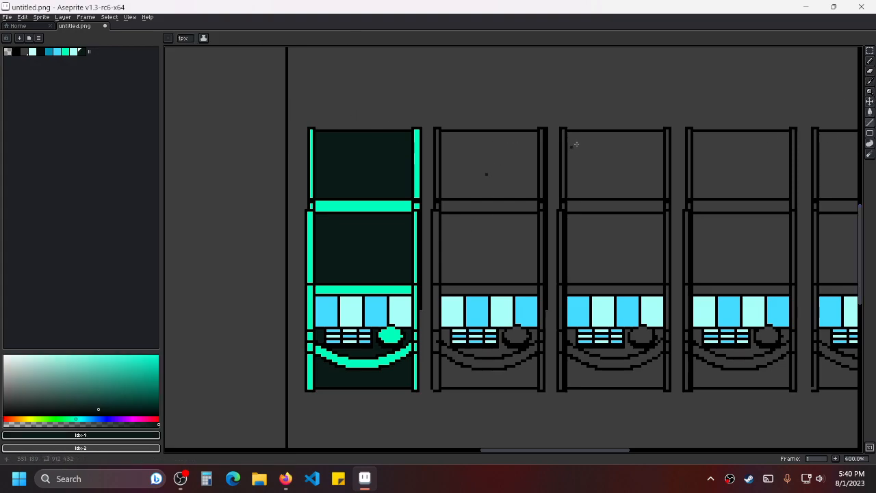
left_click(870, 112)
left_click(487, 168)
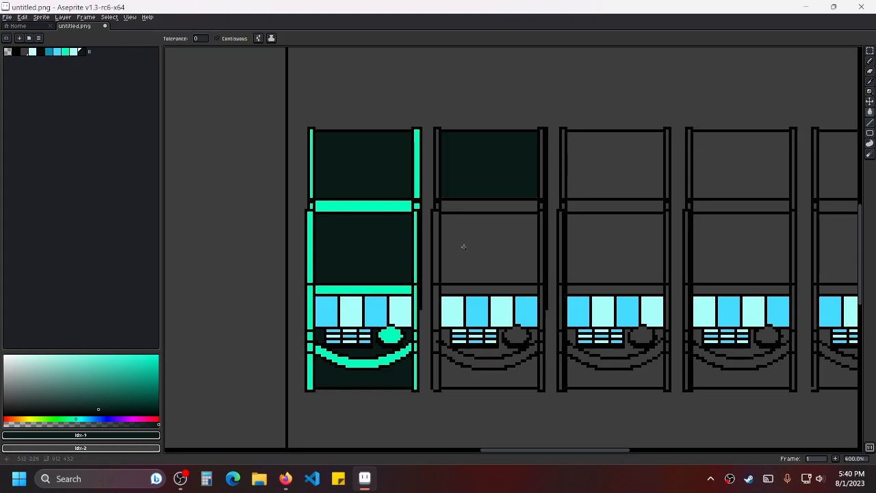
left_click(488, 230)
Fill the second machine's base panel and the areas around its buttons with dark teal.
scroll(497, 264, "up", 1)
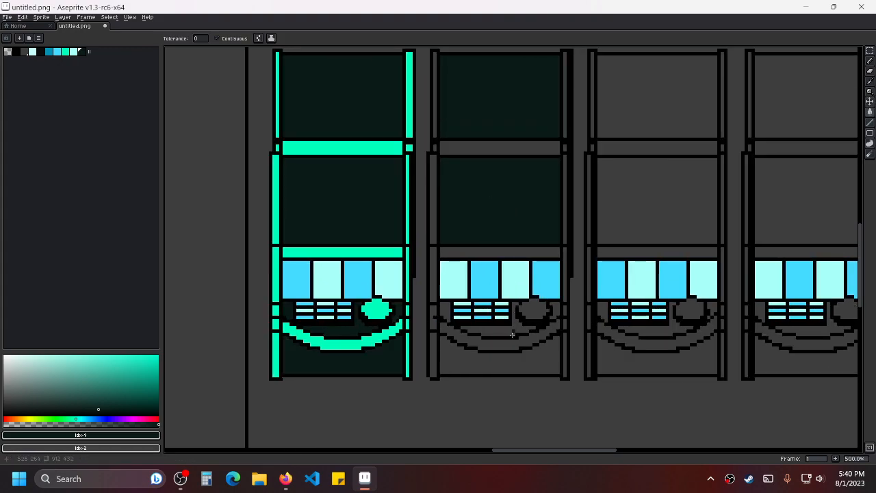
left_click(517, 367)
left_click(508, 329)
left_click(446, 315)
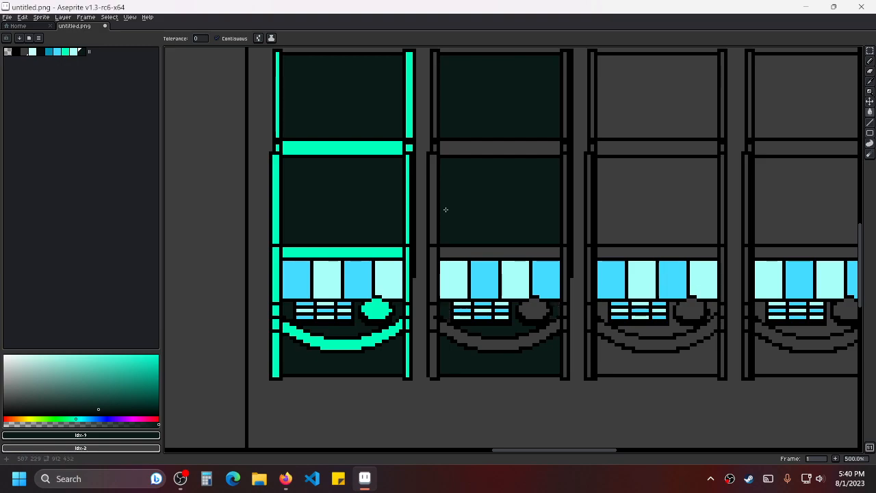
Sample the bright turquoise from the first machine and fill the second machine's left post segments.
left_click(410, 223, "alt")
left_click(431, 227)
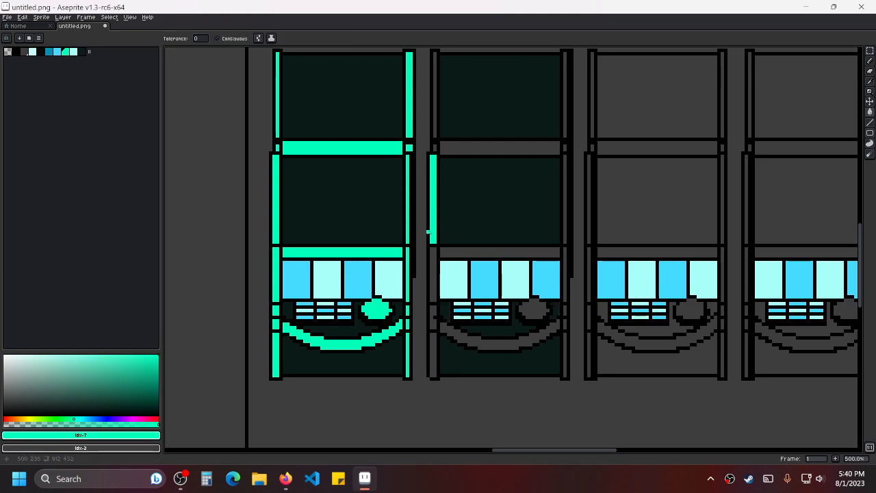
left_click(433, 274)
left_click(430, 320)
left_click(435, 348)
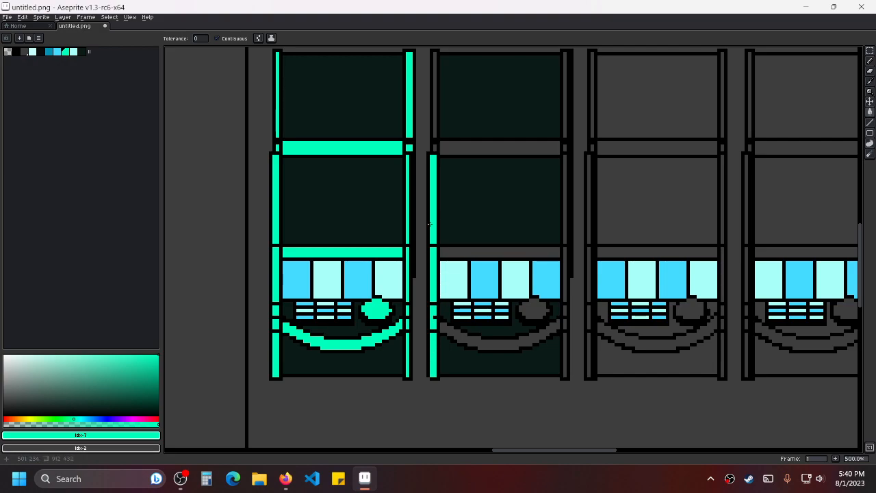
left_click(434, 122)
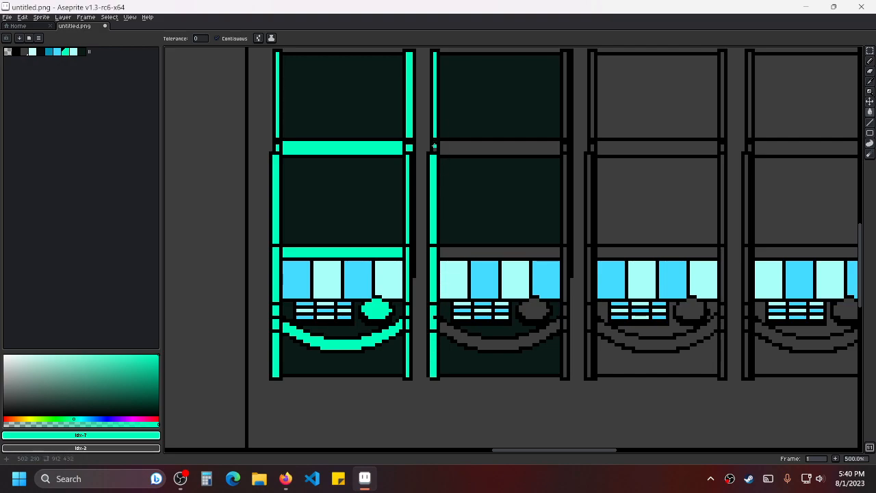
Fill the second machine's upper right post segments and both horizontal divider strips with bright turquoise.
left_click(564, 114)
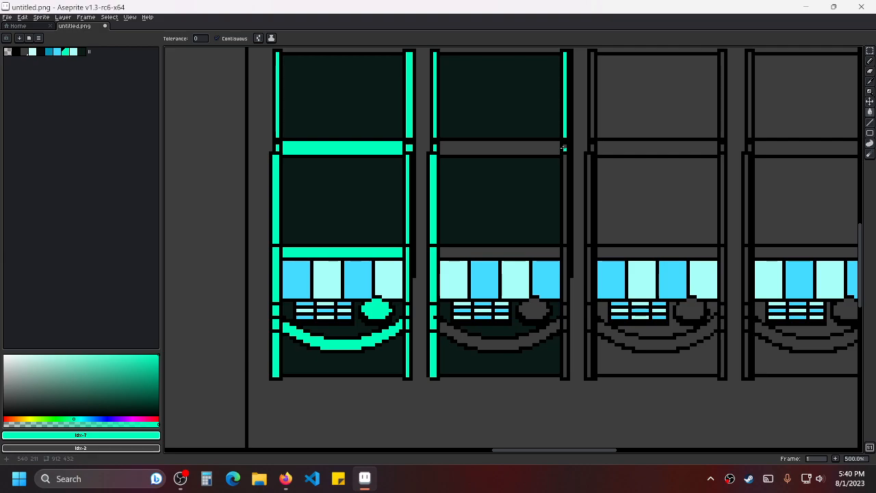
left_click(564, 148)
left_click(549, 149)
left_click(566, 166)
left_click(542, 251)
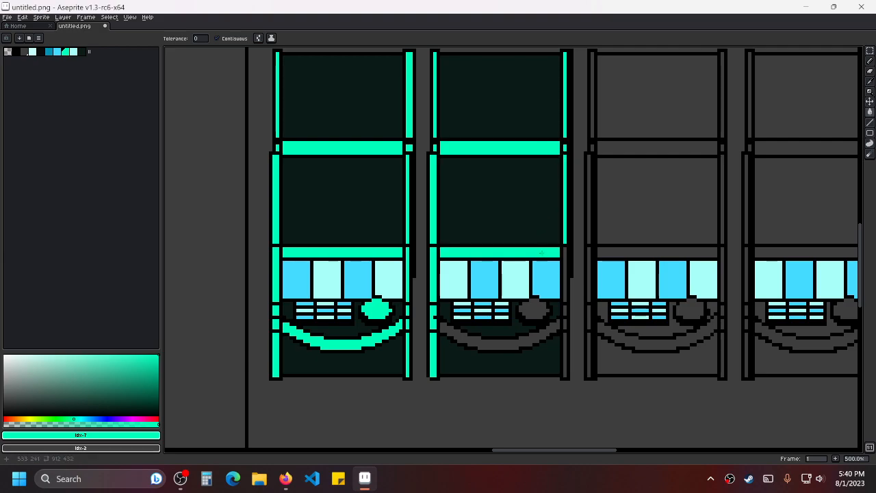
Fill the second machine's lower right post segments, round knob and curved band with bright turquoise.
left_click(565, 286)
left_click(537, 316)
left_click(561, 318)
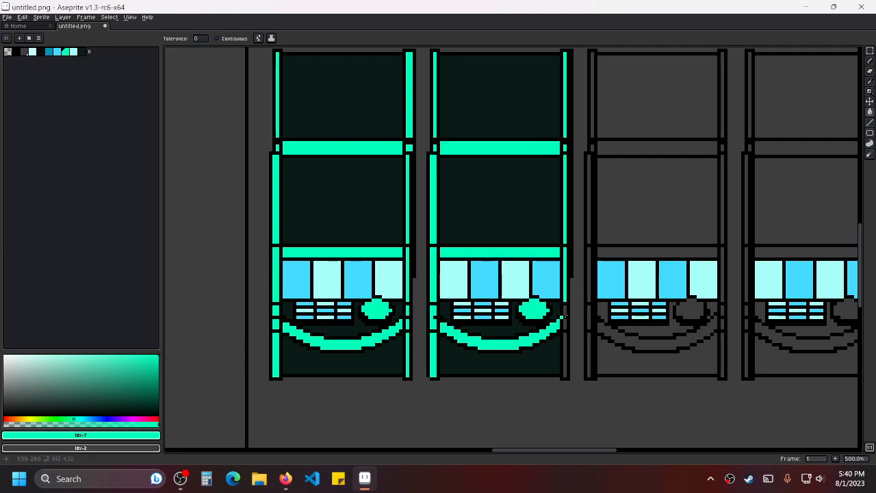
left_click(565, 338)
Fill all the left post segments of the third machine with bright turquoise.
left_click_drag(749, 234, 637, 266)
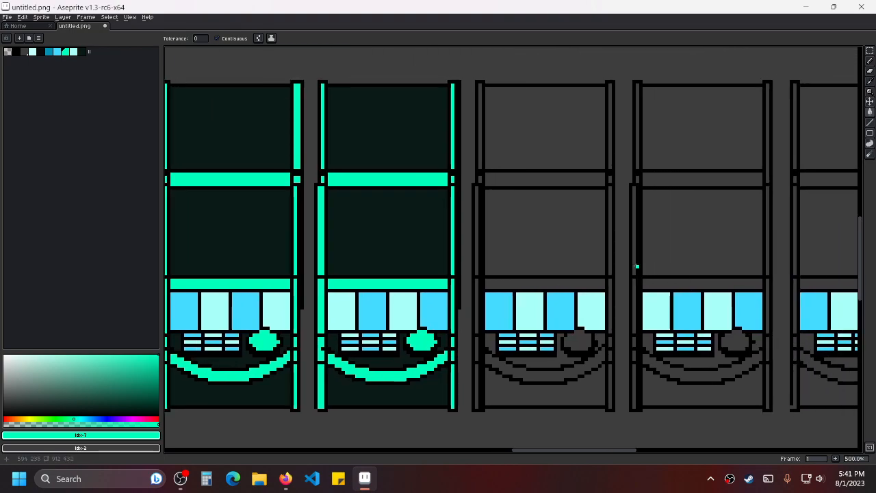
left_click(480, 136)
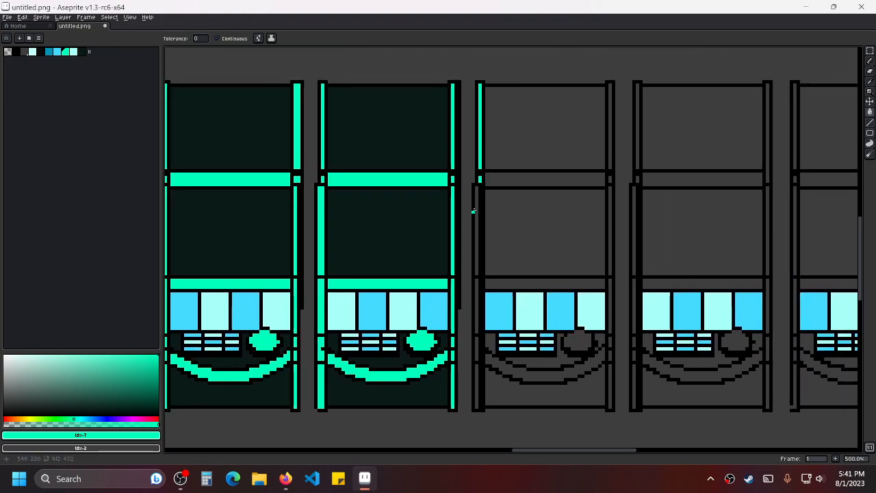
left_click(476, 198)
left_click(477, 294)
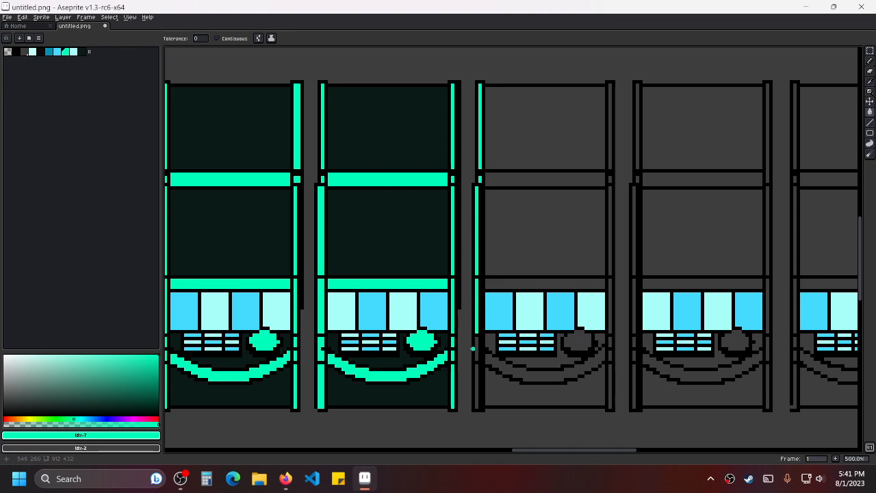
left_click(475, 347)
left_click(475, 372)
Fill the third machine's right post segments with bright turquoise from the upper end to the base.
left_click(610, 119)
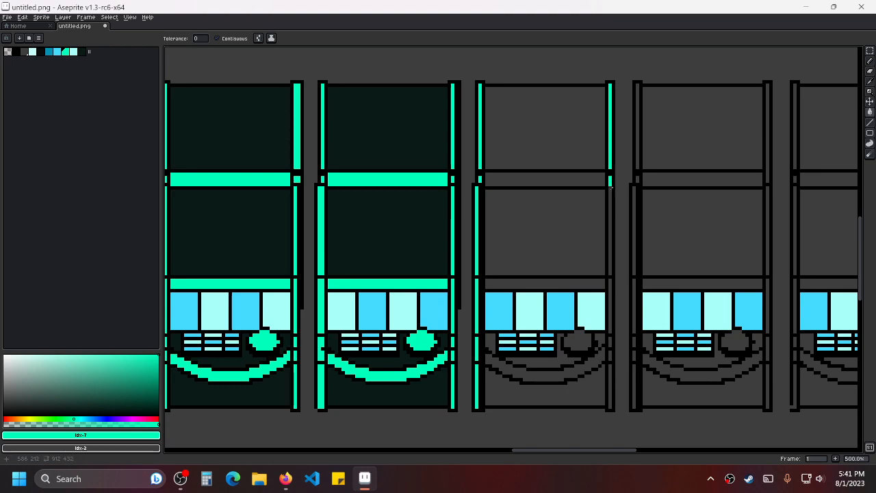
left_click(610, 195)
left_click(611, 296)
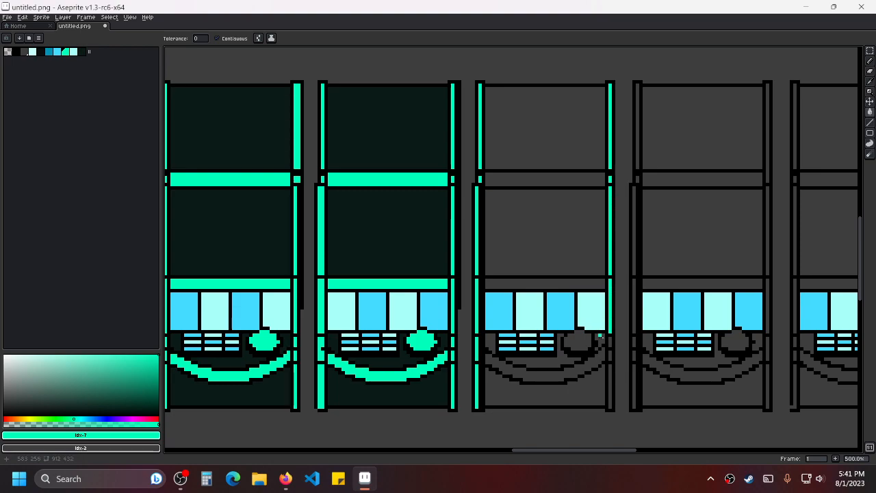
left_click(610, 373)
Fill the third machine's two horizontal divider strips and curved band with bright turquoise.
left_click(506, 286)
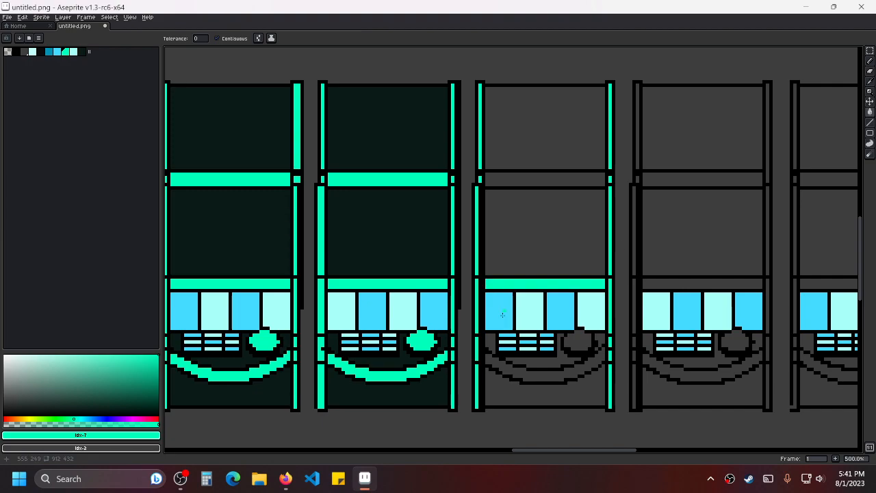
left_click(538, 372)
left_click_drag(591, 340, 538, 308)
scroll(539, 309, "up", 2)
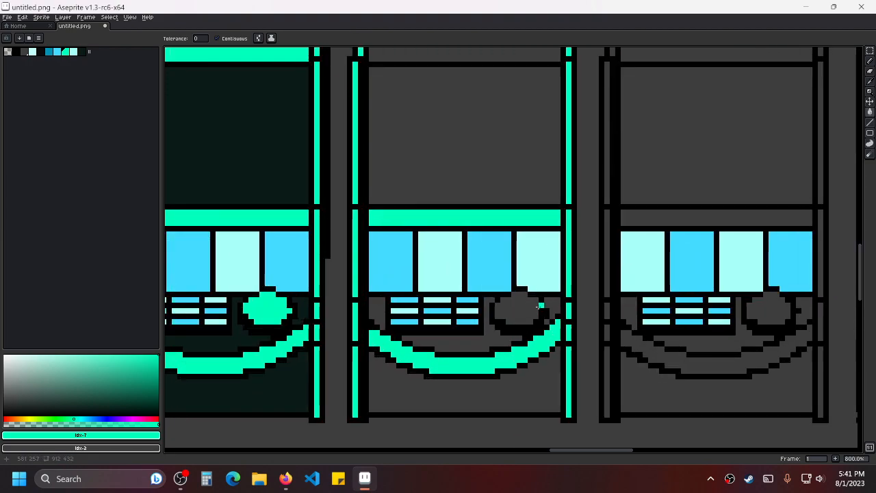
scroll(538, 308, "down", 2)
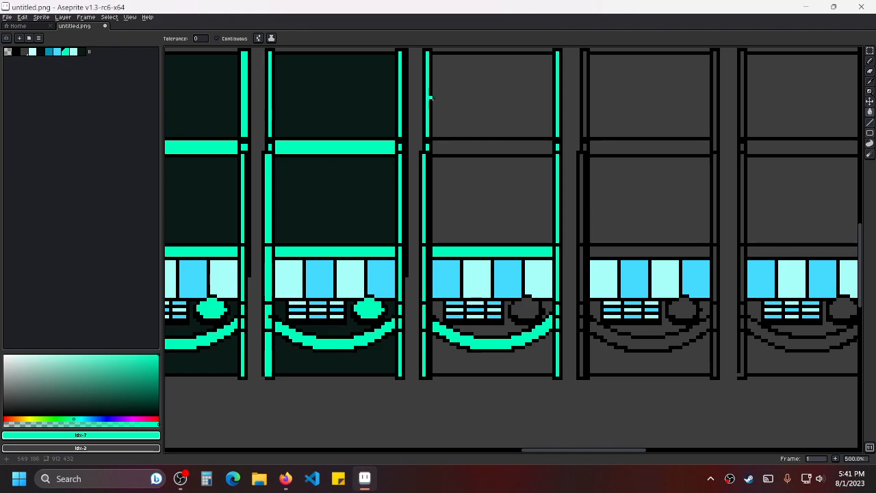
left_click(498, 147)
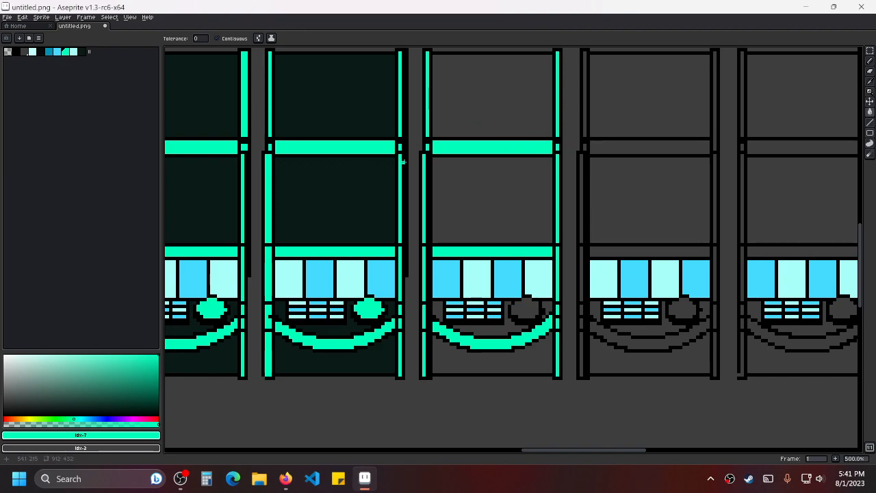
Fill the third machine's panels and the areas around its buttons with sampled dark teal, and its round knob with bright turquoise.
left_click_drag(384, 145, 394, 179)
left_click(373, 138, "alt")
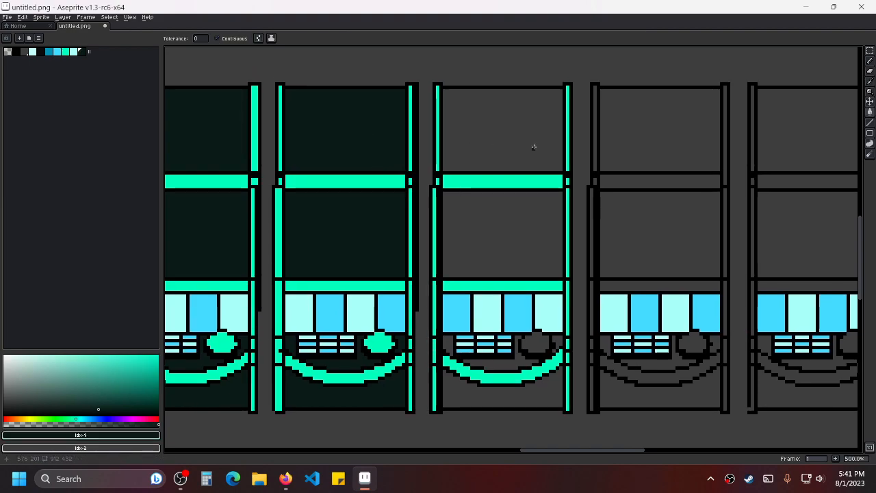
left_click(520, 136)
left_click(512, 237)
left_click(449, 347)
left_click(501, 361)
left_click(558, 341)
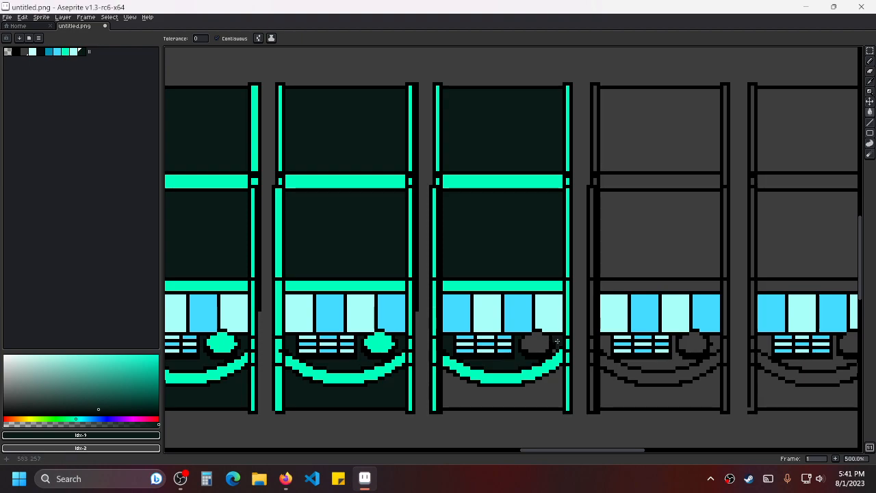
left_click(555, 350)
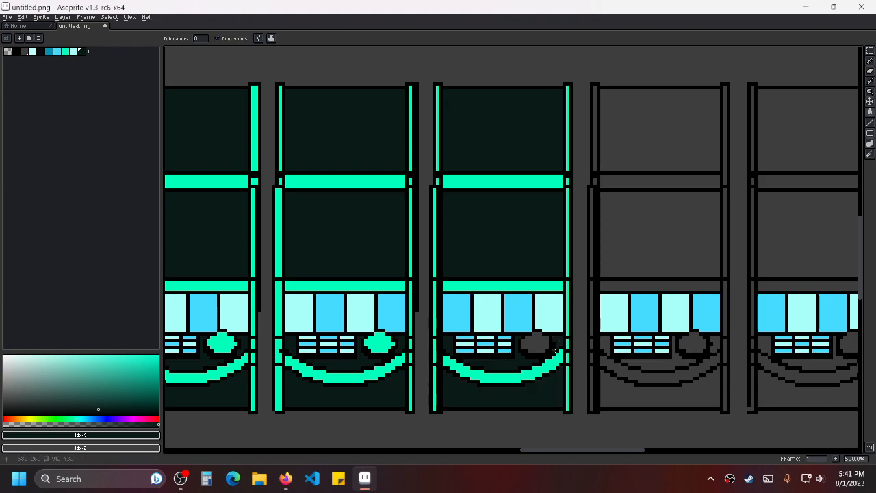
left_click(568, 309, "alt")
left_click(536, 342)
Fill the fourth machine's upper left post segments and its upper and middle right post segments with bright turquoise.
left_click_drag(697, 293, 637, 293)
left_click_drag(707, 249, 647, 251)
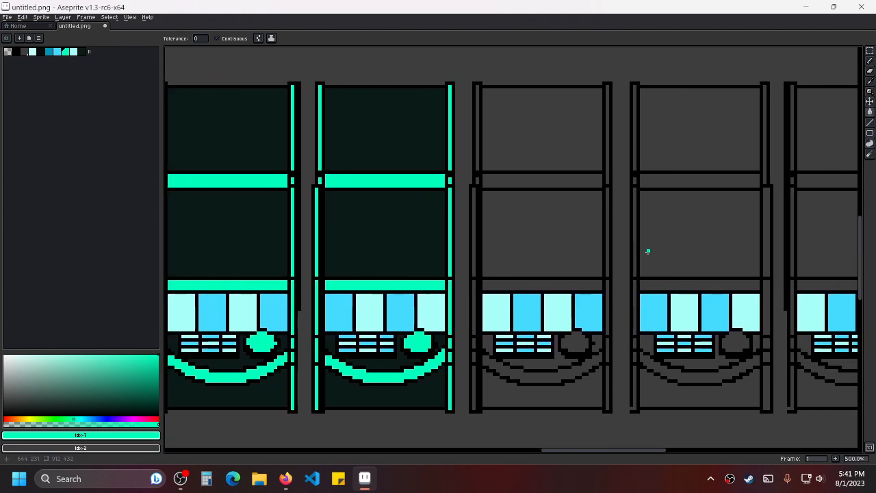
scroll(526, 237, "down", 1)
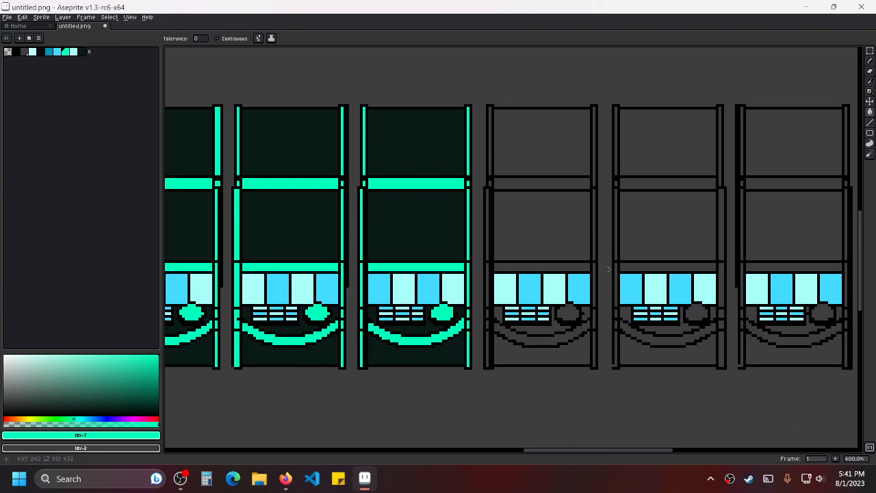
scroll(673, 215, "up", 2)
scroll(497, 208, "down", 1)
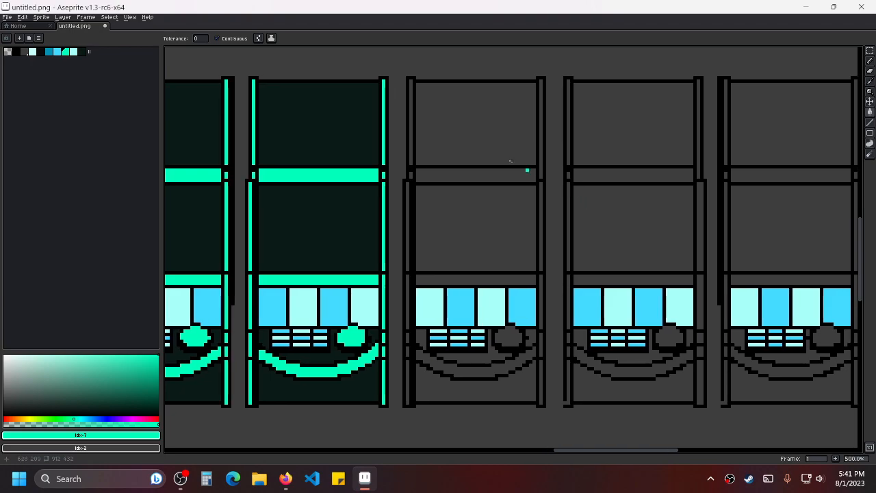
left_click(492, 142)
key("ctrl+z")
left_click(411, 125)
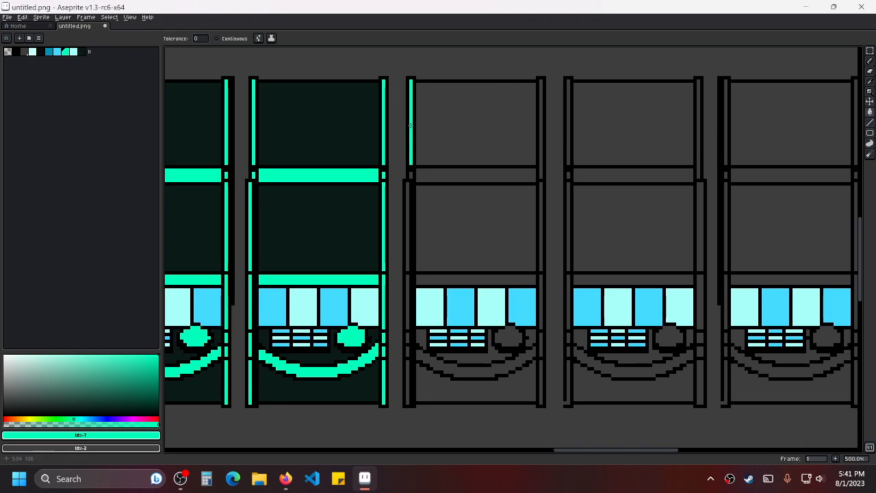
left_click(540, 136)
left_click(540, 191)
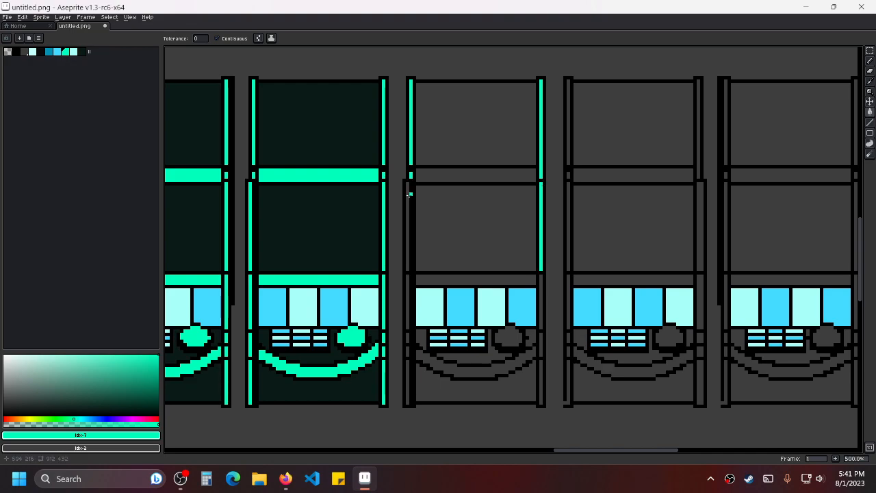
Fill the fourth machine's remaining left and right post segments down to the base with bright turquoise.
left_click(406, 193)
left_click(409, 287)
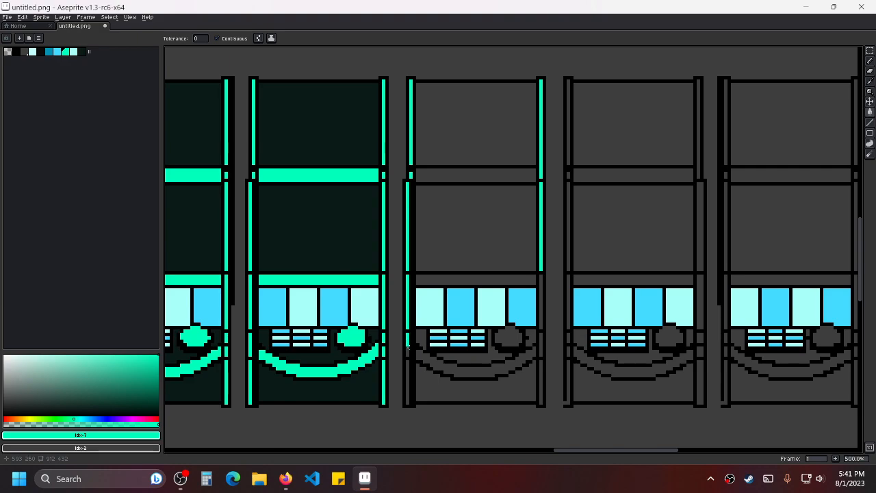
left_click(408, 368)
left_click(541, 305)
left_click(541, 335)
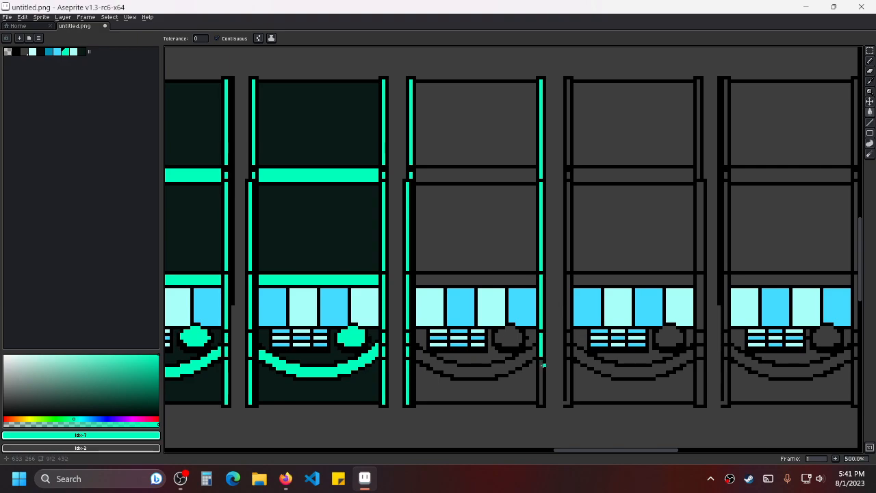
left_click(541, 372)
Fill the fourth machine's two horizontal divider strips with bright turquoise.
left_click_drag(505, 311, 518, 270)
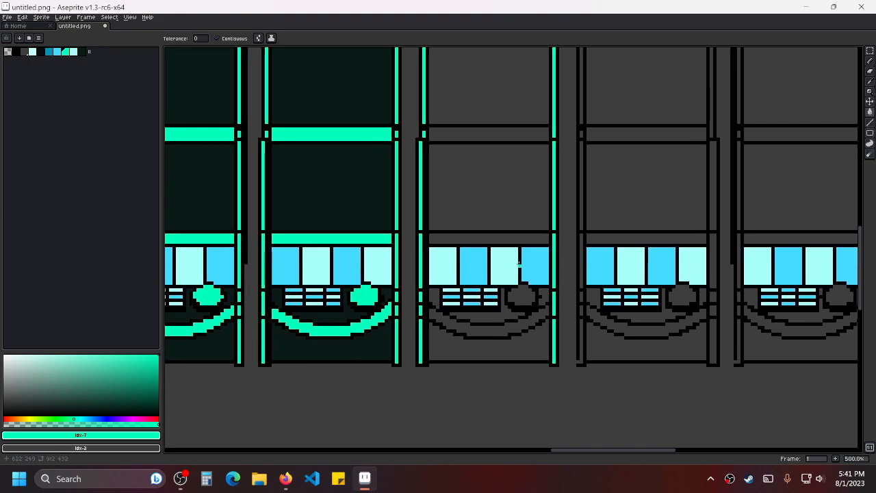
left_click_drag(557, 220, 556, 248)
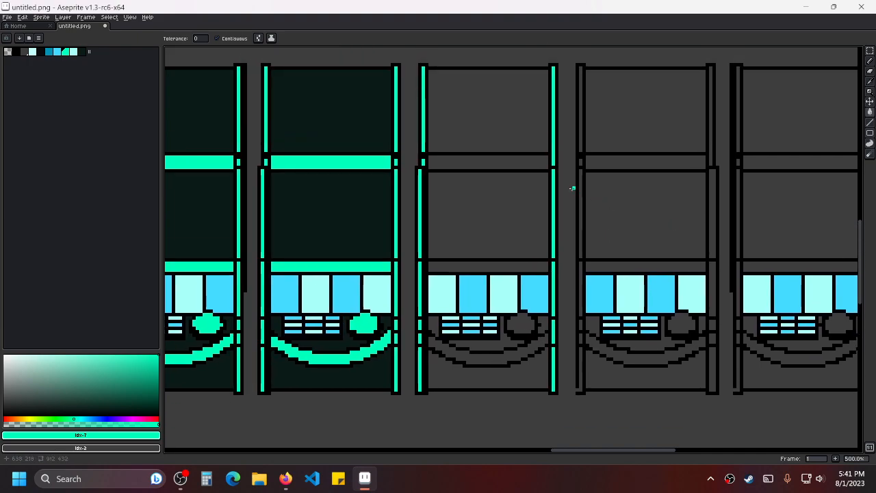
scroll(492, 160, "down", 3)
left_click_drag(468, 216, 525, 153)
scroll(525, 154, "up", 1)
left_click_drag(539, 250, 473, 197)
scroll(473, 197, "up", 1)
left_click(483, 188)
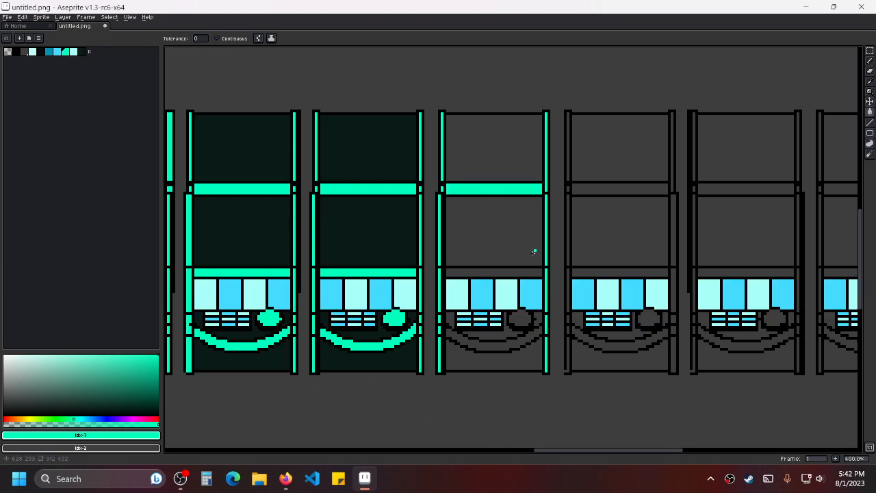
left_click(480, 273)
left_click_drag(539, 290, 466, 251)
left_click(529, 305)
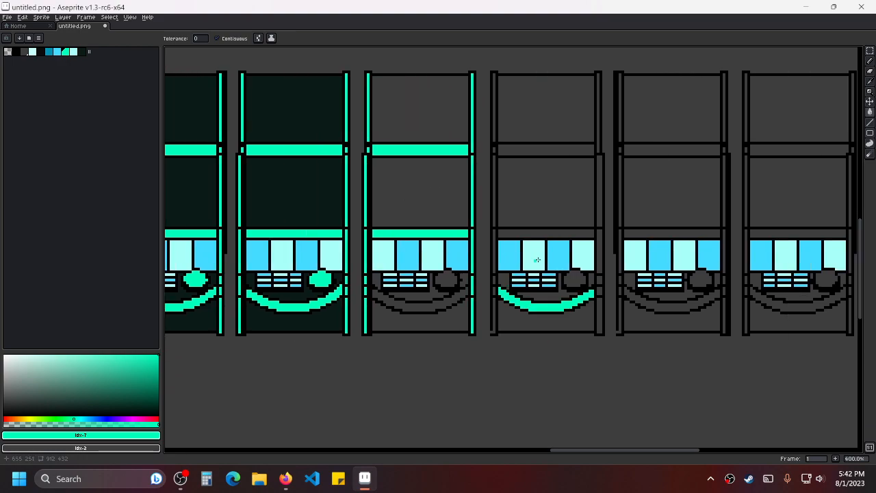
left_click_drag(551, 238, 575, 284)
key("ctrl+z")
Fill the fourth machine's curved band and round knob with bright turquoise.
left_click_drag(459, 263, 494, 219)
scroll(430, 303, "up", 1)
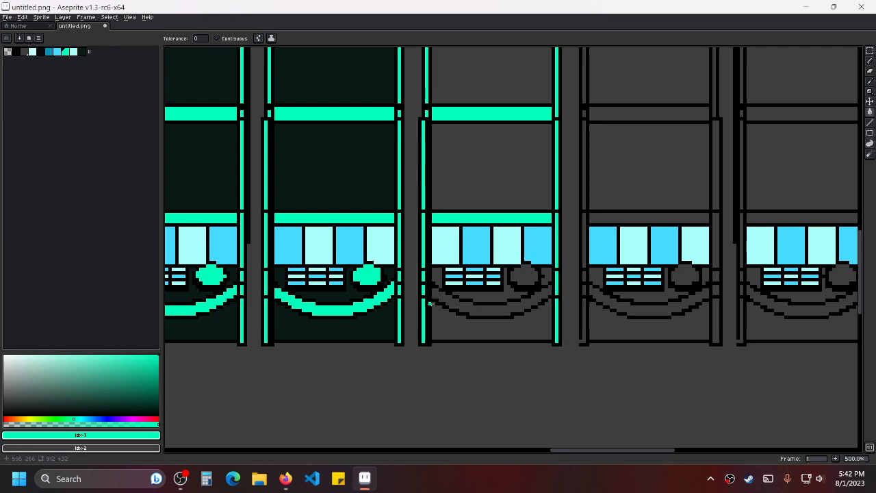
scroll(430, 303, "up", 1)
left_click(430, 303)
left_click_drag(542, 269, 536, 279)
left_click(537, 279)
scroll(567, 274, "down", 1)
Fill the fourth machine's upper, middle and base panels and the areas around its buttons with dark teal sampled from the third machine.
key("i")
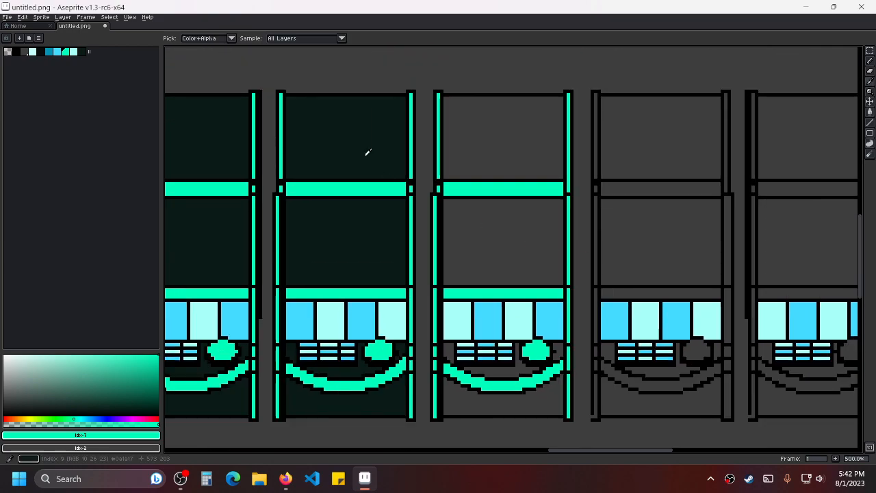
left_click(369, 157)
key("g")
left_click(495, 171)
left_click(483, 264)
left_click_drag(501, 371, 504, 308)
left_click(503, 308)
left_click(451, 282)
left_click(475, 335)
Fill the fifth machine's upper, middle and base panels and the areas around its buttons with dark teal.
left_click_drag(631, 274, 533, 296)
left_click_drag(459, 202, 585, 226)
scroll(486, 257, "down", 2)
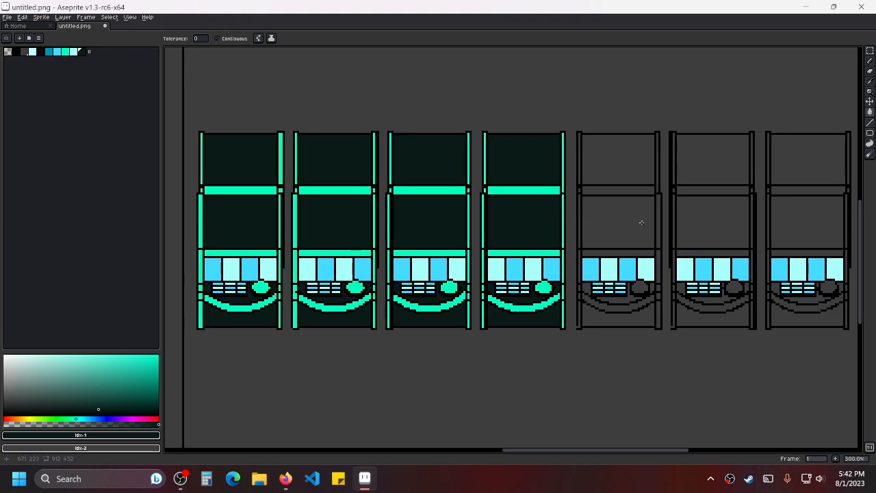
scroll(641, 222, "up", 2)
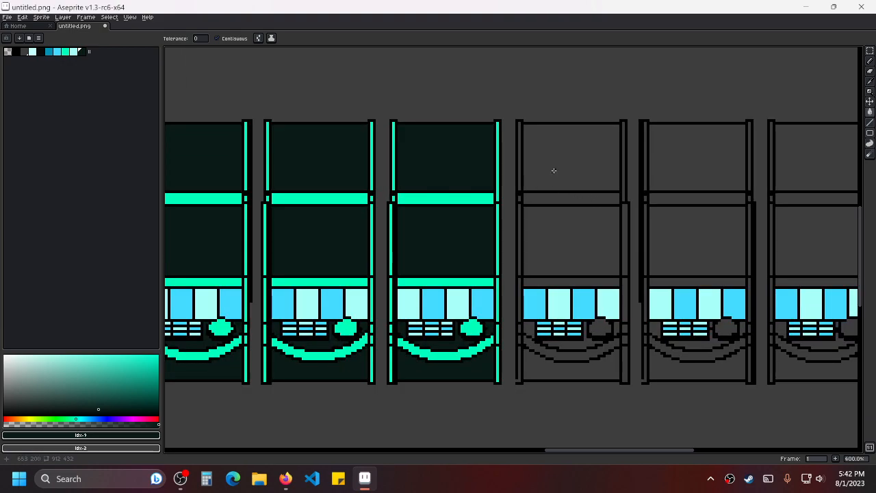
left_click(554, 171)
left_click(562, 227)
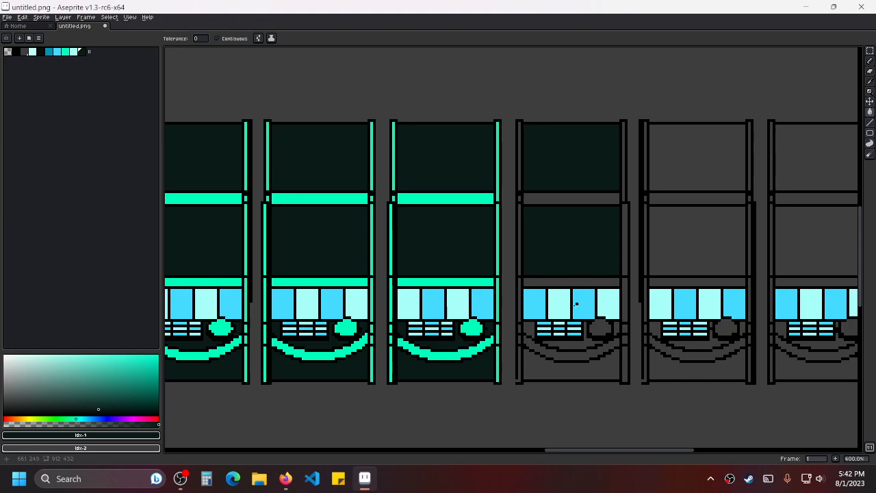
left_click(572, 346)
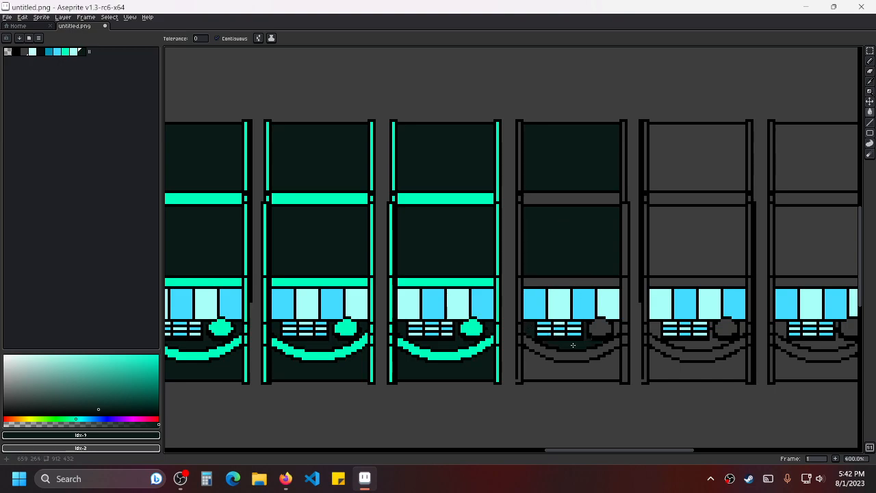
left_click(615, 328)
left_click(601, 358)
Close the gap in the outline at the base of the fifth machine's left post with a black pencil pixel.
left_click_drag(662, 306, 612, 300)
scroll(505, 307, "up", 1)
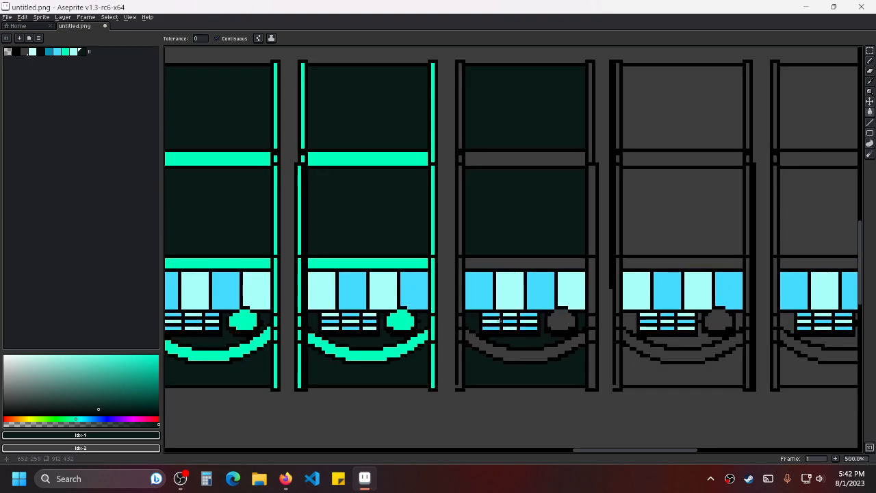
left_click(869, 61)
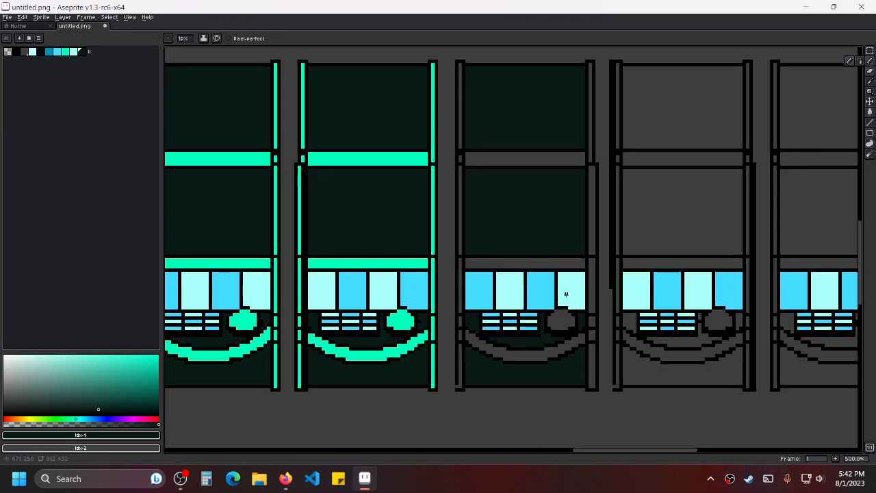
scroll(493, 342, "up", 1)
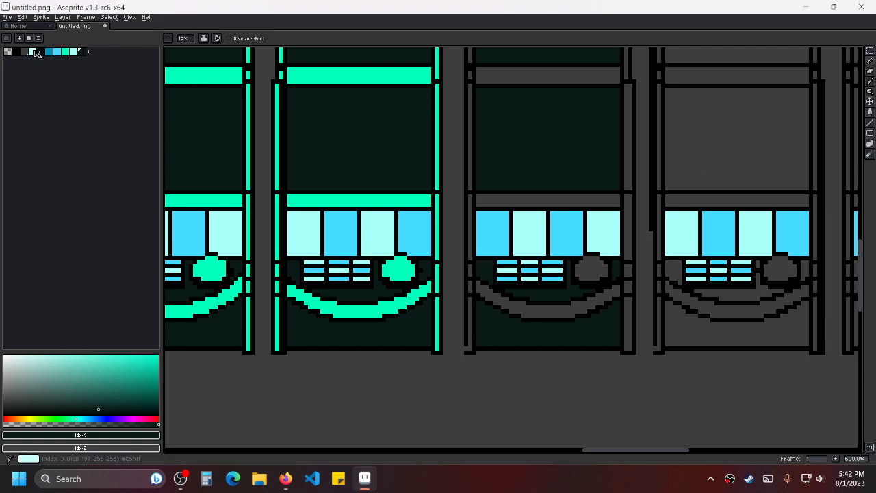
left_click(40, 53)
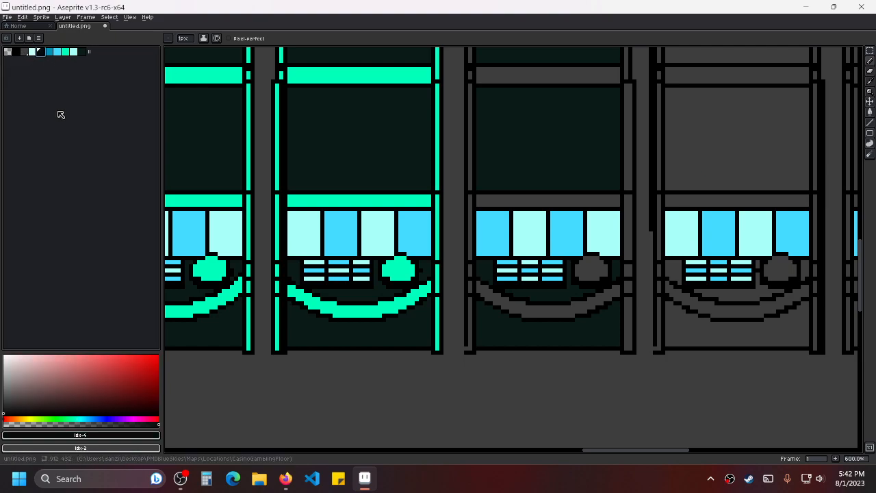
left_click(21, 56)
scroll(466, 370, "up", 3)
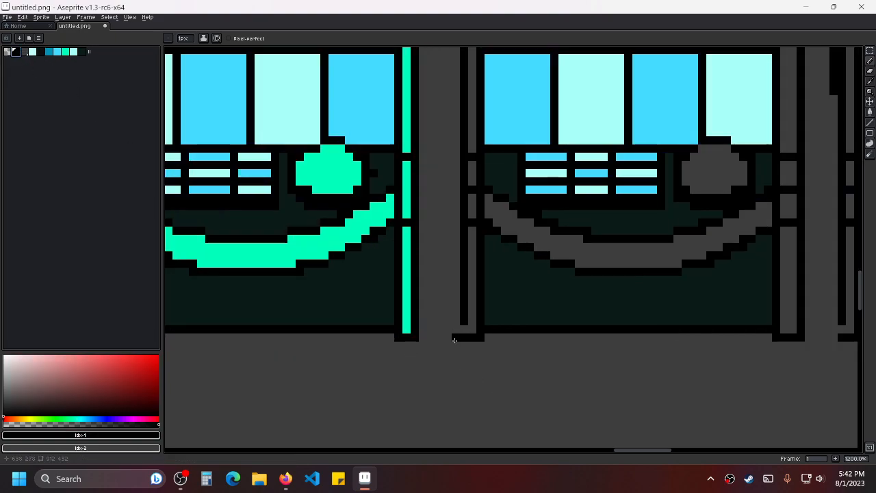
scroll(582, 321, "down", 4)
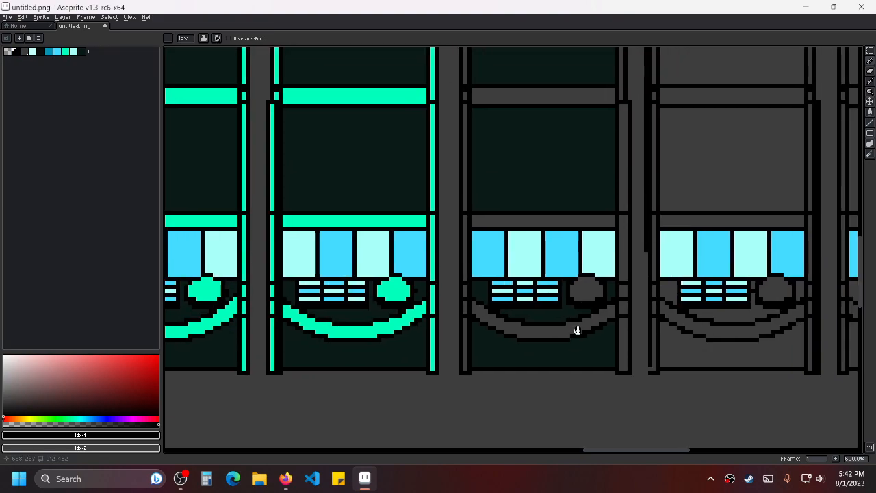
scroll(581, 326, "down", 1)
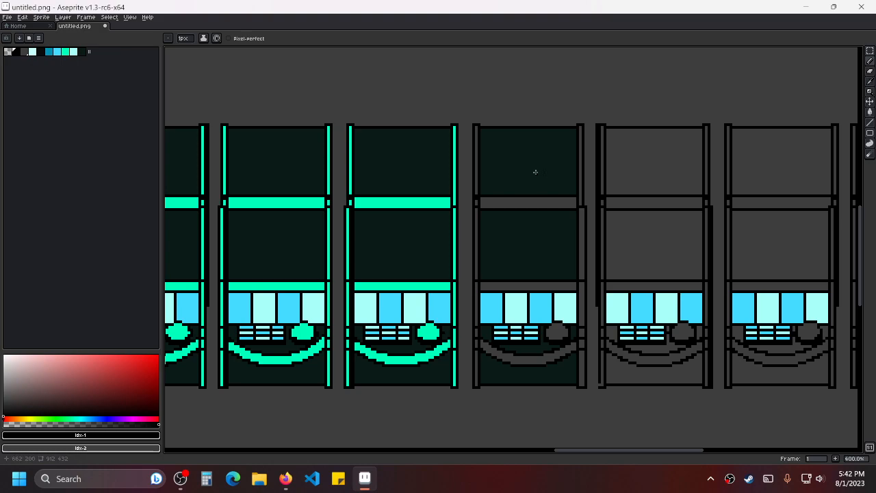
Fill all segments of the fifth machine's left post with bright turquoise sampled from the fourth machine's trim.
scroll(485, 168, "up", 1)
left_click_drag(614, 257, 589, 228)
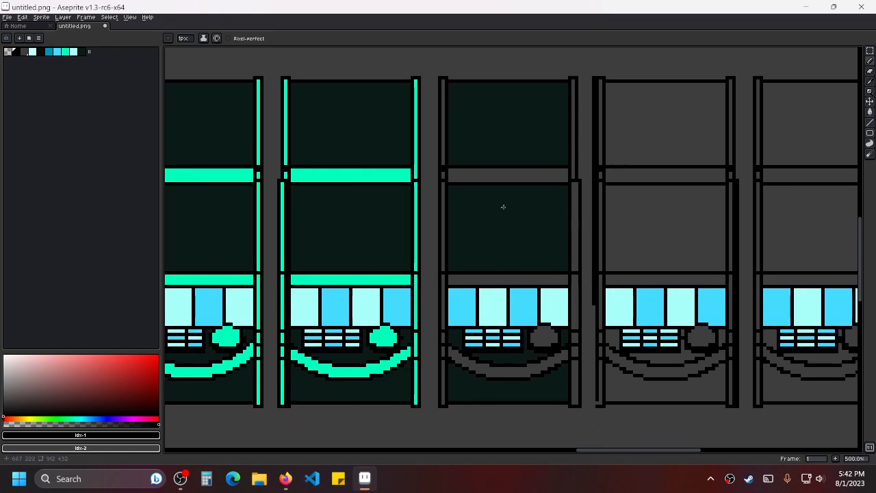
key("i")
left_click(356, 173)
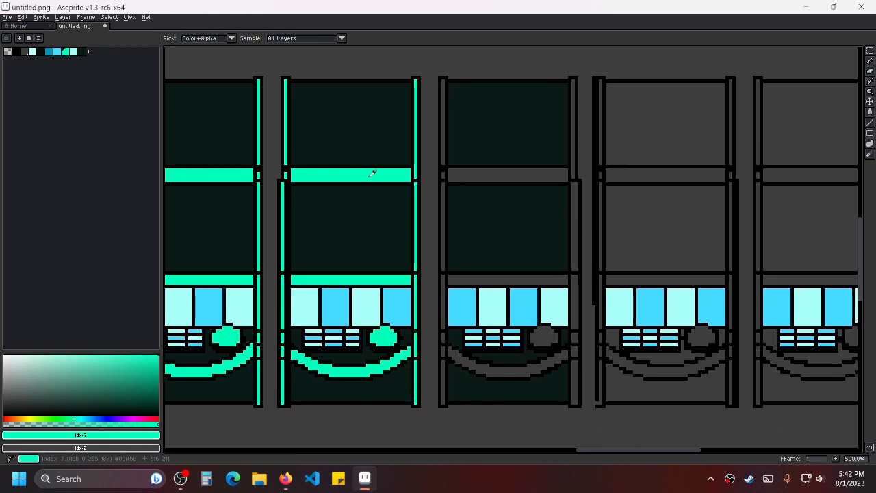
key("b")
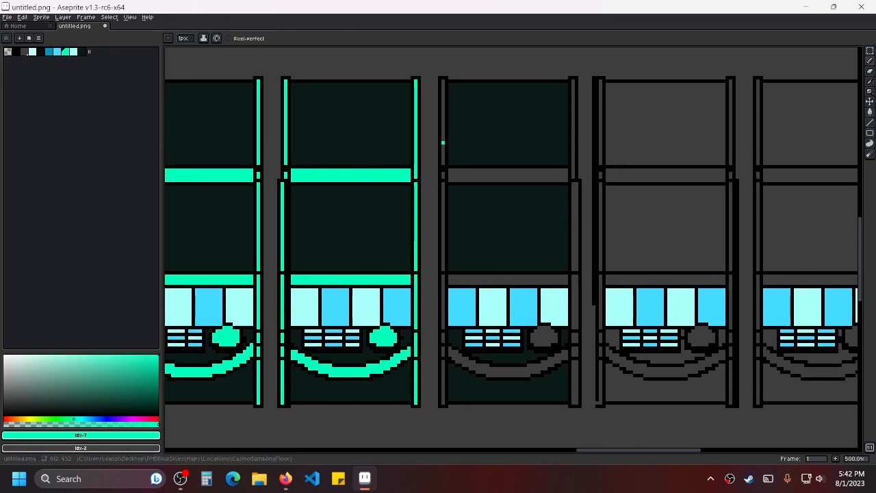
key("g")
scroll(413, 128, "up", 1)
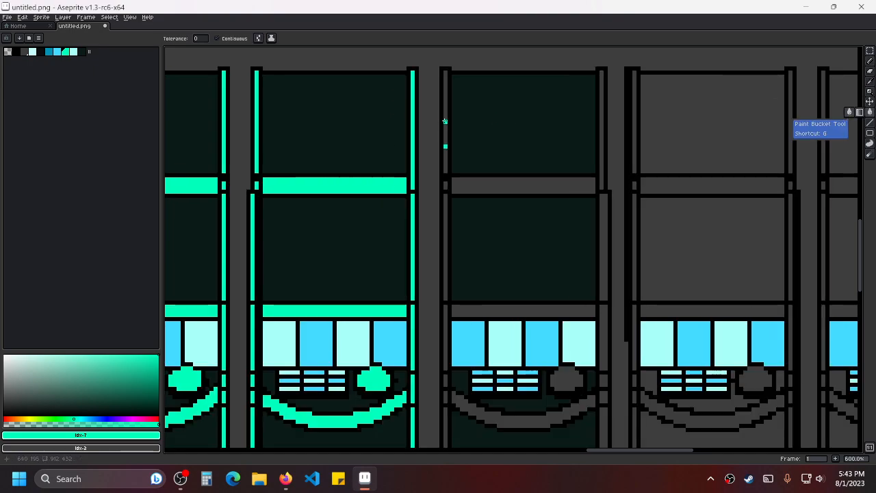
left_click(445, 181)
key("ctrl+z")
scroll(445, 203, "down", 3)
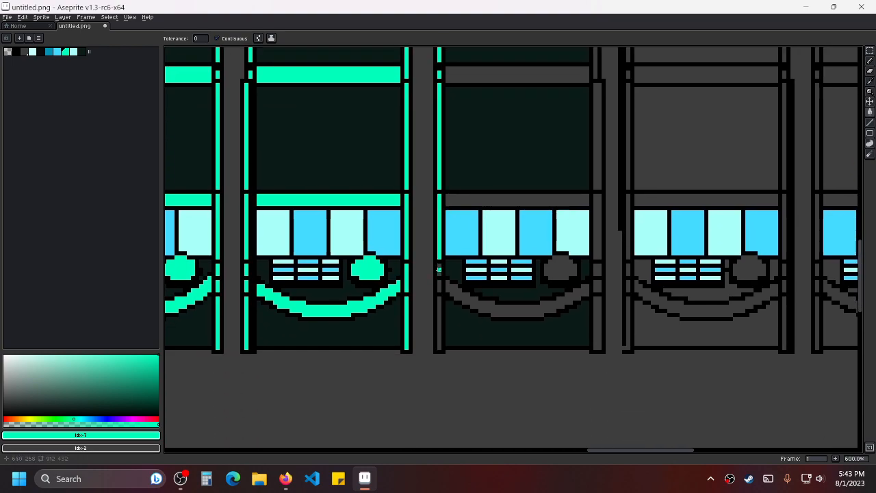
left_click(439, 310)
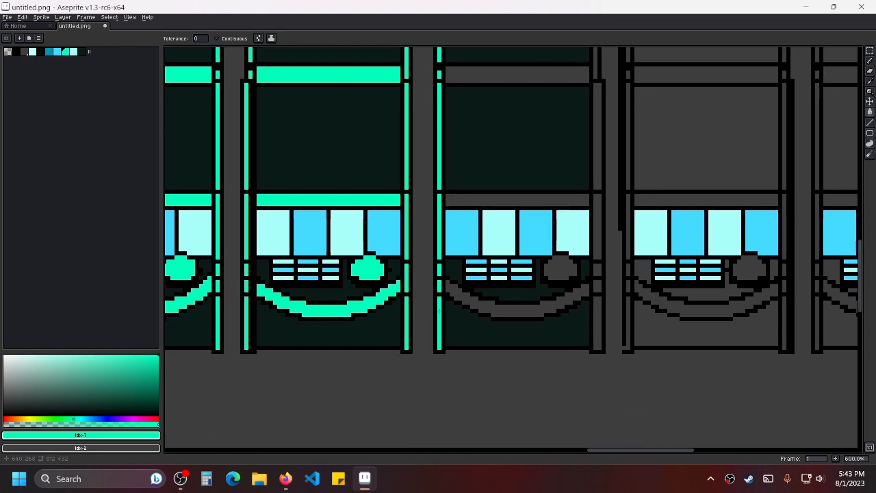
Fill the fifth machine's curved band and its two horizontal divider strips with bright turquoise.
left_click(496, 306)
left_click(529, 203)
scroll(526, 240, "up", 3)
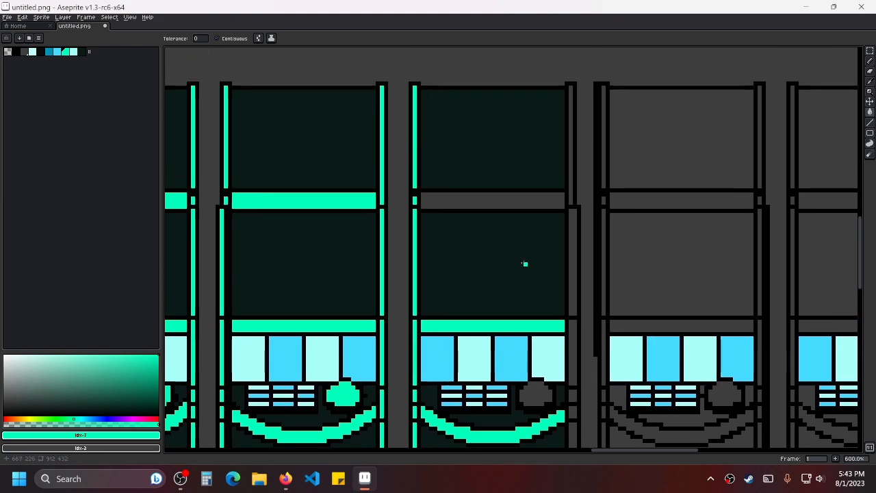
left_click(496, 198)
Fill all segments of the fifth machine's right post and its round knob with bright turquoise.
left_click(571, 167)
left_click(573, 231)
scroll(582, 272, "down", 2)
left_click(571, 288)
left_click(571, 335)
left_click(570, 353)
left_click(572, 377)
left_click(532, 333)
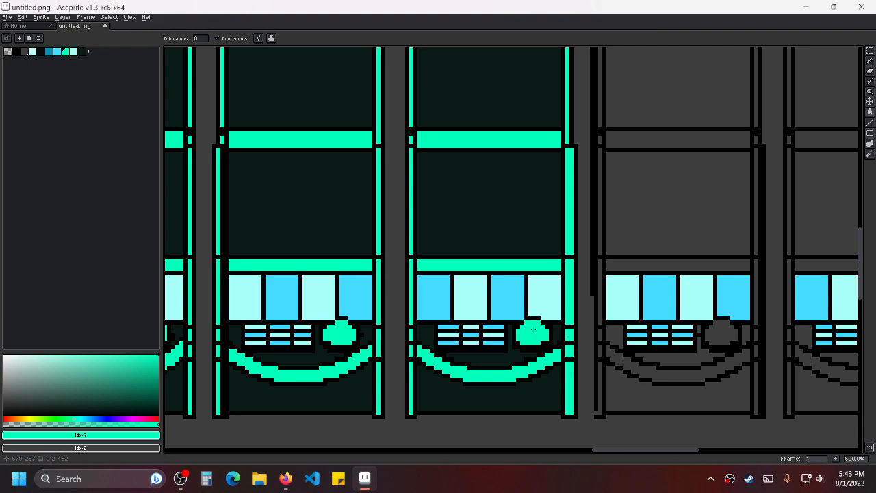
Fill the sixth machine's left post segments from below the upper divider down to the curved band with bright turquoise.
scroll(708, 278, "right", 1)
scroll(708, 278, "right", 3)
scroll(510, 207, "up", 1)
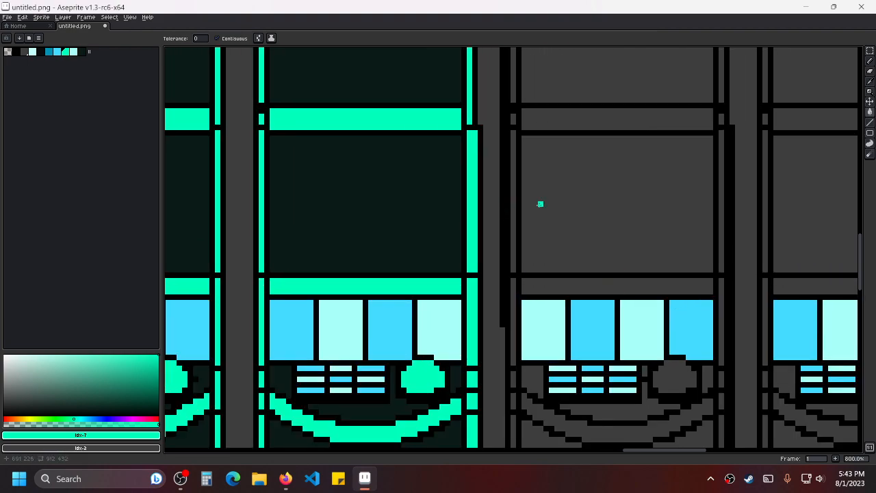
scroll(540, 204, "down", 1)
left_click(522, 190)
left_click(521, 277)
left_click(520, 339)
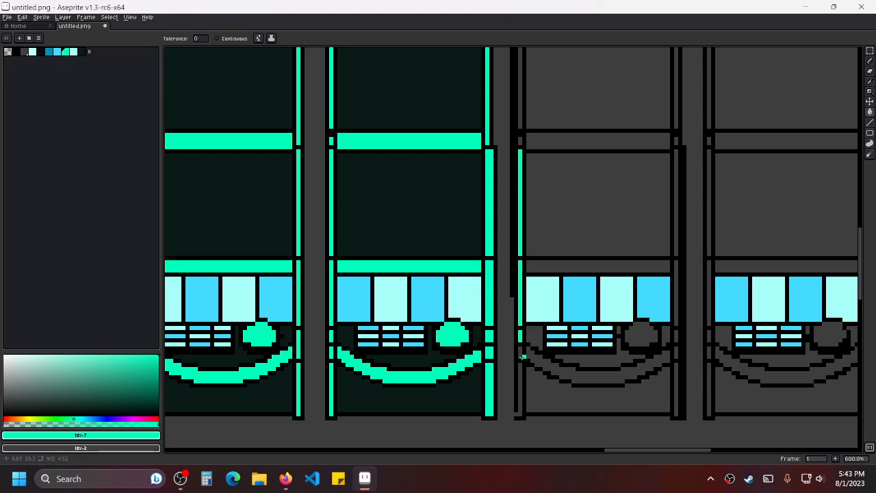
left_click(521, 356)
Close the gap in the outline at the base of the sixth machine's left post in black with the Line tool.
left_click_drag(598, 360, 577, 276)
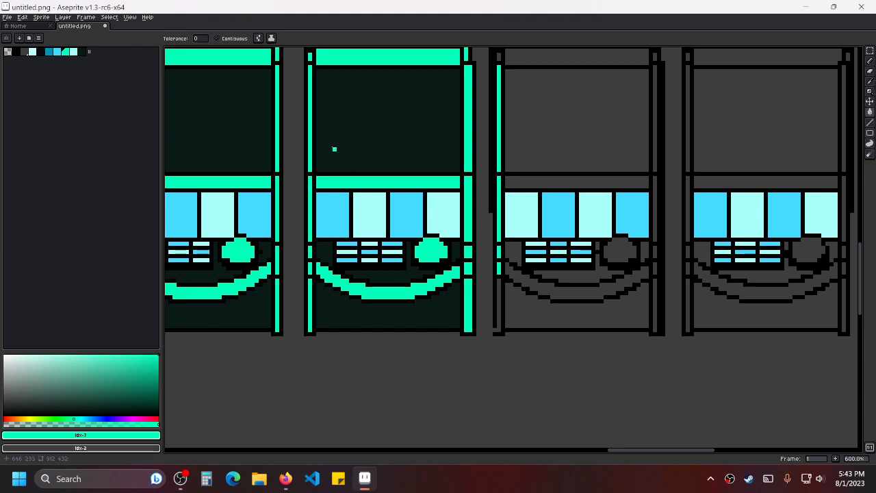
left_click(870, 122)
left_click(21, 53)
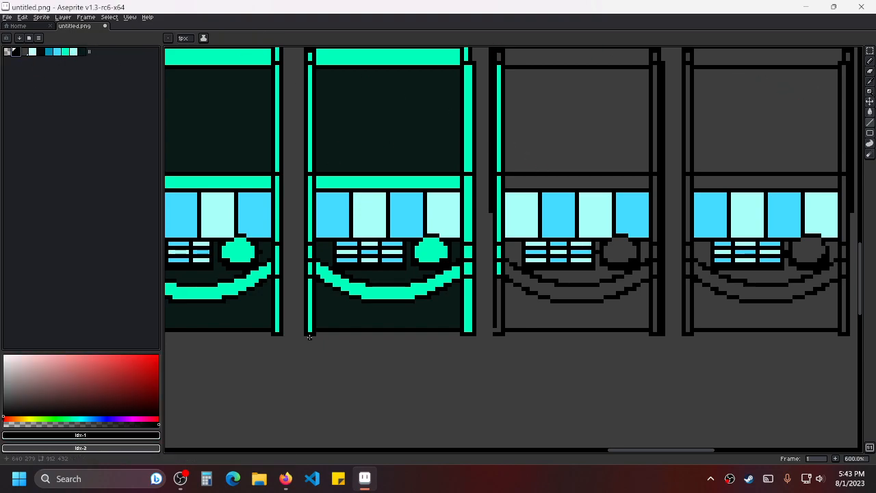
scroll(499, 339, "up", 3)
scroll(663, 260, "down", 2)
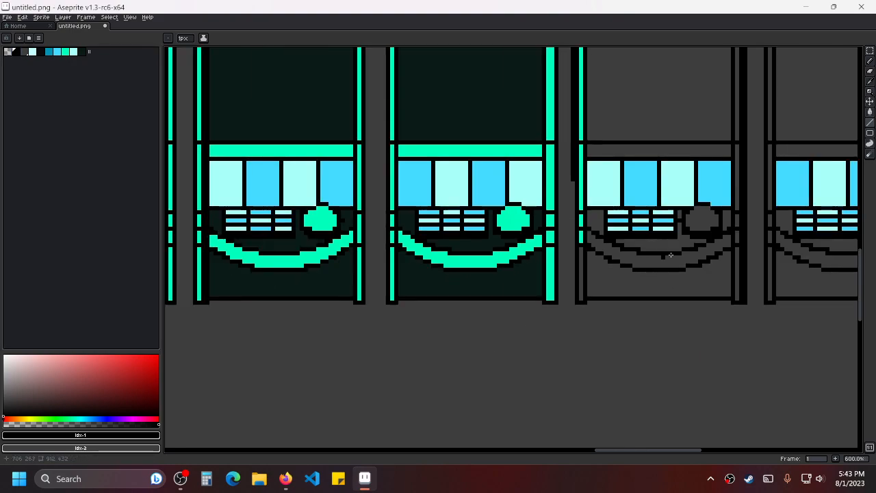
left_click_drag(662, 260, 522, 276)
Fill the bottom segment of the sixth machine's left post with bright turquoise sampled from the trim above it.
key("alt")
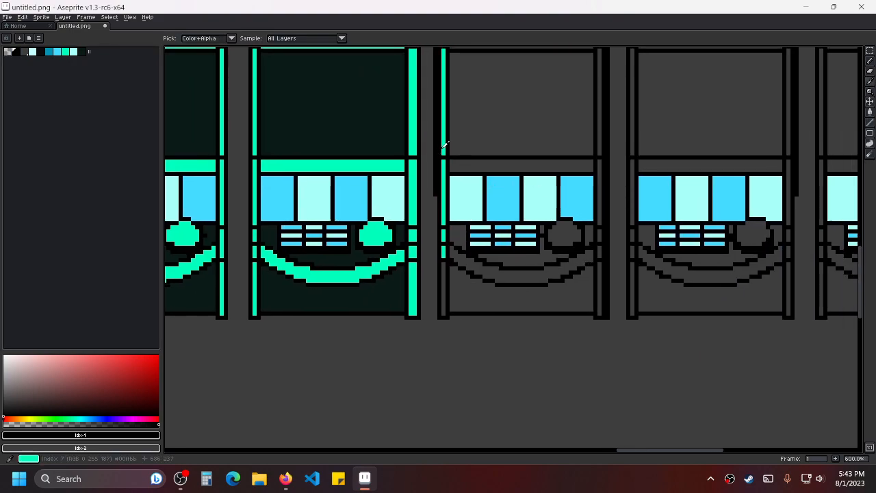
left_click(445, 144, "alt")
left_click(870, 112)
left_click(444, 278)
Fill the sixth machine's right post segments from below the upper divider down to the base with bright turquoise.
left_click_drag(635, 236, 522, 306)
left_click(487, 175)
left_click(484, 294)
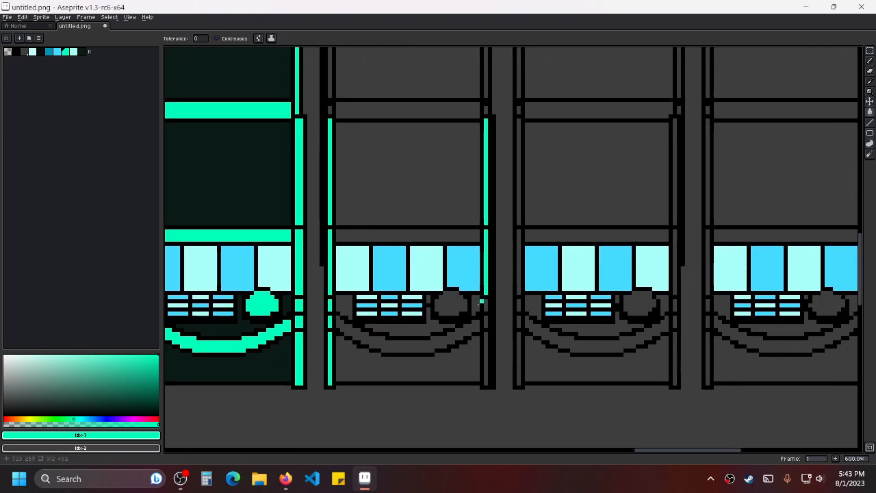
left_click(486, 320)
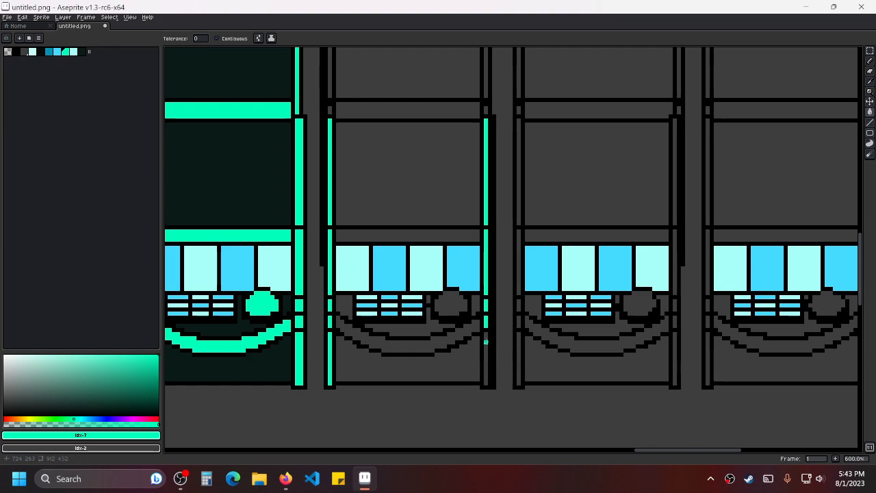
left_click(488, 339)
Fill the sixth machine's curved band, round knob and two horizontal divider strips with bright turquoise.
scroll(412, 331, "right", 3)
scroll(412, 330, "down", 1)
left_click(538, 304)
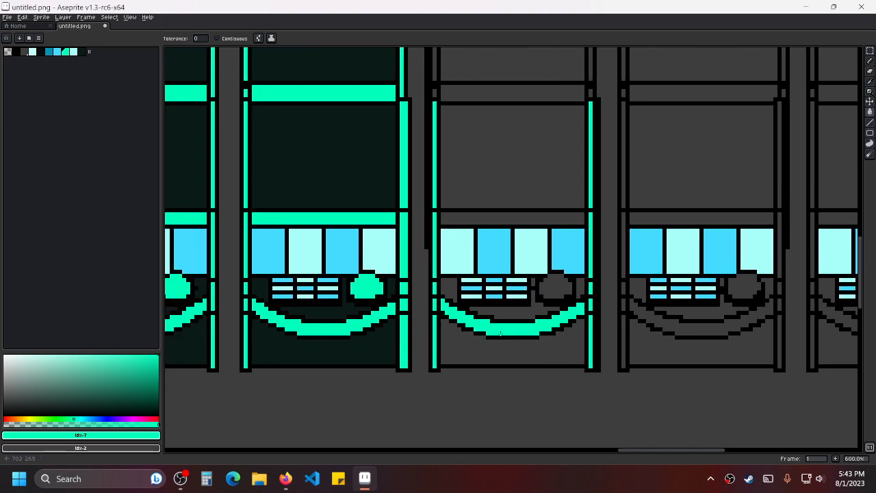
left_click(549, 288)
left_click(508, 218)
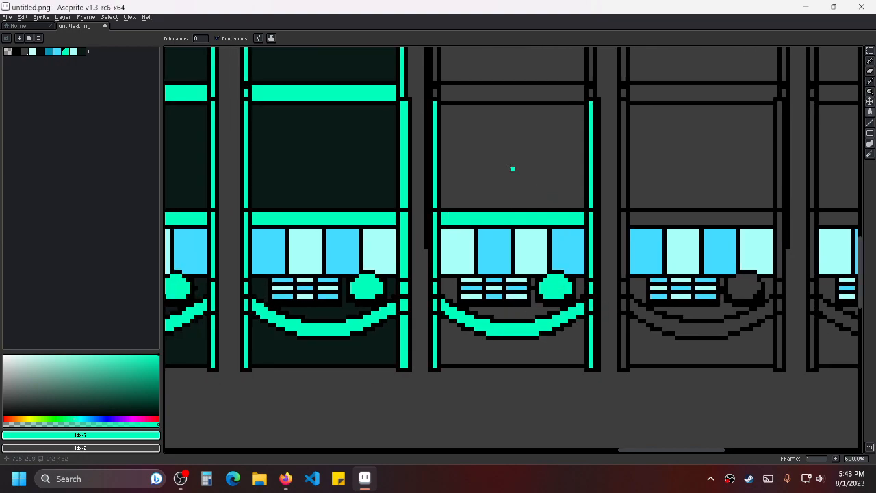
scroll(498, 271, "up", 5)
left_click(500, 197)
scroll(500, 196, "down", 5)
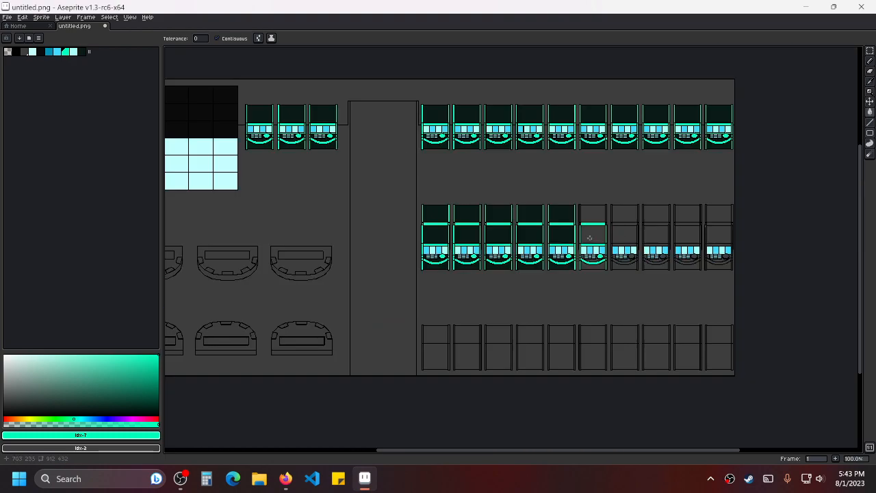
scroll(593, 240, "up", 2)
scroll(606, 236, "up", 1)
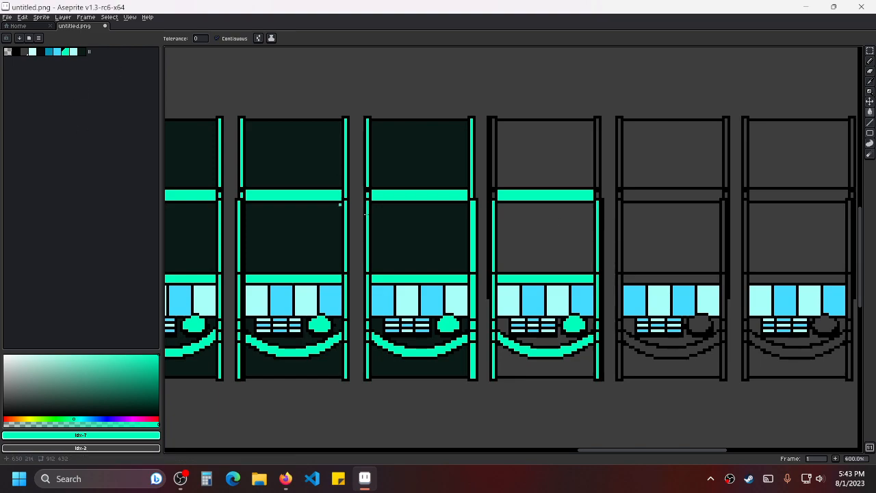
left_click_drag(696, 234, 659, 239)
scroll(631, 223, "up", 1)
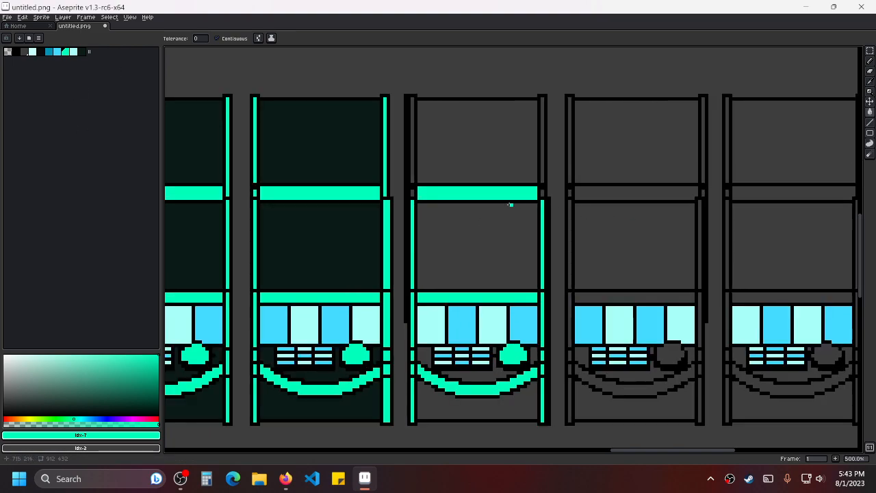
Fill the upper segments of the sixth machine's left and right posts with bright turquoise.
scroll(416, 168, "up", 1)
left_click(411, 163)
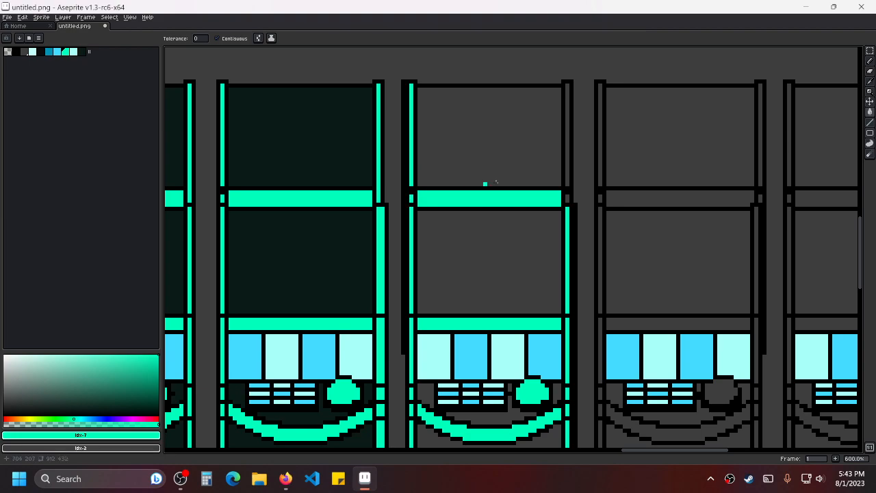
left_click(567, 160)
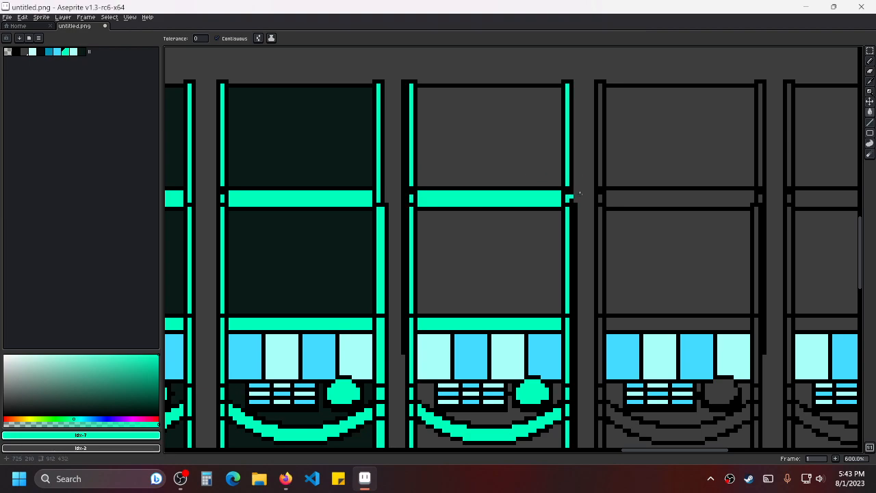
Fill the sixth machine's two large panels, control area and base with dark teal sampled from the fifth machine's upper panel.
scroll(571, 197, "down", 1)
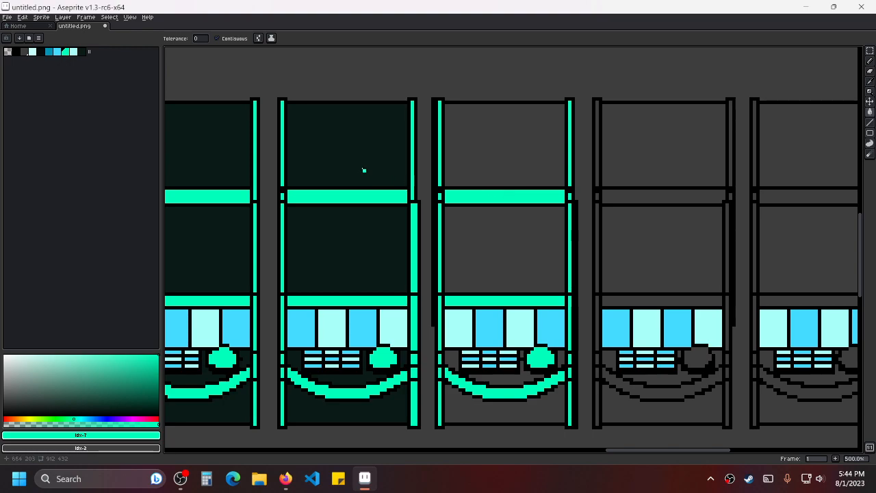
left_click(364, 170, "alt")
left_click(526, 156)
left_click(500, 248)
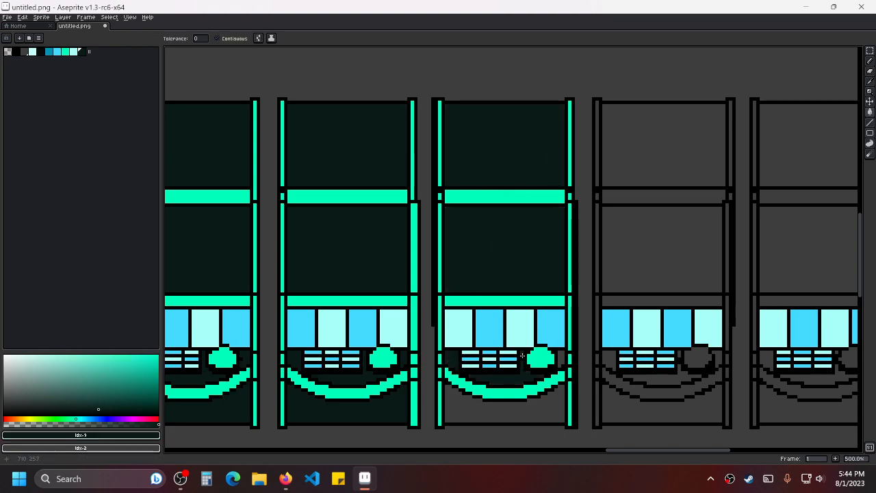
left_click(560, 359)
left_click(556, 403)
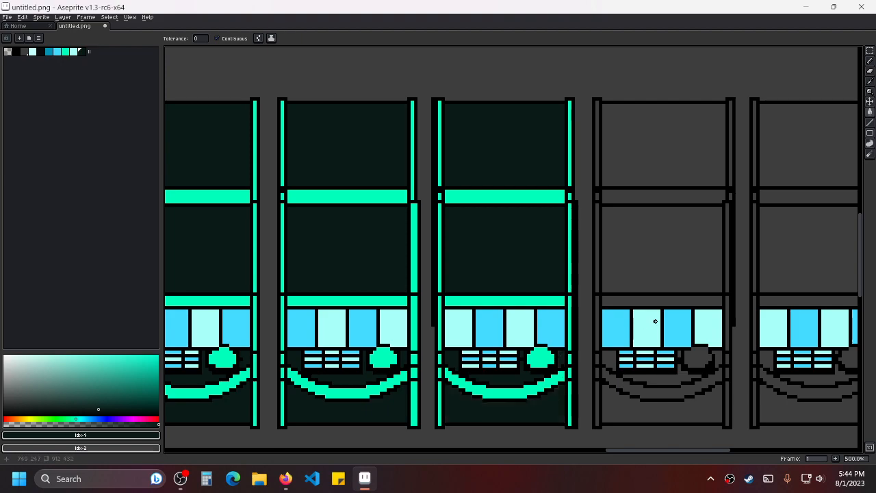
Fill the seventh machine's two large panels with dark teal.
left_click_drag(648, 320, 617, 312)
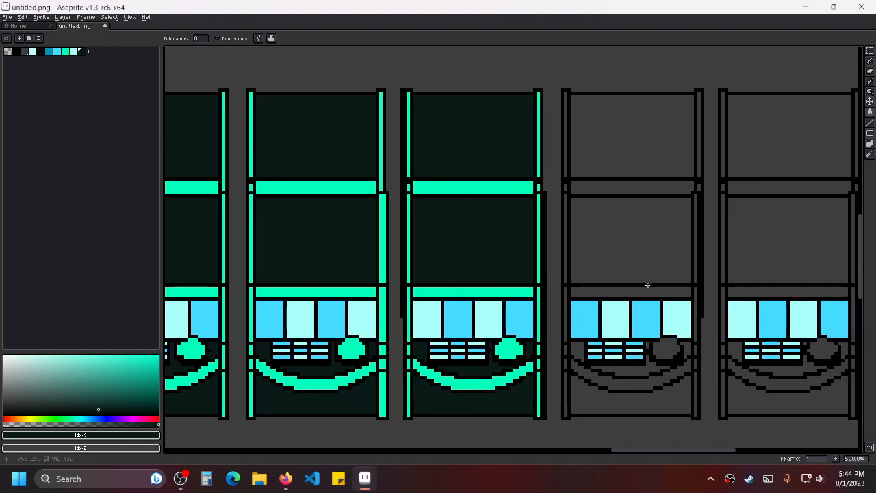
left_click(597, 163)
left_click(641, 245)
Fill the seventh machine's base below the curved band and the control areas around its keypad and knob with dark teal.
left_click_drag(669, 278, 578, 234)
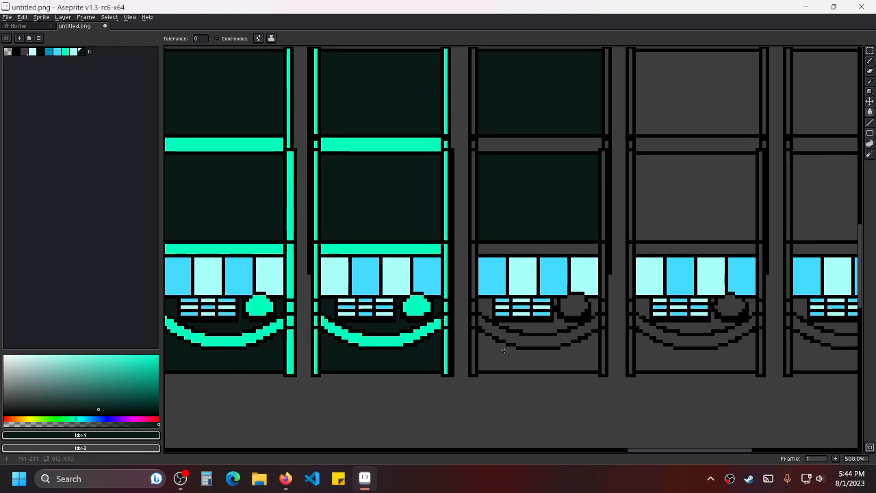
left_click(541, 360)
left_click(540, 334)
left_click(562, 318)
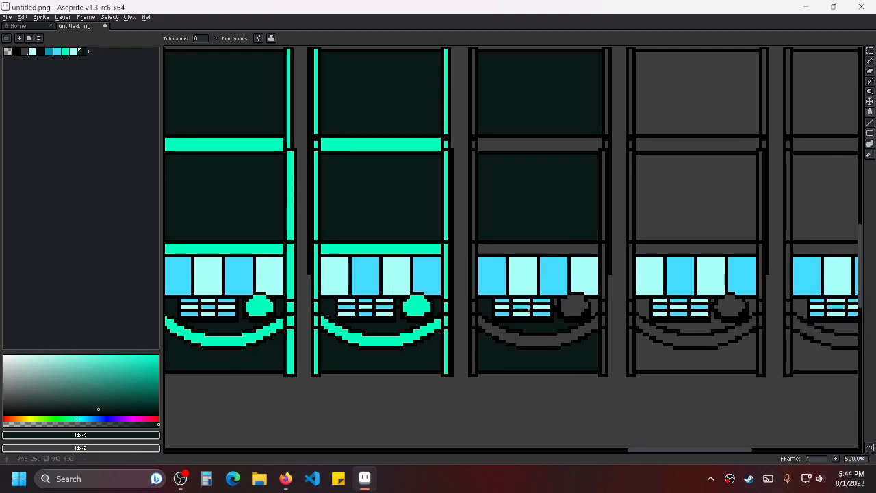
left_click(486, 308)
scroll(545, 307, "up", 2)
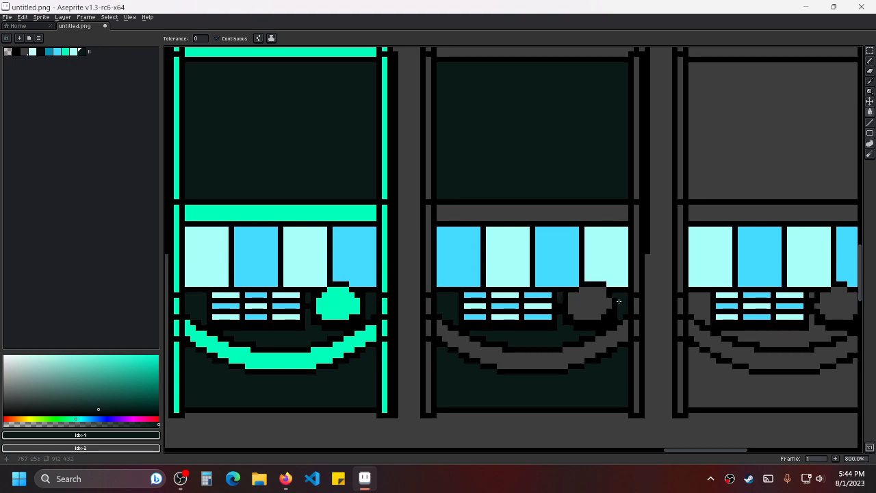
scroll(611, 245, "down", 1)
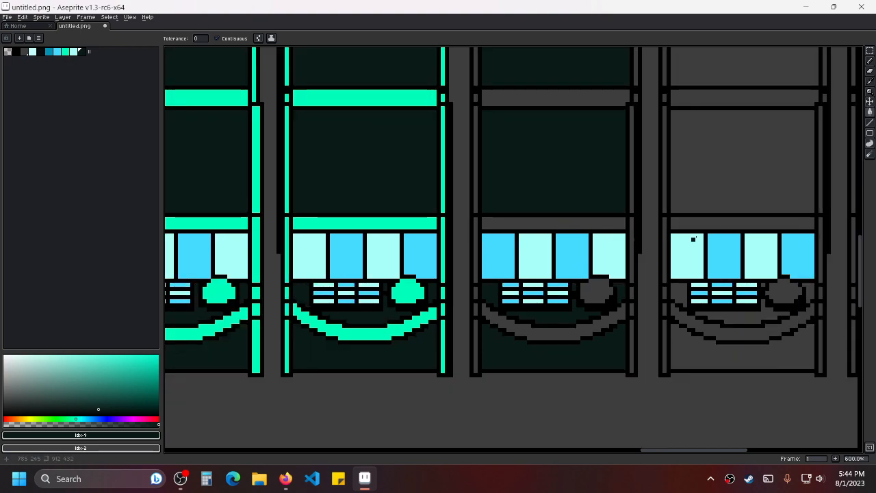
Fill the seventh machine's left post from top to base with bright turquoise sampled from the sixth machine's trim.
left_click_drag(685, 239, 638, 234)
scroll(633, 228, "down", 1)
scroll(629, 222, "up", 1)
left_click_drag(604, 211, 611, 254)
left_click(317, 141, "alt")
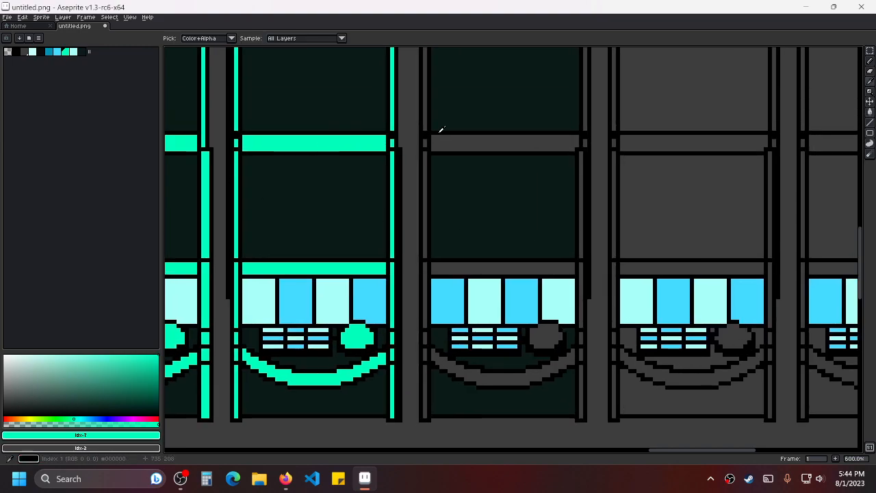
left_click(425, 116)
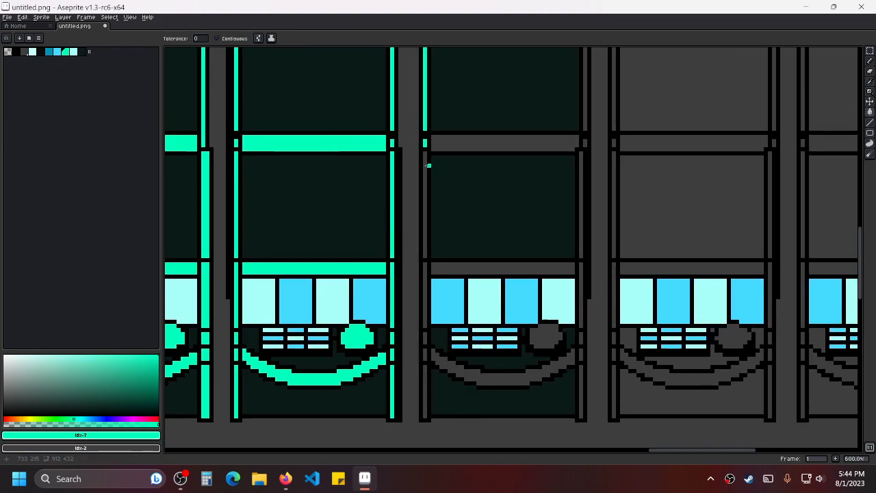
left_click(425, 165)
left_click(424, 304)
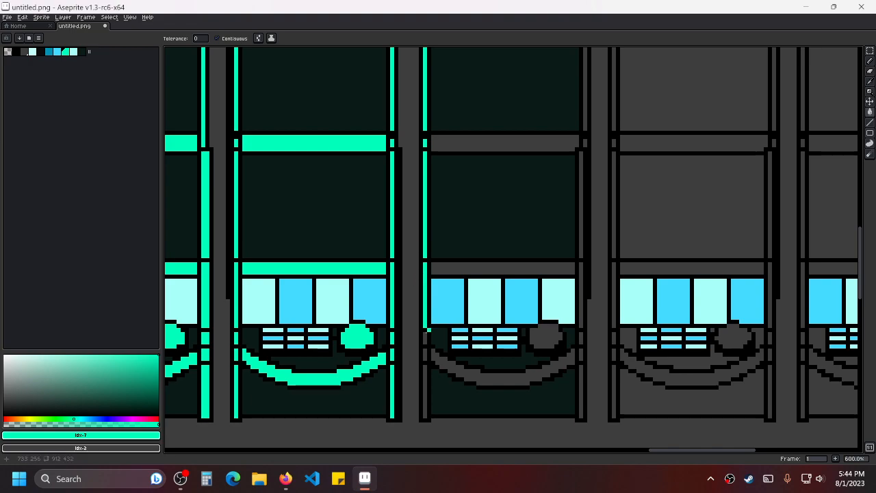
left_click(424, 388)
Fill the seventh machine's curved band and all segments of its right post with bright turquoise.
left_click(513, 378)
left_click(581, 306)
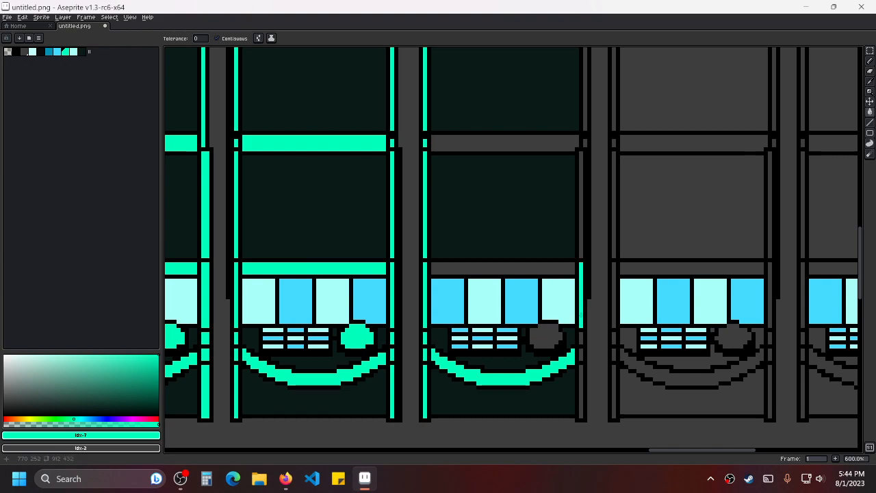
left_click(581, 337)
left_click(583, 365)
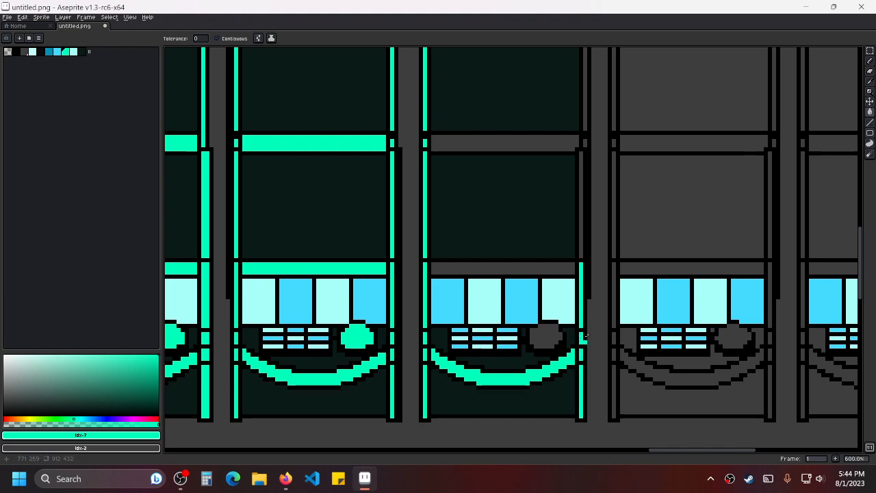
left_click(581, 224)
scroll(583, 178, "up", 1)
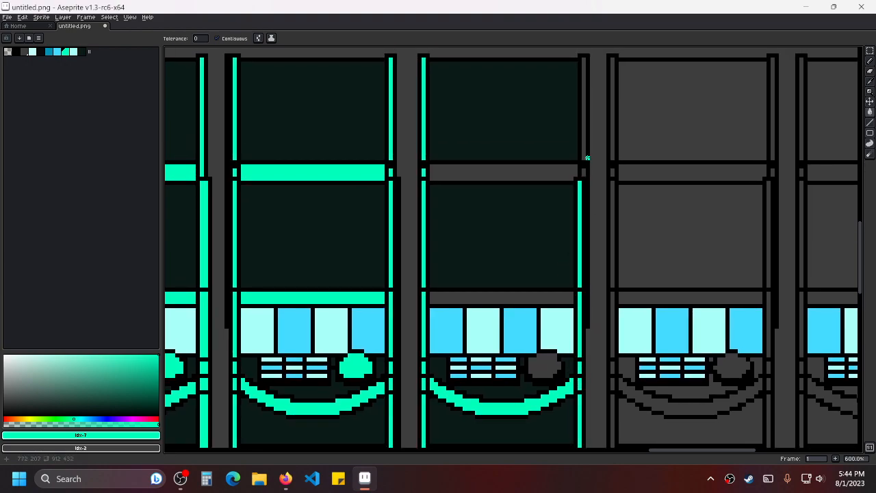
left_click(583, 145)
Fill the seventh machine's two horizontal divider strips and round knob with bright turquoise.
left_click(538, 180)
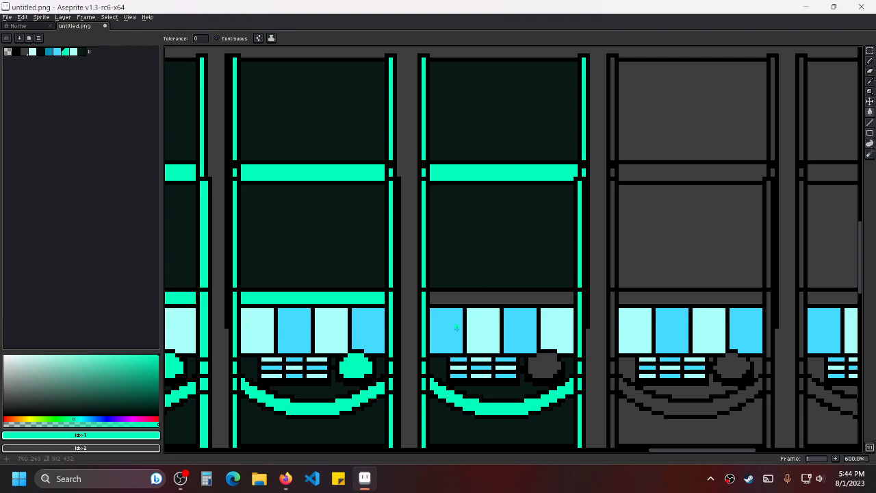
left_click(473, 300)
left_click(537, 366)
Fill the eighth machine's left post segments beside its two large panels with bright turquoise.
scroll(663, 269, "down", 3)
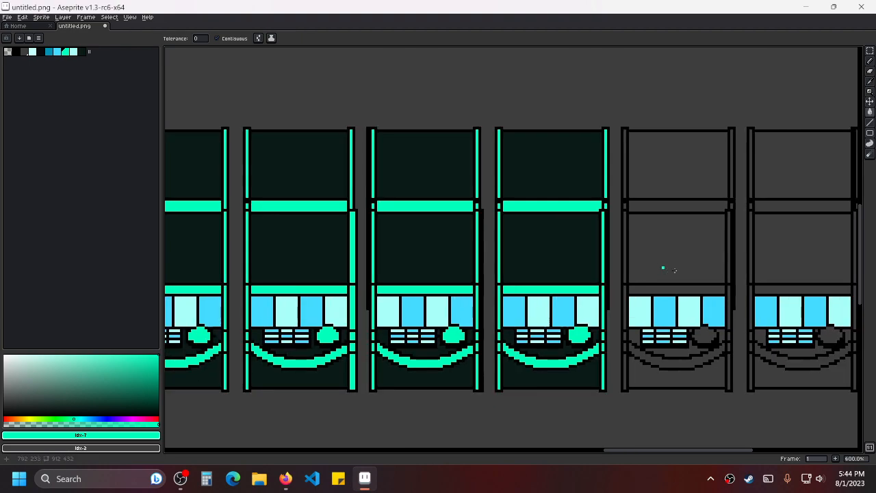
scroll(607, 254, "down", 3)
scroll(590, 241, "up", 2)
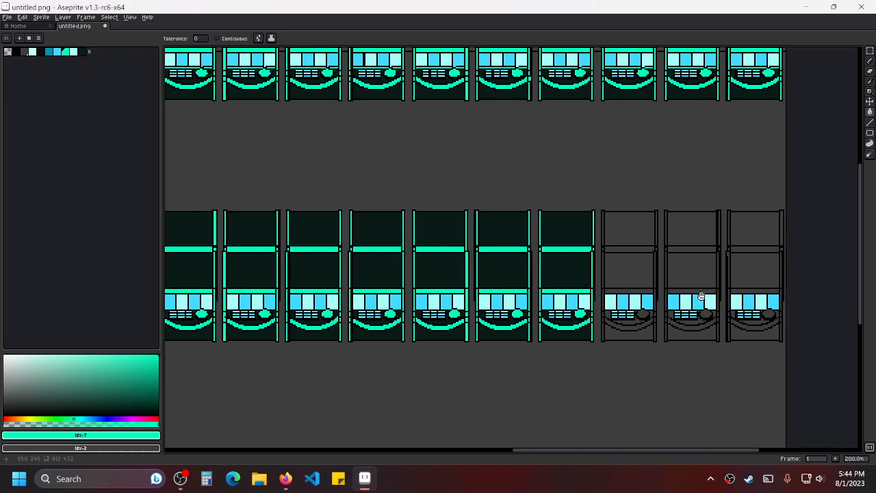
left_click_drag(701, 295, 607, 246)
scroll(557, 210, "up", 2)
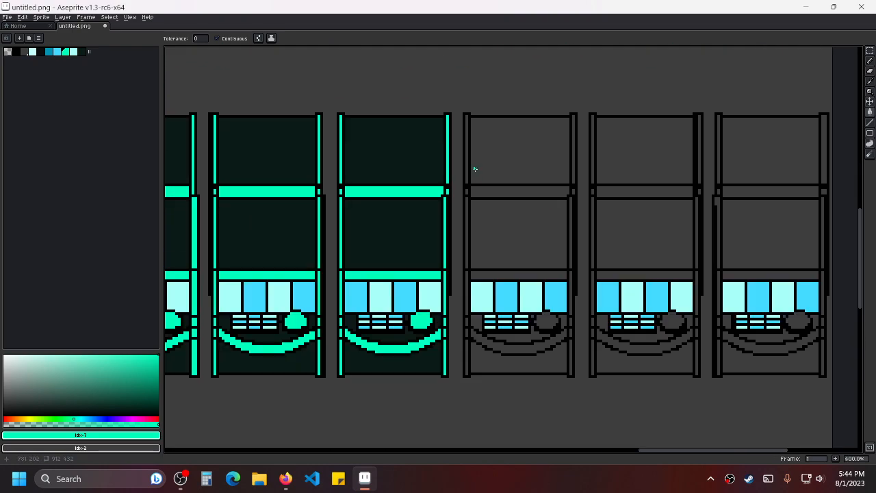
left_click(466, 151)
left_click(466, 205)
Fill the eighth machine's whole right post and the lower segments of its left post with bright turquoise.
left_click(575, 181)
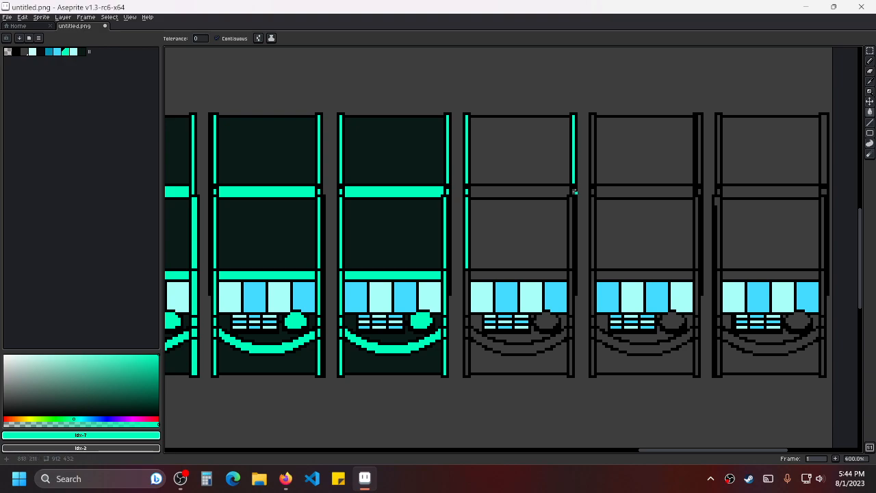
left_click(570, 220)
left_click(570, 281)
left_click(571, 346)
left_click(467, 292)
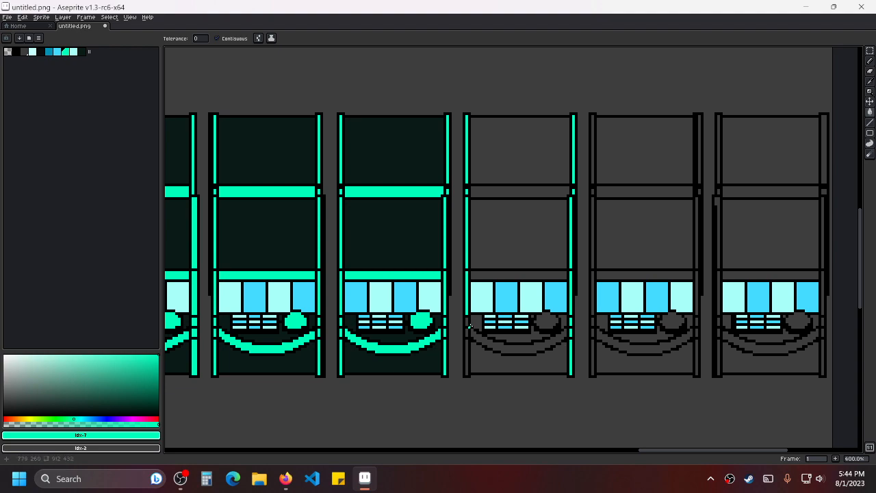
left_click(467, 348)
Fill the eighth machine's two large panels with dark teal sampled from the seventh machine's upper panel.
scroll(448, 181, "up", 1)
left_click(427, 154, "alt")
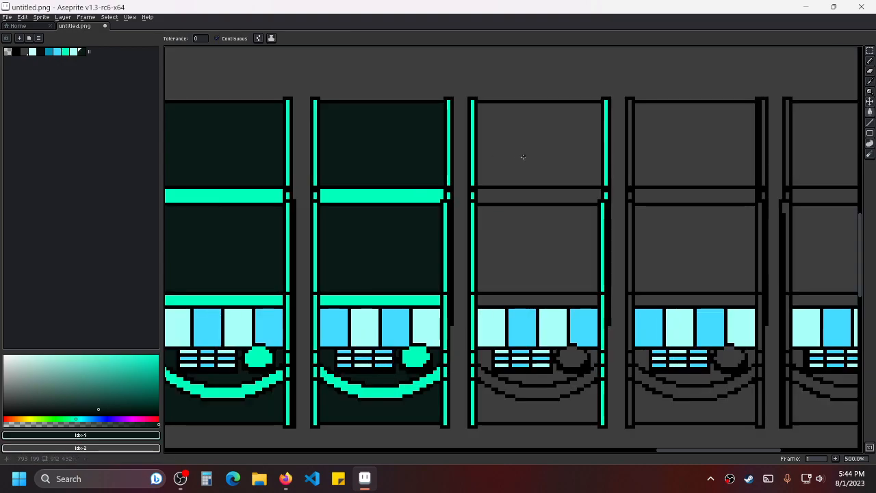
left_click(521, 156)
left_click(528, 217)
Fill the eighth machine's base and the areas around its keypad and knob with dark teal.
left_click_drag(520, 299, 524, 219)
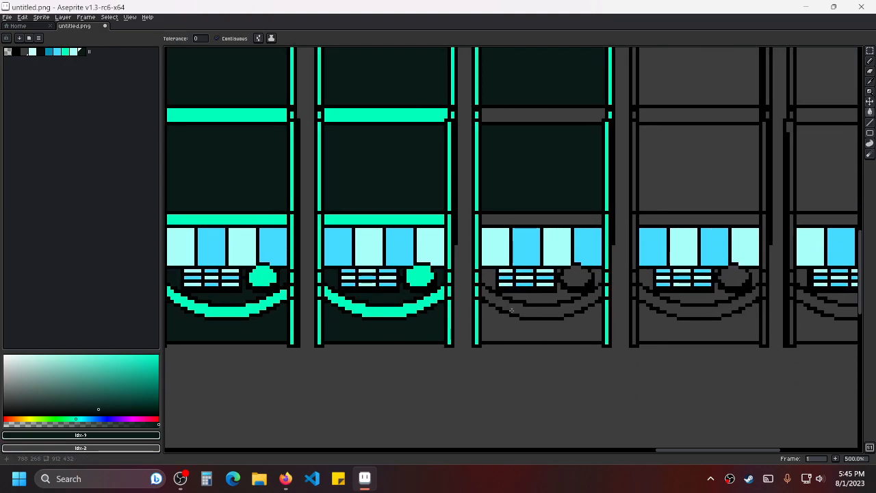
left_click(526, 325)
left_click(538, 301)
left_click(496, 279)
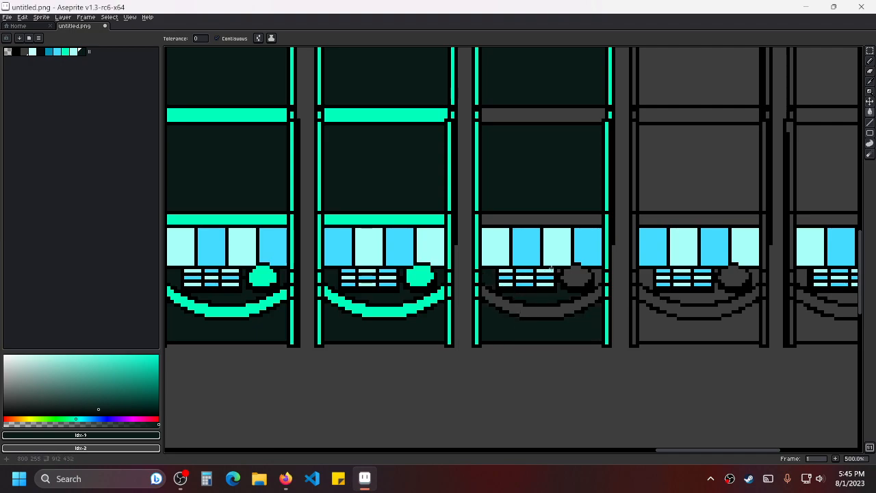
left_click(599, 274)
Fill the eighth machine's two divider strips and curved band with bright turquoise sampled from the seventh machine's trim.
left_click_drag(534, 263, 510, 288)
left_click(419, 243, "alt")
left_click(488, 248)
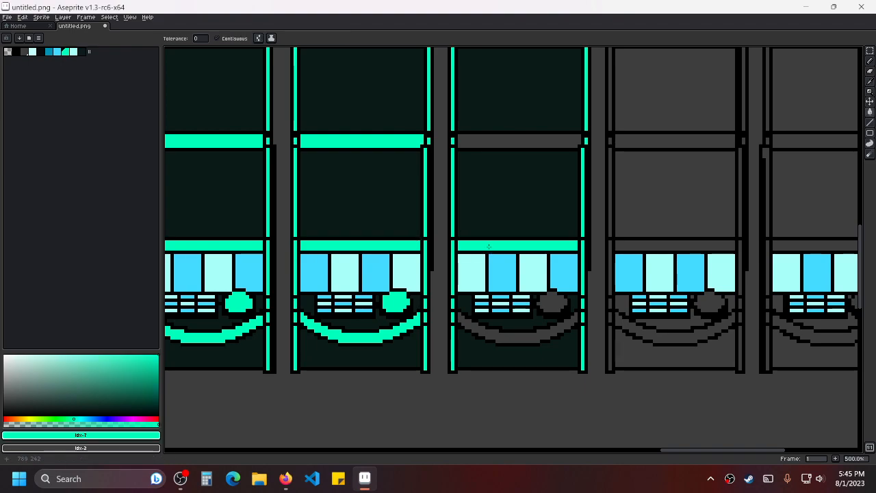
left_click(505, 327)
scroll(489, 190, "up", 2)
left_click(493, 197)
Fill the ninth machine's upper panel with dark teal sampled from a finished machine's panel.
scroll(470, 205, "down", 3)
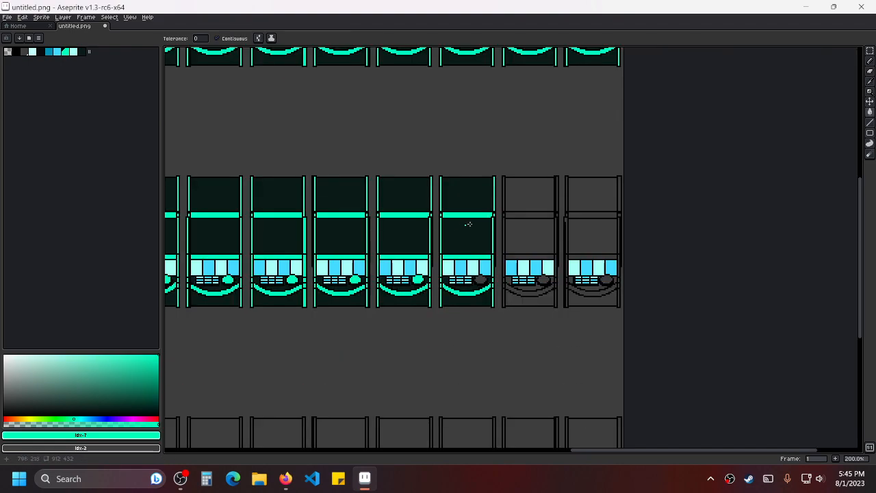
scroll(404, 229, "right", 2)
left_click(430, 190, "alt")
scroll(506, 199, "up", 2)
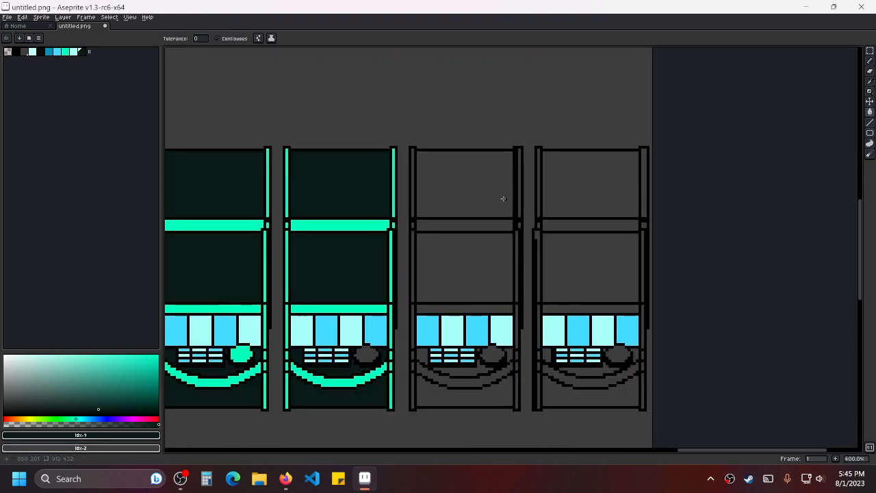
left_click(415, 187)
Fill the ninth machine's left post from top to base with bright turquoise sampled from the eighth machine's right post.
left_click(394, 171, "alt")
left_click(412, 178)
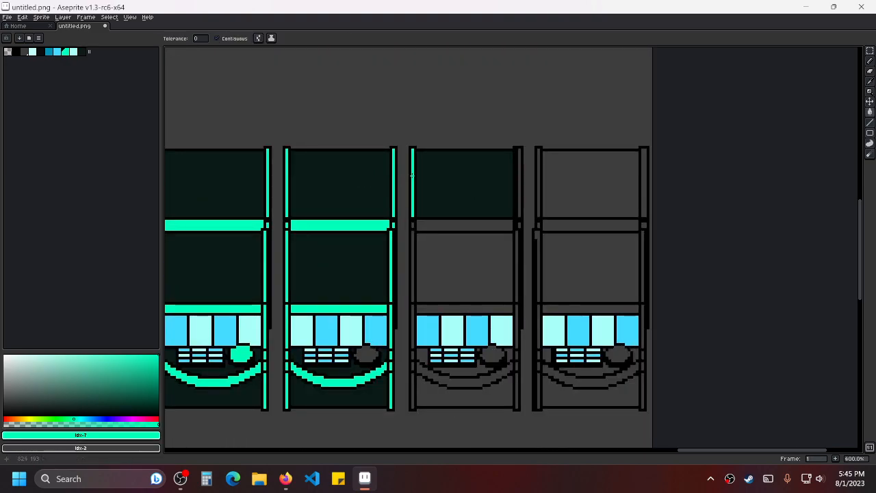
left_click(413, 251)
key("ctrl+z")
scroll(411, 223, "up", 1)
left_click(413, 250)
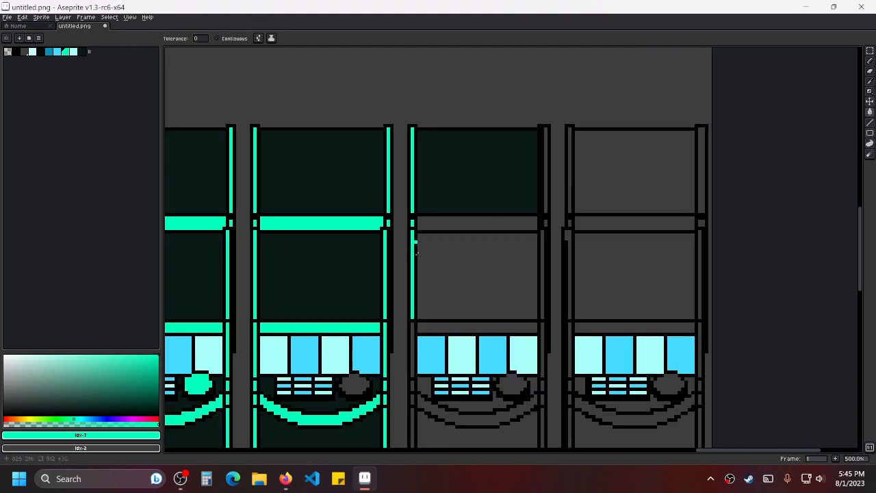
left_click_drag(457, 236, 484, 122)
left_click(440, 226)
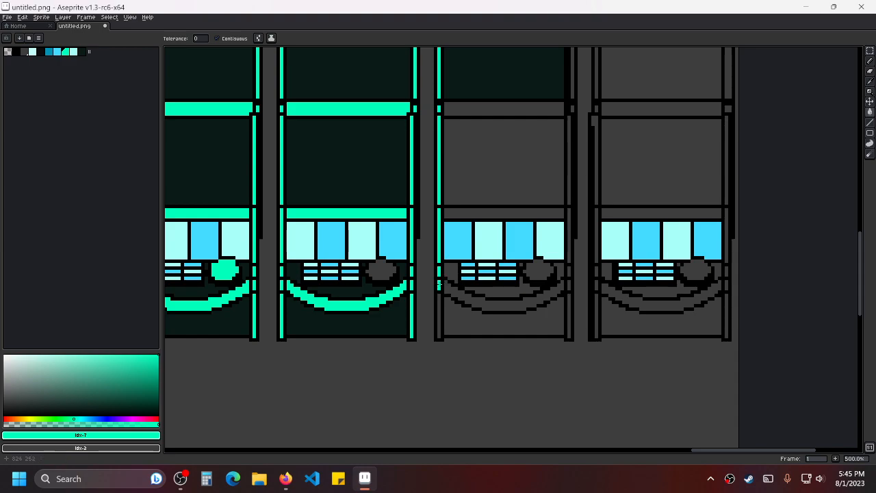
left_click(440, 303)
Fill all segments of the ninth machine's right post with bright turquoise.
left_click_drag(584, 186, 535, 235)
left_click(520, 123)
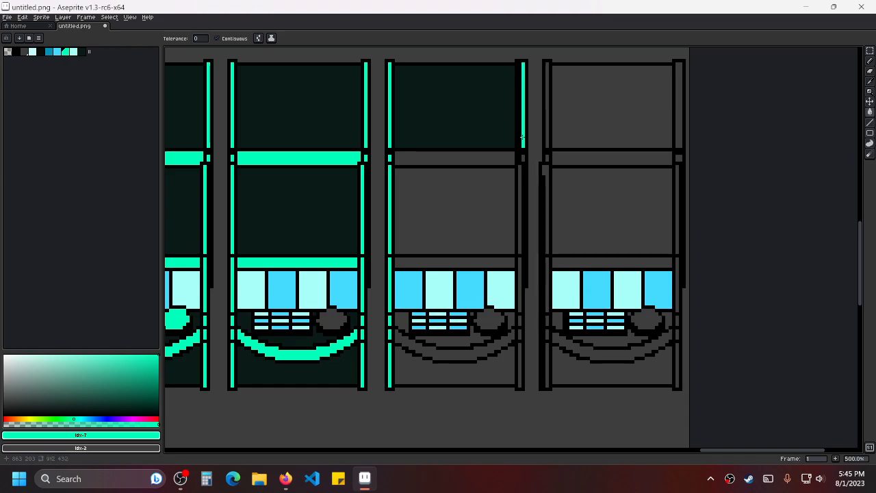
left_click(519, 205)
left_click(519, 274)
left_click(520, 334)
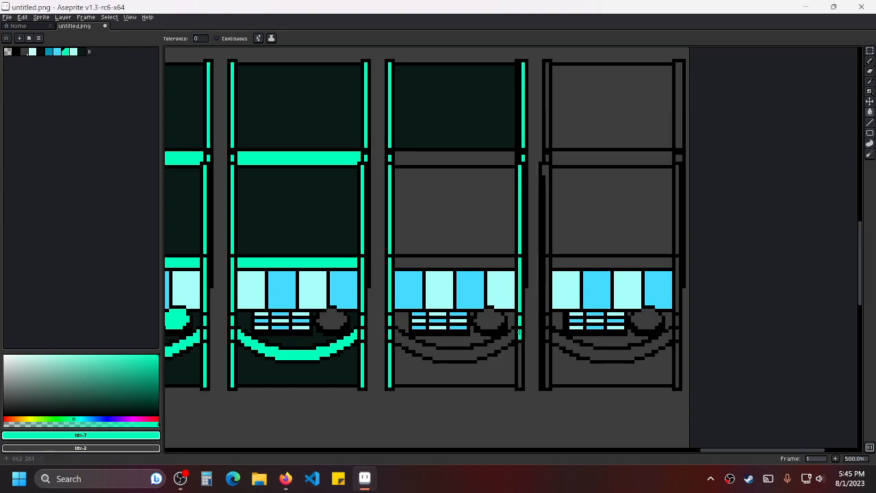
left_click(520, 350)
Fill the ninth machine's upper and lower horizontal divider strips with bright turquoise.
scroll(454, 204, "up", 1)
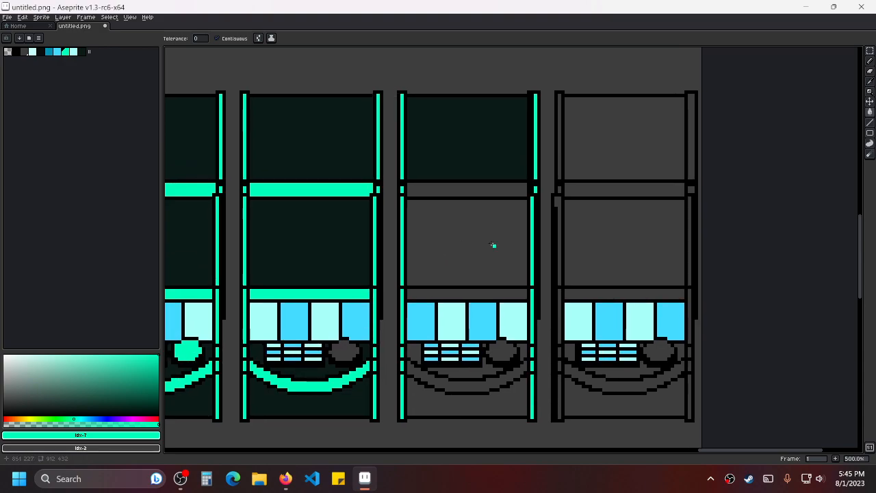
left_click(456, 193)
left_click(454, 296)
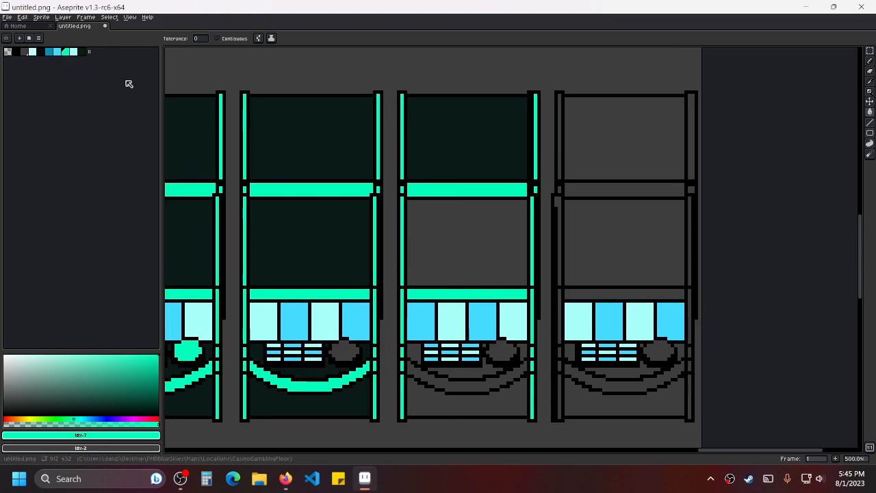
Fill the ninth machine's middle panel, the areas around its controls and its base panel with dark teal.
left_click(82, 52)
left_click(434, 262)
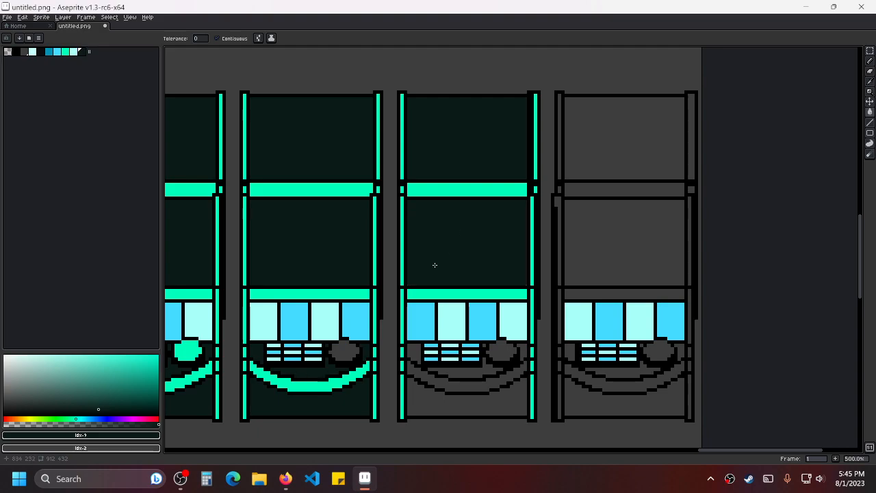
scroll(434, 262, "down", 3)
left_click(470, 271)
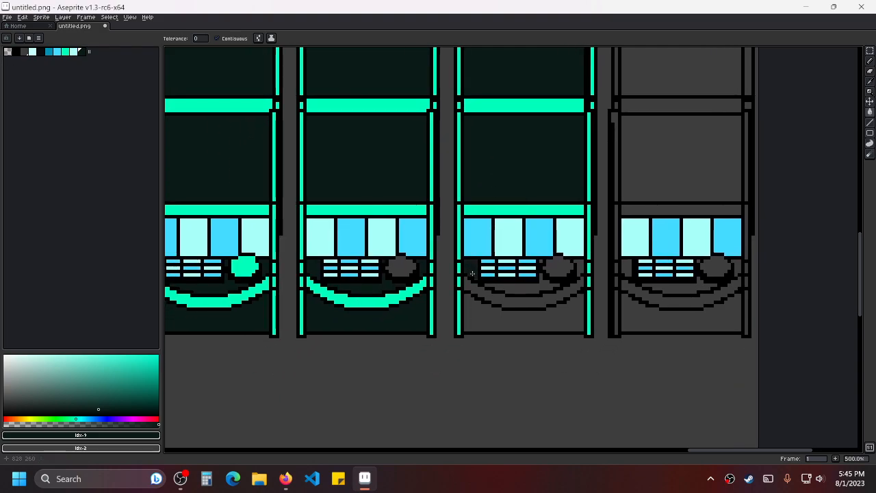
left_click(519, 288)
left_click(541, 263)
left_click(580, 269)
left_click(571, 314)
left_click_drag(548, 270, 531, 293)
Fill the ninth machine's curved strip and the round buttons of the eighth and ninth machines with bright turquoise.
left_click(480, 233, "alt")
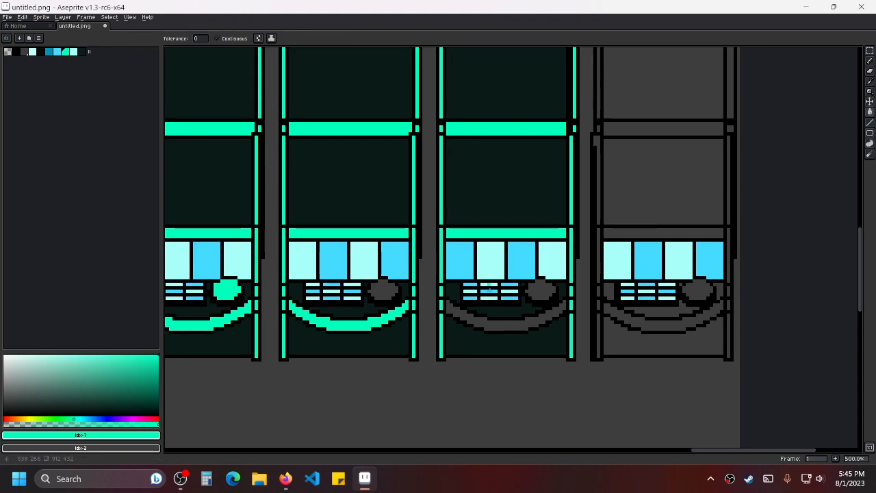
left_click(479, 311)
left_click(387, 282)
left_click(544, 291)
Fill all segments of the second row's tenth machine's left post with bright turquoise.
left_click_drag(603, 233, 572, 292)
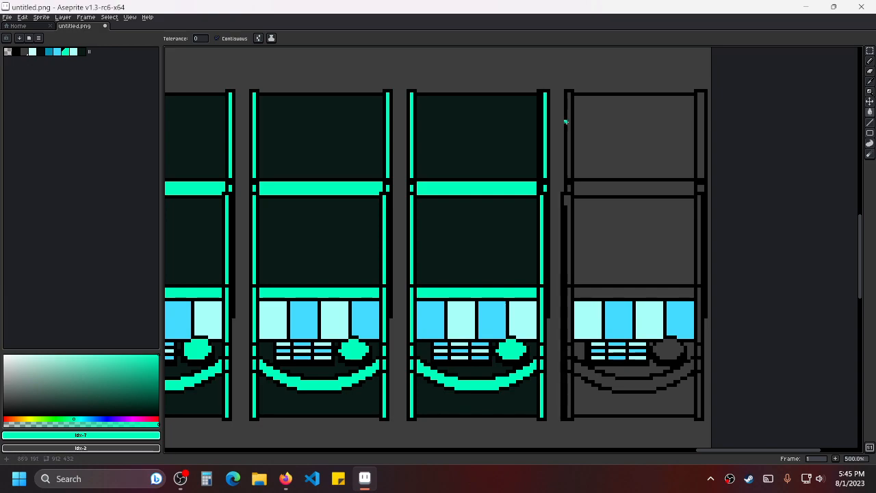
left_click(570, 166)
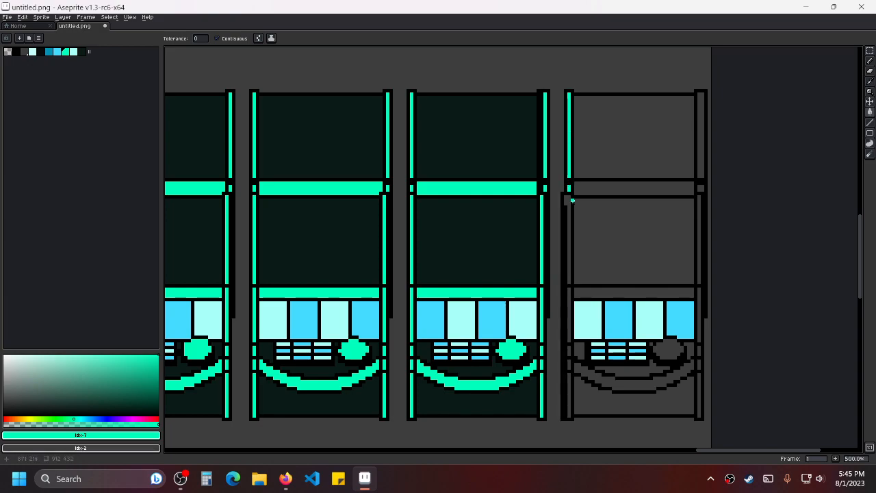
left_click(568, 203)
left_click_drag(649, 215, 536, 195)
scroll(443, 273, "up", 1)
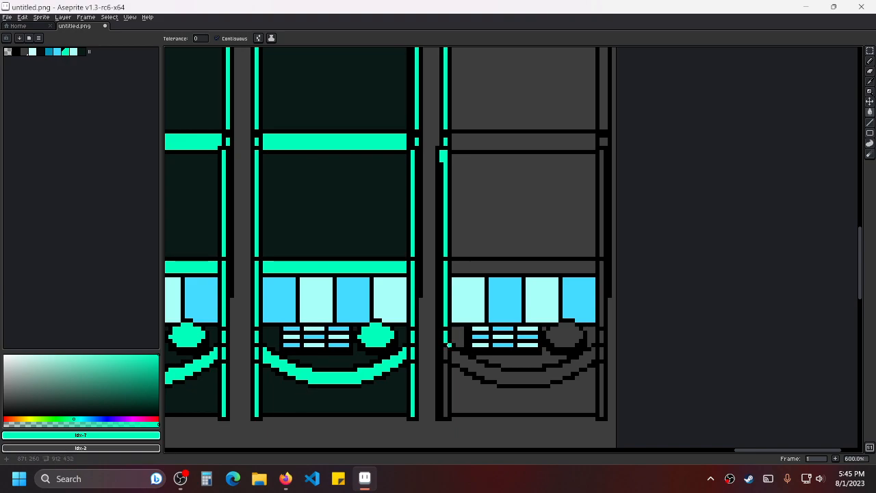
left_click(446, 373)
Fill the tenth machine's right post from base to top with bright turquoise.
left_click(601, 304)
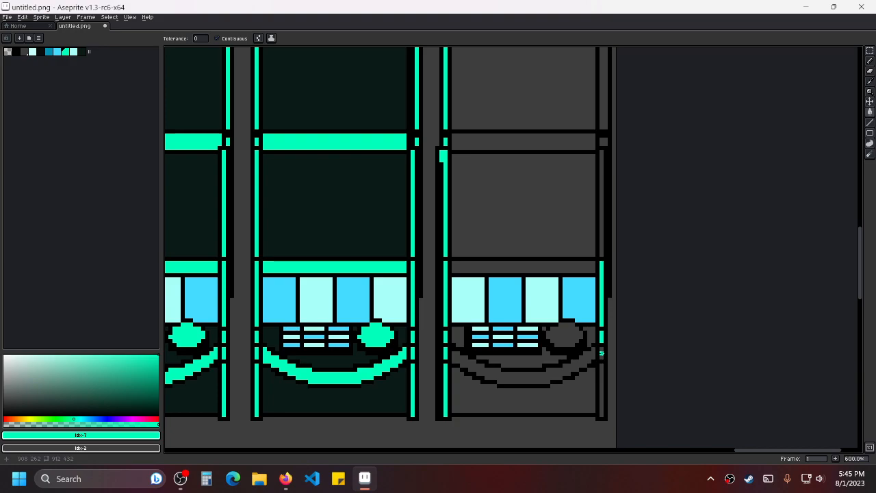
left_click(601, 373)
scroll(562, 290, "up", 2)
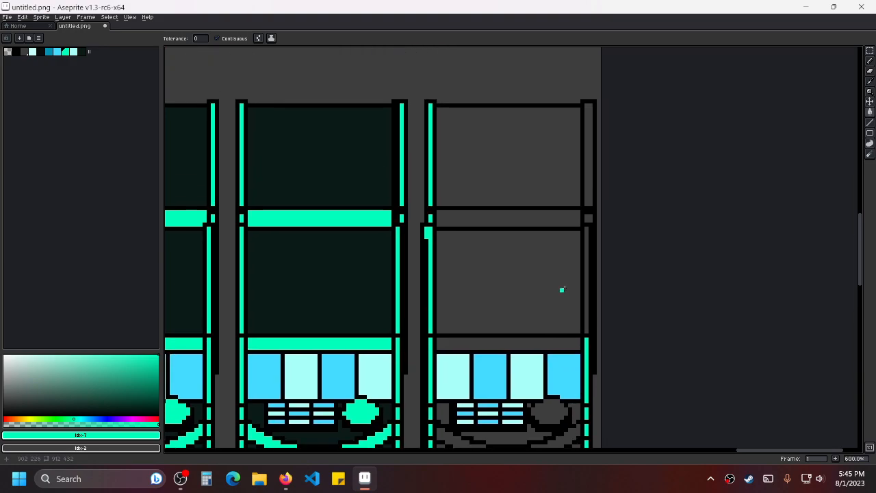
left_click(586, 252)
left_click(590, 192)
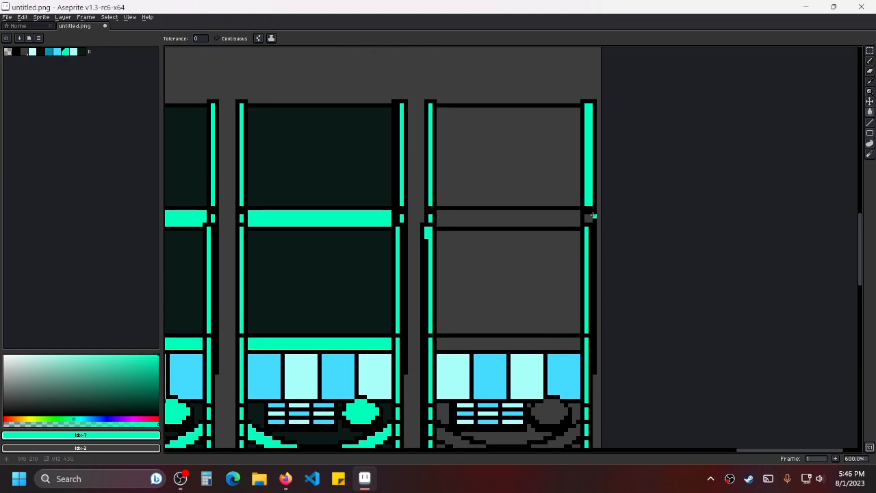
left_click(589, 218)
Fill the tenth machine's curved strip, round button and both horizontal divider strips with bright turquoise.
scroll(489, 174, "down", 3)
scroll(490, 174, "left", 2)
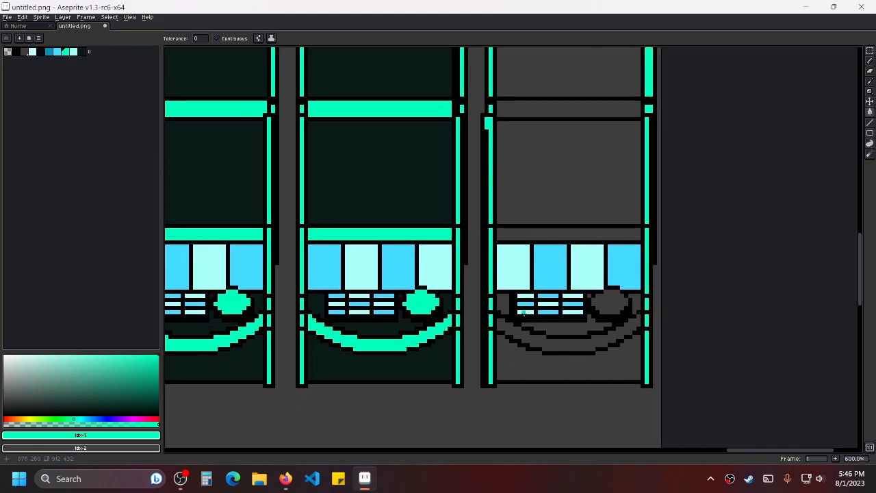
left_click(539, 337)
left_click(613, 304)
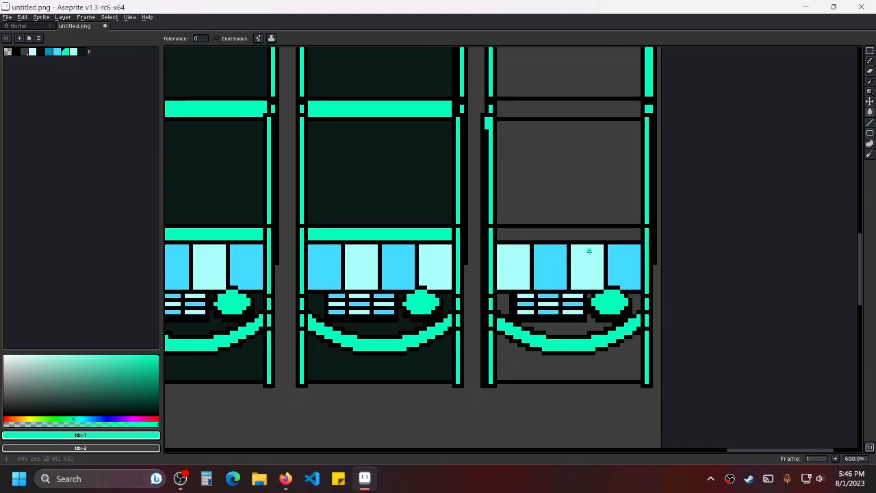
left_click(588, 234)
scroll(612, 209, "up", 2)
left_click(556, 184)
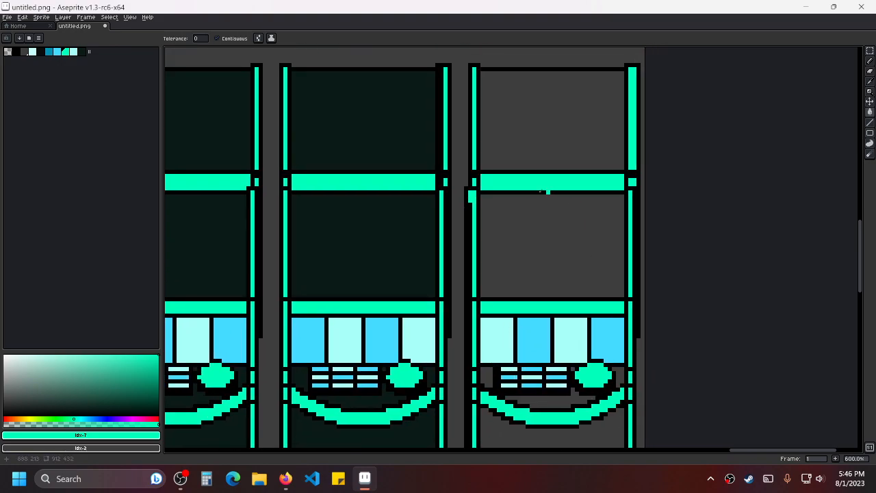
Fill the tenth machine's upper, middle and base panels and control surround with dark teal sampled from the ninth machine.
left_click(384, 107, "alt")
left_click(542, 141)
left_click(518, 294)
scroll(540, 202, "down", 3)
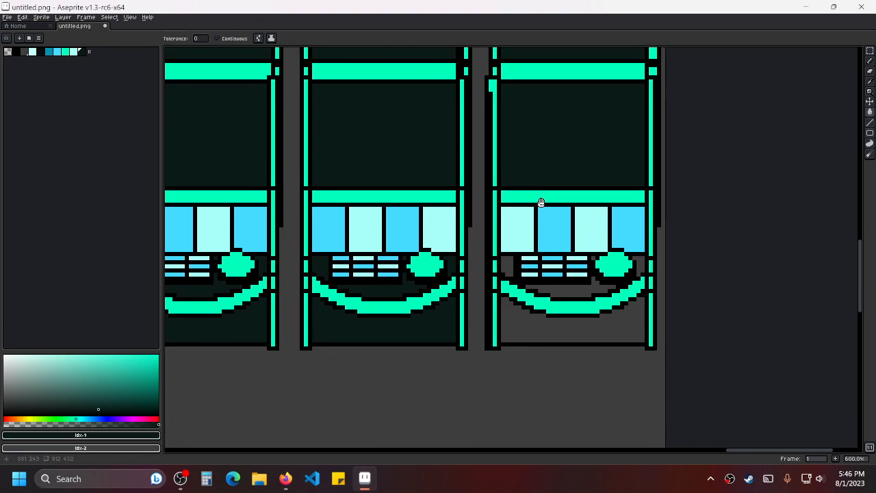
left_click(508, 266)
left_click(577, 291)
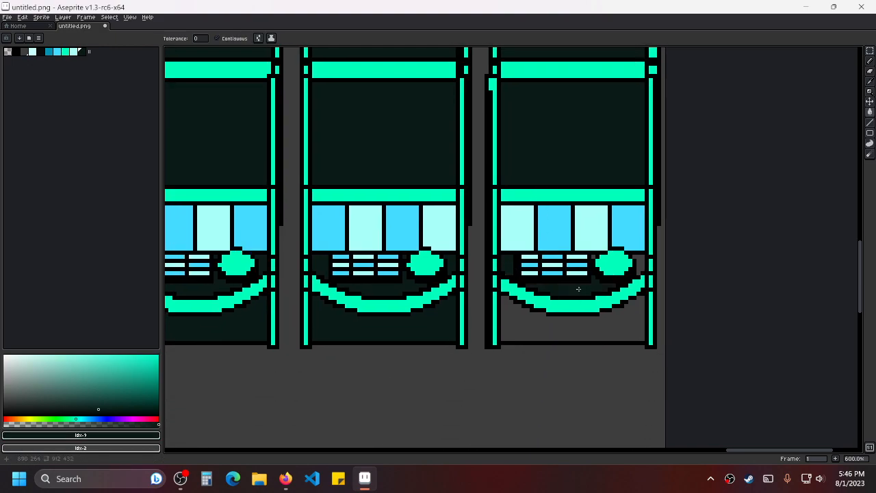
left_click(638, 260)
left_click(632, 319)
Check the coloured second row of slot machines from its tenth machine back to its first.
scroll(638, 215, "down", 5)
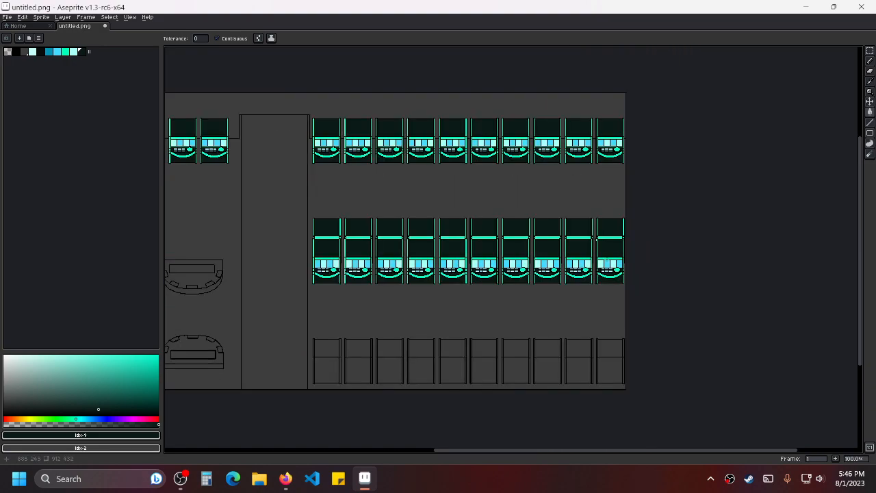
scroll(538, 264, "up", 4)
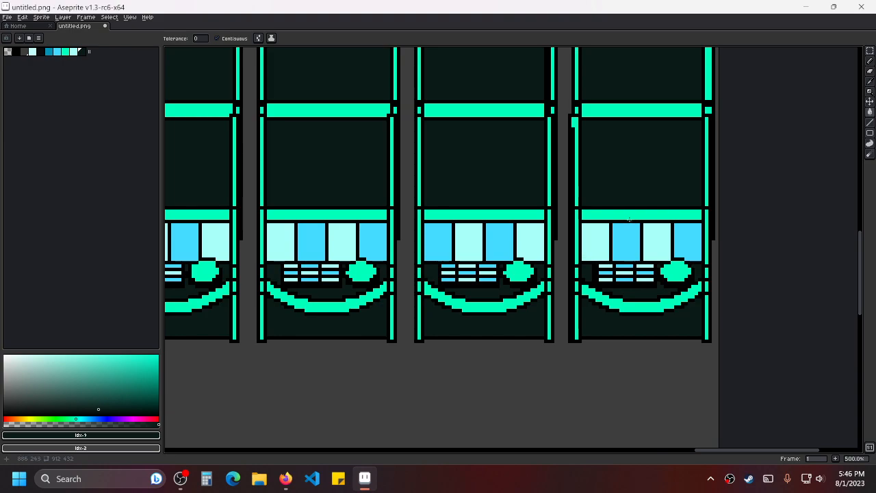
left_click_drag(641, 218, 630, 235)
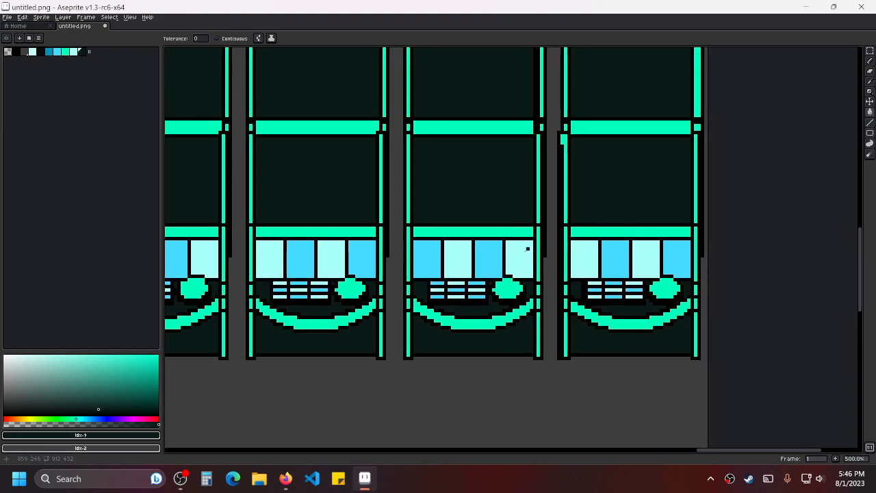
scroll(504, 236, "down", 2)
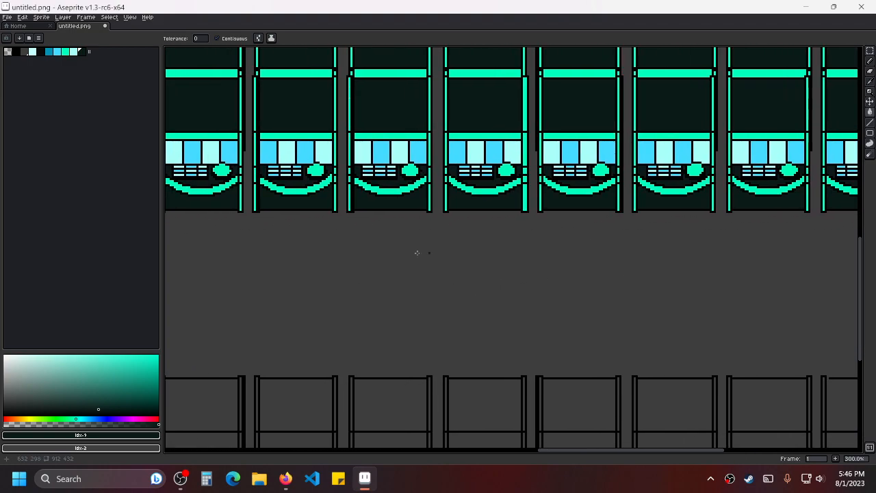
left_click_drag(238, 243, 443, 272)
scroll(377, 277, "up", 1)
scroll(470, 294, "left", 3)
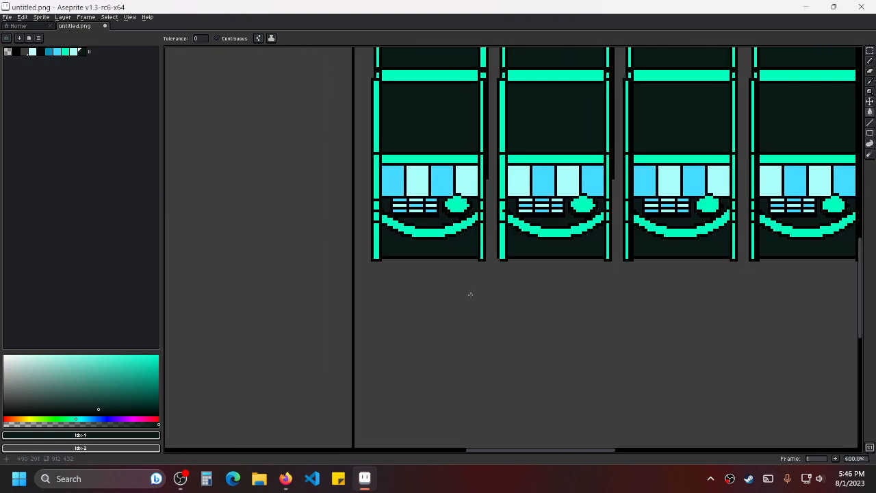
Fill both posts of the third row's first machine with bright turquoise sampled from the second row's first machine.
key("i")
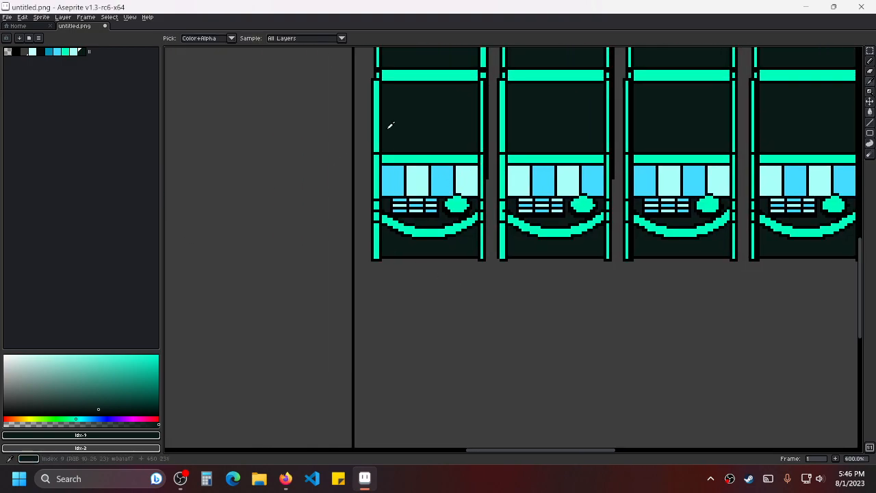
left_click(375, 121)
key("g")
scroll(491, 325, "down", 2)
left_click_drag(484, 411, 459, 300)
scroll(465, 293, "up", 1)
scroll(501, 322, "down", 1)
scroll(445, 256, "up", 1)
left_click(434, 217)
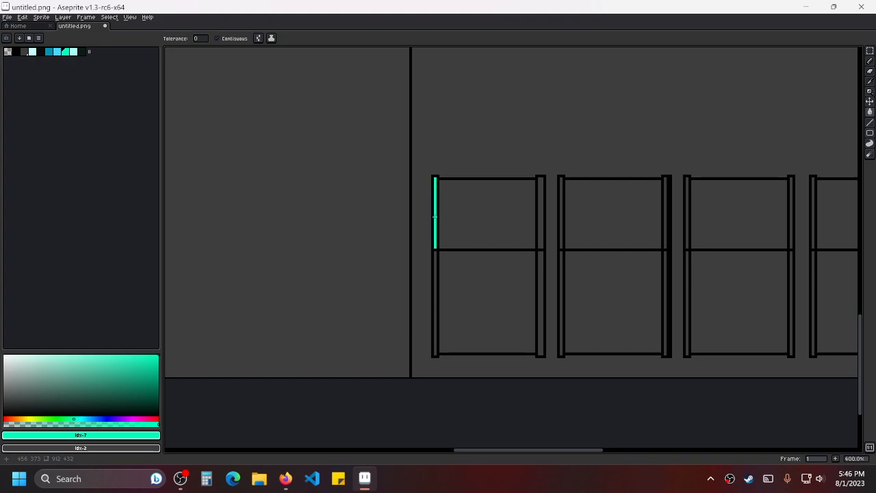
left_click(436, 268)
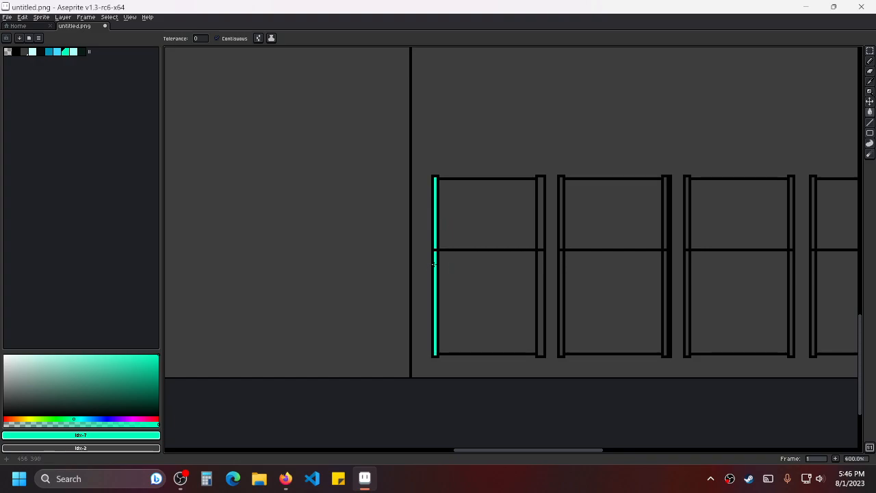
left_click(541, 234)
left_click(544, 269)
Fill the upper and lower panels of the third row's first and second machines with dark teal sampled from the second row.
scroll(527, 223, "up", 5)
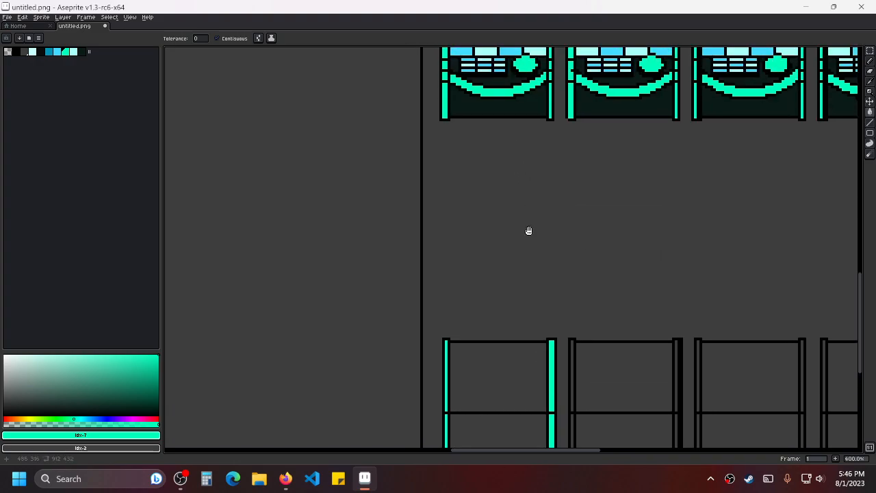
key("i")
left_click(534, 157)
key("g")
scroll(513, 147, "down", 3)
left_click(517, 273)
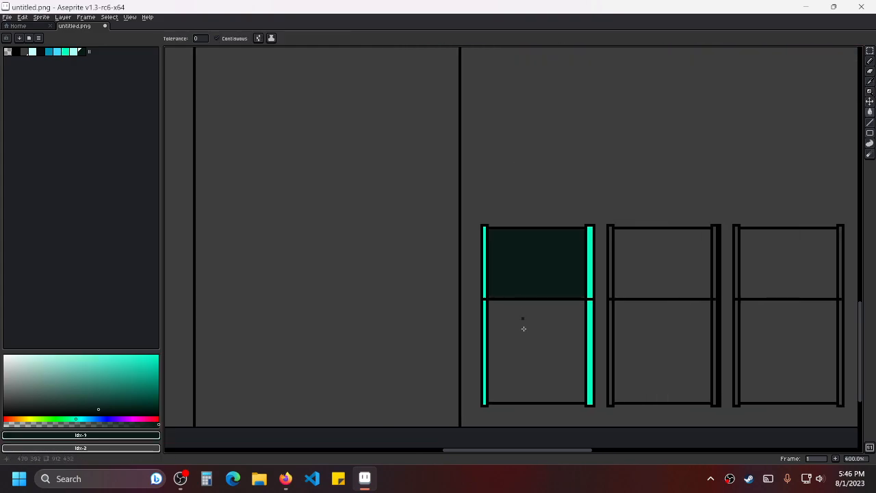
left_click(520, 315)
scroll(696, 272, "right", 3)
left_click(503, 273)
left_click(505, 369)
Fill both posts of the third row's second machine with bright turquoise sampled from a second-row machine's post.
scroll(506, 158, "up", 3)
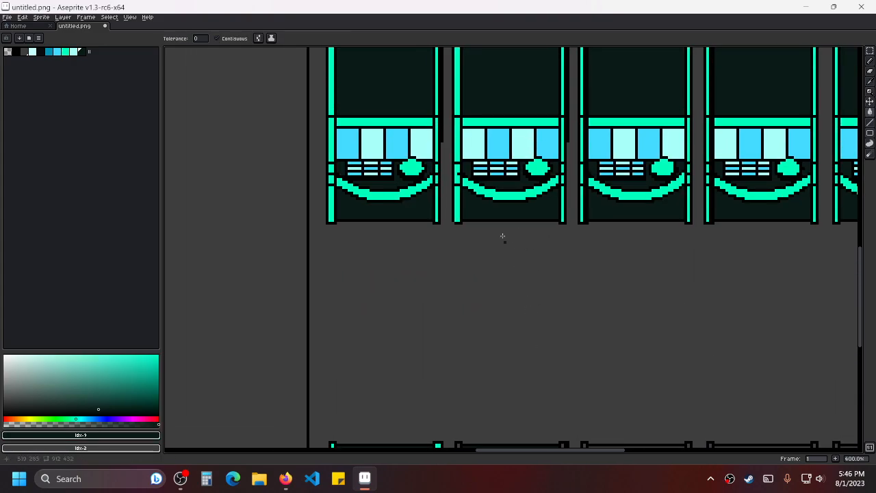
key("i")
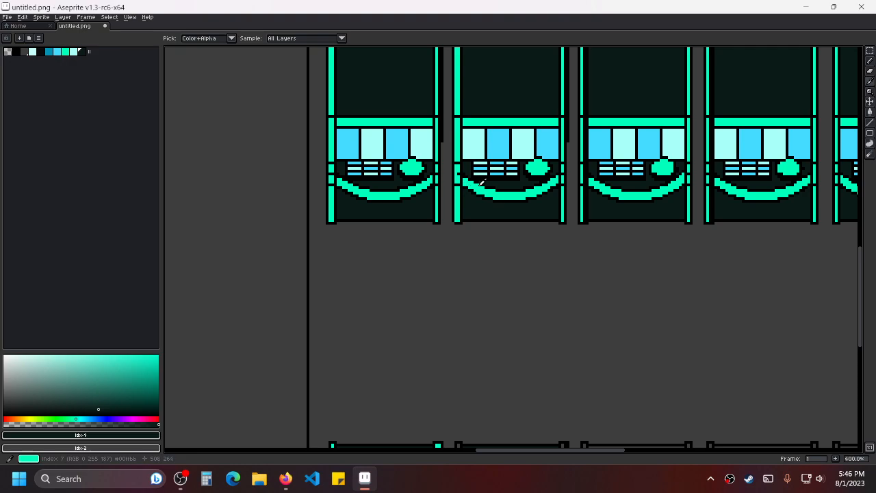
scroll(477, 137, "down", 3)
scroll(479, 199, "up", 3)
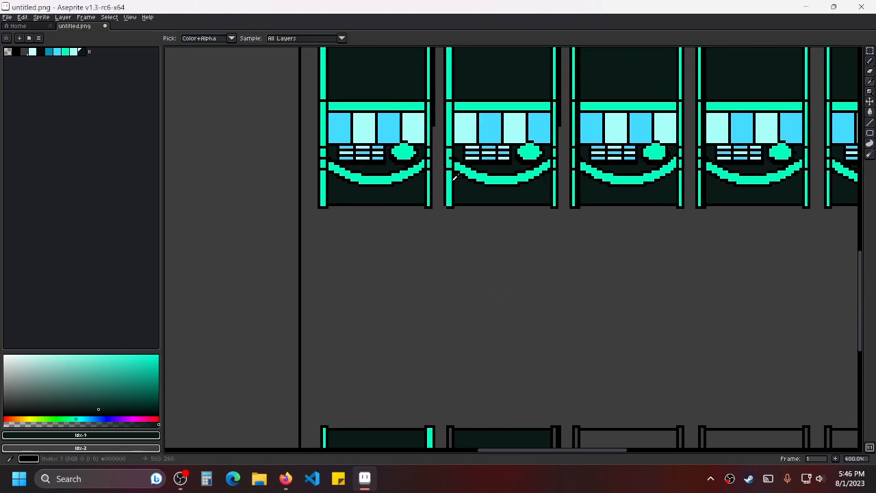
left_click(450, 179)
key("g")
left_click_drag(502, 338, 442, 155)
scroll(458, 301, "up", 1)
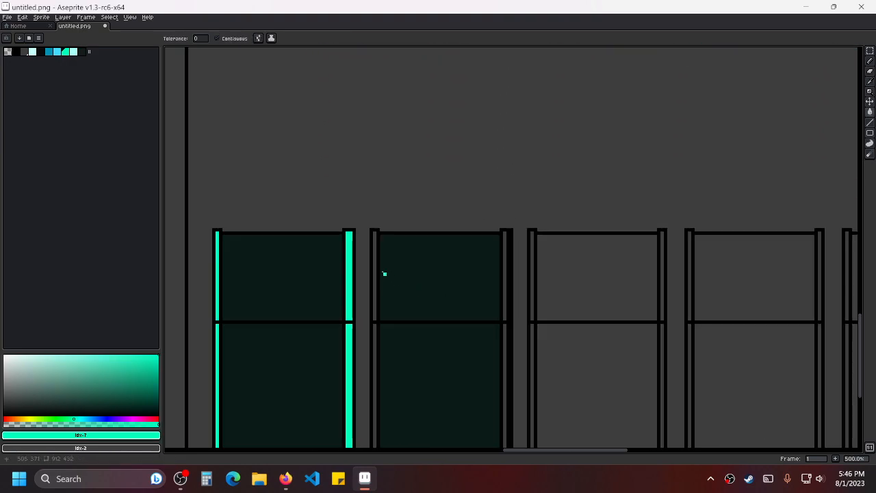
left_click(374, 267)
left_click(373, 332)
left_click(504, 277)
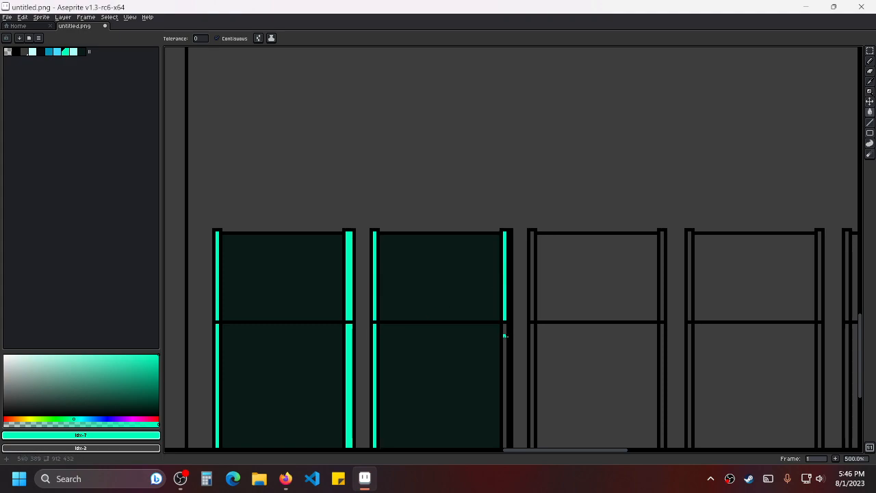
left_click(504, 336)
Examine the second row of slot machines and compare it with the partly coloured third row.
scroll(531, 311, "down", 2)
left_click_drag(533, 330, 568, 367)
left_click_drag(528, 230, 576, 326)
scroll(567, 274, "up", 1)
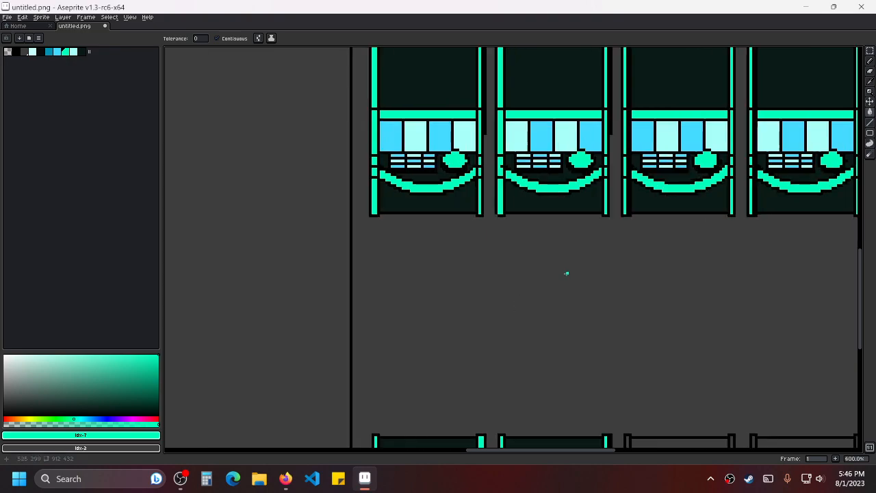
left_click_drag(678, 276, 499, 303)
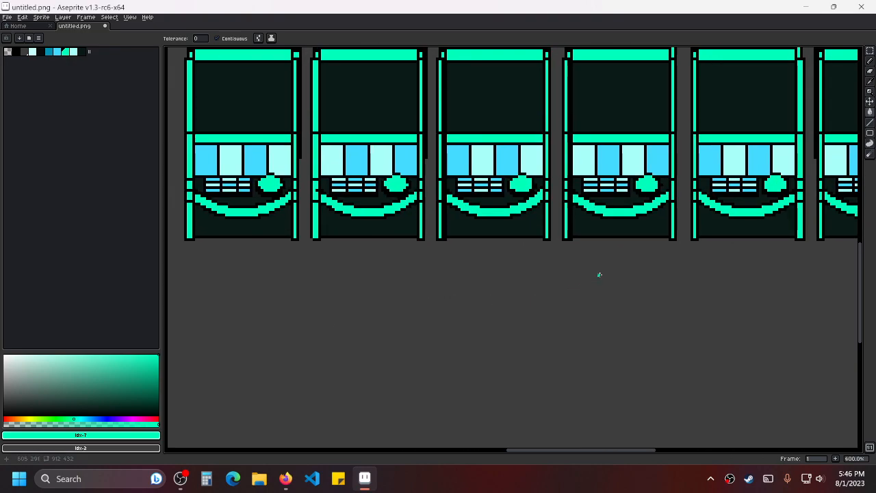
left_click_drag(617, 269, 575, 297)
scroll(572, 288, "up", 1)
scroll(573, 289, "down", 4)
left_click_drag(564, 343, 547, 248)
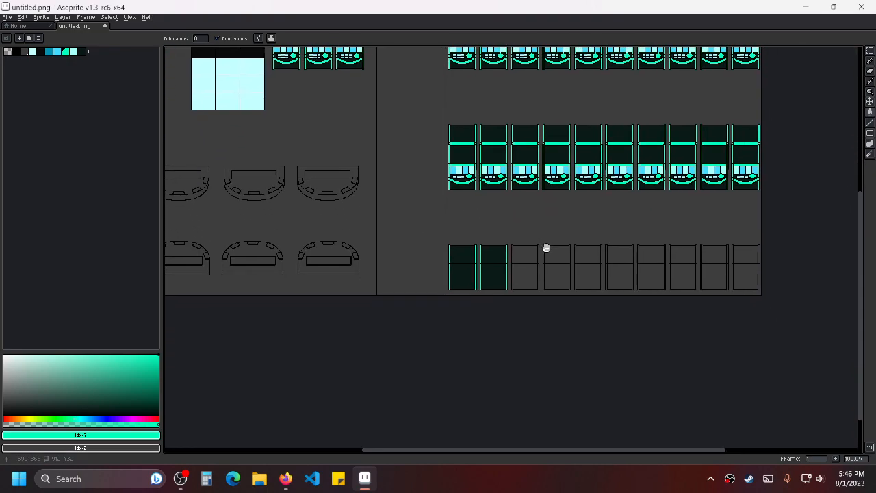
scroll(547, 247, "up", 2)
left_click_drag(540, 204, 585, 336)
left_click_drag(609, 224, 553, 274)
scroll(593, 284, "down", 1)
left_click_drag(623, 277, 538, 259)
left_click_drag(463, 252, 556, 281)
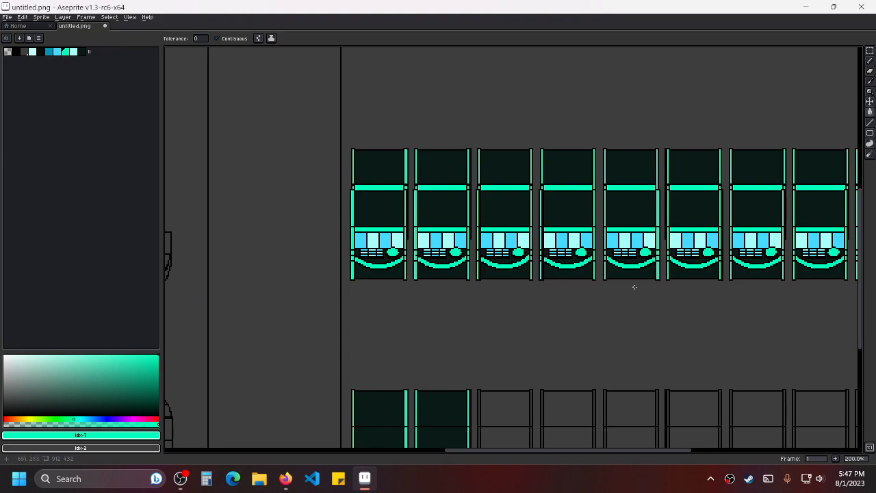
left_click_drag(617, 296, 569, 237)
scroll(444, 256, "up", 1)
left_click_drag(542, 324, 610, 215)
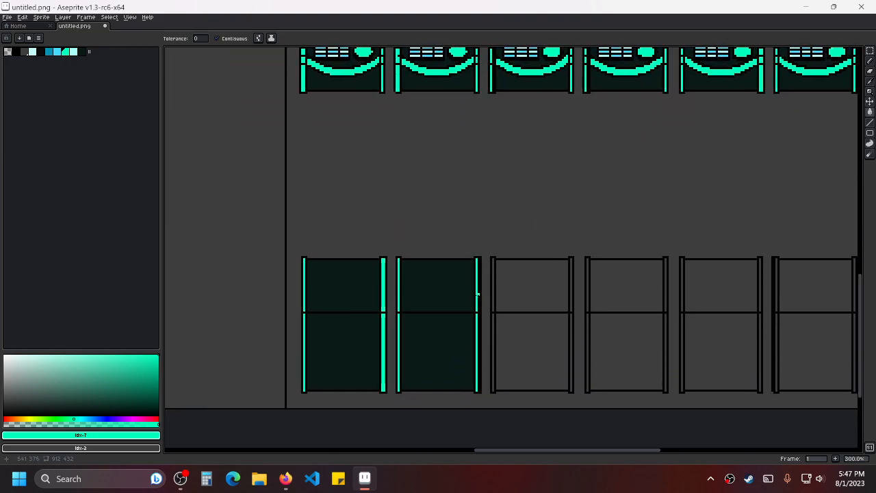
Fill the third row's third machine's upper and lower panels with dark teal sampled from the second machine beside it.
left_click(471, 293, "alt")
left_click(520, 293)
left_click(540, 347)
left_click_drag(614, 315, 607, 276)
scroll(606, 276, "up", 1)
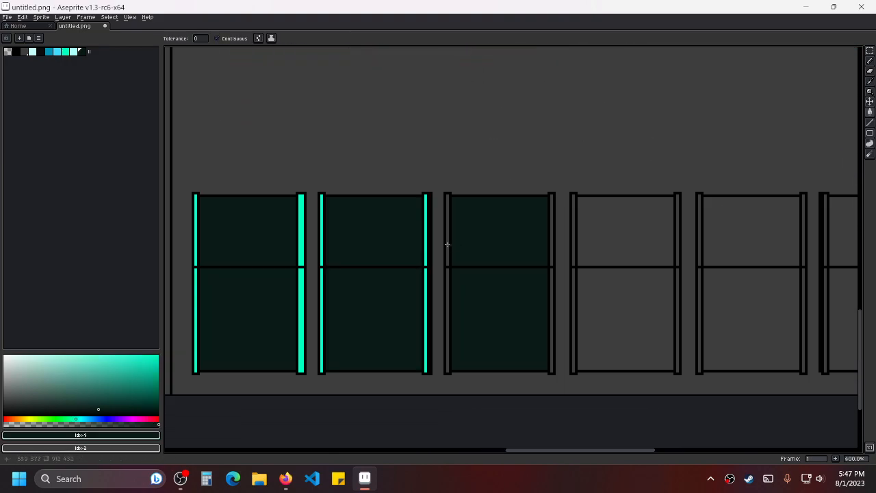
Fill both posts of the third row's third machine with bright turquoise sampled from the second machine's post.
scroll(451, 244, "up", 1)
left_click(424, 232, "alt")
left_click(447, 236)
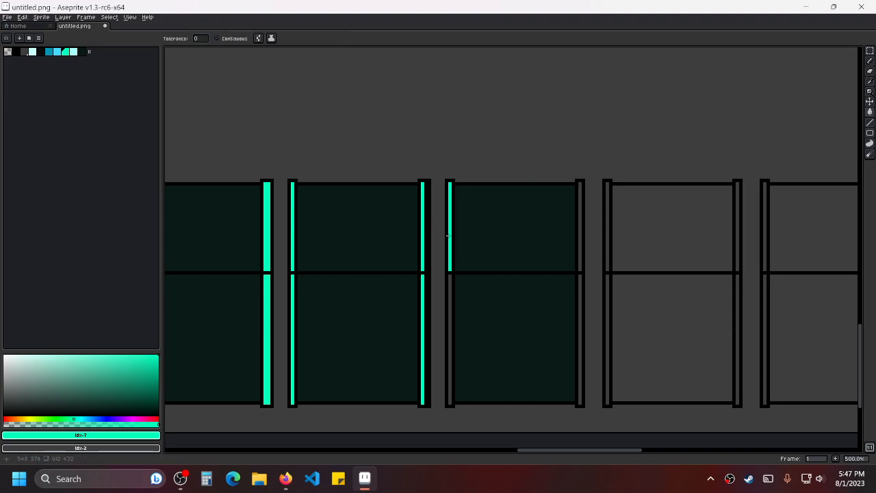
left_click(449, 292)
left_click(579, 226)
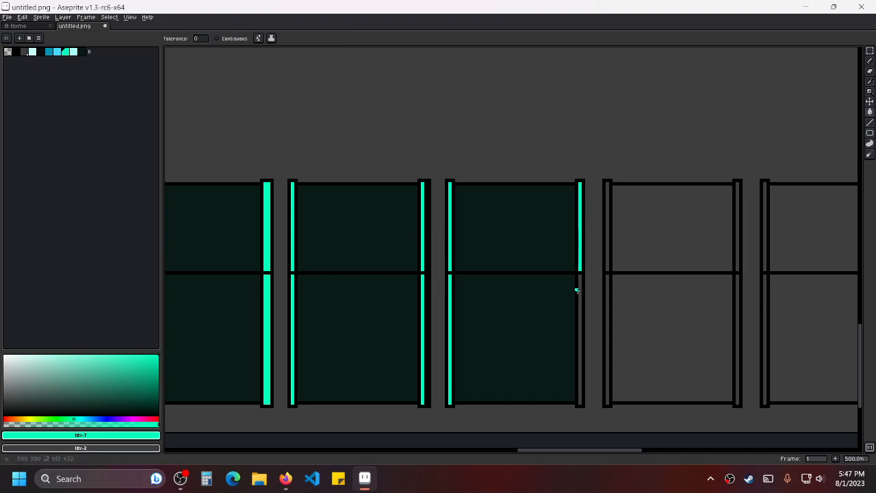
left_click(580, 289)
Fill the upper and lower sections of both posts on the third row's fourth machine with bright turquoise.
scroll(569, 256, "down", 3)
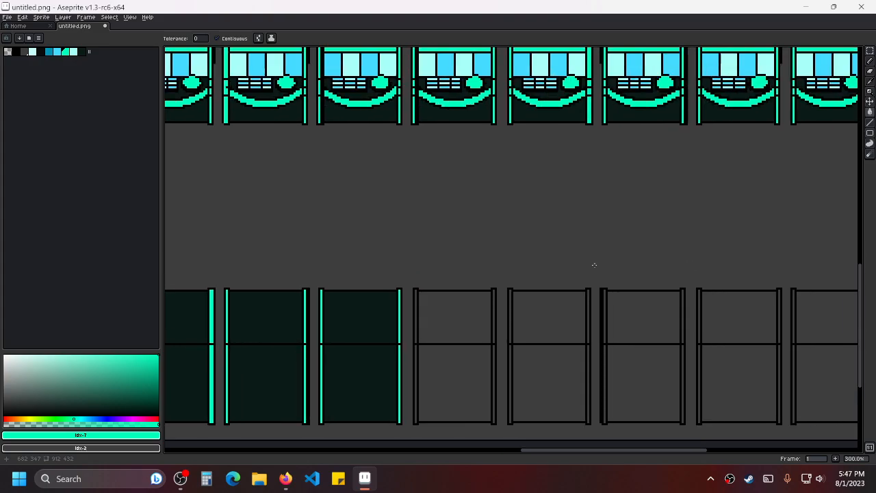
scroll(597, 199, "up", 1)
scroll(484, 230, "up", 2)
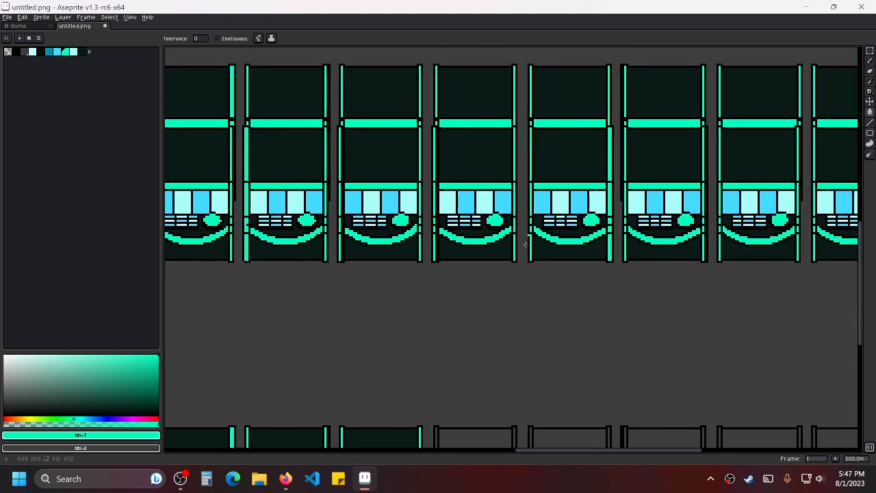
scroll(541, 271, "down", 4)
scroll(515, 257, "up", 1)
left_click(516, 267)
key("ctrl+z")
scroll(450, 251, "up", 3)
left_click(436, 237)
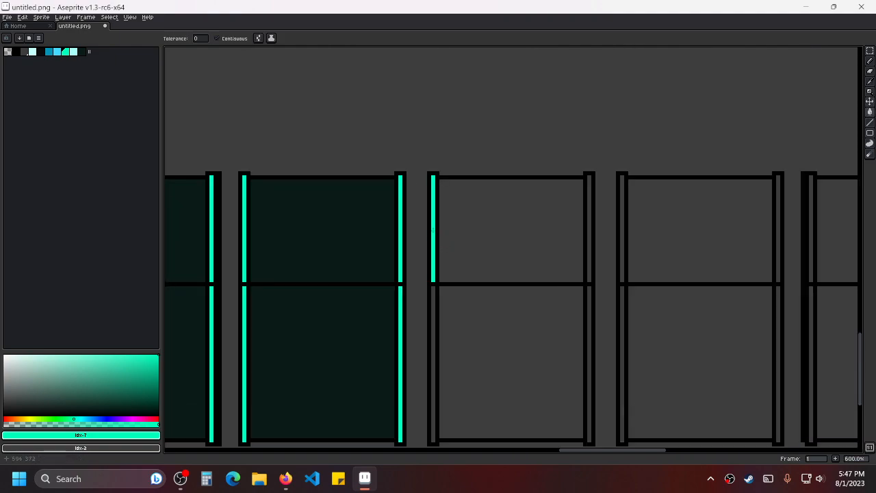
left_click(432, 299)
scroll(528, 239, "down", 2)
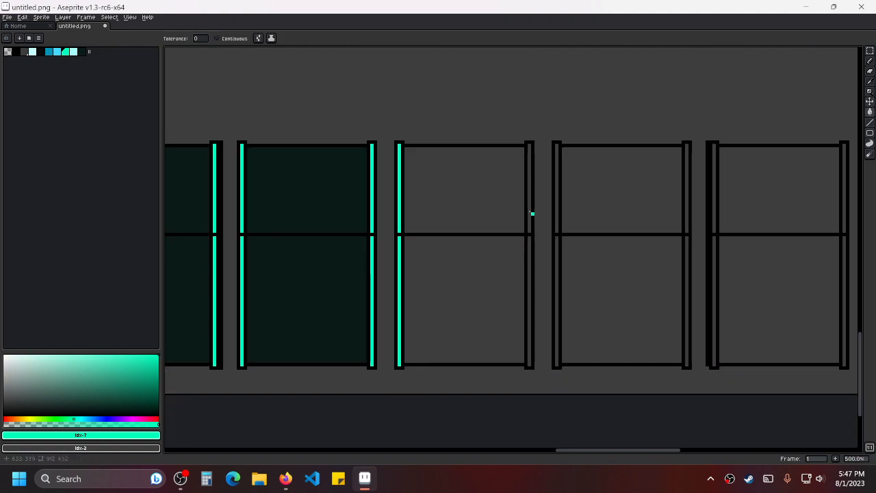
left_click(531, 207)
left_click(532, 251)
Fill the upper and lower panels of the third row's fourth machine with dark teal sampled from the second row.
left_click_drag(528, 87, 526, 361)
left_click_drag(547, 224, 604, 329)
left_click(508, 203, "alt")
left_click_drag(487, 435, 538, 216)
left_click(538, 217)
left_click(552, 277)
Fill the upper and lower panels of the third row's fifth machine with the same dark teal.
left_click_drag(684, 260, 462, 268)
scroll(488, 246, "down", 1)
scroll(488, 247, "up", 1)
left_click(486, 243)
left_click(483, 309)
Fill both posts of the third row's fifth machine with bright turquoise sampled from a second-row machine's post.
left_click_drag(532, 182, 509, 341)
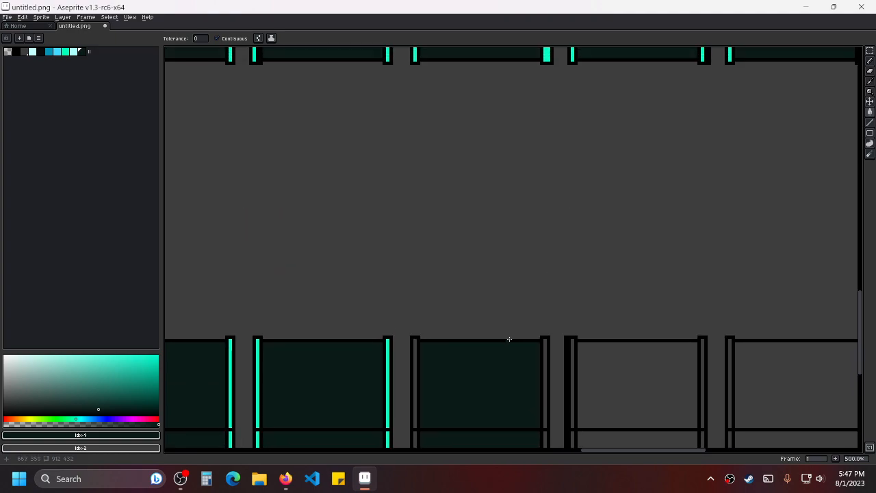
left_click_drag(451, 166, 493, 311)
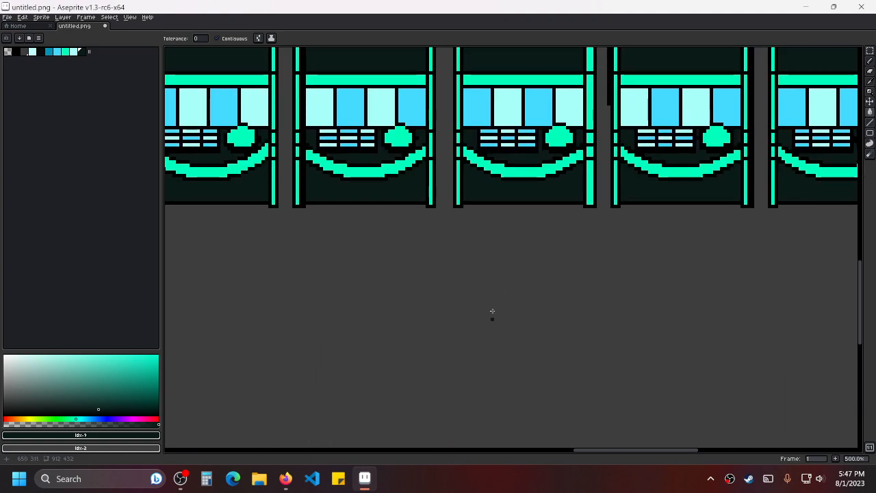
left_click(459, 167, "alt")
left_click_drag(575, 342, 564, 187)
scroll(515, 295, "down", 2)
scroll(487, 269, "up", 1)
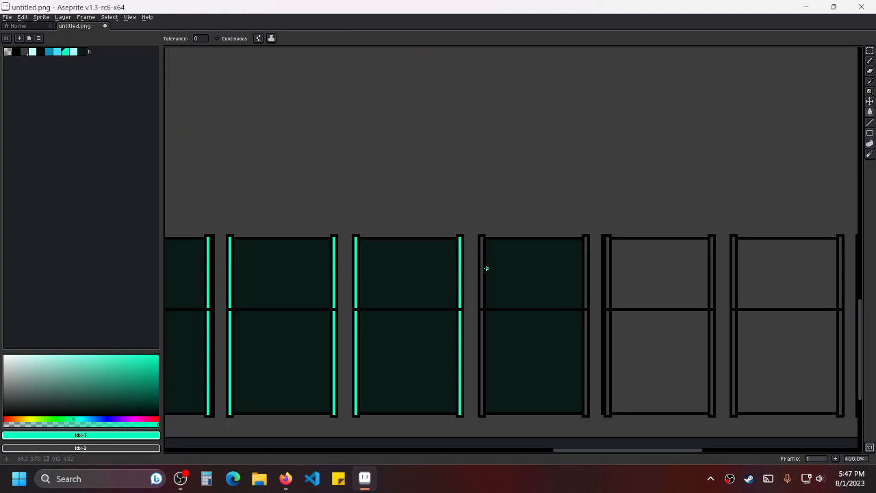
left_click(480, 268)
key("ctrl+z")
left_click(482, 280)
left_click(482, 322)
scroll(554, 266, "up", 1)
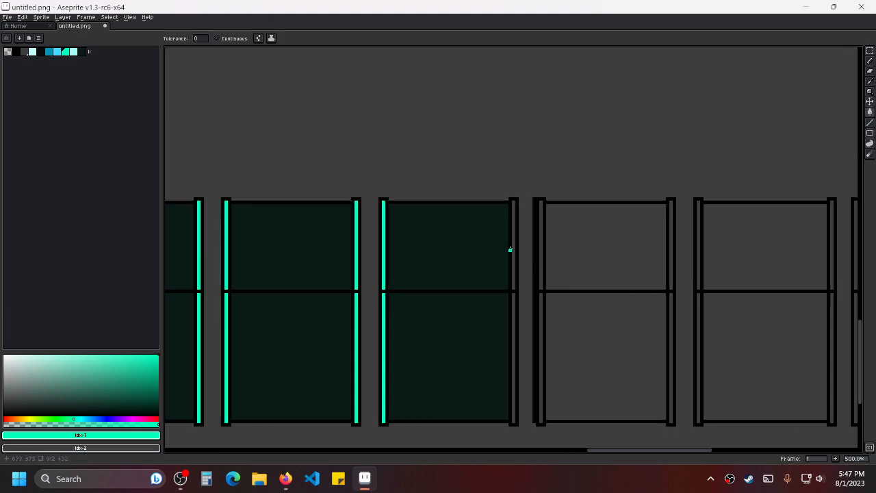
left_click(510, 247)
left_click(510, 307)
Fill both posts of the third row's sixth machine with the same bright turquoise.
left_click_drag(652, 284, 585, 342)
scroll(585, 343, "down", 1)
scroll(501, 320, "up", 1)
left_click_drag(501, 320, 504, 223)
left_click(493, 218)
left_click(490, 277)
left_click_drag(610, 231, 492, 267)
left_click(582, 203)
left_click(579, 263)
Fill the upper and lower panels of the third row's sixth machine with dark teal sampled from the second row.
scroll(579, 263, "down", 3)
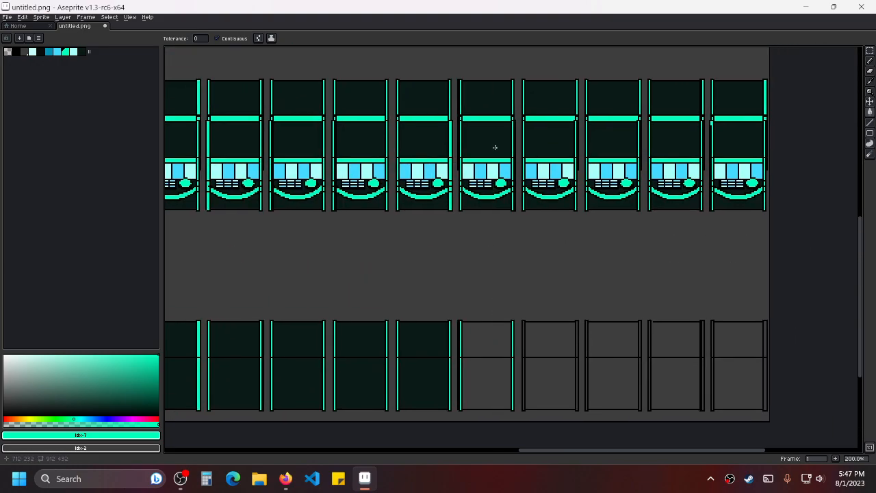
left_click(500, 136, "alt")
left_click_drag(514, 331, 508, 231)
scroll(508, 230, "up", 1)
left_click(493, 253)
left_click(488, 284)
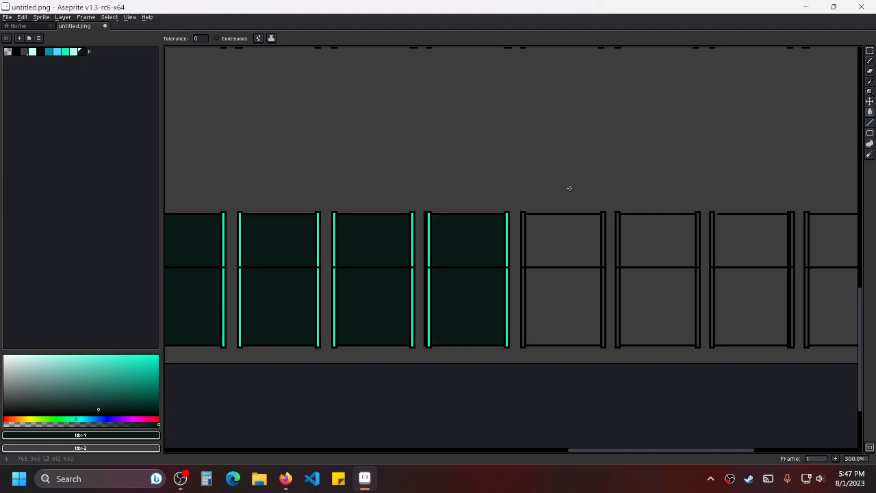
Fill the upper and lower panels of the third row's seventh and eighth machines with dark teal.
left_click_drag(572, 196, 537, 295)
scroll(450, 301, "up", 4)
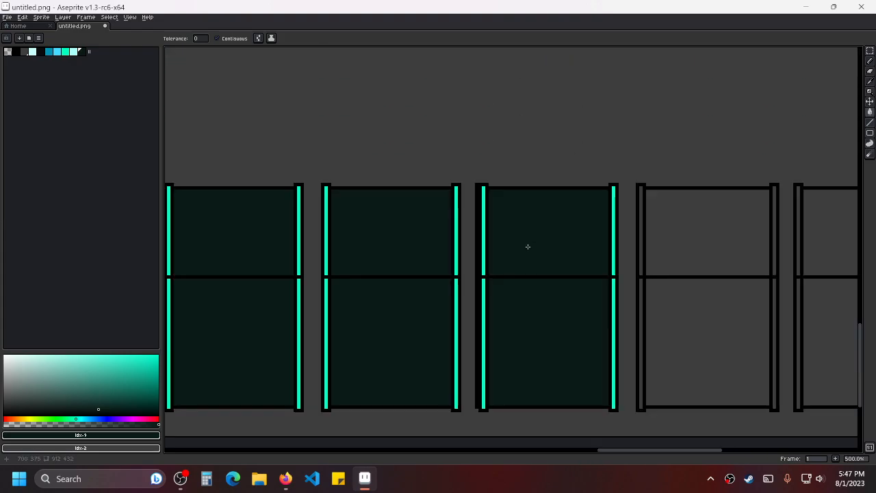
scroll(488, 271, "down", 5)
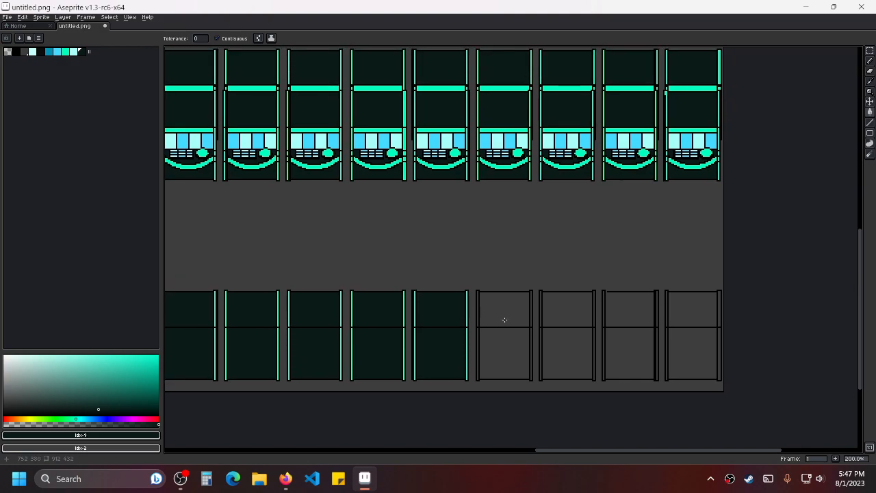
left_click(505, 320)
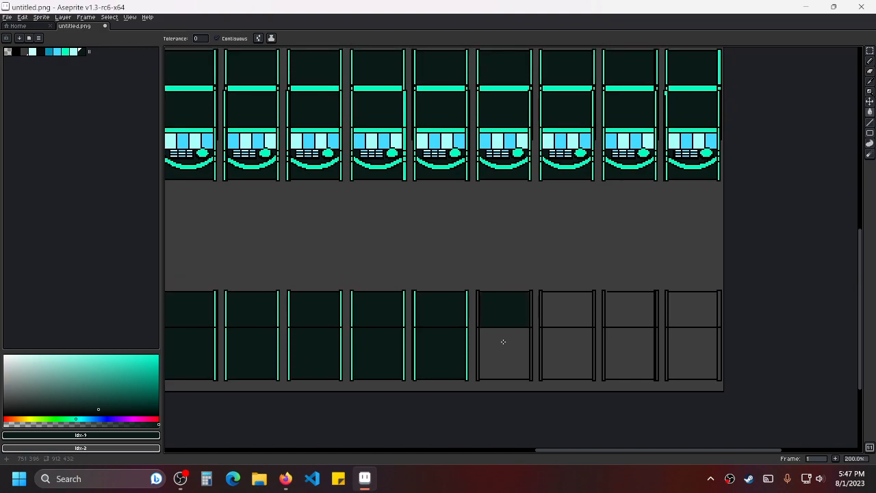
left_click(502, 341)
left_click(563, 319)
left_click(566, 343)
key("ctrl+z")
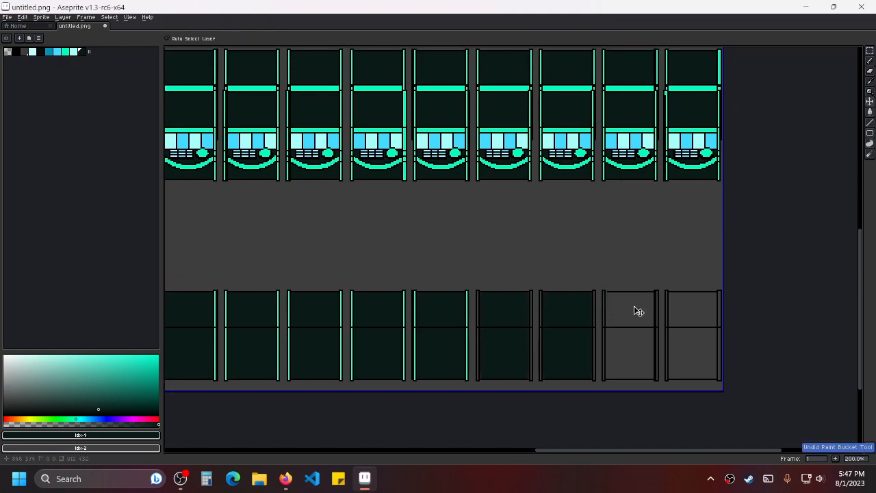
left_click(636, 313)
left_click(634, 340)
key("ctrl+z")
key("ctrl+z")
left_click(635, 320)
key("ctrl+z")
Close the gap in the ninth machine's upper outline with a short black line, using black sampled from that outline.
scroll(603, 274, "up", 7)
left_click(637, 168, "alt")
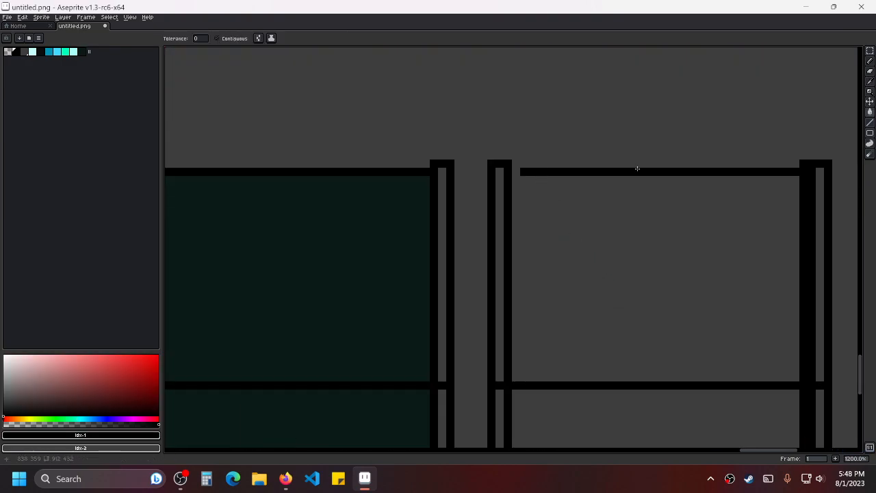
left_click(869, 122)
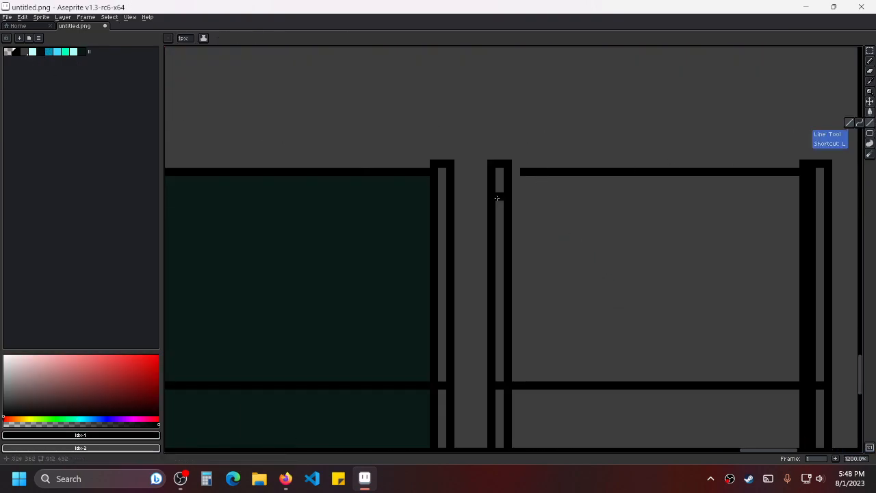
left_click_drag(523, 180, 515, 181)
key("v")
key("b")
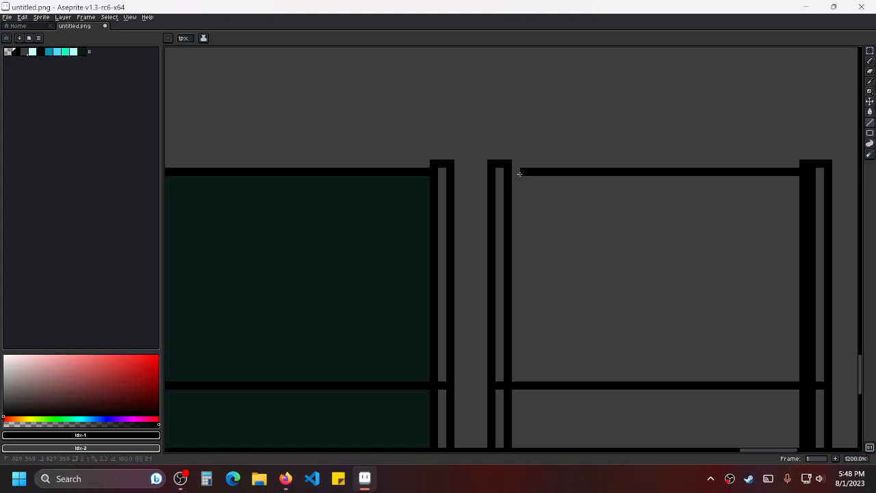
scroll(541, 253, "down", 4)
scroll(529, 310, "down", 2)
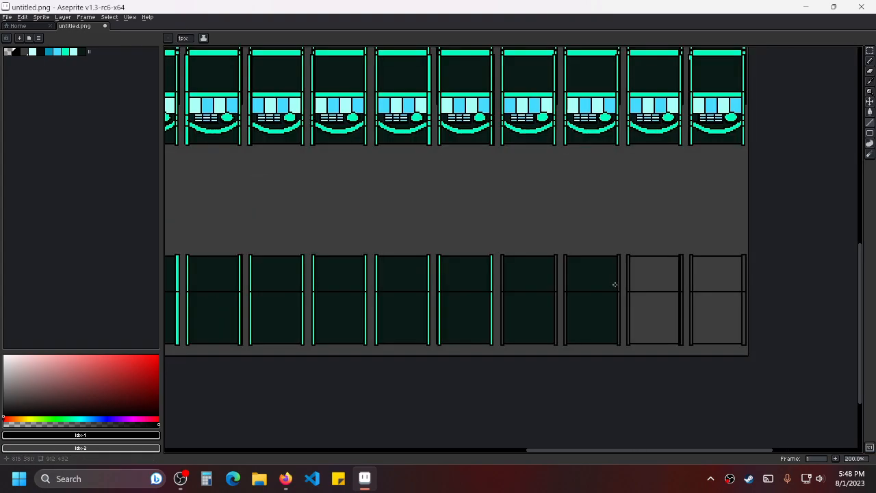
Fill both posts of the third row's seventh machine with bright turquoise sampled from the sixth machine's post.
scroll(611, 279, "up", 3)
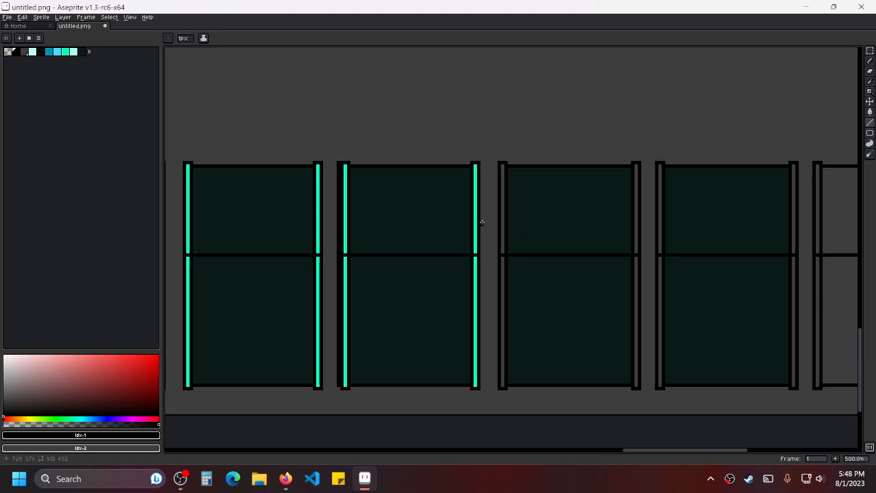
scroll(483, 222, "up", 1)
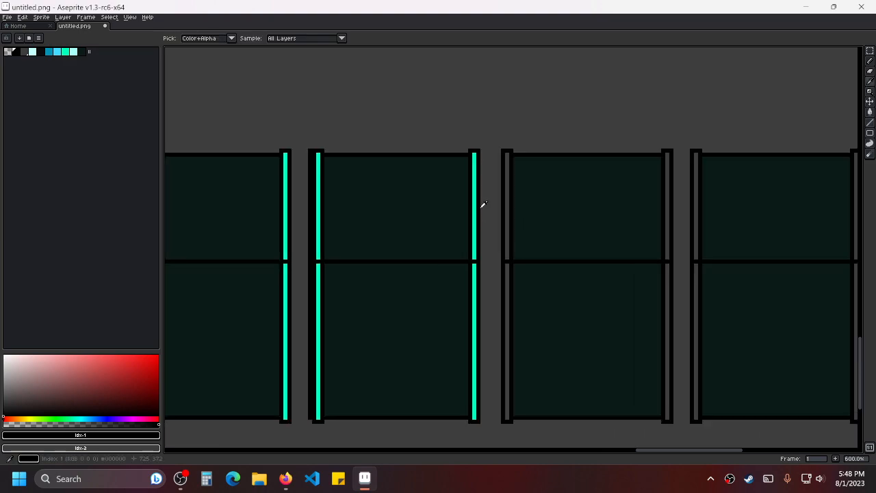
left_click(475, 199, "alt")
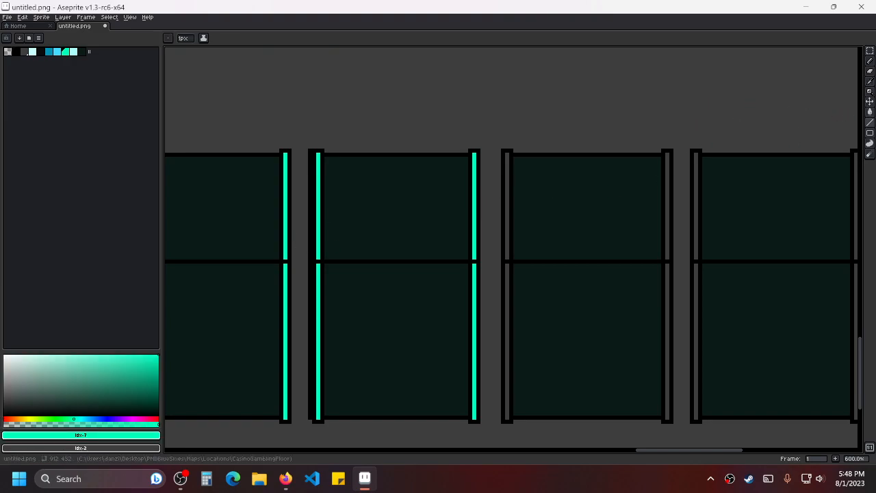
left_click(870, 112)
scroll(495, 203, "up", 3)
left_click(518, 171)
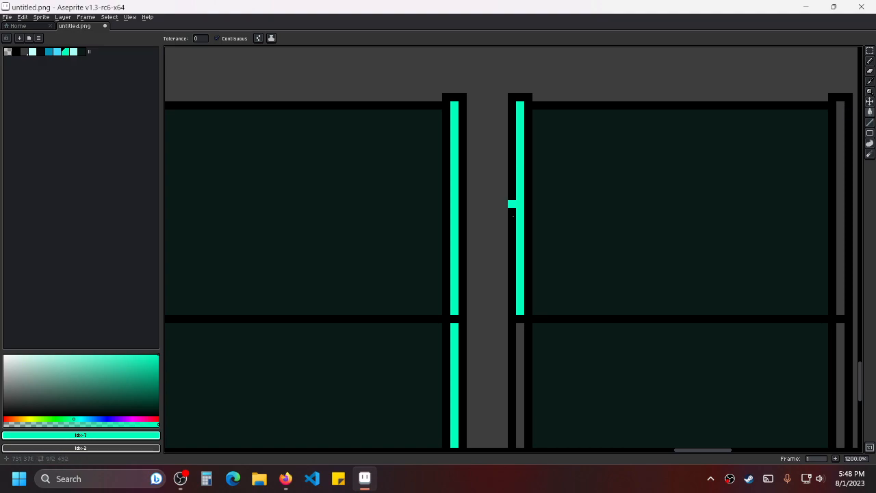
scroll(513, 206, "down", 3)
left_click(490, 214)
scroll(563, 230, "right", 3)
scroll(563, 230, "up", 1)
left_click(552, 173)
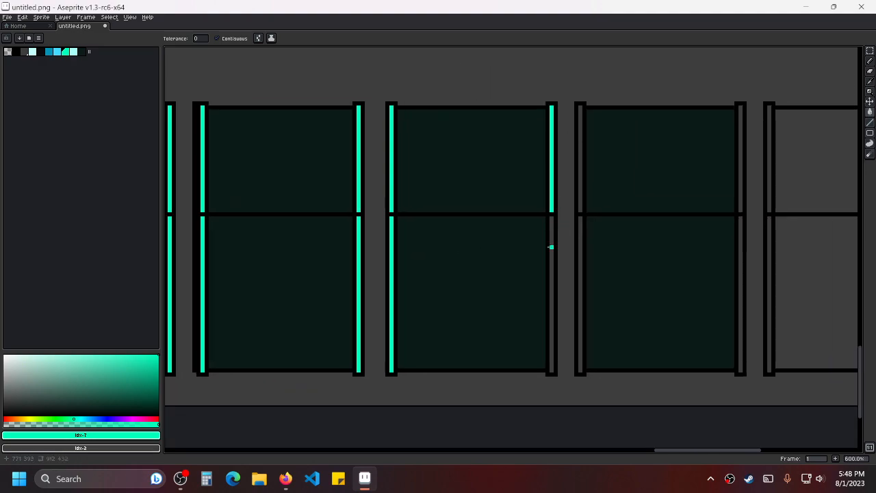
left_click(550, 246)
Fill the upper and lower sections of both posts on the third row's eighth machine with bright turquoise.
left_click(581, 190)
left_click(580, 235)
scroll(610, 245, "right", 3)
scroll(610, 245, "down", 1)
left_click(594, 186)
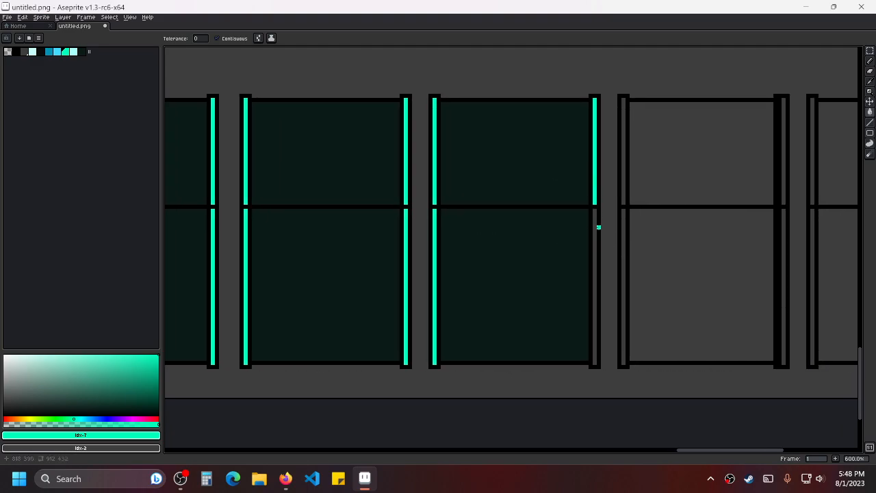
left_click(595, 232)
Fill the upper and lower sections of both posts on the third row's ninth machine with bright turquoise.
left_click(623, 185)
left_click(623, 215)
scroll(742, 221, "right", 4)
left_click(593, 159)
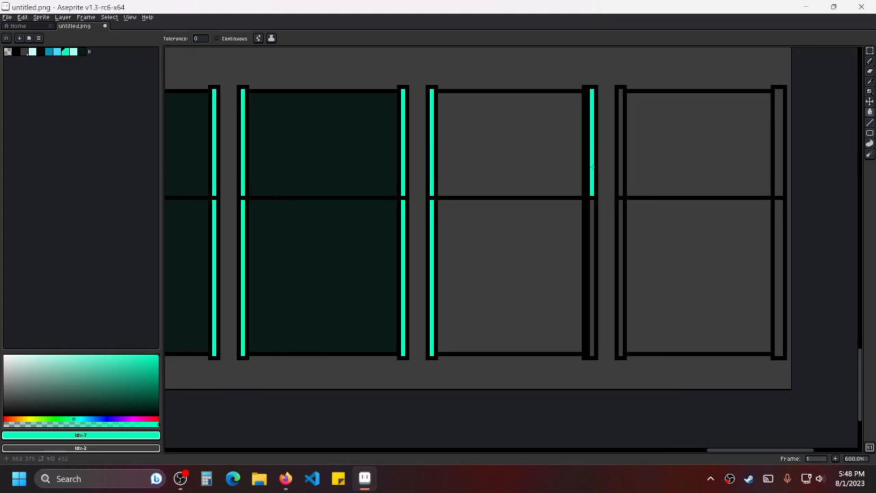
left_click(591, 213)
key("ctrl+z")
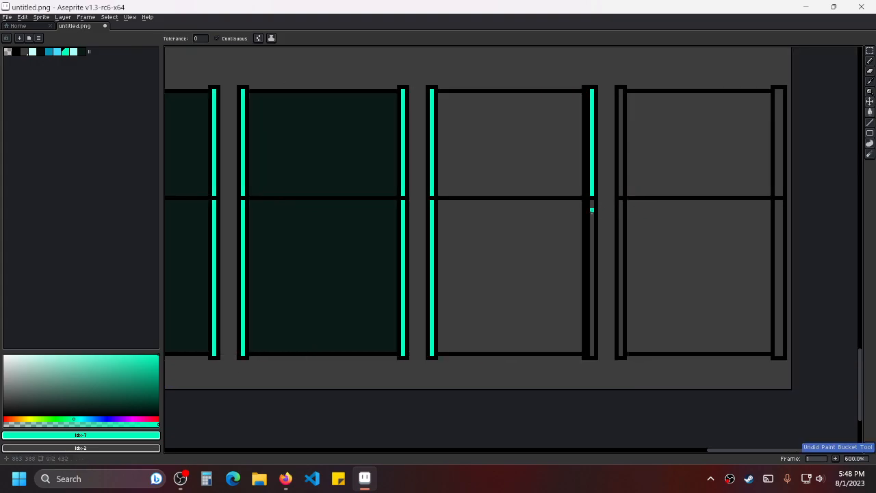
left_click(592, 212)
Fill both posts of the third row's tenth machine with bright turquoise, including the wider outer post.
left_click(621, 179)
left_click(618, 226)
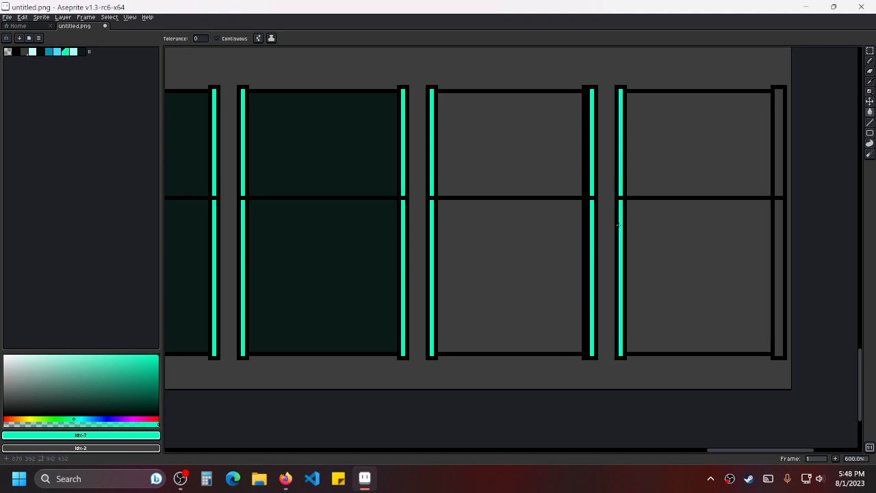
left_click(776, 165)
left_click(775, 222)
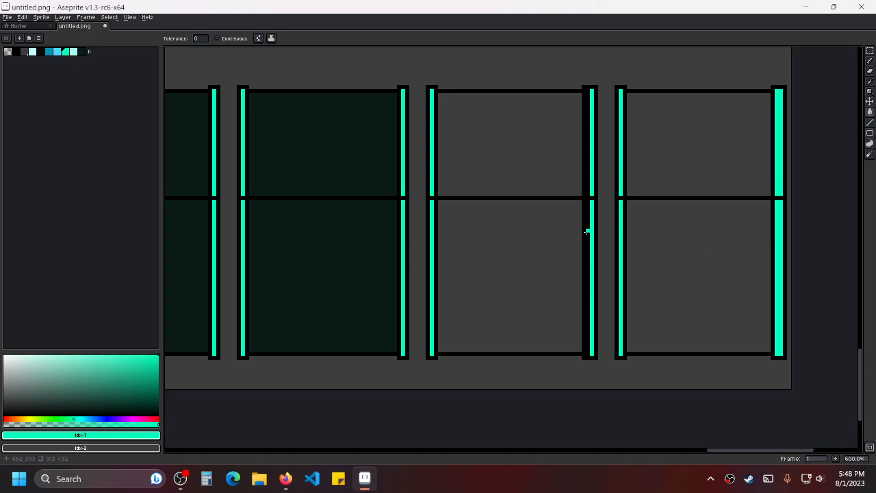
Fill the upper and lower panels of the third row's ninth and tenth machines with dark teal.
scroll(587, 233, "down", 1)
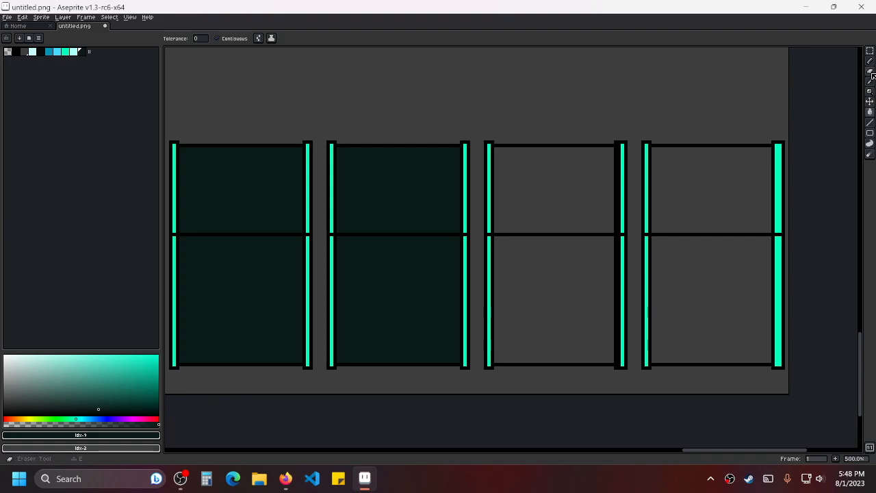
left_click(600, 194)
left_click(571, 270)
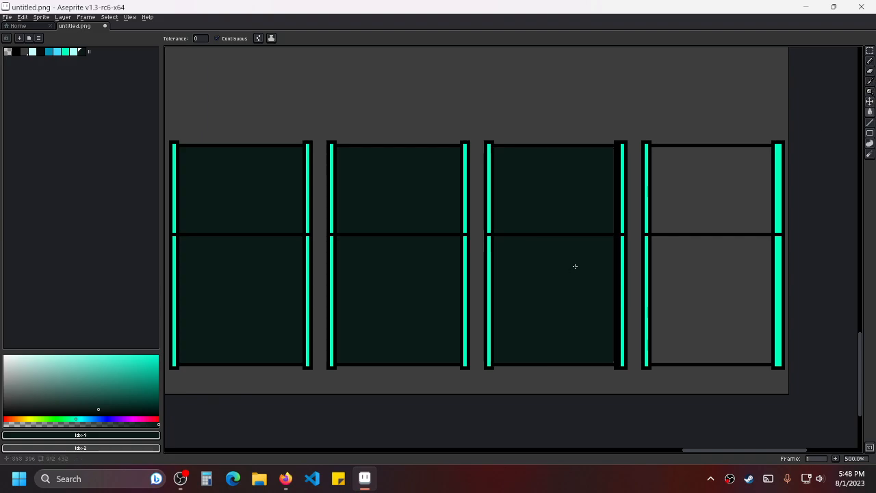
left_click(718, 219)
left_click(691, 307)
Examine the three rows of slot machines and compare the newly coloured third row with the two rows above.
scroll(691, 308, "down", 4)
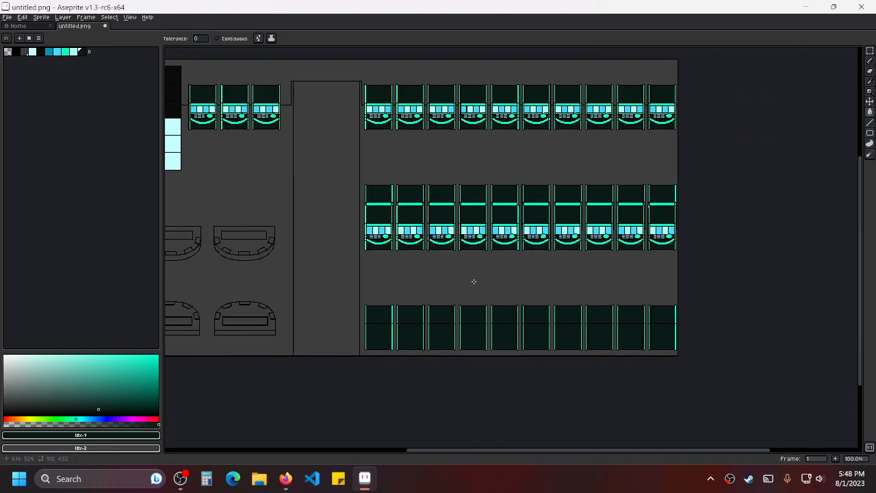
scroll(473, 281, "up", 6)
scroll(644, 265, "down", 6)
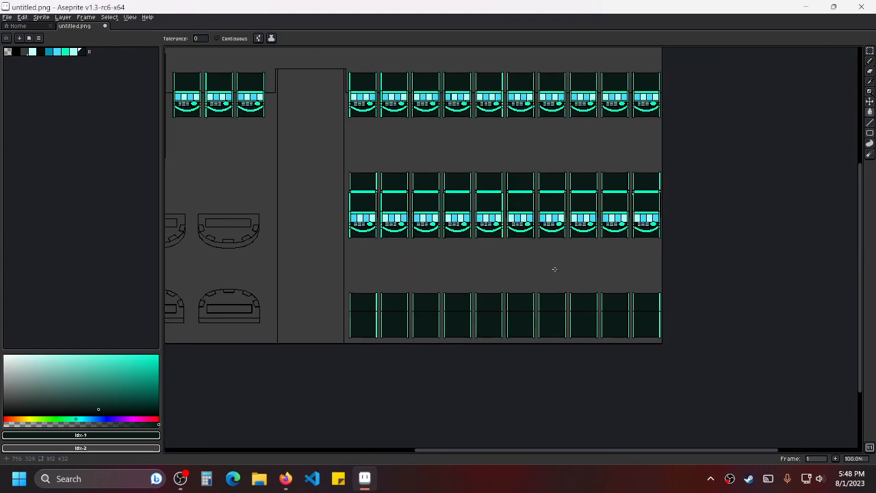
scroll(554, 269, "up", 3)
scroll(579, 237, "down", 3)
left_click_drag(522, 268, 604, 288)
left_click_drag(432, 299, 508, 244)
scroll(482, 261, "up", 1)
left_click_drag(669, 149, 573, 237)
left_click_drag(601, 211, 548, 319)
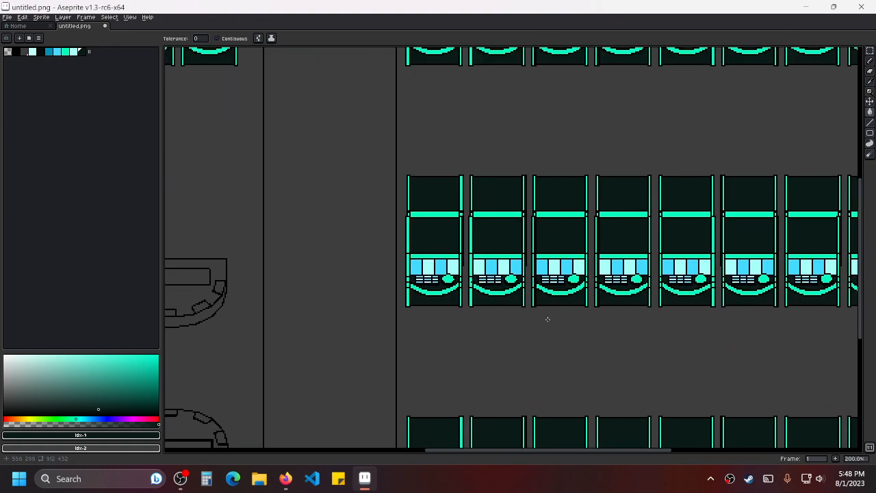
Examine the coloured slot machine rows alongside the rest of the casino floor and compare their trim and panel colours.
left_click_drag(605, 323, 570, 331)
left_click_drag(671, 321, 542, 299)
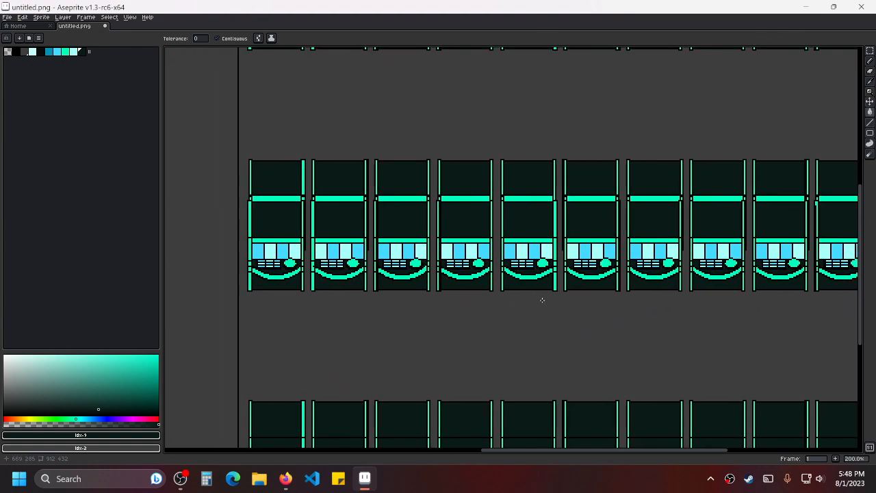
scroll(542, 299, "down", 1)
scroll(514, 254, "left", 3)
scroll(514, 254, "up", 2)
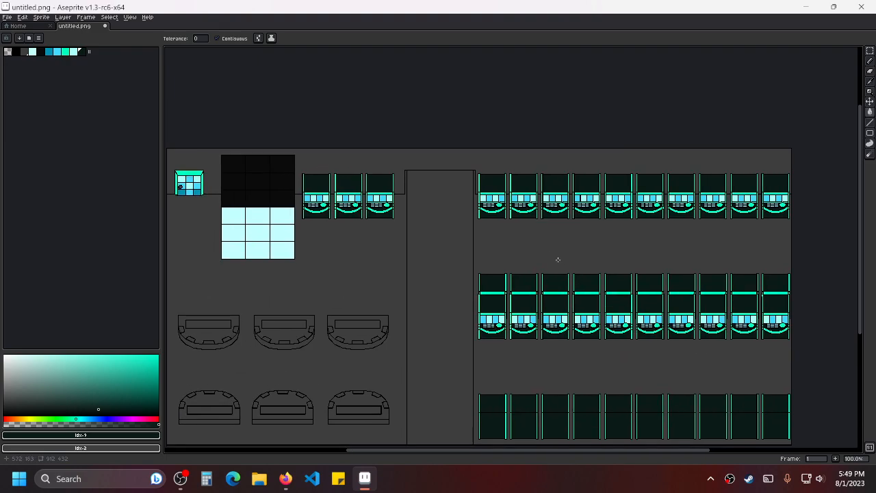
scroll(528, 246, "up", 1)
scroll(538, 245, "down", 1)
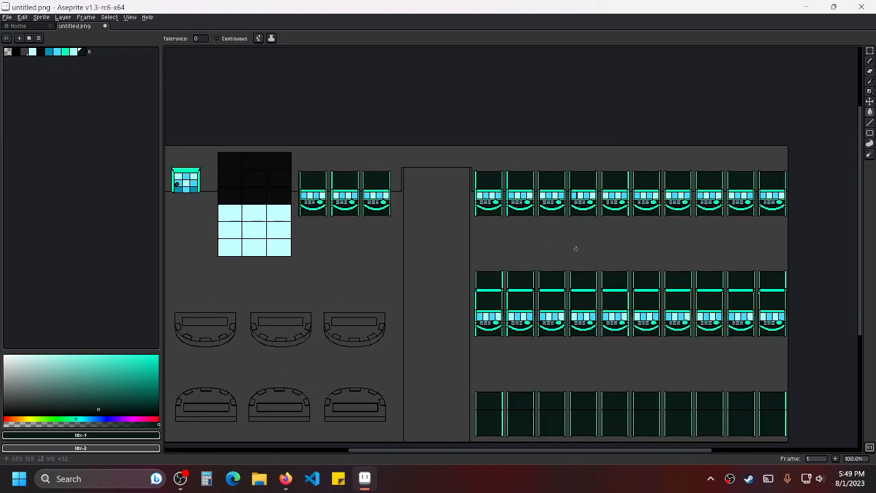
scroll(569, 243, "right", 1)
scroll(568, 244, "down", 2)
scroll(638, 262, "up", 1)
scroll(638, 262, "down", 1)
scroll(638, 262, "down", 1)
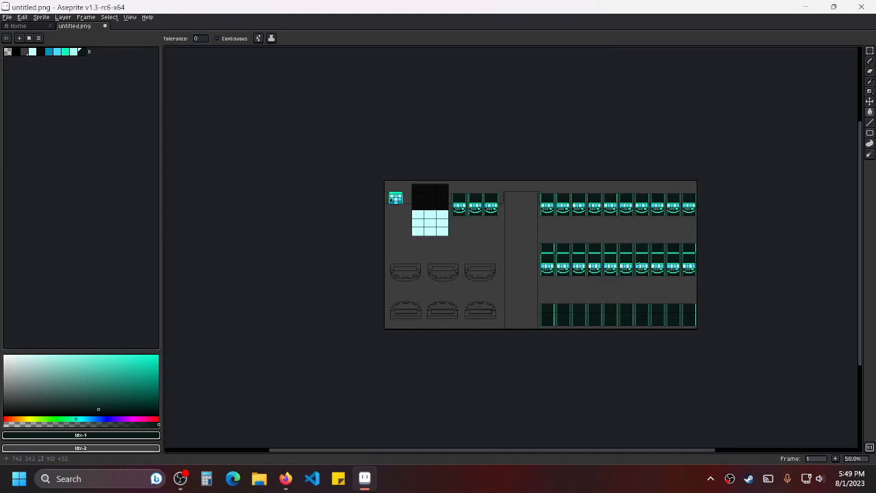
scroll(633, 249, "up", 2)
scroll(630, 256, "down", 1)
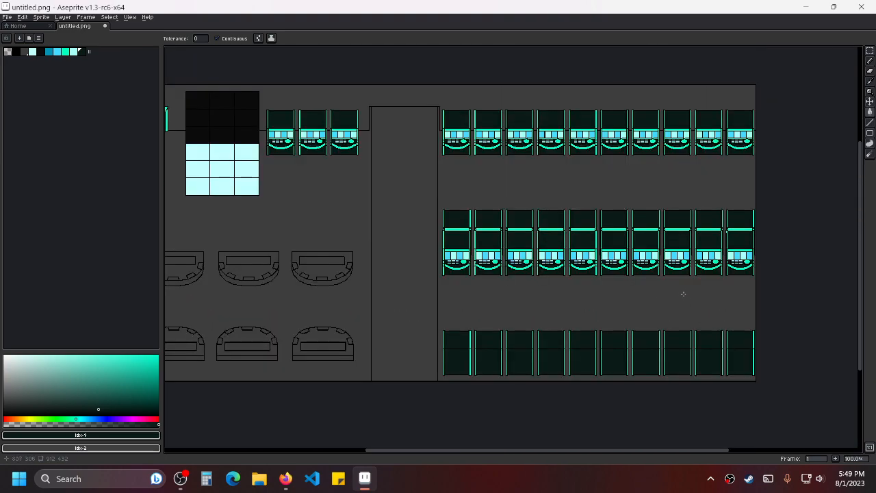
left_click_drag(491, 271, 582, 271)
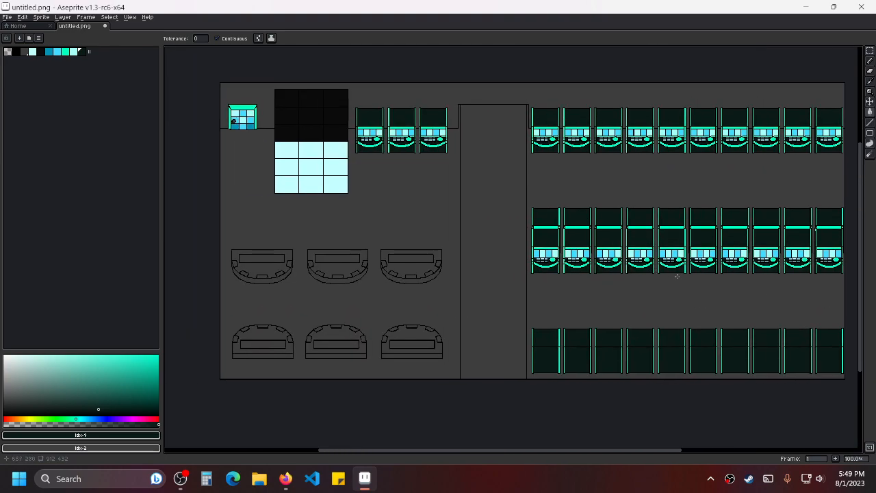
left_click_drag(697, 306, 599, 272)
scroll(599, 272, "up", 1)
scroll(584, 273, "down", 1)
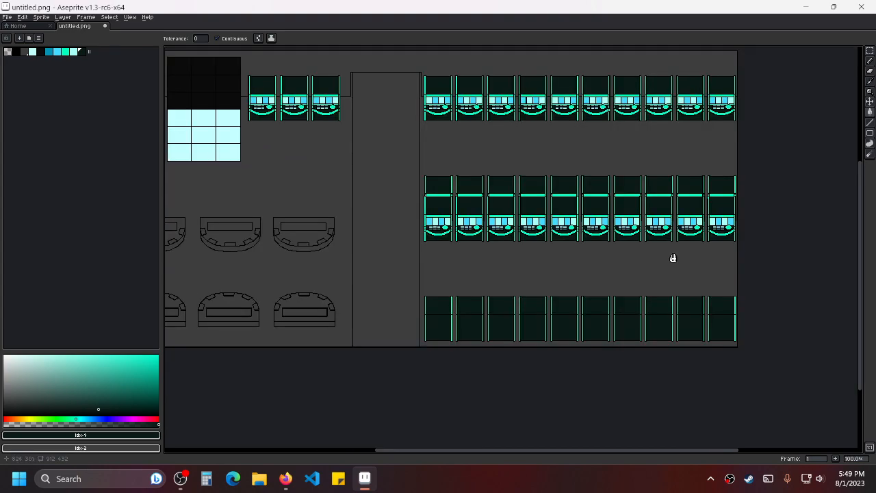
left_click_drag(677, 257, 604, 283)
scroll(596, 284, "up", 1)
scroll(638, 272, "down", 1)
left_click_drag(526, 229, 545, 241)
scroll(531, 239, "up", 1)
scroll(600, 285, "down", 1)
left_click_drag(600, 285, 527, 296)
left_click_drag(563, 208, 599, 154)
scroll(540, 285, "up", 2)
scroll(544, 244, "down", 2)
scroll(395, 300, "up", 1)
left_click_drag(651, 220, 528, 288)
scroll(529, 289, "down", 2)
scroll(451, 242, "up", 1)
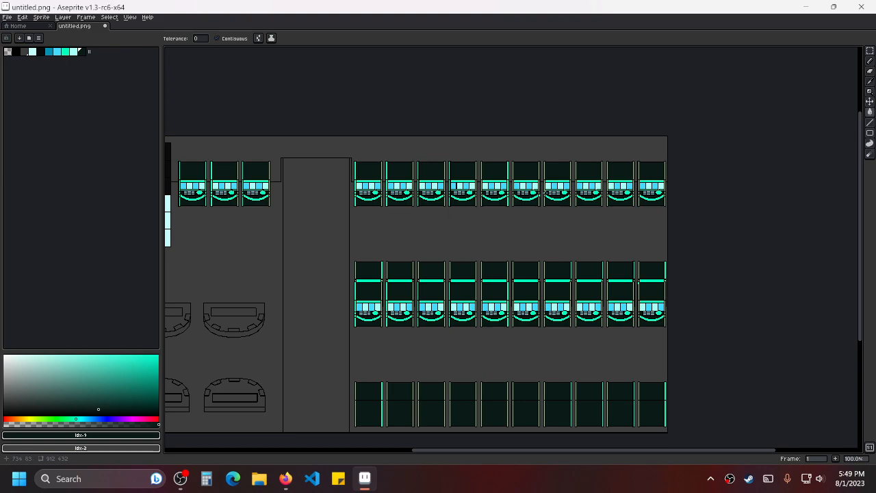
left_click_drag(278, 268, 426, 233)
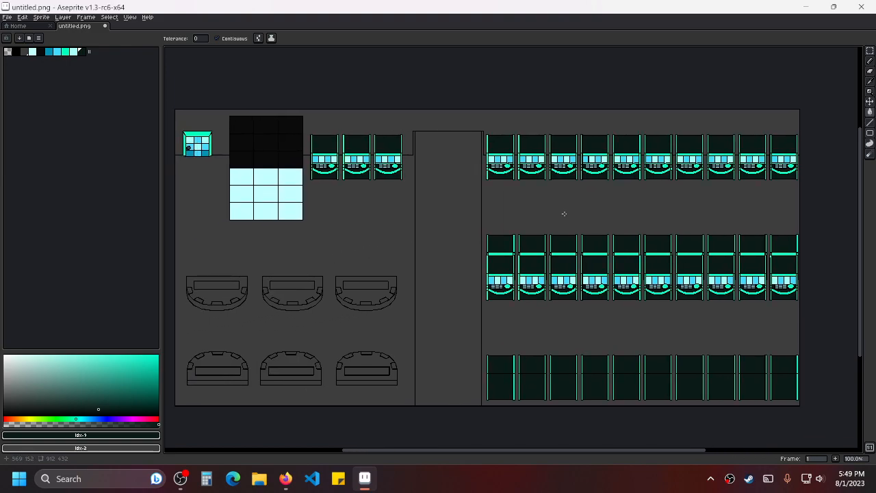
left_click_drag(624, 207, 583, 226)
left_click_drag(666, 221, 618, 264)
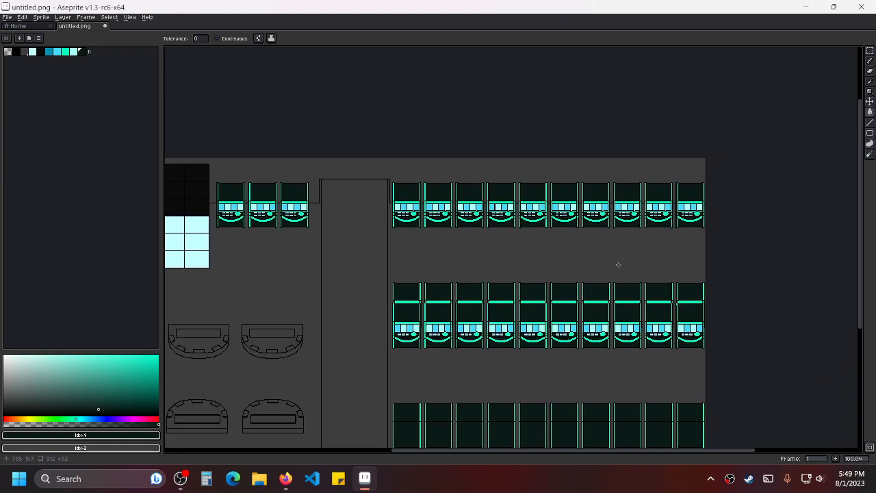
scroll(537, 230, "up", 1)
scroll(517, 224, "down", 1)
left_click_drag(423, 245, 526, 228)
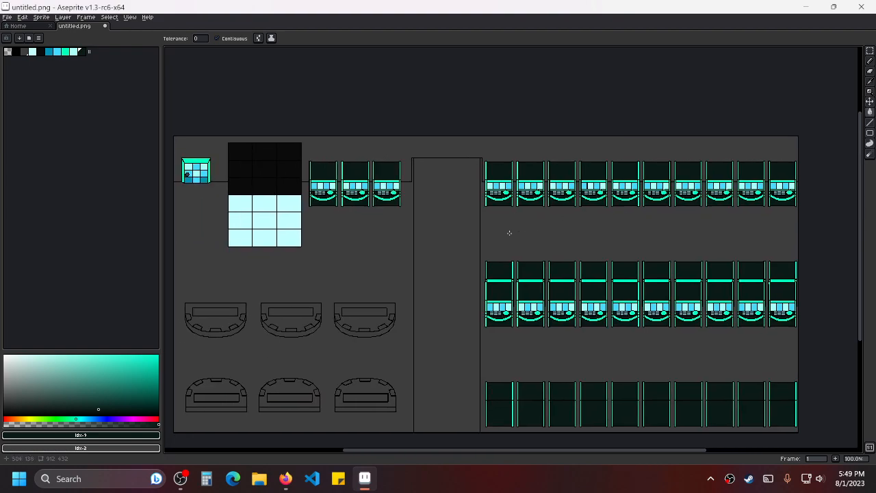
left_click_drag(420, 270, 503, 242)
scroll(545, 256, "right", 5)
scroll(544, 256, "up", 1)
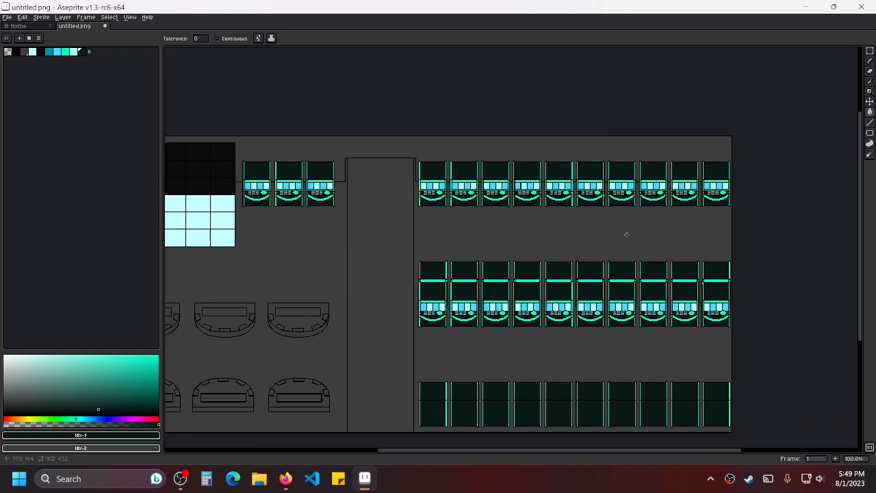
scroll(616, 230, "up", 1)
scroll(579, 212, "up", 1)
scroll(579, 213, "left", 8)
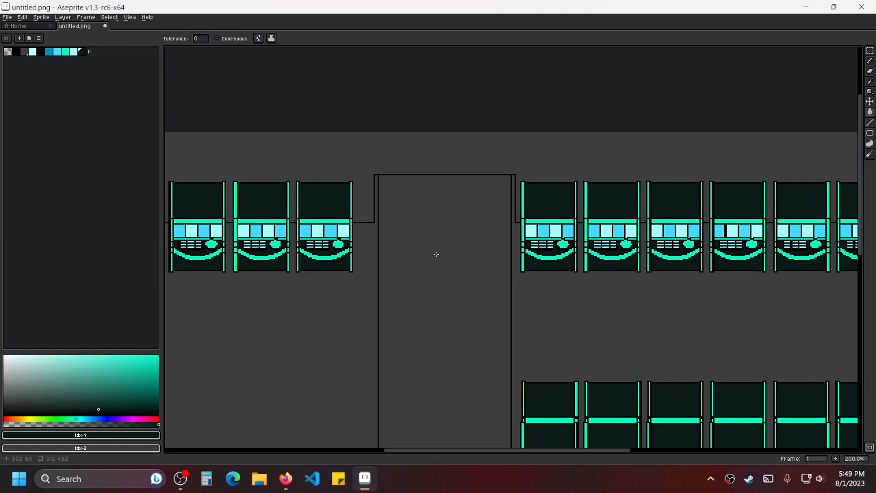
scroll(445, 214, "up", 1)
scroll(534, 237, "down", 2)
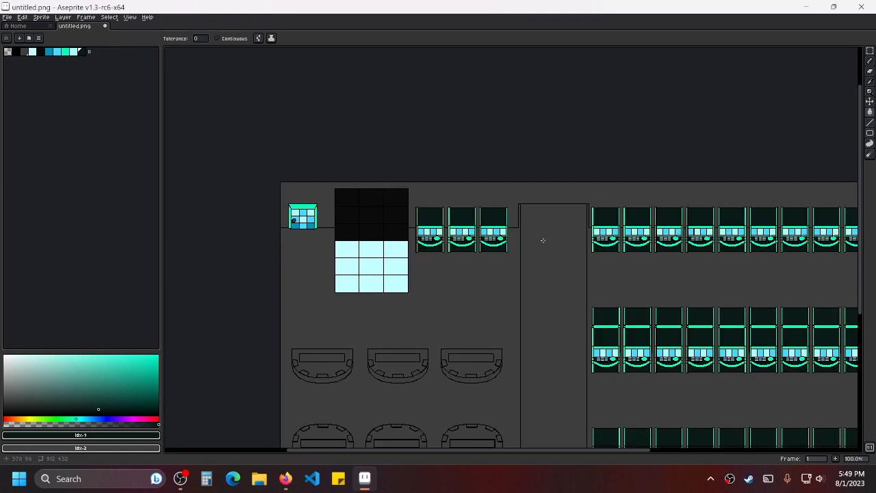
scroll(527, 253, "right", 5)
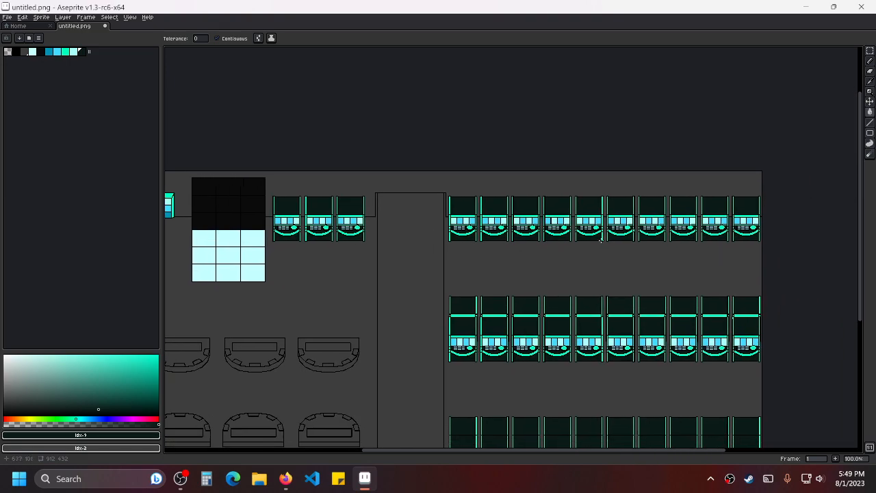
left_click_drag(504, 249, 474, 247)
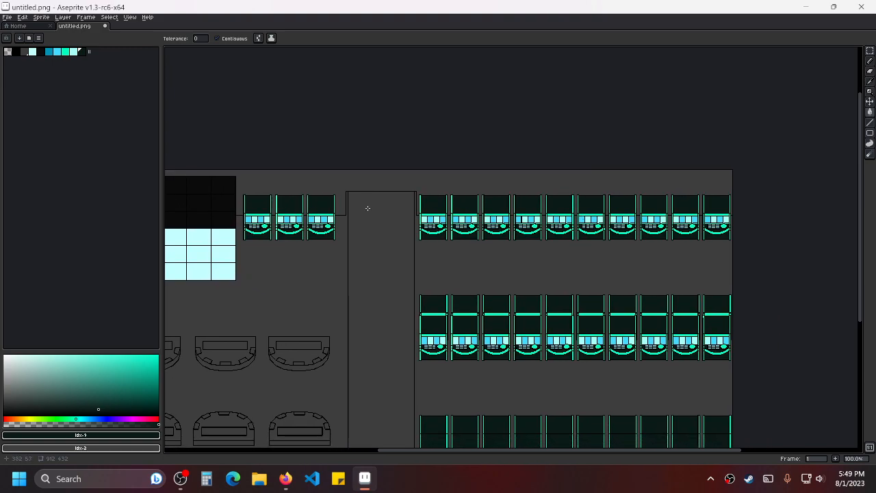
scroll(470, 205, "up", 1)
scroll(469, 205, "down", 1)
scroll(581, 201, "left", 4)
scroll(582, 202, "down", 1)
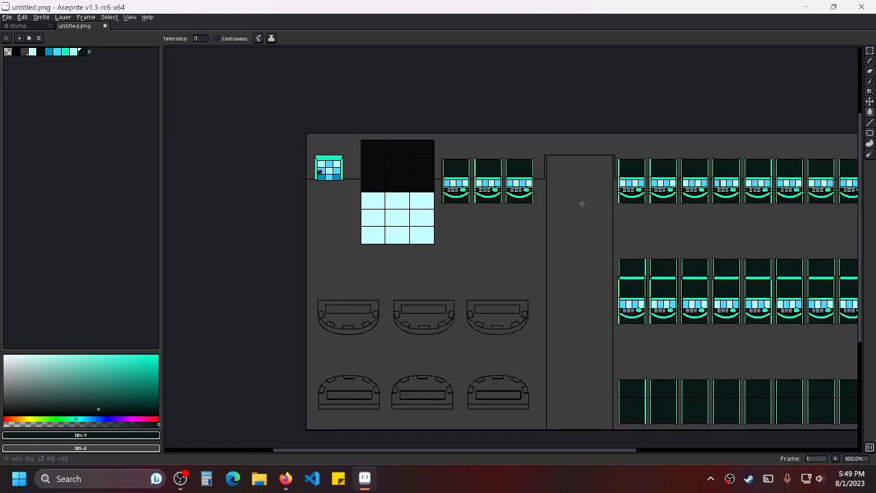
Inspect the door, tile blocks, short slot machine group and uncoloured gaming tables against the finished slot machine rows.
scroll(472, 218, "up", 1)
scroll(503, 217, "up", 1)
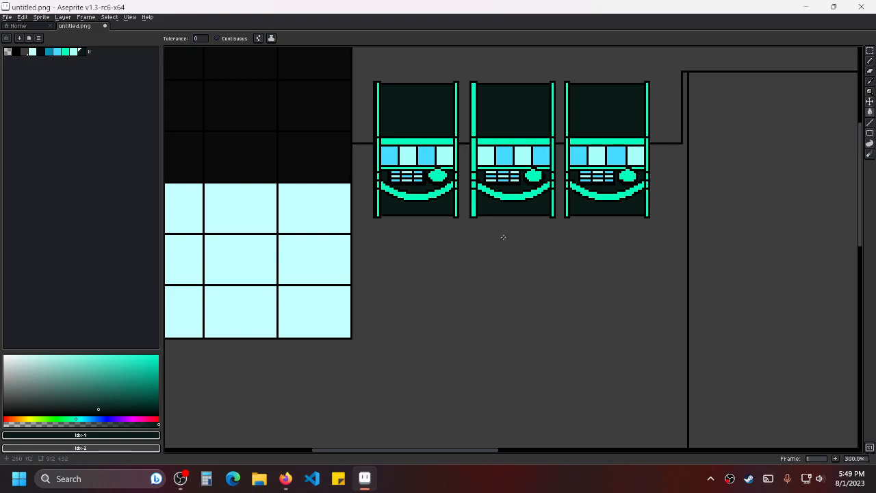
scroll(503, 237, "down", 2)
scroll(521, 262, "right", 4)
scroll(609, 236, "up", 1)
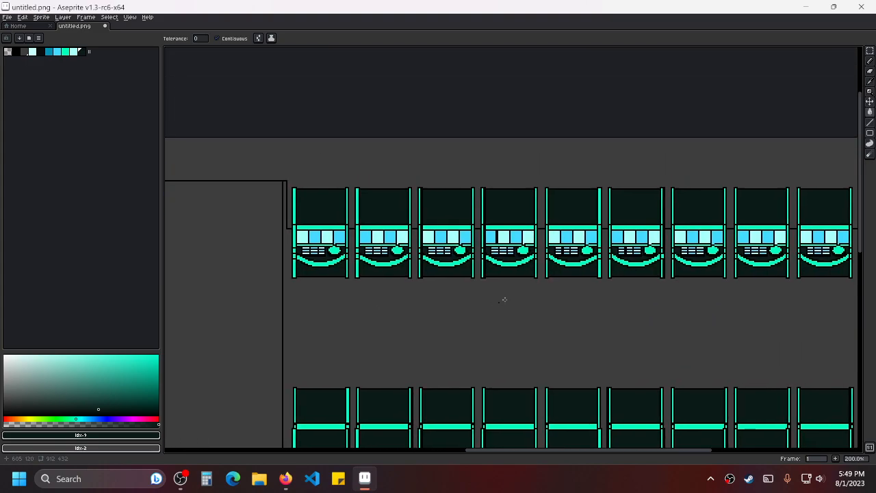
scroll(503, 288, "left", 3)
scroll(514, 267, "up", 1)
scroll(582, 318, "down", 1)
left_click_drag(479, 438, 585, 212)
scroll(585, 214, "down", 1)
left_click_drag(404, 219, 641, 238)
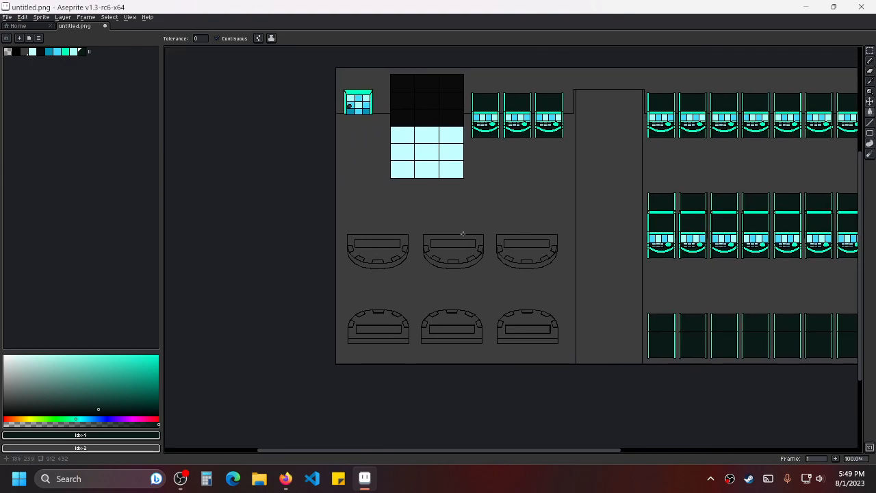
left_click_drag(462, 231, 480, 293)
left_click_drag(595, 240, 509, 295)
scroll(509, 296, "up", 1)
scroll(508, 295, "down", 2)
scroll(492, 277, "up", 1)
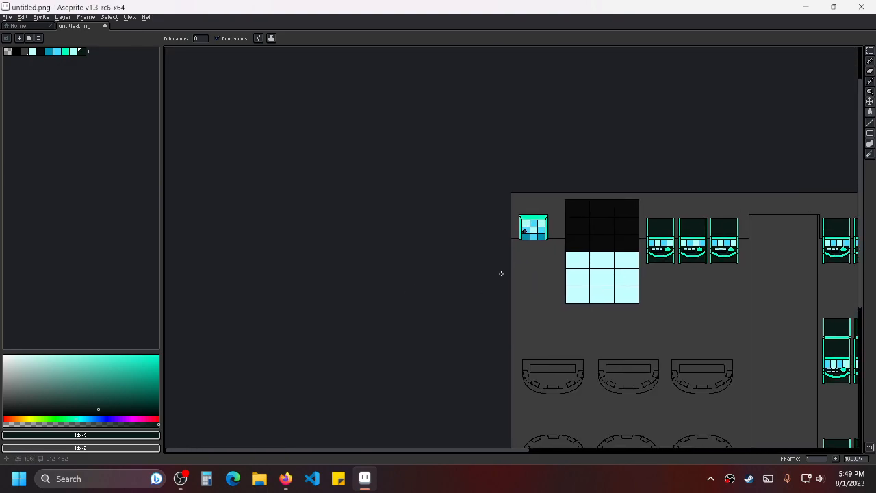
scroll(618, 233, "up", 1)
scroll(468, 239, "right", 3)
scroll(467, 239, "down", 2)
scroll(523, 209, "up", 5)
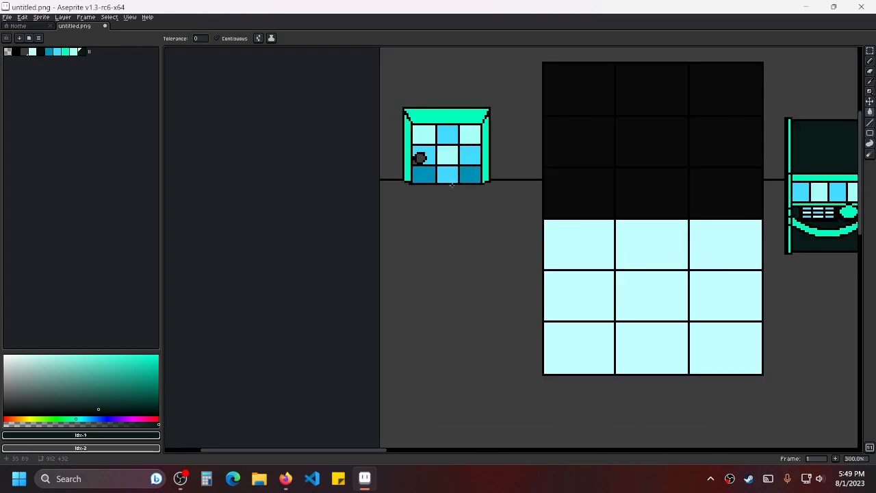
scroll(522, 209, "down", 4)
scroll(651, 303, "down", 2)
scroll(651, 303, "right", 2)
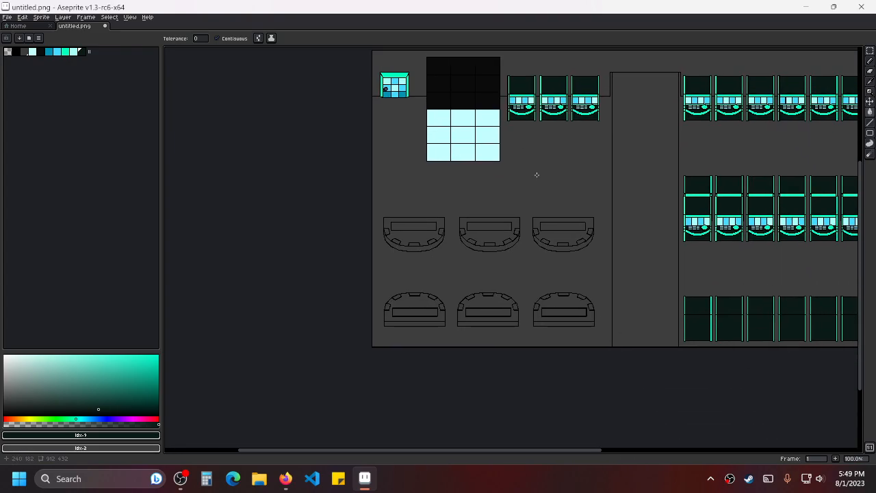
scroll(536, 174, "right", 3)
scroll(529, 277, "right", 1)
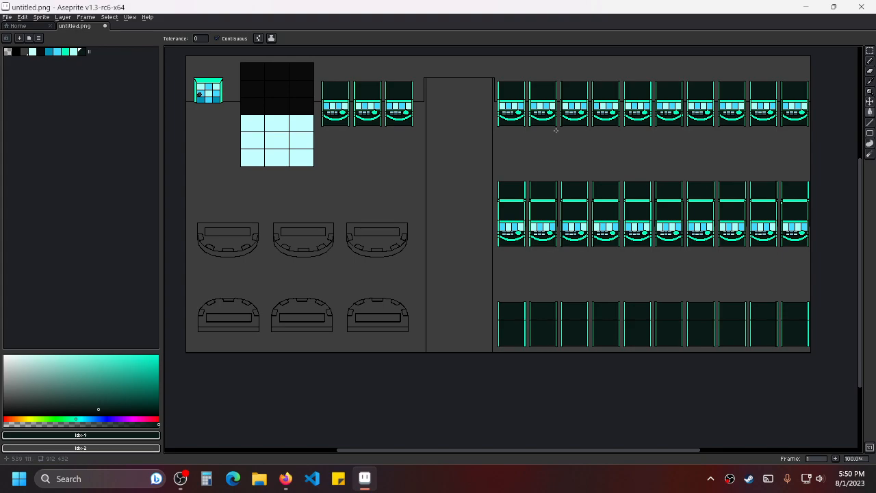
scroll(644, 138, "up", 2)
scroll(646, 178, "right", 1)
scroll(596, 143, "up", 1)
left_click_drag(332, 251, 563, 268)
scroll(568, 256, "down", 1)
scroll(563, 251, "up", 1)
scroll(560, 252, "down", 1)
left_click_drag(651, 259, 547, 275)
scroll(496, 283, "up", 1)
left_click_drag(444, 279, 618, 346)
left_click_drag(488, 256, 573, 324)
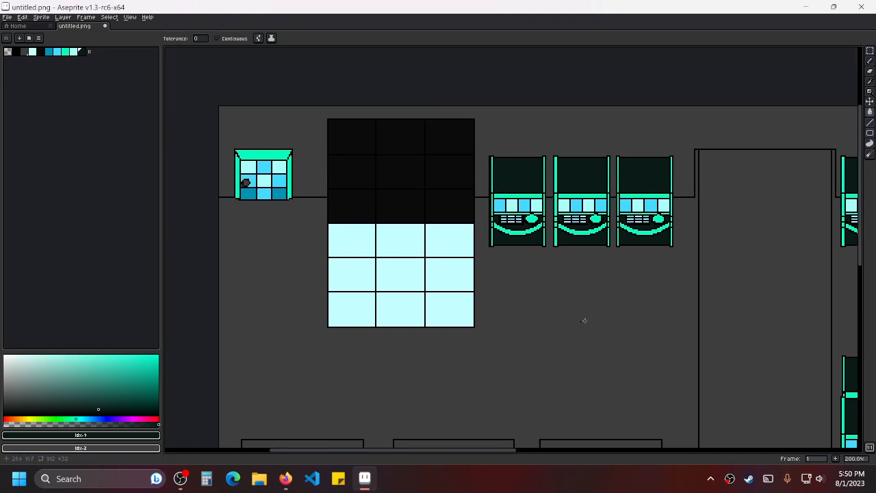
left_click_drag(728, 296, 658, 189)
scroll(657, 190, "down", 1)
left_click_drag(694, 250, 543, 246)
left_click_drag(665, 245, 571, 240)
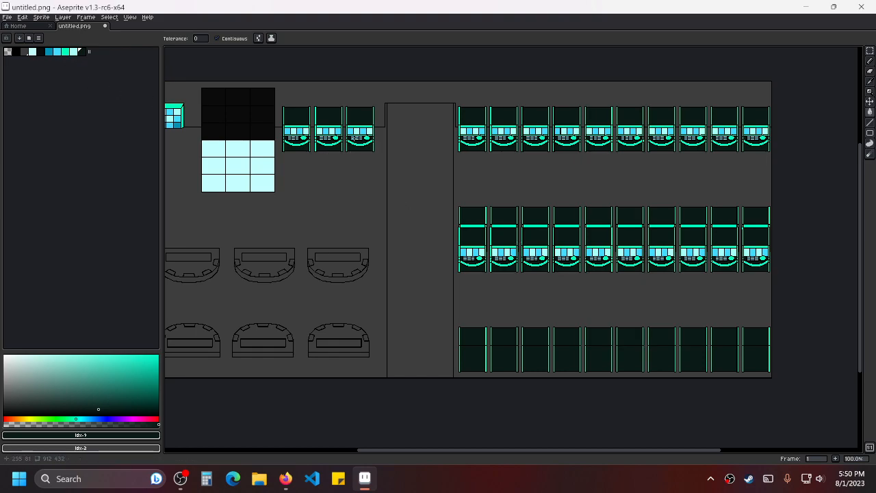
Fill the tabletops of the upper row's middle and first gaming tables with dark teal.
left_click_drag(377, 194, 479, 168)
left_click_drag(363, 213, 424, 199)
scroll(409, 214, "up", 3)
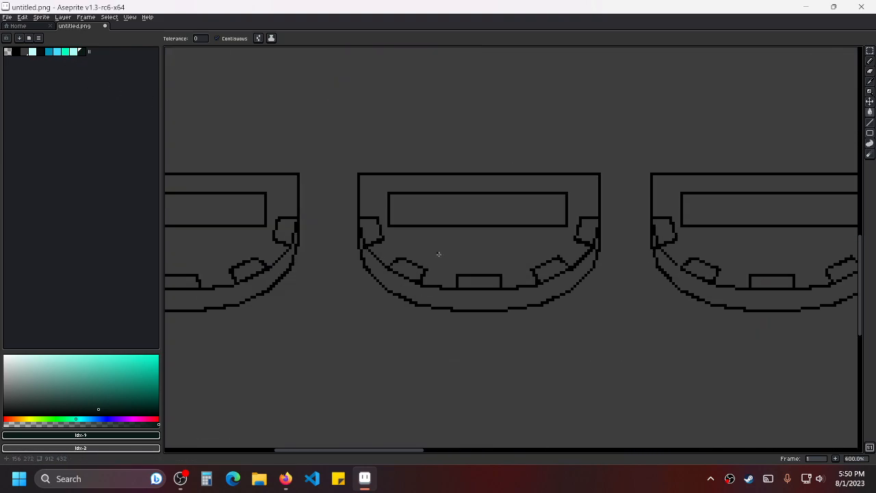
left_click(456, 254)
scroll(486, 161, "down", 2)
left_click(365, 172)
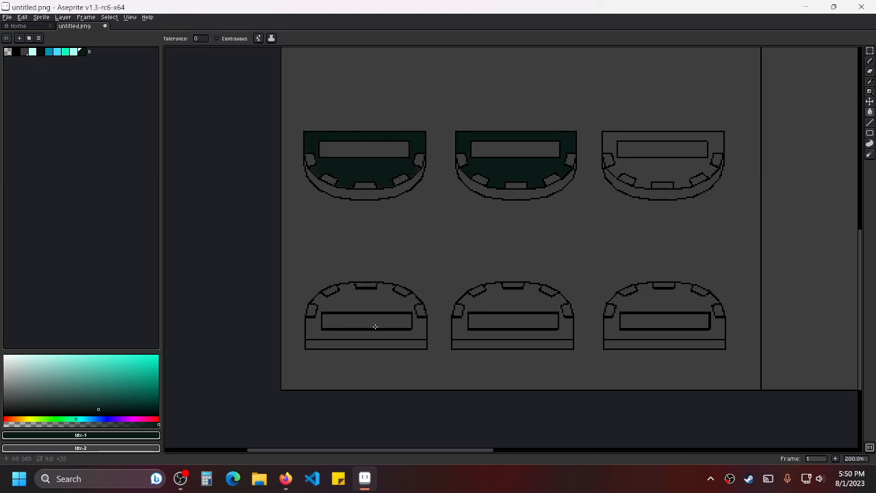
Fill the tabletops of the three lower gaming tables and the upper row's third table with dark teal.
left_click(376, 332)
left_click(508, 298)
left_click(651, 307)
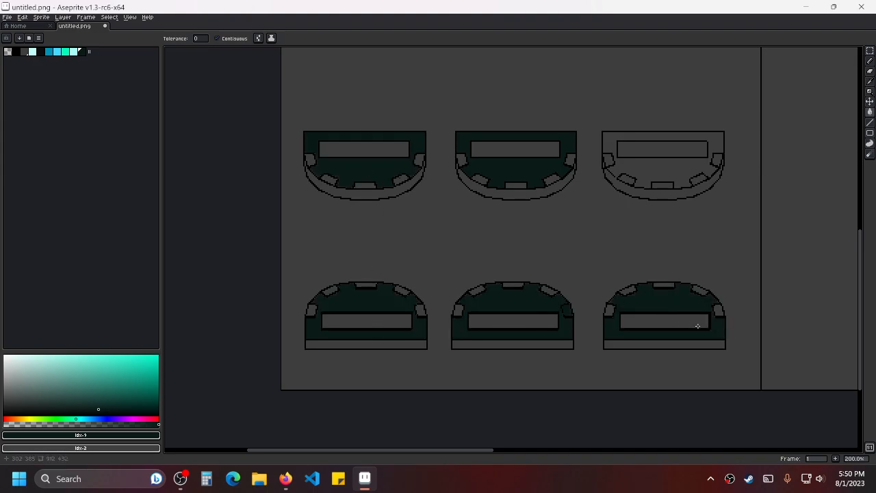
left_click(657, 172)
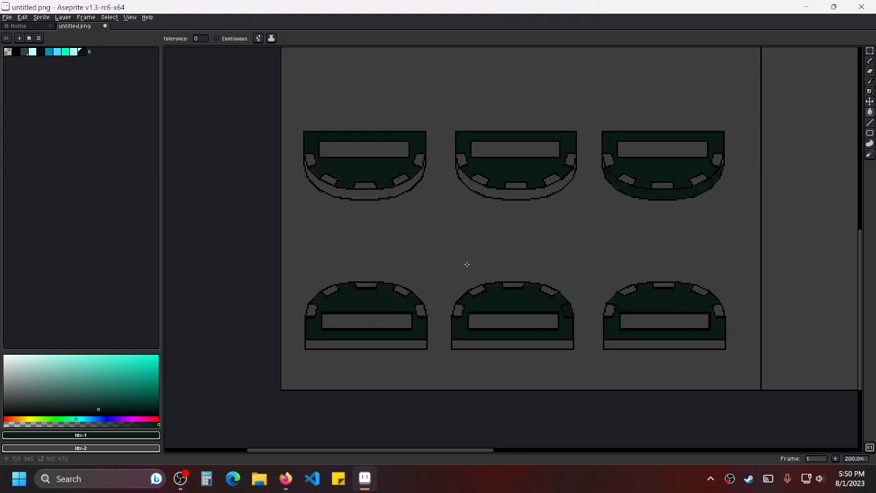
Fill the curved front rims of the upper row's first and middle gaming tables with pale cyan.
left_click(74, 51)
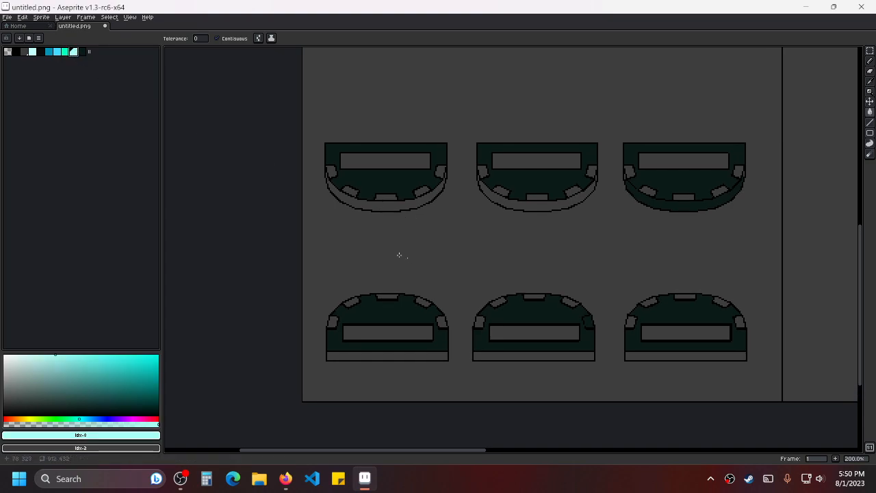
left_click(379, 211)
scroll(321, 192, "up", 2)
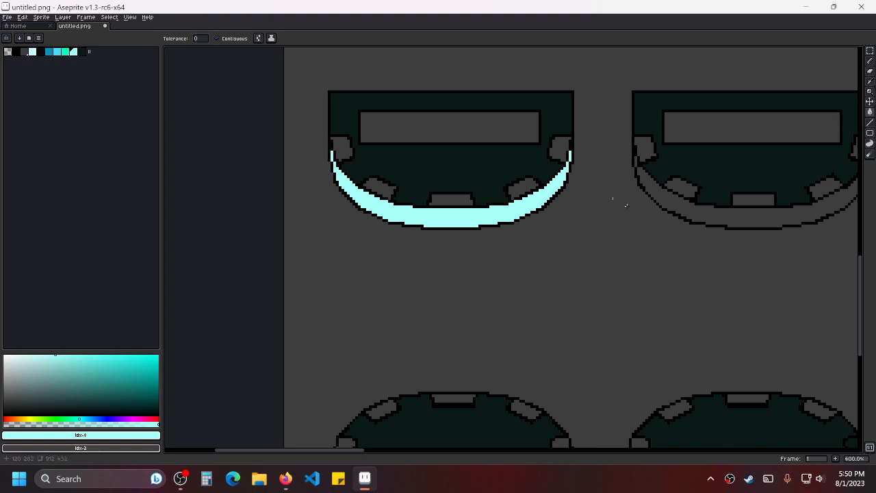
left_click(668, 203)
Fill the straight front strips of all three lower gaming tables with pale cyan.
scroll(648, 154, "down", 4)
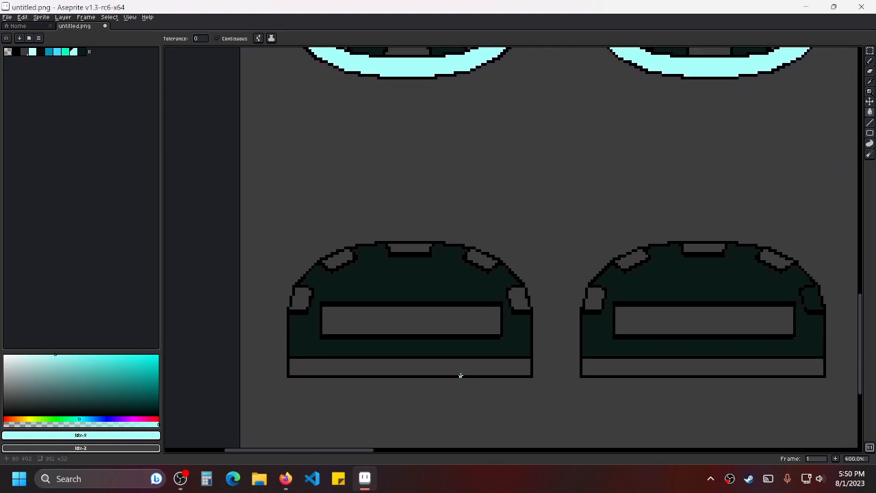
left_click(460, 376)
left_click(719, 369)
scroll(737, 363, "down", 2)
left_click(703, 312)
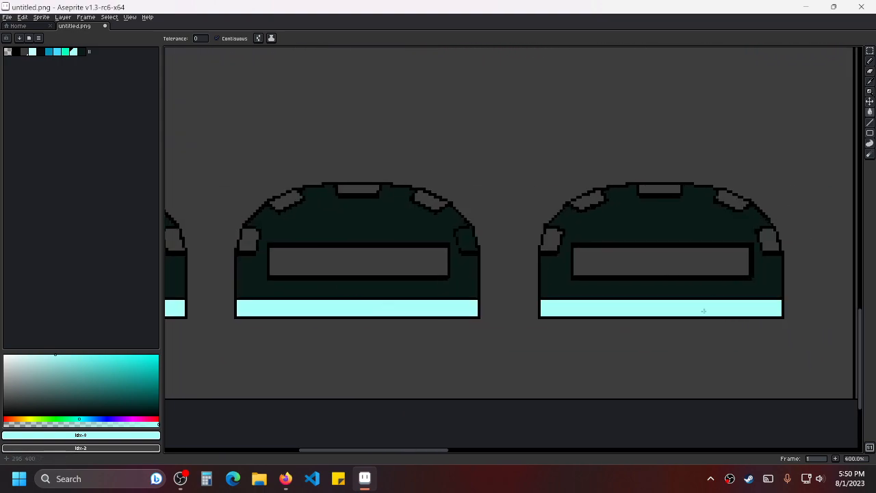
Try to fill the curved front rim of the upper row's third gaming table with pale cyan.
scroll(703, 311, "up", 3)
left_click(625, 191)
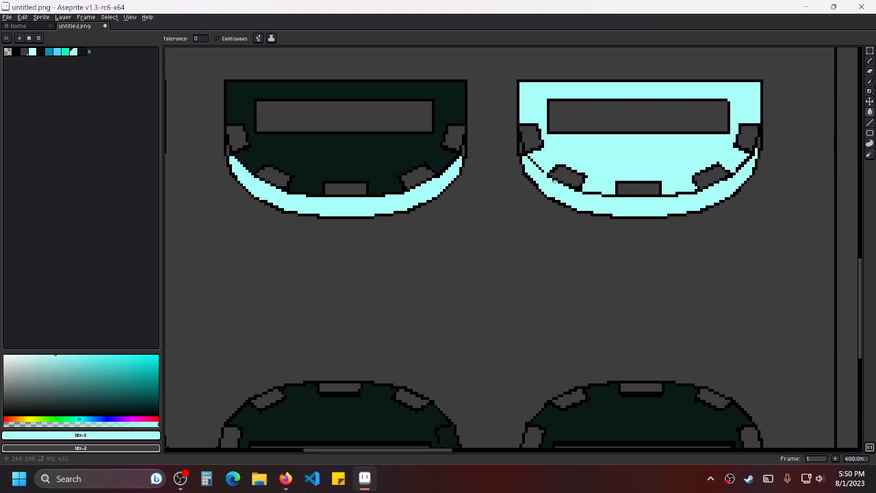
scroll(599, 159, "down", 4)
scroll(568, 235, "up", 3)
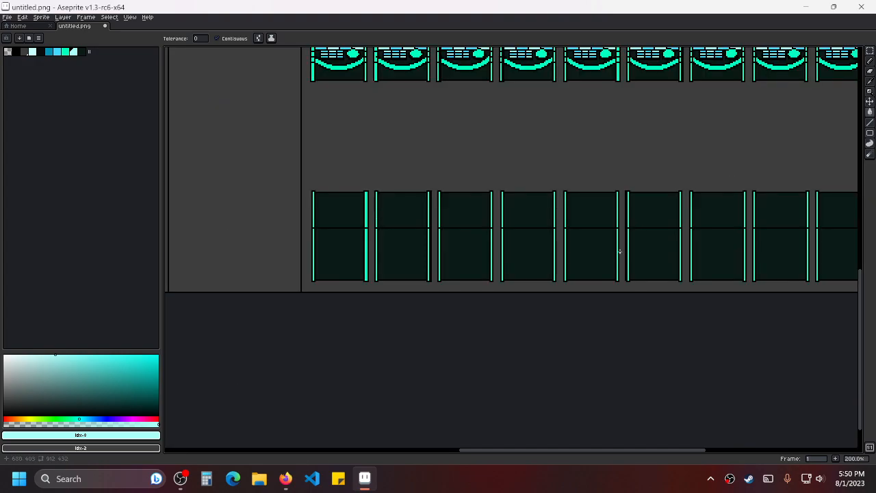
left_click_drag(400, 197, 577, 217)
key("ctrl+z")
Close the gap in the rim outline beside the lower-left card spot of the upper row's third table with a black pencil pixel.
left_click_drag(450, 140, 475, 205)
scroll(475, 205, "up", 5)
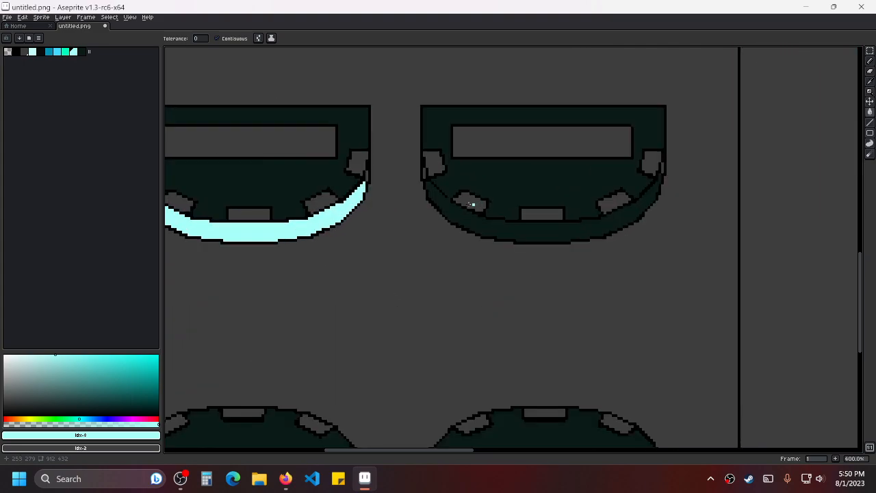
left_click(416, 176, "alt")
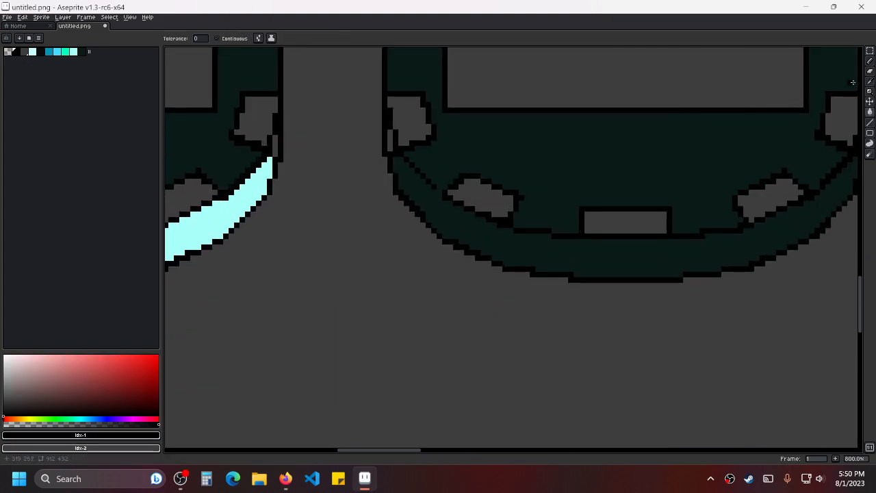
left_click(871, 65)
scroll(438, 187, "up", 3)
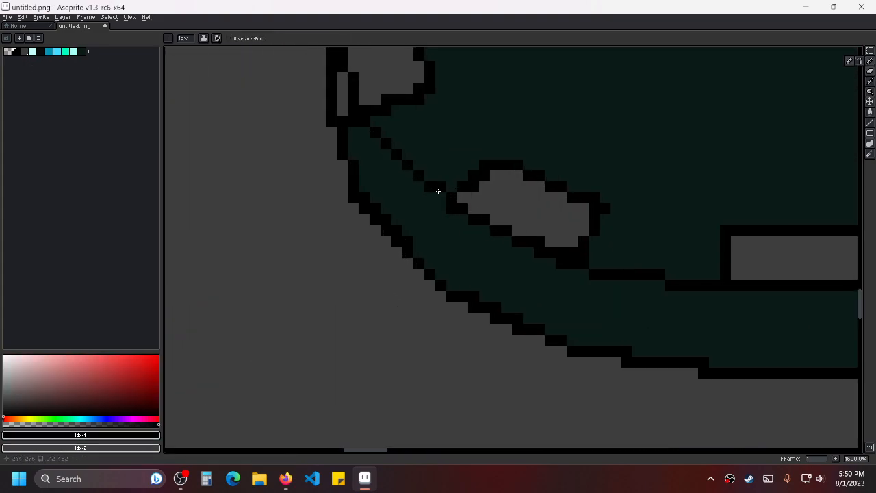
left_click(438, 191)
scroll(583, 246, "down", 3)
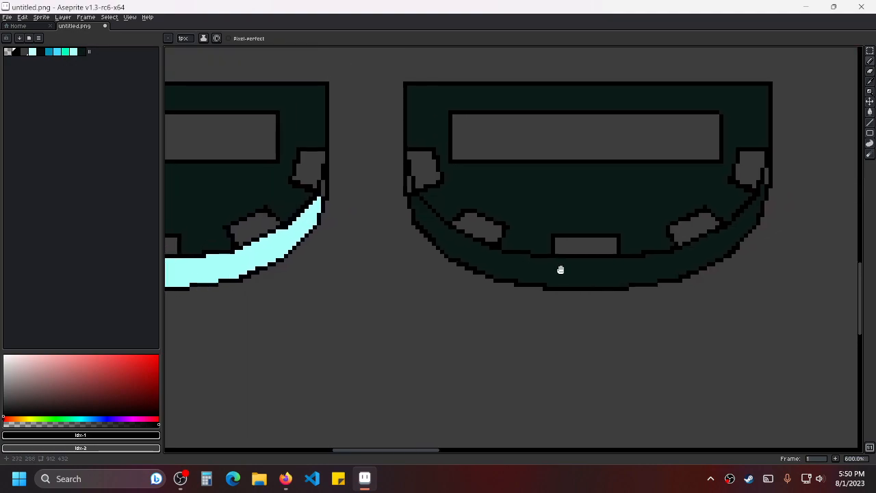
Pencil the narrow right tip of the upper middle table's curved rim in the rim's pale cyan.
scroll(472, 207, "up", 2)
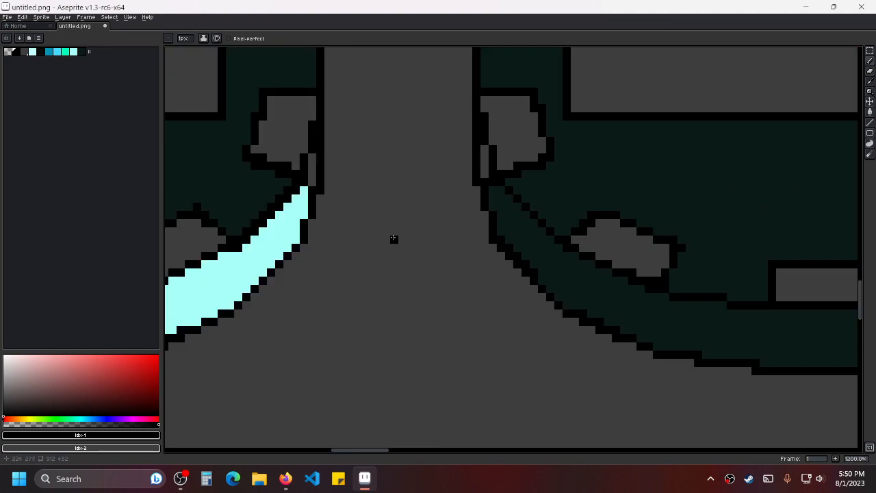
left_click_drag(404, 233, 525, 259)
scroll(480, 237, "down", 4)
scroll(606, 225, "down", 2)
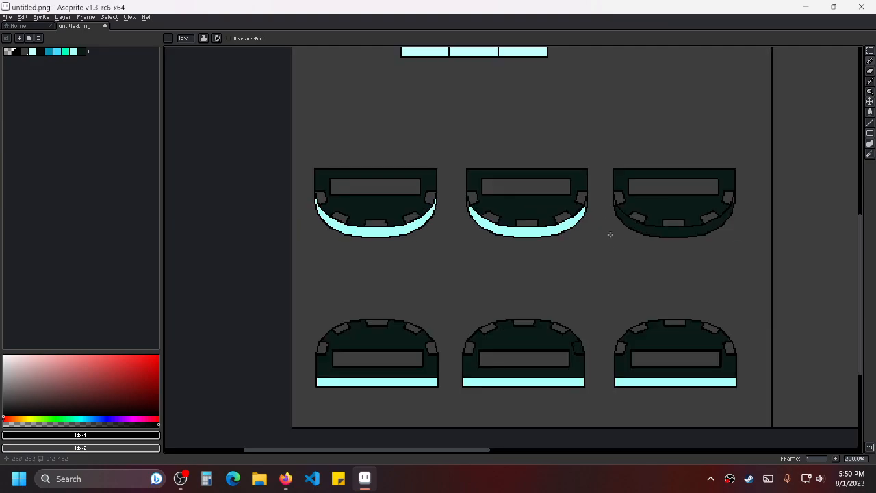
scroll(584, 250, "up", 1)
scroll(501, 135, "up", 3)
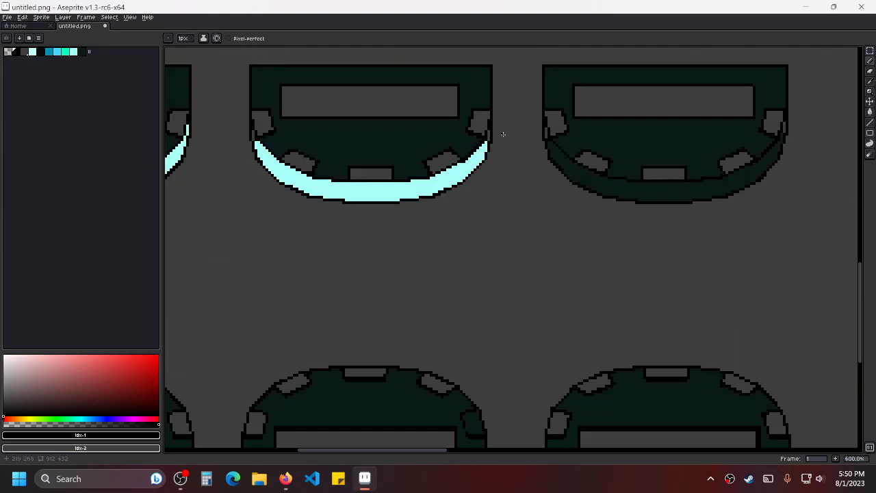
left_click(462, 172, "alt")
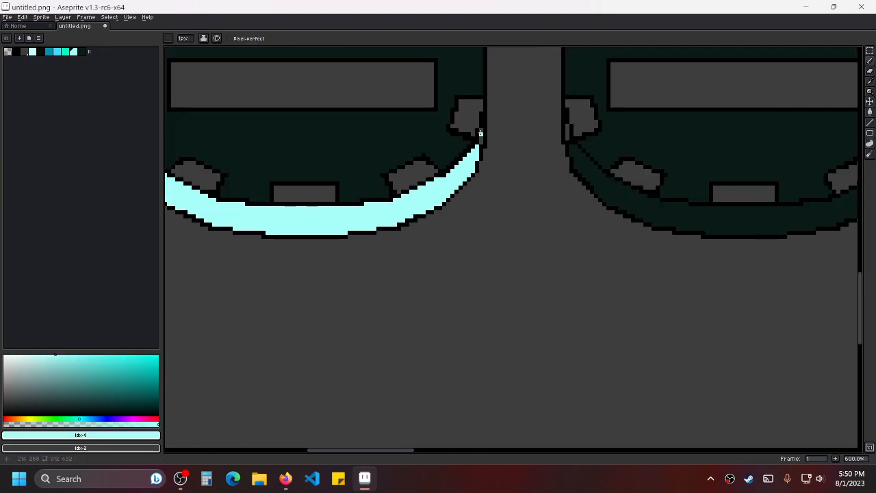
left_click_drag(480, 133, 482, 142)
scroll(481, 141, "down", 4)
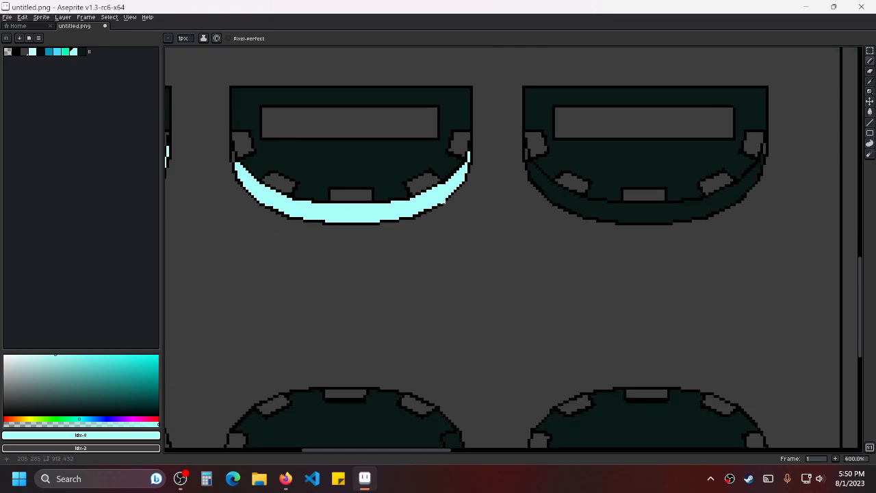
Fill the curved front rim and the narrow left tip of the upper row's third table with pale cyan.
scroll(584, 228, "up", 1)
left_click_drag(694, 236, 548, 267)
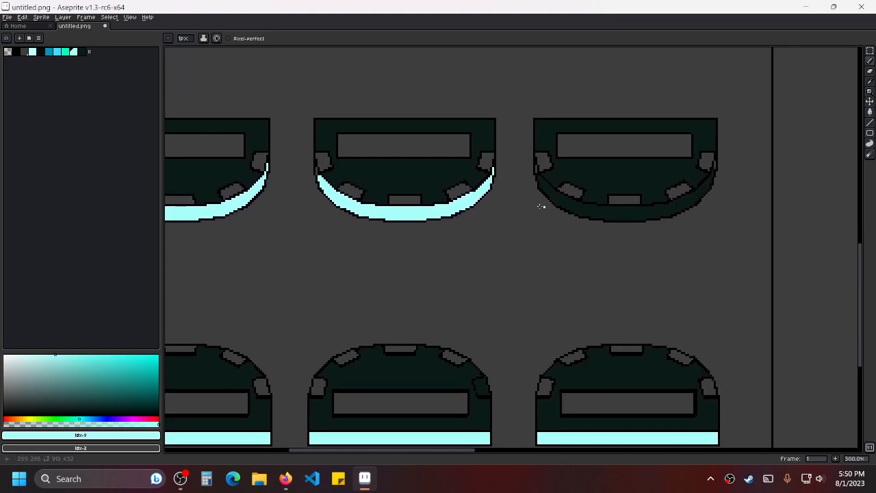
key("g")
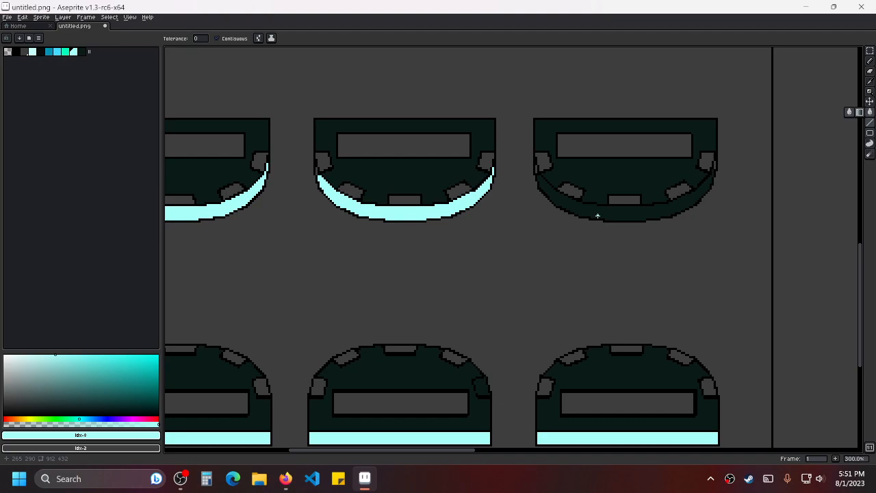
left_click(579, 208)
scroll(537, 180, "up", 2)
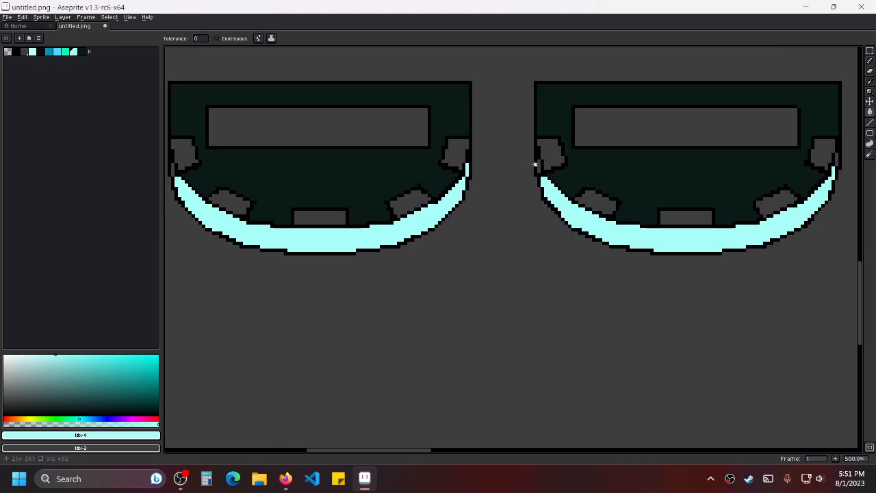
scroll(593, 217, "up", 2)
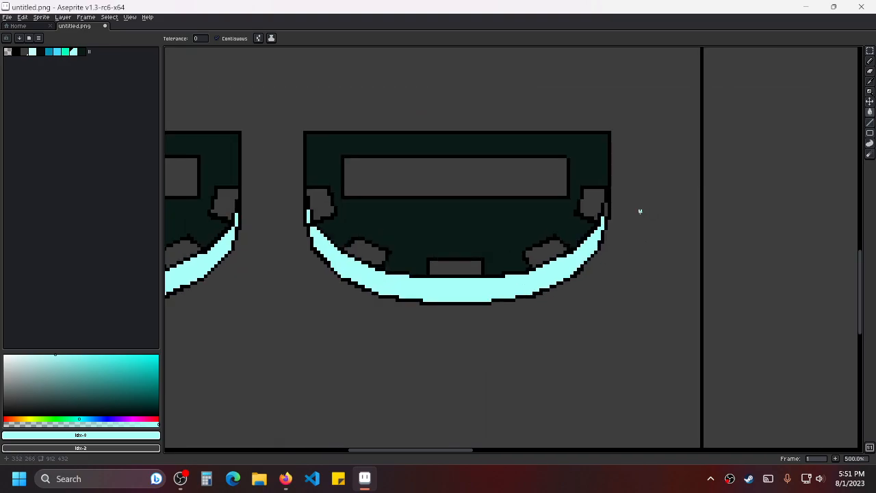
scroll(596, 219, "down", 6)
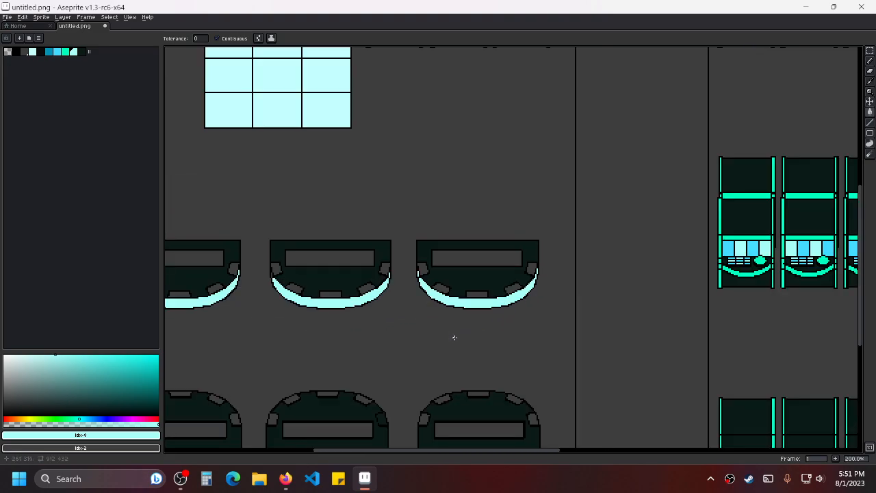
Examine the gaming tables' colours against the slot machines and the rest of the casino floor.
scroll(605, 240, "up", 1)
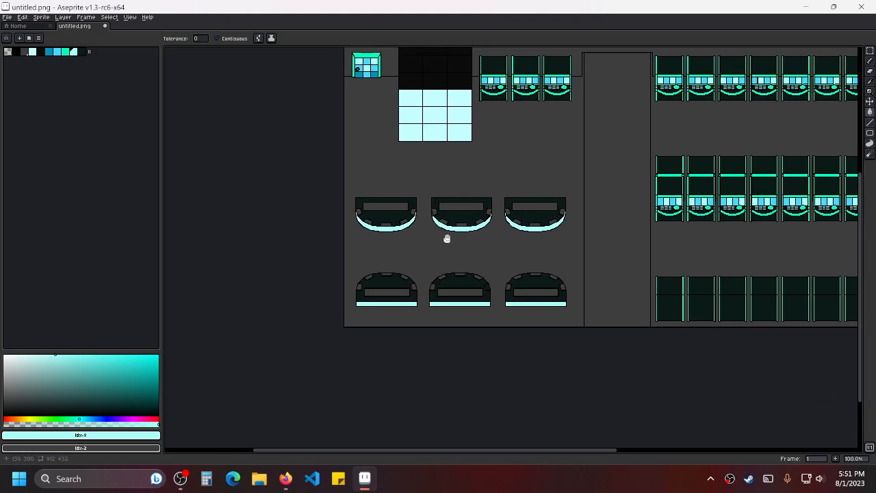
scroll(436, 237, "up", 2)
scroll(529, 173, "down", 2)
scroll(518, 272, "right", 5)
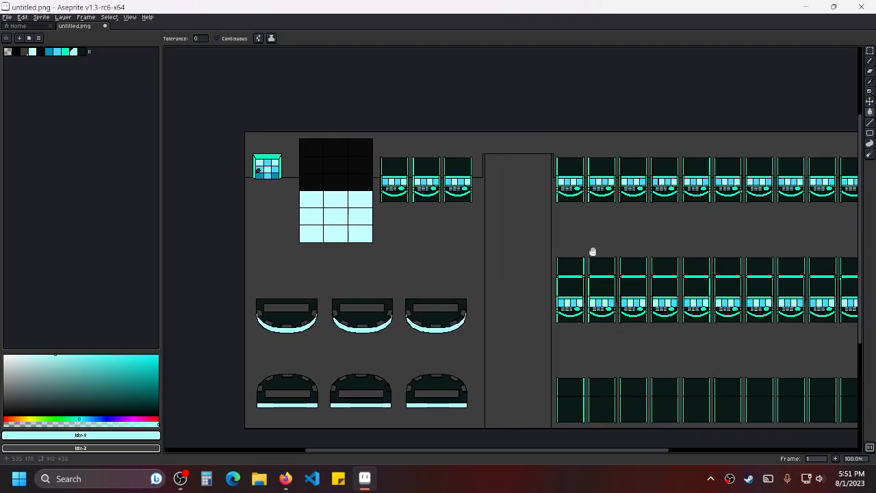
left_click_drag(414, 262, 605, 260)
scroll(604, 260, "up", 1)
left_click_drag(448, 217, 592, 277)
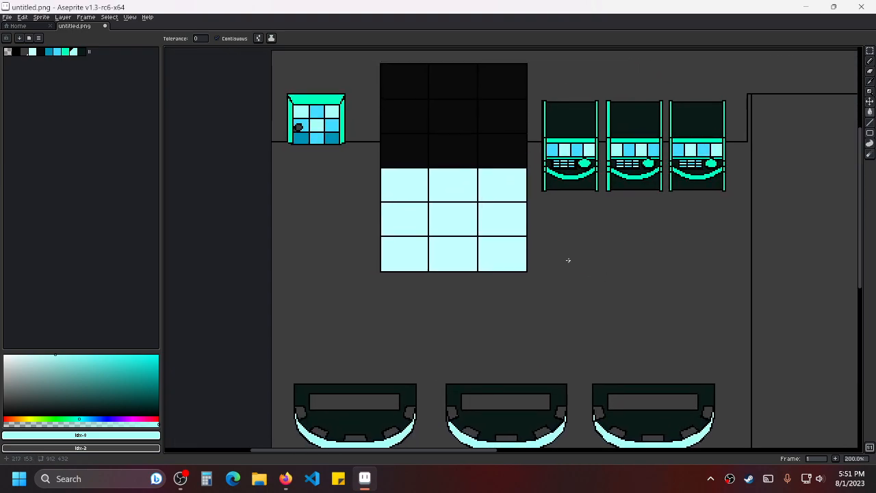
scroll(569, 260, "down", 1)
scroll(513, 231, "up", 2)
scroll(469, 184, "down", 1)
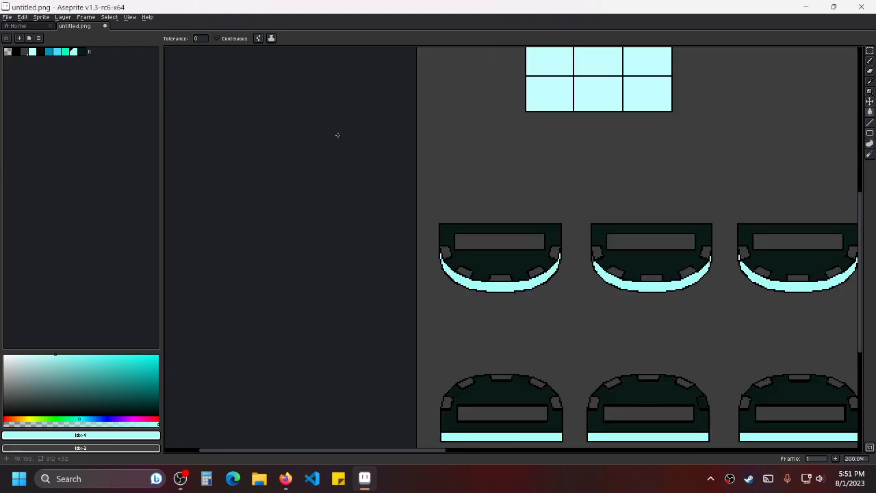
Fill the rectangular panel and the five card spots of the upper row's first table with bright sky blue.
left_click(62, 55)
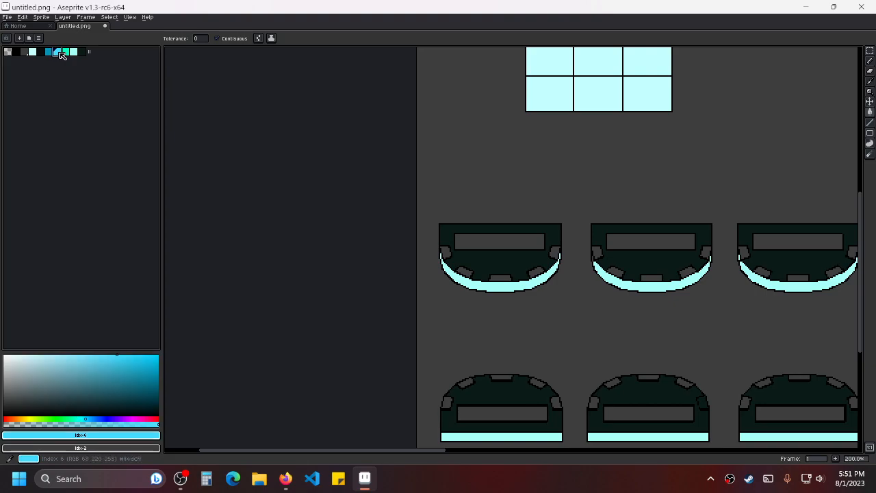
left_click_drag(483, 256, 425, 242)
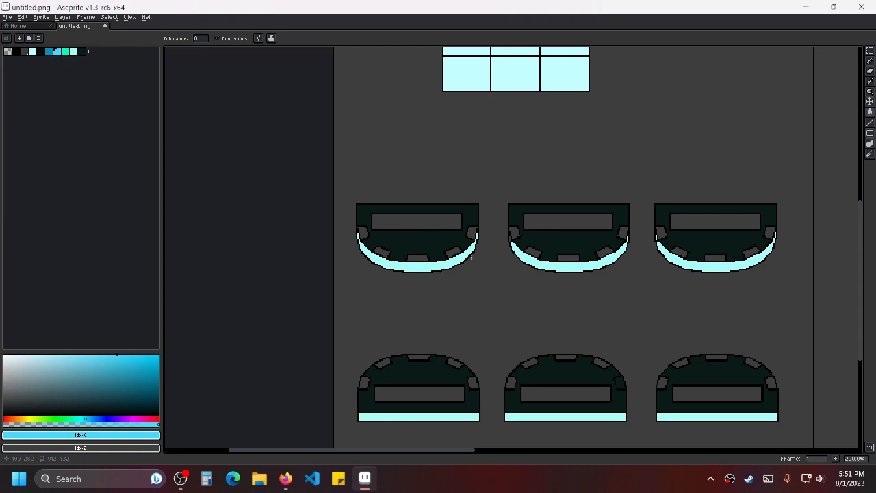
scroll(396, 228, "up", 1)
left_click_drag(448, 243, 420, 152)
left_click_drag(513, 213, 536, 242)
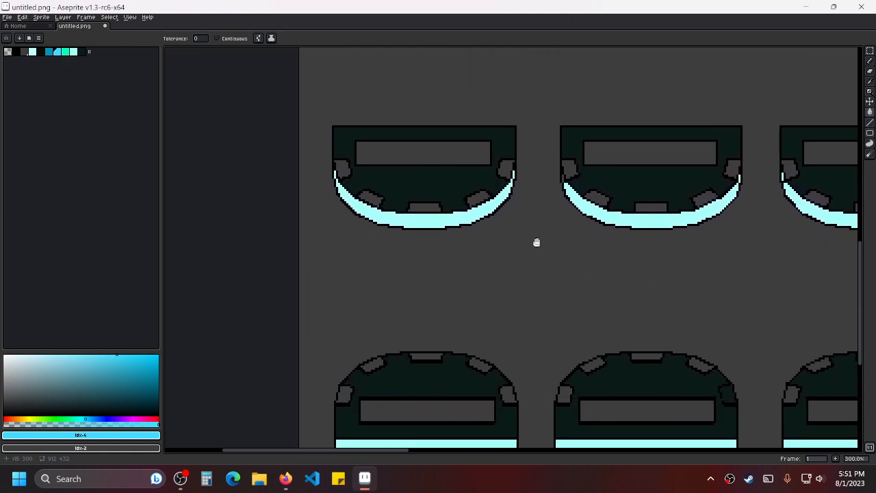
mouse_move(426, 180)
left_mouse_down()
mouse_move(448, 208)
mouse_move(418, 180)
left_mouse_up()
scroll(476, 163, "down", 1)
scroll(417, 180, "down", 1)
left_click_drag(670, 211, 575, 230)
left_click_drag(598, 176, 605, 232)
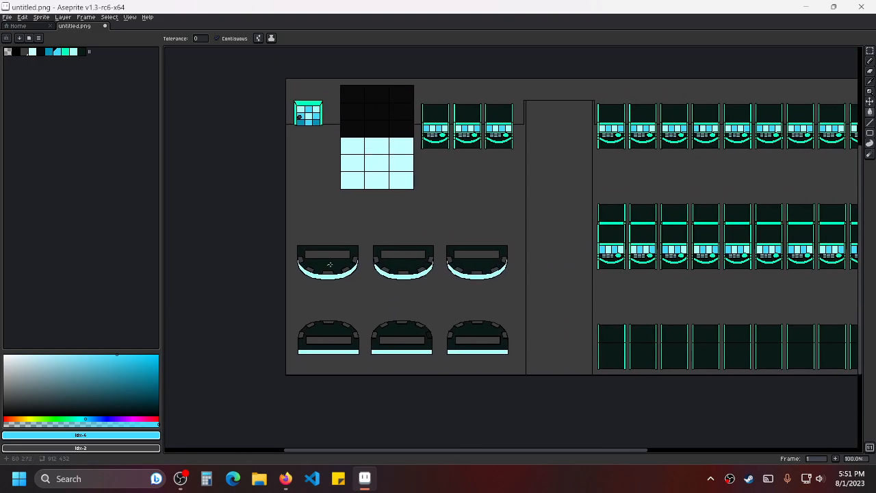
left_click_drag(331, 271, 399, 243)
scroll(413, 248, "up", 2)
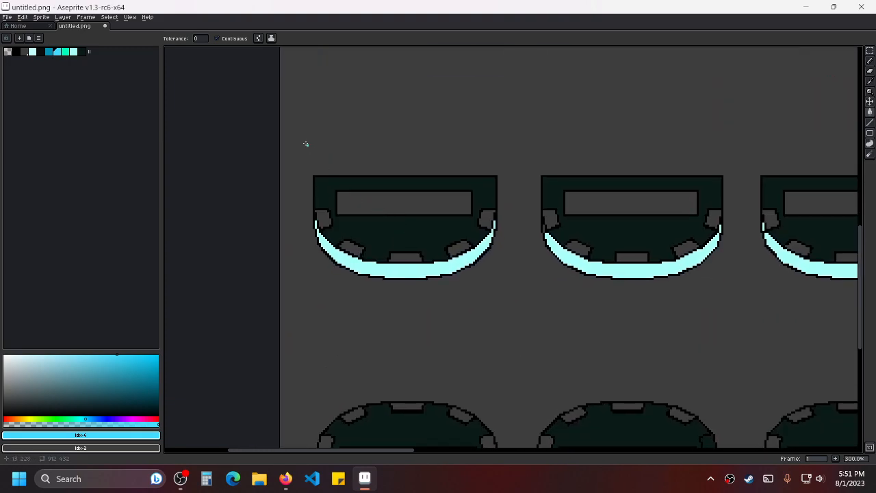
left_click(397, 198)
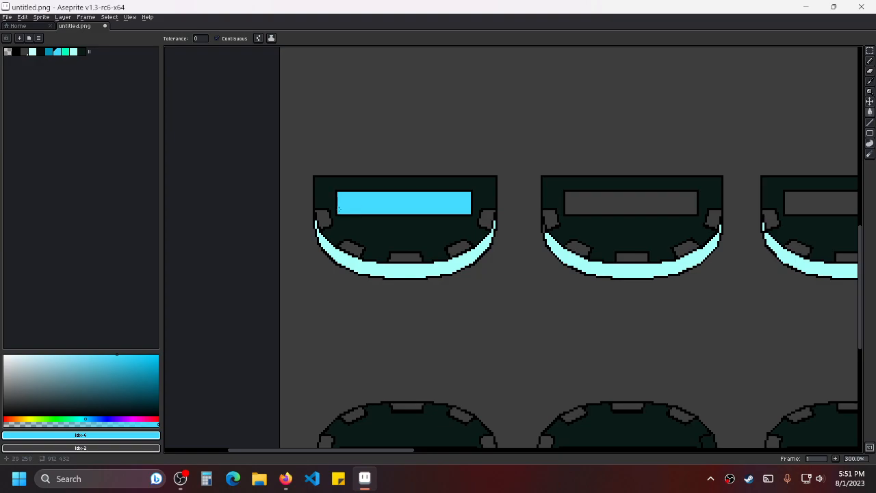
left_click(322, 214)
left_click(352, 248)
left_click(404, 258)
left_click(458, 248)
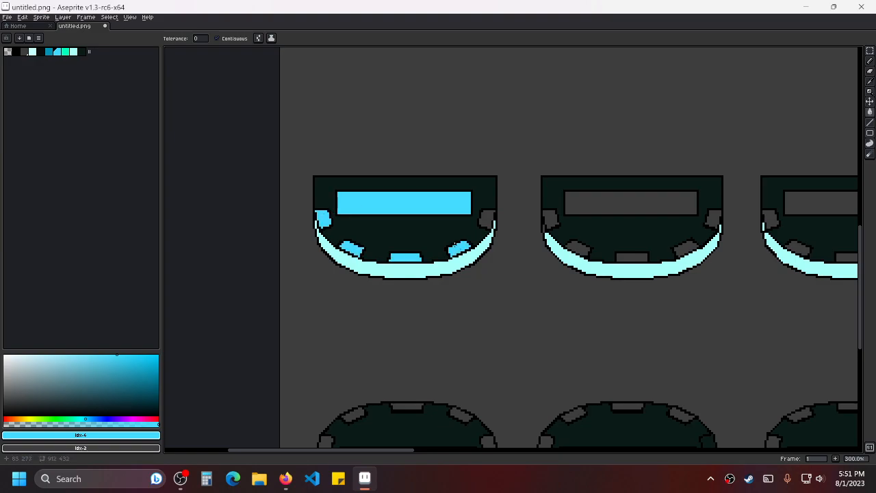
left_click(485, 220)
Fill the rectangular panel and five card spots of the lower row's first table with the same sky blue.
left_click_drag(587, 244, 533, 198)
left_click_drag(473, 311, 485, 235)
left_click_drag(312, 317, 319, 304)
scroll(319, 304, "up", 2)
left_click(292, 296)
left_click(342, 322)
left_click(343, 246)
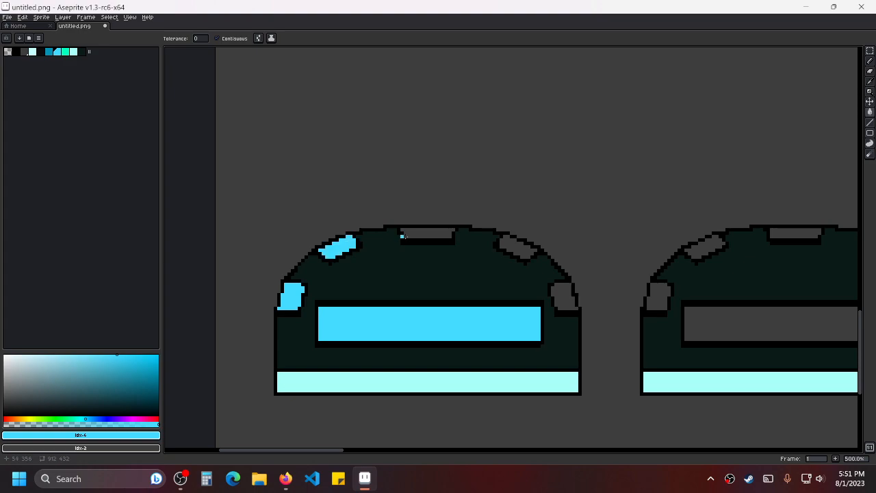
left_click(425, 234)
left_click(518, 246)
left_click(561, 293)
Fill the narrow left tip of the upper middle table's curved rim with the rim's pale cyan.
left_click_drag(648, 273, 516, 298)
scroll(516, 298, "down", 2)
left_click_drag(583, 221, 550, 285)
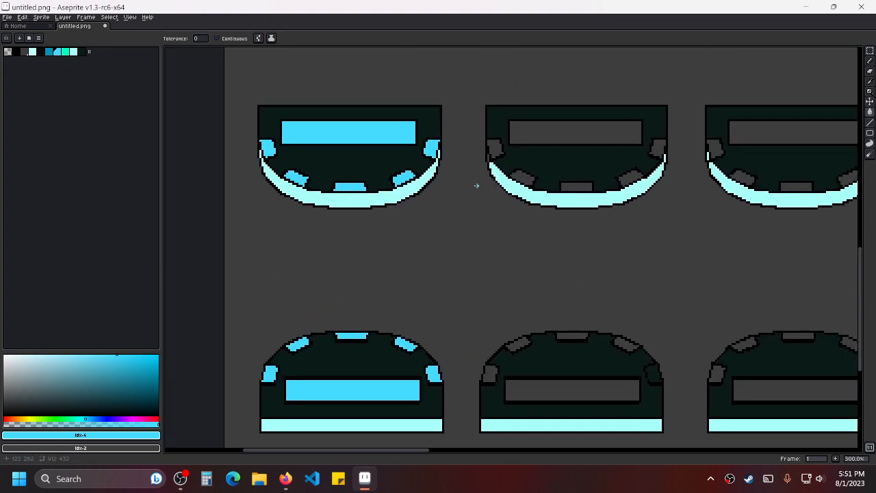
scroll(477, 186, "up", 1)
left_click_drag(411, 184, 424, 212)
left_click(378, 229, "alt")
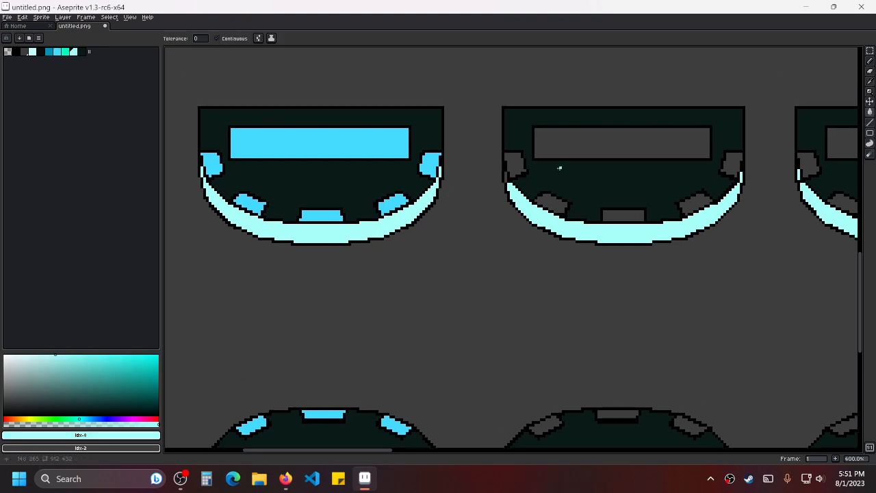
scroll(506, 178, "up", 1)
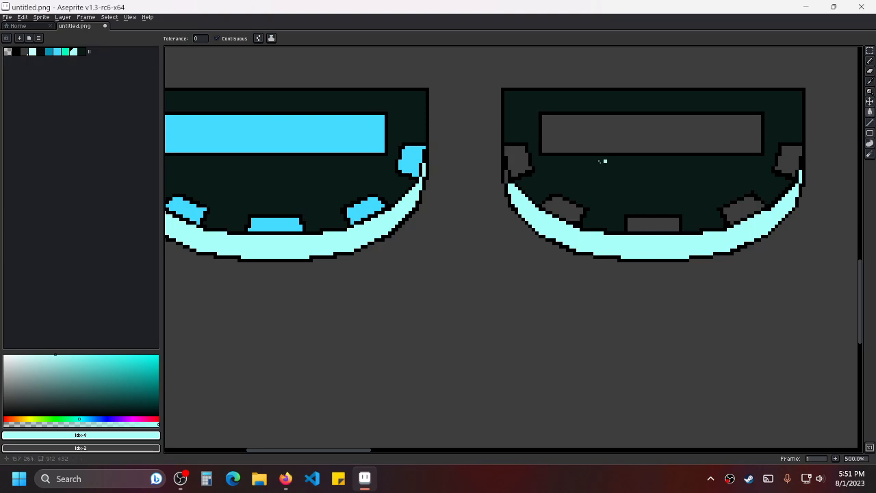
scroll(491, 176, "up", 2)
scroll(652, 263, "down", 2)
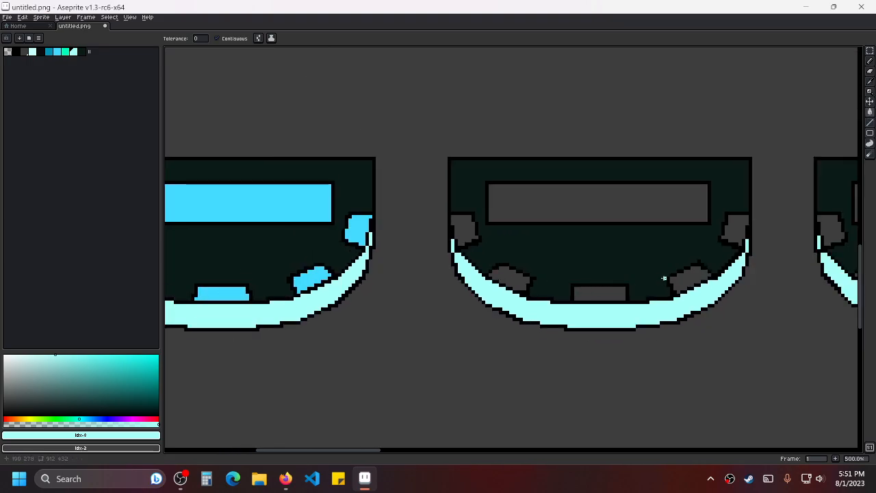
scroll(504, 246, "down", 1)
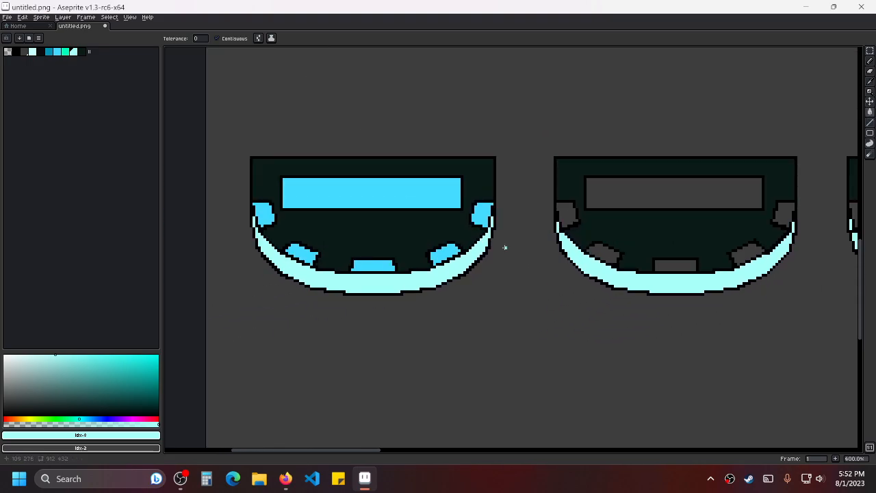
Fill the rectangular panel and five card spots of the upper row's middle table with the palette's sky blue.
left_click(59, 53)
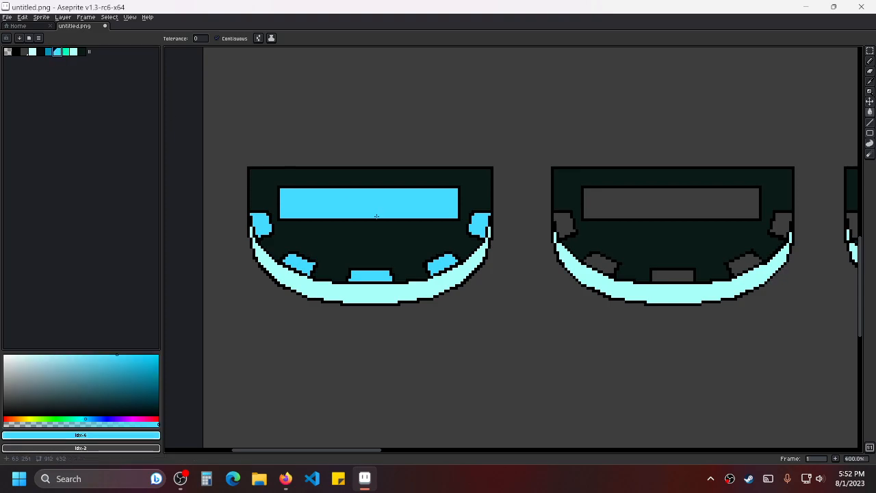
left_click(671, 204)
left_click(564, 225)
left_click(599, 264)
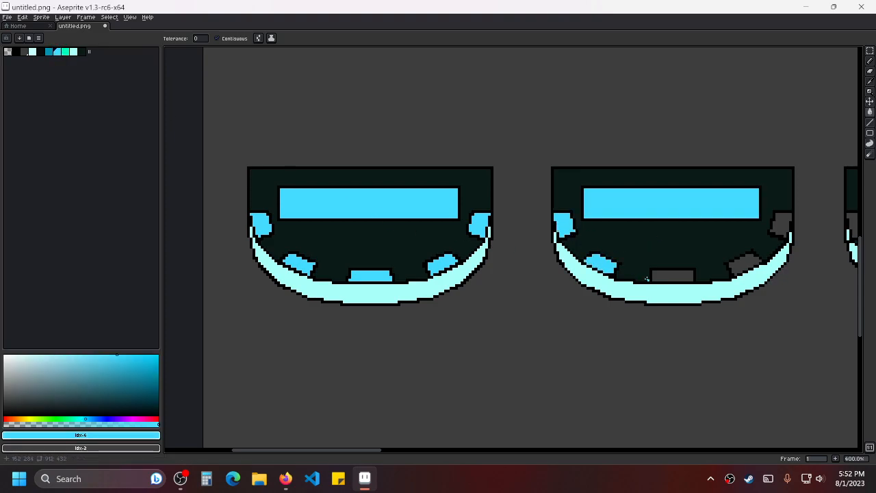
left_click(669, 276)
left_click(745, 264)
left_click(780, 224)
left_click(787, 240)
Fill the rectangular panel and five card spots of the upper row's third table with the same sky blue.
scroll(610, 205, "right", 5)
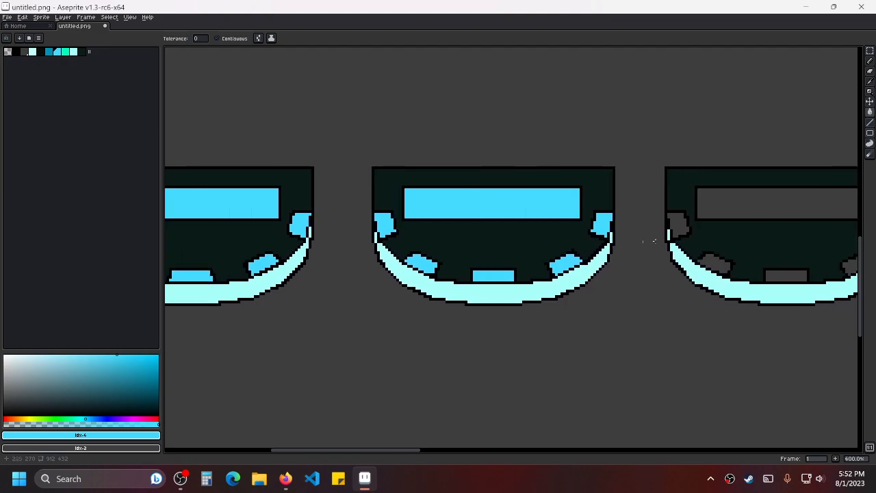
left_click(620, 200)
left_click(593, 219)
left_click(631, 258)
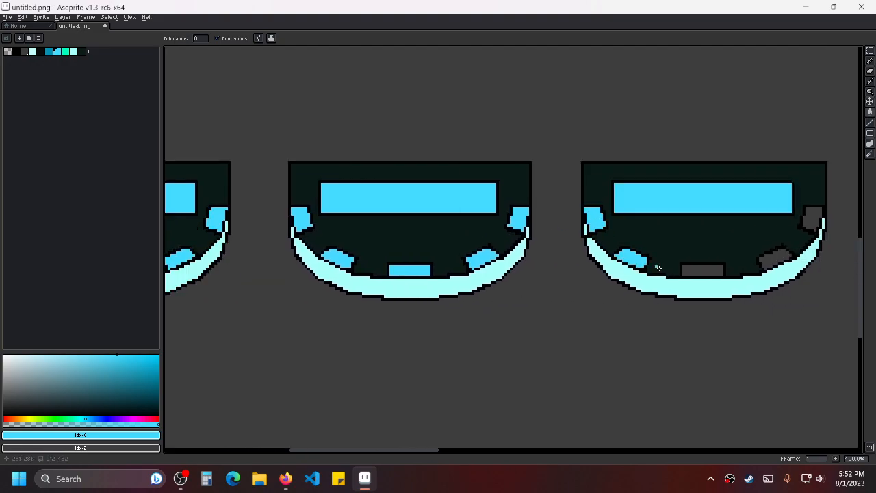
left_click(703, 270)
left_click(777, 260)
left_click(813, 219)
Fill the lower middle table's rectangular panel and its card spots, except the dark rightmost one, with sky blue.
scroll(751, 244, "right", 1)
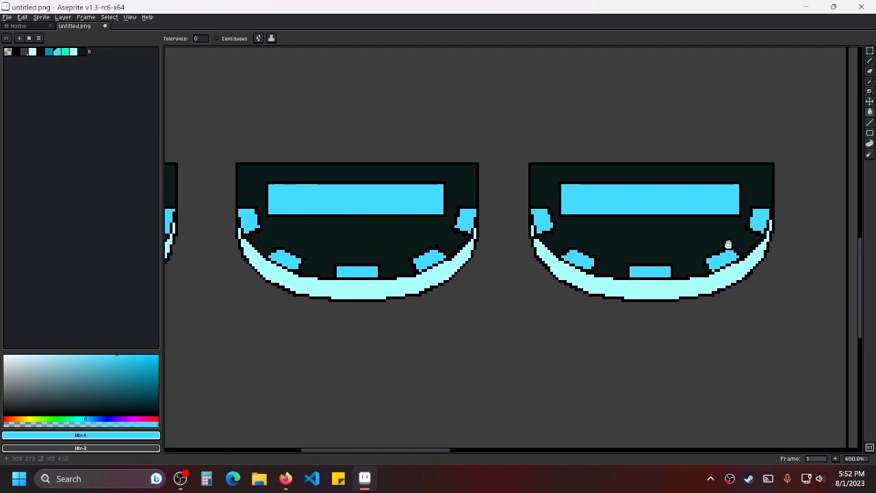
scroll(684, 253, "down", 4)
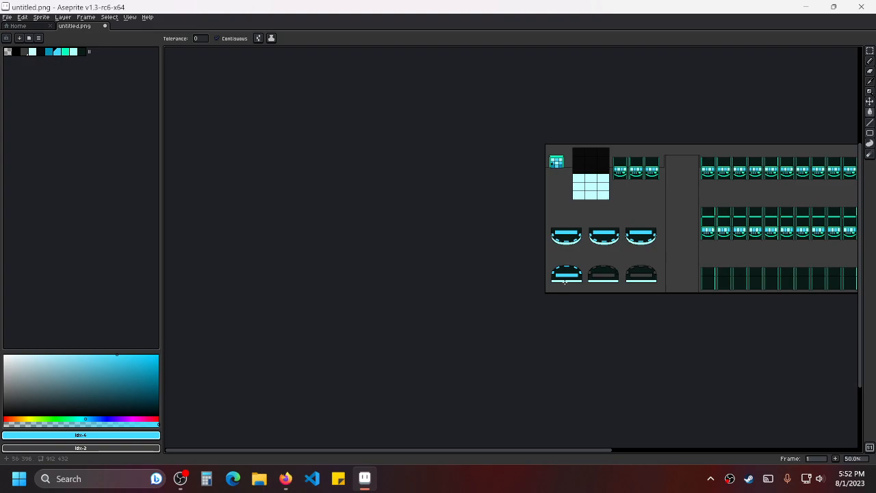
scroll(565, 279, "up", 7)
left_click(618, 237)
left_click(560, 204)
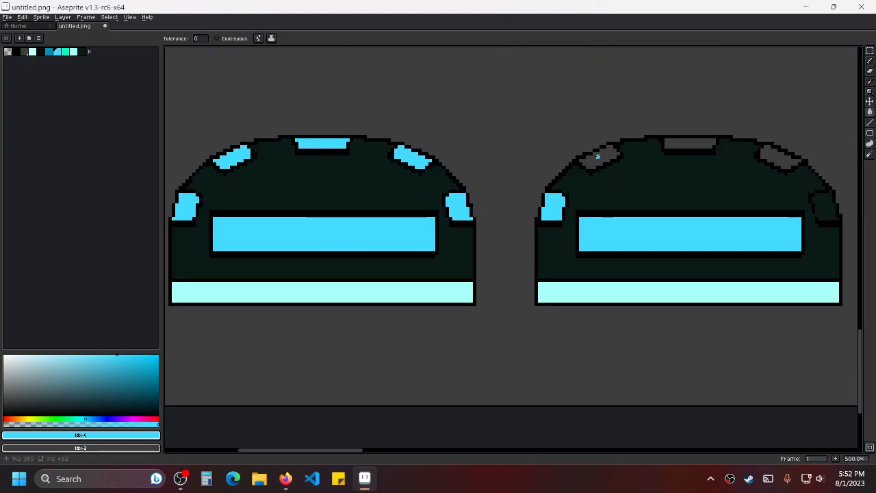
left_click(597, 157)
left_click(676, 142)
left_click(779, 155)
Close the gap in the outline of the lower middle table's rightmost card spot with the 1 px Pencil in black.
left_click_drag(729, 236, 619, 234)
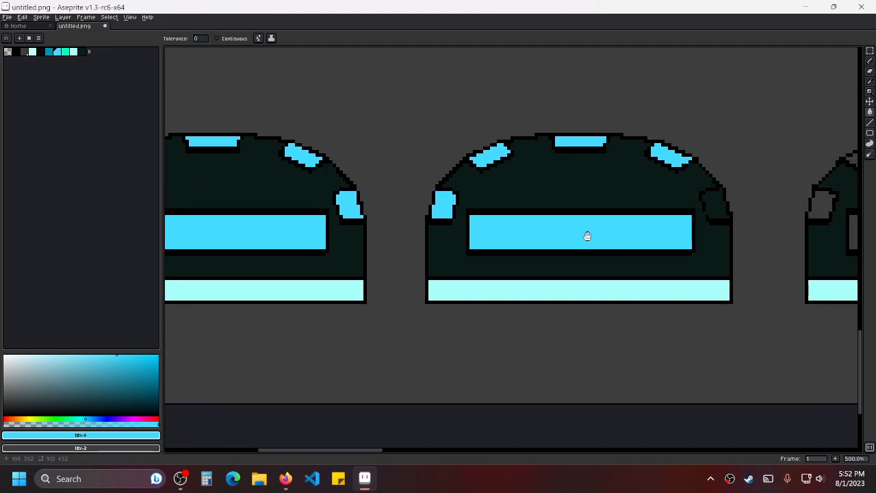
scroll(728, 220, "up", 2)
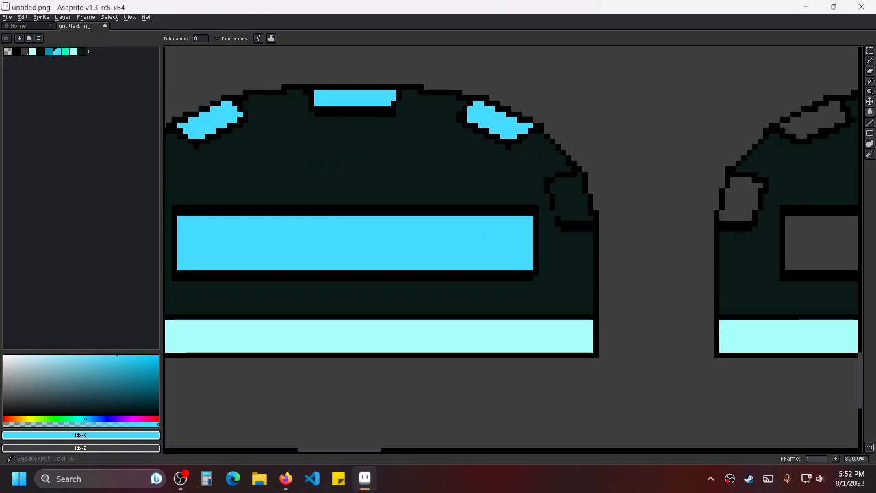
left_click(869, 61)
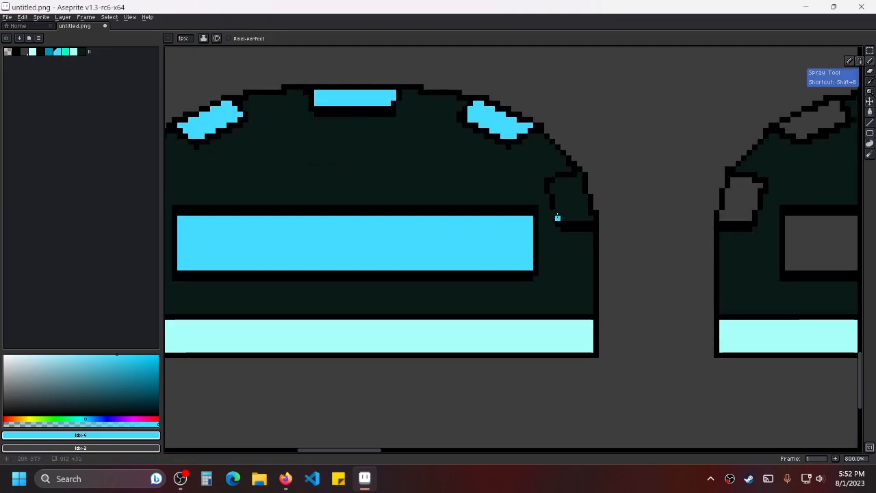
left_click(16, 52)
scroll(537, 241, "up", 3)
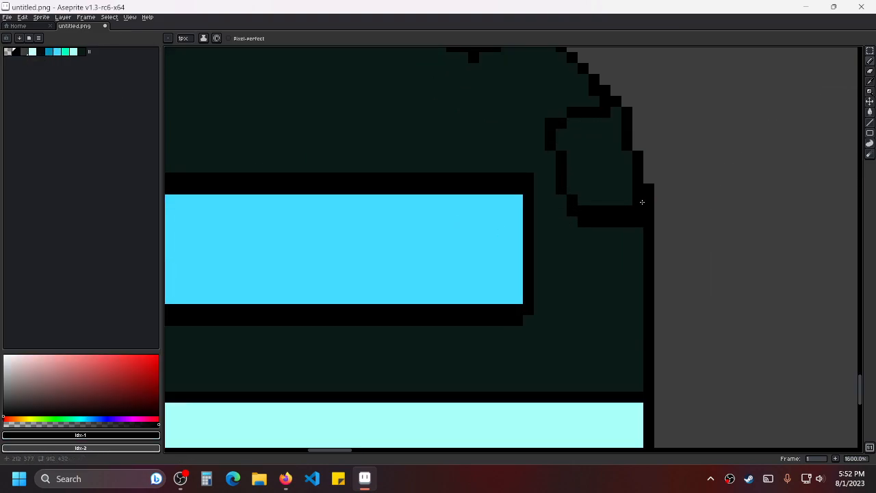
left_click_drag(642, 196, 548, 229)
scroll(548, 229, "down", 3)
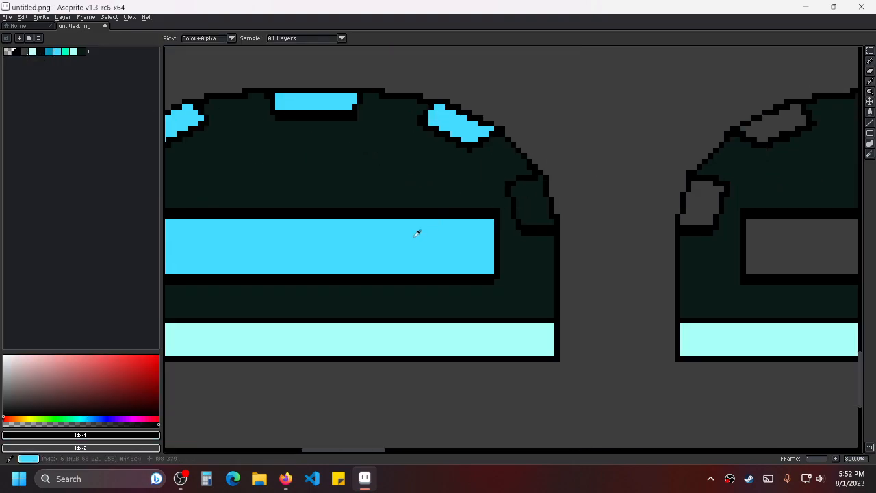
Sample the light blue from the middle table's rectangle and fill that table's last uncoloured edge slot with it.
left_click(481, 235, "alt")
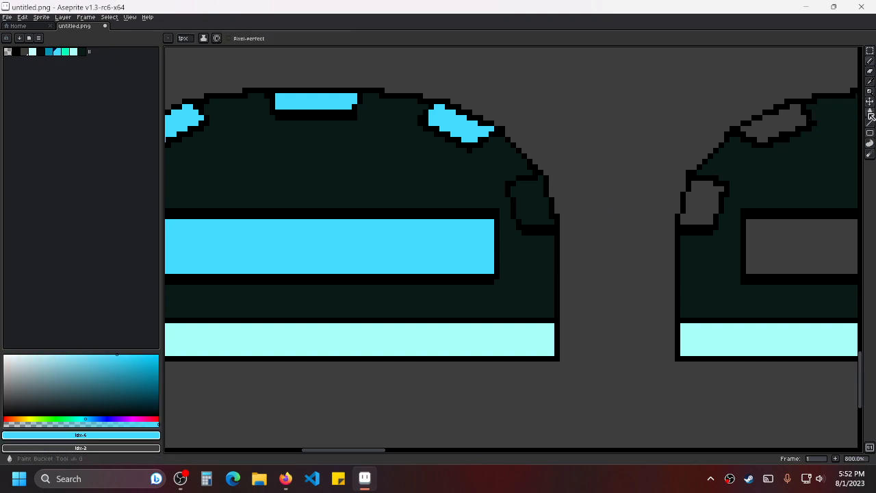
left_click(870, 111)
scroll(511, 199, "up", 2)
scroll(536, 199, "down", 2)
left_click(536, 199)
Fill the five edge slots and the central rectangle of the third lower table with the light blue.
left_click_drag(577, 241, 460, 255)
scroll(620, 237, "down", 1)
left_click_drag(685, 245, 483, 237)
scroll(485, 241, "up", 1)
left_click_drag(375, 207, 454, 248)
scroll(377, 213, "down", 6)
scroll(372, 229, "up", 4)
scroll(369, 232, "up", 1)
left_click(360, 205)
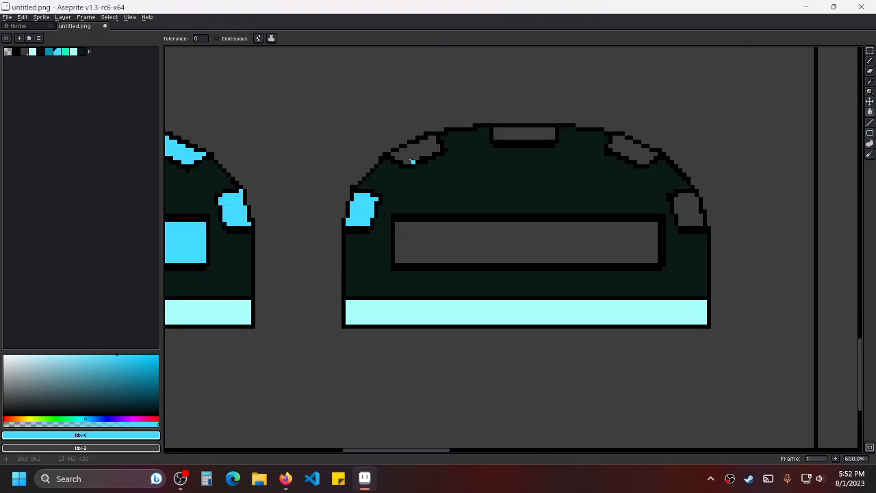
left_click(415, 159)
left_click(508, 137)
left_click(622, 145)
left_click(687, 216)
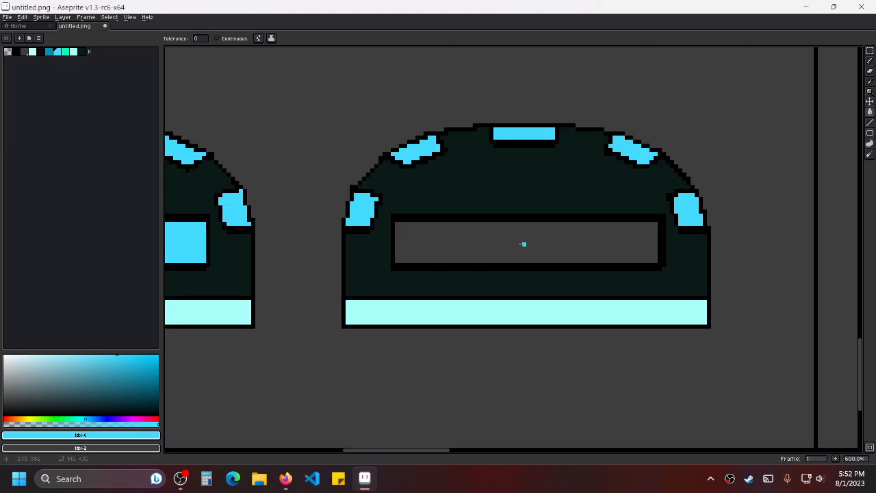
left_click(528, 244)
Check the blue table fills across the whole map and save the image file.
scroll(473, 232, "down", 1)
scroll(473, 232, "down", 3)
left_click_drag(581, 225, 595, 312)
scroll(595, 313, "down", 2)
left_click_drag(652, 277, 632, 269)
scroll(633, 270, "up", 1)
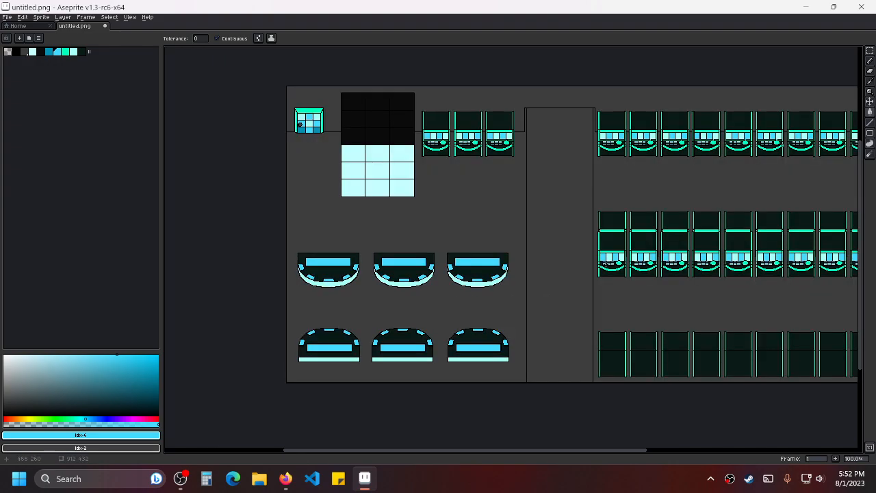
left_click_drag(481, 283, 545, 280)
scroll(544, 281, "up", 1)
scroll(544, 264, "down", 1)
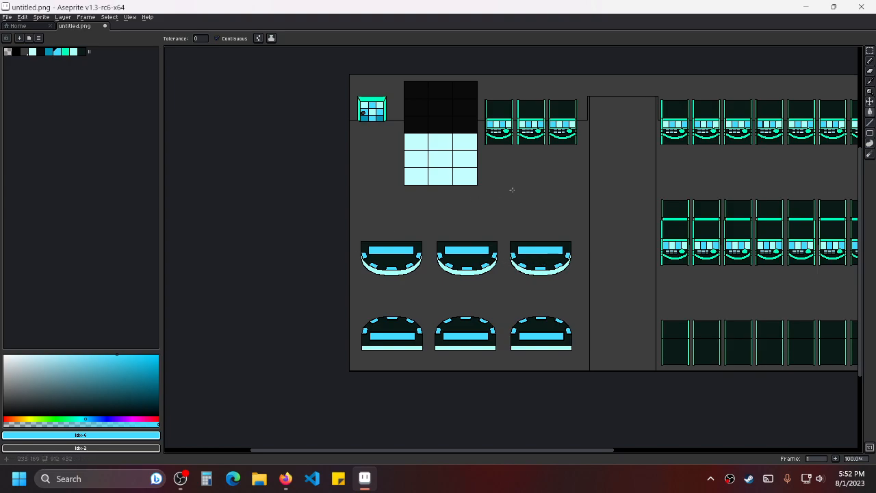
scroll(555, 283, "up", 2)
scroll(639, 266, "down", 2)
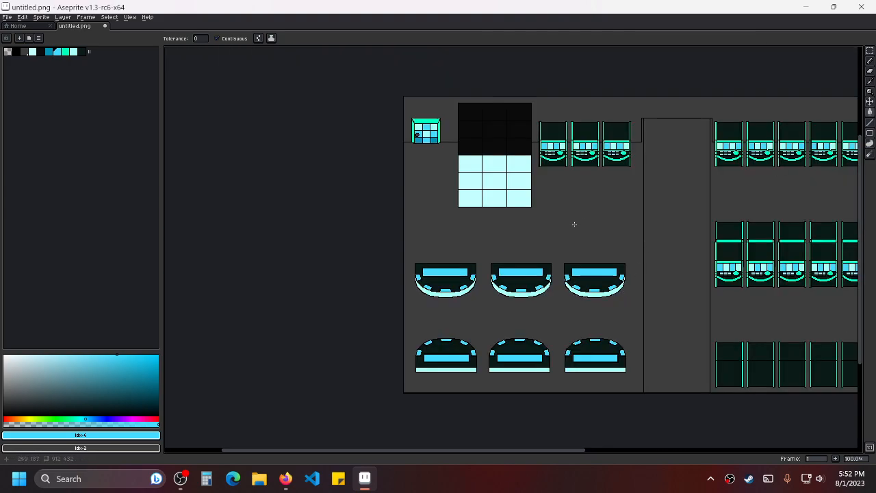
left_click_drag(768, 251, 577, 260)
left_click_drag(693, 236, 650, 260)
scroll(593, 233, "up", 1)
scroll(650, 260, "down", 1)
left_click_drag(634, 289, 670, 301)
left_click_drag(457, 263, 573, 279)
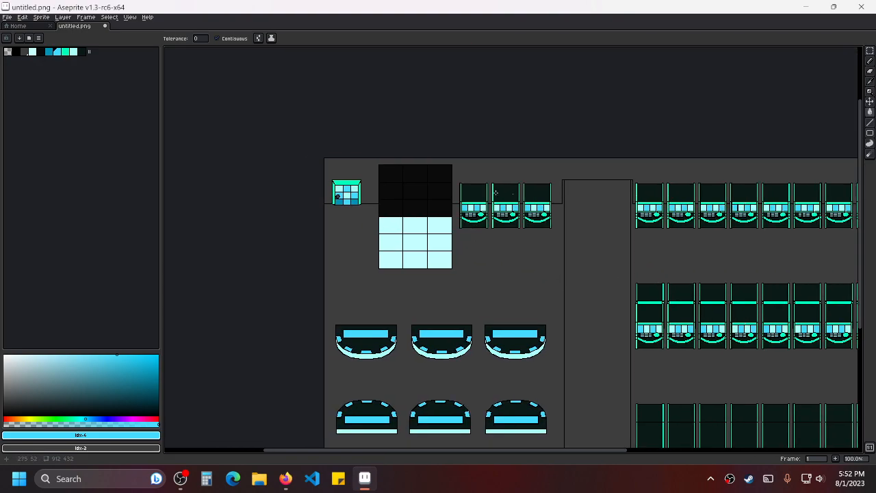
key("ctrl+s")
left_click_drag(695, 260, 630, 184)
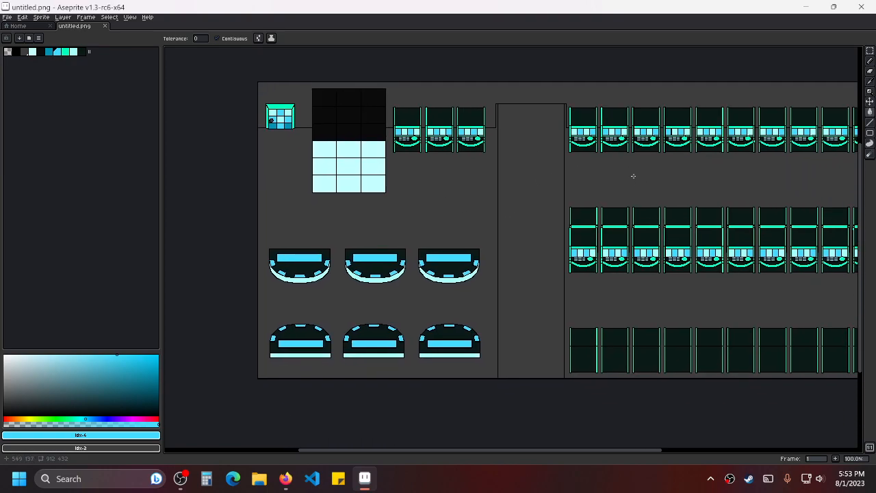
scroll(634, 176, "up", 1)
scroll(644, 184, "down", 1)
left_click_drag(702, 232, 515, 263)
left_click_drag(450, 238, 600, 219)
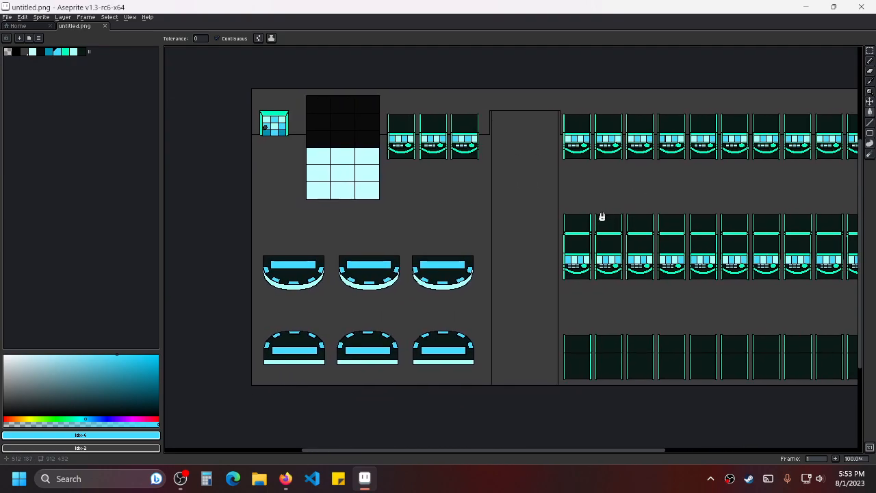
scroll(446, 164, "up", 1)
scroll(527, 187, "down", 1)
left_click_drag(490, 174, 551, 217)
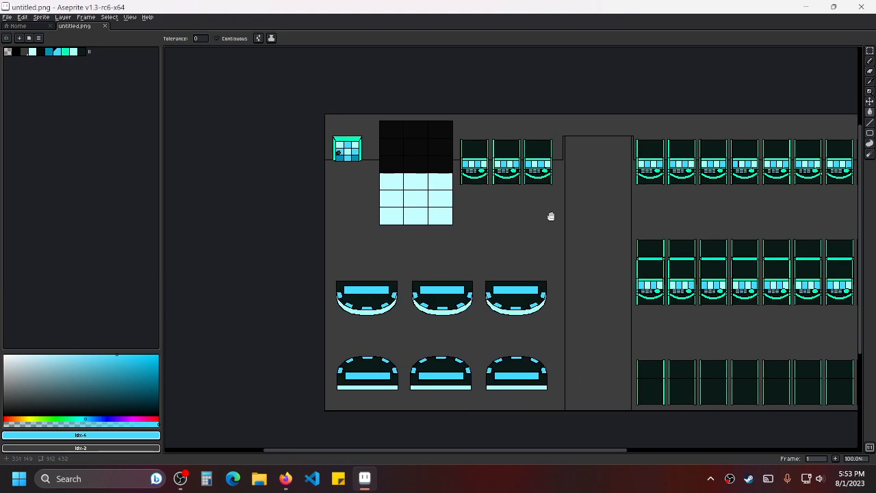
left_click_drag(617, 185, 609, 205)
scroll(609, 205, "up", 1)
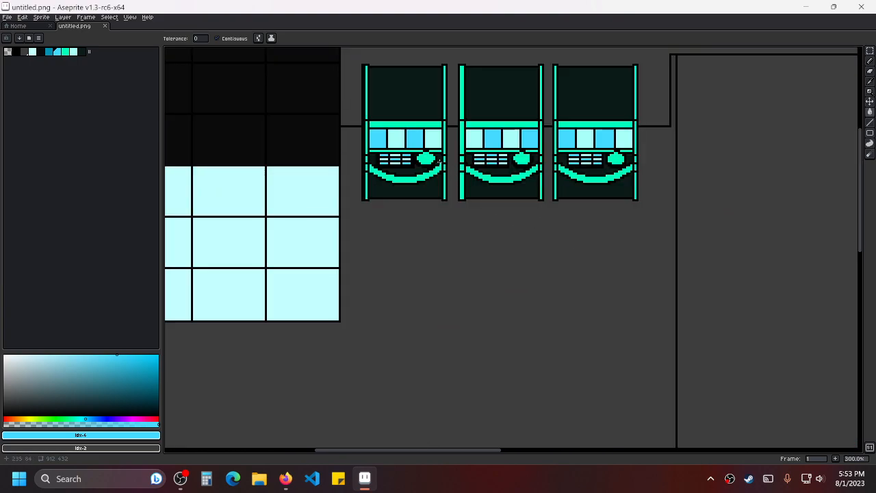
scroll(572, 225, "down", 1)
left_click_drag(624, 243, 575, 186)
left_click_drag(641, 223, 559, 215)
left_click_drag(661, 211, 549, 258)
scroll(521, 195, "left", 5)
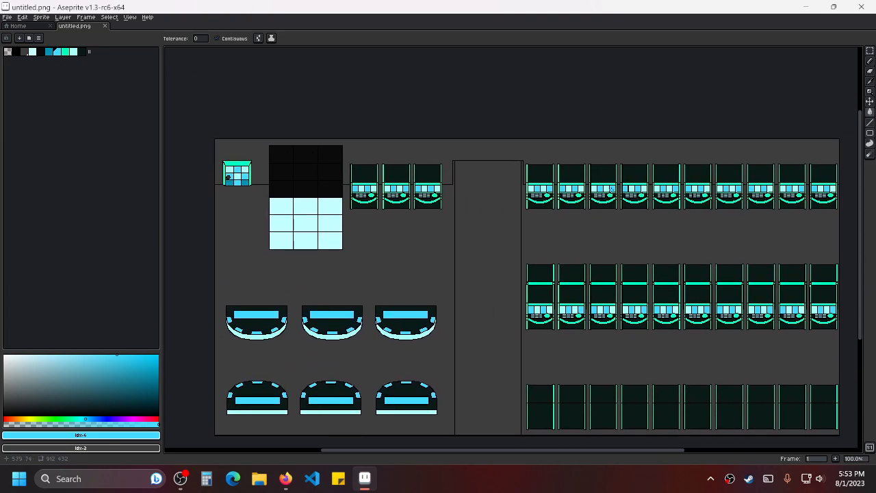
left_click_drag(380, 211, 504, 222)
scroll(505, 222, "up", 1)
scroll(441, 202, "down", 1)
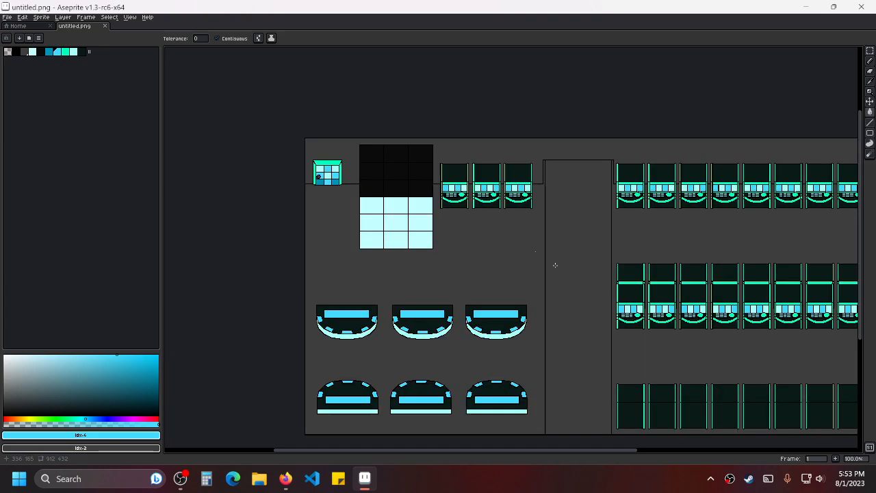
left_click_drag(693, 342, 664, 278)
left_click_drag(805, 289, 542, 305)
scroll(608, 294, "up", 1)
scroll(608, 295, "down", 1)
left_click_drag(420, 276, 560, 299)
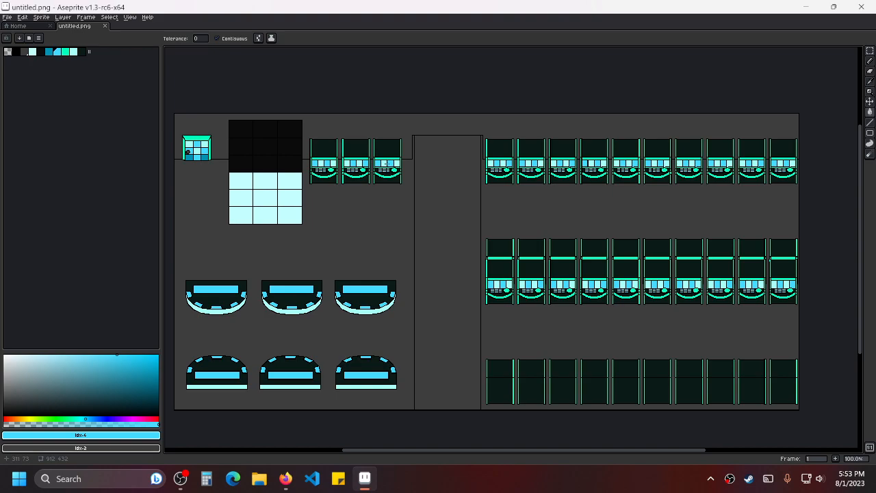
left_click_drag(385, 163, 510, 208)
left_click_drag(682, 258, 593, 279)
scroll(562, 233, "up", 1)
scroll(521, 256, "down", 1)
left_click_drag(427, 237, 530, 210)
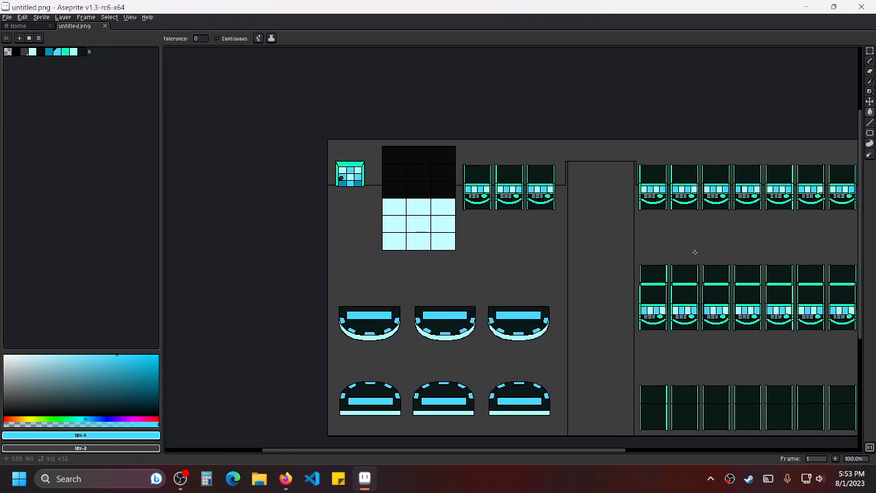
left_click_drag(691, 253, 575, 233)
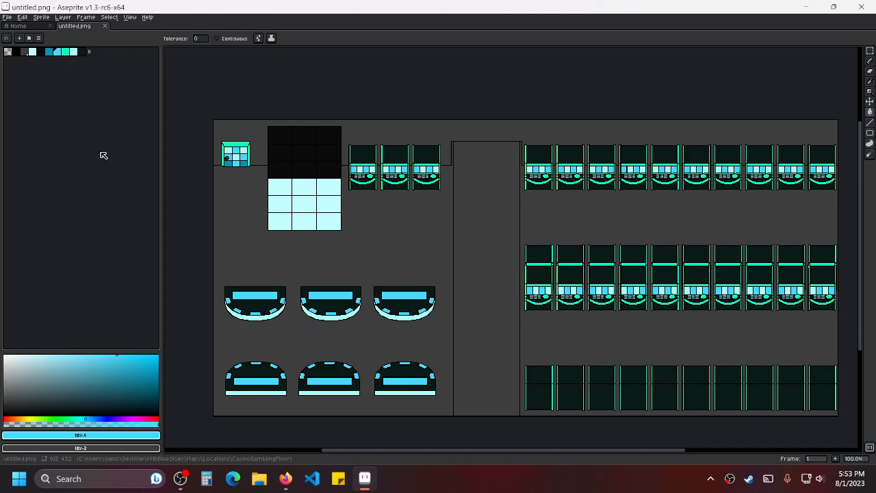
Examine the colouring of the slot machine rows up close and against the rest of the map.
left_click_drag(600, 194, 584, 194)
scroll(584, 194, "up", 1)
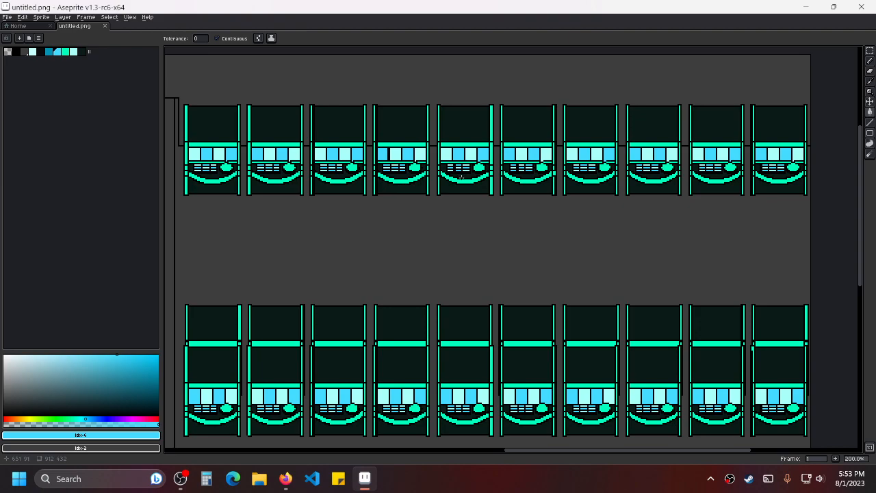
scroll(546, 181, "up", 1)
scroll(544, 178, "down", 2)
left_click_drag(460, 321, 499, 214)
scroll(399, 218, "up", 1)
left_click_drag(399, 217, 571, 286)
left_click_drag(374, 142, 527, 282)
left_click_drag(401, 192, 459, 285)
scroll(459, 286, "up", 1)
scroll(460, 289, "down", 2)
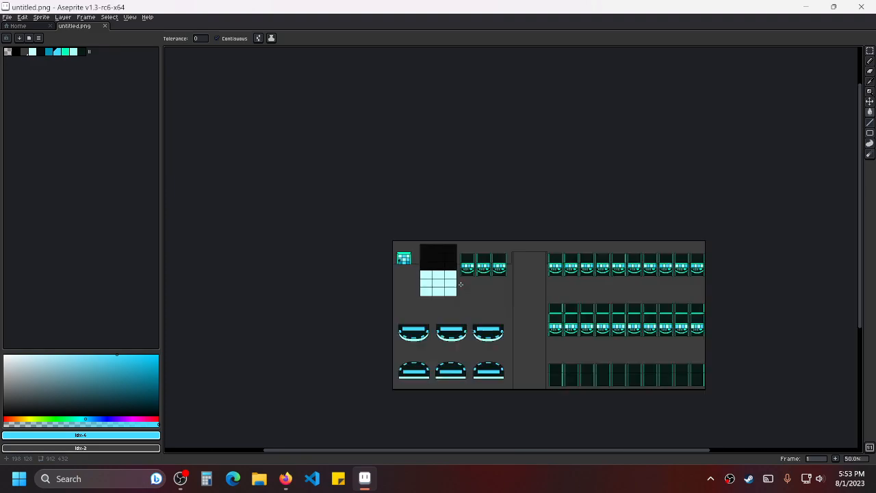
scroll(582, 281, "up", 1)
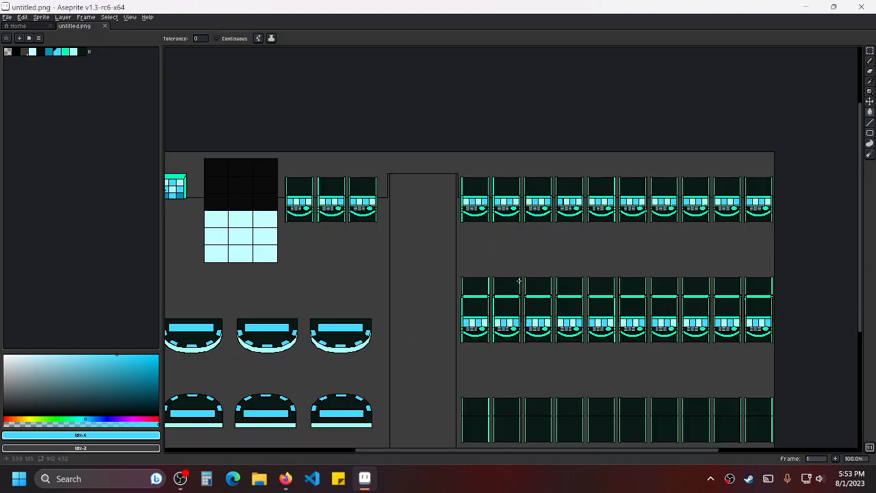
left_click_drag(558, 274, 466, 225)
scroll(489, 218, "up", 1)
left_click_drag(681, 219, 474, 211)
left_click_drag(619, 273, 714, 130)
scroll(595, 192, "down", 1)
Examine the six gambling tables up close and within the overall floor layout.
left_click_drag(313, 189, 504, 251)
left_click_drag(593, 216, 515, 236)
scroll(518, 233, "up", 1)
left_click_drag(351, 252, 582, 154)
left_click_drag(329, 309, 538, 244)
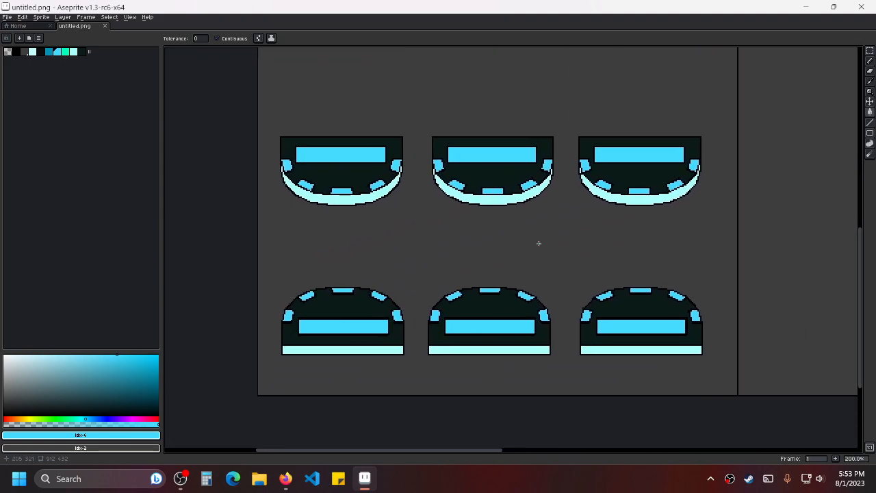
scroll(581, 222, "down", 3)
left_click_drag(653, 232, 575, 263)
scroll(564, 252, "up", 2)
left_click_drag(516, 230, 529, 246)
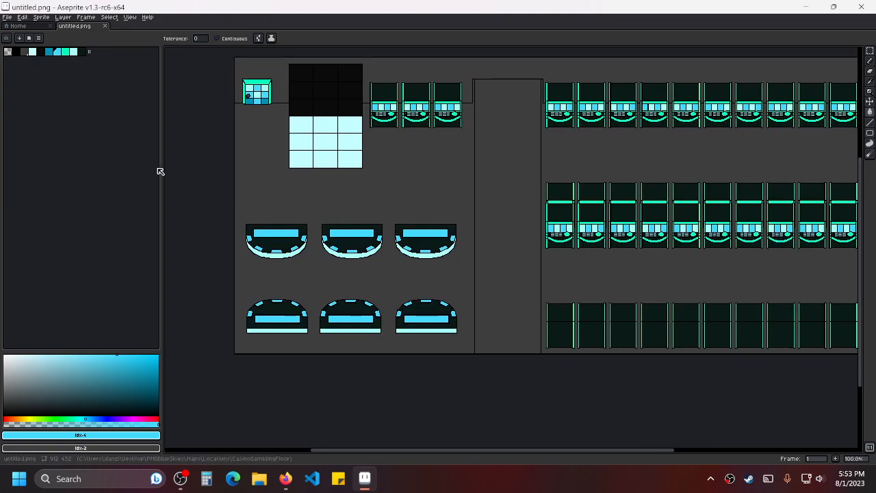
Edit the dark green palette entry and darken it to a near-black green across the artwork.
left_click(80, 53)
left_click(7, 38)
left_click(100, 409)
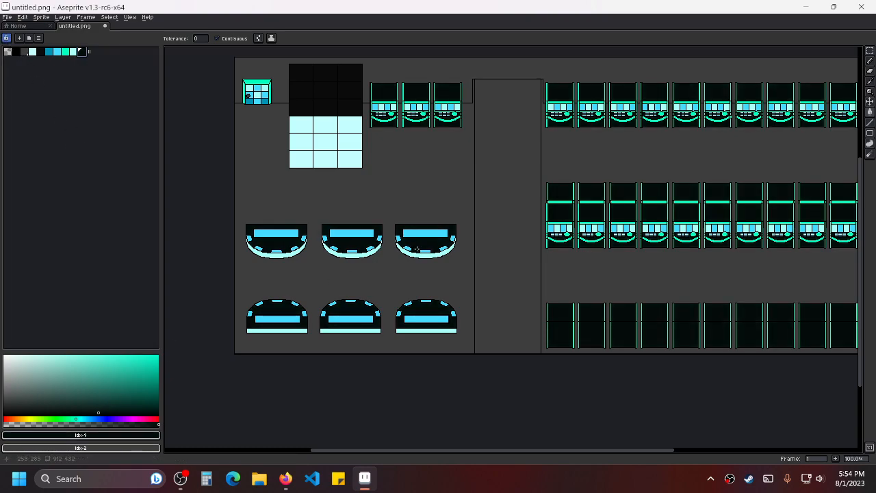
Inspect how the darkened body colour looks on the slot machines and tables, both close up and zoomed out.
scroll(431, 258, "up", 2)
scroll(573, 276, "up", 1)
scroll(523, 280, "down", 1)
scroll(523, 281, "up", 8)
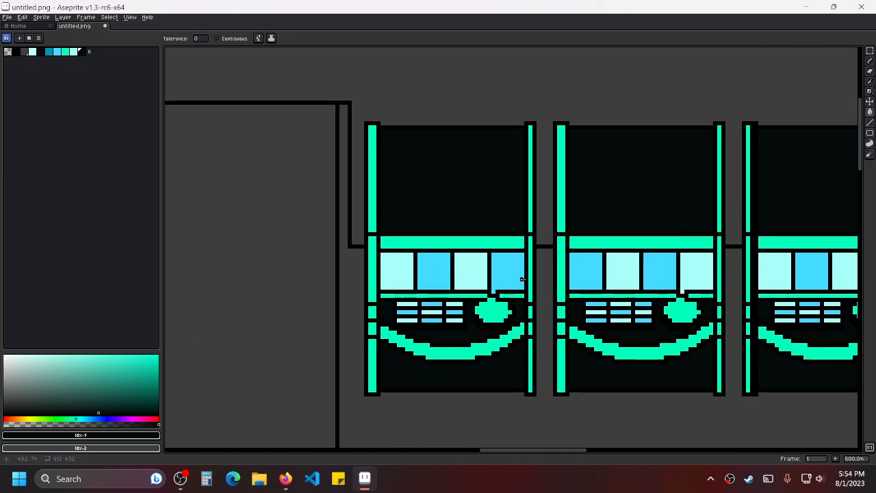
scroll(518, 238, "down", 8)
left_click_drag(517, 238, 590, 204)
scroll(590, 204, "down", 2)
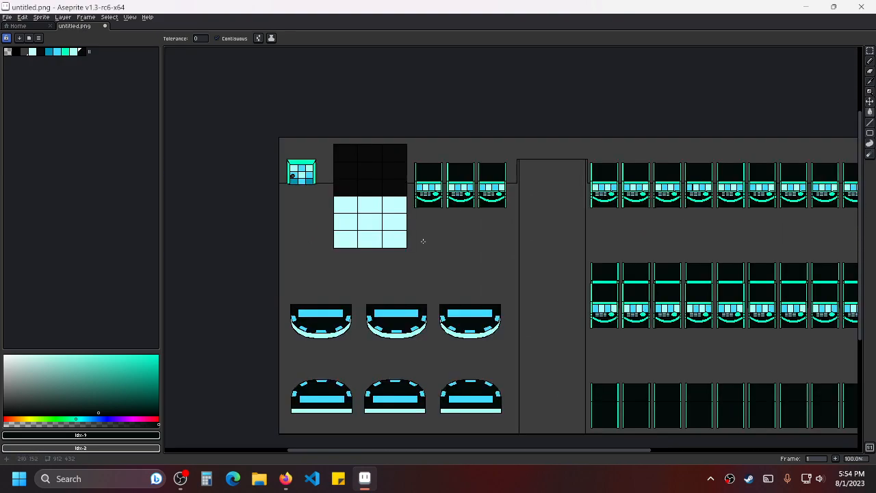
scroll(422, 241, "up", 3)
left_click_drag(497, 200, 469, 356)
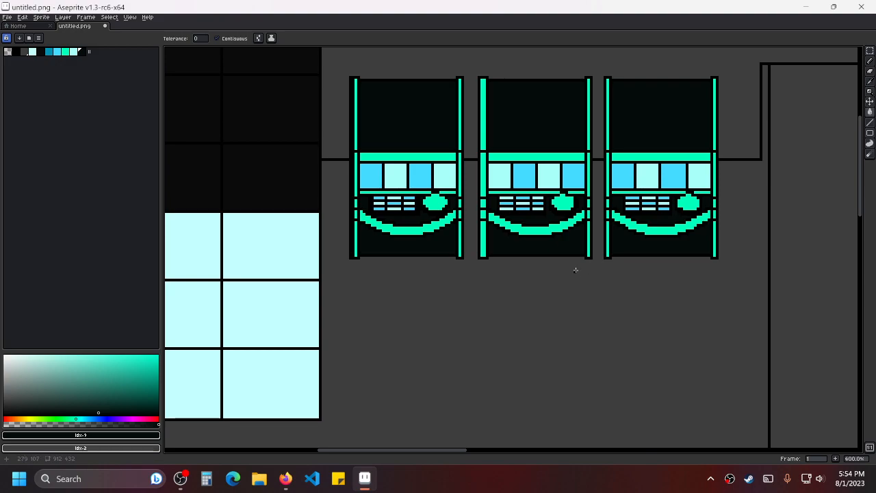
scroll(391, 256, "down", 2)
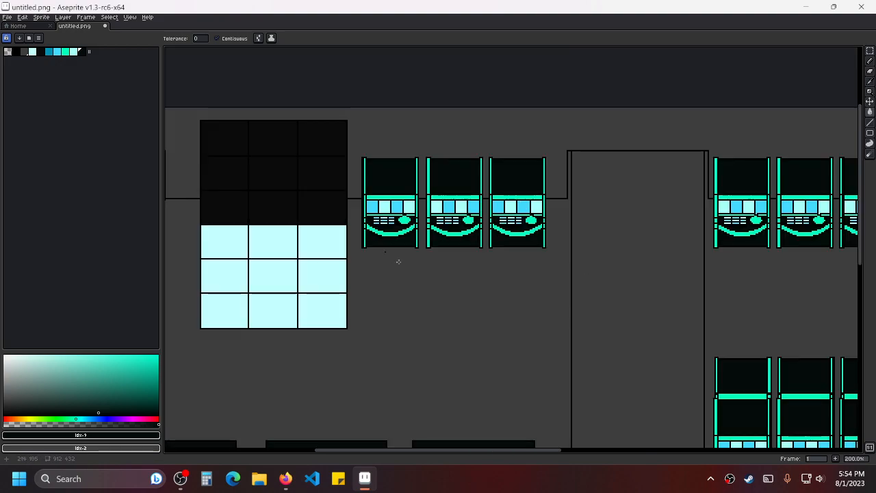
scroll(505, 225, "down", 1)
scroll(505, 226, "up", 1)
left_click_drag(489, 239, 510, 213)
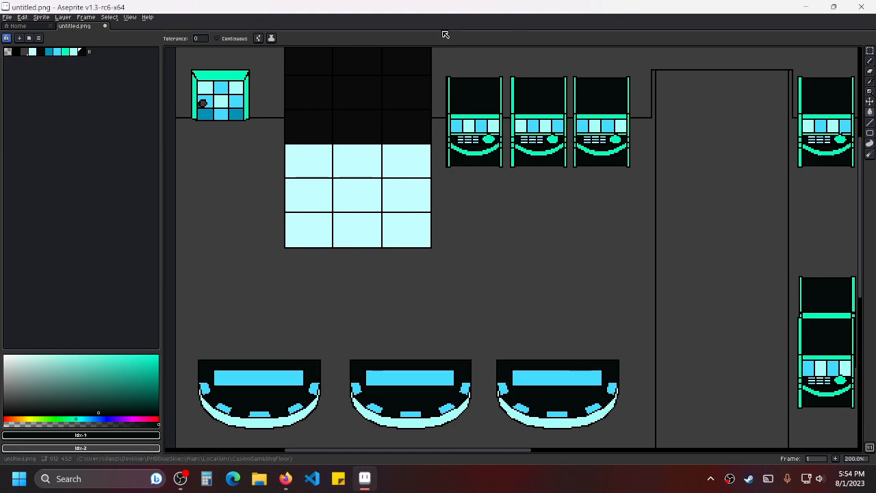
scroll(613, 210, "down", 2)
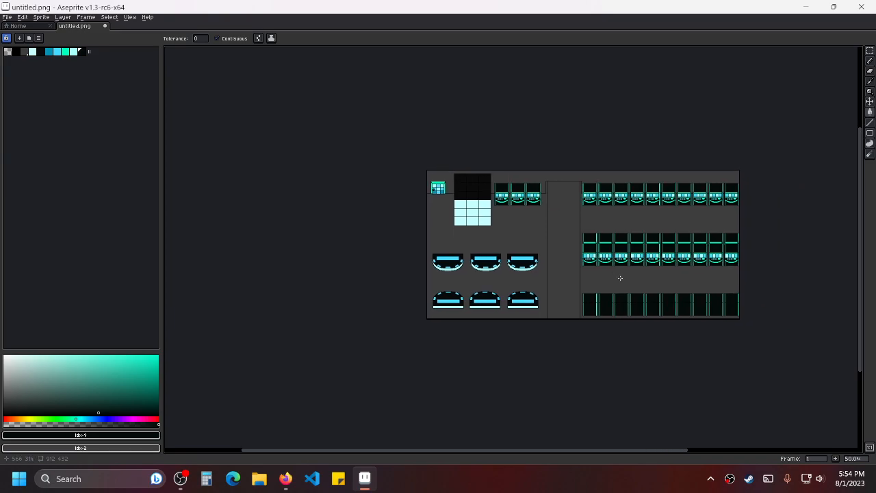
scroll(622, 274, "up", 1)
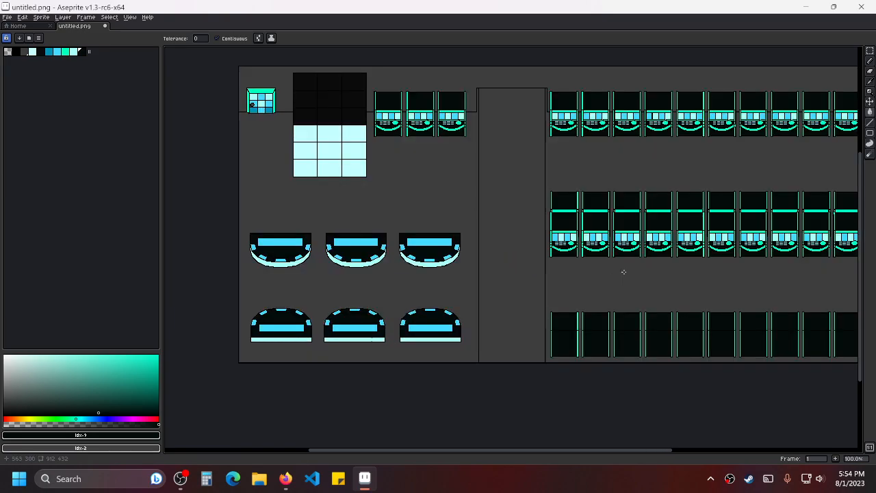
Switch to Firefox, view the laser tag reference photo for colour ideas, and return to Aseprite.
left_click(285, 478)
left_click(346, 14)
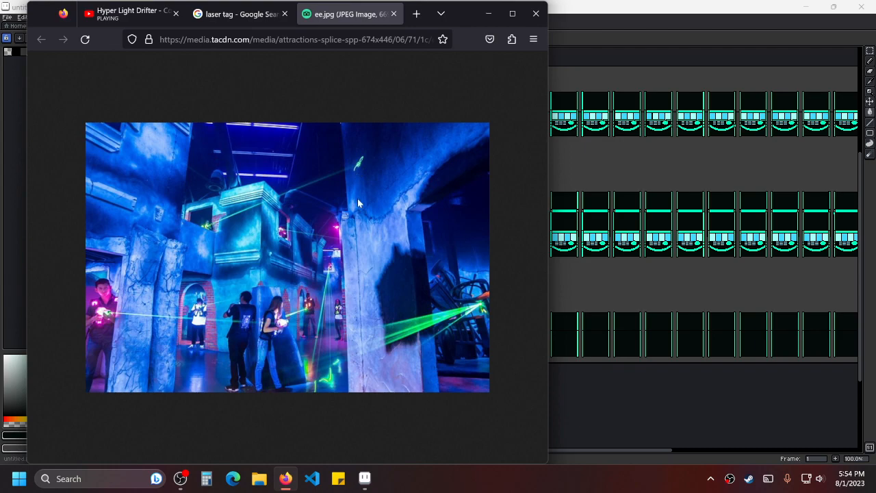
left_click(487, 13)
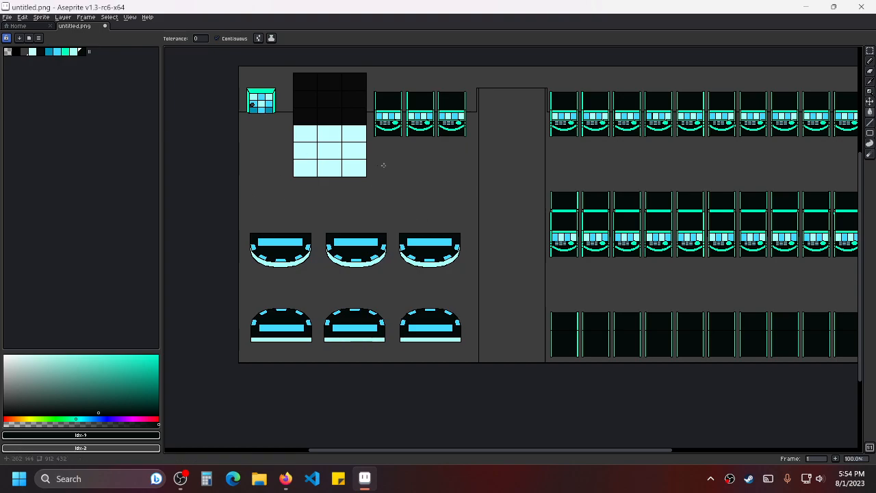
left_click(285, 479)
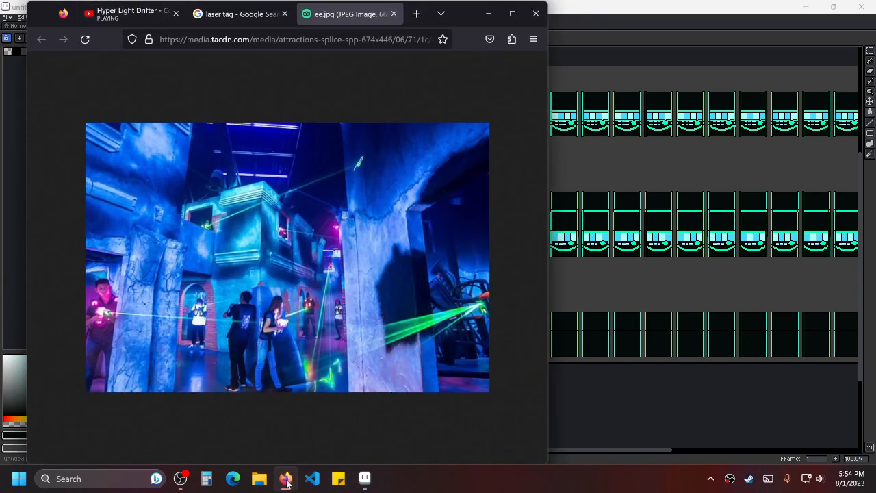
left_click(285, 478)
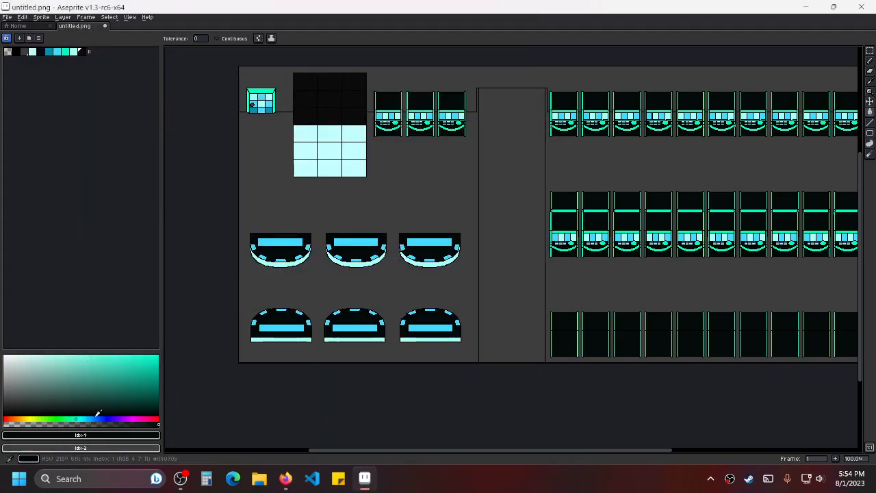
Shift the dark palette entry's hue to a blue-black and undo the extra brightness change.
left_click_drag(84, 414, 77, 340)
key("ctrl+z")
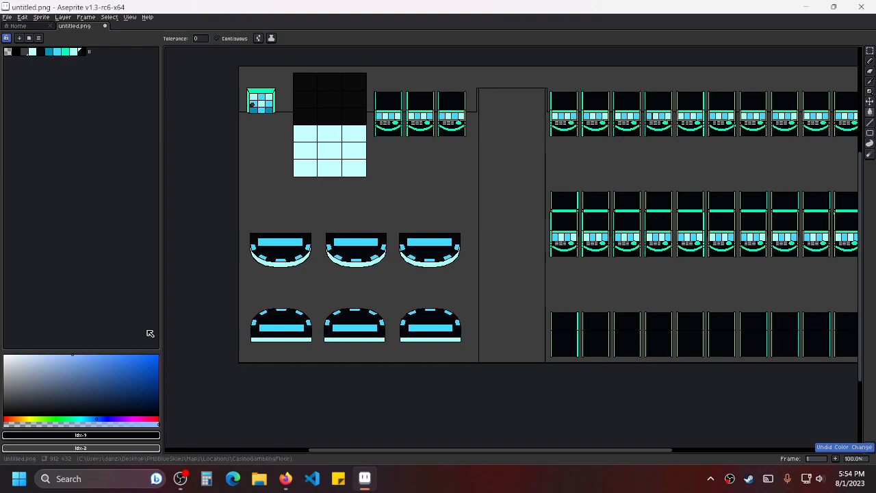
Choose a pale blue with hue 216°, saturation 35 and value 100, and add it to the palette.
left_click(71, 355)
mouse_move(68, 353)
left_mouse_down()
mouse_move(40, 342)
mouse_move(58, 343)
left_mouse_up()
left_click(156, 435)
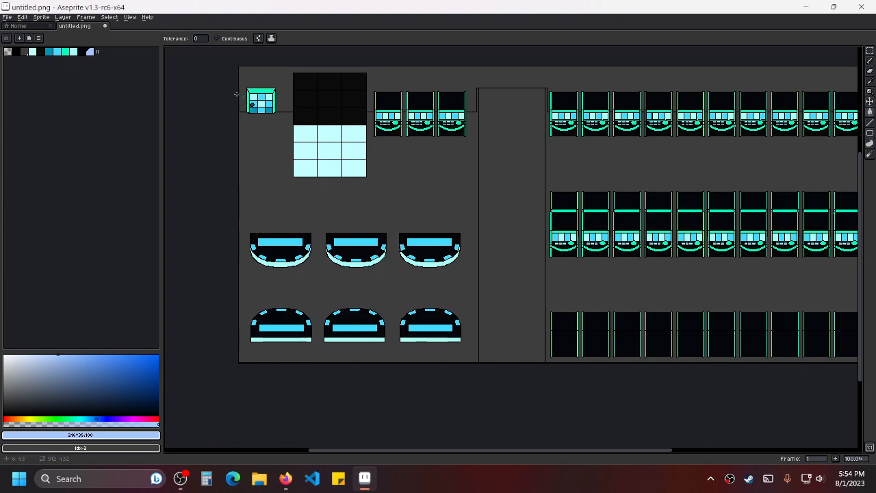
left_click(870, 61)
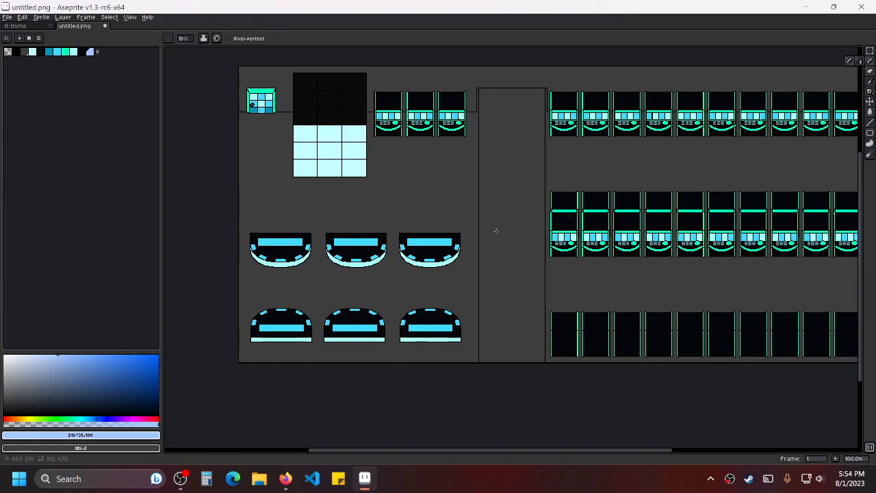
scroll(395, 189, "up", 2)
mouse_move(471, 86)
left_mouse_down()
mouse_move(425, 98)
mouse_move(354, 159)
mouse_move(294, 189)
left_mouse_up()
key("ctrl+z")
left_click_drag(507, 196, 497, 212)
scroll(497, 212, "down", 1)
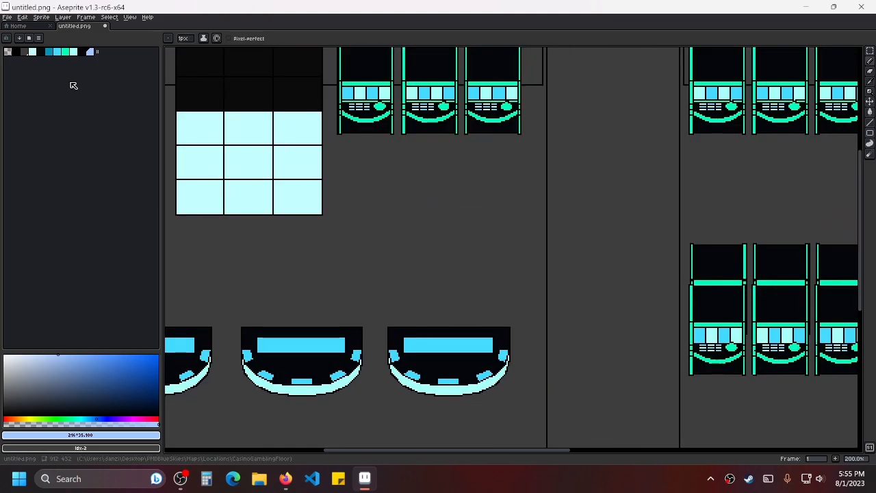
mouse_move(473, 160)
left_mouse_down()
mouse_move(407, 212)
mouse_move(319, 248)
mouse_move(354, 284)
mouse_move(455, 276)
mouse_move(479, 192)
left_mouse_up()
key("ctrl+z")
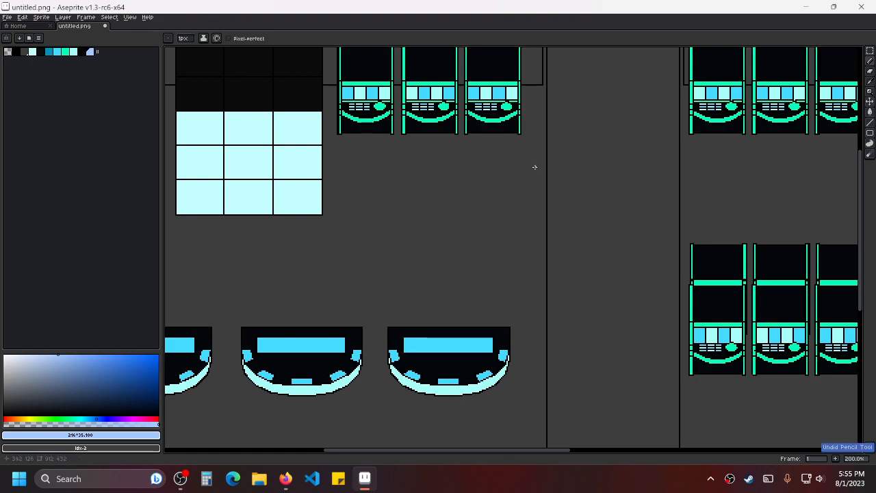
Switch to Firefox, view the laser tag reference photo, and return to the floor map in Aseprite.
left_click(288, 481)
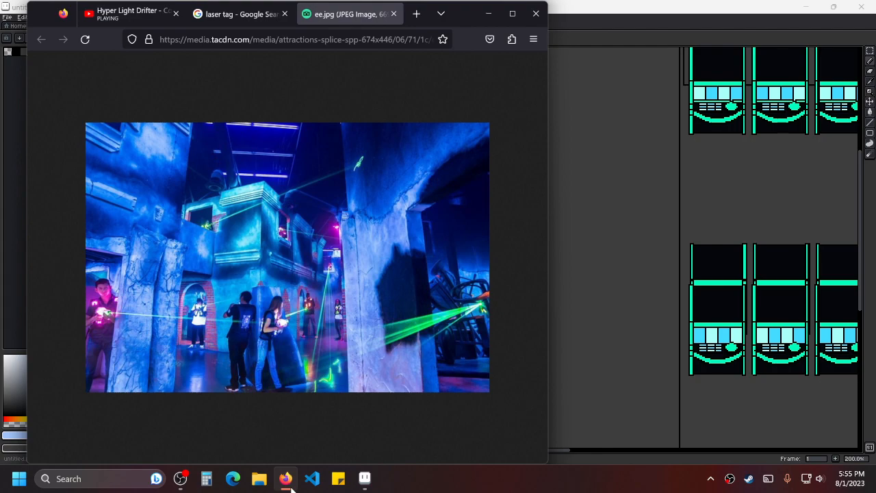
left_click(291, 483)
scroll(549, 263, "down", 3)
scroll(549, 264, "up", 2)
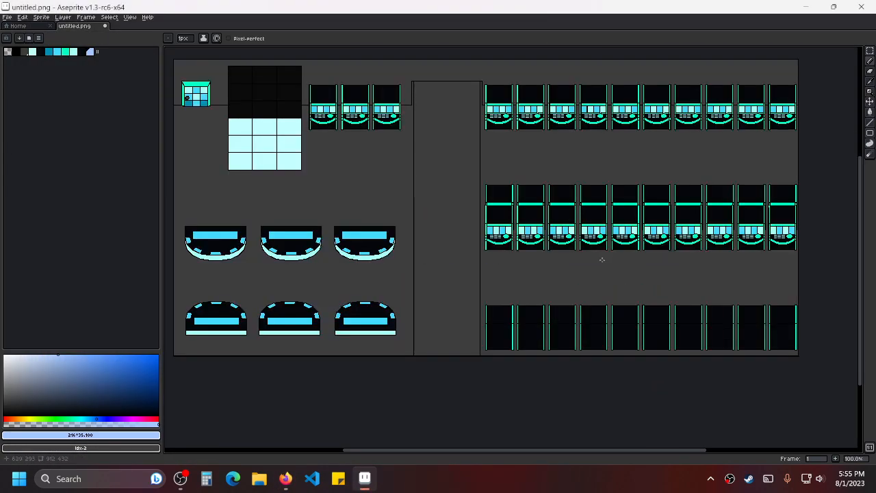
Convert the map layer to a tilemap, look through the generated tileset, and undo the conversion.
left_click(114, 17)
mouse_move(130, 17)
mouse_move(151, 56)
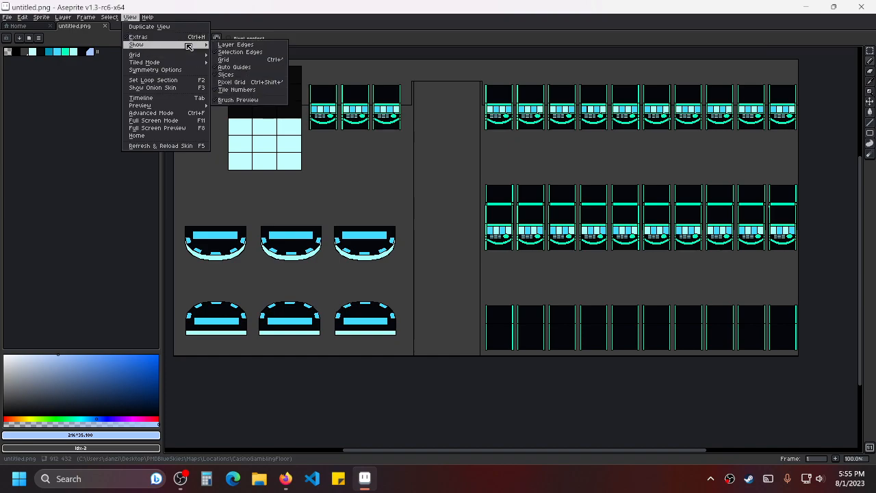
mouse_move(43, 18)
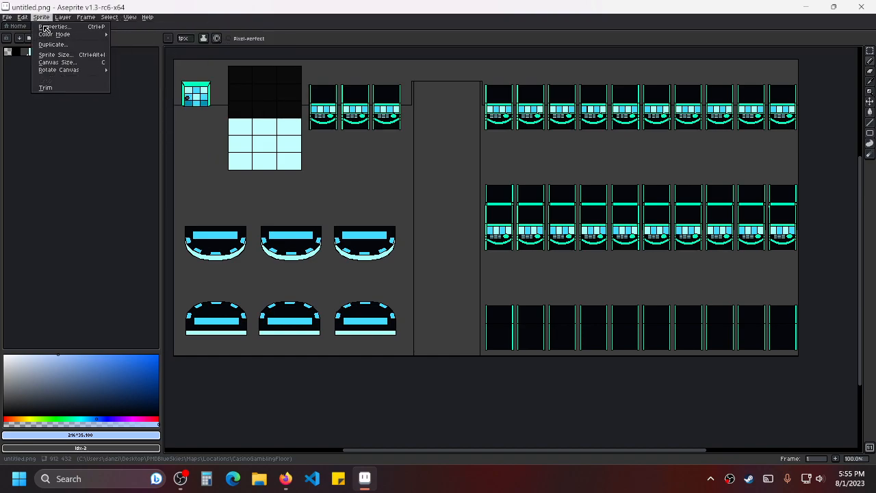
mouse_move(70, 74)
left_click(142, 90)
scroll(109, 266, "down", 5)
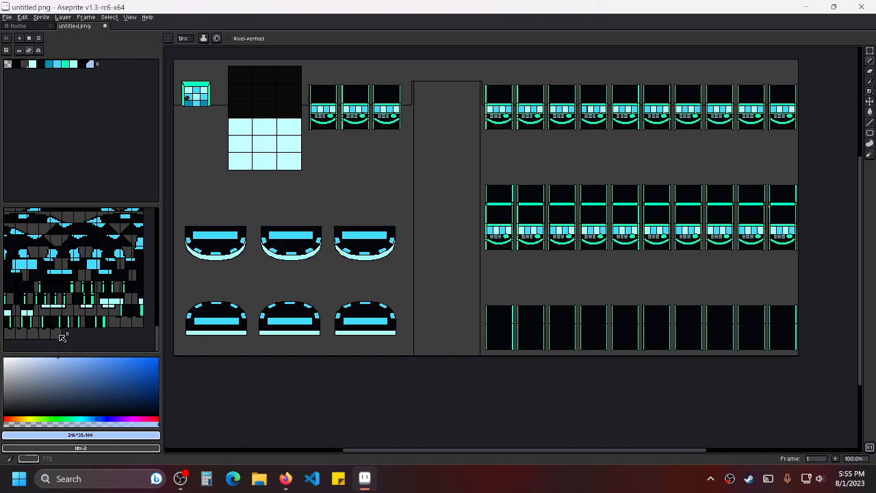
scroll(106, 248, "up", 5)
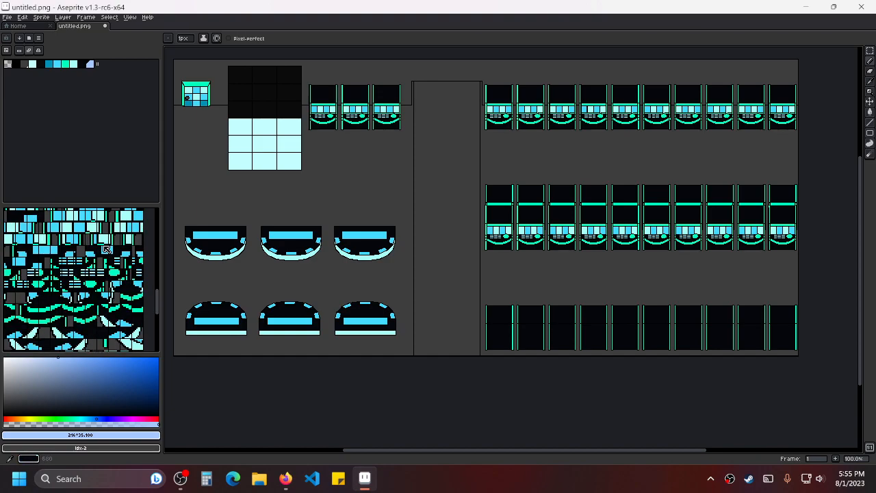
scroll(105, 246, "down", 5)
scroll(105, 244, "up", 10)
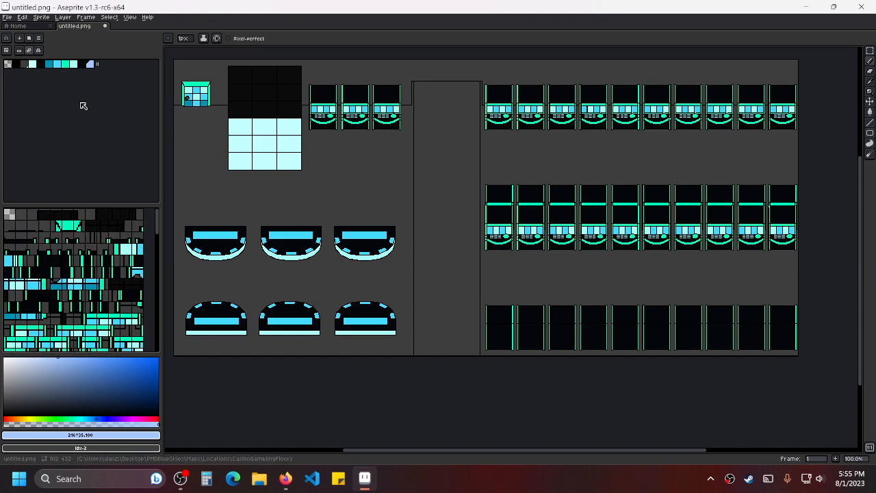
key("ctrl+z")
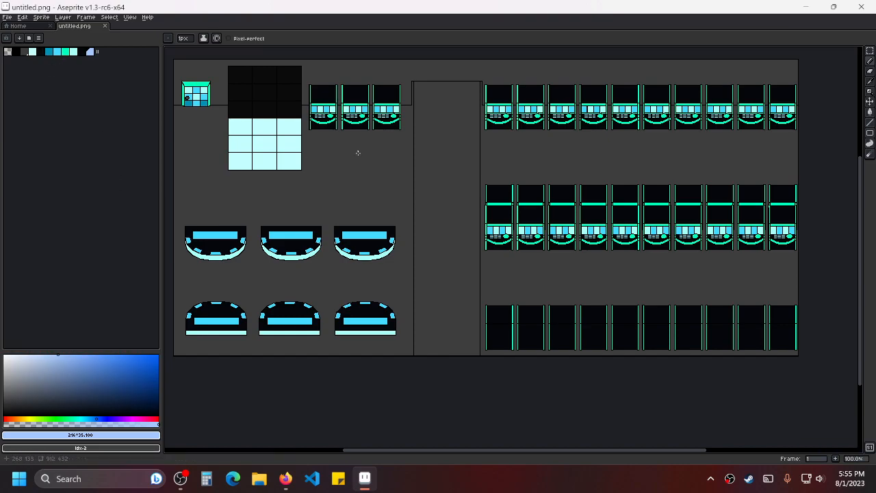
Draw an irregular eight-sided outline with 1 px pale blue lines on the floor below the three separate slot machines.
left_click(870, 122)
scroll(370, 223, "up", 3)
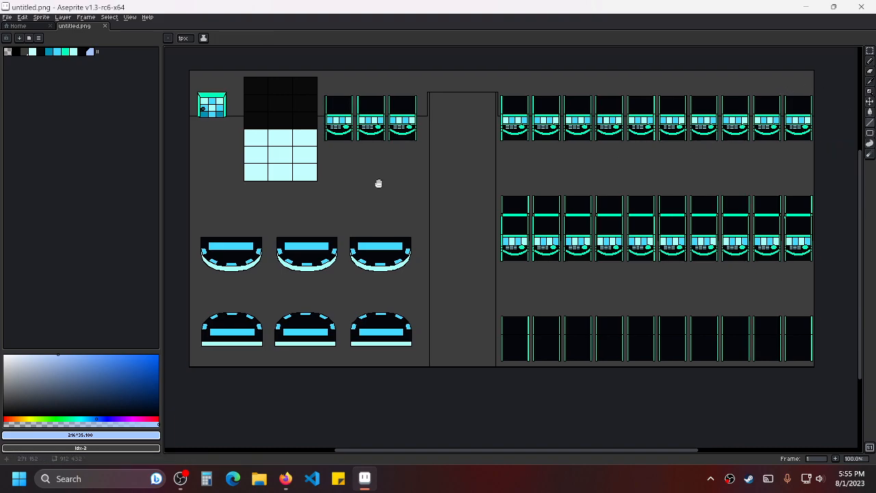
mouse_move(429, 130)
left_mouse_down()
mouse_move(481, 108)
mouse_move(393, 137)
mouse_move(303, 107)
mouse_move(241, 210)
mouse_move(312, 311)
mouse_move(446, 253)
mouse_move(489, 329)
mouse_move(522, 108)
mouse_move(553, 121)
mouse_move(536, 155)
mouse_move(540, 249)
left_mouse_up()
left_click_drag(539, 250, 481, 109)
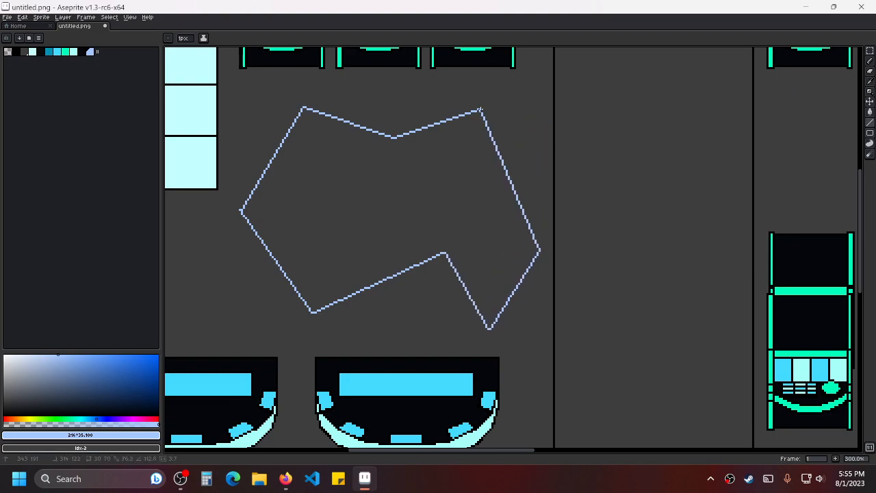
Draw an irregular six-sided pale blue outline below and beside the black and pale cyan tiled block, above the tables.
scroll(466, 186, "down", 5)
scroll(463, 195, "up", 3)
left_click_drag(461, 180, 606, 217)
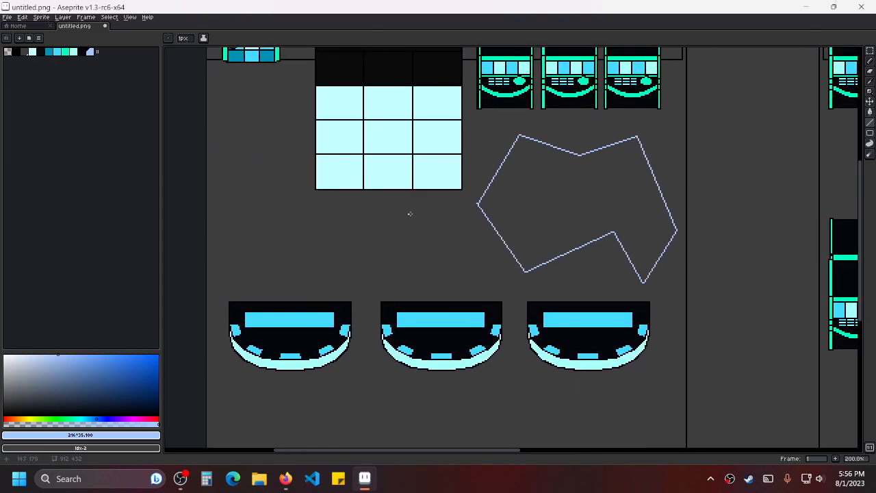
left_click_drag(353, 218, 442, 221)
left_click_drag(343, 109, 389, 214)
mouse_move(485, 206)
left_mouse_down()
mouse_move(519, 241)
mouse_move(461, 296)
mouse_move(337, 263)
mouse_move(333, 176)
mouse_move(342, 110)
left_mouse_up()
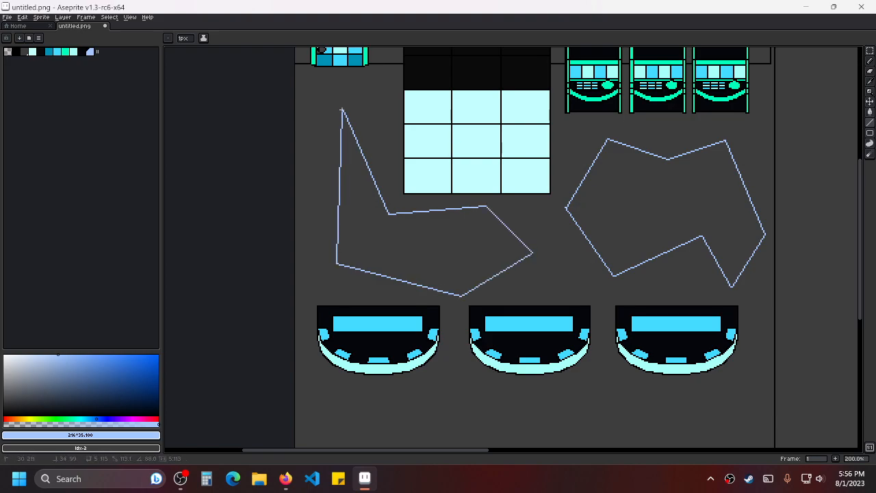
Draw a small four-sided pale blue outline between the leftmost tables of the two table rows.
scroll(460, 251, "down", 1)
left_click_drag(506, 303, 504, 211)
scroll(504, 209, "up", 1)
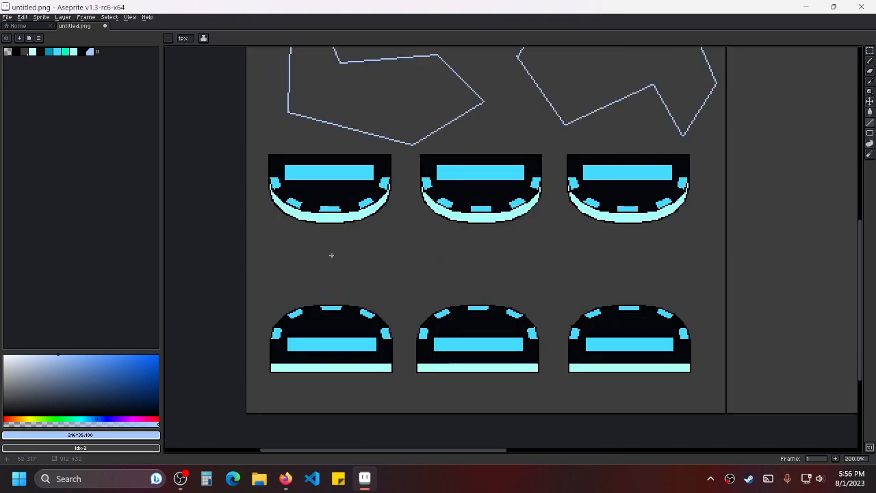
left_click_drag(319, 260, 280, 280)
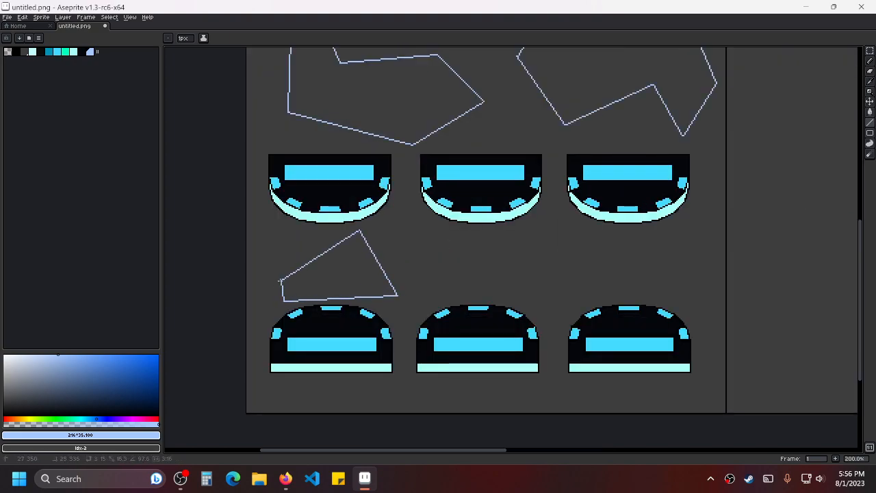
Draw a wide five-sided pale blue outline between the two table rows, spanning the middle and right-hand tables.
left_click_drag(496, 267, 356, 255)
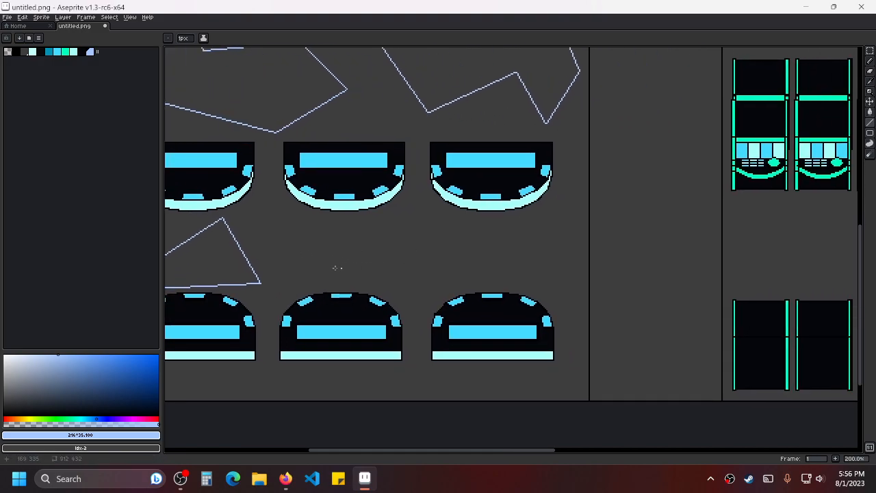
left_click_drag(384, 219, 321, 233)
mouse_move(419, 206)
left_mouse_down()
mouse_move(523, 247)
mouse_move(535, 233)
mouse_move(419, 299)
mouse_move(322, 239)
mouse_move(315, 270)
mouse_move(320, 234)
left_mouse_up()
scroll(328, 270, "up", 2)
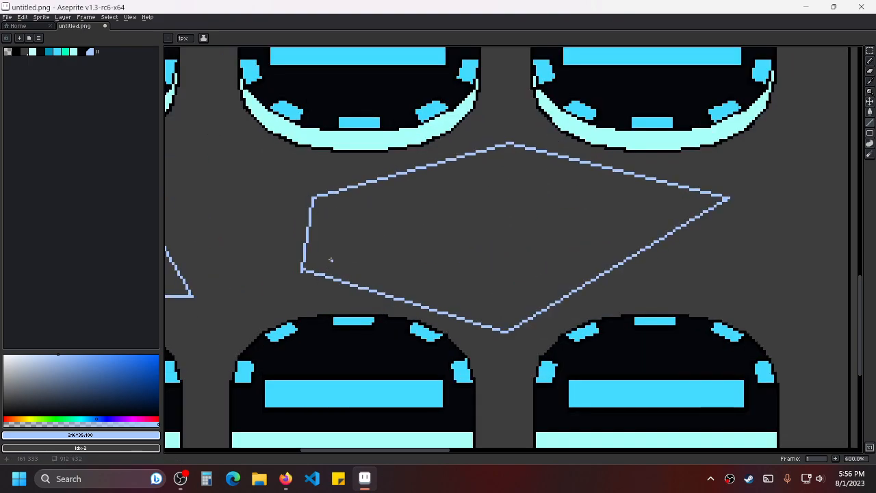
Draw a pale blue triangle outline at the left end of the aisle between the upper two long slot machine rows.
scroll(411, 226, "down", 5)
scroll(553, 256, "up", 3)
scroll(577, 213, "down", 2)
scroll(411, 212, "up", 5)
left_click_drag(342, 197, 563, 151)
scroll(720, 280, "down", 2)
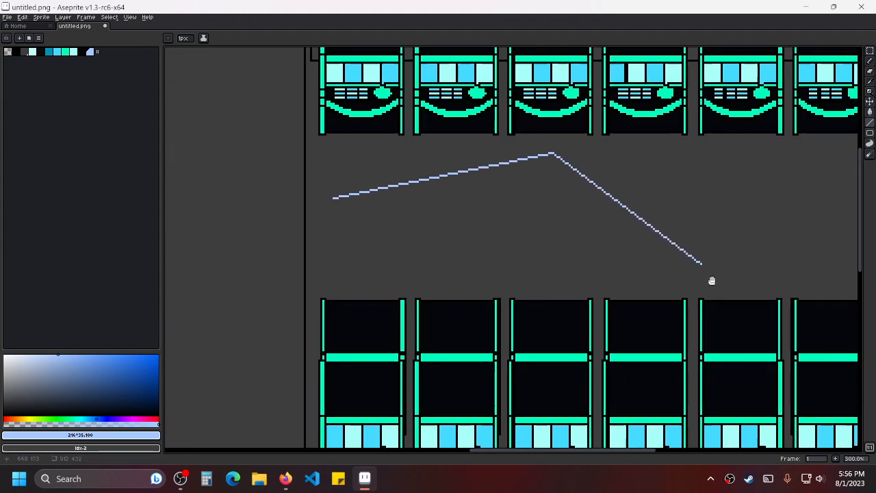
scroll(493, 239, "up", 1)
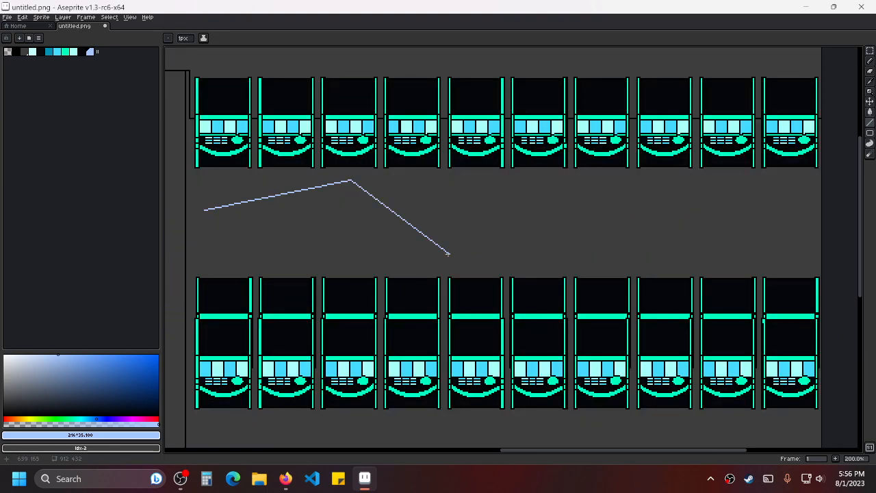
mouse_move(450, 254)
left_mouse_down()
mouse_move(425, 262)
mouse_move(258, 228)
left_mouse_up()
key("ctrl+z")
key("ctrl+z")
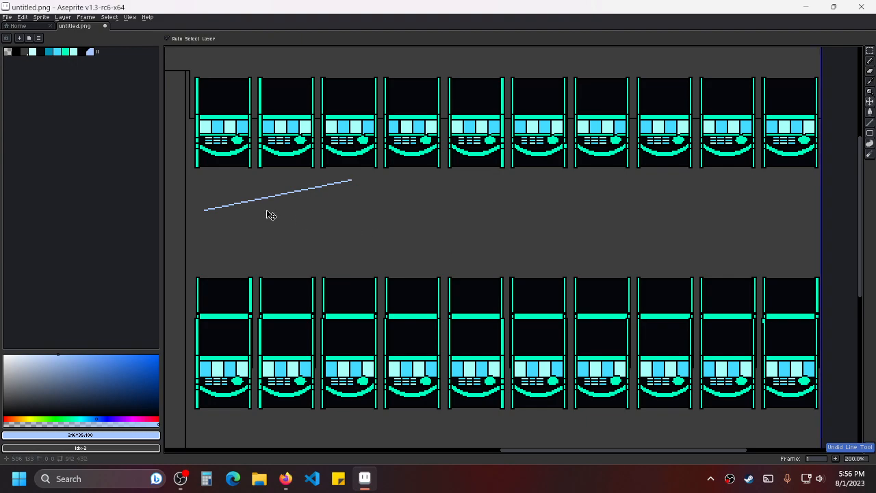
left_click_drag(352, 181, 206, 210)
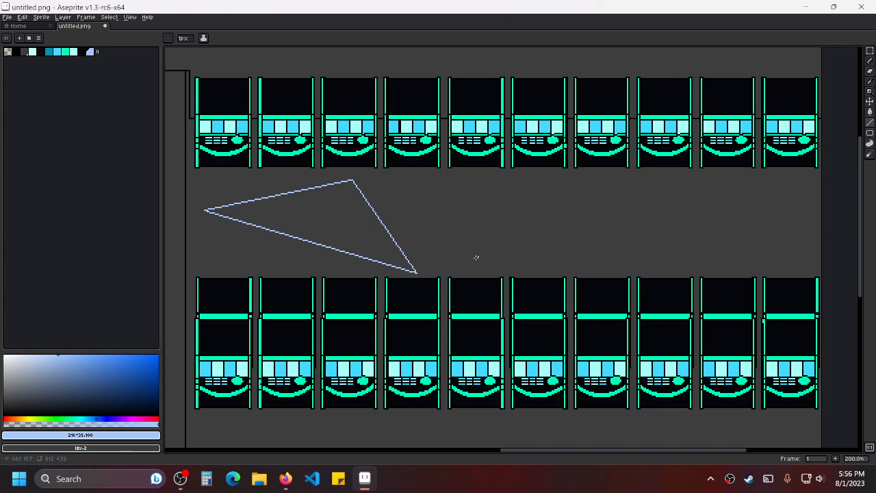
left_click_drag(562, 208, 566, 172)
left_click_drag(621, 185, 815, 182)
key("ctrl+z")
key("ctrl+z")
key("ctrl+z")
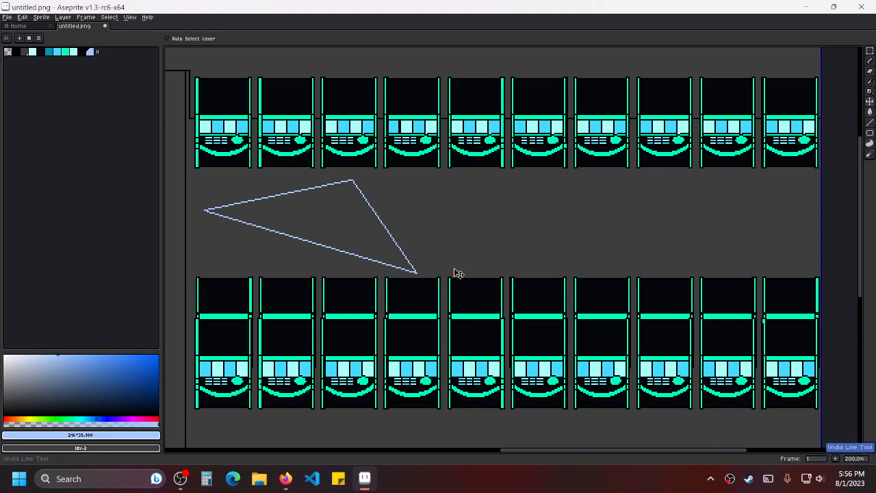
Add a wide triangle outline in the middle of the same slot machine aisle and a narrow one at its right end.
mouse_move(427, 272)
left_mouse_down()
mouse_move(503, 177)
mouse_move(692, 192)
mouse_move(426, 272)
left_mouse_up()
left_click_drag(725, 212, 515, 234)
scroll(539, 235, "up", 1)
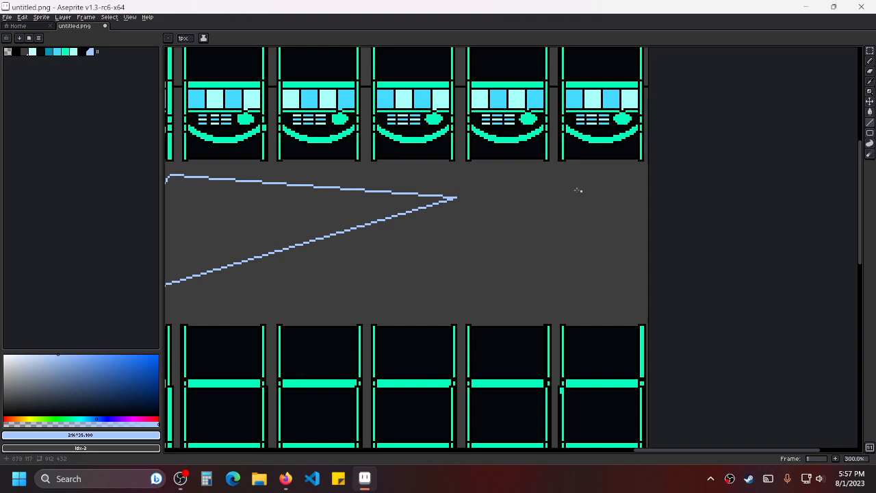
mouse_move(530, 314)
left_mouse_down()
mouse_move(561, 190)
mouse_move(591, 166)
mouse_move(637, 258)
mouse_move(637, 308)
mouse_move(527, 310)
left_mouse_up()
scroll(445, 218, "down", 3)
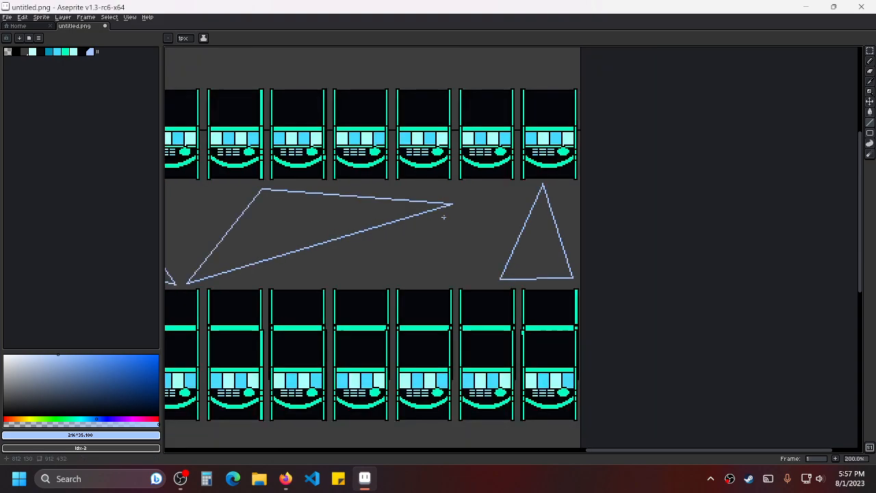
left_click_drag(390, 271, 497, 218)
scroll(497, 218, "up", 1)
scroll(479, 205, "down", 1)
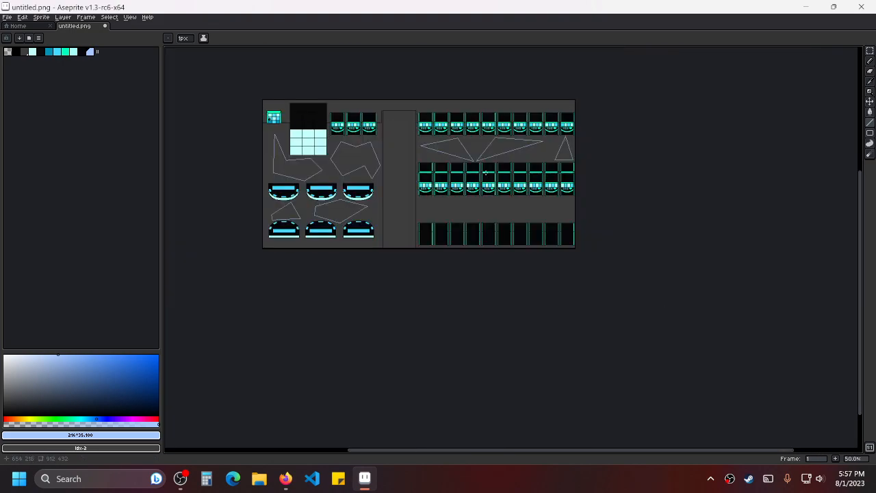
scroll(463, 189, "up", 1)
left_click_drag(554, 213, 555, 238)
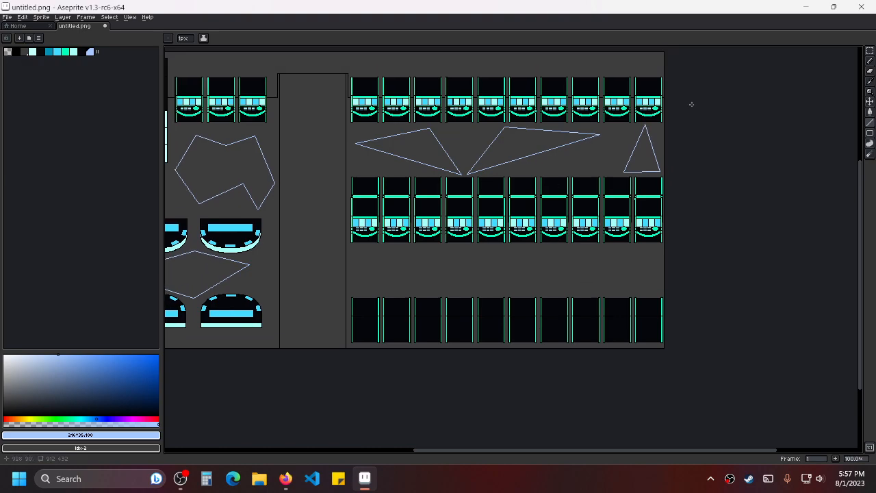
left_click(807, 8)
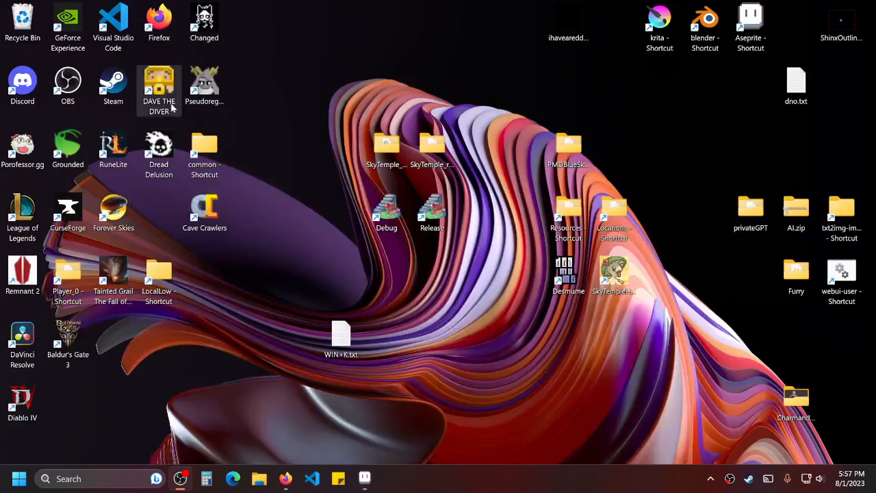
left_click(208, 96)
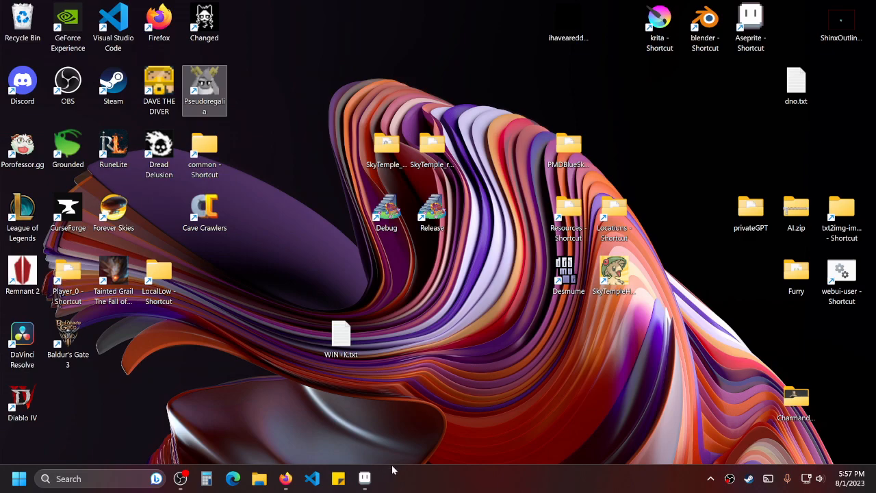
left_click(365, 478)
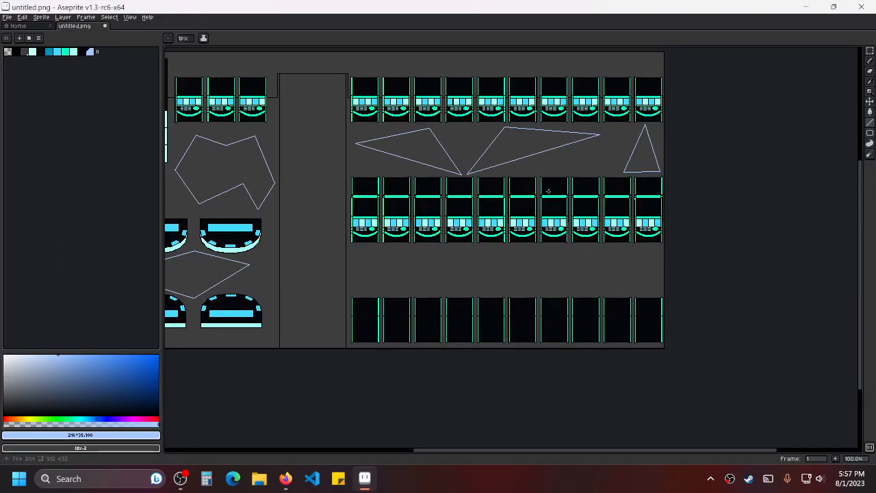
Draw a small pale blue triangle outline on the floor below the bottom-left table.
scroll(360, 238, "up", 1)
scroll(368, 214, "down", 2)
scroll(385, 229, "up", 1)
left_click_drag(381, 249, 577, 196)
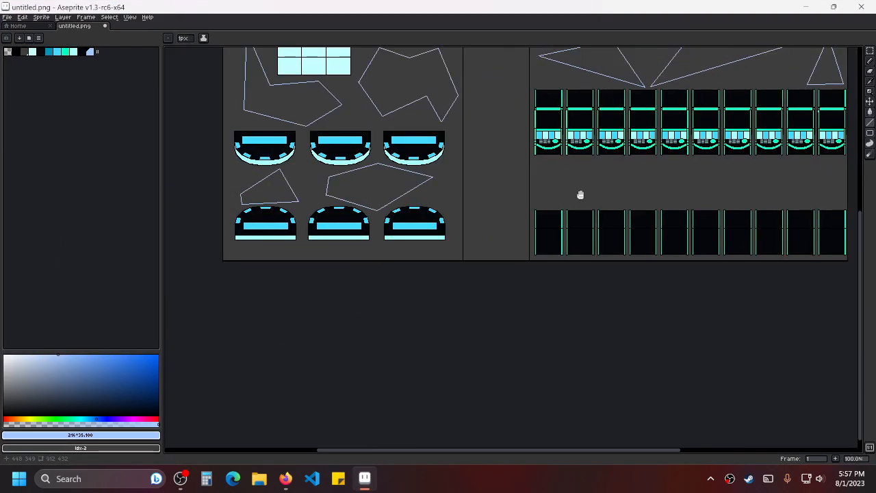
scroll(277, 241, "up", 1)
scroll(322, 257, "up", 2)
scroll(431, 271, "down", 1)
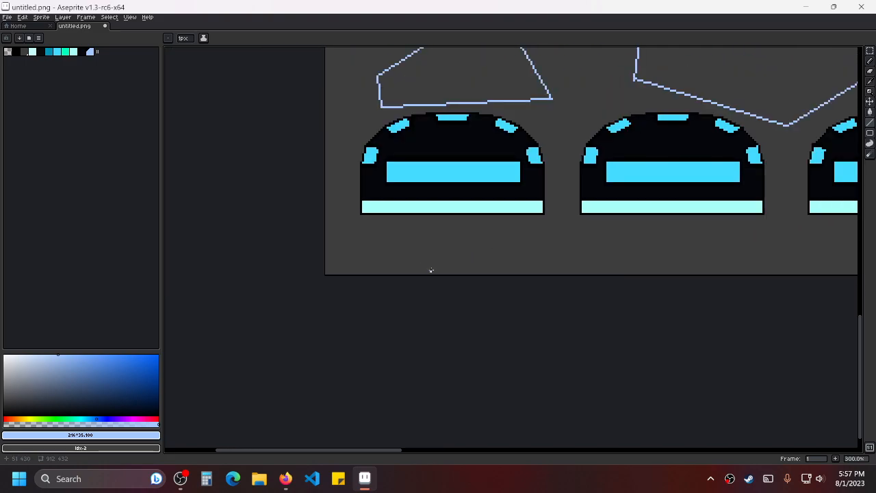
left_click_drag(496, 242, 407, 260)
scroll(310, 267, "up", 1)
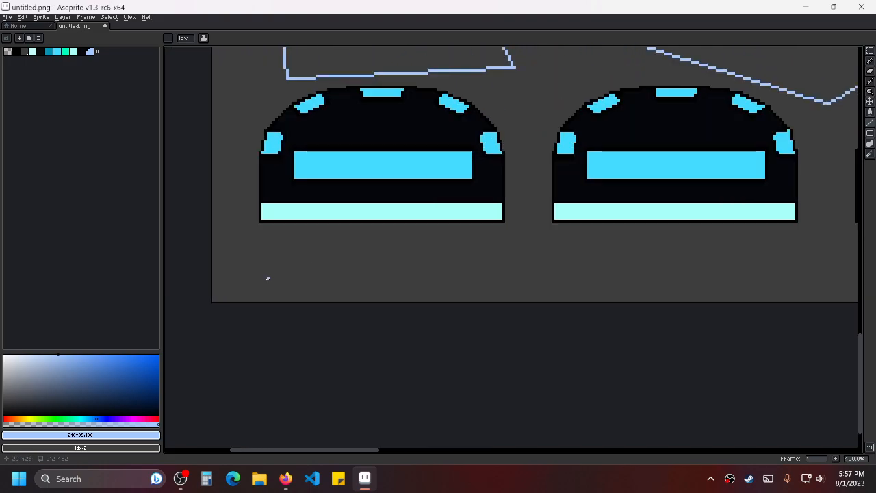
mouse_move(244, 291)
left_mouse_down()
mouse_move(295, 233)
mouse_move(384, 295)
mouse_move(397, 270)
mouse_move(246, 293)
left_mouse_up()
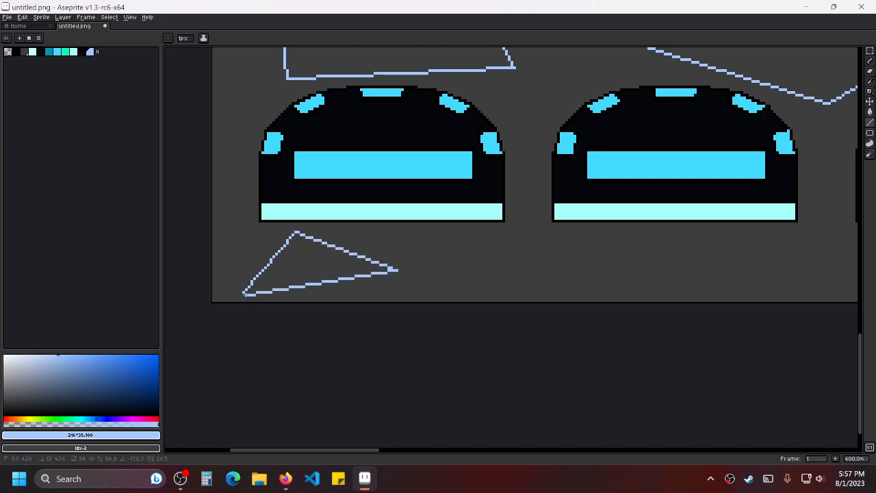
Draw an upright pale blue triangle outline below the gap left of the bottom middle table and an inverted one below that table.
left_click_drag(450, 272, 308, 288)
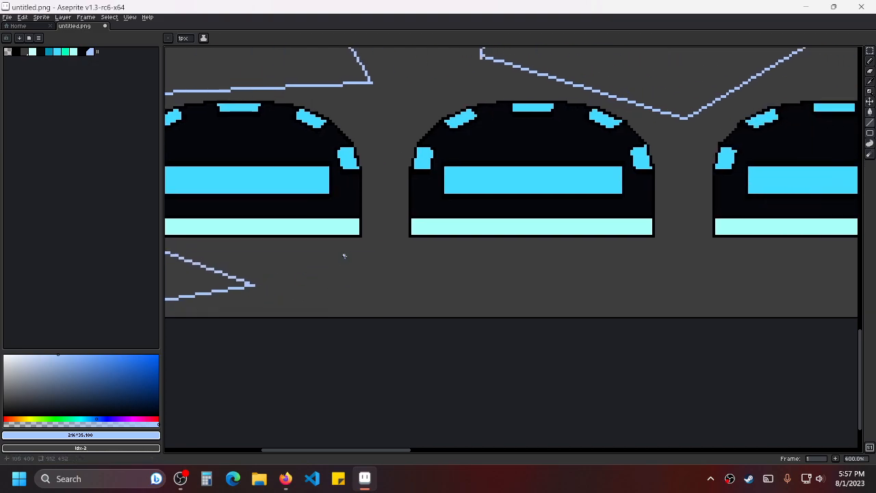
left_click_drag(359, 251, 284, 313)
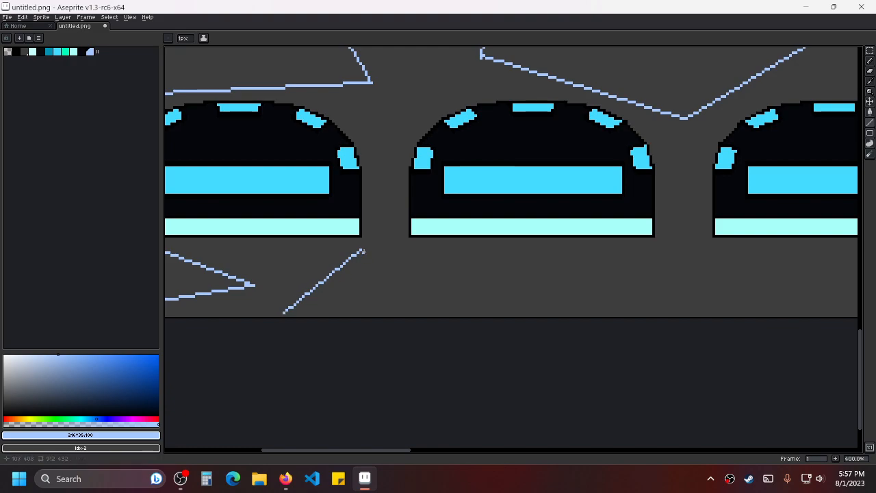
mouse_move(378, 276)
left_mouse_down()
mouse_move(399, 315)
mouse_move(284, 313)
left_mouse_up()
scroll(353, 270, "right", 4)
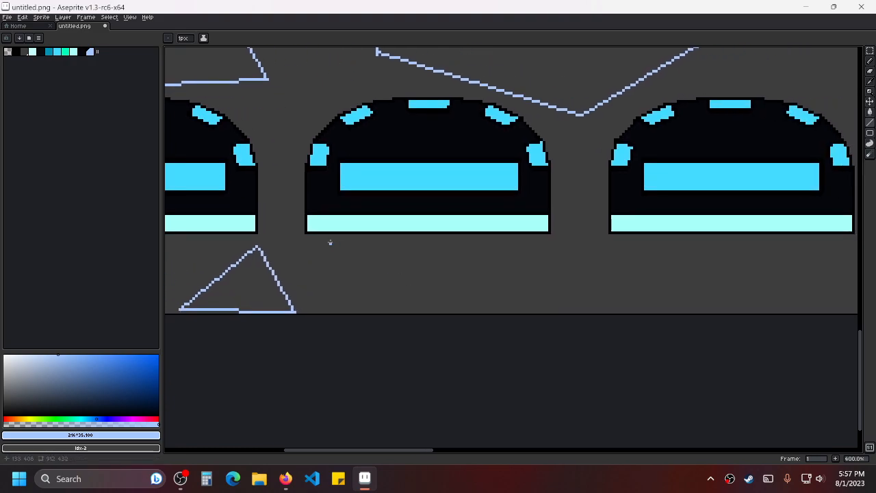
left_click_drag(330, 242, 422, 309)
left_click_drag(330, 243, 425, 305)
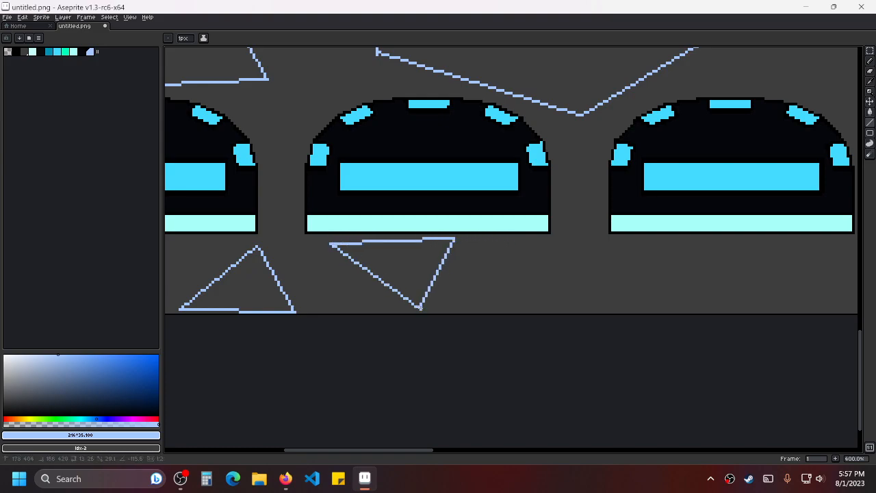
Draw a pale blue triangle outline below the gap before the bottom-right table and a smaller one in the table floor's lower-right corner.
left_click_drag(600, 284, 466, 298)
scroll(553, 274, "down", 1)
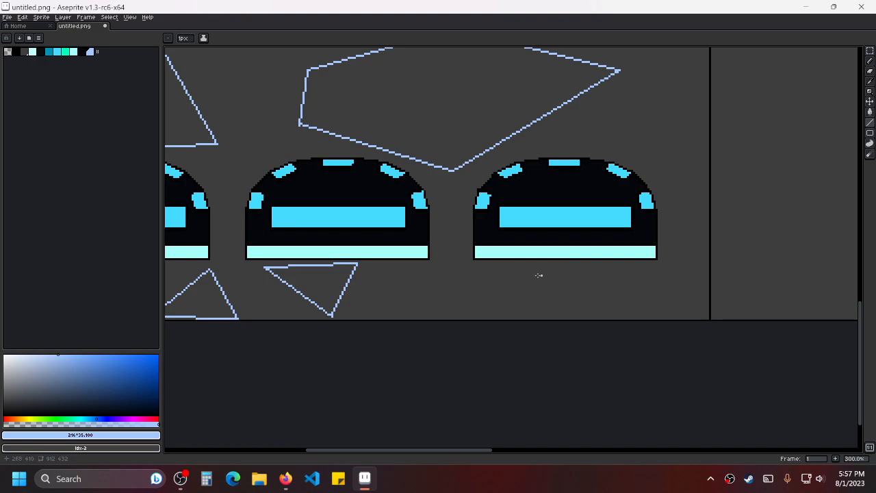
mouse_move(456, 272)
left_mouse_down()
mouse_move(453, 264)
mouse_move(567, 311)
mouse_move(423, 315)
left_mouse_up()
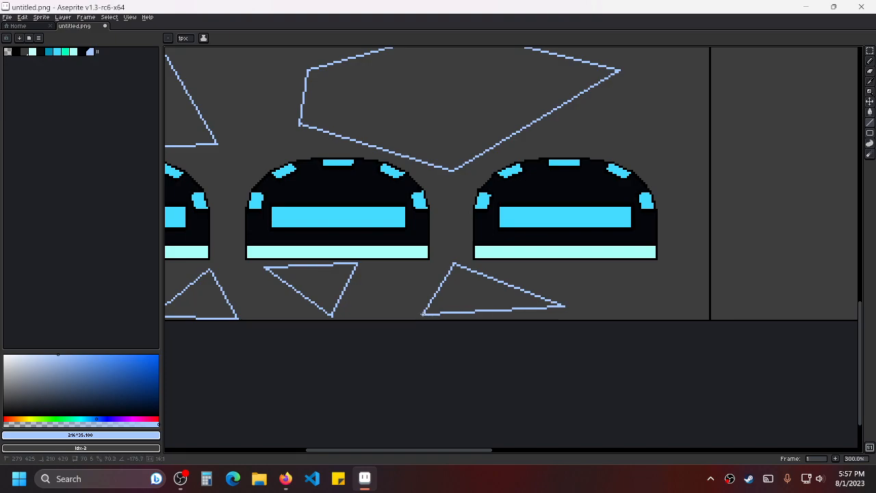
scroll(507, 275, "down", 1)
scroll(547, 268, "up", 1)
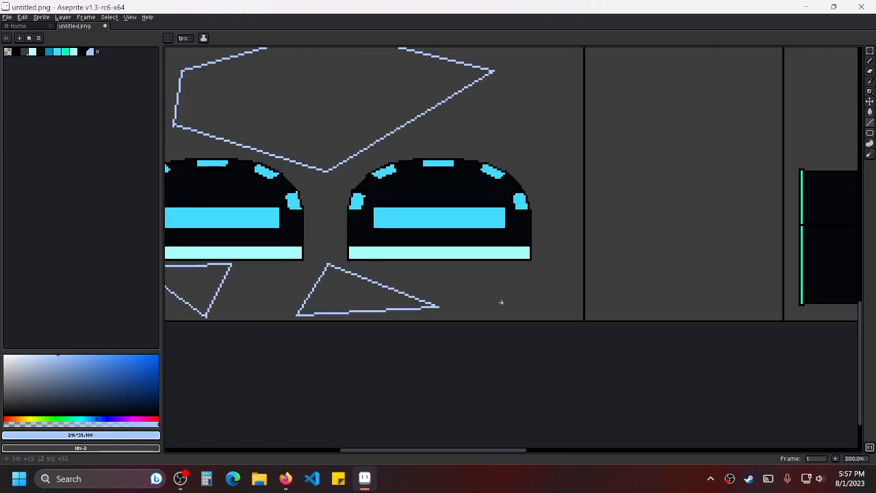
mouse_move(479, 272)
left_mouse_down()
mouse_move(490, 311)
mouse_move(568, 280)
mouse_move(579, 285)
left_mouse_up()
key("ctrl+z")
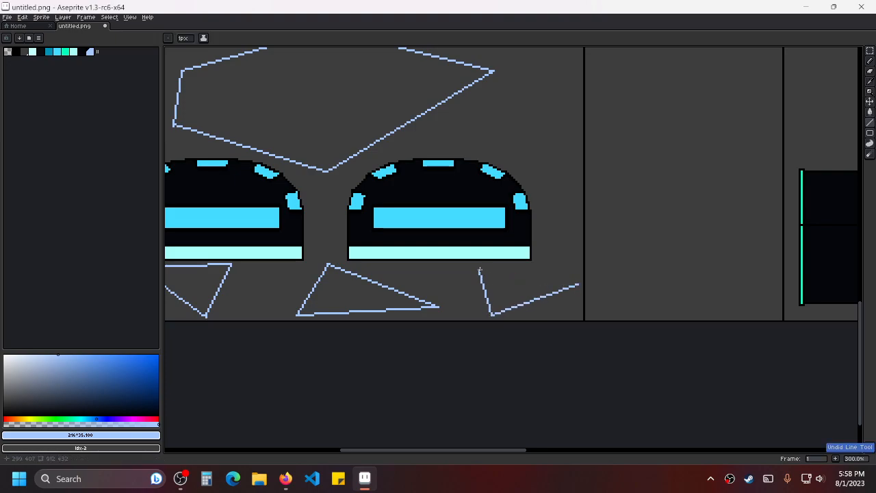
left_click_drag(479, 271, 581, 283)
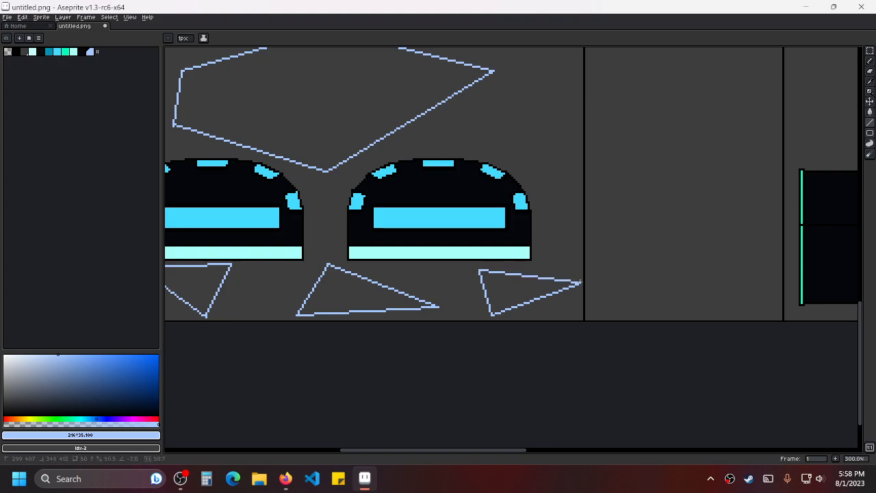
Switch to the browser to check the Hyper Light Drifter soundtrack video, and return to the drawing.
left_click(297, 480)
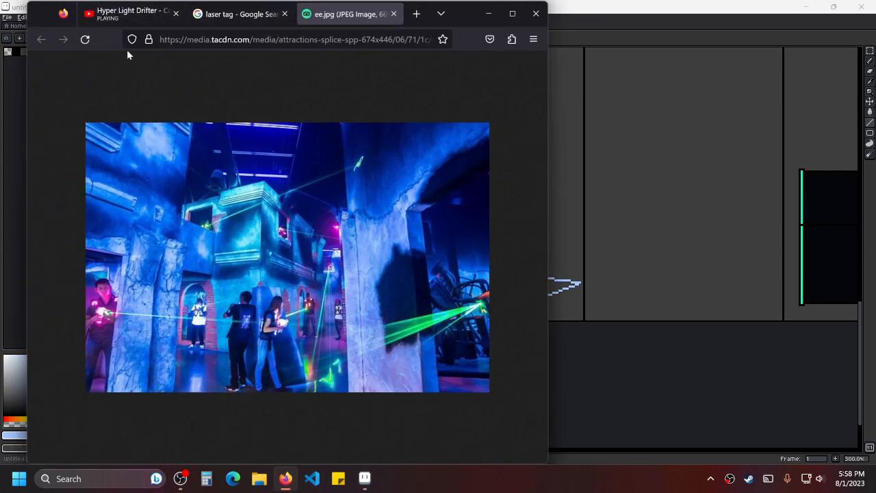
left_click(127, 13)
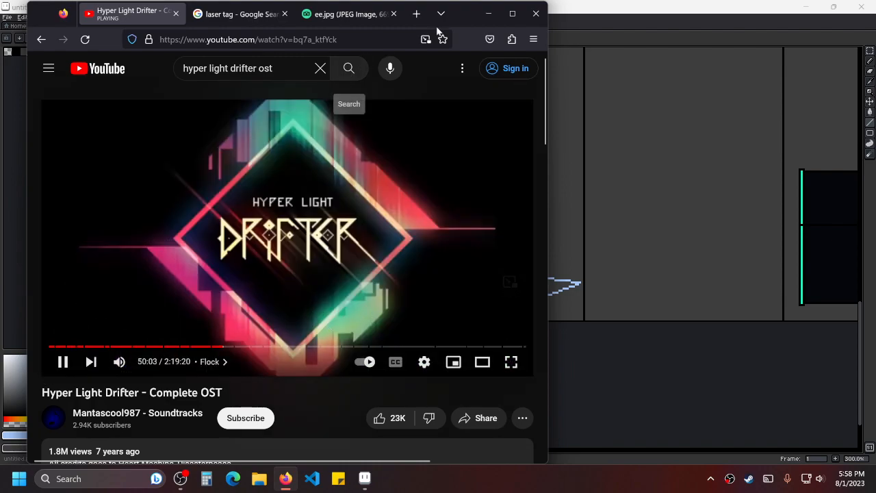
left_click(488, 13)
Draw a pale blue triangle outline at the left end of the aisle between the lower two slot machine rows.
scroll(558, 267, "down", 4)
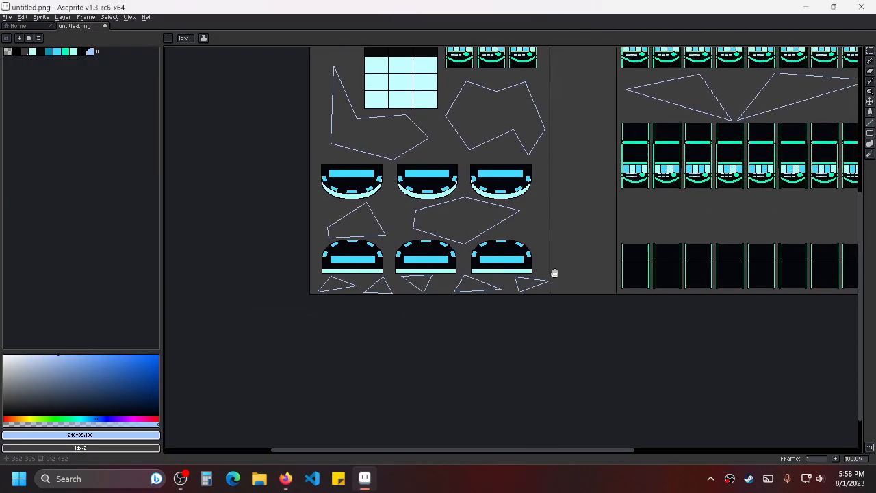
left_click_drag(558, 267, 534, 307)
left_click_drag(645, 267, 613, 292)
left_click_drag(750, 270, 651, 256)
left_click_drag(456, 280, 528, 276)
scroll(587, 269, "up", 2)
scroll(587, 268, "down", 1)
left_click_drag(680, 260, 570, 294)
scroll(571, 294, "down", 1)
scroll(567, 284, "up", 1)
scroll(582, 273, "down", 2)
scroll(568, 280, "up", 1)
scroll(452, 297, "up", 1)
scroll(467, 250, "up", 1)
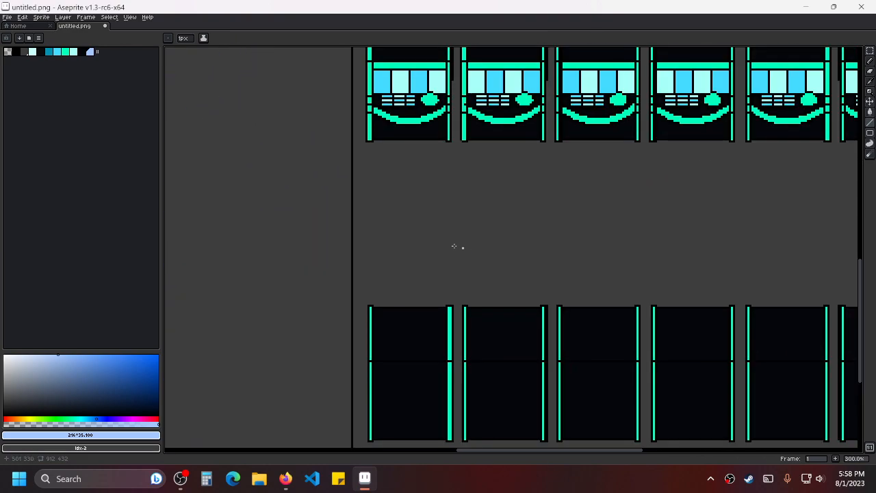
mouse_move(383, 153)
left_mouse_down()
mouse_move(364, 295)
mouse_move(495, 288)
mouse_move(485, 225)
mouse_move(494, 223)
mouse_move(415, 157)
mouse_move(385, 152)
left_mouse_up()
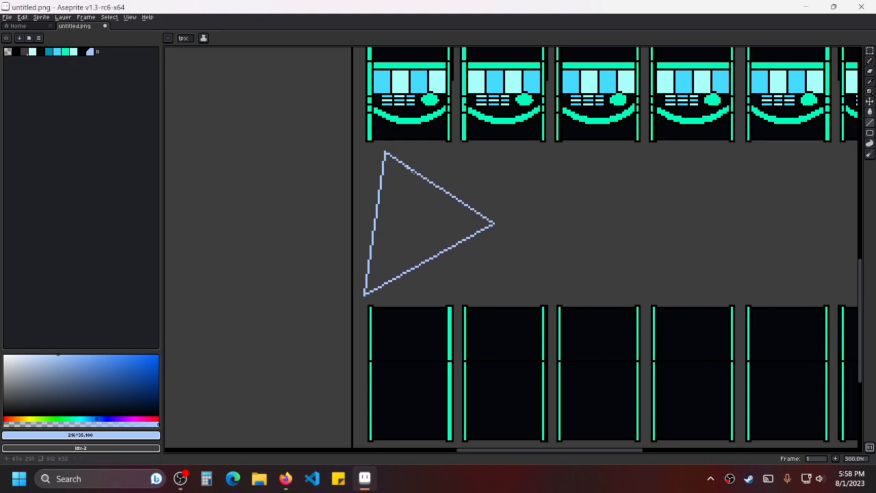
Draw a tilted triangle outline at the right end of the lower slot machine aisle and an inverted triangle beside it.
scroll(503, 258, "down", 1)
scroll(502, 258, "down", 2)
scroll(591, 260, "up", 2)
scroll(450, 283, "down", 1)
scroll(450, 283, "up", 1)
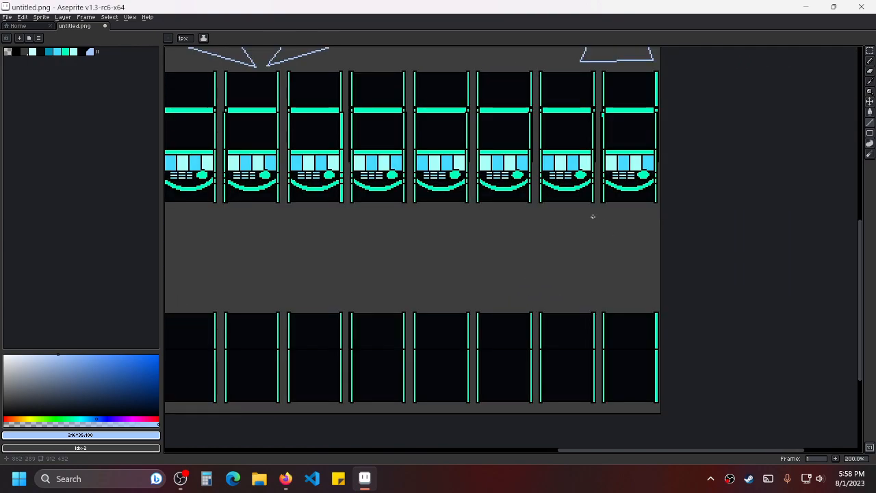
left_click_drag(578, 210, 649, 281)
left_click(539, 304)
left_click(579, 211)
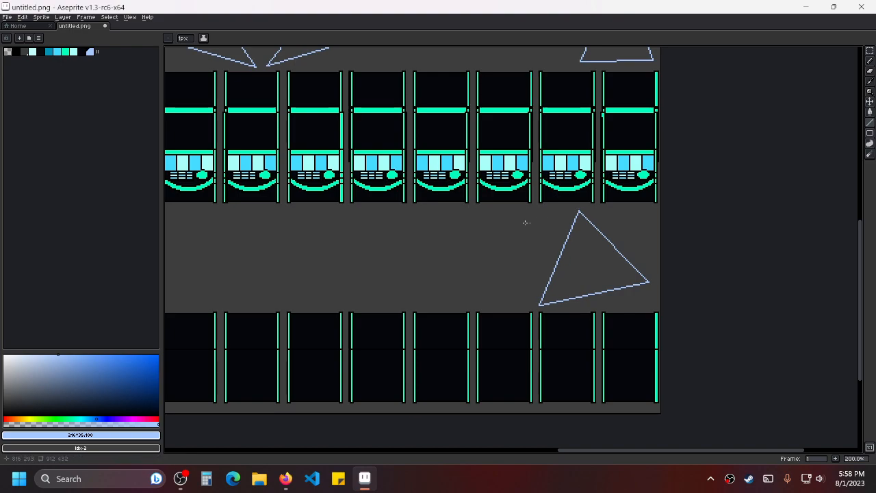
left_click_drag(426, 213, 528, 218)
left_click(467, 302)
left_click(425, 212)
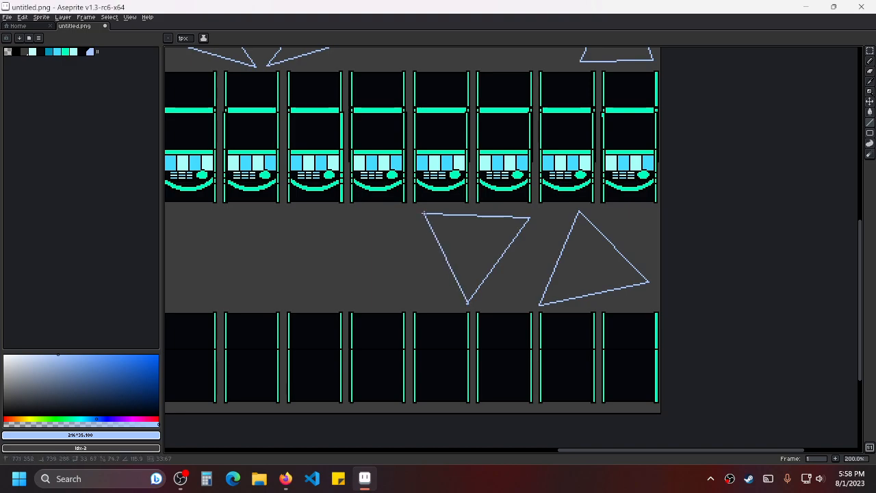
Try a triangle outline facing the aisle's leftmost triangle and an inverted one in the middle of the same aisle.
scroll(414, 265, "down", 2)
scroll(414, 266, "down", 1)
left_click_drag(415, 265, 523, 250)
scroll(419, 259, "up", 2)
scroll(514, 253, "down", 1)
left_click_drag(575, 260, 492, 273)
left_click_drag(354, 263, 428, 220)
left_click(429, 314)
double_click(355, 264)
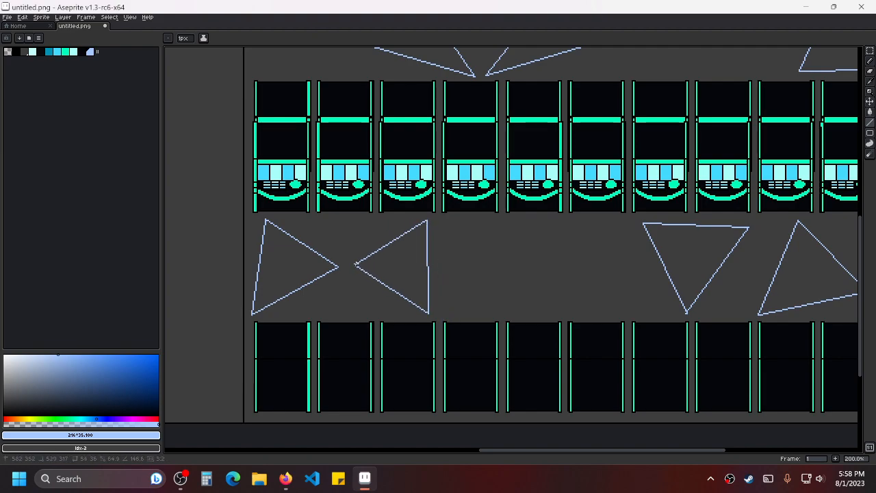
scroll(472, 268, "right", 3)
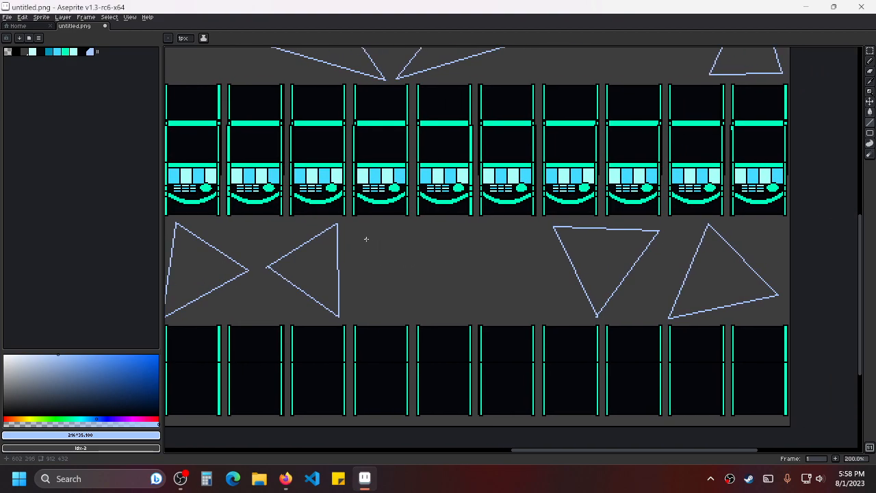
left_click_drag(358, 223, 499, 224)
left_click(416, 317)
left_click(361, 230)
Undo all the triangle outlines in the aisle between the lower two slot machine rows.
key("ctrl+z")
key("ctrl+z")
key("ctrl+z")
key("ctrl+z")
key("ctrl+z")
key("ctrl+z")
key("ctrl+z")
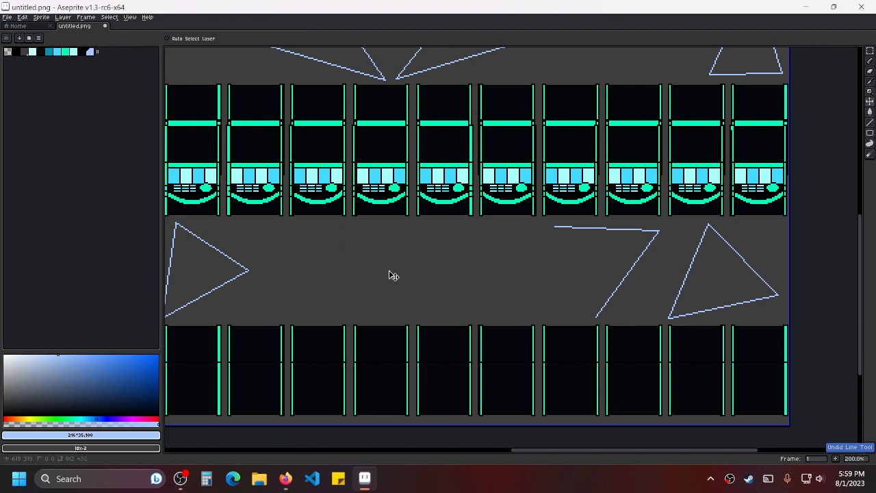
key("ctrl+z")
key("ctrl+z")
key("ctrl+z")
key("ctrl+z")
key("ctrl+z")
key("ctrl+z")
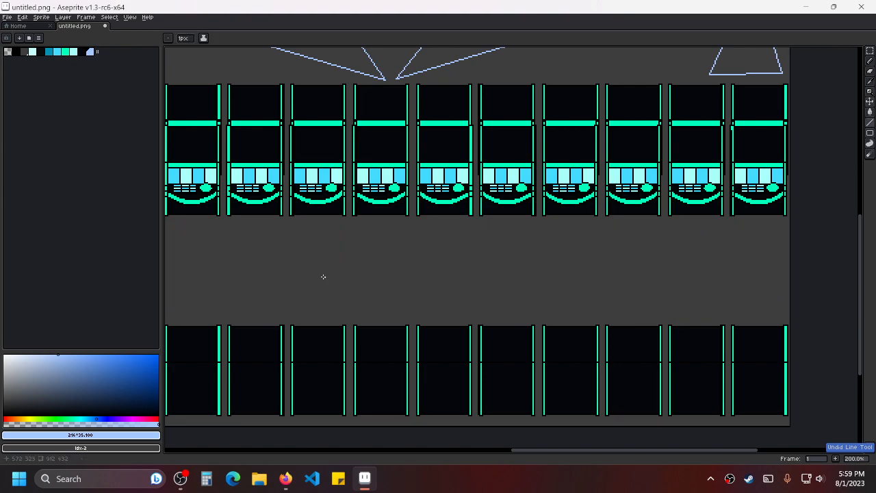
Draw two pale blue triangle outlines with facing tips and vertical outer edges at the left end of the lower slot machine aisle.
left_click_drag(327, 278, 491, 267)
scroll(491, 267, "up", 1)
mouse_move(247, 188)
left_mouse_down()
mouse_move(239, 315)
mouse_move(247, 328)
left_mouse_up()
mouse_move(248, 188)
left_mouse_down()
mouse_move(377, 266)
mouse_move(365, 262)
mouse_move(246, 327)
left_mouse_up()
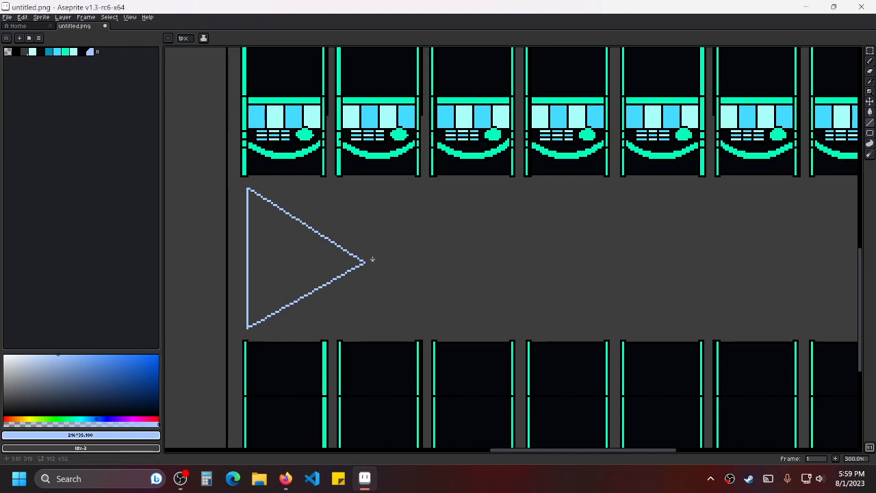
mouse_move(374, 262)
left_mouse_down()
mouse_move(505, 180)
mouse_move(497, 323)
mouse_move(505, 328)
mouse_move(407, 290)
mouse_move(374, 262)
left_mouse_up()
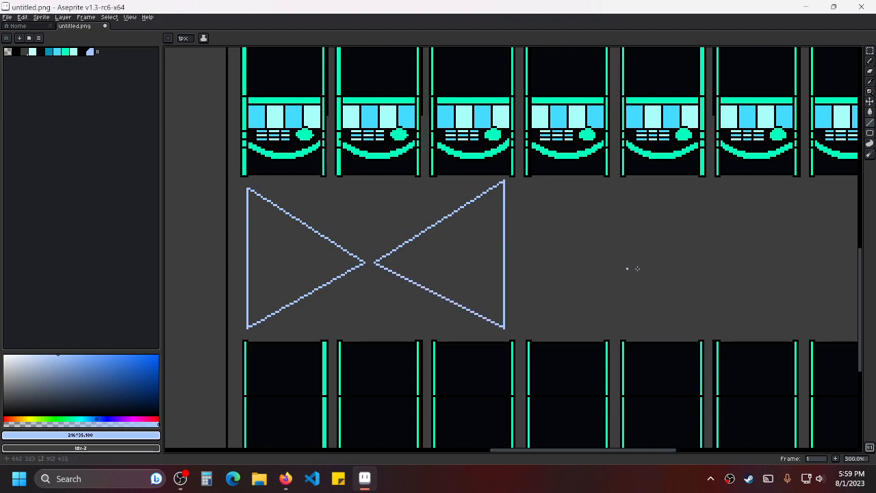
Try a second pair of tip-to-tip triangle outlines to the right of the first pair, and undo both triangles.
left_click_drag(625, 269, 556, 276)
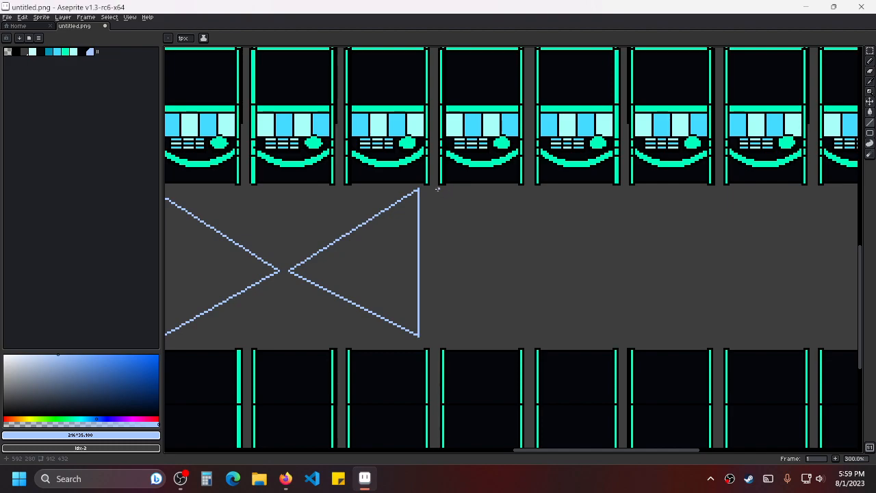
left_click_drag(438, 189, 439, 334)
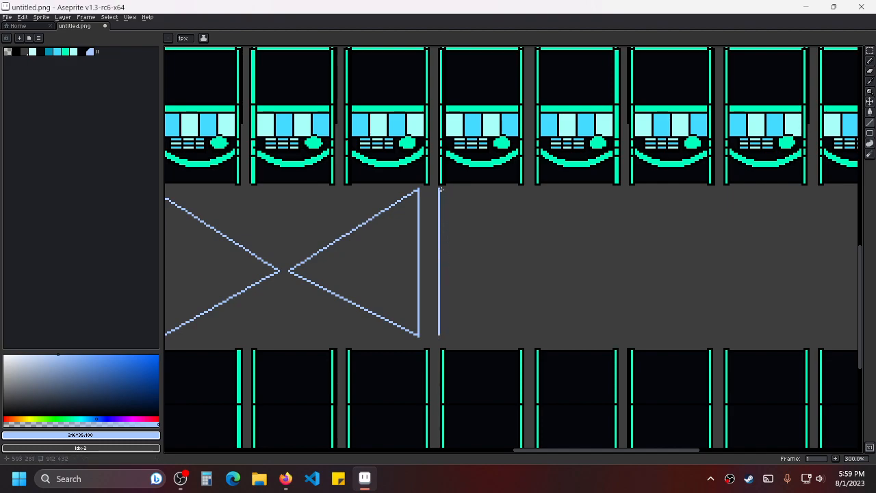
left_click_drag(440, 190, 440, 334)
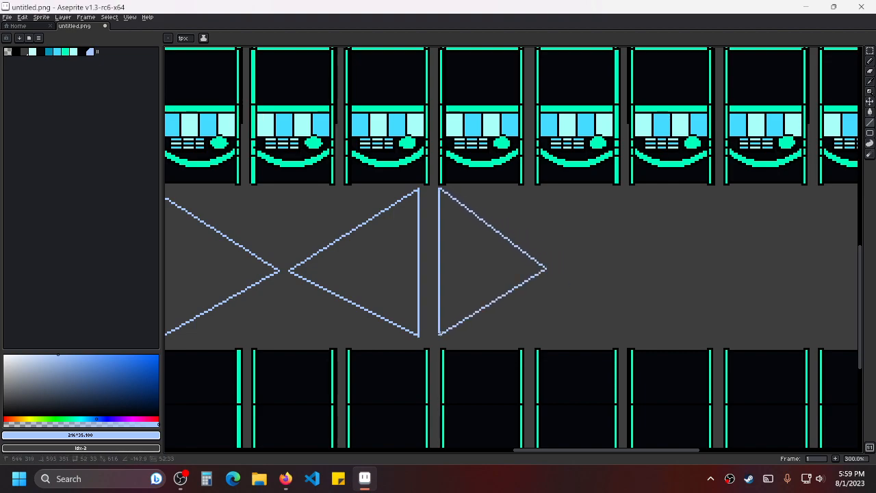
scroll(579, 313, "right", 4)
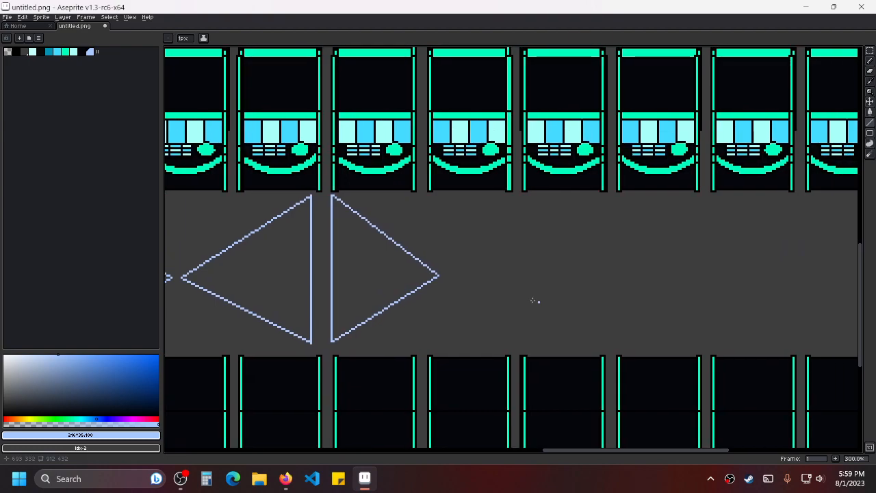
mouse_move(449, 274)
left_mouse_down()
mouse_move(508, 228)
mouse_move(587, 197)
mouse_move(579, 333)
mouse_move(587, 351)
mouse_move(446, 290)
mouse_move(448, 275)
left_mouse_up()
scroll(709, 301, "down", 2)
scroll(636, 291, "up", 1)
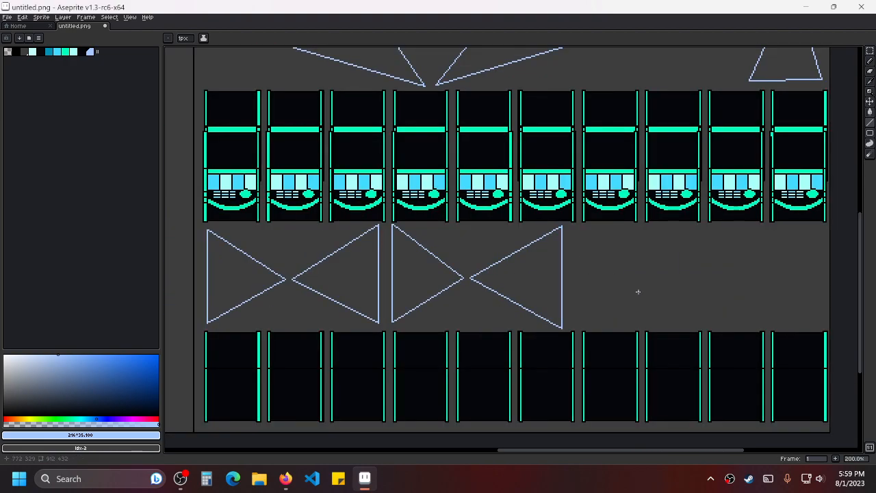
key("ctrl+z")
key("ctrl+z")
key("ctrl+z")
key("ctrl+z")
key("ctrl+z")
key("ctrl+z")
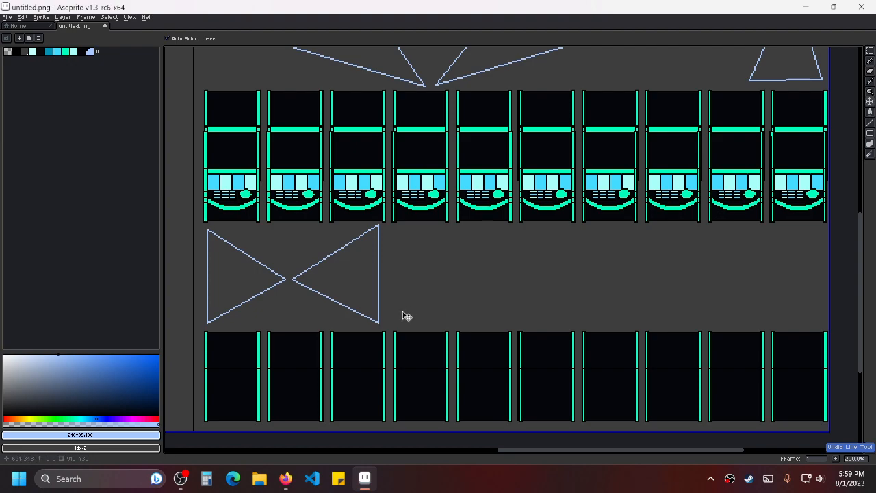
Draw an upright pale blue triangle outline with a flat base to the right of the tip-to-tip triangle pair.
mouse_move(393, 322)
left_mouse_down()
mouse_move(508, 320)
mouse_move(493, 319)
mouse_move(501, 323)
mouse_move(449, 227)
mouse_move(392, 322)
left_mouse_up()
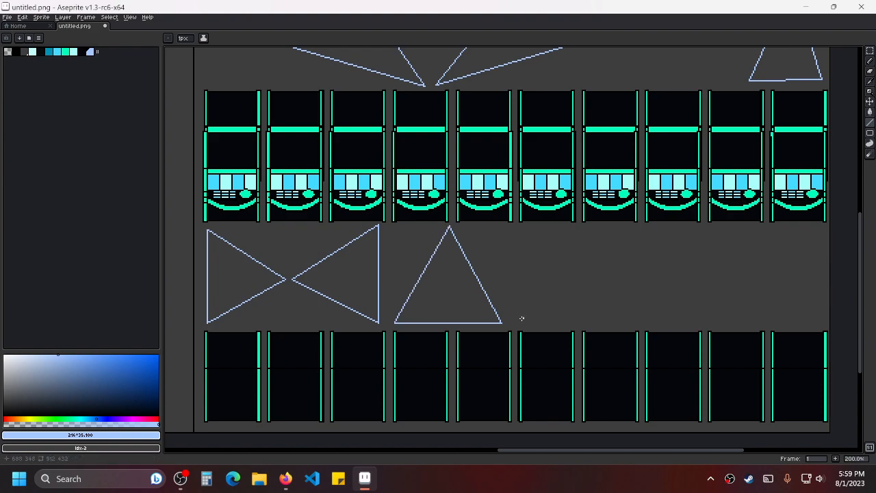
left_click_drag(512, 224, 578, 327)
left_click_drag(578, 328, 512, 226)
left_click_drag(699, 299, 623, 291)
scroll(524, 280, "up", 1)
key("ctrl+z")
key("ctrl+z")
key("ctrl+z")
Draw an inverted triangle outline with a flat top edge to the right of the upright triangle in the lower slot machine aisle.
mouse_move(380, 184)
left_mouse_down()
mouse_move(504, 196)
mouse_move(532, 185)
mouse_move(456, 338)
mouse_move(391, 231)
mouse_move(382, 186)
left_mouse_up()
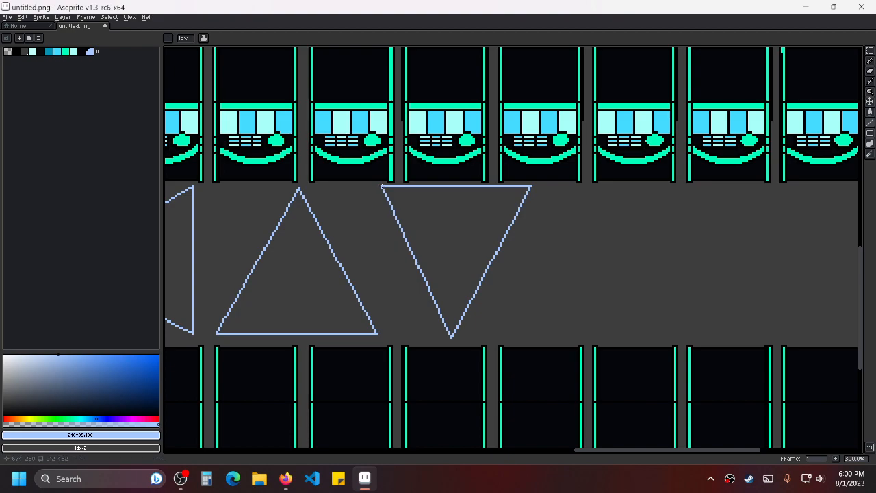
scroll(677, 252, "down", 3)
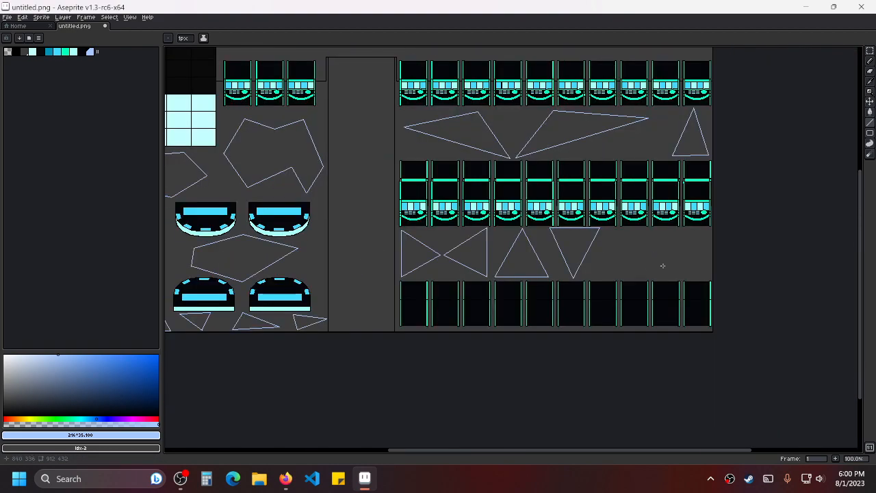
scroll(663, 266, "up", 2)
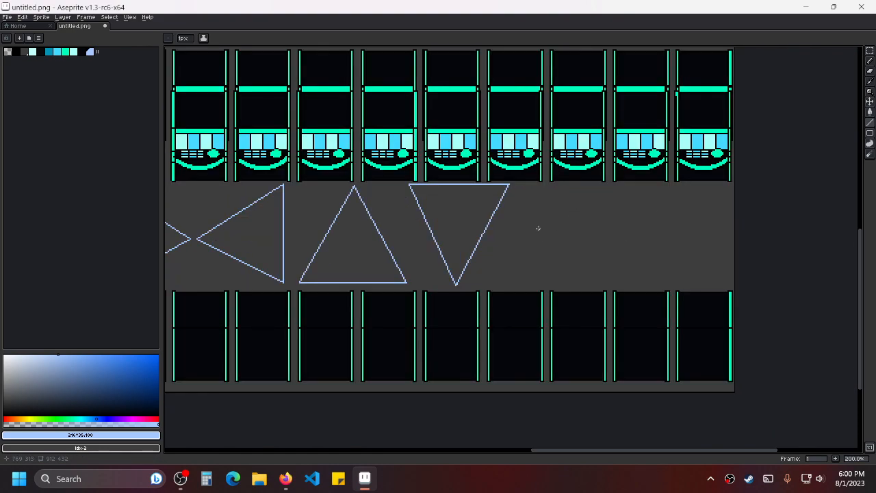
scroll(550, 254, "down", 2)
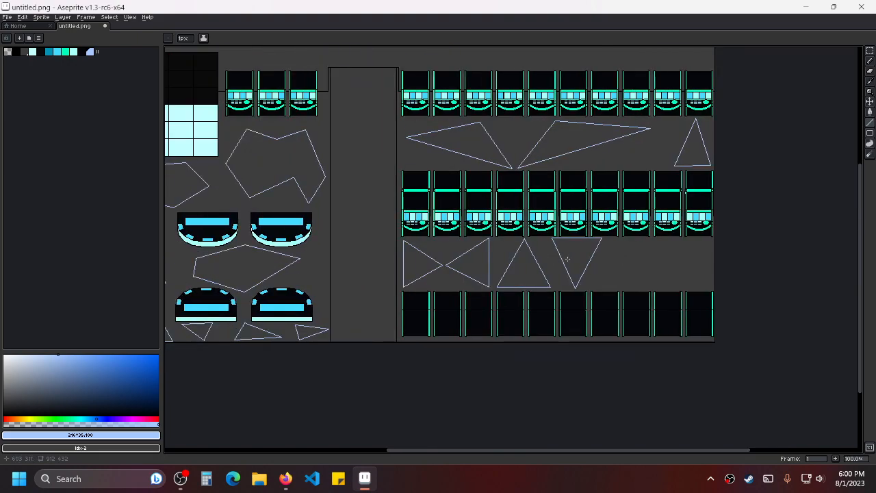
scroll(569, 259, "up", 2)
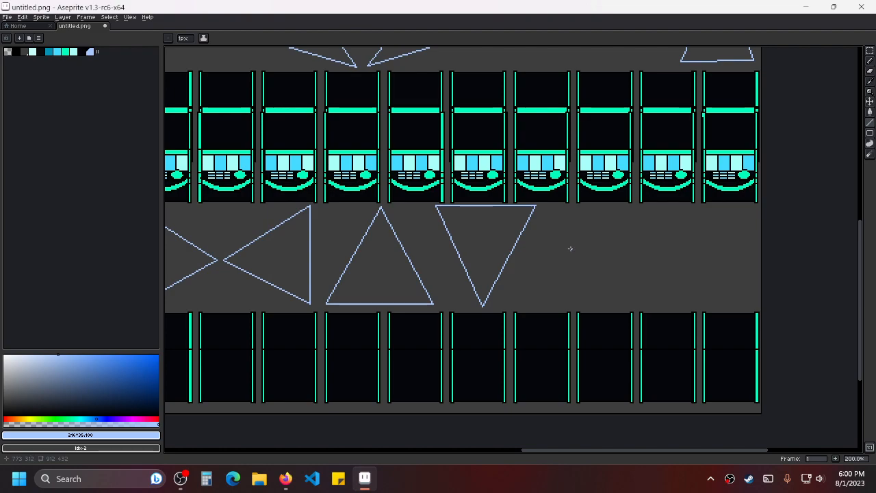
Draw a tip-to-tip pair of pale blue triangle outlines with vertical outer edges to the right of the inverted triangle in the lower aisle.
scroll(575, 243, "down", 2)
scroll(583, 247, "up", 2)
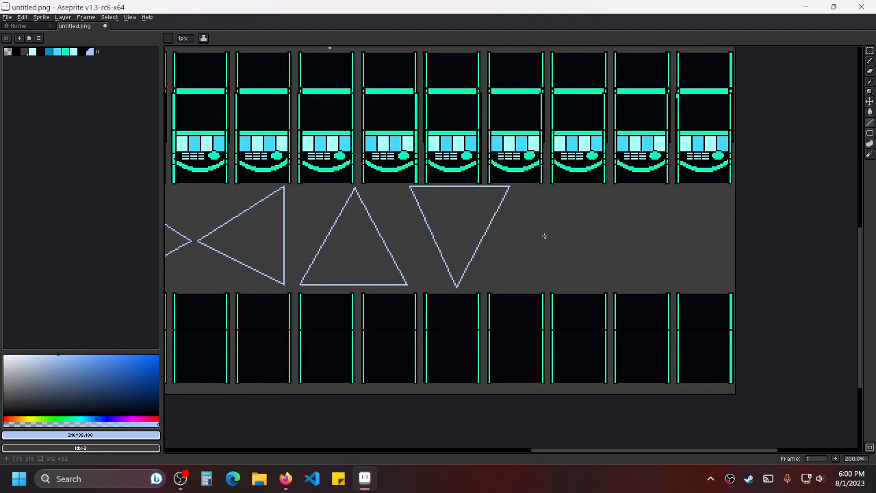
left_click_drag(525, 186, 526, 287)
left_click_drag(527, 186, 526, 288)
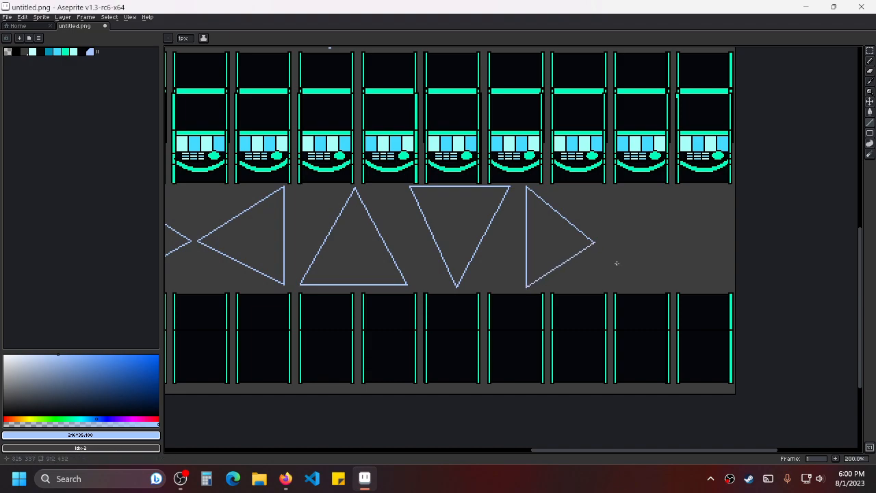
left_click_drag(615, 264, 603, 268)
scroll(629, 242, "up", 2)
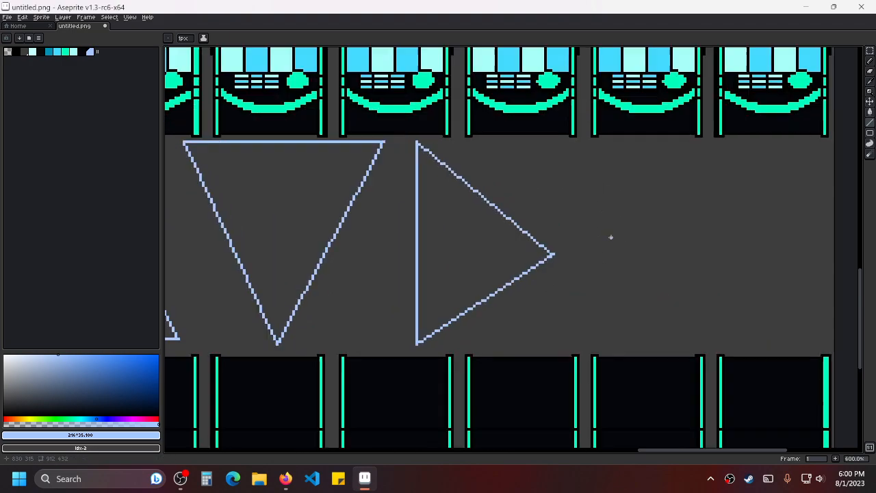
mouse_move(475, 273)
left_mouse_down()
mouse_move(498, 215)
mouse_move(620, 167)
mouse_move(620, 371)
mouse_move(475, 275)
left_mouse_up()
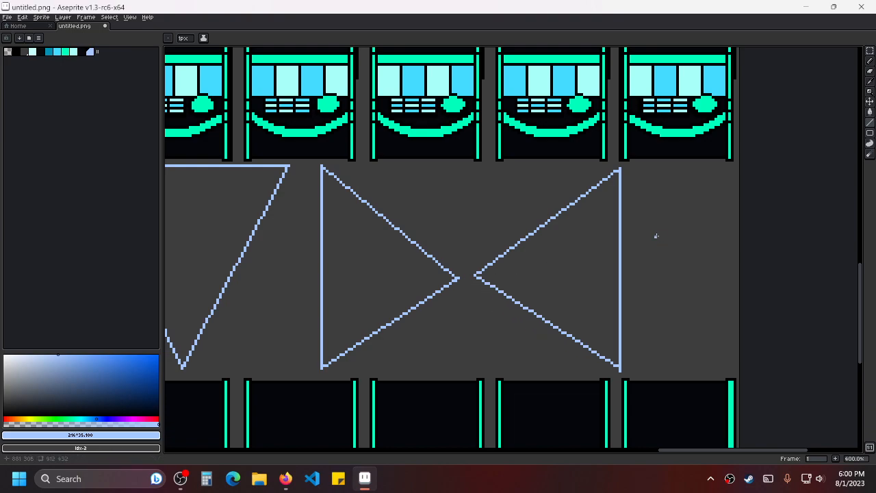
scroll(541, 237, "down", 3)
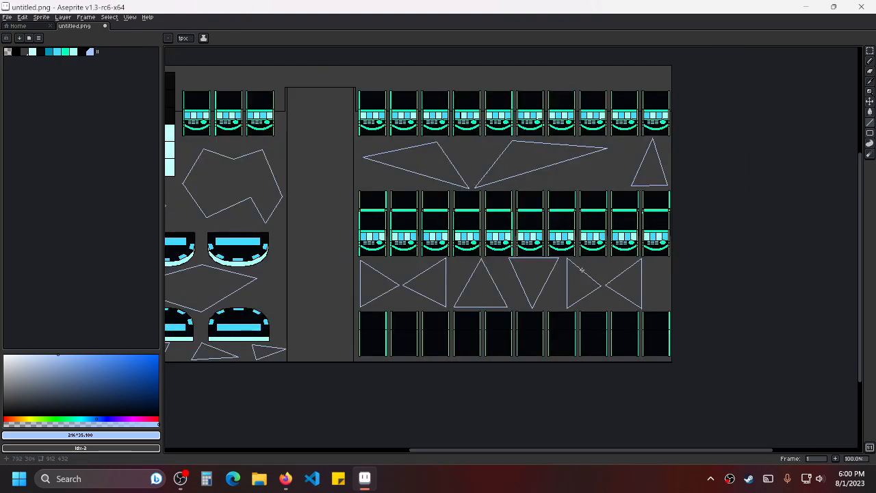
Examine the triangle outlines along both slot machine aisles and the undecorated floor around them.
left_click_drag(581, 270, 622, 304)
scroll(524, 279, "up", 1)
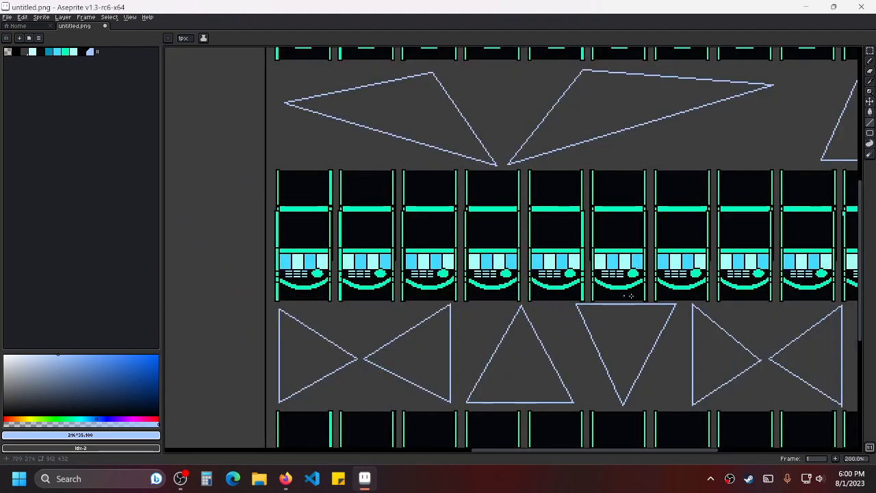
left_click_drag(534, 279, 479, 260)
scroll(479, 260, "down", 1)
left_click_drag(561, 297, 514, 269)
scroll(513, 271, "up", 2)
left_click_drag(705, 254, 497, 254)
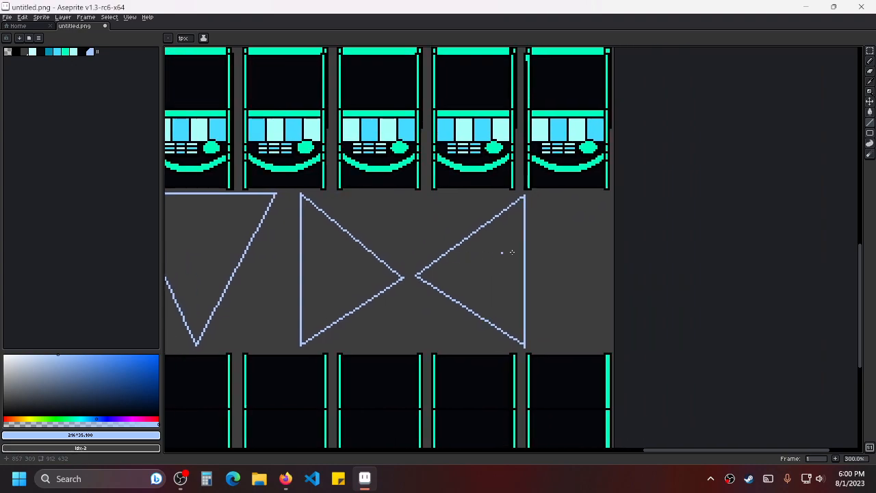
scroll(516, 247, "down", 2)
scroll(491, 243, "up", 1)
left_click_drag(418, 271, 627, 272)
scroll(543, 262, "down", 1)
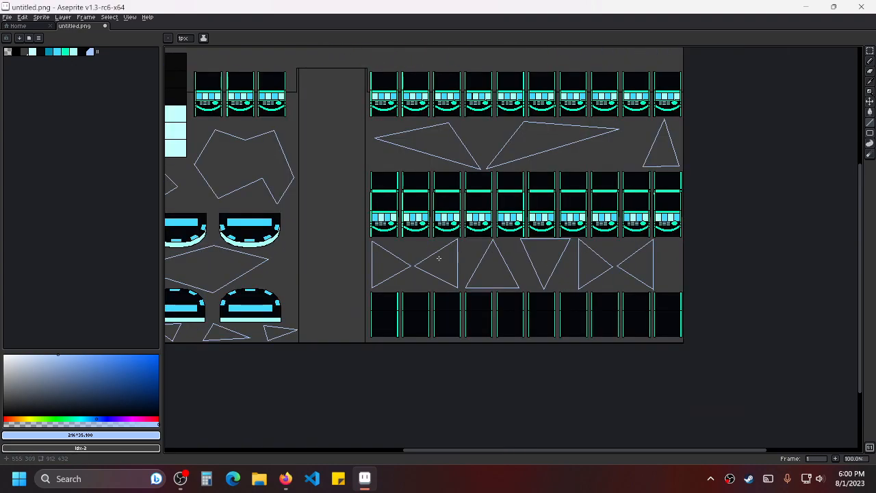
left_click_drag(458, 266, 613, 281)
left_click_drag(720, 274, 597, 270)
left_click_drag(692, 228, 577, 244)
scroll(577, 243, "up", 1)
scroll(576, 244, "down", 1)
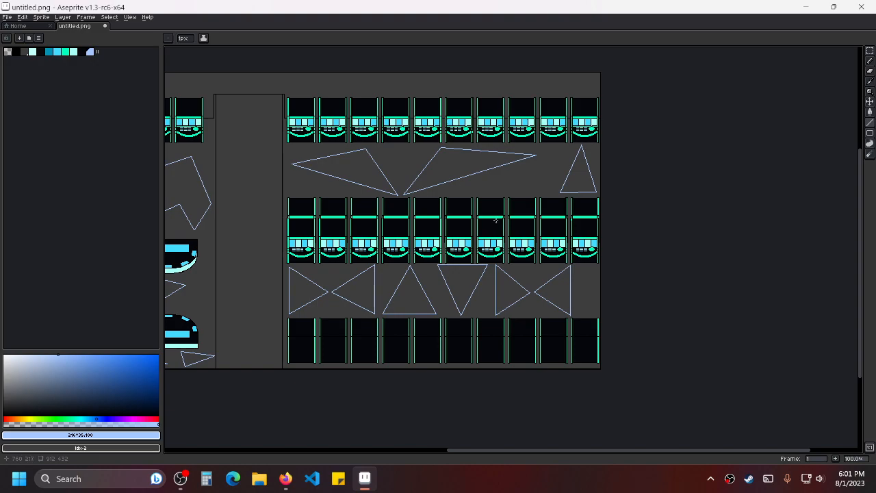
left_click_drag(426, 204, 510, 204)
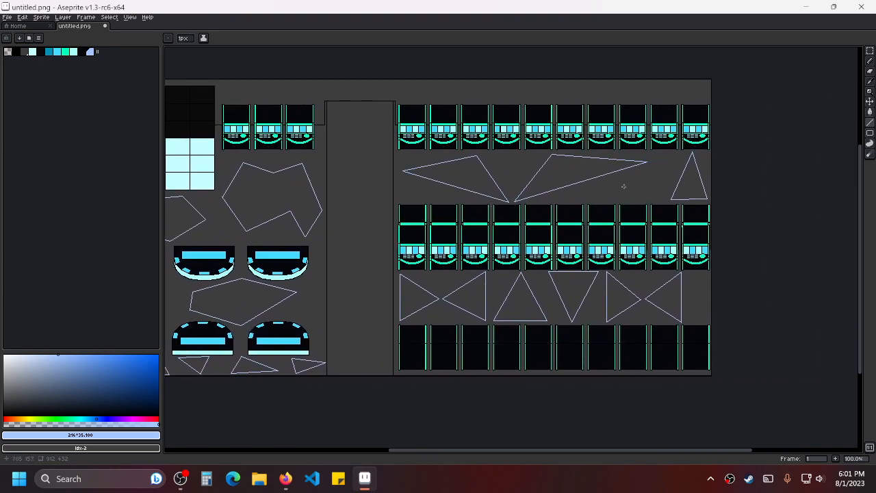
left_click_drag(677, 225, 640, 250)
scroll(620, 192, "up", 1)
scroll(620, 192, "down", 1)
scroll(613, 213, "up", 1)
scroll(612, 213, "down", 1)
left_click_drag(520, 219, 615, 223)
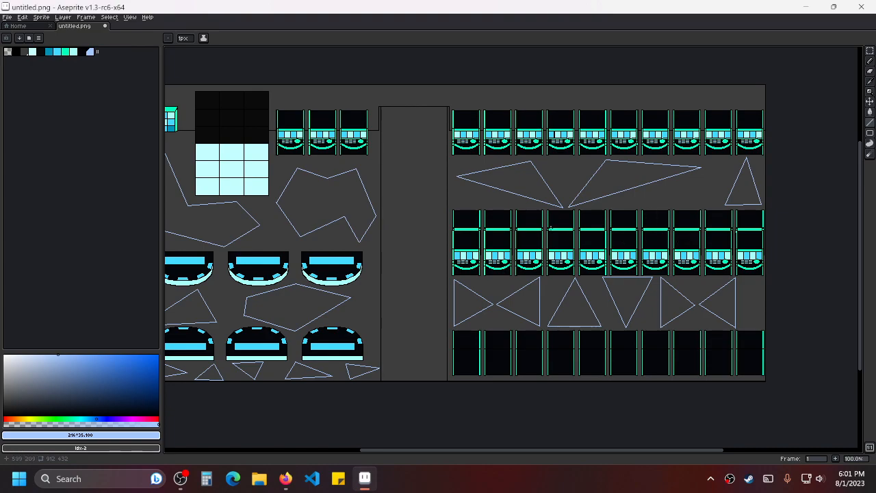
Switch to Firefox and search the web for "balders gate 3 druid" in a new tab.
left_click(285, 479)
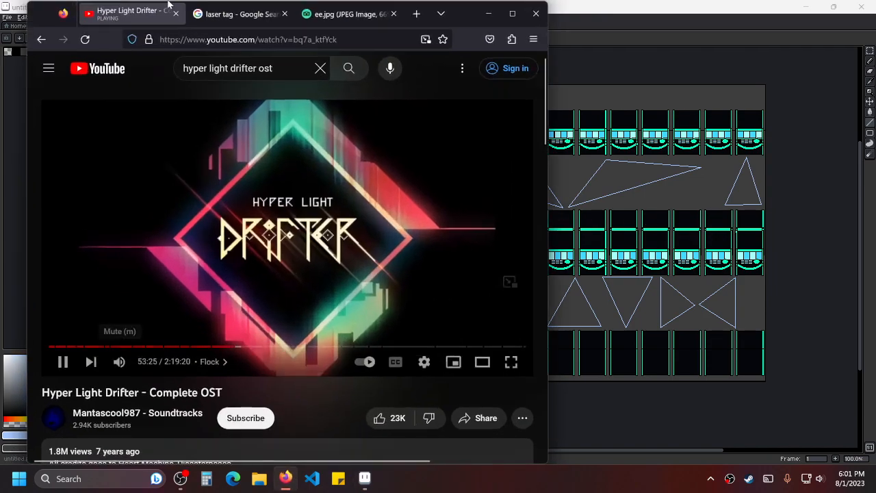
left_click(417, 13)
type("b")
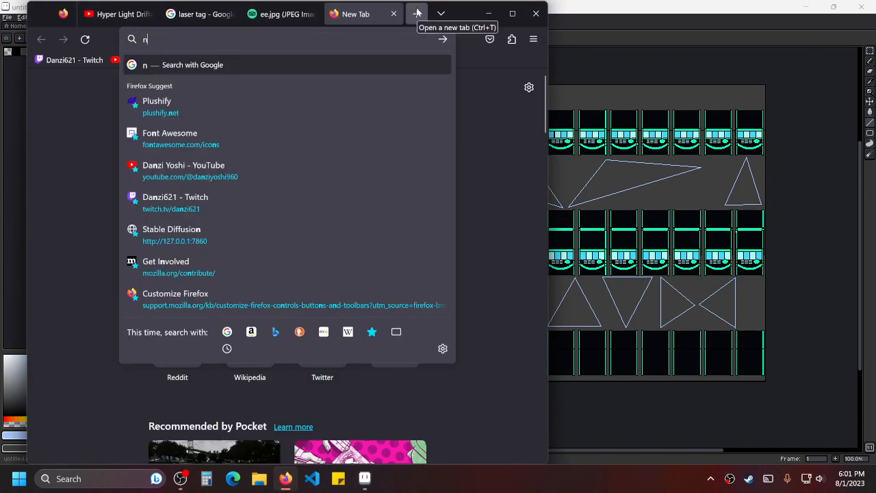
type("alders ga")
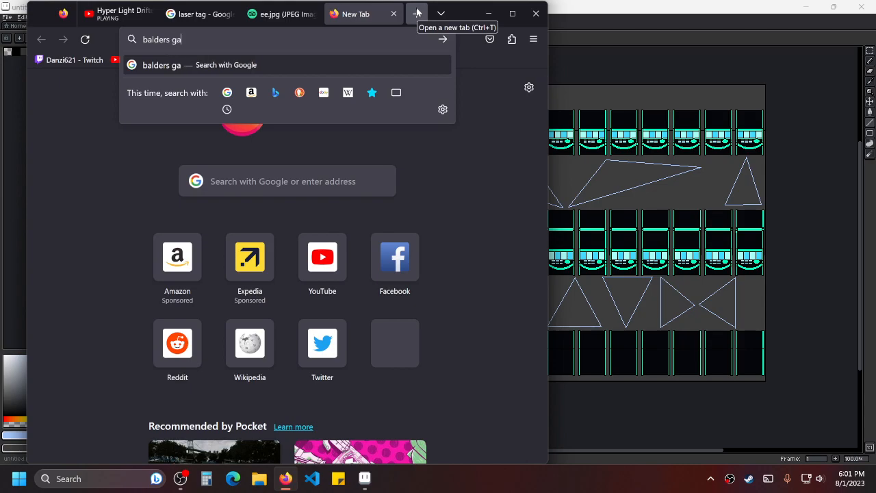
type("te 3")
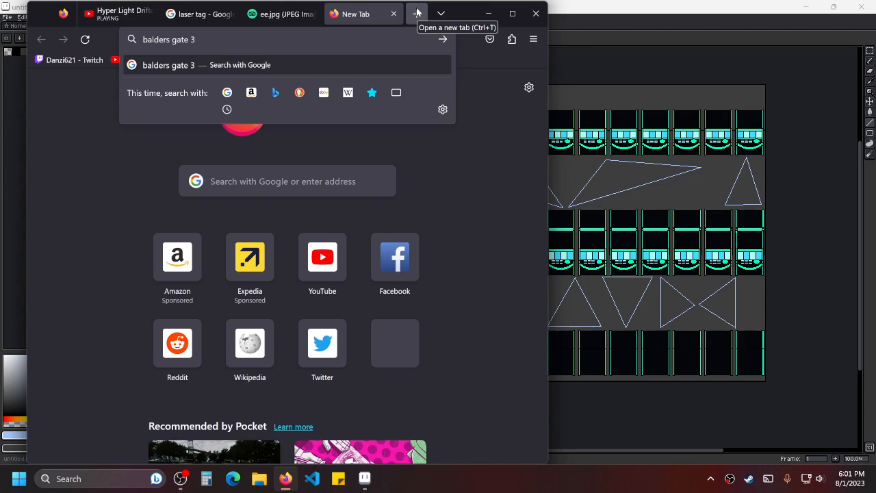
type(" druid")
key("Return")
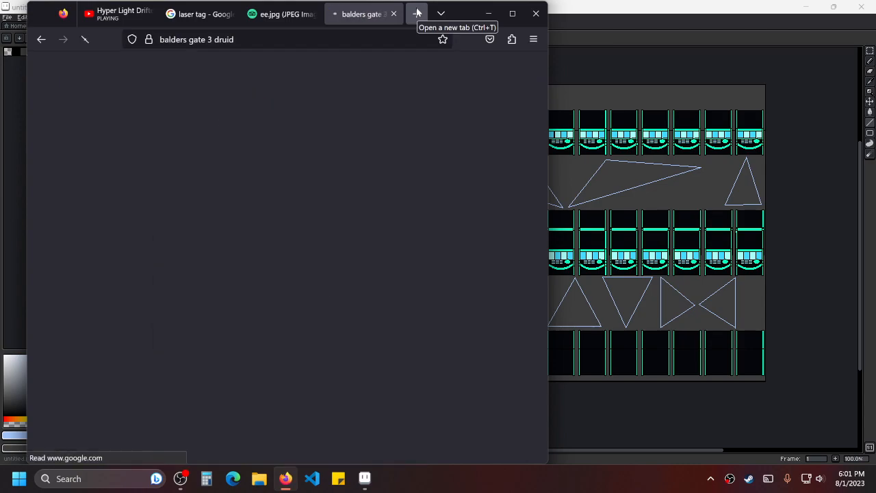
Open the Fextralife wiki's Druid page from the results and look through its Circle of the Moon subclass page.
scroll(251, 245, "down", 3)
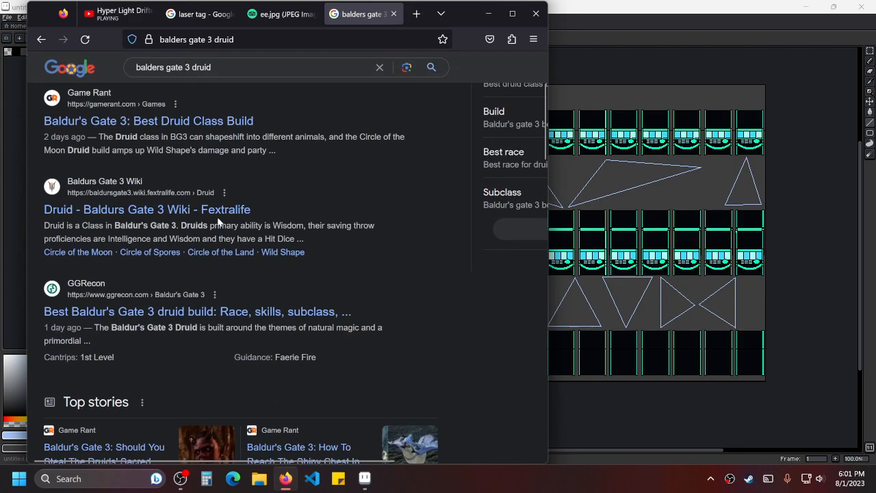
left_click(250, 209)
scroll(312, 198, "down", 5)
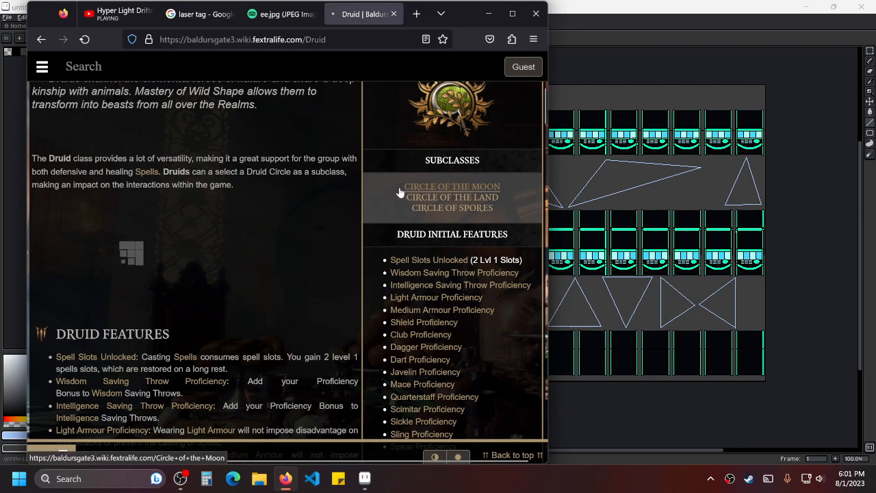
left_click(438, 187)
scroll(263, 204, "down", 10)
scroll(269, 186, "down", 5)
scroll(270, 186, "up", 6)
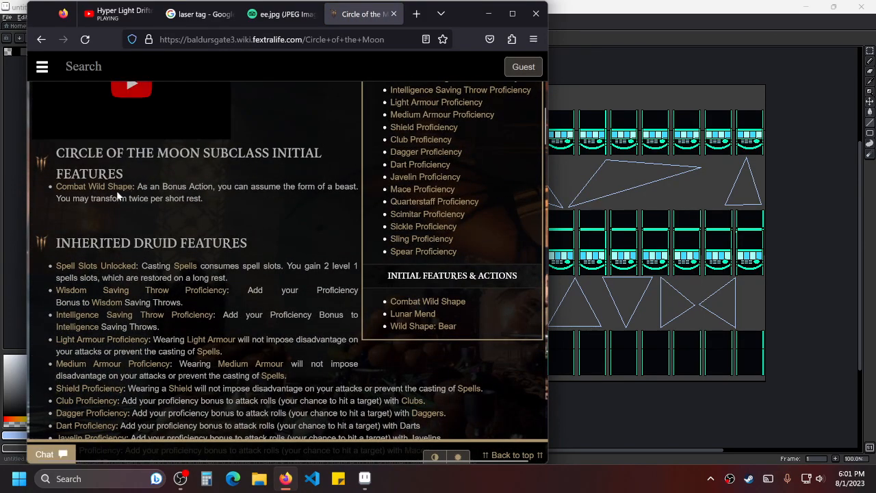
Open the Combat Wild Shape feature page and read its list of beast forms.
left_click(115, 189)
scroll(264, 249, "down", 8)
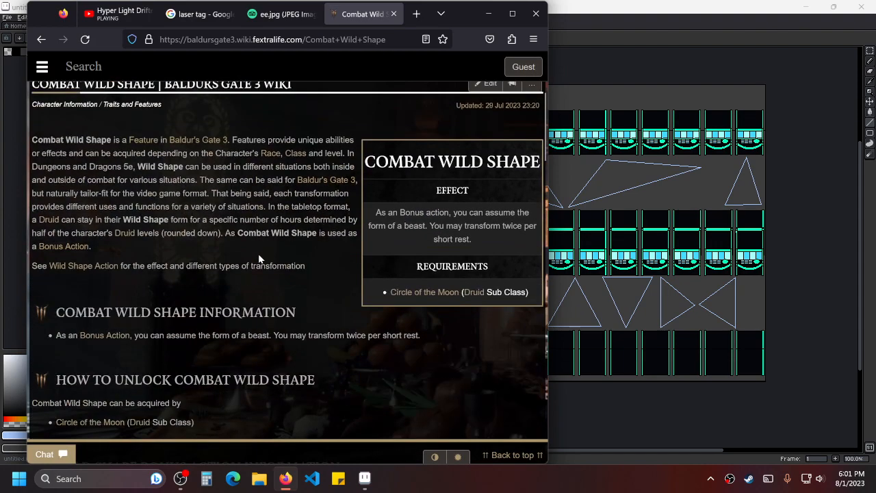
scroll(274, 273, "down", 1)
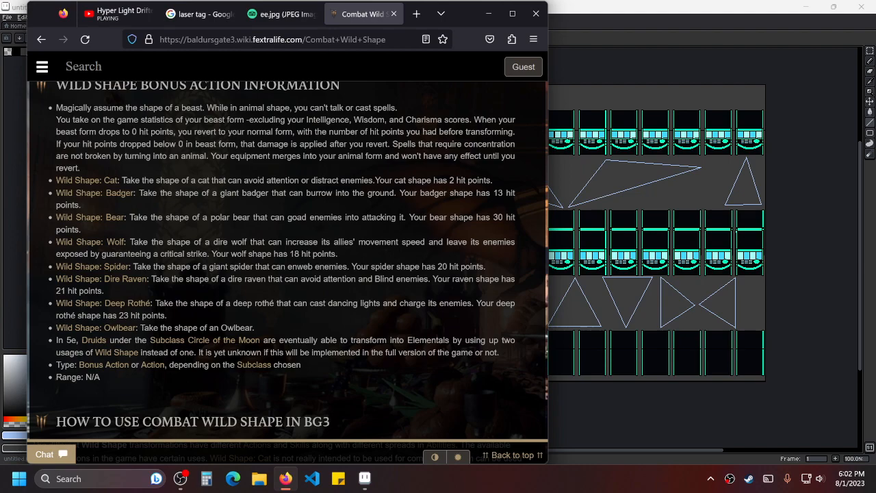
Open the Wild Shape: Dire Raven page and read its attacks, unlock requirements and usage notes.
left_click(115, 286)
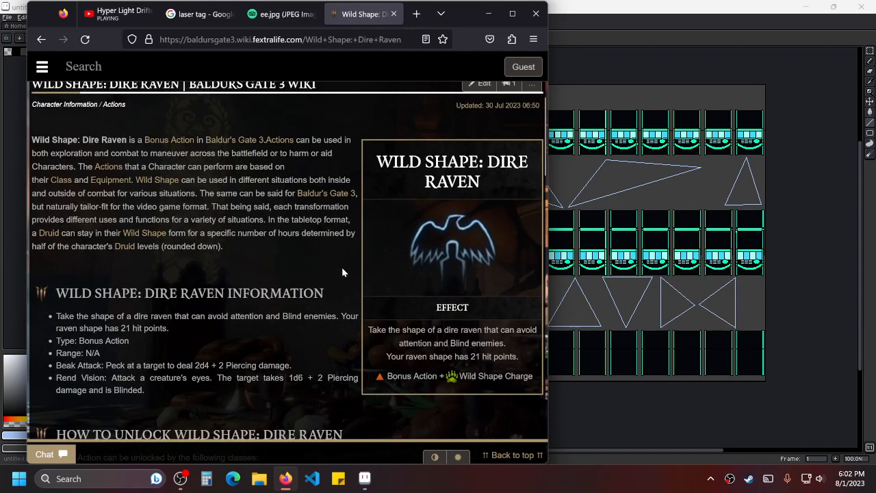
scroll(341, 272, "down", 4)
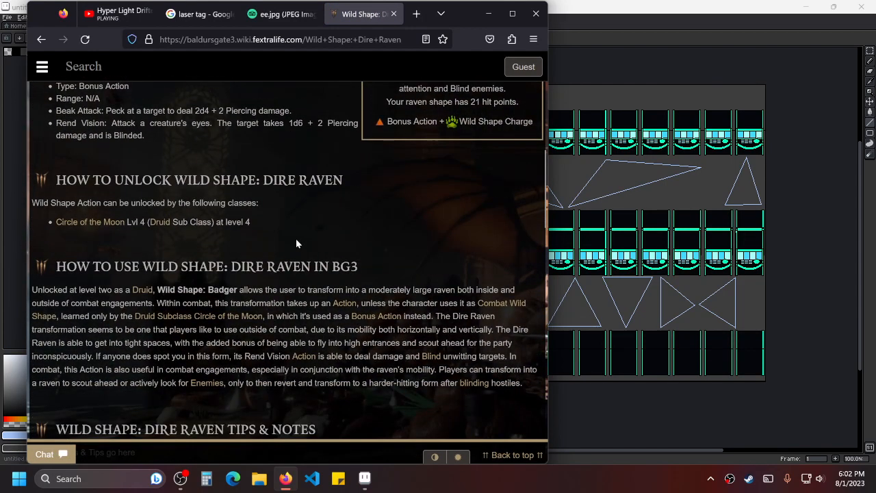
scroll(296, 243, "down", 2)
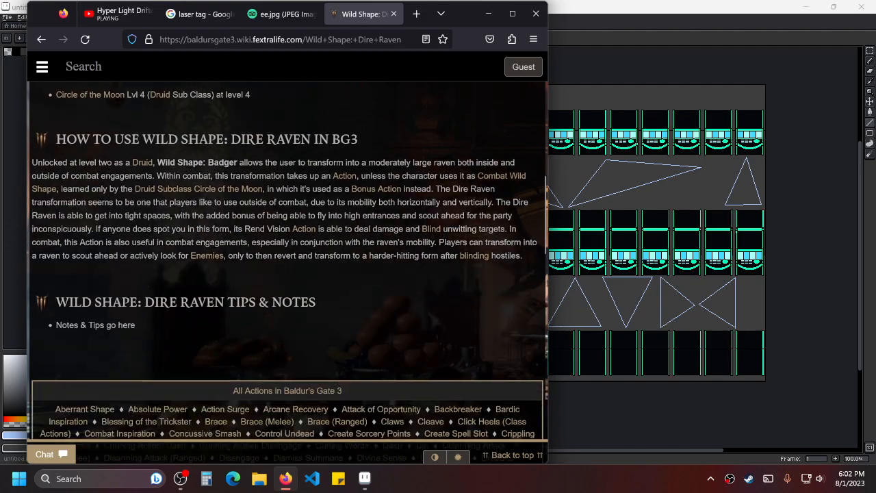
scroll(296, 243, "up", 4)
scroll(296, 243, "up", 3)
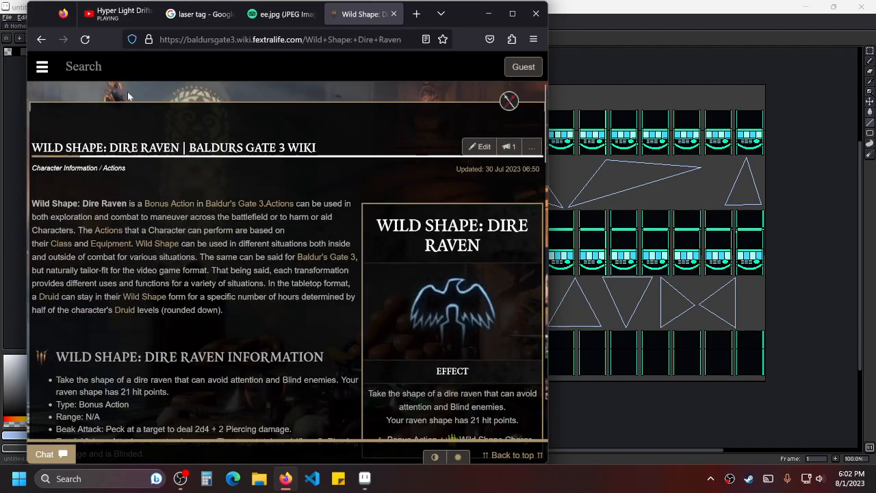
Return to the Combat Wild Shape page and read its usage section and tips.
left_click(41, 39)
scroll(277, 229, "up", 3)
scroll(277, 230, "up", 2)
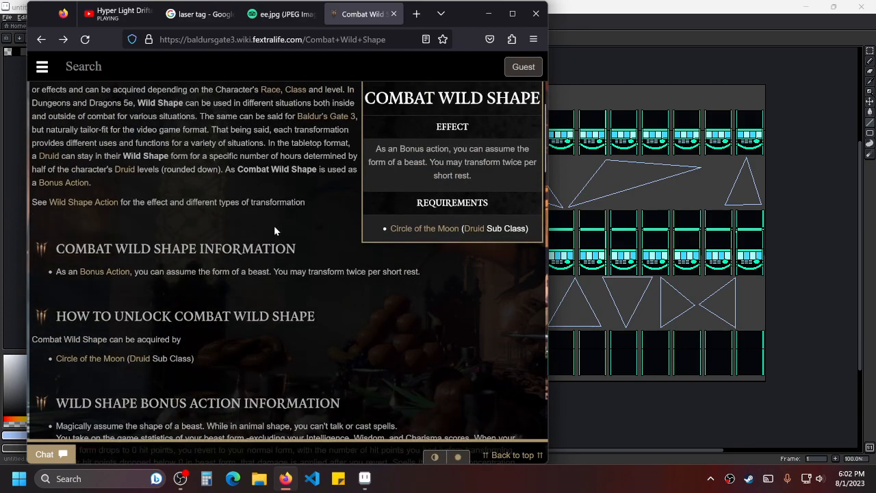
scroll(274, 226, "up", 2)
scroll(274, 228, "down", 13)
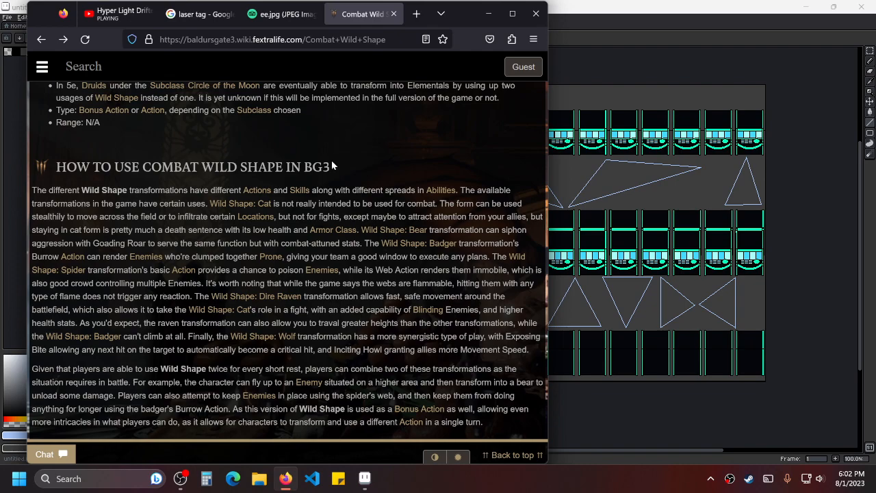
scroll(287, 267, "down", 2)
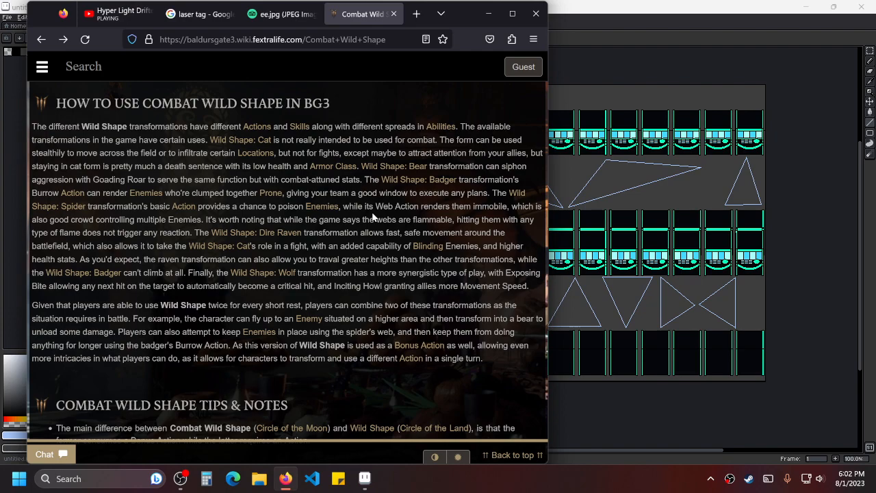
scroll(374, 216, "down", 3)
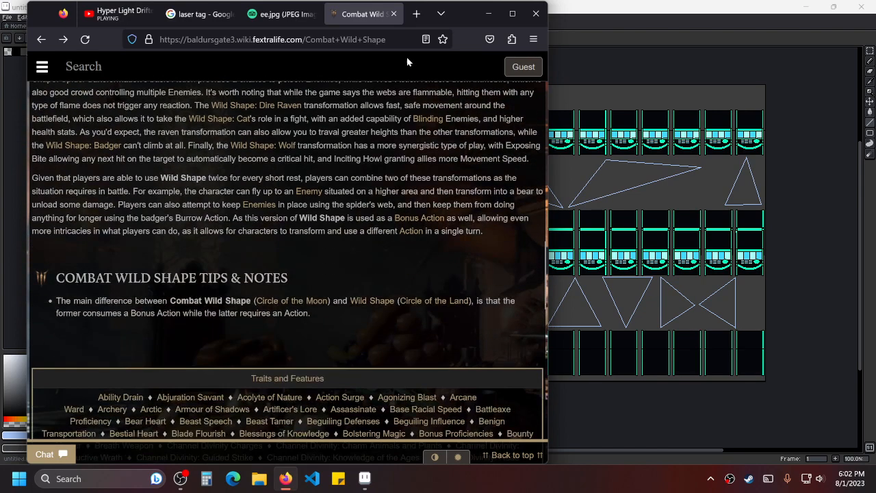
Close the wiki page and switch back to the floor map in Aseprite.
left_click(394, 14)
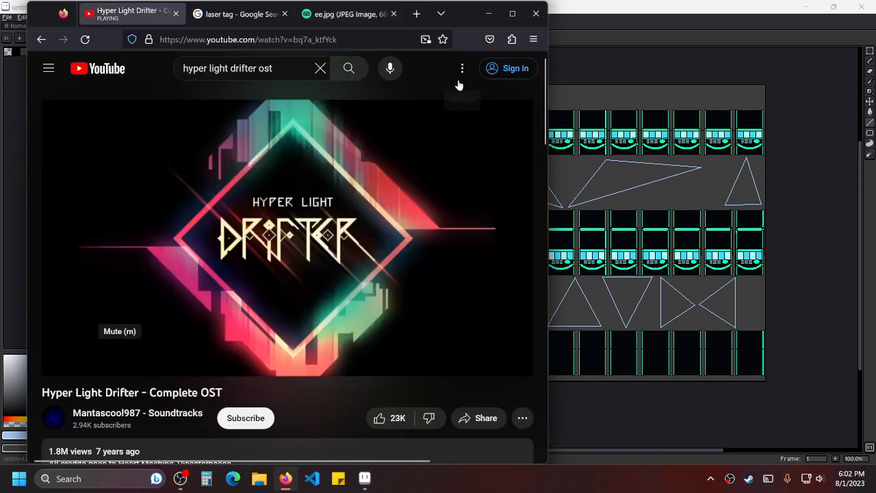
left_click(484, 15)
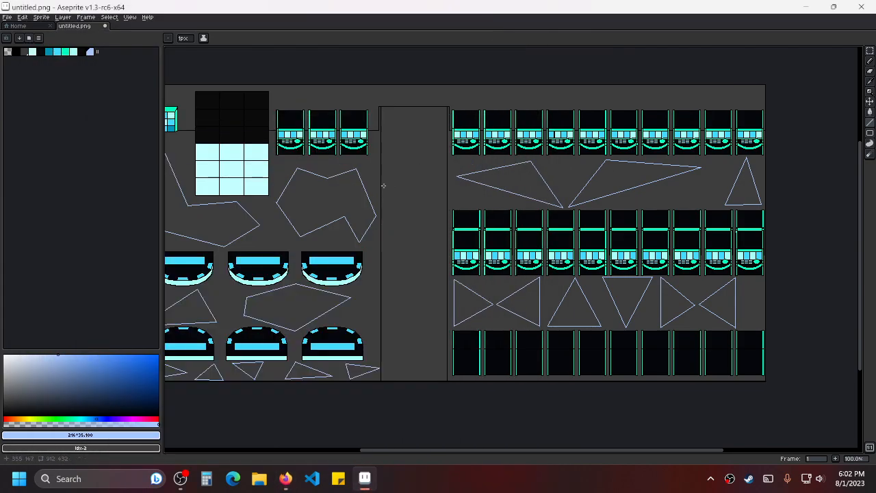
left_click_drag(374, 215, 561, 206)
scroll(670, 222, "up", 1)
scroll(451, 212, "down", 2)
scroll(561, 207, "up", 1)
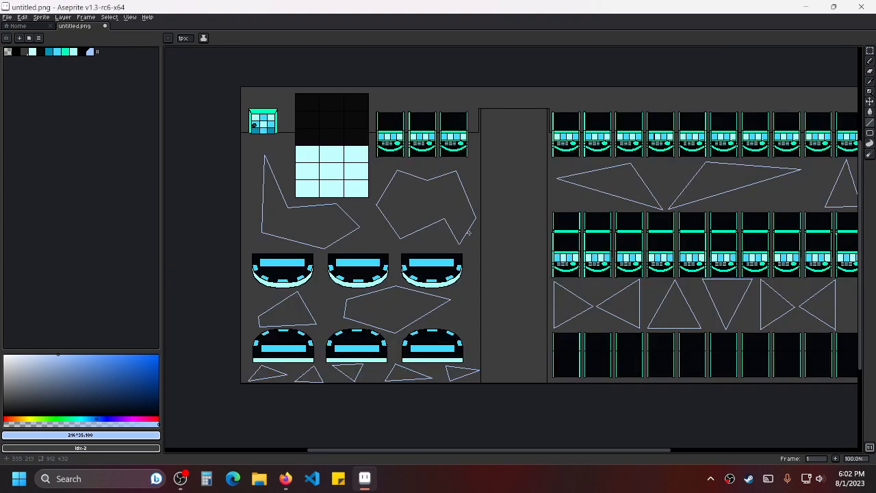
Inspect the whole casino floor map, comparing the outlines in the table area with those in the slot machine aisles.
left_click(285, 478)
left_click(481, 30)
left_click_drag(772, 277, 630, 267)
scroll(630, 266, "down", 1)
left_click_drag(542, 264, 526, 252)
scroll(616, 259, "up", 1)
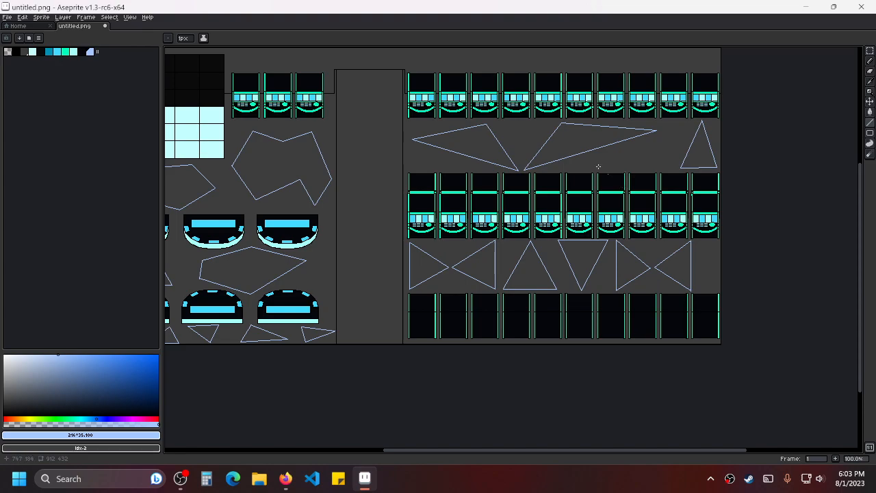
left_click_drag(401, 205, 530, 215)
scroll(530, 215, "down", 1)
left_click_drag(599, 235, 556, 228)
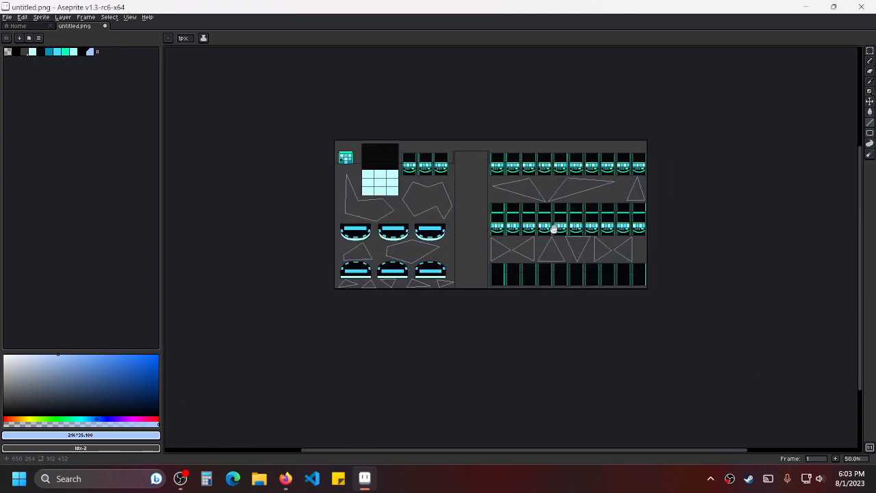
scroll(558, 230, "up", 1)
left_click_drag(661, 245, 543, 261)
left_click_drag(363, 256, 549, 277)
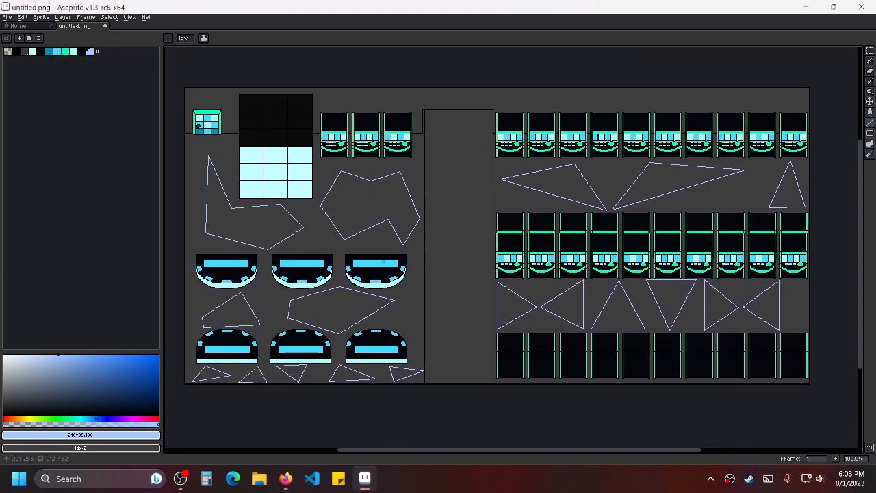
Fill the two large polygon outlines in the upper table area with pale blue using the Paint Bucket.
left_click_drag(384, 263, 469, 245)
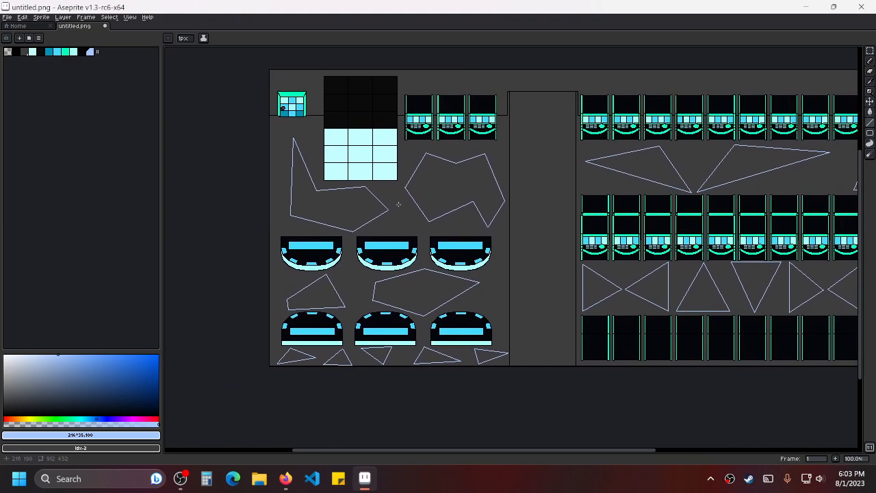
left_click_drag(680, 210, 458, 183)
left_click_drag(264, 164, 448, 194)
left_click_drag(344, 183, 497, 190)
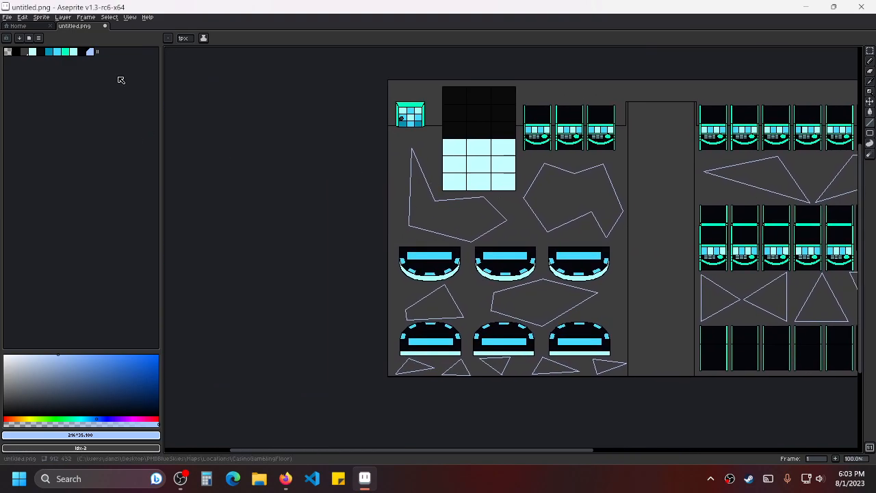
left_click(871, 112)
left_click(415, 184)
left_click(568, 199)
Fill the three triangles in the upper slot machine aisle with pale blue.
left_click_drag(694, 235, 509, 245)
left_click(586, 180)
left_click(699, 191)
left_click(809, 184)
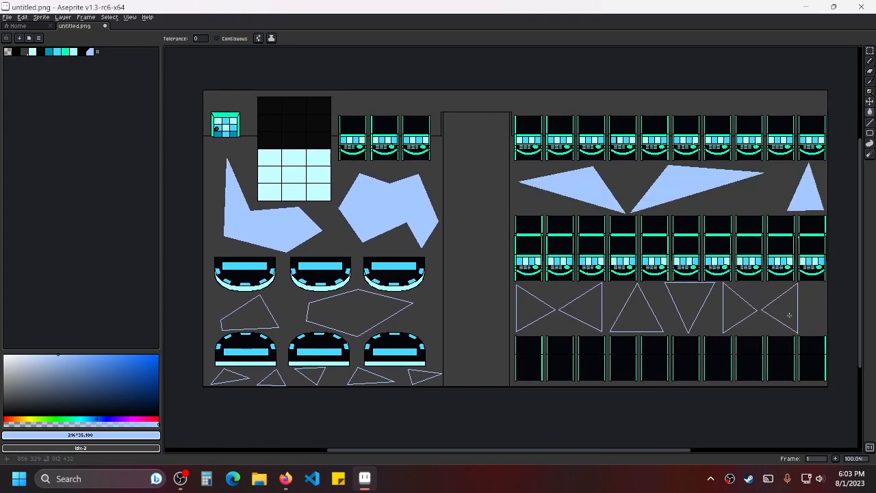
Fill the six triangles in the lower slot machine aisle with pale blue.
left_click(784, 308)
left_click(737, 308)
left_click(689, 298)
left_click(640, 321)
left_click(582, 308)
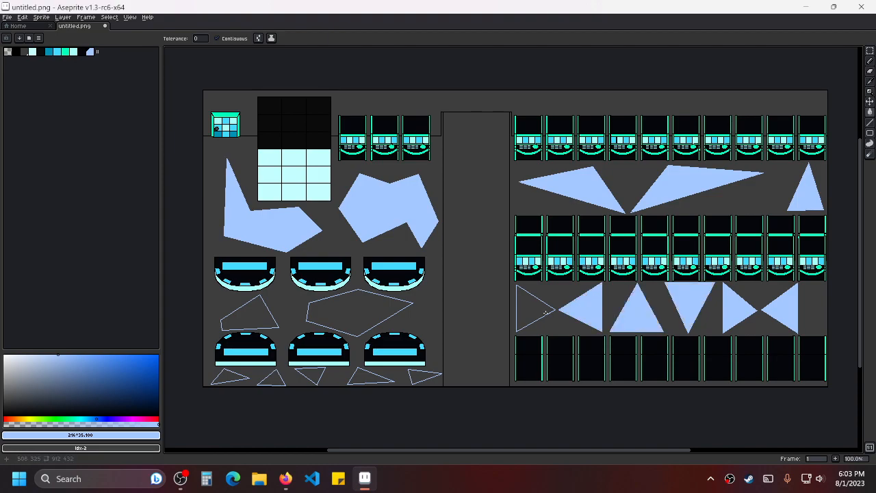
left_click(538, 308)
Fill the two polygons between the table rows and the five small triangles below the tables with pale blue.
left_click(321, 313)
left_click(250, 316)
left_click(237, 375)
left_click(272, 379)
left_click(312, 373)
left_click(370, 377)
left_click(412, 376)
Switch to Firefox to view the laser tag reference photo, and return to the floor map in Aseprite.
left_click(285, 478)
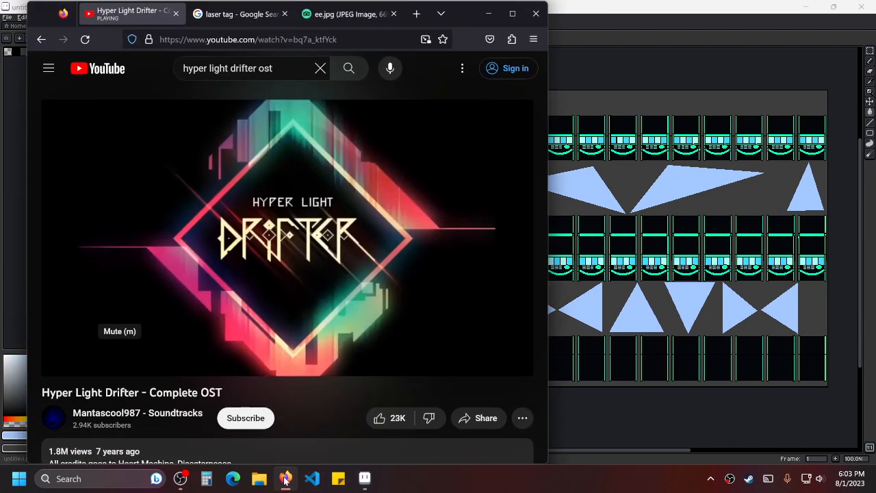
left_click(314, 15)
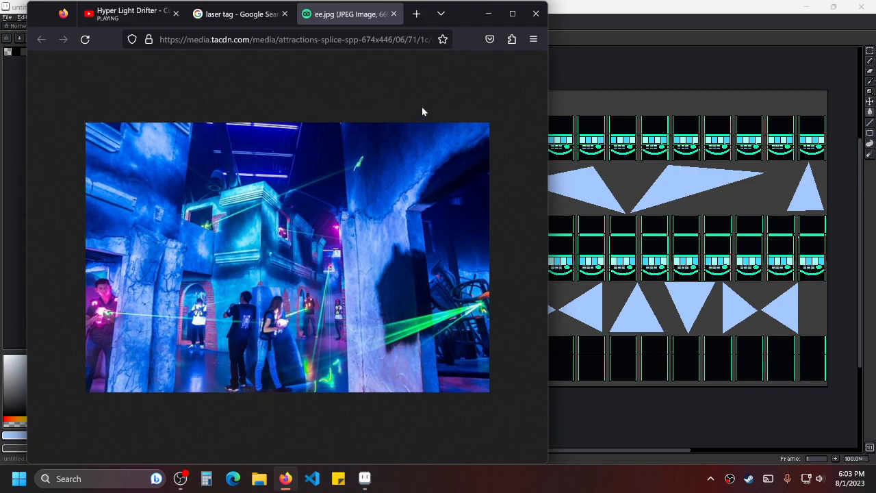
left_click(488, 14)
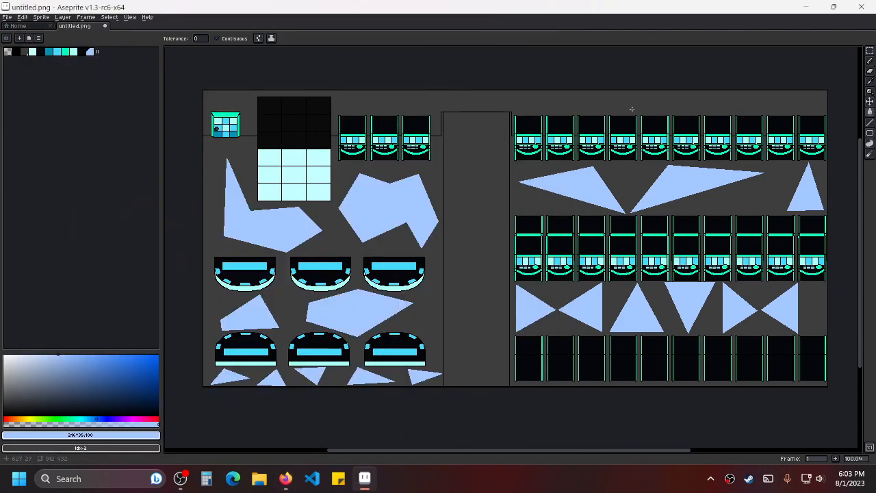
Draw two sloping lines in the pale blue palette colour on the wall above the group of three slot machines, meeting in a peak.
left_click_drag(368, 106, 396, 119)
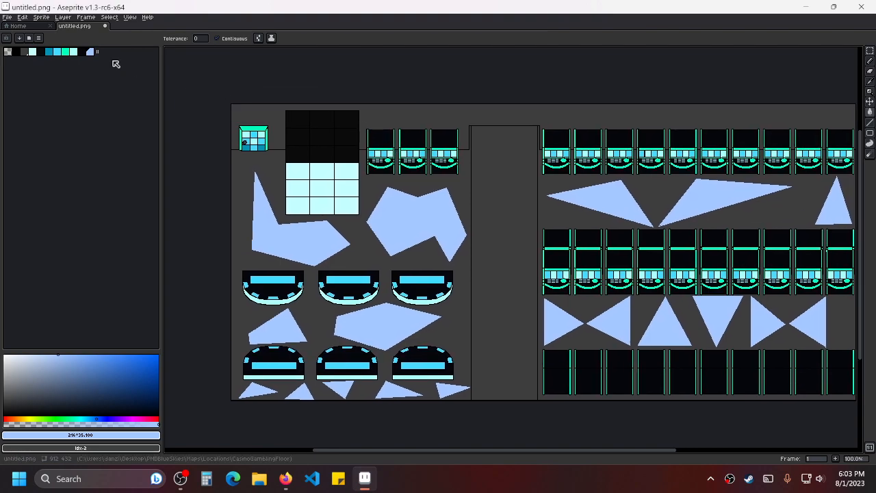
left_click(89, 53)
scroll(384, 120, "up", 2)
left_click(467, 99)
key("ctrl+z")
key("l")
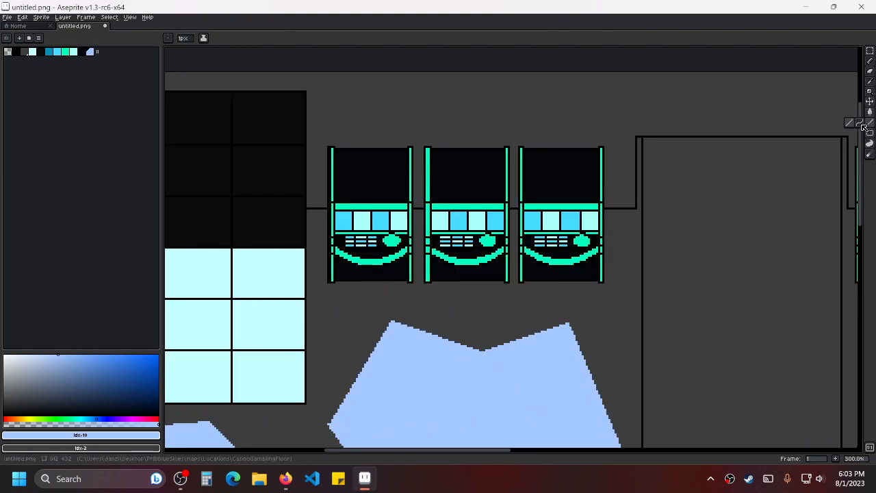
scroll(449, 152, "down", 3)
scroll(373, 155, "up", 2)
left_click_drag(604, 125, 771, 183)
key("4")
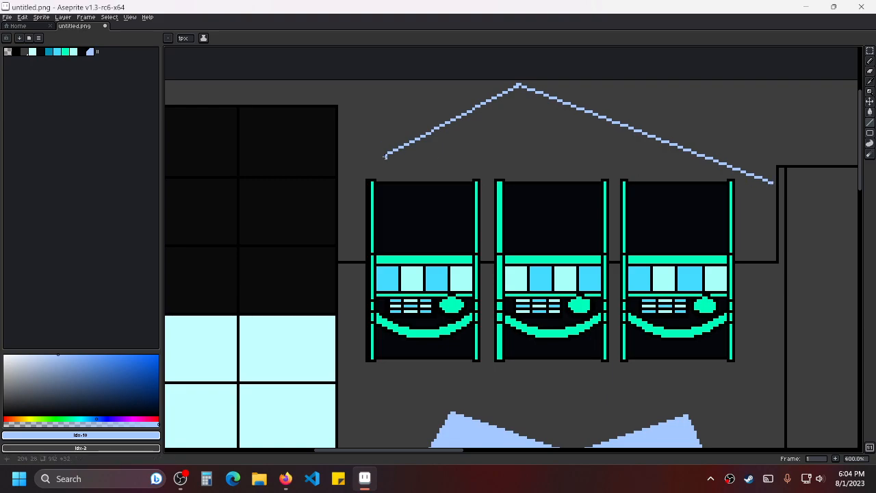
Add the outline's lower edges in the gaps beside and between the three slot machines, so the shape appears to pass behind them.
left_click_drag(385, 156, 439, 180)
mouse_move(482, 219)
left_mouse_down()
mouse_move(743, 201)
mouse_move(772, 183)
mouse_move(493, 216)
left_mouse_up()
left_click_drag(607, 207, 619, 207)
left_click_drag(737, 196, 772, 183)
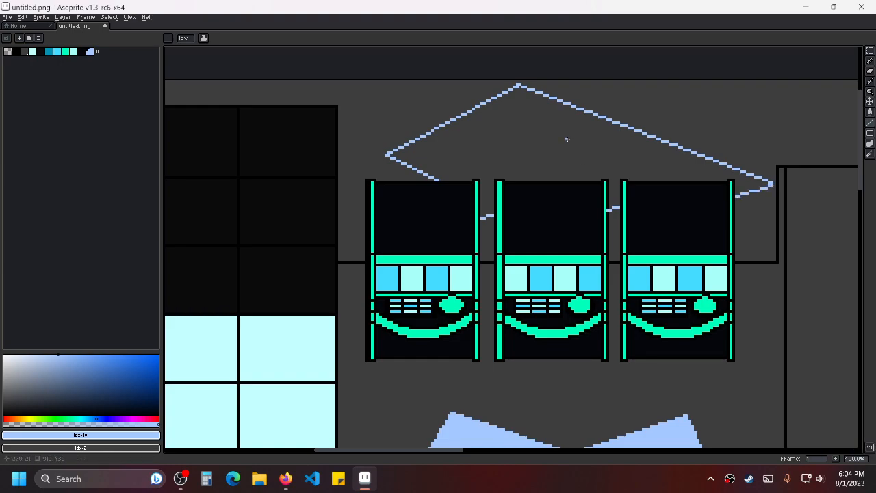
Draw a shallow pale blue peak of two lines on the wall directly above the dark tiled block.
scroll(567, 139, "down", 2)
left_click_drag(636, 232, 560, 231)
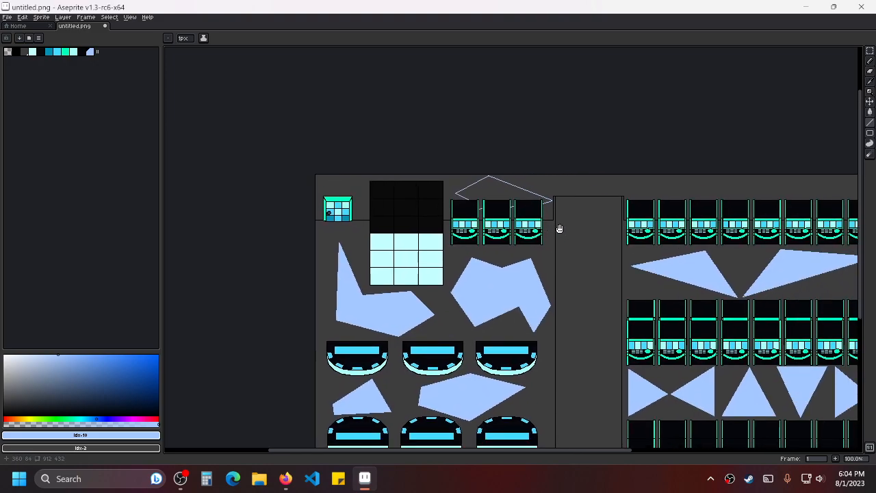
scroll(567, 208, "down", 1)
scroll(547, 219, "up", 3)
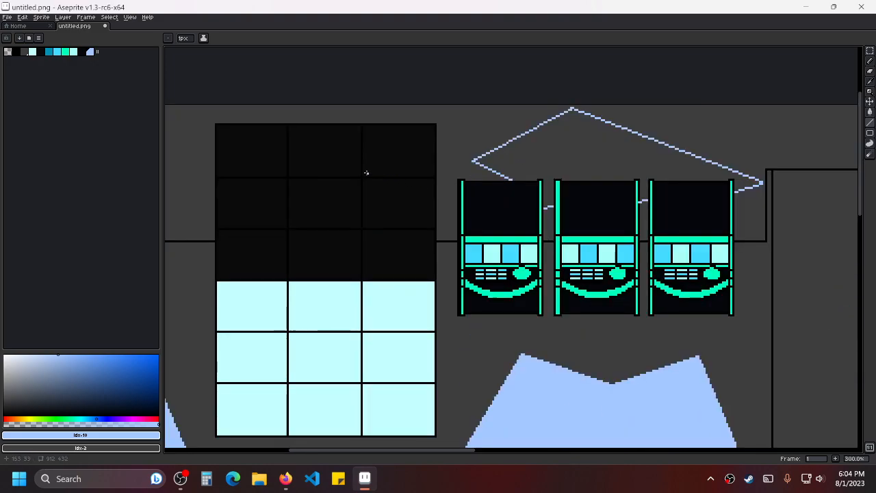
left_click_drag(367, 172, 472, 217)
scroll(563, 174, "up", 1)
left_click_drag(305, 184, 610, 186)
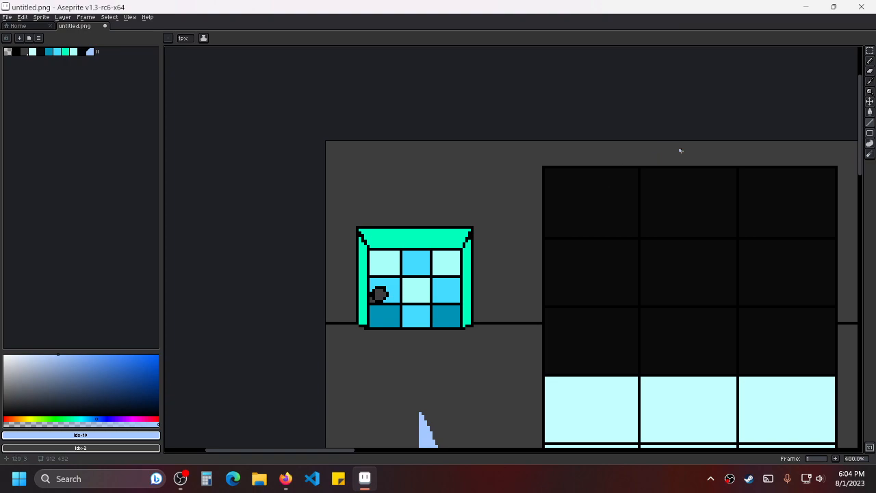
scroll(515, 156, "right", 1)
mouse_move(464, 165)
left_mouse_down()
mouse_move(560, 157)
mouse_move(581, 146)
mouse_move(564, 144)
mouse_move(688, 165)
left_mouse_up()
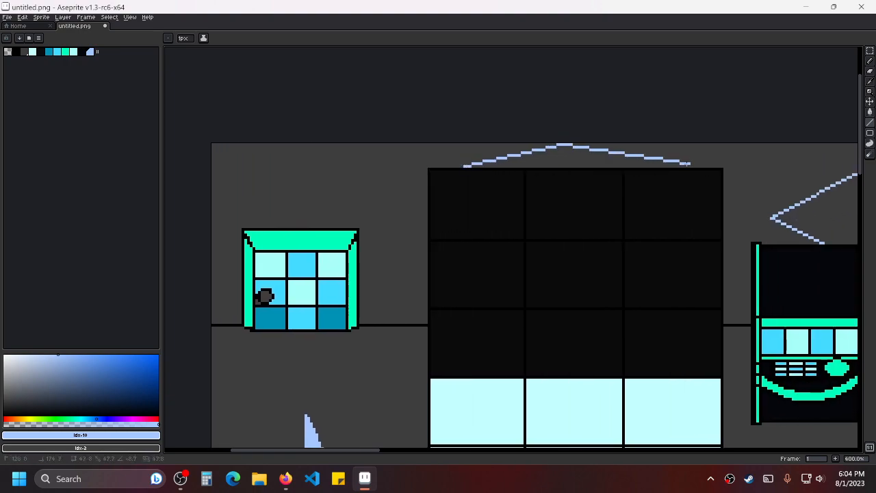
Draw a pale blue polygon outline on the wall around the green-framed panel, ending its lower edges at the frame.
scroll(341, 184, "left", 1)
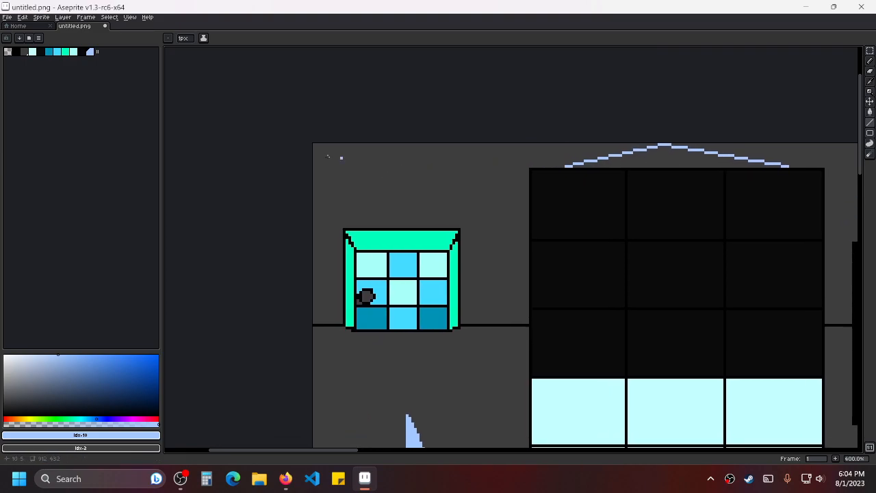
mouse_move(312, 203)
left_mouse_down()
mouse_move(346, 178)
mouse_move(429, 145)
mouse_move(525, 220)
mouse_move(311, 202)
left_mouse_up()
key("ctrl+z")
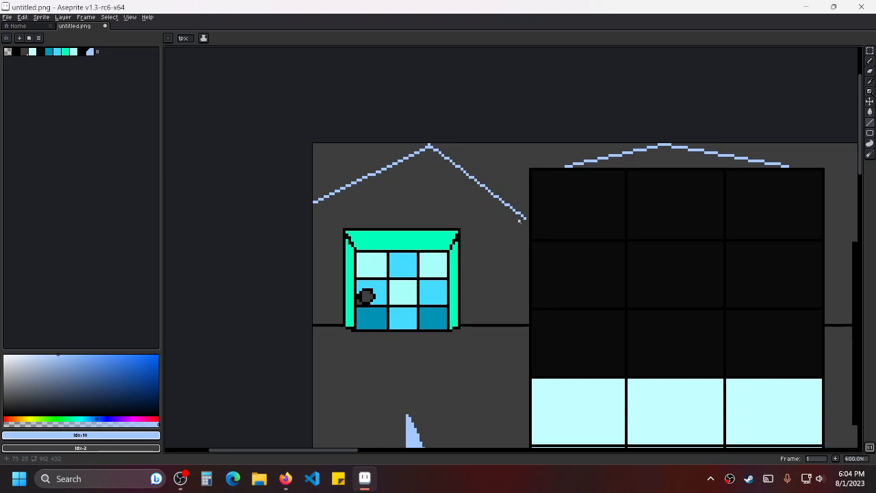
mouse_move(526, 220)
left_mouse_down()
mouse_move(497, 274)
mouse_move(460, 278)
left_mouse_up()
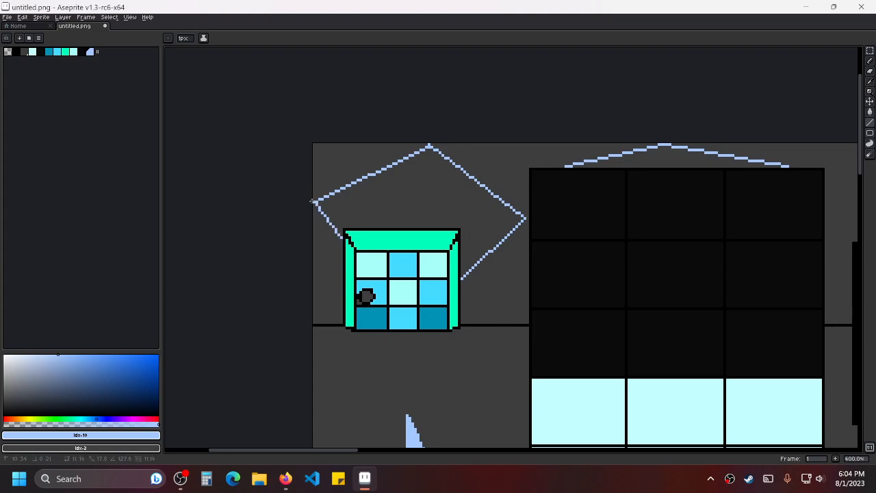
scroll(418, 197, "down", 2)
scroll(533, 231, "down", 2)
scroll(445, 171, "up", 4)
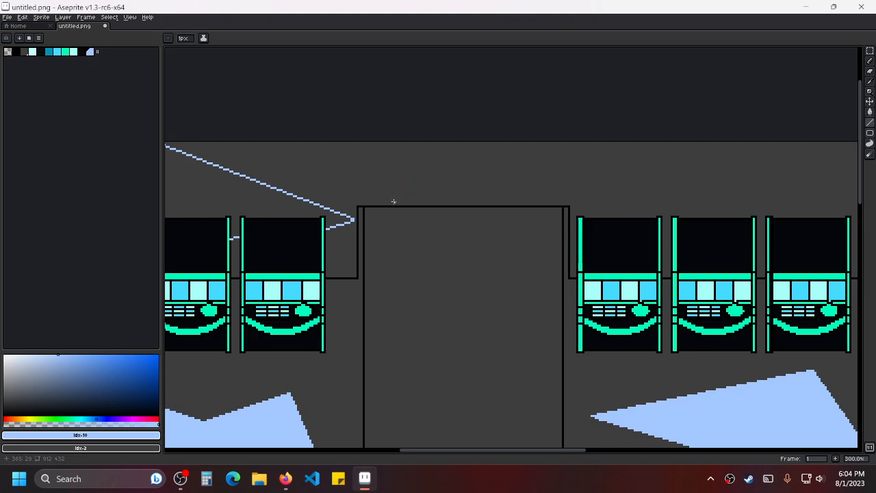
left_click_drag(388, 186, 510, 143)
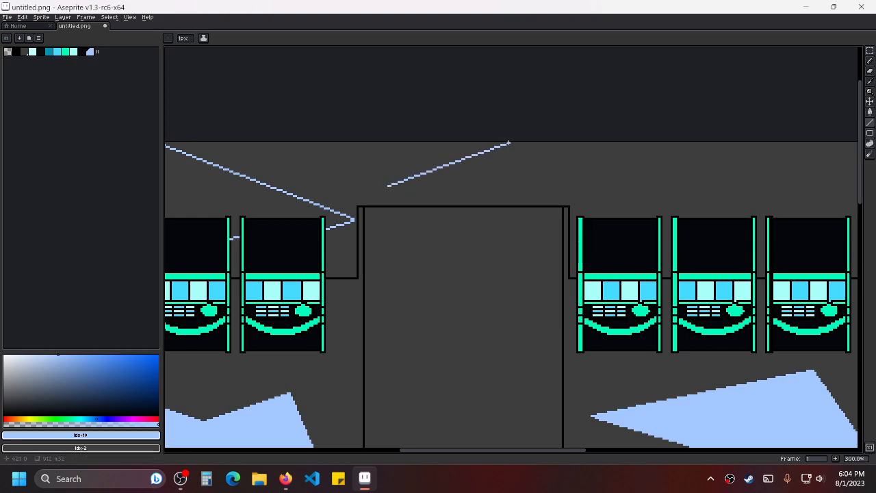
left_click_drag(388, 186, 449, 204)
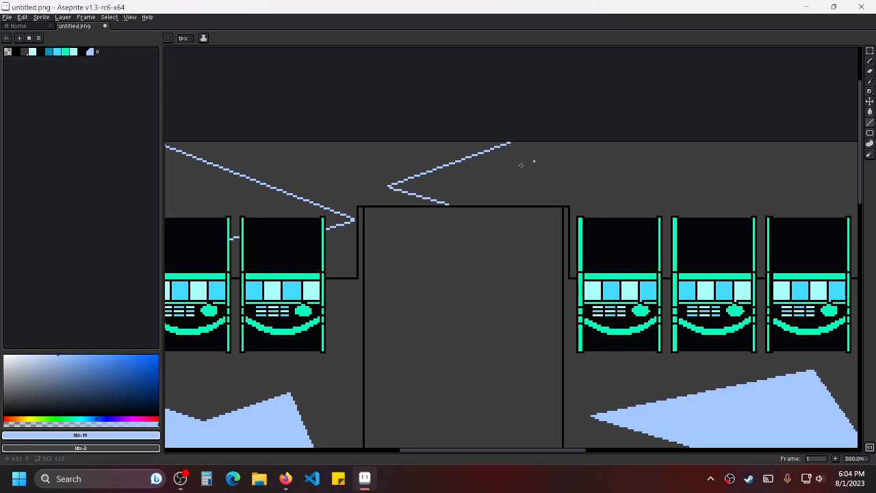
key("ctrl+z")
key("ctrl+z")
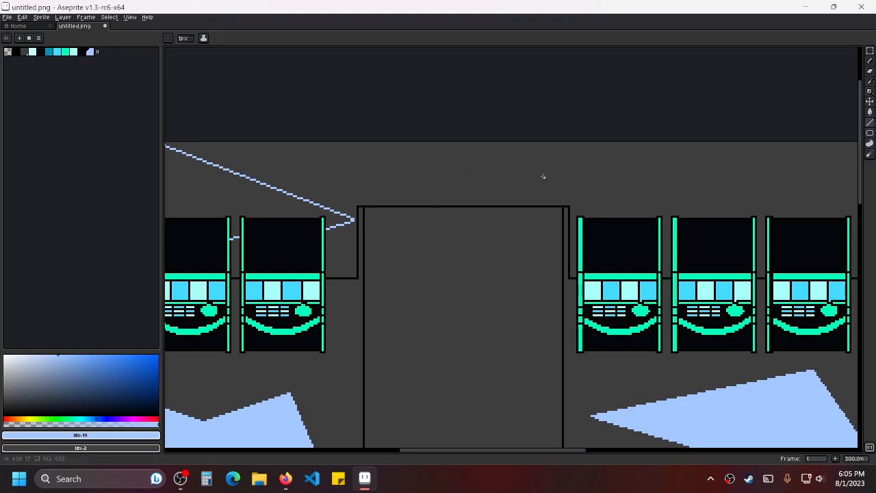
left_click_drag(544, 176, 475, 174)
mouse_move(382, 202)
left_mouse_down()
mouse_move(514, 141)
mouse_move(660, 174)
mouse_move(677, 198)
mouse_move(507, 203)
mouse_move(463, 186)
mouse_move(495, 141)
mouse_move(607, 185)
mouse_move(442, 175)
left_mouse_up()
key("ctrl+z")
key("ctrl+z")
key("ctrl+z")
Outline a pale blue triangle beside the doorway's upper corner and a four-sided shape above the long slot machine row.
mouse_move(683, 180)
left_mouse_down()
mouse_move(428, 180)
mouse_move(473, 201)
mouse_move(575, 170)
mouse_move(449, 150)
mouse_move(416, 177)
left_mouse_up()
left_click_drag(653, 177, 735, 165)
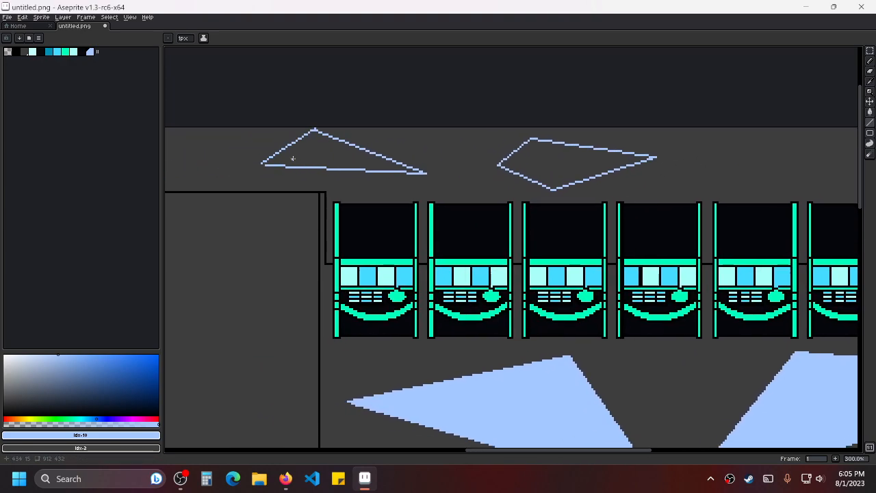
scroll(293, 158, "up", 5)
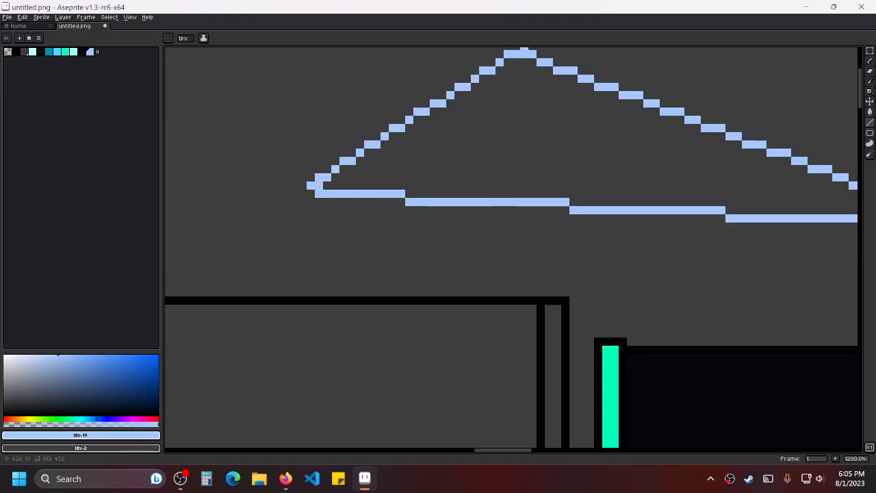
scroll(719, 199, "down", 5)
Outline a long pale blue triangle on the wall above the middle of the long slot machine row.
left_click_drag(760, 210, 393, 203)
scroll(505, 200, "down", 1)
left_click_drag(753, 209, 422, 211)
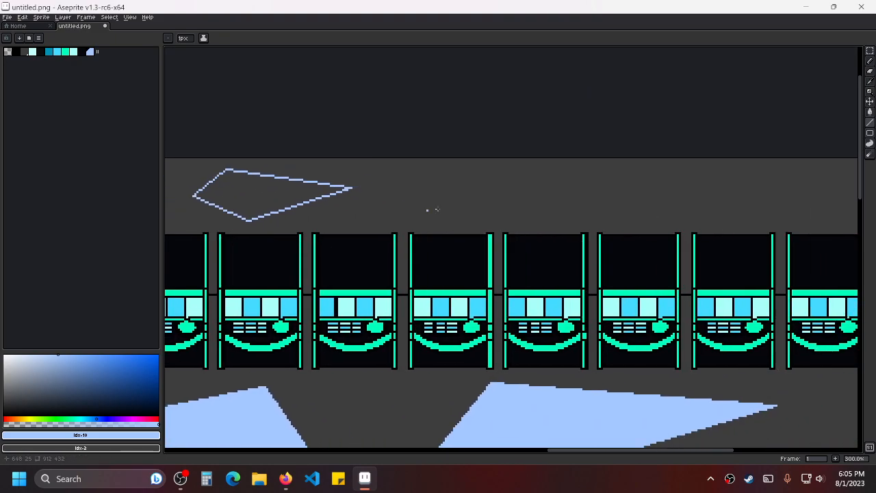
scroll(438, 199, "right", 2)
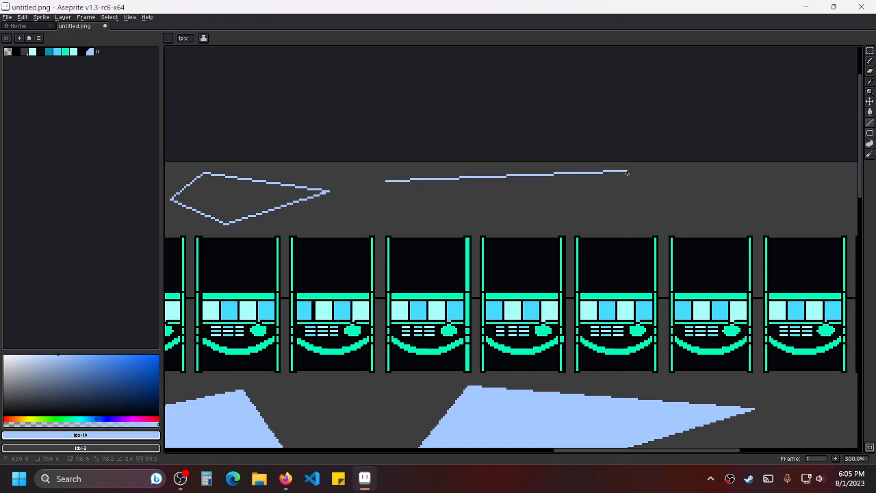
left_click(573, 215, "shift")
left_click(387, 183, "shift")
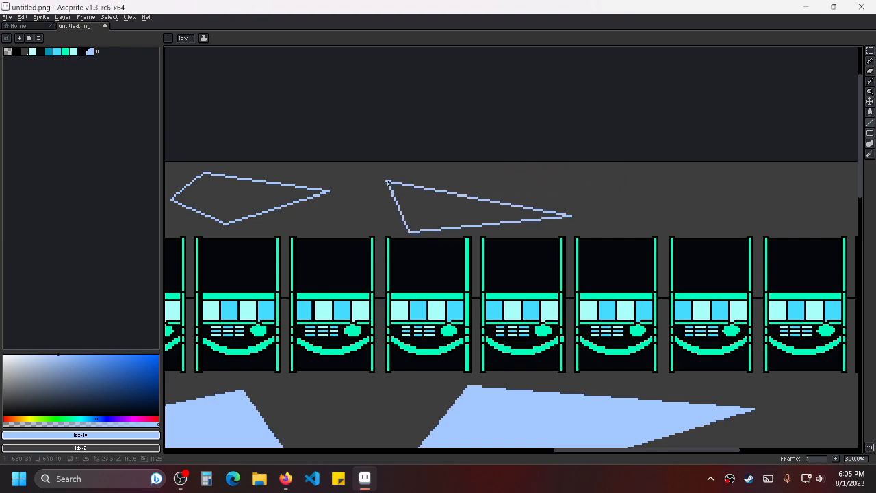
Outline a wide four-sided pale blue shape on the wall above the far end of the long slot machine row.
scroll(487, 201, "right", 5)
left_click(368, 235)
left_click(427, 186)
left_click(661, 239)
left_click(369, 237)
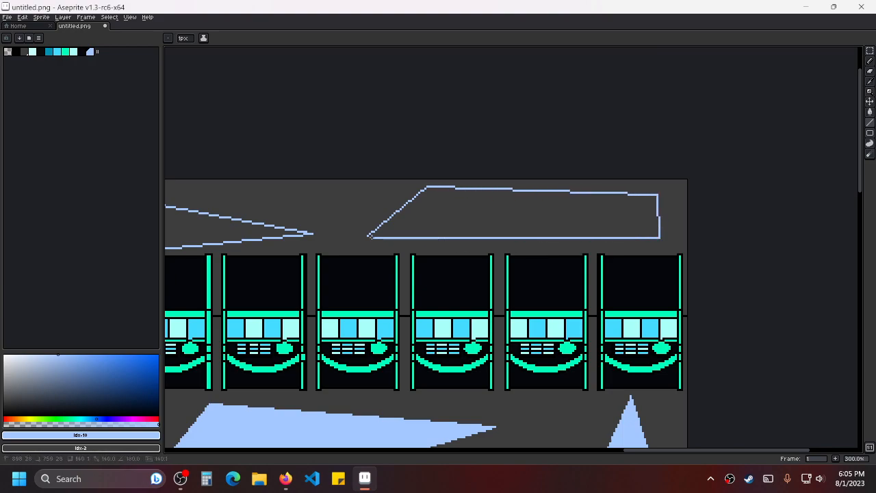
Fill the wall shapes behind the green-framed panel, the dark tiled block and the three slot machines with pale blue.
scroll(374, 244, "down", 4)
scroll(374, 243, "up", 2)
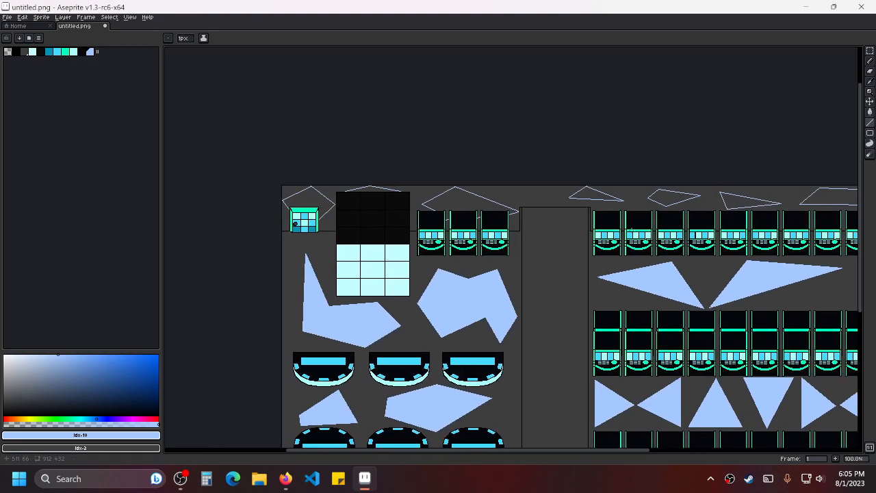
left_click(870, 112)
scroll(300, 194, "up", 2)
left_click(302, 195)
left_click(558, 182)
left_click_drag(712, 214, 566, 206)
left_click(549, 213)
left_click_drag(681, 217, 464, 205)
scroll(463, 205, "down", 2)
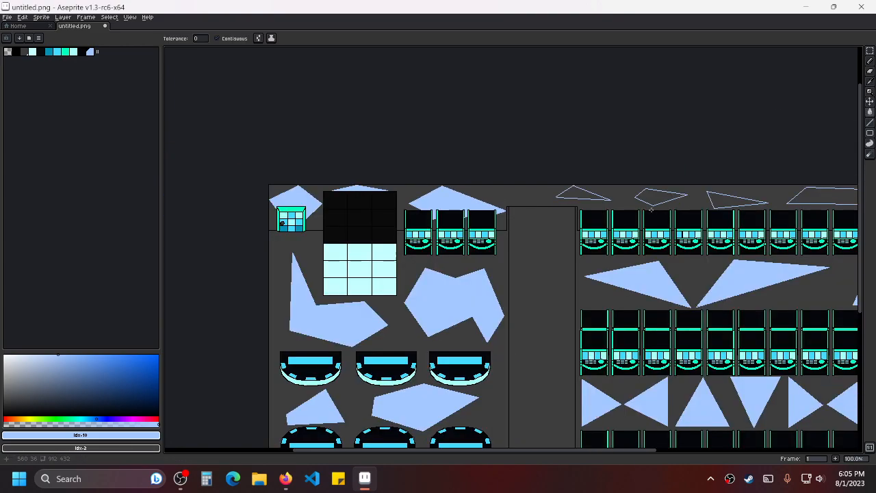
Fill the four wall shapes between the doorway and the far end of the long slot machine row with pale blue.
scroll(652, 210, "up", 1)
left_click(622, 181)
scroll(621, 181, "right", 4)
left_click(482, 197)
left_click(609, 199)
scroll(537, 193, "right", 1)
scroll(537, 193, "right", 3)
left_click(535, 209)
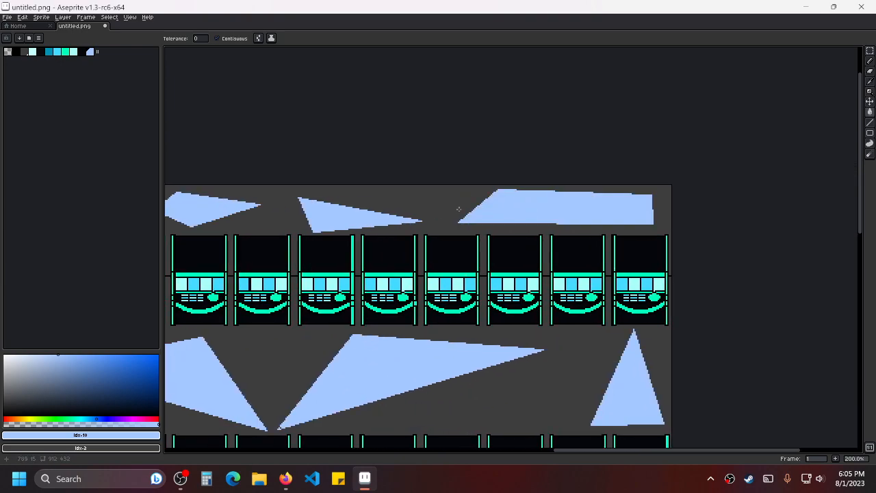
Examine the whole map, comparing the filled wall shapes with those on the floor.
scroll(404, 206, "down", 1)
left_click_drag(367, 219, 484, 213)
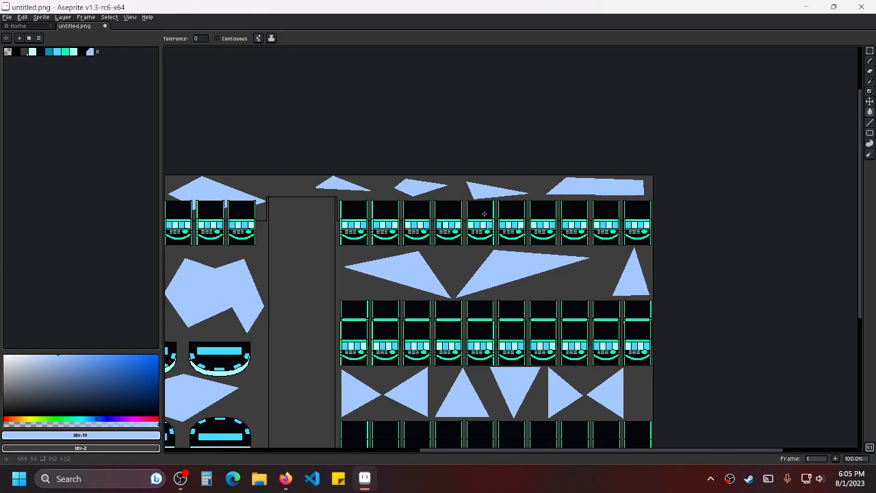
left_click_drag(341, 256, 528, 236)
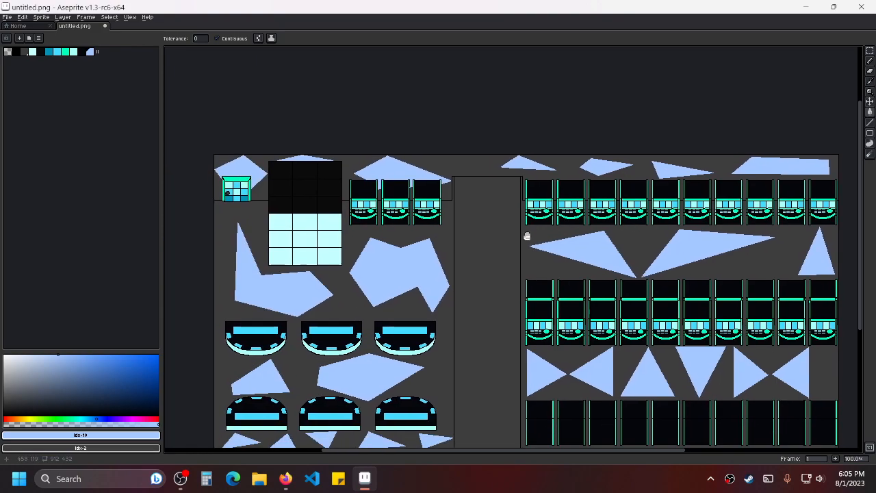
scroll(410, 182, "up", 1)
scroll(589, 160, "down", 1)
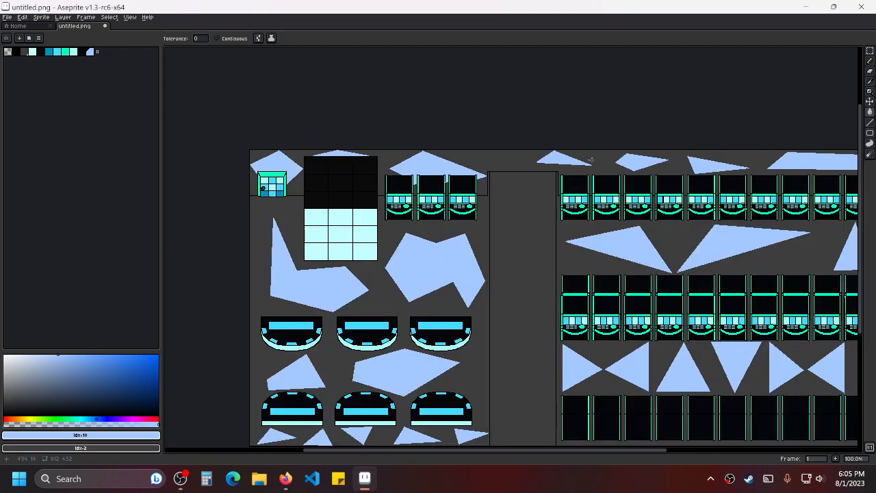
left_click_drag(681, 260, 559, 229)
left_click_drag(386, 166, 464, 213)
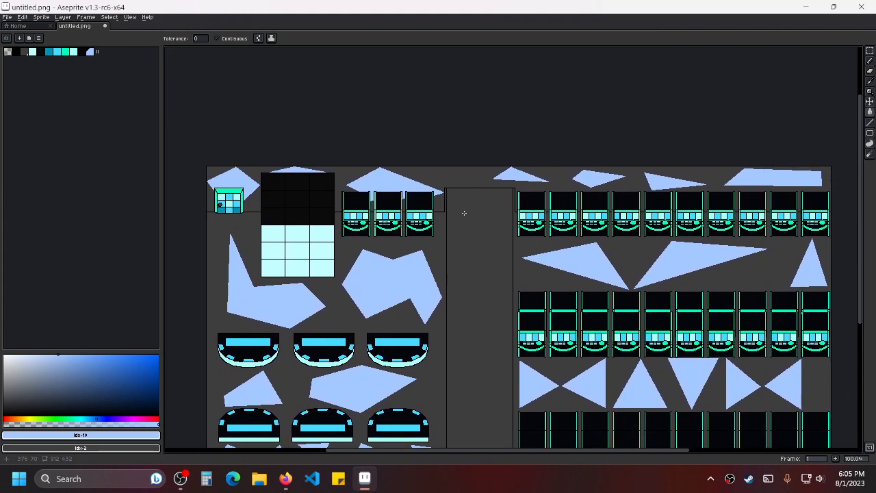
Examine the grey wall, doorway and floor areas surrounding the pale blue shapes across the map.
scroll(462, 211, "up", 3)
left_click_drag(390, 160, 404, 172)
scroll(404, 172, "up", 1)
scroll(520, 192, "down", 3)
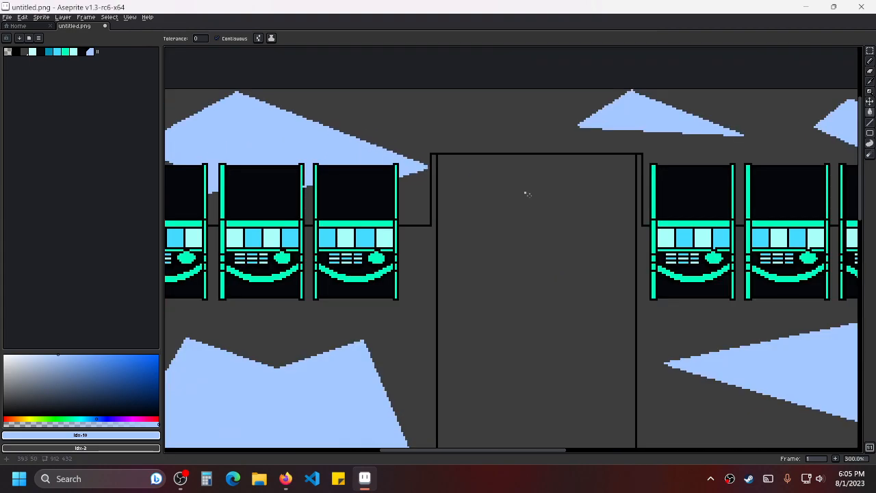
scroll(616, 247, "down", 1)
scroll(660, 250, "down", 1)
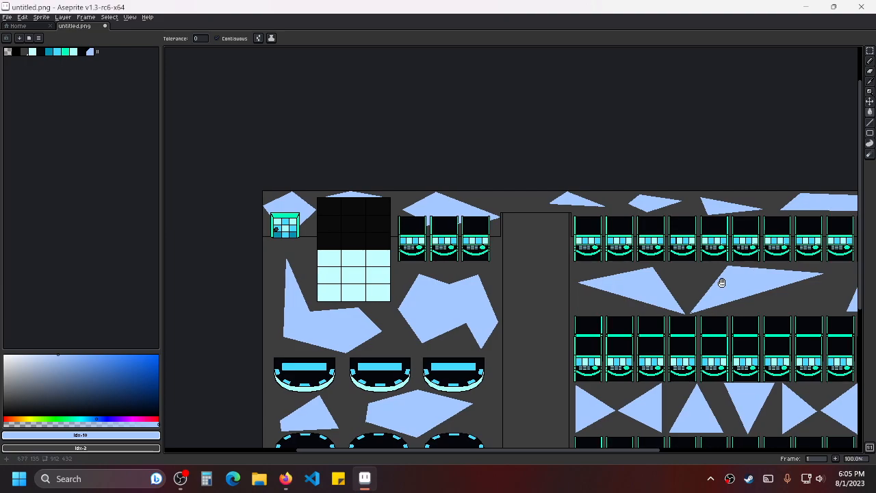
left_click_drag(725, 283, 653, 266)
scroll(478, 285, "down", 1)
scroll(460, 267, "up", 1)
left_click_drag(461, 267, 491, 186)
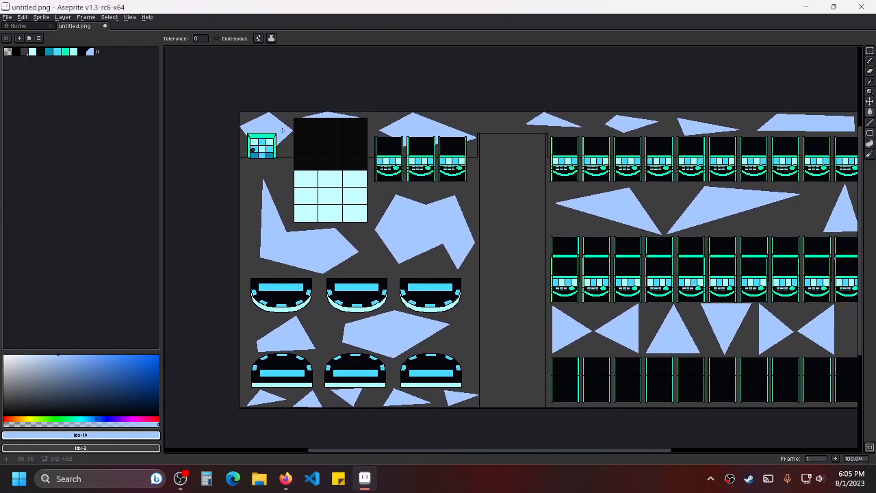
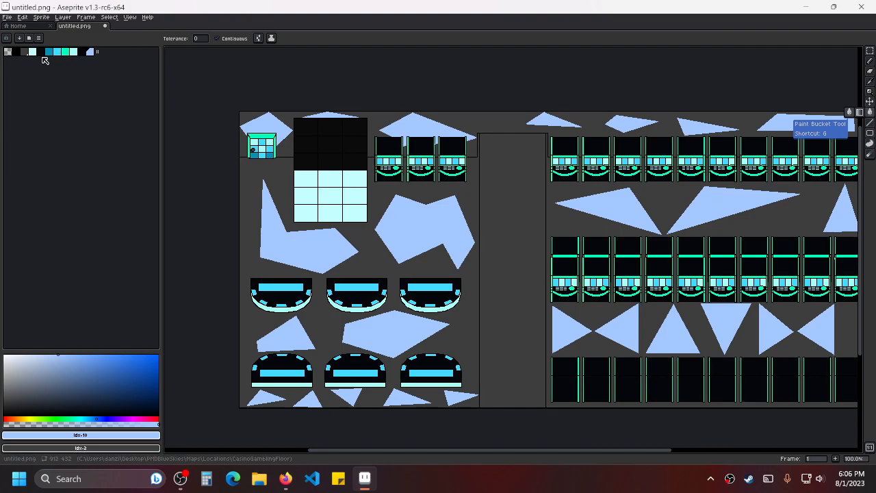
Sample the tiled block's near-black and fill the grey floor around it and the wall sections behind it with that colour.
scroll(290, 149, "up", 2)
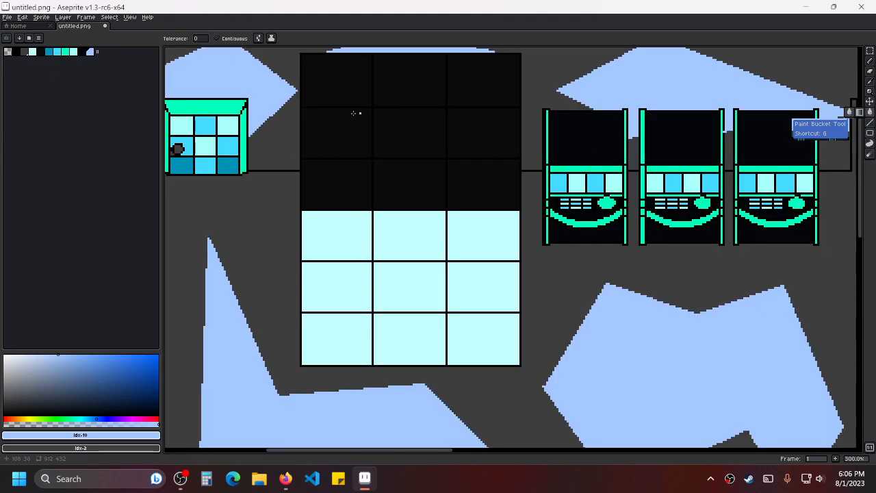
scroll(371, 130, "down", 1)
left_click(372, 125, "alt")
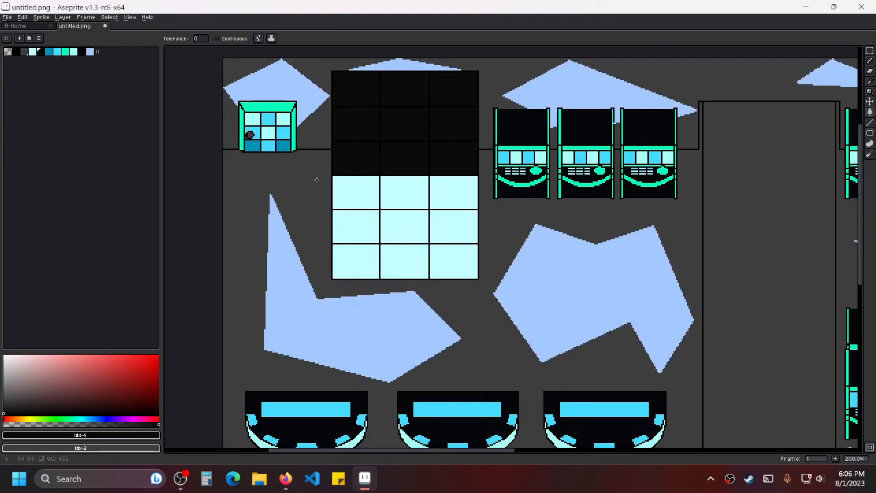
left_click(320, 156)
left_click(318, 141)
left_click(229, 103)
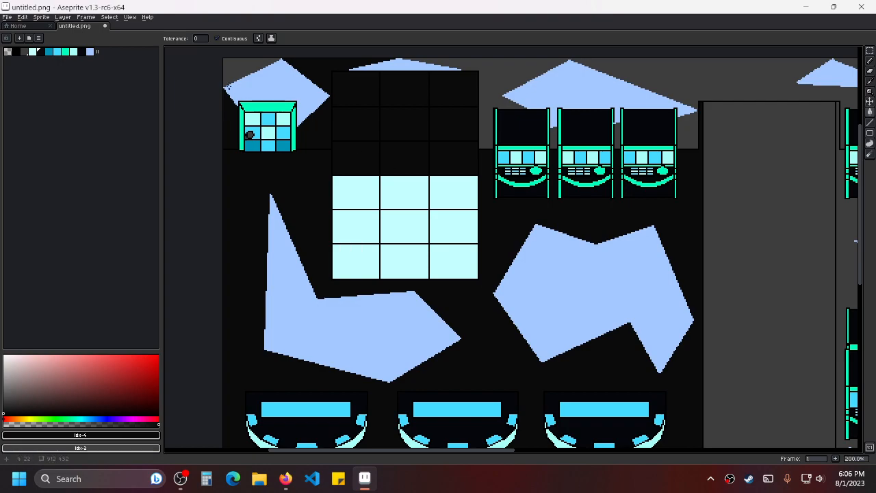
left_click(241, 69)
left_click(489, 68)
Fill the grey floor between the long slot machine rows with the same near-black.
left_click_drag(685, 134, 328, 141)
scroll(328, 141, "down", 1)
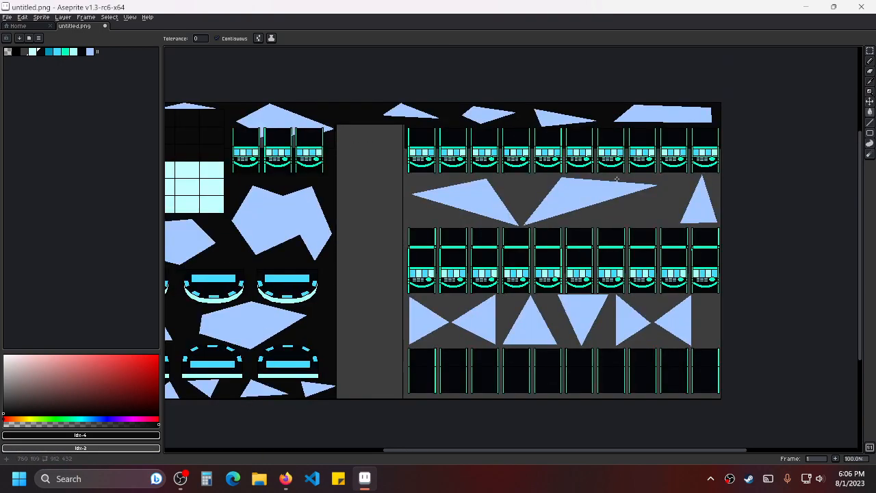
left_click(628, 223)
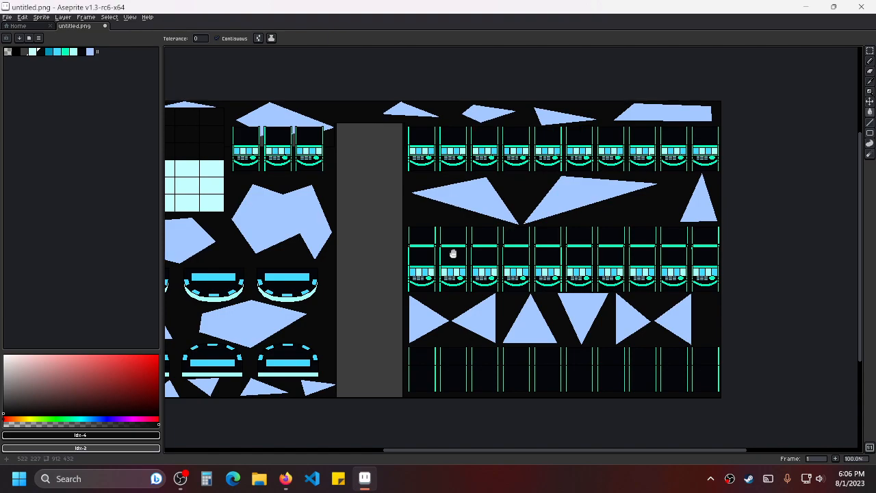
Examine the darkened map, comparing the slot machines and tables with the remaining grey central walkway.
left_click_drag(453, 257, 449, 202)
scroll(442, 199, "up", 4)
scroll(388, 186, "down", 5)
left_click_drag(389, 186, 480, 207)
scroll(465, 201, "up", 1)
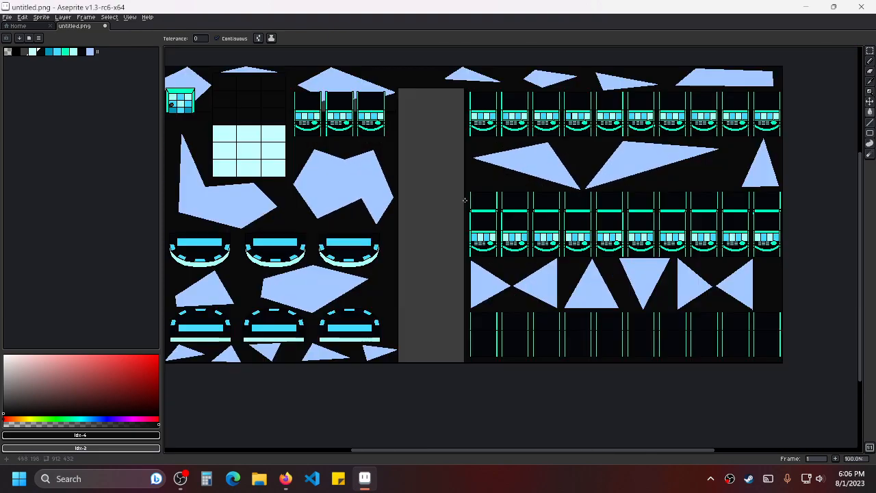
scroll(403, 185, "up", 2)
left_click_drag(404, 185, 651, 194)
scroll(648, 180, "down", 1)
scroll(644, 176, "down", 2)
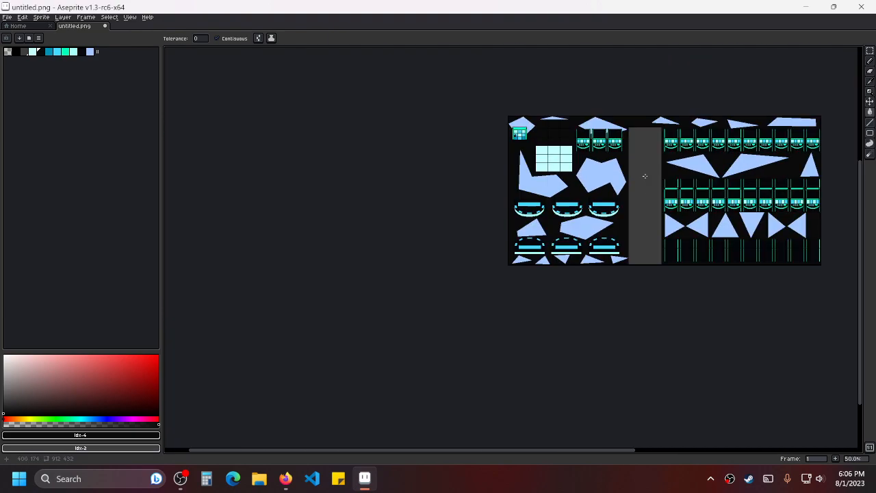
scroll(645, 176, "up", 3)
scroll(548, 152, "down", 1)
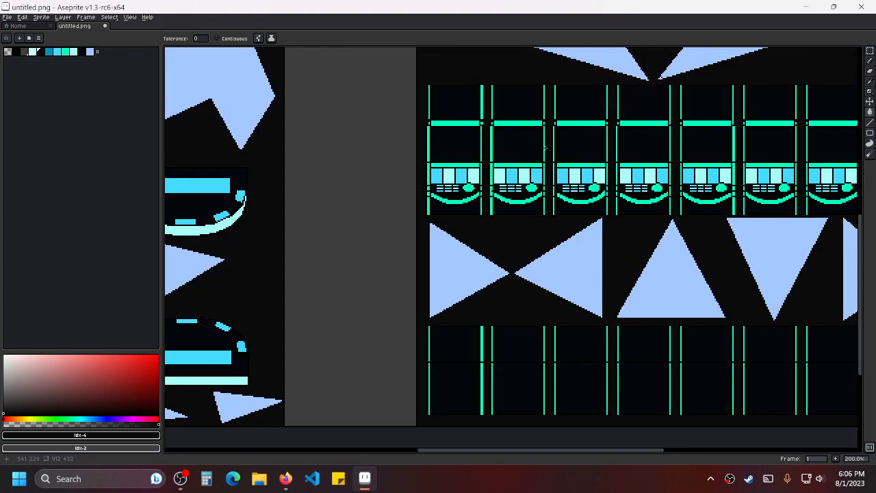
scroll(350, 189, "down", 2)
left_click_drag(350, 189, 389, 234)
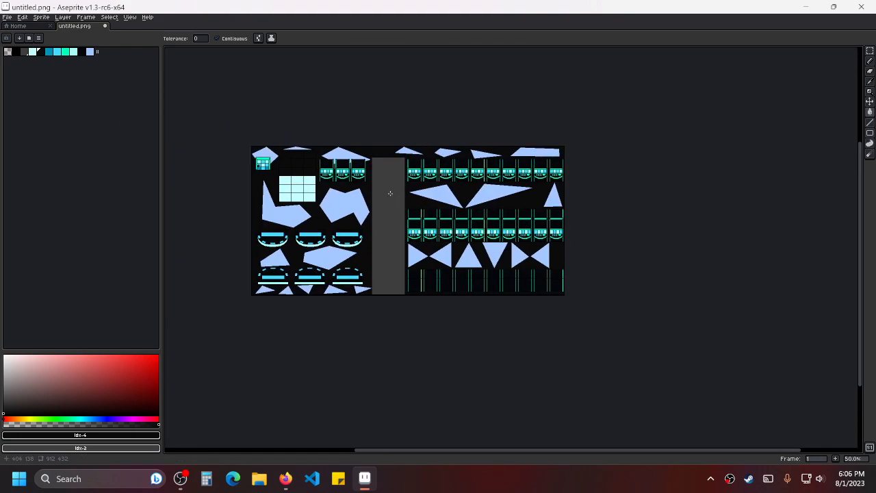
Fill the grey central walkway with the floor's near-black.
scroll(391, 194, "up", 1)
left_click(388, 182)
left_click_drag(364, 176, 482, 137)
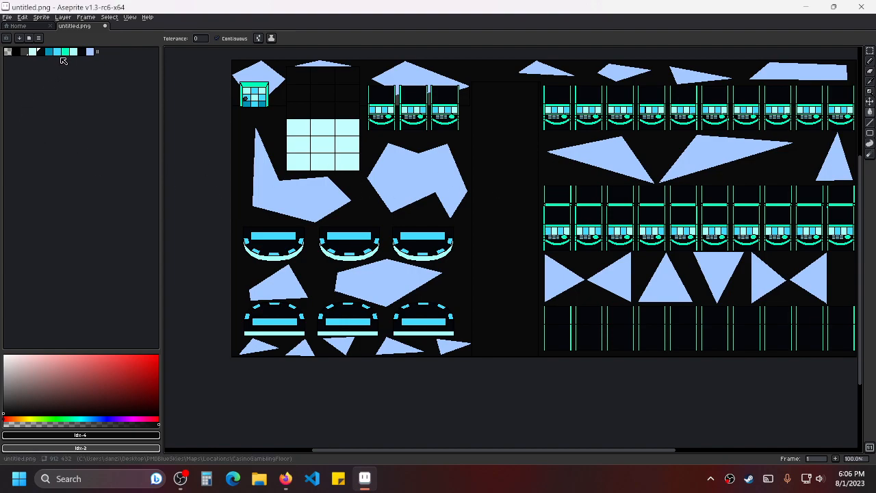
Lighten the very dark navy palette colour used on the slot machines and tables and shift its hue to dark teal.
left_click(81, 51)
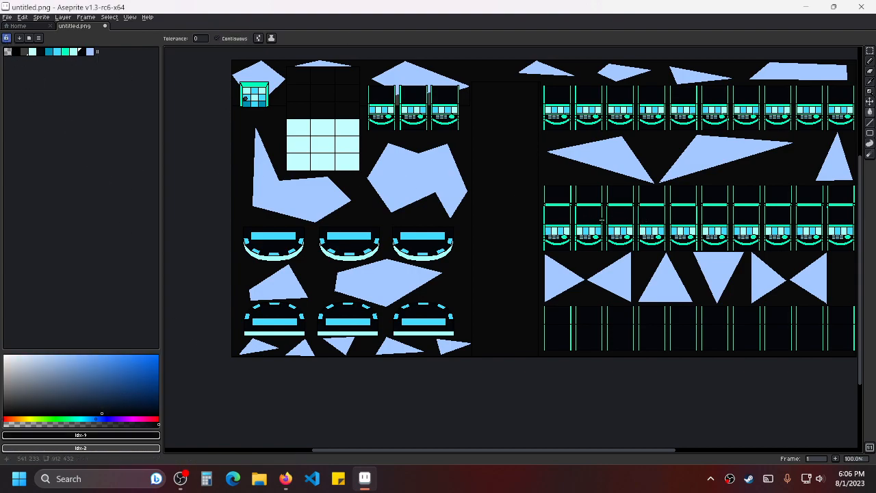
scroll(617, 182, "up", 2)
key("alt")
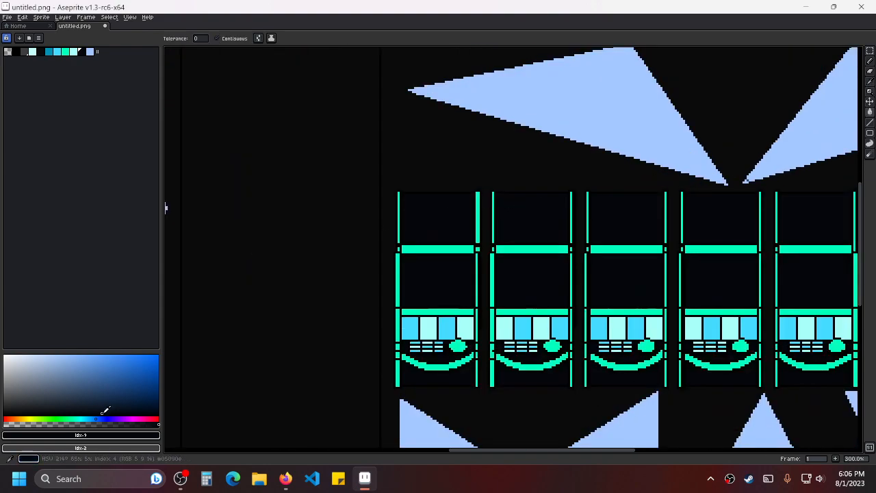
left_click(103, 407)
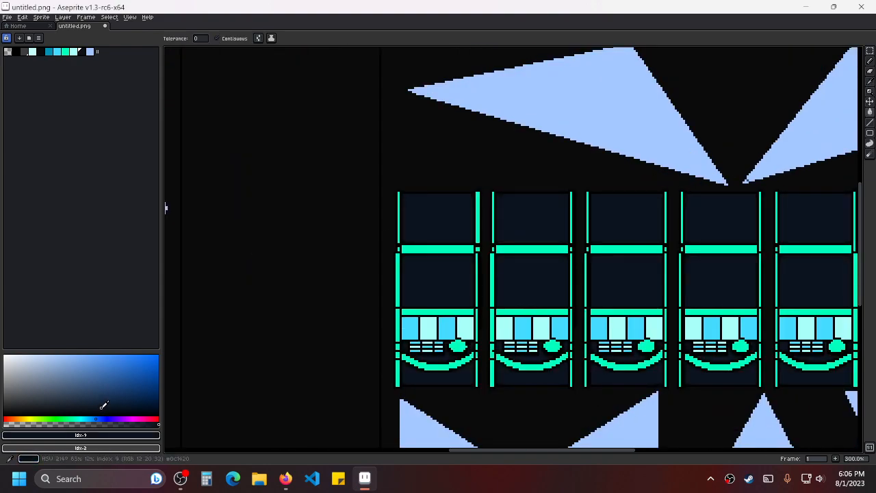
left_click_drag(98, 417, 84, 419)
Sample the near-black floor colour and fill the grey gaps between the group of three slot machines with it.
scroll(547, 239, "down", 3)
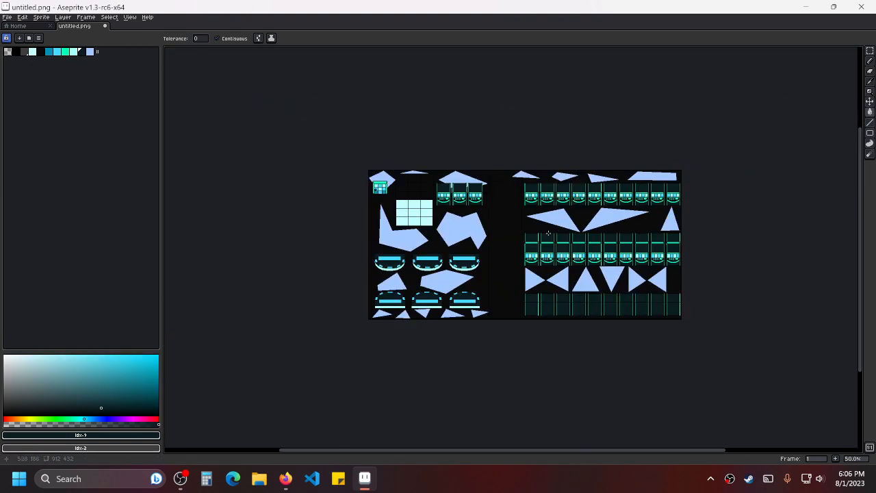
scroll(542, 229, "up", 2)
left_click_drag(542, 229, 608, 331)
left_click_drag(342, 257, 553, 266)
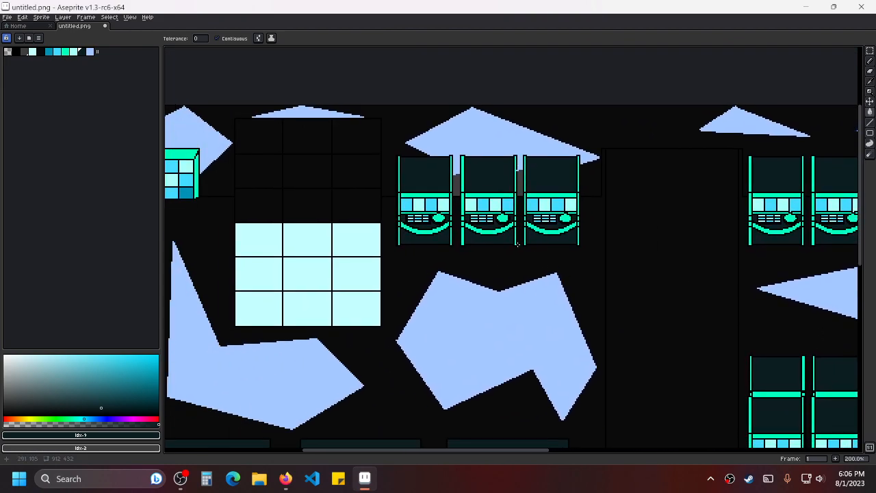
scroll(463, 194, "up", 2)
key("alt")
left_click(7, 37)
left_click(450, 219, "alt")
left_click(450, 181)
left_click(578, 173)
scroll(482, 160, "up", 2)
scroll(448, 182, "up", 2)
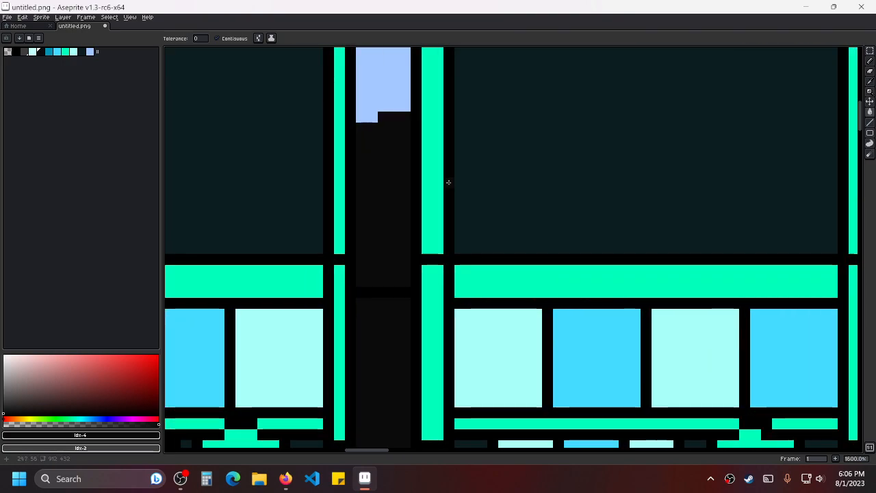
Examine the teal-tinted slot machines and tables against the near-black floor across the map.
scroll(449, 182, "down", 7)
left_click_drag(550, 237, 594, 201)
scroll(595, 202, "down", 1)
left_click_drag(664, 256, 543, 212)
scroll(554, 183, "up", 2)
left_click_drag(498, 178, 615, 242)
scroll(615, 242, "down", 2)
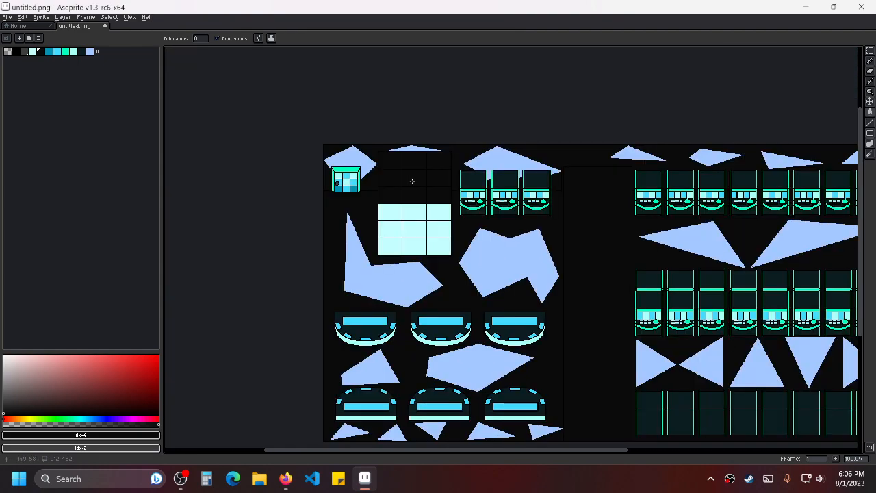
scroll(443, 191, "up", 3)
scroll(542, 212, "down", 2)
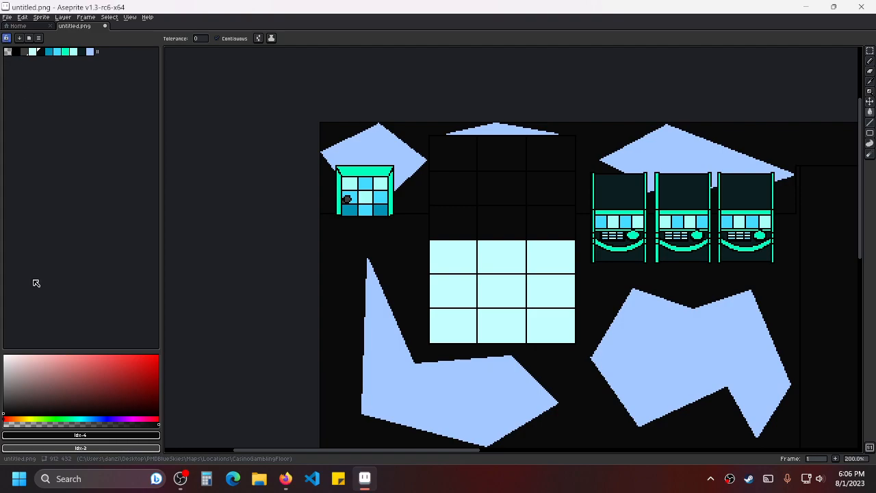
Try the floor's near-black palette colour at #141414 and #0b0b0b, and undo the last colour change.
left_click(7, 408)
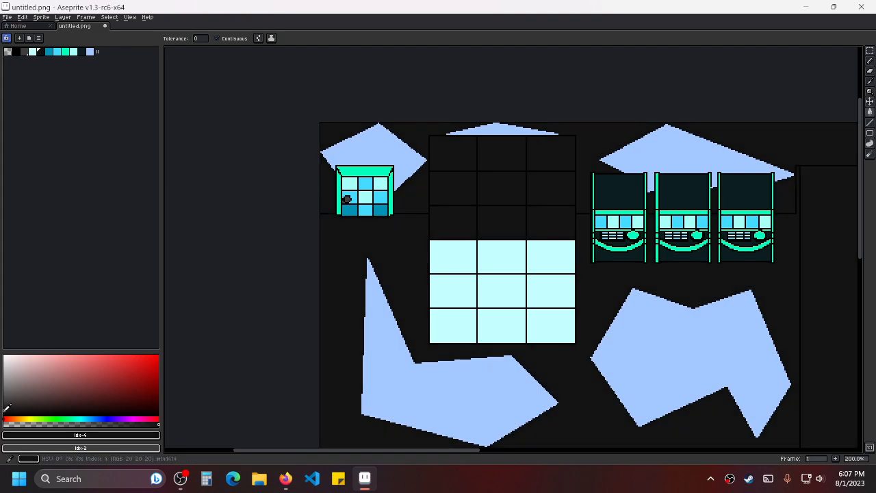
left_click_drag(7, 408, 6, 412)
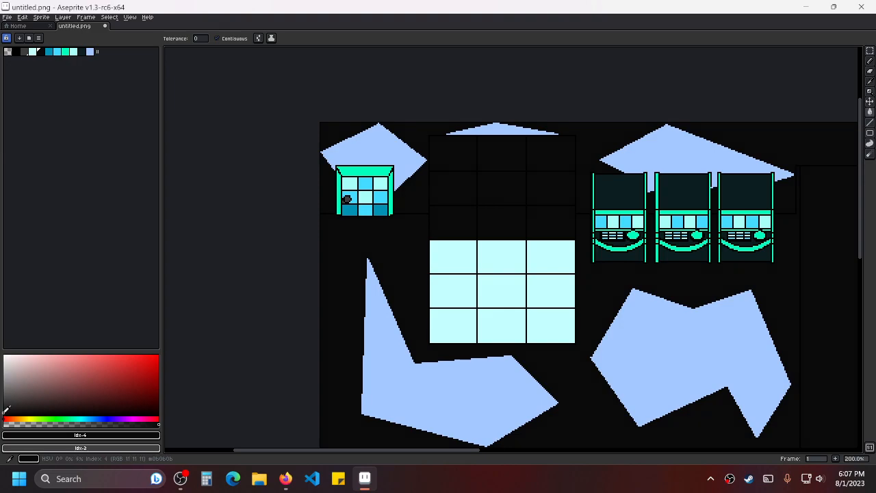
scroll(699, 325, "down", 1)
left_click_drag(754, 334, 600, 231)
scroll(600, 232, "up", 1)
key("ctrl+z")
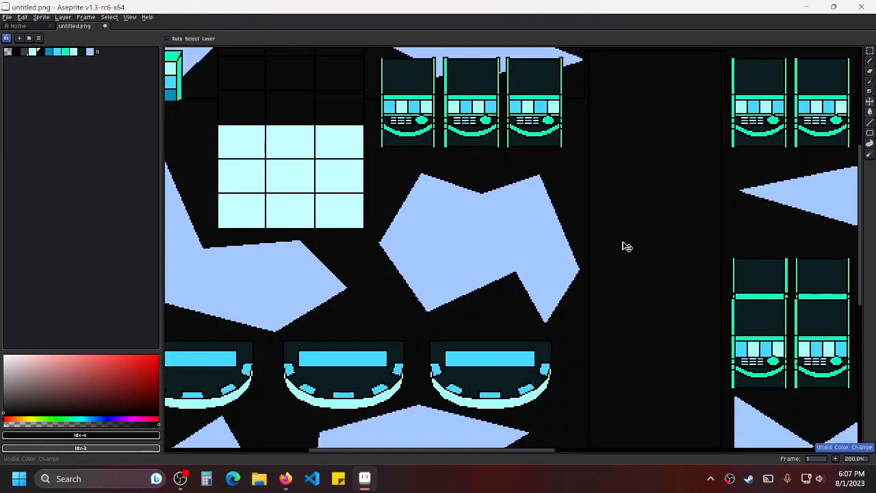
Lighten the near-black palette colour of the floor and walls slightly so it separates from the black outlines.
scroll(623, 247, "down", 2)
key("g")
scroll(496, 211, "up", 2)
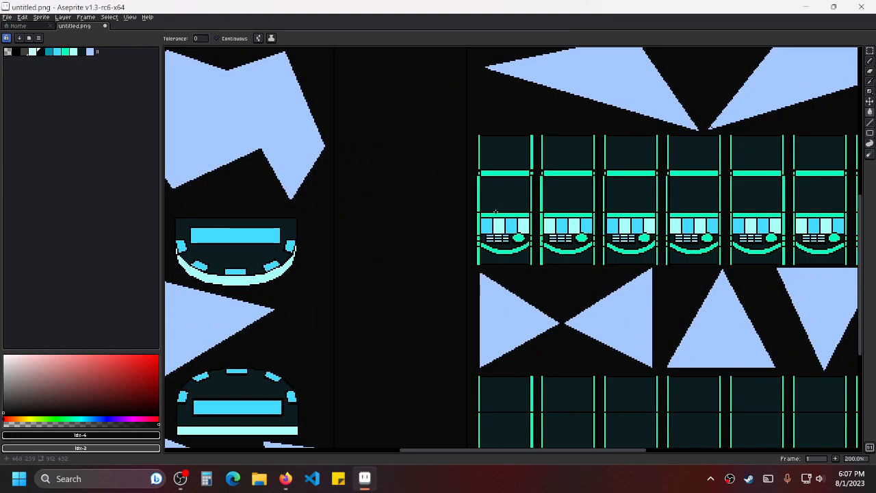
scroll(496, 211, "up", 2)
left_click_drag(403, 215, 550, 219)
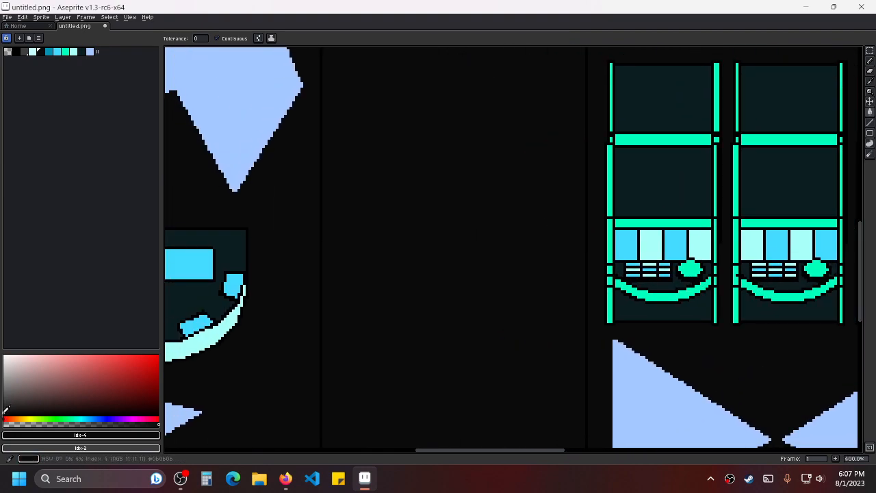
scroll(453, 244, "down", 3)
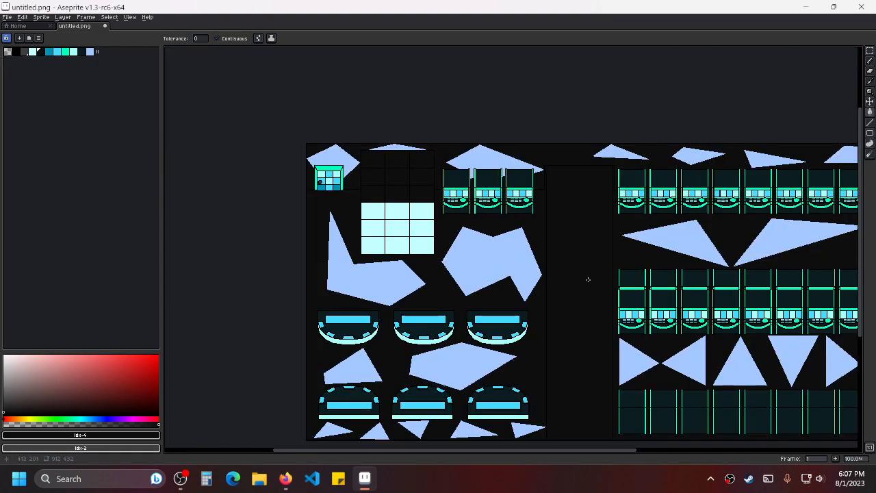
Check the contrast between the adjusted floor colour and the black outlines, closely around the pale tiled block.
scroll(613, 264, "up", 2)
scroll(597, 247, "down", 2)
scroll(641, 249, "up", 3)
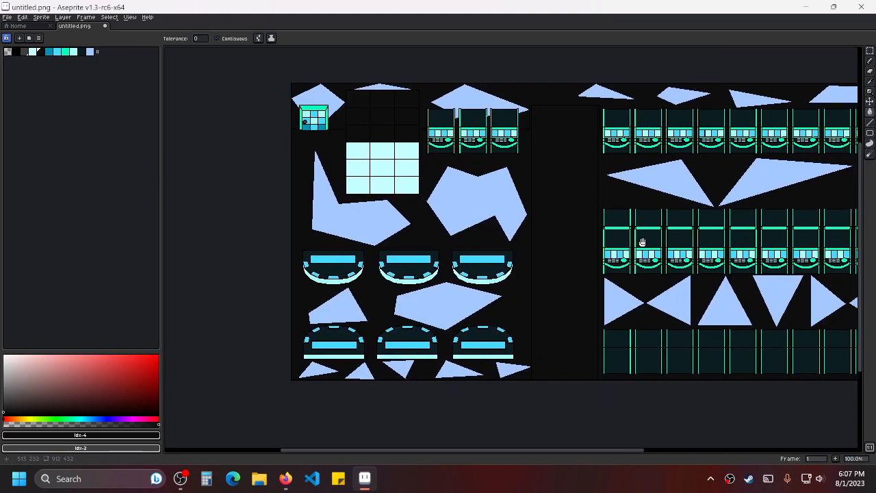
scroll(527, 229, "down", 1)
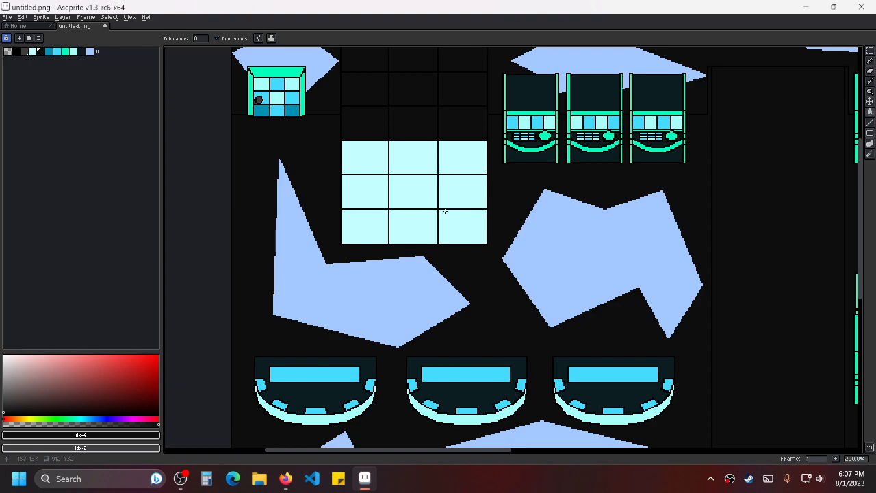
scroll(372, 230, "up", 3)
scroll(473, 219, "up", 1)
scroll(371, 192, "up", 3)
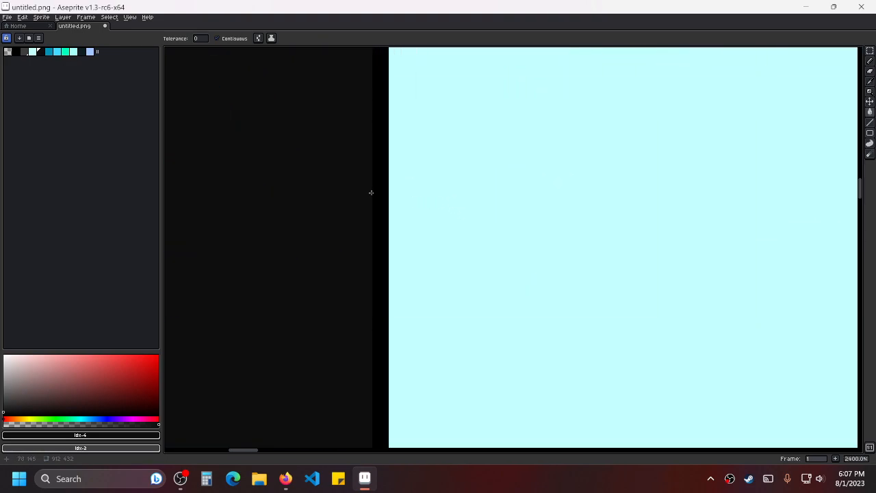
scroll(372, 191, "down", 3)
scroll(373, 191, "down", 3)
scroll(683, 239, "down", 2)
left_click_drag(684, 239, 444, 235)
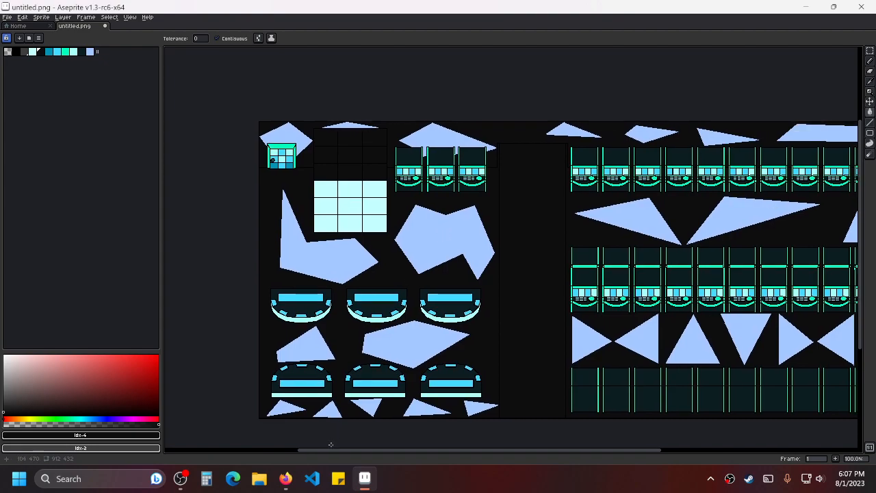
Look into the CasinoGamblingFloor and CasinoEntrance map folders, and return to the Locations folder.
left_click(259, 479)
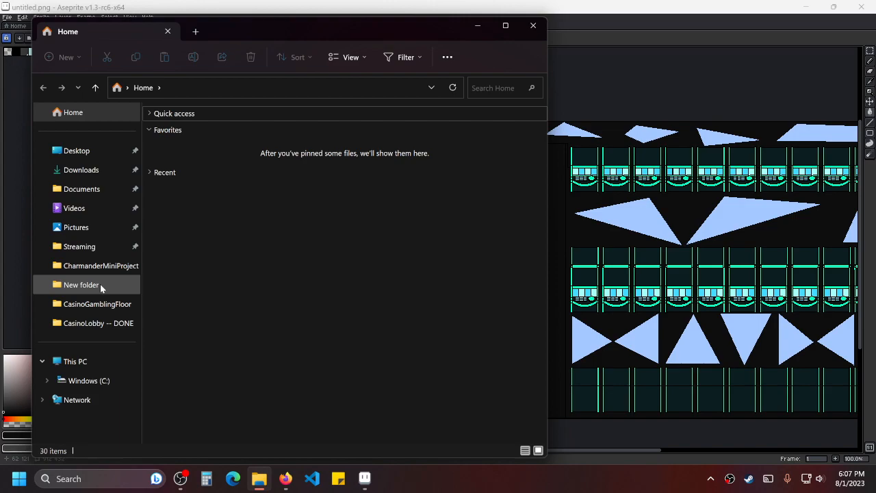
left_click(100, 305)
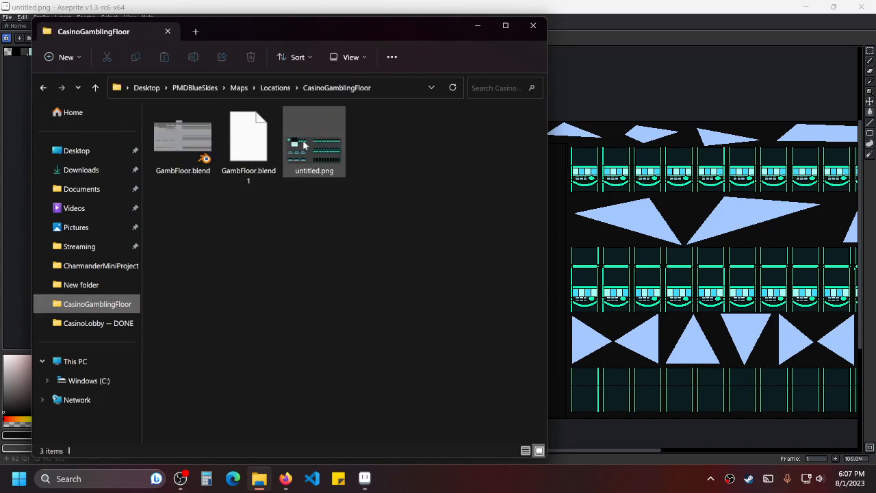
left_click(272, 88)
double_click(241, 170)
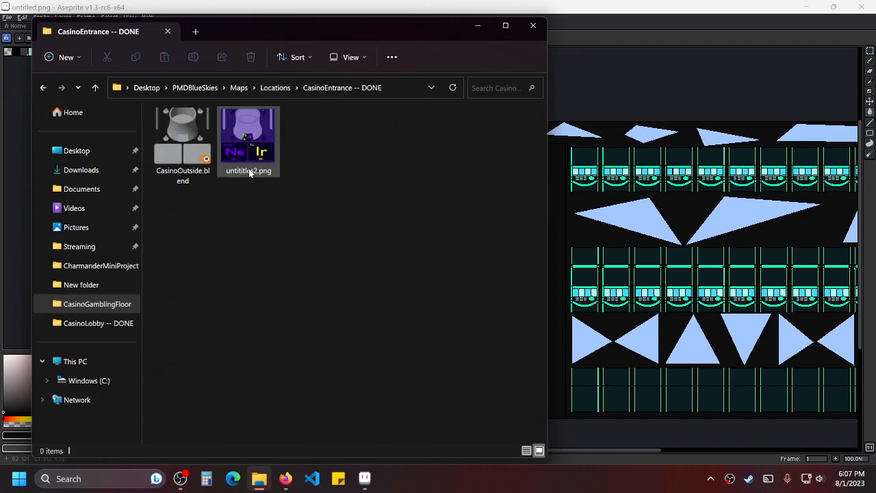
left_click(255, 164)
left_click(293, 88)
left_click(275, 88)
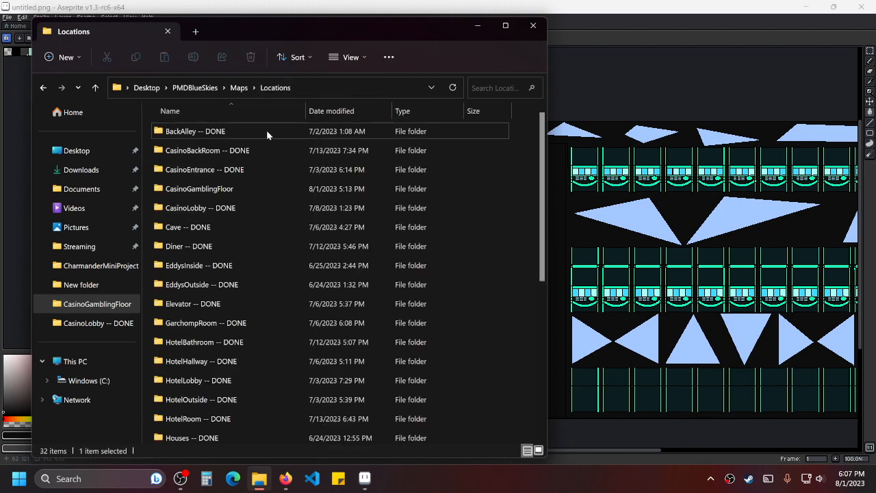
View the finished CasinoLobby map's untitled.png, checking its dark purple floor closely against the black outlines.
left_click(225, 208)
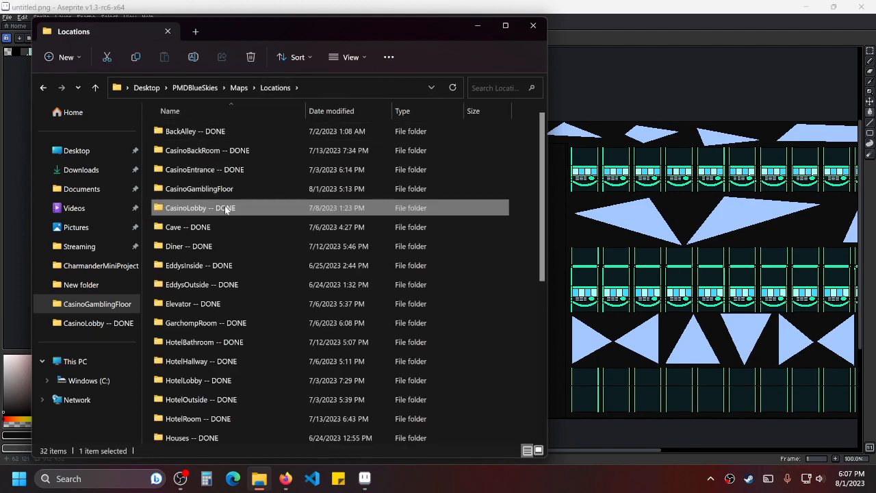
double_click(243, 208)
double_click(221, 171)
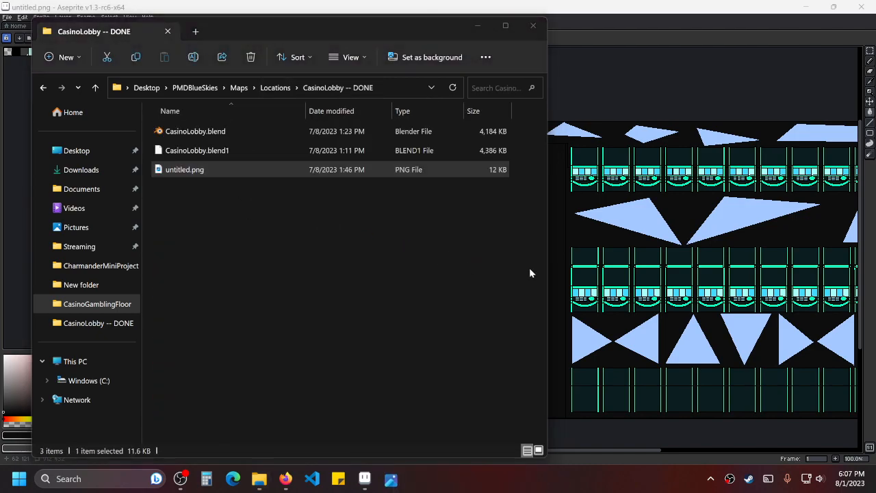
scroll(368, 254, "up", 12)
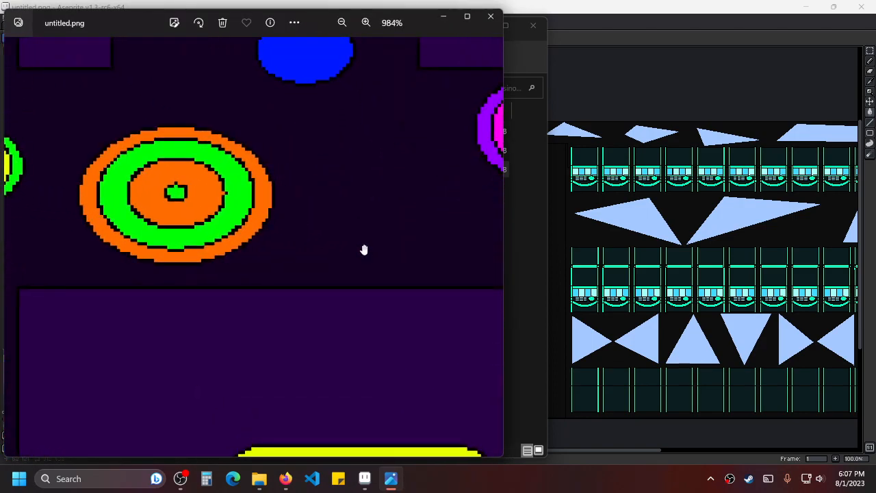
scroll(364, 249, "up", 4)
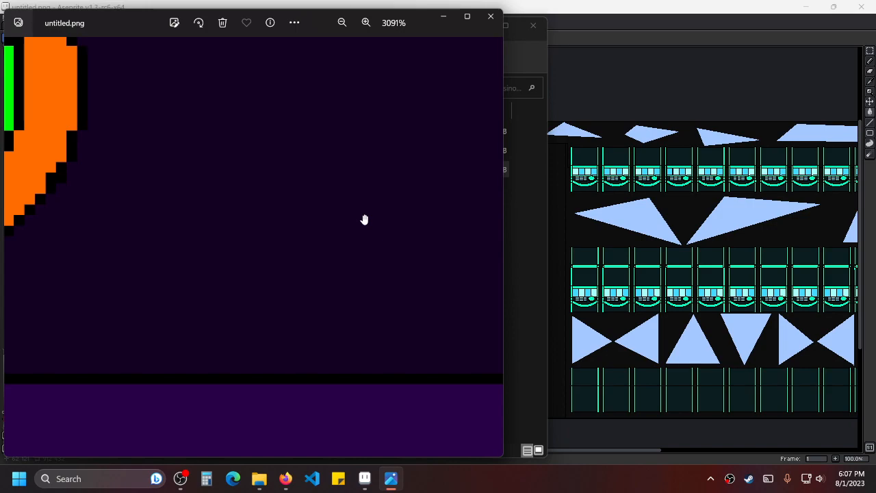
left_click(489, 17)
left_click(532, 24)
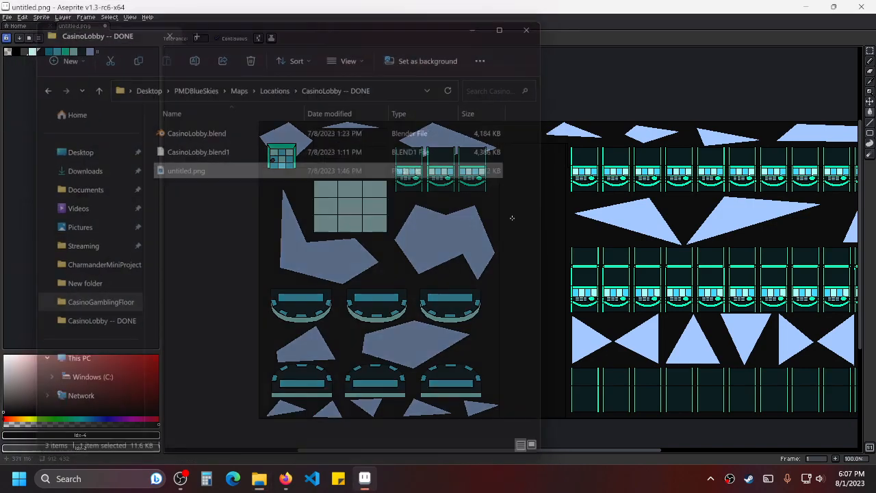
Examine how the slot machines, tables and pale blue shapes stand out against the near-black floor across the gambling floor map.
scroll(486, 236, "up", 5)
scroll(487, 237, "down", 3)
left_click_drag(485, 156, 567, 346)
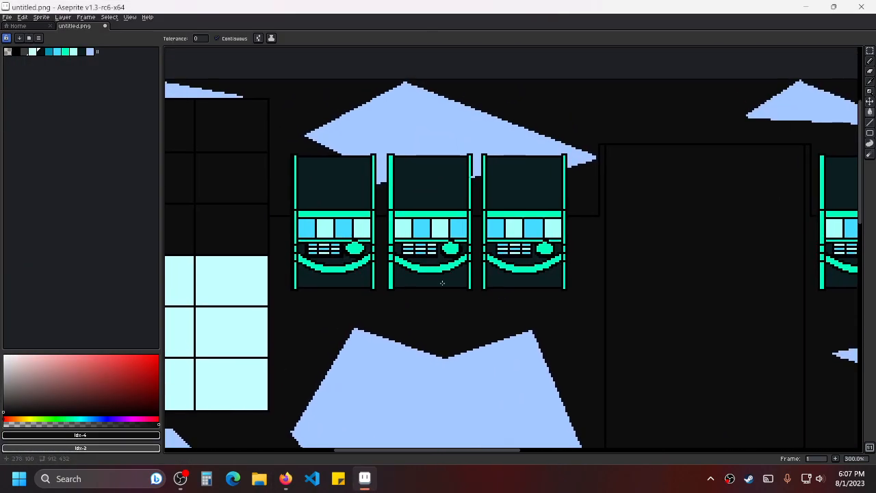
left_click_drag(389, 286, 625, 242)
scroll(624, 242, "down", 1)
scroll(639, 267, "down", 5)
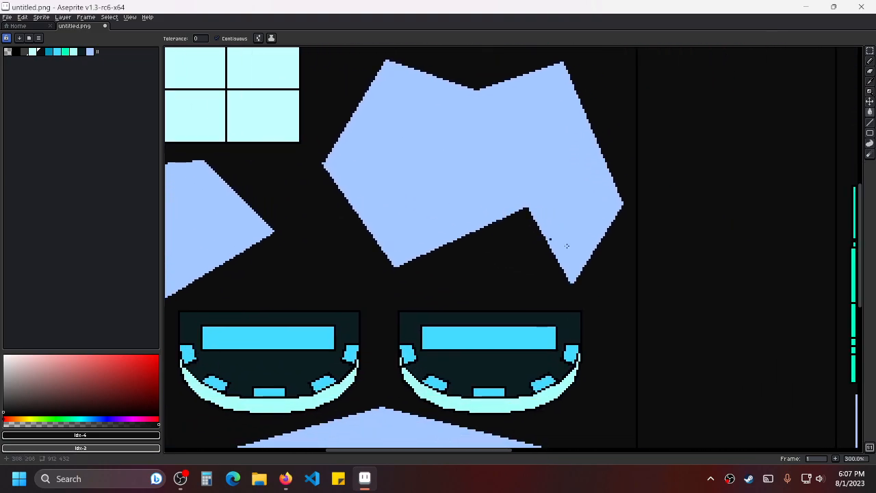
scroll(558, 281, "up", 4)
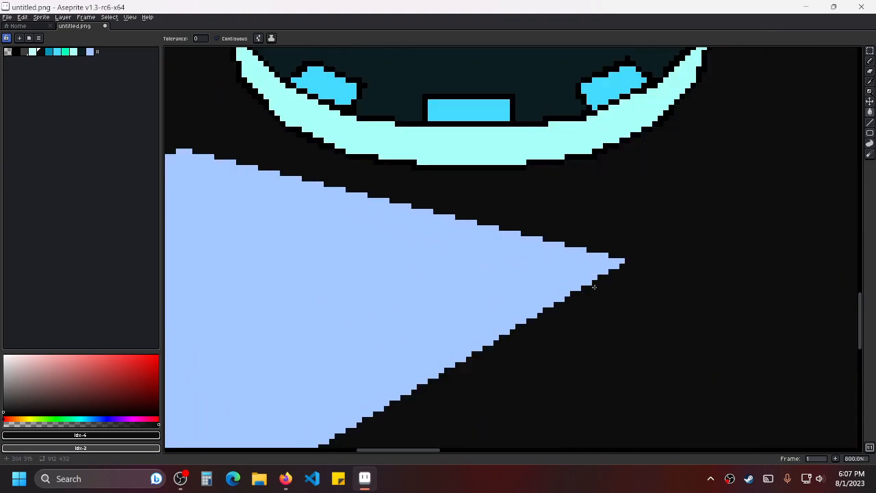
scroll(594, 287, "down", 5)
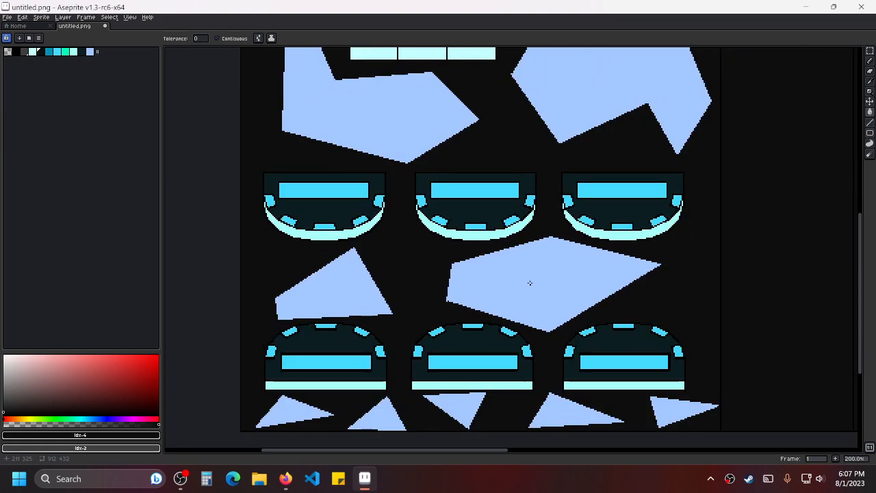
scroll(531, 282, "down", 2)
scroll(530, 281, "up", 3)
left_click_drag(732, 278, 441, 375)
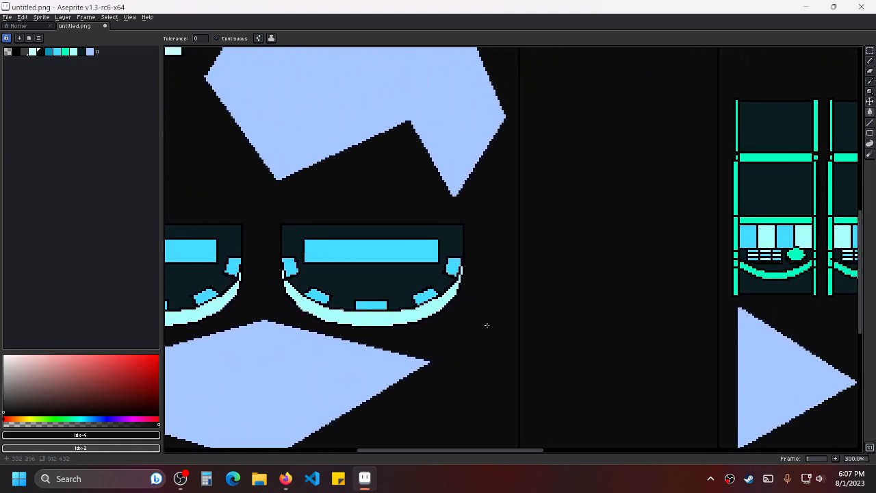
scroll(473, 341, "down", 2)
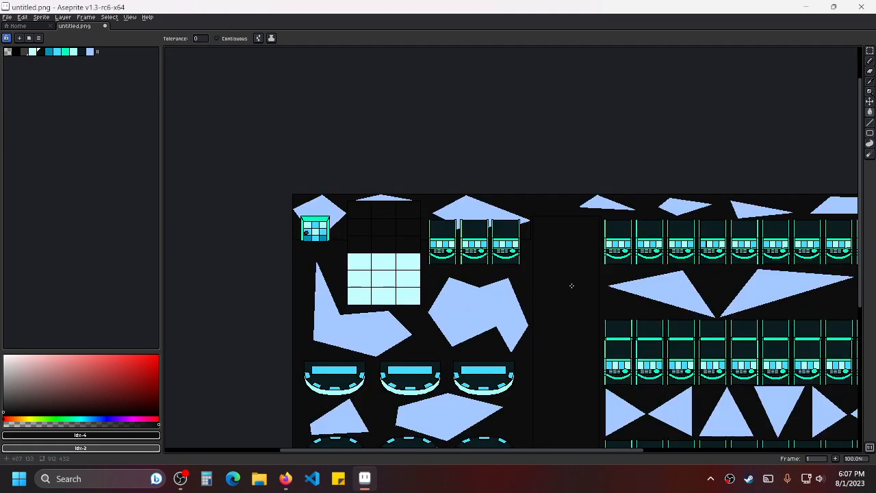
scroll(445, 301, "down", 2)
scroll(465, 262, "right", 3)
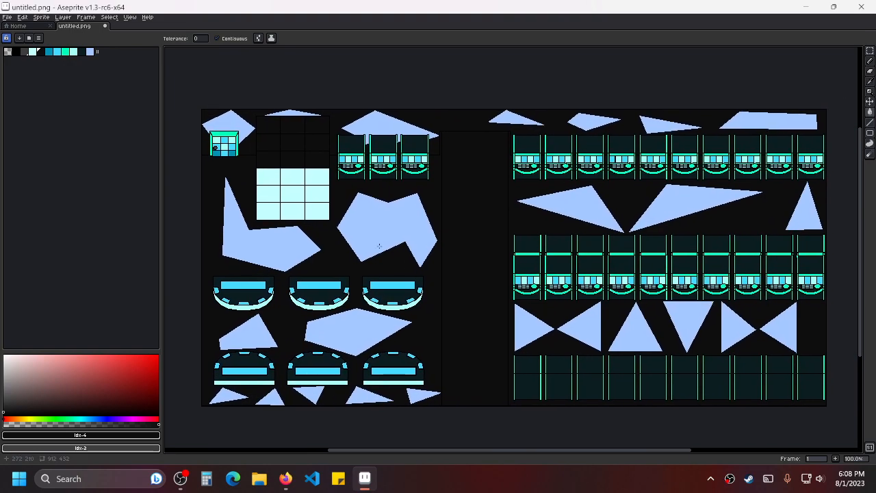
Save the gambling floor map and open untitled.png from the CasinoGamblingFloor folder in Krita.
key("ctrl+s")
left_click(806, 7)
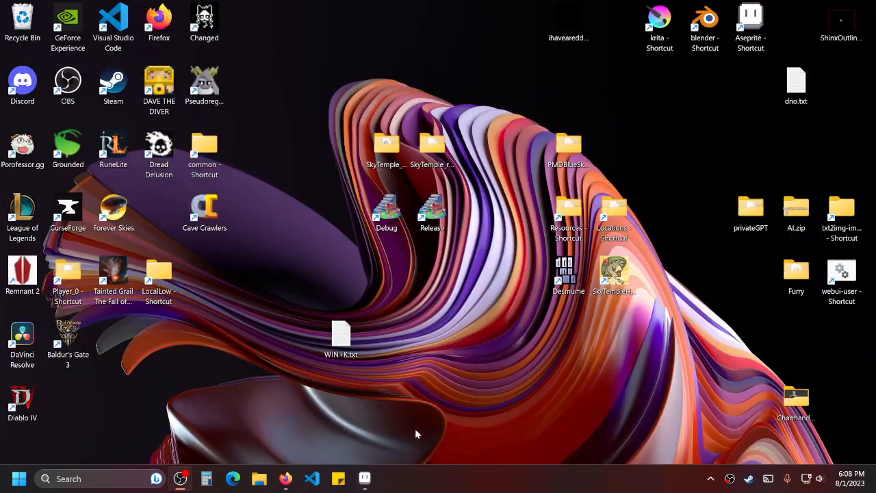
double_click(604, 210)
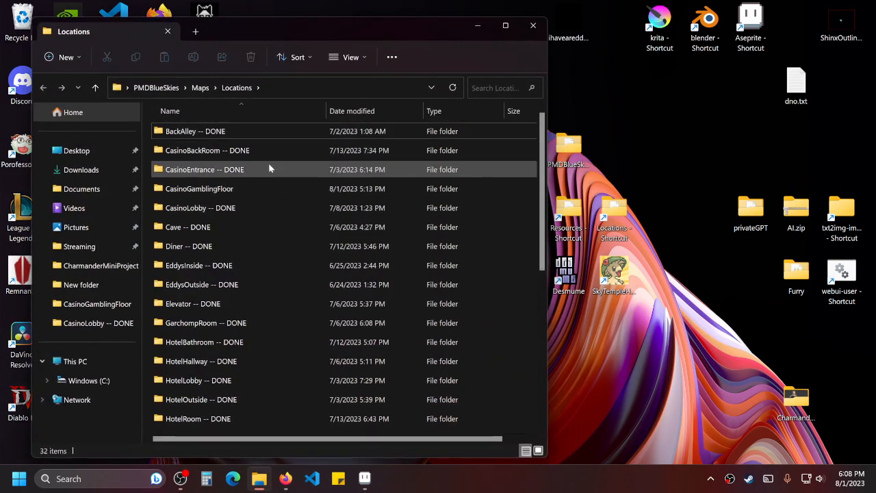
double_click(257, 188)
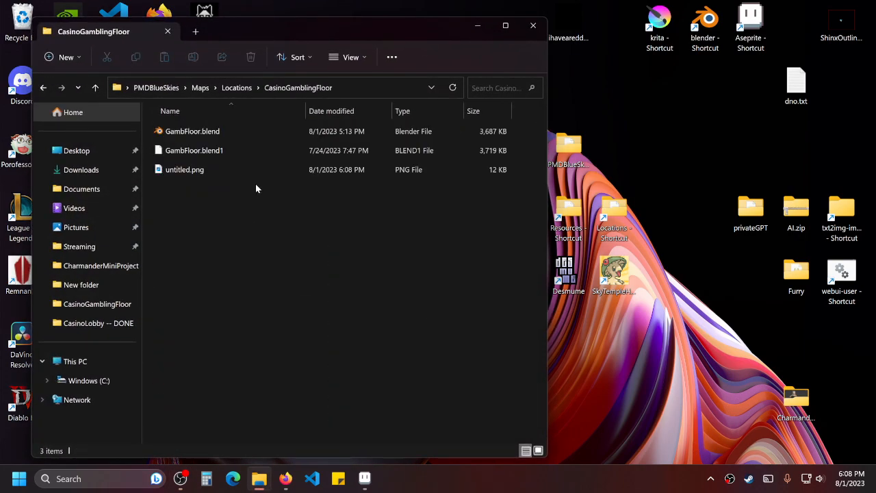
left_click_drag(222, 175, 655, 24)
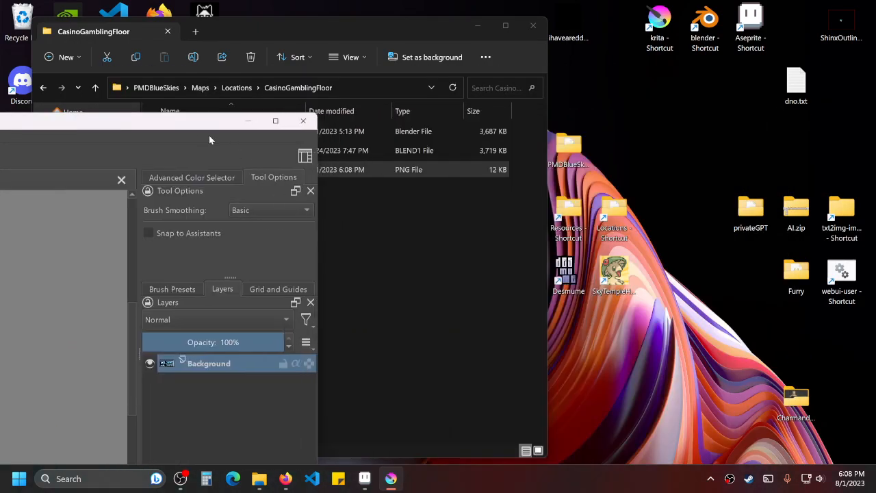
Shrink and reposition the Krita window so the canvas, the layer list and the desktop files are all reachable.
double_click(200, 122)
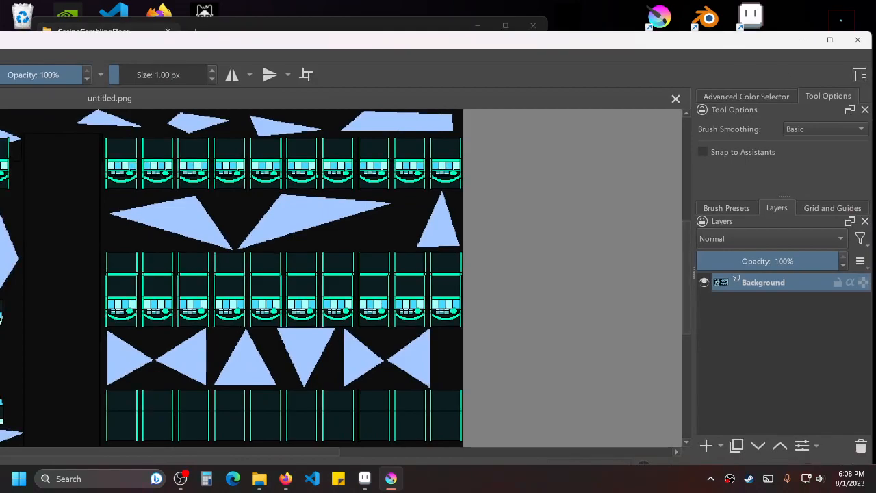
left_click_drag(871, 106, 438, 103)
left_click_drag(256, 42, 682, 28)
left_click_drag(866, 103, 417, 120)
left_click_drag(299, 32, 540, 26)
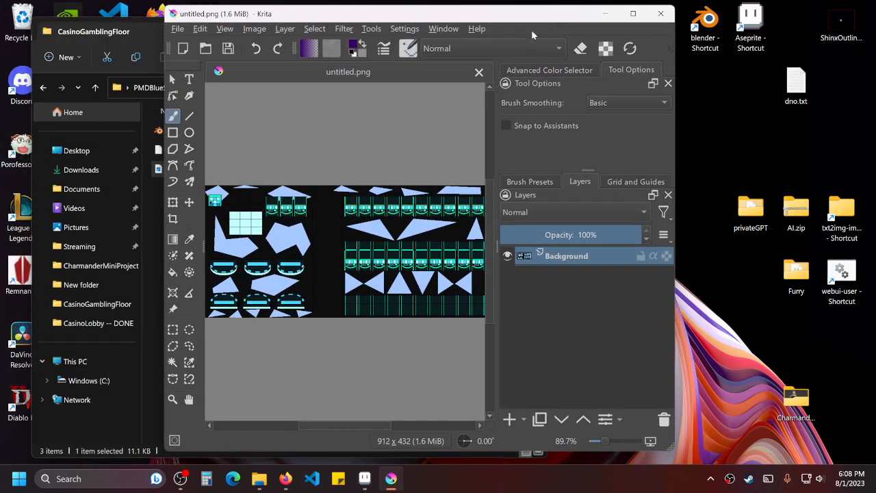
left_click_drag(675, 153, 849, 153)
left_click_drag(657, 22, 514, 21)
Add ShinxOutline.png from the desktop as a new layer and move the character sprite across the map.
left_click_drag(841, 23, 401, 180)
left_click(407, 181)
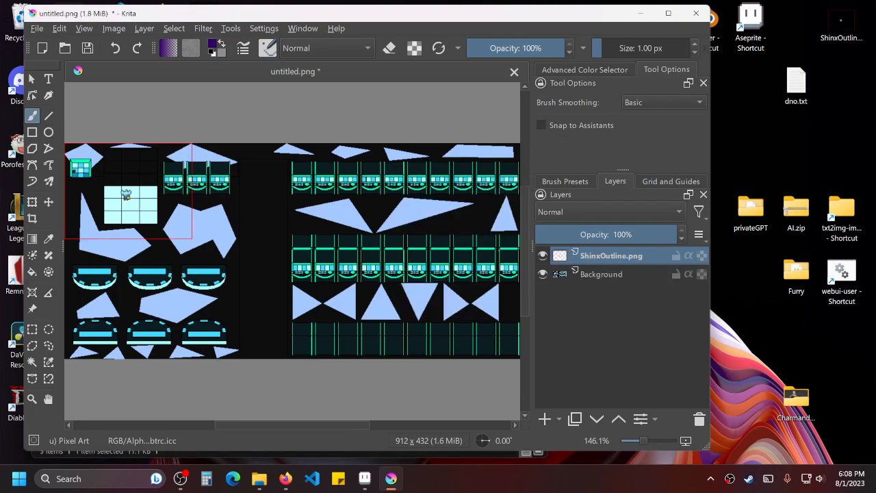
left_click(49, 202)
left_click_drag(207, 199, 402, 211)
Move the Shinx sprite to various spots among the machines and pale blue shapes to check its scale and contrast against the floor.
scroll(360, 189, "up", 3)
scroll(423, 194, "up", 1)
left_click_drag(360, 189, 313, 179)
scroll(425, 194, "down", 1)
scroll(424, 194, "up", 1)
left_click_drag(384, 226, 426, 293)
left_click_drag(328, 245, 261, 279)
left_click_drag(328, 274, 434, 249)
left_click_drag(302, 256, 390, 209)
left_click_drag(380, 252, 222, 239)
left_click_drag(278, 260, 422, 258)
left_click_drag(404, 260, 398, 263)
scroll(332, 240, "up", 4)
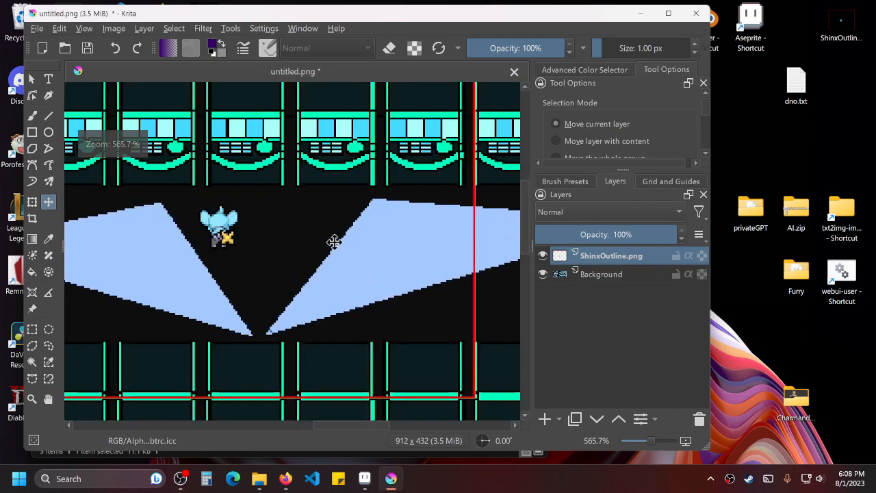
scroll(299, 226, "down", 2)
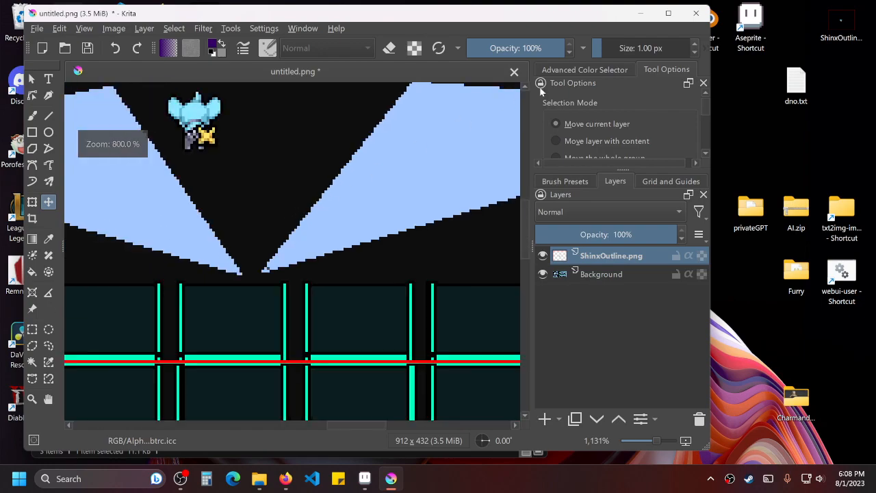
Close the Krita document without saving the test layer and switch back to Aseprite.
left_click(696, 13)
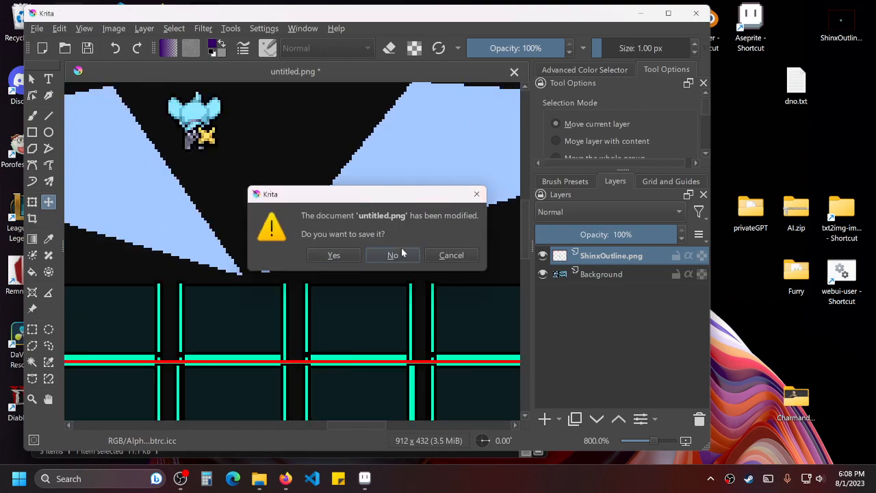
left_click(392, 254)
left_click(365, 479)
Review the map's floor, shapes and machines, and compare them with the laser tag reference photo in the browser.
scroll(357, 200, "up", 3)
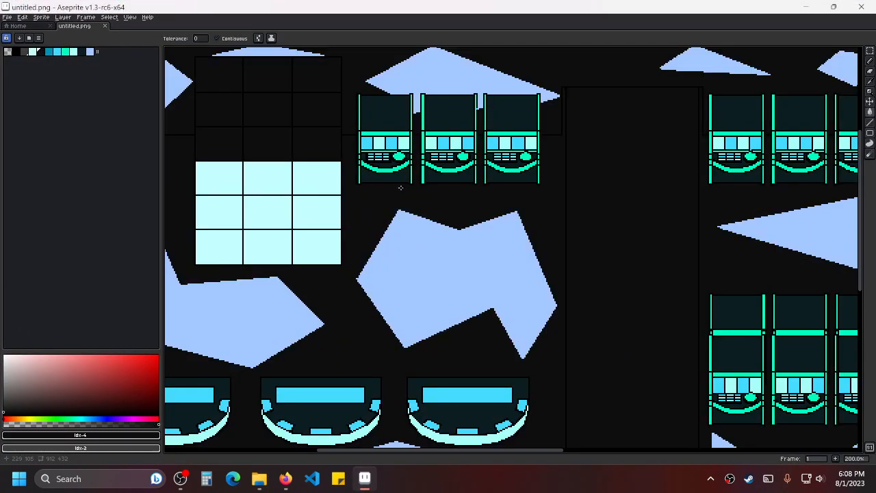
scroll(523, 278, "down", 2)
left_click_drag(643, 224, 553, 208)
scroll(568, 198, "up", 1)
left_click_drag(646, 179, 488, 217)
scroll(484, 193, "down", 1)
scroll(479, 186, "up", 4)
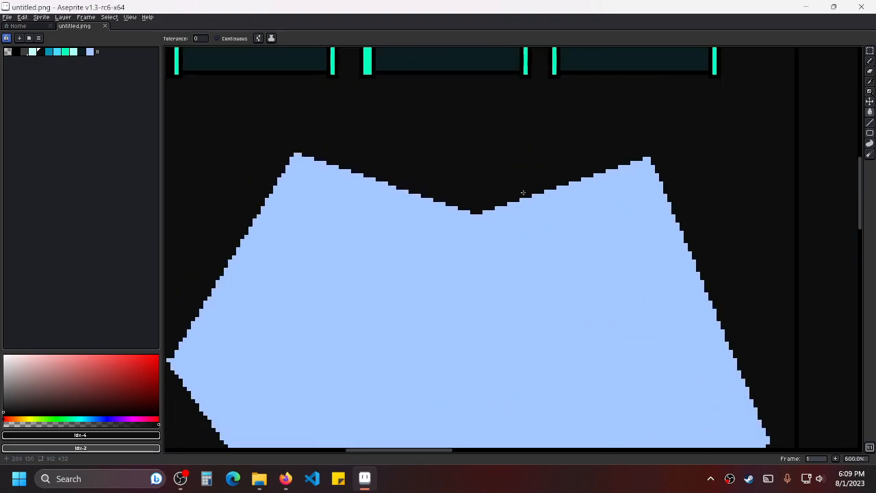
scroll(616, 225, "down", 4)
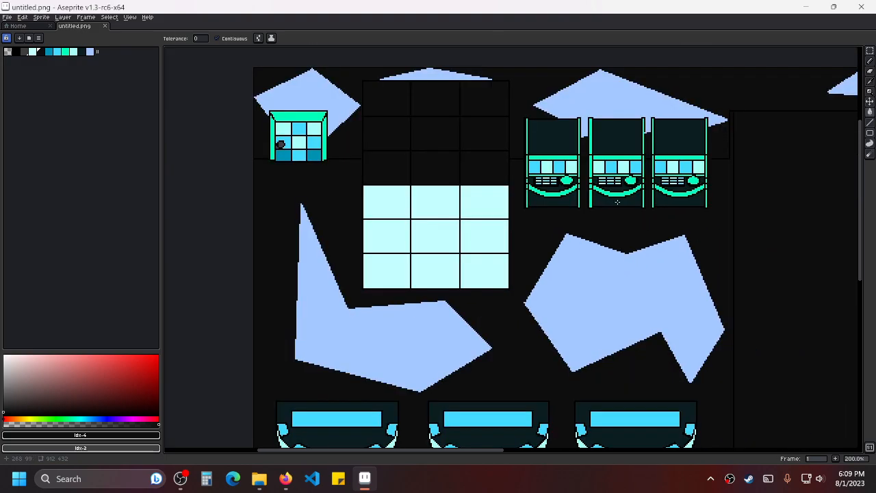
left_click_drag(661, 256, 534, 133)
scroll(532, 125, "down", 1)
left_click_drag(589, 251, 506, 245)
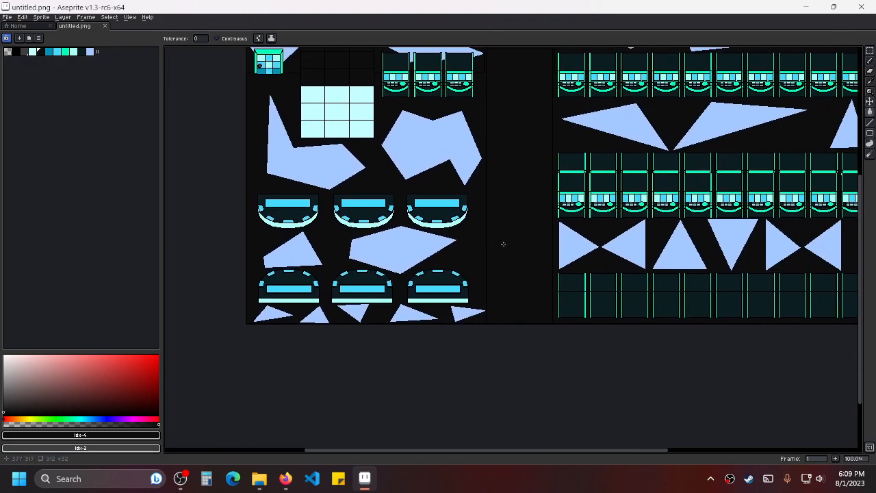
left_click(286, 479)
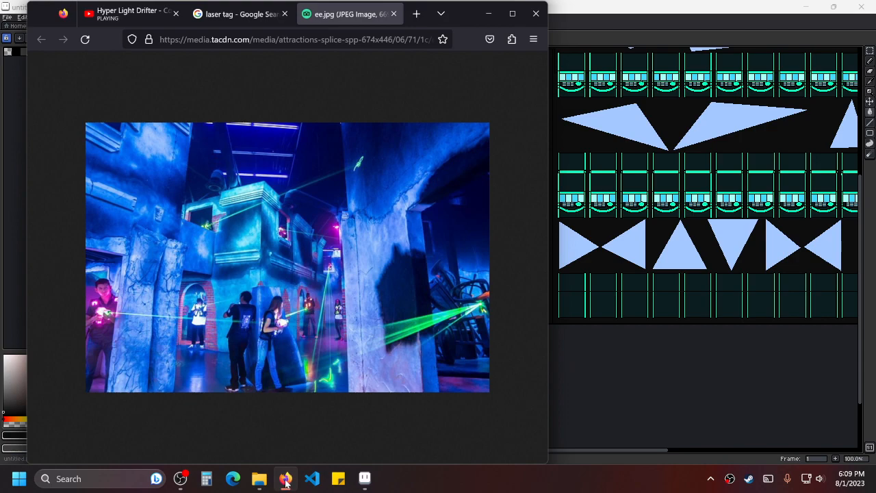
left_click(681, 8)
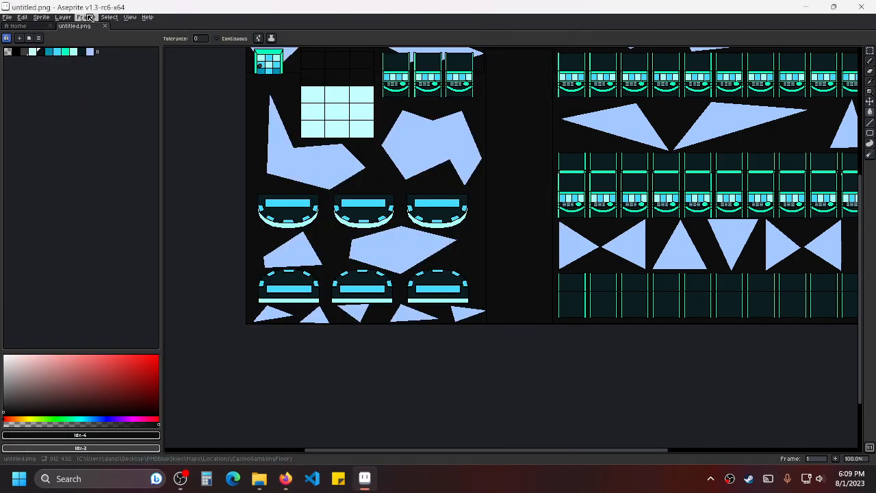
Convert the map's layer to a tilemap and look through its tileset.
left_click(69, 20)
mouse_move(103, 74)
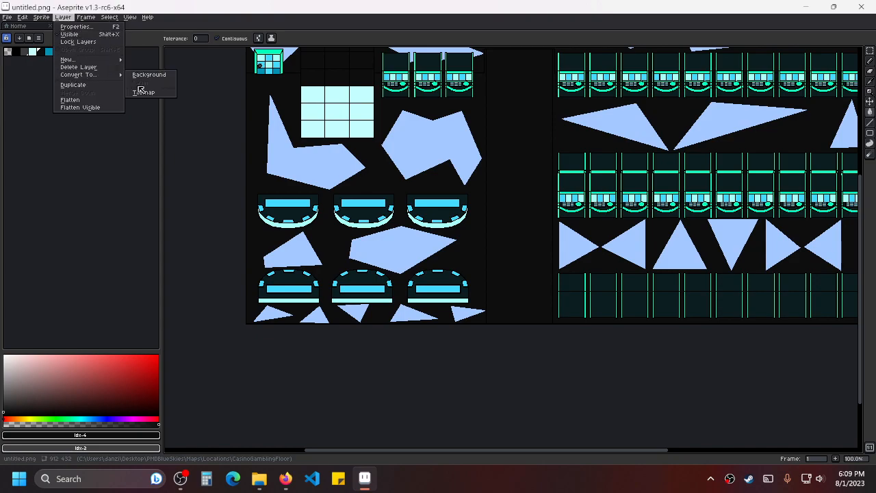
left_click(147, 96)
scroll(107, 342, "down", 5)
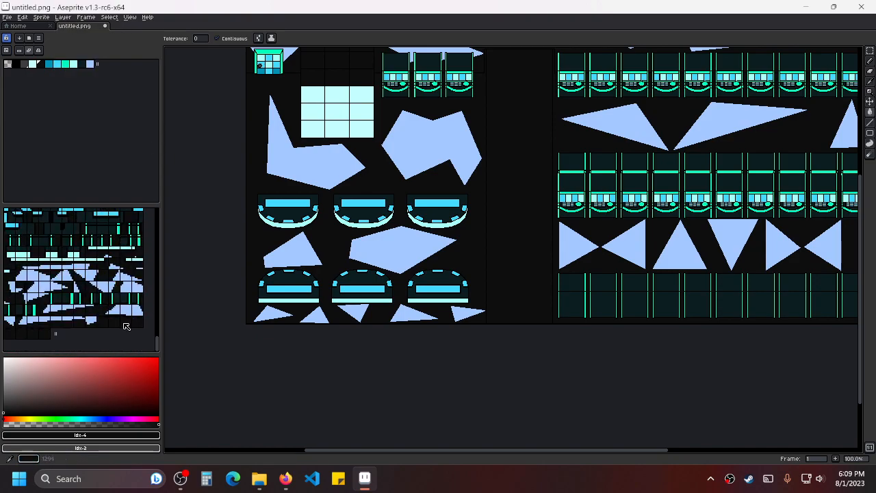
scroll(83, 294, "up", 5)
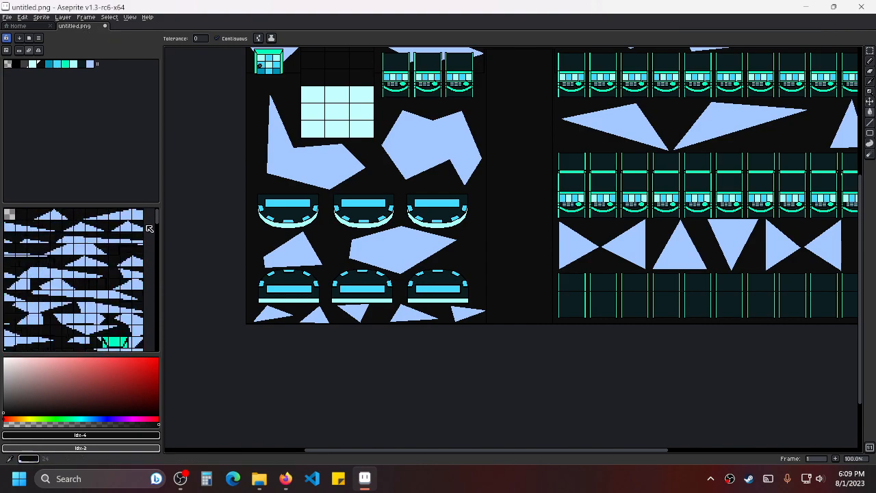
Undo the layer's tilemap conversion and check the central aisle of the restored map.
key("ctrl+z")
left_click_drag(552, 202, 546, 223)
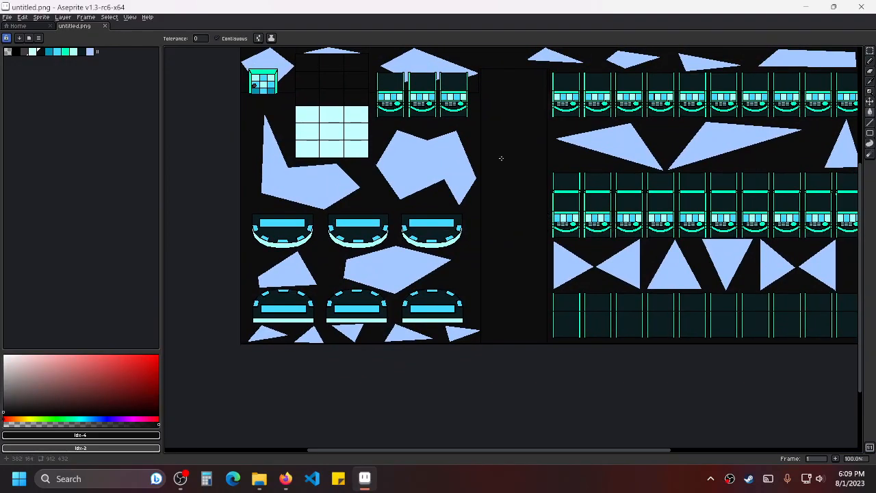
scroll(516, 132, "up", 2)
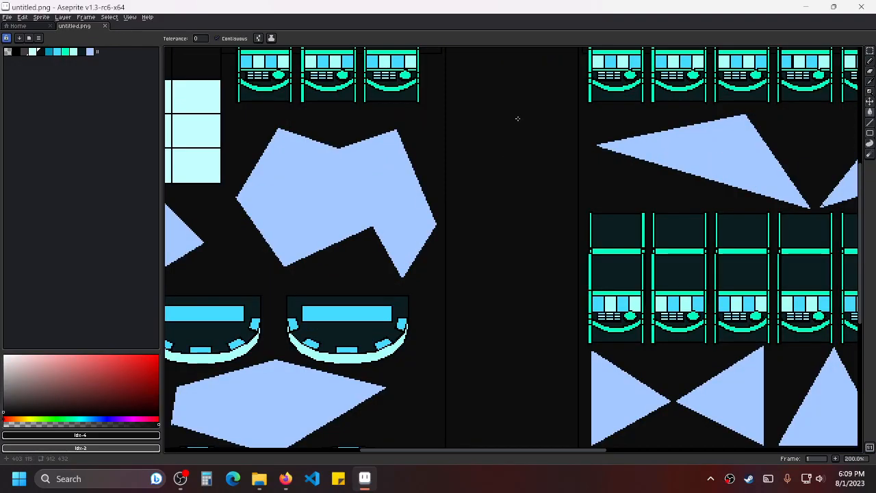
scroll(473, 190, "up", 1)
scroll(491, 209, "down", 3)
left_click_drag(491, 209, 480, 170)
Try filling the empty central aisle with the pale blue of the neighbouring shapes.
left_click(384, 156, "alt")
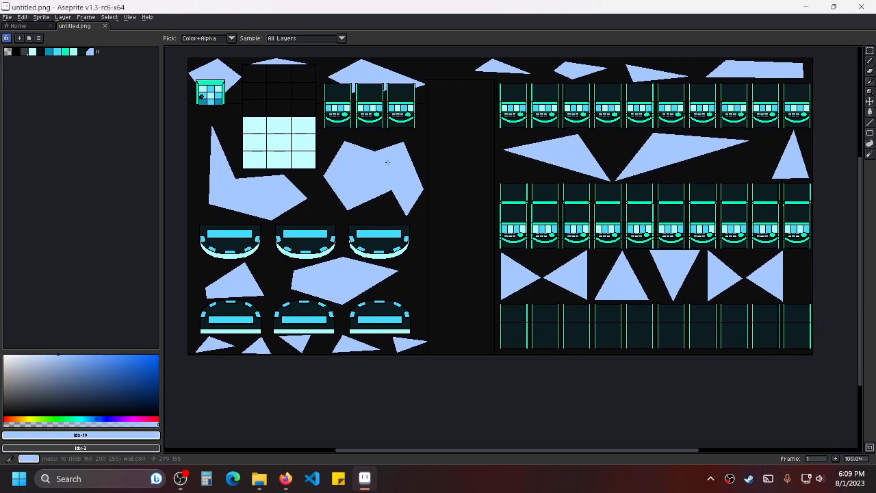
left_click(450, 152)
key("ctrl+z")
Examine the empty central aisle against the machines and pale blue shapes on both sides.
scroll(453, 155, "up", 1)
left_click_drag(458, 141, 456, 240)
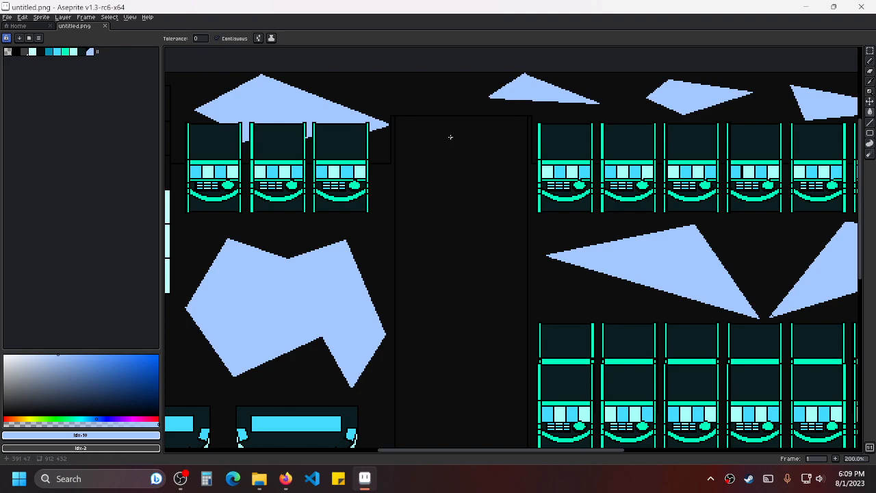
scroll(455, 186, "down", 1)
left_click_drag(497, 250, 503, 187)
scroll(468, 170, "up", 1)
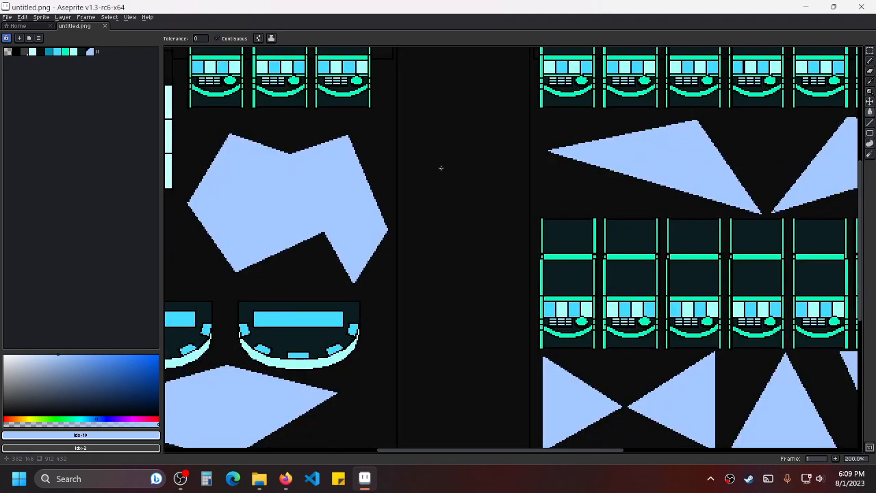
scroll(443, 169, "down", 1)
left_click_drag(450, 166, 449, 196)
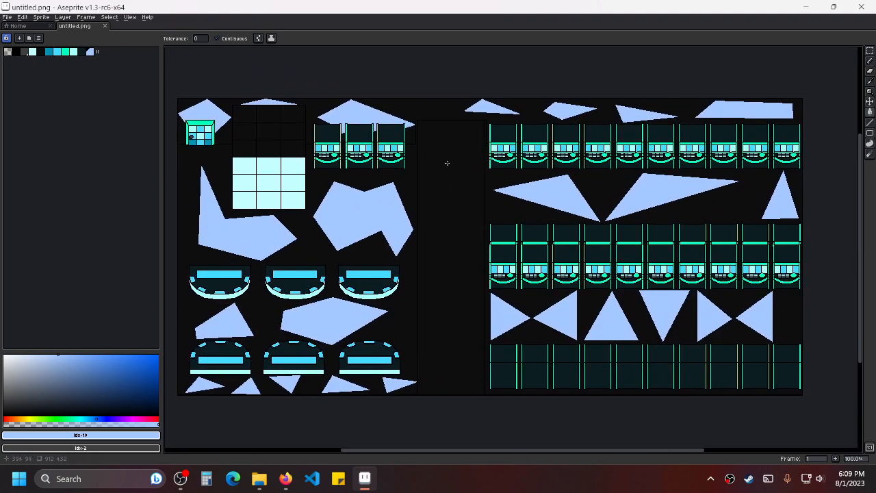
scroll(443, 185, "up", 1)
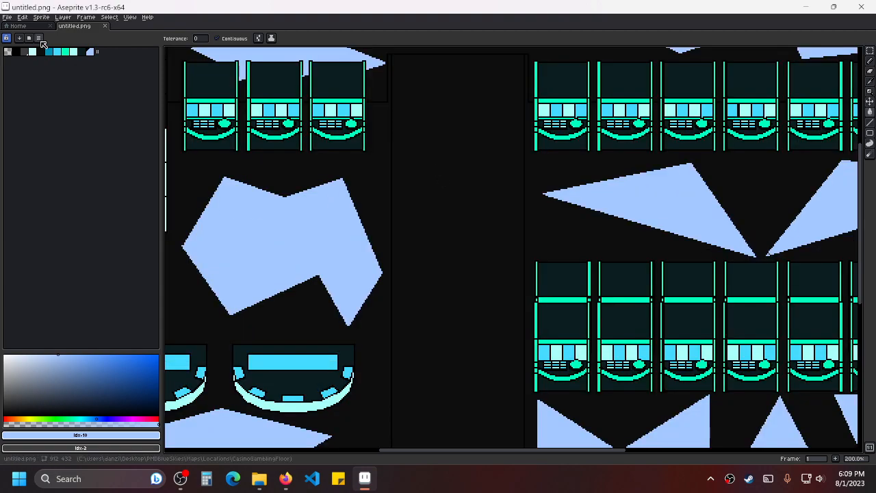
Set up the Line tool in black and test a short diagonal stroke in the central aisle.
left_click(40, 52)
left_click(869, 123)
scroll(318, 120, "up", 1)
left_click_drag(459, 76, 288, 190)
left_click(295, 107)
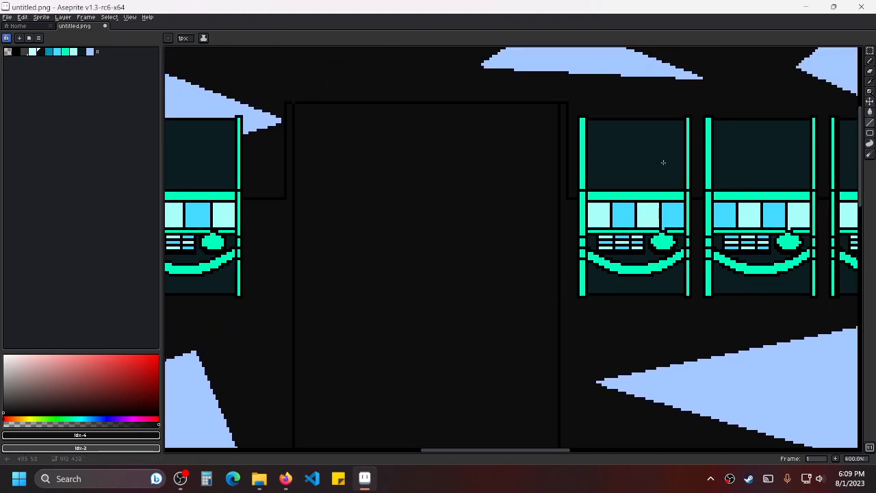
left_click(16, 51)
left_click_drag(364, 171, 370, 182)
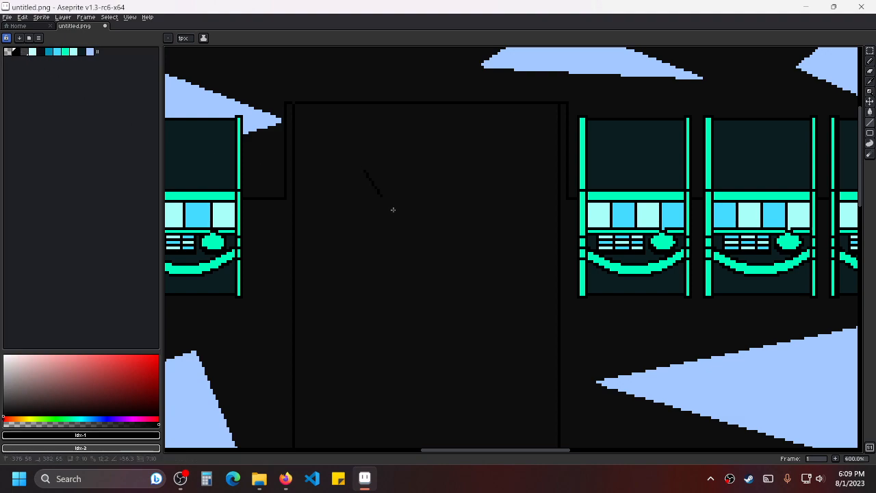
key("ctrl+z")
Try dividing the upper part of the central aisle with long diagonal black lines.
left_click_drag(293, 103, 367, 195)
left_click_drag(320, 279, 414, 332)
left_click_drag(557, 322, 558, 159)
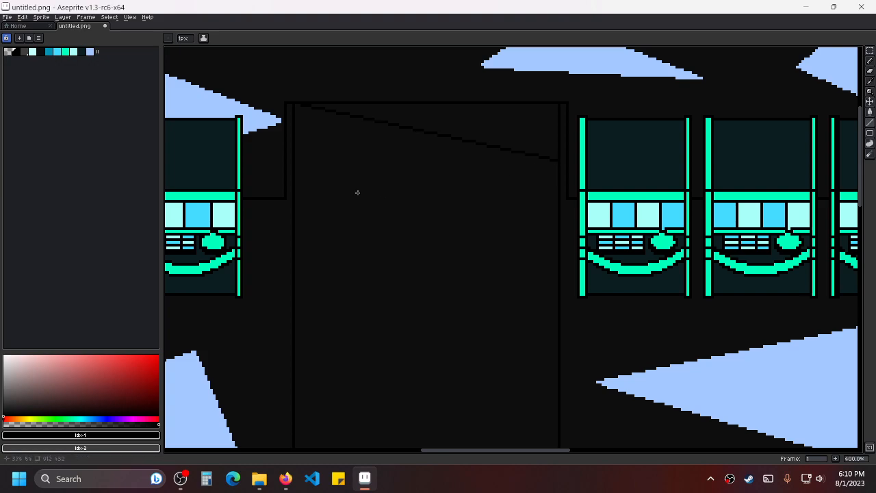
left_click_drag(436, 223, 547, 257)
left_click_drag(558, 362, 559, 362)
scroll(486, 291, "down", 4)
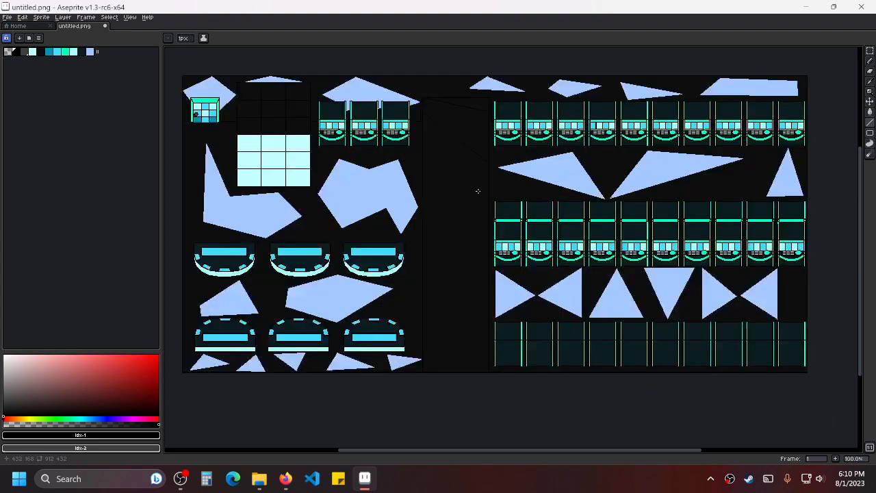
scroll(477, 191, "up", 1)
key("ctrl+z")
left_click_drag(392, 144, 388, 212)
key("ctrl+z")
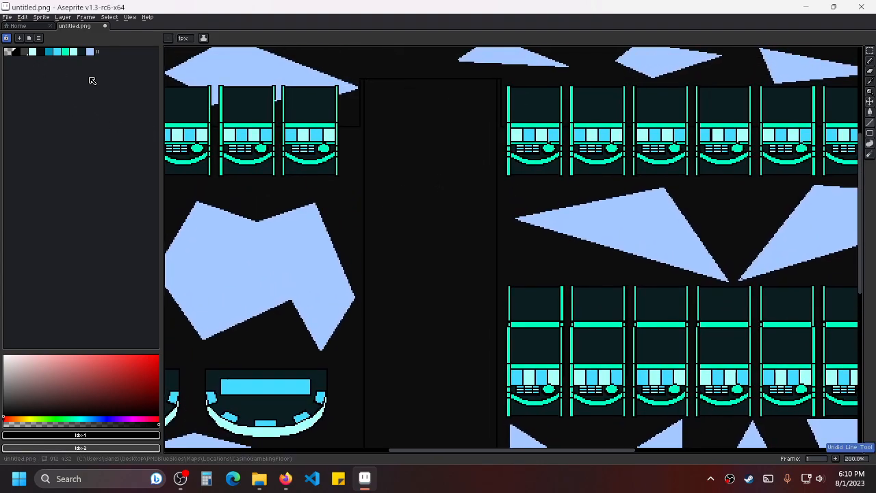
Draw a horizontal black line about 99 px long across the central aisle, level with the top of the large pale blue polygon.
scroll(471, 191, "down", 1)
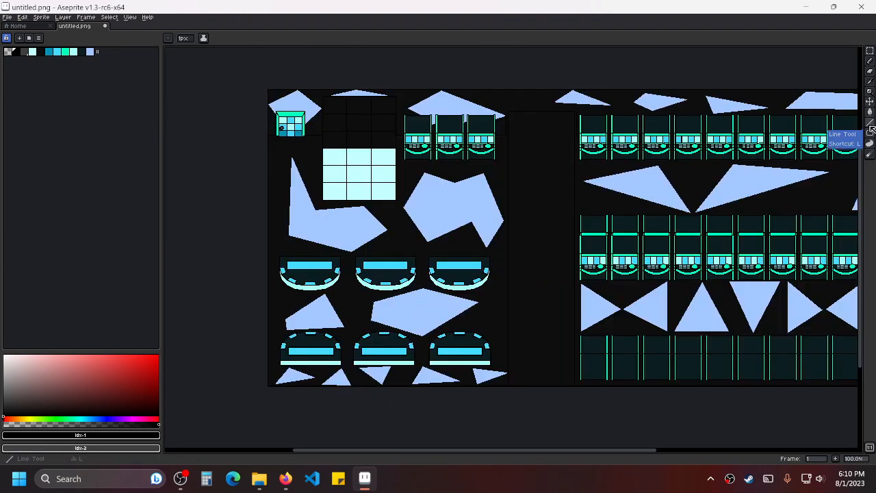
left_click_drag(538, 217, 457, 204)
scroll(429, 171, "up", 5)
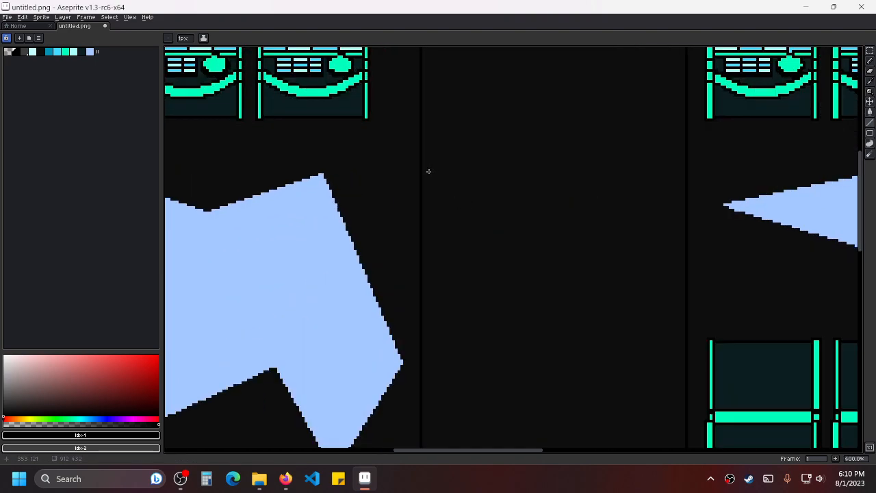
mouse_move(418, 164)
left_mouse_down()
mouse_move(790, 178)
mouse_move(819, 162)
left_mouse_up()
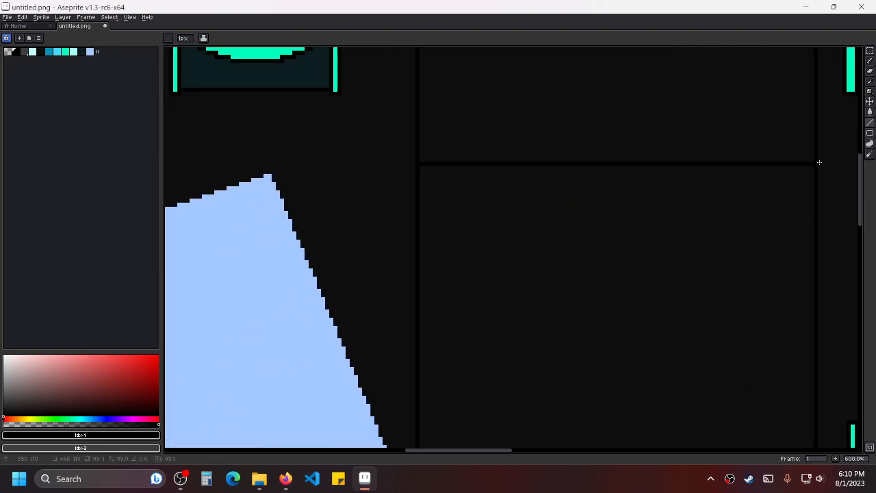
scroll(671, 291, "down", 5)
left_click_drag(619, 265, 540, 210)
scroll(512, 240, "up", 1)
scroll(499, 251, "down", 1)
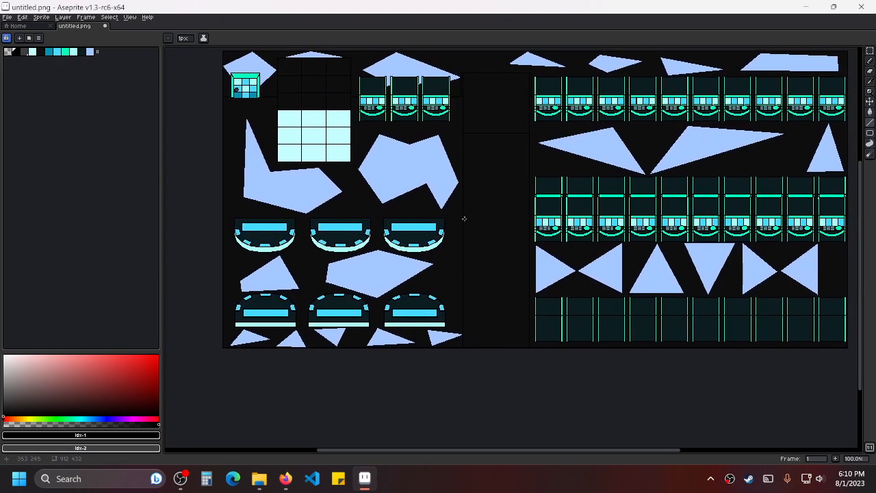
Draw a second horizontal black line across the central aisle, just above the level of the upper row of tables.
left_click_drag(462, 206, 555, 160)
scroll(533, 210, "up", 5)
scroll(556, 161, "down", 1)
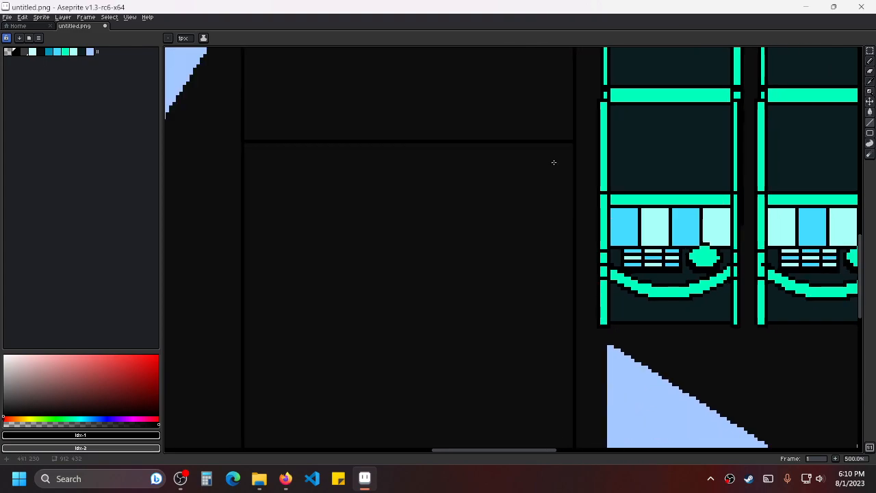
left_click_drag(529, 347, 557, 150)
scroll(548, 308, "down", 4)
scroll(561, 270, "up", 2)
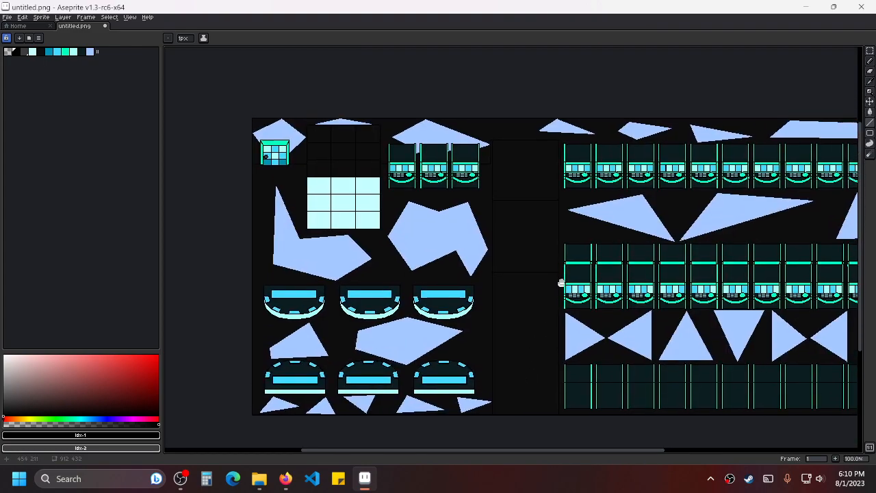
Draw a third horizontal black line across the central aisle, adjusting its height to about the middle of the bow-tie triangles.
scroll(542, 219, "down", 8)
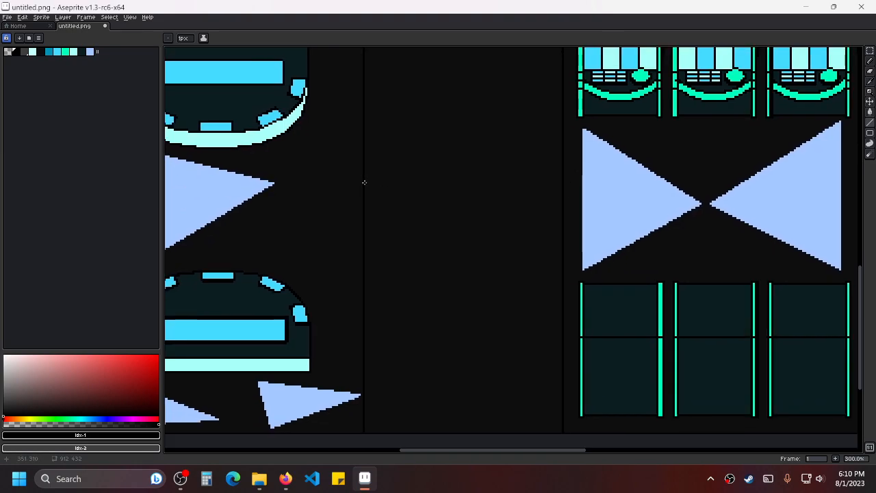
left_click_drag(364, 189, 561, 189)
scroll(538, 290, "down", 2)
left_click_drag(538, 290, 527, 281)
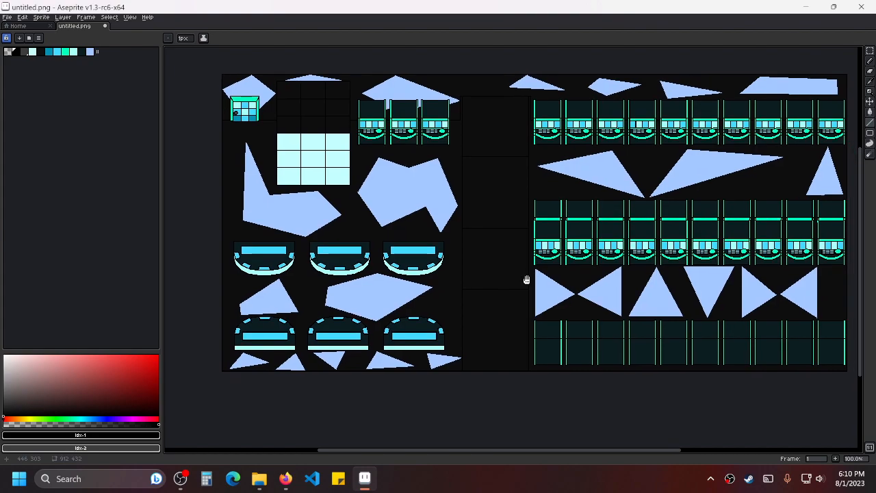
scroll(479, 288, "up", 4)
key("ctrl+z")
left_click_drag(364, 272, 695, 273)
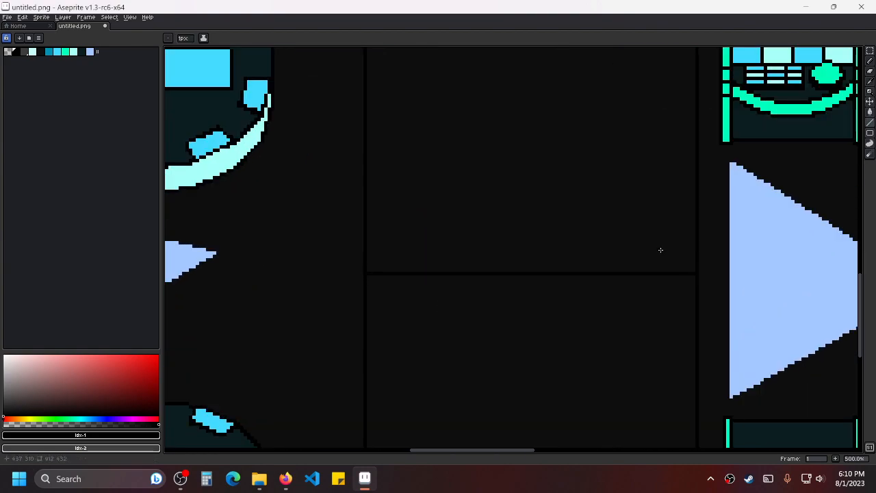
scroll(661, 250, "down", 4)
left_click_drag(628, 237, 607, 209)
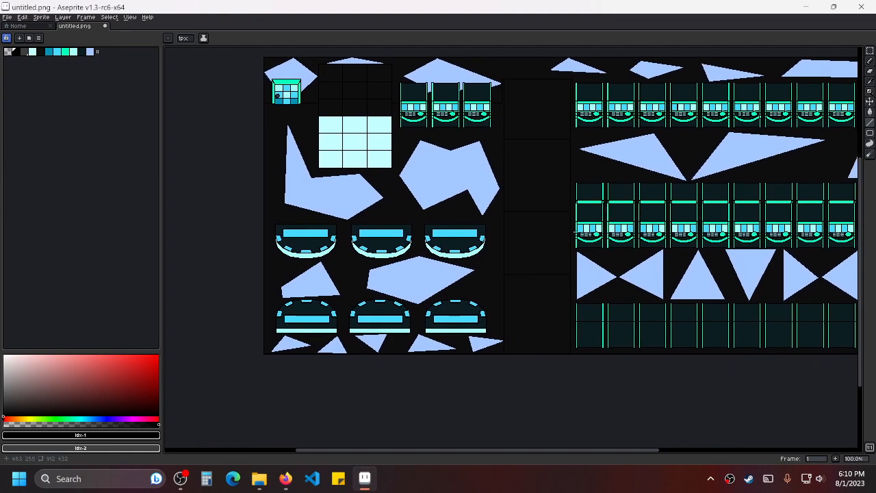
scroll(513, 290, "up", 5)
key("ctrl+z")
mouse_move(471, 226)
left_mouse_down()
mouse_move(632, 238)
mouse_move(801, 229)
left_mouse_up()
scroll(759, 232, "down", 4)
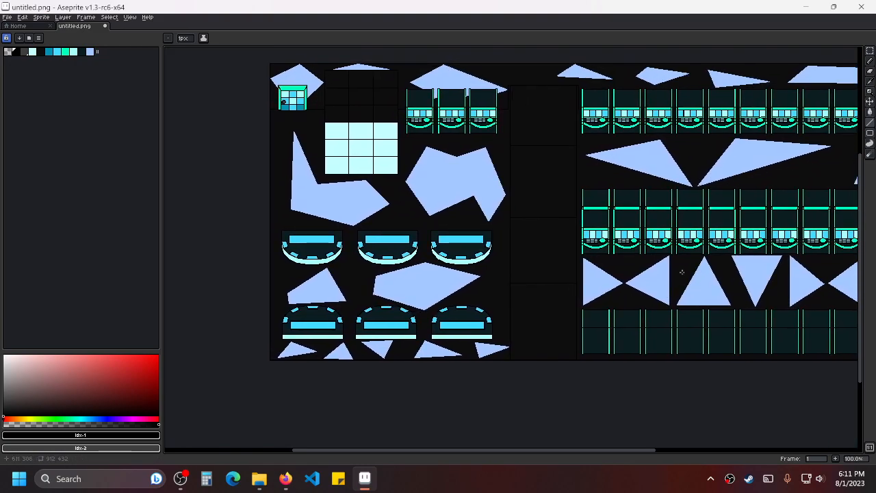
Examine the spacing of the central aisle's sections from the lower lines up to the top.
scroll(552, 179, "up", 2)
left_click_drag(587, 323, 618, 121)
left_click_drag(587, 307, 541, 348)
left_click_drag(579, 114, 575, 299)
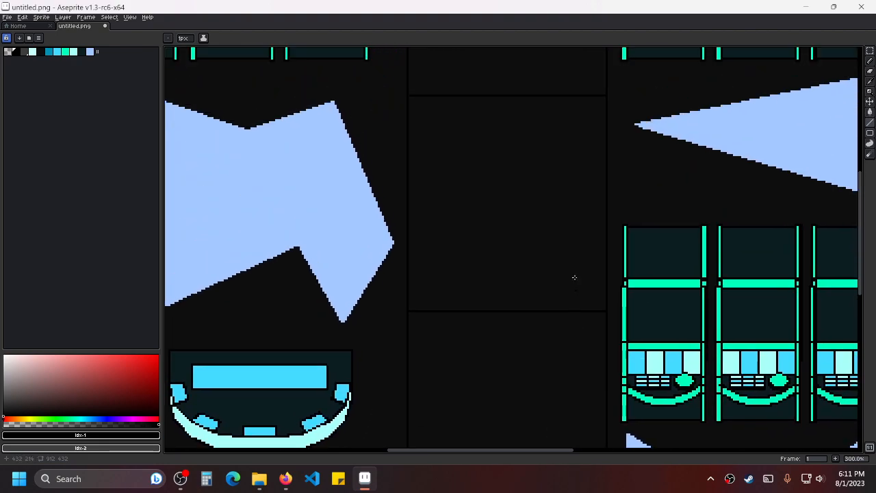
left_click_drag(570, 209, 575, 336)
scroll(575, 337, "down", 3)
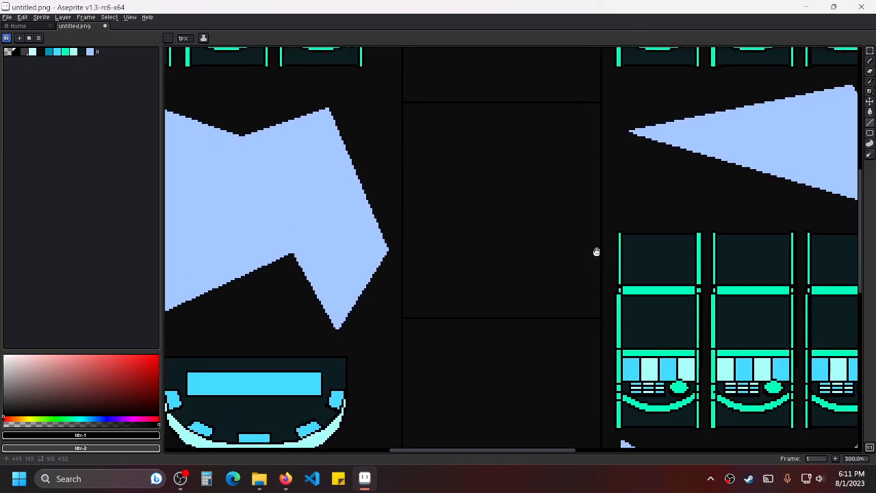
left_click_drag(533, 290, 542, 181)
scroll(542, 184, "down", 2)
scroll(545, 189, "up", 2)
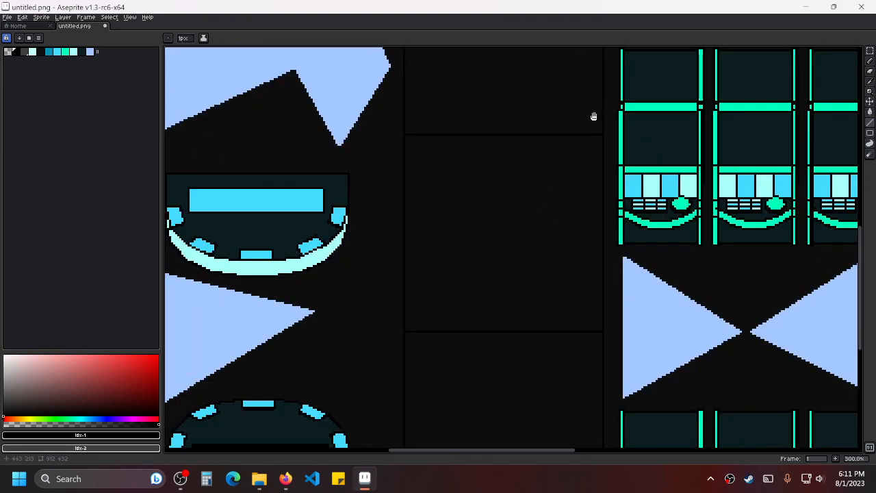
left_click_drag(595, 107, 576, 271)
left_click_drag(595, 110, 578, 250)
scroll(578, 250, "up", 2)
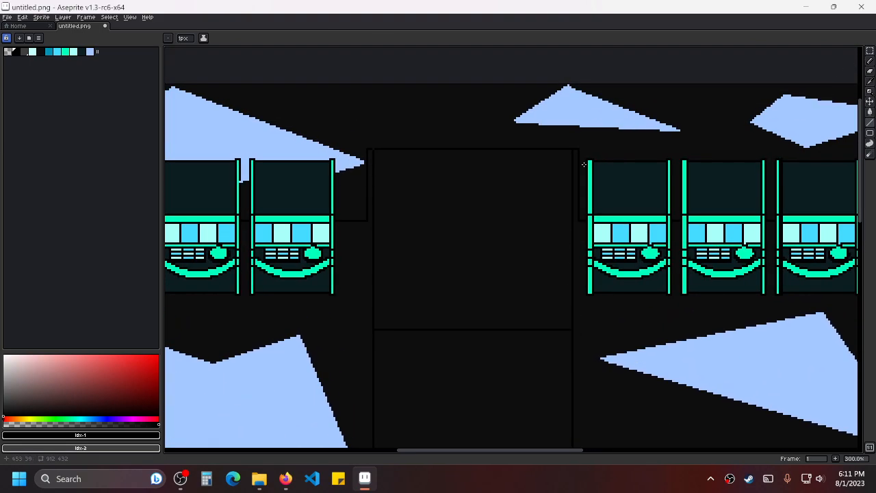
Try a shallow green diagonal line across the top section of the central aisle.
left_click(632, 217, "alt")
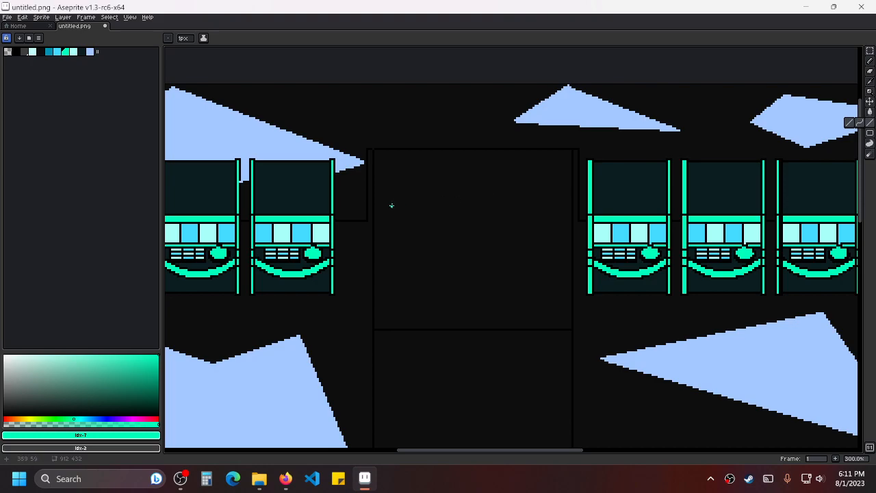
scroll(391, 194, "up", 2)
left_click_drag(363, 120, 690, 184)
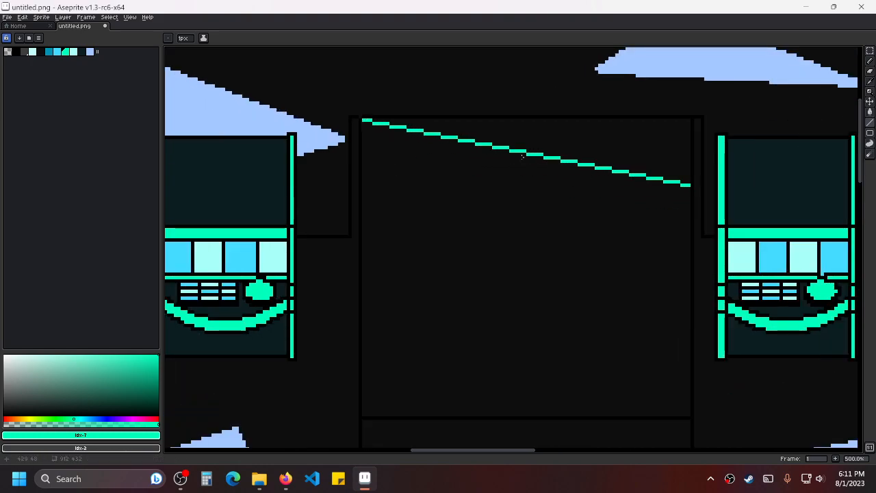
key("ctrl+z")
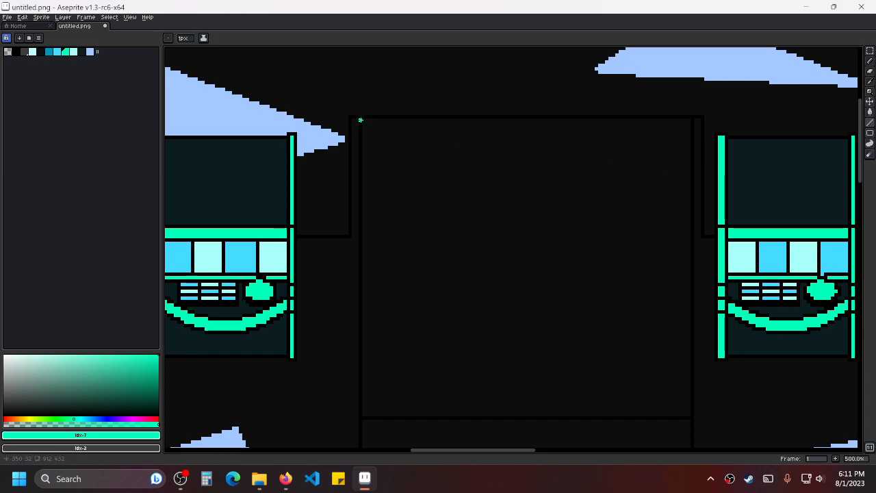
Draw pale blue, green and cyan lines fanning out from one upper corner of the aisle's top section to its far edges.
left_click(90, 51)
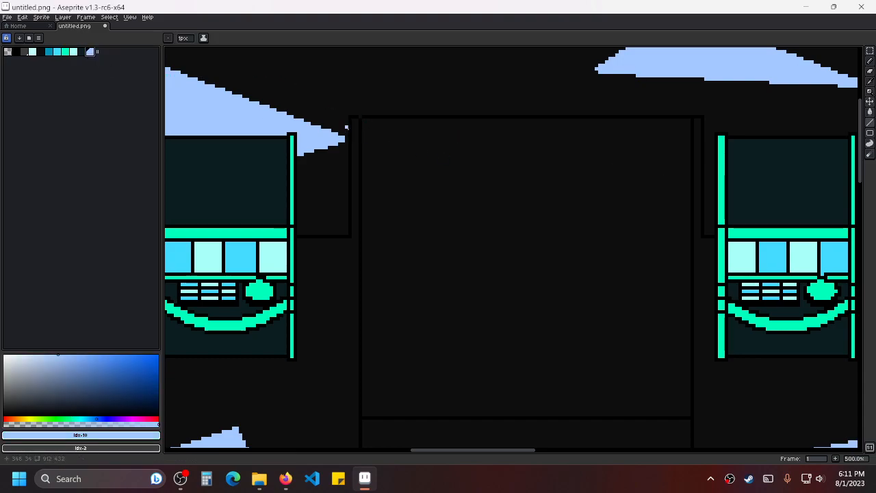
mouse_move(363, 121)
left_mouse_down()
mouse_move(664, 161)
mouse_move(688, 155)
mouse_move(694, 148)
mouse_move(648, 59)
mouse_move(607, 137)
mouse_move(691, 145)
left_mouse_up()
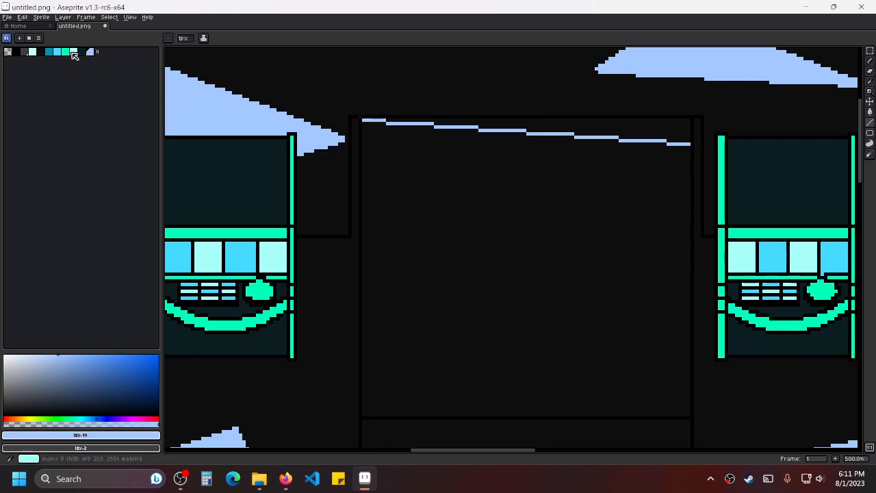
left_click(67, 54)
left_click_drag(363, 120, 690, 284)
left_click(58, 53)
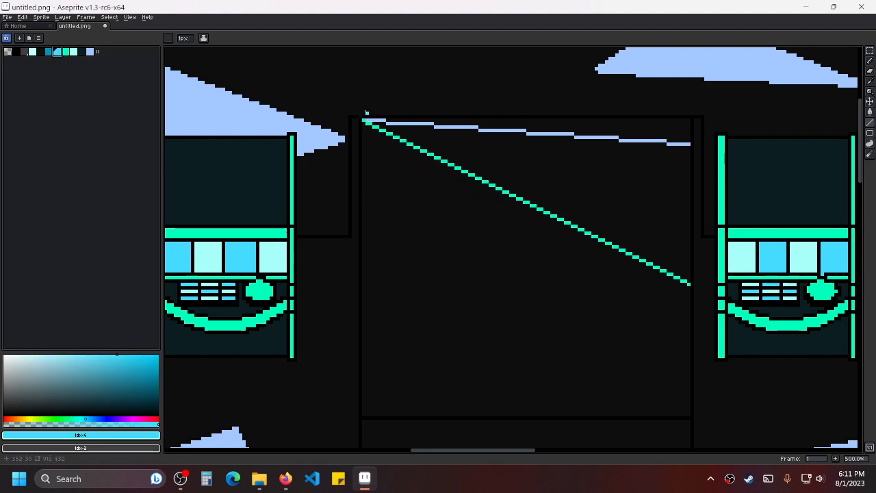
left_click_drag(364, 121, 493, 414)
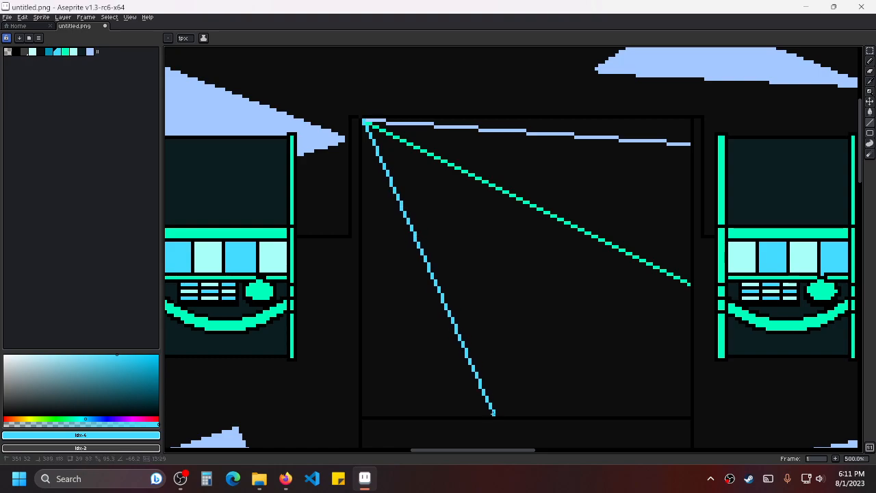
Try filling the wedges between the fan lines in the aisle's top section with pale blue, green, cyan and dark teal-blue.
key("i")
left_click(489, 130)
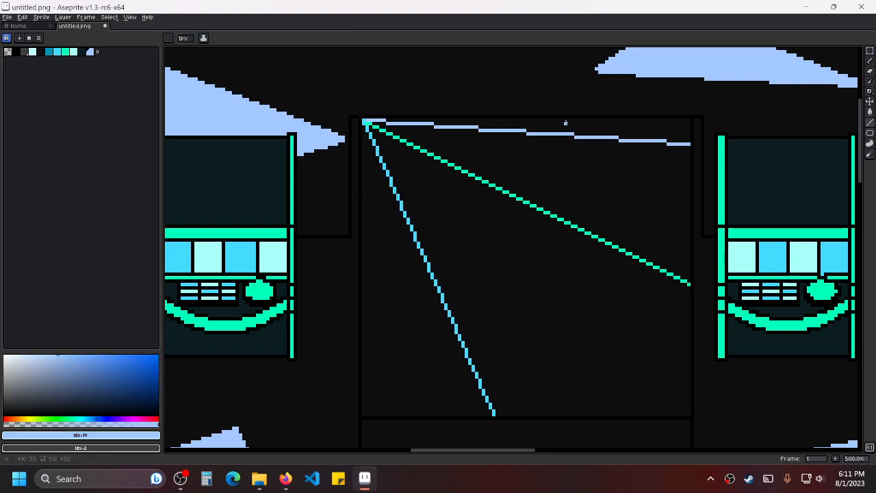
left_click(870, 111)
left_click(660, 127)
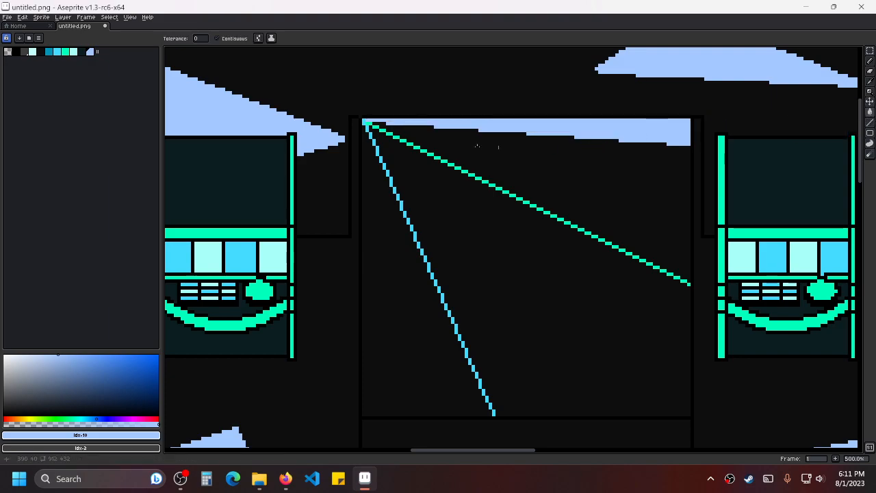
left_click(421, 147, "alt")
left_click(445, 148)
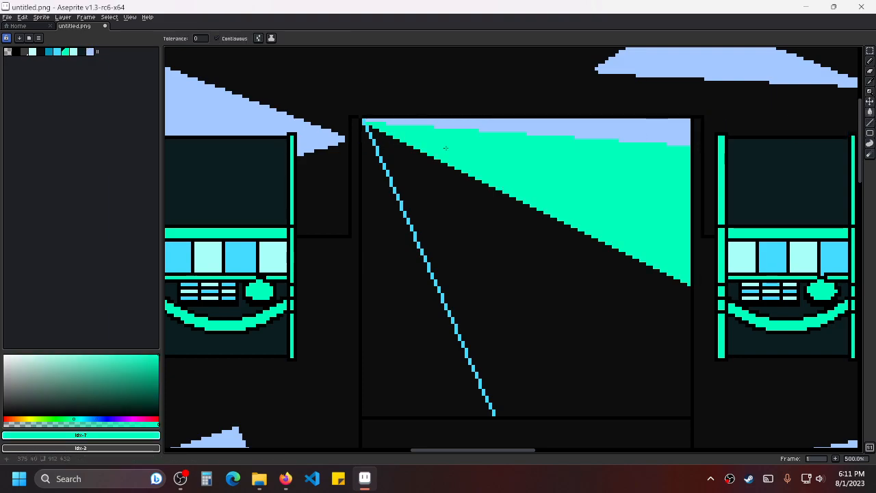
left_click(403, 195, "alt")
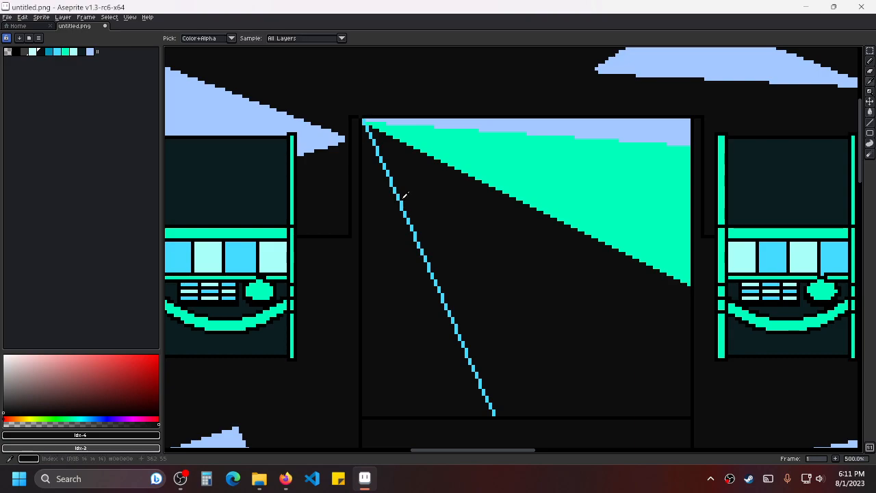
left_click(400, 197, "alt")
left_click(426, 197)
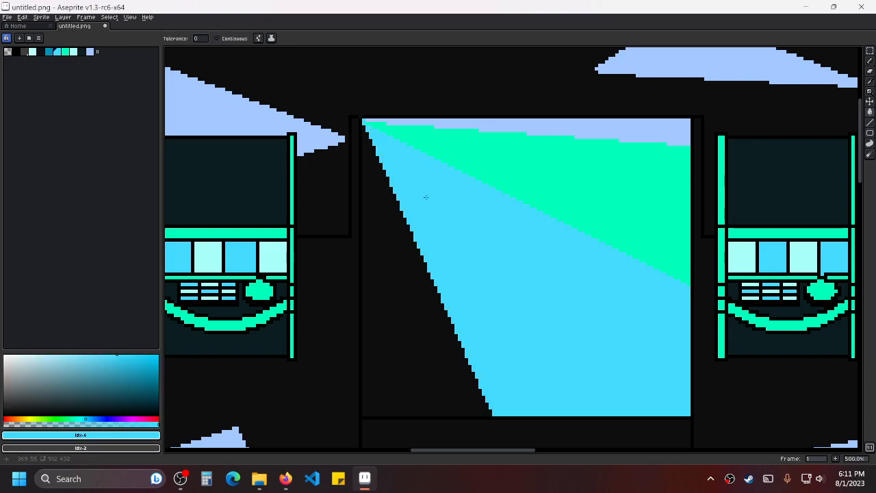
left_click(50, 53)
left_click(373, 243)
Examine the filled top section of the central aisle against the rest of the floor map.
scroll(470, 307, "down", 3)
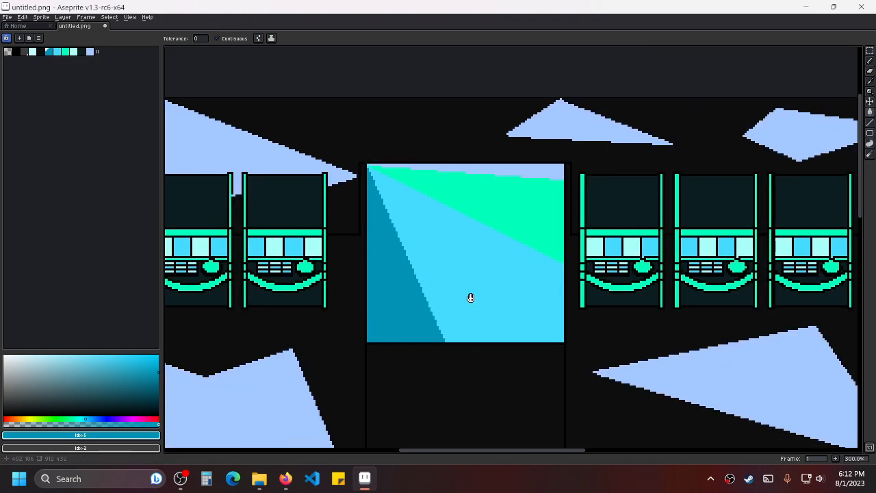
scroll(517, 213, "down", 4)
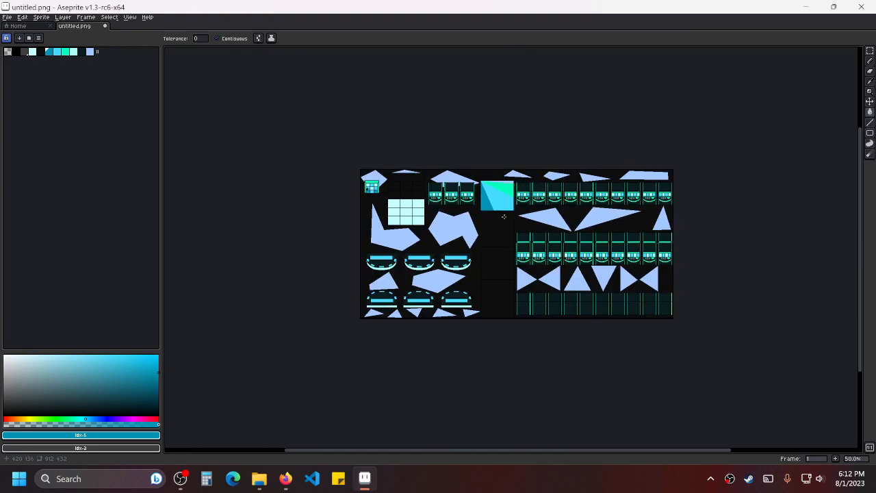
scroll(504, 216, "up", 4)
left_click_drag(550, 249, 557, 209)
left_click_drag(548, 269, 548, 343)
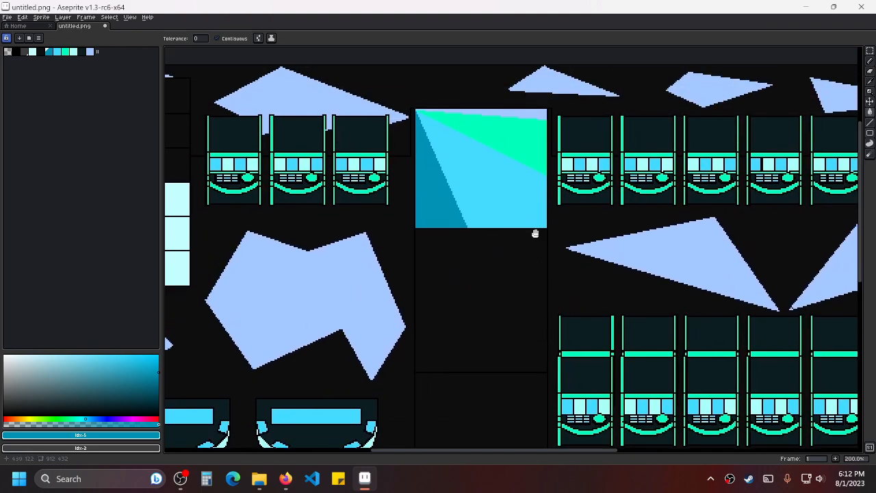
left_click_drag(536, 232, 528, 266)
scroll(528, 266, "up", 1)
scroll(528, 265, "down", 1)
Undo the wedge fills in the top section, keeping the pale blue, green and cyan fan lines.
key("ctrl+z")
key("ctrl+z")
key("ctrl+z")
key("ctrl+z")
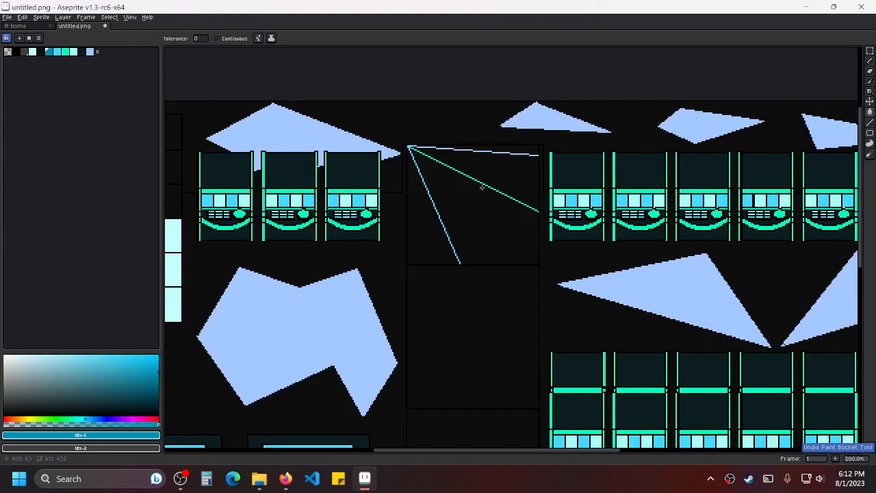
scroll(479, 185, "up", 1)
key("ctrl+z")
key("ctrl+z")
key("ctrl+z")
key("ctrl+y")
key("ctrl+y")
key("ctrl+y")
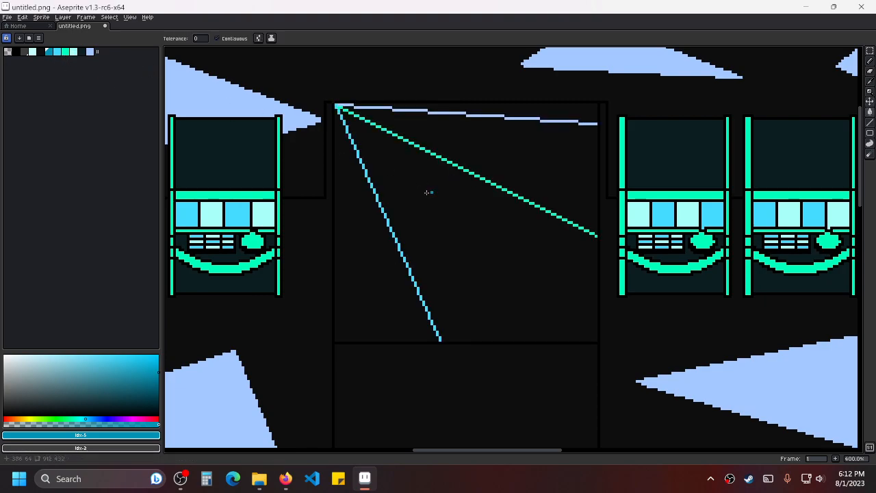
Draw a second, steeper cyan line from the fan's corner to the lower edge of the aisle's top section.
scroll(383, 191, "up", 1)
left_click(337, 110, "alt")
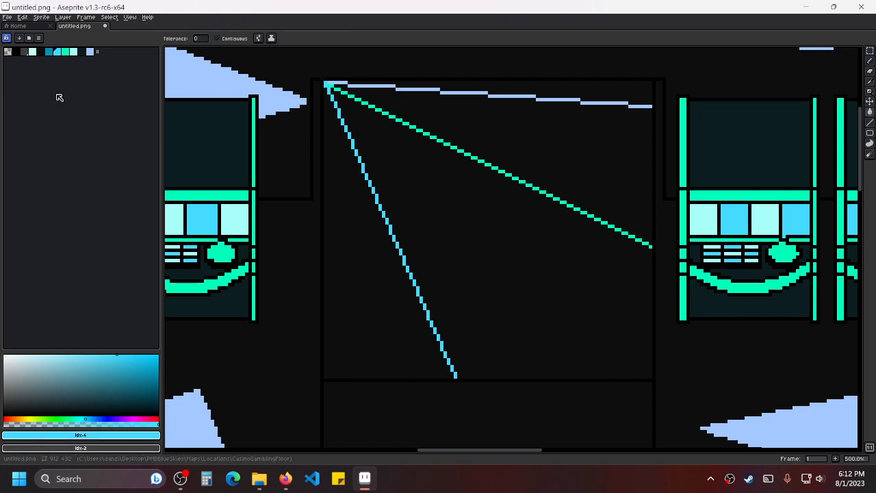
key("ctrl+z")
left_click(870, 123)
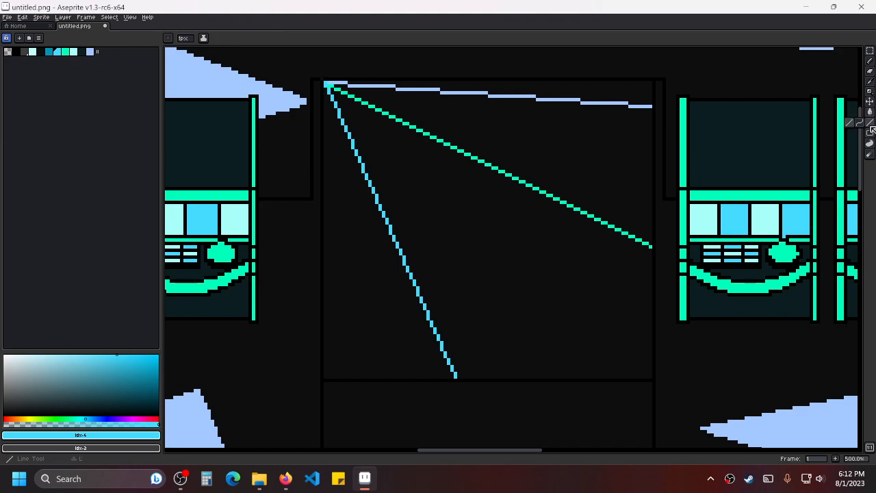
left_click_drag(324, 84, 396, 375)
Draw a second green and a second pale blue line from the fan's corner, each ending below its matching line on the far edge.
left_click(359, 98, "alt")
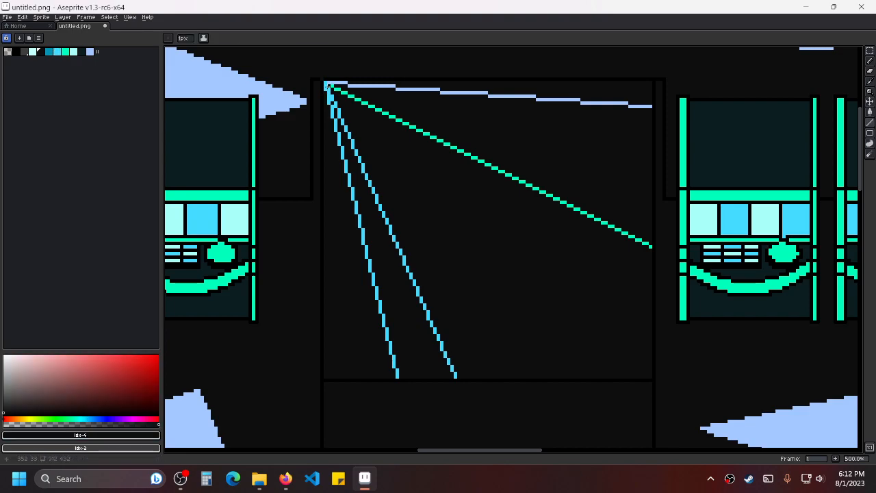
key("alt")
left_click(338, 90, "alt")
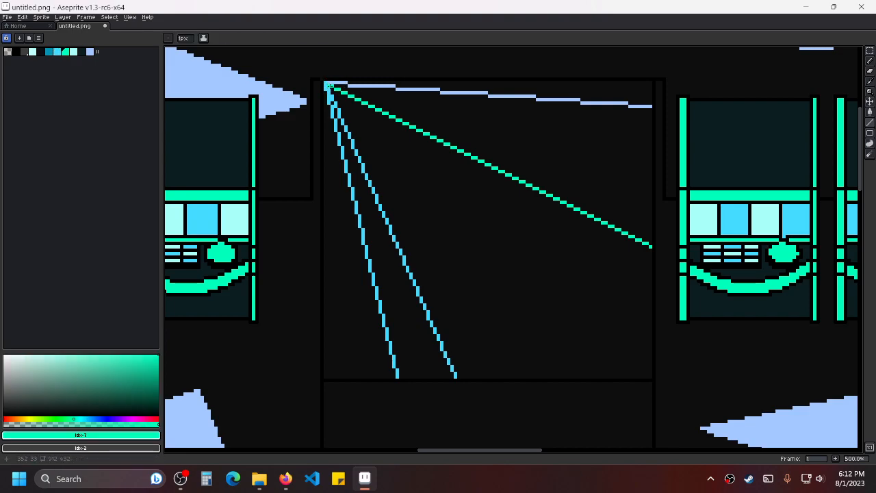
left_click_drag(328, 85, 651, 312)
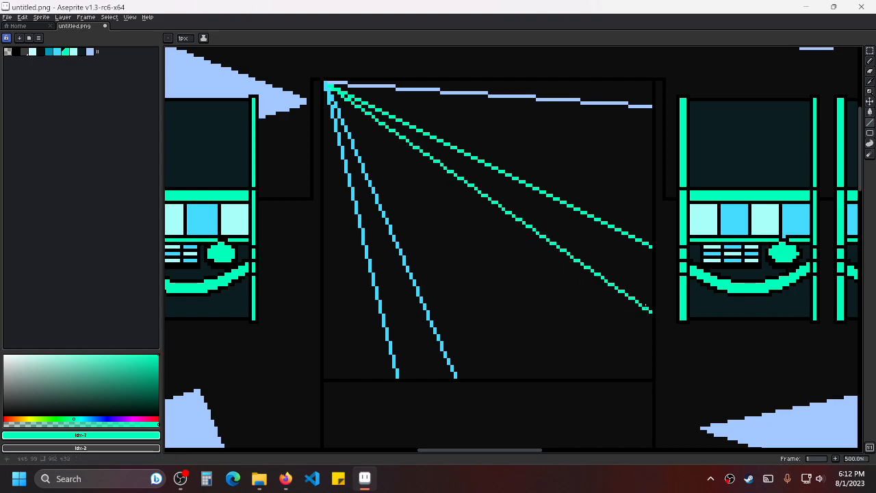
left_click(328, 83, "alt")
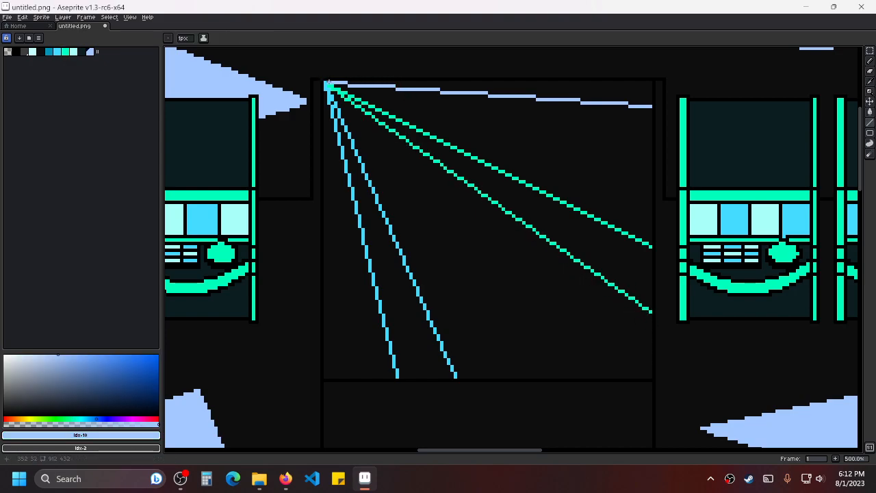
left_click_drag(328, 83, 651, 157)
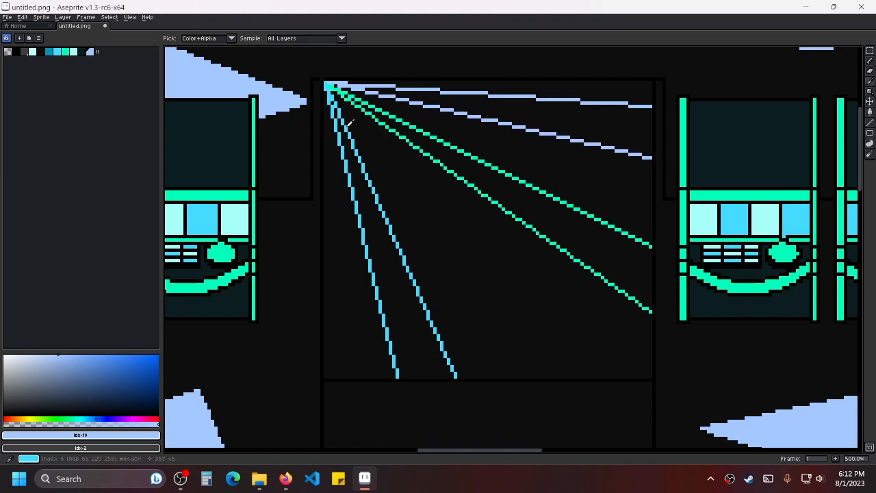
Fill the narrow beams between the paired lines with cyan, green and pale blue to match their outlines.
left_click(347, 140, "alt")
left_click(870, 111)
left_click(372, 216)
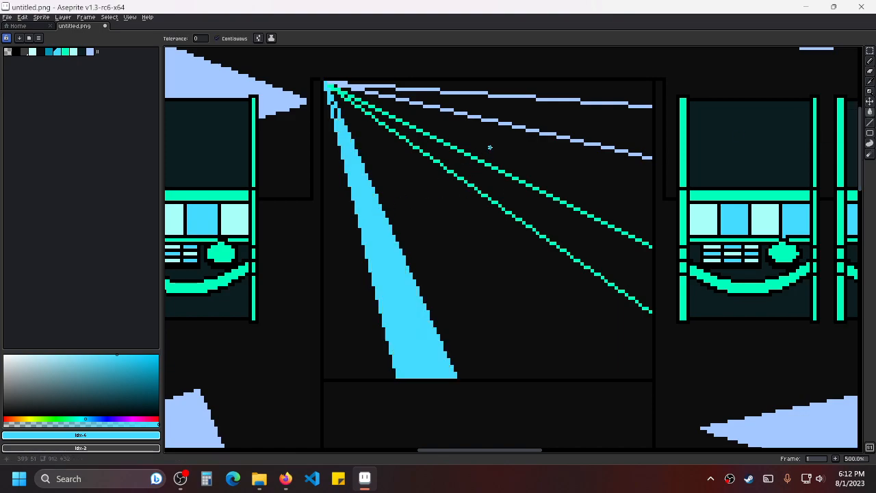
left_click(457, 175, "alt")
left_click(474, 169)
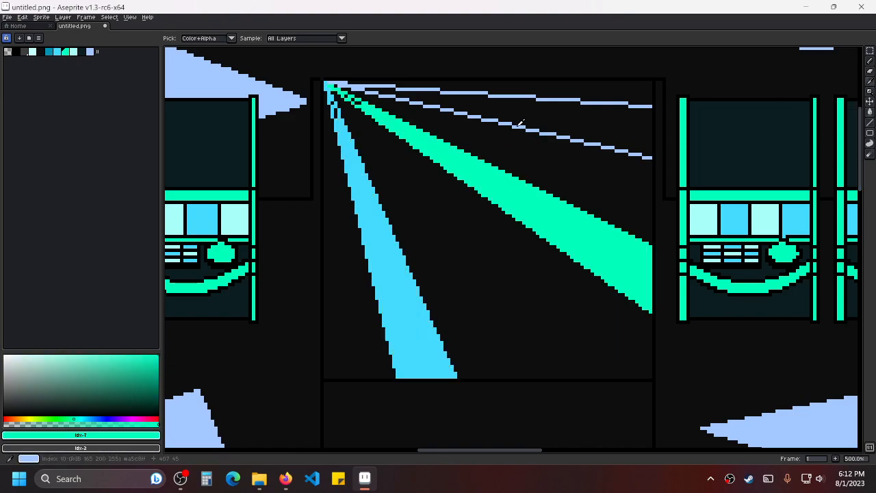
left_click(520, 124, "alt")
left_click(510, 111)
Fill the leftover dark pixels inside the beams near their shared corner with cyan, green and pale blue.
scroll(492, 157, "down", 2)
scroll(392, 126, "up", 2)
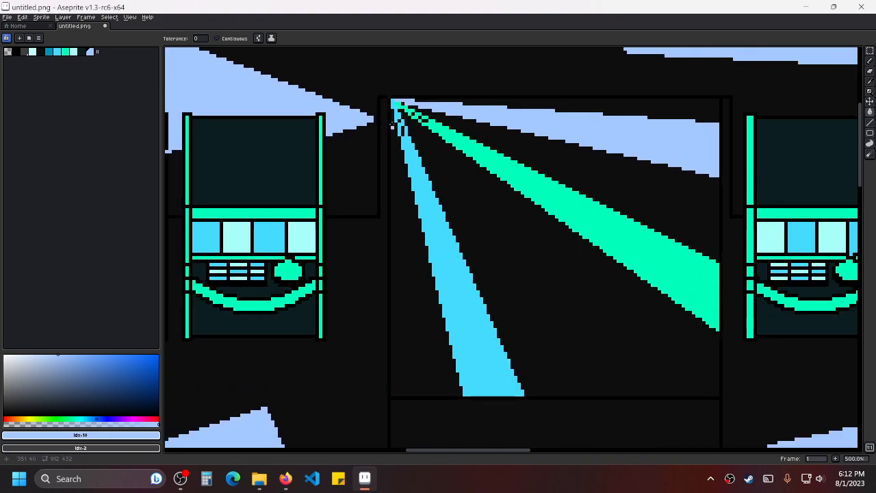
scroll(392, 127, "up", 2)
left_click(402, 144, "alt")
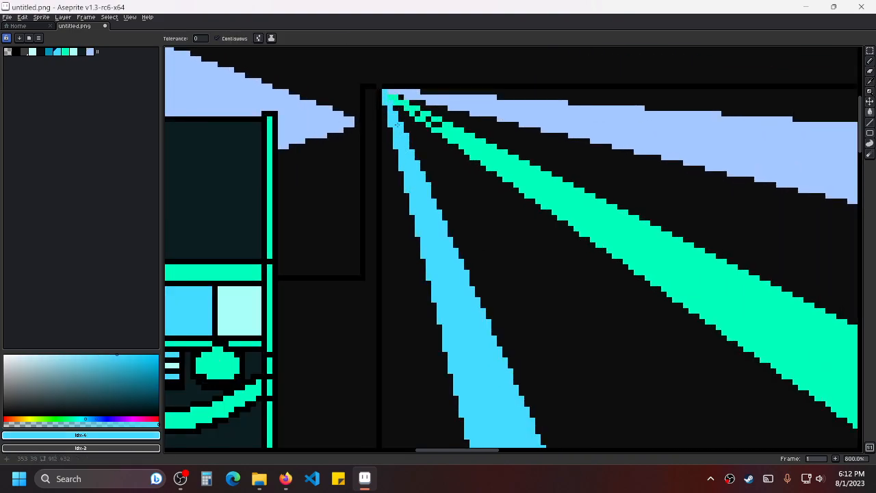
left_click(455, 126, "alt")
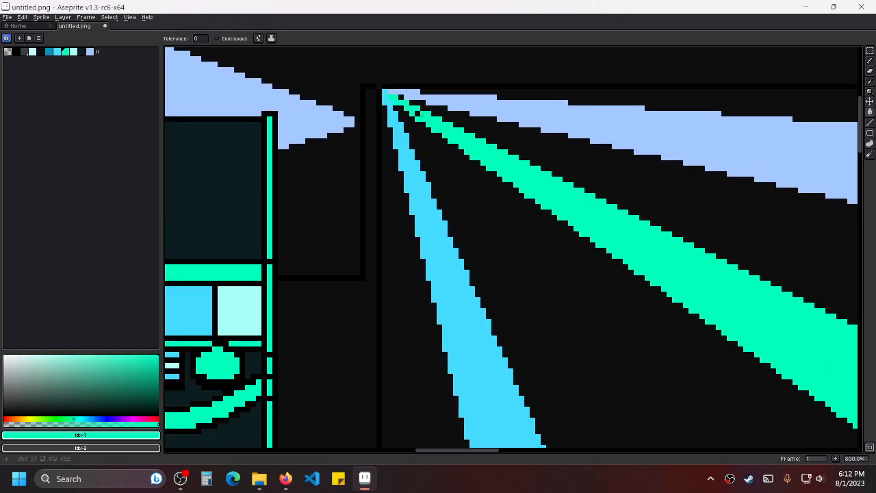
left_click(402, 93, "alt")
scroll(470, 146, "down", 3)
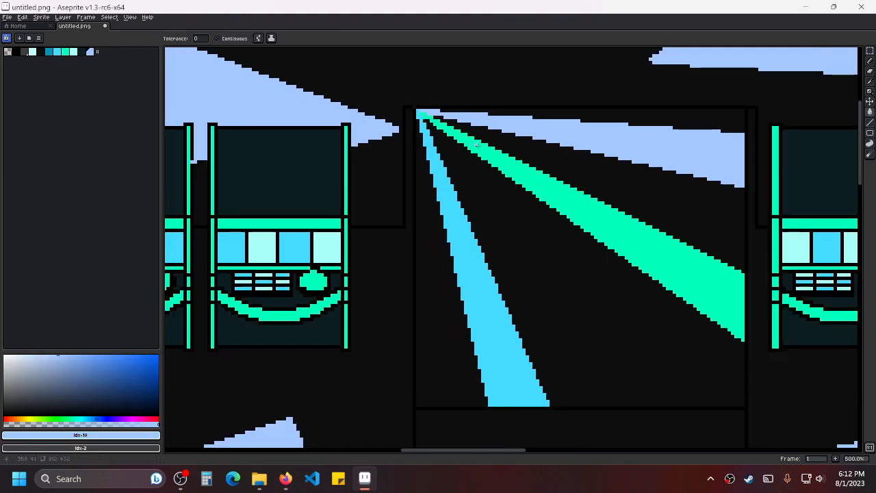
Examine the finished beams against the whole map and the empty aisle sections below them.
scroll(512, 184, "down", 5)
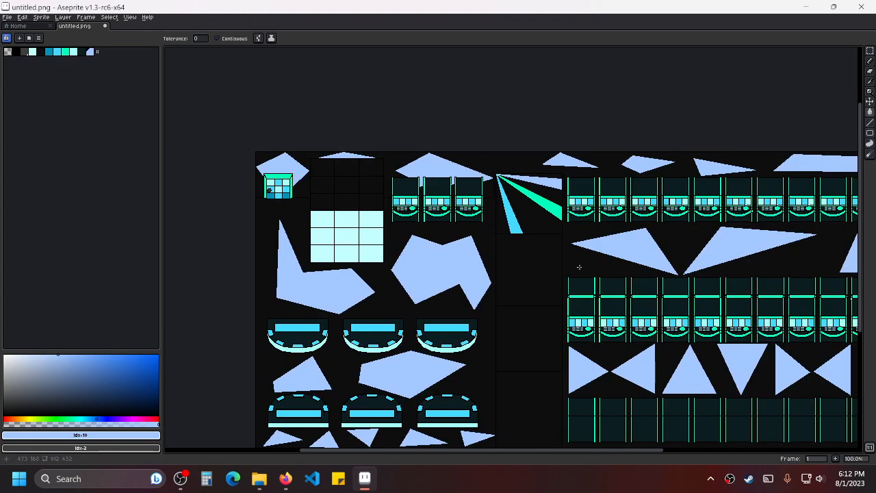
left_click_drag(569, 240, 545, 211)
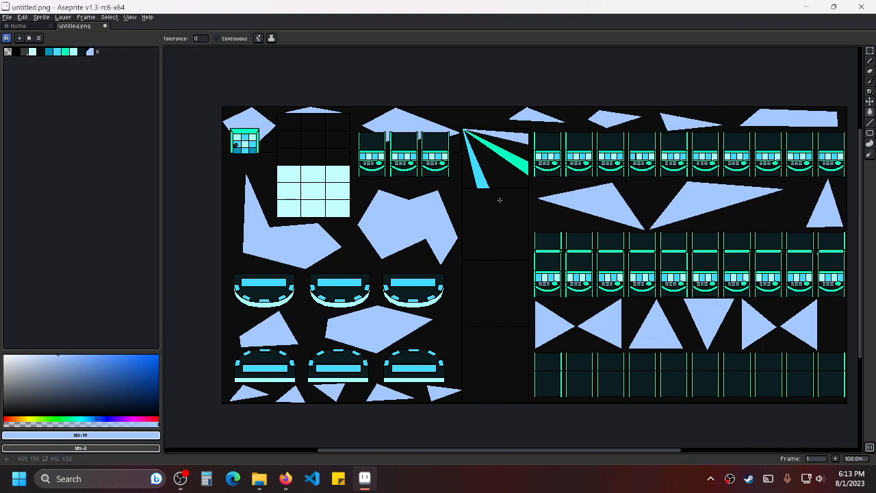
scroll(500, 199, "up", 3)
left_click_drag(585, 180, 581, 391)
left_click_drag(577, 354, 561, 232)
scroll(548, 266, "down", 1)
scroll(549, 266, "down", 1)
left_click_drag(574, 289, 566, 242)
scroll(504, 235, "up", 2)
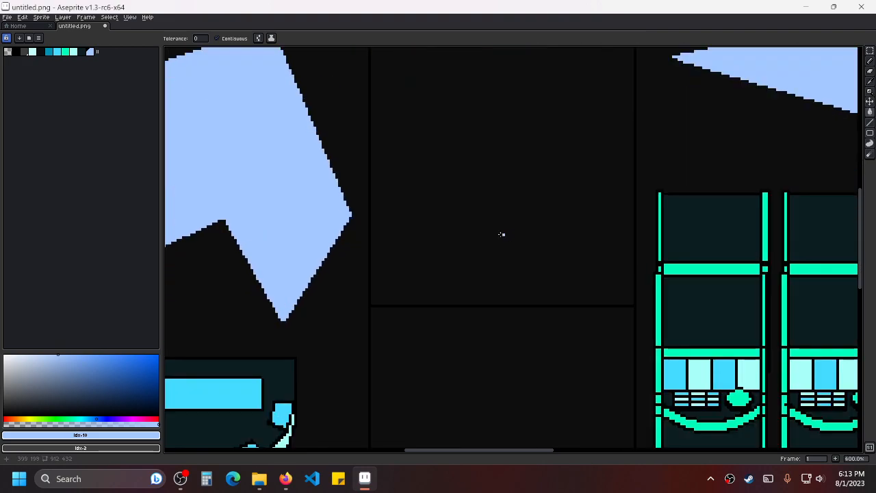
left_click_drag(504, 235, 495, 377)
scroll(495, 378, "down", 2)
left_click_drag(489, 306, 511, 226)
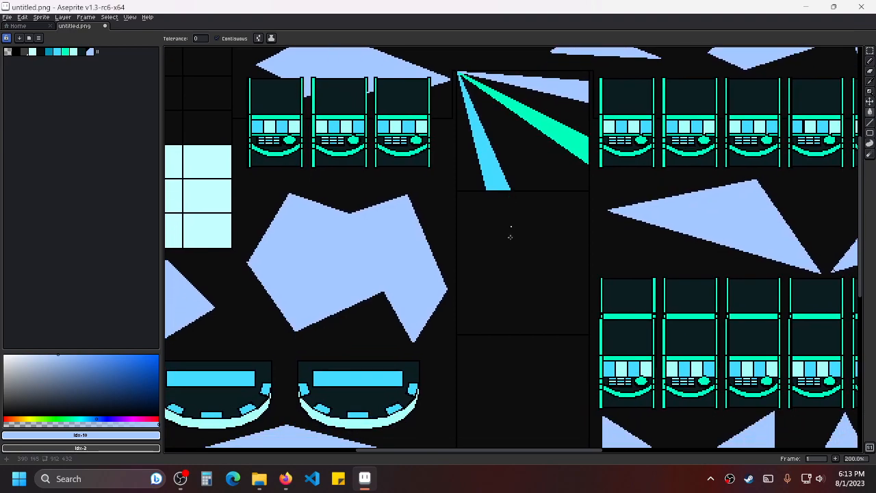
scroll(524, 283, "up", 1)
left_click_drag(524, 283, 500, 201)
scroll(485, 252, "up", 1)
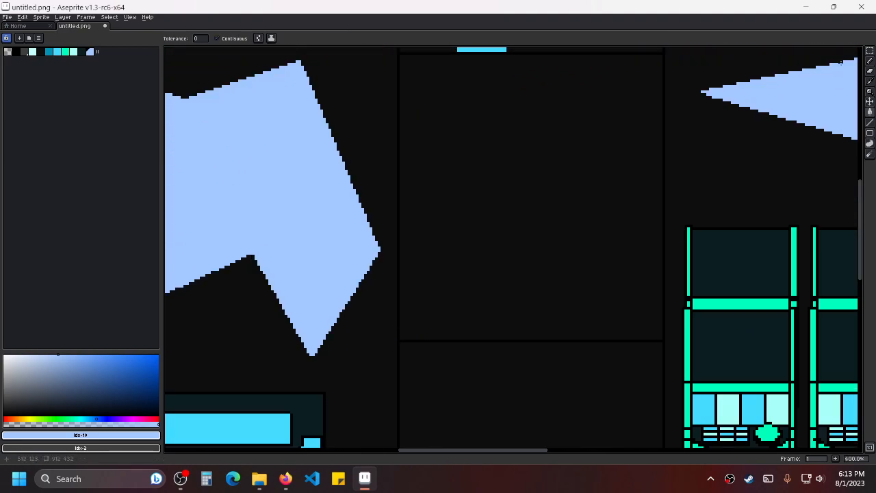
Try two pale blue lines in the second aisle section, from its lower corner to the ends of the cyan beam.
left_click(869, 122)
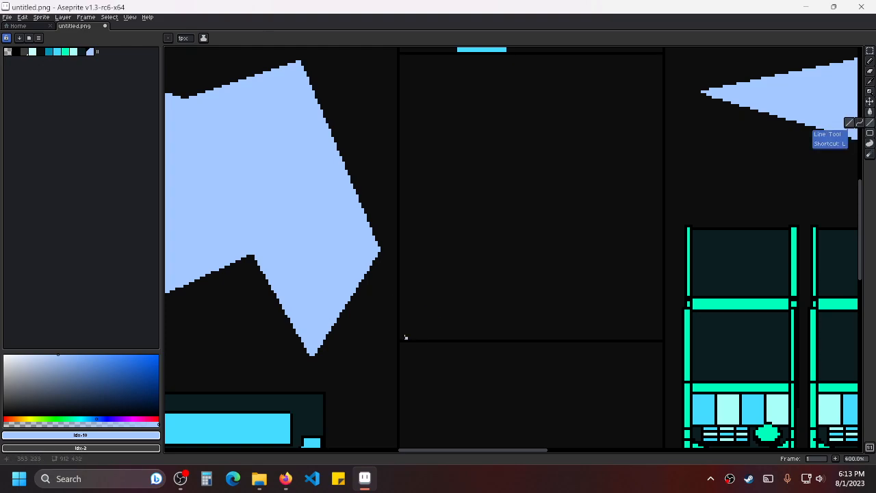
left_click_drag(400, 338, 458, 56)
left_click_drag(401, 335, 507, 55)
scroll(600, 157, "down", 2)
left_click_drag(610, 168, 506, 211)
scroll(506, 211, "up", 1)
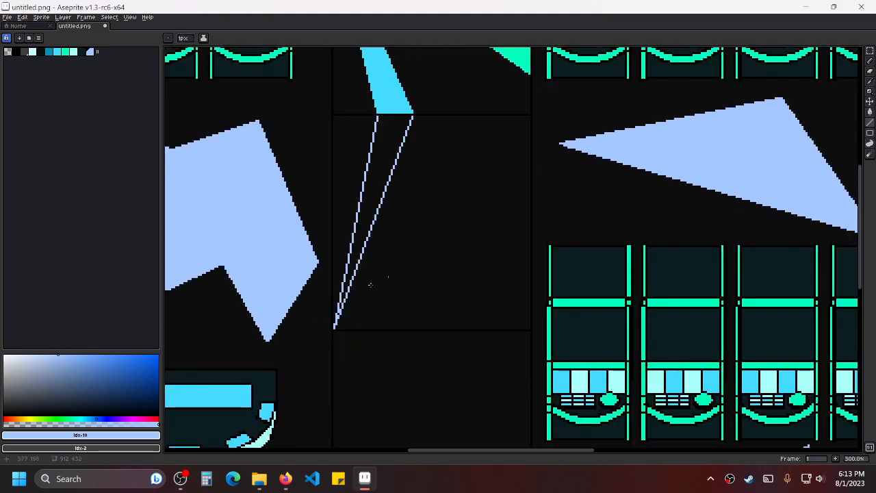
left_click_drag(404, 167, 447, 239)
key("ctrl+z")
key("ctrl+z")
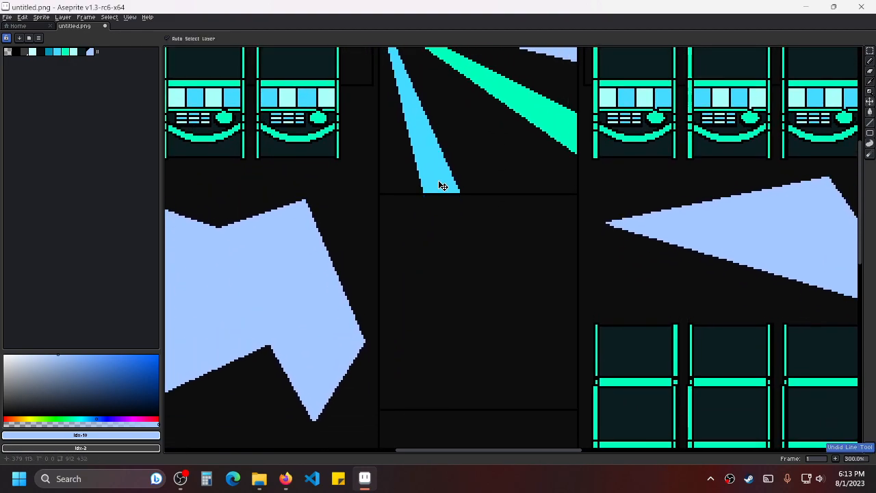
Draw two cyan lines in the second aisle section, linking the cyan beam's two lower ends to the section's lower corner.
left_click(440, 181, "alt")
left_click_drag(381, 407, 424, 198)
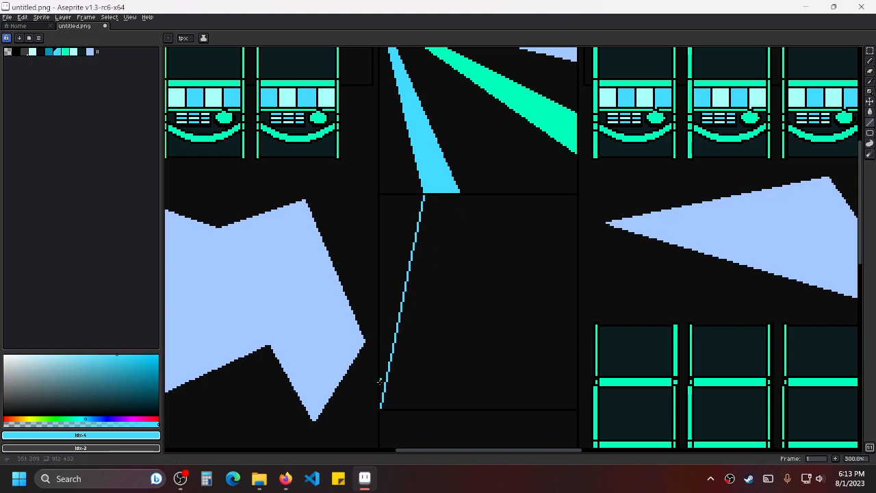
left_click_drag(381, 406, 459, 194)
scroll(458, 195, "up", 4)
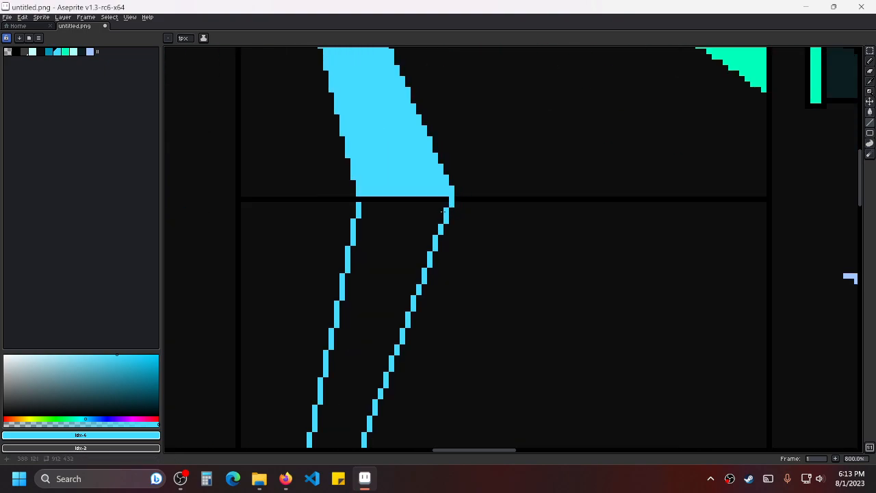
scroll(434, 327, "down", 3)
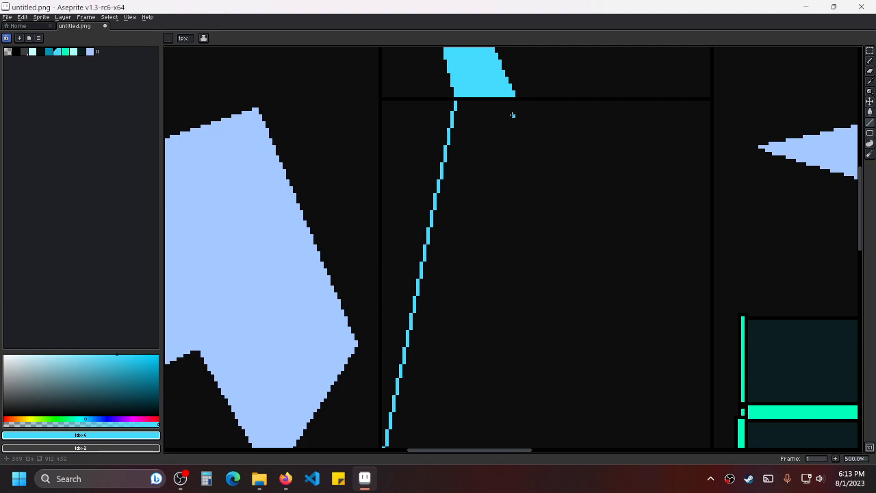
left_click_drag(513, 102, 383, 335)
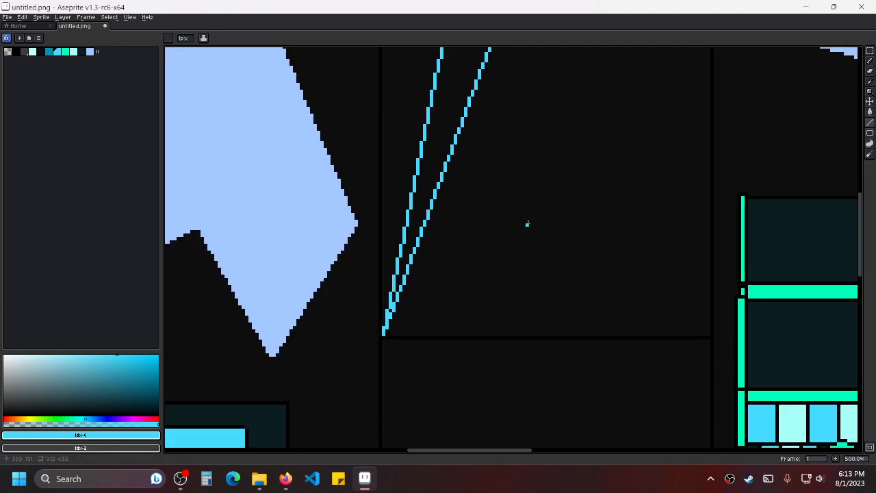
Draw two green lines in the second aisle section, from spaced points on its right edge to its lower-left corner.
scroll(527, 224, "down", 1)
left_click_drag(563, 189, 450, 268)
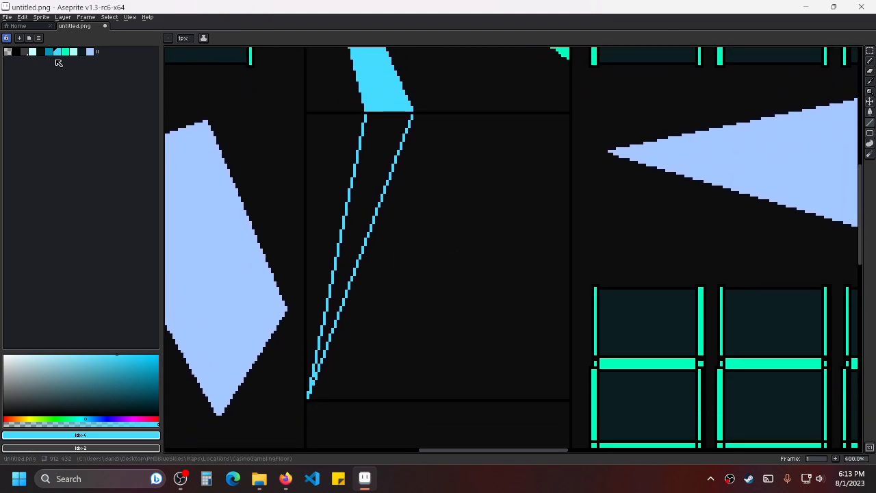
left_click(65, 52)
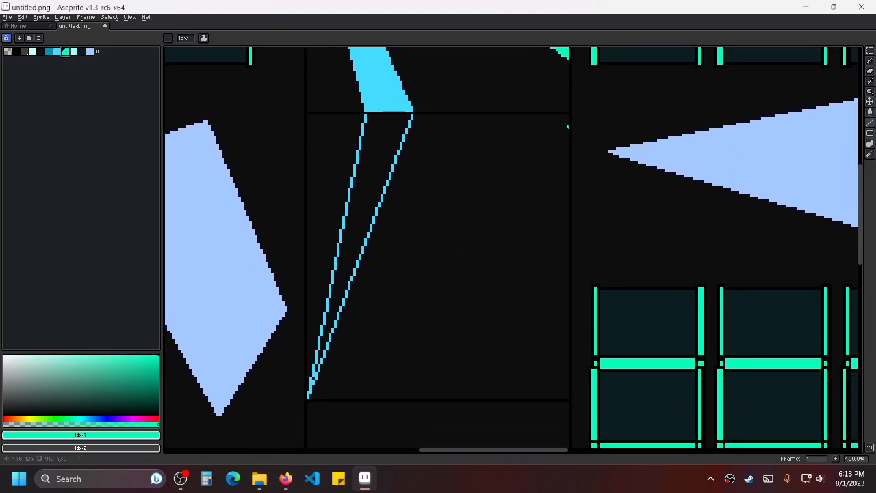
left_click_drag(568, 146, 307, 395)
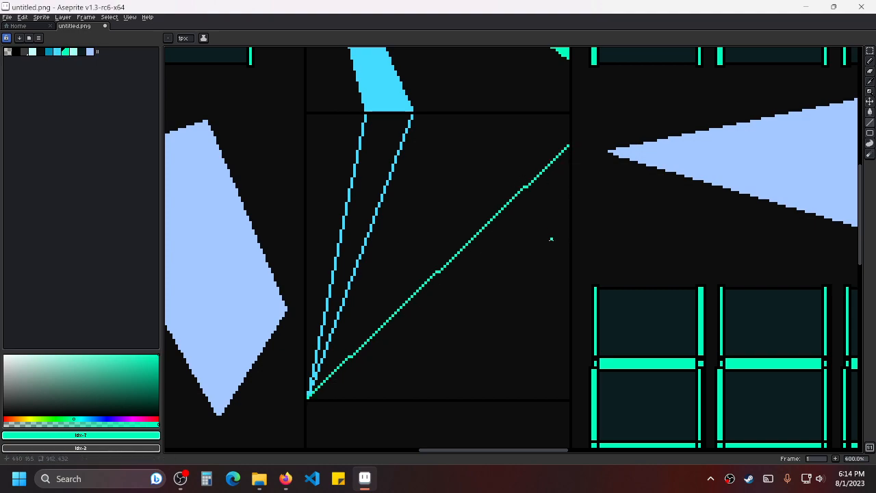
left_click_drag(567, 241, 307, 396)
Draw two pale blue lines between the second aisle section's lower-left corner and its right edge, the lower one nearly along the base.
left_click_drag(487, 156, 493, 204)
left_click_drag(532, 261, 534, 329)
left_click_drag(537, 226, 524, 331)
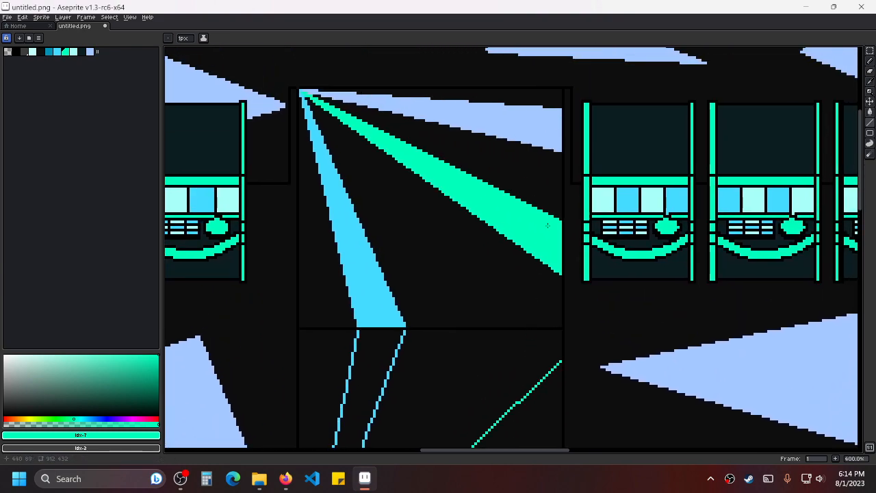
left_click(538, 129, "alt")
left_click_drag(578, 445, 571, 281)
left_click_drag(554, 417, 289, 276)
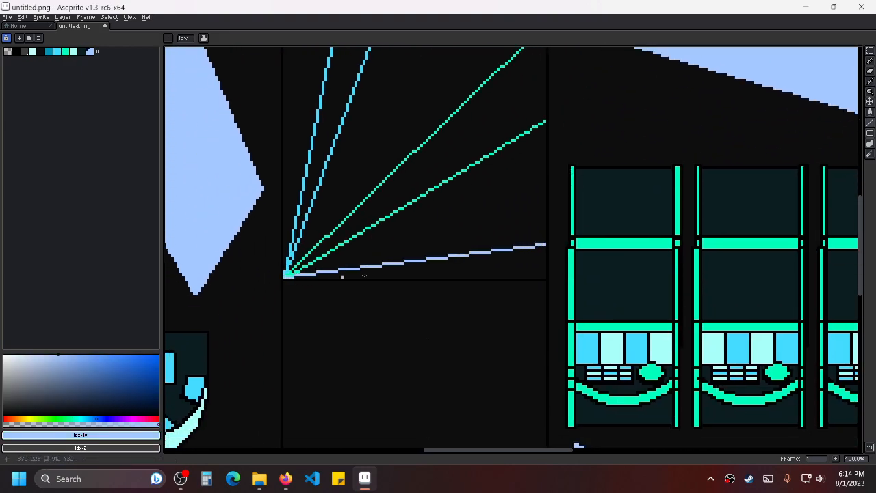
left_click_drag(493, 217, 595, 174)
scroll(595, 215, "up", 2)
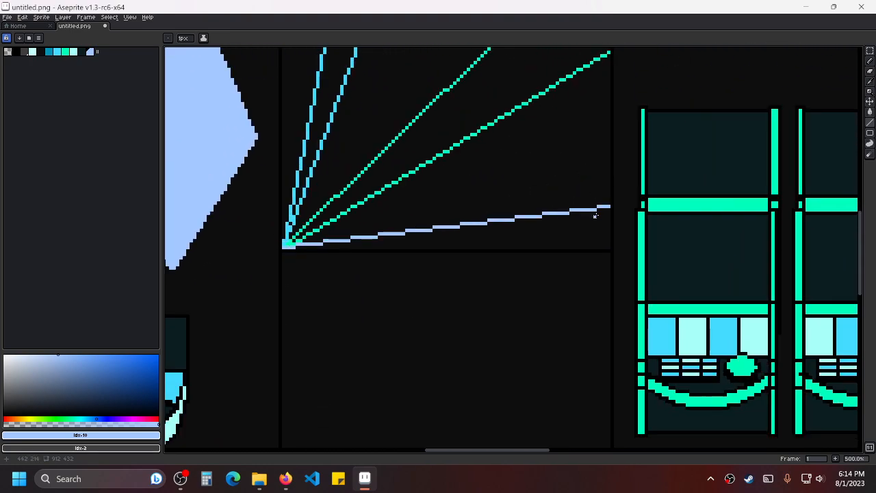
key("ctrl+z")
left_click(610, 245, "shift")
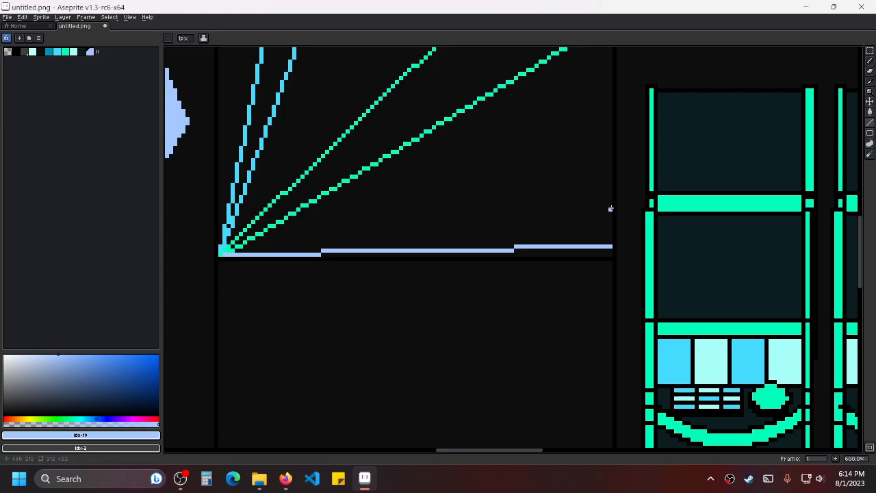
left_click(610, 184, "shift")
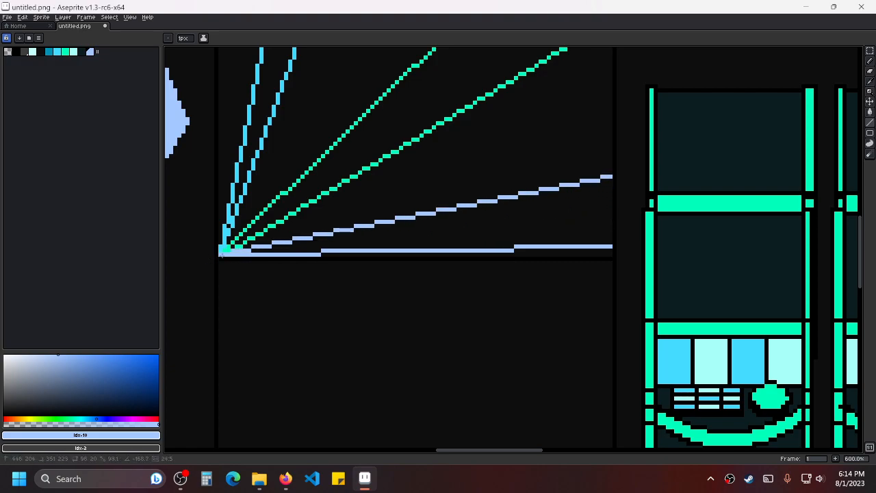
Fill the second aisle section's three beam outlines with their matching cyan, green and pale blue.
left_click_drag(430, 202, 435, 267)
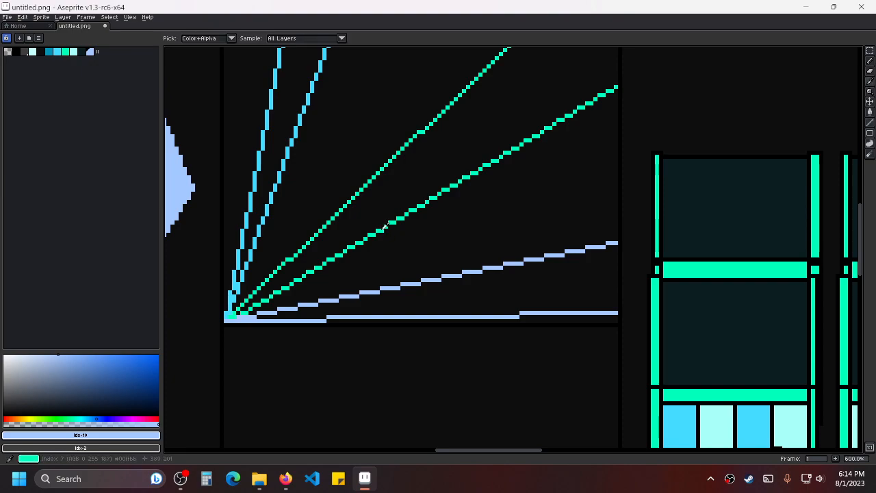
left_click(385, 225)
left_click(287, 192)
left_click(870, 113)
left_click_drag(352, 164, 465, 203)
left_click(462, 205)
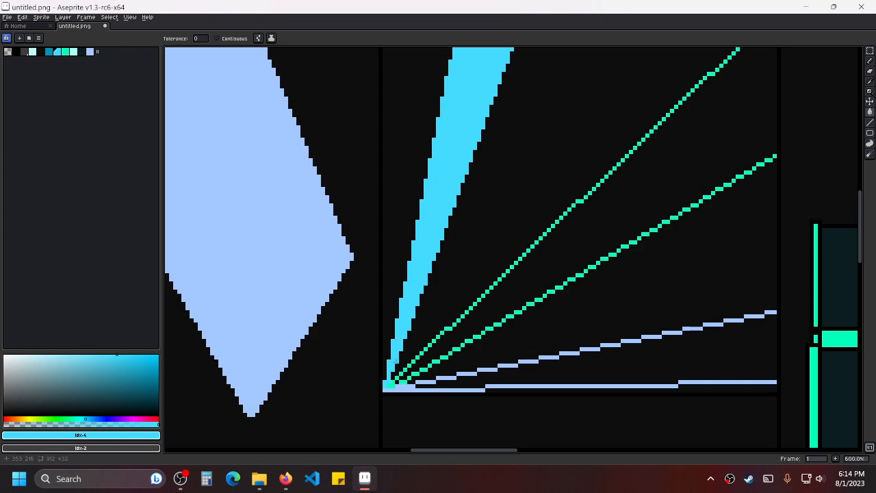
left_click(431, 360, "alt")
left_click(438, 353)
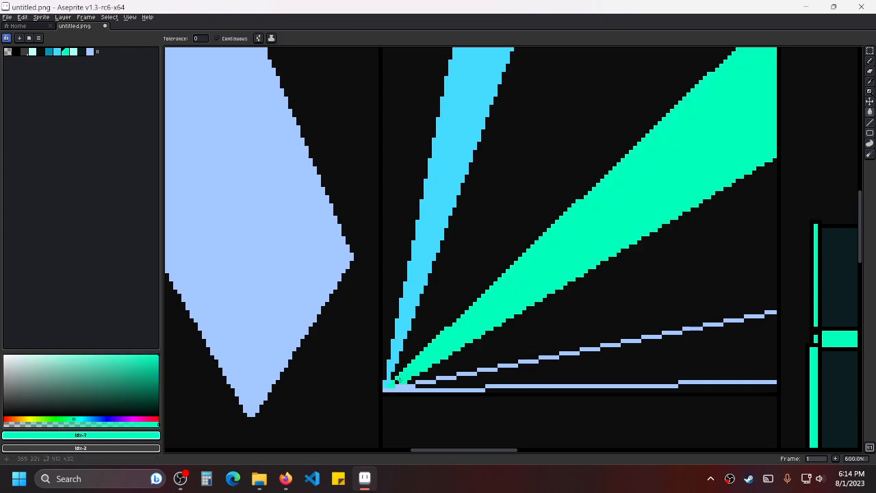
left_click(450, 376, "alt")
left_click(469, 379)
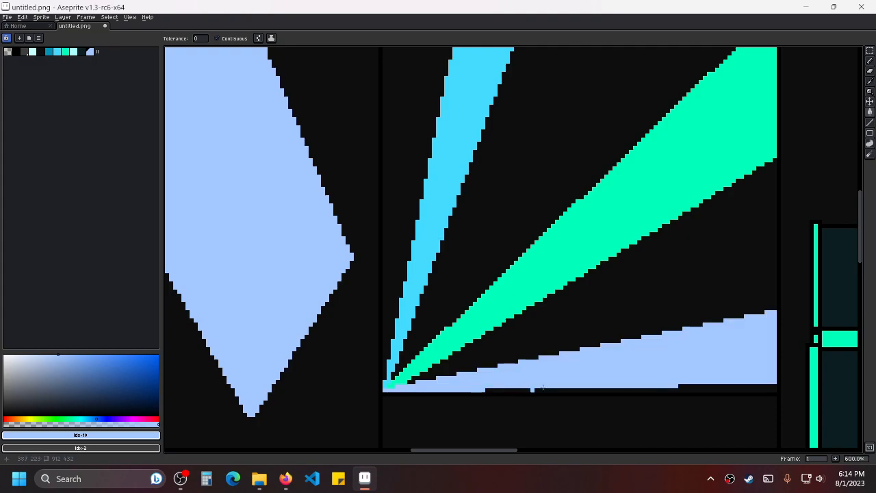
Draw two cyan lines in the third aisle section, from its lower-right corner to spaced points on its upper edge.
scroll(484, 365, "down", 4)
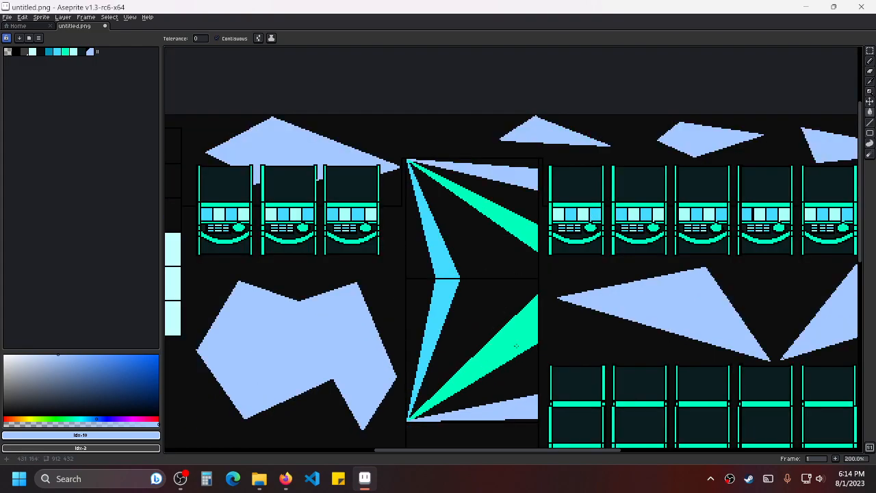
scroll(536, 273, "down", 1)
left_click_drag(537, 332, 507, 270)
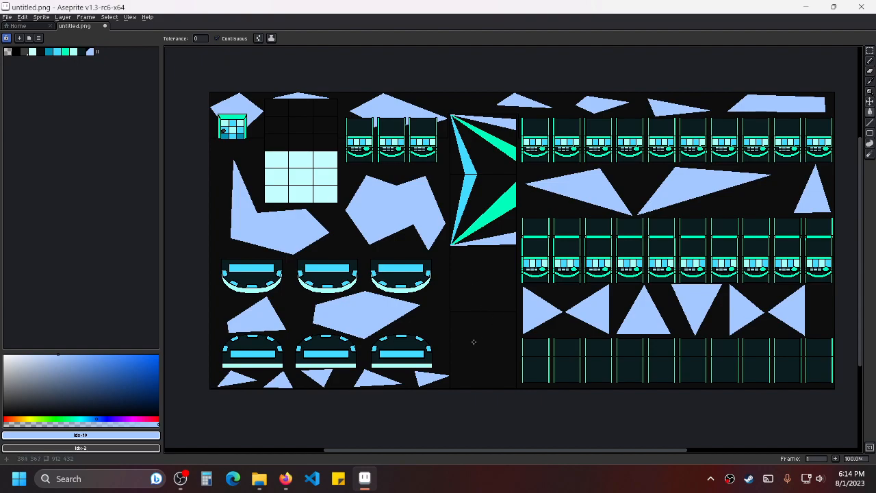
scroll(495, 323, "up", 2)
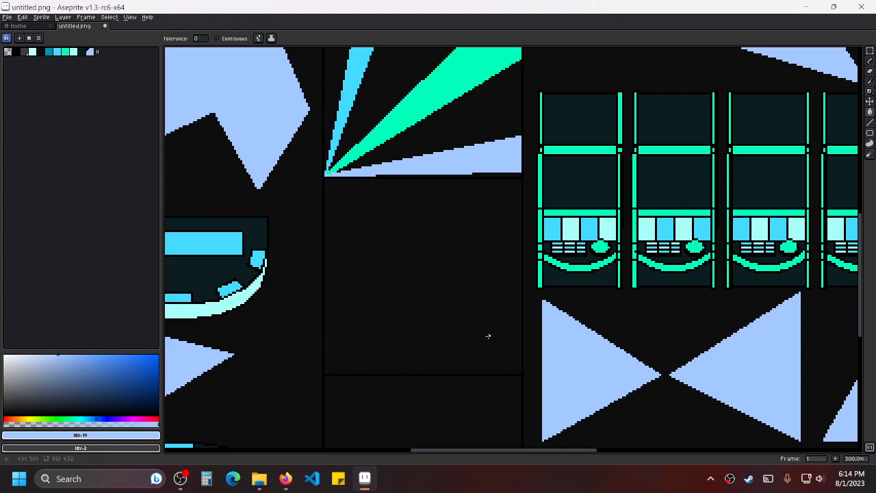
key("i")
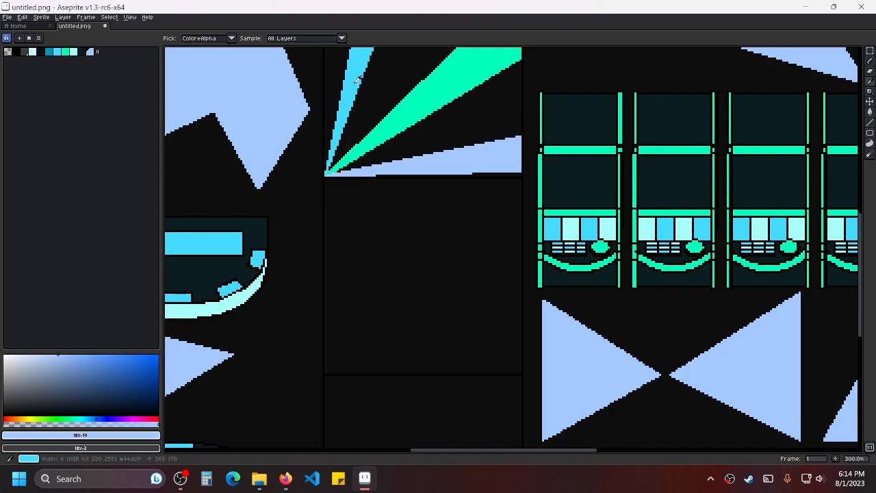
left_click(355, 76)
key("g")
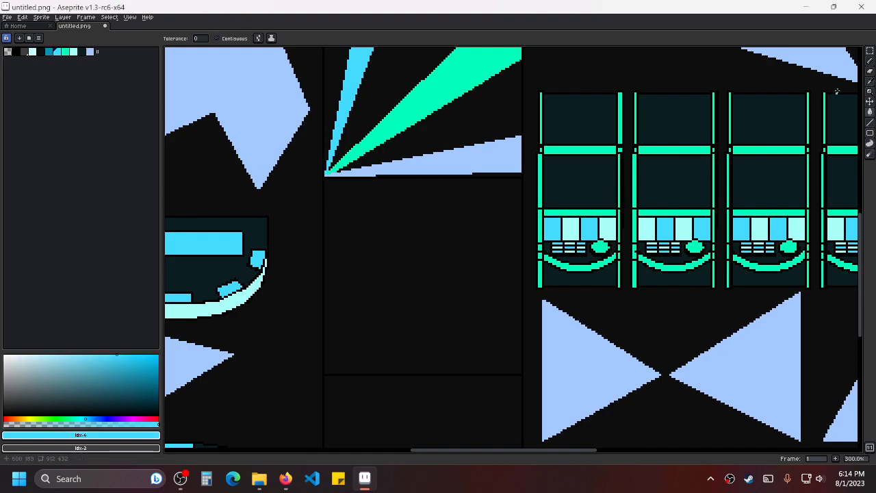
left_click(871, 122)
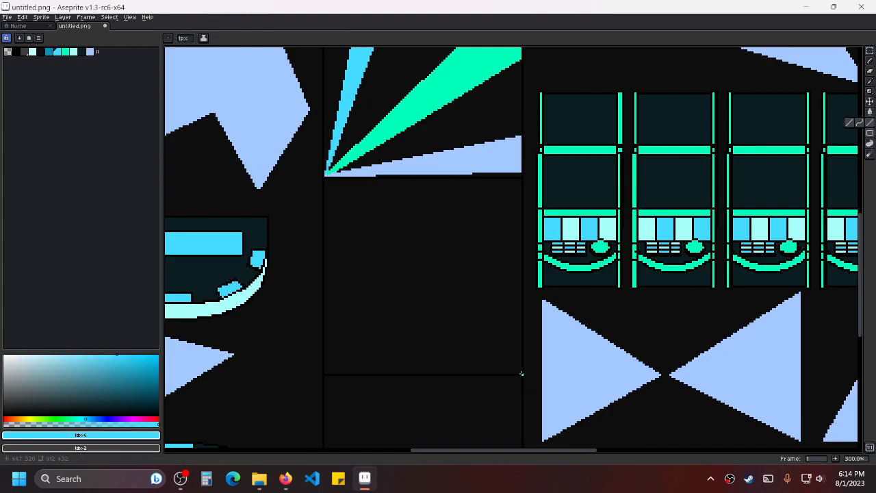
left_click_drag(520, 373, 498, 180)
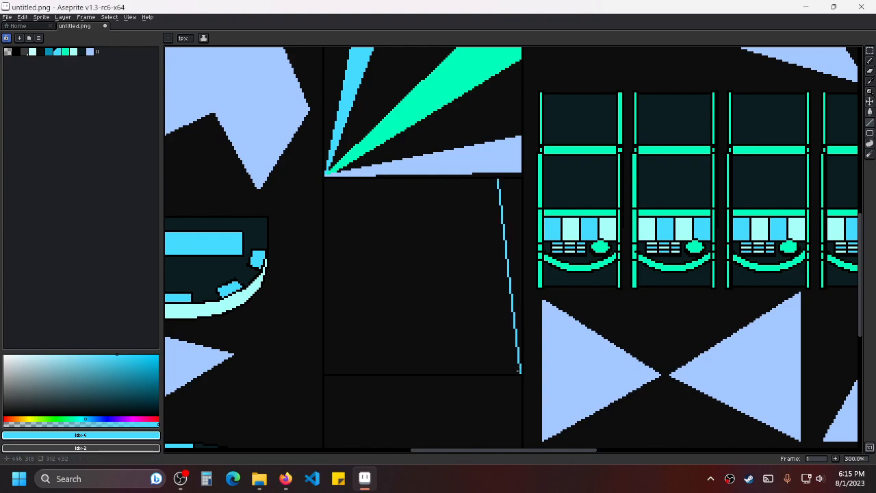
left_click_drag(519, 369, 436, 181)
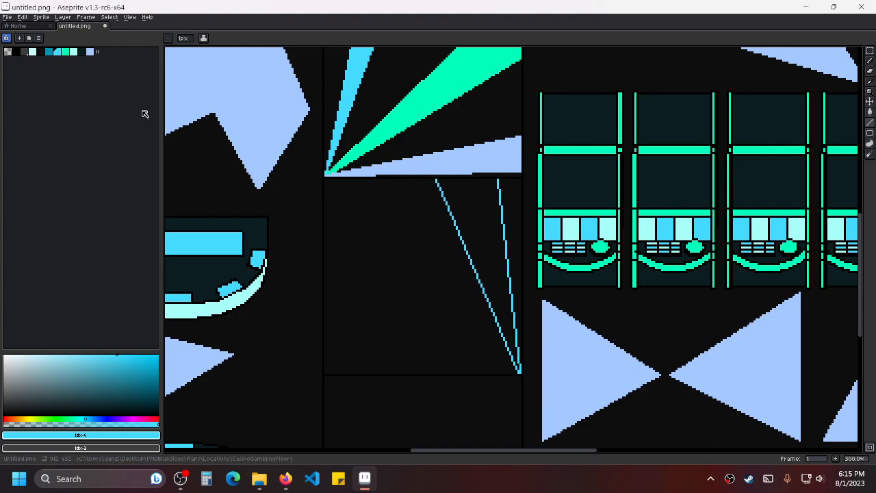
Draw two green lines from the third aisle section's lower-right corner, one to its upper edge and one to its left edge.
left_click(66, 51)
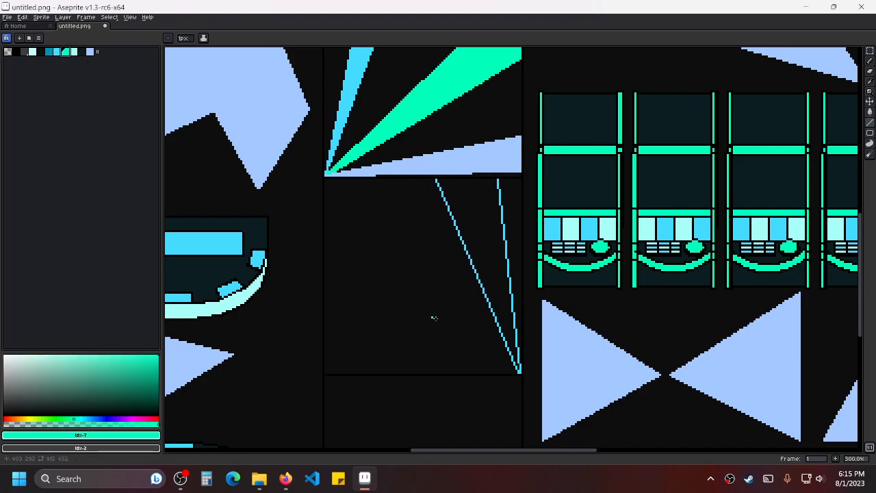
left_click_drag(520, 372, 369, 176)
scroll(370, 179, "up", 3)
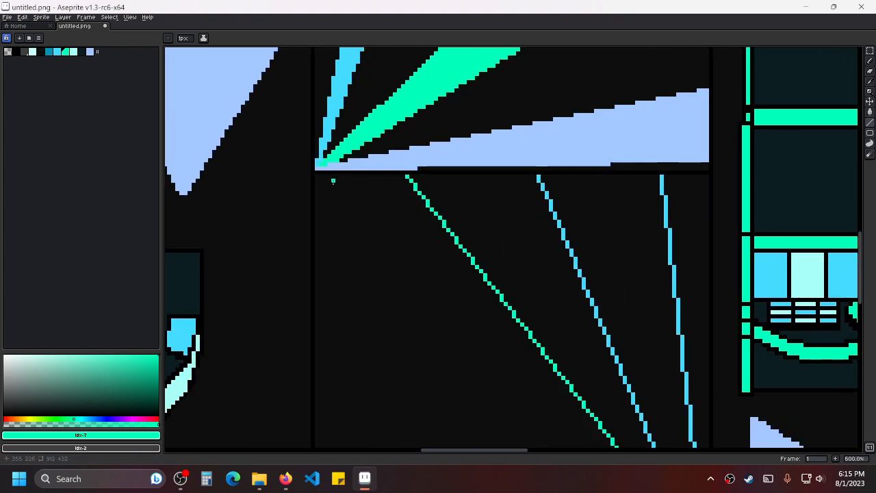
scroll(514, 191, "up", 1)
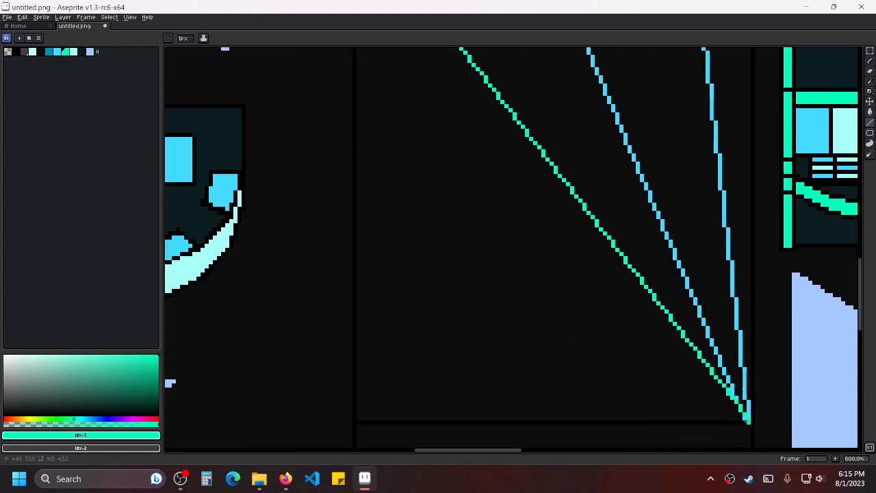
mouse_move(746, 416)
left_mouse_down()
mouse_move(434, 256)
mouse_move(358, 103)
left_mouse_up()
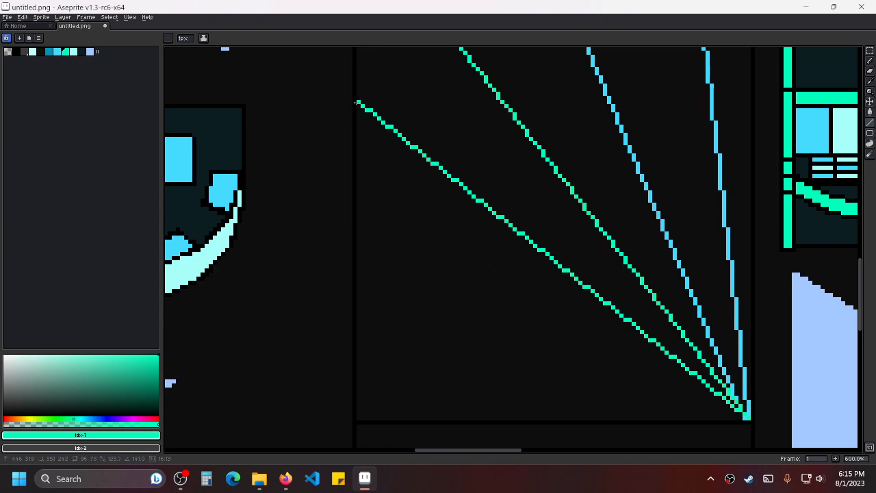
scroll(507, 180, "down", 2)
left_click_drag(516, 209, 463, 338)
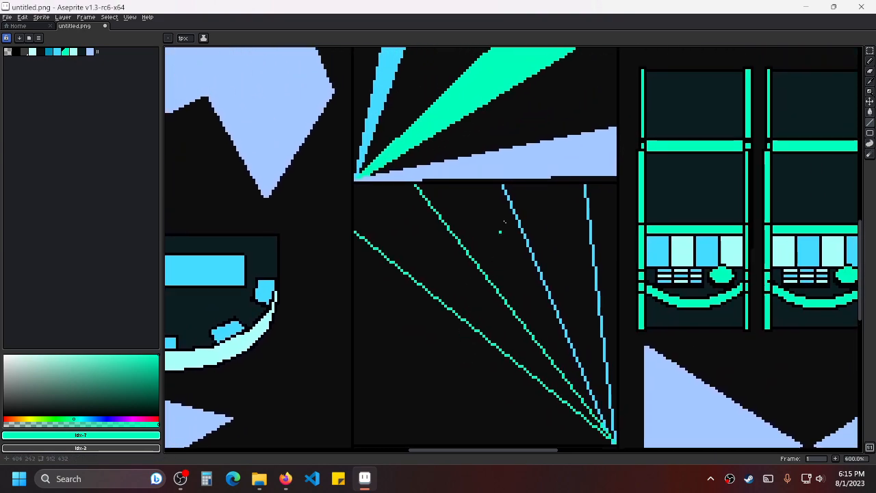
Draw two pale blue lines from the third aisle section's lower-right corner to the lower part of its left edge.
left_click(507, 164, "alt")
left_click_drag(514, 328, 538, 175)
scroll(607, 269, "up", 2)
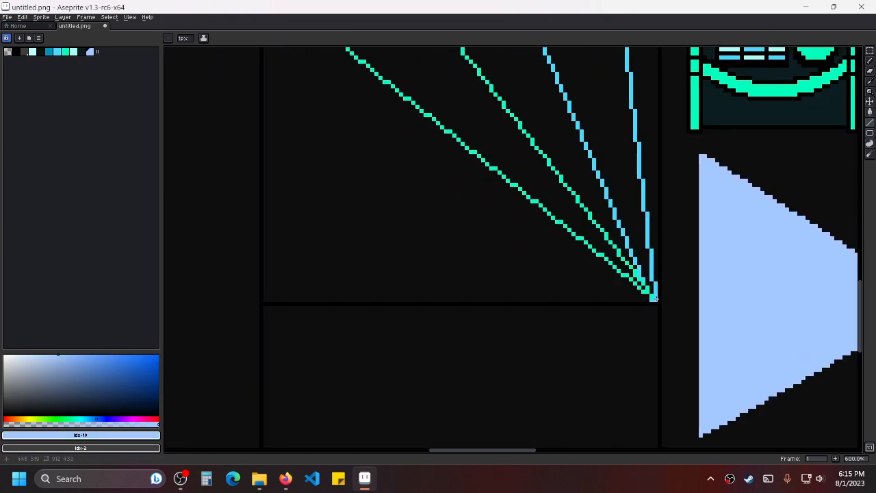
left_click_drag(656, 298, 268, 202)
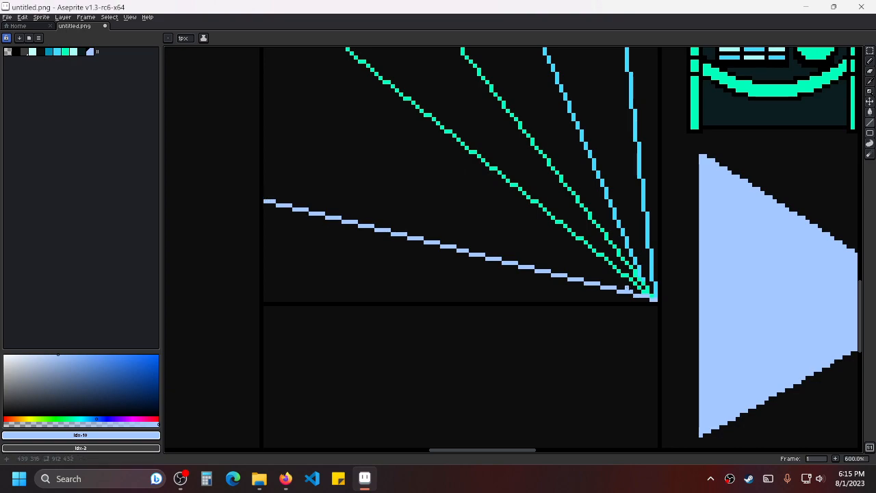
left_click_drag(652, 301, 266, 270)
scroll(362, 237, "down", 2)
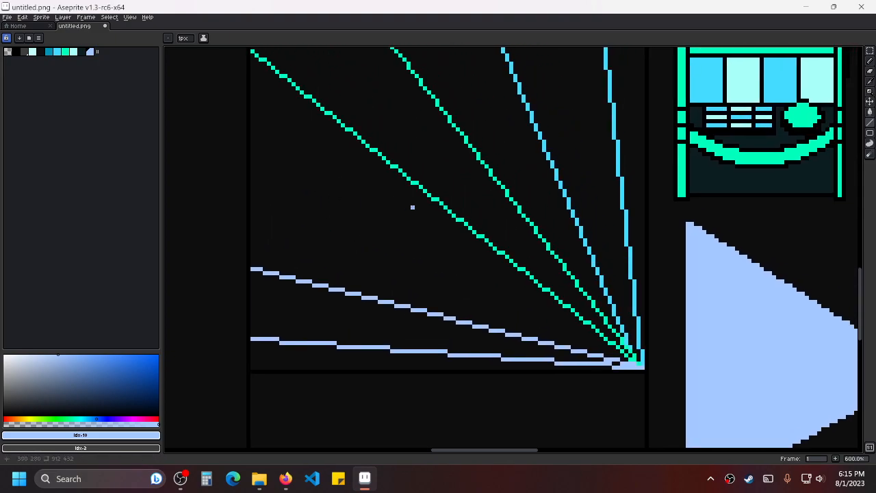
Pick the cyan of the third aisle section's beam outline as the drawing colour.
left_click_drag(438, 222, 438, 258)
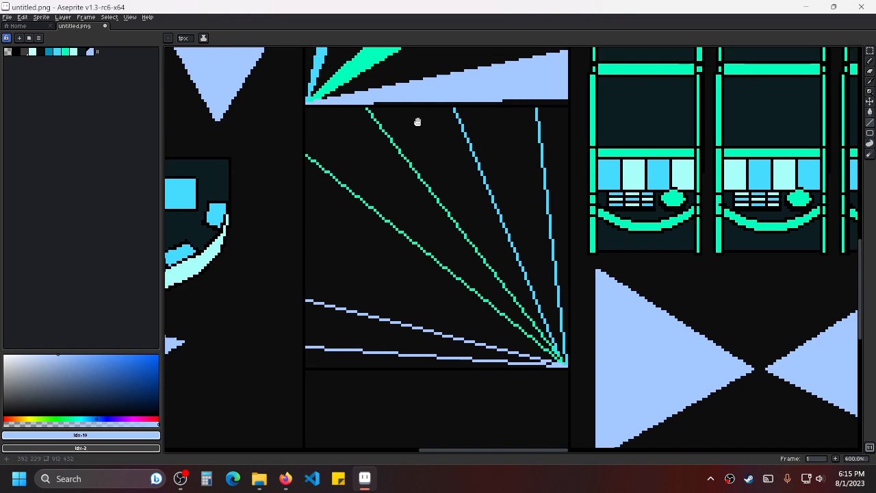
left_click_drag(416, 116, 406, 190)
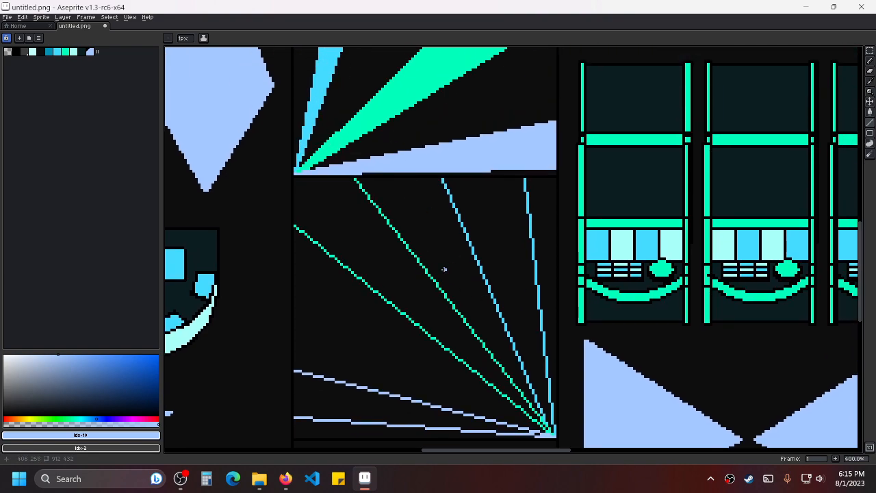
left_click(453, 194, "alt")
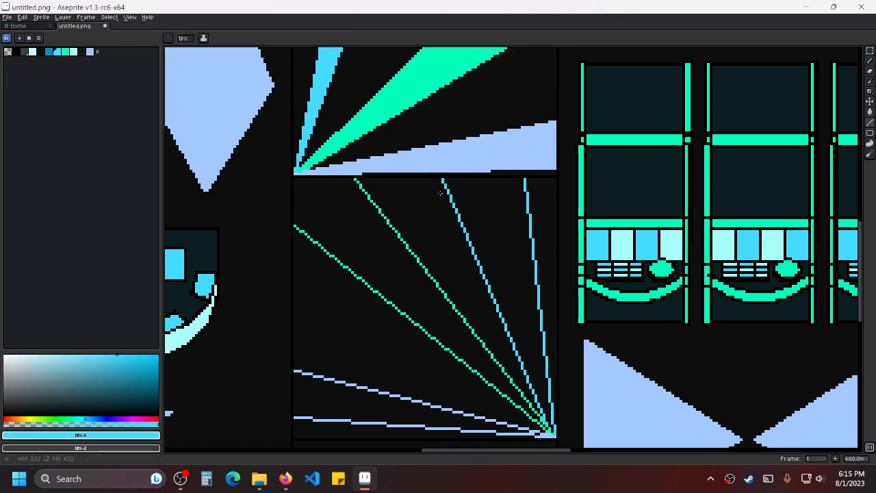
Minimise the image editor, the browser and the CasinoGamblingFloor folder window to show the desktop.
left_click(807, 5)
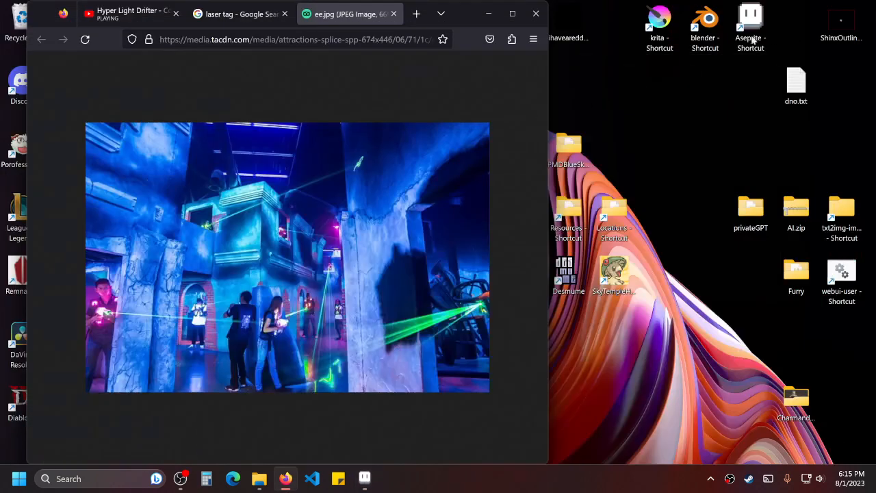
left_click(494, 8)
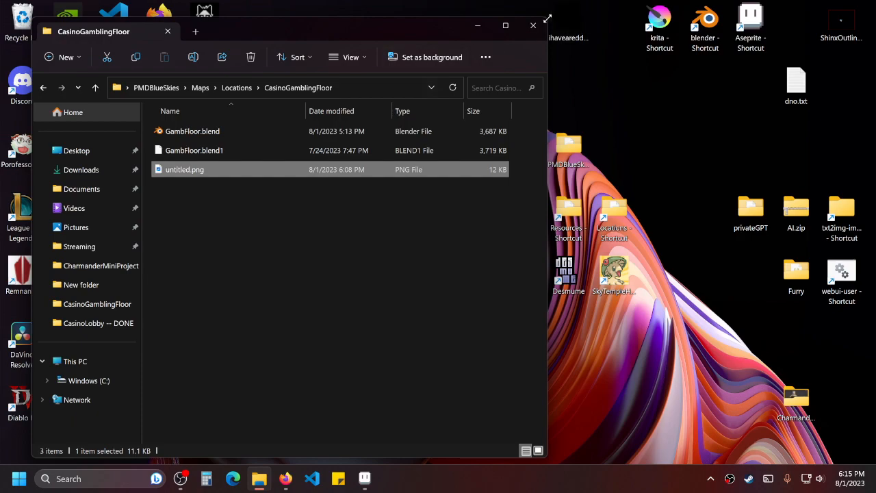
left_click(477, 26)
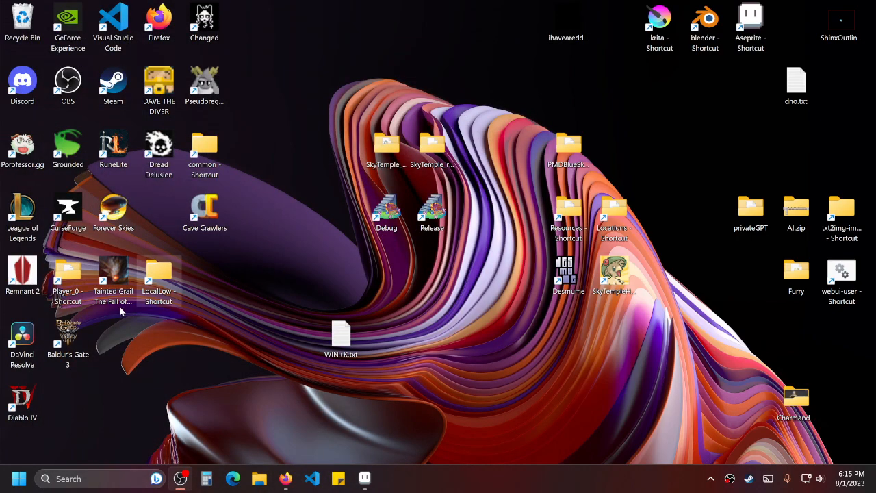
left_click(113, 284)
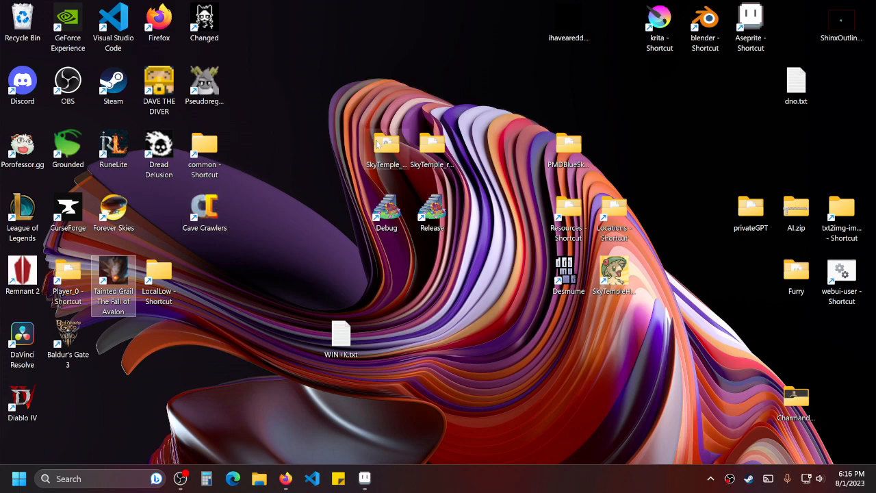
Line up the Tainted Grail, Baldur's Gate 3, Pseudoreg…, Cave Crawlers and Changed desktop shortcuts in a row beside Diablo IV.
left_click_drag(123, 288, 96, 400)
left_click(23, 403)
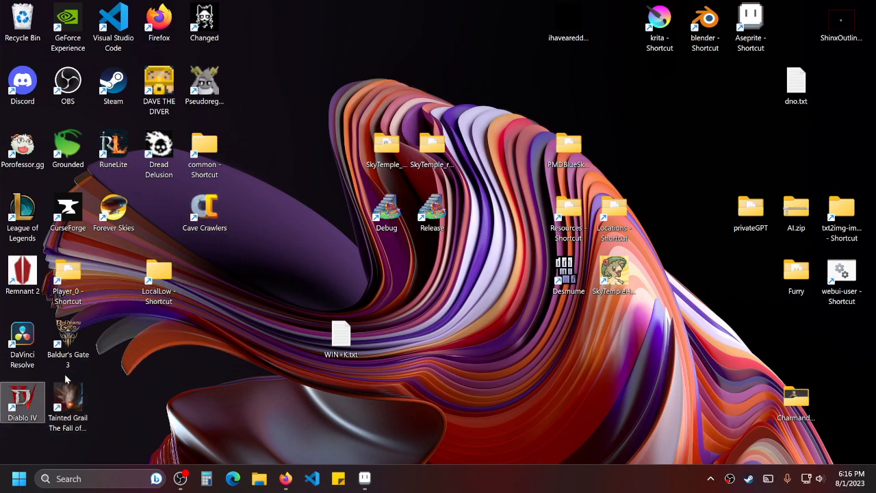
left_click_drag(68, 339, 112, 397)
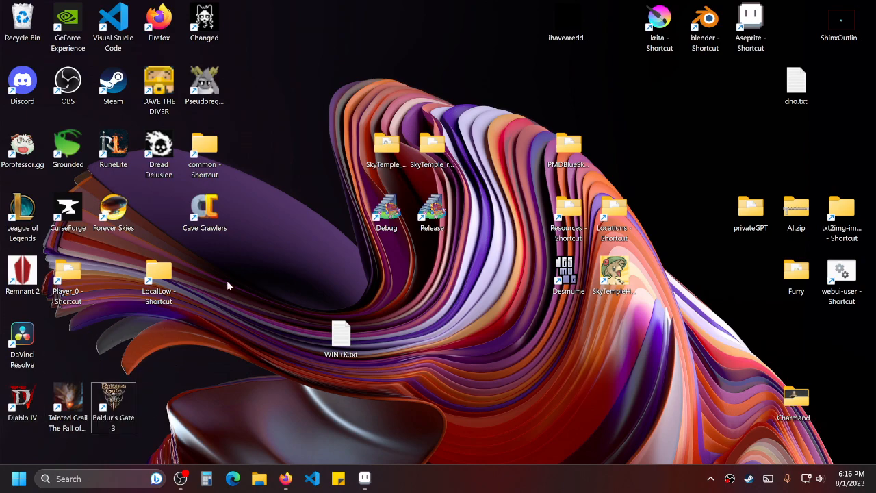
left_click_drag(210, 214, 205, 404)
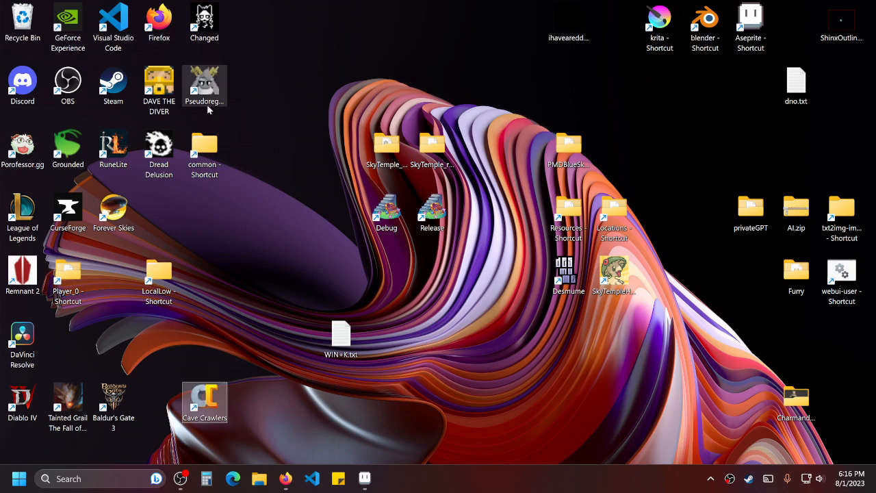
left_click_drag(211, 80, 160, 403)
left_click_drag(204, 22, 250, 408)
Line up the Forever Skies, Dread Delusion, DAVE THE DIVER, Grounded and Remnant 2 shortcuts beside DaVinci Resolve, and move RuneLite above the common shortcut.
left_click_drag(113, 208, 76, 343)
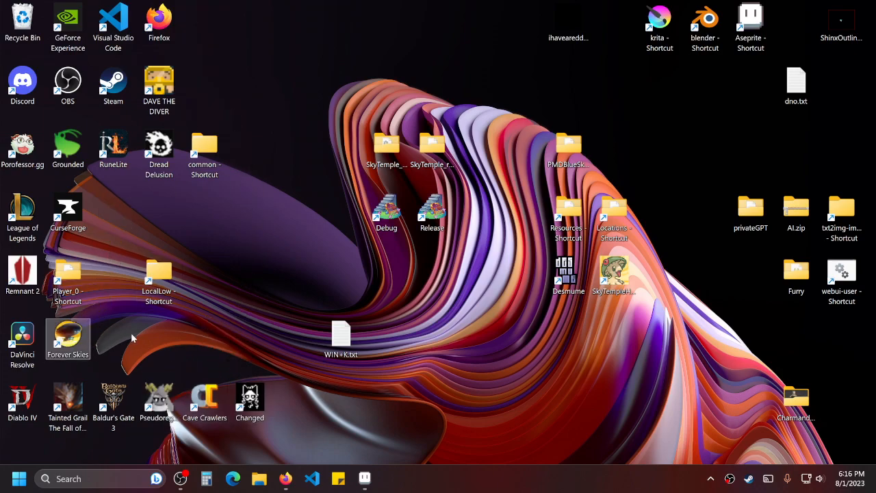
left_click(157, 147)
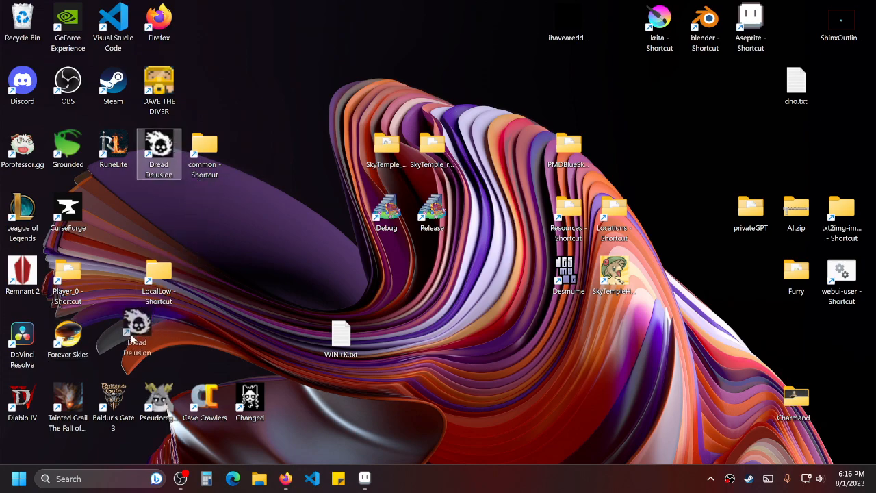
left_click_drag(122, 349, 111, 346)
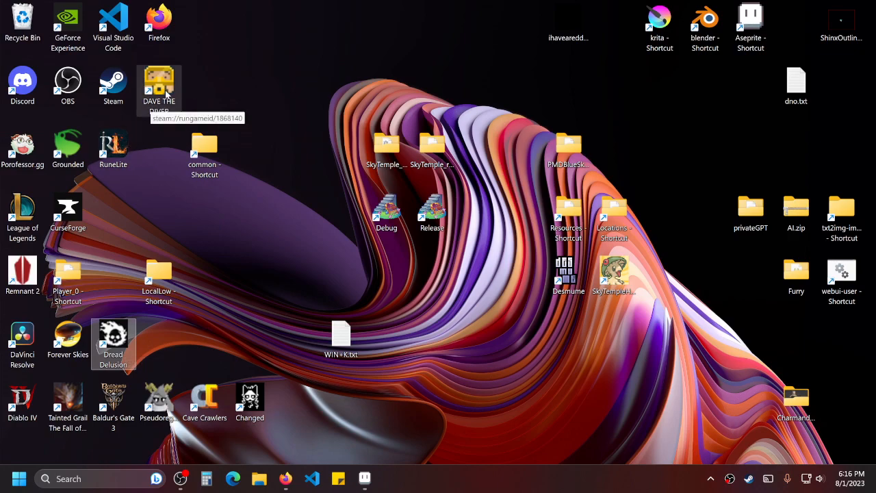
left_click_drag(159, 88, 164, 339)
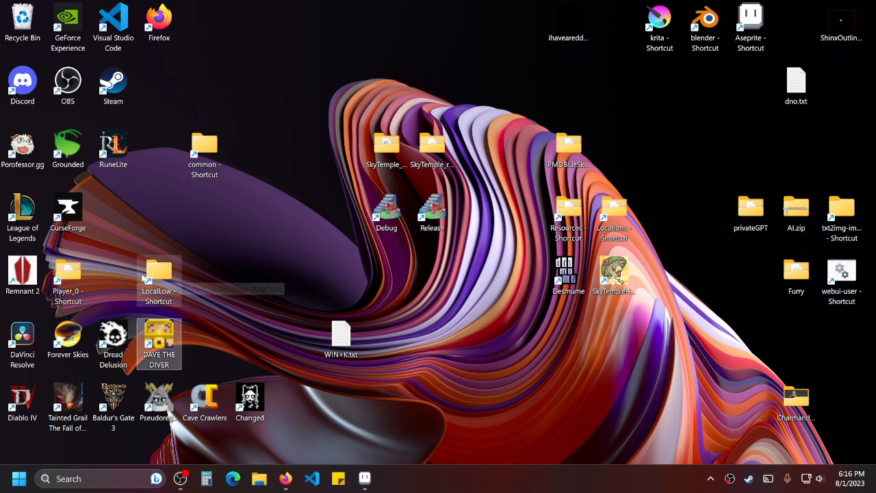
left_click_drag(112, 152, 205, 91)
left_click_drag(68, 152, 210, 345)
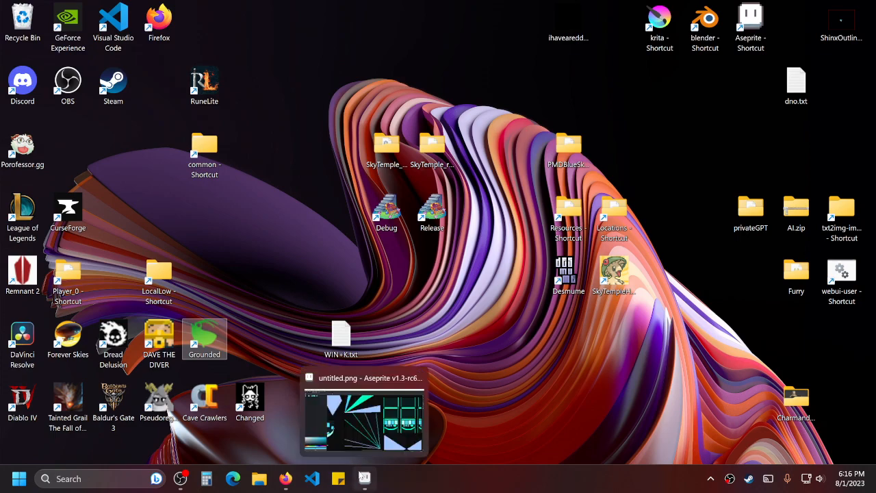
left_click(363, 477)
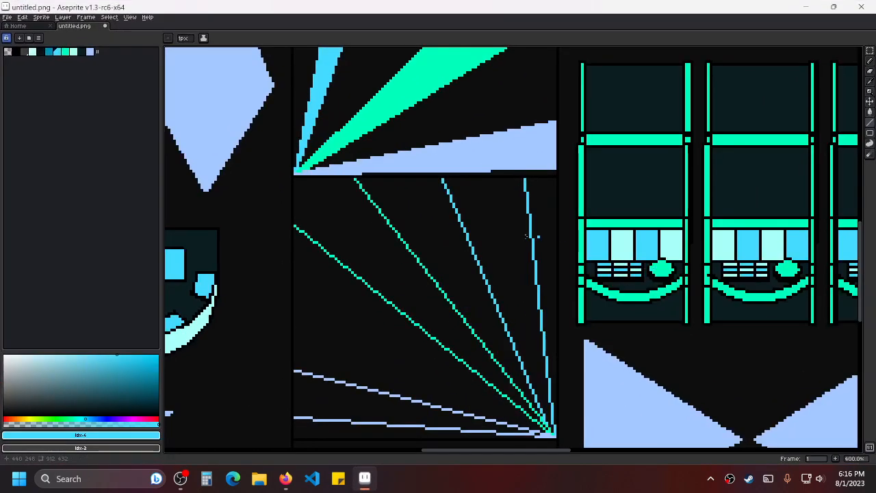
left_click(806, 7)
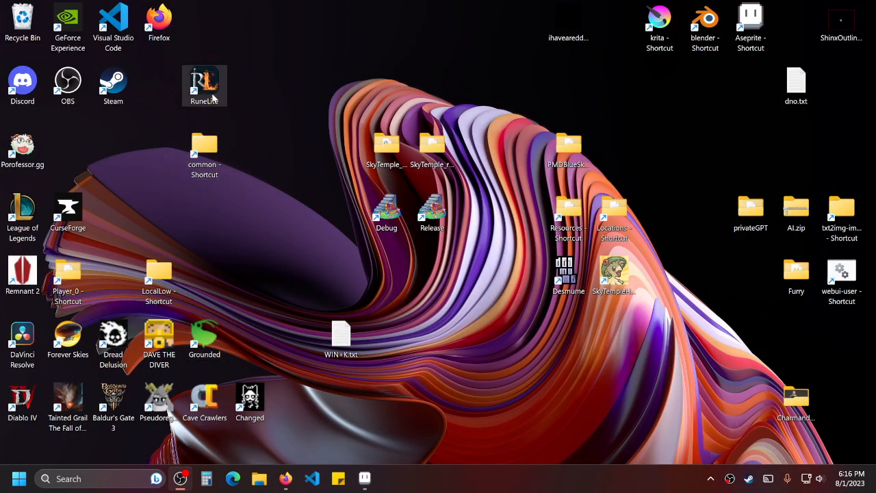
left_click_drag(22, 274, 250, 341)
Switch to Aseprite and fill the space between the two cyan lines in the third aisle section with cyan.
left_click(365, 478)
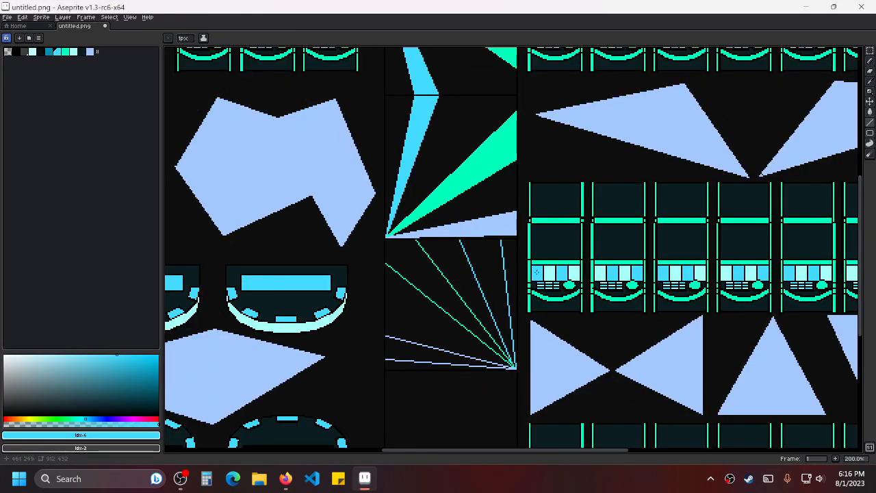
left_click_drag(537, 273, 531, 367)
scroll(512, 320, "up", 2)
left_click_drag(512, 320, 513, 225)
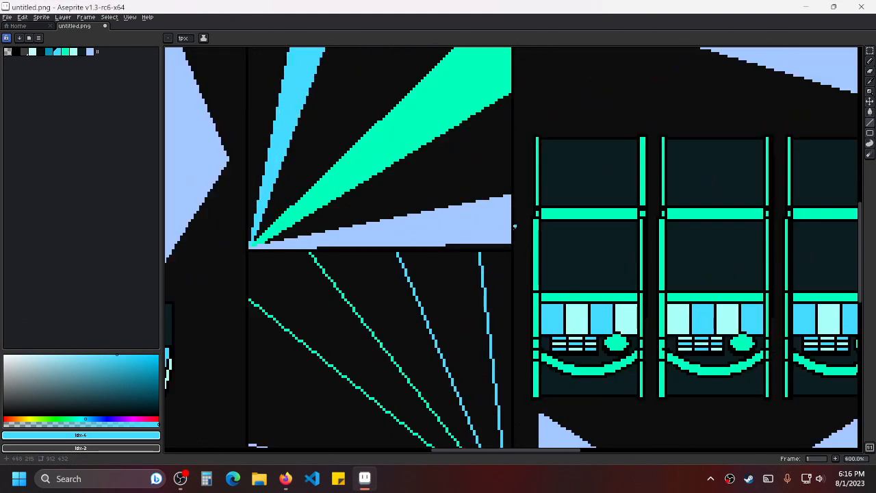
left_click_drag(512, 349, 528, 183)
scroll(452, 218, "up", 2)
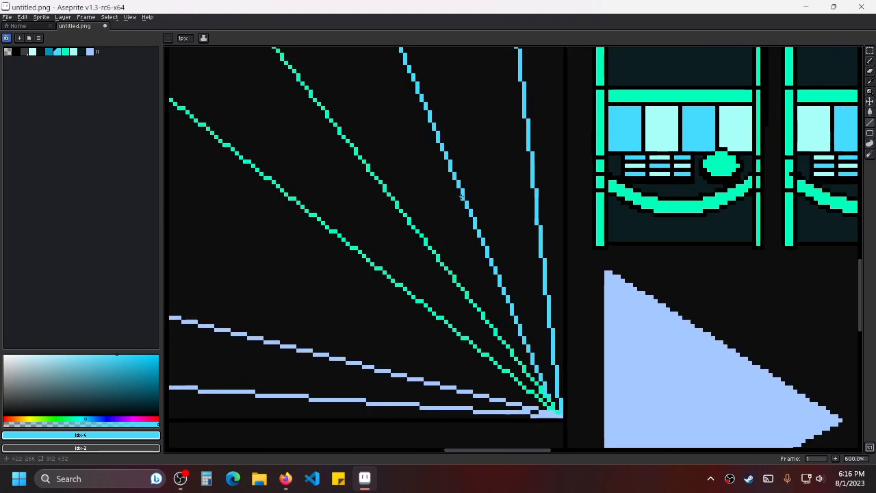
key("alt")
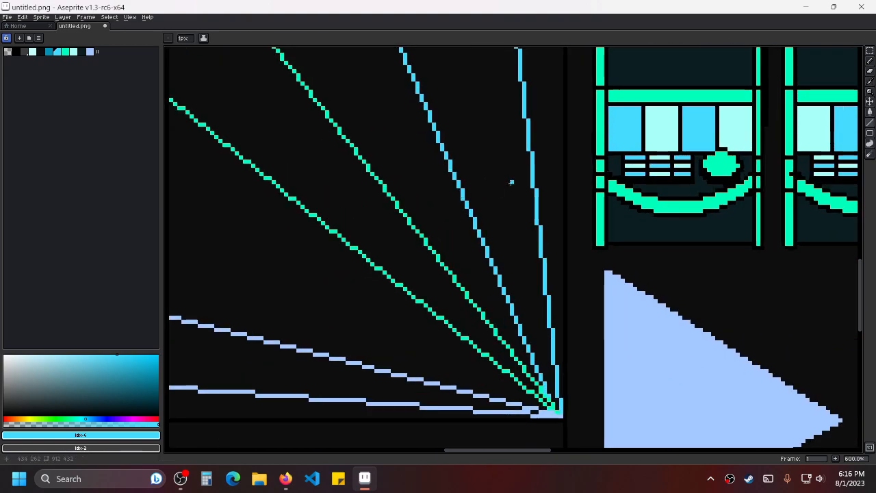
key("g")
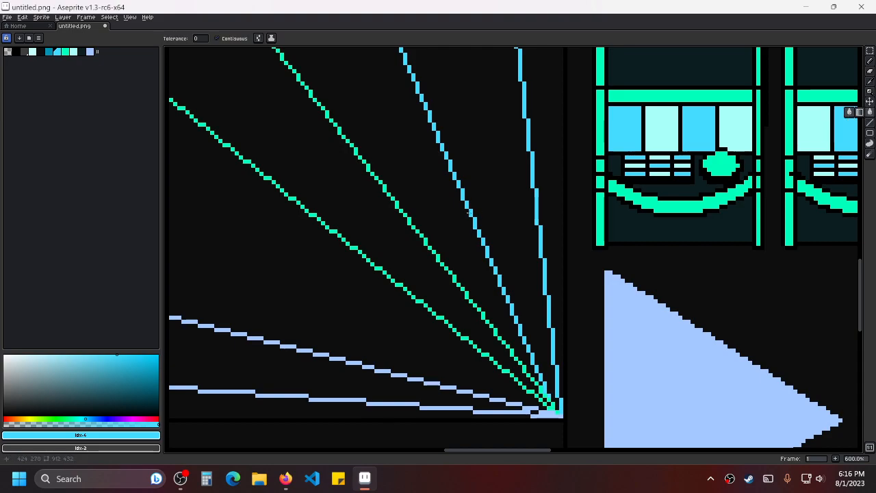
left_click(468, 176)
left_click_drag(514, 176, 557, 195)
Fill the third aisle section's remaining two beam outlines, the green one with green and the pale blue one with pale blue.
scroll(556, 195, "down", 1)
scroll(433, 212, "up", 1)
left_click(437, 185, "alt")
left_click(424, 205)
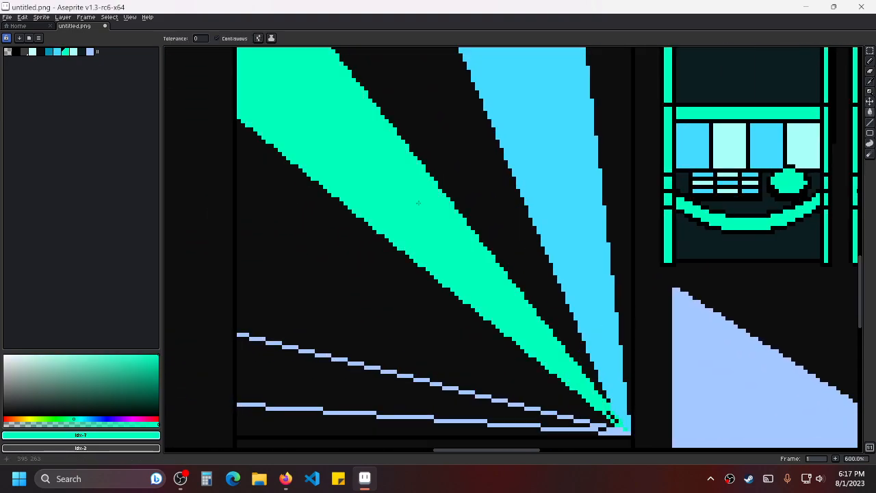
left_click_drag(407, 275, 461, 185)
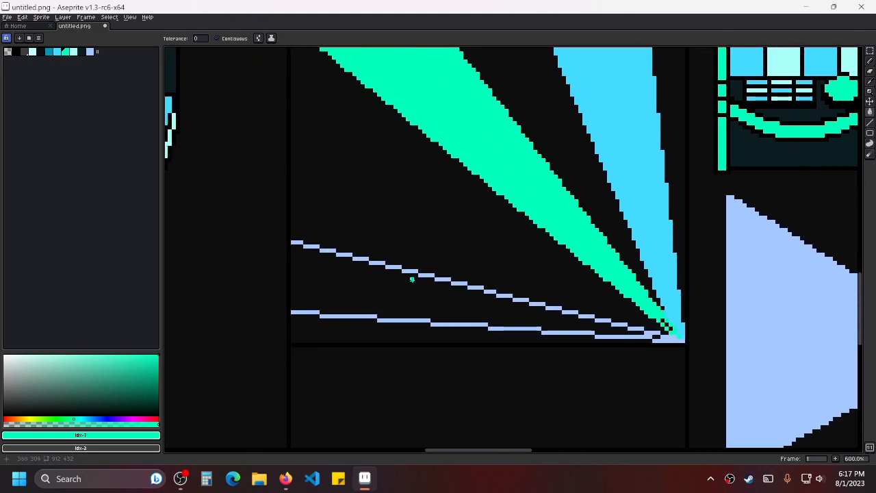
left_click(412, 269, "alt")
left_click(412, 292)
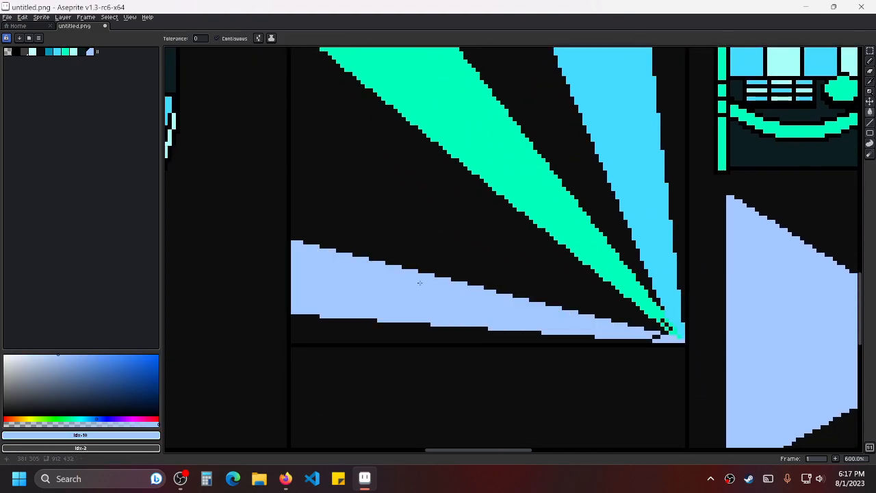
Fill the leftover dark pixels at the tip of the third aisle section's green beam with green.
scroll(649, 323, "up", 4)
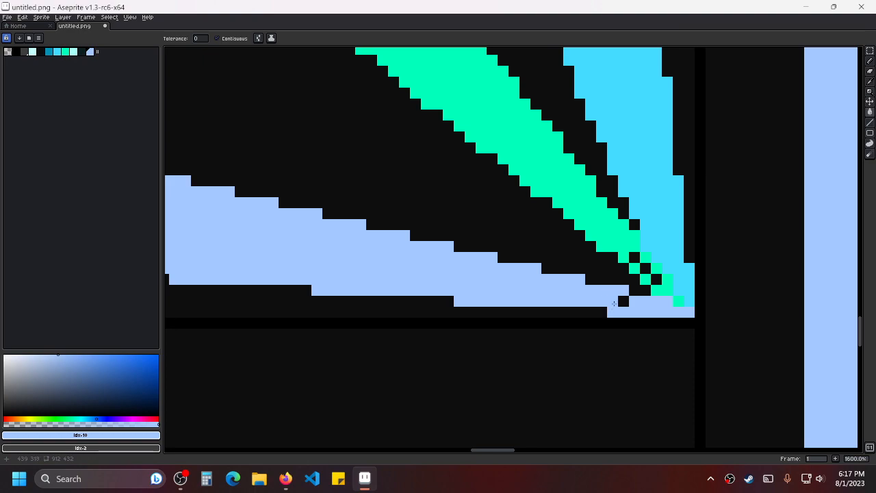
left_click(630, 243, "alt")
left_click(641, 270)
left_click(654, 279)
scroll(631, 190, "down", 5)
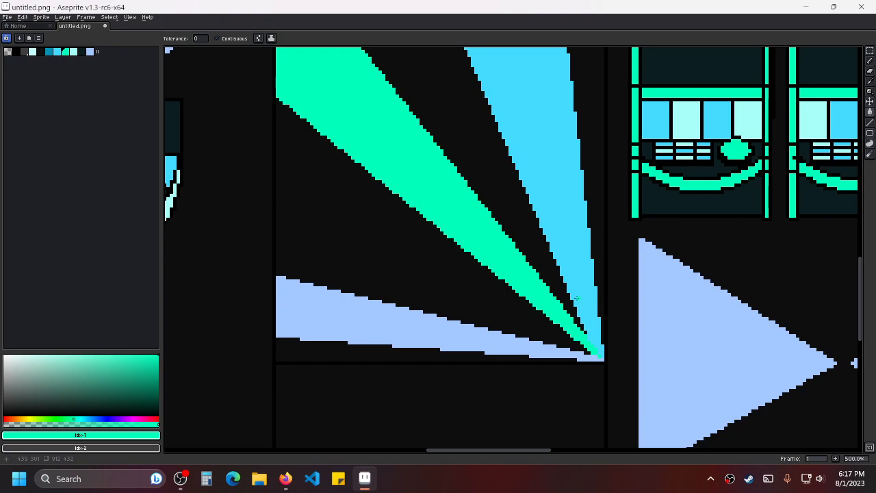
Examine the filled beams in all aisle sections, up close and against the whole floor map.
scroll(616, 205, "down", 2)
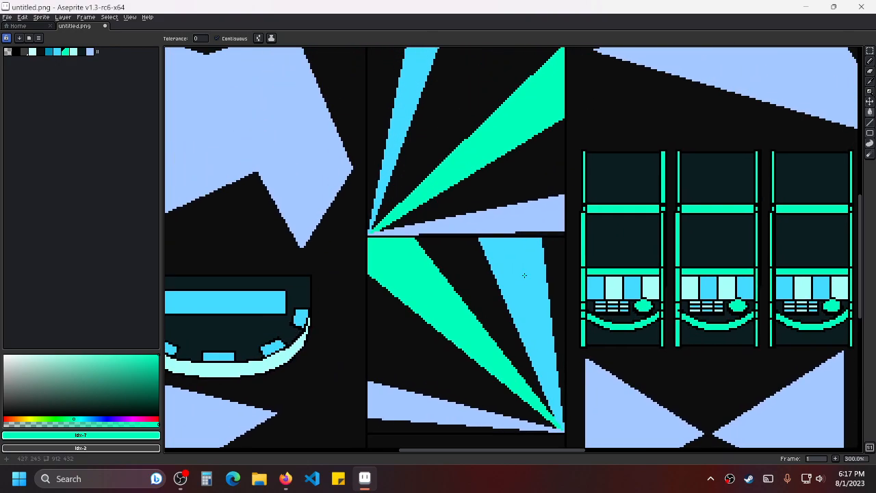
left_click_drag(522, 202, 516, 278)
scroll(519, 259, "up", 2)
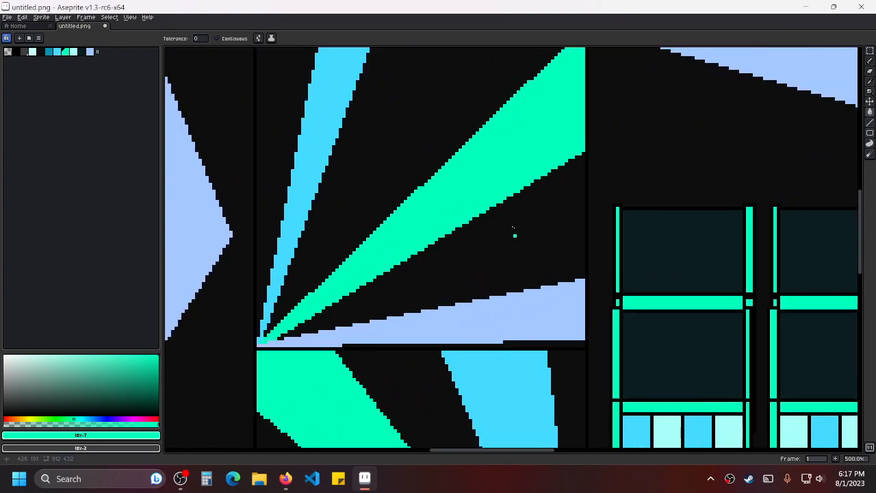
left_click_drag(521, 171, 539, 308)
scroll(544, 322, "down", 3)
scroll(549, 356, "up", 5)
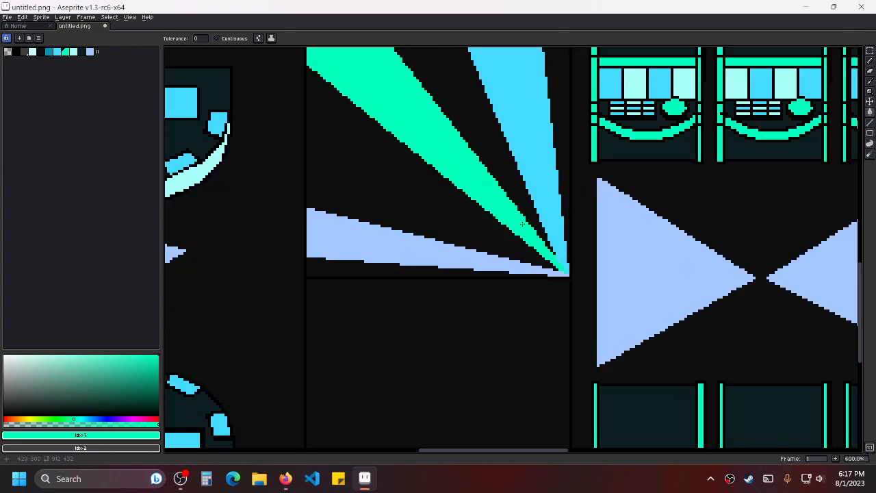
left_click_drag(512, 219, 521, 357)
left_click_drag(567, 185, 556, 380)
scroll(541, 308, "down", 2)
left_click_drag(545, 137, 538, 221)
scroll(540, 224, "up", 1)
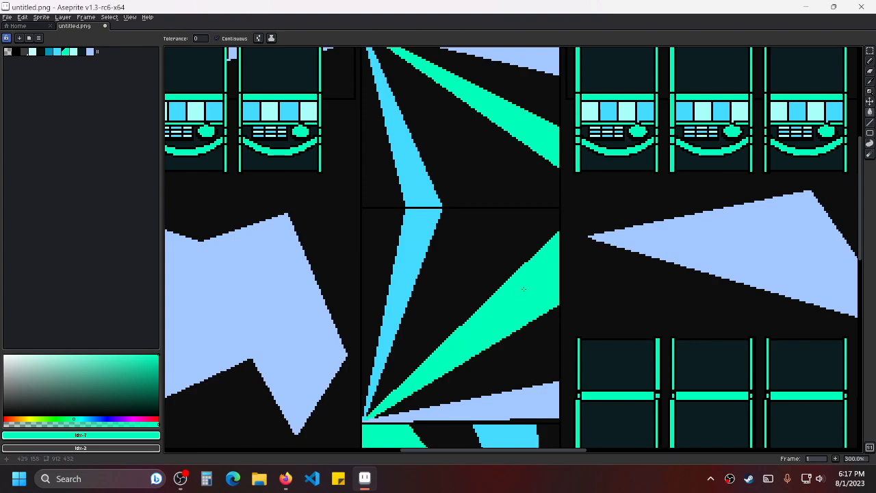
left_click_drag(533, 339, 614, 192)
scroll(541, 219, "down", 1)
left_click_drag(594, 312, 528, 399)
left_click_drag(573, 256, 562, 180)
scroll(560, 179, "down", 1)
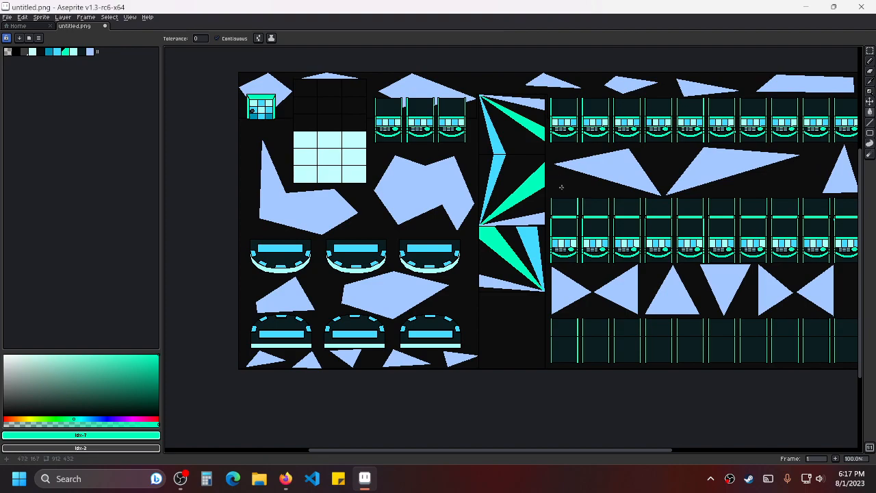
left_click_drag(546, 278, 512, 225)
left_click_drag(498, 167, 496, 217)
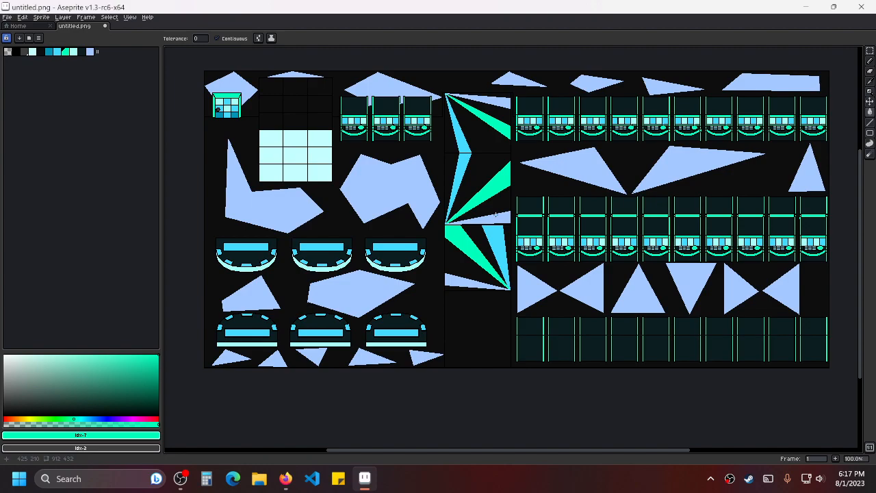
scroll(511, 225, "up", 2)
left_click_drag(497, 175, 482, 211)
scroll(487, 251, "down", 1)
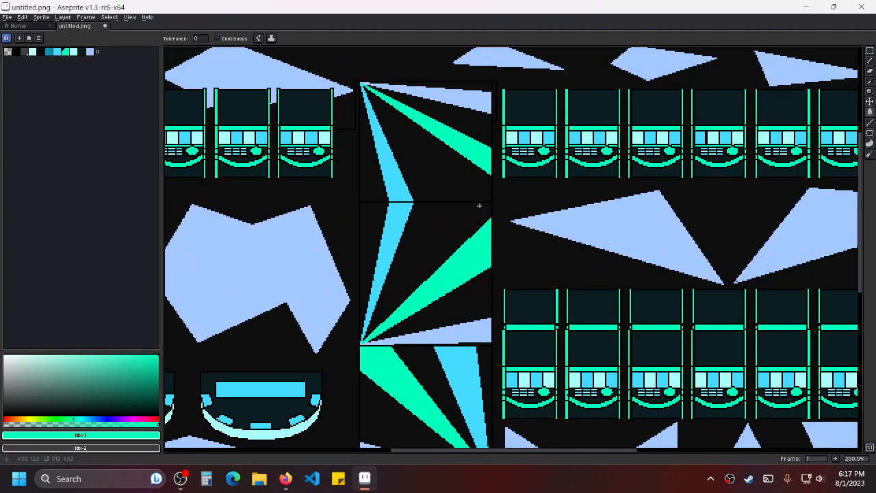
Draw two pale blue lines from the fourth aisle section's upper-right corner to the upper part of its left edge.
left_click_drag(494, 263, 487, 137)
left_click_drag(495, 291, 485, 195)
scroll(465, 263, "up", 3)
left_click_drag(464, 265, 503, 198)
key("i")
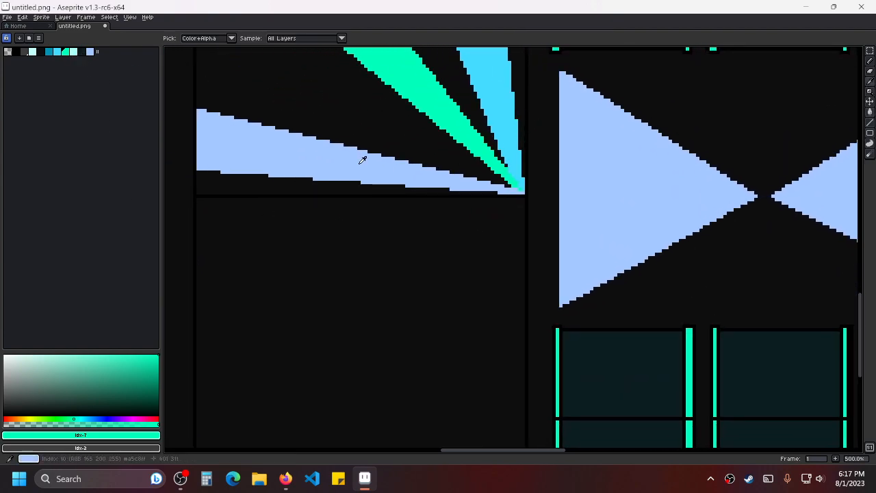
left_click(364, 160)
left_click(866, 123)
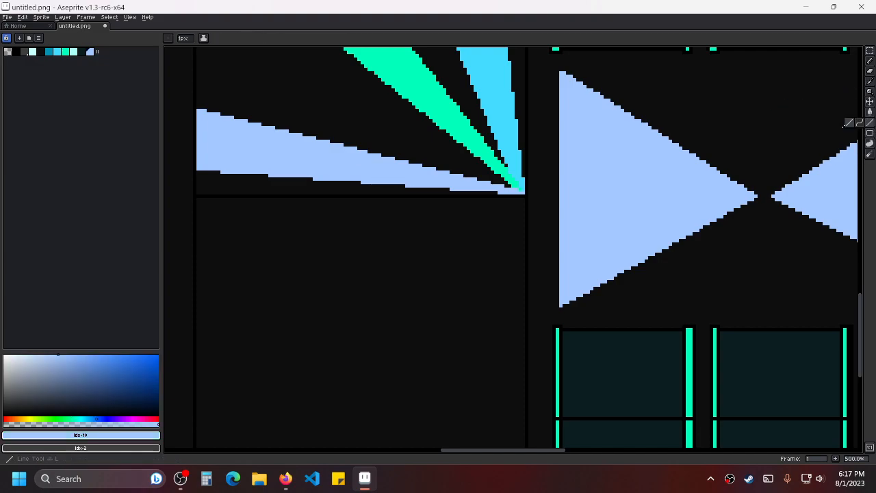
left_click_drag(523, 199, 198, 218)
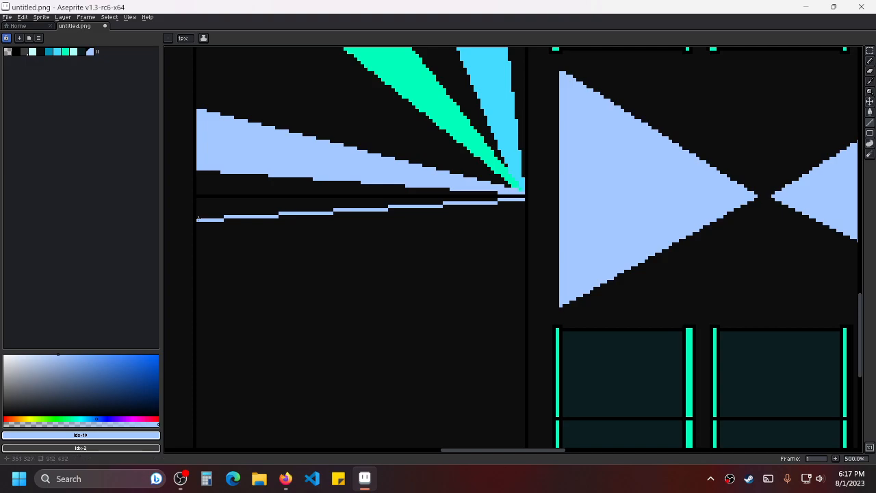
mouse_move(523, 199)
left_mouse_down()
mouse_move(289, 304)
mouse_move(201, 297)
mouse_move(198, 280)
left_mouse_up()
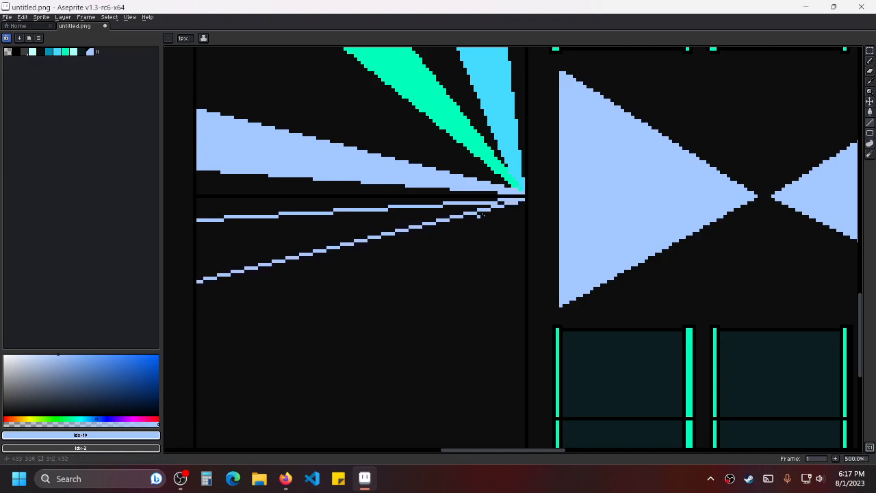
Draw two green lines from the fourth aisle section's upper-right corner, one to its left edge and one to its bottom edge.
scroll(473, 235, "down", 1)
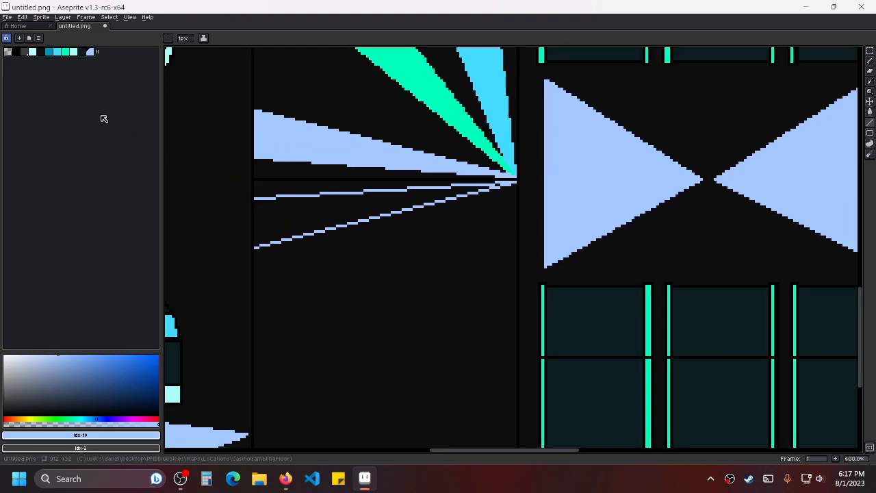
left_click(68, 53)
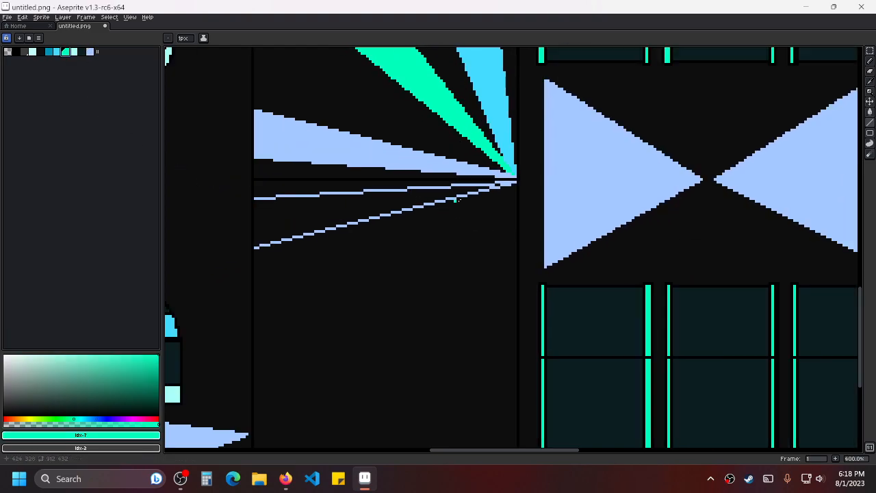
left_click_drag(516, 181, 254, 347)
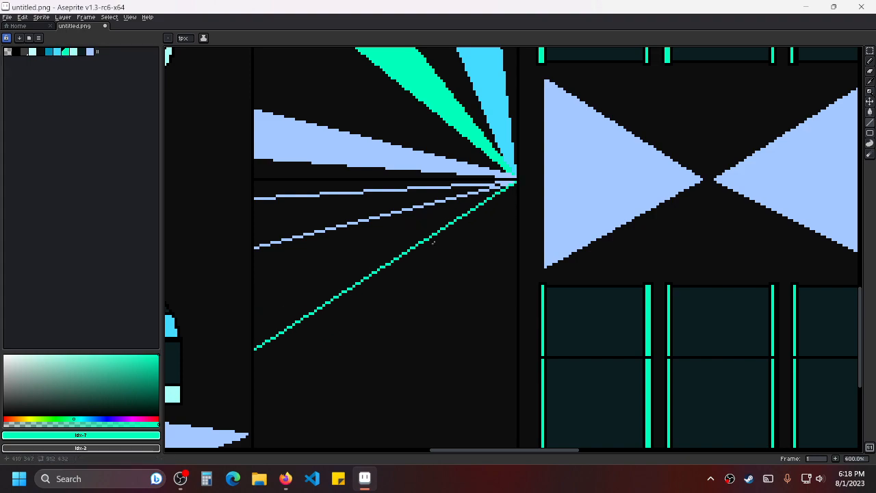
scroll(516, 182, "down", 3)
left_click_drag(516, 57, 329, 363)
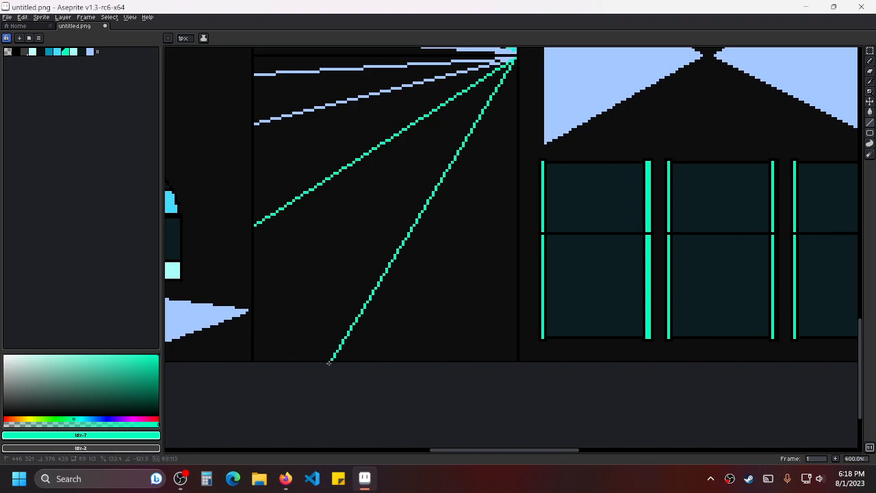
Draw two cyan lines from the fourth aisle section's upper-right corner down to its bottom edge.
left_click_drag(510, 115, 489, 201)
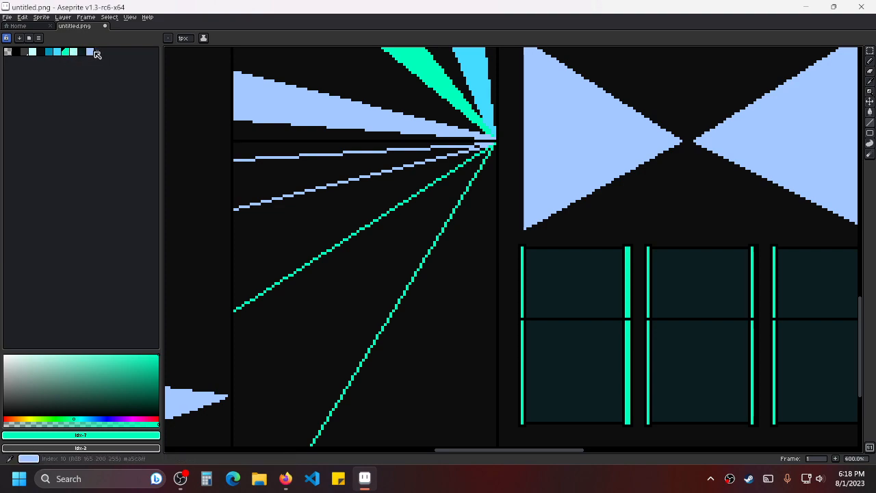
left_click(57, 52)
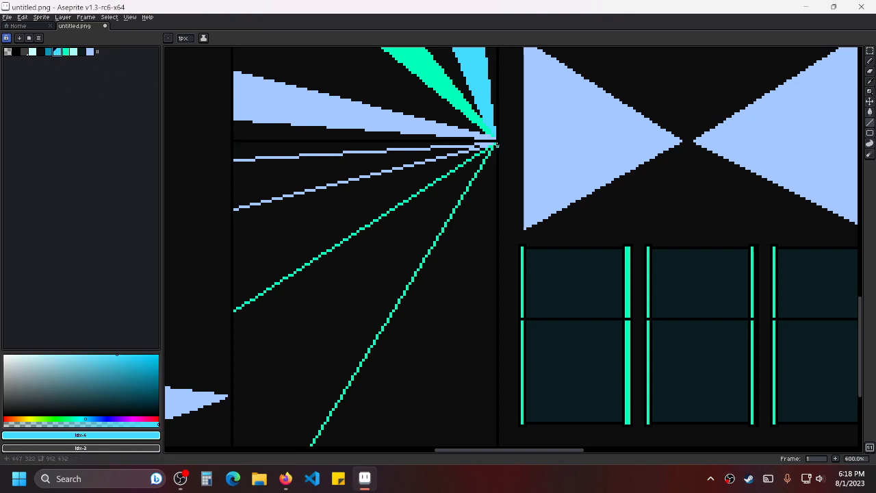
left_click_drag(496, 142, 485, 416)
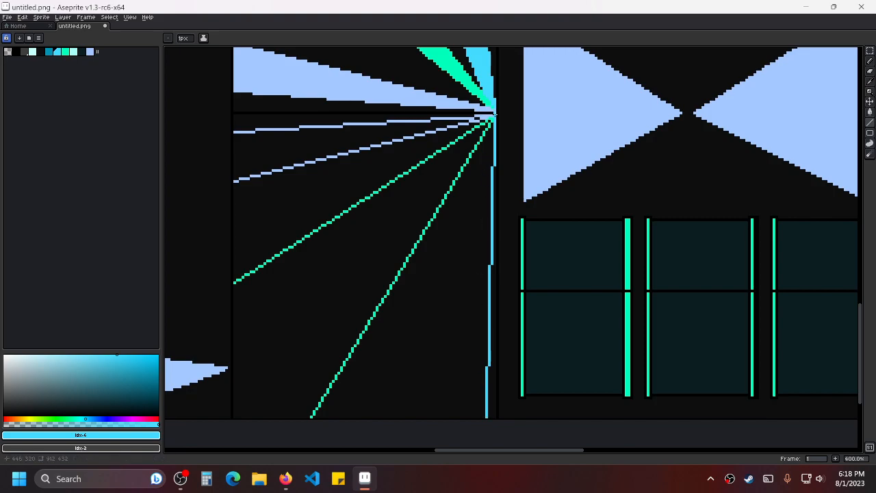
left_click_drag(493, 117, 413, 417)
Fill the area between the fourth aisle section's two pale blue lines with the same pale blue.
scroll(434, 190, "down", 3)
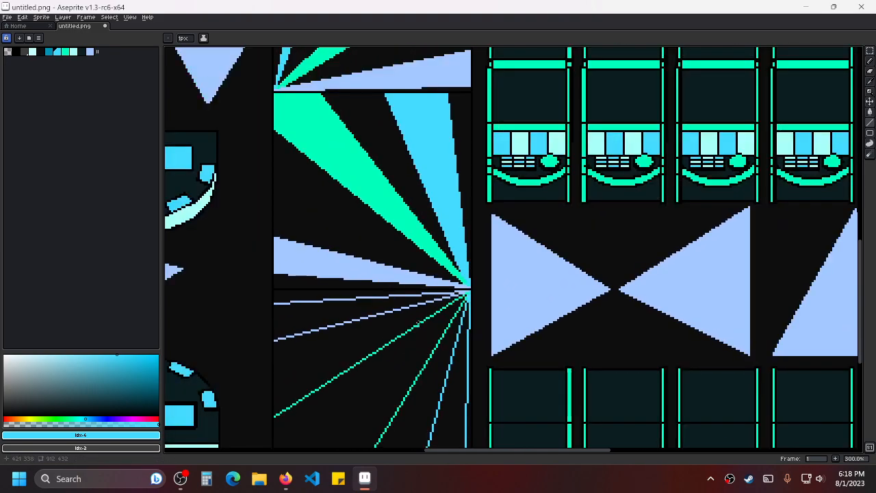
scroll(421, 272, "up", 3)
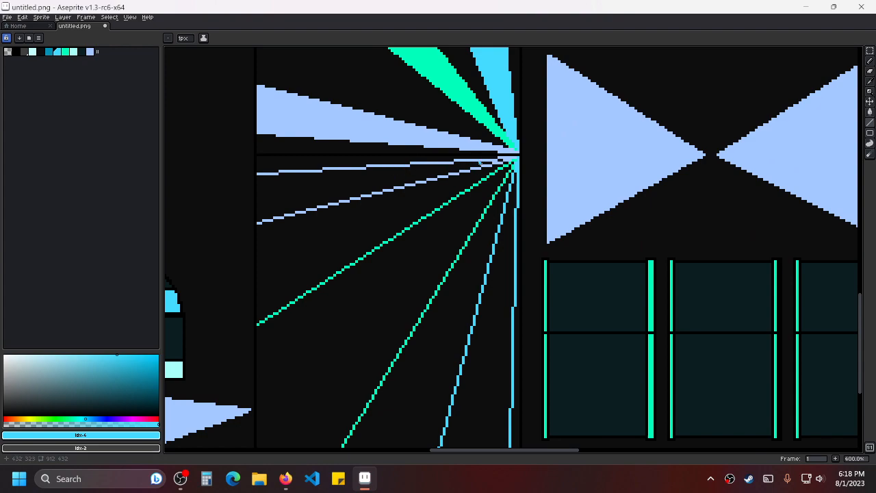
scroll(481, 163, "up", 1)
left_click(513, 156, "alt")
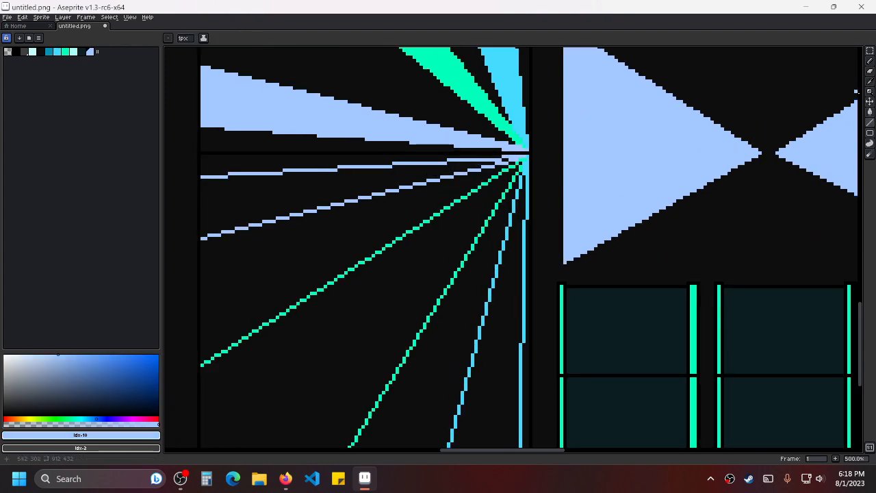
left_click(870, 111)
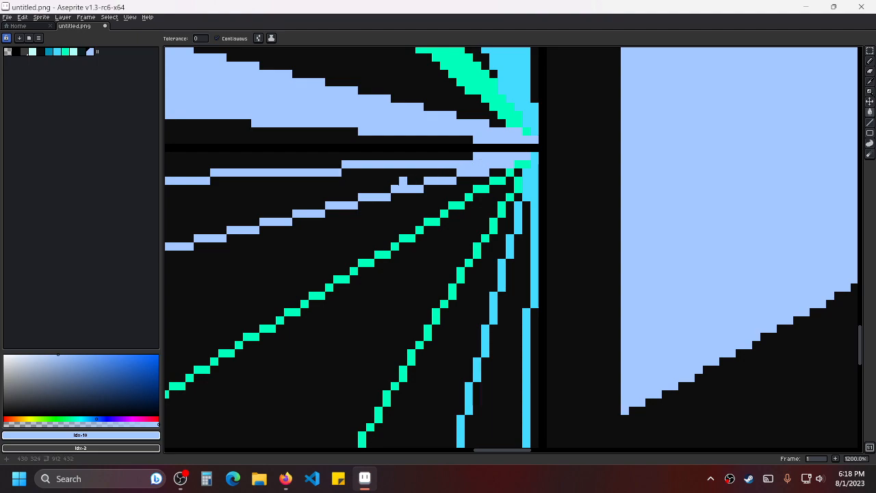
left_click(369, 180)
scroll(541, 171, "down", 2)
scroll(471, 186, "down", 5)
scroll(471, 187, "right", 2)
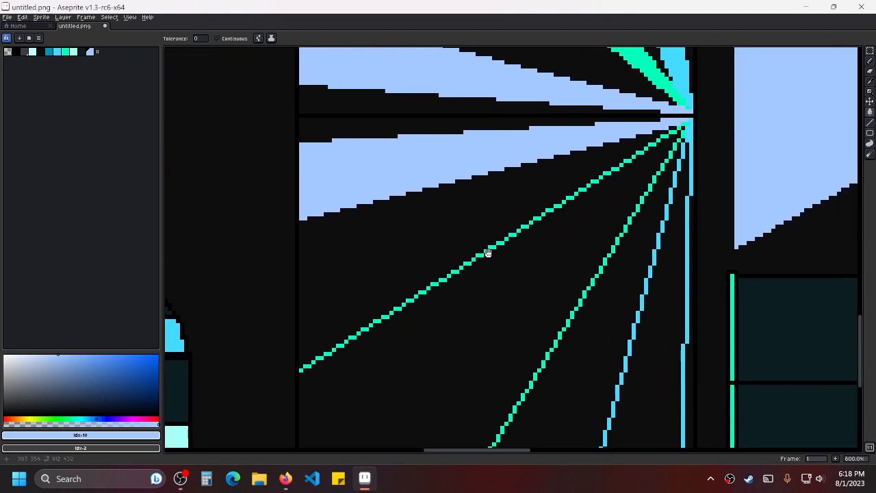
Fill the area between the fourth aisle section's two green lines with the same green.
scroll(552, 164, "down", 2)
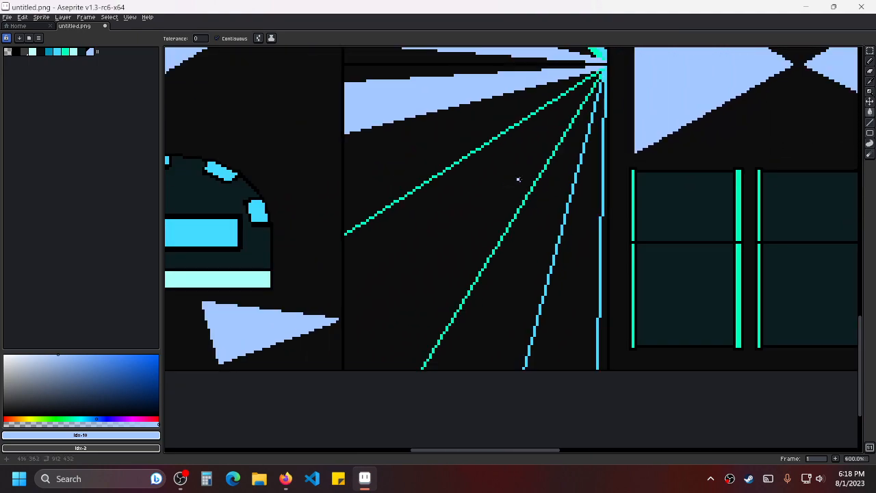
scroll(518, 182, "up", 1)
left_click(556, 168, "alt")
left_click(536, 171)
left_click_drag(603, 204, 544, 231)
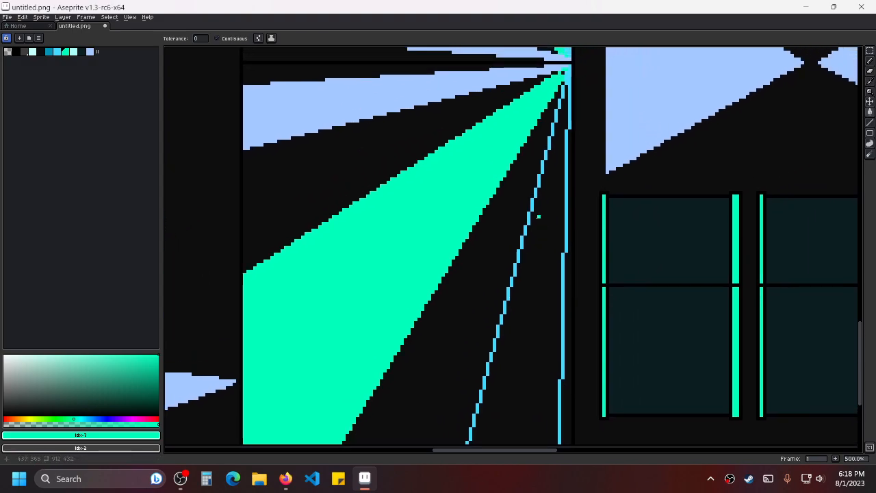
Fill the outlined narrow ray beside the lower green ray with its outline's cyan colour.
left_click(567, 174, "alt")
left_click(556, 179)
scroll(585, 181, "down", 1)
scroll(585, 181, "down", 3)
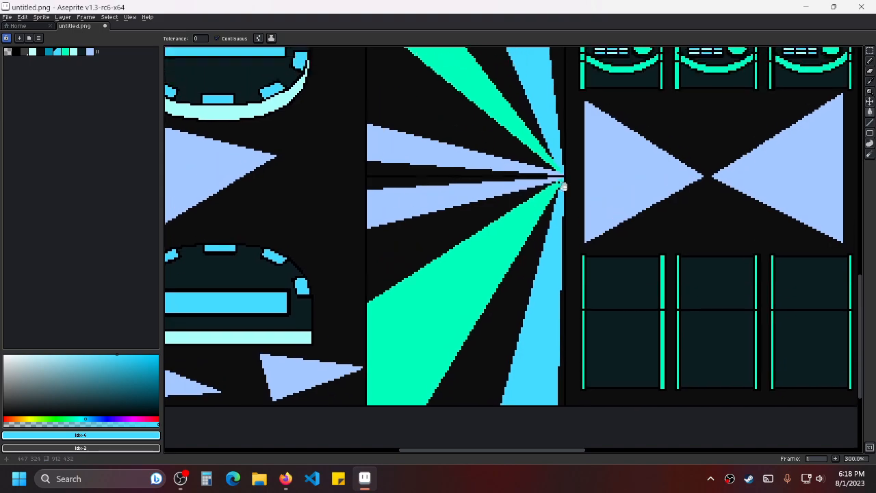
Examine the coloured ray panels and the surrounding artwork across the sprite.
left_click_drag(540, 127, 537, 164)
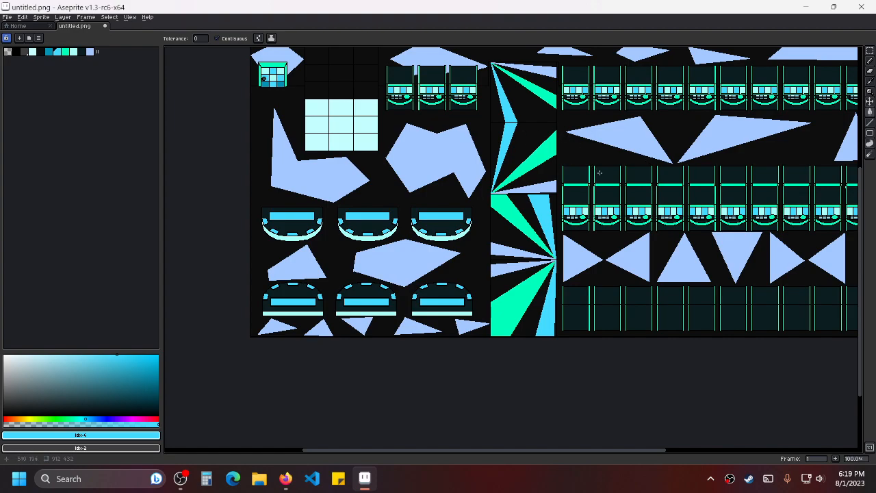
left_click_drag(573, 152, 563, 180)
scroll(562, 180, "up", 1)
scroll(548, 151, "down", 1)
scroll(535, 152, "up", 1)
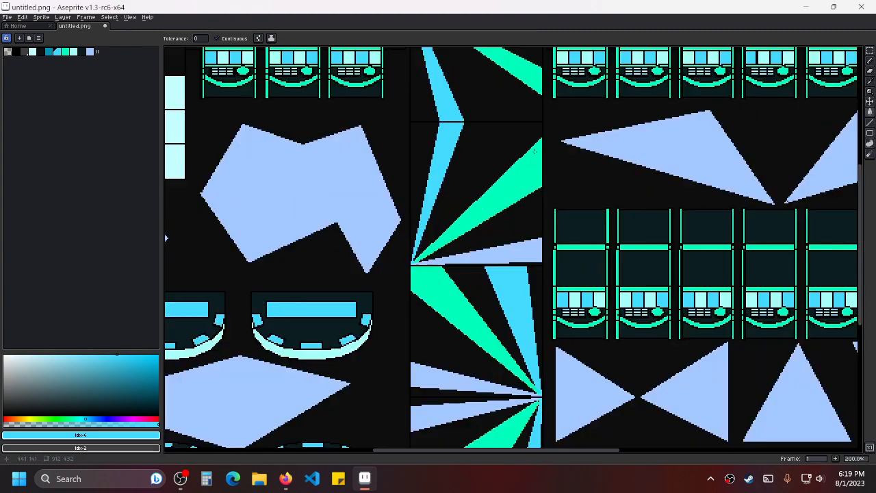
left_click_drag(534, 276, 541, 135)
scroll(521, 234, "up", 4)
left_click_drag(510, 281, 551, 195)
scroll(551, 197, "down", 3)
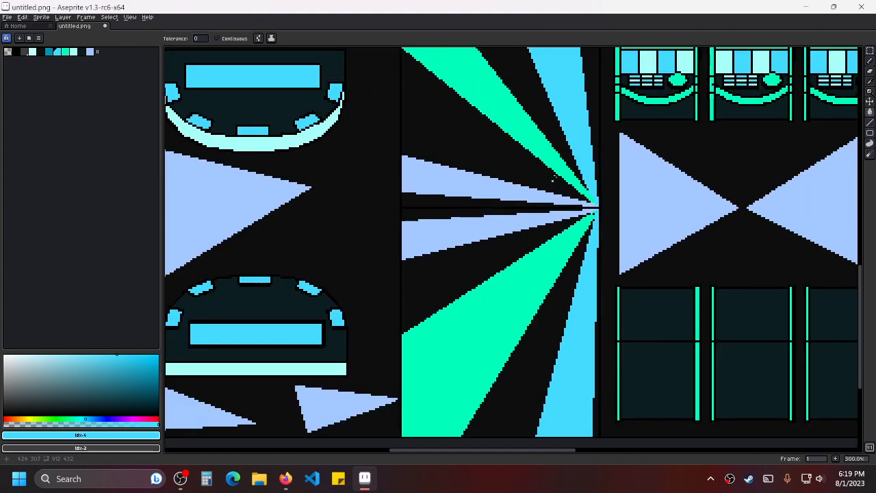
scroll(552, 180, "down", 2)
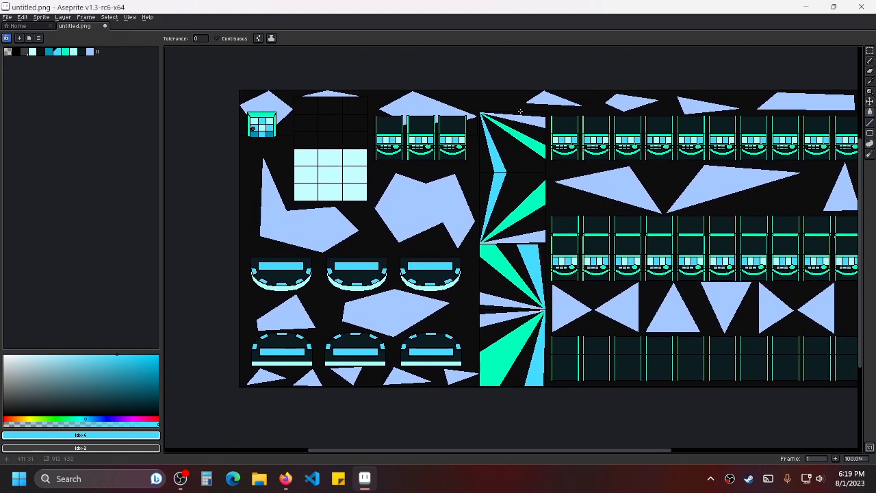
left_click_drag(656, 188, 523, 172)
scroll(523, 173, "up", 1)
left_click_drag(465, 173, 611, 187)
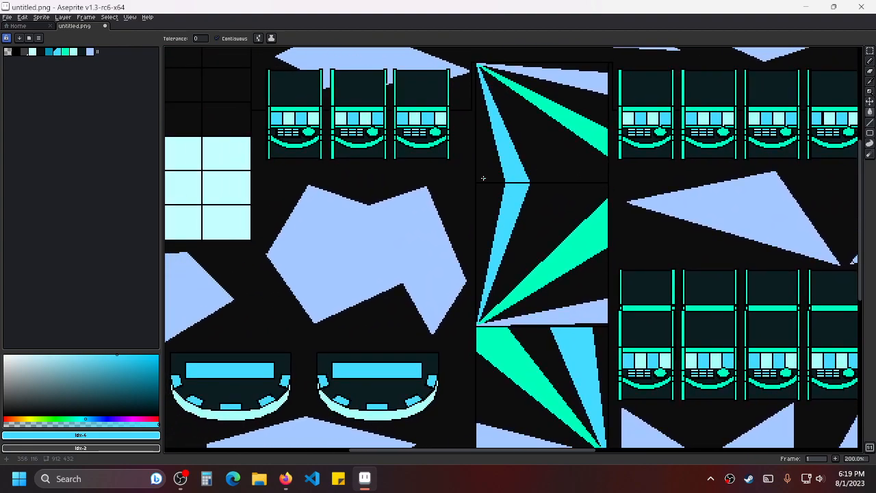
Save the sprite untitled.png.
scroll(483, 178, "down", 1)
scroll(603, 196, "right", 3)
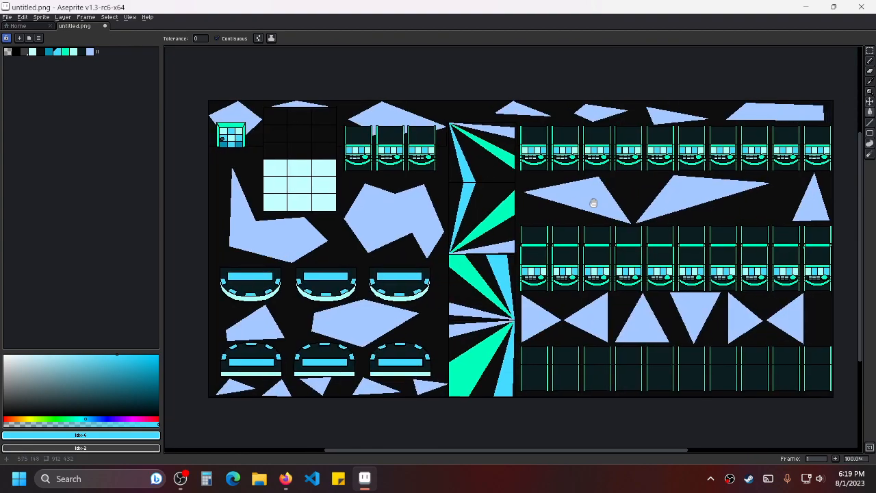
key("ctrl+s")
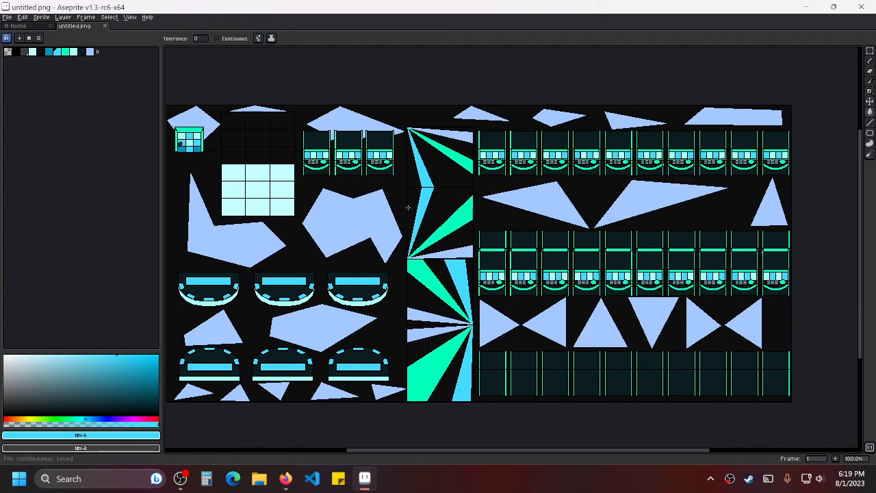
scroll(482, 192, "up", 1)
left_click_drag(483, 269, 525, 167)
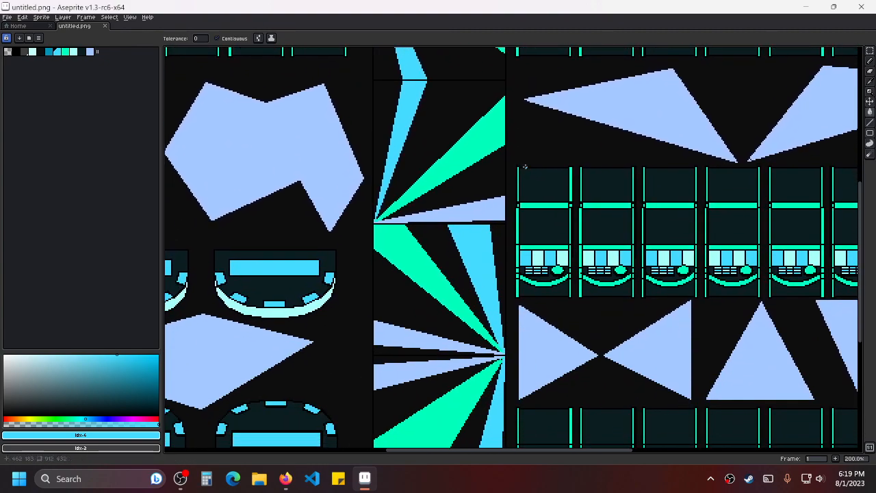
scroll(525, 167, "down", 1)
left_click_drag(526, 264, 536, 291)
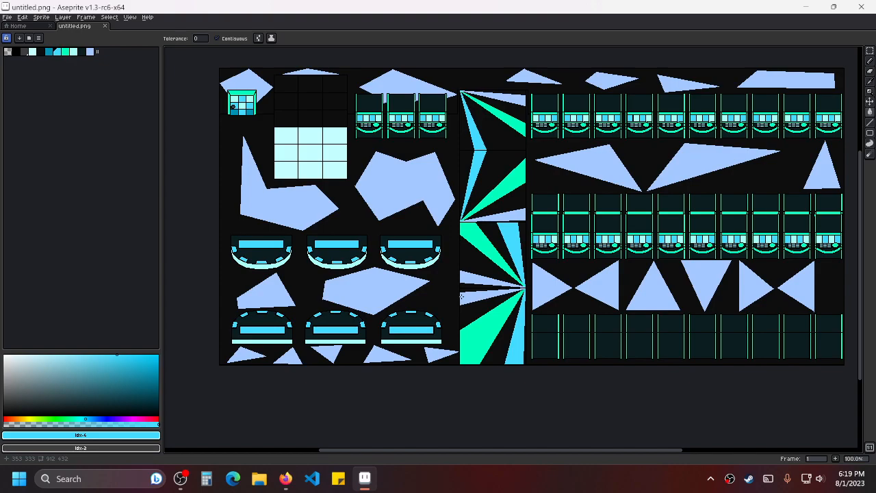
key("ctrl+s")
Draw a 1px green triangle outline overlapping the lower edge of the light-blue polygon below the pale grid, using the Line tool.
left_click_drag(492, 277, 501, 365)
scroll(497, 205, "up", 3)
scroll(501, 365, "down", 2)
left_click_drag(494, 239, 495, 244)
scroll(493, 284, "down", 1)
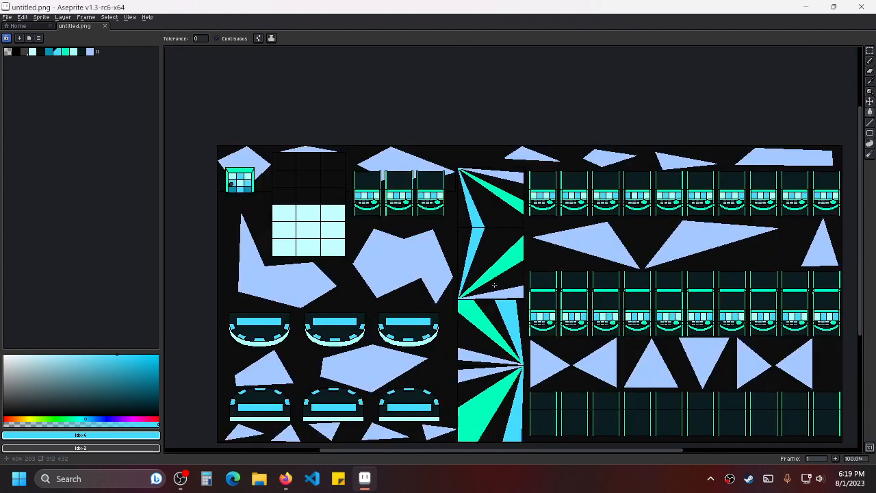
left_click(66, 52)
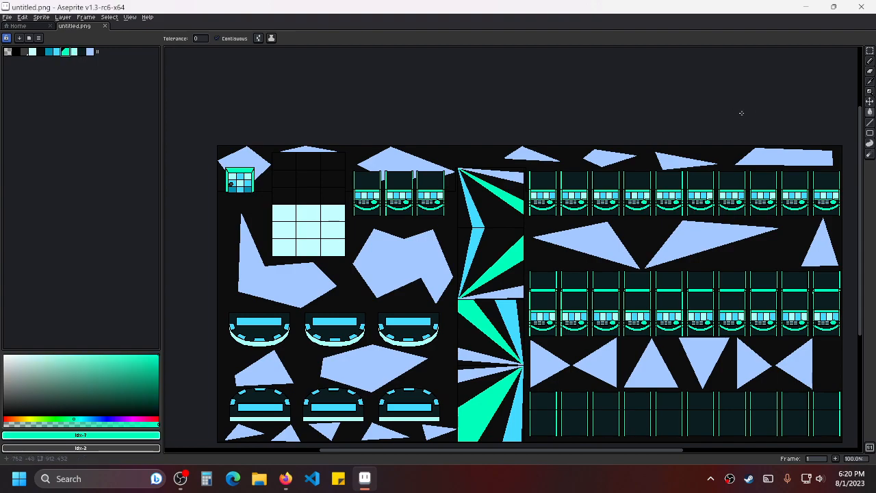
left_click(869, 122)
scroll(369, 232, "up", 5)
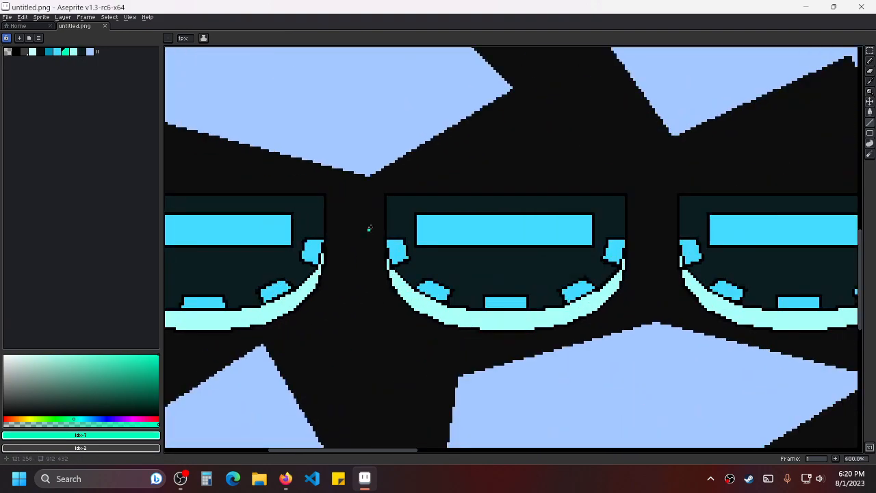
scroll(427, 322, "down", 2)
left_click_drag(585, 306, 337, 179)
mouse_move(337, 179)
left_mouse_down()
mouse_move(268, 304)
mouse_move(231, 340)
mouse_move(585, 305)
left_mouse_up()
scroll(606, 311, "down", 4)
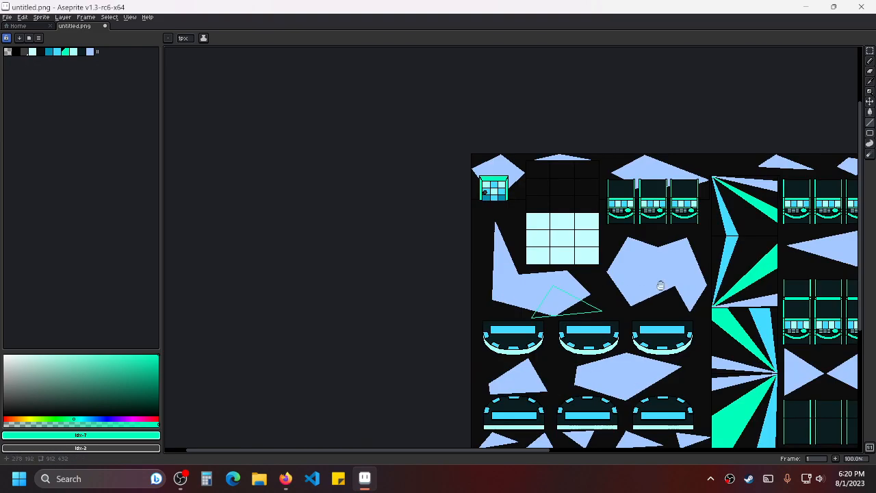
Draw a green four-sided outline over the large notched light-blue polygon beside the ray panels.
scroll(662, 285, "up", 2)
mouse_move(513, 351)
left_mouse_down()
mouse_move(456, 280)
mouse_move(409, 188)
mouse_move(611, 128)
left_mouse_up()
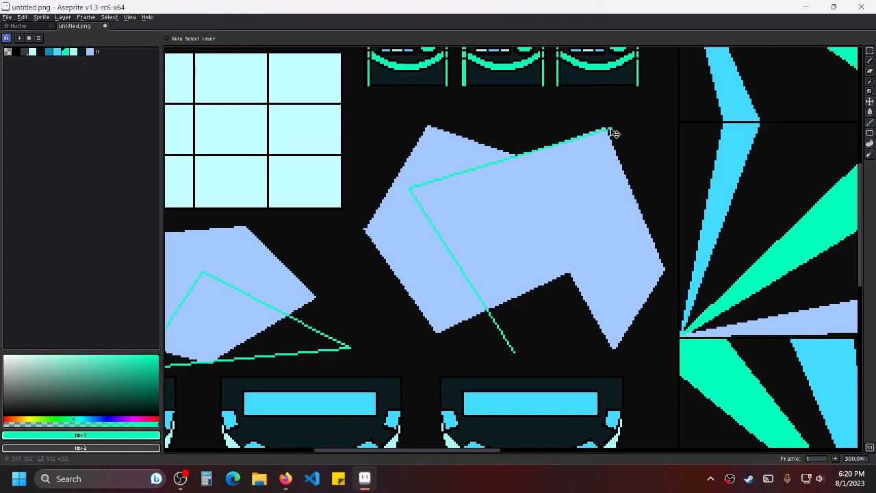
key("ctrl+z")
mouse_move(411, 191)
left_mouse_down()
mouse_move(664, 146)
mouse_move(620, 303)
mouse_move(656, 354)
mouse_move(646, 323)
mouse_move(514, 352)
left_mouse_up()
scroll(487, 306, "down", 3)
scroll(487, 306, "up", 2)
scroll(523, 225, "down", 1)
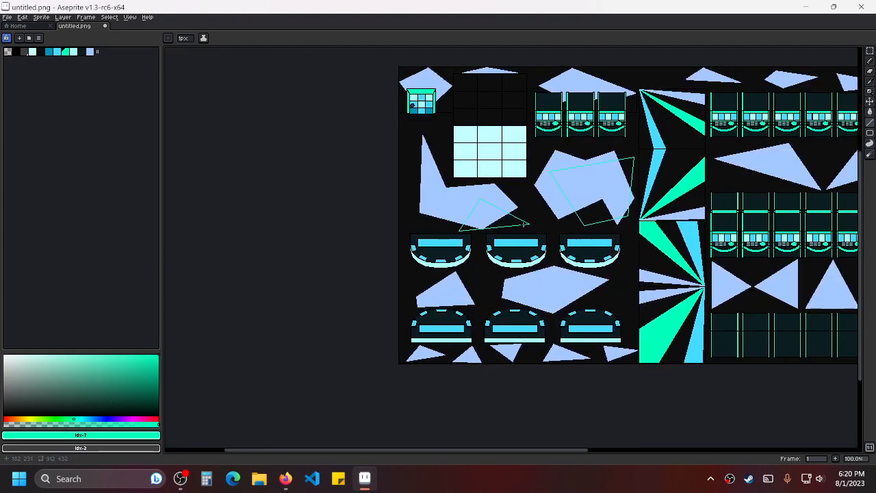
Draw a green triangle outline over the light-blue polygon above the door.
scroll(413, 83, "up", 4)
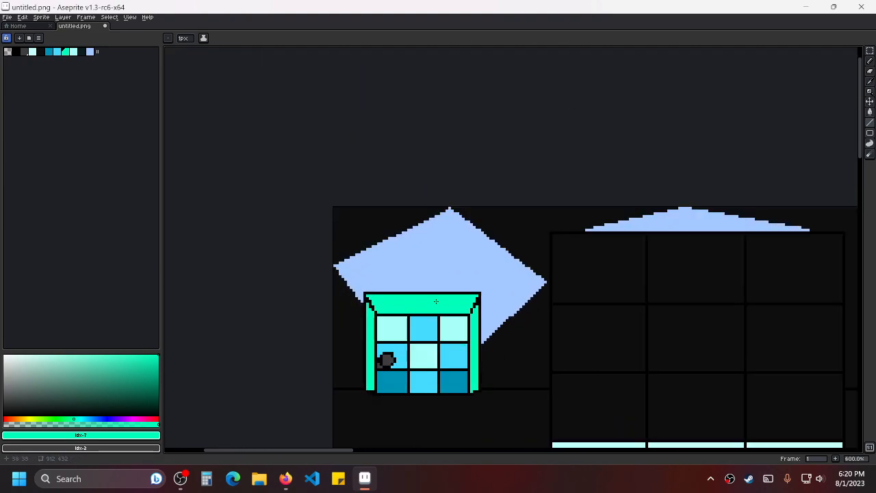
left_click(381, 260)
left_click(335, 195, "shift")
left_click(539, 227, "shift")
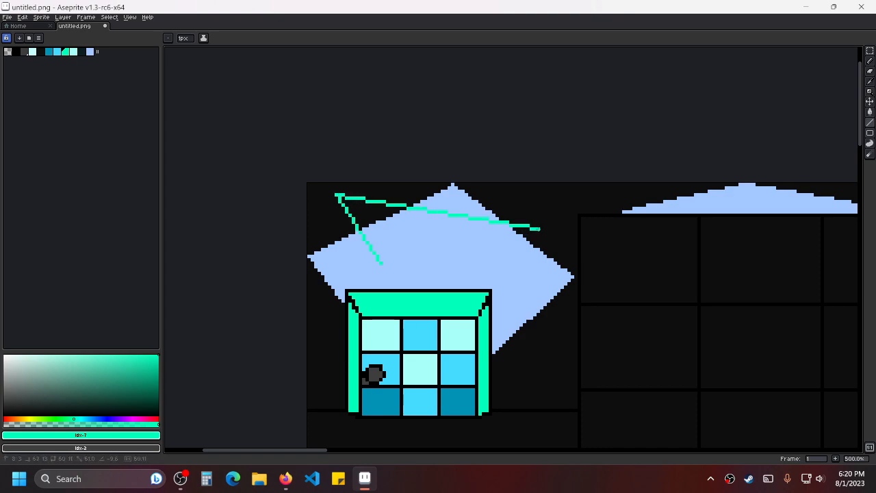
left_click(381, 263, "shift")
Draw a long, thin green outline from the light-blue peak above the dark grid towards the neighbouring polygon.
left_click_drag(724, 241, 381, 261)
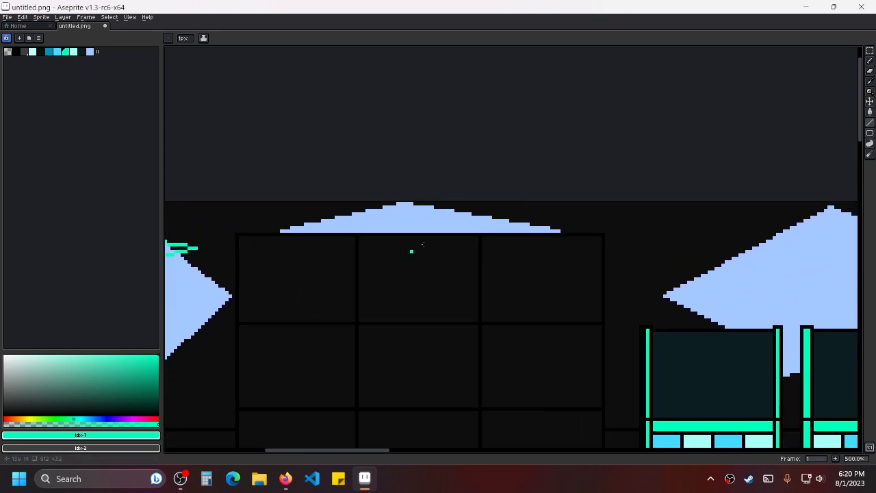
left_click(430, 217)
left_click(678, 207, "shift")
left_click(692, 239, "shift")
left_click_drag(504, 210, 548, 216)
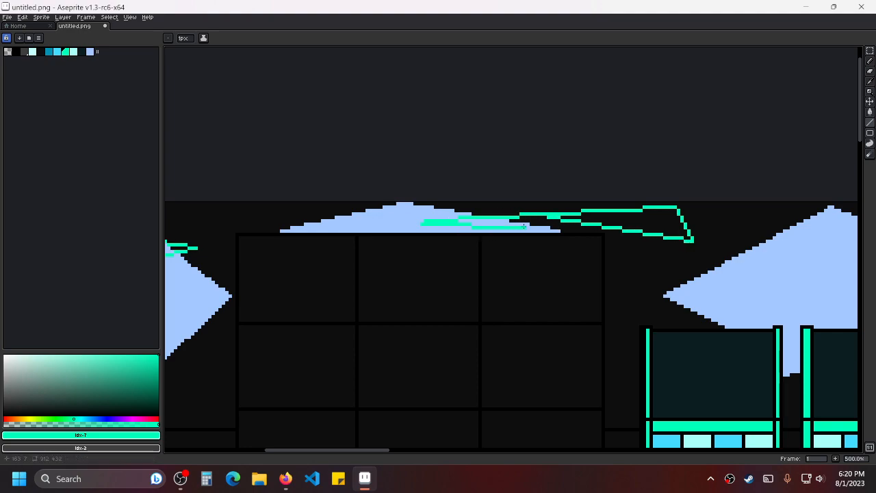
Outline a long green four-sided shape over the polygon above the three machines and a small green triangle on the next polygon.
scroll(616, 238, "right", 10)
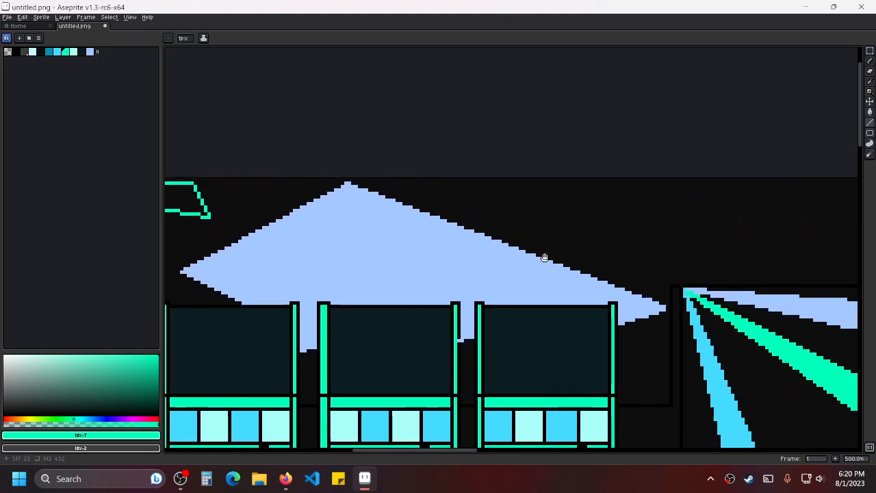
mouse_move(316, 254)
left_mouse_down()
mouse_move(667, 199)
mouse_move(700, 252)
mouse_move(380, 274)
mouse_move(317, 254)
left_mouse_up()
left_click_drag(678, 260, 409, 249)
scroll(411, 247, "down", 1)
mouse_move(617, 261)
left_mouse_down()
mouse_move(622, 256)
mouse_move(355, 247)
left_mouse_up()
Draw a green four-sided outline overlapping the second light-blue polygon above the long upper machine row.
scroll(703, 234, "right", 5)
left_click_drag(415, 206, 531, 245)
mouse_move(407, 219)
left_mouse_down()
mouse_move(376, 269)
mouse_move(503, 272)
mouse_move(469, 276)
mouse_move(525, 243)
left_mouse_up()
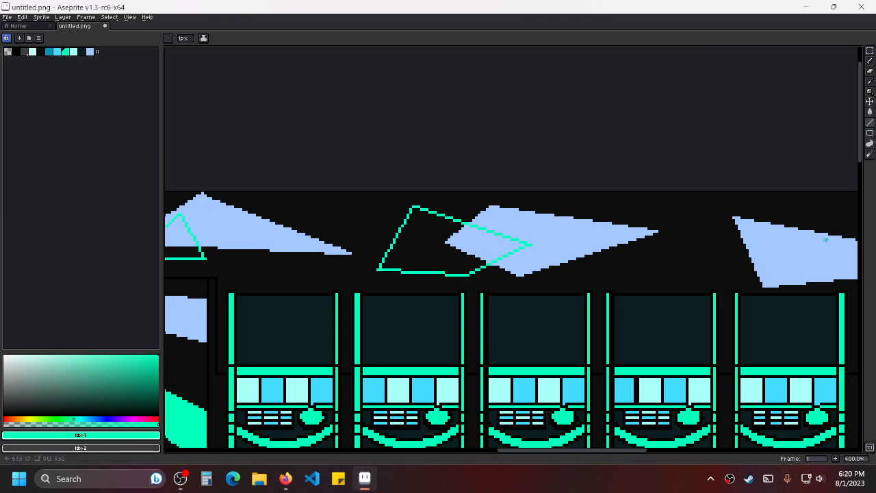
Outline a green triangle over the third polygon above the upper machine row and a four-sided shape at the wide polygon's near end.
scroll(527, 243, "right", 7)
mouse_move(402, 262)
left_mouse_down()
mouse_move(571, 212)
mouse_move(586, 282)
mouse_move(412, 263)
left_mouse_up()
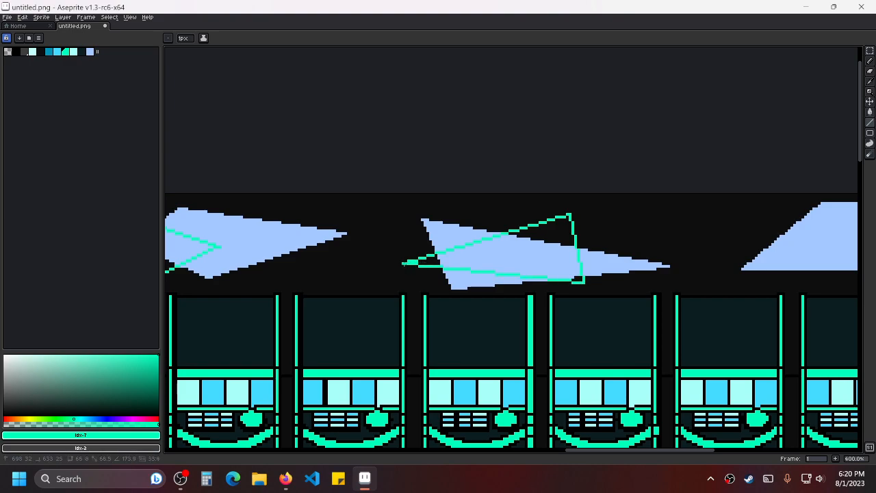
mouse_move(728, 237)
left_mouse_down()
mouse_move(430, 230)
mouse_move(549, 206)
mouse_move(580, 256)
mouse_move(474, 269)
mouse_move(410, 219)
left_mouse_up()
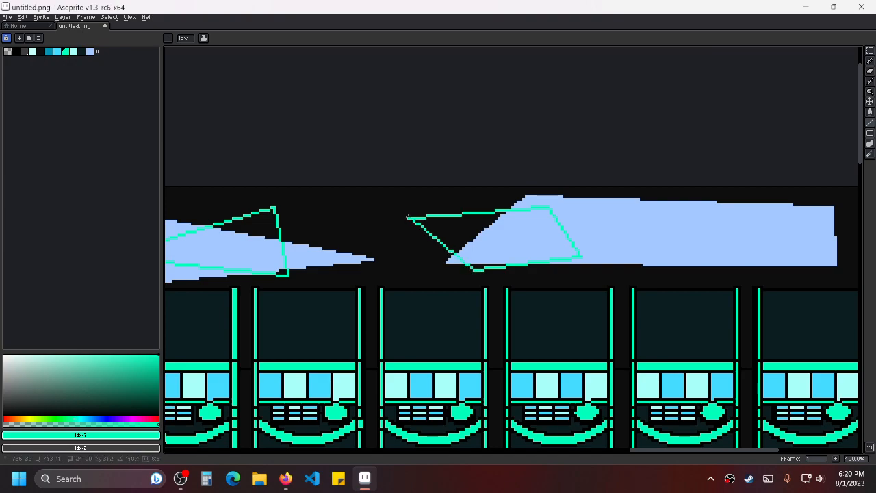
Draw a green four-sided outline over the far end of the wide light-blue polygon by the canvas edge.
mouse_move(745, 216)
left_mouse_down()
mouse_move(480, 217)
mouse_move(534, 199)
mouse_move(582, 256)
mouse_move(512, 272)
mouse_move(438, 235)
left_mouse_up()
scroll(549, 267, "up", 2)
scroll(549, 264, "up", 5)
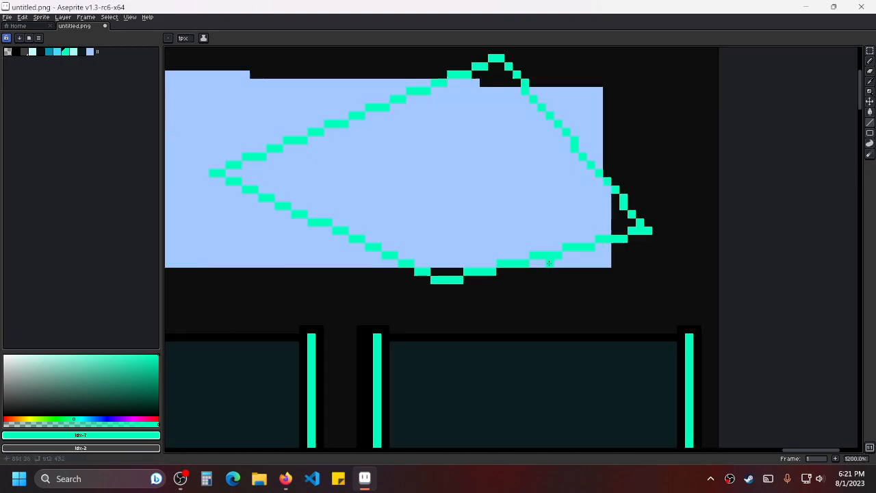
Fill the triangle outline above the door with green using the Paint Bucket tool.
scroll(549, 263, "down", 10)
left_click_drag(466, 269, 600, 264)
left_click_drag(276, 261, 450, 240)
scroll(449, 239, "up", 2)
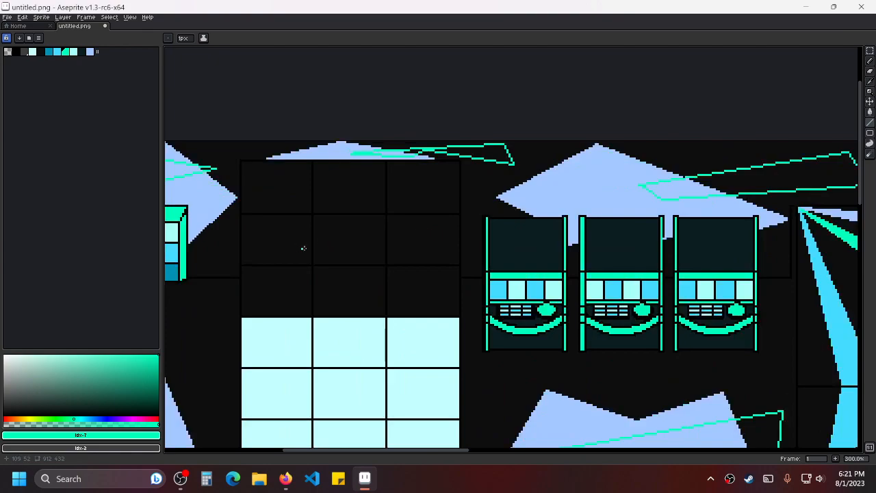
left_click_drag(300, 247, 582, 238)
scroll(563, 206, "up", 2)
scroll(395, 179, "down", 1)
left_click_drag(500, 182, 531, 220)
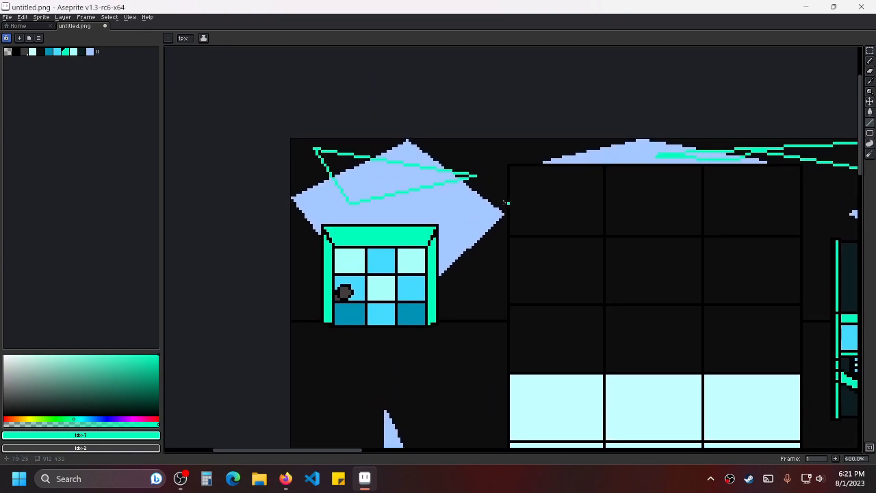
scroll(600, 201, "right", 2)
key("g")
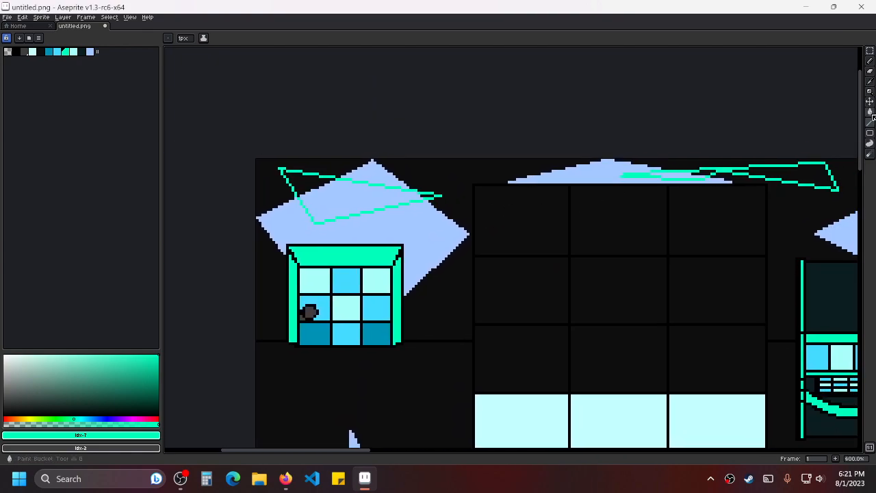
left_click(356, 196)
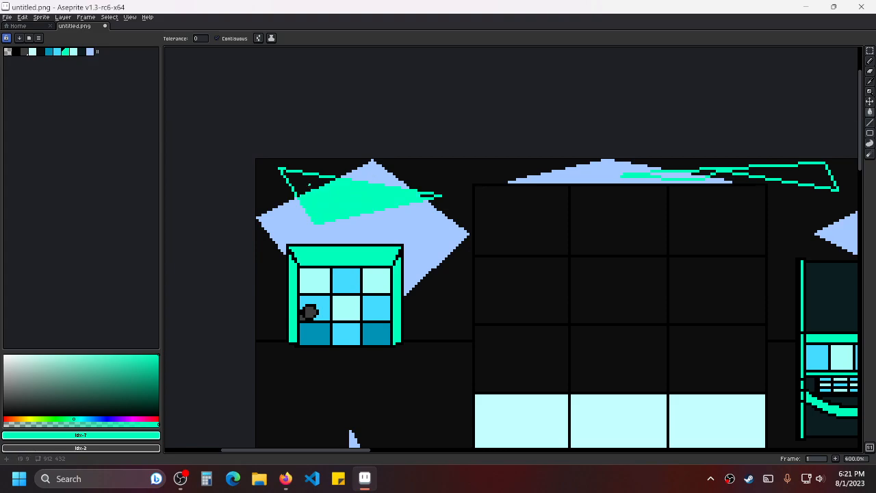
left_click(310, 185)
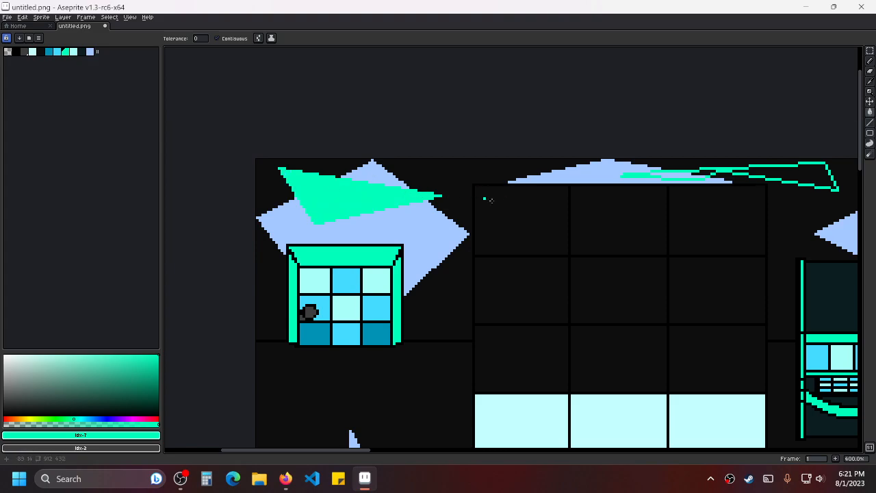
Fill the long, thin outline above the dark grid with green.
scroll(568, 215, "right", 2)
scroll(567, 214, "up", 6)
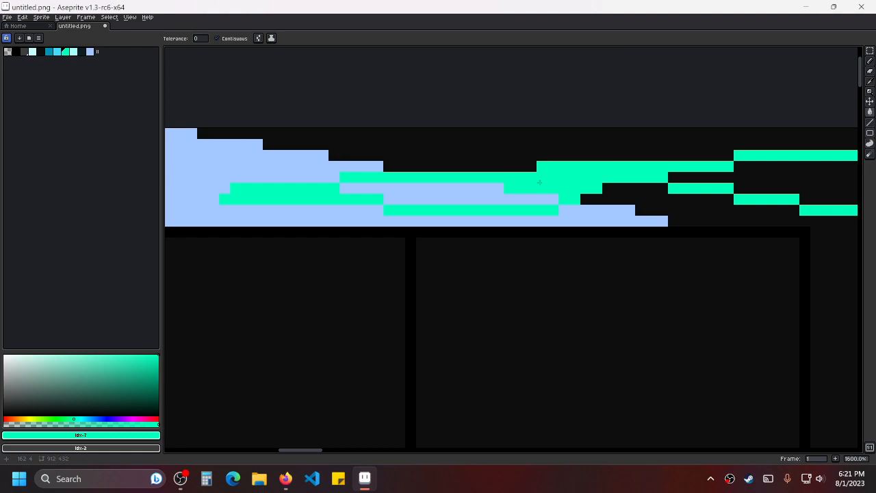
left_click(414, 190)
scroll(414, 189, "down", 4)
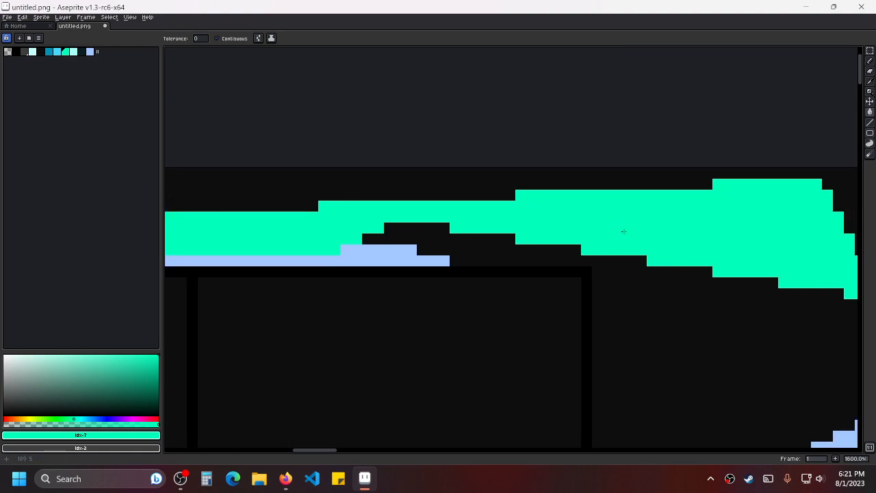
Fill the long four-sided outline above the three machines with green.
scroll(539, 285, "down", 2)
scroll(471, 292, "right", 3)
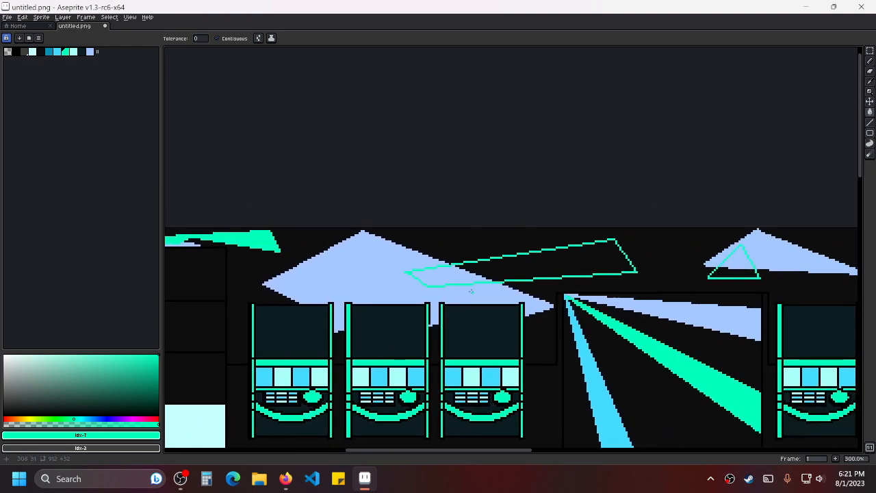
left_click(534, 272)
left_click(460, 274)
Fill the small triangle outline above the ray panel with green.
left_click_drag(742, 258, 605, 250)
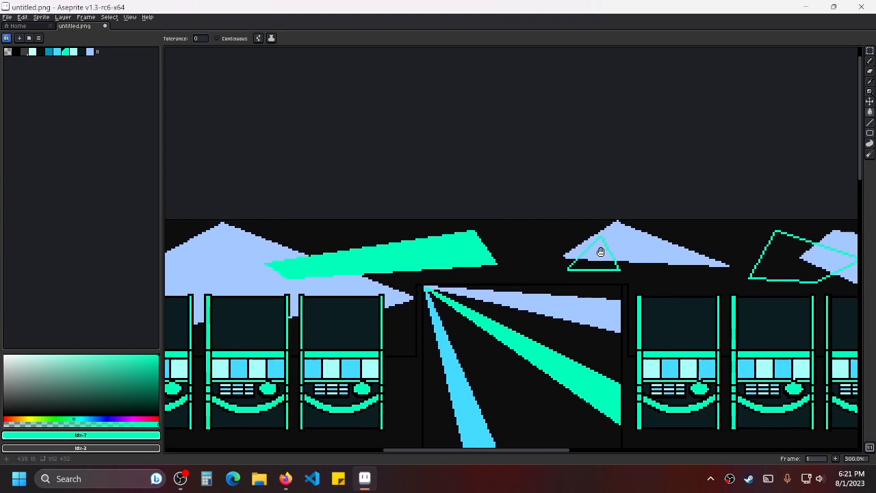
scroll(605, 251, "up", 5)
left_click(592, 251)
left_click(582, 286)
scroll(582, 280, "down", 4)
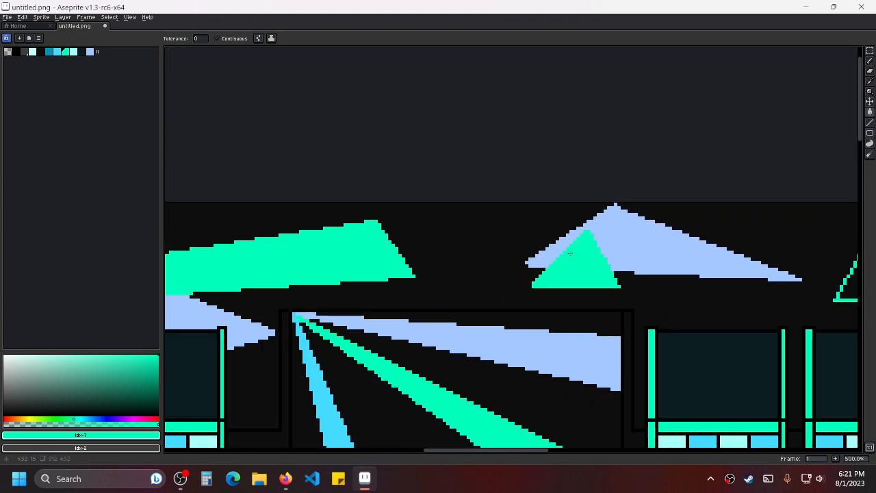
Fill the four-sided outline just beyond the ray panel, above the long machine row, with green, including its overlap with the light-blue shape.
scroll(724, 306, "right", 3)
left_click(541, 258)
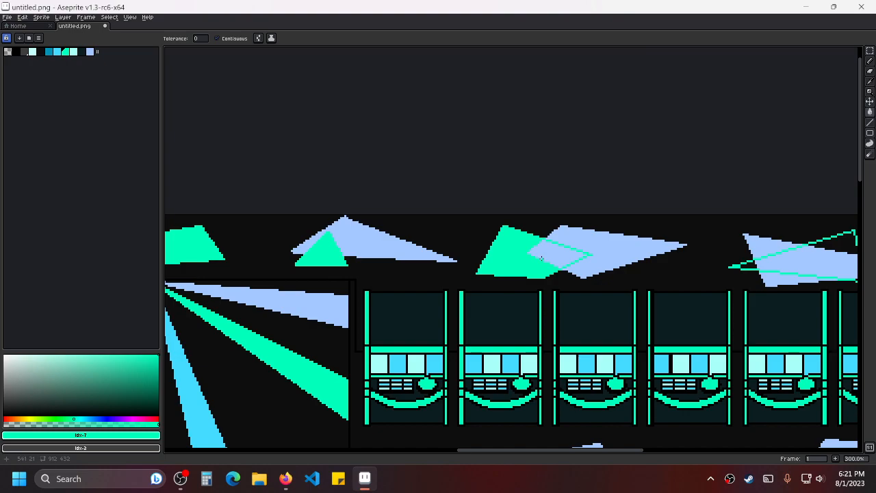
left_click(543, 258)
Fill all sections of the large pointed triangle outline over the next light-blue shape above the machine row with green.
scroll(729, 254, "up", 4)
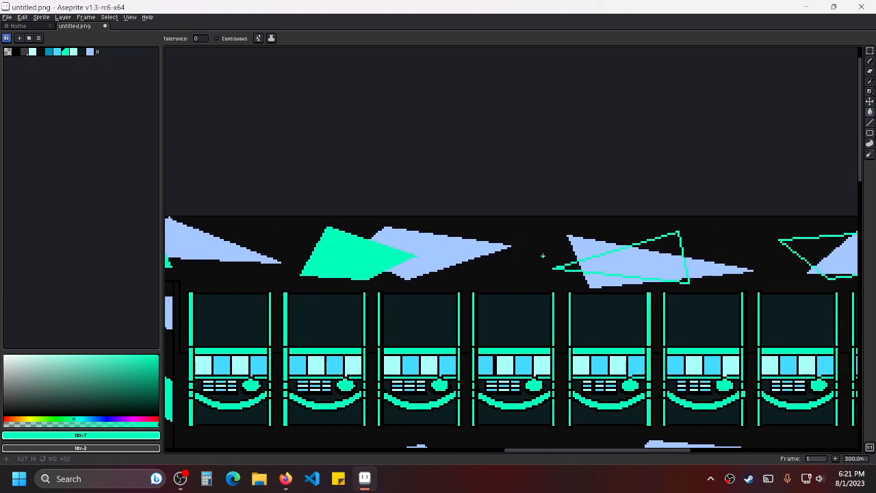
left_click(597, 274)
left_click(678, 277)
left_click_drag(679, 278, 380, 280)
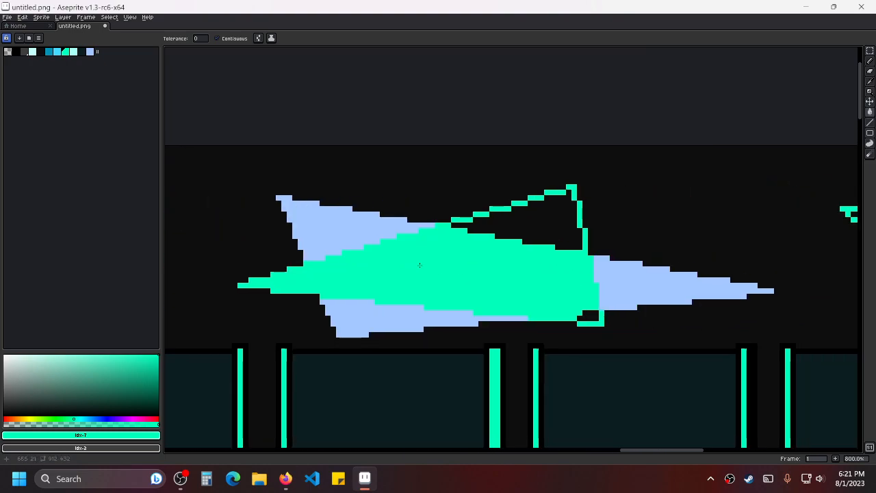
left_click(522, 226)
left_click(588, 314)
Fill the four-sided outline over the start of the long light-blue band above the machine row with green.
scroll(671, 277, "down", 2)
left_click_drag(807, 261, 454, 276)
scroll(453, 276, "up", 1)
left_click(473, 271)
left_click(520, 312)
left_click(602, 276)
Fill the four-sided outline at the far end of the long light-blue band, including its small corner sections, with green.
scroll(512, 248, "right", 3)
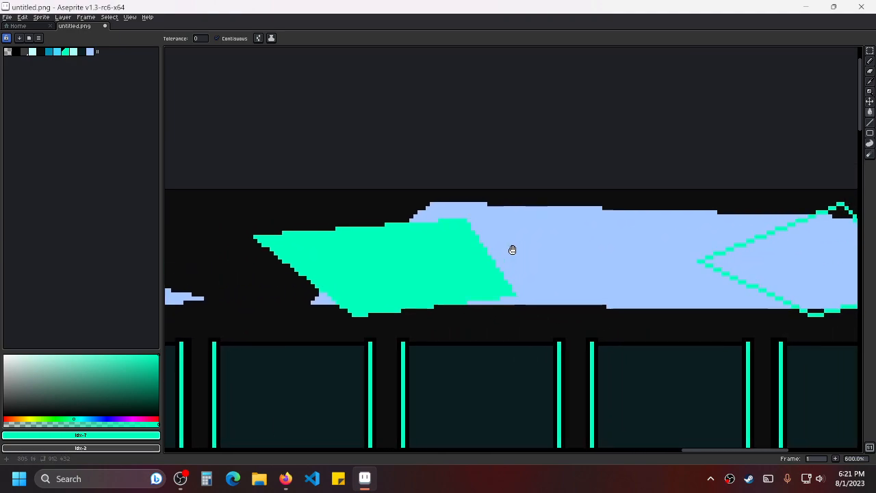
scroll(612, 242, "down", 2)
scroll(491, 256, "up", 2)
left_click(540, 240)
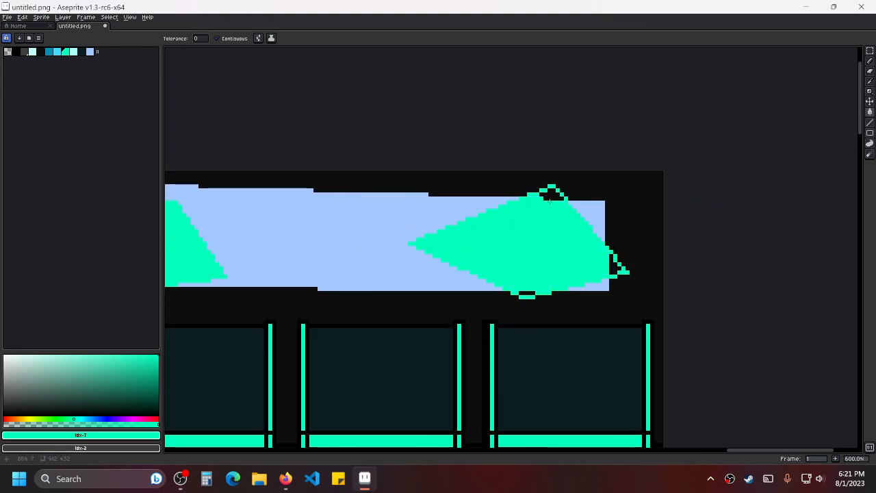
left_click(552, 194)
left_click(615, 264)
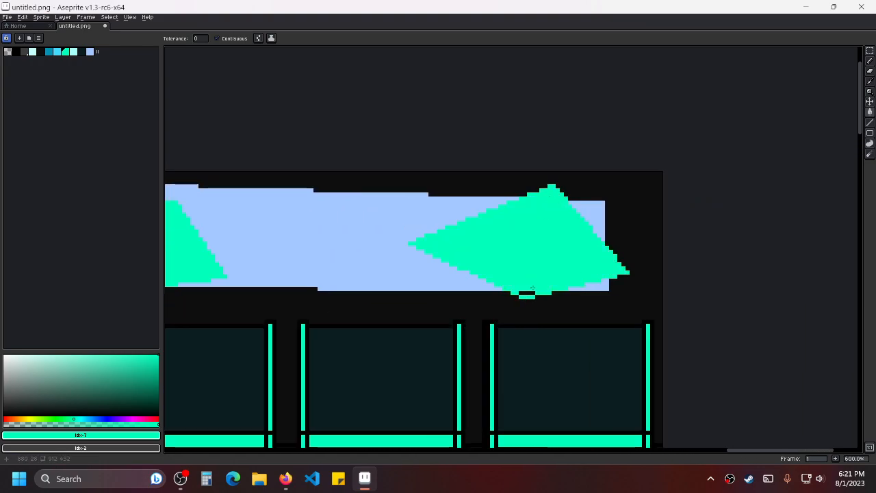
left_click(527, 294)
Fill the large four-sided outline over the light-blue polygon below the three machines with green.
scroll(334, 309, "down", 4)
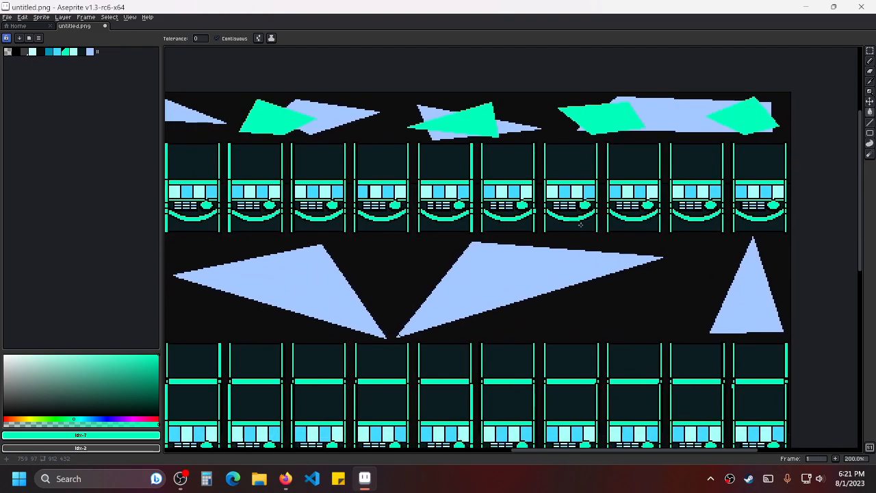
left_click_drag(347, 302, 565, 242)
scroll(565, 242, "down", 2)
scroll(432, 257, "up", 2)
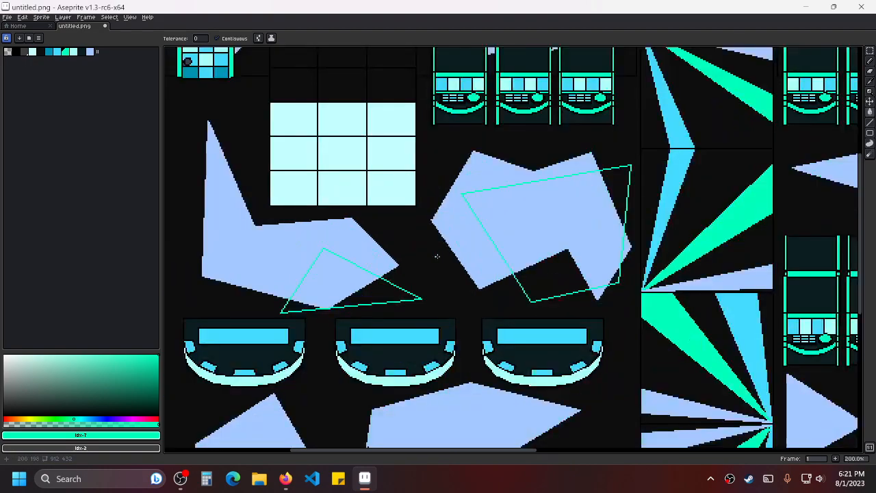
left_click(536, 239)
left_click(547, 274)
left_click(620, 192)
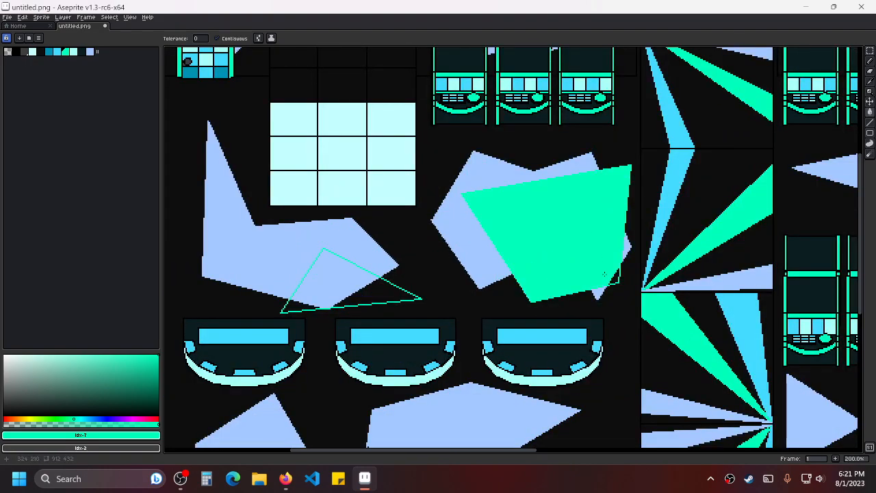
Fill the three sections of the triangle outline below the pale window grid with green.
scroll(363, 280, "up", 1)
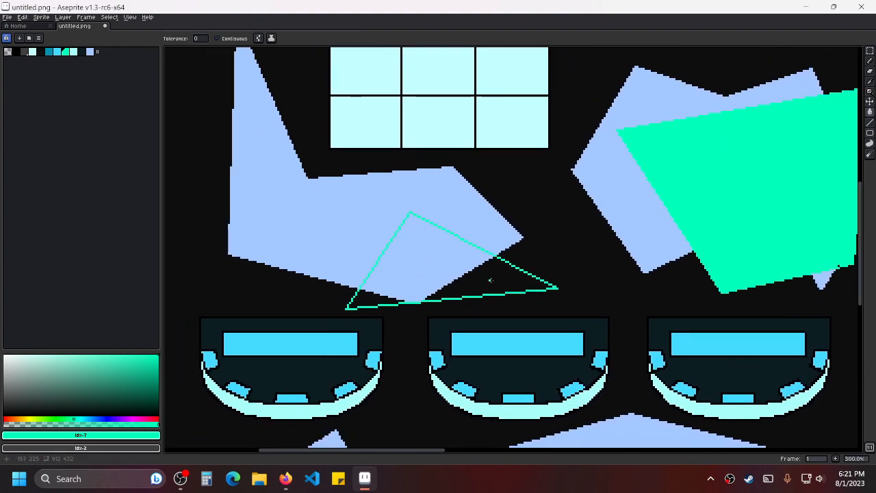
left_click(487, 278)
left_click(407, 266)
left_click(373, 298)
Draw a green triangle outline with the Line tool, overlapping the smaller light-blue polygon between the two rows of rounded consoles.
left_click_drag(385, 164, 426, 278)
scroll(423, 242, "down", 2)
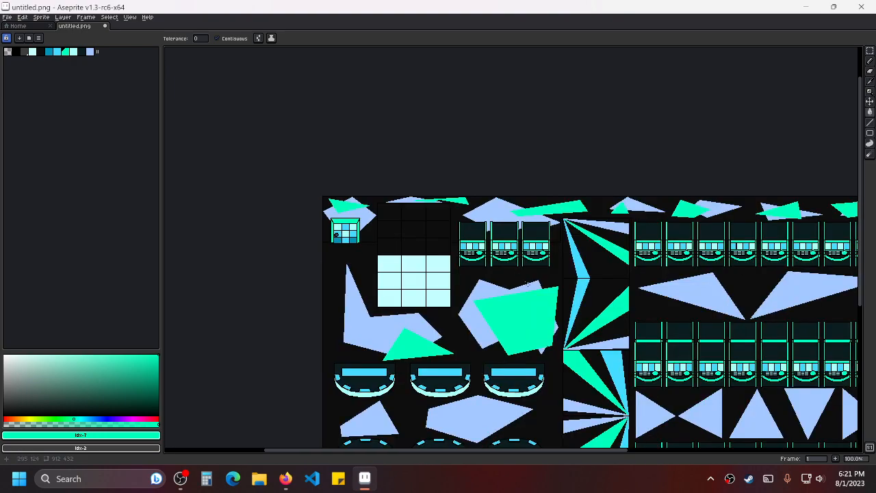
left_click_drag(548, 346, 512, 236)
scroll(511, 236, "up", 1)
scroll(511, 237, "down", 2)
scroll(509, 235, "up", 2)
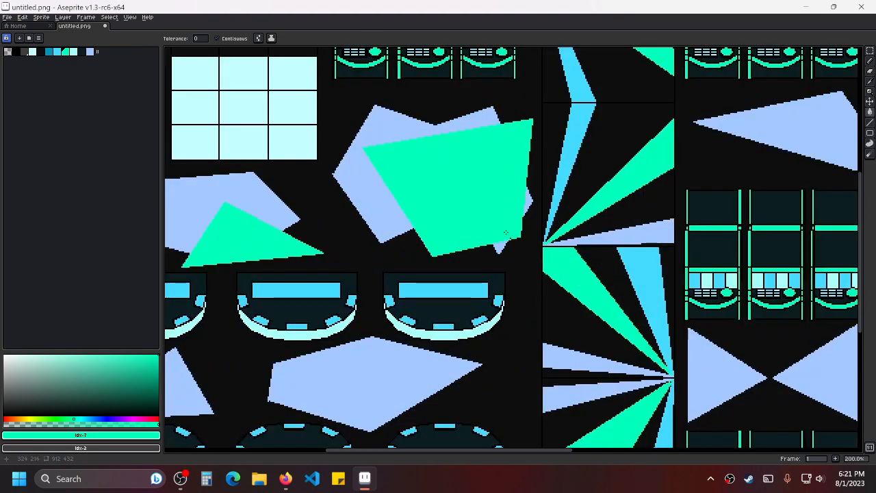
left_click_drag(542, 368, 607, 231)
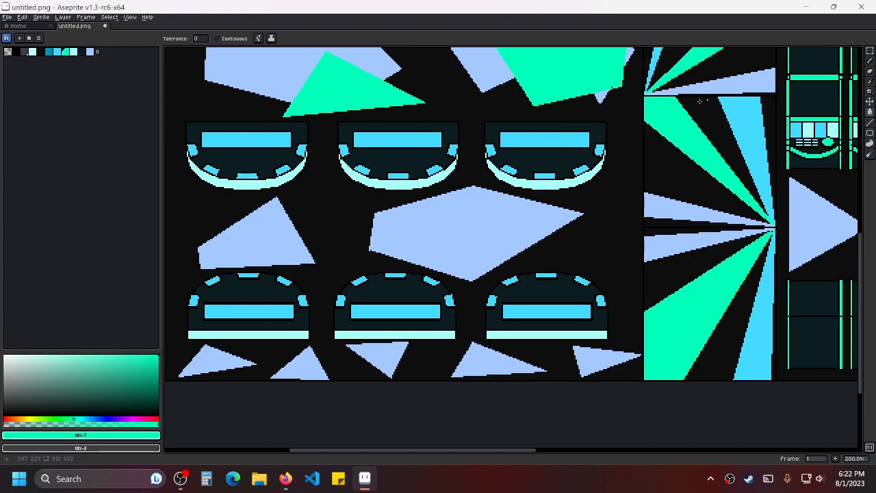
left_click(870, 125)
mouse_move(471, 174)
left_mouse_down()
mouse_move(426, 293)
mouse_move(477, 241)
mouse_move(436, 321)
mouse_move(417, 303)
mouse_move(348, 287)
left_mouse_up()
scroll(410, 295, "down", 1)
scroll(476, 245, "up", 1)
left_click_drag(593, 230, 581, 286)
scroll(475, 243, "up", 1)
scroll(626, 192, "down", 2)
scroll(513, 230, "up", 3)
scroll(450, 250, "up", 3)
left_click_drag(386, 148, 540, 308)
left_click(346, 335)
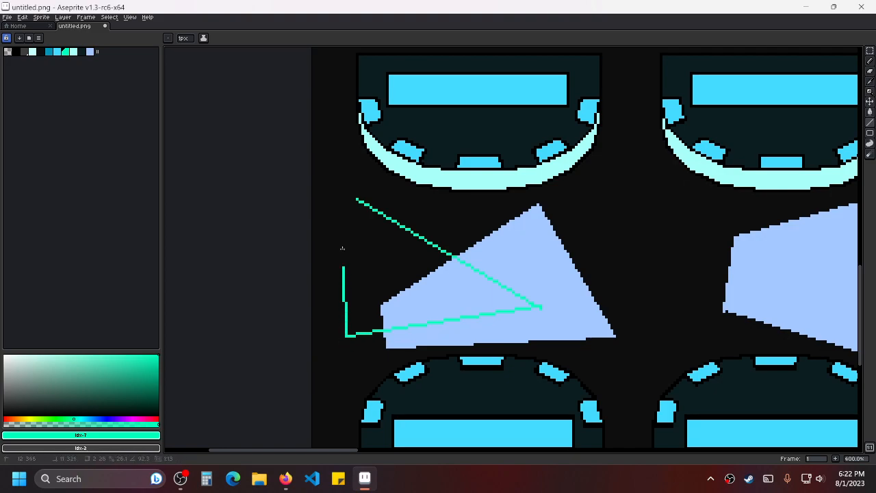
left_click(355, 199)
Fill both sections of the new triangle outline over the smaller light-blue polygon with green using the Paint Bucket.
mouse_move(641, 220)
left_mouse_down()
mouse_move(573, 213)
mouse_move(610, 211)
mouse_move(595, 213)
mouse_move(624, 222)
left_mouse_up()
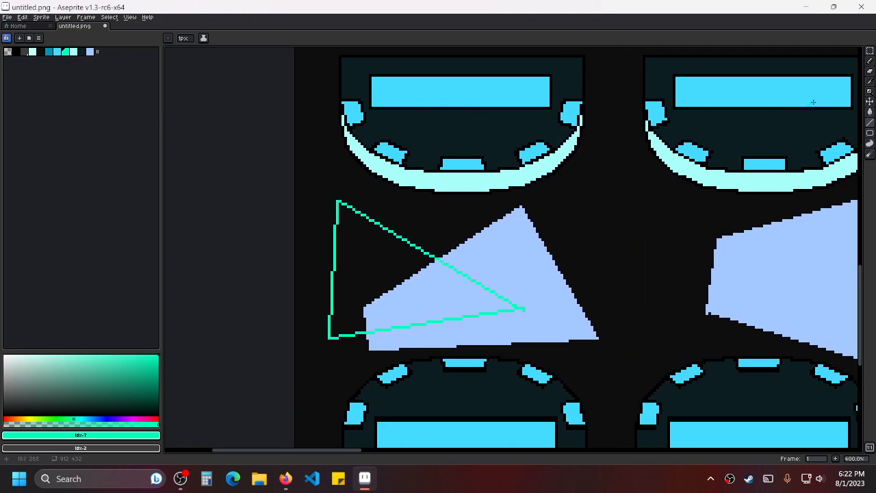
left_click(869, 112)
left_click(383, 273)
left_click(432, 303)
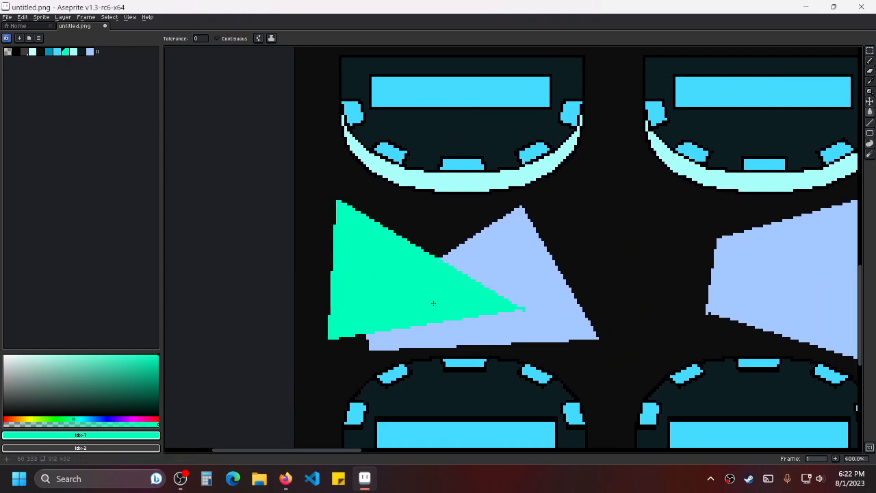
Draw a triangle outline across the blunt end of the wide light-blue polygon between the console rows and fill it with green.
left_click_drag(534, 268, 475, 252)
scroll(390, 245, "down", 3)
left_click_drag(556, 211, 511, 222)
scroll(512, 222, "up", 1)
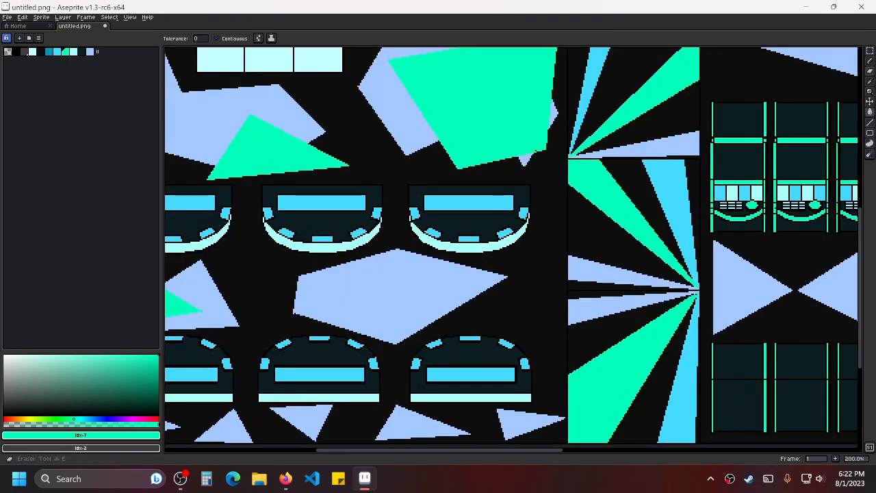
left_click(870, 122)
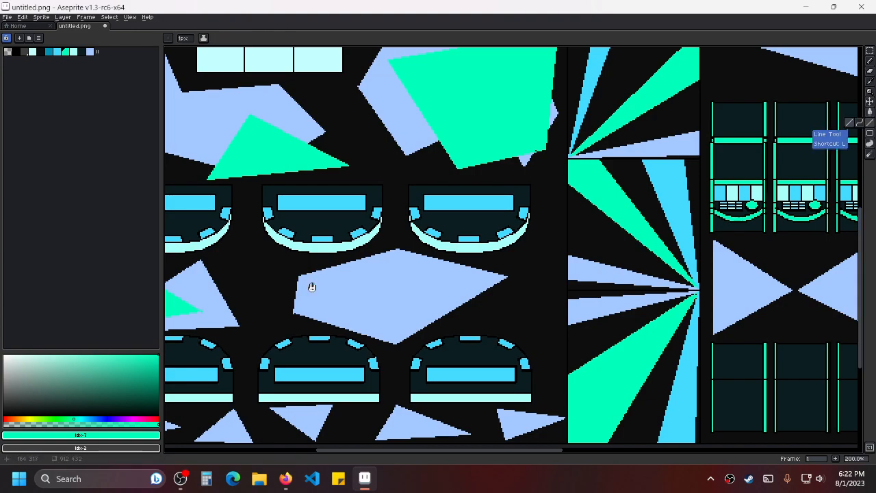
scroll(312, 286, "up", 1)
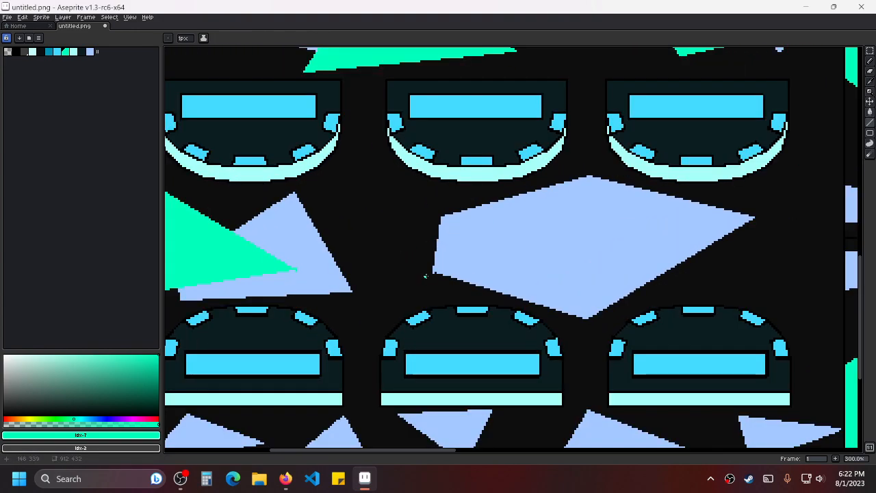
left_click_drag(418, 290, 442, 191)
left_click_drag(443, 191, 598, 264)
left_click_drag(597, 265, 418, 288)
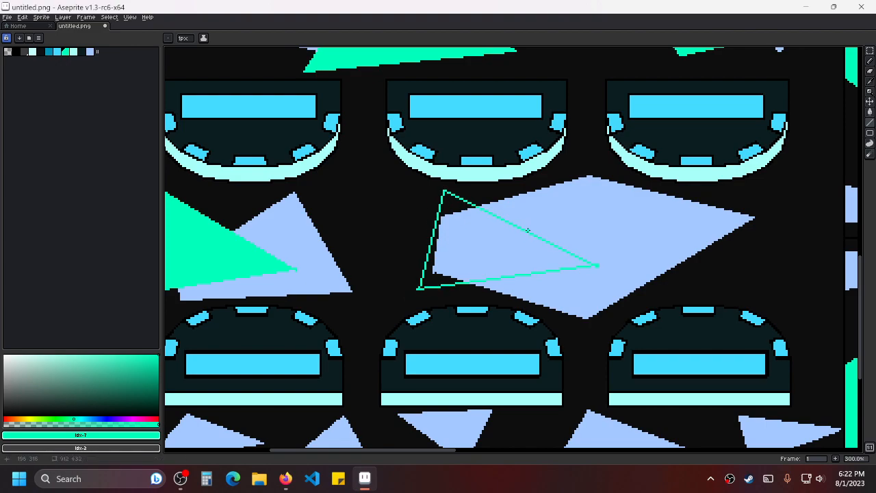
left_click_drag(521, 235, 479, 235)
left_click(869, 111)
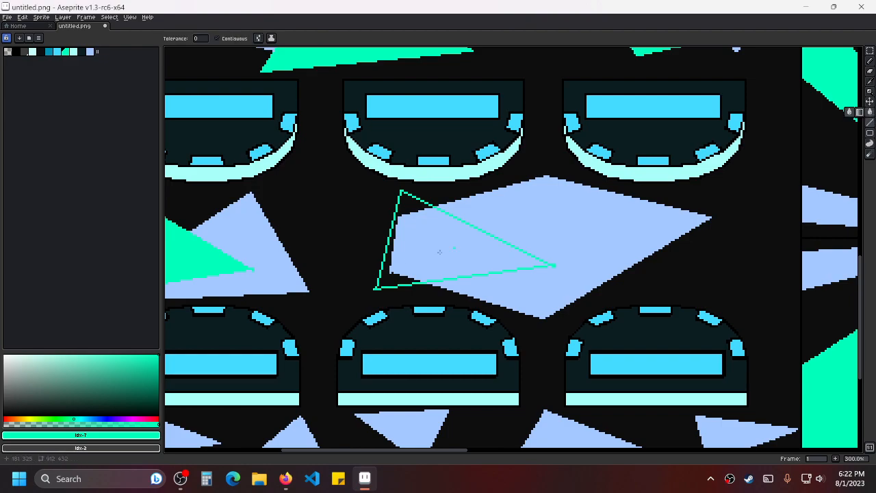
left_click(414, 243)
Draw a smaller triangle outline over the pointed tip of the wide light-blue polygon, beside the ray panel, and fill it with green.
scroll(575, 240, "down", 1)
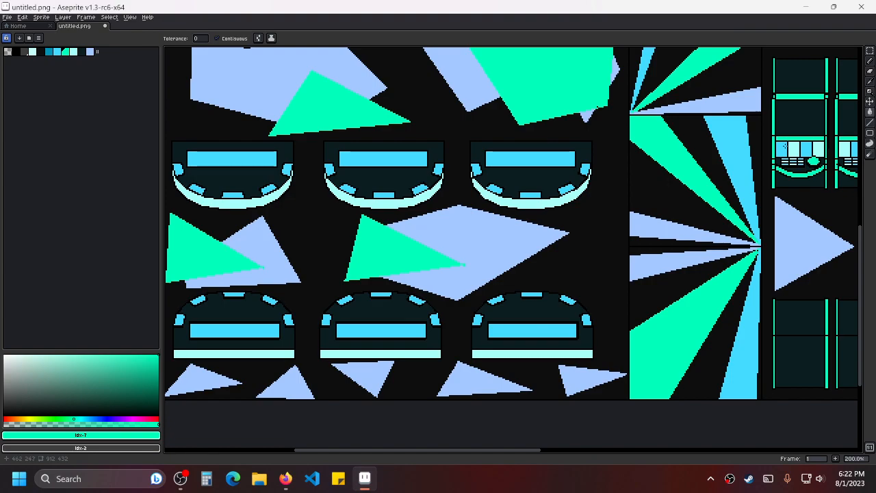
key("l")
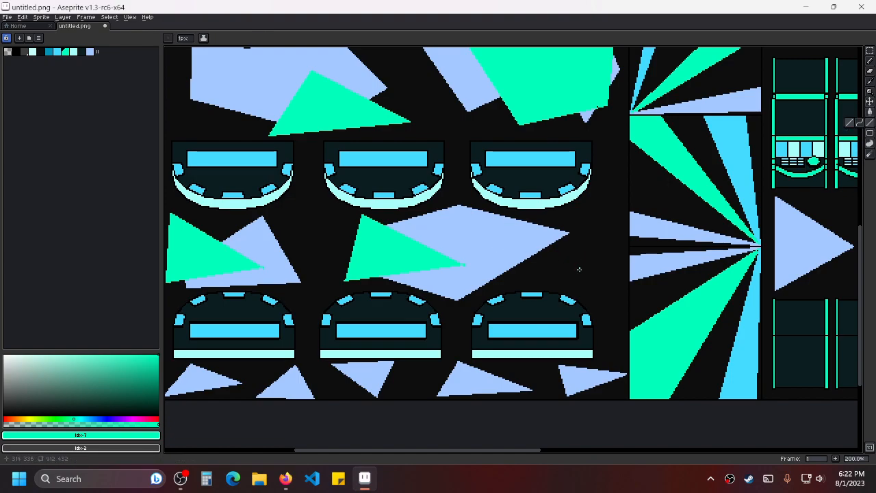
mouse_move(529, 280)
left_mouse_down()
mouse_move(556, 221)
mouse_move(616, 238)
mouse_move(530, 280)
left_mouse_up()
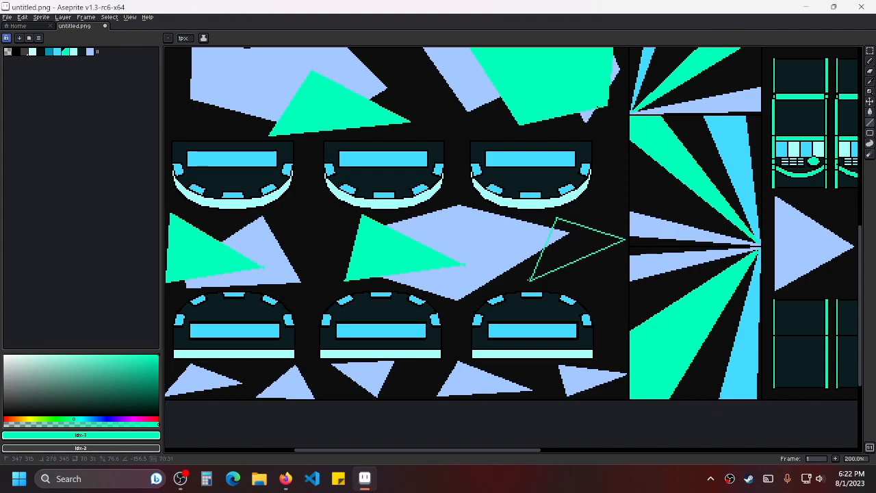
scroll(564, 250, "up", 2)
left_click_drag(551, 240, 455, 251)
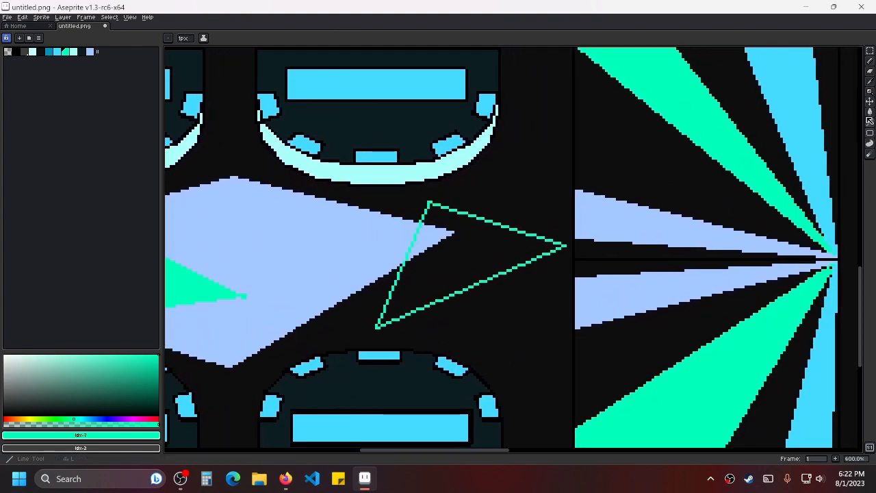
left_click(870, 112)
left_click(483, 251)
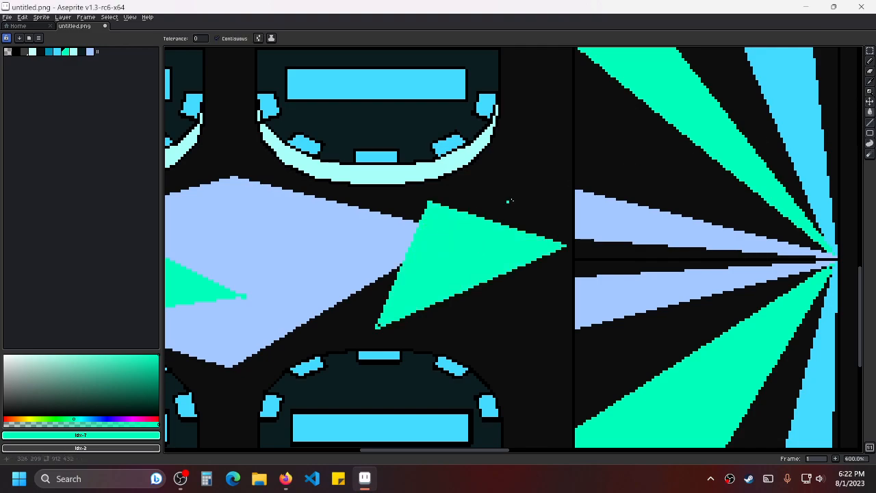
Draw a green-filled triangle spanning the first two small light-blue triangles along the sprite's lower edge.
scroll(601, 247, "down", 3)
left_click_drag(555, 213, 565, 166)
left_click_drag(530, 220, 537, 173)
scroll(498, 254, "up", 2)
scroll(498, 253, "down", 2)
scroll(513, 184, "up", 1)
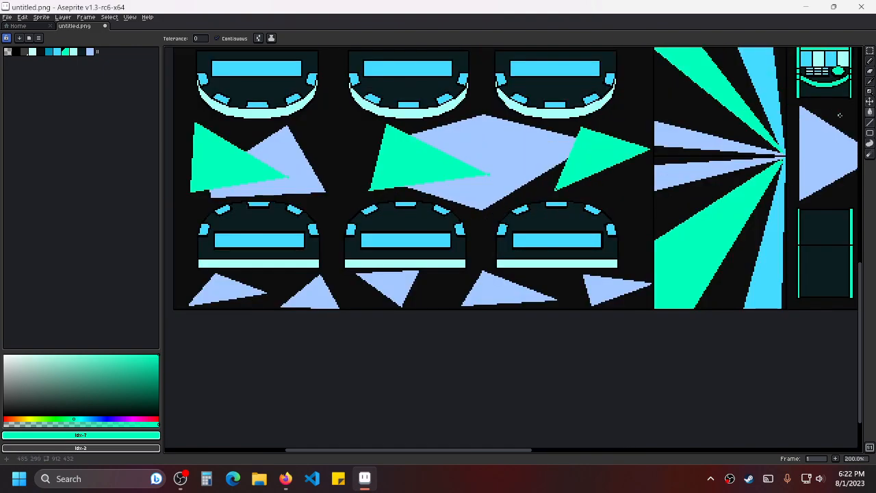
left_click(869, 122)
scroll(245, 296, "up", 2)
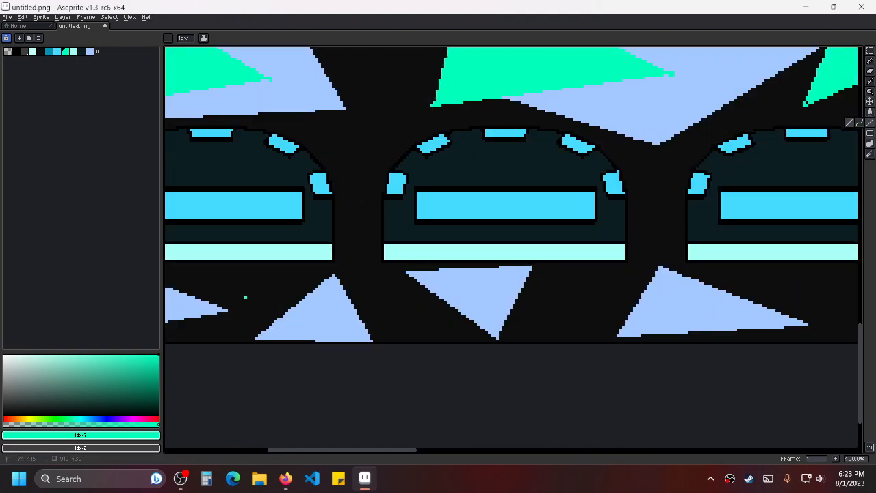
left_click_drag(245, 296, 432, 254)
mouse_move(377, 292)
left_mouse_down()
mouse_move(326, 254)
mouse_move(515, 244)
mouse_move(409, 293)
mouse_move(379, 291)
left_mouse_up()
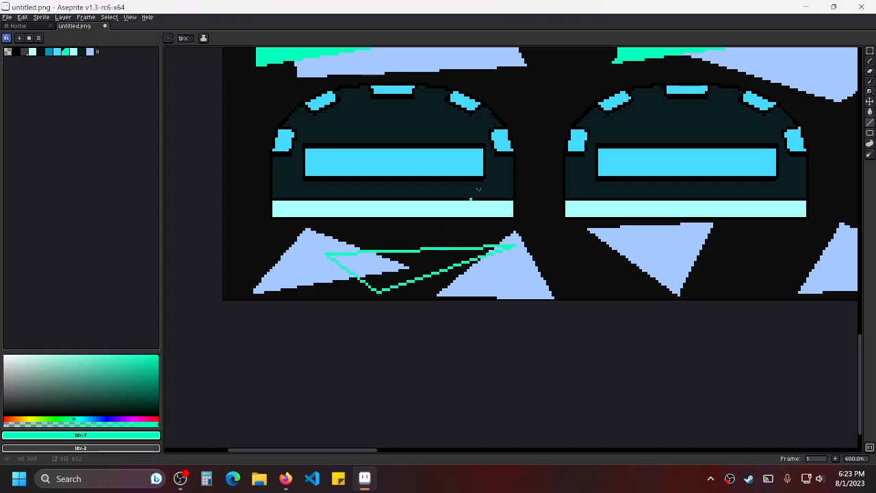
left_click(871, 113)
left_click(361, 269)
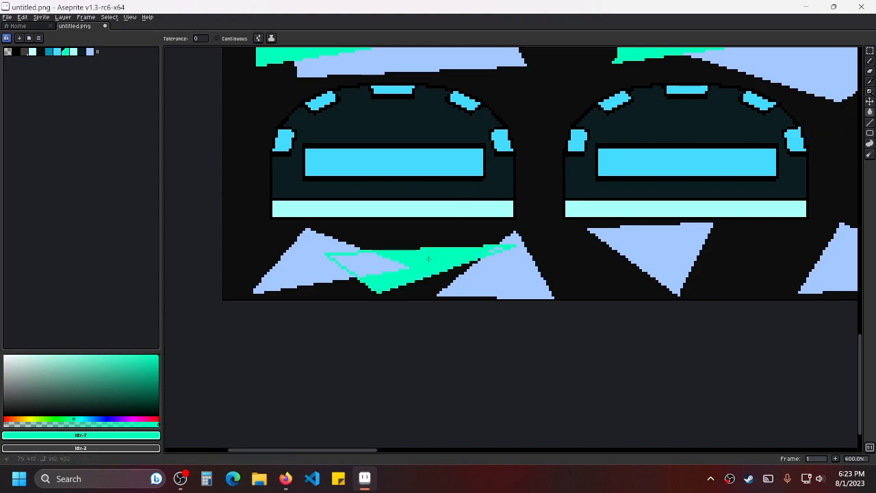
Draw a green triangle outline across the lower tip of the downward-pointing light-blue triangle at the sprite's lower edge.
left_click_drag(523, 263, 383, 273)
scroll(368, 265, "up", 3)
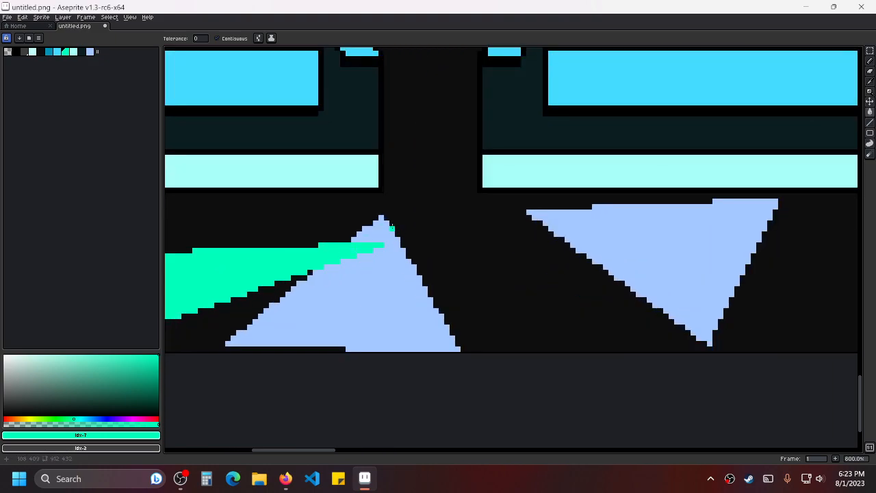
key("l")
left_click_drag(487, 218, 336, 189)
mouse_move(465, 256)
left_mouse_down()
mouse_move(592, 226)
mouse_move(353, 226)
left_mouse_up()
mouse_move(321, 285)
left_mouse_down()
mouse_move(529, 182)
mouse_move(548, 291)
left_mouse_up()
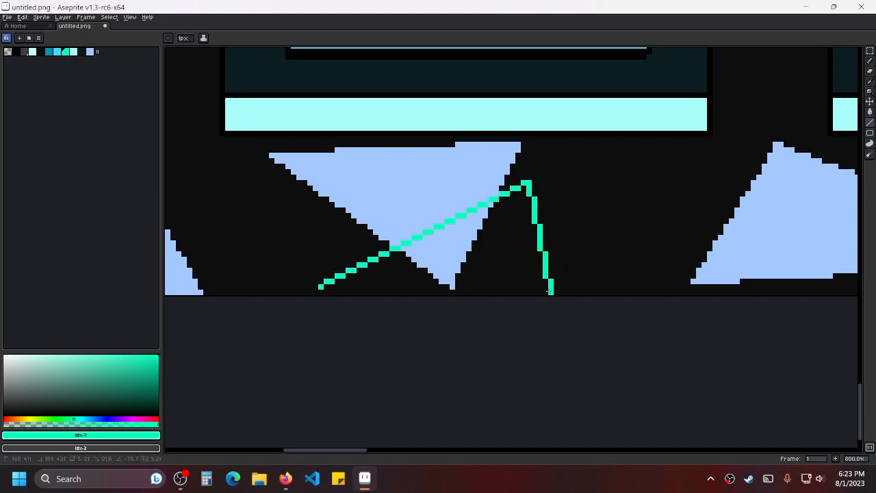
key("ctrl+z")
left_click_drag(527, 183, 319, 287)
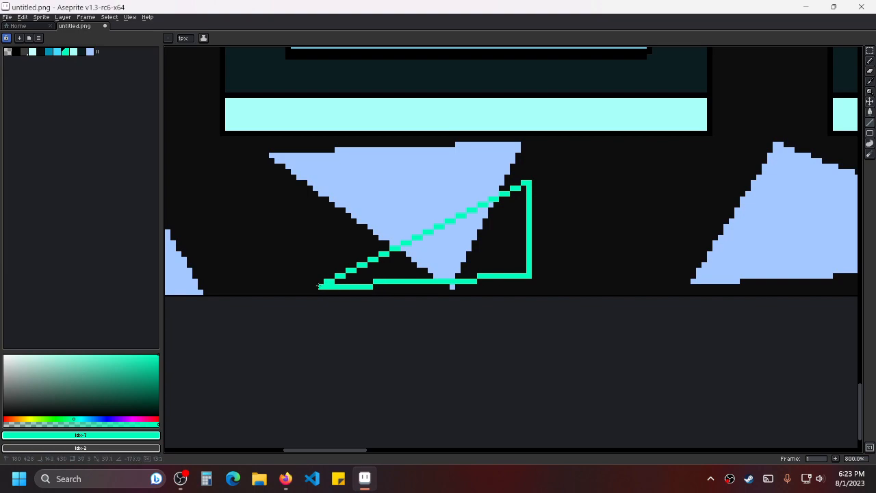
Fill all sections of the triangle outline over the downward-pointing light-blue triangle with green.
left_click(870, 112)
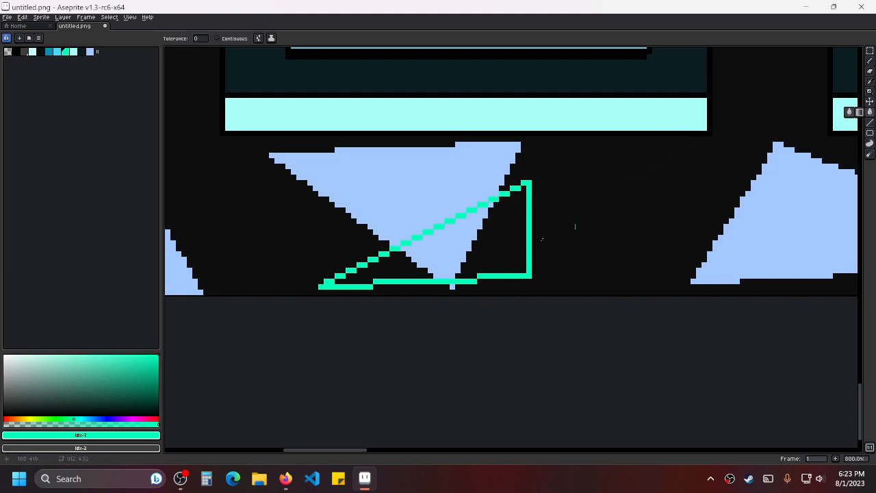
left_click(514, 233)
left_click(452, 253)
left_click(397, 271)
scroll(513, 201, "down", 3)
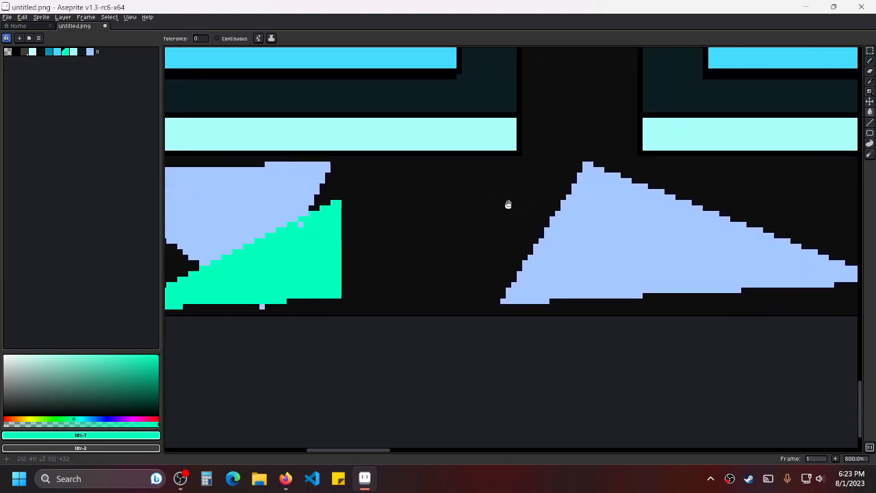
Draw a green-filled triangle over the peak of the wide light-blue triangle between the two dome machines at the sprite's lower edge.
scroll(473, 192, "up", 1)
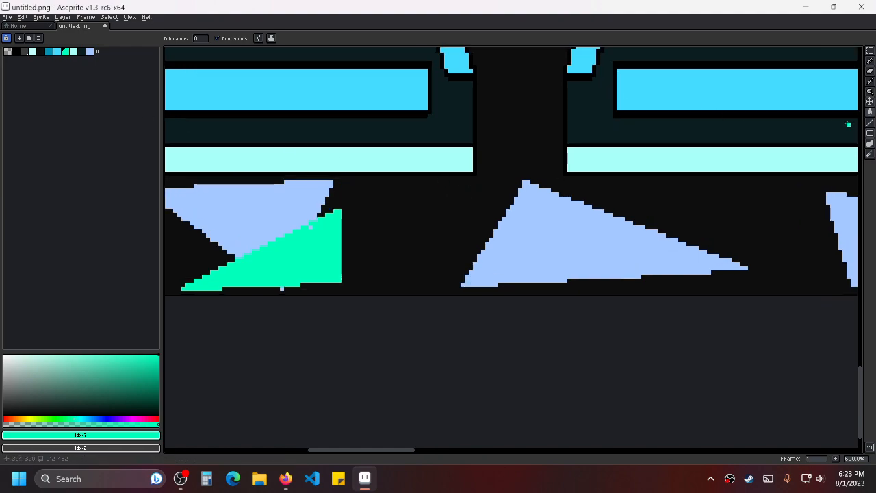
left_click(870, 124)
left_click_drag(622, 265, 506, 263)
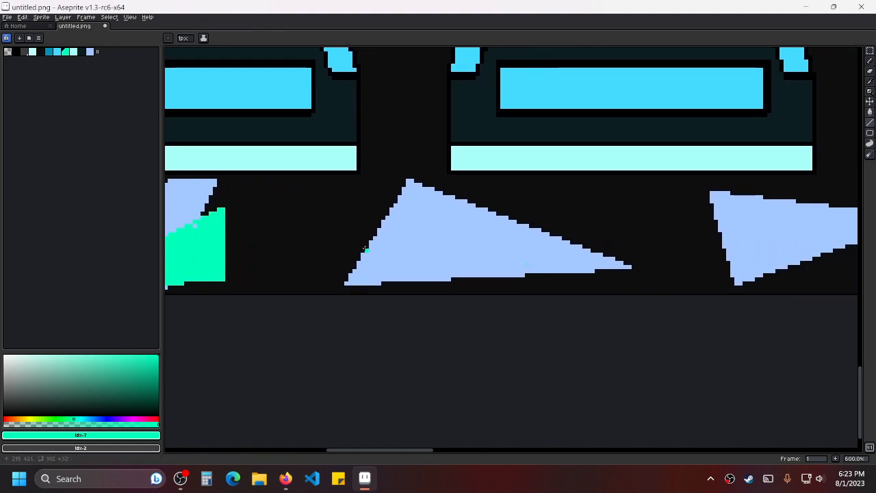
mouse_move(347, 235)
left_mouse_down()
mouse_move(400, 140)
mouse_move(480, 201)
mouse_move(466, 254)
mouse_move(344, 242)
left_mouse_up()
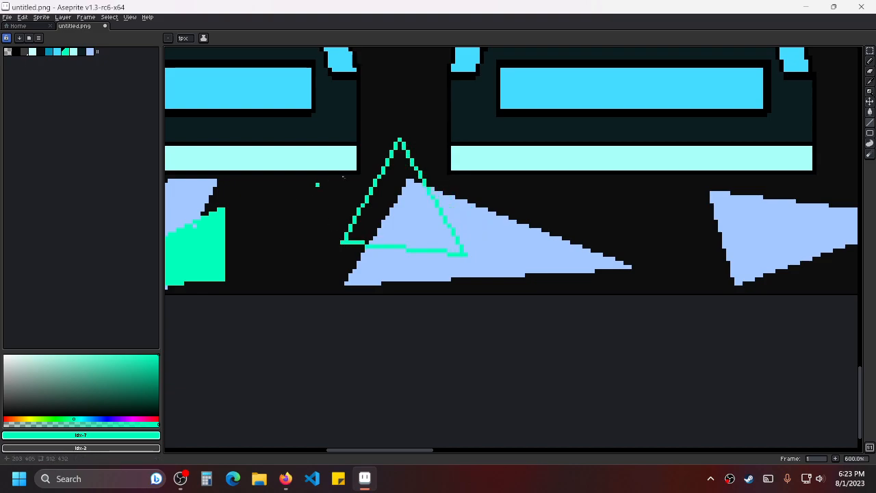
left_click(870, 112)
left_click(425, 219)
left_click(383, 205)
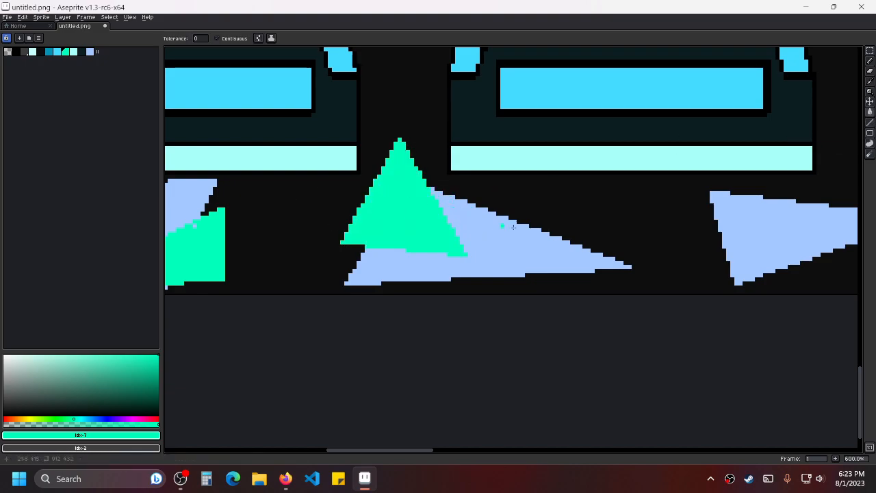
Draw a second green-filled triangle over the narrow pointed tip of the same wide light-blue triangle.
scroll(521, 224, "right", 3)
left_click(870, 122)
mouse_move(429, 242)
left_mouse_down()
mouse_move(534, 177)
mouse_move(603, 276)
mouse_move(426, 242)
left_mouse_up()
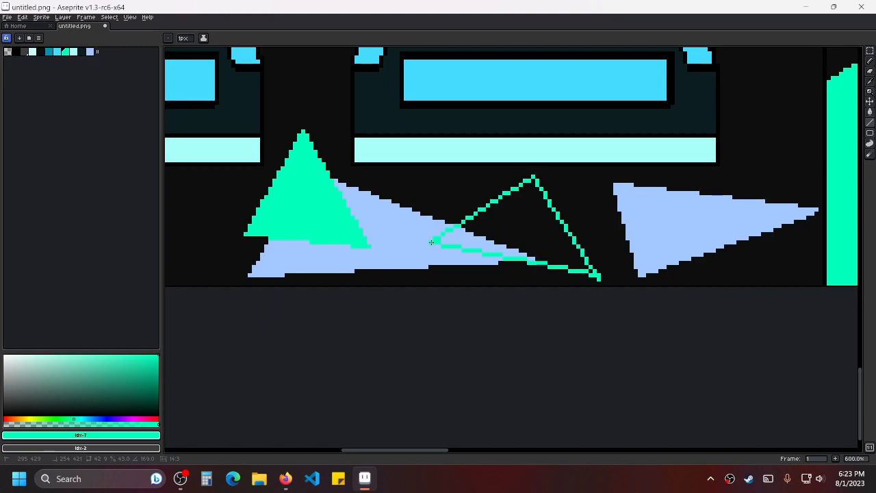
left_click(870, 112)
left_click(537, 221)
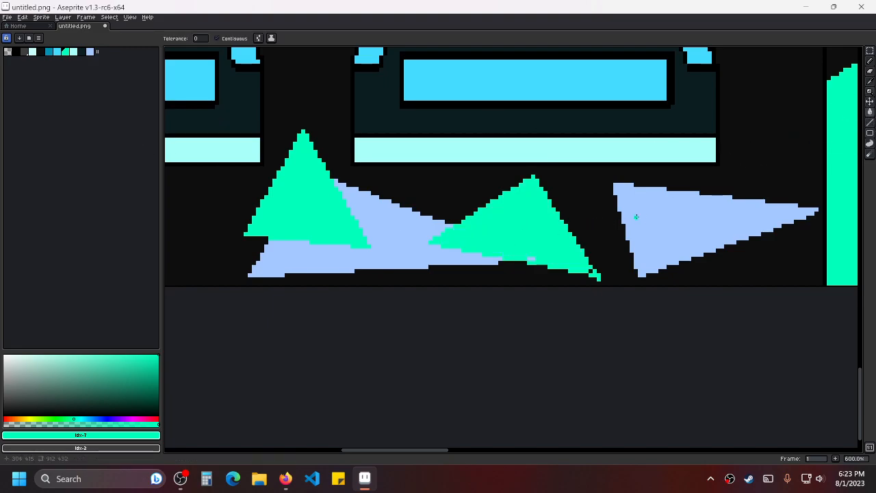
Draw a green triangle outline across the pointed half of the last light-blue triangle on the lower edge, beside the ray panel.
scroll(557, 210, "up", 2)
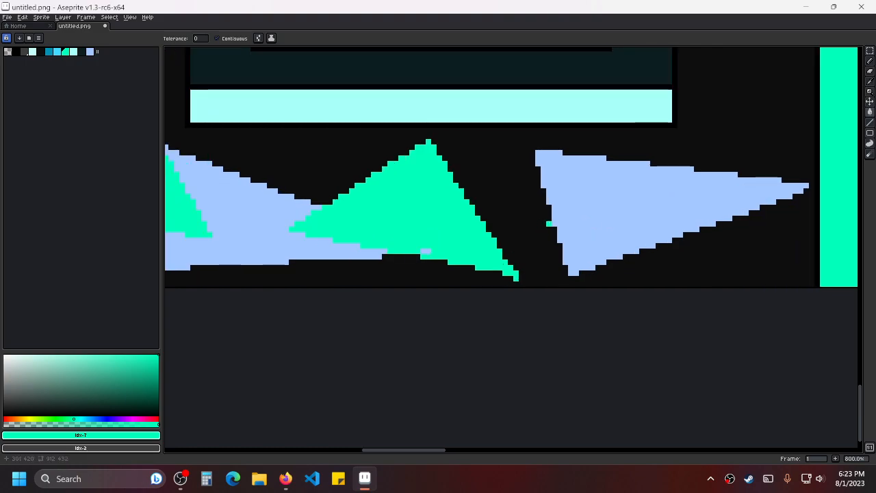
scroll(653, 206, "right", 3)
left_click(870, 123)
left_click_drag(621, 241, 518, 246)
scroll(529, 241, "up", 1)
left_click_drag(590, 223, 528, 228)
scroll(527, 227, "down", 1)
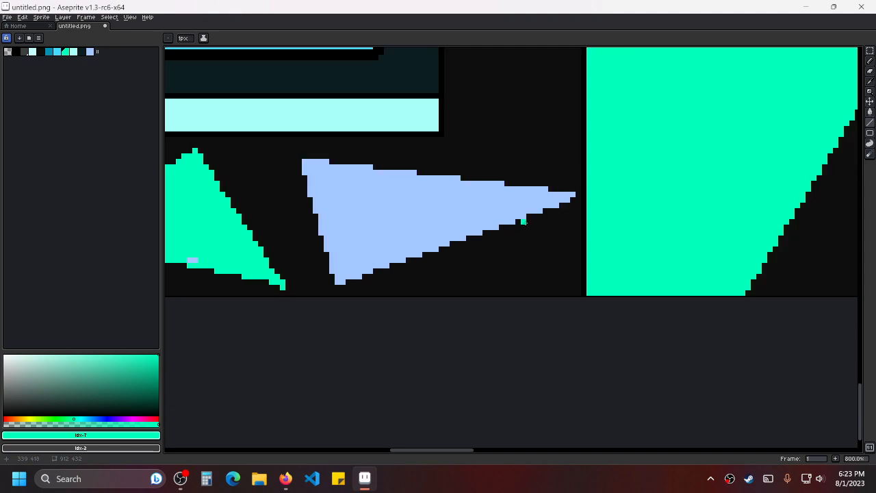
left_click_drag(562, 265, 502, 140)
left_click_drag(502, 139, 361, 238)
mouse_move(360, 237)
left_mouse_down()
mouse_move(468, 287)
mouse_move(562, 265)
left_mouse_up()
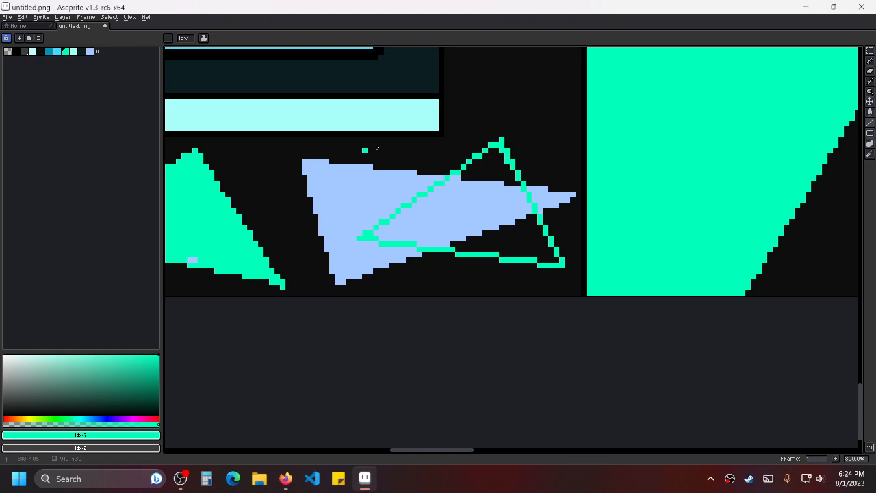
Fill all sections of the triangle outline beside the ray panel with green.
left_click(869, 111)
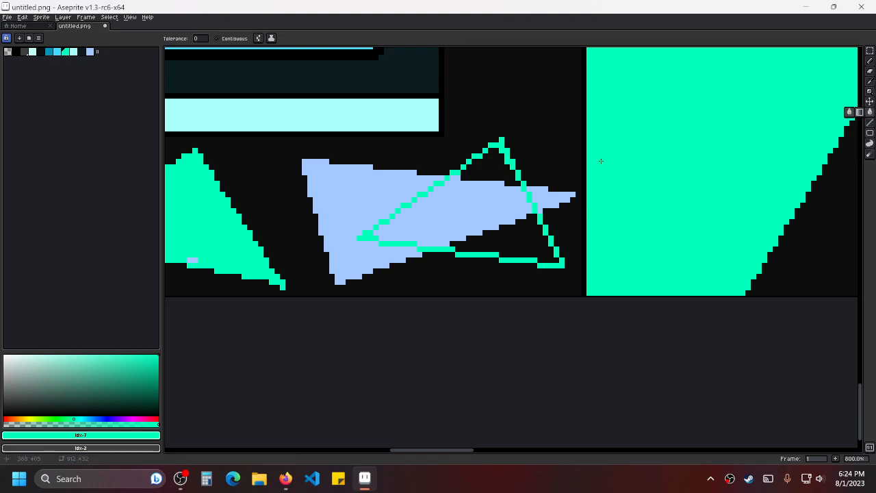
scroll(475, 179, "down", 4)
scroll(507, 233, "down", 3)
scroll(506, 234, "up", 2)
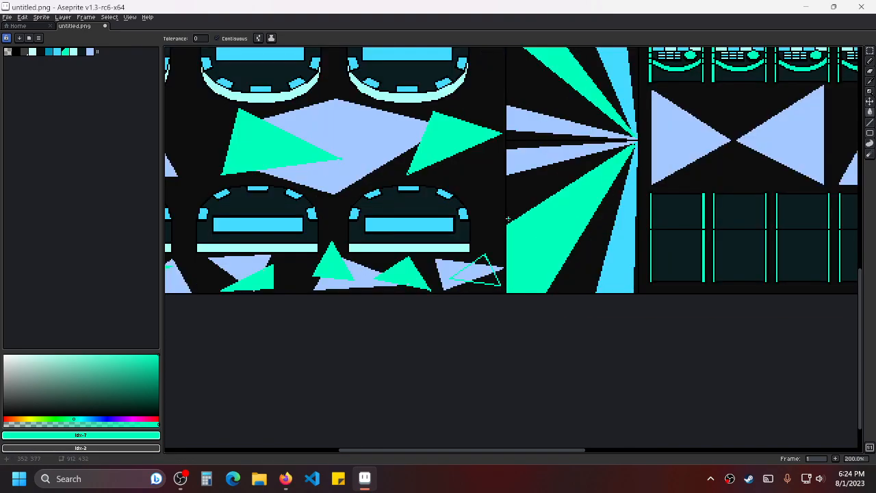
scroll(532, 279, "down", 4)
scroll(679, 249, "up", 4)
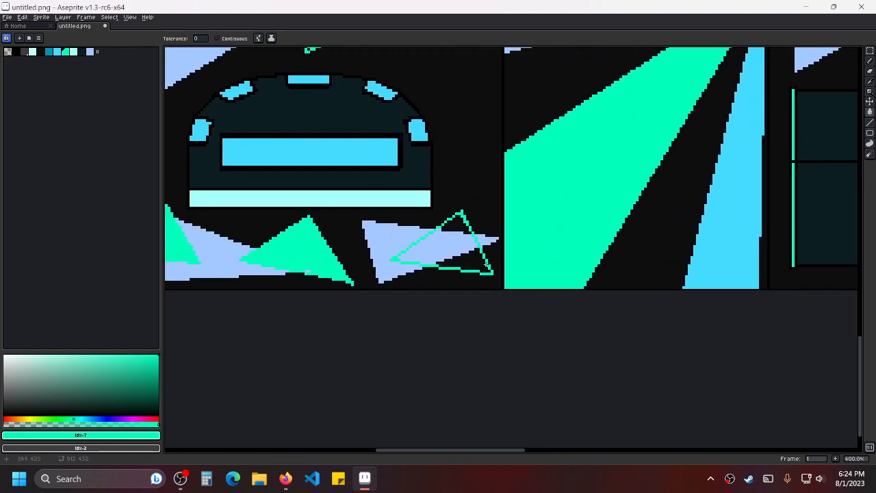
left_click(485, 264)
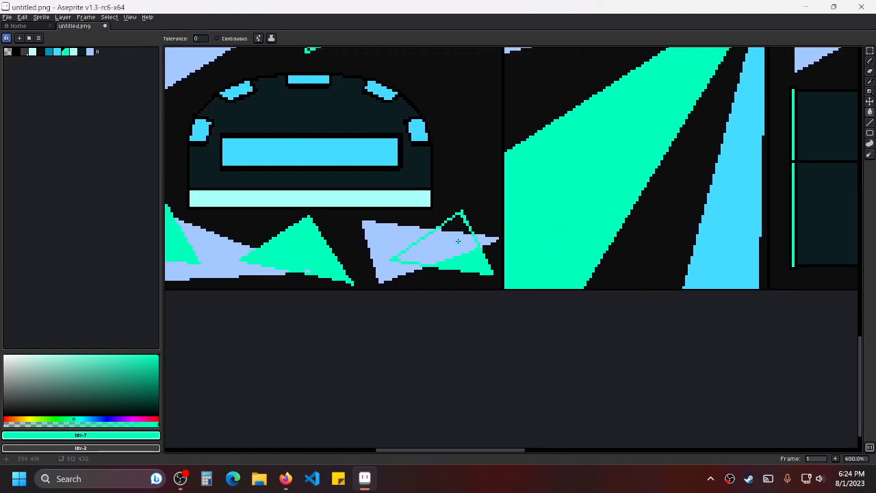
left_click(442, 248)
left_click(459, 228)
Examine the whole sprite for light-blue polygons that still lack green shapes, especially those between the slot-machine rows.
scroll(468, 223, "down", 3)
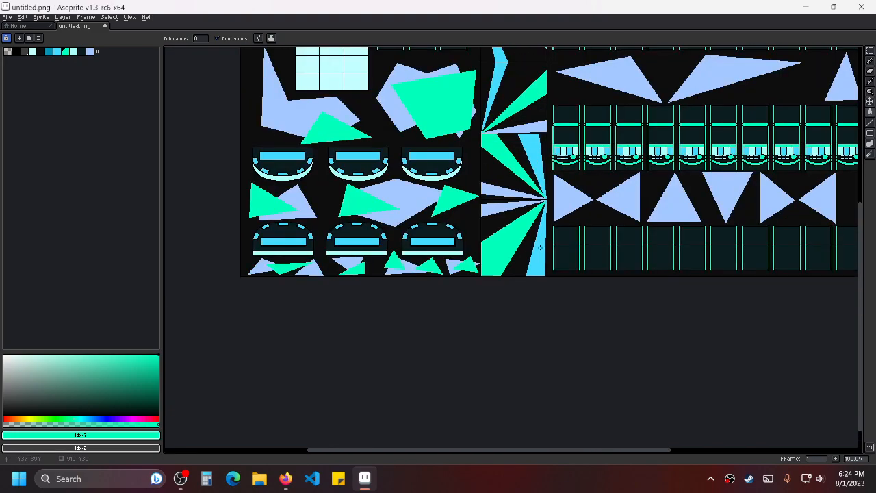
left_click_drag(601, 177, 542, 230)
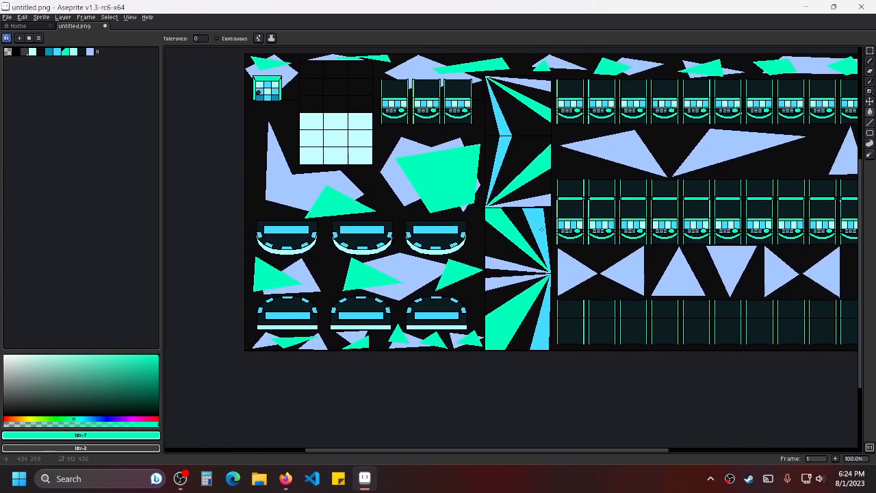
left_click_drag(534, 153, 518, 254)
scroll(514, 228, "up", 1)
scroll(515, 211, "down", 2)
left_click_drag(561, 274, 569, 217)
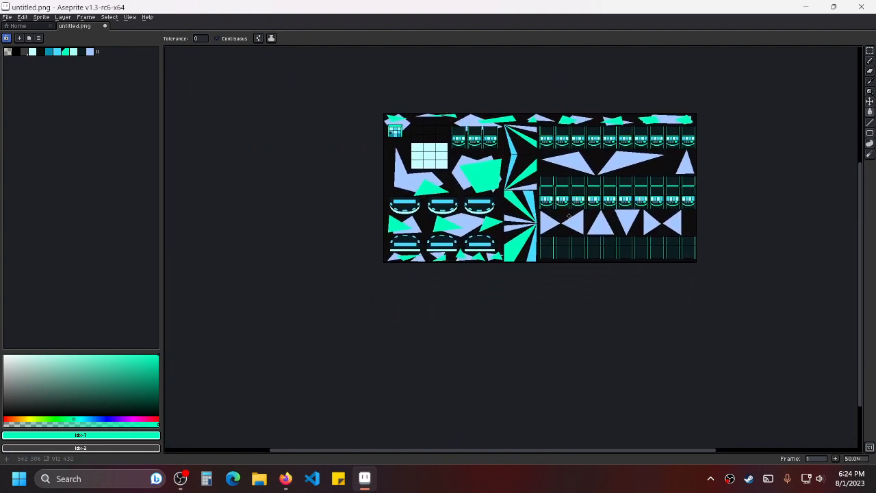
scroll(561, 201, "up", 1)
left_click_drag(561, 154, 546, 235)
left_click_drag(581, 152, 573, 190)
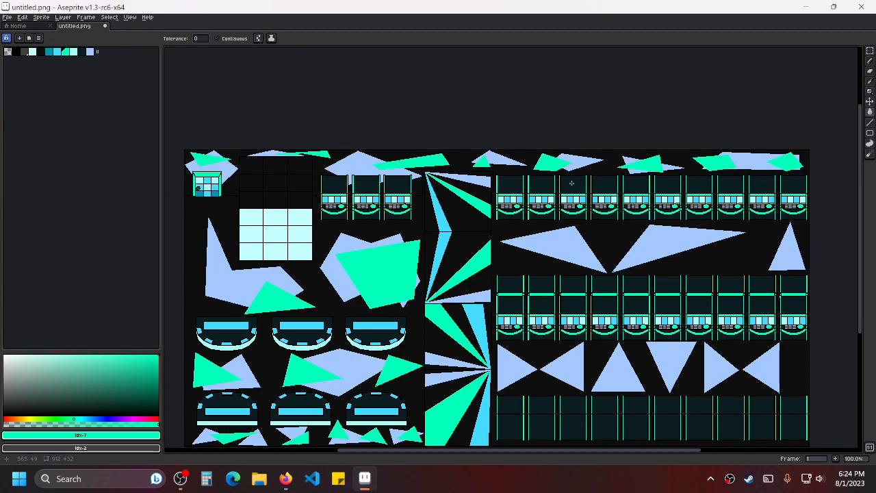
left_click_drag(564, 267, 517, 237)
scroll(517, 237, "up", 2)
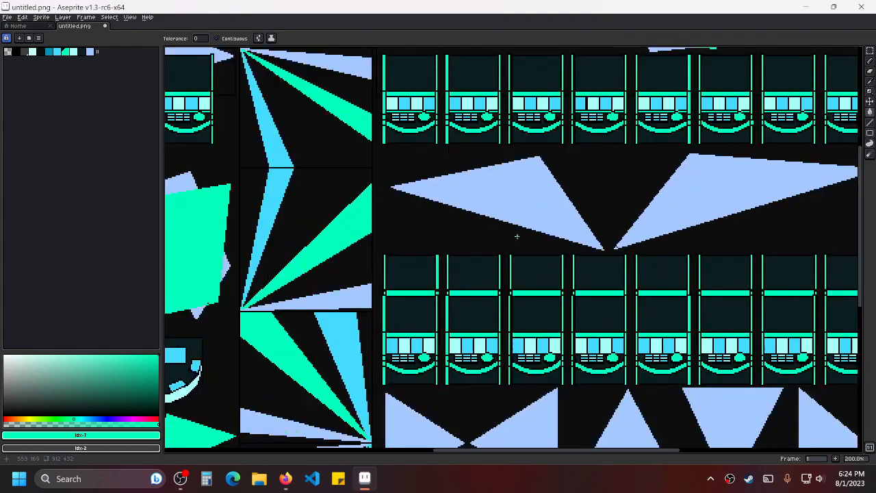
scroll(438, 180, "down", 1)
left_click_drag(472, 177, 411, 276)
left_click_drag(463, 320, 513, 190)
scroll(513, 190, "down", 2)
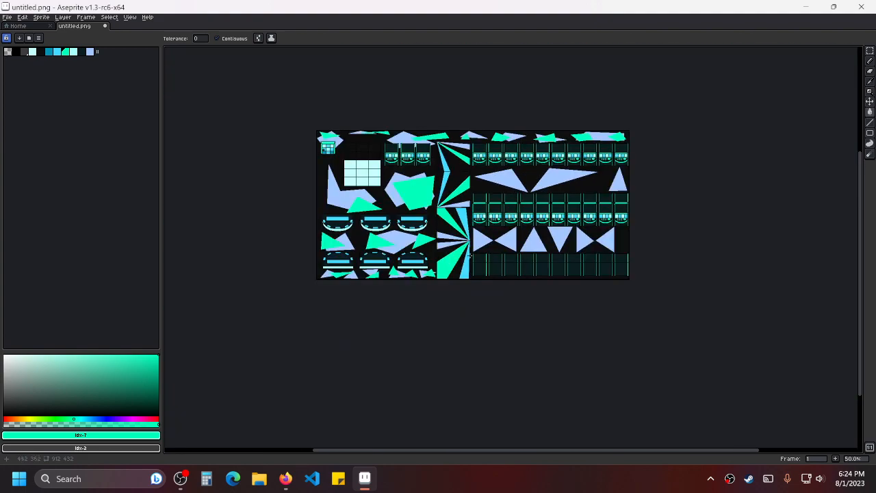
scroll(485, 239, "up", 1)
left_click_drag(342, 224, 536, 227)
left_click_drag(727, 152, 568, 239)
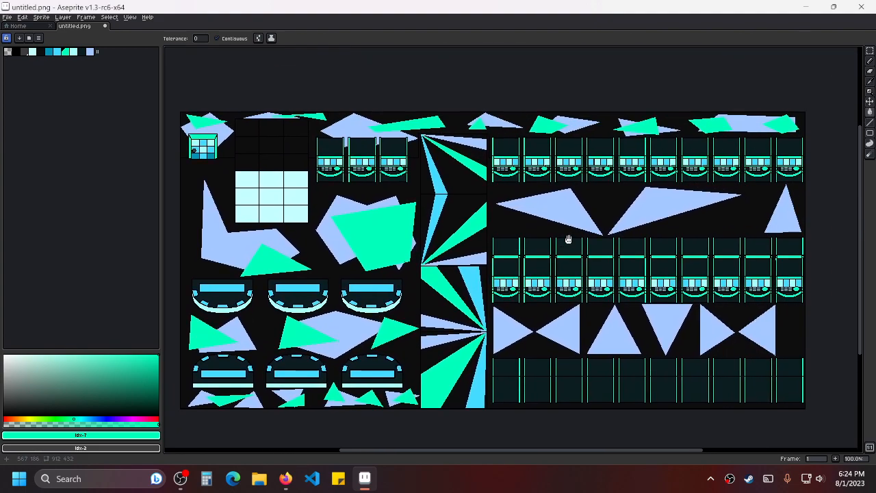
scroll(572, 228, "up", 1)
left_click_drag(660, 214, 519, 247)
scroll(520, 247, "up", 1)
left_click_drag(287, 219, 509, 210)
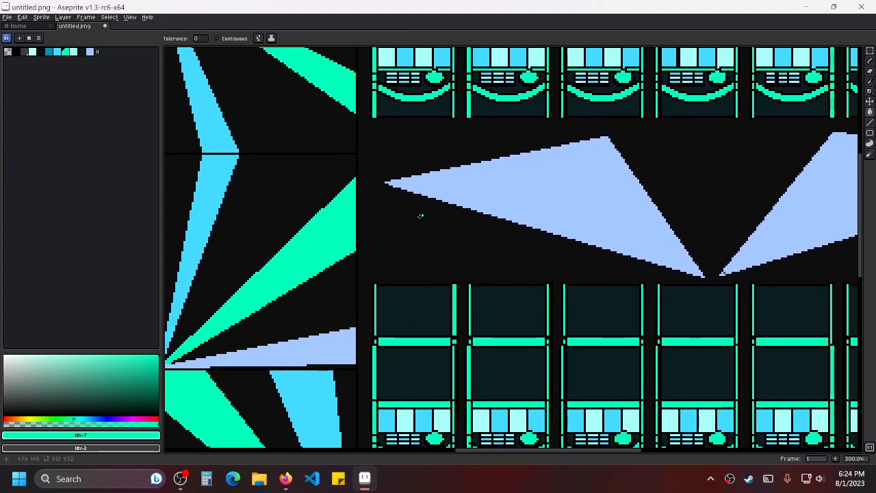
left_click(397, 252)
key("ctrl+z")
scroll(472, 212, "down", 3)
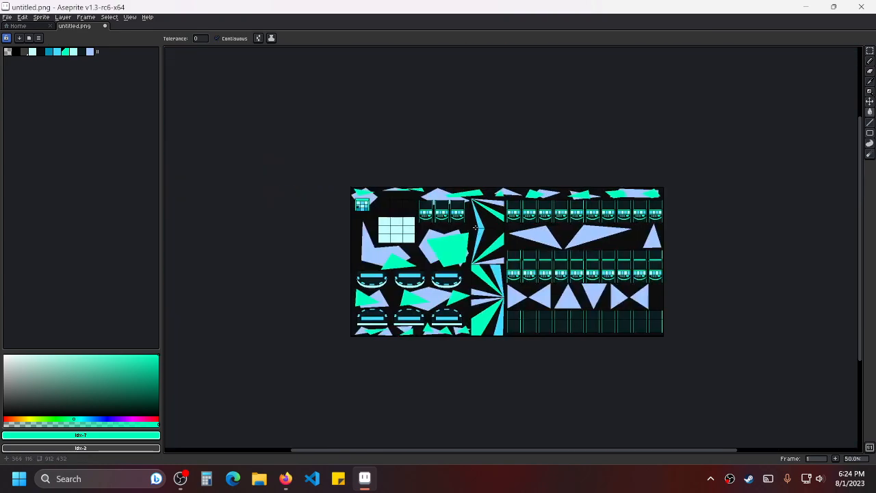
scroll(500, 234, "up", 1)
left_click_drag(573, 210, 508, 190)
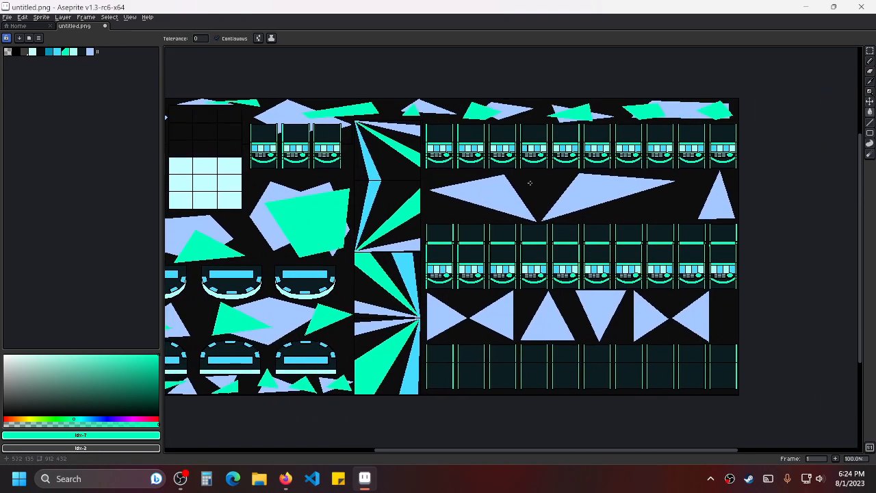
Draw a green-filled triangle across the narrow tip of the first light-blue triangle between the two upper slot-machine rows.
left_click(869, 124)
scroll(472, 200, "up", 2)
mouse_move(350, 244)
left_mouse_down()
mouse_move(378, 112)
mouse_move(467, 260)
mouse_move(349, 244)
left_mouse_up()
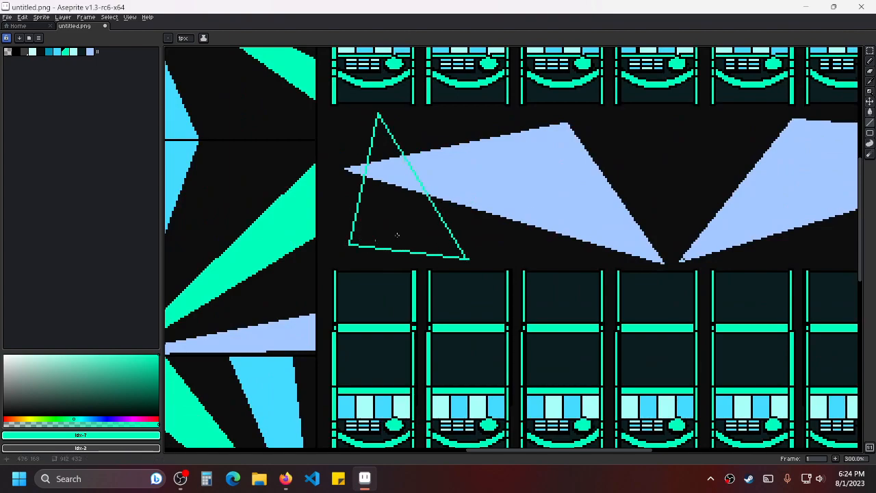
left_click_drag(642, 192, 622, 194)
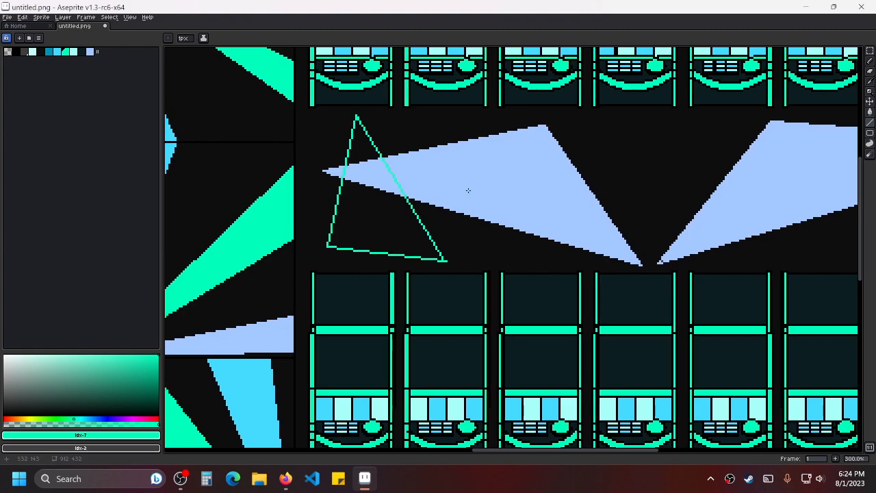
left_click(870, 111)
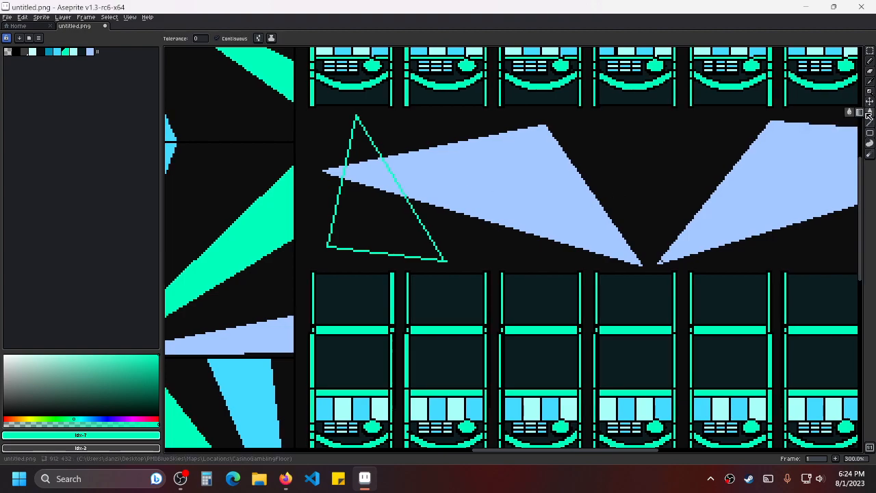
left_click(386, 230)
left_click(369, 174)
left_click(357, 144)
Draw a green triangle outline across the lower tip of that light-blue triangle, reaching up into the gap before its neighbour.
left_click_drag(648, 204, 613, 198)
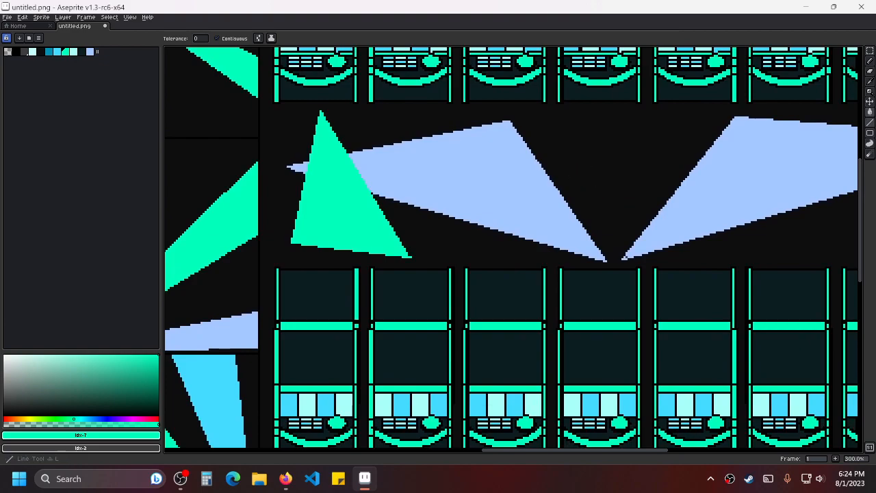
left_click(869, 122)
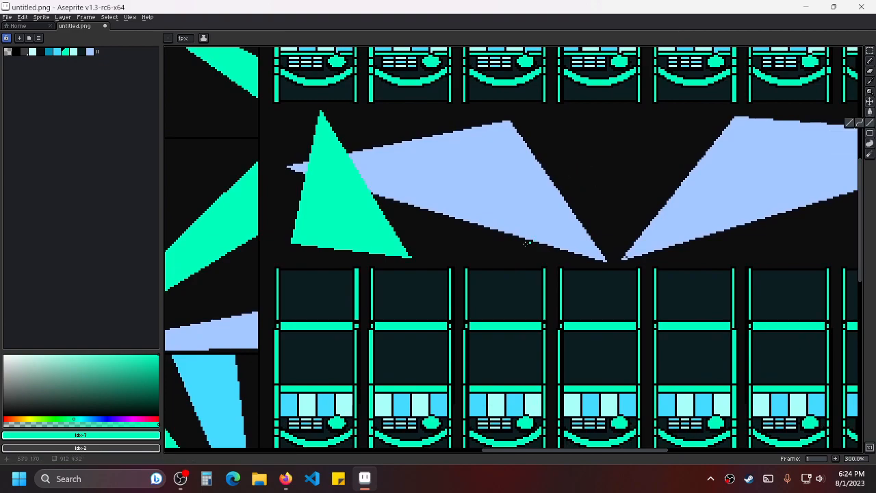
mouse_move(455, 248)
left_mouse_down()
mouse_move(627, 132)
mouse_move(611, 248)
mouse_move(587, 269)
mouse_move(456, 248)
left_mouse_up()
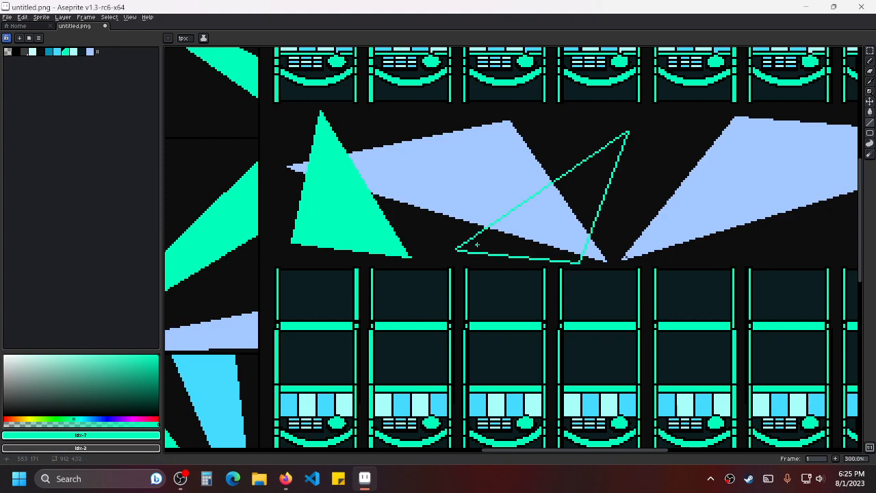
Fill every section of the outline over the lower tip with green, including the leftover dark pixel at its upper point.
scroll(496, 247, "up", 2)
scroll(496, 247, "down", 1)
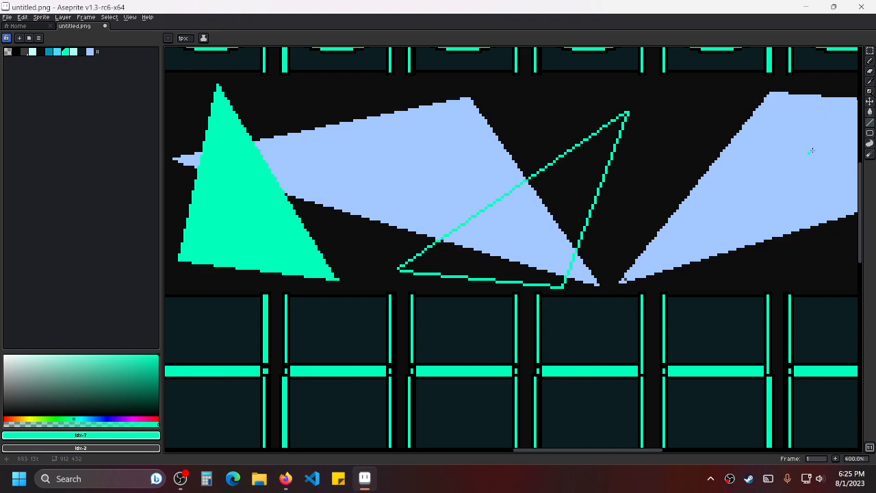
left_click(870, 111)
left_click(513, 235)
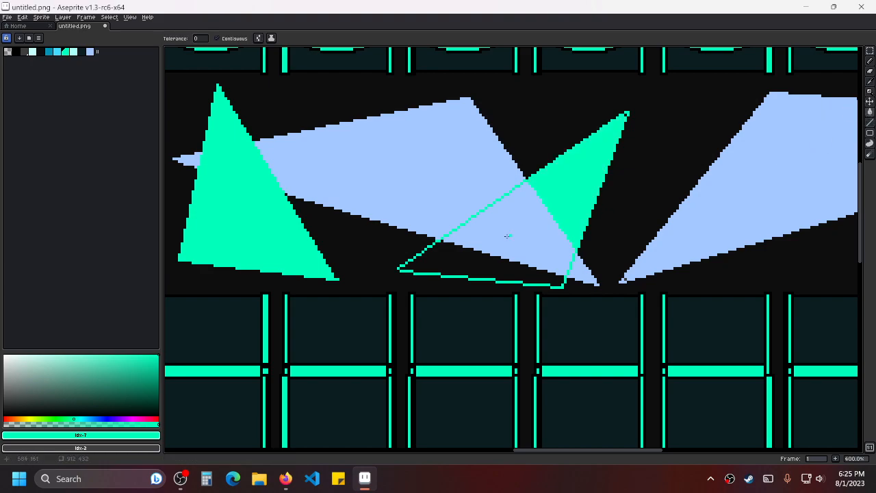
left_click(475, 261)
scroll(506, 230, "down", 1)
scroll(534, 225, "up", 1)
scroll(400, 124, "up", 5)
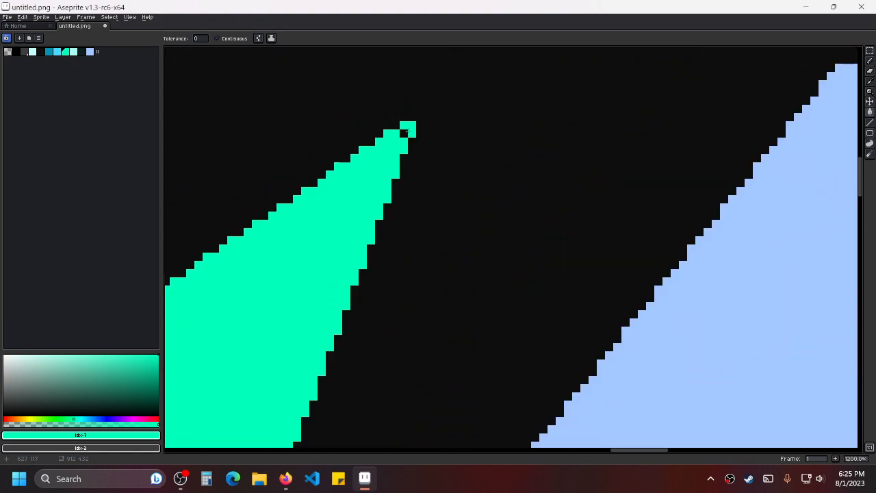
scroll(479, 195, "down", 3)
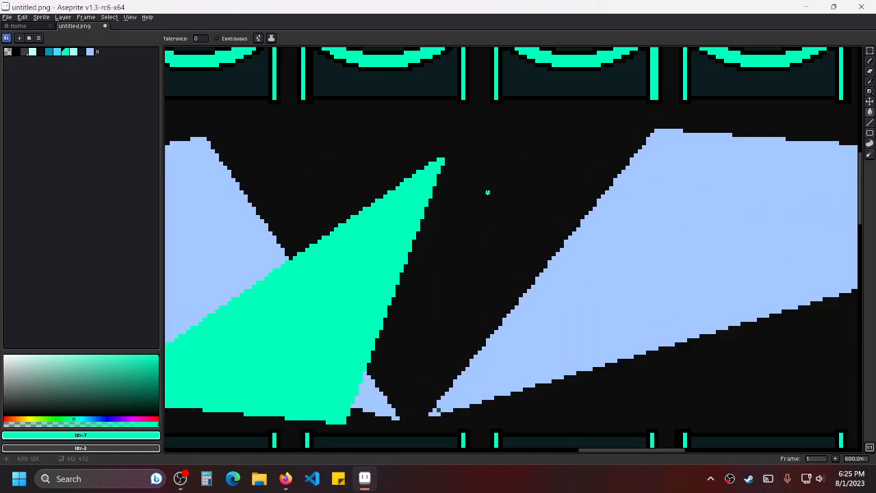
Draw a wide, downward-pointing green triangle outline across the lower edge of the second light-blue triangle between the slot-machine rows.
left_click(871, 122)
left_click_drag(720, 240, 607, 205)
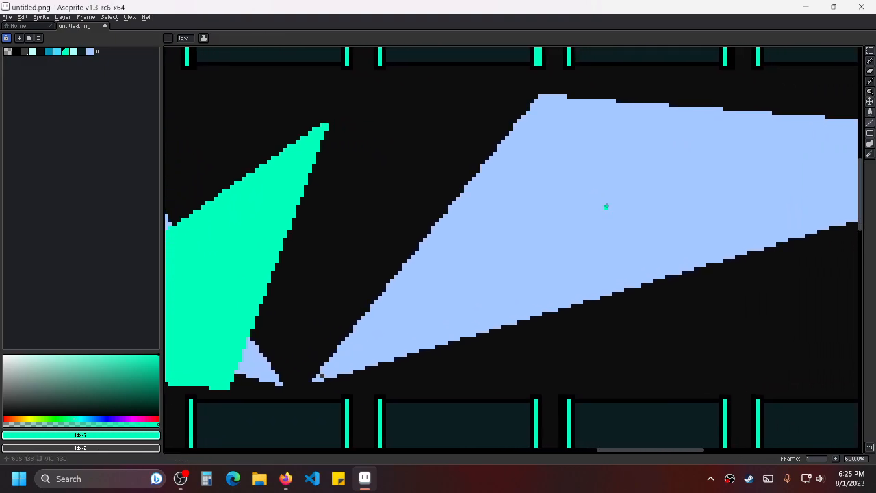
scroll(608, 204, "down", 1)
left_click_drag(747, 284, 547, 272)
scroll(547, 271, "down", 1)
mouse_move(569, 320)
left_mouse_down()
mouse_move(401, 280)
mouse_move(331, 247)
mouse_move(434, 241)
mouse_move(722, 252)
mouse_move(731, 223)
mouse_move(567, 320)
left_mouse_up()
left_click_drag(683, 280, 555, 307)
scroll(499, 304, "down", 1)
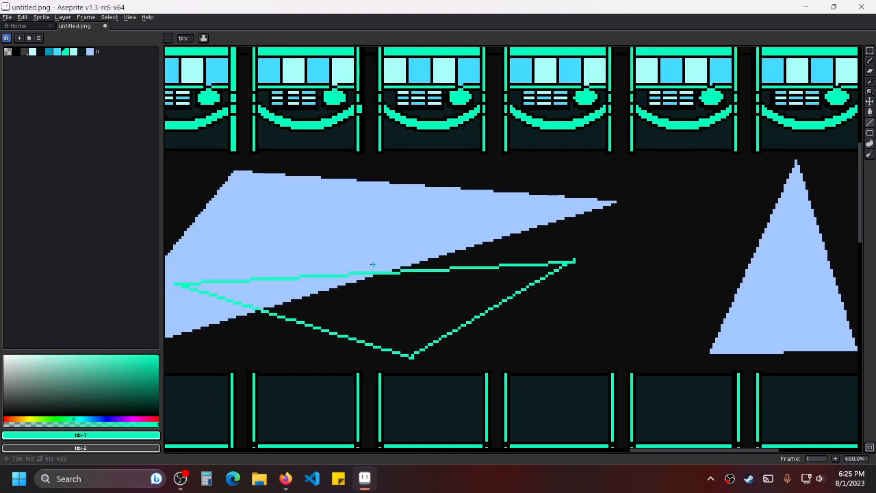
Draw a green triangle outline pointing right, its tip overlapping the left edge of the upright light-blue triangle ending the row.
left_click_drag(373, 264, 551, 237)
left_click_drag(655, 290, 513, 288)
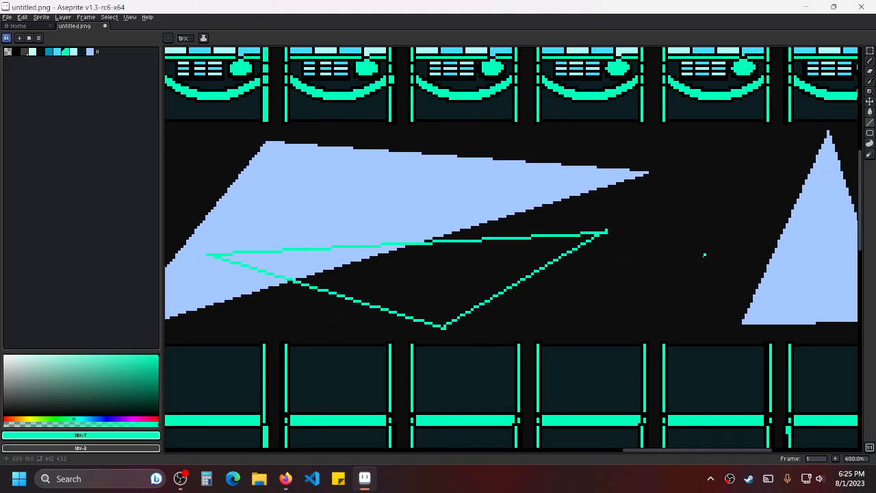
left_click_drag(706, 256, 489, 287)
scroll(489, 283, "up", 1)
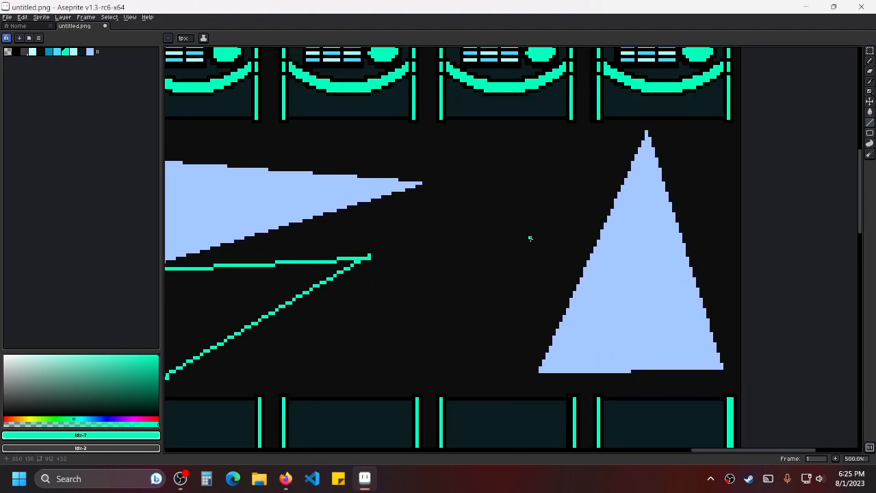
mouse_move(465, 368)
left_mouse_down()
mouse_move(502, 137)
mouse_move(635, 267)
mouse_move(464, 369)
left_mouse_up()
scroll(422, 299, "down", 1)
mouse_move(422, 299)
left_mouse_down()
mouse_move(527, 277)
mouse_move(448, 299)
mouse_move(575, 245)
left_mouse_up()
scroll(447, 299, "down", 1)
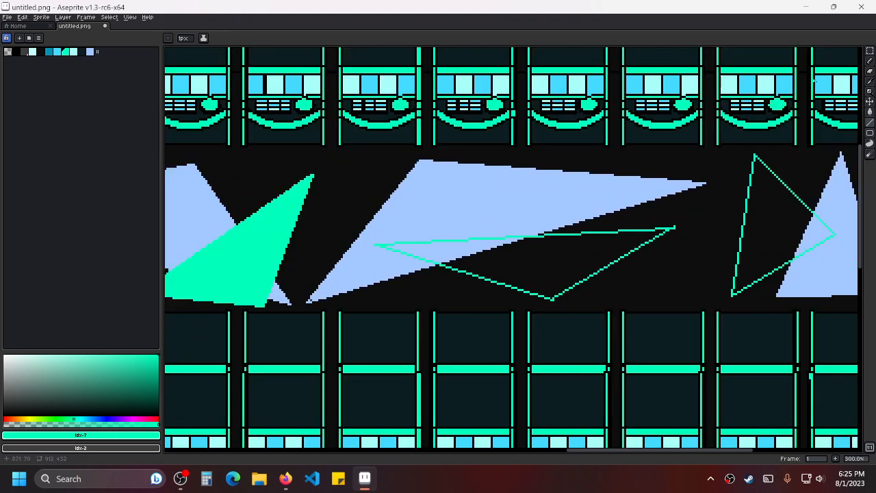
Fill every section of the wide downward-pointing outline and of the outline overlapping the upright light-blue triangle with green.
left_click(870, 113)
left_click(541, 252)
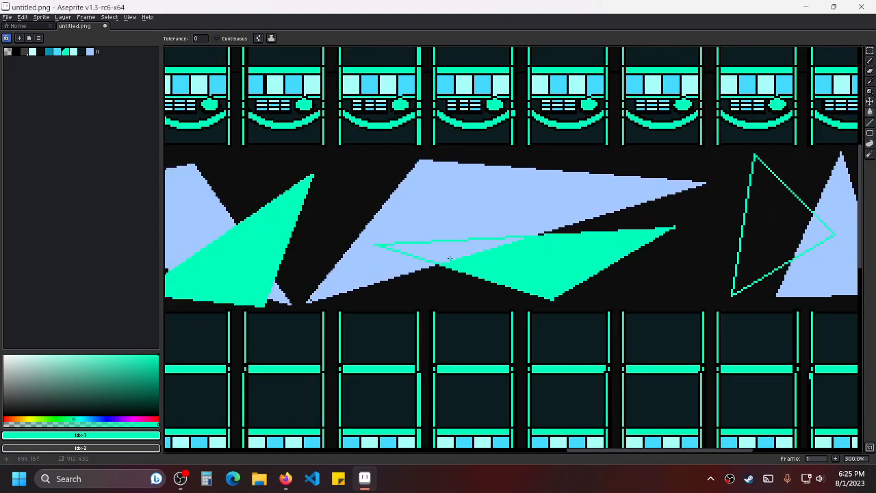
left_click(449, 257)
left_click_drag(701, 239, 597, 231)
scroll(596, 231, "up", 1)
left_click(596, 230)
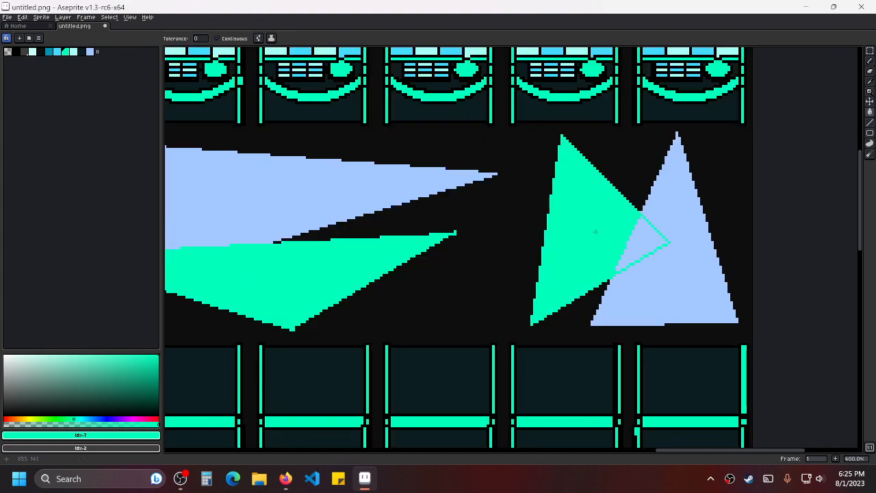
left_click(636, 240)
scroll(551, 211, "down", 4)
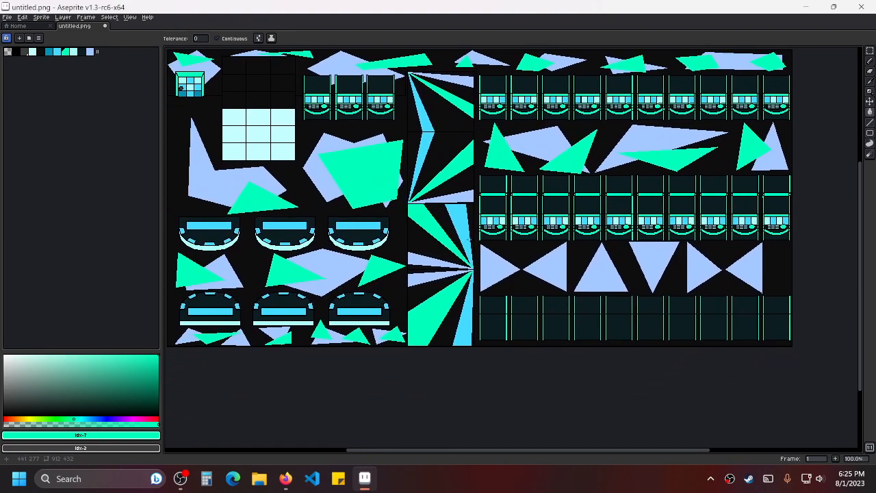
In the lower gap between slot-machine rows, draw a green triangle outline from inside the first light-blue triangle down below the bow-tie's centre.
scroll(568, 174, "up", 1)
left_click_drag(568, 174, 579, 223)
scroll(509, 332, "down", 1)
scroll(562, 296, "up", 1)
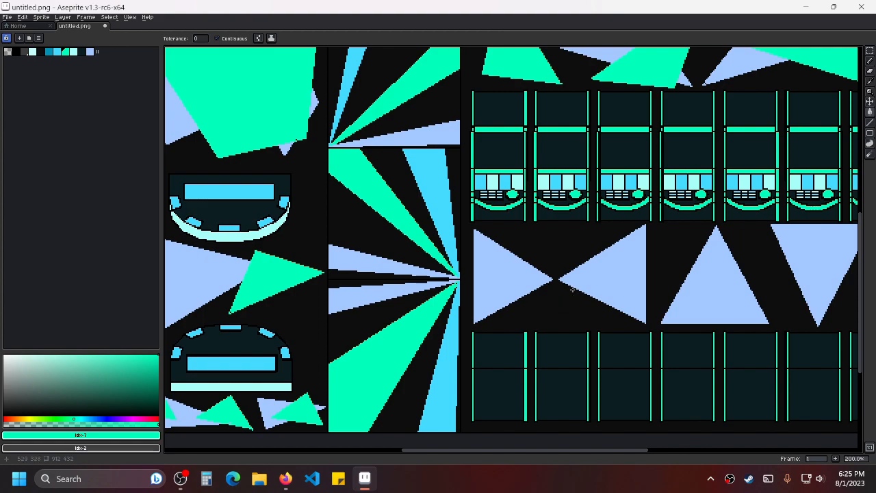
scroll(596, 278, "up", 2)
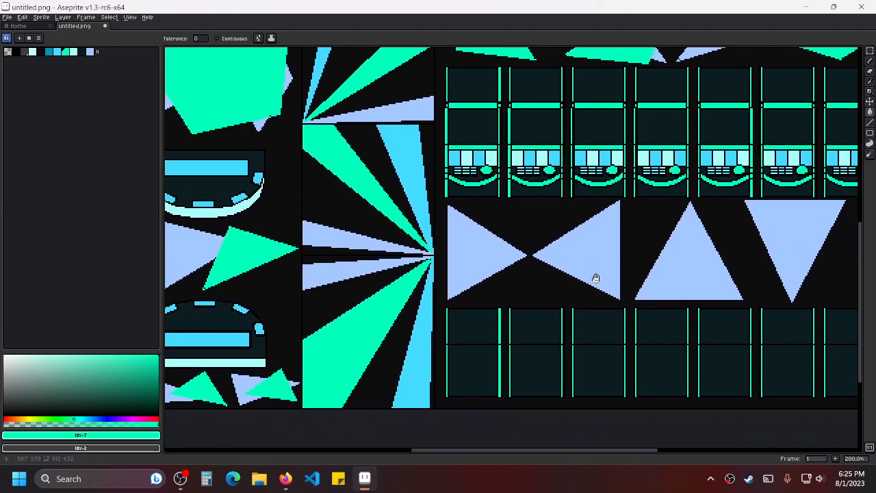
left_click(870, 122)
mouse_move(382, 317)
left_mouse_down()
mouse_move(352, 280)
mouse_move(314, 184)
mouse_move(534, 281)
mouse_move(529, 308)
mouse_move(382, 317)
left_mouse_up()
left_click_drag(477, 203, 434, 221)
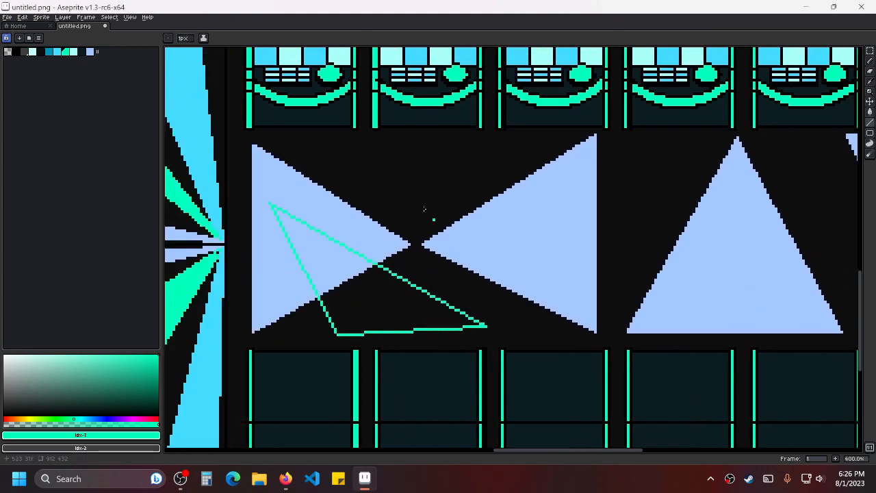
Draw a slanted green triangle outline across the second light-blue triangle, reaching past its vertical edge.
left_click_drag(445, 156, 577, 275)
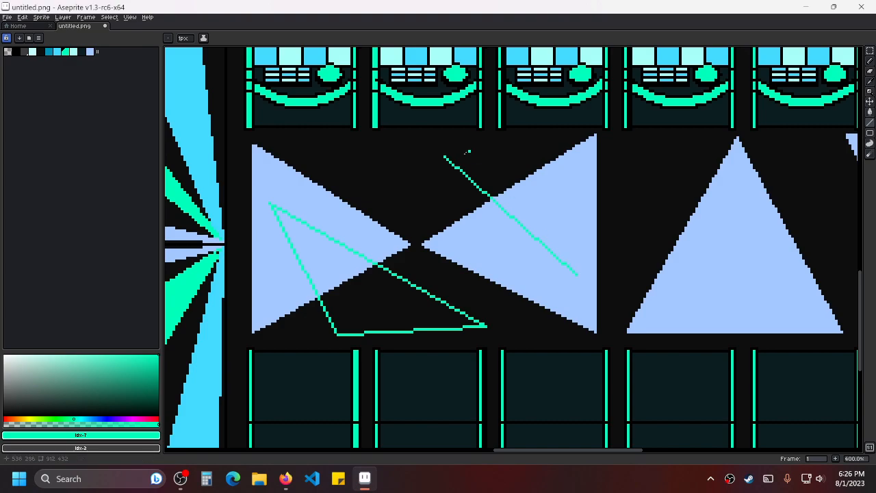
mouse_move(446, 156)
left_mouse_down()
mouse_move(658, 208)
mouse_move(578, 274)
left_mouse_up()
left_click_drag(685, 228, 460, 216)
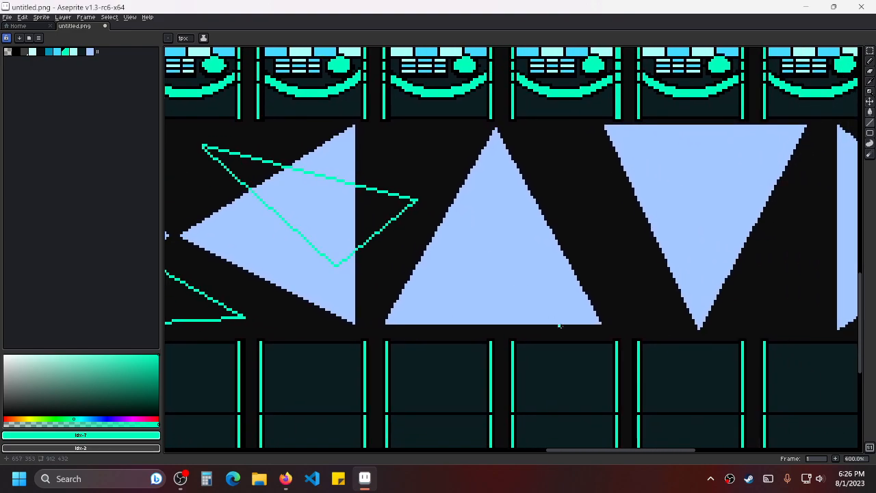
Draw two green triangle outlines, one bridging the upright and inverted light-blue triangles, one across the next triangle's vertical edge.
mouse_move(647, 331)
left_mouse_down()
mouse_move(498, 255)
mouse_move(650, 166)
mouse_move(630, 293)
mouse_move(650, 330)
left_mouse_up()
scroll(718, 266, "down", 2)
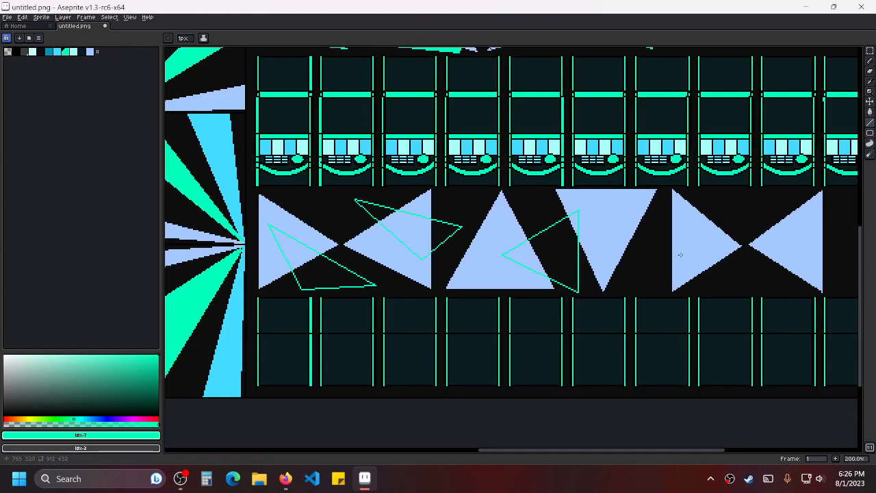
scroll(681, 254, "up", 2)
mouse_move(417, 319)
left_mouse_down()
mouse_move(520, 188)
mouse_move(568, 168)
mouse_move(605, 319)
mouse_move(444, 310)
mouse_move(419, 322)
left_mouse_up()
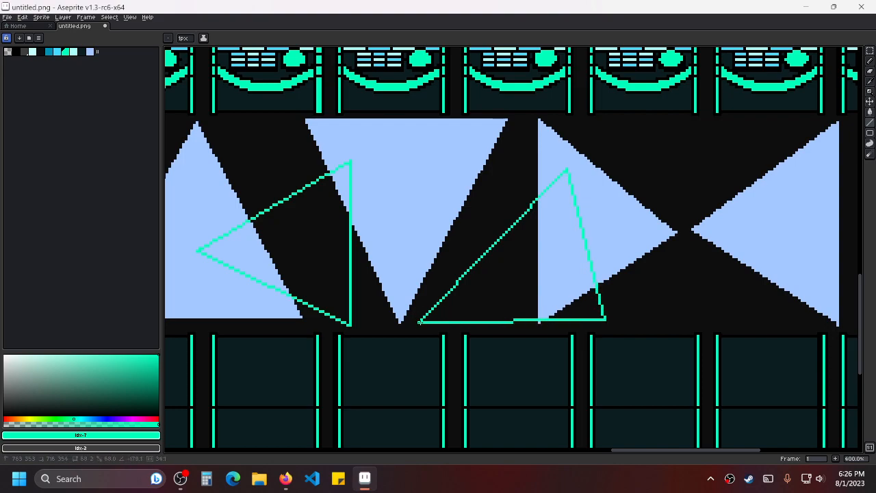
Draw a green triangle outline from the last light-blue triangle's vertical edge into the dark space at the row's end.
left_click_drag(632, 262, 528, 268)
left_click_drag(707, 226, 533, 257)
left_click_drag(659, 169, 532, 207)
left_click_drag(623, 354, 659, 169)
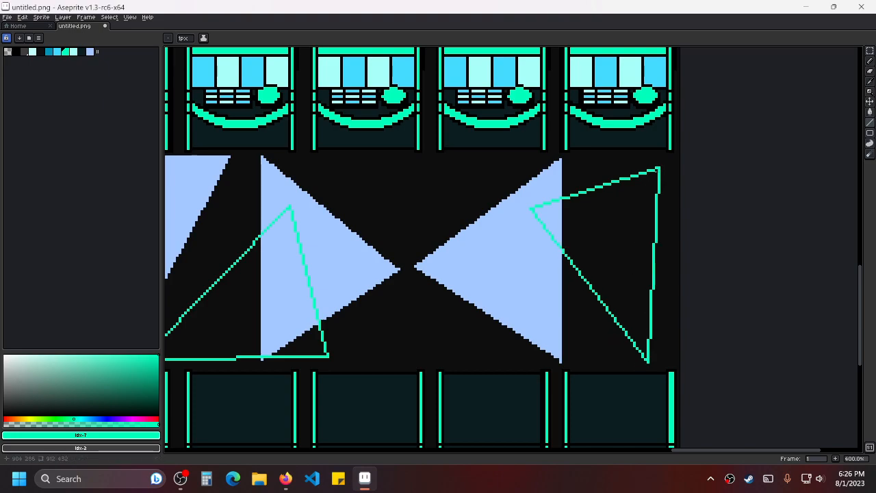
scroll(351, 205, "down", 2)
Fill all sections of the two green outlines over the first light-blue bow-tie pair with green.
left_click_drag(350, 206, 534, 167)
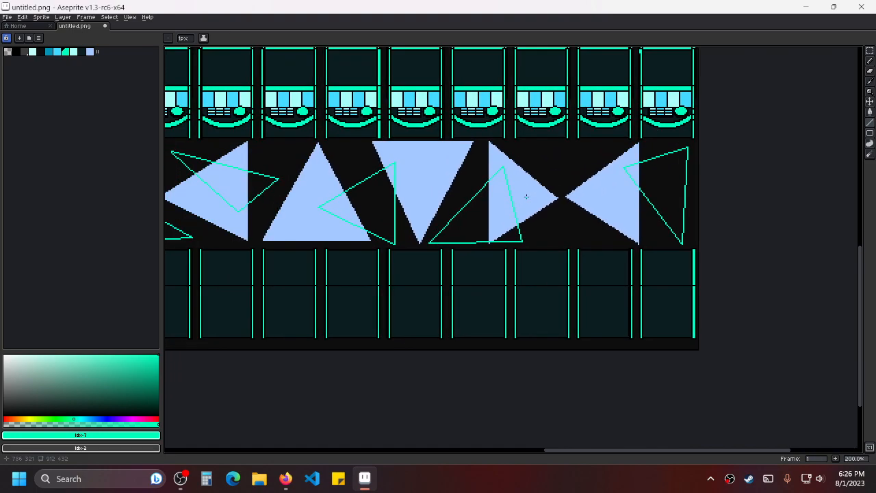
scroll(526, 197, "down", 1)
left_click_drag(484, 190, 564, 222)
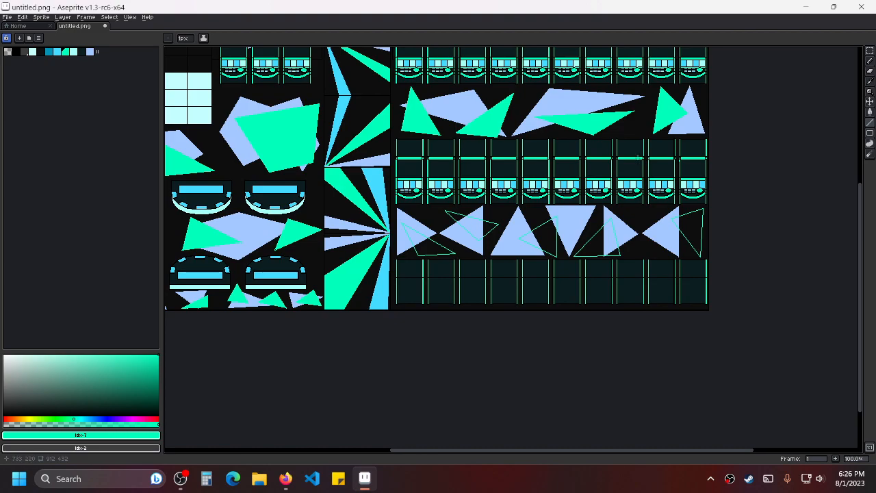
left_click(869, 112)
scroll(400, 223, "up", 1)
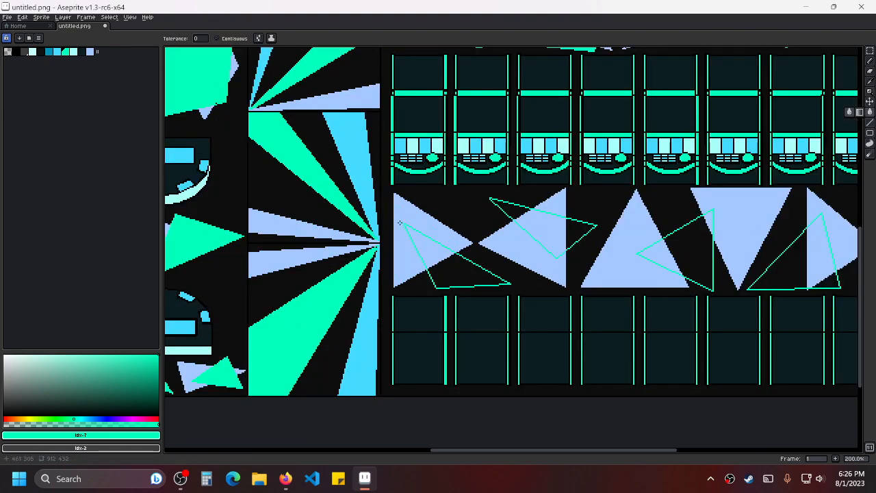
scroll(399, 223, "up", 1)
left_click(472, 287)
left_click(438, 253)
left_click(579, 219)
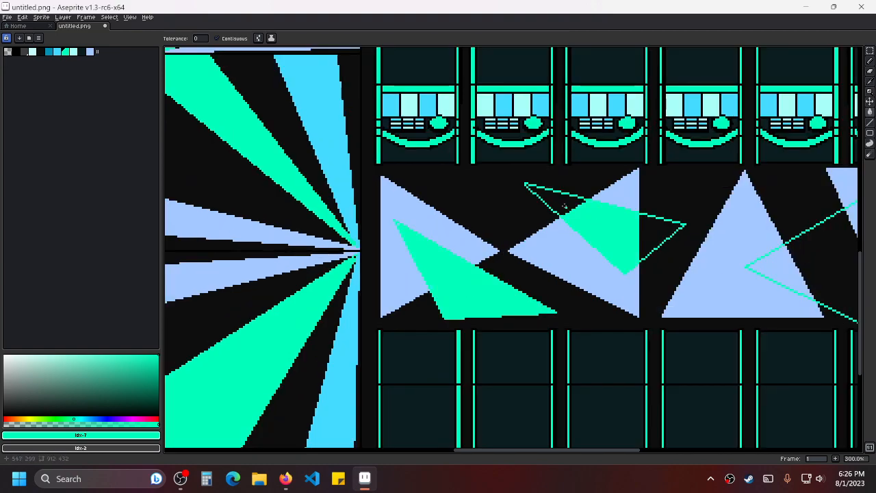
left_click(565, 206)
left_click(656, 230)
Fill the three remaining green triangle outlines in the lower row, covering both their dark and light-blue sections.
scroll(530, 198, "up", 4)
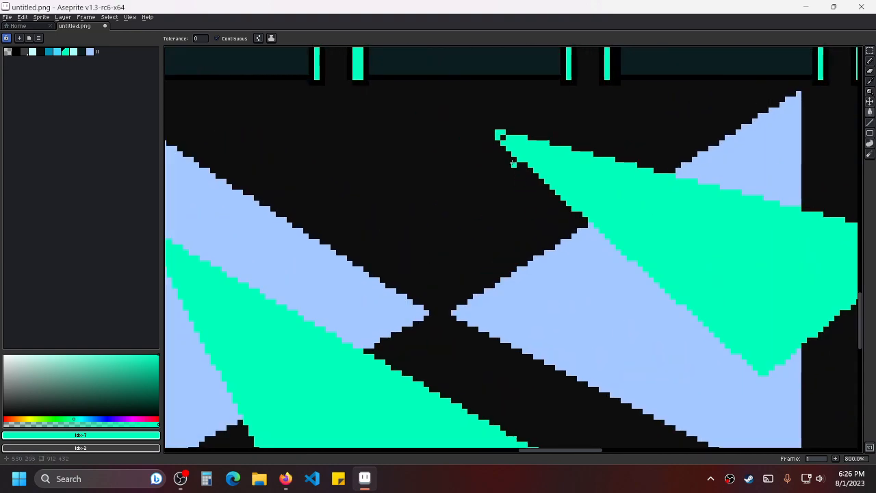
scroll(471, 243, "down", 3)
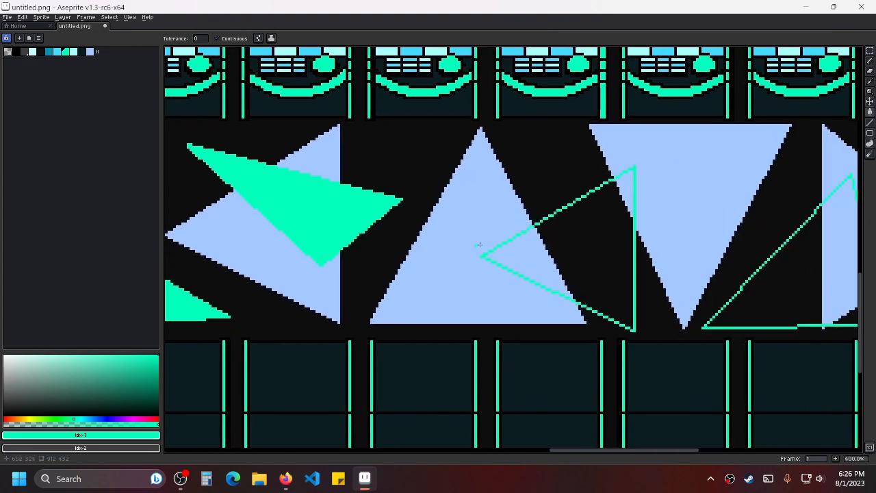
left_click(540, 259)
scroll(469, 228, "right", 3)
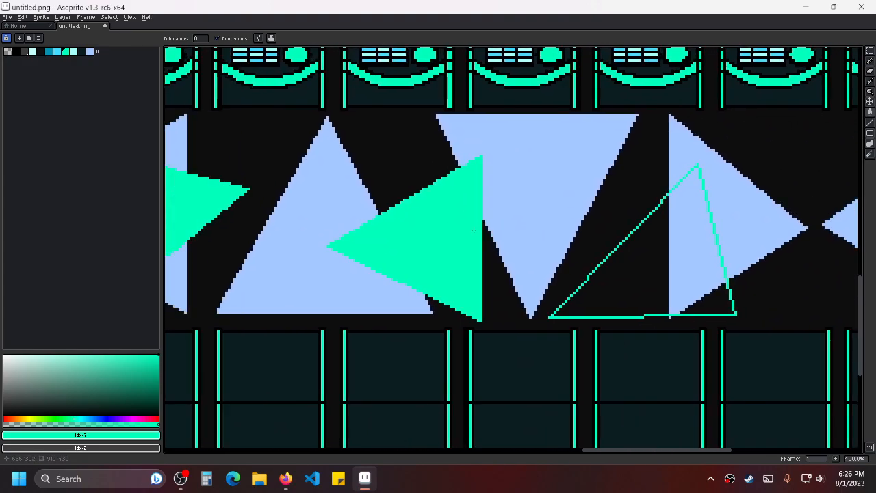
left_click(598, 298)
left_click(680, 251)
left_click(725, 298)
scroll(630, 256, "right", 5)
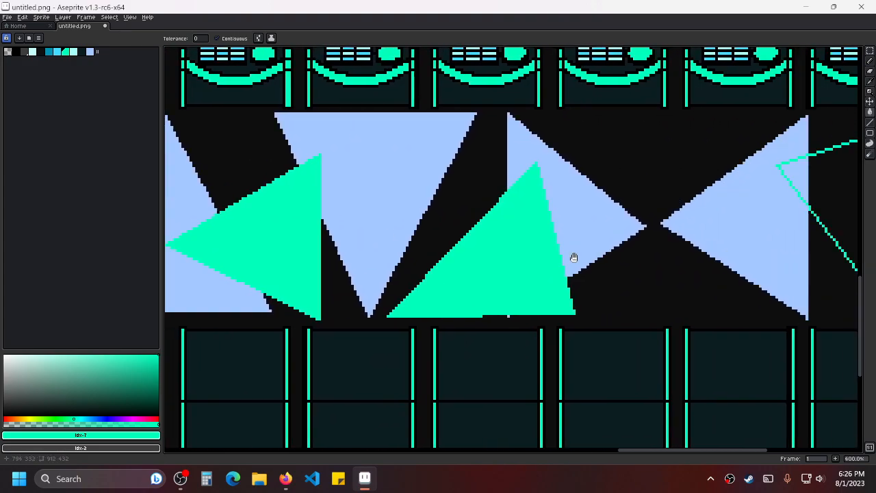
left_click(708, 198)
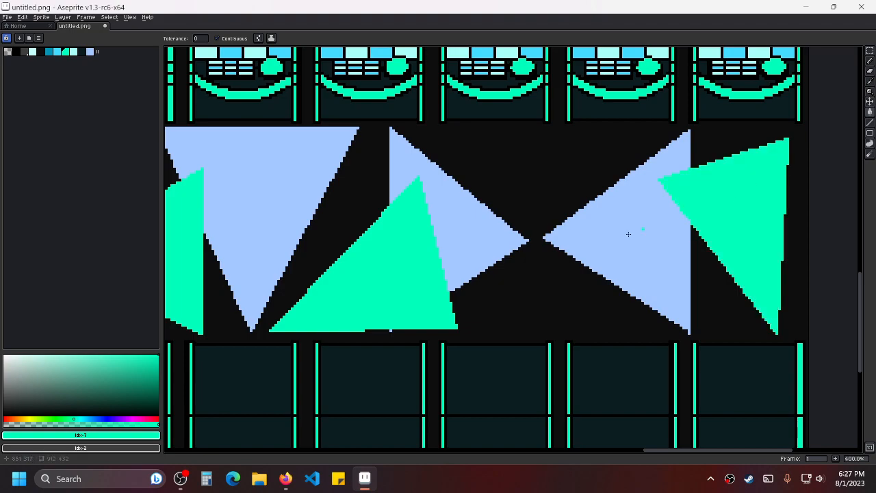
Add a smaller green-filled triangle across the lower slanted edge of the last light-blue triangle in the row.
scroll(657, 223, "down", 3)
scroll(701, 255, "up", 3)
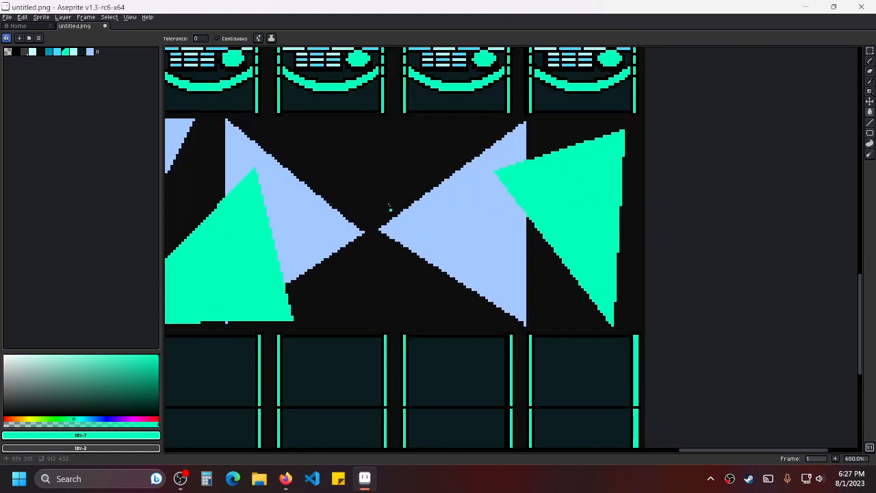
key("l")
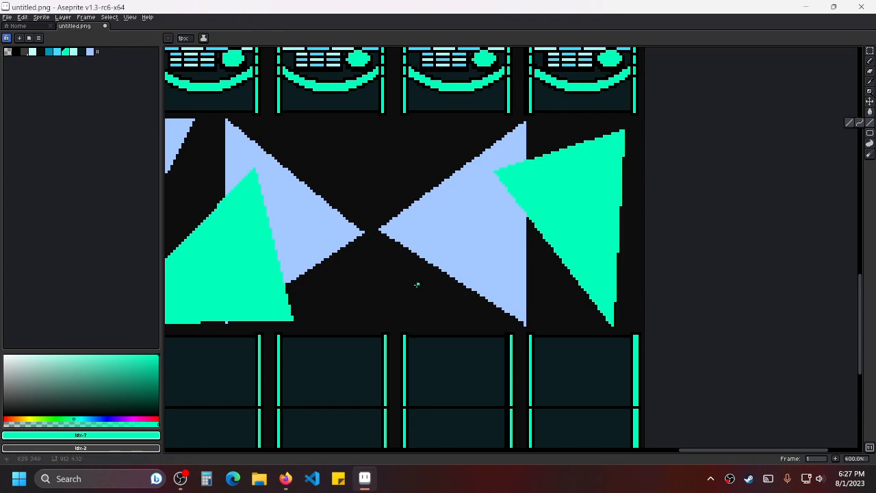
mouse_move(355, 313)
left_mouse_down()
mouse_move(475, 223)
mouse_move(473, 319)
mouse_move(356, 314)
left_mouse_up()
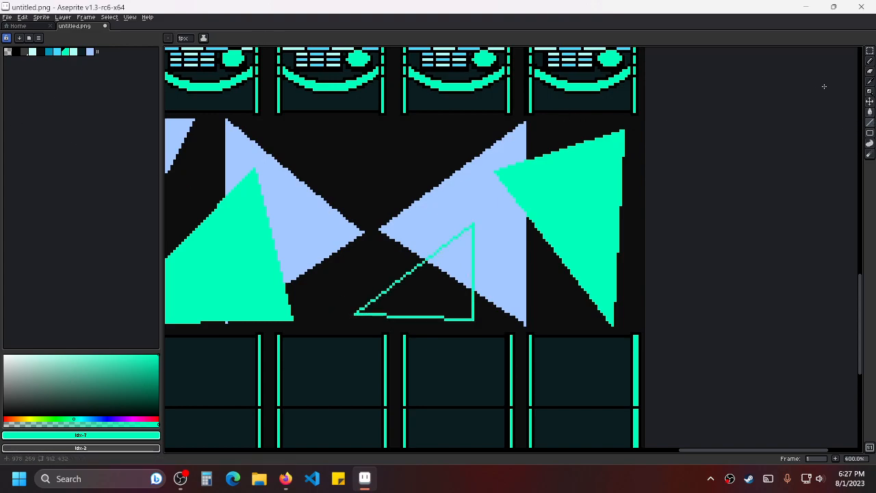
left_click(869, 112)
left_click(459, 257)
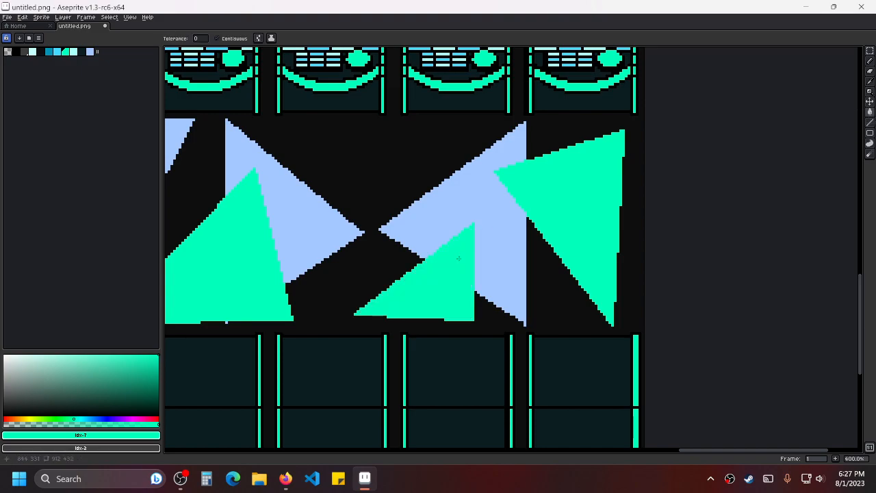
scroll(459, 258, "down", 3)
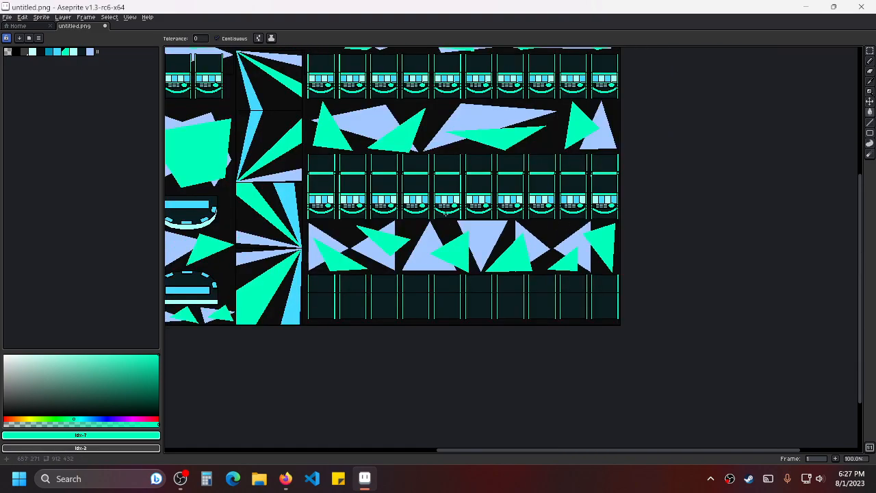
Draw a left-pointing green triangle outline across the outer edge of the tall light-blue spike beside the pale tile grid.
left_click_drag(334, 226, 511, 319)
left_click_drag(392, 238, 596, 240)
scroll(475, 235, "up", 3)
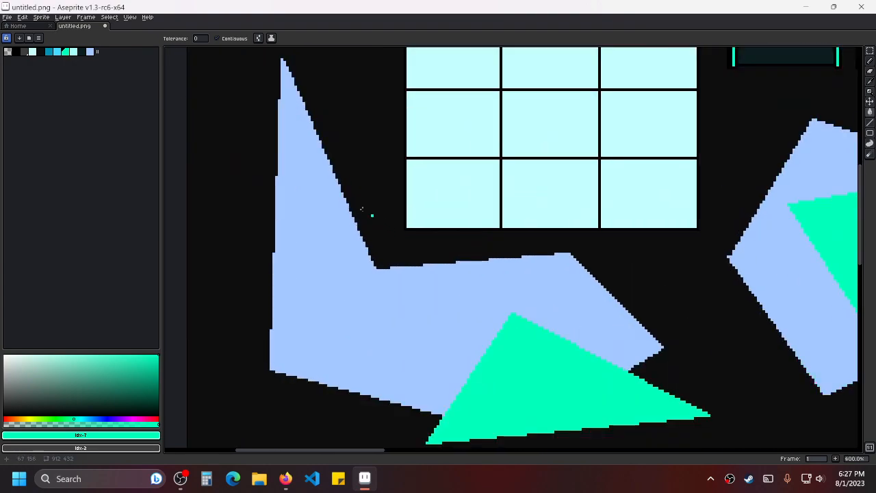
left_click(348, 251)
key("ctrl+z")
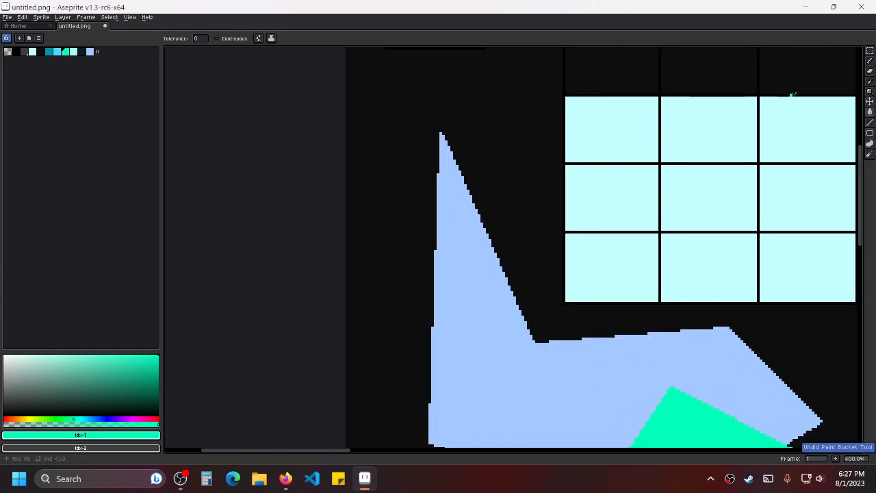
left_click(869, 122)
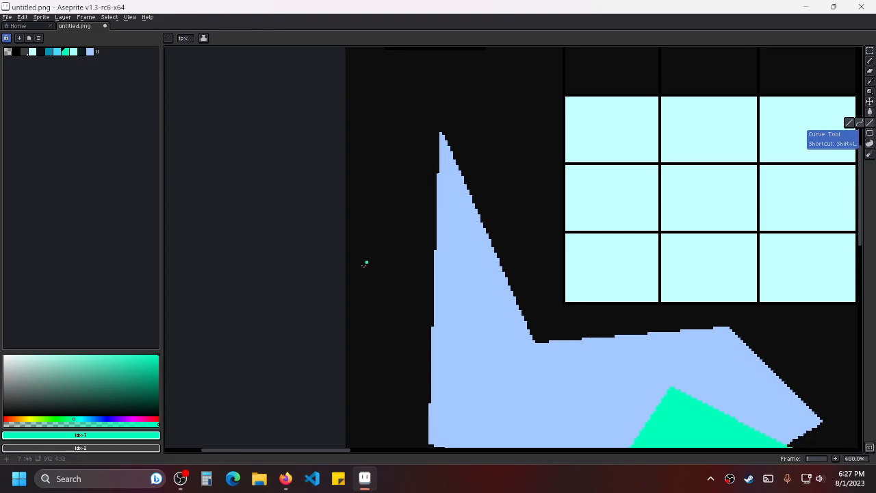
left_click_drag(360, 270, 463, 229)
mouse_move(463, 230)
left_mouse_down()
mouse_move(454, 336)
mouse_move(357, 284)
left_mouse_up()
left_click(360, 271, "shift")
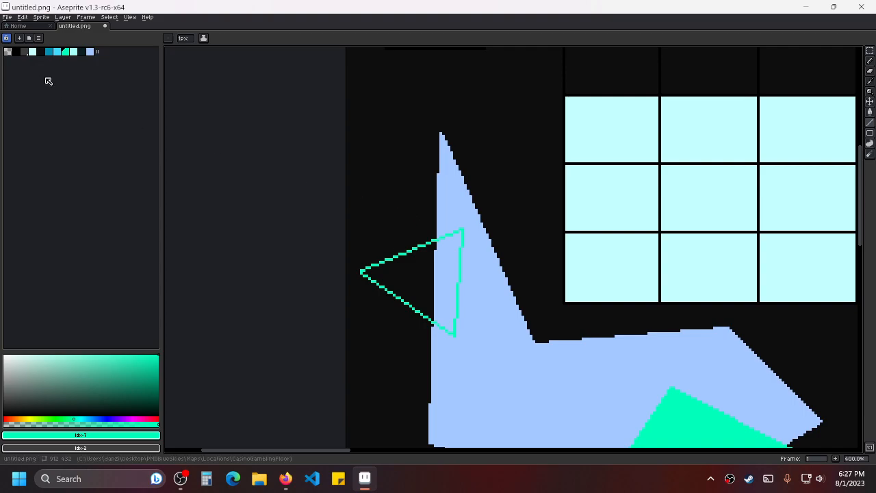
Fill the outline on the tall light-blue spike with green, including both its dark and light-blue sections.
left_click(870, 111)
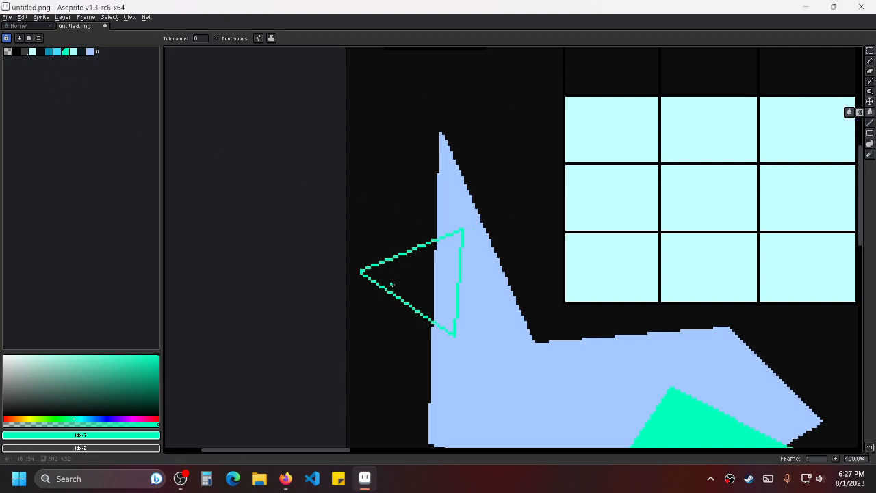
left_click(421, 278)
scroll(501, 243, "down", 4)
scroll(610, 223, "up", 1)
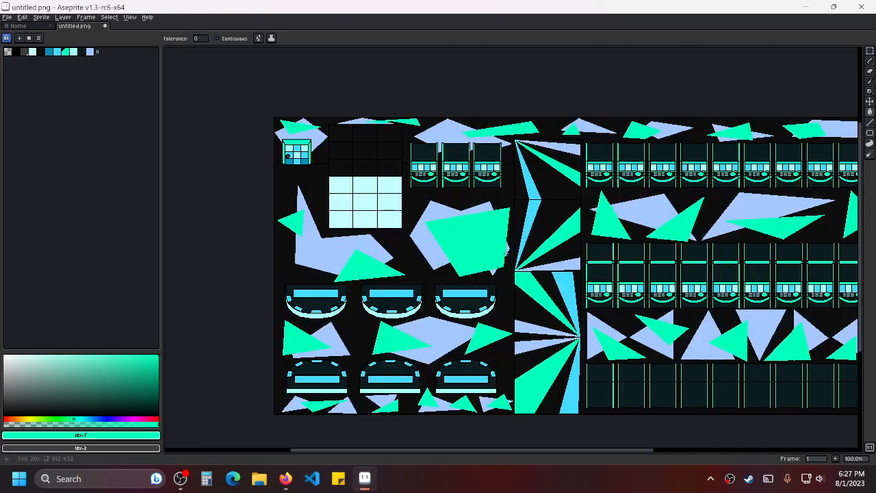
scroll(606, 213, "up", 1)
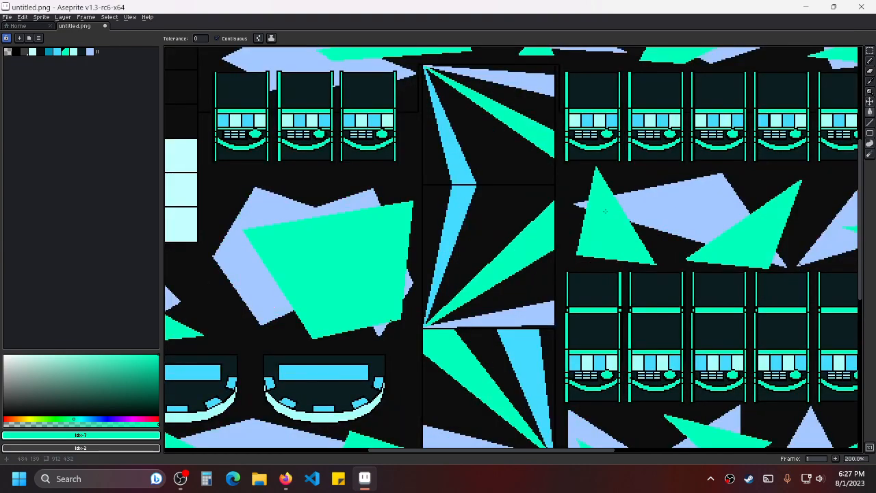
Review the whole casino floor map, comparing the green and light-blue shapes around the tables, tile grid and slot-machine rows.
scroll(599, 208, "down", 2)
scroll(593, 203, "up", 1)
left_click_drag(579, 237, 500, 255)
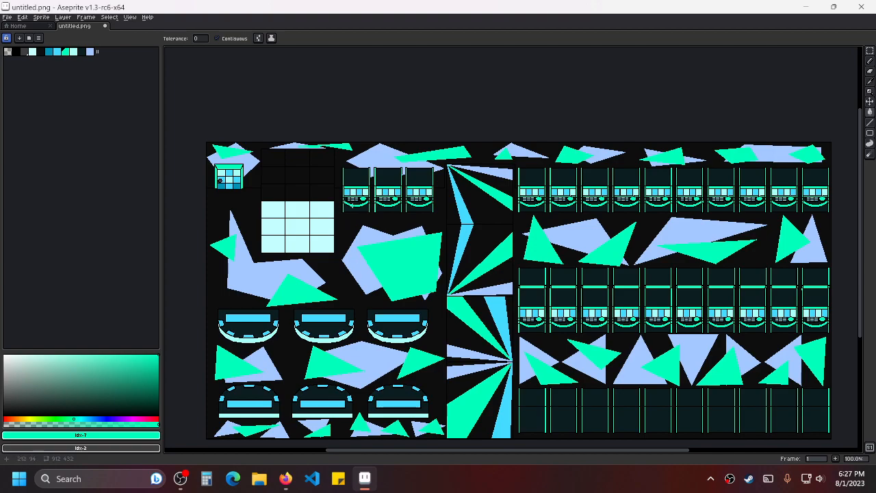
left_click_drag(417, 264, 517, 215)
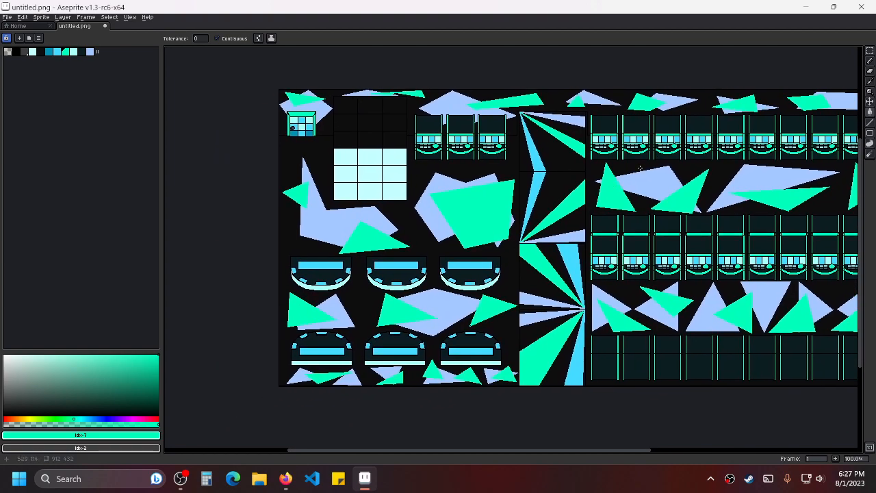
scroll(632, 186, "up", 2)
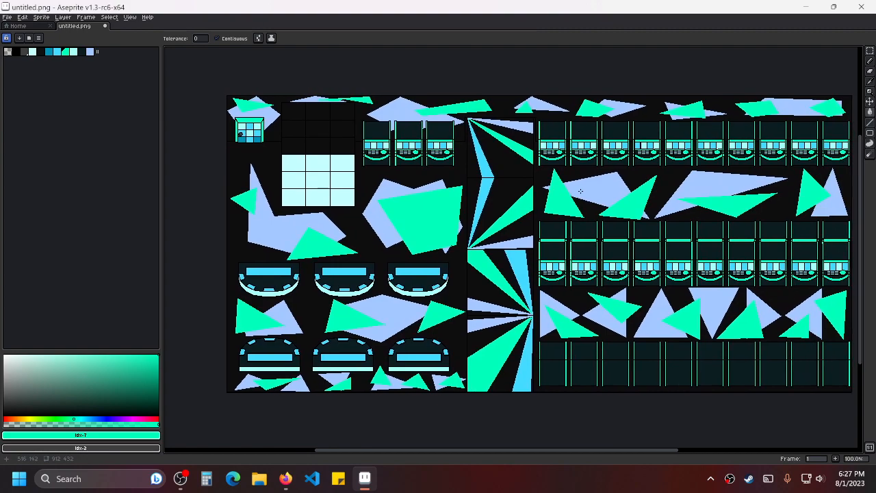
scroll(601, 217, "down", 2)
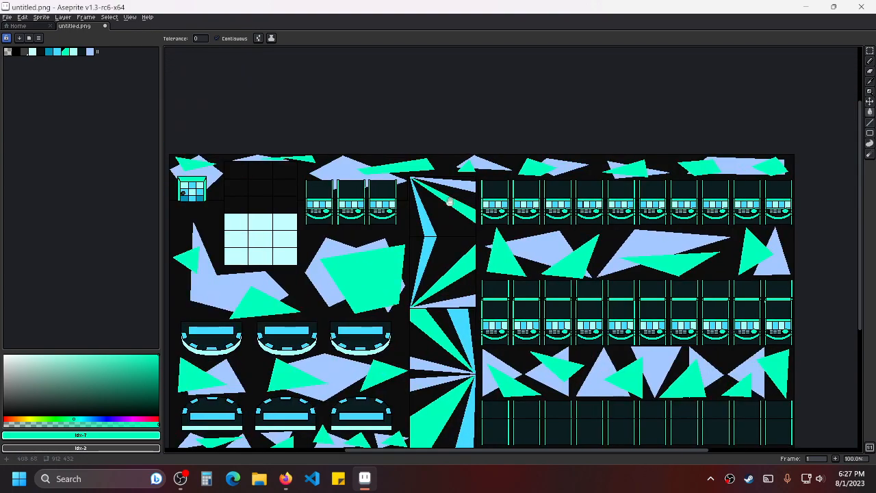
scroll(530, 191, "up", 1)
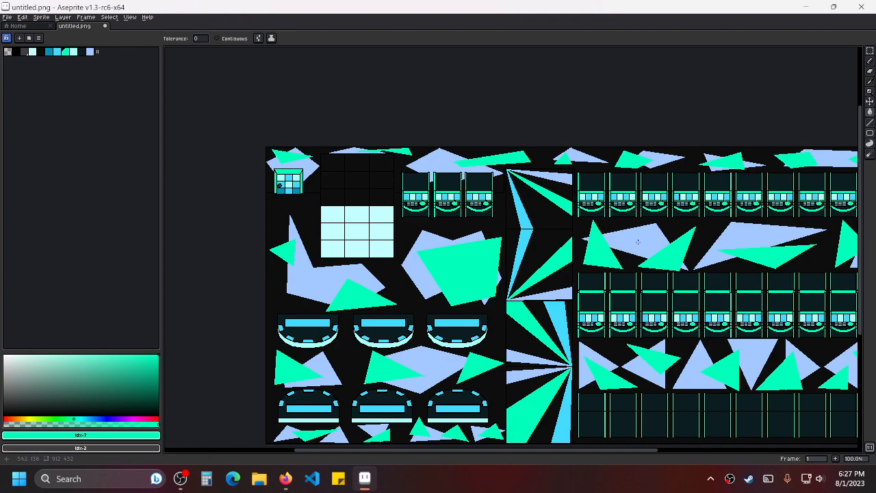
scroll(522, 242, "up", 1)
scroll(522, 242, "down", 1)
scroll(489, 207, "up", 1)
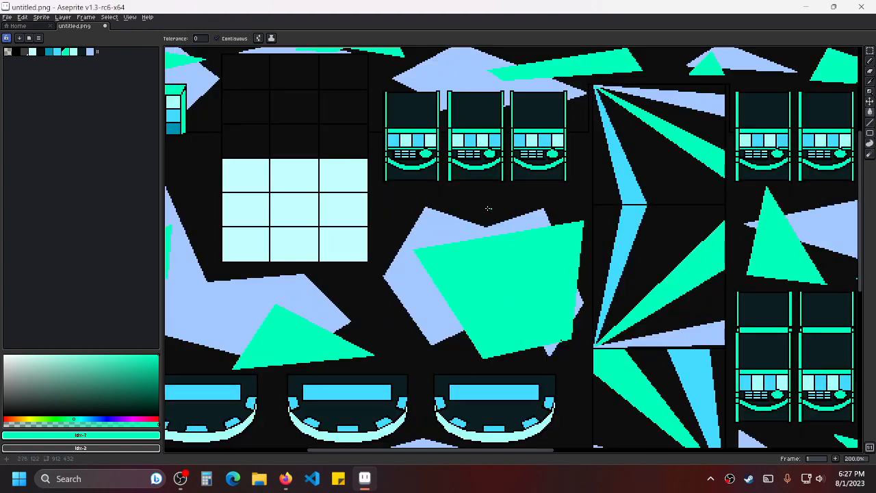
scroll(489, 207, "down", 1)
scroll(549, 210, "right", 3)
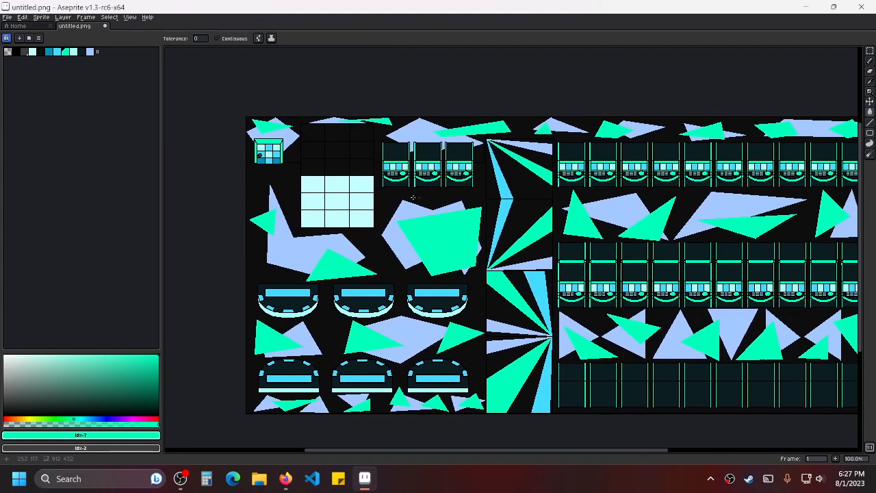
scroll(417, 198, "left", 3)
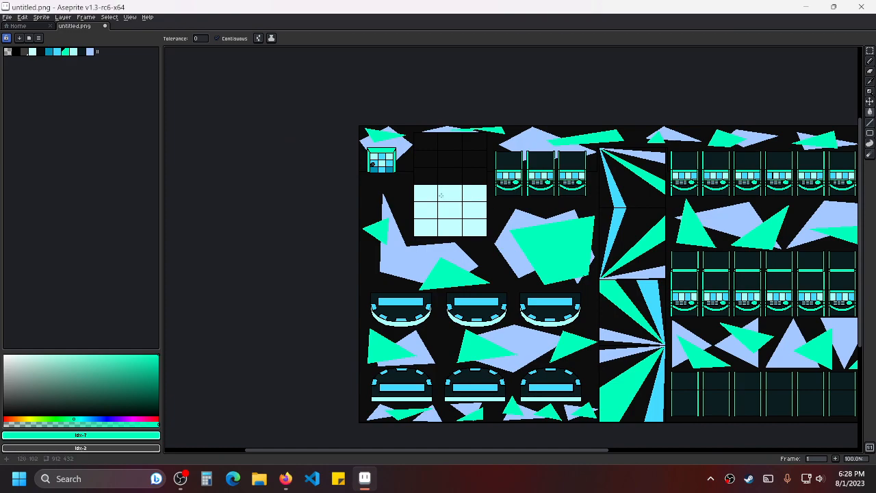
scroll(441, 195, "up", 1)
scroll(601, 194, "down", 1)
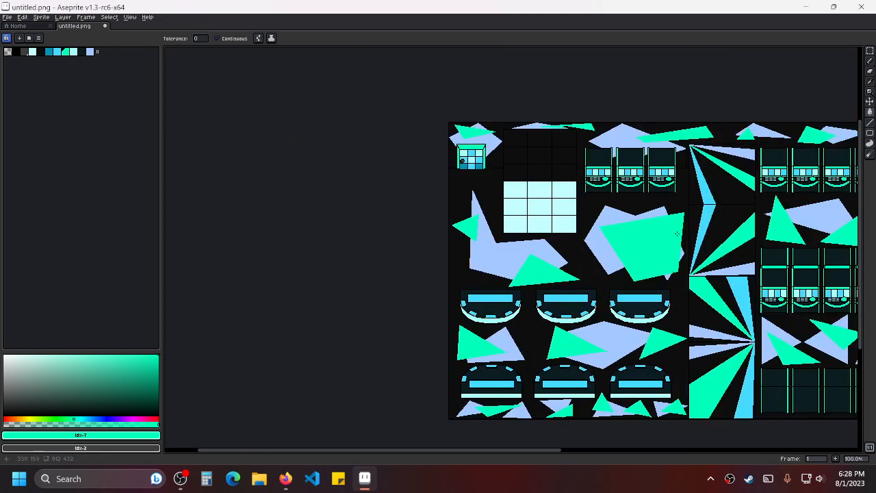
scroll(548, 212, "right", 5)
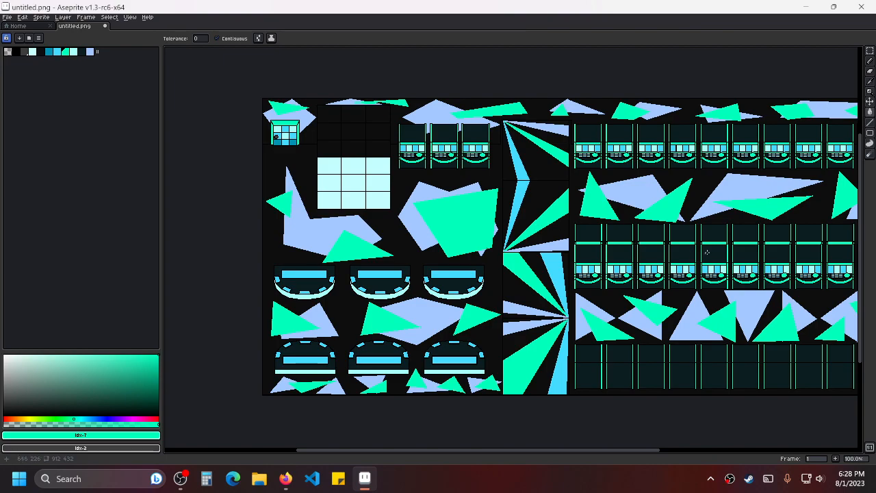
left_click_drag(708, 251, 596, 266)
left_click_drag(551, 251, 671, 228)
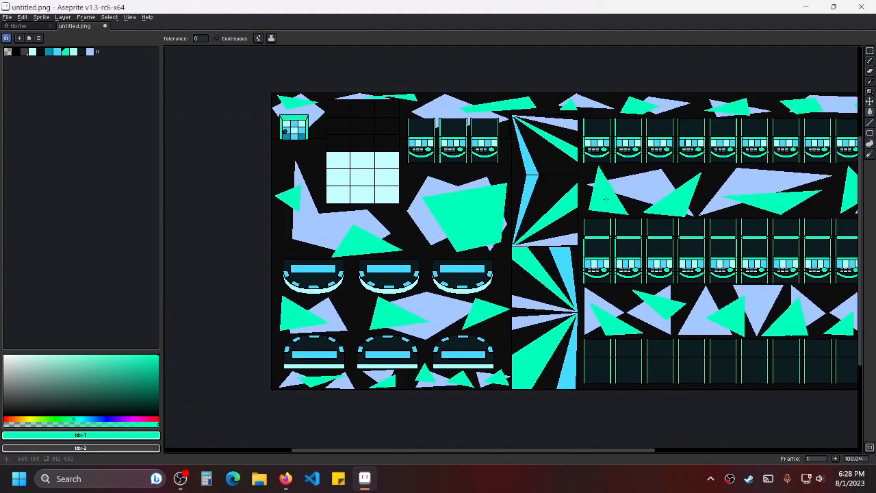
scroll(570, 204, "right", 3)
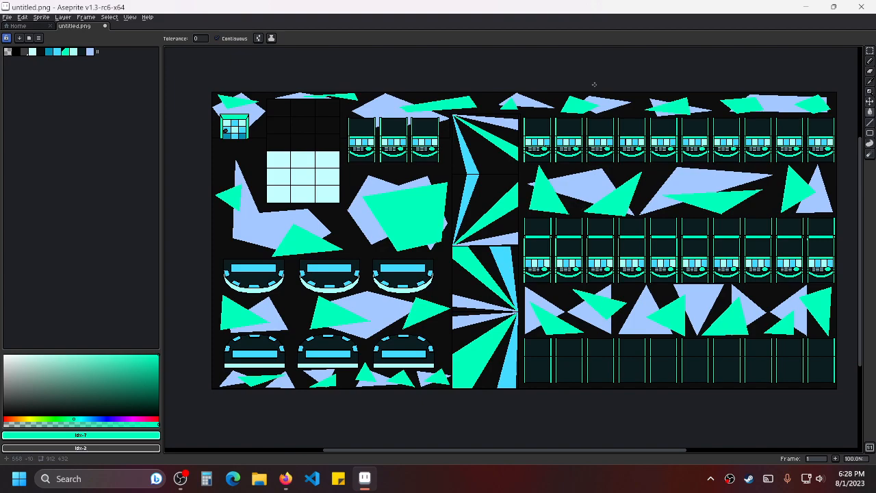
left_click_drag(657, 132, 649, 135)
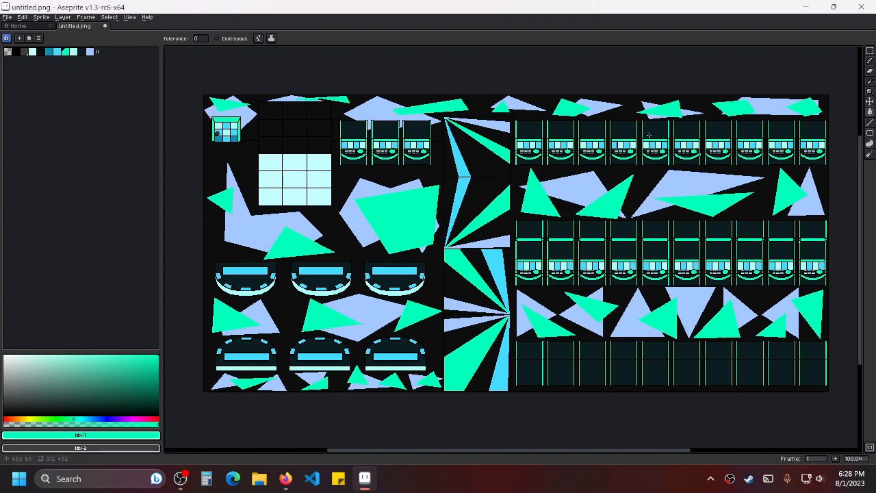
Switch to the Line tool with a 1 px brush, keeping green as the drawing colour.
left_click(870, 122)
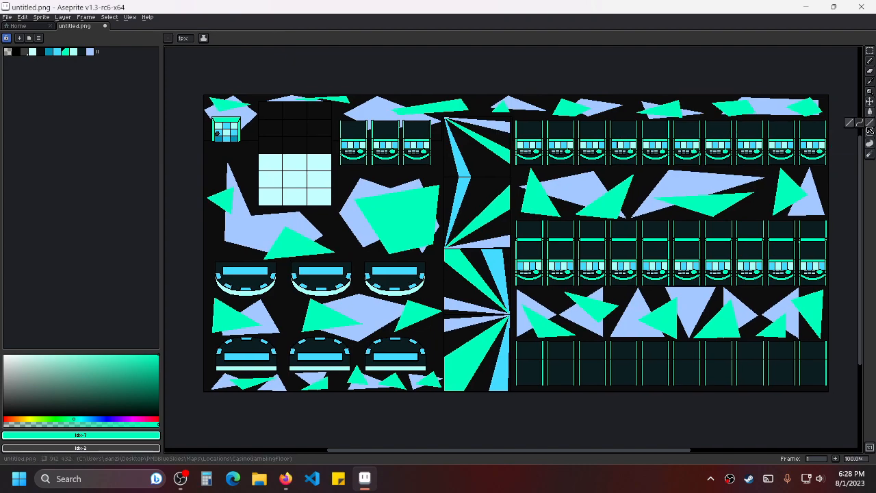
scroll(442, 185, "up", 1)
scroll(442, 185, "down", 1)
scroll(534, 205, "up", 1)
scroll(534, 205, "down", 1)
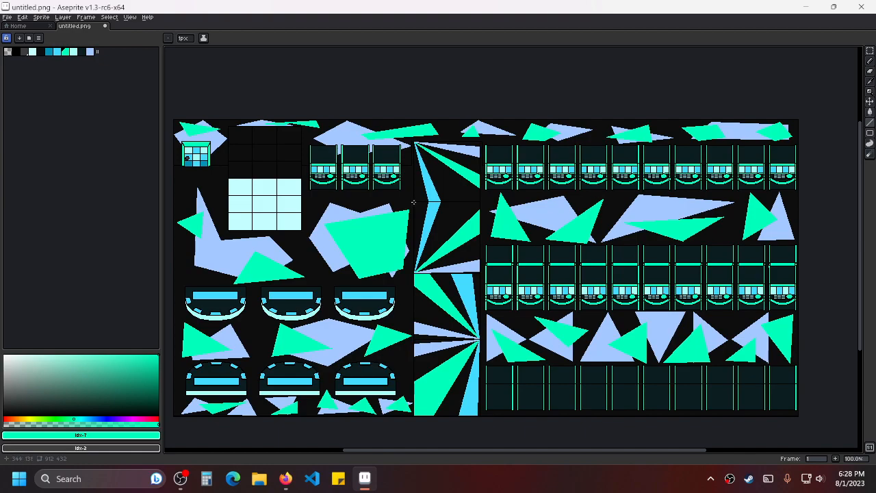
Examine the background triangles between the slot-machine rows and around the card tables for gaps in the decoration.
left_click_drag(397, 206, 492, 192)
scroll(451, 199, "up", 1)
scroll(513, 180, "down", 1)
left_click_drag(642, 201, 548, 195)
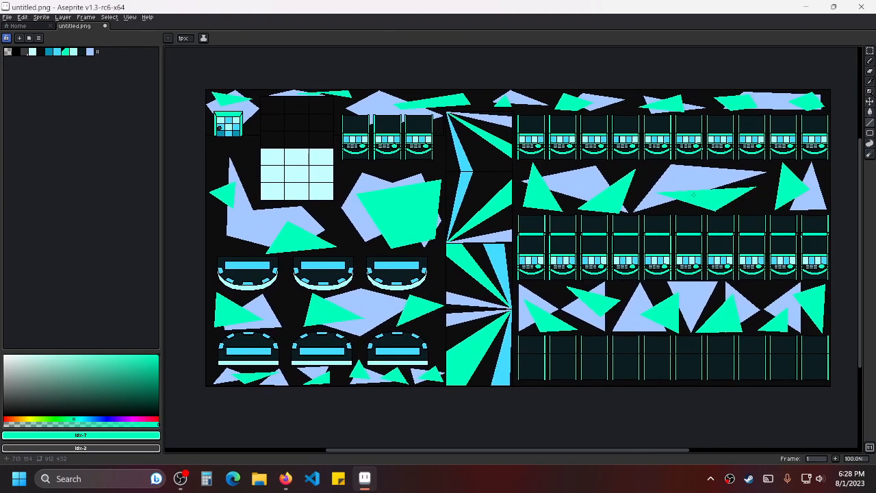
left_click_drag(693, 194, 622, 214)
left_click_drag(532, 206, 564, 223)
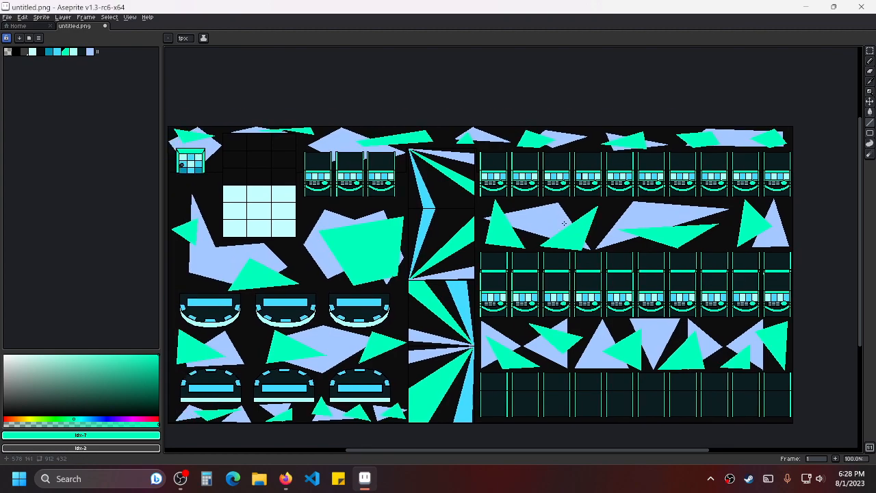
scroll(564, 223, "up", 1)
scroll(615, 213, "down", 1)
left_click_drag(671, 235, 563, 185)
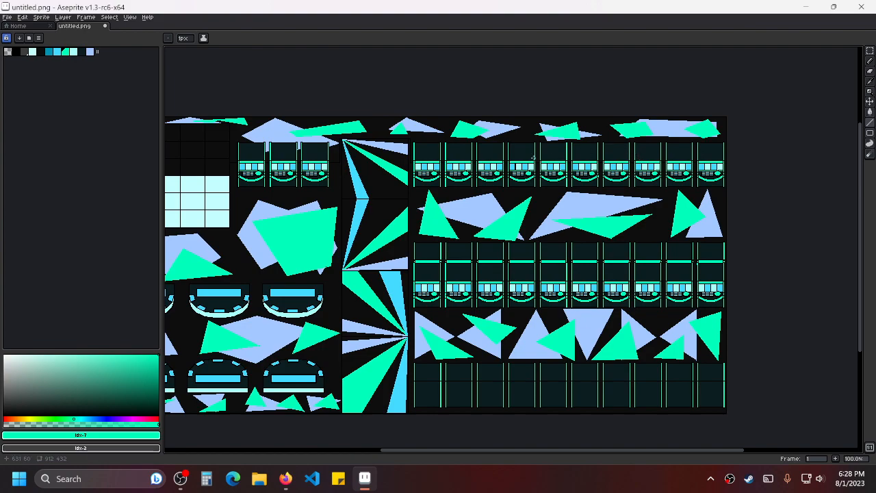
left_click_drag(594, 176, 518, 189)
left_click_drag(304, 228, 504, 194)
scroll(506, 186, "up", 1)
scroll(507, 186, "down", 1)
scroll(586, 192, "right", 3)
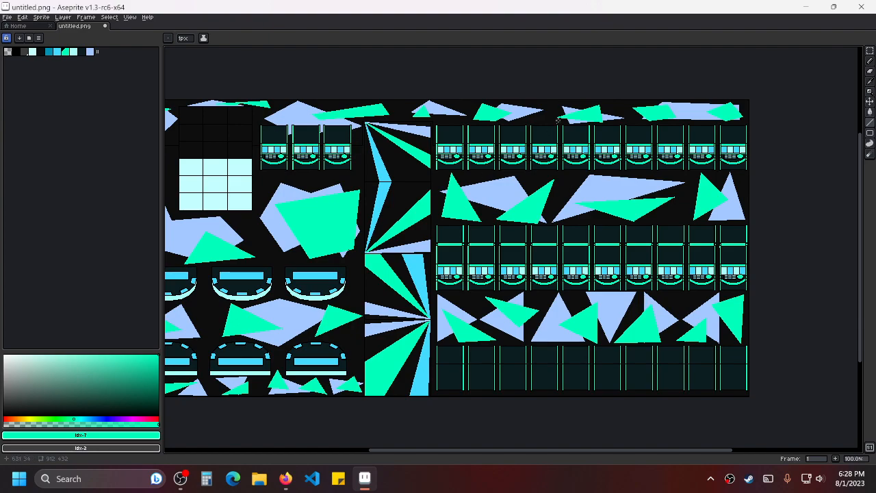
left_click_drag(686, 165, 595, 170)
left_click_drag(367, 245, 540, 221)
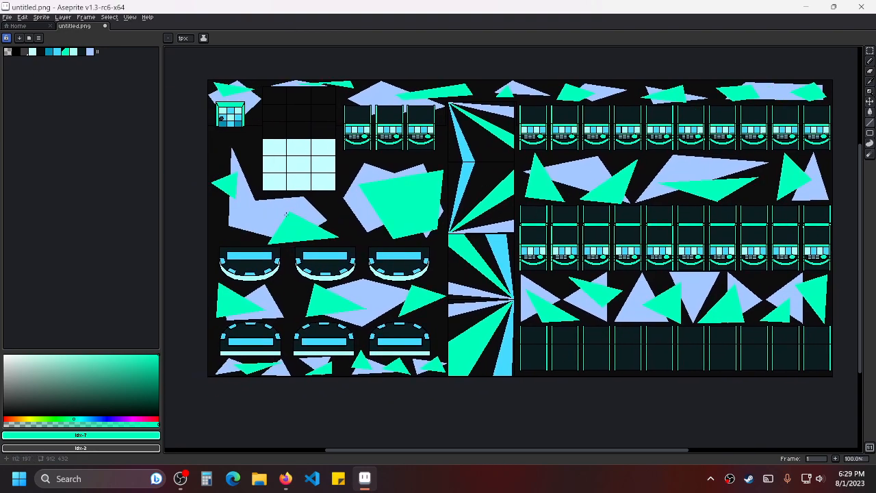
scroll(281, 217, "left", 2)
scroll(376, 212, "up", 1)
scroll(376, 211, "down", 1)
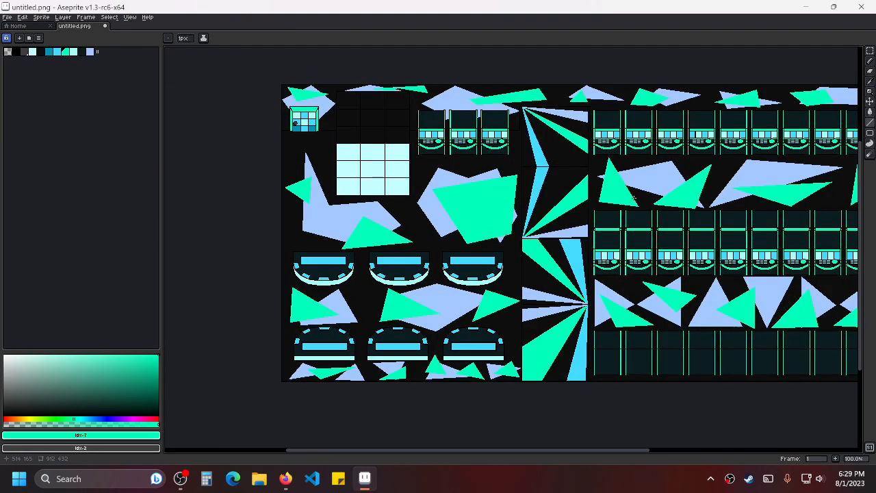
scroll(635, 198, "right", 3)
scroll(548, 192, "left", 2)
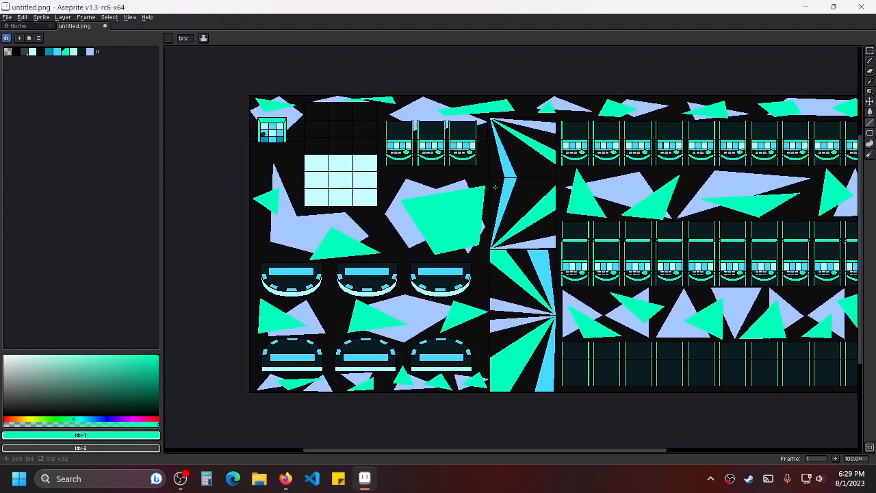
Inspect the area around the tile grid, the three slot machines and the start of the radiating central strip up close.
scroll(355, 203, "up", 1)
left_click_drag(413, 201, 520, 258)
left_click_drag(507, 188, 513, 244)
scroll(513, 243, "up", 1)
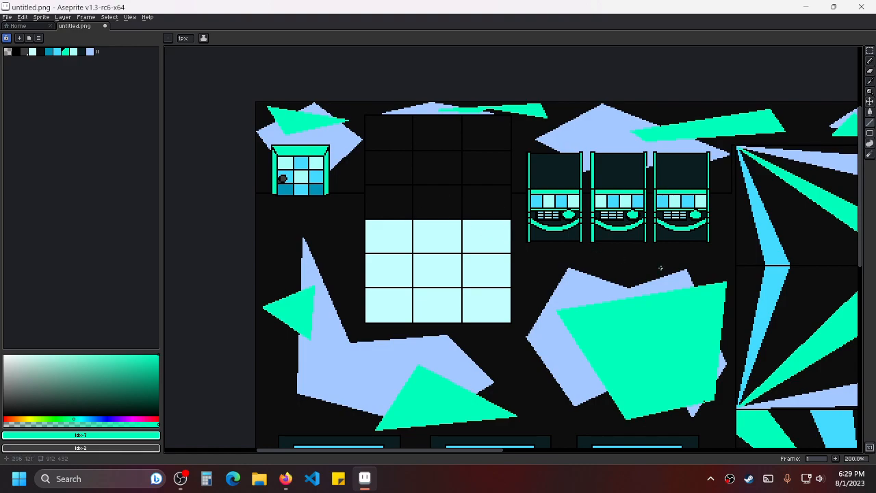
scroll(661, 268, "right", 3)
scroll(554, 210, "down", 1)
scroll(541, 235, "right", 4)
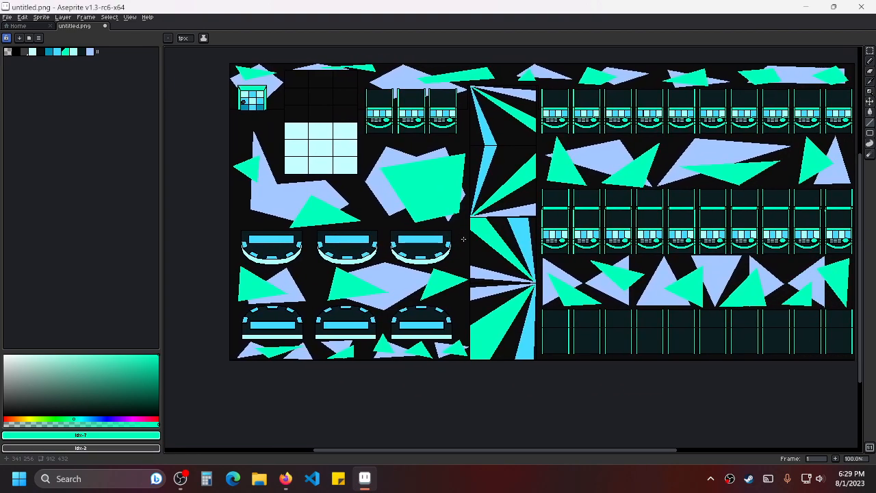
scroll(548, 233, "right", 4)
scroll(548, 233, "up", 2)
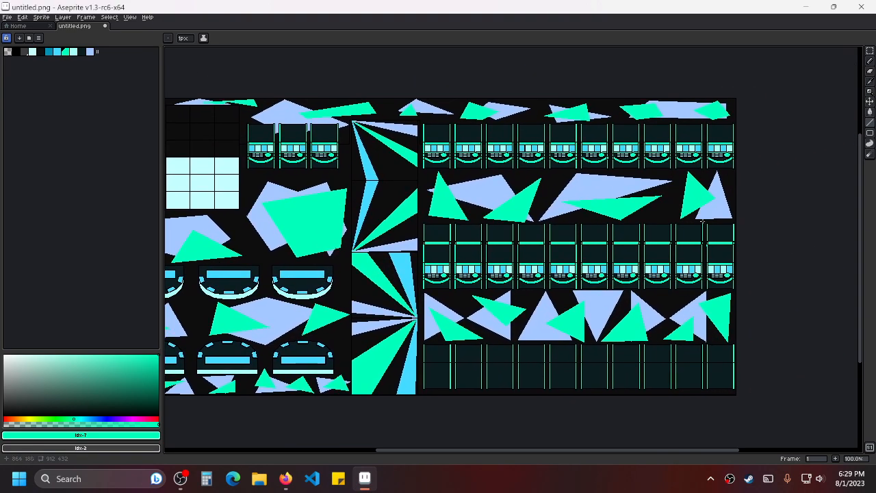
scroll(553, 164, "left", 4)
scroll(552, 164, "up", 1)
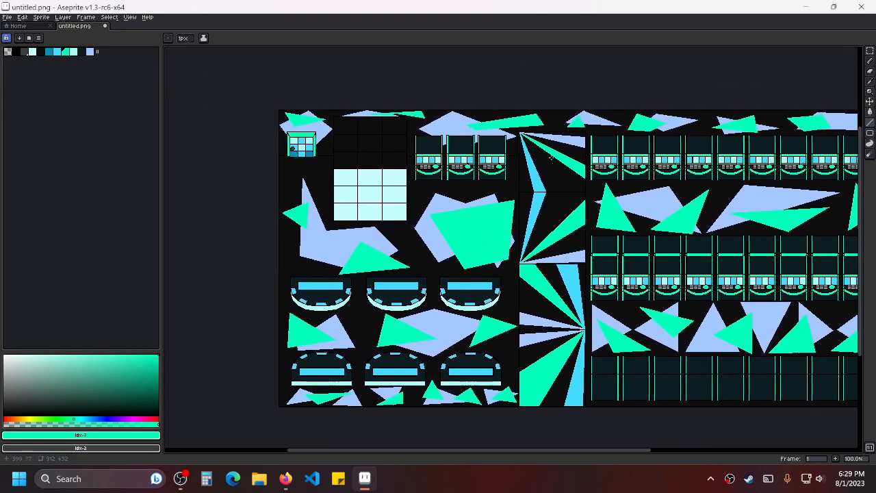
scroll(546, 144, "up", 3)
left_click_drag(484, 161, 546, 233)
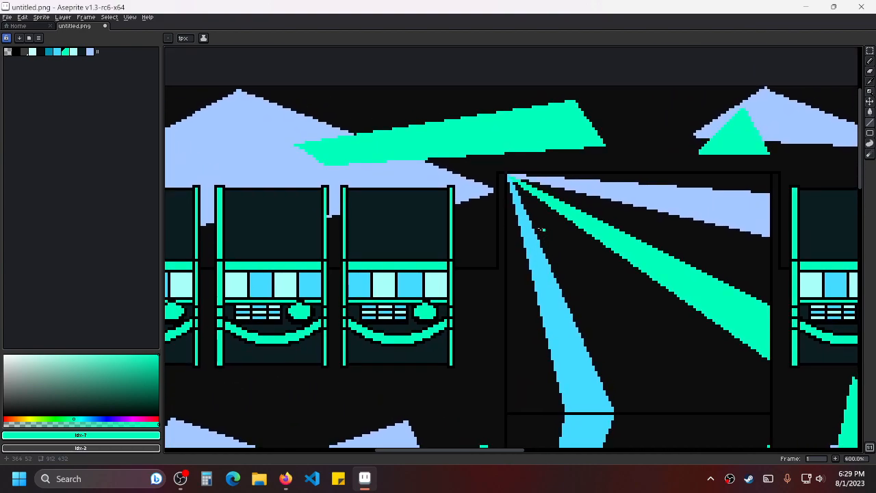
scroll(546, 232, "down", 2)
scroll(581, 222, "left", 2)
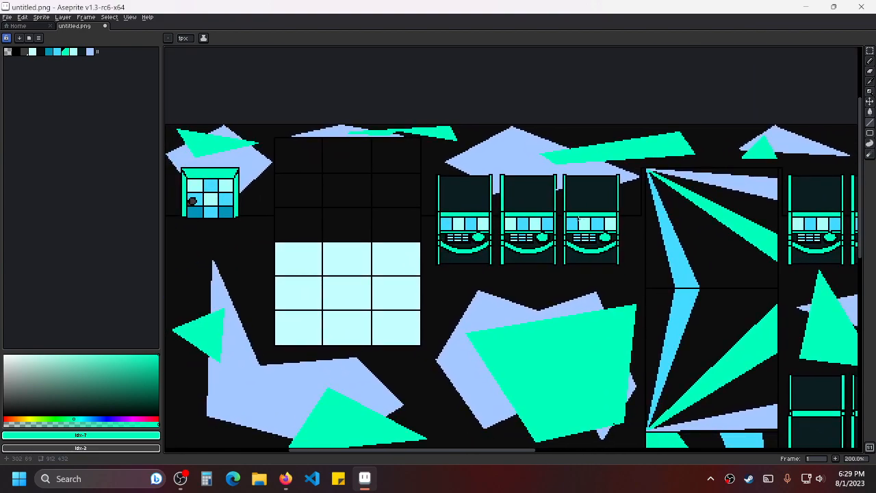
scroll(582, 220, "down", 1)
scroll(603, 230, "right", 3)
scroll(602, 230, "down", 1)
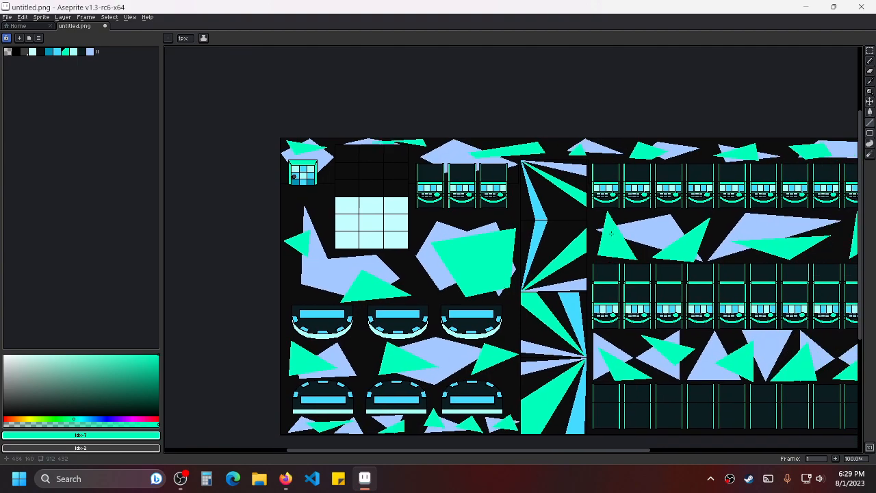
Compare the slot-machine side of the map with the card-table side to judge the overall background pattern.
scroll(611, 233, "up", 1)
scroll(632, 248, "right", 3)
scroll(525, 260, "down", 1)
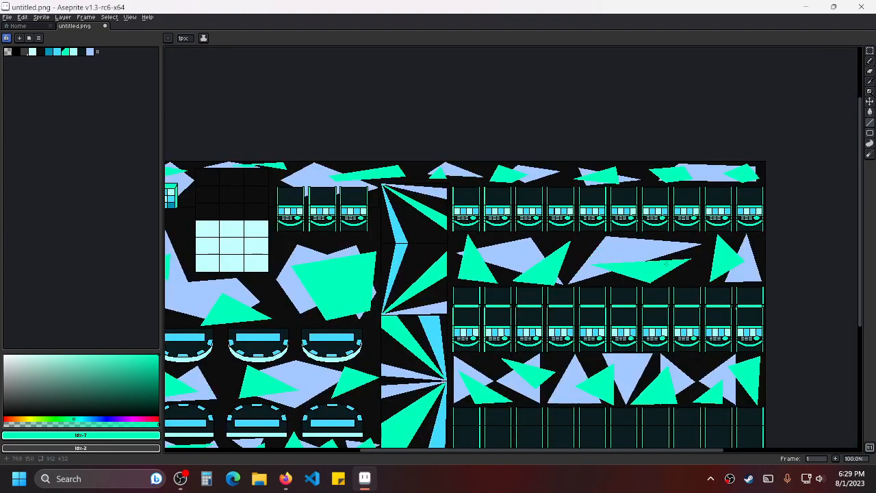
left_click_drag(666, 264, 550, 272)
scroll(582, 233, "left", 5)
scroll(582, 233, "down", 1)
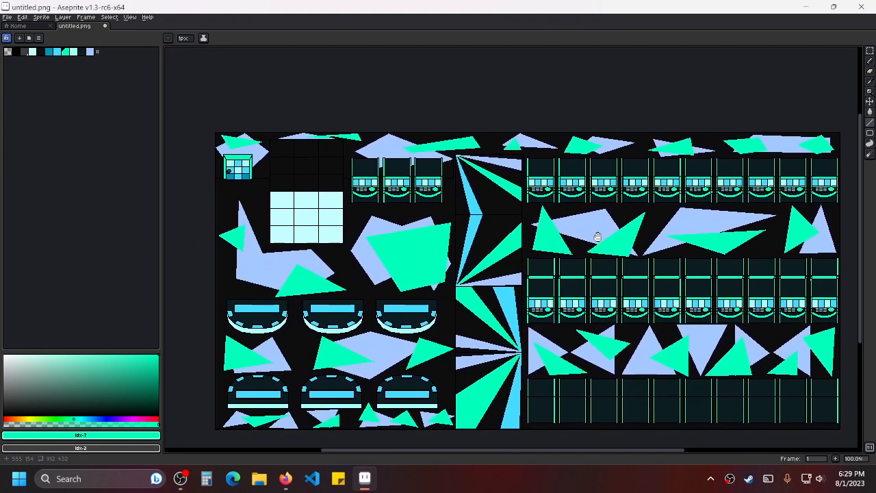
scroll(497, 225, "up", 2)
left_click_drag(497, 225, 603, 207)
scroll(603, 207, "down", 1)
left_click_drag(450, 242, 539, 222)
scroll(538, 222, "down", 1)
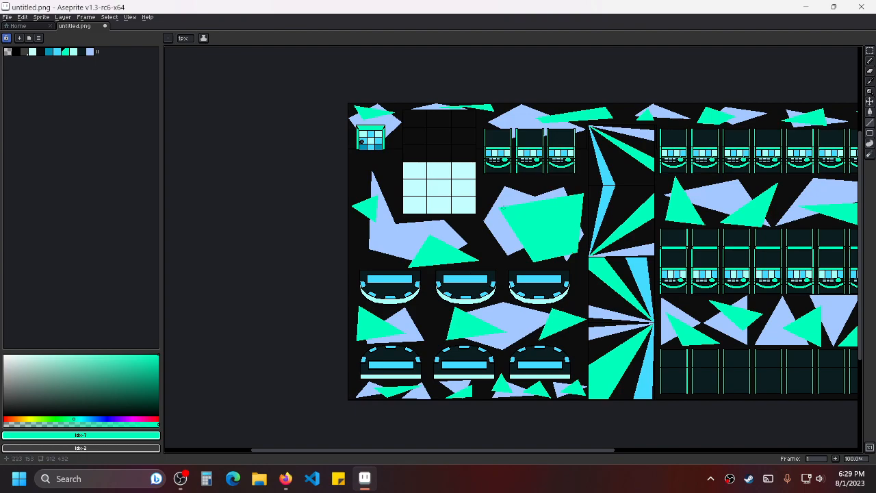
scroll(541, 281, "right", 3)
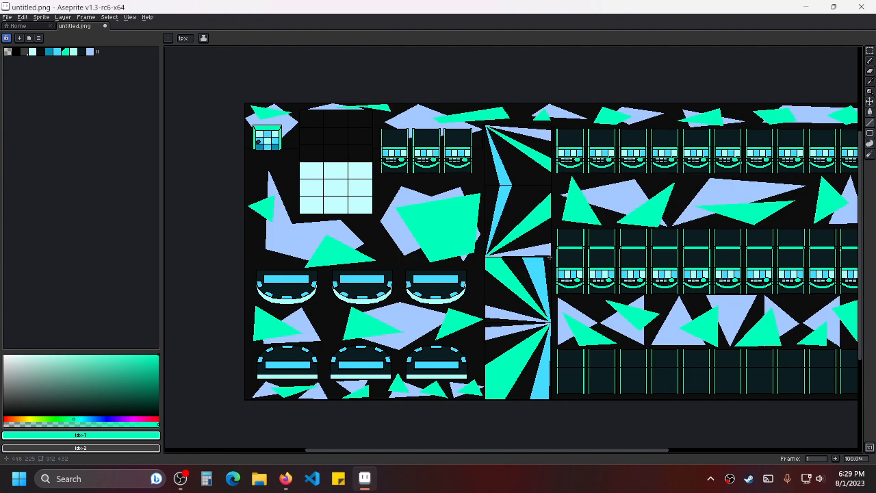
left_click_drag(765, 226, 588, 252)
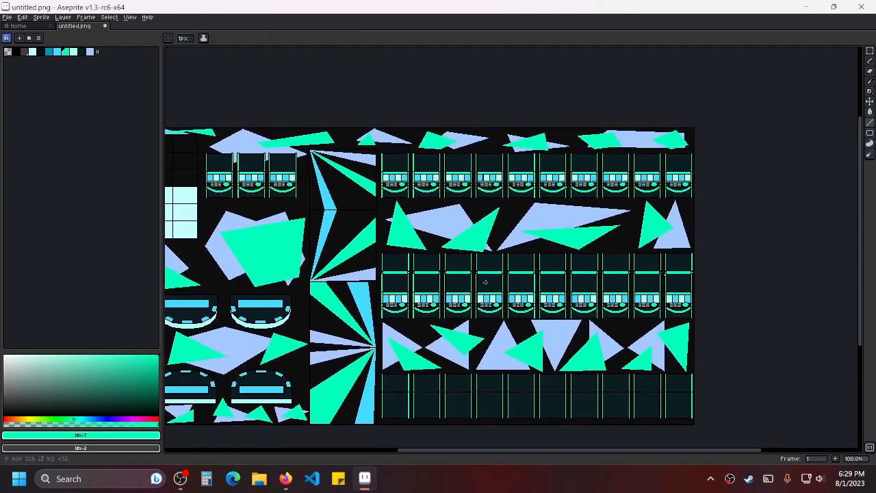
left_click_drag(485, 282, 693, 241)
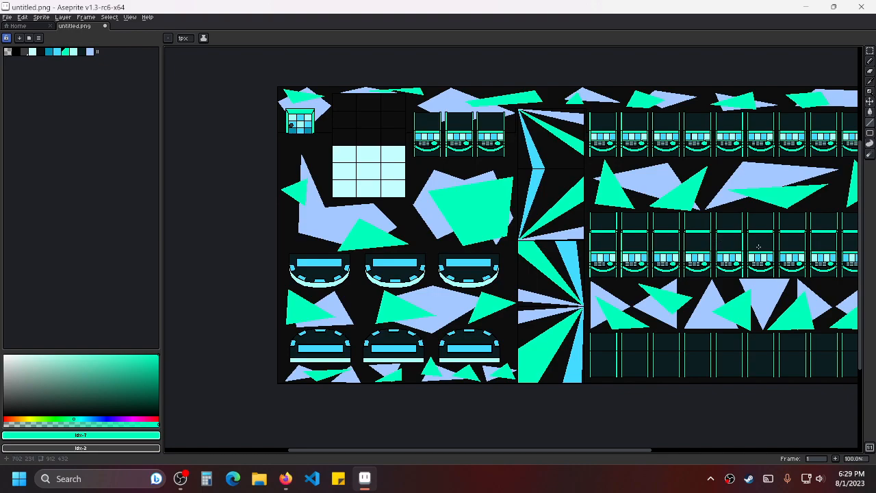
Review the slot-machine and card-table sides of the decorated casino map and save the image.
left_click_drag(755, 245, 585, 258)
left_click_drag(458, 257, 639, 244)
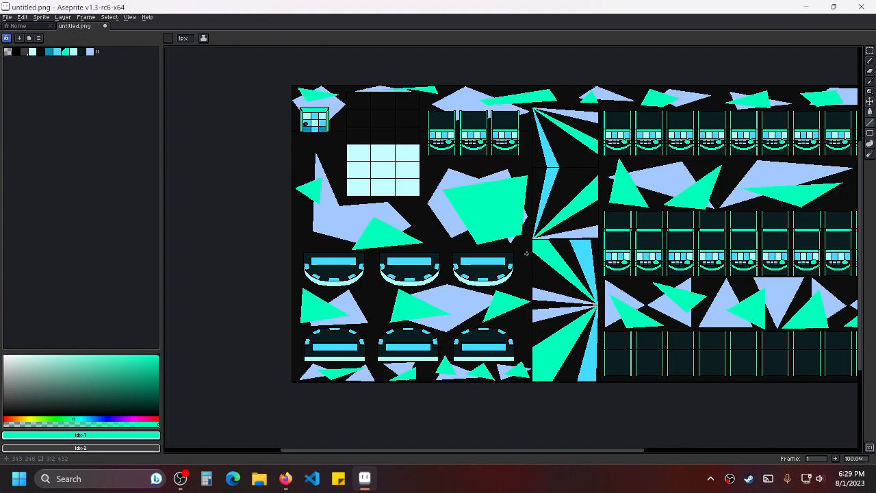
scroll(470, 197, "up", 1)
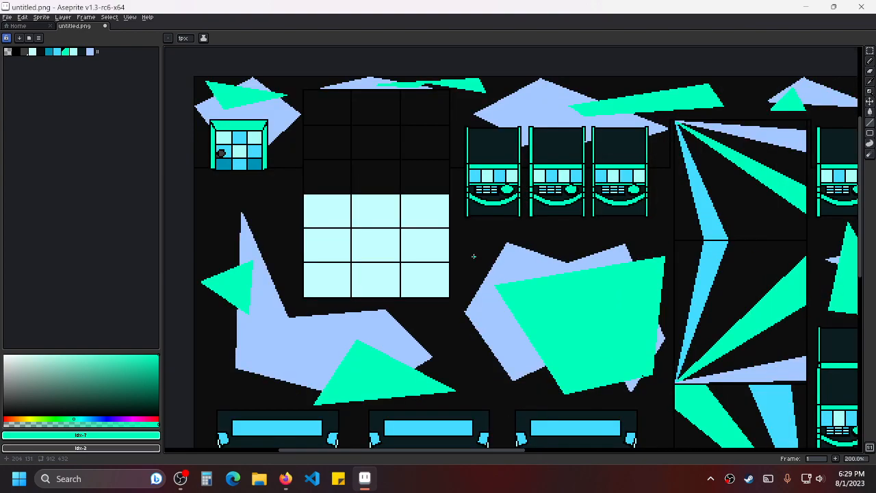
left_click_drag(685, 278, 514, 192)
scroll(514, 192, "down", 1)
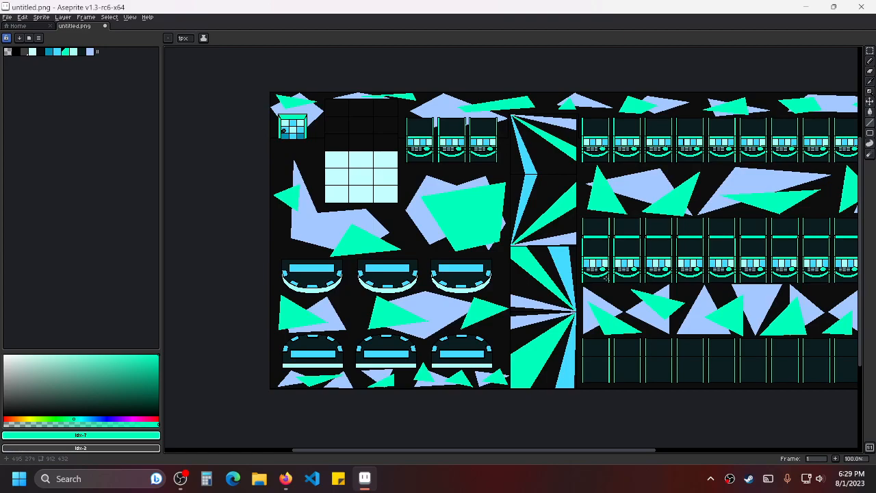
left_click_drag(603, 277, 618, 227)
left_click_drag(709, 239, 518, 223)
left_click_drag(484, 175, 619, 244)
key("ctrl+s")
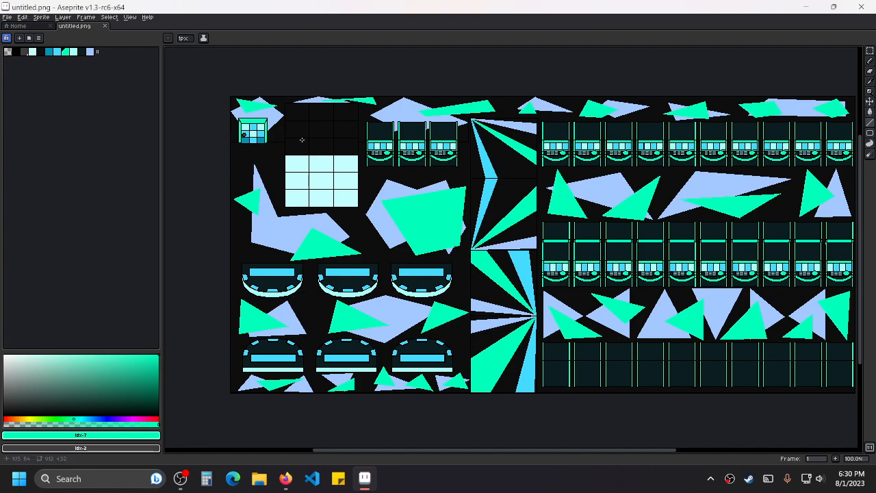
Examine the light-blue and green shapes below the white tile grid up close, comparing them with the rest of the map.
left_click_drag(252, 165, 379, 129)
scroll(390, 150, "up", 3)
scroll(390, 150, "down", 2)
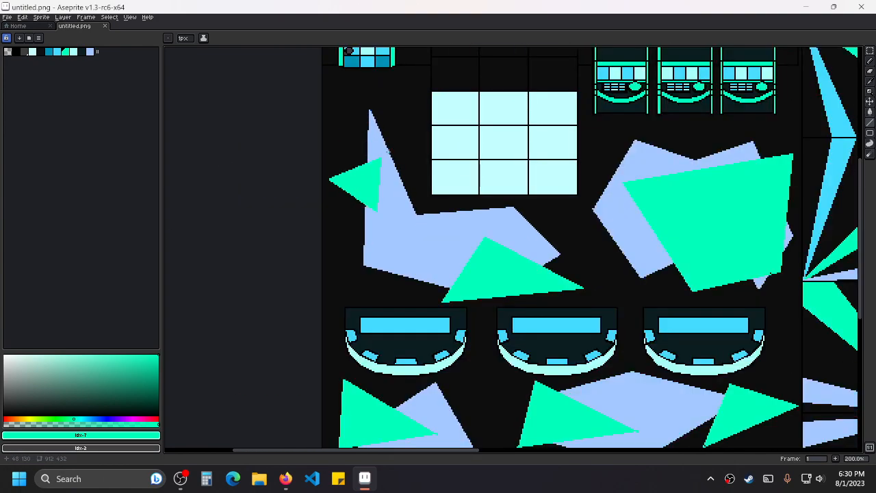
scroll(611, 155, "down", 1)
left_click_drag(622, 194, 537, 198)
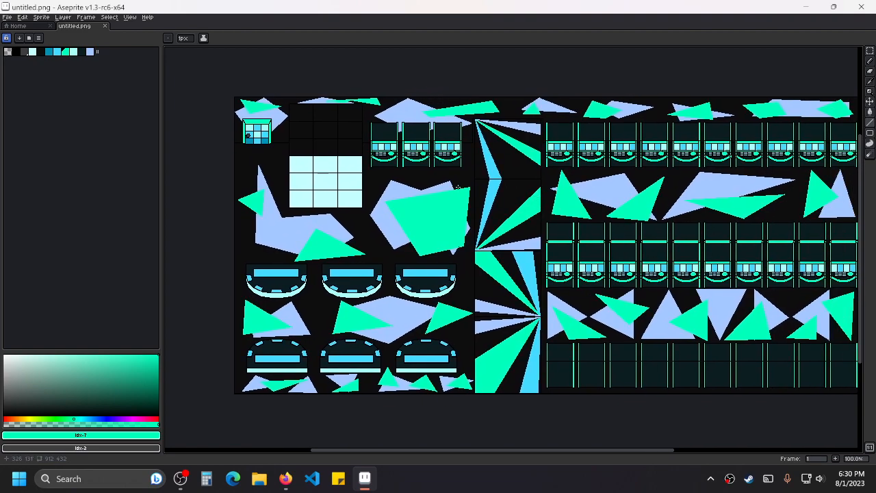
left_click(806, 8)
double_click(568, 147)
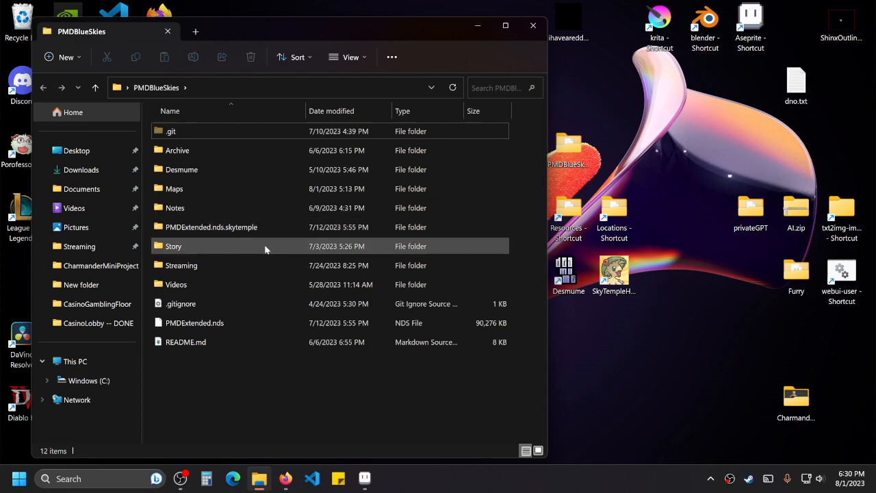
mouse_move(266, 249)
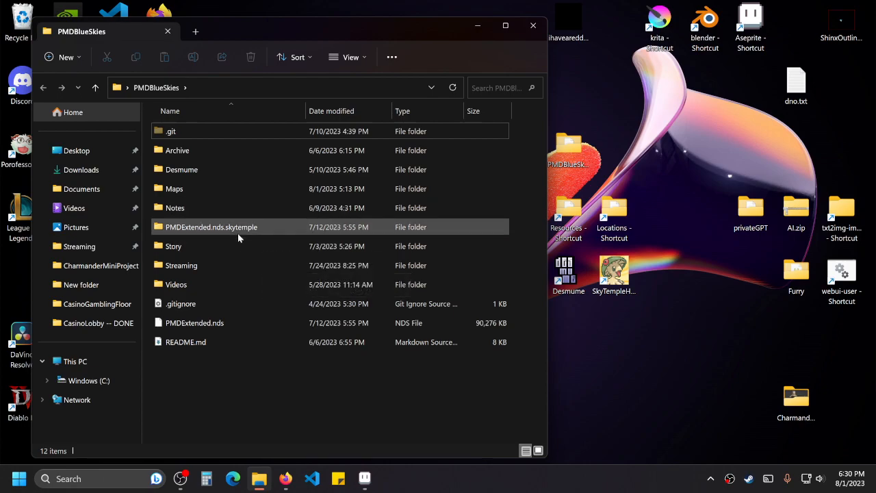
mouse_move(238, 233)
mouse_move(288, 212)
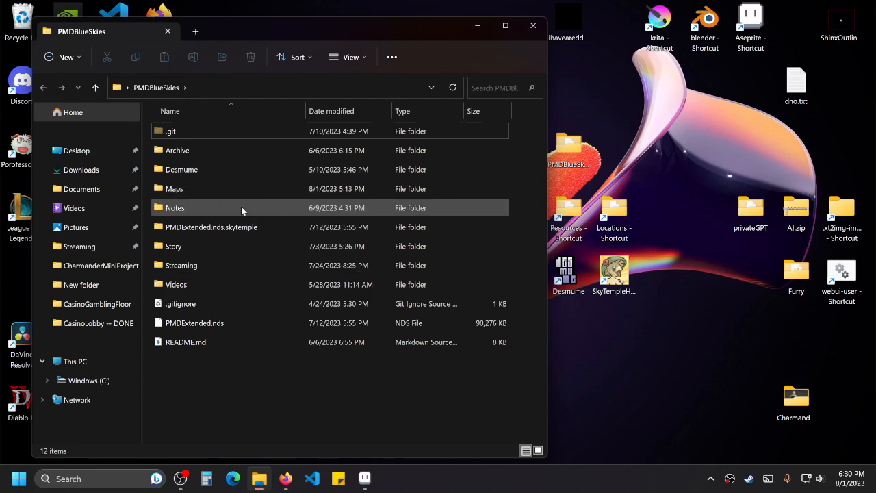
left_click_drag(423, 35, 470, 23)
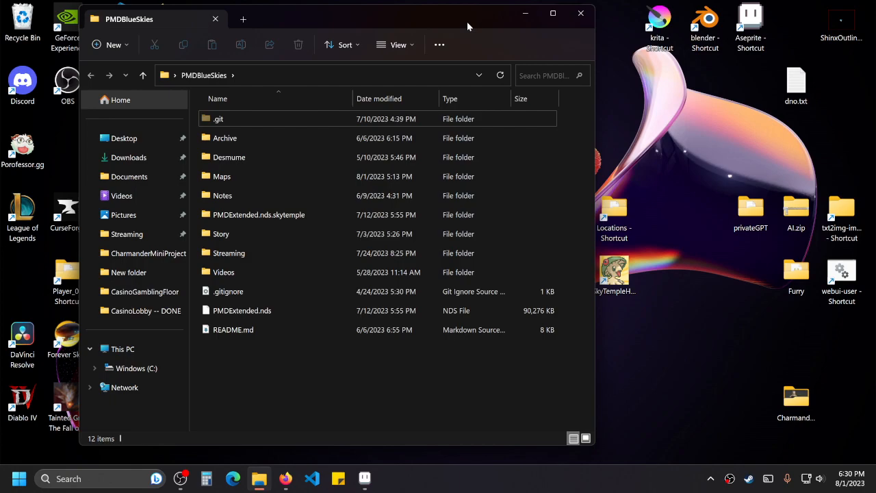
left_click_drag(375, 15, 362, 19)
left_click(568, 17)
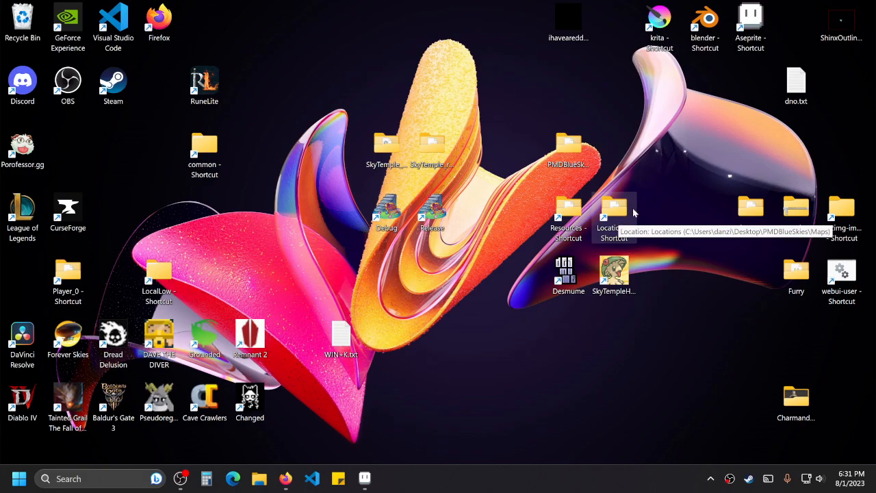
Open untitled.png from the CasinoGamblingFloor folder inside Locations in Krita.
double_click(612, 220)
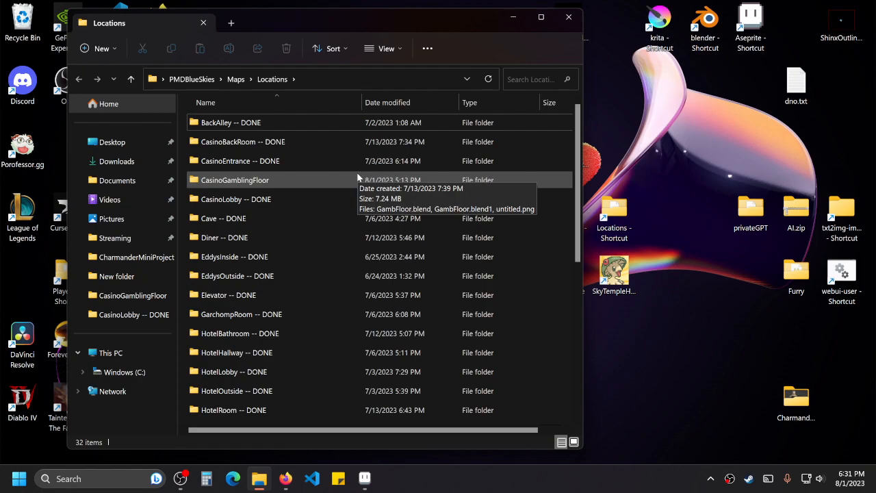
scroll(370, 213, "down", 1)
scroll(370, 213, "down", 3)
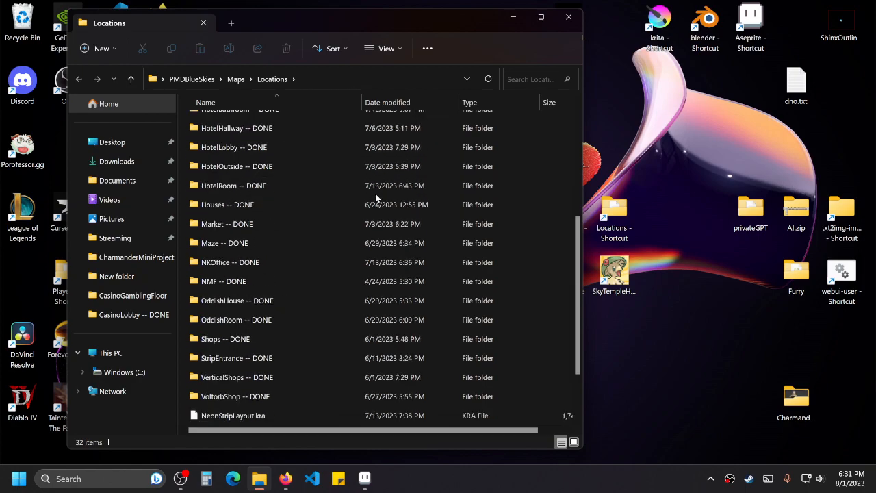
scroll(371, 199, "up", 2)
scroll(332, 180, "up", 2)
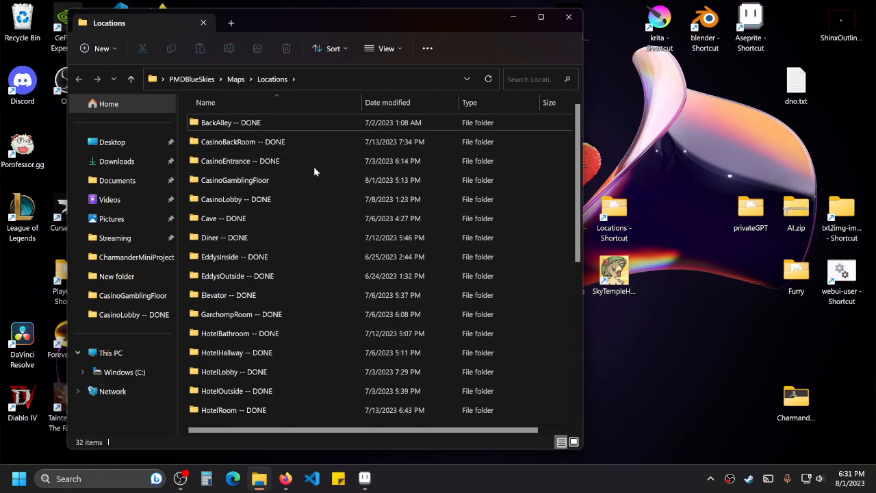
left_click(315, 174)
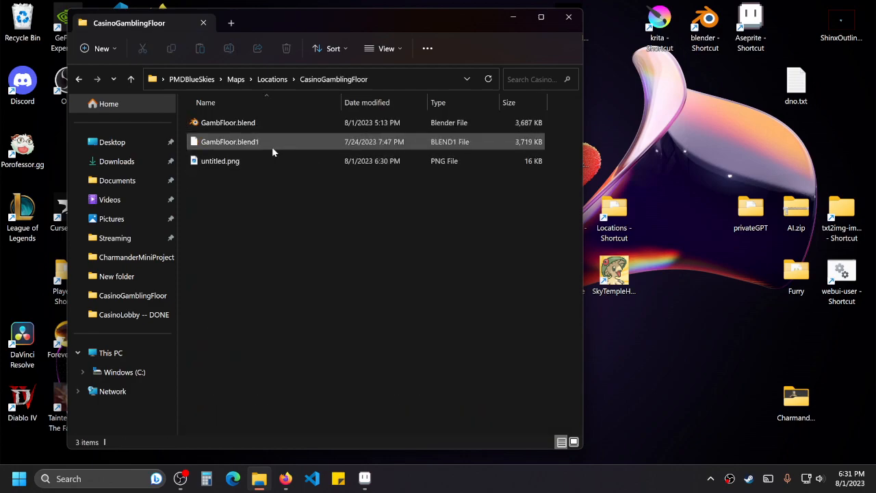
left_click(261, 164)
left_click_drag(267, 166, 659, 20)
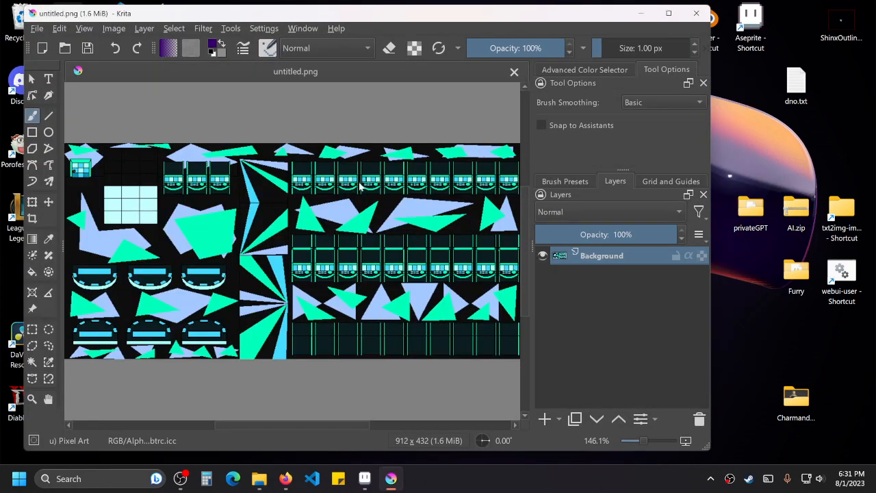
Review the full casino floor map in Krita, comparing the card-table side with the slot-machine rows.
left_click_drag(423, 184, 376, 194)
scroll(380, 182, "up", 1)
key("ctrl+minus")
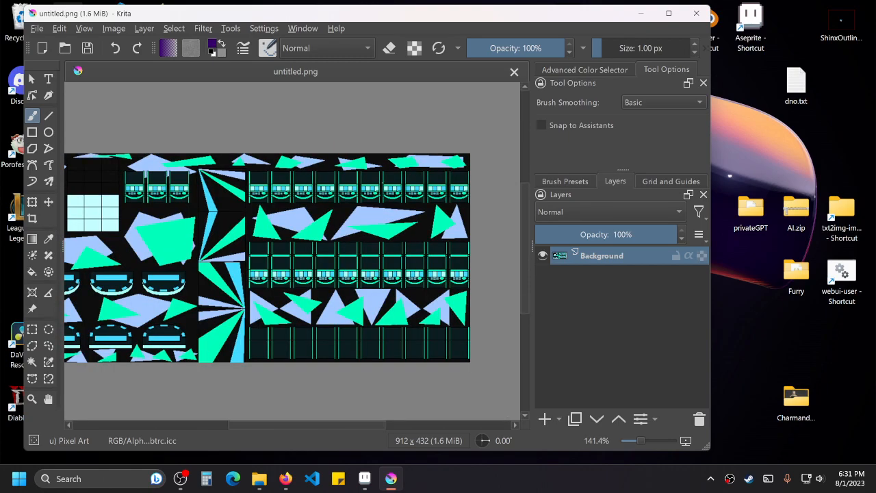
left_click_drag(214, 255, 311, 235)
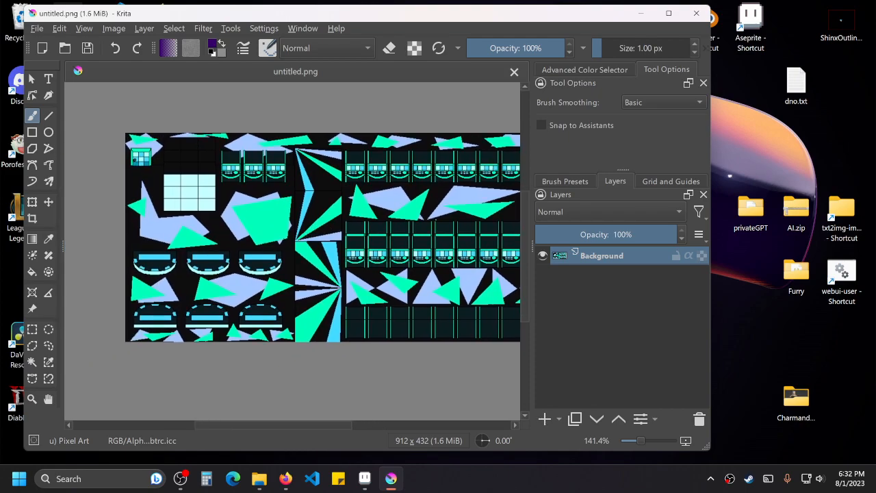
left_click_drag(437, 219, 323, 241)
scroll(310, 230, "up", 1)
left_click_drag(405, 209, 332, 232)
scroll(380, 225, "up", 1)
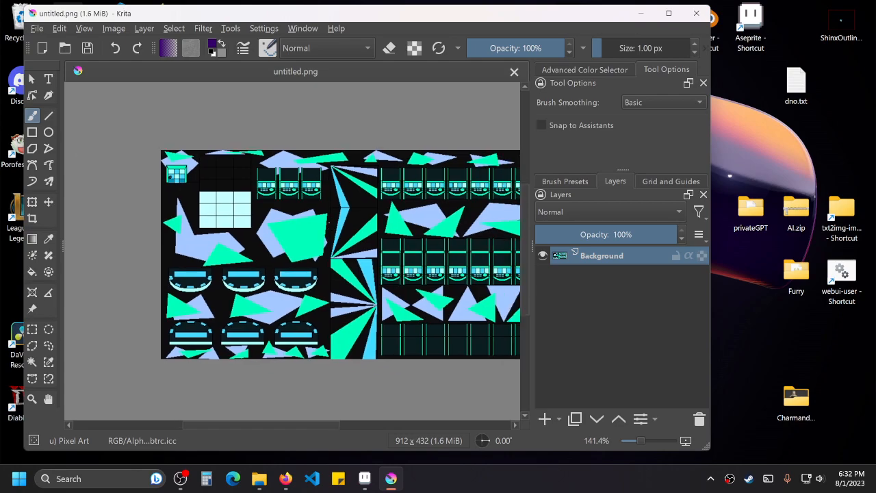
left_click_drag(470, 257, 442, 243)
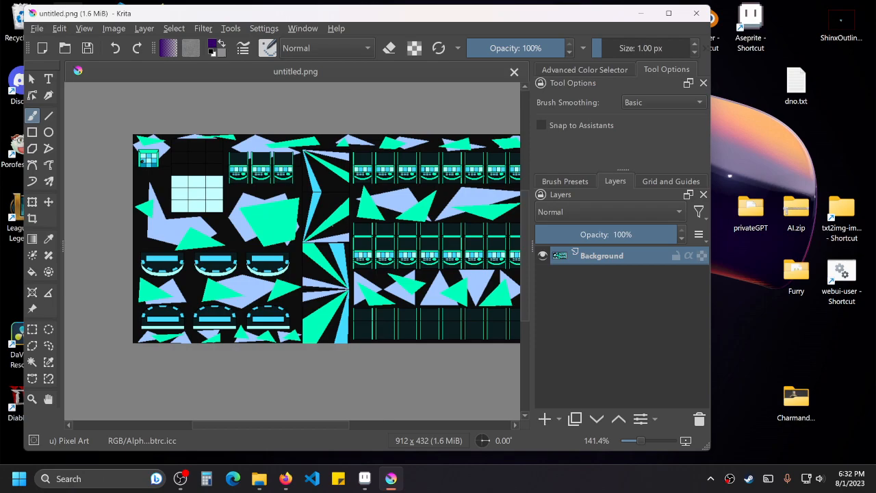
Inspect the small tiled doorway, the tile grid and the large background shapes around them up close.
scroll(137, 190, "up", 4, "ctrl")
scroll(190, 241, "down", 3, "ctrl")
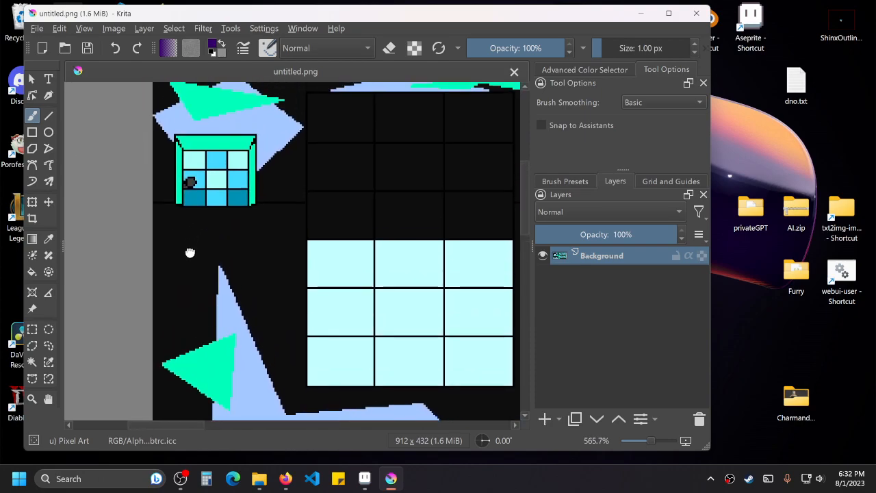
left_click_drag(382, 324, 303, 230)
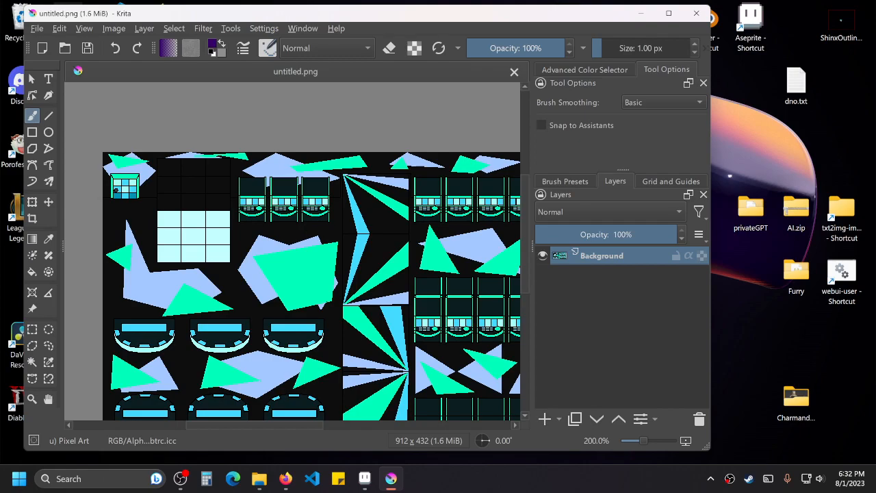
left_click_drag(383, 275, 304, 223)
scroll(303, 222, "down", 1)
mouse_move(447, 257)
left_mouse_down()
mouse_move(343, 260)
mouse_move(422, 273)
left_mouse_up()
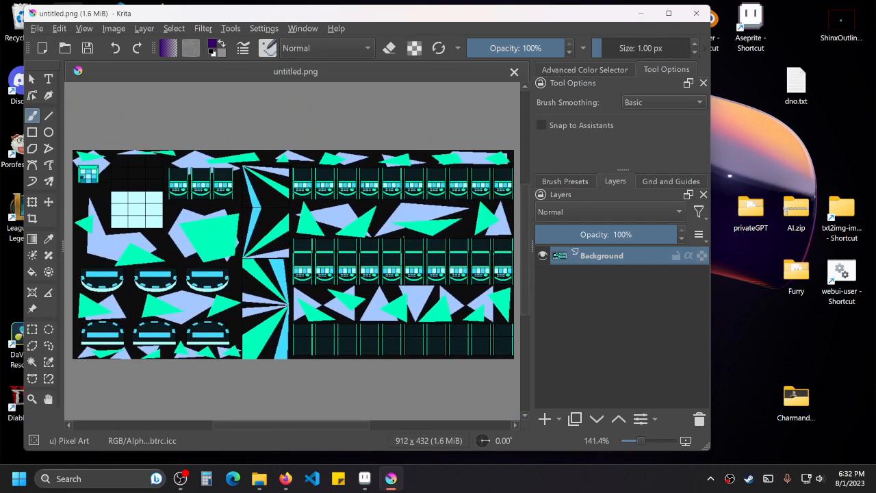
scroll(323, 214, "up", 3, "ctrl")
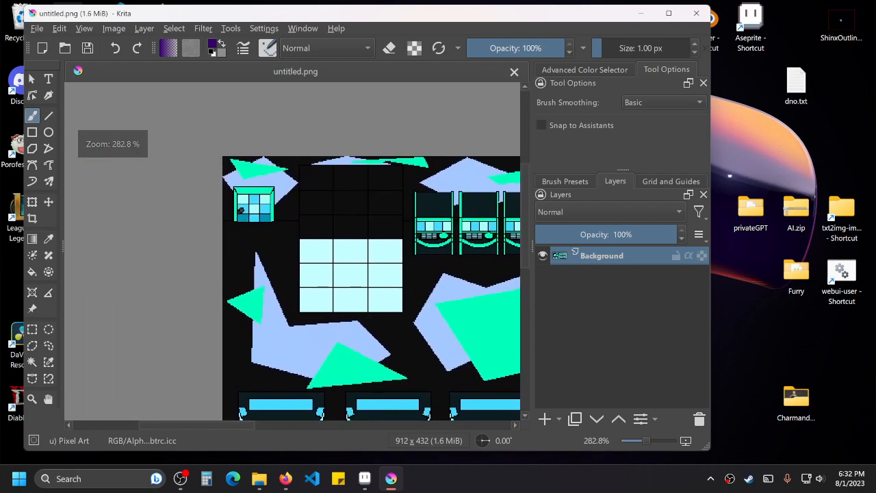
scroll(323, 214, "down", 3, "ctrl")
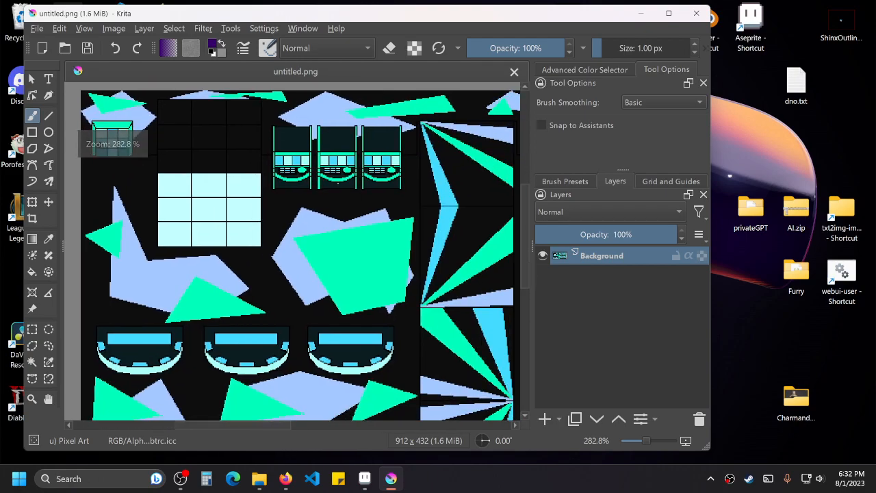
Add ShinxOutline.png as a new layer over the map and move the sprite just below the three slot machines.
left_click_drag(834, 33, 443, 200)
left_click(468, 209)
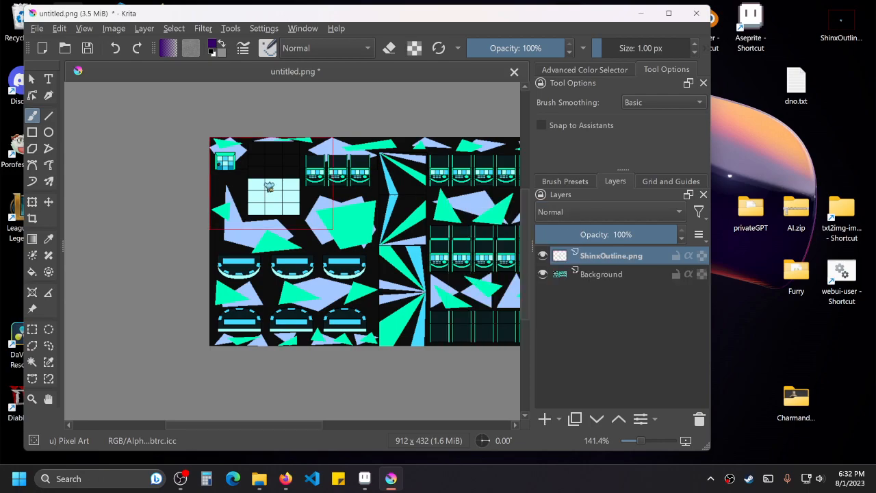
left_click(48, 202)
left_click_drag(299, 182, 186, 152)
scroll(329, 268, "up", 2)
left_click_drag(200, 194, 314, 234)
scroll(411, 274, "down", 1)
left_click_drag(246, 260, 256, 207)
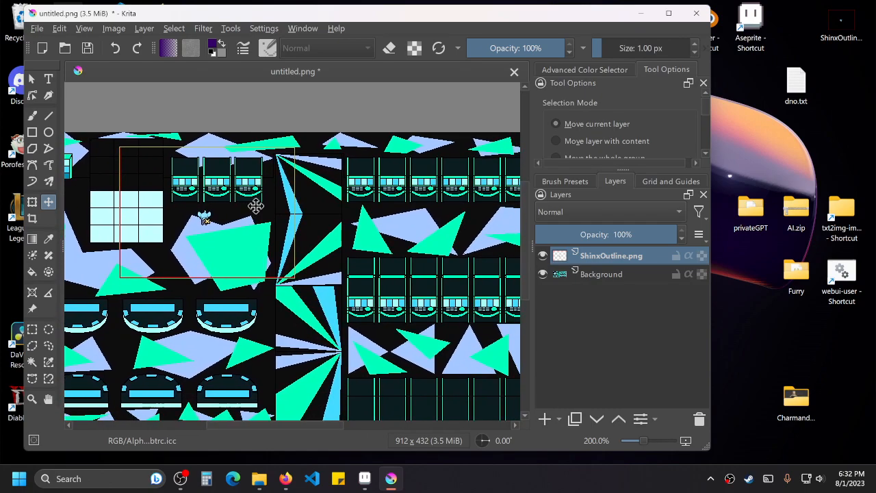
Try the Shinx sprite beside the small tiled doorway and on the lower edge of the white tile grid.
scroll(256, 208, "down", 1)
left_click_drag(317, 219, 269, 218)
left_click_drag(181, 220, 326, 160)
scroll(257, 219, "up", 2)
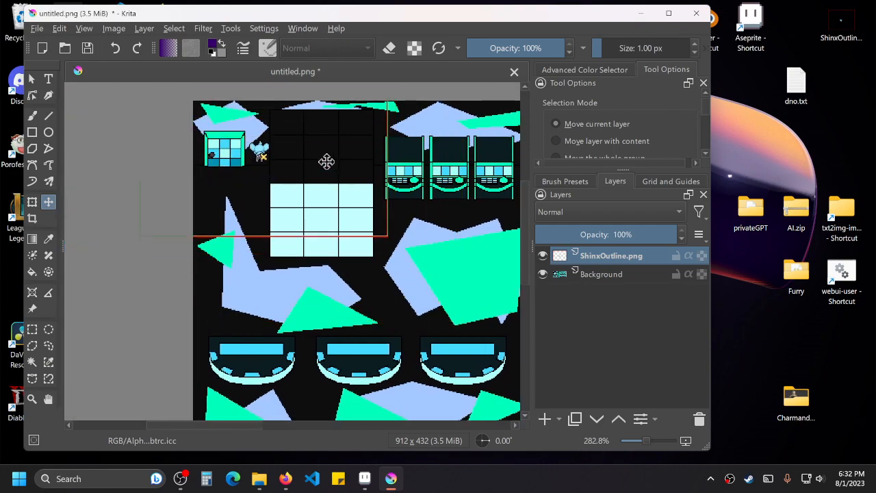
scroll(417, 225, "down", 1)
left_click_drag(411, 224, 324, 210)
left_click_drag(269, 186, 311, 243)
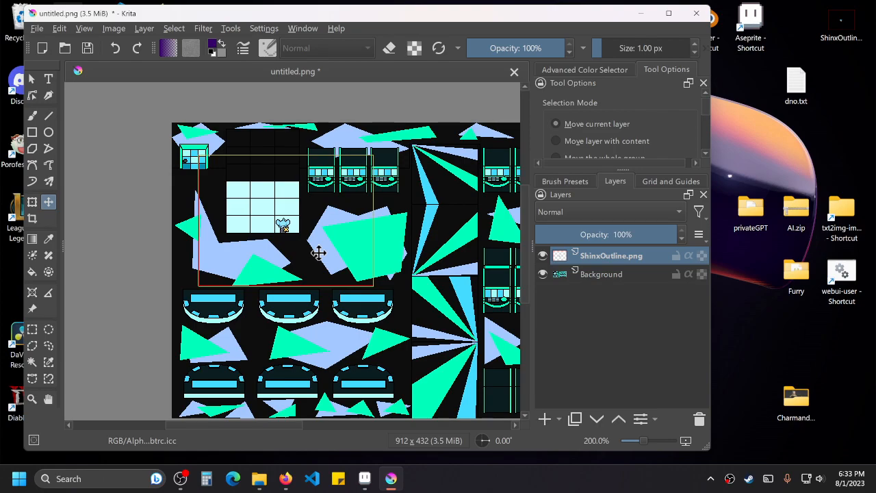
Move the Shinx sprite onto the large light-blue shape below the white tile grid to judge its scale.
left_click_drag(324, 239, 245, 167)
scroll(264, 233, "down", 1)
left_click_drag(262, 185, 249, 293)
scroll(325, 226, "up", 1)
scroll(249, 294, "up", 1)
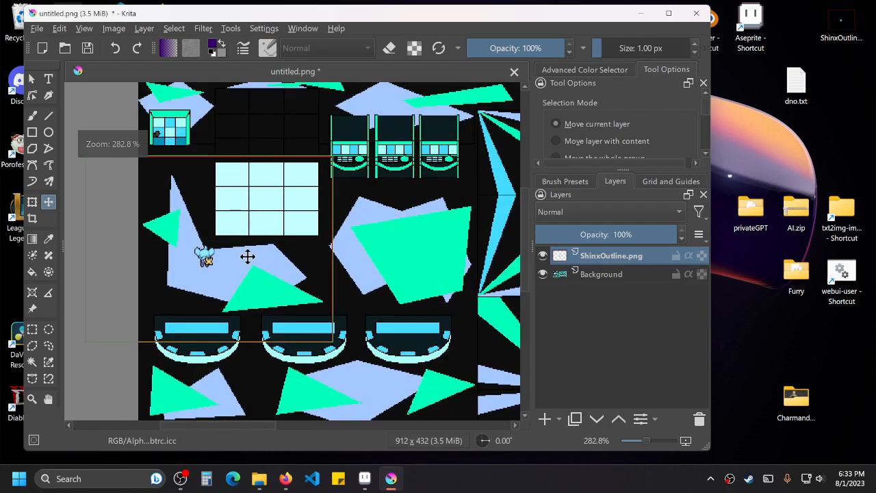
Place the Shinx sprite in the middle of the white tile grid and compare its size with the surrounding shapes.
scroll(184, 235, "up", 1)
scroll(210, 239, "up", 1)
left_click_drag(209, 239, 293, 229)
scroll(293, 229, "down", 1)
left_click_drag(356, 256, 309, 199)
scroll(431, 235, "down", 2)
scroll(348, 244, "up", 1)
scroll(309, 199, "up", 2)
scroll(352, 237, "down", 1)
scroll(352, 237, "up", 1)
scroll(350, 236, "down", 2)
left_click_drag(313, 250, 258, 268)
scroll(336, 280, "up", 4)
scroll(366, 250, "down", 1)
scroll(351, 279, "down", 1)
scroll(385, 246, "down", 1)
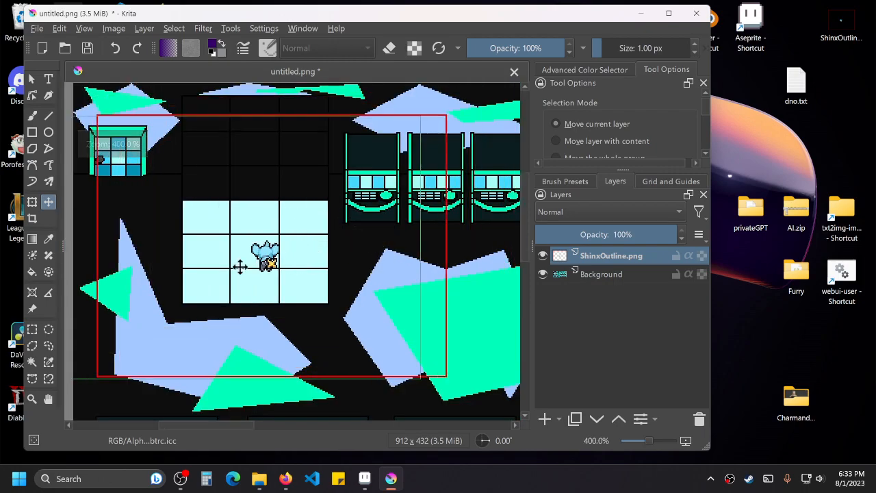
Move the Shinx sprite just above the middle card table of the upper row, at the green triangle's tip.
scroll(288, 249, "down", 2)
left_click_drag(215, 198, 254, 229)
scroll(295, 308, "up", 2)
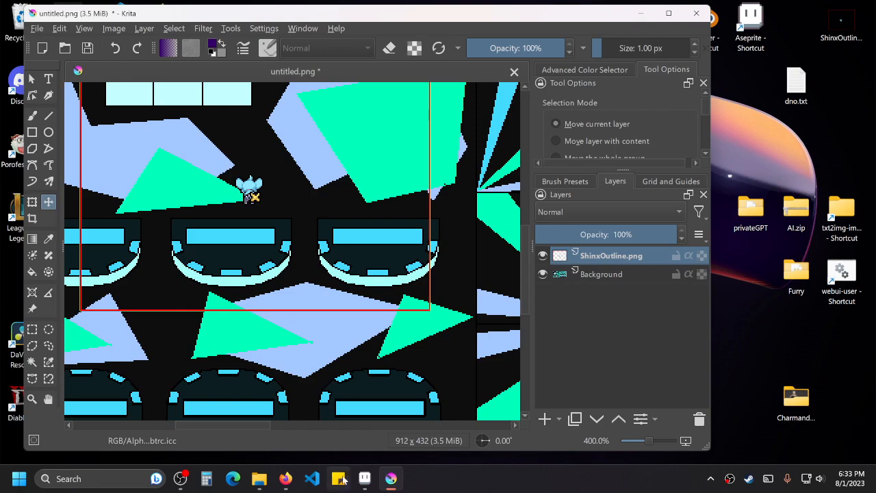
Switch to Firefox, close the laser-tag photo, view the Prairie Lanes laser tag image result, and return to the map in Krita.
left_click(288, 480)
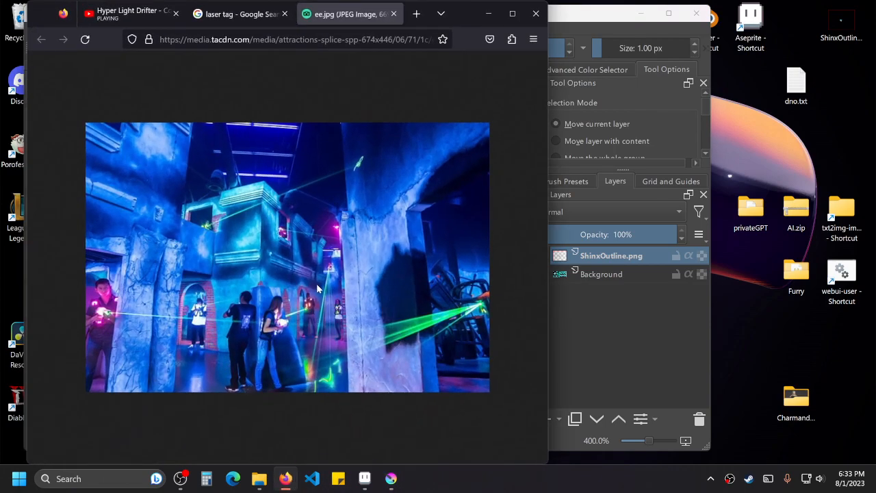
left_click(393, 14)
scroll(213, 214, "down", 2)
left_click(203, 403)
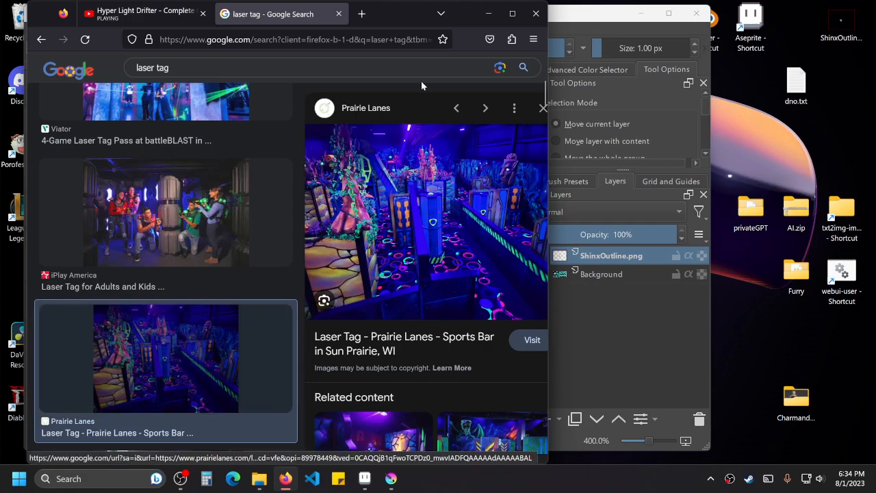
left_click(488, 13)
scroll(407, 247, "down", 2)
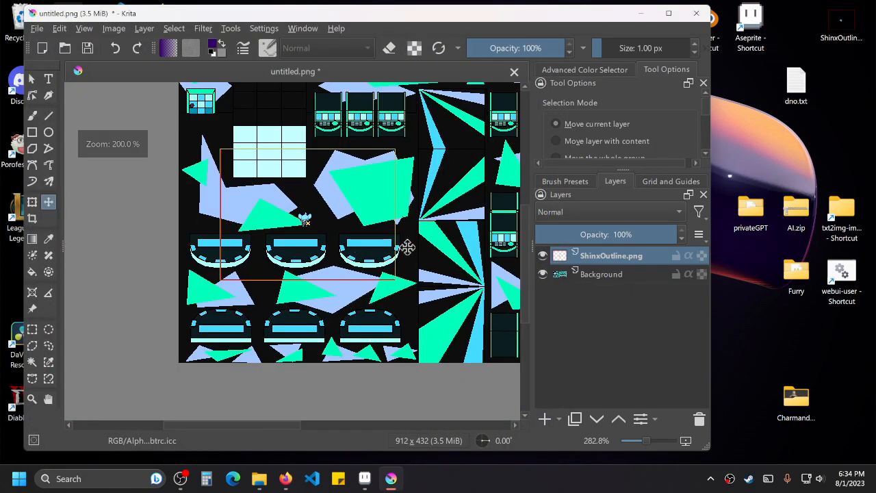
Move the Shinx sprite just below the white tile grid, near its right corner, to compare their sizes.
left_click_drag(406, 247, 309, 271)
left_click_drag(419, 263, 327, 238)
left_click_drag(271, 258, 361, 273)
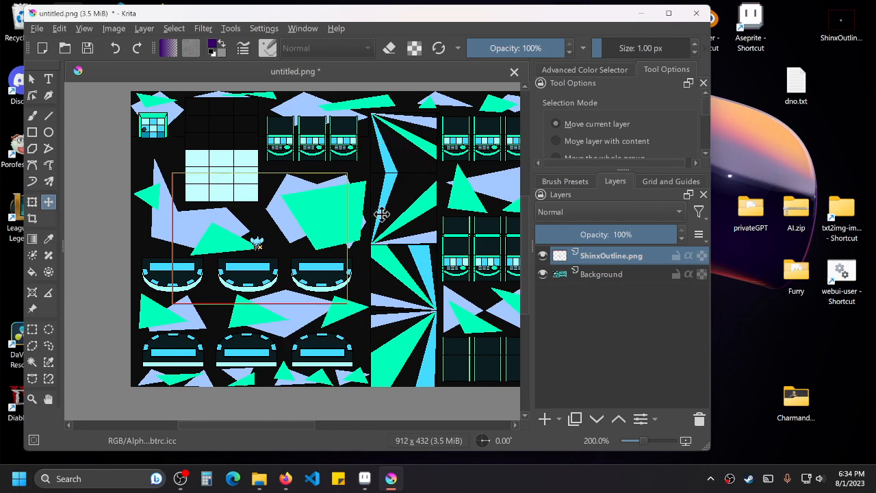
left_click_drag(477, 265, 403, 231)
left_click_drag(369, 202, 282, 225)
scroll(363, 209, "down", 1)
left_click_drag(166, 235, 151, 208)
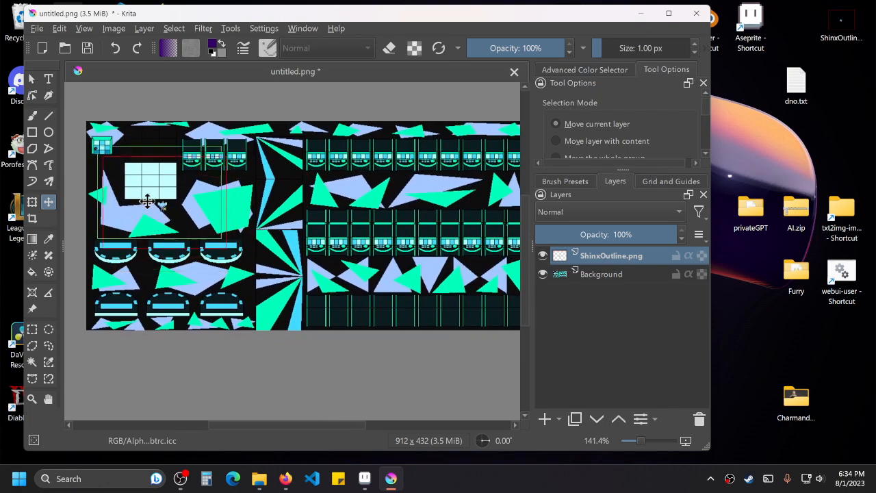
Move the Shinx sprite down between the left and middle card tables of the lower row to judge its scale.
scroll(242, 249, "up", 1)
left_click_drag(238, 253, 228, 343)
scroll(258, 241, "up", 2)
scroll(279, 234, "down", 3)
scroll(291, 228, "down", 2)
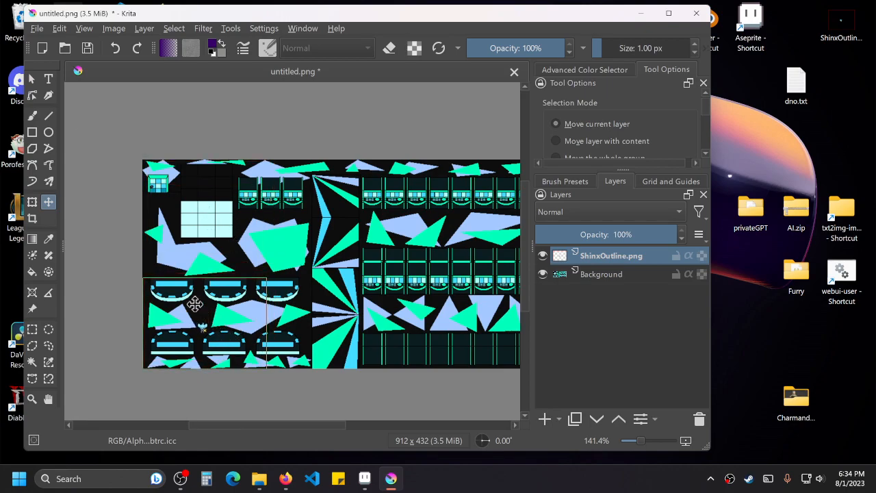
Move the Shinx sprite back up to the white tile grid's lower edge and over to its right edge.
scroll(195, 306, "up", 1)
left_click_drag(292, 280, 292, 152)
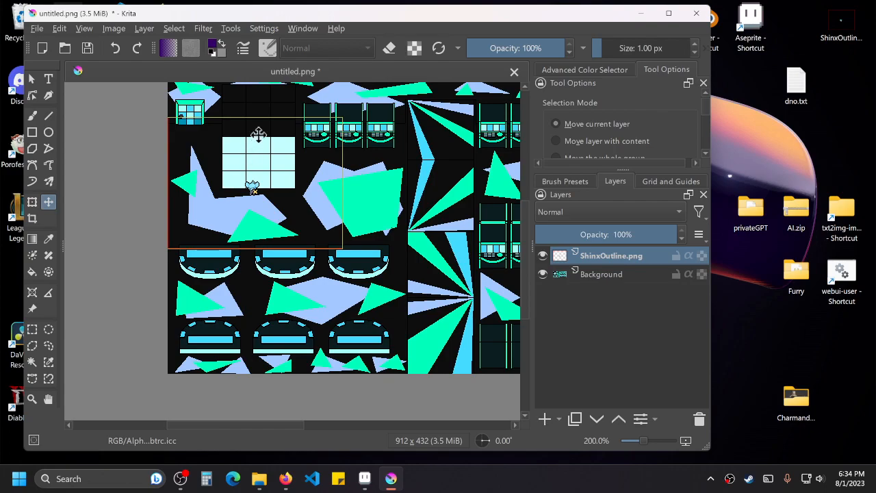
left_click_drag(397, 168, 349, 174)
scroll(348, 172, "down", 1)
left_click_drag(450, 211, 350, 219)
left_click_drag(196, 201, 213, 172)
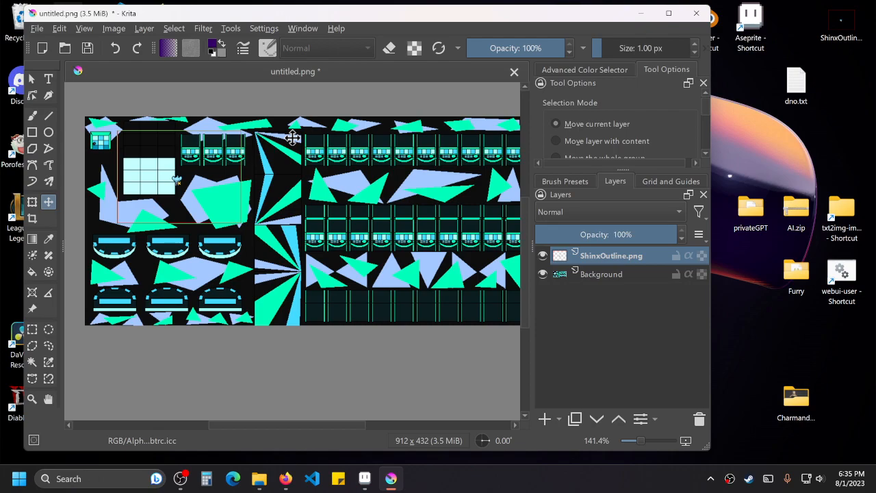
Place the Shinx sprite on the bottom-right white tile and inspect its size against that tile up close.
left_click_drag(394, 240, 339, 239)
left_click_drag(217, 225, 280, 233)
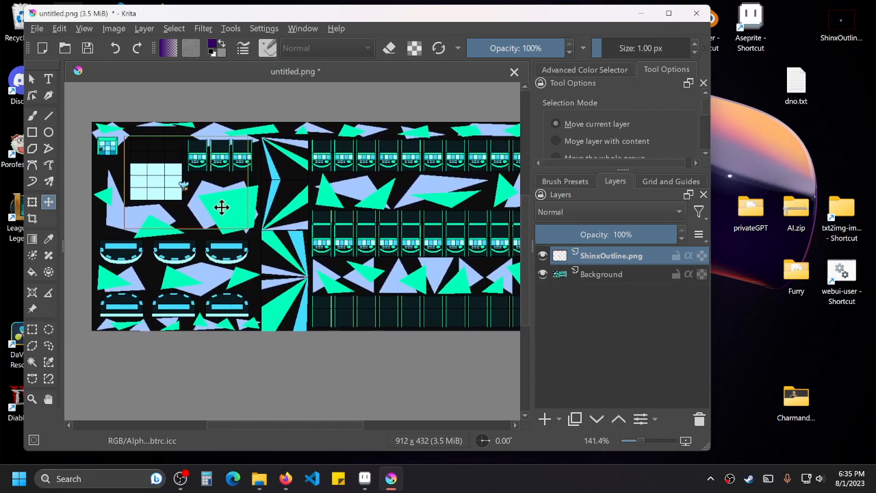
left_click_drag(222, 203, 187, 205)
left_click_drag(345, 252, 301, 242)
left_click_drag(146, 195, 274, 238)
scroll(277, 238, "up", 2)
scroll(279, 238, "up", 1)
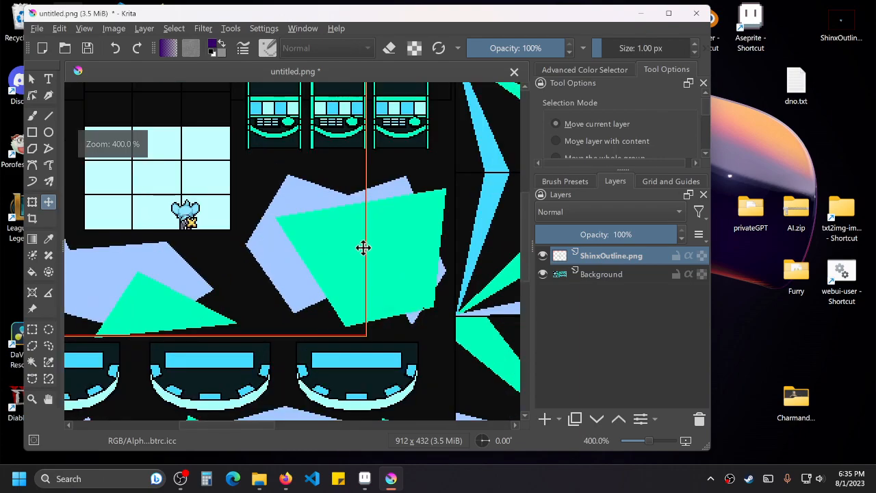
Move the Shinx sprite into the gap between the two large light-blue shapes and compare their scale.
scroll(362, 249, "down", 2)
left_click_drag(409, 276, 265, 234)
left_click_drag(199, 205, 413, 233)
scroll(424, 224, "right", 3)
left_click_drag(222, 233, 235, 249)
scroll(284, 222, "down", 1)
scroll(349, 231, "down", 2)
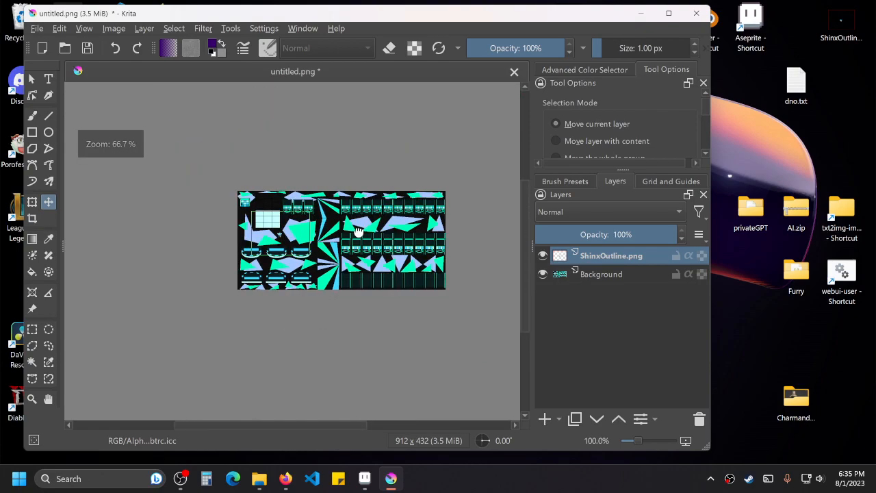
scroll(358, 232, "up", 5)
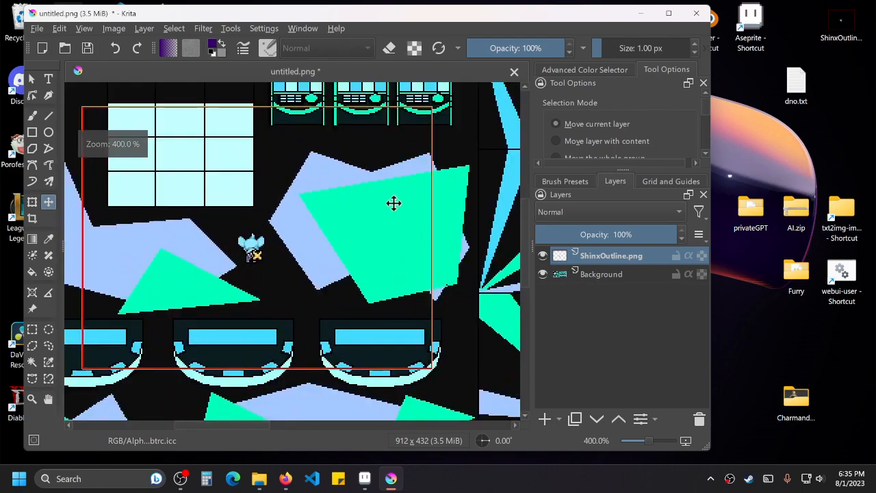
Try the Shinx sprite on the large green shape's upper edge and on the ray-patterned divider's lower half.
left_click_drag(288, 212, 406, 220)
scroll(392, 168, "down", 1)
left_click_drag(406, 219, 341, 187)
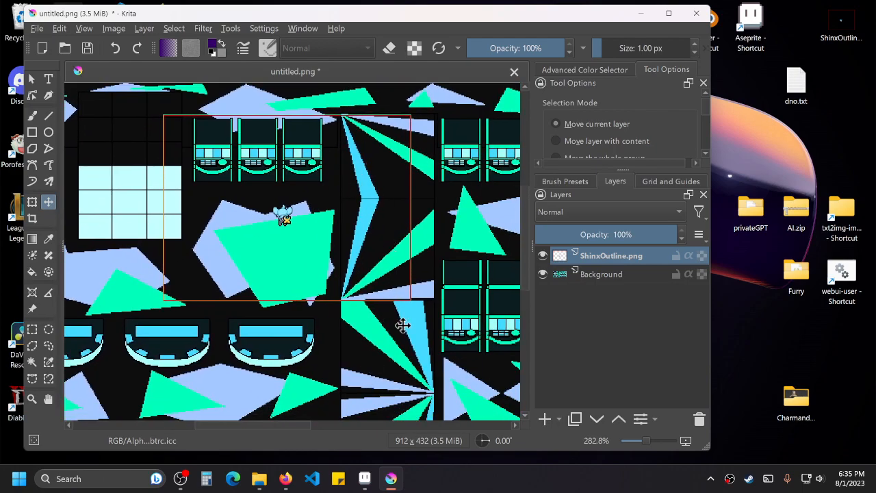
left_click_drag(401, 318, 377, 170)
left_click_drag(292, 215, 363, 331)
left_click_drag(299, 251, 315, 299)
scroll(315, 336, "down", 2)
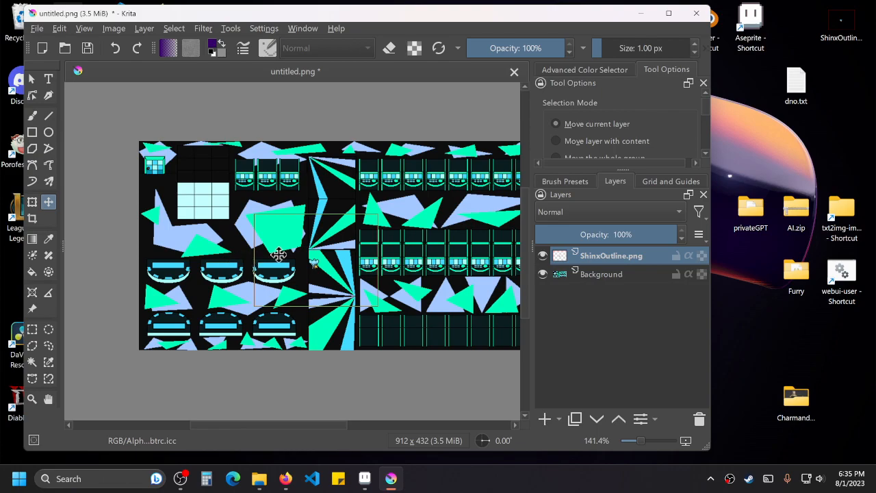
Move the Shinx sprite to the ray-patterned divider's right edge, beside the slot-machine rows, and check its scale.
left_click_drag(332, 283, 375, 245)
left_click_drag(401, 251, 293, 272)
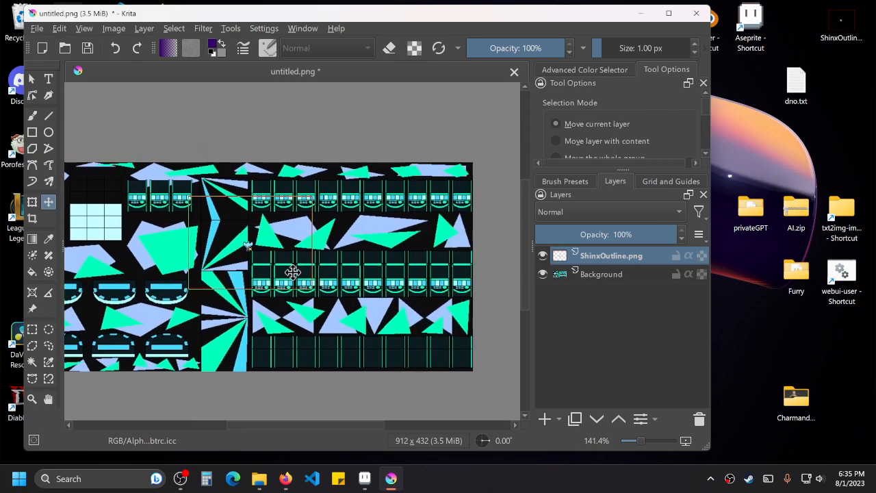
scroll(293, 272, "up", 1)
scroll(333, 268, "down", 1)
scroll(317, 260, "up", 1)
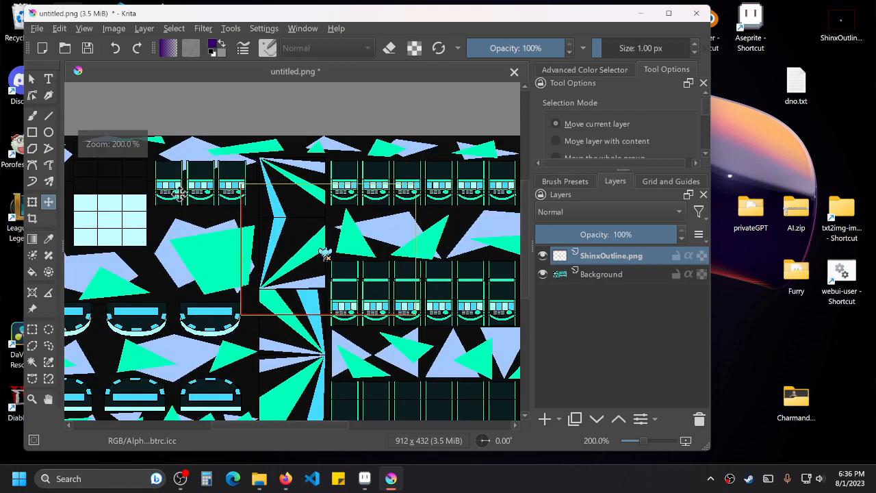
Close Krita without saving the changes to untitled.png and return to the map in Aseprite.
left_click(696, 13)
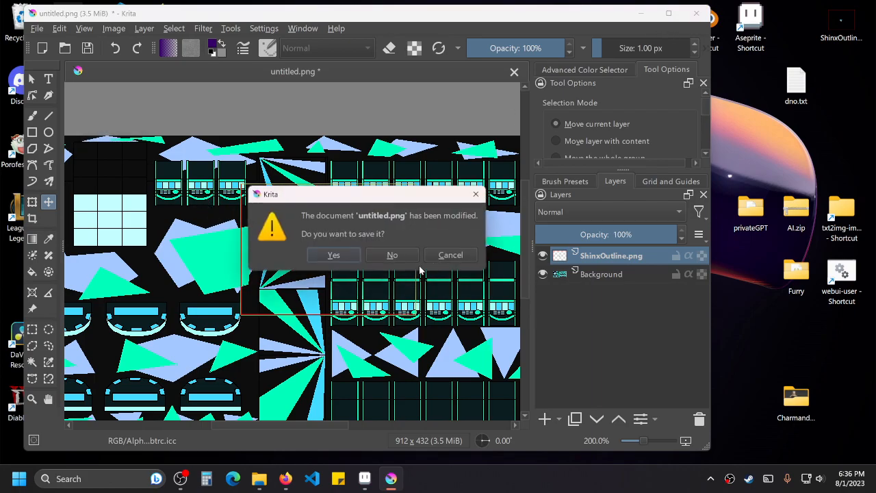
left_click(385, 260)
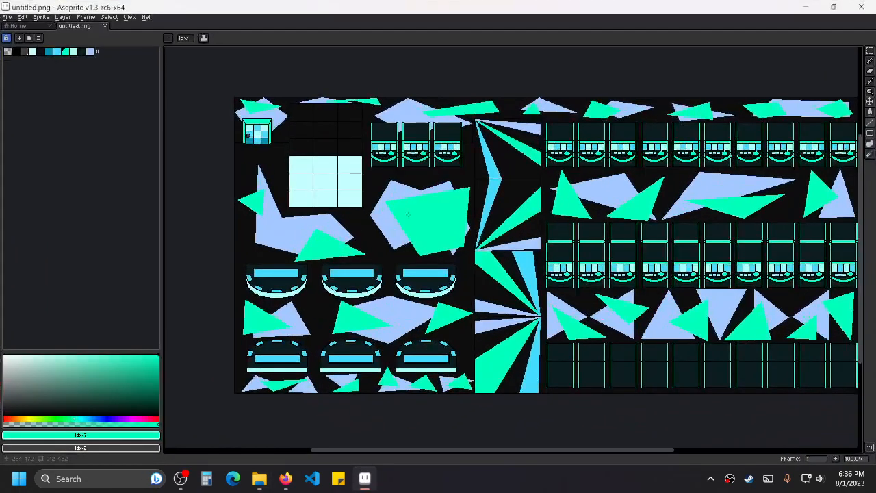
Examine the whole casino map, from the card tables to the slot-machine rows, for places that need more background shapes.
scroll(616, 251, "up", 2)
left_click_drag(740, 211, 587, 280)
scroll(587, 280, "down", 1)
left_click_drag(635, 241, 555, 273)
left_click_drag(494, 265, 599, 291)
scroll(589, 278, "down", 2)
left_click_drag(467, 309, 541, 250)
scroll(537, 231, "up", 2)
scroll(540, 250, "down", 1)
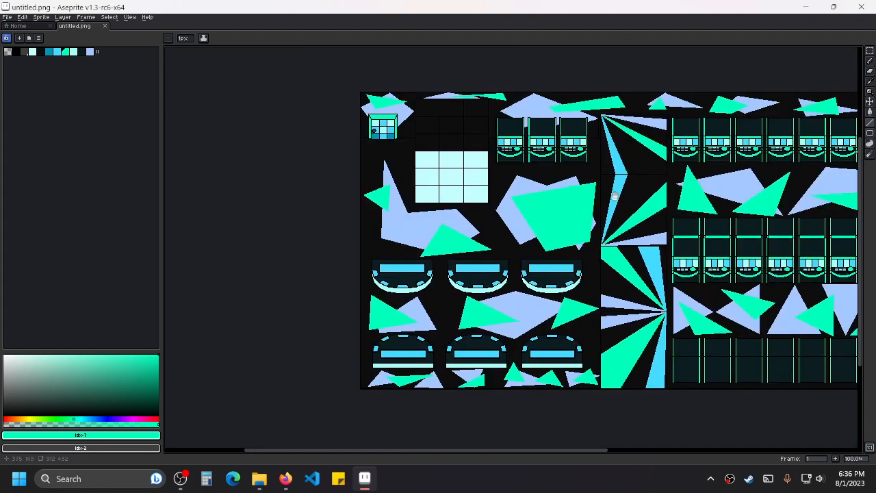
left_click_drag(615, 183, 511, 265)
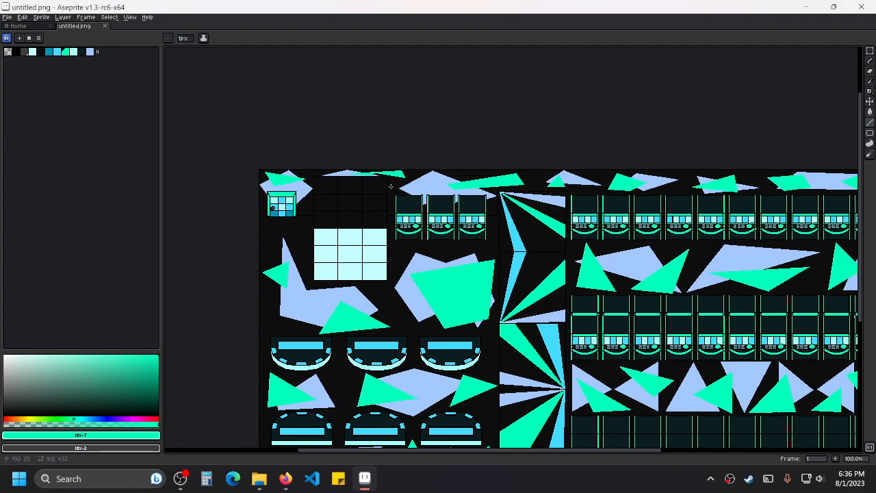
left_click_drag(572, 248, 529, 196)
left_click_drag(350, 236, 431, 219)
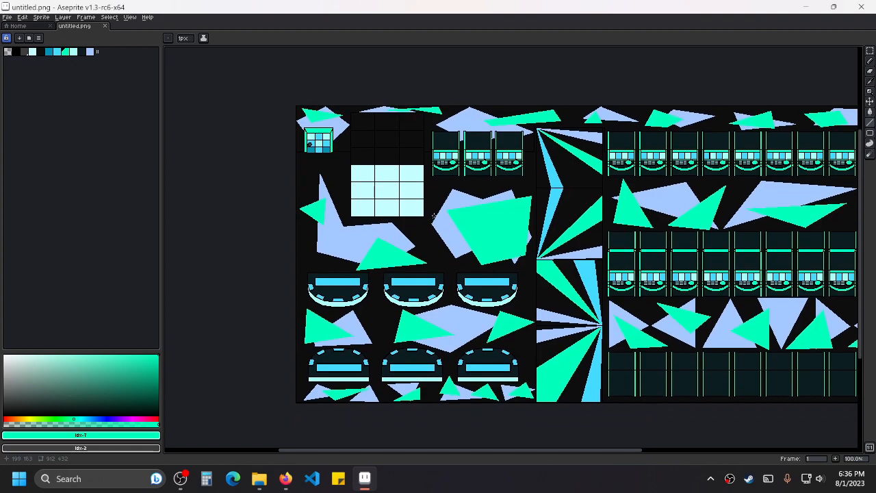
left_click_drag(591, 201, 471, 221)
scroll(653, 212, "up", 1)
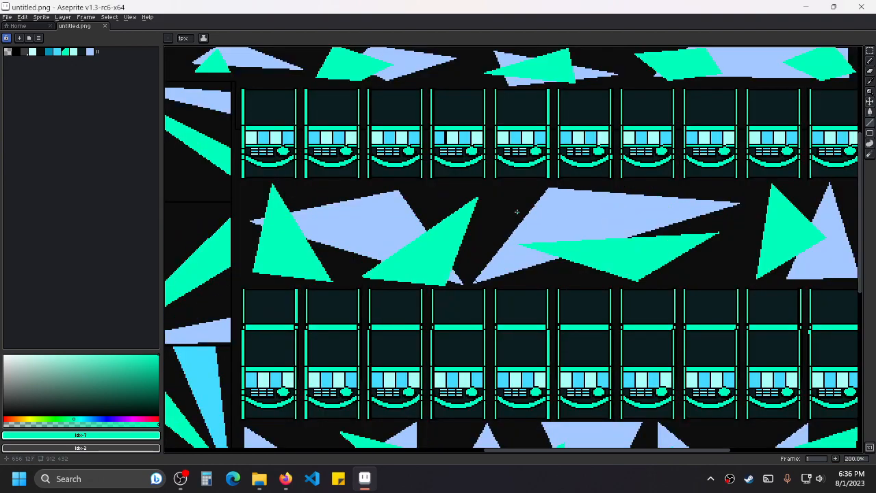
scroll(516, 211, "down", 1)
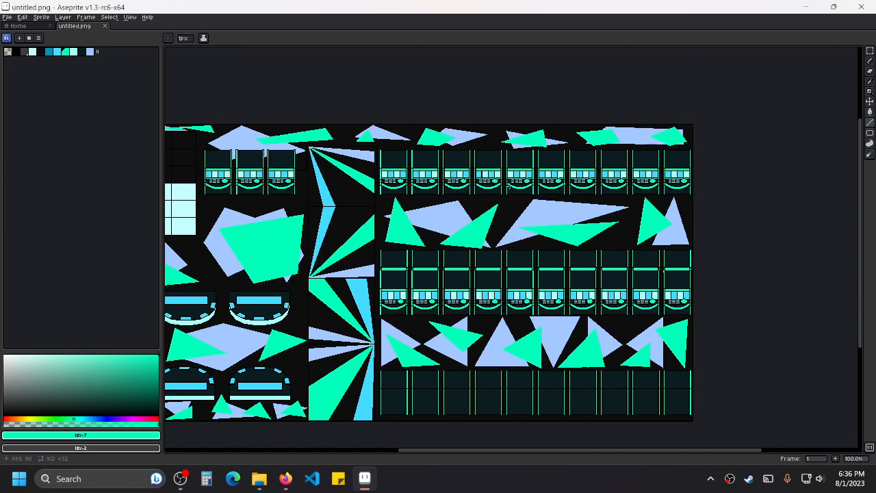
left_click_drag(408, 194, 526, 222)
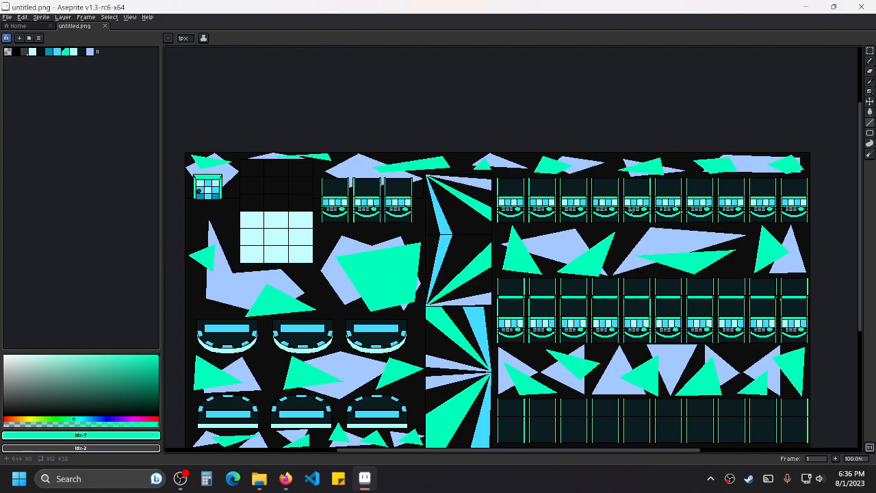
left_click_drag(547, 227, 611, 207)
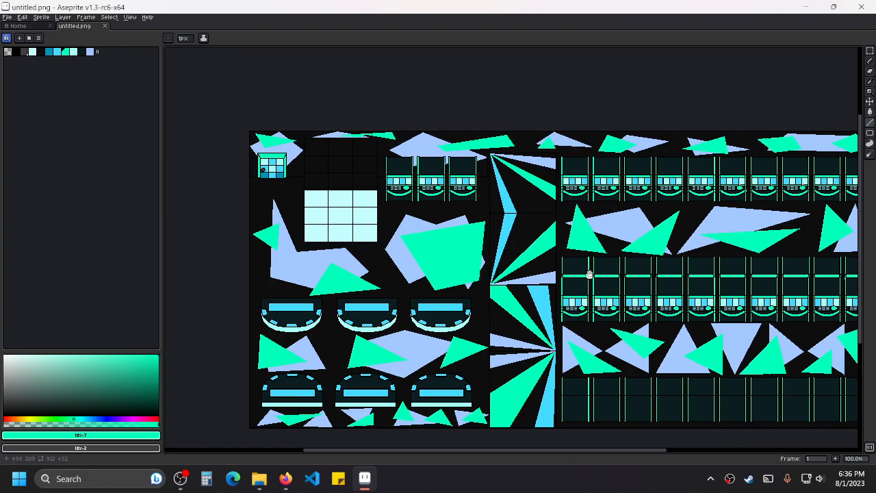
left_click_drag(591, 274, 579, 237)
left_click_drag(518, 202, 546, 214)
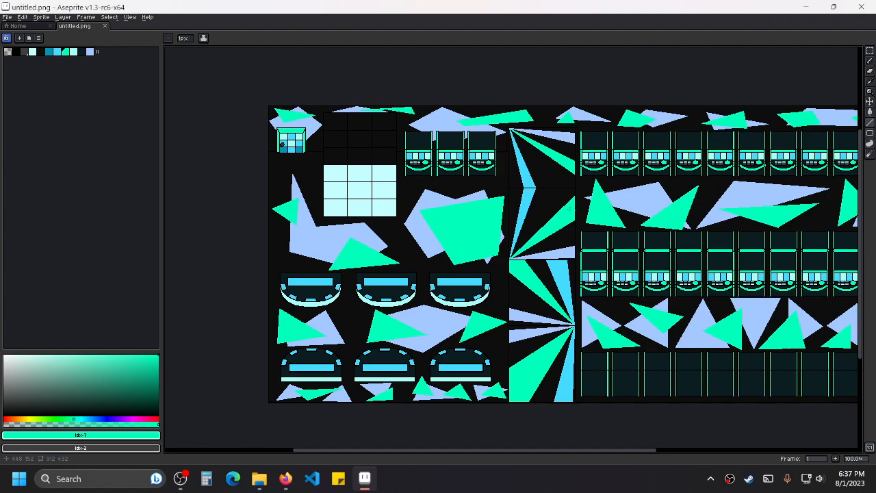
scroll(674, 227, "up", 2)
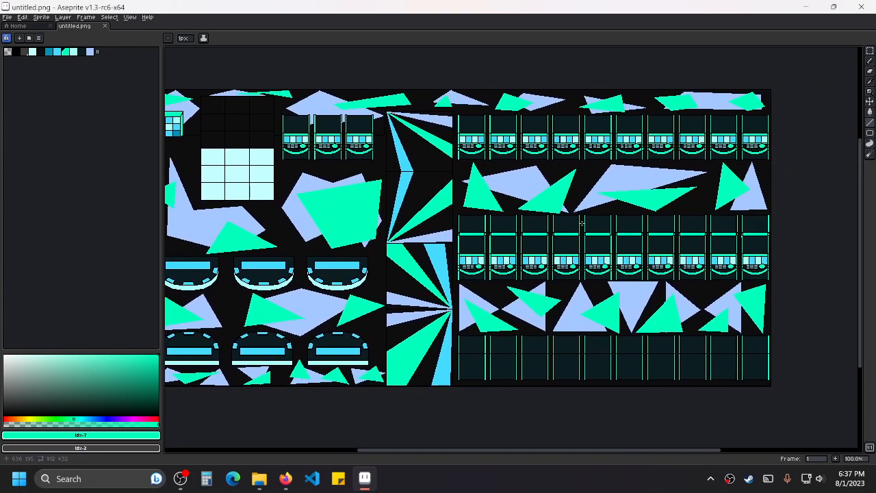
scroll(556, 239, "down", 2)
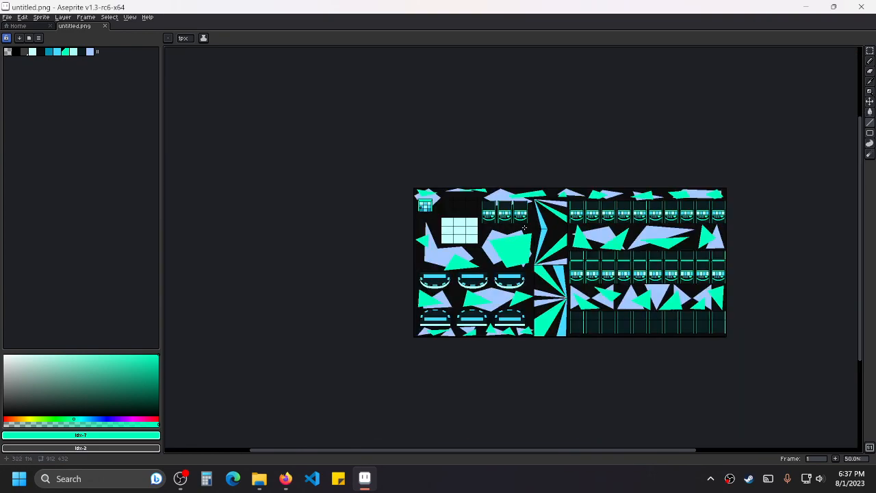
scroll(524, 227, "up", 1)
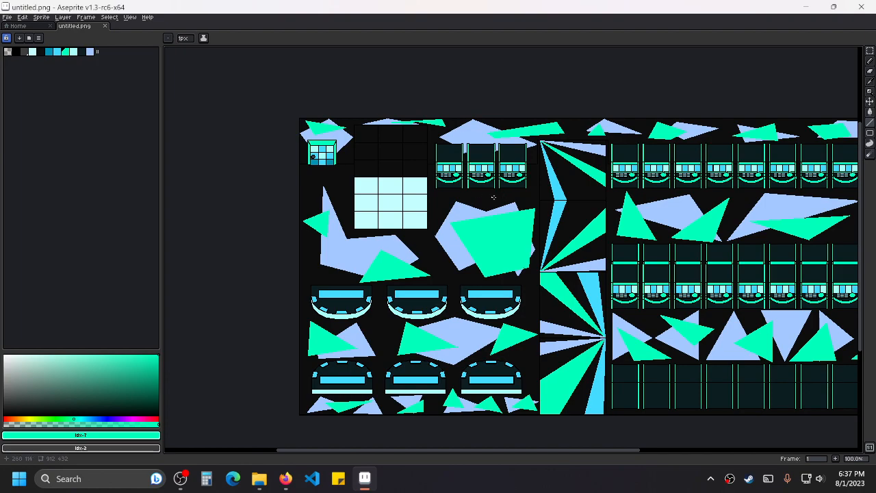
scroll(675, 236, "up", 1)
scroll(615, 179, "down", 2)
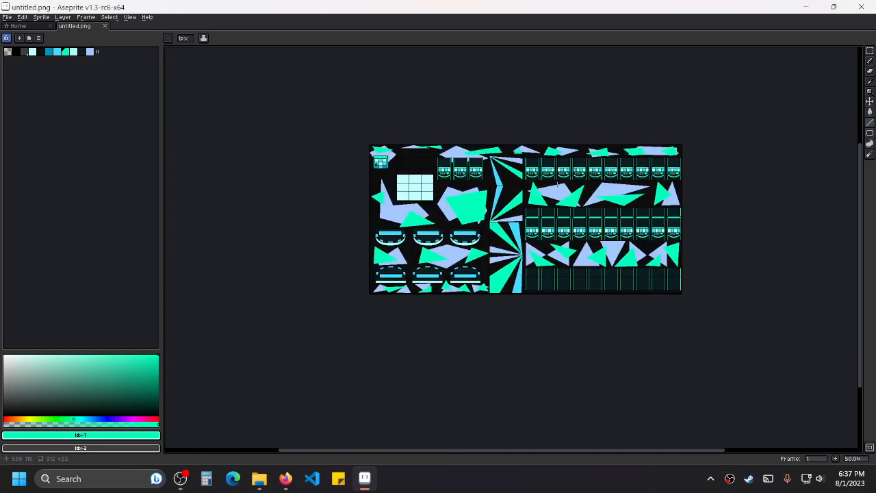
scroll(532, 183, "up", 1)
left_click_drag(414, 203, 487, 189)
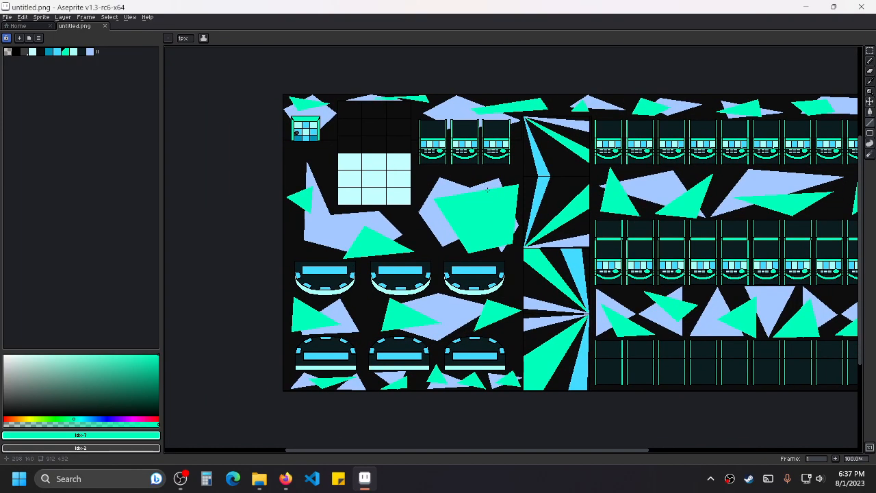
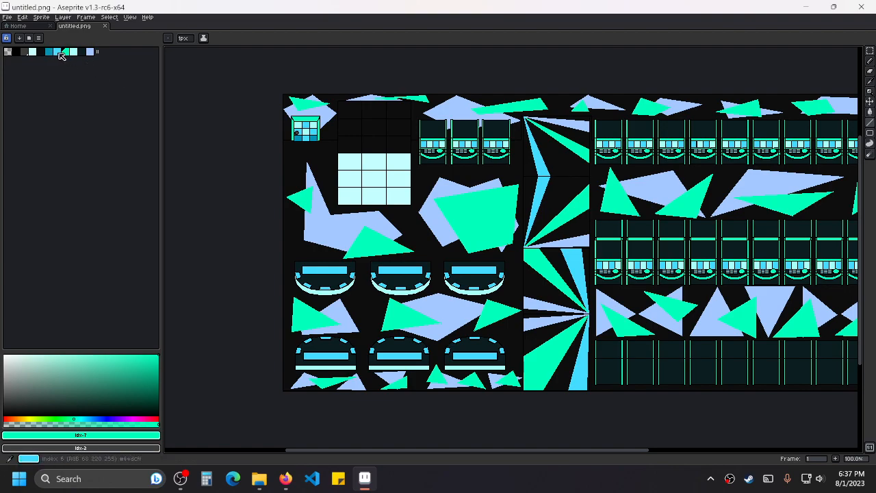
Draw a bright-blue triangle outline with the Line tool below the three slot machines, overlapping the large light-blue shape's upper corner.
left_click(59, 53)
mouse_move(872, 122)
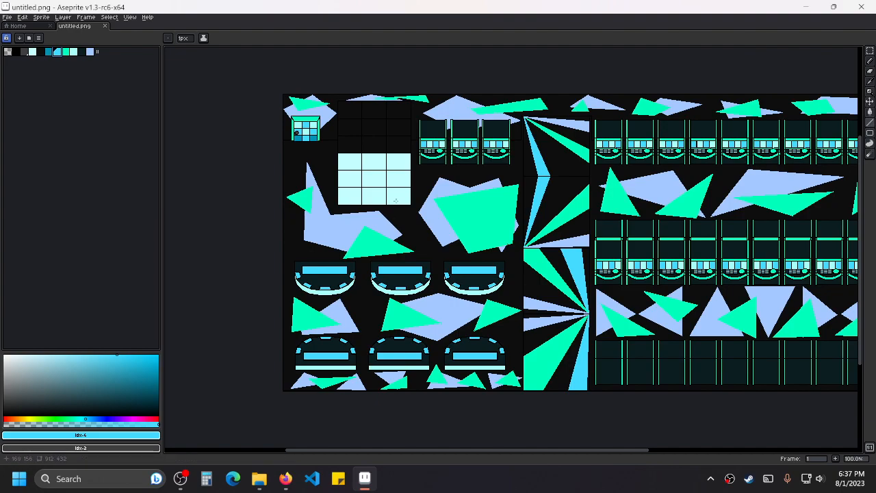
scroll(312, 219, "up", 2)
mouse_move(335, 246)
left_mouse_down()
mouse_move(380, 194)
mouse_move(449, 233)
left_mouse_up()
left_click_drag(448, 233, 334, 244)
left_click_drag(638, 197, 341, 274)
mouse_move(357, 204)
left_mouse_down()
mouse_move(357, 149)
mouse_move(487, 164)
left_mouse_up()
left_click_drag(487, 164, 358, 206)
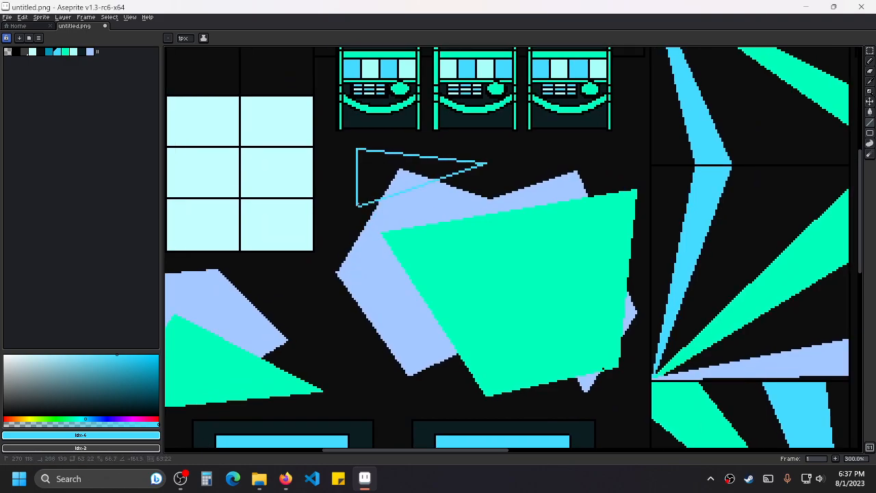
Outline a flat bright-blue polygon across the upper edge of the light-blue diamond between the card-table rows.
scroll(426, 207, "down", 1)
left_click_drag(480, 292, 519, 179)
left_click_drag(463, 324, 473, 171)
scroll(477, 177, "up", 2)
scroll(477, 178, "down", 1)
mouse_move(446, 139)
left_mouse_down()
mouse_move(422, 163)
mouse_move(447, 140)
mouse_move(557, 114)
mouse_move(590, 156)
left_mouse_up()
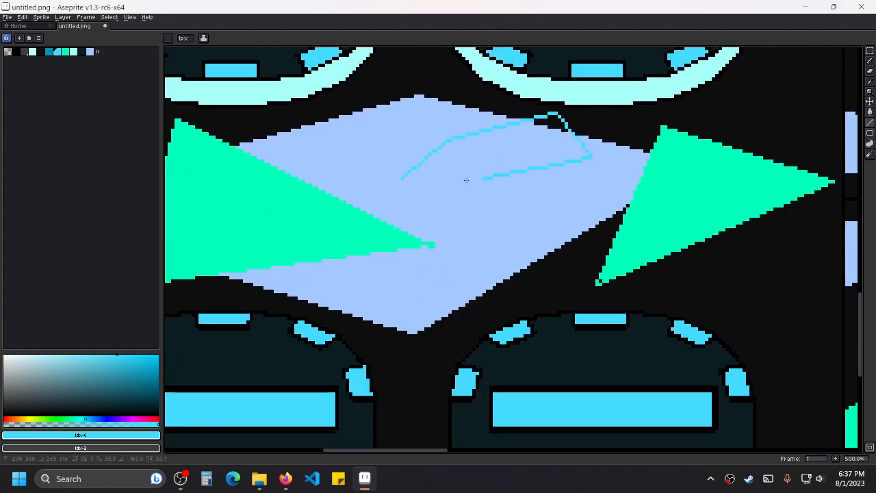
Outline a bright-blue four-sided shape between the lower row's rightmost card table and the ray-patterned divider.
scroll(401, 180, "down", 2)
scroll(492, 246, "up", 2)
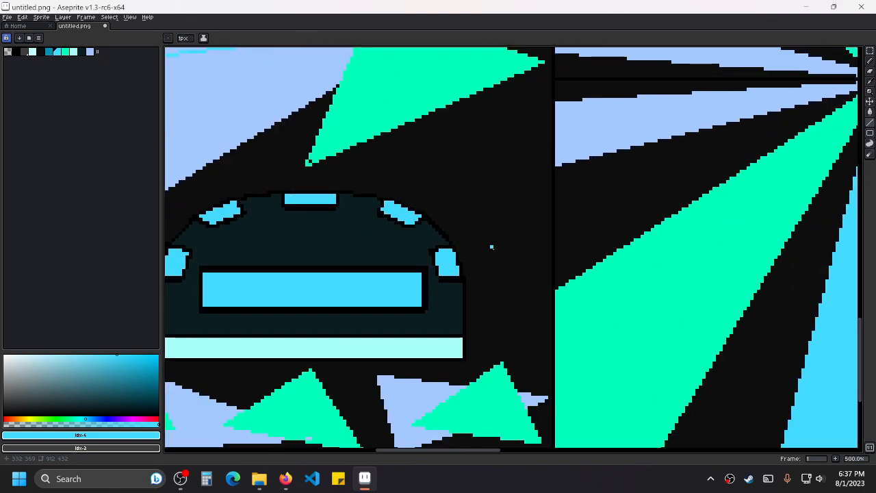
mouse_move(493, 251)
left_mouse_down()
mouse_move(438, 166)
mouse_move(539, 102)
mouse_move(540, 196)
mouse_move(493, 254)
left_mouse_up()
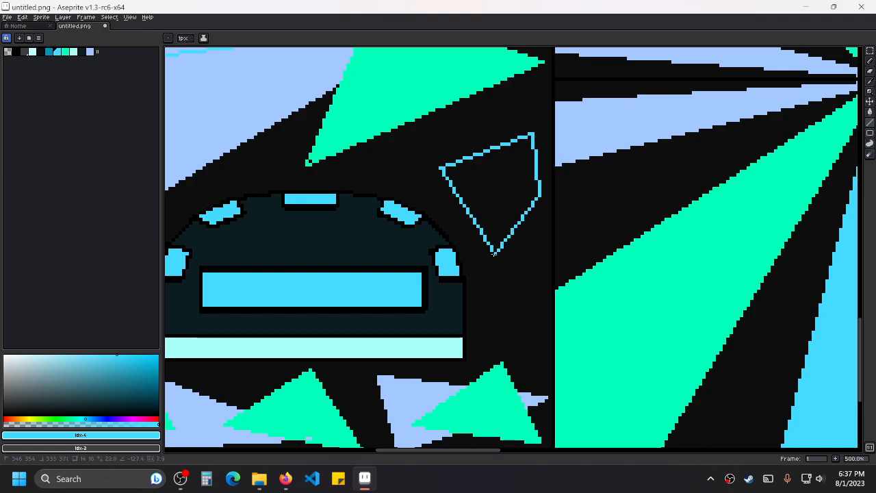
Draw a small bright-blue outline on the large light-blue shape below the white tile grid.
scroll(446, 223, "down", 3)
left_click_drag(363, 225, 472, 192)
left_click_drag(363, 180, 585, 220)
scroll(609, 171, "up", 1)
scroll(584, 219, "down", 1)
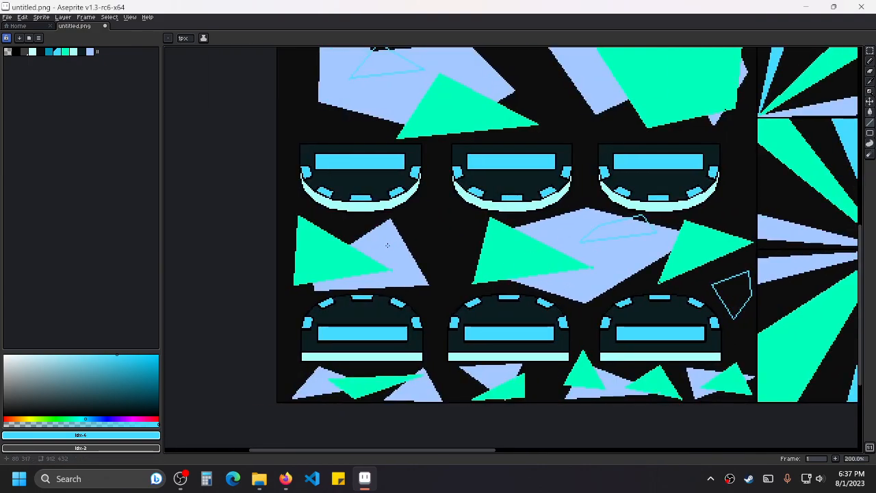
Draw a bright-blue four-sided outline in the dark gap between the first two card-table columns, between the two table rows.
scroll(388, 245, "up", 2)
mouse_move(487, 286)
left_mouse_down()
mouse_move(439, 192)
mouse_move(414, 186)
mouse_move(511, 143)
mouse_move(546, 228)
mouse_move(553, 224)
mouse_move(486, 285)
left_mouse_up()
scroll(486, 285, "down", 3)
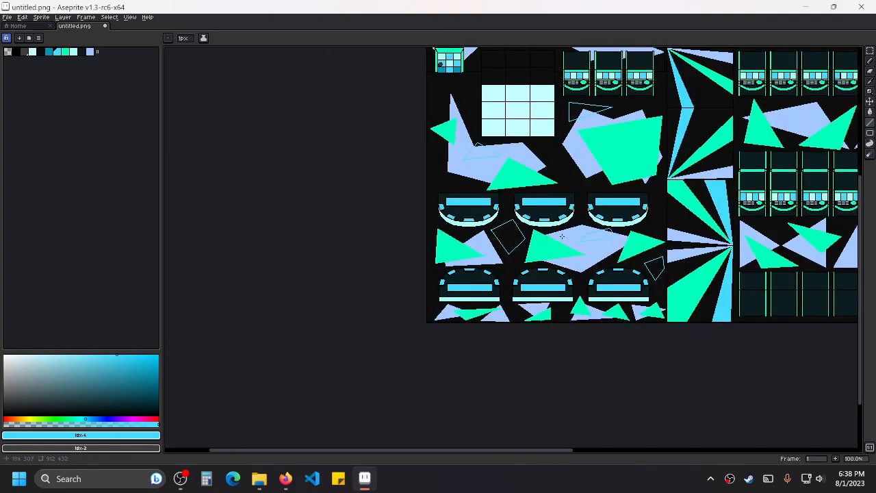
Outline a bright-blue diamond between the first two light-blue triangles below the long slot-machine row, undoing the misplaced lines before closing it.
scroll(636, 226, "up", 3)
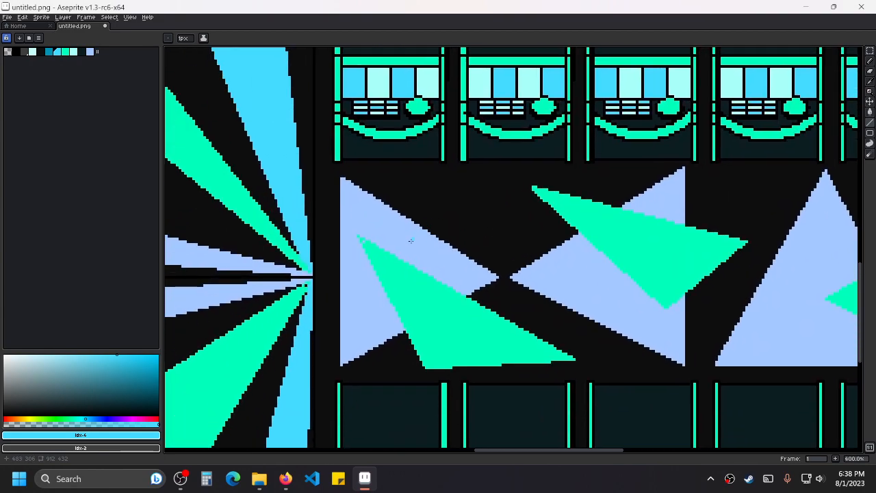
mouse_move(411, 240)
left_mouse_down()
mouse_move(520, 175)
mouse_move(597, 217)
mouse_move(540, 278)
mouse_move(467, 275)
mouse_move(498, 258)
left_mouse_up()
key("ctrl+z")
key("ctrl+z")
key("ctrl+z")
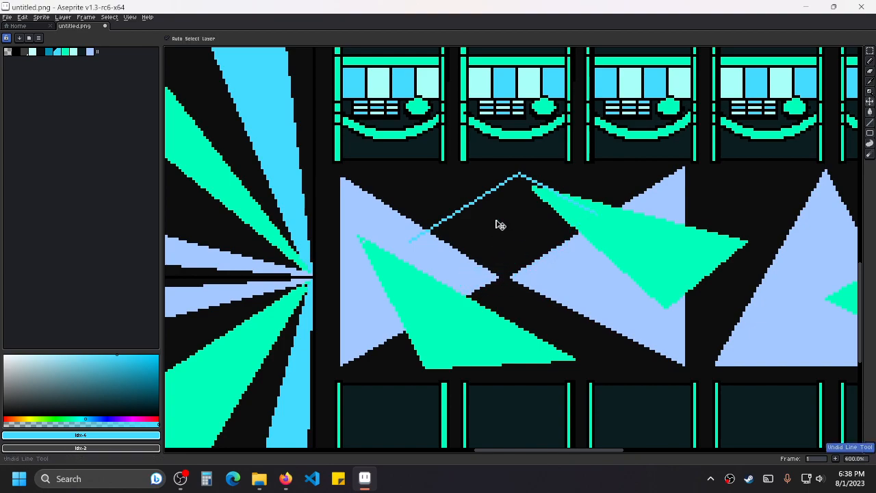
mouse_move(437, 203)
left_mouse_down()
mouse_move(530, 161)
mouse_move(571, 208)
mouse_move(502, 251)
mouse_move(439, 203)
left_mouse_up()
Draw bright-blue triangle outlines over the upright light-blue triangle's tip and the inverted light-blue triangle's right edge below the slot machines.
mouse_move(679, 225)
left_mouse_down()
mouse_move(582, 217)
mouse_move(394, 249)
left_mouse_up()
left_click_drag(518, 123, 430, 139)
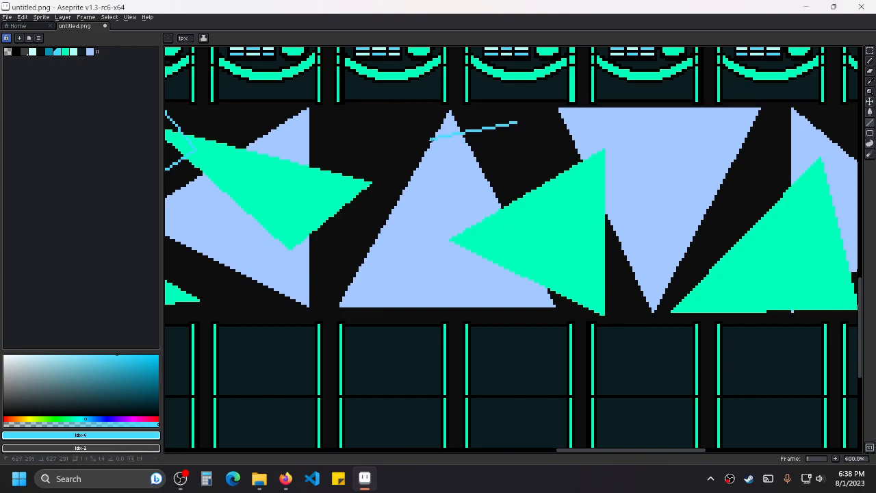
left_click_drag(517, 124, 491, 184)
left_click_drag(643, 185, 441, 198)
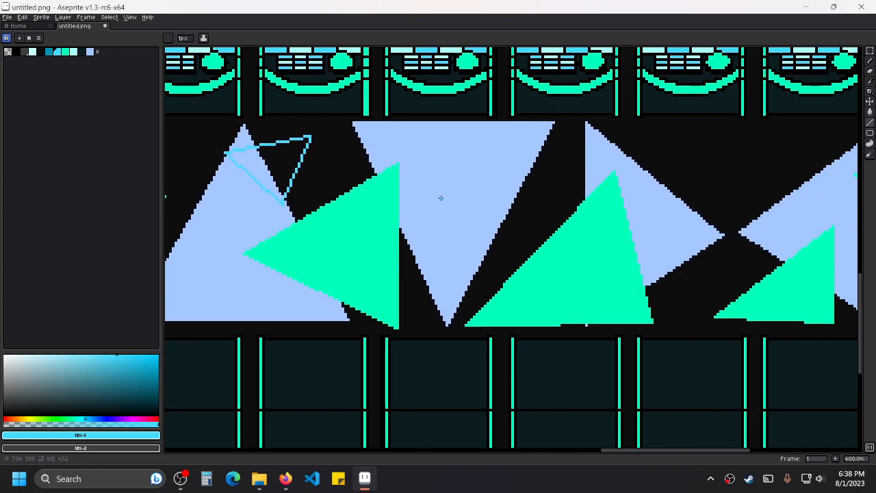
mouse_move(551, 202)
left_mouse_down()
mouse_move(483, 164)
mouse_move(582, 111)
mouse_move(564, 195)
mouse_move(552, 202)
left_mouse_up()
Outline a wide bright-blue quadrilateral above the last two facing light-blue triangles and a small one beside the rightmost green triangle's lower tip.
left_click_drag(645, 185, 344, 241)
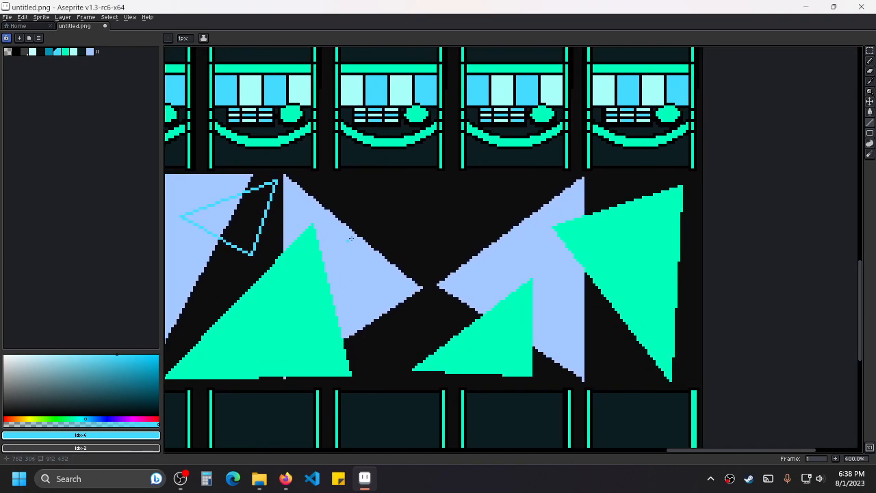
mouse_move(366, 189)
left_mouse_down()
mouse_move(546, 173)
mouse_move(547, 238)
mouse_move(408, 251)
mouse_move(368, 189)
left_mouse_up()
left_click_drag(615, 358, 495, 273)
scroll(529, 315, "up", 1)
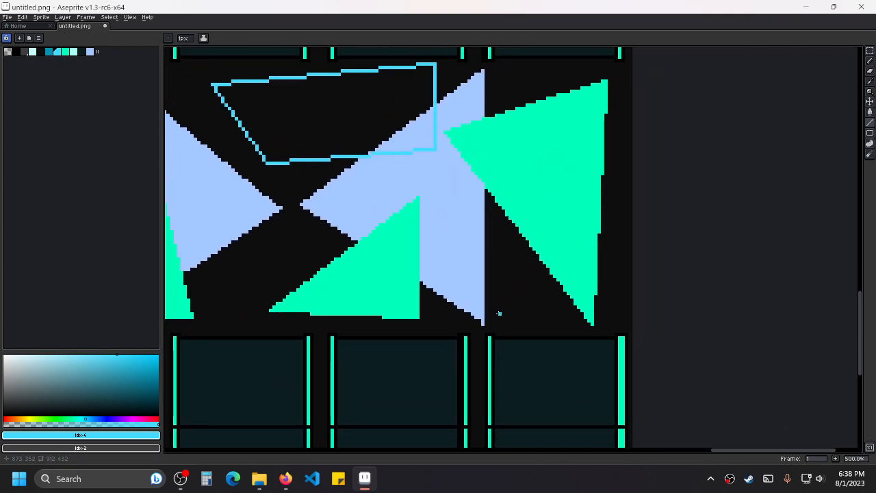
mouse_move(508, 324)
left_mouse_down()
mouse_move(455, 271)
mouse_move(541, 212)
mouse_move(572, 259)
mouse_move(532, 313)
mouse_move(508, 325)
left_mouse_up()
scroll(489, 258, "down", 3)
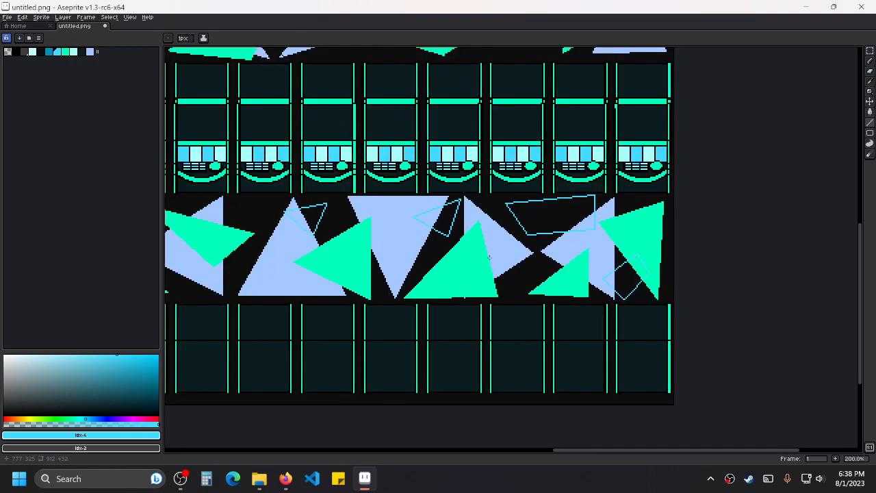
Draw a large bright-blue four-sided outline below the tiled door, overlapping the pointed tip of the light-blue shape.
left_click_drag(437, 253, 501, 334)
scroll(501, 322, "down", 1)
scroll(477, 199, "up", 1)
left_click_drag(235, 230, 542, 224)
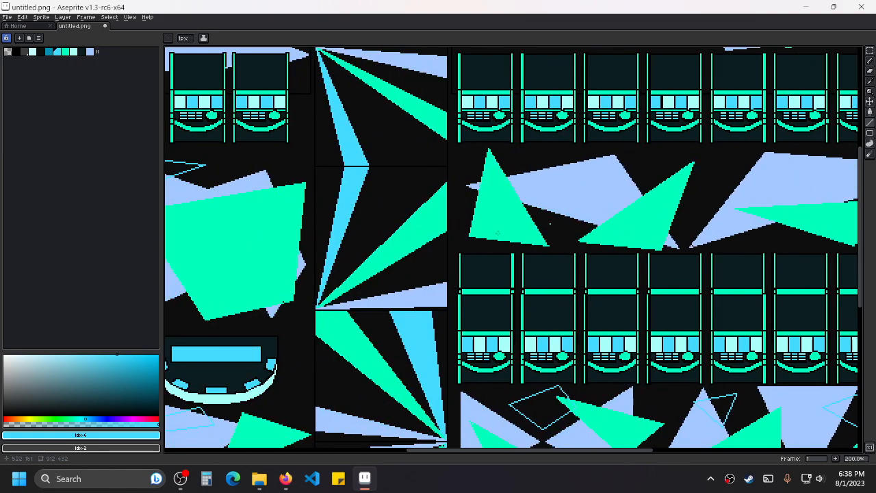
scroll(540, 224, "down", 2)
scroll(461, 237, "up", 2)
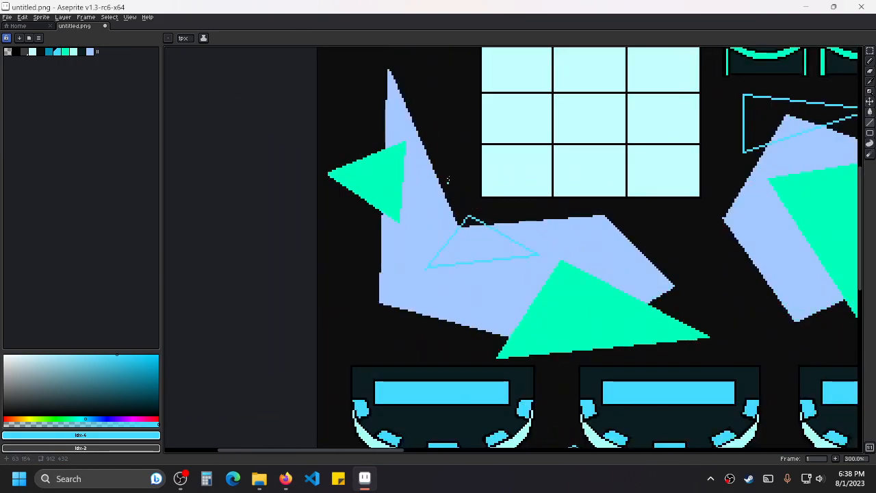
left_click_drag(448, 178, 473, 309)
scroll(548, 261, "down", 1)
scroll(425, 251, "up", 1)
scroll(454, 258, "right", 3)
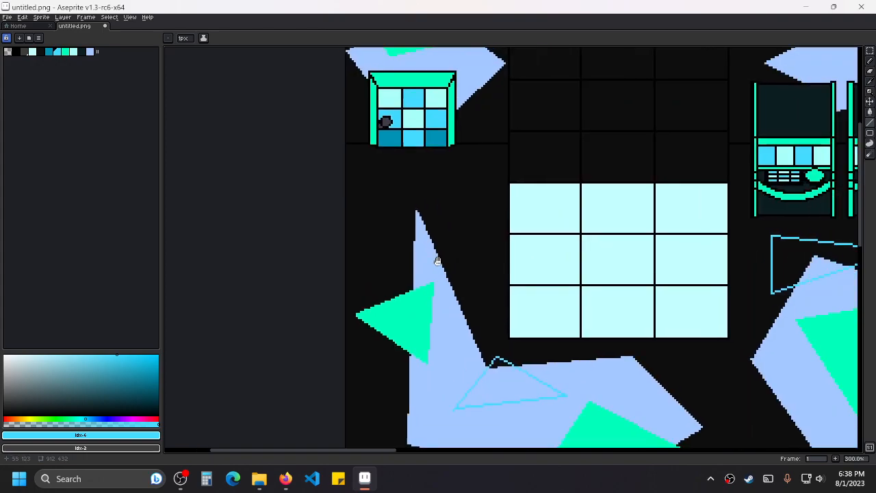
mouse_move(321, 280)
left_mouse_down()
mouse_move(444, 226)
mouse_move(415, 152)
mouse_move(305, 196)
mouse_move(312, 262)
mouse_move(322, 280)
left_mouse_up()
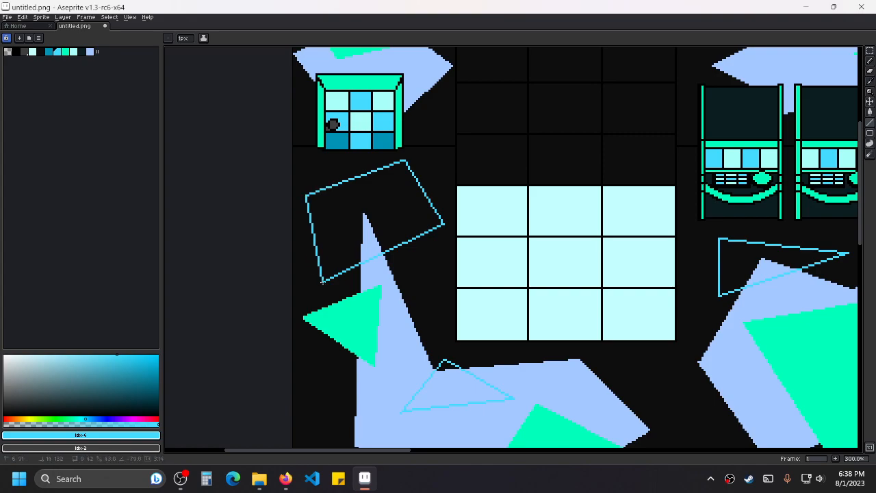
Examine the upper part of the map around the tile grid and slot machines for gaps lacking bright-blue shapes.
left_click_drag(612, 184, 489, 264)
scroll(489, 265, "down", 1)
left_click_drag(594, 217, 380, 214)
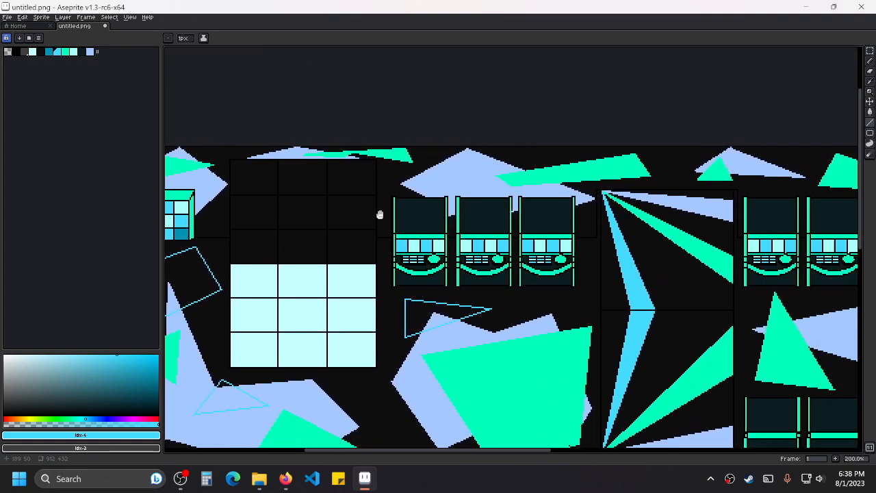
scroll(380, 214, "down", 1)
scroll(530, 199, "up", 1)
left_click_drag(269, 188, 571, 171)
scroll(436, 199, "up", 1)
scroll(571, 171, "down", 1)
scroll(596, 175, "down", 1)
Outline a bright-blue four-sided shape over the leftmost green and light-blue triangles between the two card-table rows.
left_click_drag(554, 318, 544, 214)
scroll(545, 216, "up", 1)
left_click_drag(574, 278, 569, 213)
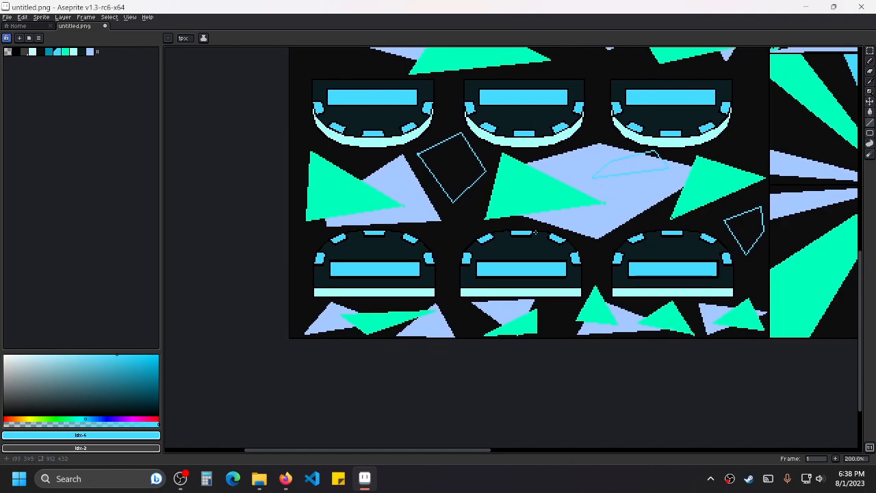
left_click_drag(445, 322, 451, 359)
left_click_drag(415, 241, 456, 284)
scroll(445, 278, "up", 3)
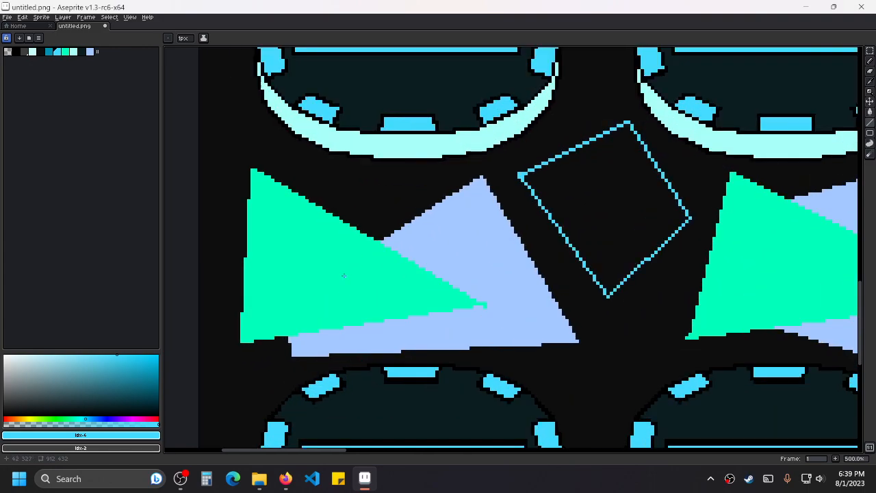
mouse_move(311, 316)
left_mouse_down()
mouse_move(327, 246)
mouse_move(451, 292)
mouse_move(467, 330)
left_mouse_up()
left_click_drag(405, 322, 311, 316)
Draw a bright-blue four-sided outline along the map's bottom edge, in the gap between the lower row's first two card tables.
scroll(402, 235, "down", 1)
scroll(487, 221, "down", 4)
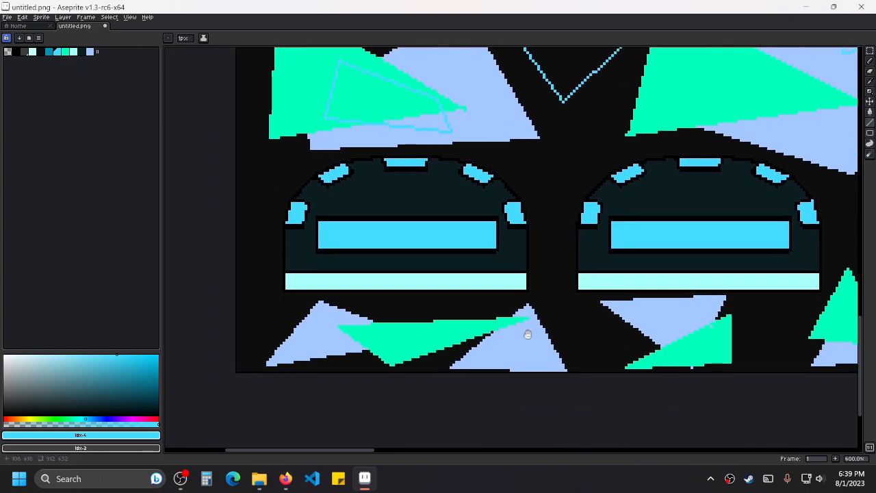
scroll(453, 310, "up", 1)
scroll(453, 310, "up", 1)
mouse_move(492, 332)
left_mouse_down()
mouse_move(530, 258)
mouse_move(589, 319)
mouse_move(625, 313)
mouse_move(599, 359)
mouse_move(493, 335)
left_mouse_up()
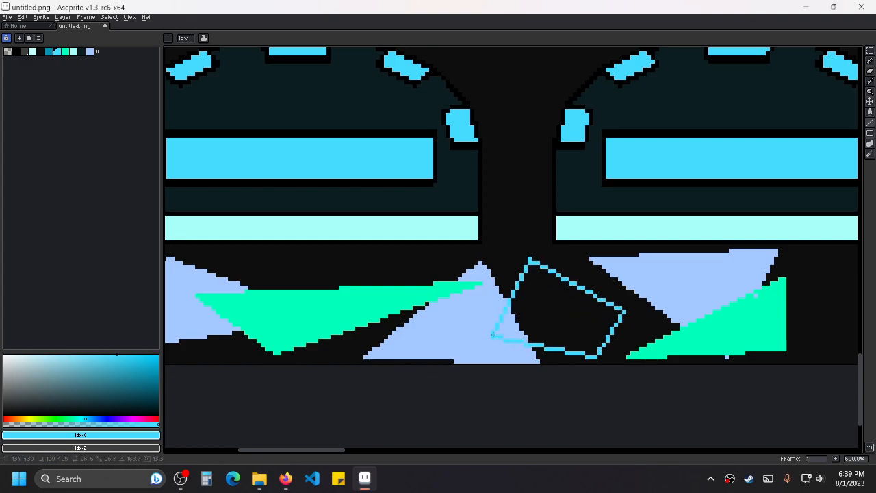
Draw a bright-blue four-sided outline along the bottom edge between the second and third card tables, overlapping the tall green triangle.
scroll(563, 287, "down", 2)
left_click_drag(613, 249, 408, 267)
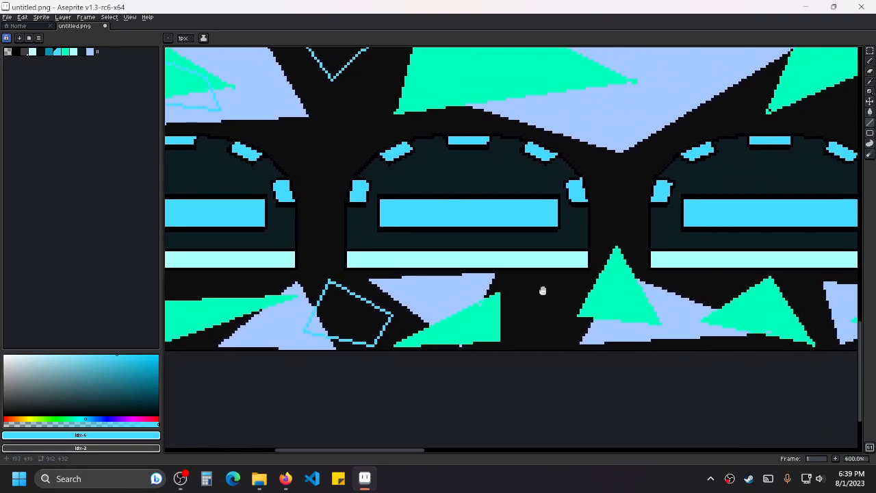
left_click_drag(550, 291, 485, 287)
scroll(483, 295, "up", 1)
mouse_move(473, 345)
left_mouse_down()
mouse_move(499, 275)
mouse_move(579, 305)
mouse_move(587, 322)
mouse_move(579, 346)
mouse_move(473, 345)
left_mouse_up()
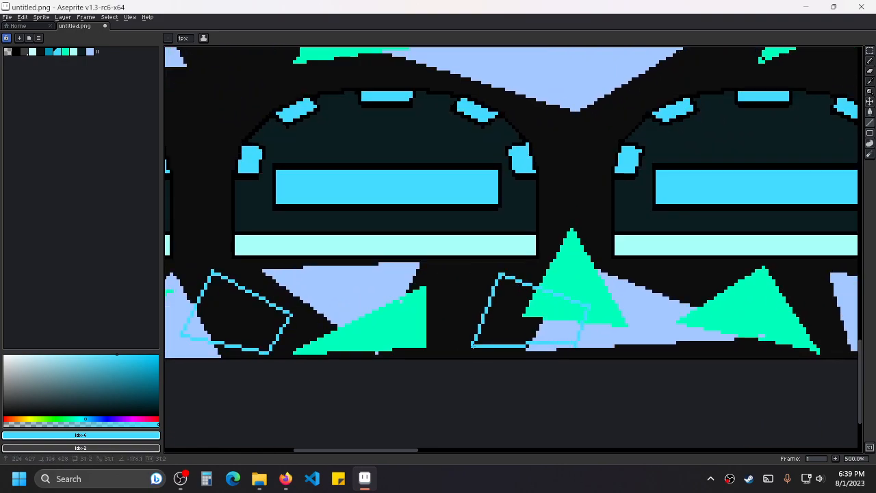
Try a bright-blue triangle outline between the last two green triangles below the rightmost card table, and undo its lines.
scroll(530, 267, "down", 2)
left_click_drag(567, 245, 395, 268)
left_click_drag(559, 293, 449, 266)
scroll(420, 265, "up", 1)
scroll(414, 266, "left", 2)
scroll(438, 288, "up", 2)
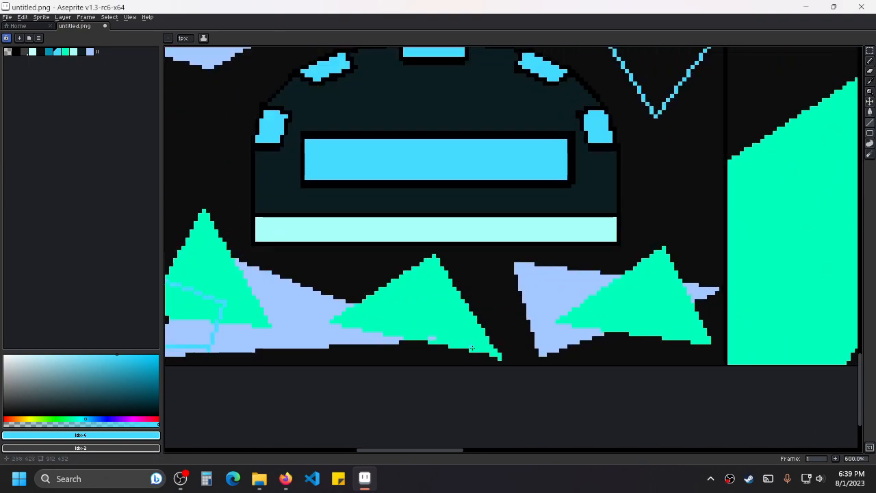
mouse_move(454, 361)
left_mouse_down()
mouse_move(505, 254)
mouse_move(586, 364)
mouse_move(455, 359)
left_mouse_up()
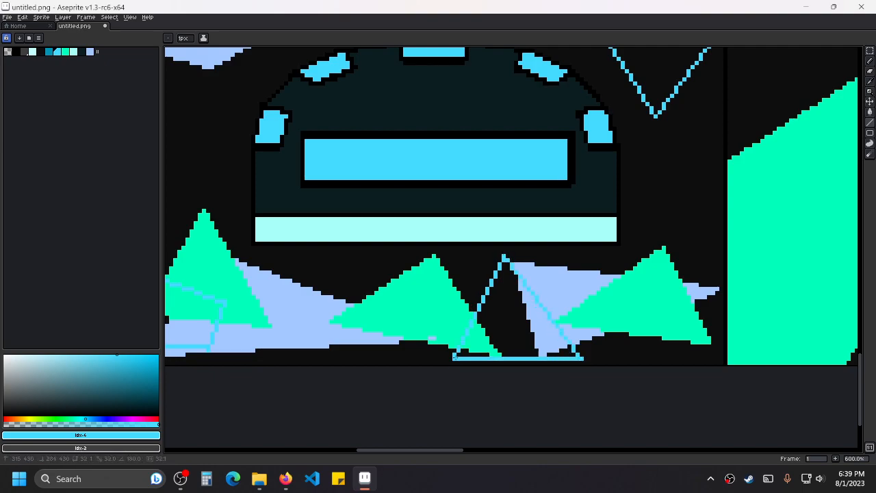
scroll(505, 291, "down", 2)
key("ctrl+z")
key("ctrl+z")
key("ctrl+z")
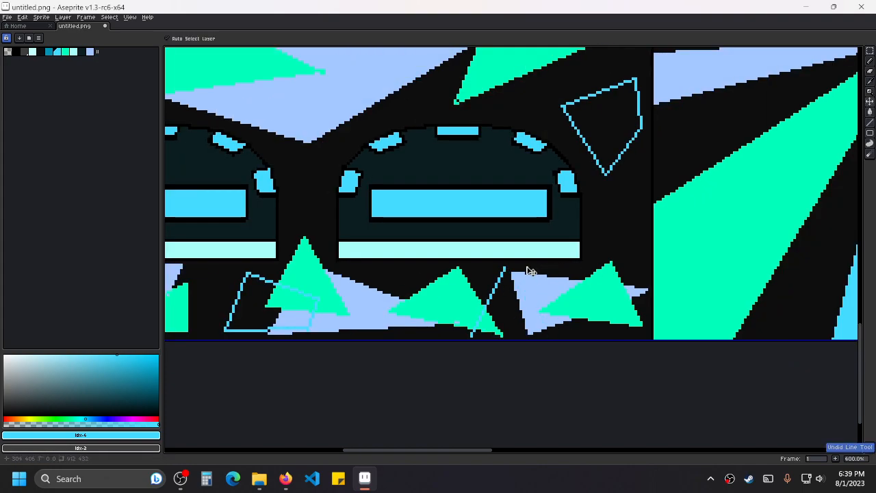
Draw a bright-blue triangle outline between the upper row's rightmost card table and the ray-patterned divider.
scroll(543, 274, "down", 3)
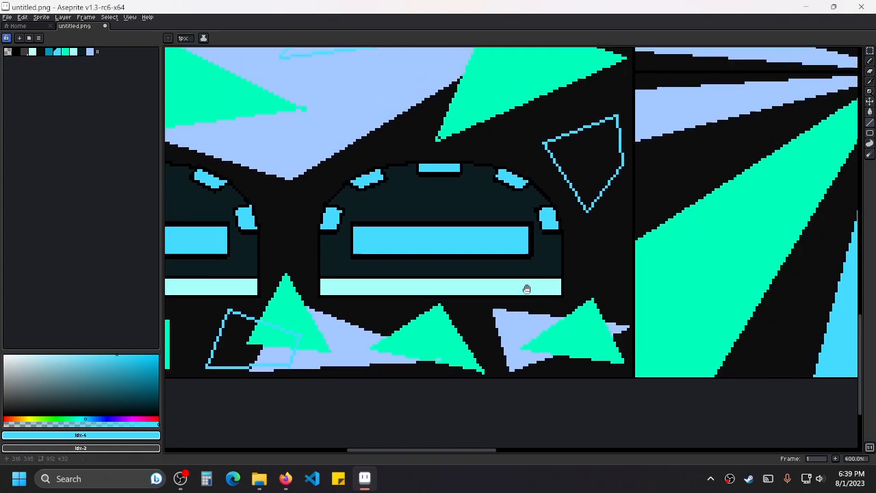
scroll(560, 309, "up", 3)
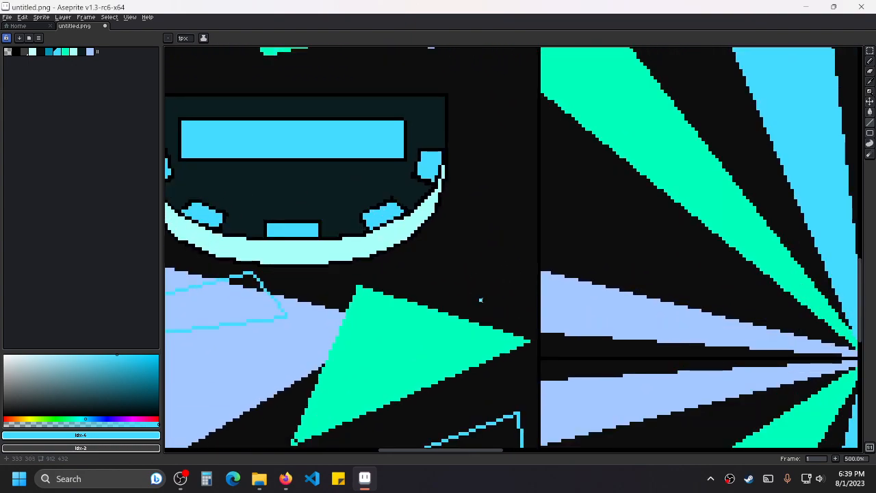
mouse_move(487, 309)
left_mouse_down()
mouse_move(428, 255)
mouse_move(512, 183)
mouse_move(496, 306)
mouse_move(487, 309)
left_mouse_up()
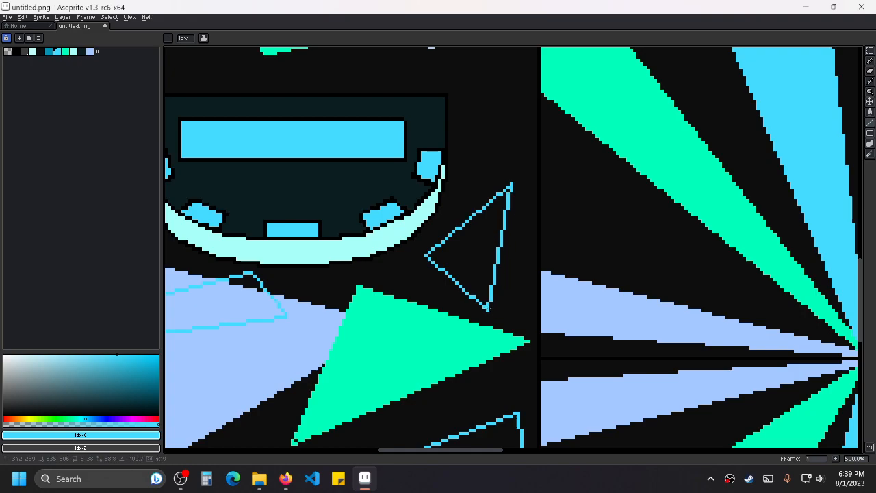
Outline a bright-blue triangle across the large green shape's lowest corner, above the upper row's rightmost card table.
scroll(403, 261, "down", 2)
scroll(425, 253, "up", 1)
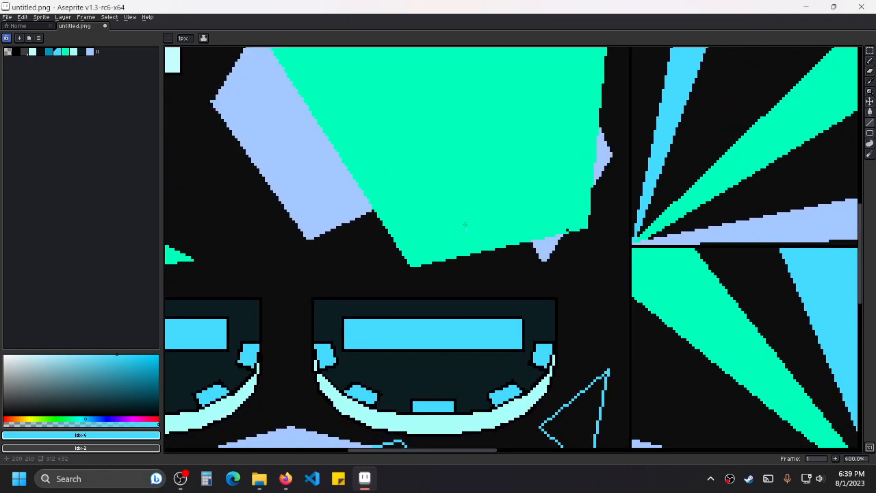
mouse_move(512, 280)
left_mouse_down()
mouse_move(452, 214)
mouse_move(363, 268)
mouse_move(513, 281)
left_mouse_up()
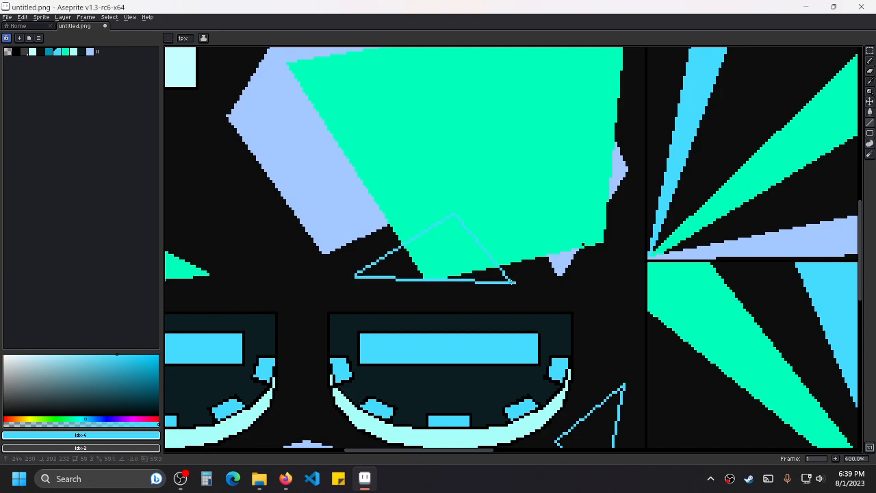
Draw a bright-blue triangle outline at the right end of the large light-blue shape below the white tile grid, overlapping the green triangle.
scroll(365, 237, "down", 2)
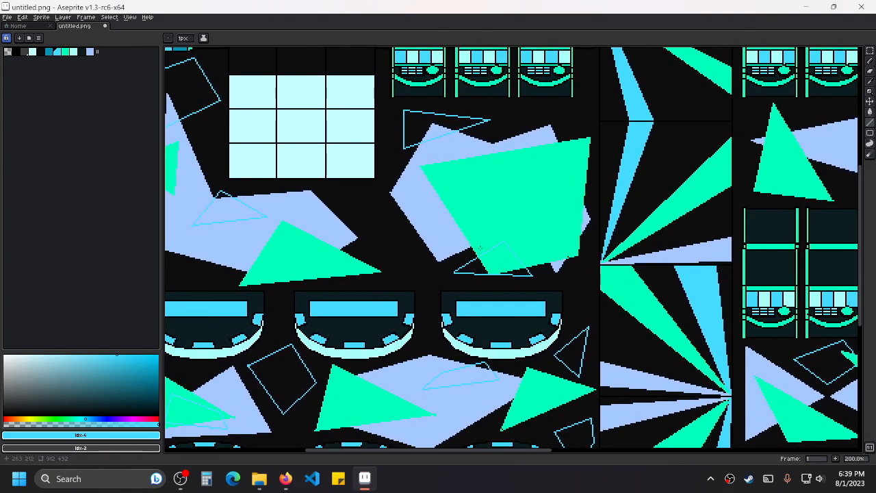
scroll(411, 274, "down", 1)
scroll(414, 302, "up", 3)
mouse_move(416, 311)
left_mouse_down()
mouse_move(468, 191)
mouse_move(459, 168)
mouse_move(550, 256)
mouse_move(566, 287)
mouse_move(411, 310)
left_mouse_up()
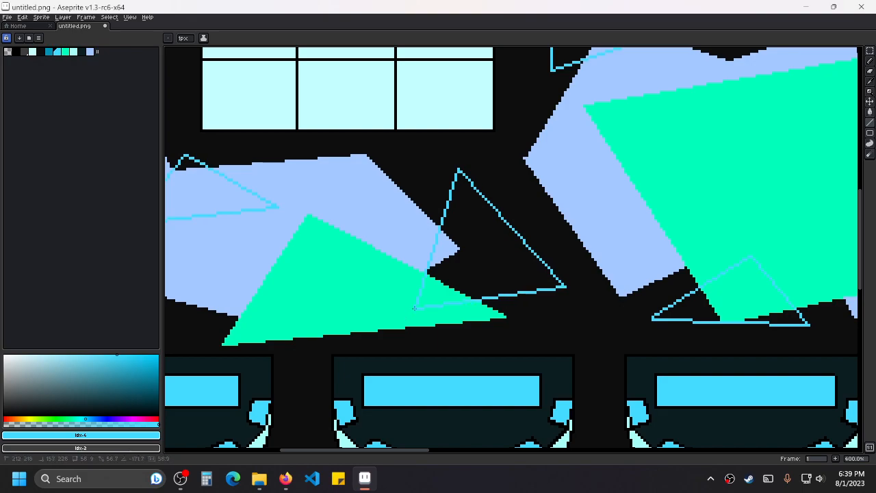
Draw a narrow bright-blue triangle outline between the tiled door and the dark tile grid, over the light-blue shape's right corner.
scroll(414, 308, "down", 2)
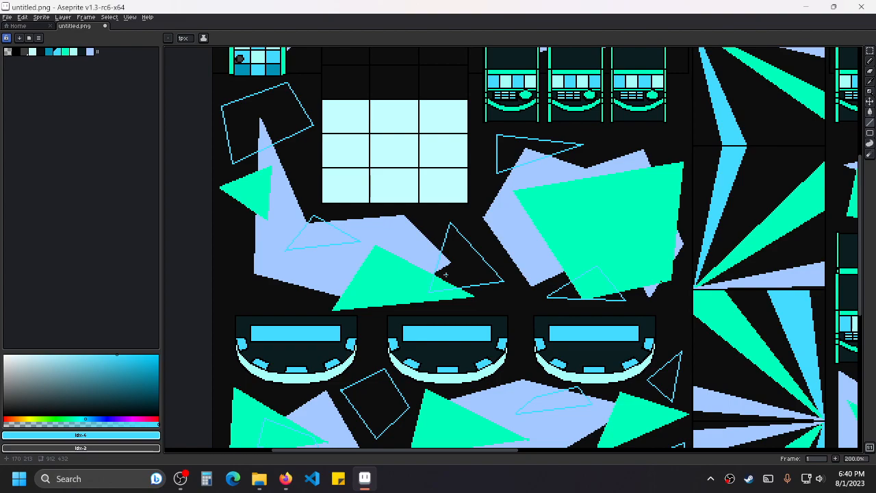
scroll(482, 226, "down", 2)
scroll(452, 258, "up", 1)
scroll(277, 200, "up", 4)
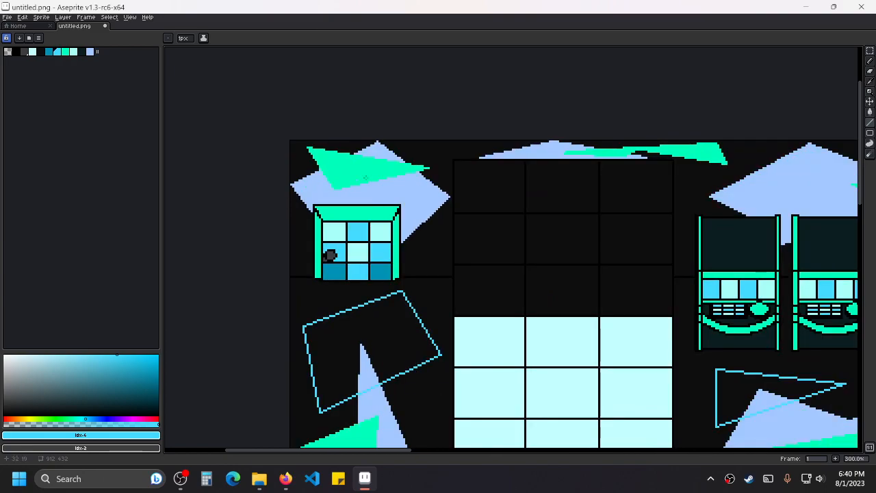
mouse_move(474, 308)
left_mouse_down()
mouse_move(410, 169)
mouse_move(485, 131)
mouse_move(486, 274)
mouse_move(473, 306)
left_mouse_up()
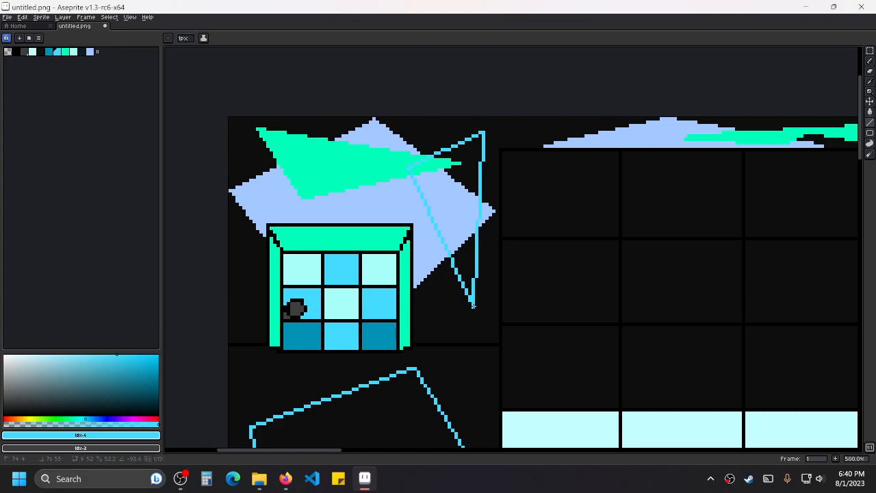
Draw two bright-blue triangle outlines above the three-machine slot group, one over the light-blue shape's left tip and one across its middle.
scroll(473, 306, "down", 4)
scroll(545, 222, "up", 3)
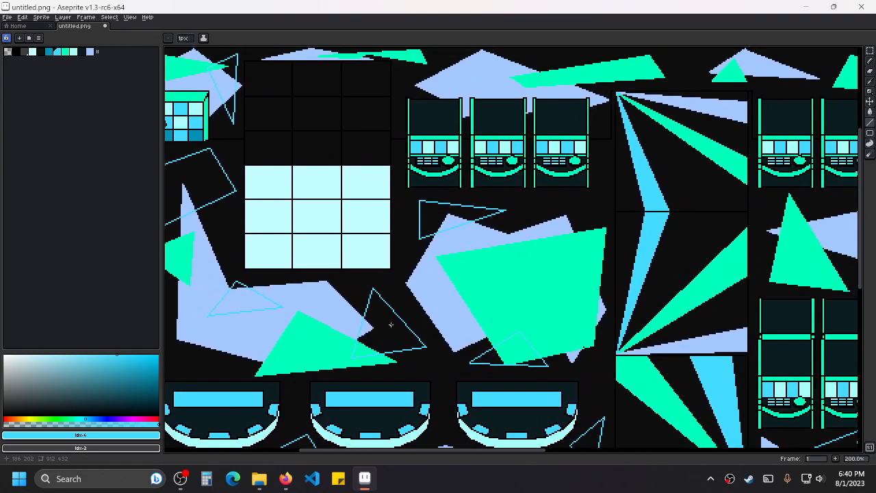
left_click_drag(391, 324, 399, 452)
scroll(471, 261, "up", 1)
left_click_drag(427, 214, 613, 280)
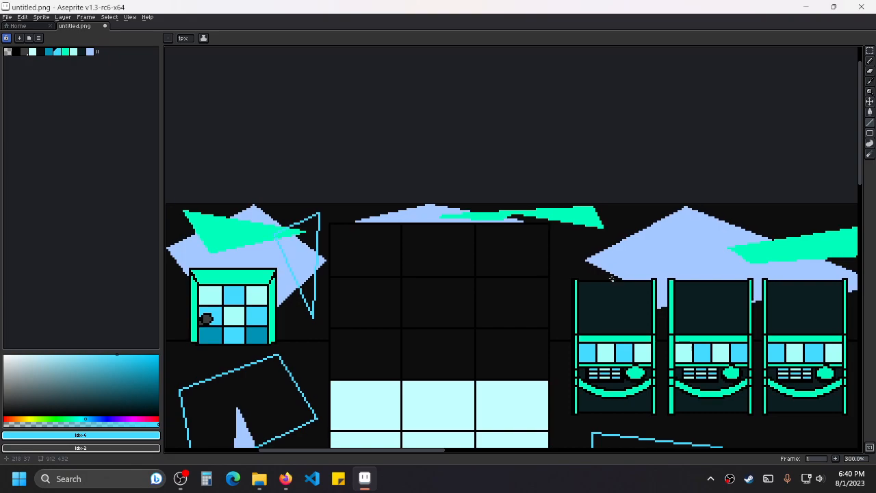
scroll(525, 235, "up", 2)
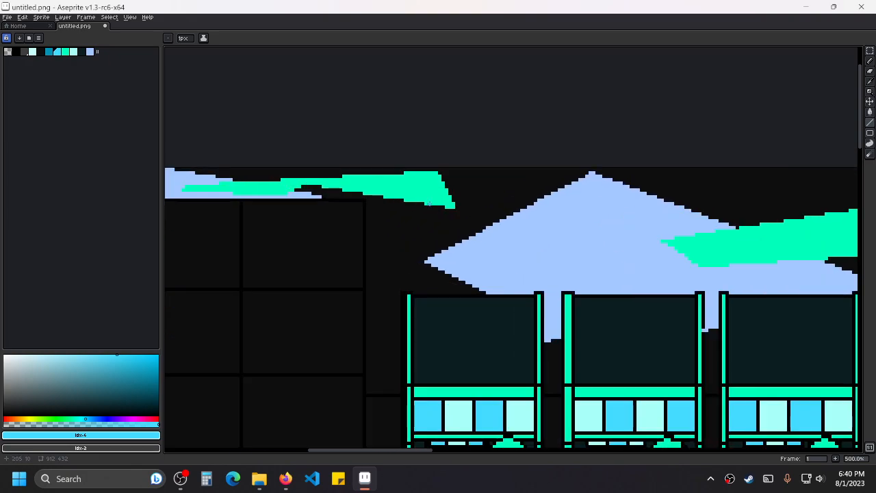
mouse_move(420, 270)
left_mouse_down()
mouse_move(408, 273)
mouse_move(417, 281)
mouse_move(547, 272)
mouse_move(427, 199)
left_mouse_up()
mouse_move(612, 248)
left_mouse_down()
mouse_move(467, 263)
mouse_move(374, 253)
mouse_move(514, 192)
mouse_move(546, 291)
left_mouse_up()
left_click(365, 267, "shift")
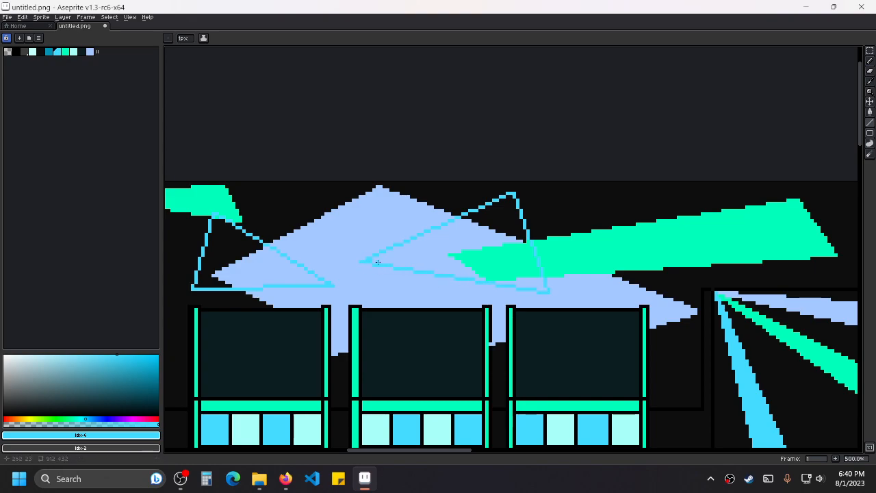
Outline bright-blue triangles across the long green shape's right end above the ray-patterned divider and over the neighbouring light-blue triangle's right tip.
scroll(392, 257, "down", 1)
mouse_move(755, 262)
left_mouse_down()
mouse_move(569, 249)
mouse_move(485, 270)
mouse_move(389, 244)
mouse_move(542, 208)
mouse_move(514, 278)
left_mouse_up()
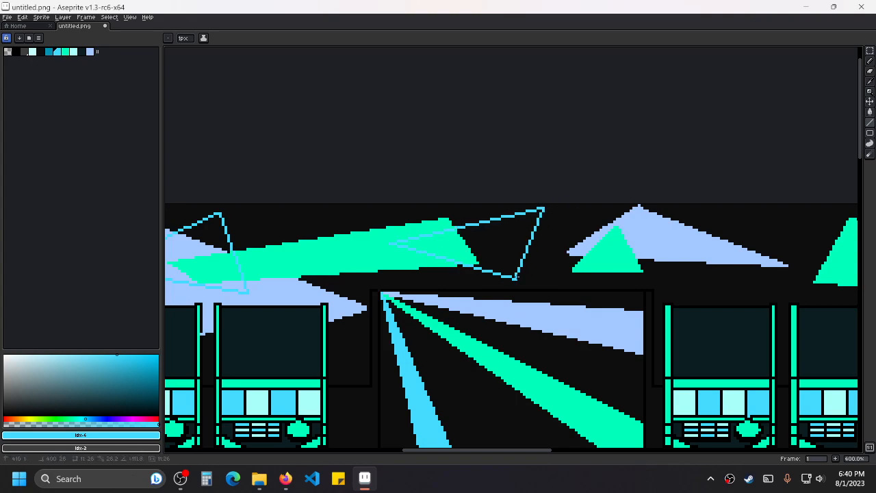
left_click_drag(593, 268, 499, 266)
scroll(499, 267, "up", 1)
left_click_drag(645, 260, 516, 259)
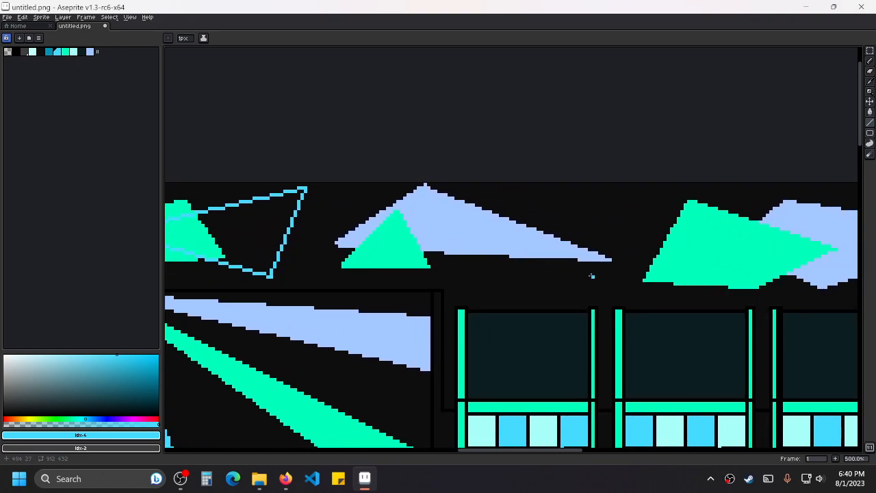
mouse_move(596, 290)
left_mouse_down()
mouse_move(533, 200)
mouse_move(662, 197)
mouse_move(598, 289)
left_mouse_up()
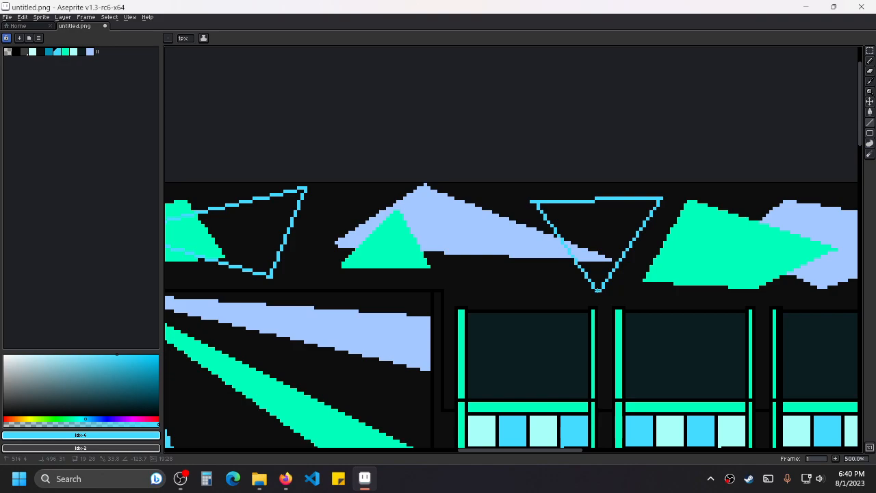
Draw an upright bright-blue triangle outline in the top strip, touching the left tip of the green triangle above the middle slot machines.
scroll(596, 289, "down", 2)
left_click_drag(668, 308, 420, 293)
scroll(493, 277, "up", 1)
mouse_move(623, 289)
left_mouse_down()
mouse_move(493, 277)
mouse_move(469, 206)
mouse_move(486, 167)
mouse_move(543, 265)
mouse_move(457, 261)
left_mouse_up()
scroll(493, 276, "up", 1)
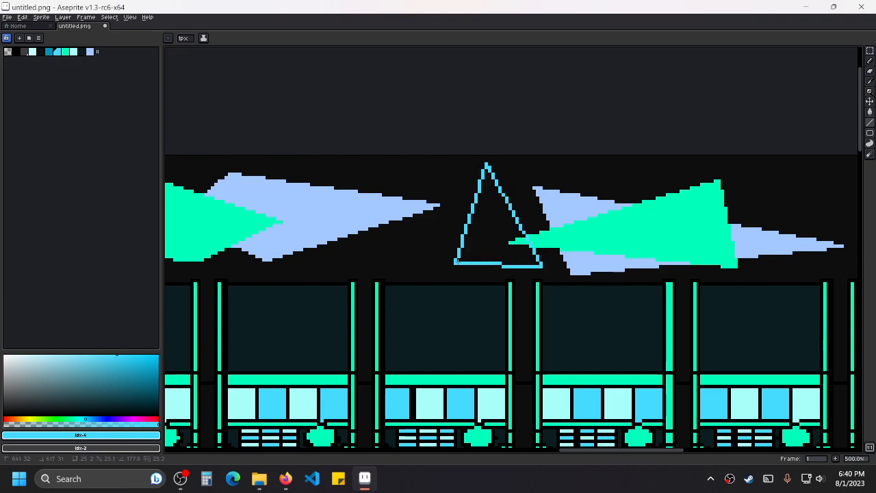
Draw a bright-blue triangle outline over the long light-blue shape in the top-right strip, between its two green quadrilaterals.
scroll(457, 261, "down", 5)
scroll(582, 298, "up", 3)
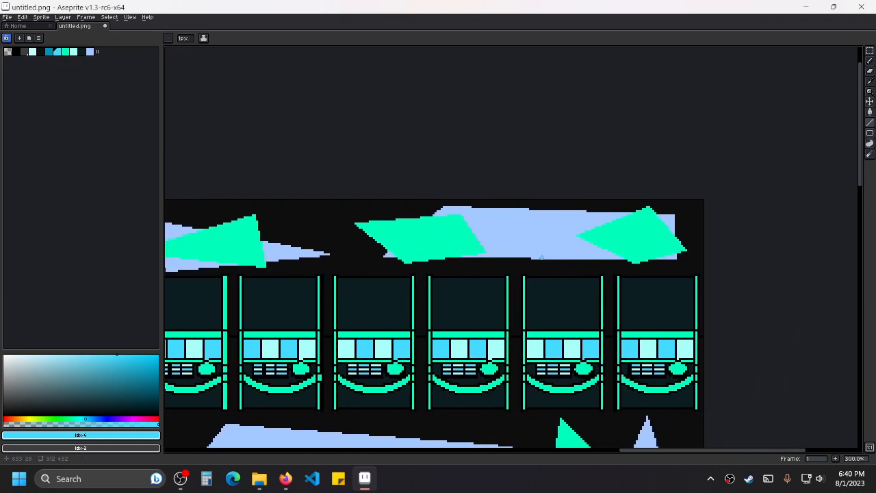
scroll(491, 270, "up", 2)
mouse_move(491, 271)
left_mouse_down()
mouse_move(574, 183)
mouse_move(607, 276)
mouse_move(490, 273)
left_mouse_up()
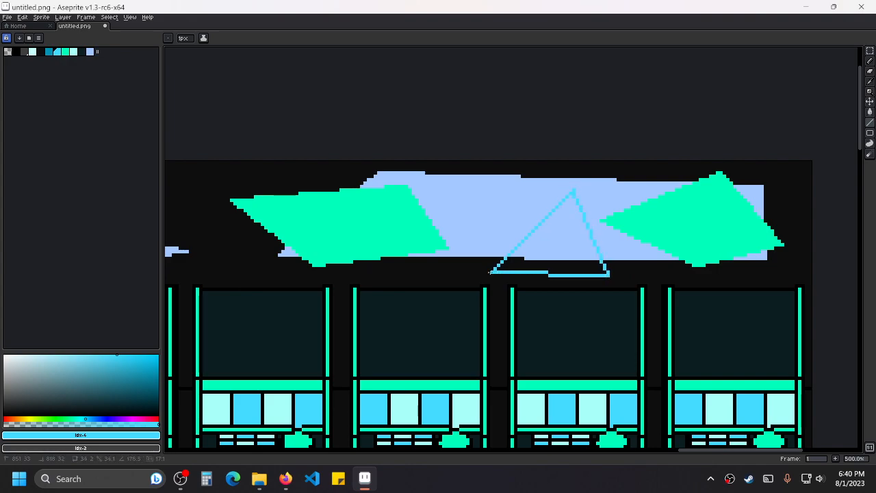
Draw a bright-blue triangle outline between the first two slot-machine rows, linking the second green triangle and the long light-blue shape.
scroll(490, 272, "down", 3)
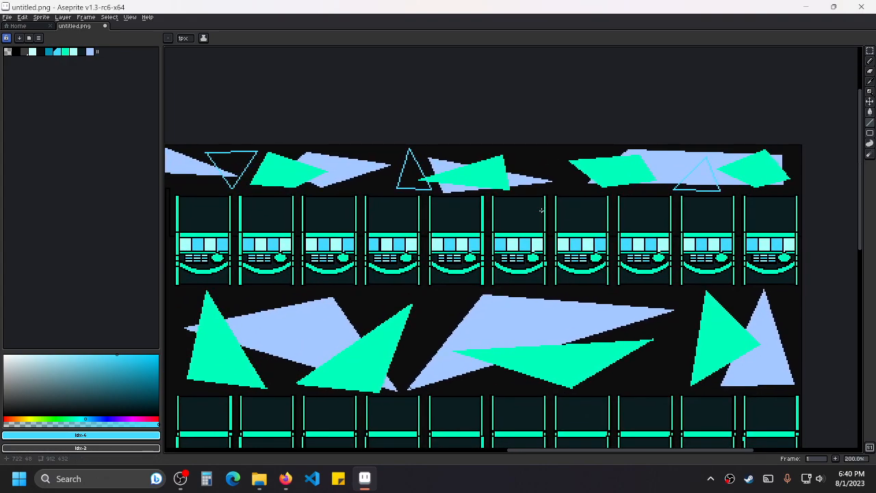
scroll(463, 348, "up", 4)
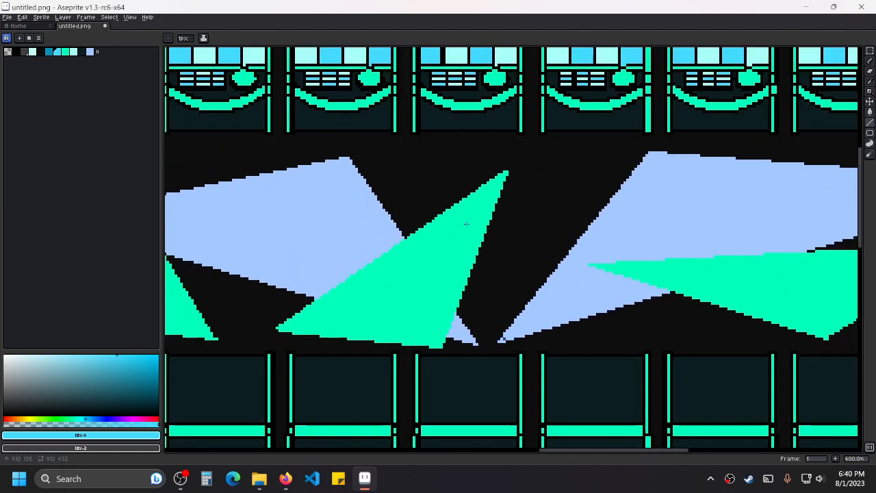
mouse_move(577, 336)
left_mouse_down()
mouse_move(449, 240)
mouse_move(582, 149)
mouse_move(586, 226)
left_mouse_up()
left_click_drag(585, 266, 577, 335)
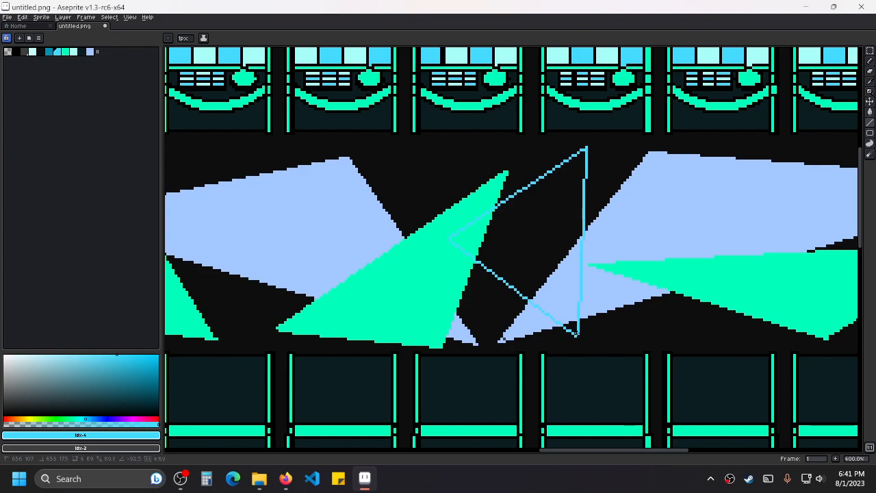
Outline a tall bright-blue triangle across the right tips of the long light-blue and green shapes between the first two slot-machine rows.
scroll(508, 293, "down", 3)
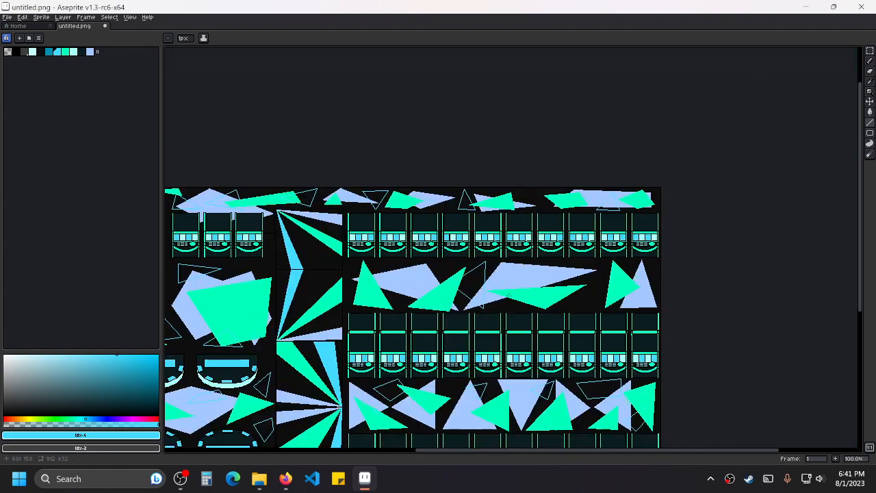
scroll(671, 267, "up", 3)
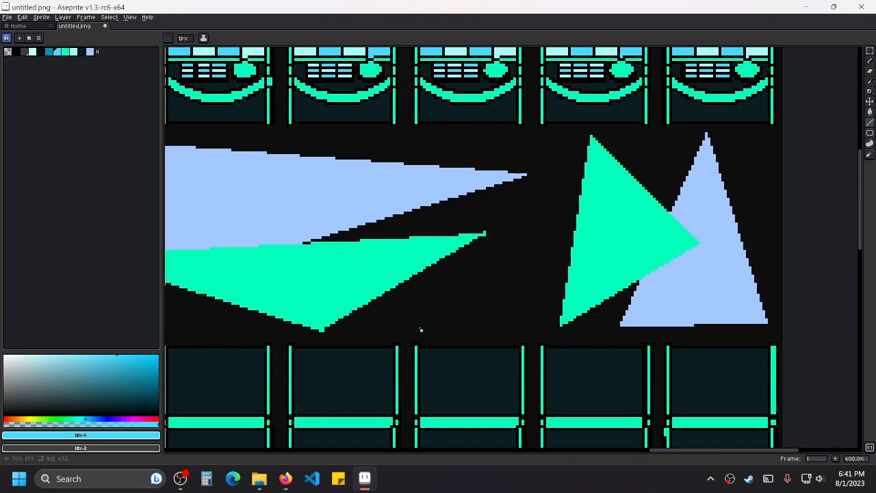
mouse_move(419, 331)
left_mouse_down()
mouse_move(565, 328)
mouse_move(545, 329)
mouse_move(543, 173)
mouse_move(524, 140)
mouse_move(420, 305)
mouse_move(422, 329)
left_mouse_up()
scroll(473, 234, "up", 2)
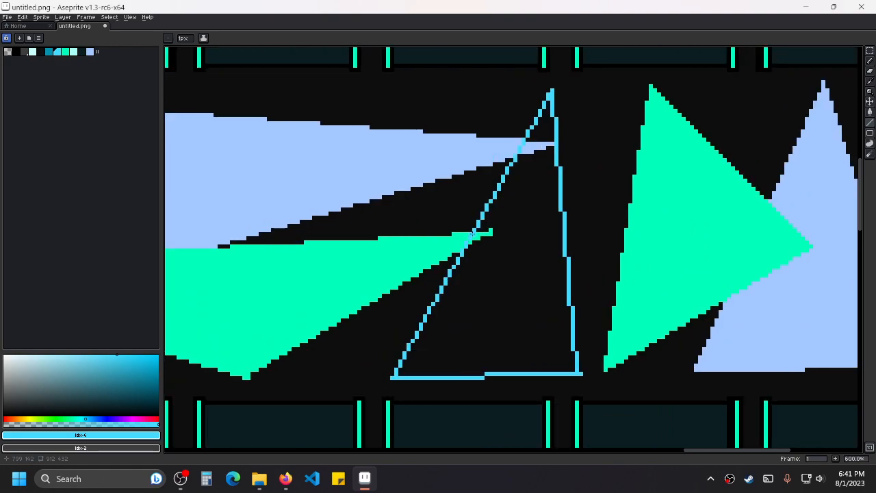
Draw a bright-blue triangle outline across the rightmost overlapping green and light-blue triangles between the first two slot-machine rows.
scroll(472, 235, "down", 4)
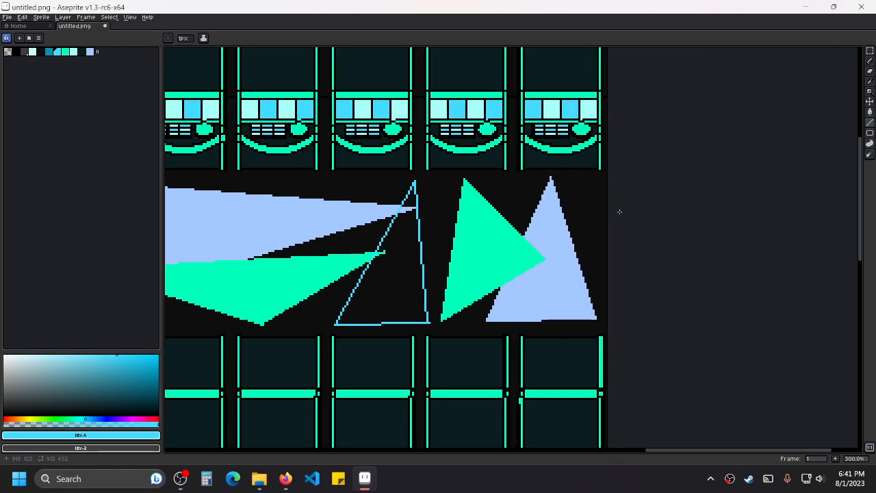
scroll(564, 204, "up", 2)
mouse_move(585, 195)
left_mouse_down()
mouse_move(415, 268)
mouse_move(561, 281)
mouse_move(608, 309)
mouse_move(586, 192)
left_mouse_up()
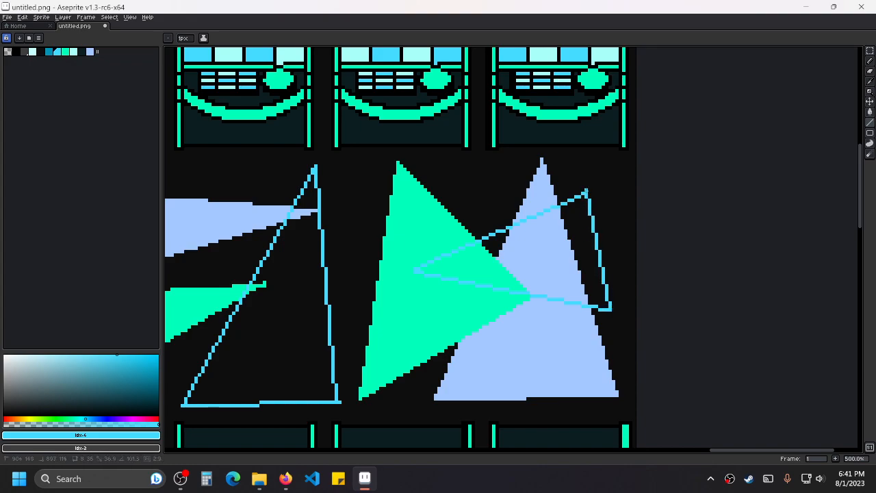
Draw a small bright-blue triangle outline over the green triangle in the strip below the lower row's rightmost card table.
scroll(586, 193, "down", 4)
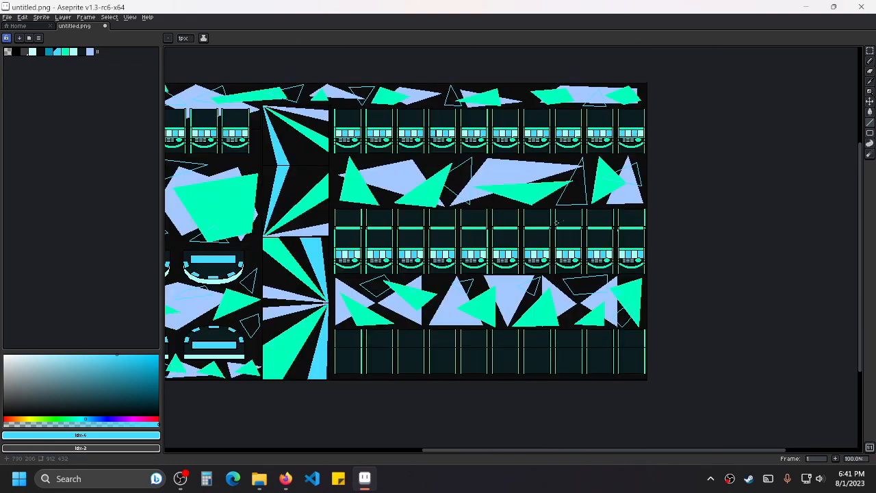
left_click_drag(451, 355, 559, 266)
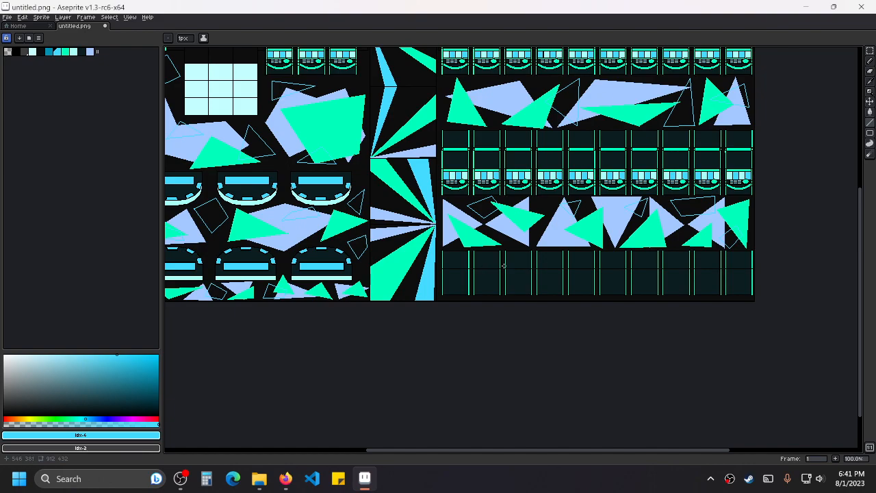
scroll(305, 198, "up", 3)
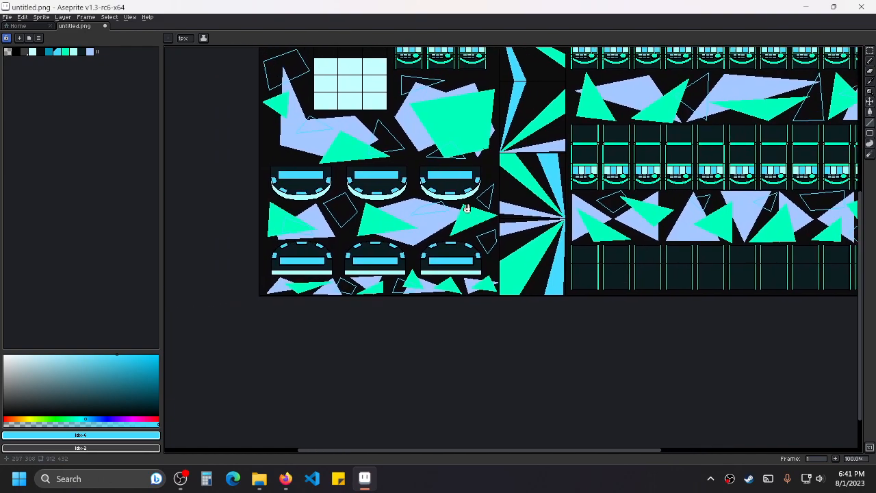
scroll(500, 219, "up", 2)
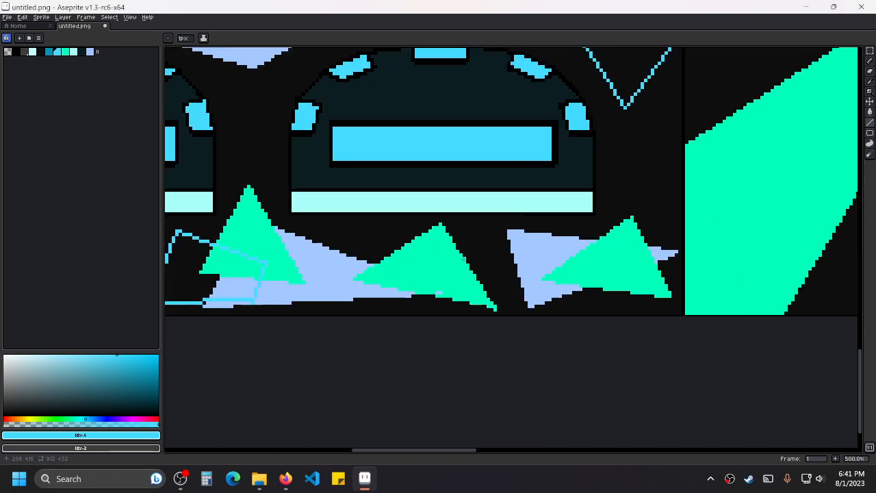
mouse_move(426, 303)
left_mouse_down()
mouse_move(471, 234)
mouse_move(521, 296)
mouse_move(431, 306)
left_mouse_up()
scroll(541, 215, "down", 3)
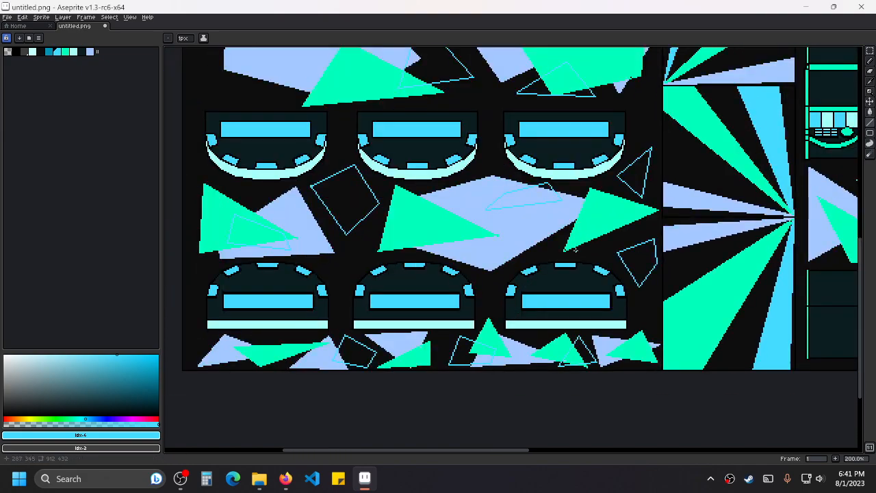
Draw a bright-blue triangle outline over the lower part of the leftmost green triangle between the first two slot-machine rows.
left_click_drag(576, 250, 515, 331)
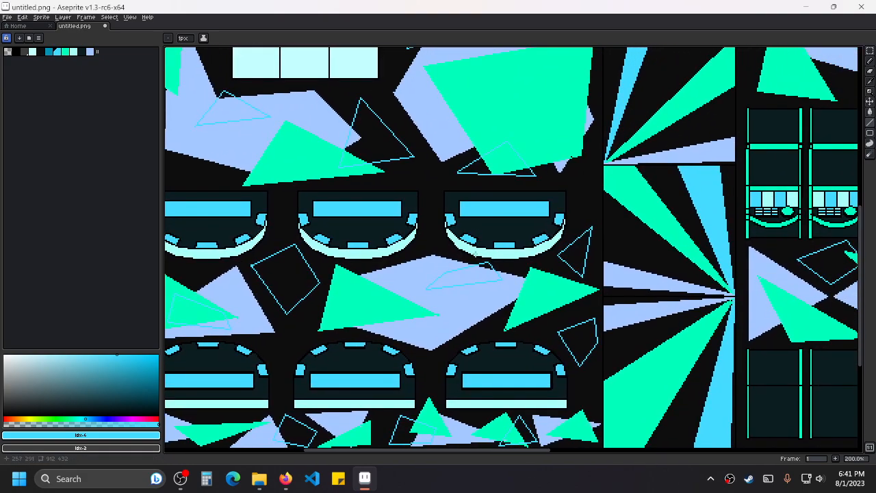
left_click_drag(477, 229, 497, 340)
scroll(522, 316, "down", 1)
scroll(495, 267, "up", 4)
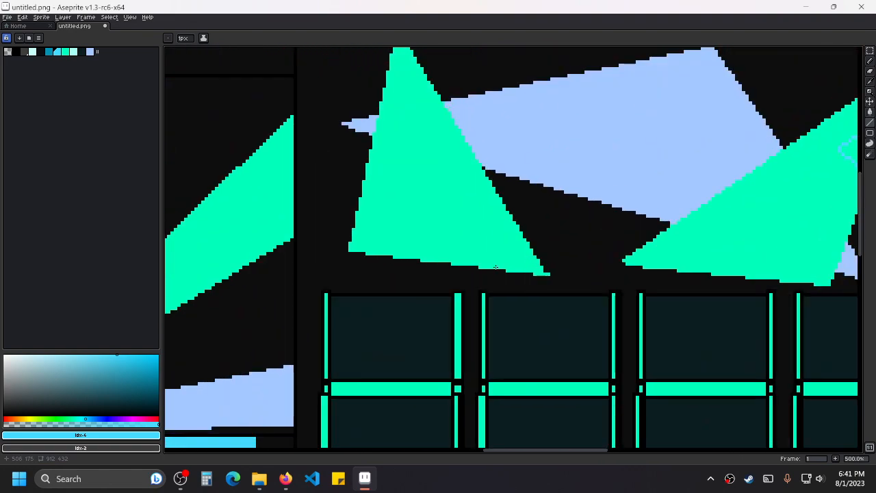
scroll(496, 267, "up", 2)
mouse_move(399, 294)
left_mouse_down()
mouse_move(336, 110)
mouse_move(680, 130)
mouse_move(693, 120)
mouse_move(398, 294)
left_mouse_up()
Examine the whole casino floor for background gaps that still lack outlined shapes.
scroll(659, 278, "down", 5)
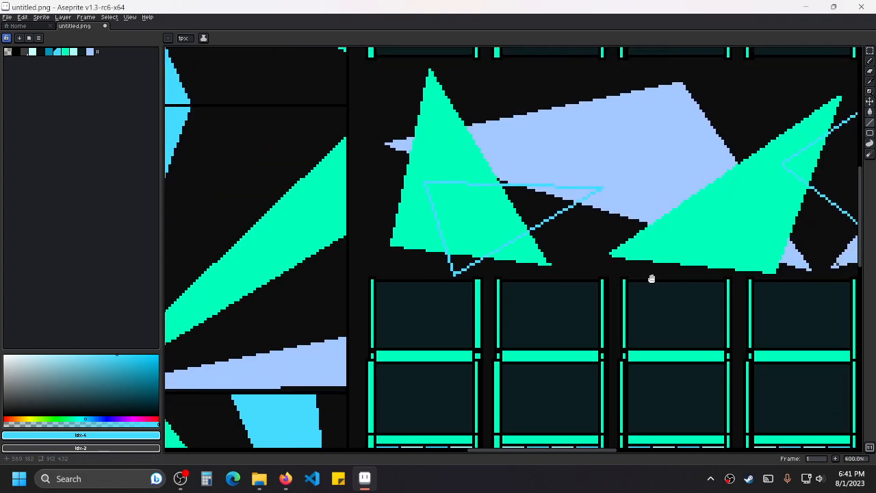
scroll(598, 257, "up", 1)
scroll(598, 256, "down", 2)
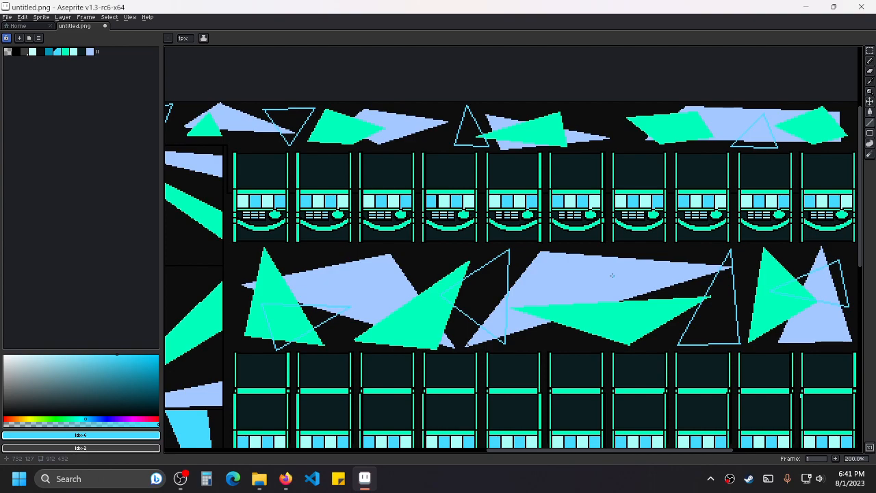
scroll(610, 272, "down", 5)
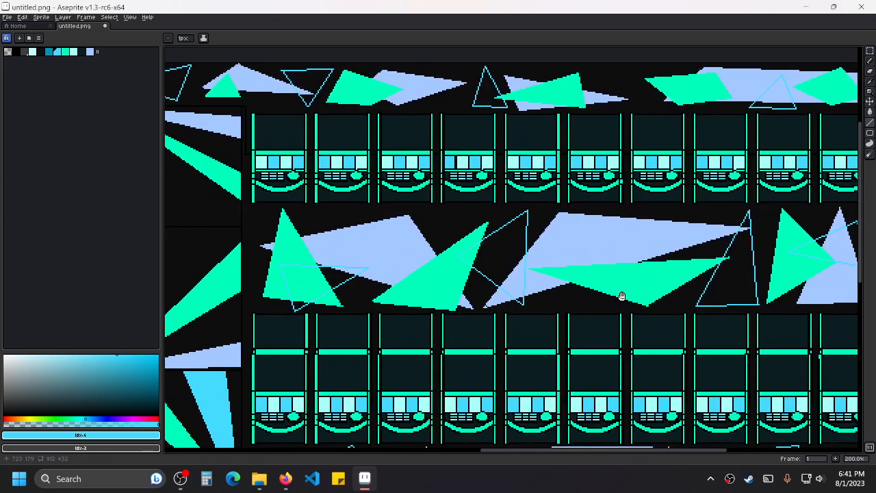
scroll(647, 178, "down", 3)
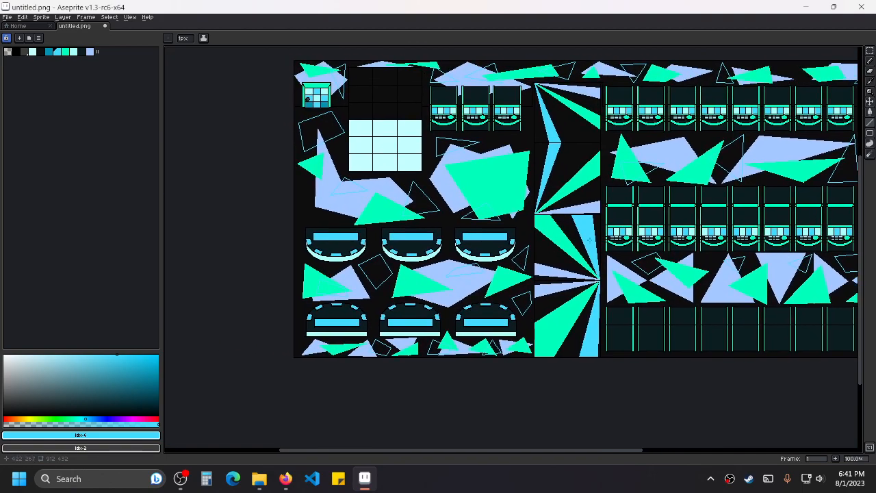
left_click_drag(589, 239, 527, 350)
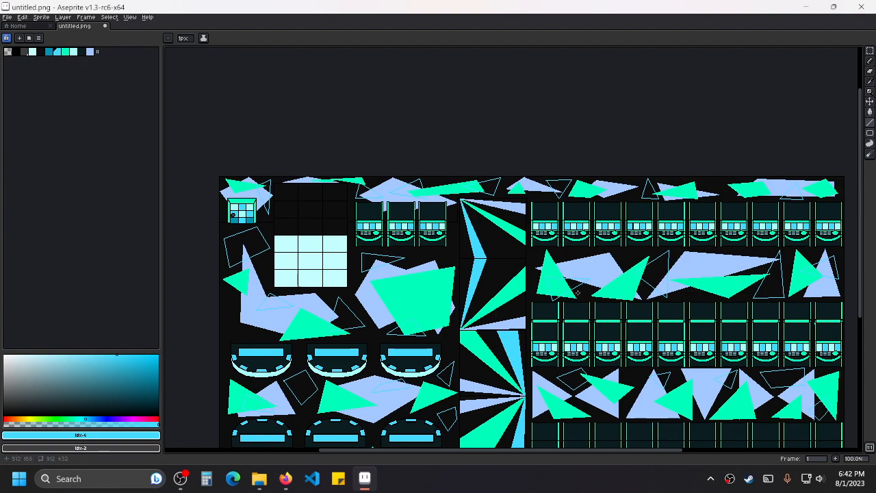
scroll(603, 292, "up", 2)
scroll(603, 292, "down", 2)
left_click_drag(657, 321, 462, 293)
scroll(502, 282, "up", 3)
left_click_drag(558, 226, 464, 146)
left_click_drag(662, 150, 512, 301)
scroll(562, 282, "down", 4)
scroll(566, 279, "up", 1)
left_click_drag(533, 421, 569, 278)
left_click_drag(377, 308, 582, 294)
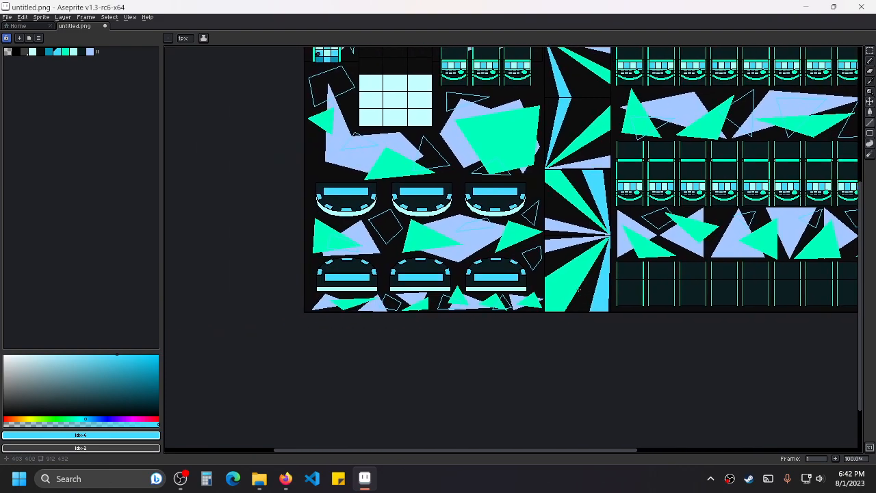
scroll(490, 271, "up", 2)
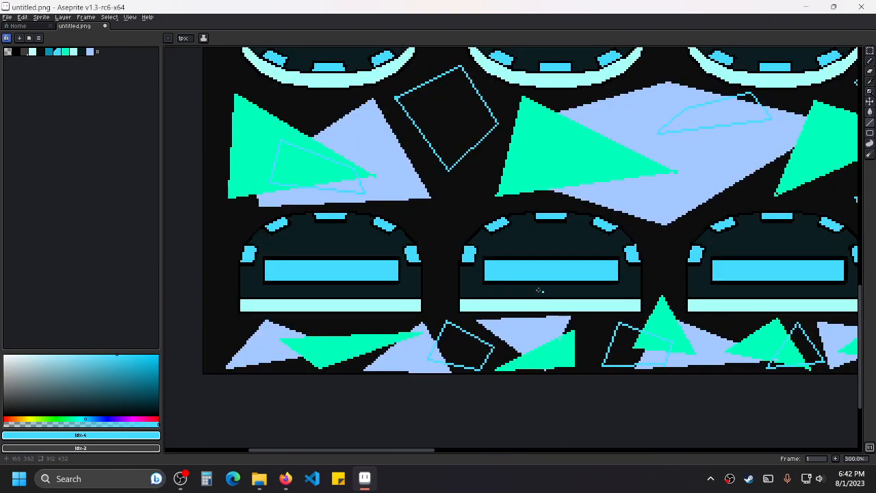
scroll(632, 205, "down", 3)
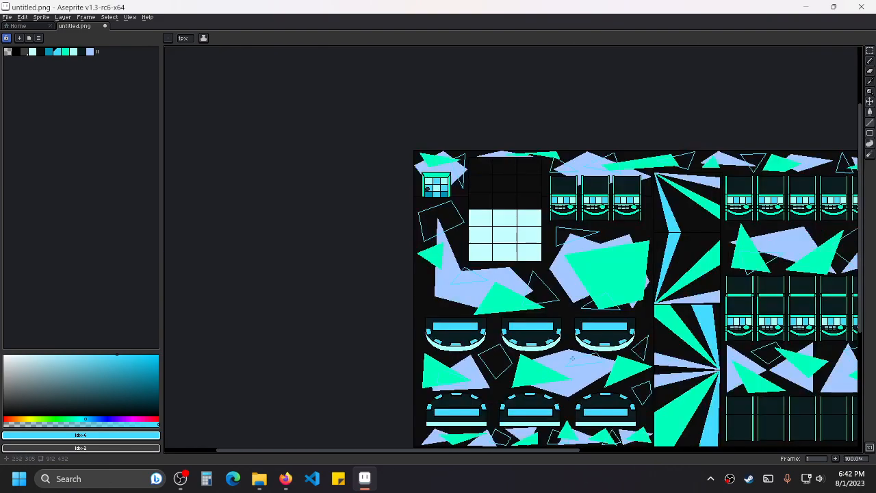
left_click_drag(668, 331, 446, 318)
scroll(442, 319, "up", 1)
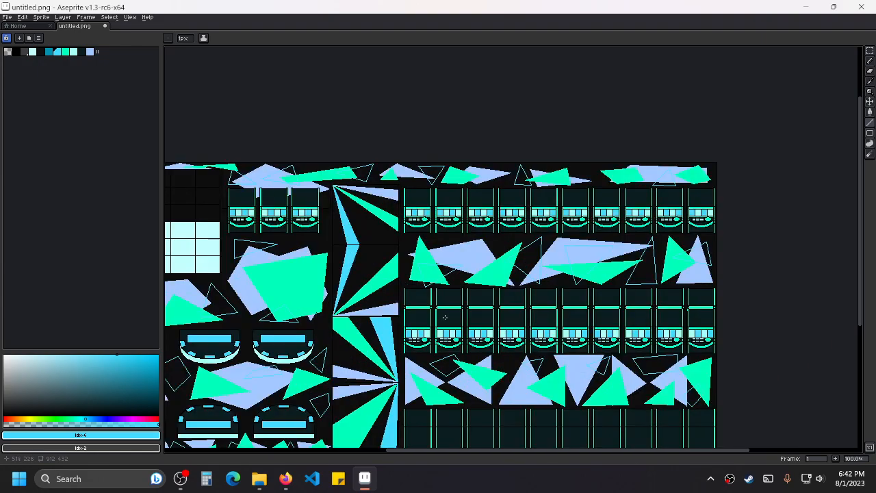
Draw a bright-blue triangle outline over the large light-blue shape's lower-left corner, above the upper row's leftmost card table.
left_click_drag(351, 315, 562, 303)
scroll(568, 304, "up", 1)
scroll(373, 272, "up", 1)
left_click_drag(373, 272, 650, 254)
left_click_drag(346, 282, 675, 251)
scroll(542, 260, "up", 1)
mouse_move(467, 298)
left_mouse_down()
mouse_move(518, 175)
mouse_move(617, 248)
mouse_move(637, 282)
mouse_move(466, 306)
left_mouse_up()
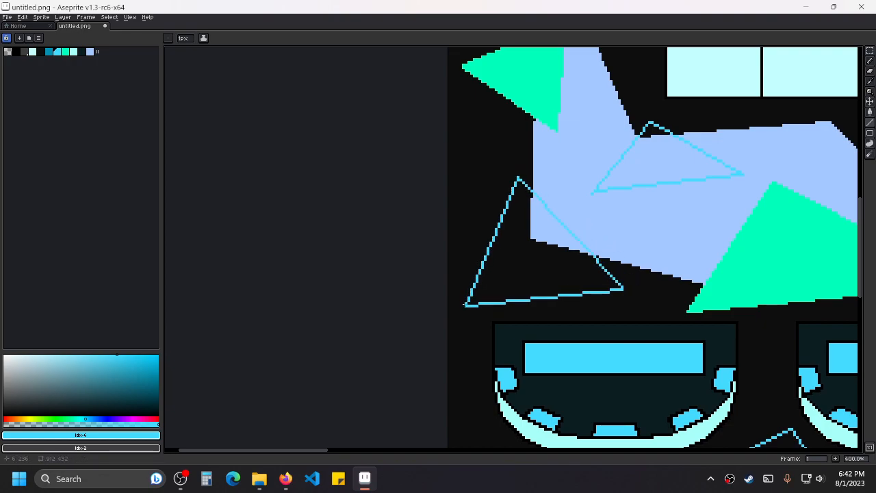
Draw a bright-blue triangle outline, base about 53 px, over the second green triangle's lower tip in the strip below the second slot-machine row.
scroll(575, 249, "down", 2)
left_click_drag(714, 296, 466, 270)
scroll(609, 254, "down", 2)
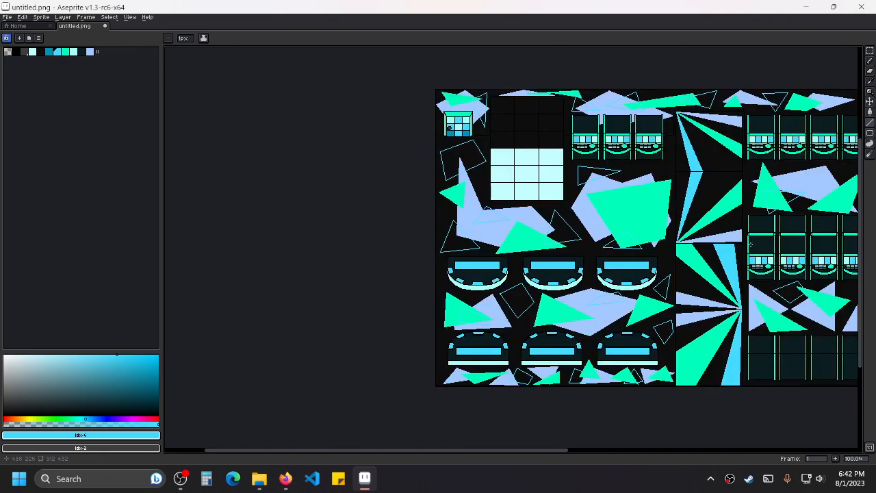
left_click_drag(751, 243, 556, 273)
scroll(691, 322, "up", 4)
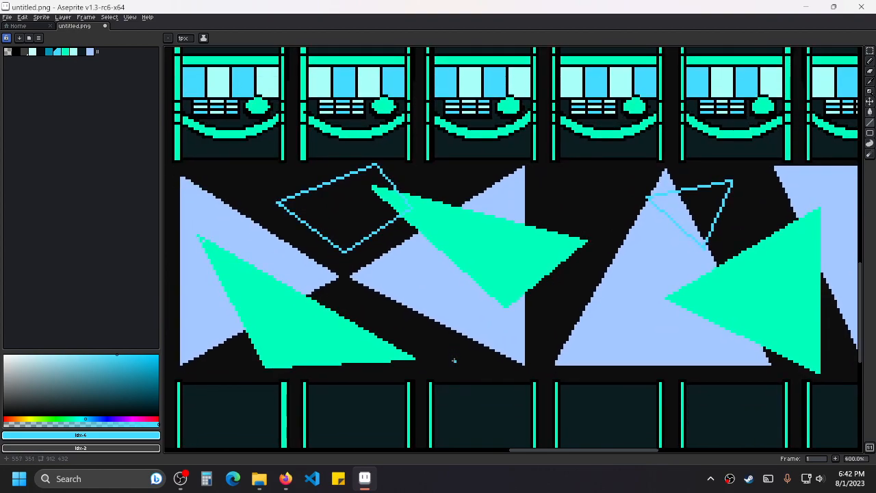
mouse_move(454, 361)
left_mouse_down()
mouse_move(513, 257)
mouse_move(594, 335)
mouse_move(454, 361)
left_mouse_up()
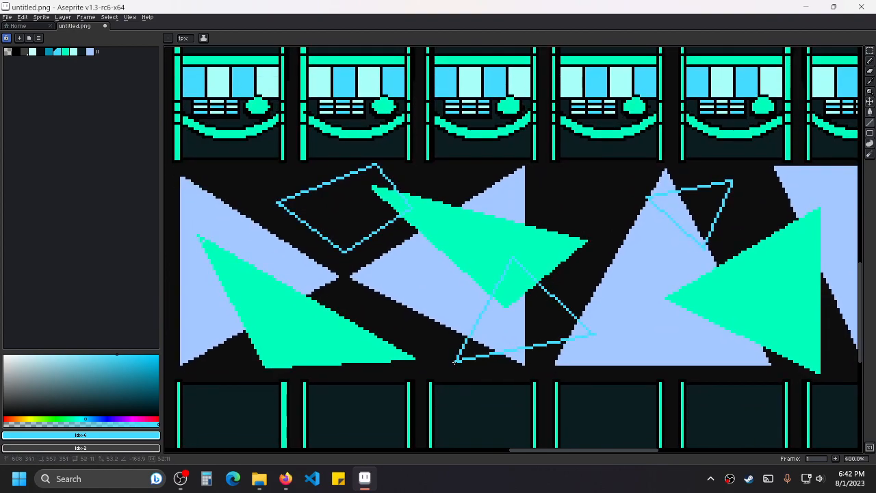
Draw a flat bright-blue triangle outline over the lower edge of the fourth large green triangle in the strip below the second slot-machine row.
scroll(589, 308, "down", 2)
scroll(570, 312, "down", 2)
scroll(492, 308, "up", 5)
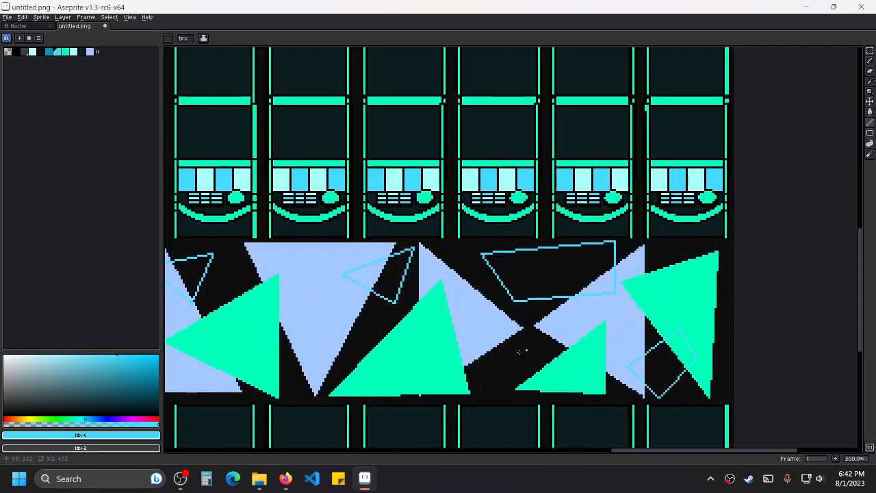
mouse_move(519, 302)
left_mouse_down()
mouse_move(440, 249)
mouse_move(643, 243)
mouse_move(520, 301)
left_mouse_up()
Fill the triangle outline beside the door at the floor's upper-left corner with bright blue using the Paint Bucket tool.
scroll(541, 308, "down", 4)
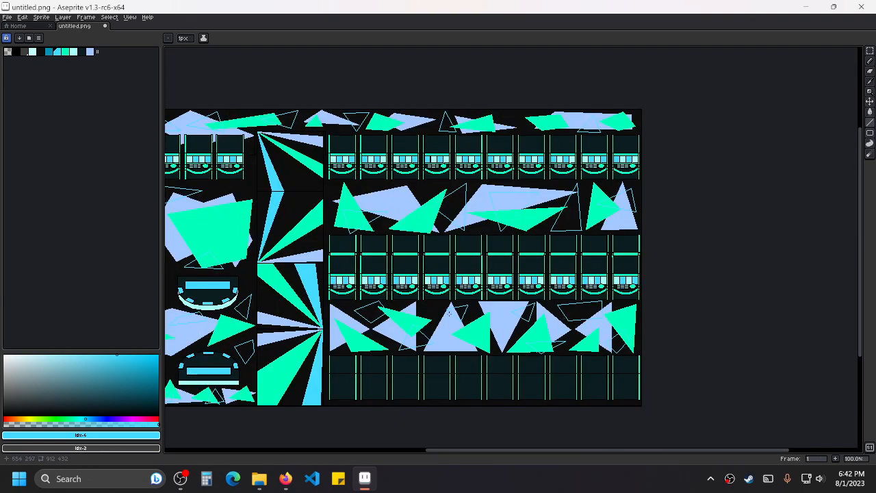
left_click_drag(414, 306, 568, 332)
left_click_drag(302, 223, 417, 247)
scroll(342, 180, "up", 4)
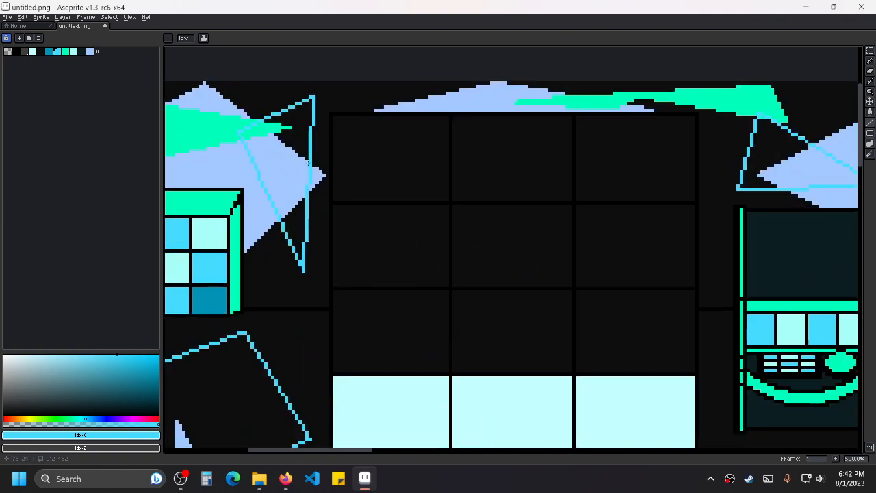
left_click_drag(244, 133, 386, 164)
left_click(870, 112)
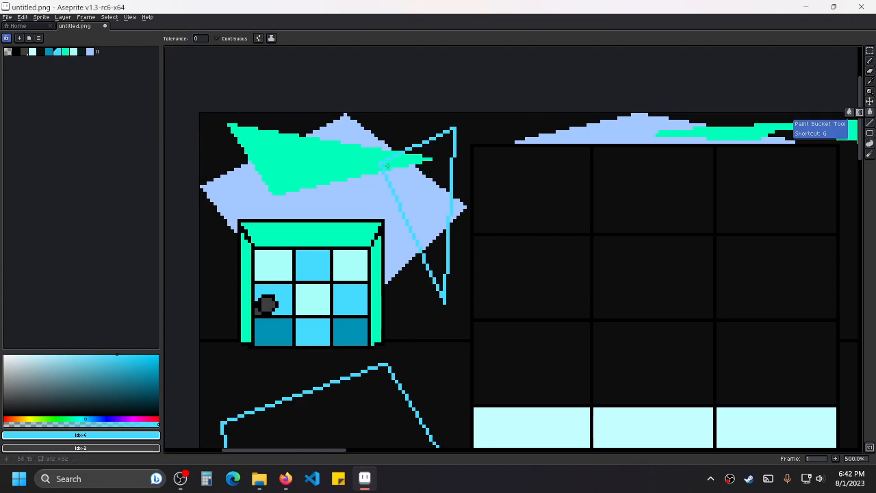
left_click(437, 152)
left_click(411, 160)
left_click(434, 251)
Fill the two triangle outlines above the group of three slot machines with bright blue.
left_click_drag(626, 171, 382, 219)
left_click_drag(603, 226, 414, 214)
scroll(475, 215, "up", 1)
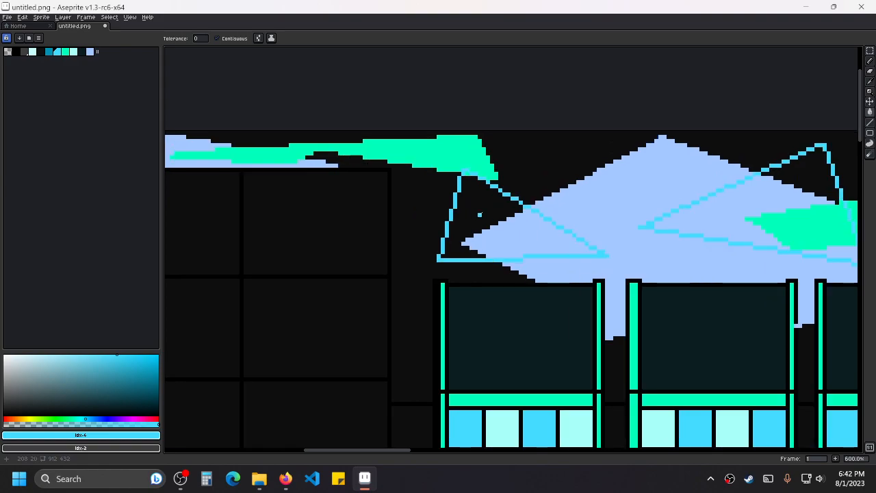
left_click(476, 214)
left_click_drag(702, 234, 376, 232)
left_click(407, 215)
left_click(478, 219)
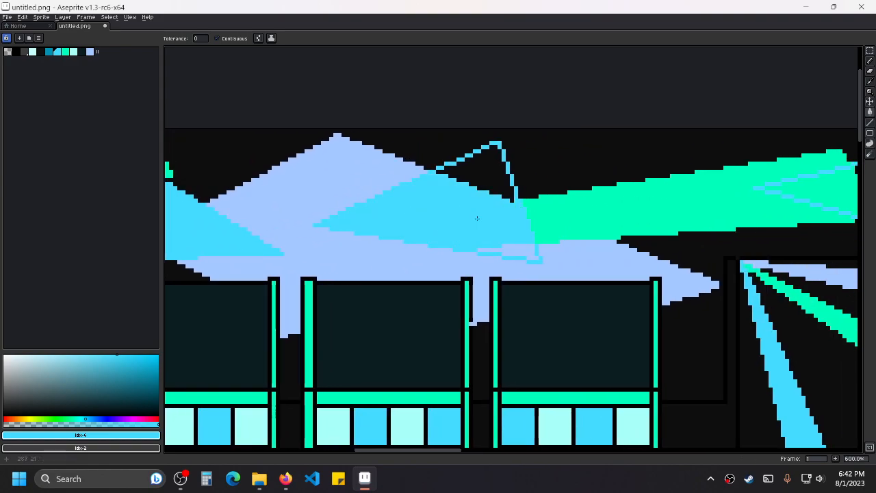
left_click(483, 184)
Fill the triangle outline above the upper ray panel and the inverted one above the long row's first slot machines with bright blue.
left_click_drag(672, 218, 342, 231)
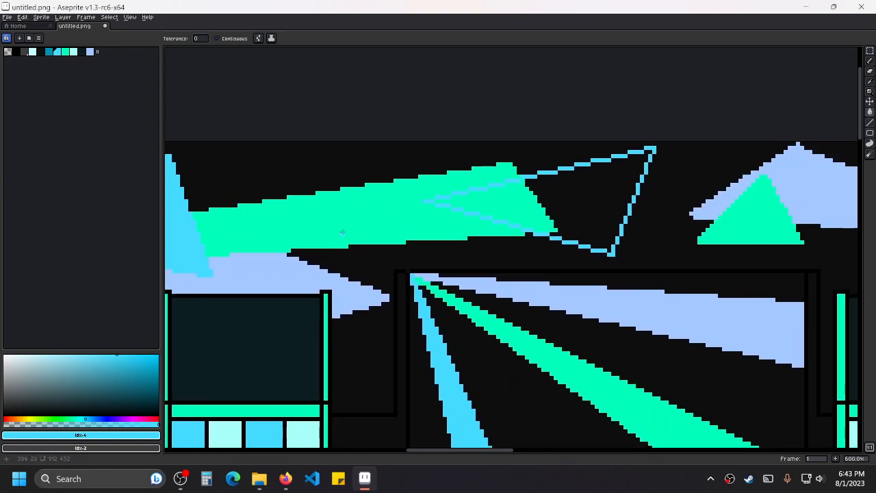
left_click(518, 205)
left_click(572, 198)
left_click_drag(647, 233, 477, 227)
left_click_drag(675, 220, 352, 253)
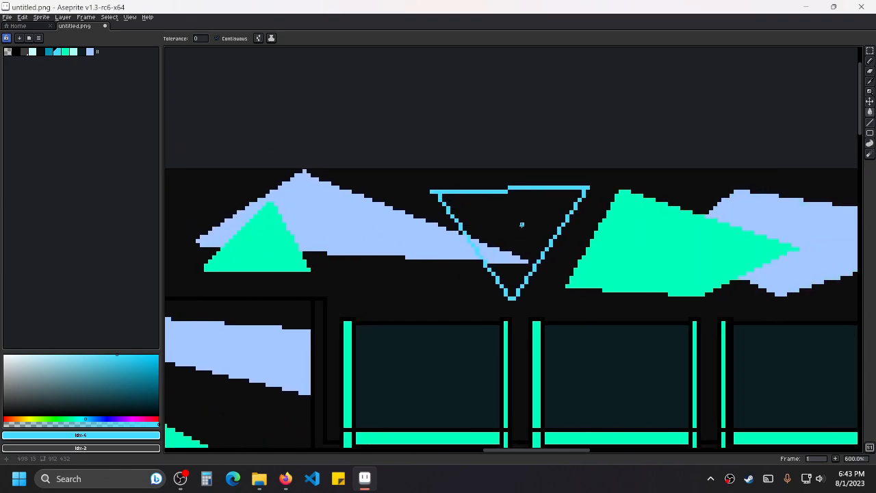
left_click(522, 227)
Fill the narrow upright triangle outline in the middle of the strip above the long top slot-machine row with bright blue.
left_click_drag(680, 249, 403, 268)
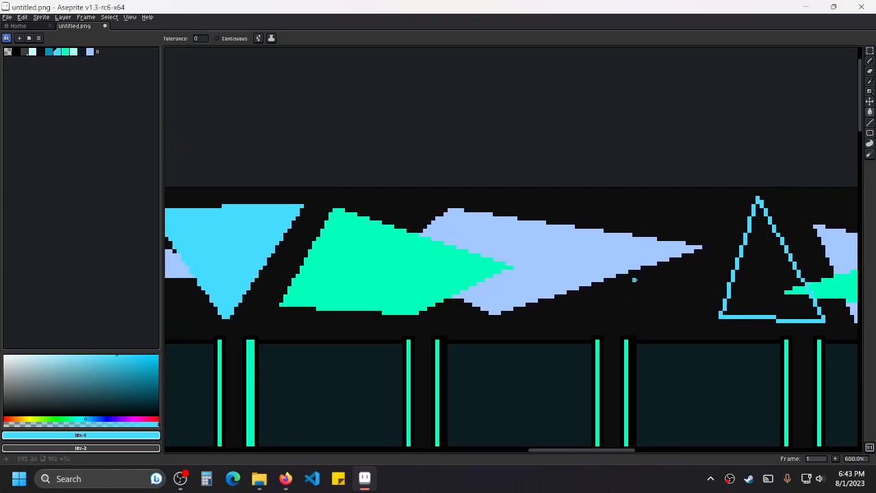
left_click(749, 280)
left_click_drag(749, 280, 602, 239)
scroll(620, 247, "up", 3)
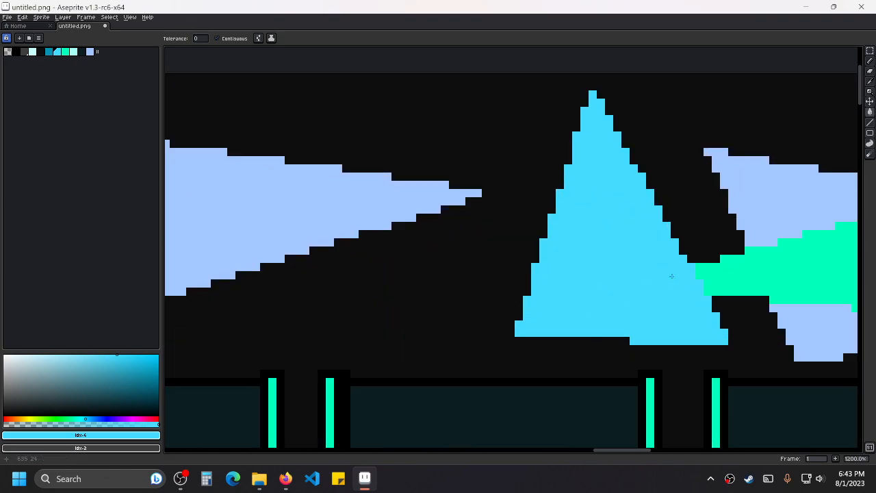
Fill the last triangle outline at the right end of the strip above the top slot-machine row with bright blue.
scroll(672, 276, "down", 3)
left_click_drag(740, 264, 397, 260)
scroll(655, 243, "up", 1)
left_click(654, 252)
left_click(658, 267)
Fill the rightmost triangle outline between the first two slot-machine rows with bright blue, covering its green, light-blue and dark parts.
scroll(657, 267, "down", 3)
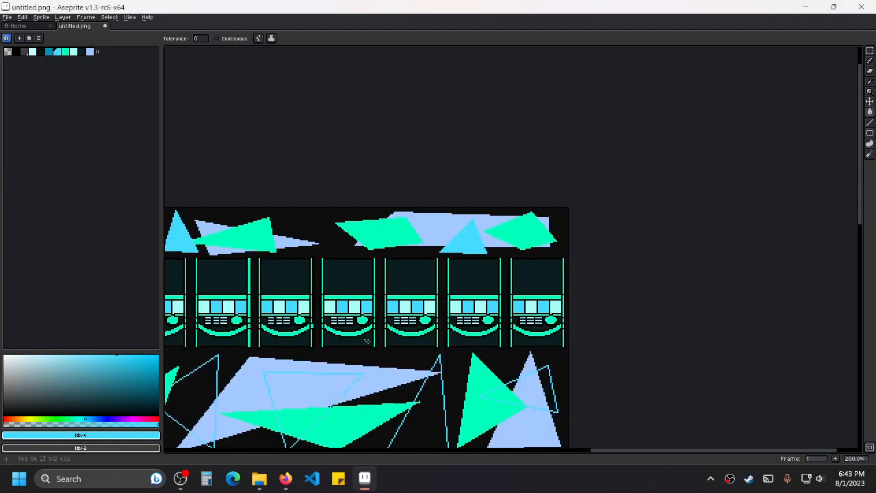
left_click_drag(421, 366, 531, 265)
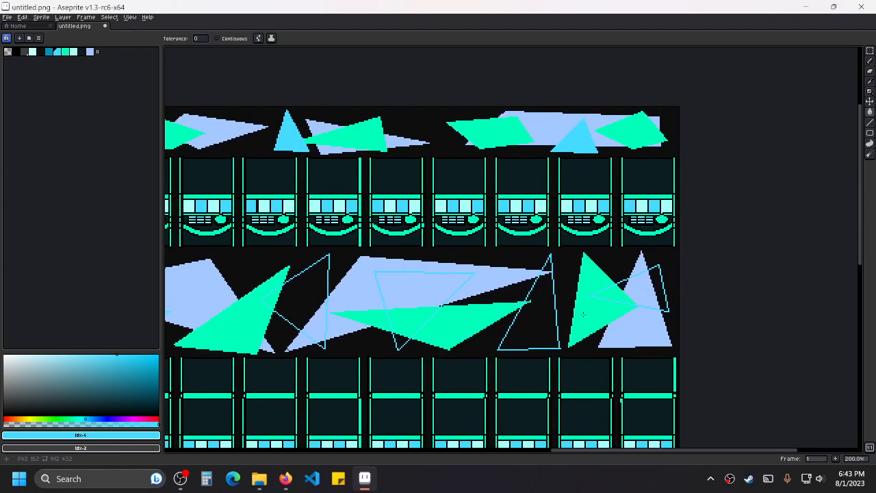
scroll(631, 298, "up", 3)
left_click(591, 297)
left_click(610, 267)
left_click(687, 257)
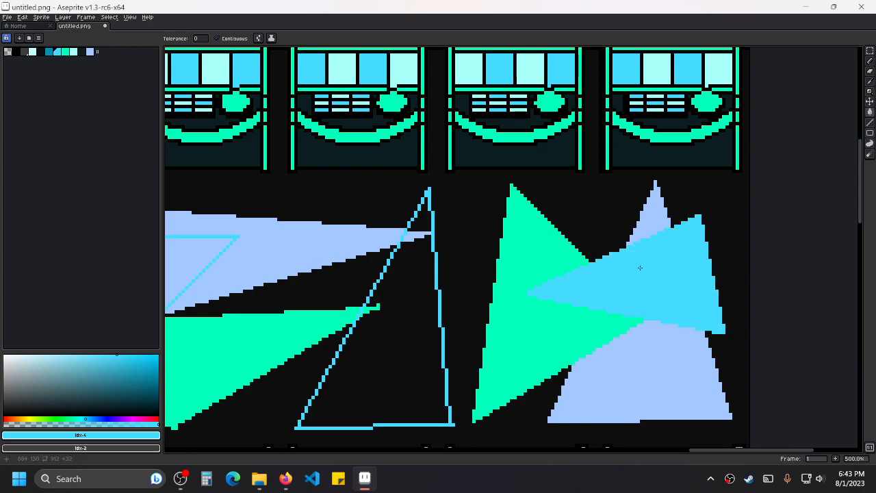
Fill the tall triangle outline at the tip of the long light-blue shape between the first two slot-machine rows with bright blue.
scroll(505, 248, "up", 1)
left_click(506, 245)
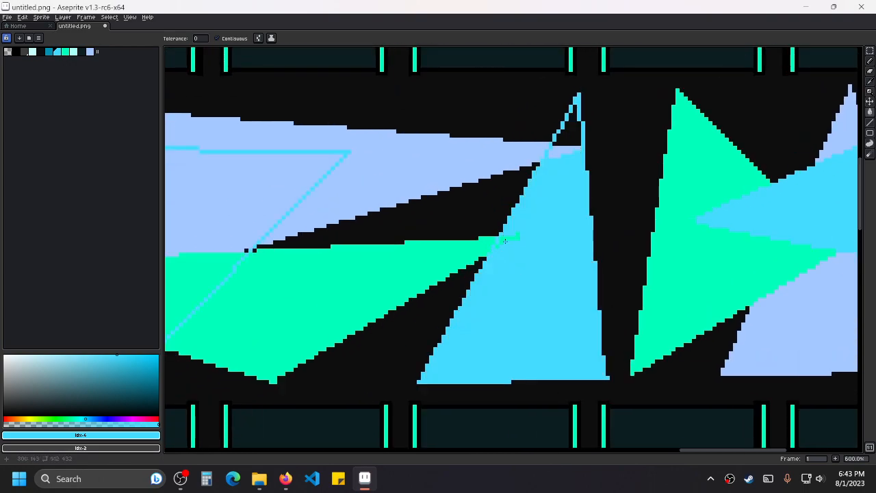
left_click(565, 143)
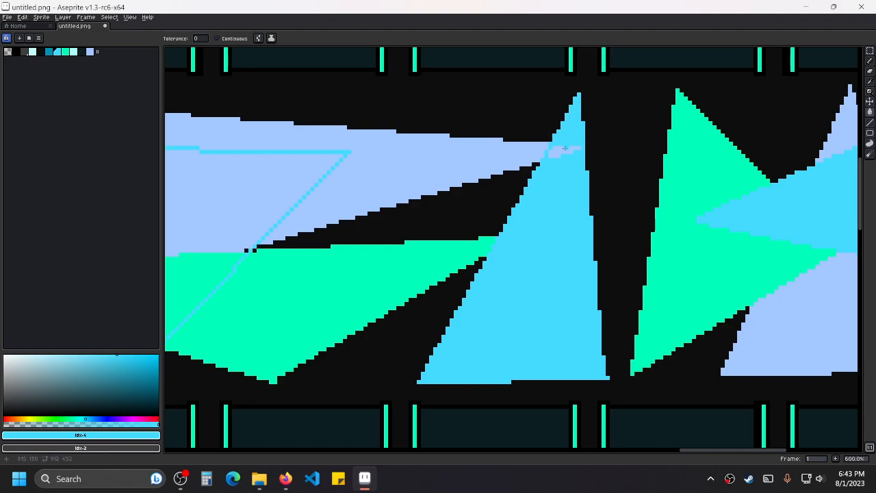
Fill the inverted triangle outline over the long light-blue and green shapes between the first two slot-machine rows with bright blue.
scroll(500, 194, "down", 2)
scroll(630, 218, "up", 1)
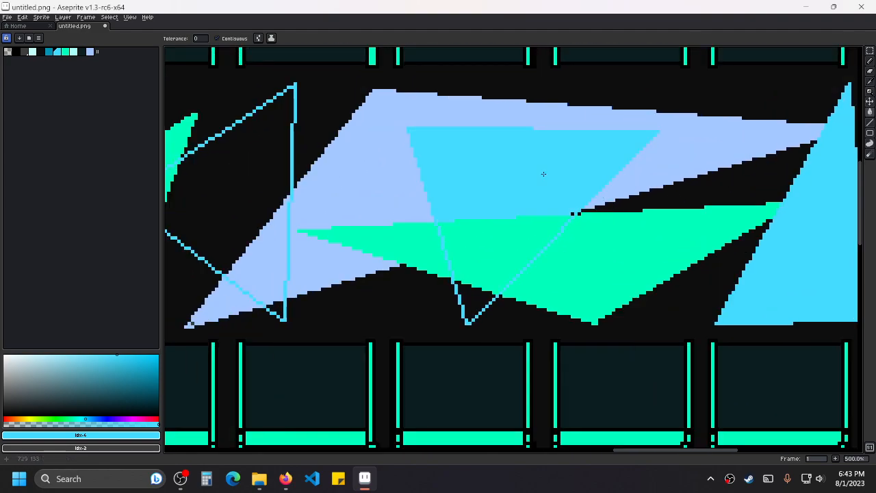
left_click(559, 220)
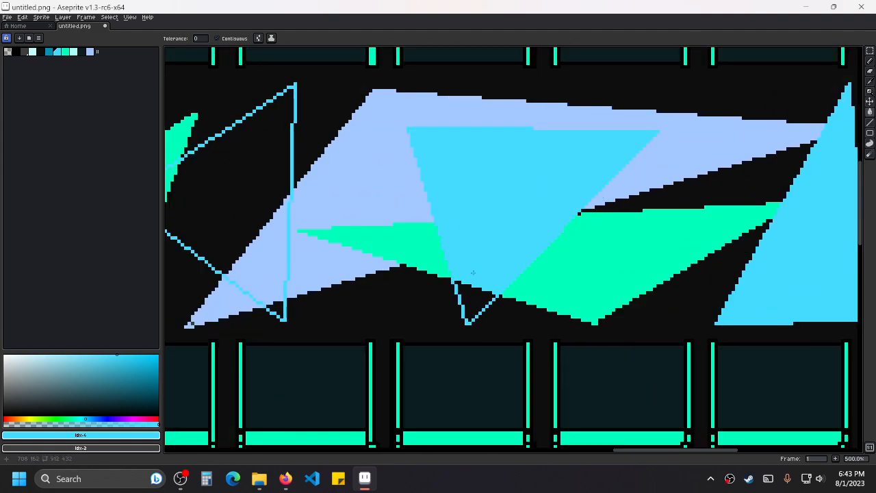
left_click(467, 298)
Fill the sideways triangle outline between the second green triangle and the long light-blue shape with bright blue.
scroll(553, 210, "up", 1)
scroll(670, 288, "left", 3)
scroll(616, 260, "left", 5)
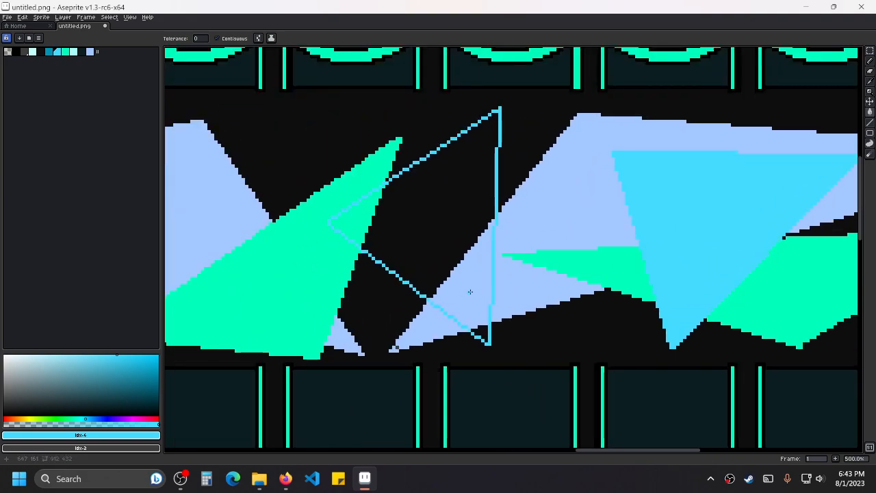
left_click(500, 200)
left_click(553, 198)
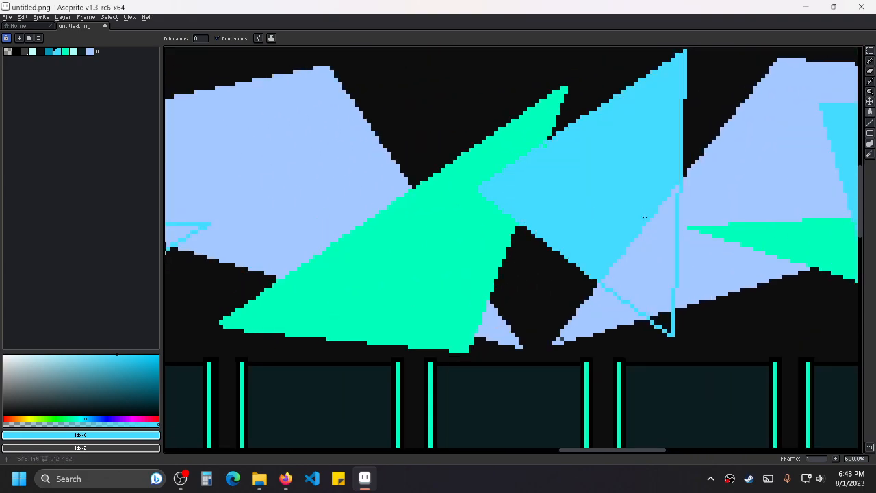
left_click(657, 319)
Fill the triangle outline over the leftmost green triangle between the first two slot-machine rows with bright blue.
scroll(557, 260, "down", 4)
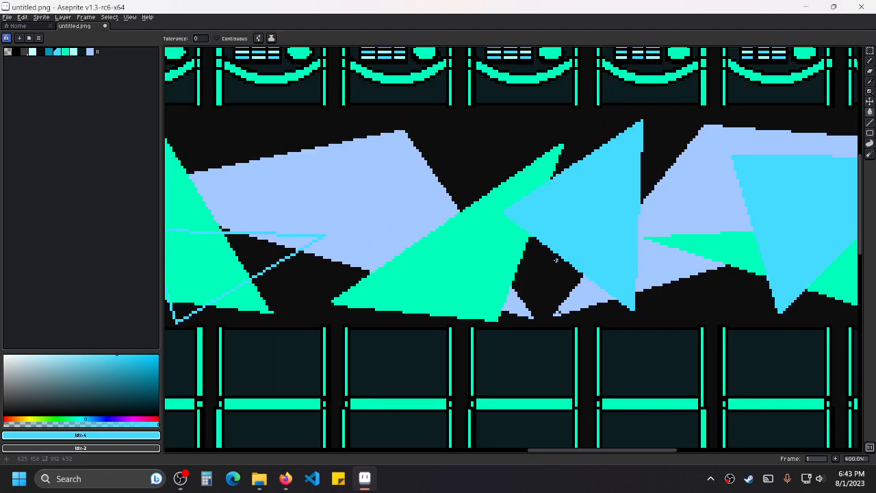
scroll(408, 267, "up", 2)
scroll(417, 265, "up", 1)
left_click(407, 236)
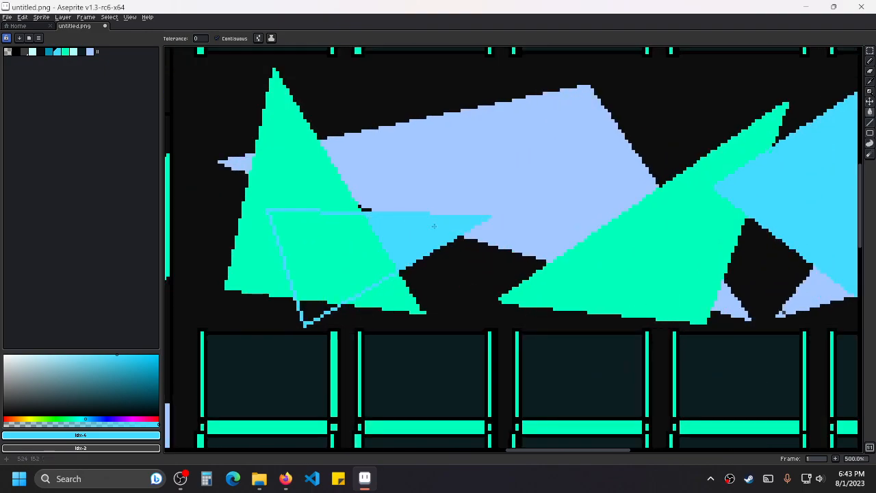
left_click(347, 247)
Fill the small quadrilateral outline at the right end of the strip below the second slot-machine row with bright blue.
scroll(473, 260, "down", 2)
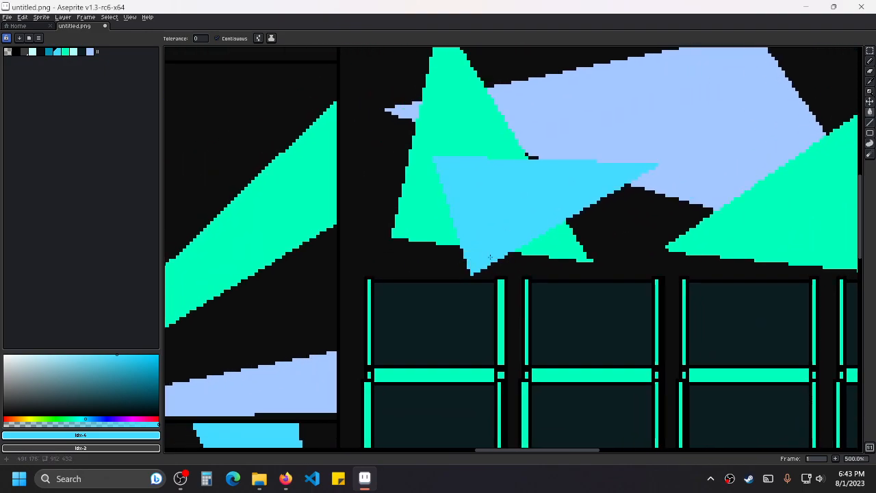
scroll(519, 238, "down", 1)
left_click_drag(653, 269, 446, 258)
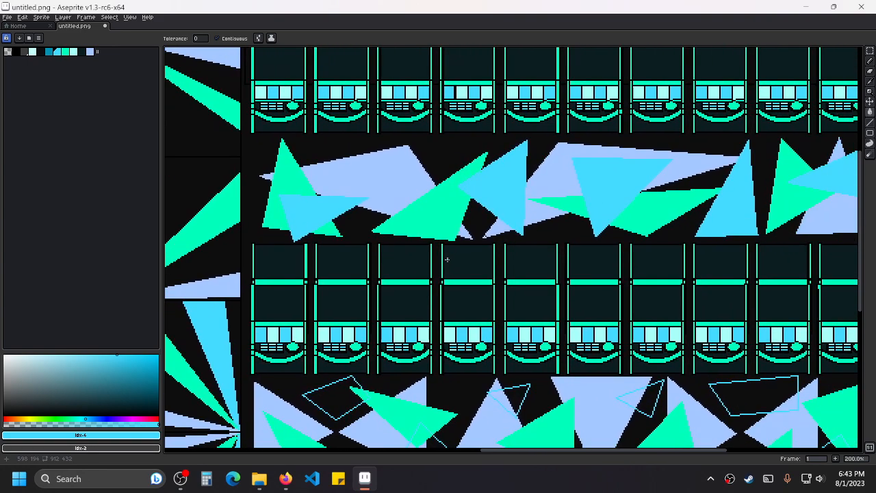
scroll(447, 260, "down", 2)
scroll(565, 314, "up", 2)
scroll(447, 350, "up", 2)
left_click(577, 239)
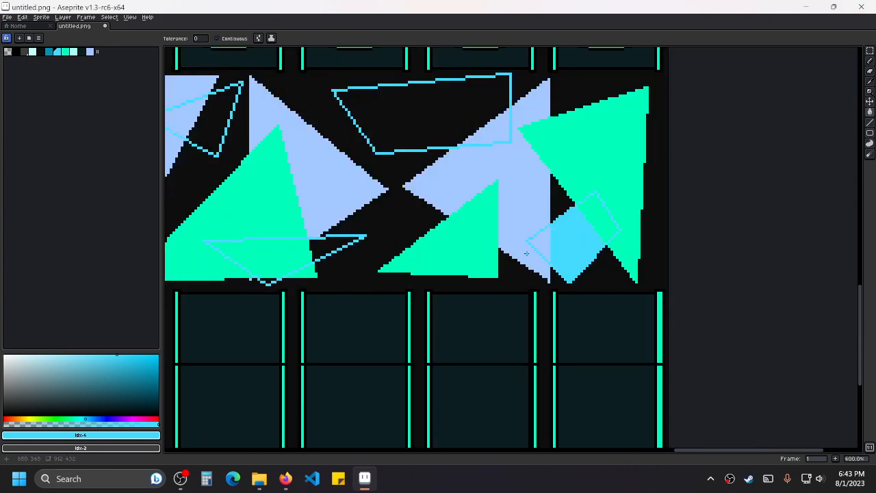
left_click(591, 215)
Fill the large quadrilateral outline and the flat triangle outline in the right half of the strip below the second slot-machine row with bright blue.
left_click_drag(470, 181, 469, 293)
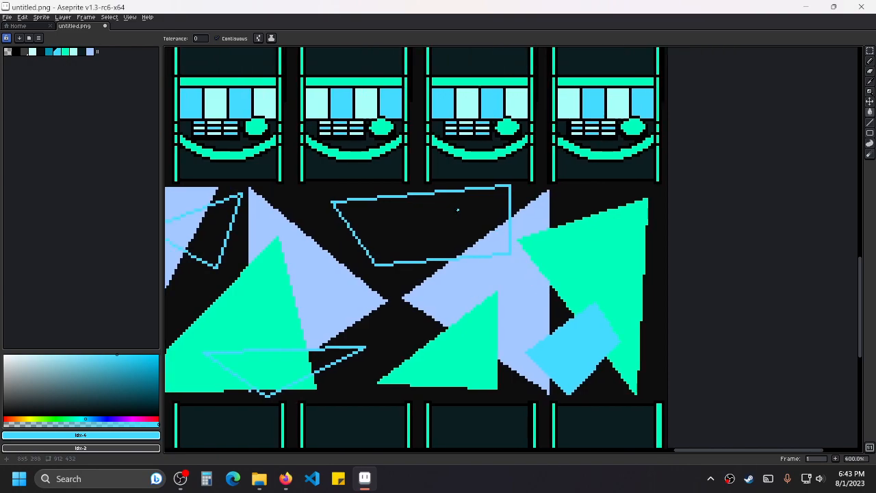
left_click(458, 211)
left_click(488, 234)
left_click_drag(358, 282, 552, 235)
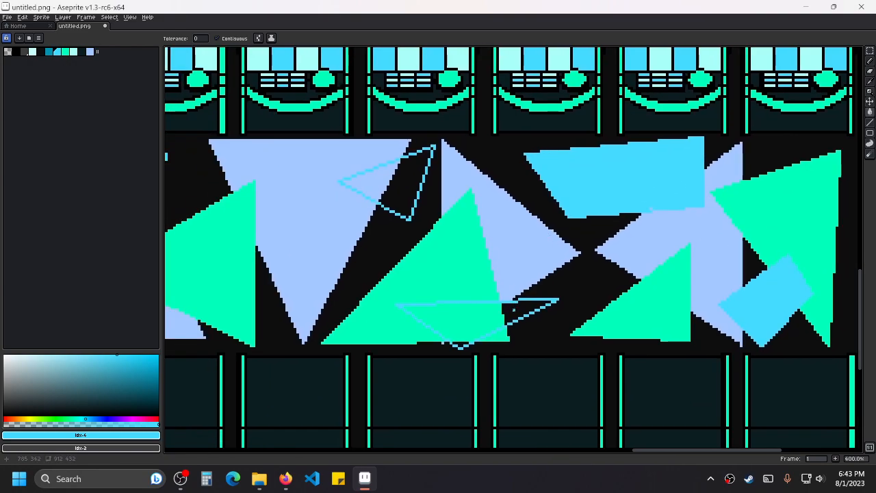
left_click(515, 309)
left_click(472, 315)
Fill the two small triangle outlines along the upper middle of the strip below the second slot-machine row with bright blue.
left_click_drag(385, 195, 520, 219)
scroll(521, 219, "up", 1)
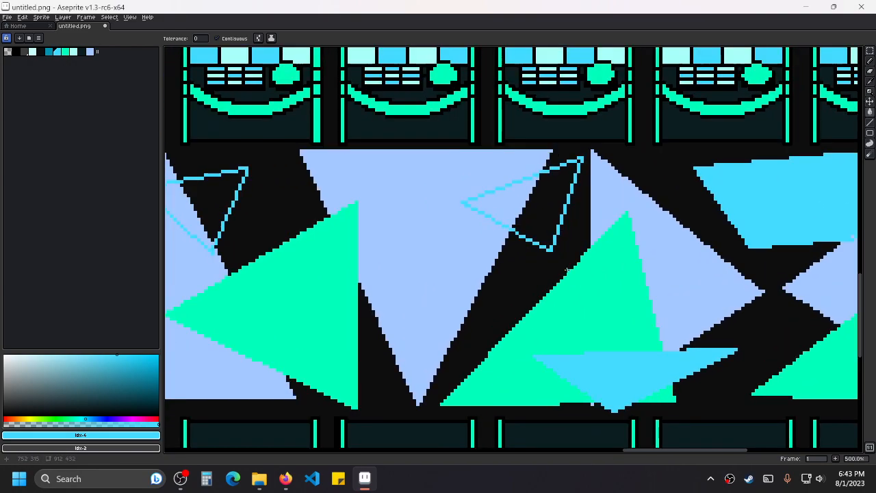
left_click(552, 203)
left_click(509, 205)
left_click_drag(280, 227, 513, 217)
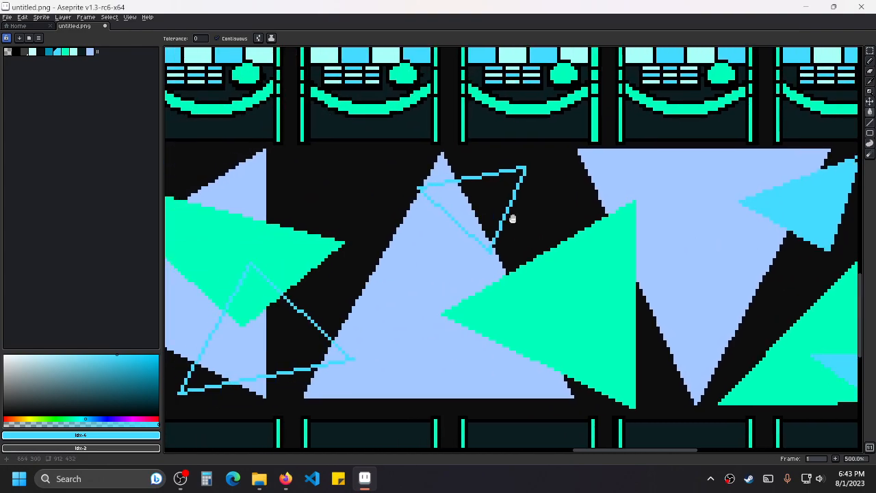
scroll(510, 217, "up", 1)
left_click(491, 193)
left_click(450, 194)
Fill the triangle outline over the second green triangle's lower tip in the strip below the second slot-machine row with bright blue.
left_click_drag(354, 264, 640, 173)
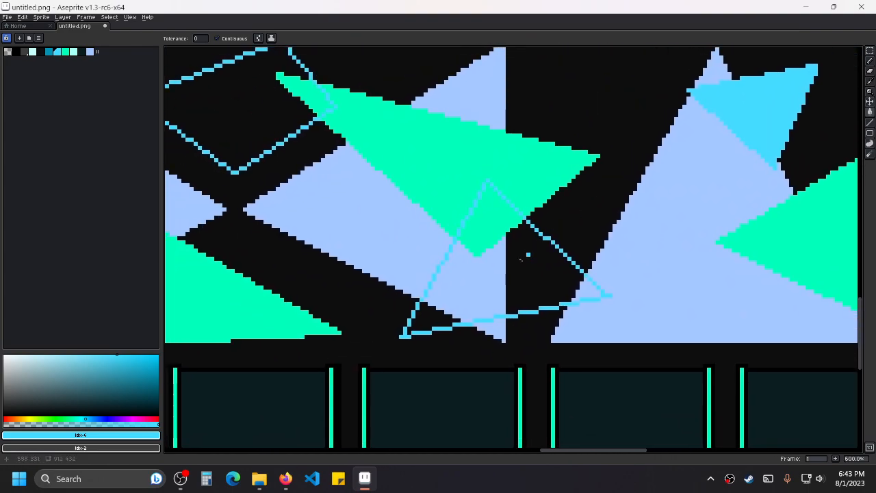
left_click(494, 265)
left_click(487, 226)
left_click(534, 262)
left_click(430, 321)
Fill the quadrilateral outline at the upper left of the strip below the second slot-machine row with bright blue.
left_click_drag(442, 250, 649, 313)
left_click(465, 184)
left_click(512, 159)
Fill the first quadrilateral outline in the strip below the lower card tables with bright blue.
scroll(399, 232, "down", 6)
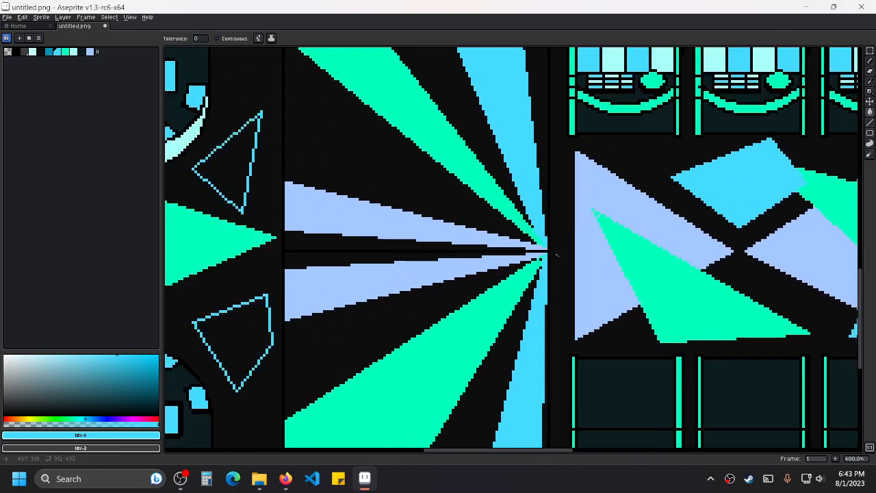
left_click_drag(253, 356, 480, 250)
scroll(478, 250, "up", 4)
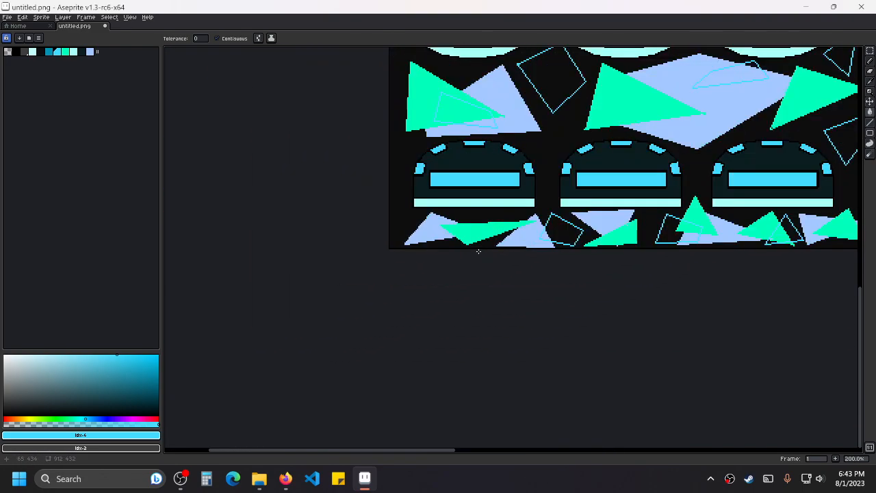
left_click_drag(585, 244, 509, 242)
left_click(495, 236)
Fill the quadrilateral outline overlapping the tall green triangle in the strip below the lower card tables with bright blue.
left_click_drag(665, 240, 456, 248)
left_click(569, 243)
left_click(620, 230)
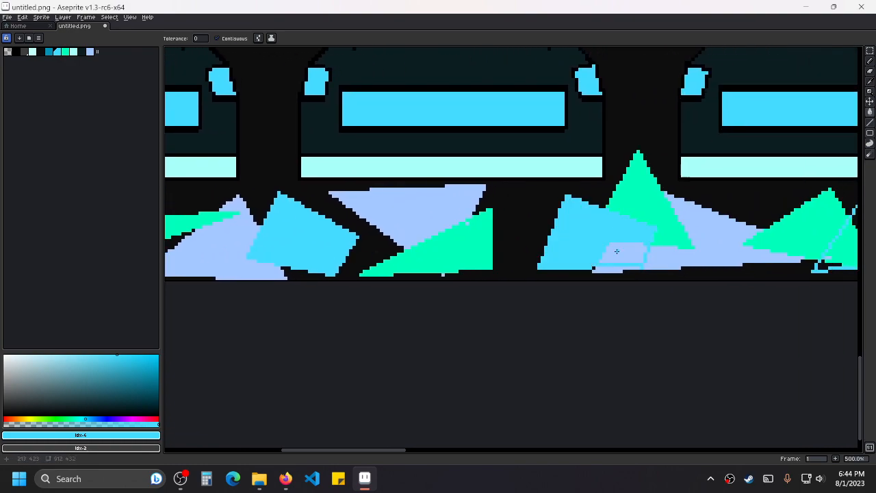
Fill every part of the small triangle outline below the third lower card table with bright blue.
left_click_drag(722, 264, 464, 274)
scroll(542, 256, "up", 2)
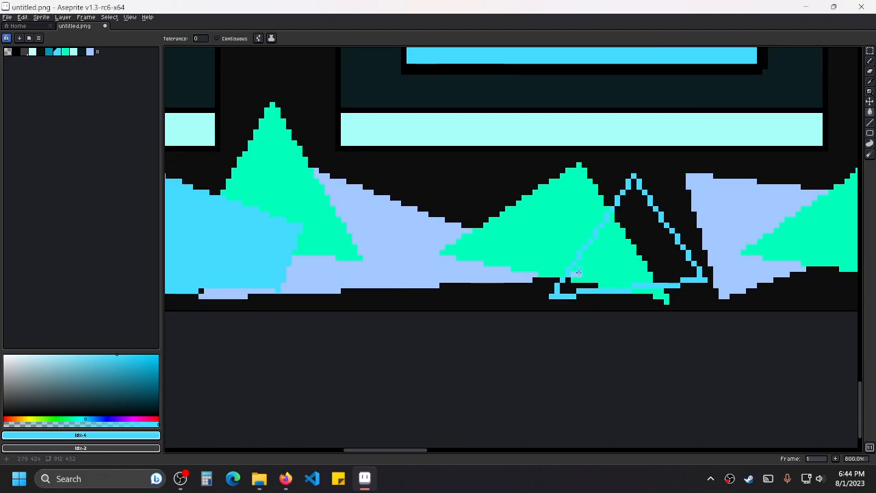
left_click(569, 277)
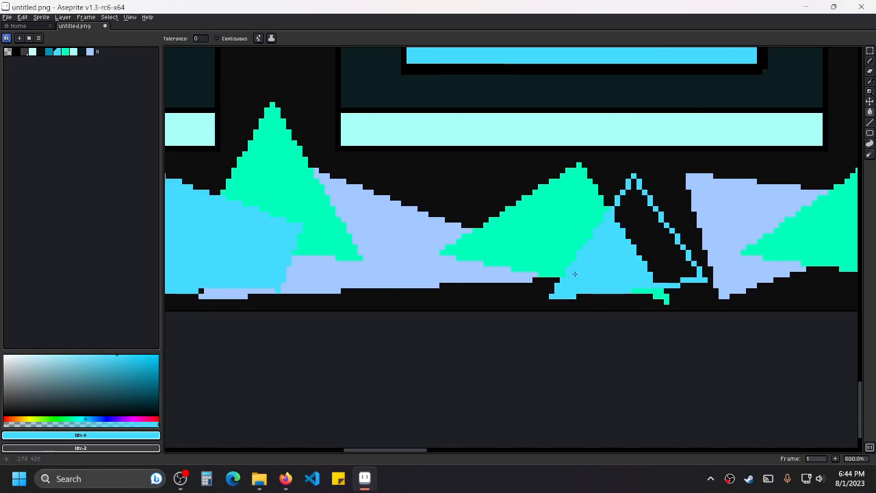
left_click(666, 247)
Fill the quadrilateral and triangle outlines to the right of the two card-table rows with bright blue.
left_click_drag(745, 240, 568, 287)
scroll(568, 286, "down", 1)
scroll(566, 245, "down", 2)
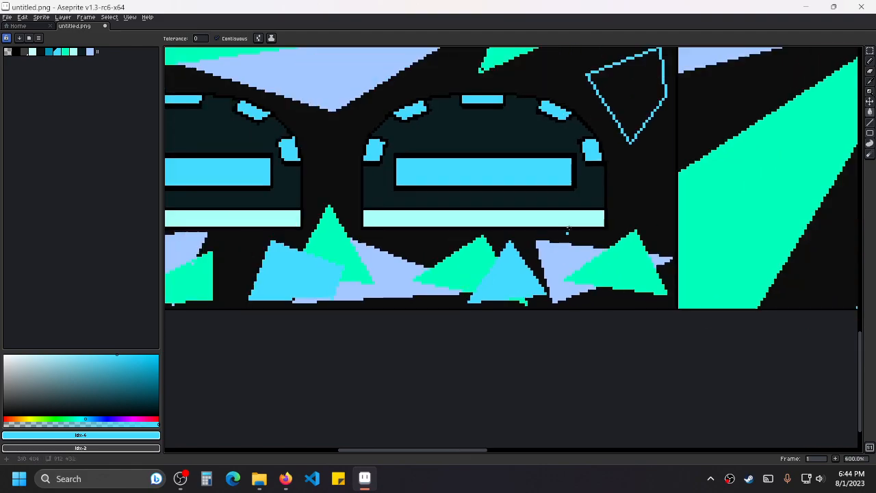
left_click_drag(594, 188, 521, 369)
left_click(554, 267)
left_click_drag(527, 203, 567, 310)
left_click(584, 217)
Fill the flat quadrilateral outline over the large periwinkle shape between the card-table rows with bright blue.
scroll(602, 184, "up", 6)
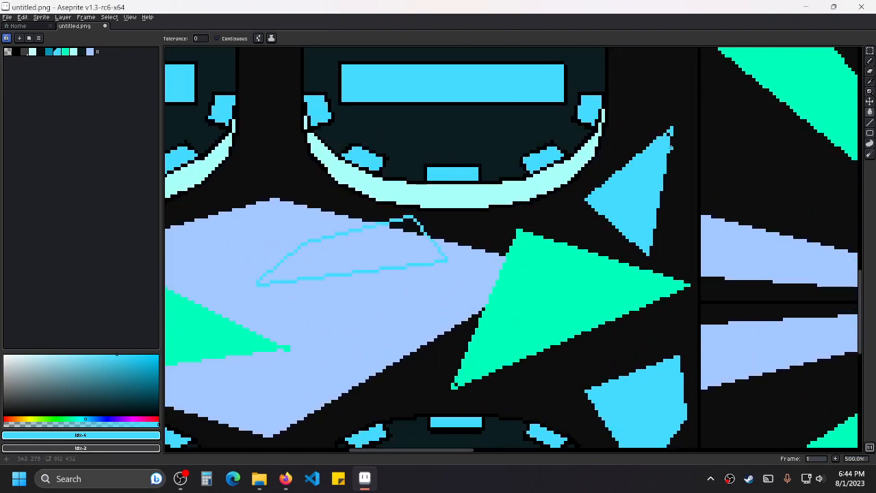
scroll(597, 190, "down", 4)
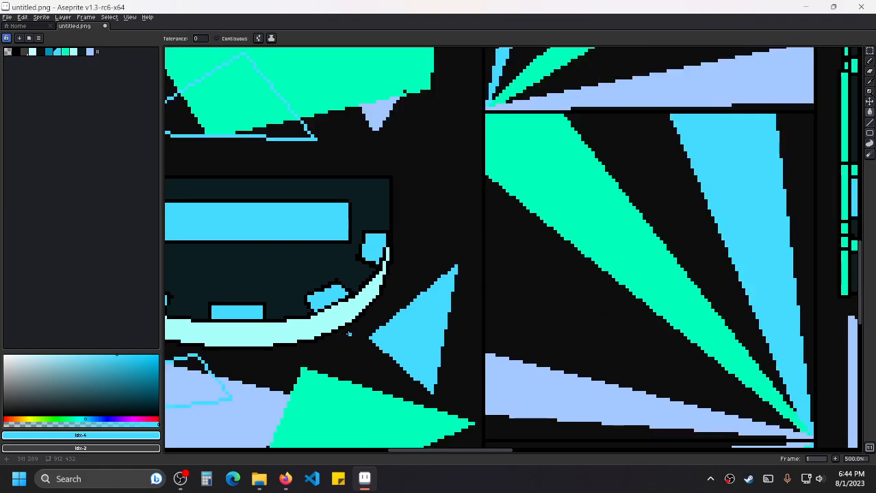
scroll(547, 280, "up", 3)
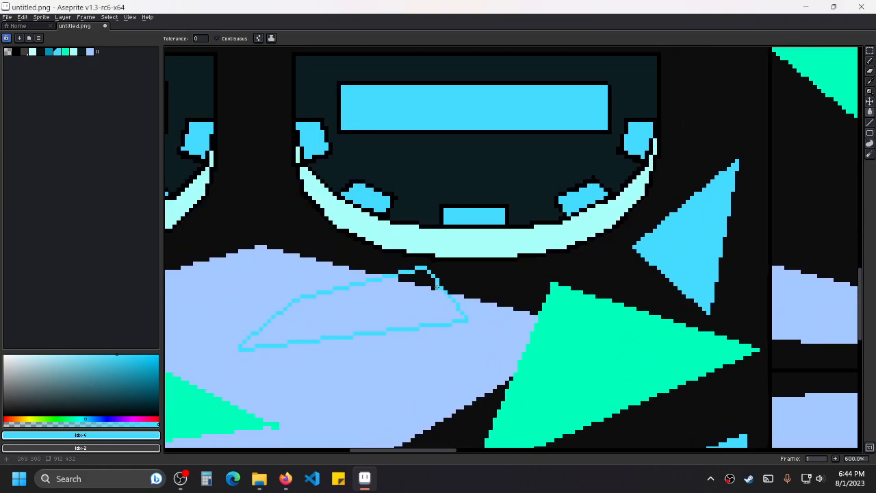
left_click(430, 280)
left_click(377, 308)
Fill the diamond outline and the quadrilateral outline over the first green triangle between the card-table rows with bright blue.
left_click_drag(292, 327, 585, 267)
scroll(585, 266, "down", 2)
left_click_drag(514, 313, 667, 305)
scroll(447, 264, "up", 1)
left_click(446, 263)
scroll(411, 297, "left", 1)
scroll(452, 342, "down", 1)
left_click(452, 343)
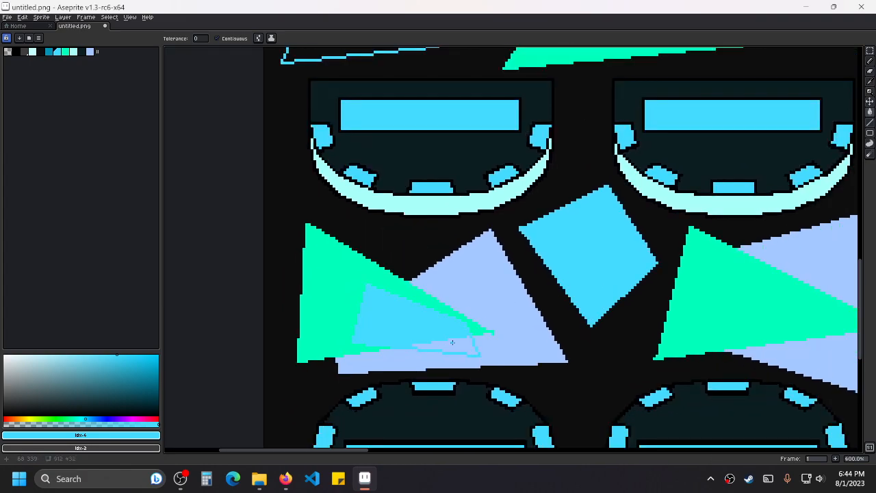
Fill the triangle outline above the first card table and the one on the nearby periwinkle shape with bright blue.
left_click_drag(472, 141, 480, 336)
scroll(479, 336, "down", 1)
scroll(417, 266, "up", 2)
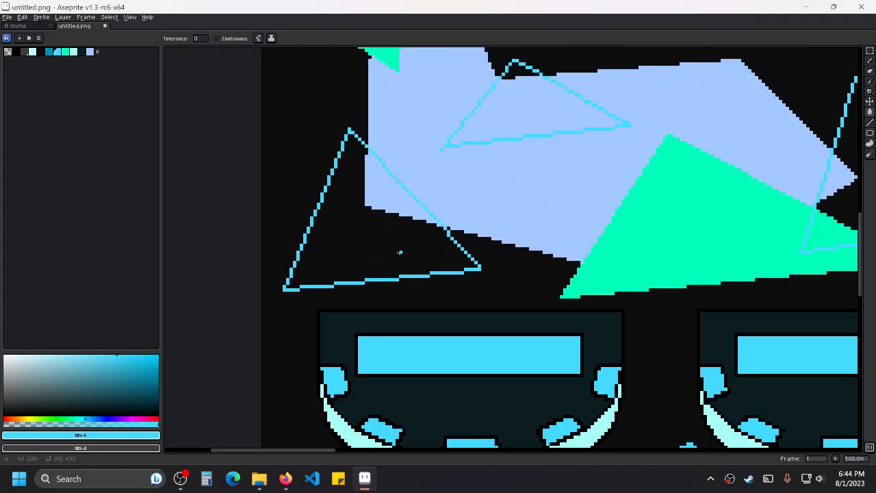
left_click(403, 254)
scroll(505, 281, "down", 1)
scroll(493, 247, "up", 1)
left_click(493, 247)
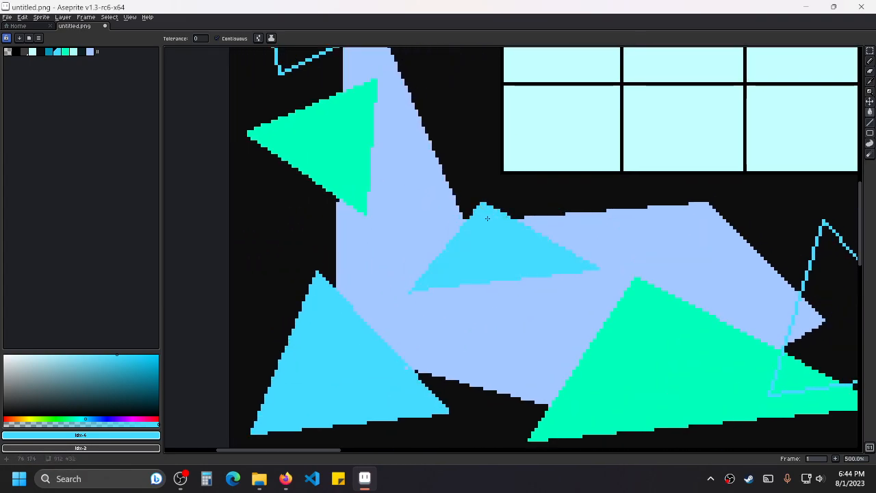
Fill the triangle outline overlapping the right end of the green triangle above the card tables with bright blue.
scroll(579, 279, "up", 1)
scroll(675, 290, "down", 2)
scroll(548, 294, "up", 2)
left_click(508, 312)
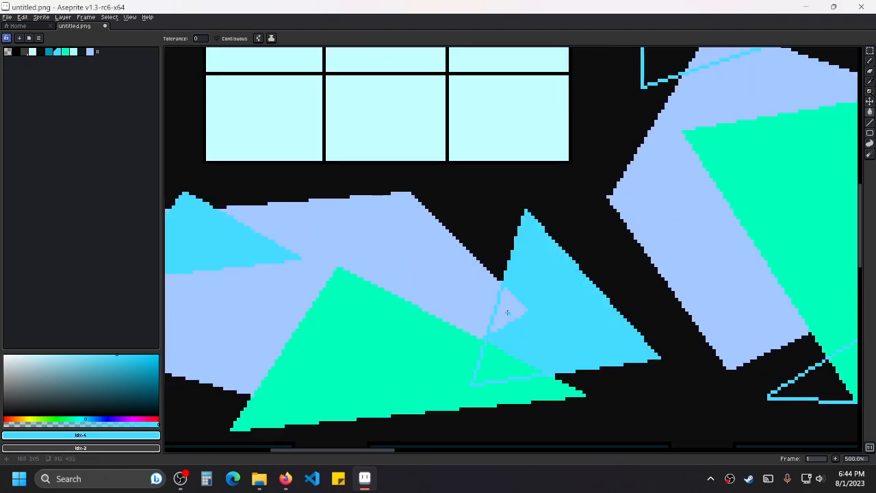
left_click(499, 348)
Fill the triangle outline over the lower edge of the large green quadrilateral with bright blue.
scroll(683, 241, "down", 1)
left_click_drag(709, 238, 375, 189)
scroll(526, 277, "up", 1)
left_click(526, 276)
left_click(555, 335)
left_click(411, 313)
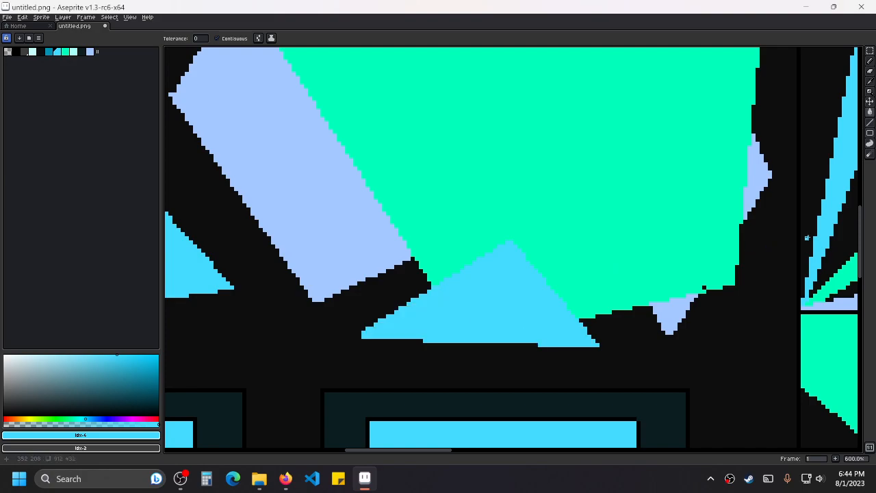
Fill the triangle outline below the group of three slot machines with bright blue.
scroll(607, 308, "down", 1)
left_click_drag(705, 275, 495, 362)
scroll(495, 362, "down", 2)
left_click_drag(699, 345, 671, 365)
left_click_drag(357, 325, 607, 301)
scroll(553, 293, "up", 4)
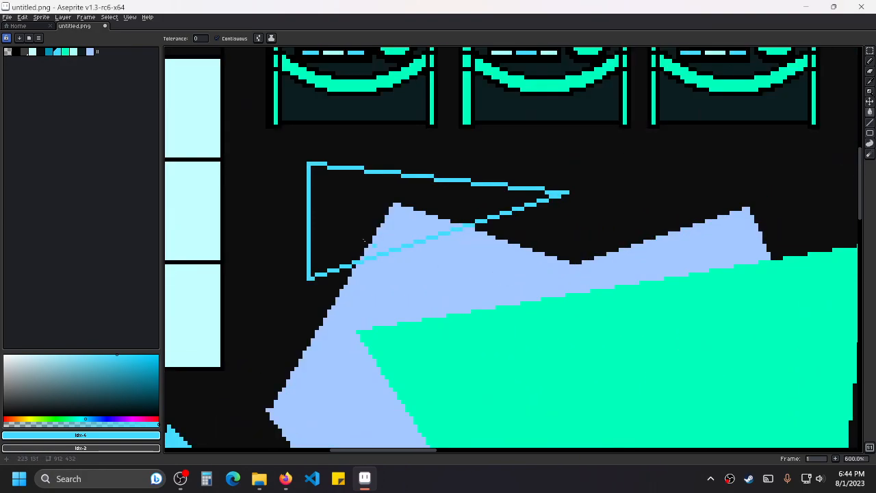
left_click(374, 221)
Fill the large quadrilateral outline below the door with bright blue.
scroll(390, 232, "down", 2)
left_click_drag(437, 272, 707, 293)
scroll(707, 293, "down", 1)
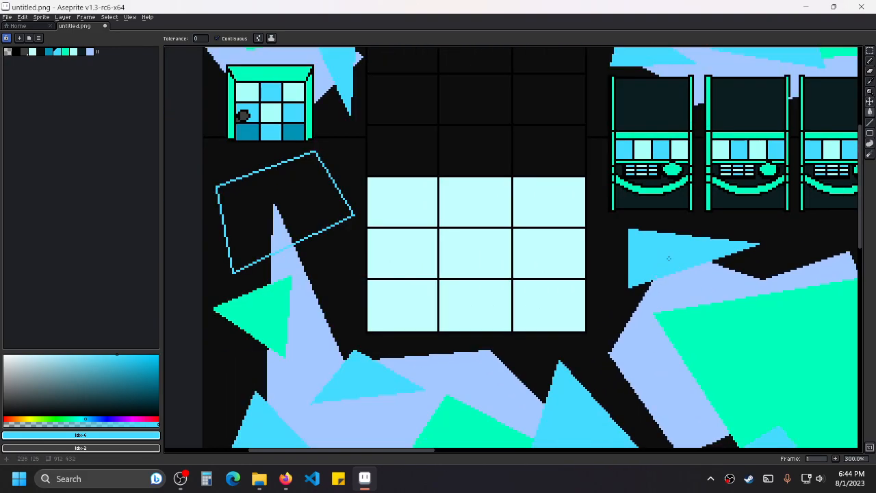
scroll(299, 211, "up", 2)
left_click(297, 210)
Examine the whole casino floor for outlines that still need filling.
left_click_drag(435, 166, 388, 372)
left_click_drag(395, 266, 354, 299)
scroll(354, 298, "down", 2)
left_click_drag(642, 311, 412, 267)
scroll(411, 267, "down", 1)
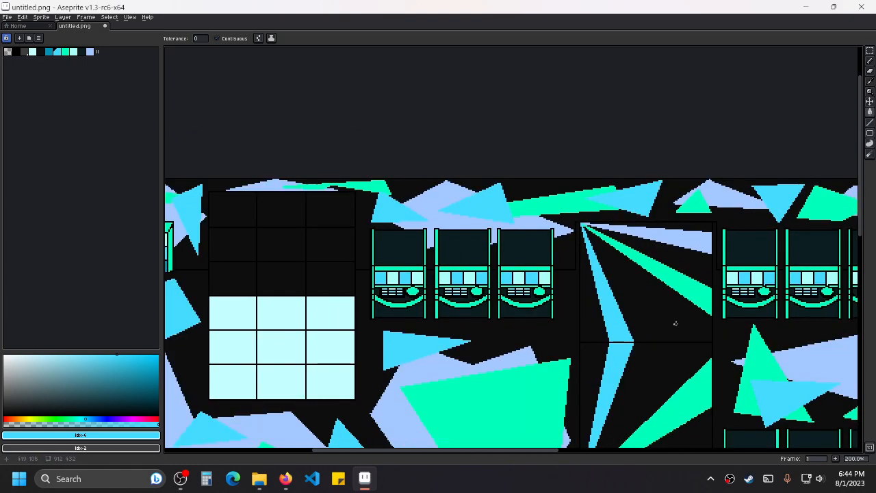
scroll(671, 297, "down", 2)
left_click_drag(742, 327, 631, 273)
scroll(630, 272, "up", 1)
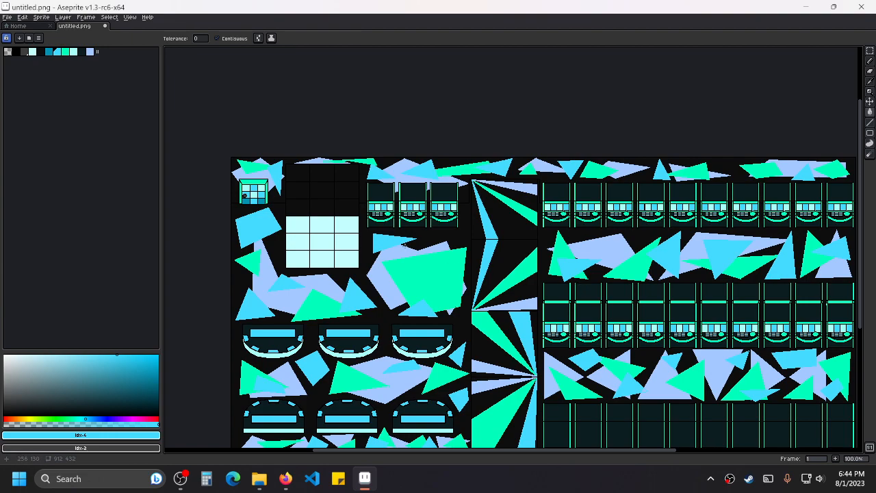
left_click_drag(414, 265, 456, 187)
left_click_drag(735, 182, 423, 177)
scroll(423, 176, "up", 2)
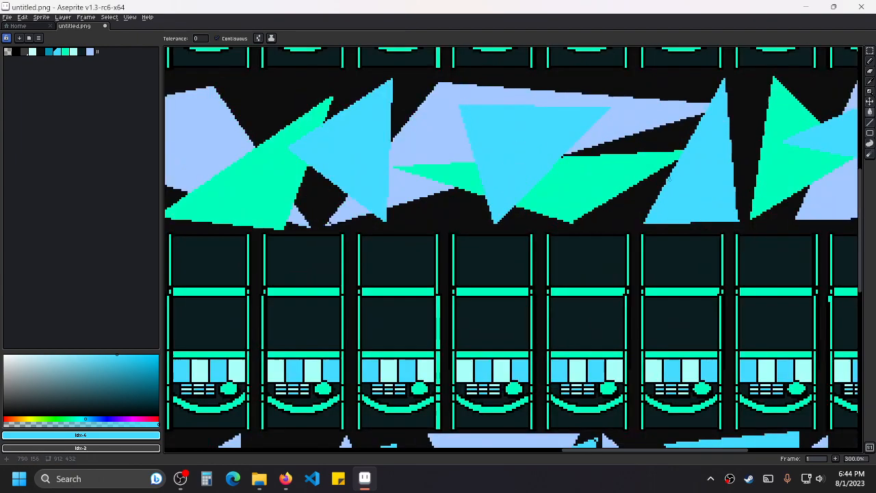
left_click_drag(683, 177, 508, 224)
scroll(499, 231, "down", 2)
left_click_drag(458, 203, 595, 223)
left_click_drag(364, 227, 577, 169)
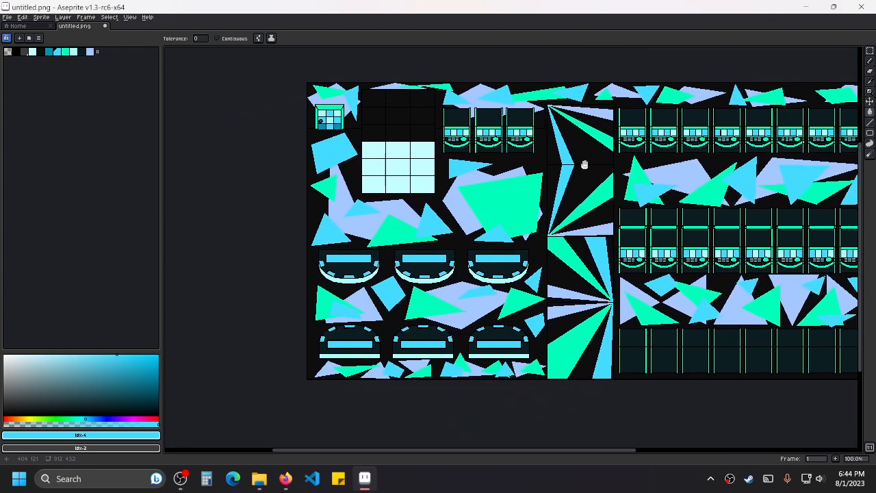
scroll(572, 164, "up", 1)
left_click_drag(436, 241, 581, 153)
scroll(581, 157, "down", 1)
left_click_drag(766, 195, 497, 236)
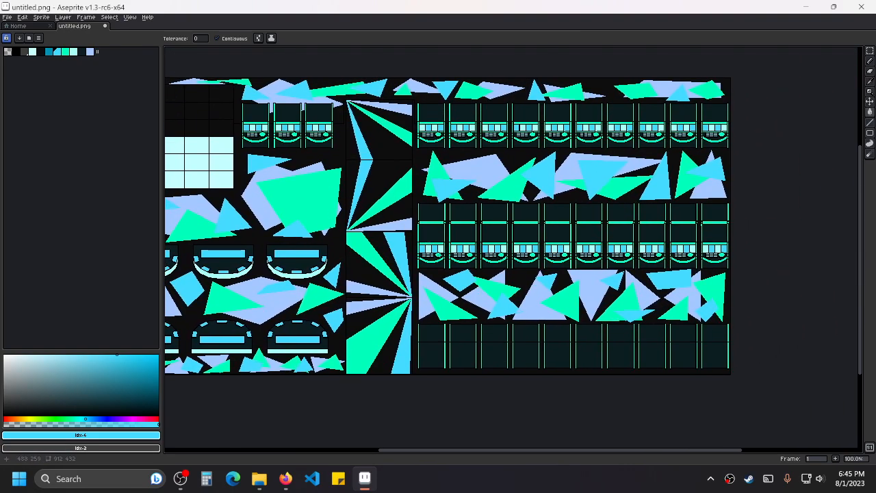
left_click_drag(297, 264, 482, 336)
scroll(461, 289, "up", 1)
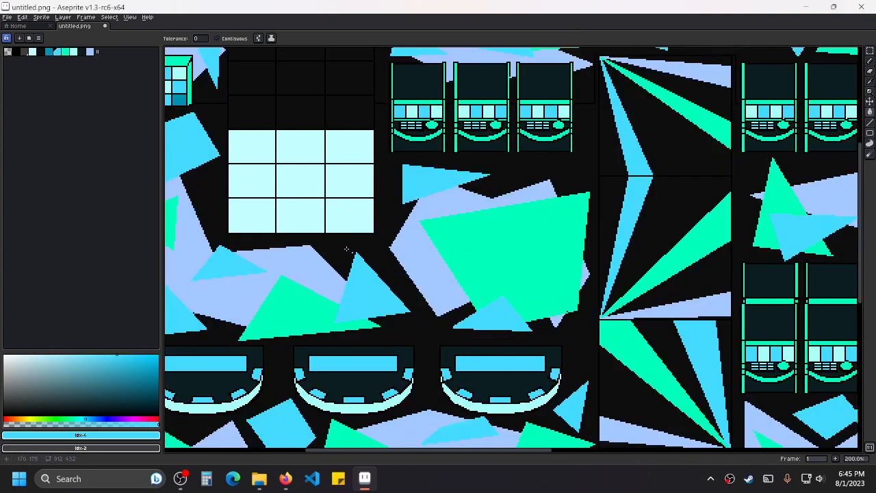
Recolour the doorknob with the door frame's green and the grey pixels beside it with bright blue, and save the image.
left_click_drag(352, 254, 522, 304)
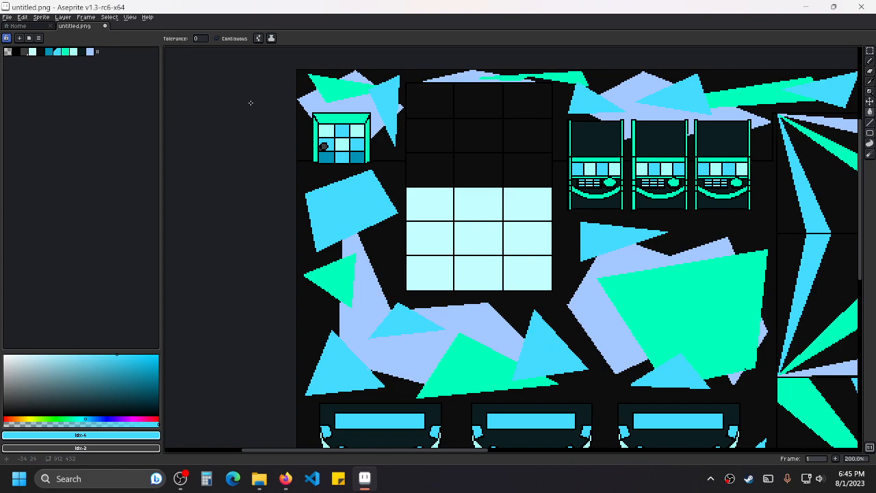
scroll(313, 137, "up", 6)
key("i")
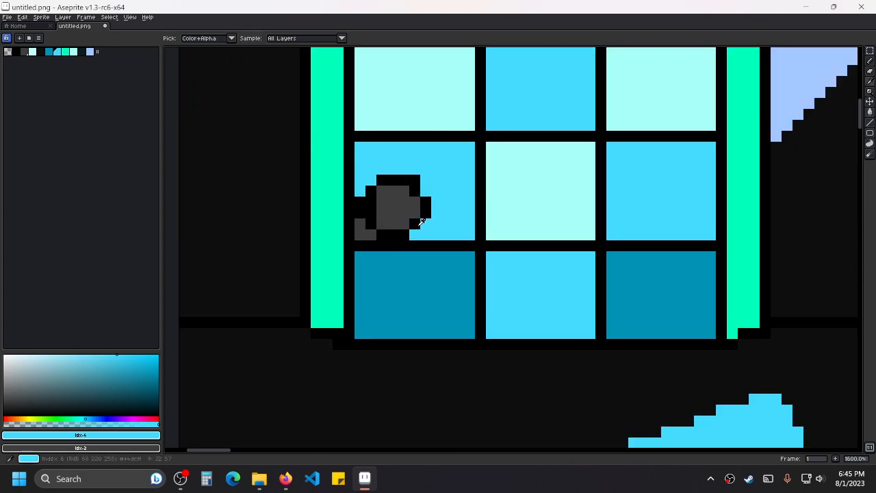
left_click(334, 230, "alt")
left_click(391, 213)
left_click(447, 214, "alt")
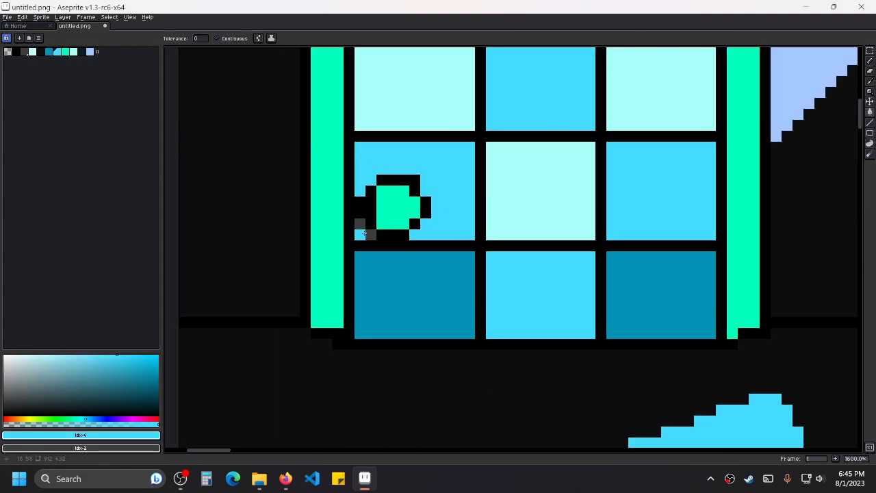
scroll(478, 280, "down", 3)
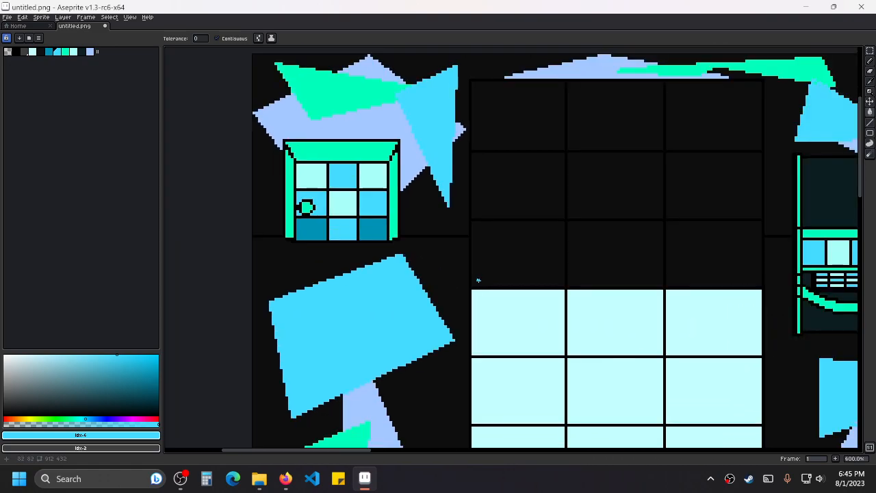
key("ctrl+s")
Examine the overall colour balance of the decorated floor, including the shapes between the slot-machine rows.
scroll(585, 292, "down", 4)
left_click_drag(585, 292, 479, 252)
scroll(478, 251, "up", 1)
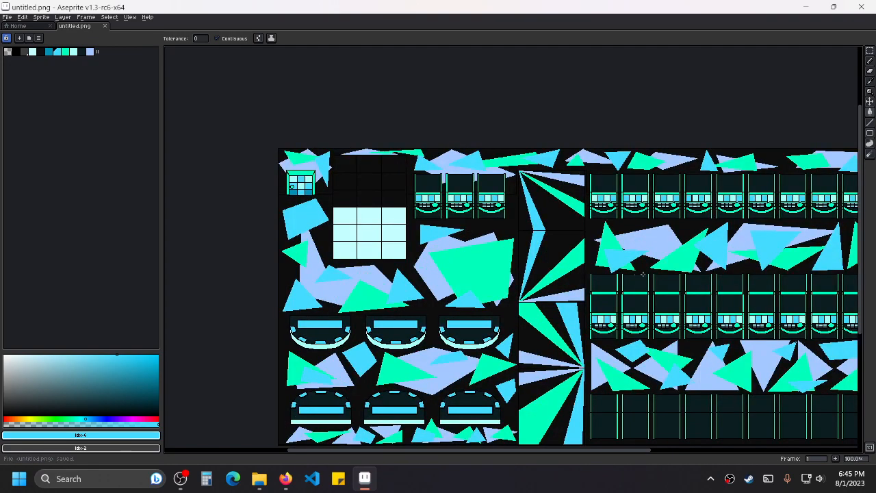
scroll(632, 275, "up", 3)
scroll(573, 308, "down", 2)
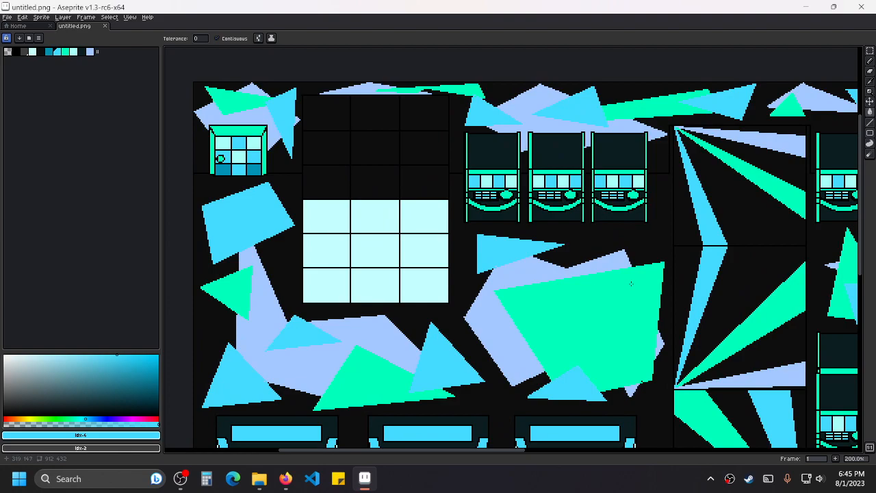
scroll(563, 274, "down", 2)
left_click_drag(628, 267, 516, 212)
scroll(518, 211, "up", 1)
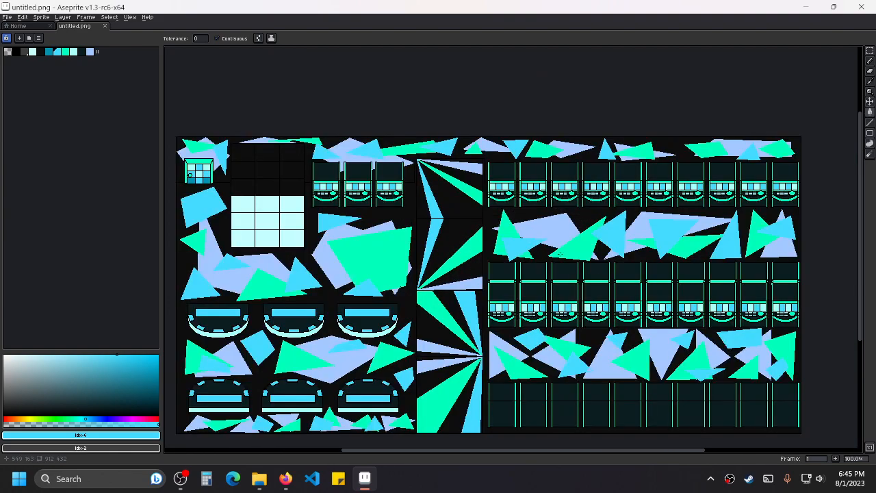
scroll(575, 213, "up", 1)
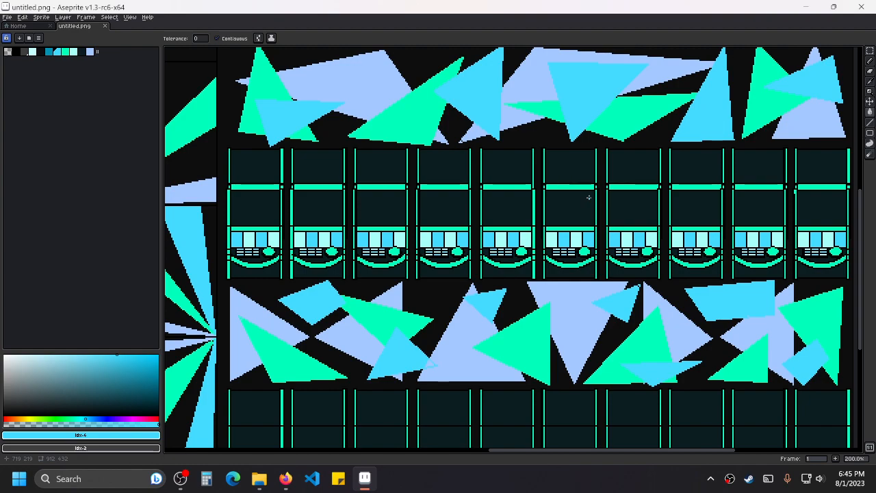
left_click_drag(476, 187, 530, 277)
scroll(530, 277, "up", 1)
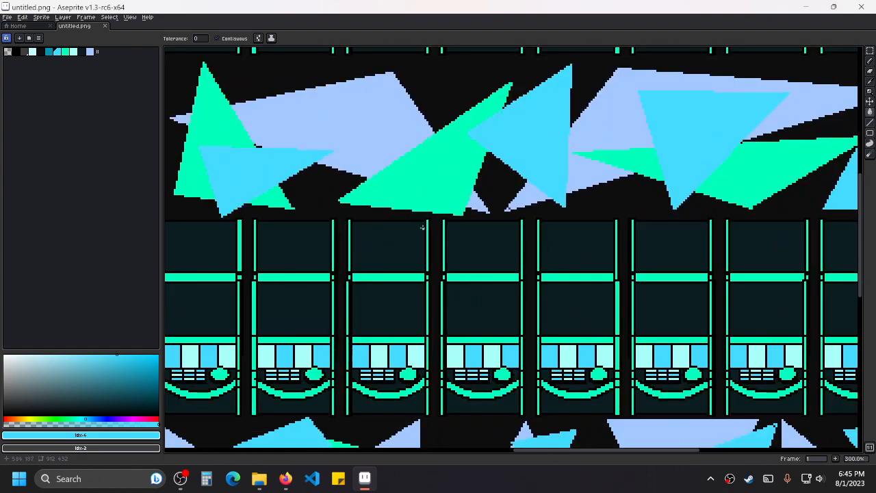
scroll(422, 228, "down", 2)
left_click_drag(388, 216, 514, 226)
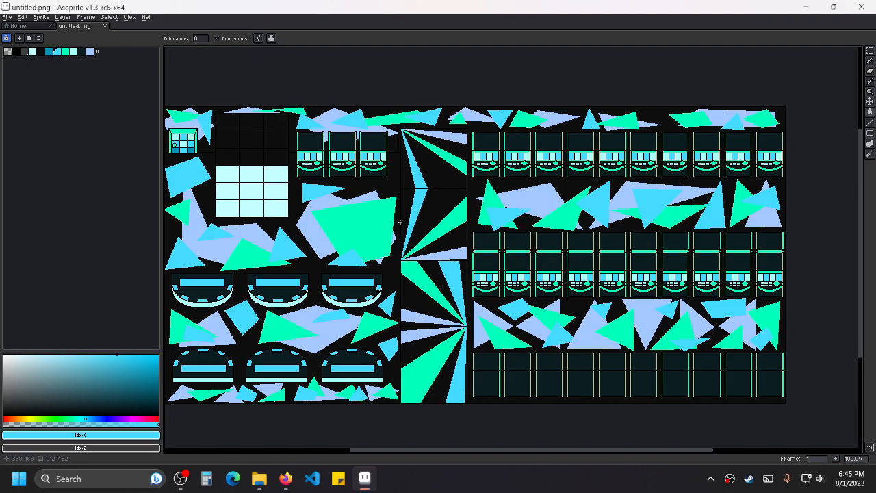
left_click_drag(400, 221, 593, 231)
Fill the stray periwinkle pixel in the lower edge of the blue triangle below the three slot machines with bright blue, and save the image.
scroll(594, 223, "up", 3)
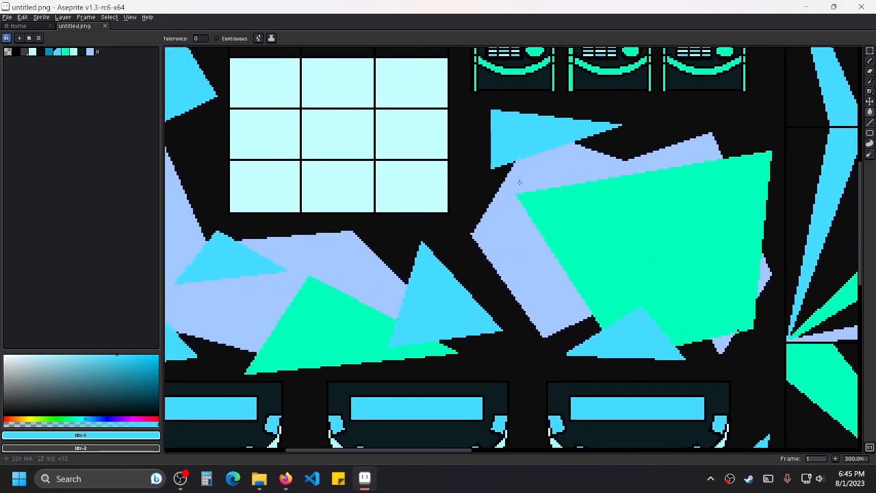
scroll(519, 182, "up", 3)
scroll(519, 178, "down", 3)
scroll(519, 159, "up", 5)
scroll(518, 158, "up", 1)
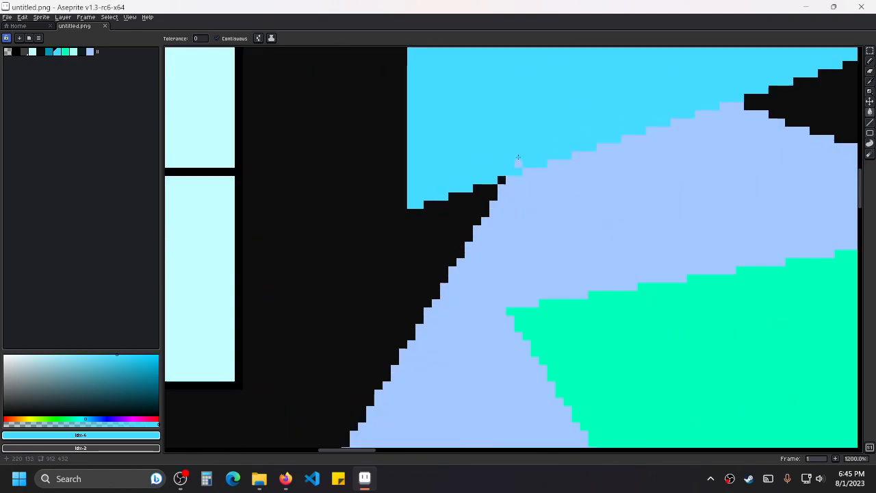
scroll(574, 144, "down", 3)
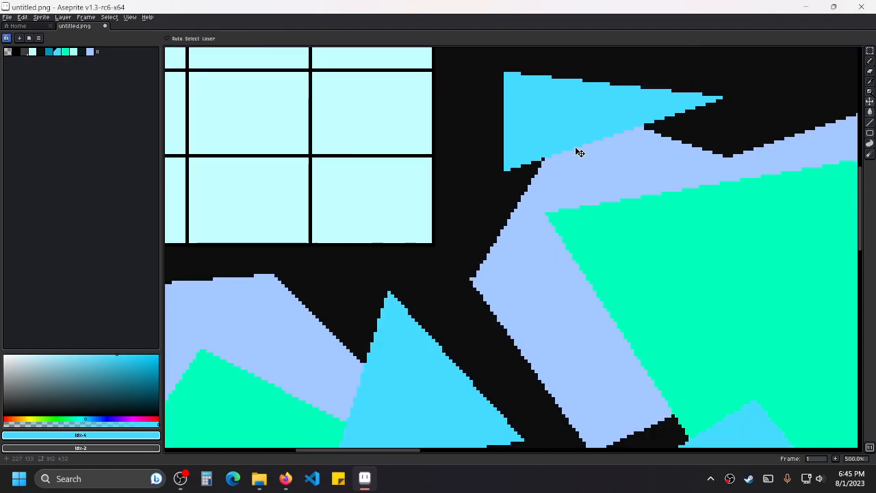
key("ctrl+s")
Examine the shapes around the door, the pale tiled panel and the gaming tables for stray pixels.
scroll(575, 146, "down", 4)
left_click_drag(648, 205, 569, 248)
scroll(342, 74, "up", 2)
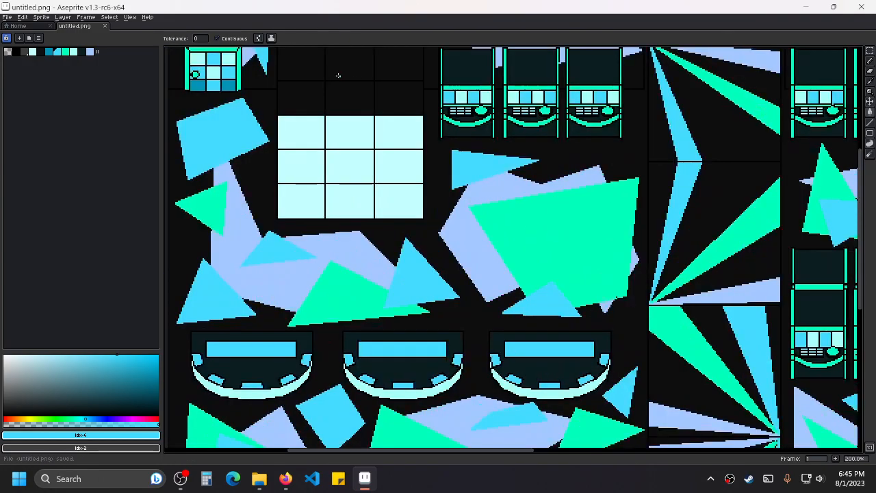
scroll(525, 213, "up", 1)
scroll(323, 118, "up", 2)
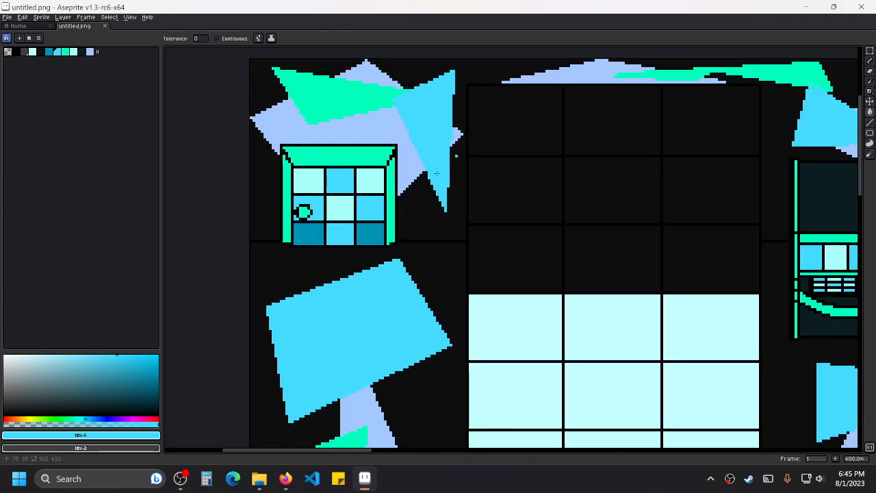
scroll(484, 143, "down", 3)
left_click_drag(440, 216, 293, 152)
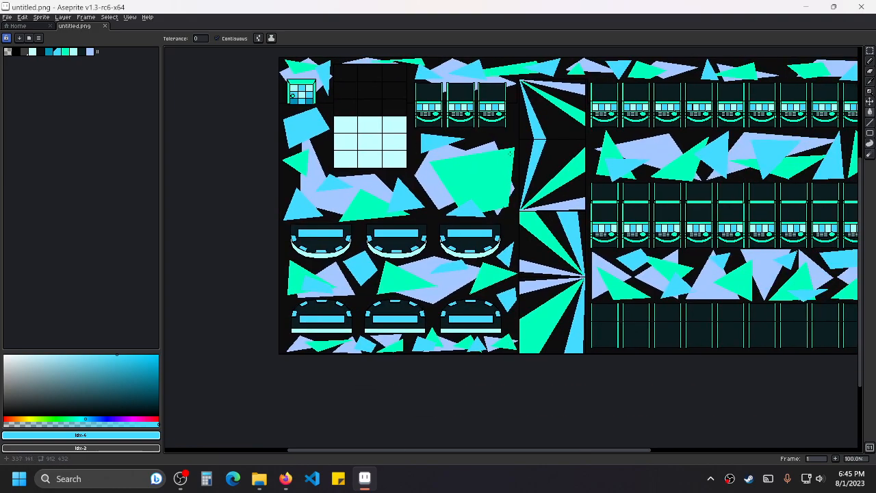
scroll(517, 145, "up", 3)
scroll(518, 144, "down", 3)
Examine the shapes between the long slot-machine rows and the large green shape beside the pale tiled panel.
left_click_drag(713, 165, 602, 187)
scroll(476, 195, "up", 1)
left_click_drag(694, 170, 459, 223)
scroll(459, 223, "down", 1)
left_click_drag(381, 215, 502, 208)
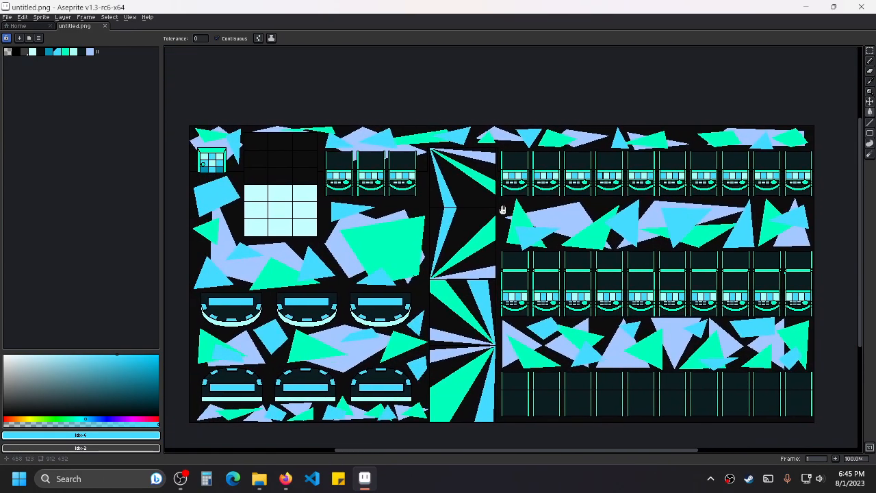
scroll(499, 208, "up", 1)
left_click_drag(358, 242, 639, 176)
scroll(603, 166, "up", 1)
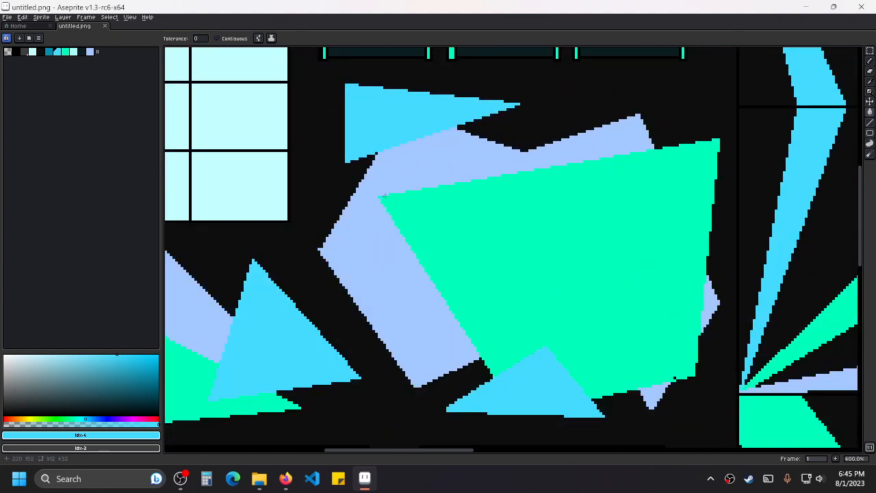
scroll(505, 226, "down", 4)
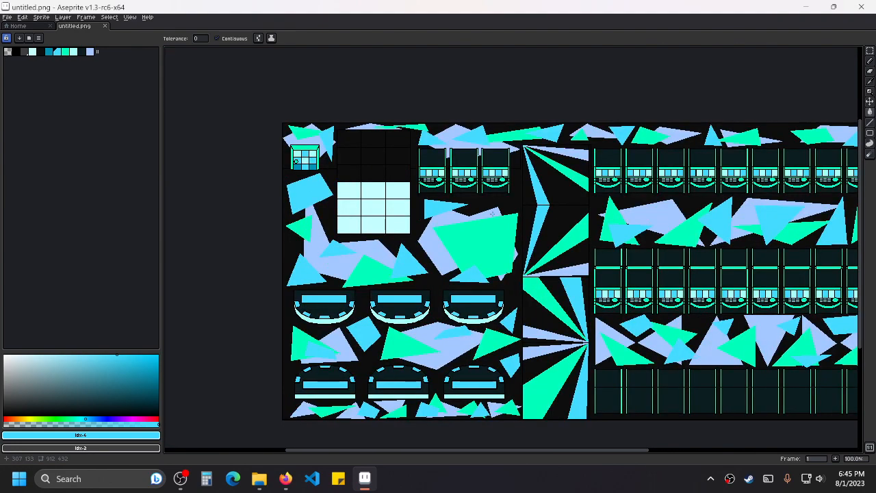
scroll(492, 214, "down", 1)
scroll(491, 215, "up", 1)
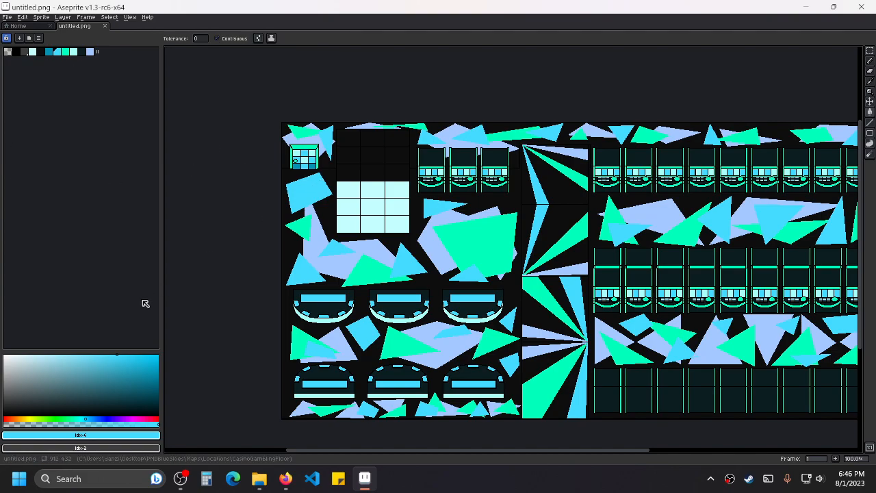
Try a darker shade for the bright blue palette colour, and undo the colour change.
mouse_move(118, 353)
left_mouse_down()
mouse_move(119, 392)
mouse_move(109, 378)
left_mouse_up()
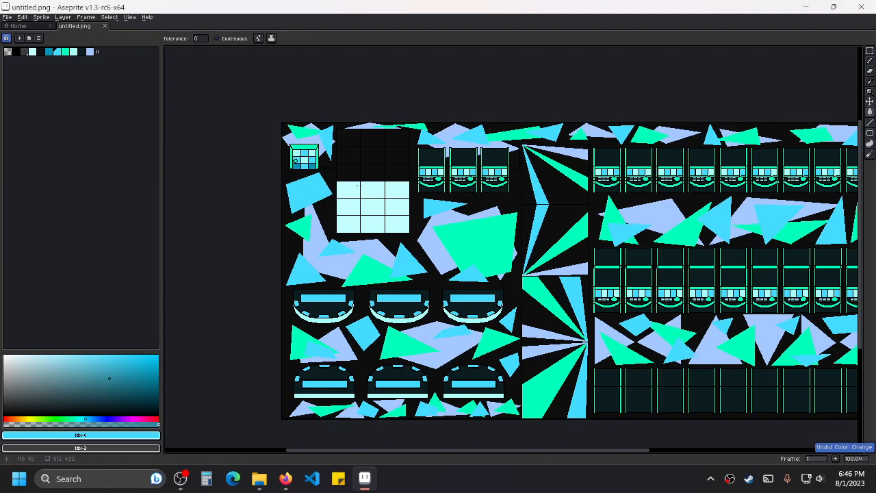
scroll(470, 203, "up", 1)
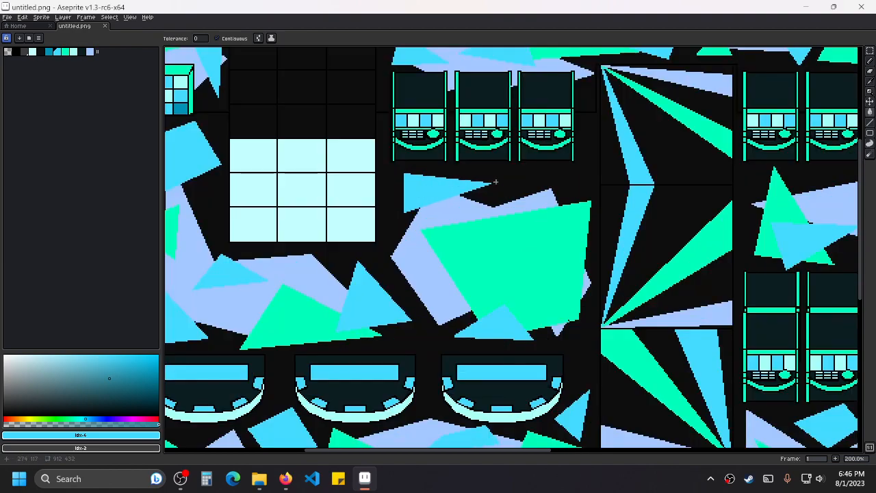
Switch to Firefox to view the laser tag reference photo, and return to the casino floor drawing in Aseprite.
left_click(285, 479)
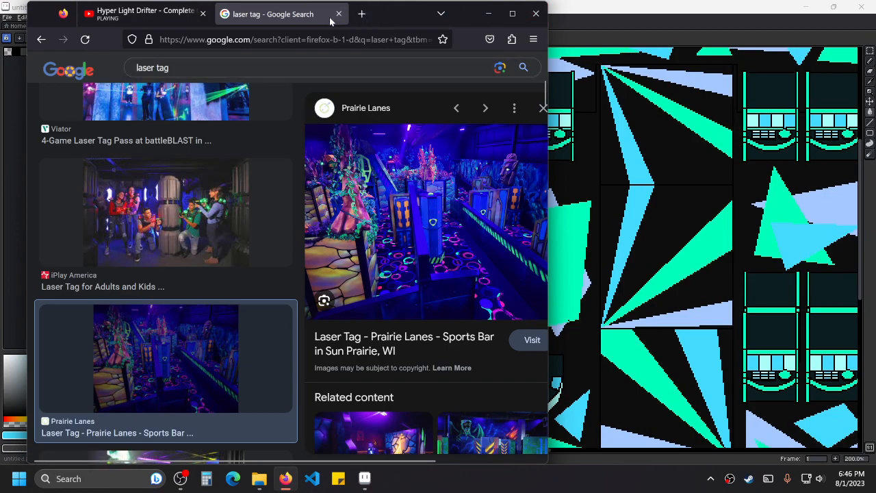
left_click(488, 13)
scroll(304, 197, "up", 8)
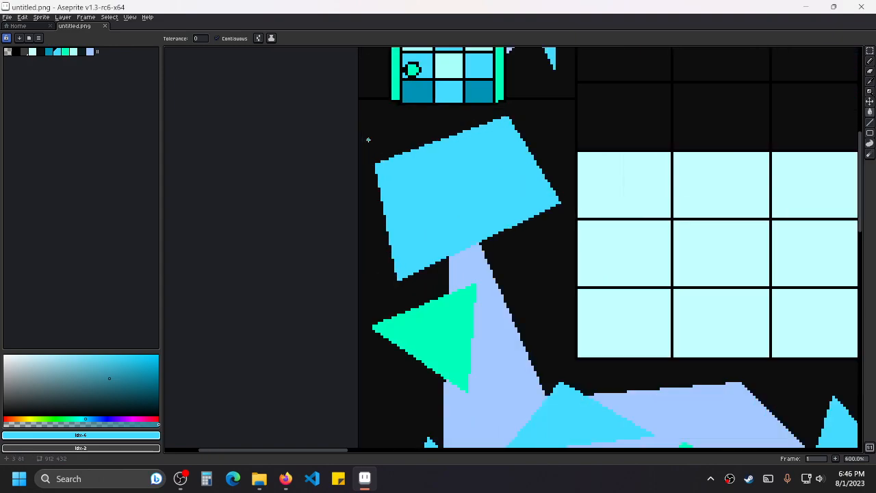
scroll(413, 247, "down", 6)
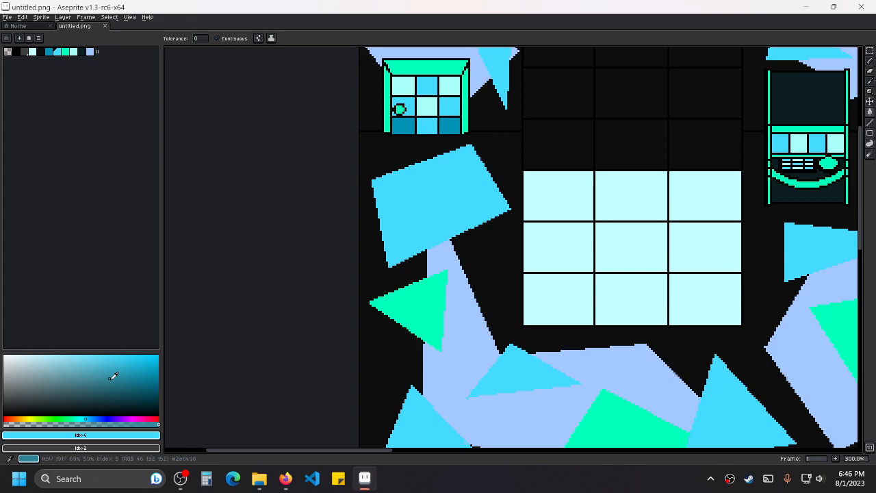
scroll(579, 242, "down", 4)
scroll(683, 196, "up", 4)
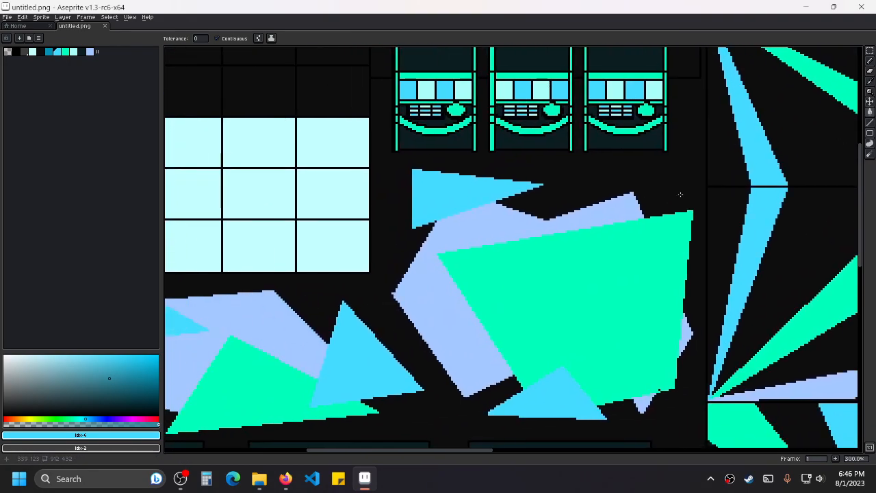
left_click_drag(372, 216, 658, 220)
scroll(347, 192, "up", 3)
left_click_drag(287, 238, 301, 270)
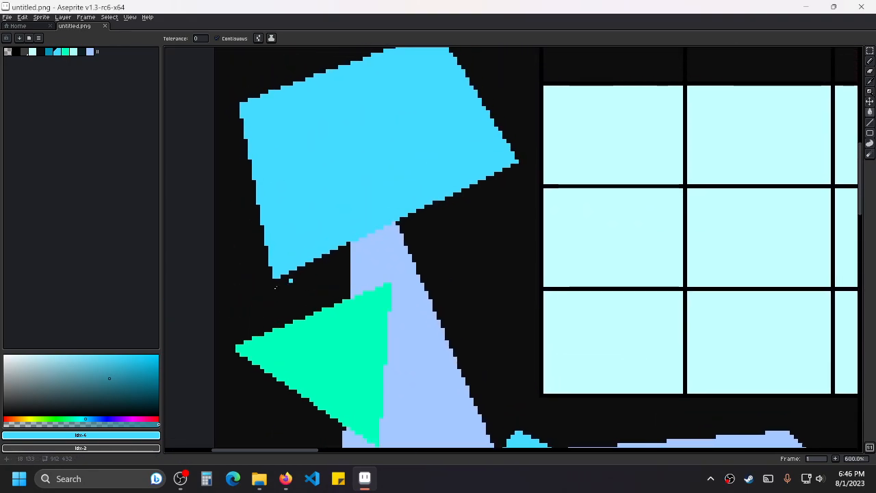
left_click_drag(110, 365, 109, 334)
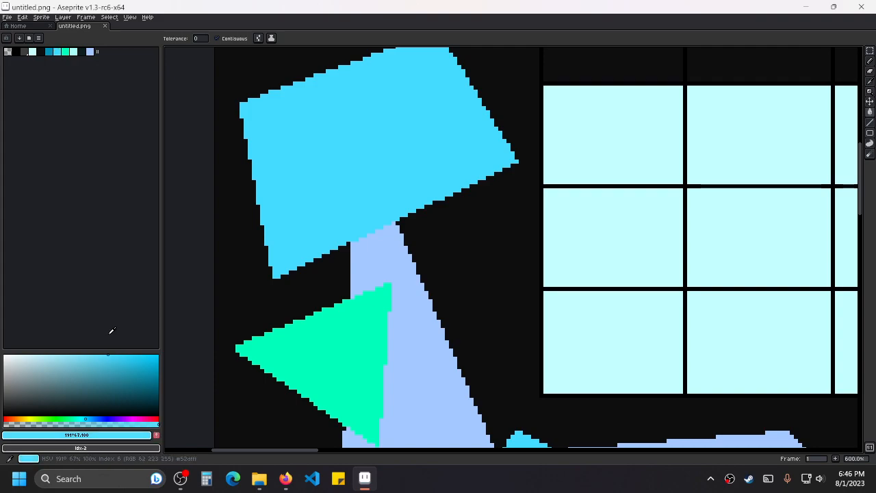
left_click(56, 52)
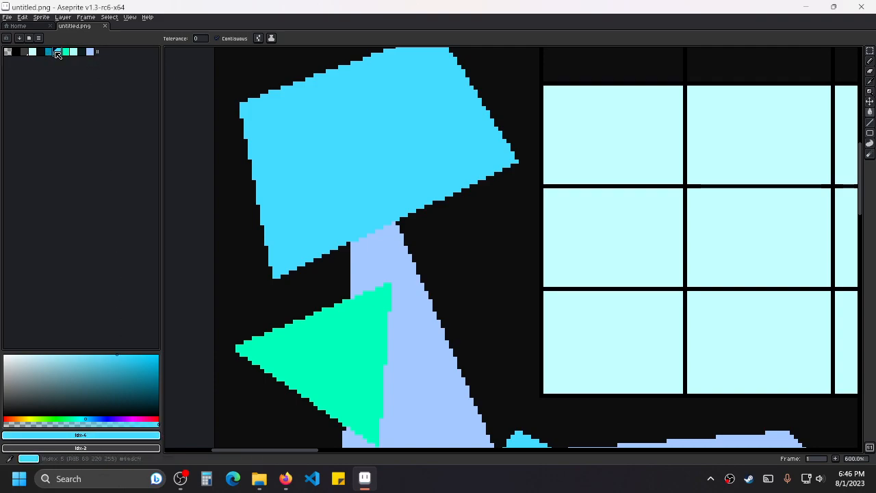
key("i")
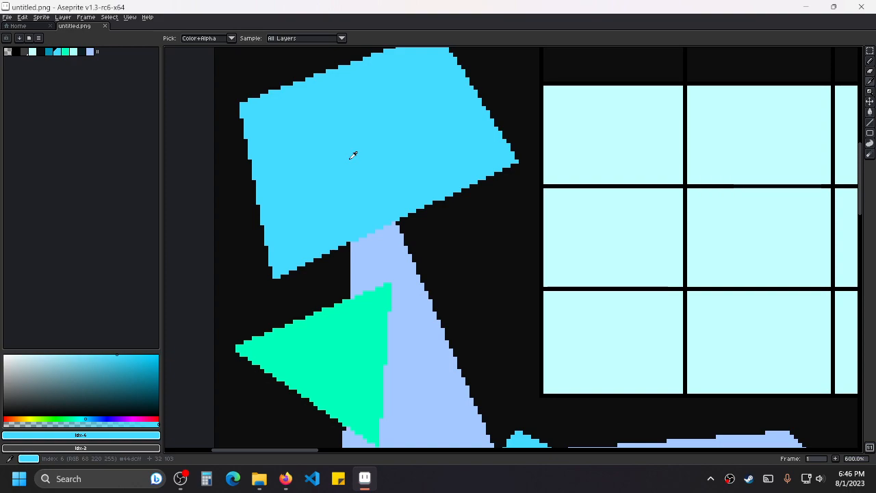
key("g")
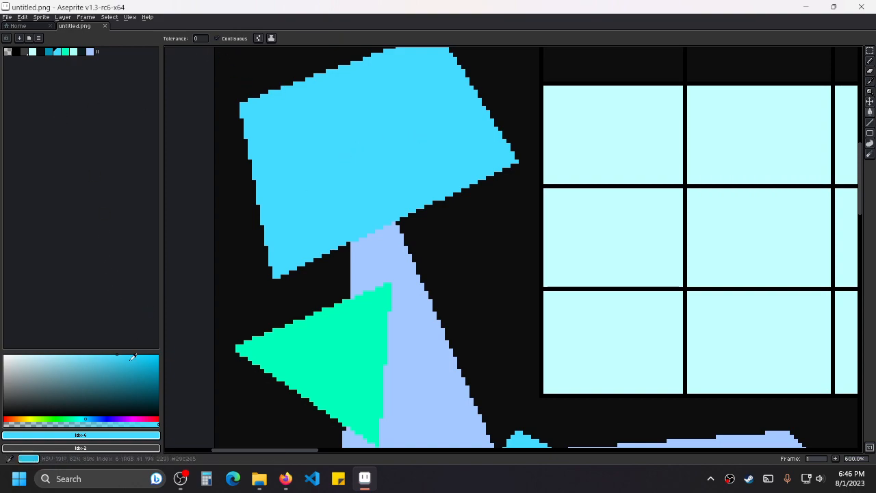
Mix a fully saturated, slightly darker blue (HSV 191, 100, 93) and add it to the palette.
left_click(149, 353)
left_click_drag(149, 352, 170, 354)
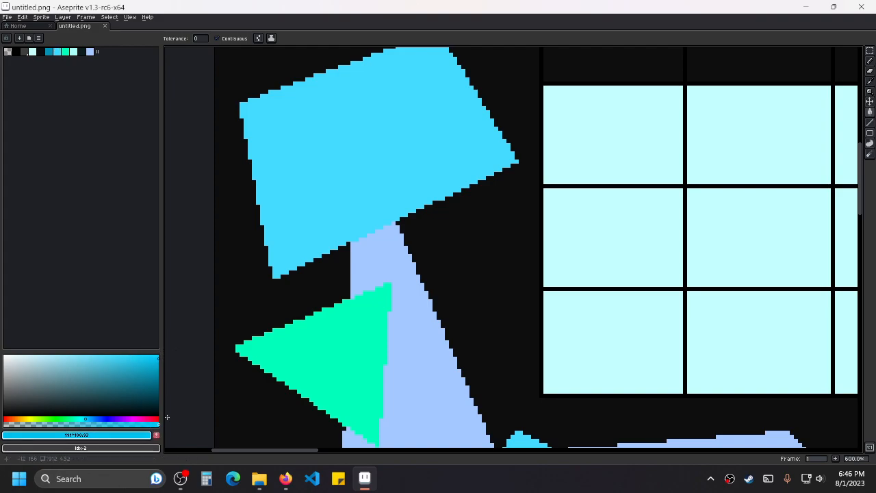
left_click(157, 435)
Outline the large light-blue quadrilateral below the door with 1 px lines in the new darker blue.
left_click_drag(245, 174, 336, 212)
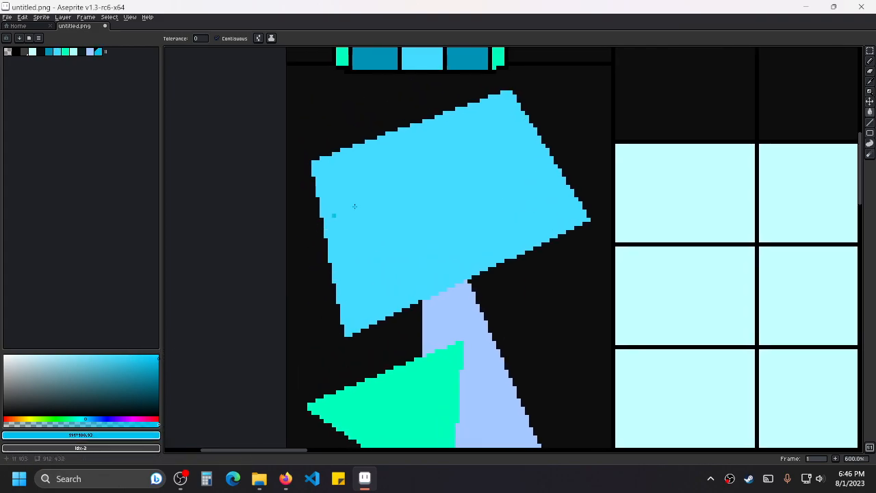
left_click(869, 122)
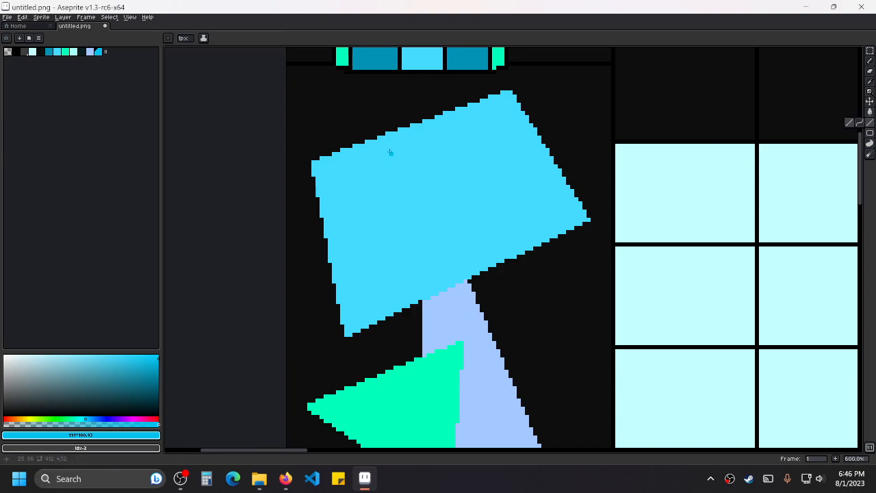
scroll(363, 152, "up", 3)
left_click_drag(266, 176, 816, 190)
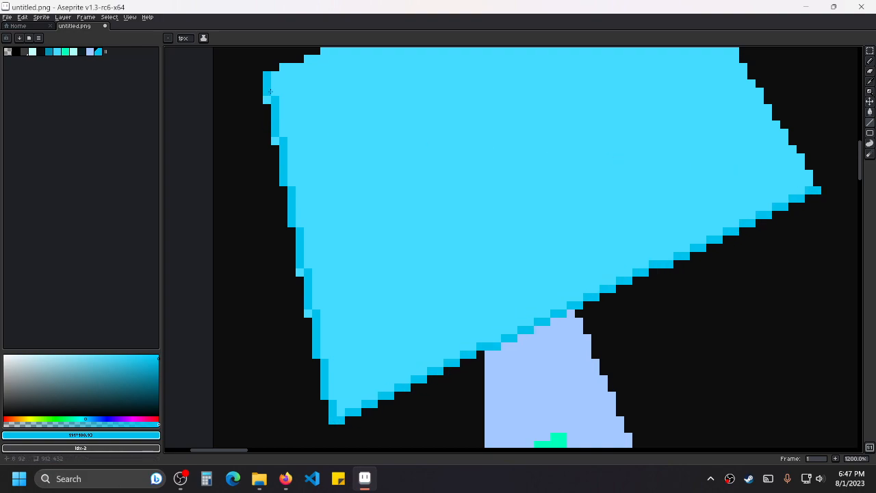
scroll(270, 91, "down", 2)
mouse_move(209, 141)
left_mouse_down()
mouse_move(455, 55)
mouse_move(463, 87)
mouse_move(477, 74)
mouse_move(556, 226)
mouse_move(579, 240)
left_mouse_up()
Outline all three sides of the light-blue triangle above the first semicircular table in the darker blue.
scroll(518, 165, "down", 5)
mouse_move(598, 213)
left_mouse_down()
mouse_move(575, 163)
mouse_move(628, 198)
left_mouse_up()
scroll(527, 210, "up", 1)
left_click_drag(565, 312, 534, 148)
mouse_move(371, 297)
left_mouse_down()
mouse_move(487, 180)
mouse_move(371, 284)
left_mouse_up()
scroll(468, 207, "up", 4)
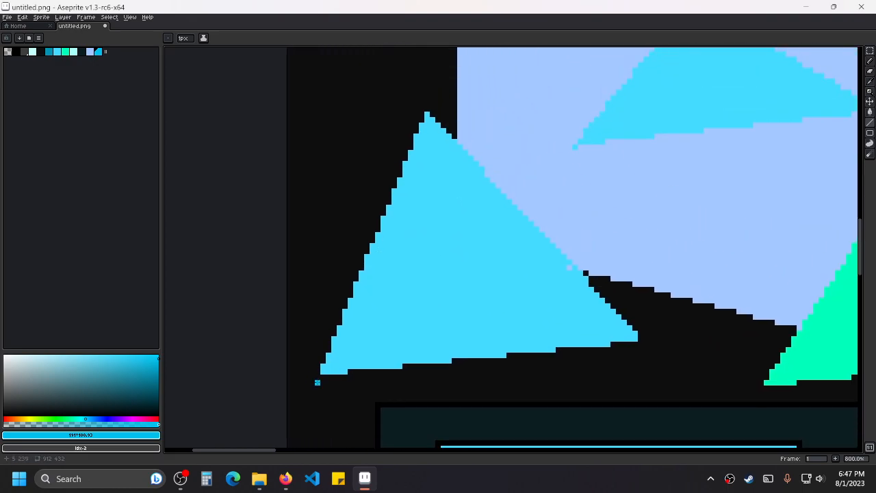
mouse_move(322, 371)
left_mouse_down()
mouse_move(426, 109)
mouse_move(596, 329)
mouse_move(636, 336)
mouse_move(328, 376)
left_mouse_up()
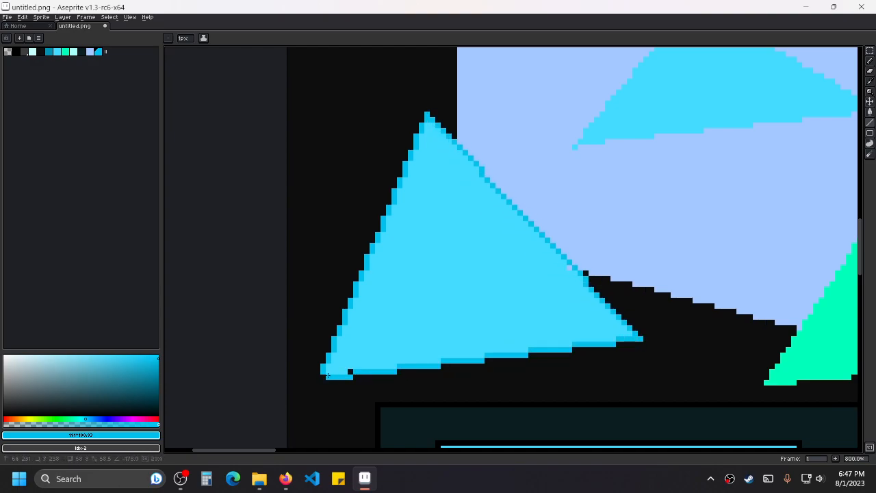
Outline the small light-blue triangle overlapping the top of the lavender shape with darker blue lines.
left_click_drag(679, 221, 479, 247)
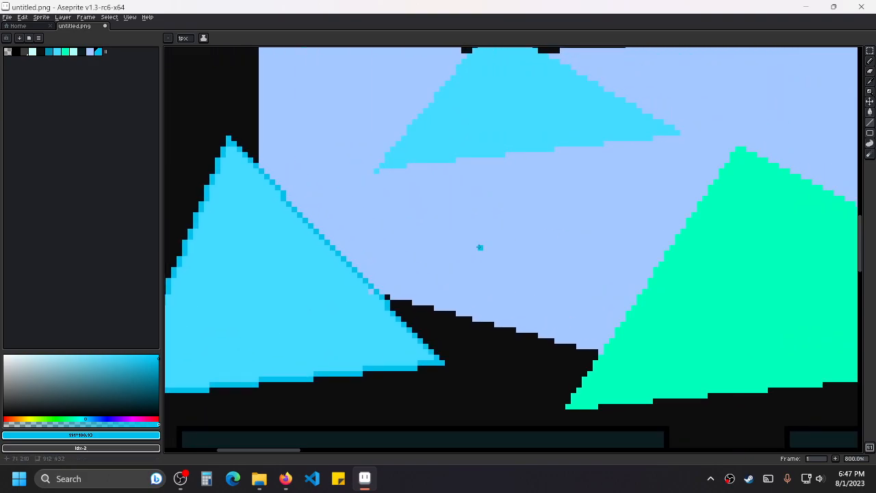
scroll(480, 247, "down", 1)
left_click_drag(464, 135, 463, 268)
scroll(461, 288, "up", 3)
mouse_move(477, 316)
left_mouse_down()
mouse_move(452, 291)
mouse_move(411, 323)
left_mouse_up()
mouse_move(280, 369)
left_mouse_down()
mouse_move(411, 193)
mouse_move(460, 145)
mouse_move(449, 153)
left_mouse_up()
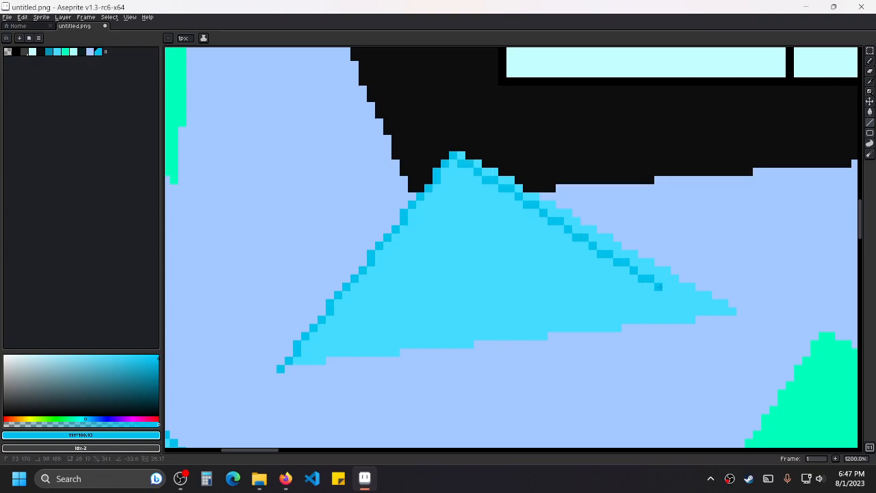
left_click(732, 310, "shift")
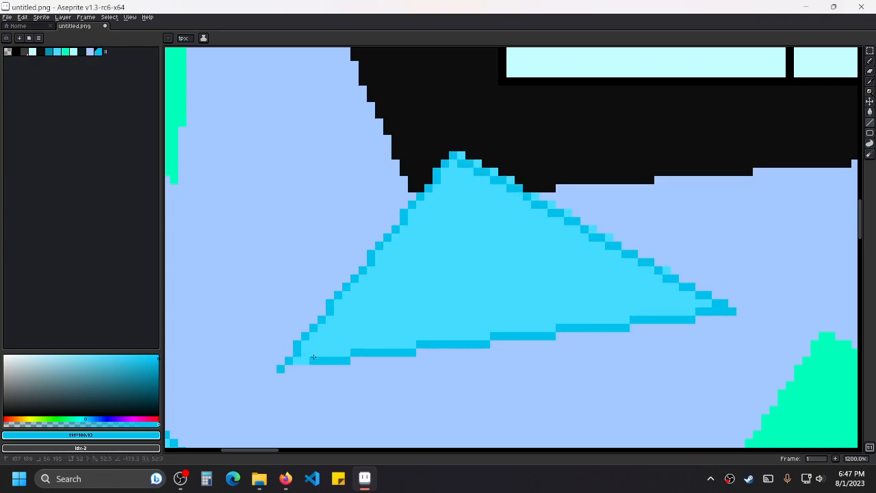
left_click(285, 363, "shift")
Outline the light-blue triangle that overlaps the right end of the green triangle below the pale tile grid in darker blue.
scroll(519, 246, "down", 3)
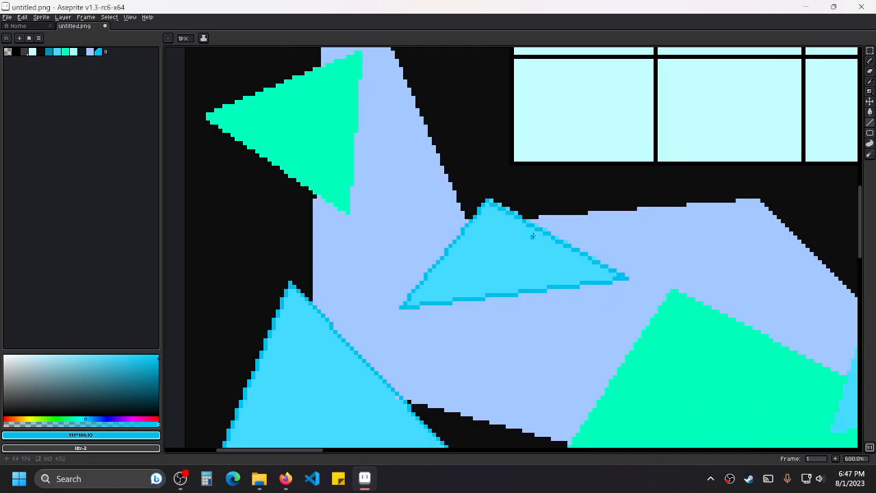
scroll(629, 195, "down", 1)
scroll(477, 163, "up", 1)
scroll(651, 213, "down", 2)
left_click_drag(666, 260, 442, 162)
left_click_drag(609, 156, 445, 223)
scroll(441, 206, "up", 2)
scroll(441, 207, "up", 1)
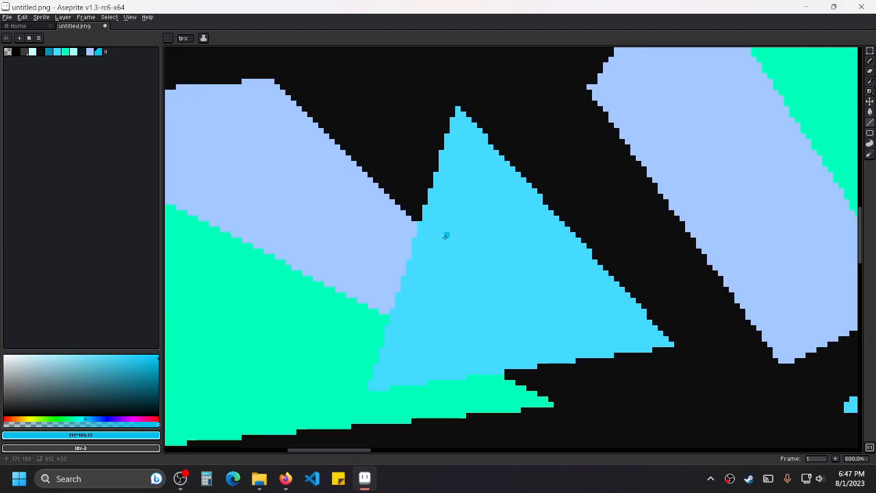
mouse_move(371, 386)
left_mouse_down()
mouse_move(458, 103)
mouse_move(671, 344)
mouse_move(372, 386)
left_mouse_up()
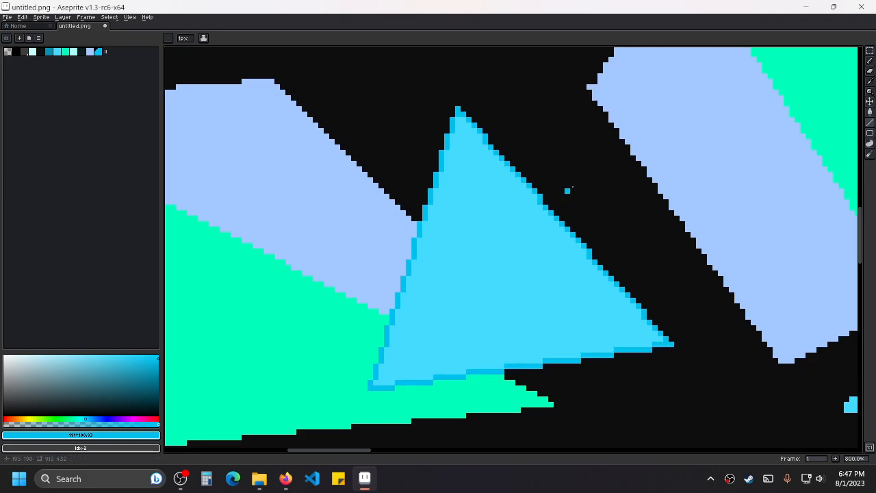
Outline the wide light-blue triangle at the lower edge of the large green quadrilateral in darker blue.
scroll(584, 182, "down", 3)
scroll(590, 166, "down", 1)
left_click_drag(663, 183, 413, 203)
left_click_drag(525, 246, 523, 244)
scroll(523, 244, "up", 3)
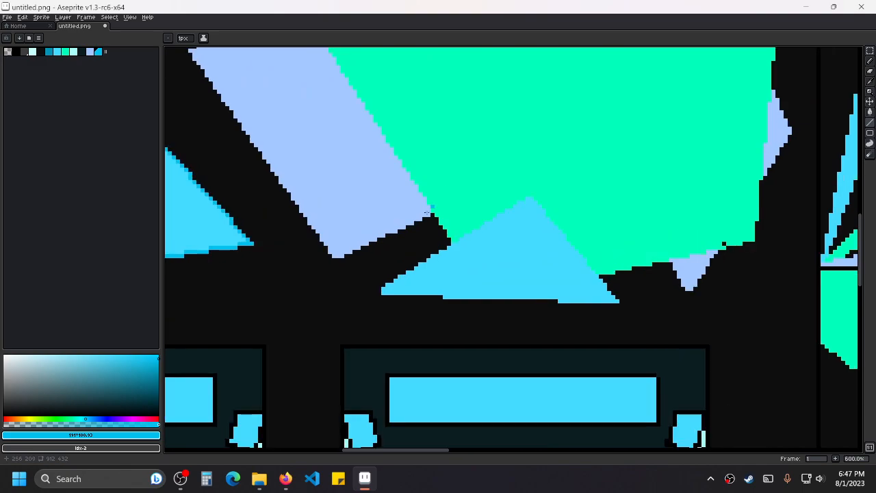
mouse_move(381, 288)
left_mouse_down()
mouse_move(550, 197)
mouse_move(577, 166)
mouse_move(695, 325)
mouse_move(700, 306)
mouse_move(692, 302)
left_mouse_up()
left_click_drag(695, 305, 385, 295)
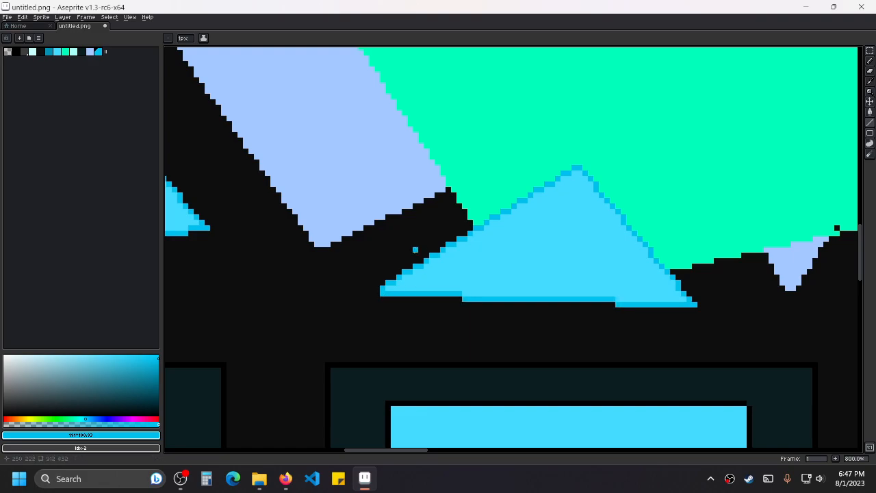
Outline the long light-blue triangle below the group of three machines with darker blue lines.
scroll(380, 294, "down", 5)
scroll(384, 147, "up", 1)
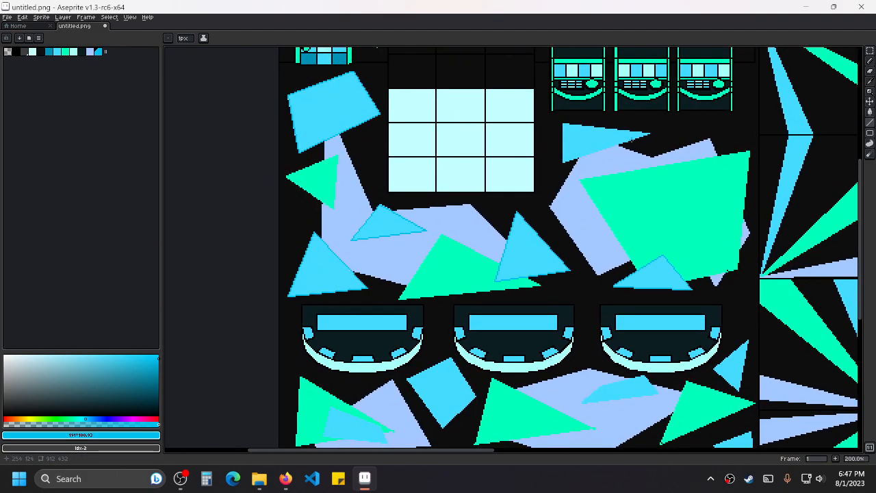
scroll(489, 198, "up", 7)
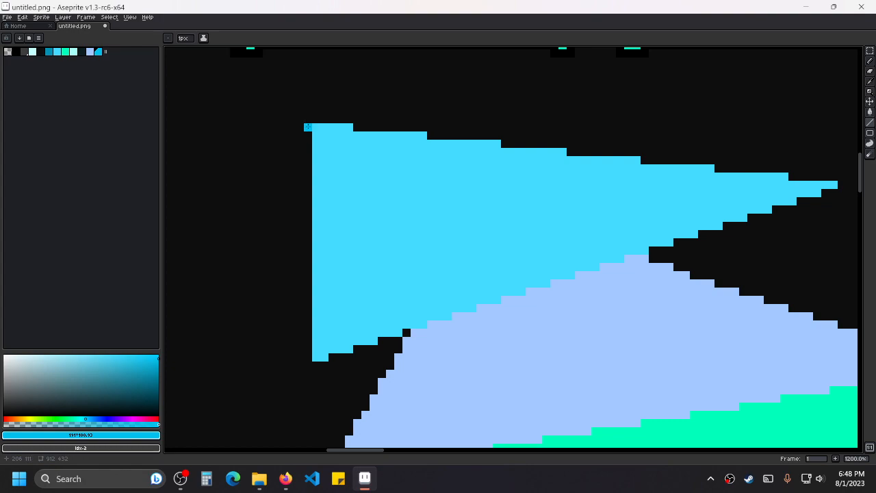
mouse_move(315, 127)
left_mouse_down()
mouse_move(308, 359)
mouse_move(317, 365)
mouse_move(316, 357)
mouse_move(369, 337)
mouse_move(833, 184)
mouse_move(496, 156)
mouse_move(329, 118)
left_mouse_up()
scroll(479, 155, "down", 7)
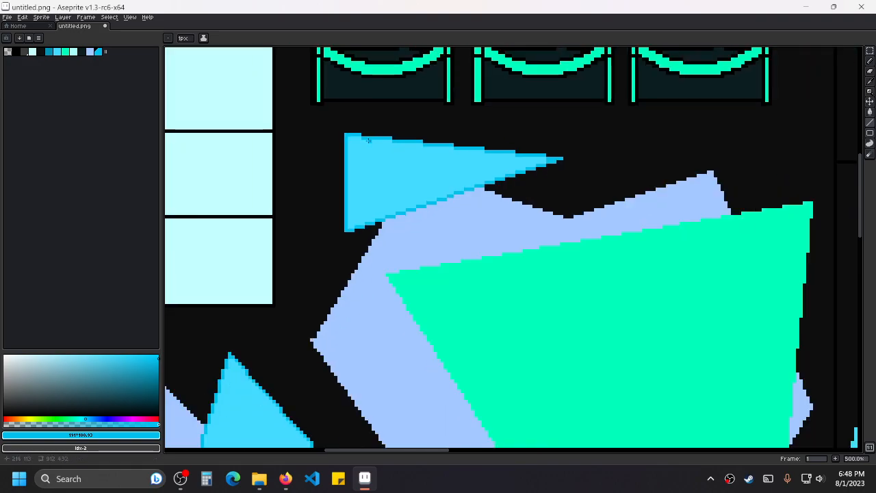
scroll(479, 161, "down", 2)
scroll(410, 174, "up", 1)
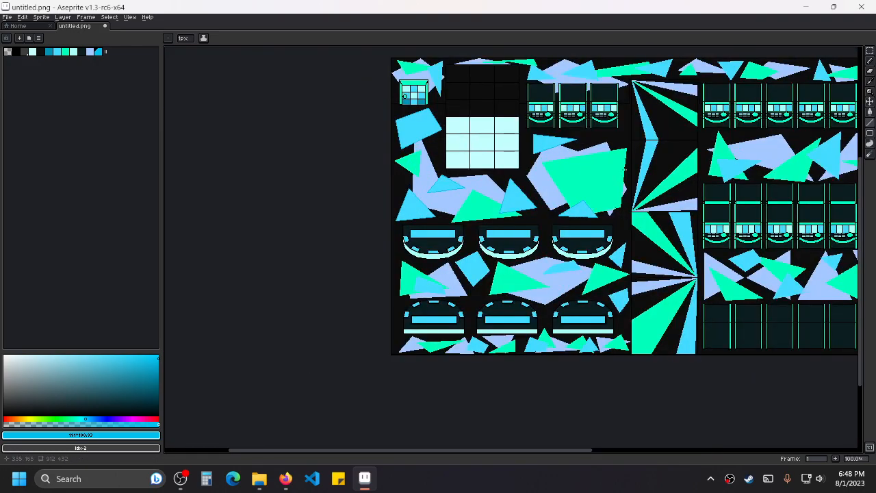
scroll(530, 178, "up", 6)
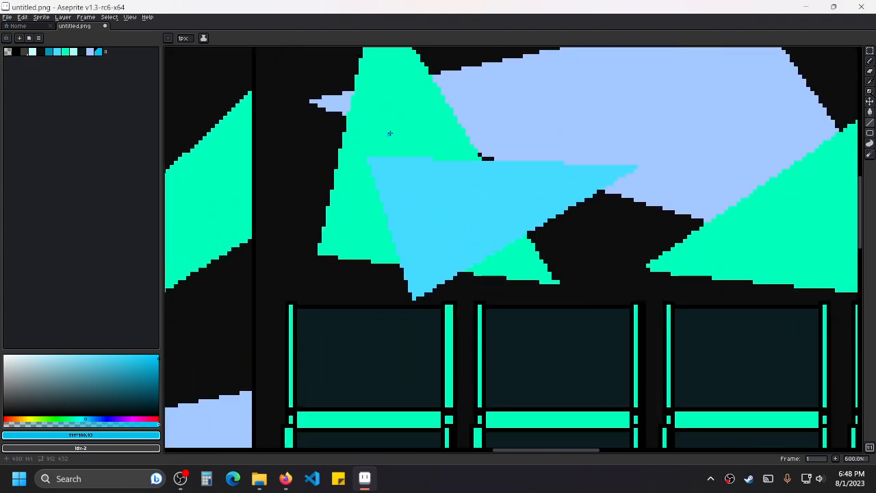
scroll(384, 157, "up", 1)
scroll(480, 181, "down", 6)
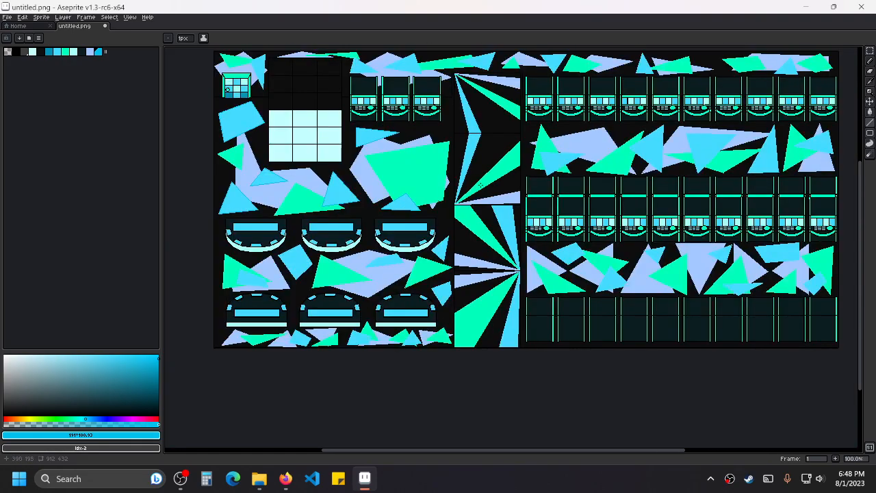
Outline all four sides of the tilted light-blue diamond between the two rows of semicircular tables in darker blue.
scroll(480, 185, "up", 4)
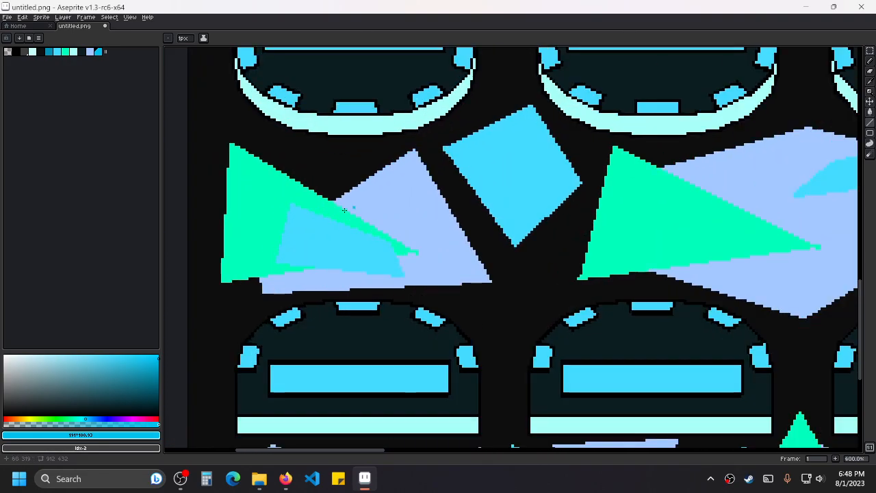
scroll(355, 207, "up", 1)
scroll(479, 144, "up", 4)
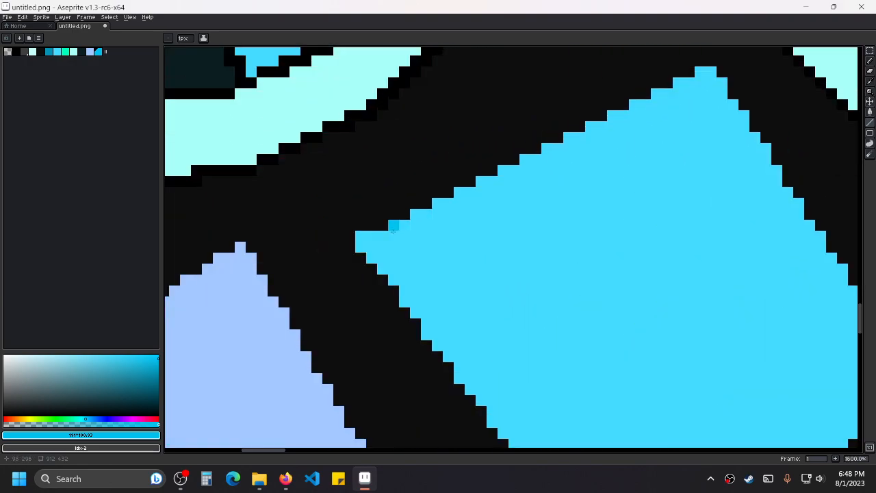
left_click_drag(357, 236, 719, 73)
scroll(651, 117, "down", 3)
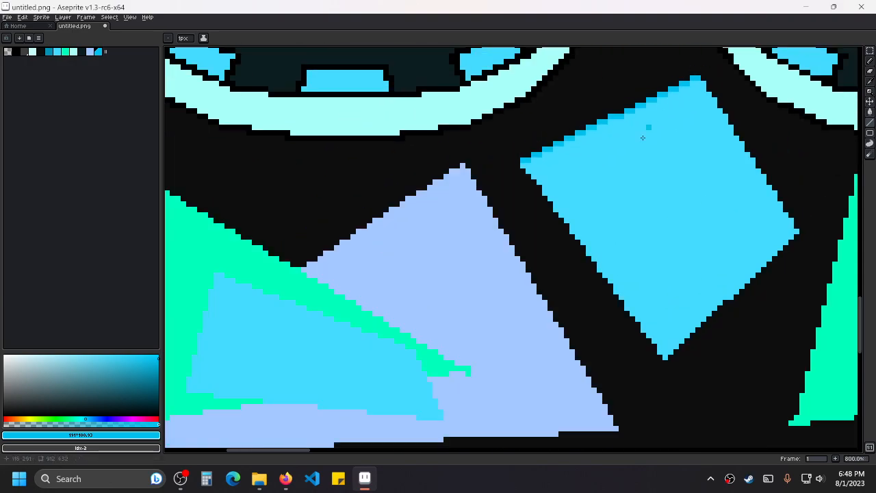
scroll(510, 148, "up", 1)
mouse_move(392, 112)
left_mouse_down()
mouse_move(531, 309)
mouse_move(634, 208)
mouse_move(673, 191)
mouse_move(666, 181)
left_mouse_up()
left_click_drag(686, 96, 478, 207)
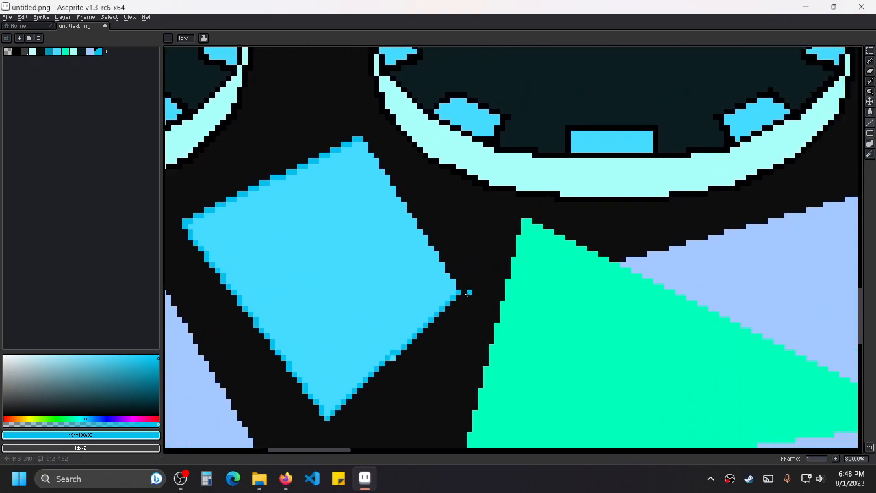
left_click_drag(463, 293, 359, 138)
Outline the light-blue quadrilateral lying over the green and lavender triangles beside the diamond in darker blue.
scroll(408, 191, "down", 3)
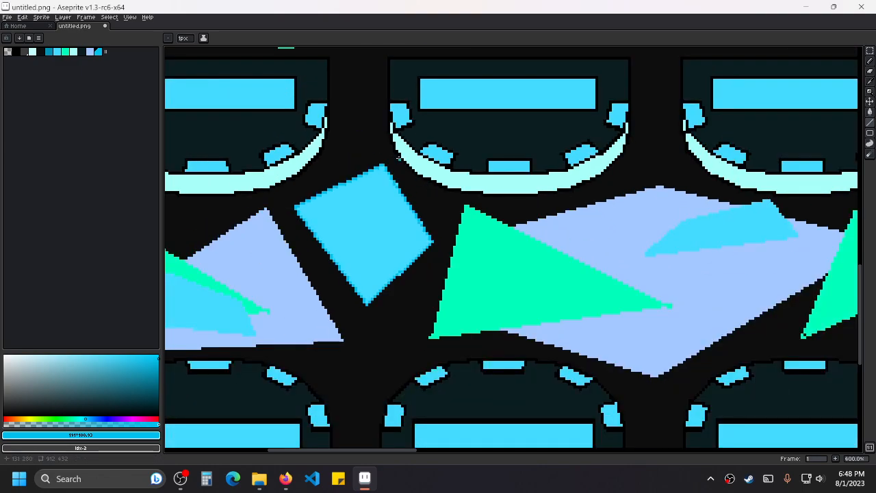
left_click_drag(388, 214, 552, 147)
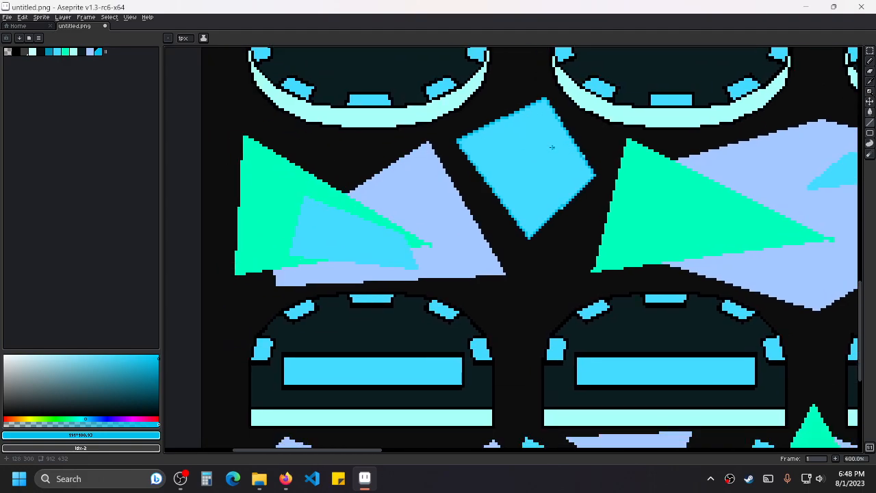
scroll(552, 146, "down", 1)
scroll(370, 197, "up", 3)
mouse_move(364, 169)
left_mouse_down()
mouse_move(508, 221)
mouse_move(536, 276)
mouse_move(343, 255)
mouse_move(358, 169)
left_mouse_up()
left_click_drag(716, 220, 597, 190)
Outline the tilted light-blue quadrilateral below the gap between the first two lower semicircular tables in darker blue.
scroll(603, 190, "down", 2)
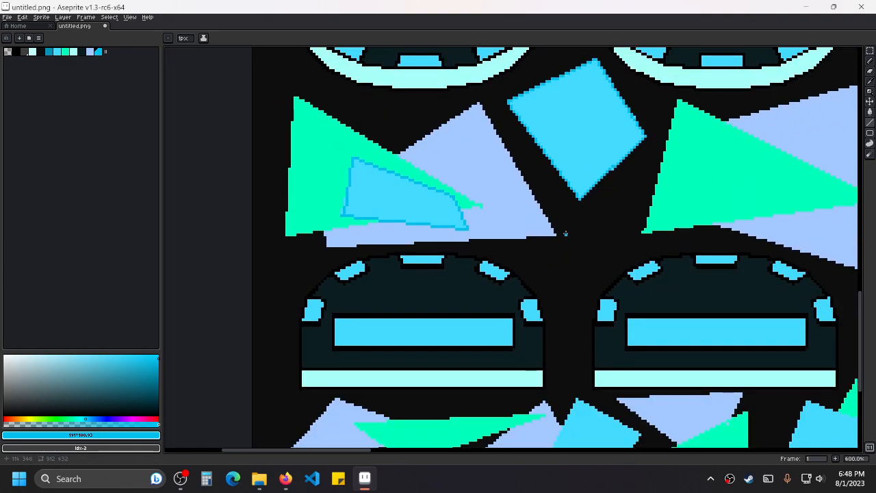
left_click_drag(498, 363, 540, 286)
scroll(540, 286, "up", 1)
left_click_drag(379, 354, 417, 288)
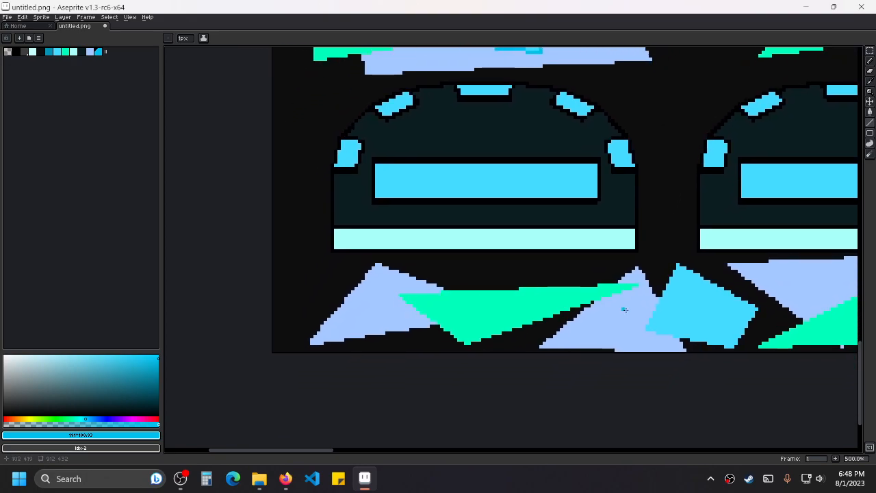
left_click_drag(697, 309, 516, 302)
scroll(516, 302, "up", 1)
scroll(516, 302, "up", 3)
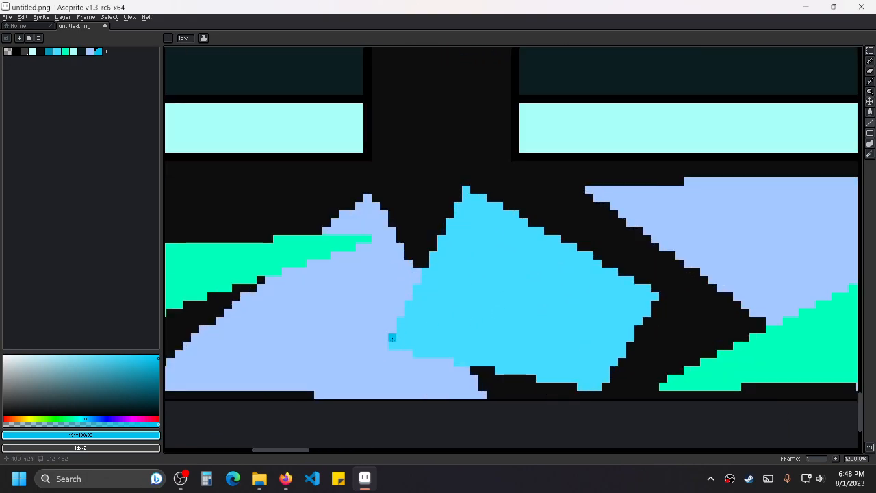
mouse_move(391, 344)
left_mouse_down()
mouse_move(428, 244)
mouse_move(466, 189)
mouse_move(643, 280)
mouse_move(654, 298)
mouse_move(627, 359)
mouse_move(597, 396)
mouse_move(598, 388)
mouse_move(406, 359)
mouse_move(394, 348)
left_mouse_up()
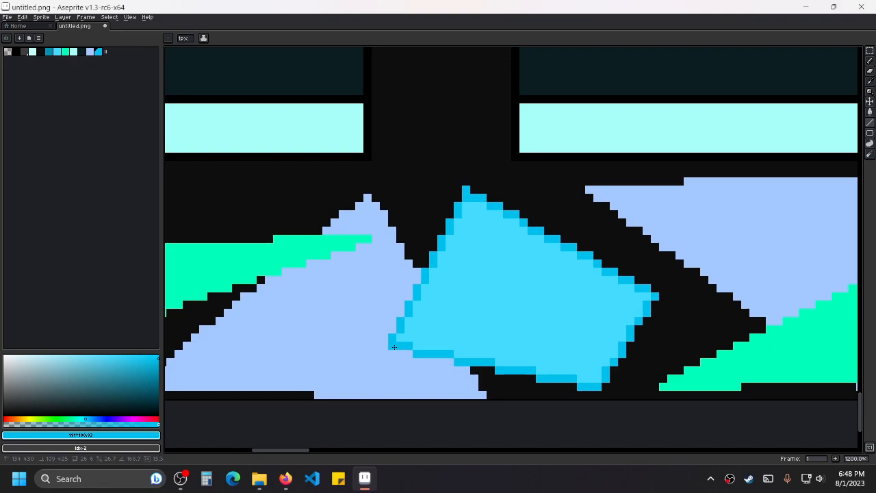
Outline the light-blue quadrilateral overlapping the tall green triangle along the map's lower edge in darker blue.
scroll(472, 302, "down", 3)
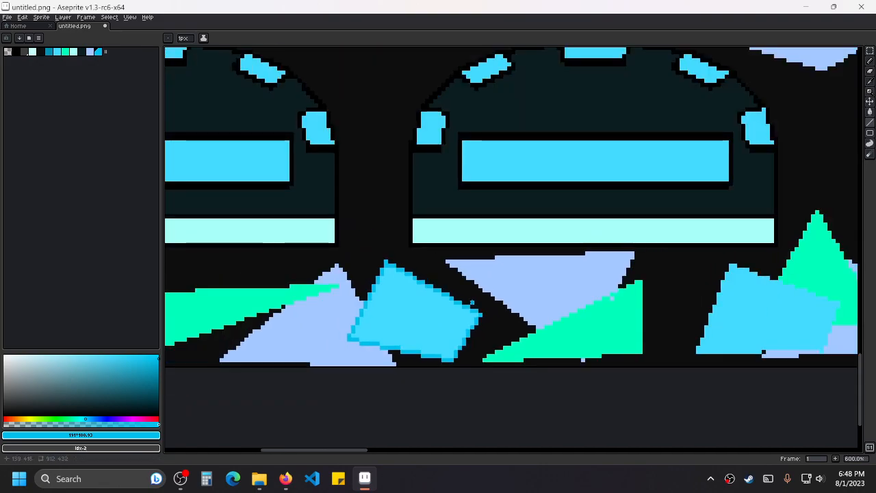
left_click_drag(752, 322, 499, 307)
scroll(499, 307, "up", 3)
left_click_drag(650, 312, 563, 318)
mouse_move(293, 371)
left_mouse_down()
mouse_move(341, 222)
mouse_move(359, 197)
mouse_move(508, 257)
mouse_move(574, 272)
mouse_move(541, 369)
mouse_move(298, 369)
left_mouse_up()
Outline the small light-blue triangle overlapping the green triangle below the last lower semicircular table in darker blue.
scroll(477, 281, "down", 3)
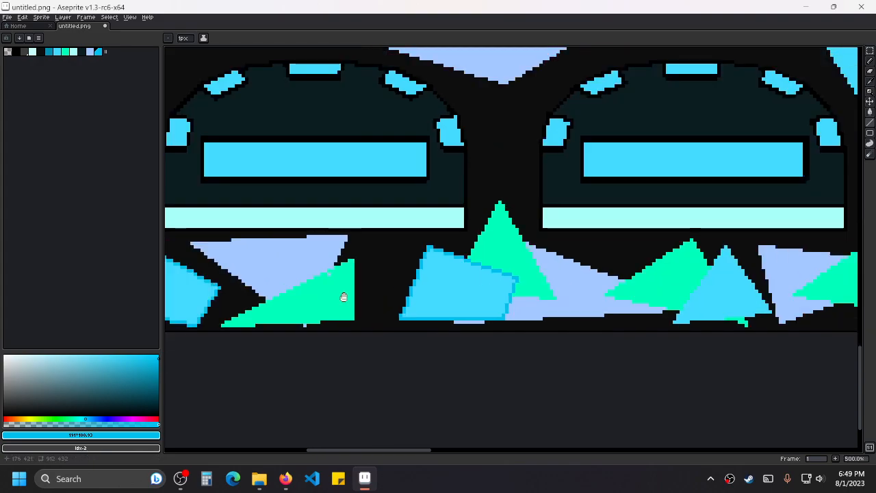
scroll(333, 294, "down", 1)
left_click_drag(333, 294, 584, 274)
left_click_drag(358, 248, 625, 242)
left_click_drag(721, 290, 499, 270)
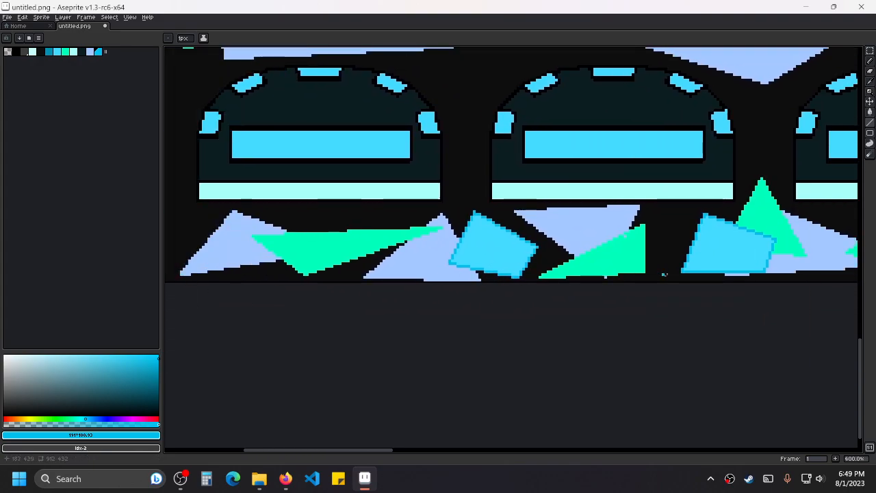
left_click_drag(663, 274, 449, 270)
left_click_drag(629, 257, 629, 258)
scroll(628, 258, "up", 5)
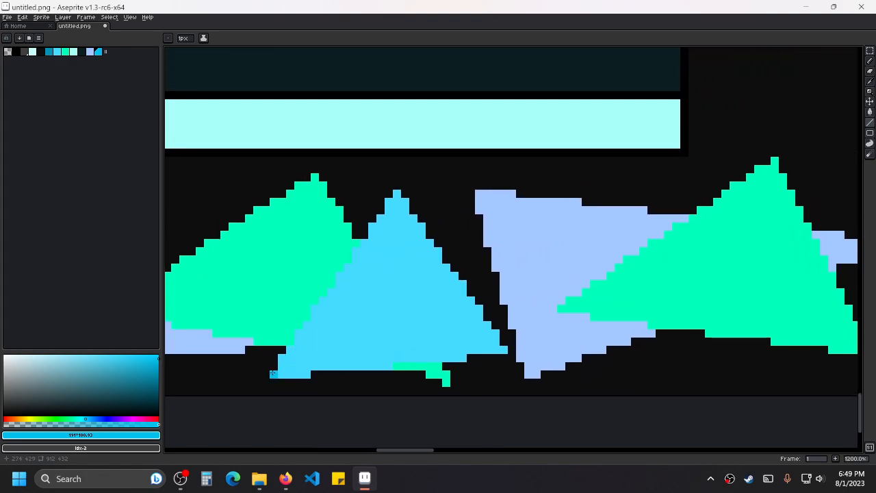
mouse_move(272, 373)
left_mouse_down()
mouse_move(397, 190)
mouse_move(460, 328)
mouse_move(503, 348)
mouse_move(273, 374)
left_mouse_up()
Outline all four sides of the light-blue kite shape beside the last lower semicircular table in darker blue.
scroll(591, 261, "down", 3)
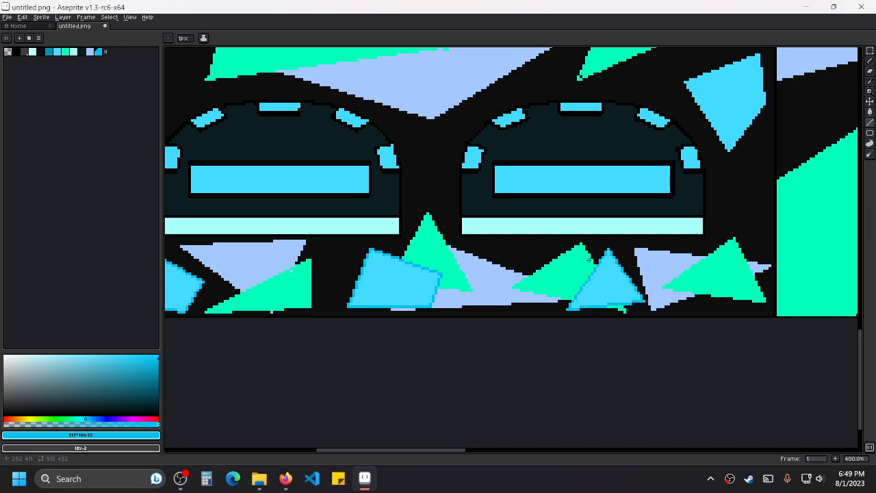
left_click_drag(696, 156, 508, 256)
scroll(556, 153, "up", 2)
mouse_move(569, 156)
left_mouse_down()
mouse_move(578, 256)
mouse_move(546, 316)
mouse_move(519, 326)
mouse_move(454, 224)
left_mouse_up()
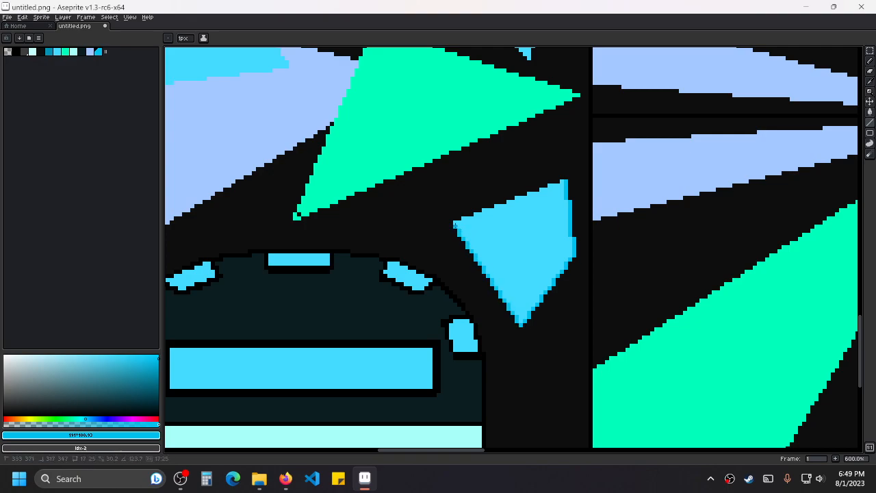
left_click_drag(455, 225, 568, 179)
Outline the flat light-blue quadrilateral lying on the large lavender diamond between the table rows in darker blue.
scroll(548, 289, "down", 3)
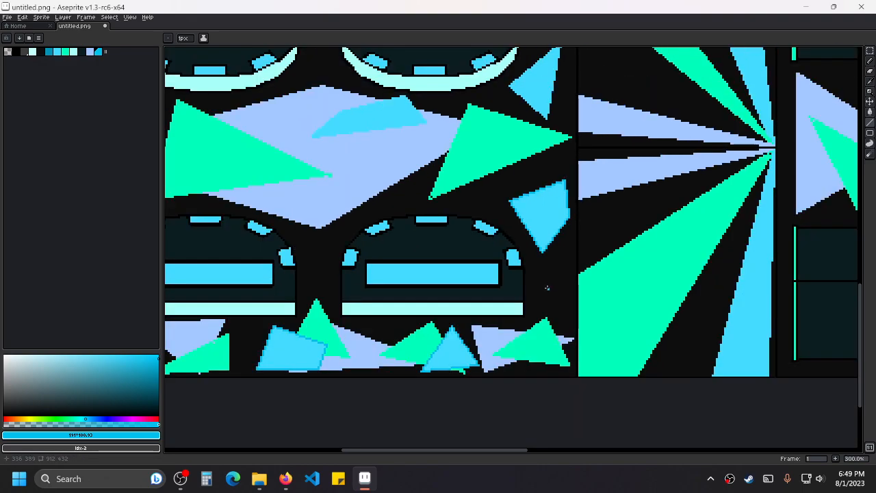
scroll(602, 249, "up", 2)
scroll(479, 219, "up", 4)
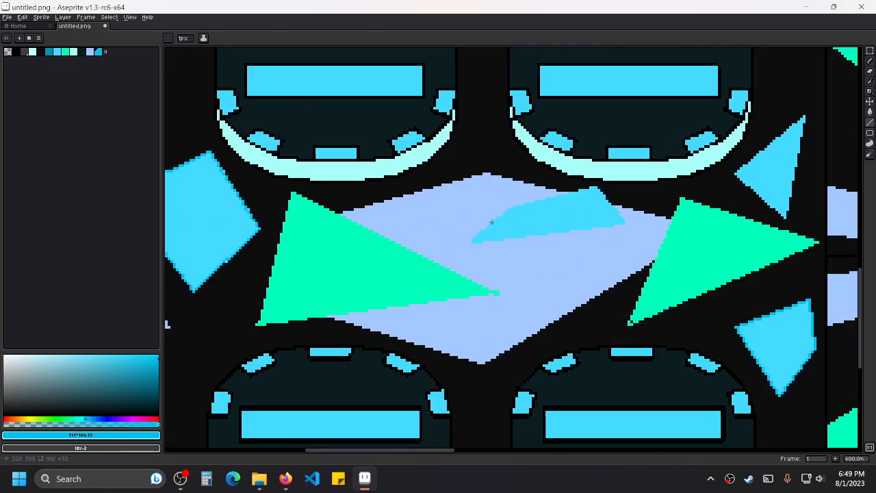
left_click_drag(524, 207, 523, 209)
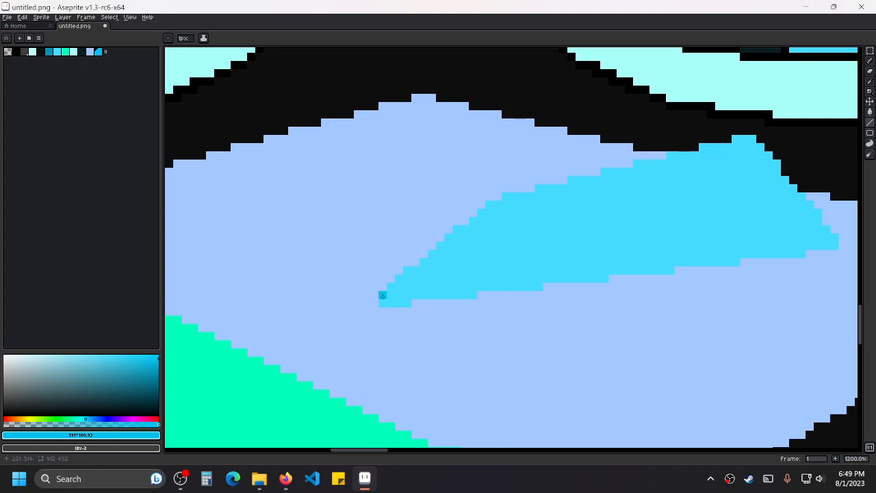
mouse_move(382, 295)
left_mouse_down()
mouse_move(482, 206)
mouse_move(704, 155)
mouse_move(753, 135)
mouse_move(840, 222)
mouse_move(832, 242)
mouse_move(382, 300)
left_mouse_up()
left_click(465, 286)
Outline the narrow light-blue triangle beside the last upper semicircular table in darker blue.
scroll(474, 268, "down", 6)
scroll(483, 257, "down", 2)
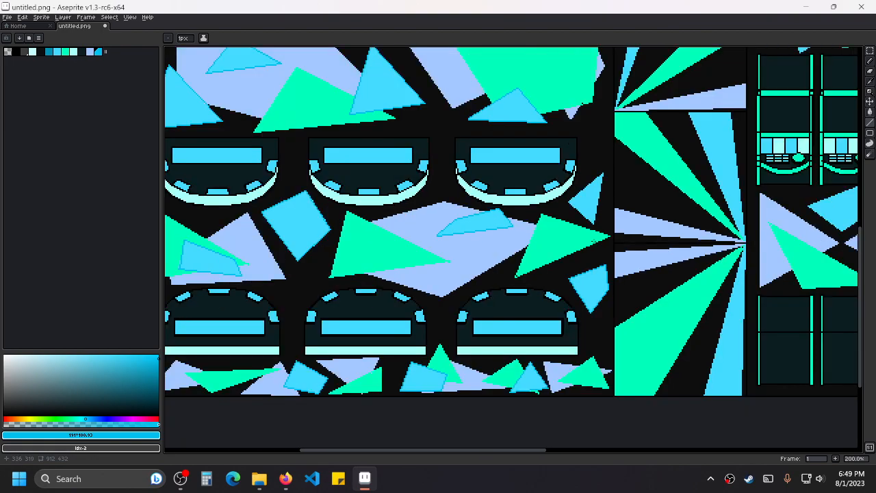
scroll(602, 200, "up", 7)
left_click_drag(537, 193, 525, 319)
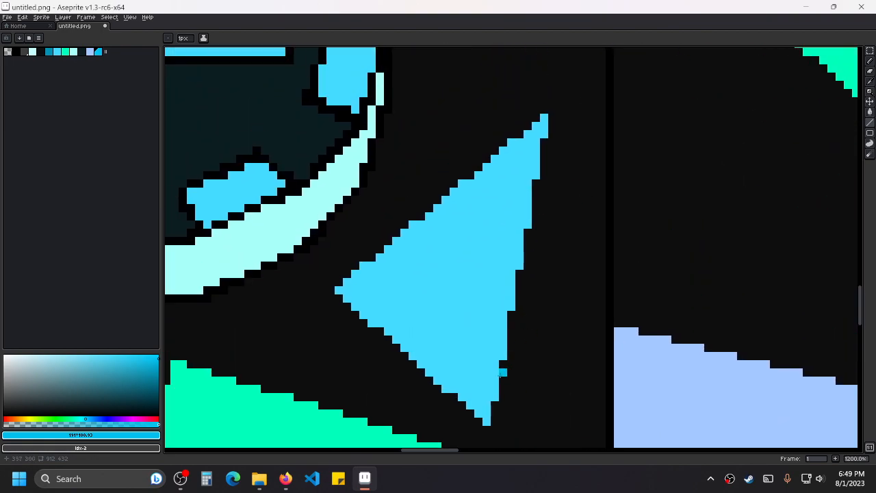
mouse_move(484, 419)
left_mouse_down()
mouse_move(540, 117)
mouse_move(372, 223)
mouse_move(302, 281)
mouse_move(338, 289)
mouse_move(452, 405)
mouse_move(485, 420)
left_mouse_up()
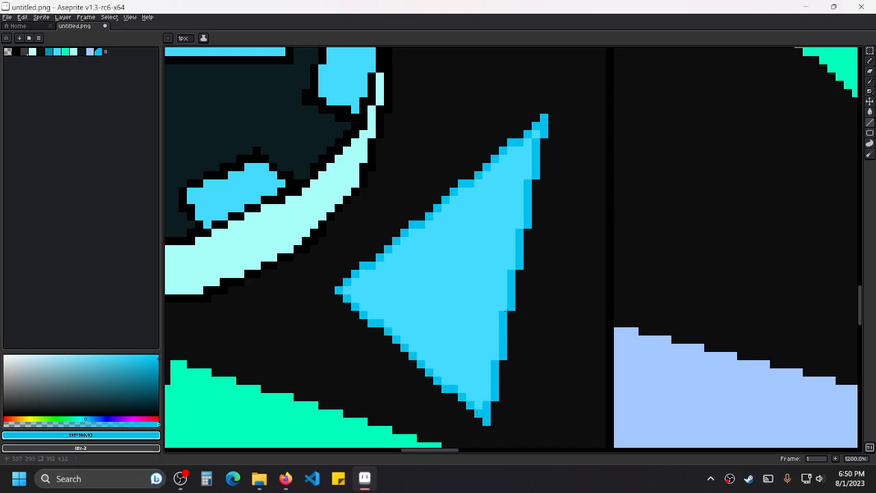
Outline the light-blue triangle over the lavender shape beside the door in the map's corner in darker blue.
scroll(484, 419, "down", 5)
left_click_drag(466, 378, 661, 322)
left_click_drag(713, 167, 714, 275)
scroll(447, 193, "up", 2)
left_click_drag(327, 129, 485, 305)
scroll(484, 305, "up", 1)
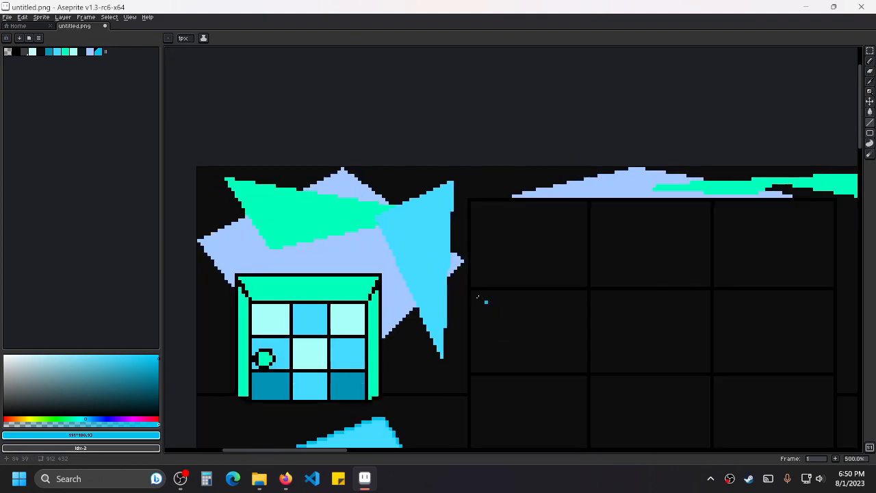
scroll(453, 308, "up", 2)
mouse_move(440, 386)
left_mouse_down()
mouse_move(437, 172)
mouse_move(450, 109)
mouse_move(458, 106)
mouse_move(334, 161)
mouse_move(376, 332)
mouse_move(438, 385)
left_mouse_up()
Outline the light-blue triangle above the first machine, next to the black grid, with darker blue lines.
scroll(528, 267, "down", 3)
left_click_drag(675, 256, 362, 223)
scroll(572, 204, "up", 3)
scroll(520, 169, "up", 1)
mouse_move(462, 104)
left_mouse_down()
mouse_move(406, 292)
mouse_move(413, 282)
mouse_move(651, 291)
mouse_move(747, 281)
mouse_move(693, 242)
mouse_move(531, 159)
mouse_move(466, 103)
left_mouse_up()
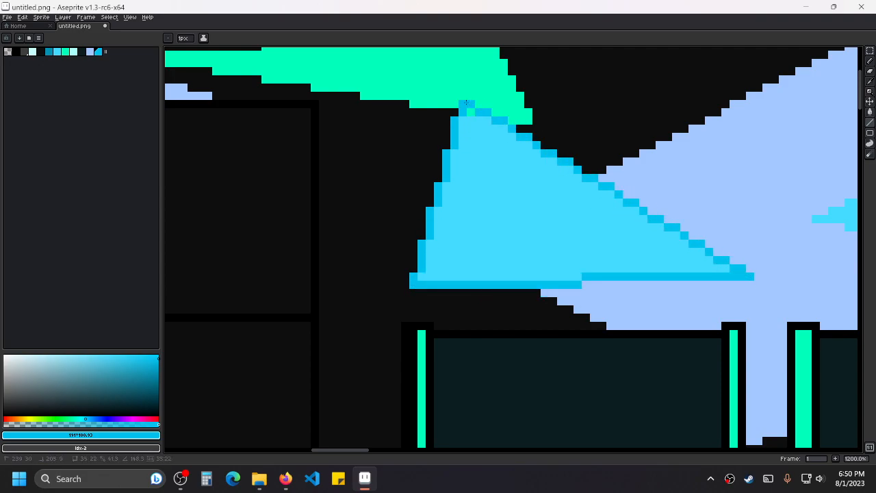
Outline the light-blue triangle over the lavender shape and the tip of the green shape above the machines in darker blue.
scroll(499, 123, "down", 2)
left_click_drag(747, 190, 452, 237)
scroll(455, 239, "up", 1)
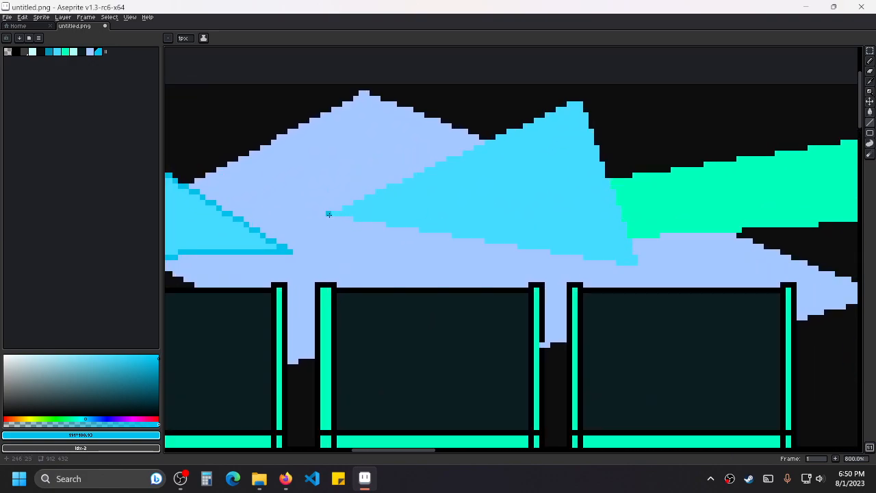
left_click_drag(340, 213, 574, 103)
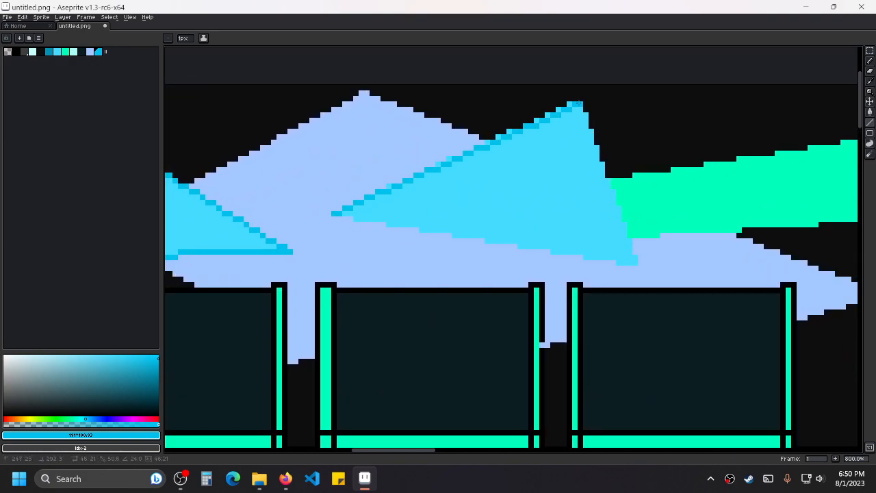
mouse_move(581, 113)
left_mouse_down()
mouse_move(598, 203)
mouse_move(630, 267)
mouse_move(635, 262)
mouse_move(334, 213)
left_mouse_up()
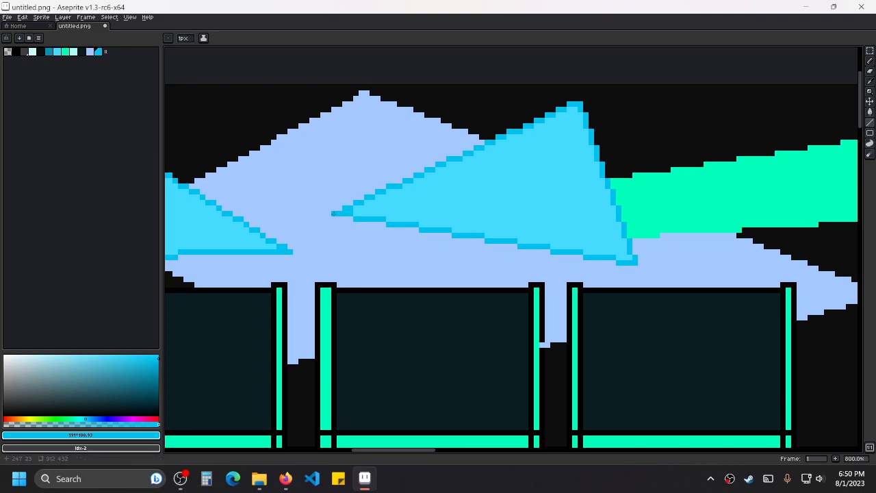
Outline the long light-blue triangle above the radiating-stripe carpet panel in darker blue.
scroll(487, 204, "down", 3)
scroll(642, 228, "down", 1)
left_click_drag(722, 238, 403, 249)
scroll(405, 251, "up", 3)
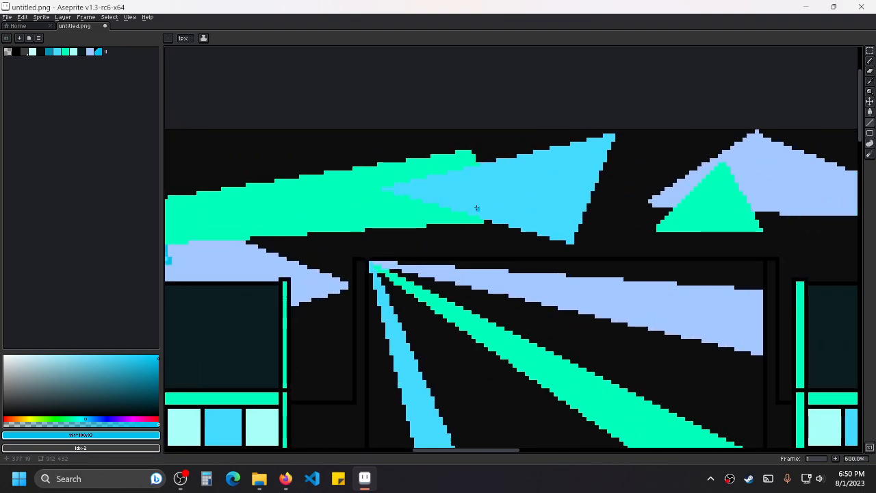
mouse_move(298, 199)
left_mouse_down()
mouse_move(605, 129)
mouse_move(587, 218)
mouse_move(549, 269)
mouse_move(369, 226)
mouse_move(304, 200)
left_mouse_up()
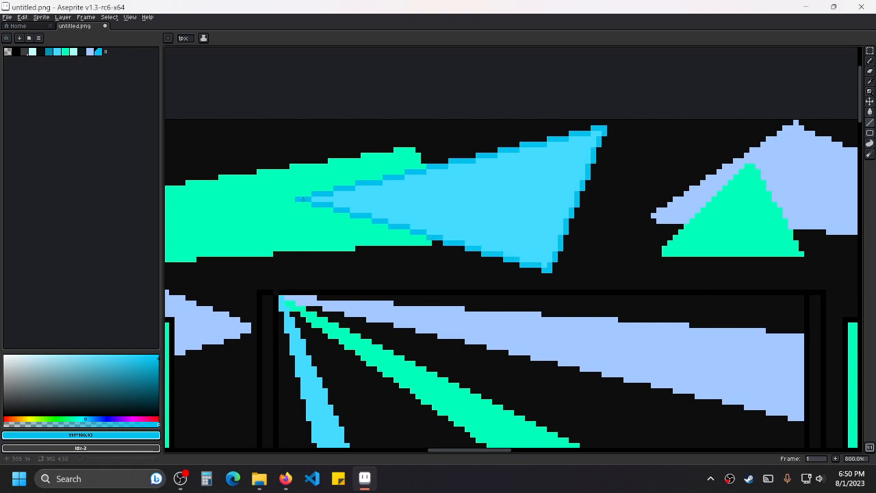
Outline the upside-down light-blue triangle above the first machines past the striped panel, redoing its upper edge.
scroll(643, 172, "right", 10)
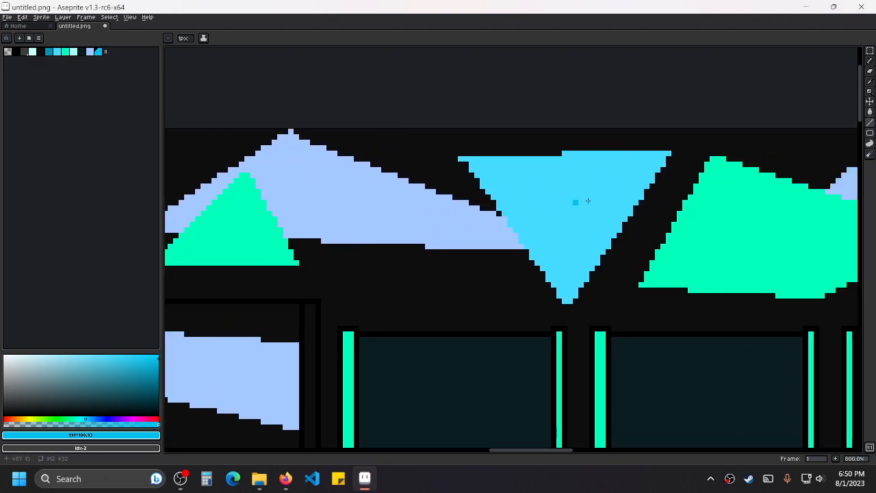
scroll(576, 203, "up", 2)
mouse_move(340, 147)
left_mouse_down()
mouse_move(473, 353)
mouse_move(497, 369)
mouse_move(659, 137)
left_mouse_up()
key("ctrl+z")
mouse_move(502, 356)
left_mouse_down()
mouse_move(652, 138)
mouse_move(343, 144)
left_mouse_up()
Outline the tall, narrow light-blue triangle above the middle of the upper machine row in darker blue.
scroll(499, 198, "down", 6)
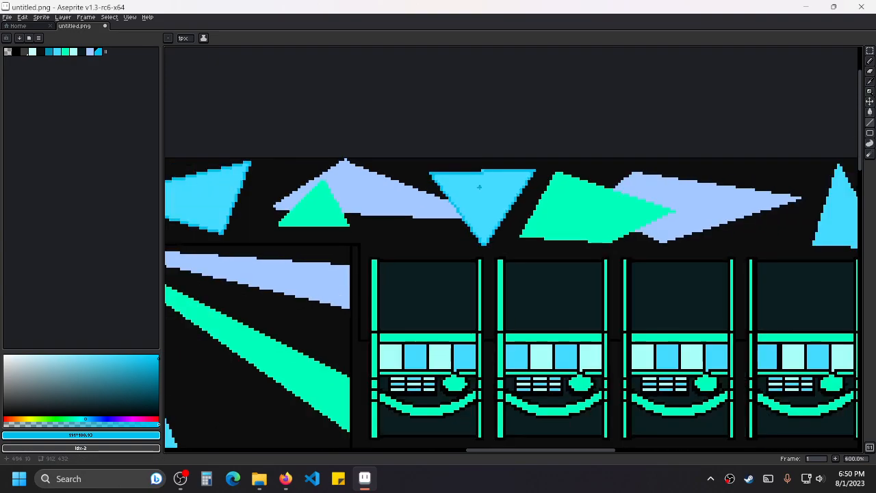
left_click_drag(740, 250, 434, 262)
scroll(433, 257, "up", 6)
left_click_drag(446, 198, 414, 311)
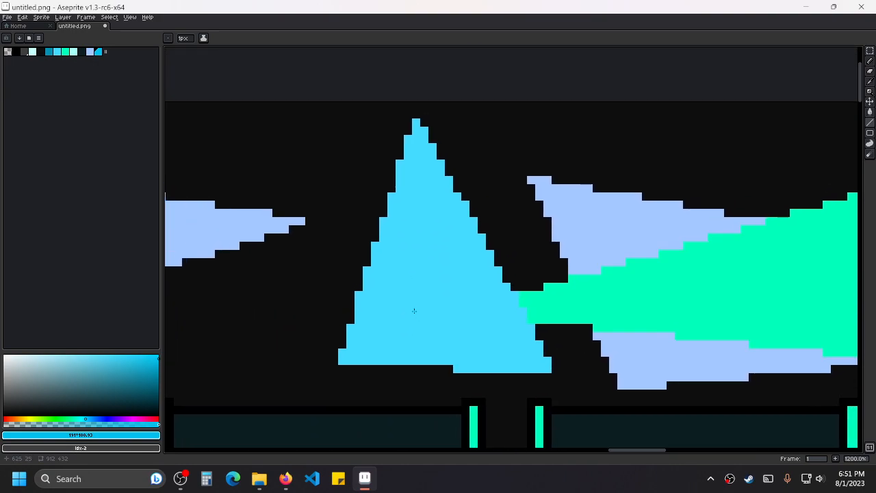
mouse_move(343, 358)
left_mouse_down()
mouse_move(423, 123)
mouse_move(547, 368)
mouse_move(334, 360)
left_mouse_up()
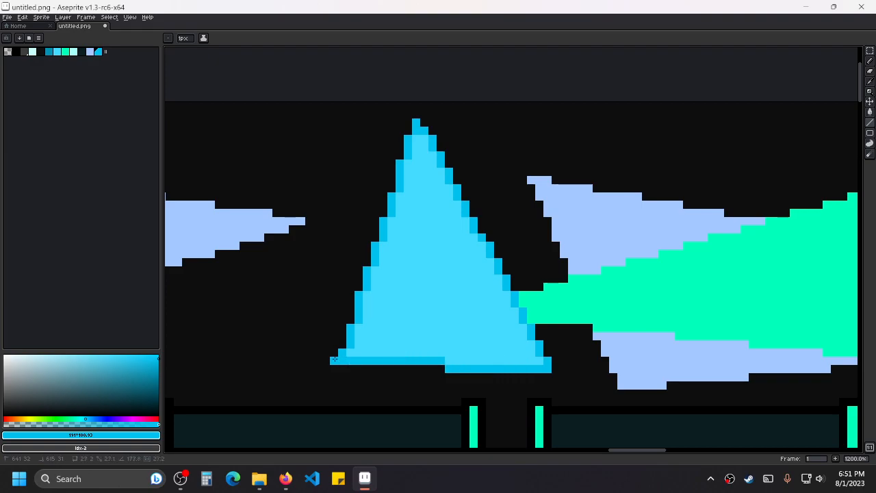
Outline the light-blue triangle between the two green shapes on the long lavender shape in darker blue.
scroll(475, 270, "down", 2)
left_click_drag(714, 305, 538, 290)
scroll(531, 277, "down", 2)
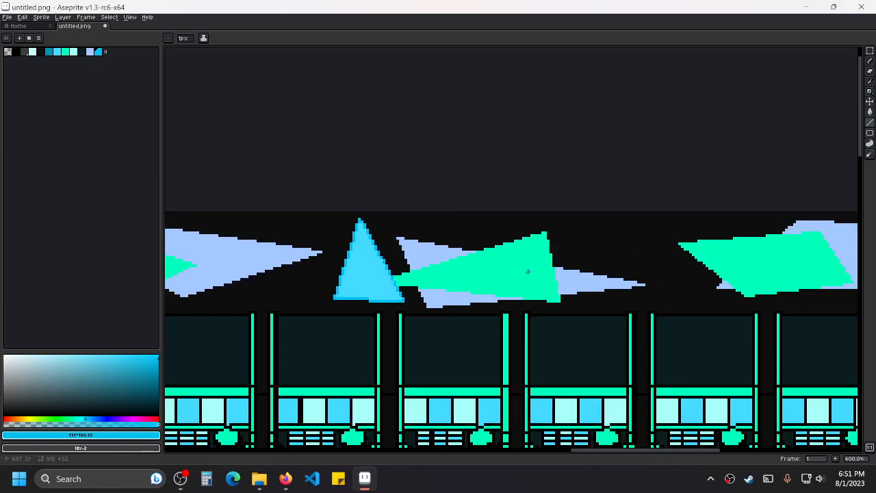
left_click_drag(753, 291, 553, 279)
scroll(553, 280, "down", 3)
scroll(522, 243, "up", 4)
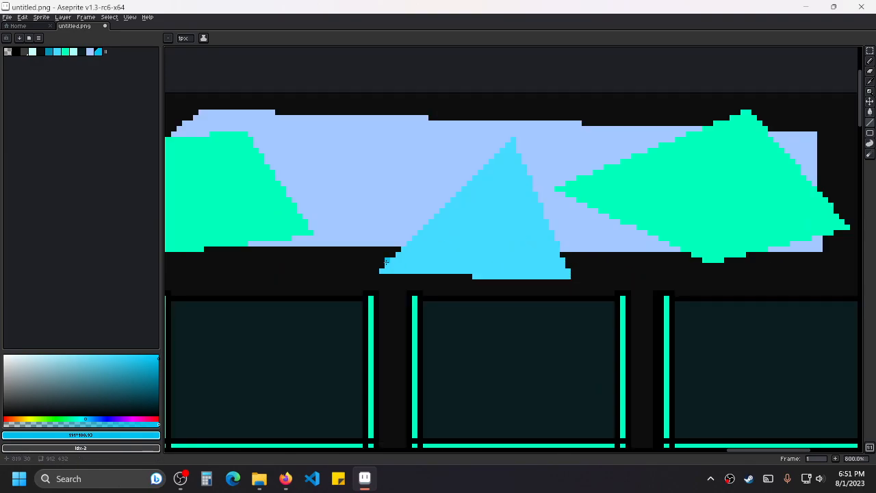
mouse_move(383, 267)
left_mouse_down()
mouse_move(513, 141)
mouse_move(566, 275)
mouse_move(394, 271)
left_mouse_up()
Outline the light-blue triangle over the first green triangle in the carpet strip below the upper machine row.
scroll(434, 241, "down", 3)
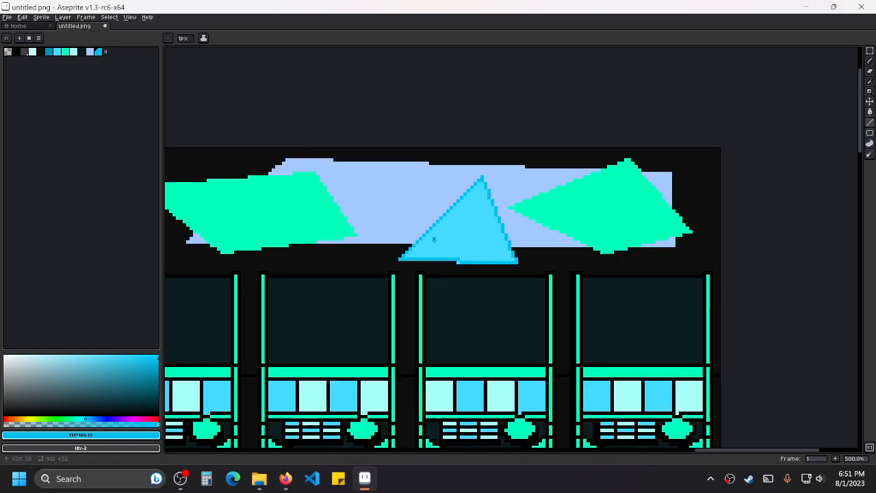
scroll(423, 279, "down", 4)
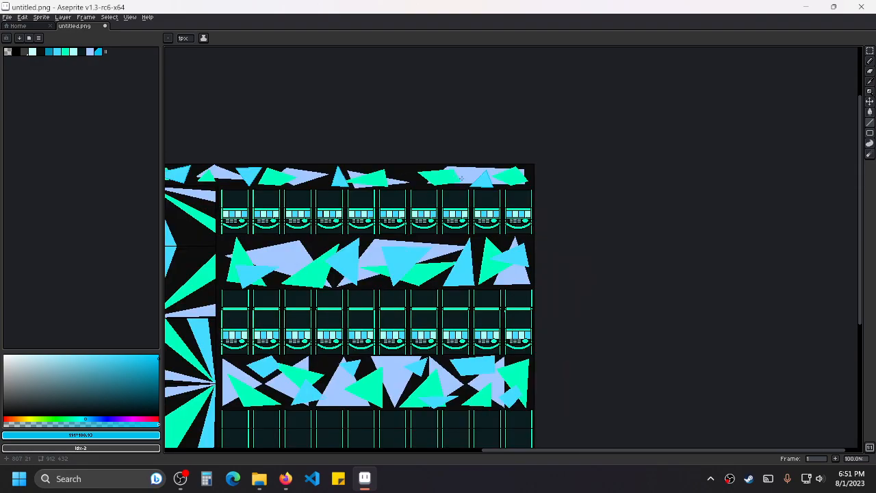
left_click_drag(296, 284, 545, 243)
scroll(484, 346, "up", 6)
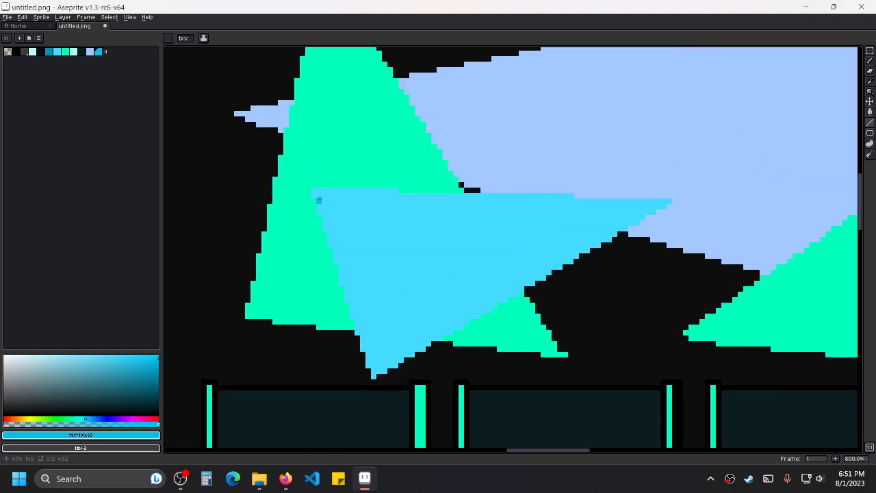
mouse_move(313, 189)
left_mouse_down()
mouse_move(666, 201)
mouse_move(373, 375)
mouse_move(337, 235)
mouse_move(313, 192)
left_mouse_up()
Outline the large left-pointing light-blue triangle over the second green shape in the upper carpet strip in darker blue, redoing its lower edge.
scroll(490, 213, "down", 3)
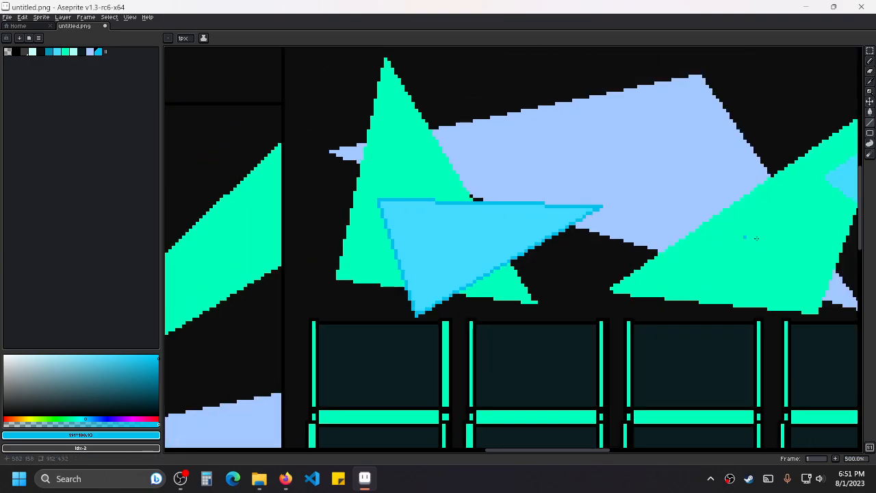
left_click_drag(744, 234, 489, 219)
left_click_drag(708, 206, 482, 254)
scroll(482, 254, "up", 1)
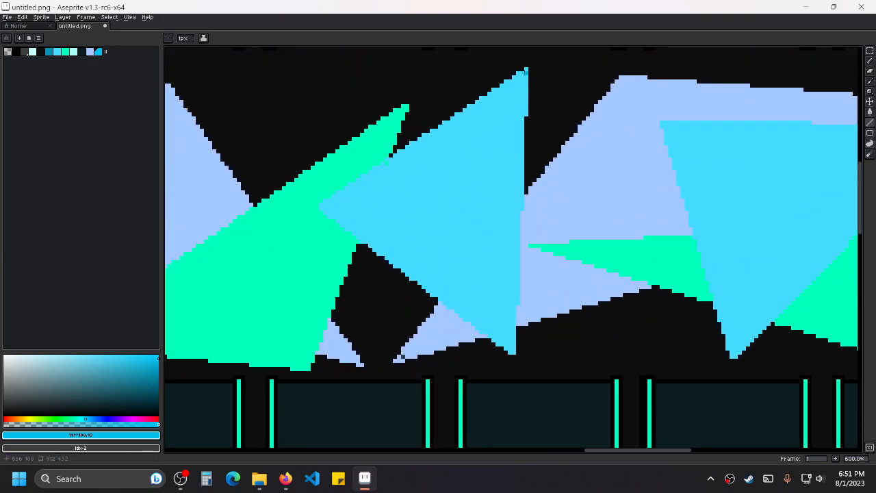
mouse_move(525, 69)
left_mouse_down()
mouse_move(502, 294)
mouse_move(512, 353)
mouse_move(375, 262)
mouse_move(321, 207)
left_mouse_up()
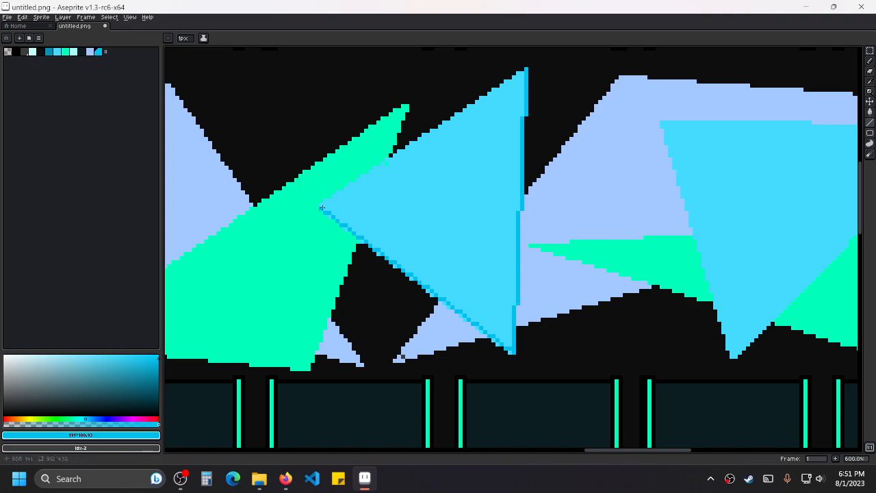
key("ctrl+z")
left_click_drag(321, 212, 512, 351)
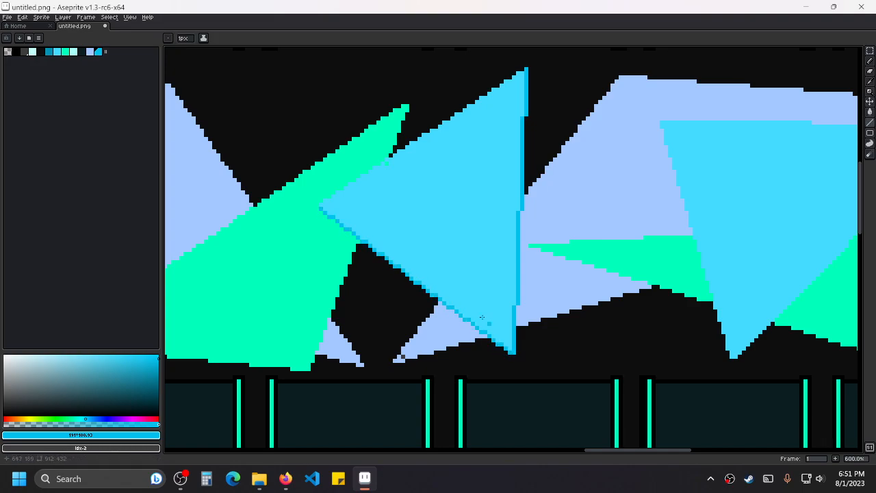
mouse_move(322, 206)
left_mouse_down()
mouse_move(456, 103)
mouse_move(524, 69)
left_mouse_up()
Outline the upside-down light-blue triangle across the long lavender and green shapes in the upper carpet strip in darker blue.
scroll(527, 69, "down", 1)
left_click_drag(633, 163, 480, 175)
scroll(532, 160, "up", 1)
left_click_drag(586, 179, 450, 166)
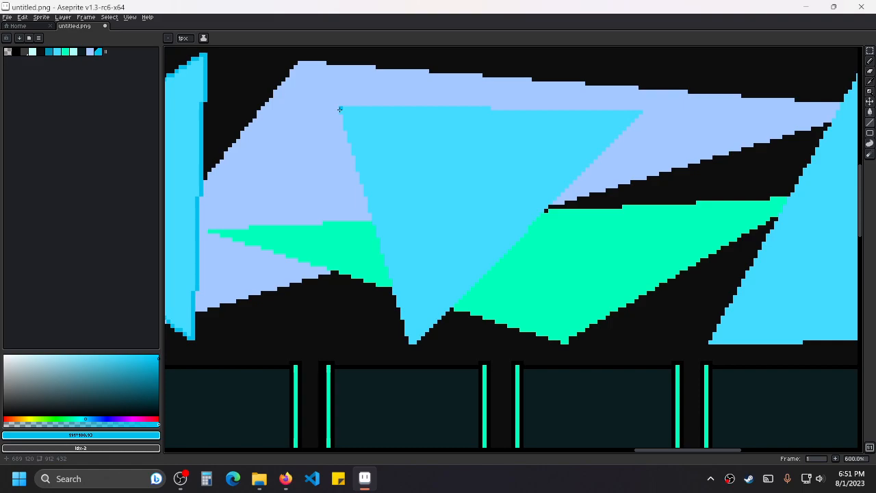
mouse_move(339, 108)
left_mouse_down()
mouse_move(411, 342)
mouse_move(642, 128)
mouse_move(641, 111)
mouse_move(340, 108)
left_mouse_up()
Outline the tall upright light-blue triangle at the tip of the long lavender and green shapes in darker blue.
scroll(443, 139, "down", 2)
left_click_drag(653, 209, 414, 236)
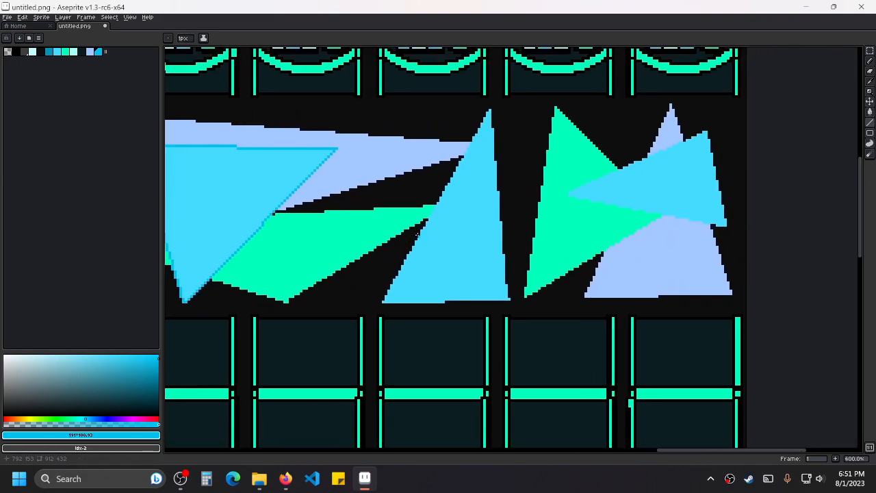
scroll(414, 236, "up", 1)
mouse_move(374, 318)
left_mouse_down()
mouse_move(472, 120)
mouse_move(509, 78)
left_mouse_up()
mouse_move(507, 79)
left_mouse_down()
mouse_move(533, 315)
mouse_move(376, 319)
mouse_move(527, 309)
mouse_move(529, 317)
left_mouse_up()
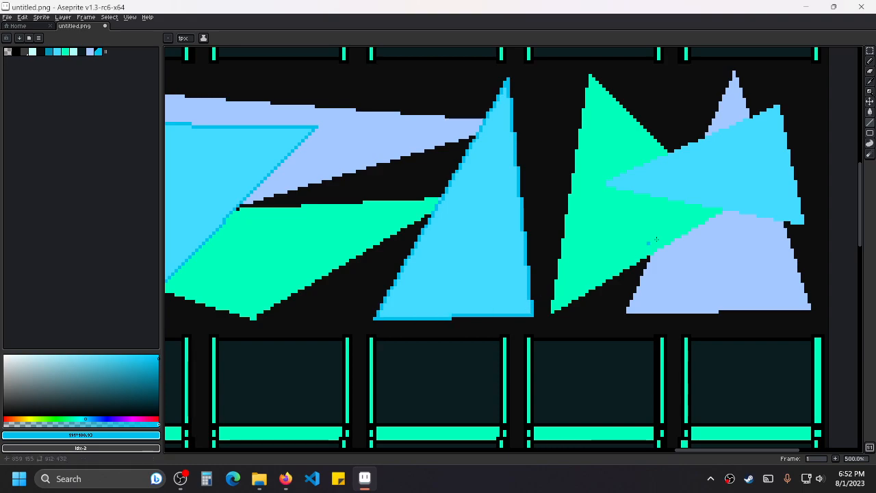
Outline the last light-blue triangle in the upper carpet strip, over the green and lavender triangles beside the canvas edge, in darker blue.
left_click_drag(688, 220, 484, 294)
scroll(485, 295, "up", 1)
mouse_move(386, 251)
left_mouse_down()
mouse_move(589, 161)
mouse_move(619, 295)
mouse_move(387, 254)
left_mouse_up()
scroll(387, 254, "down", 4)
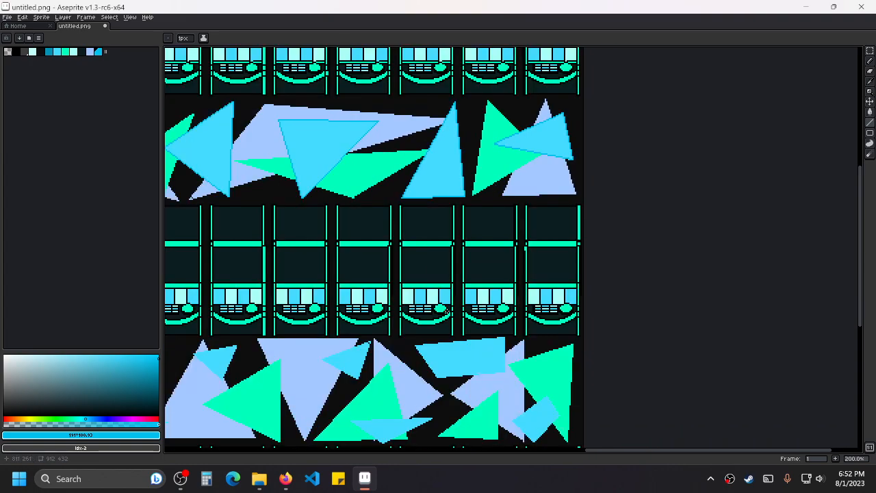
left_click_drag(444, 311, 476, 215)
scroll(457, 256, "up", 3)
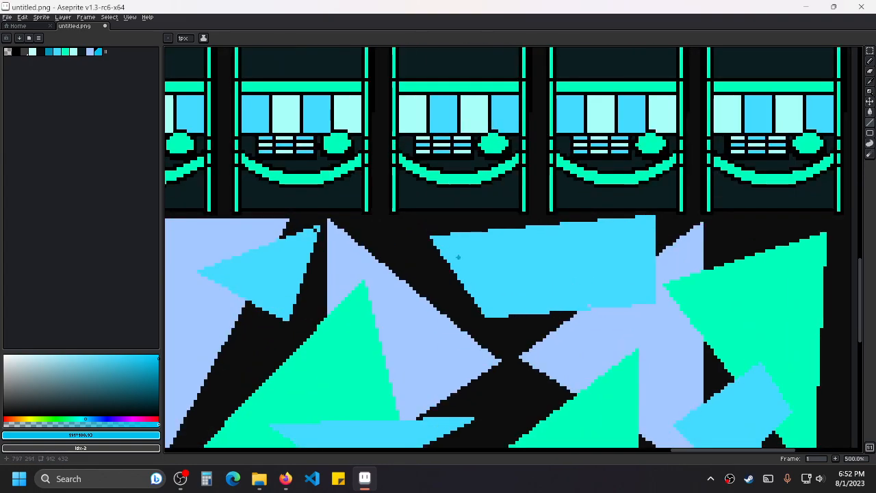
left_click(804, 7)
left_click(510, 16)
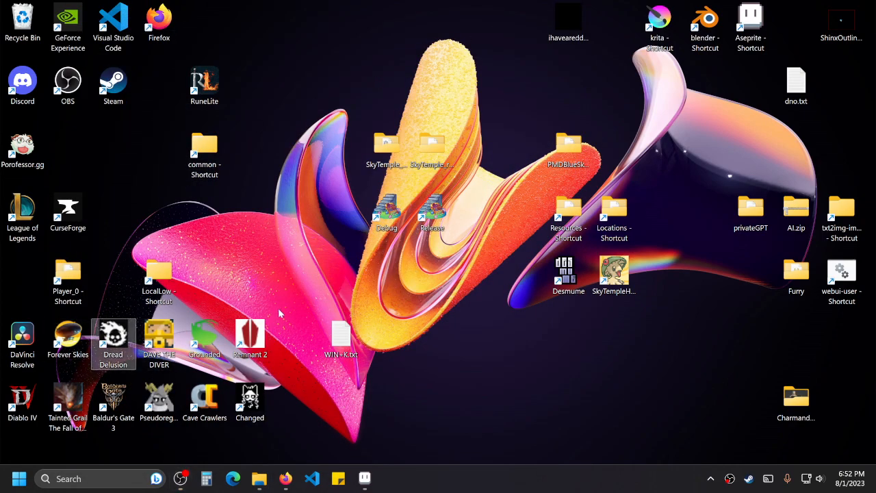
left_click(286, 479)
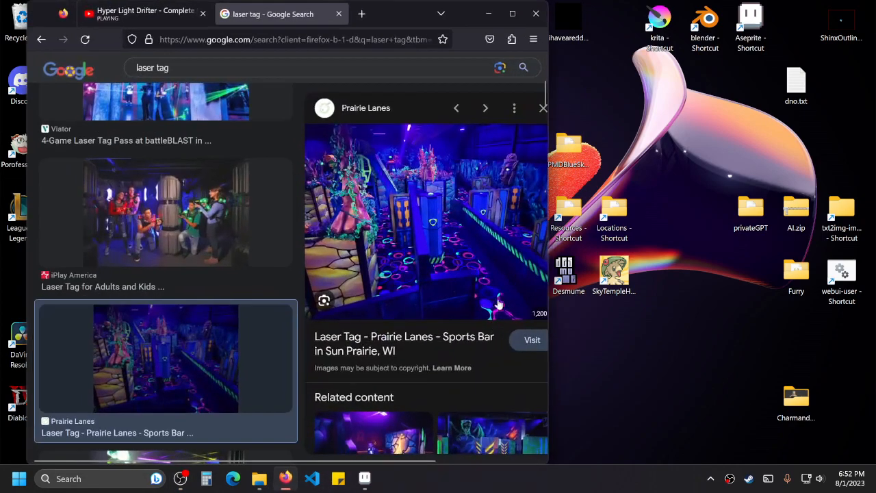
left_click(296, 478)
left_click(365, 478)
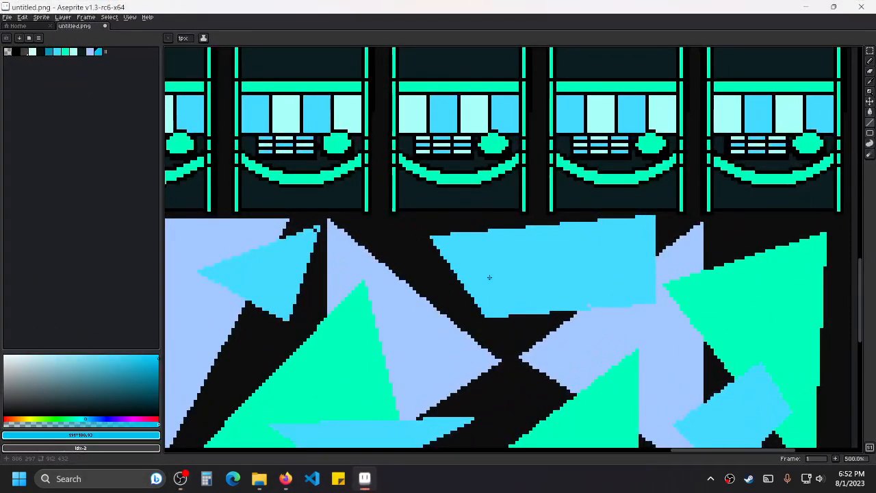
Outline the light-blue quadrilateral near the striped panel in the lower carpet strip in darker blue, redoing its lower edges.
left_click_drag(513, 335, 556, 266)
mouse_move(356, 306)
left_mouse_down()
mouse_move(566, 322)
mouse_move(556, 309)
left_mouse_up()
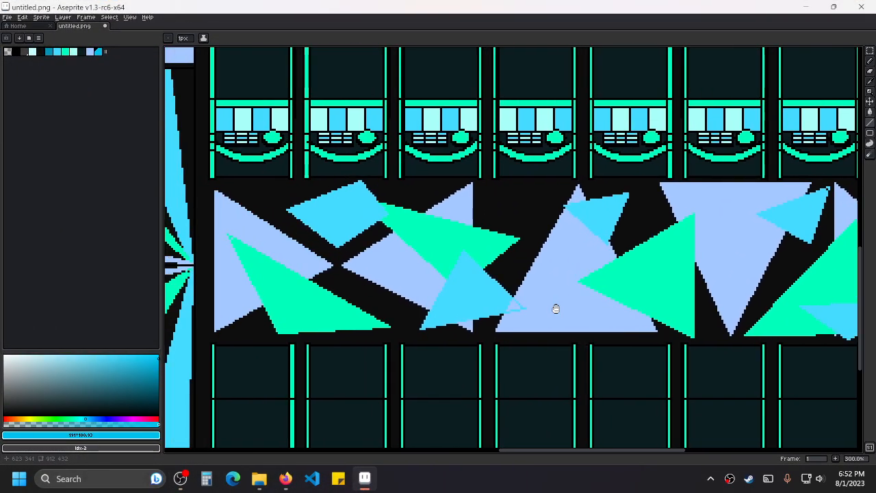
left_click_drag(451, 277, 609, 290)
scroll(609, 290, "up", 1)
scroll(568, 268, "down", 2)
scroll(592, 279, "down", 1)
scroll(570, 260, "up", 1)
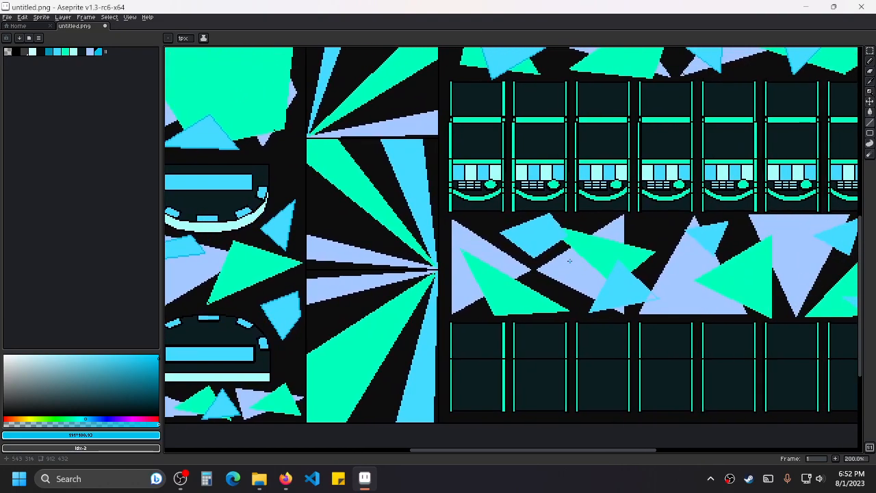
scroll(579, 258, "up", 2)
scroll(415, 208, "up", 1)
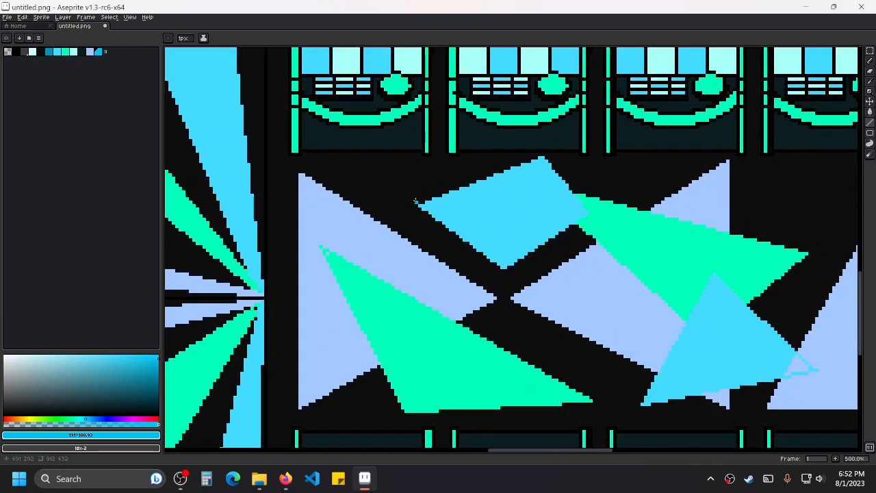
scroll(415, 203, "up", 1)
mouse_move(420, 205)
left_mouse_down()
mouse_move(519, 280)
mouse_move(621, 216)
left_mouse_up()
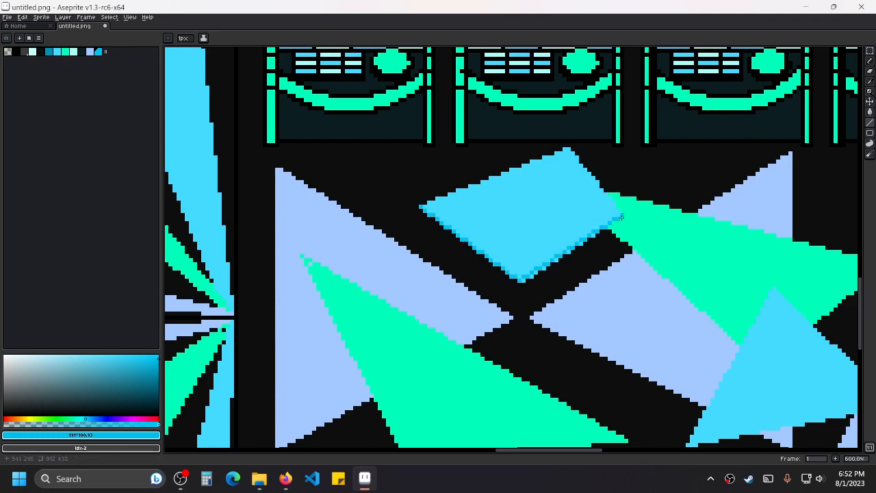
key("ctrl+z")
mouse_move(522, 279)
left_mouse_down()
mouse_move(622, 216)
mouse_move(569, 156)
mouse_move(422, 206)
left_mouse_up()
scroll(492, 224, "down", 2)
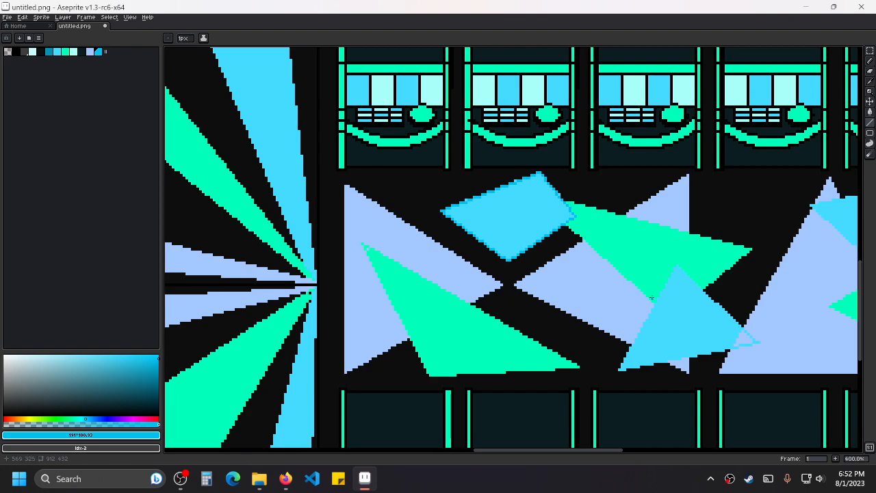
Fill the hollow corner of the next light-blue triangle in the lower carpet strip with its own light blue, using the Paint Bucket.
left_click_drag(652, 298, 533, 307)
scroll(596, 295, "down", 2)
left_click_drag(596, 295, 556, 269)
scroll(548, 284, "up", 1)
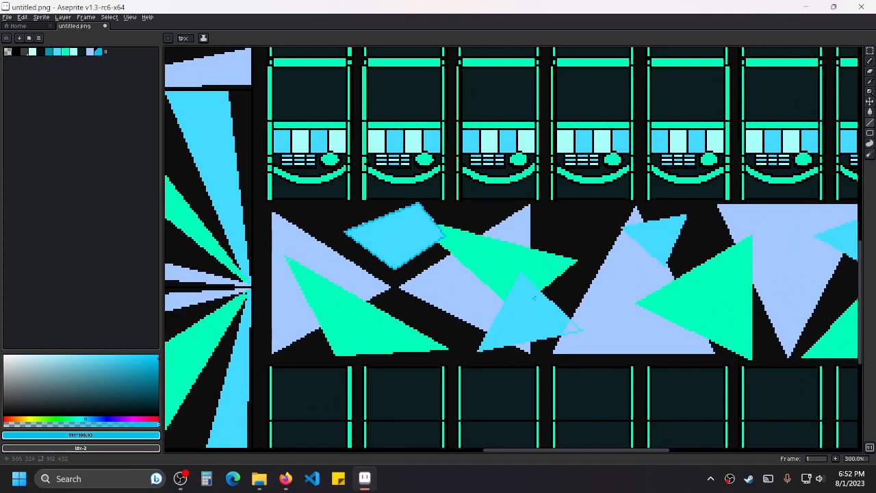
scroll(568, 221, "up", 2)
left_click(568, 244, "alt")
key("g")
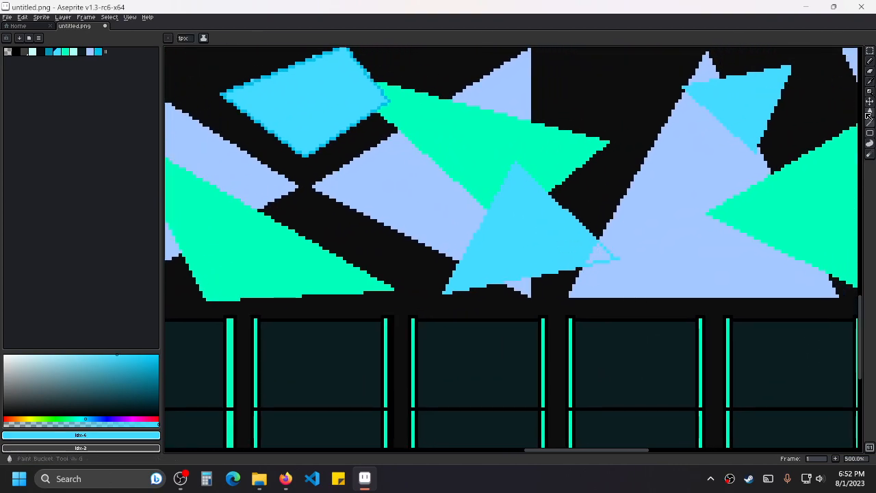
left_click(601, 255)
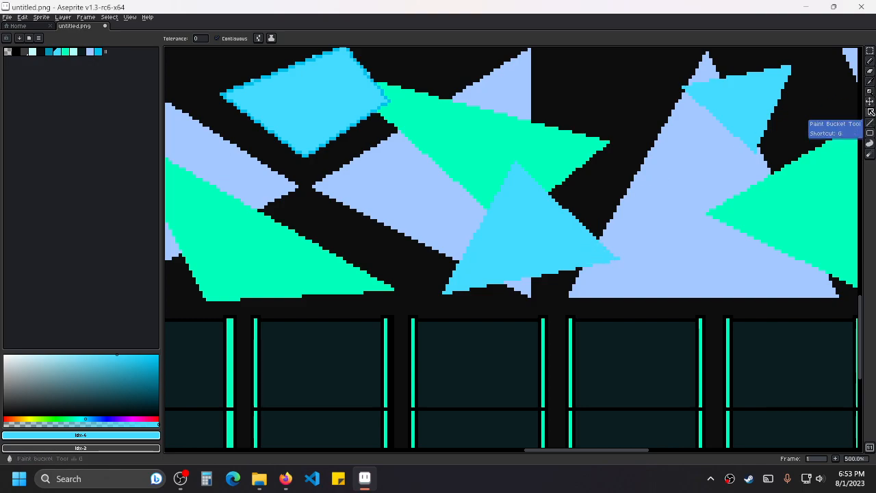
Sample the darker outline blue and outline all three edges of the light-blue triangle with the filled corner using the Line tool.
mouse_move(871, 113)
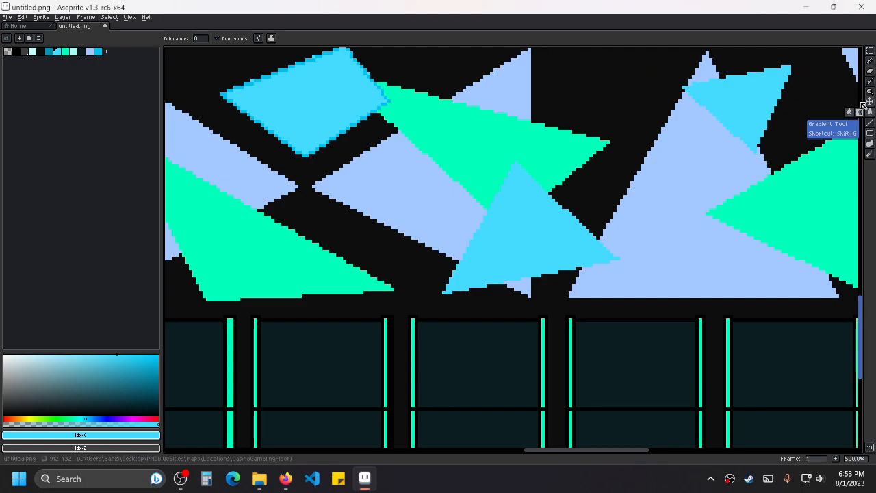
left_click(870, 123)
scroll(436, 219, "up", 2)
left_click_drag(552, 219, 421, 267)
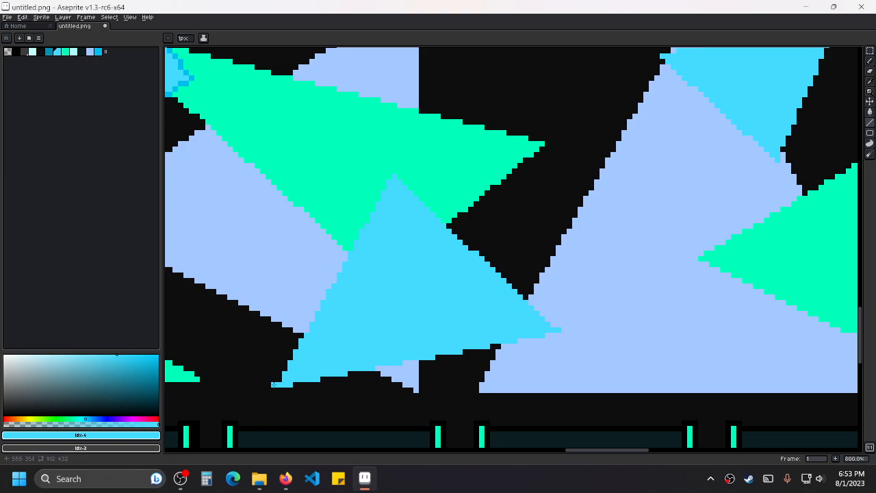
key("i")
left_click(192, 76)
key("b")
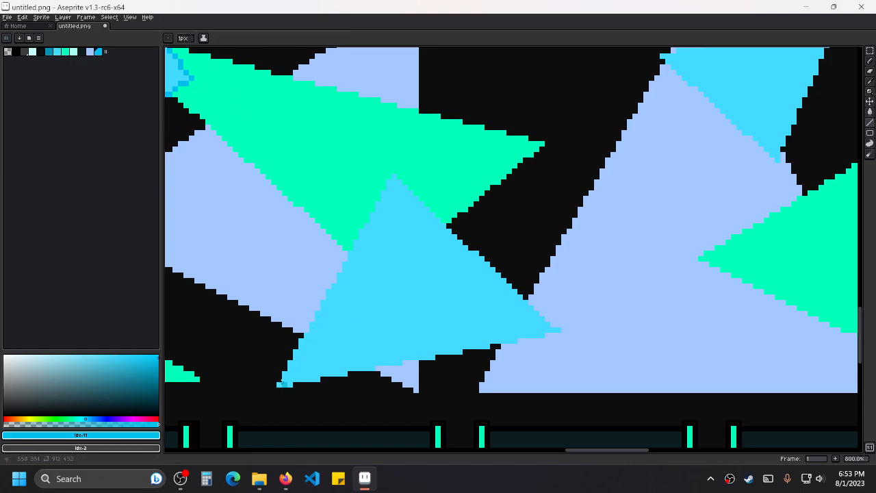
left_click(394, 177, "shift")
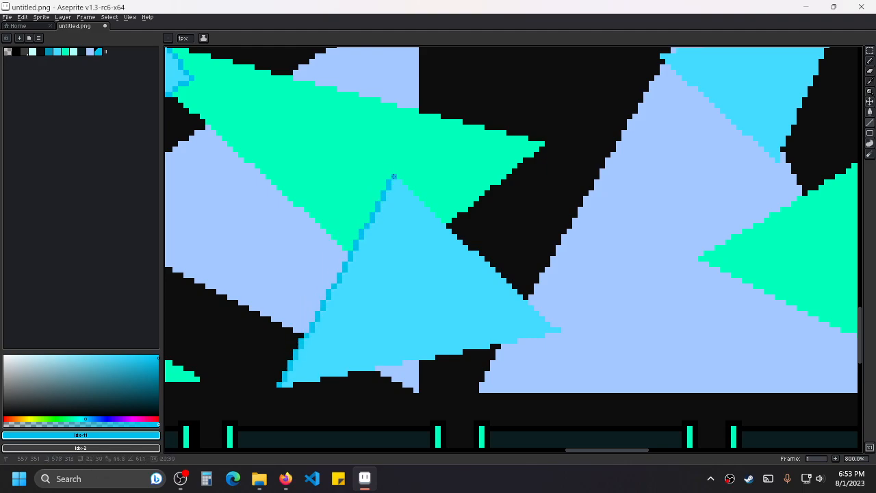
left_click(558, 330, "shift")
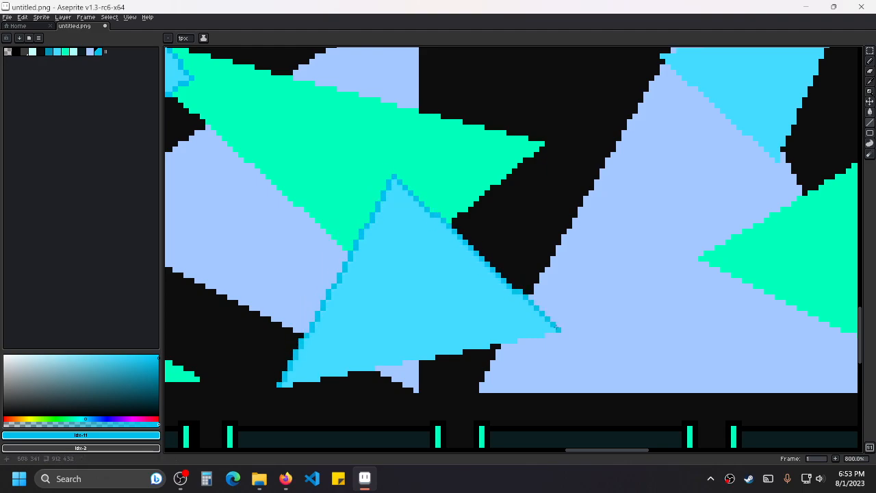
left_click(283, 383, "shift")
Outline the small light-blue triangle near the peak of the large upright lavender triangle in darker blue.
scroll(476, 272, "down", 2)
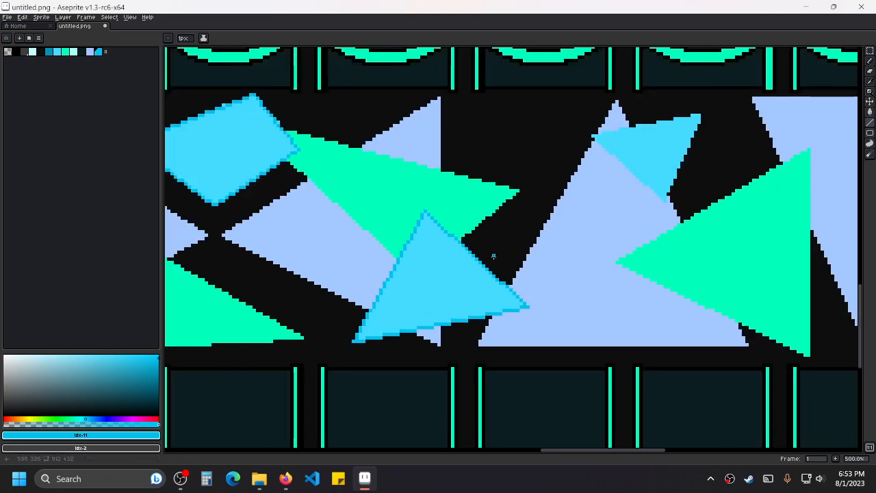
scroll(493, 258, "down", 1)
scroll(643, 200, "up", 5)
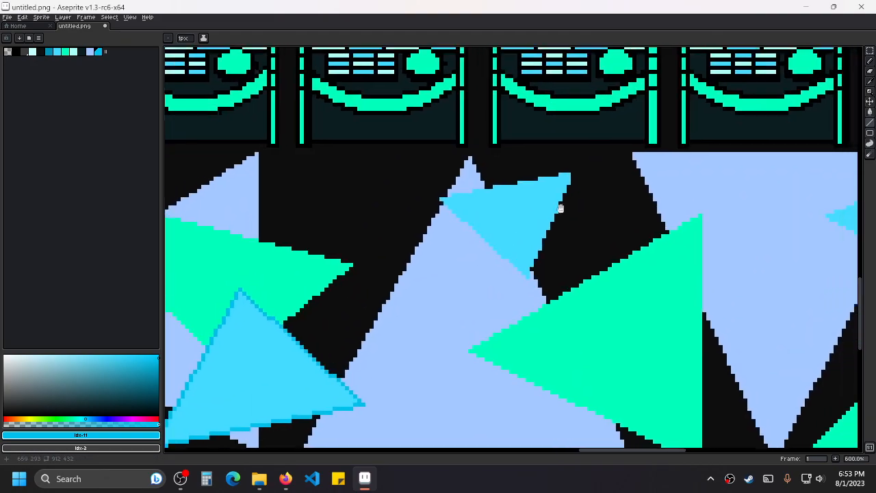
mouse_move(351, 229)
left_mouse_down()
mouse_move(608, 183)
mouse_move(523, 381)
mouse_move(367, 253)
mouse_move(353, 232)
left_mouse_up()
Outline the small left-pointing light-blue triangle over the upside-down lavender triangle in darker blue, including its hooked tip.
scroll(445, 197, "down", 2)
left_click_drag(671, 266, 419, 248)
left_click_drag(653, 213, 651, 213)
scroll(650, 213, "up", 3)
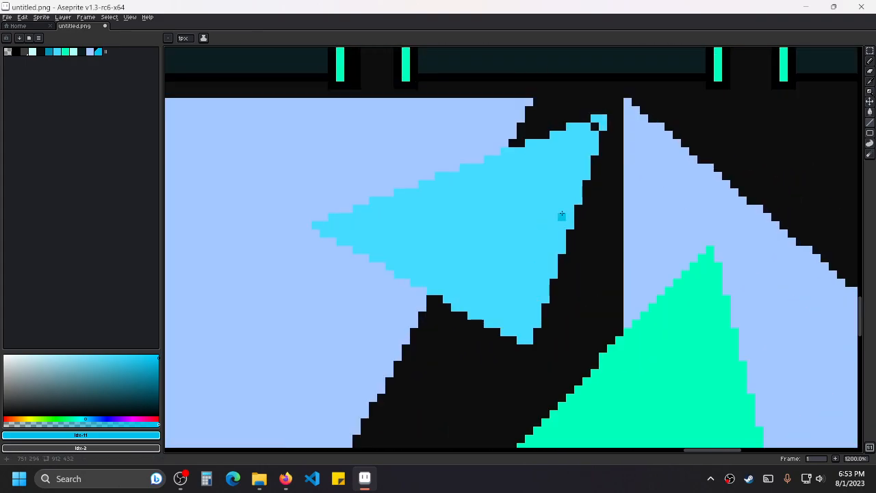
mouse_move(597, 121)
left_mouse_down()
mouse_move(314, 226)
mouse_move(525, 340)
mouse_move(567, 209)
mouse_move(602, 144)
mouse_move(599, 124)
left_mouse_up()
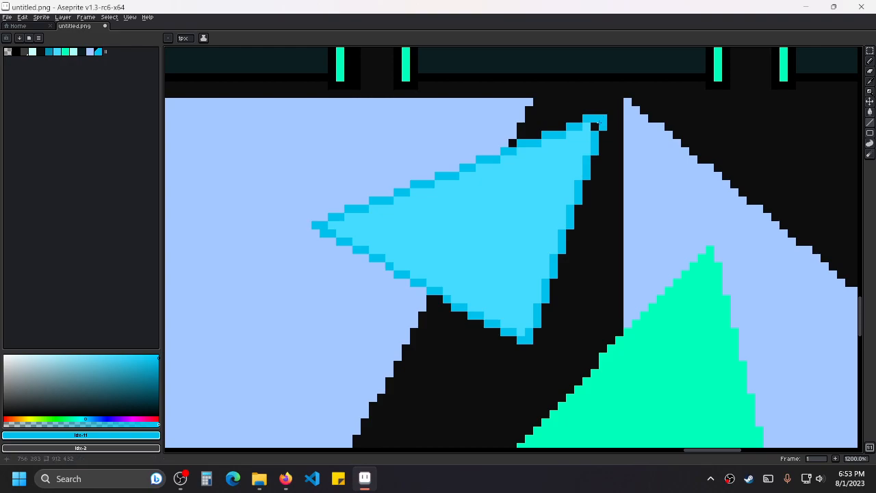
Outline the wide, flat upside-down light-blue triangle over the base of the green triangle in the lower carpet strip in darker blue.
scroll(595, 123, "down", 4)
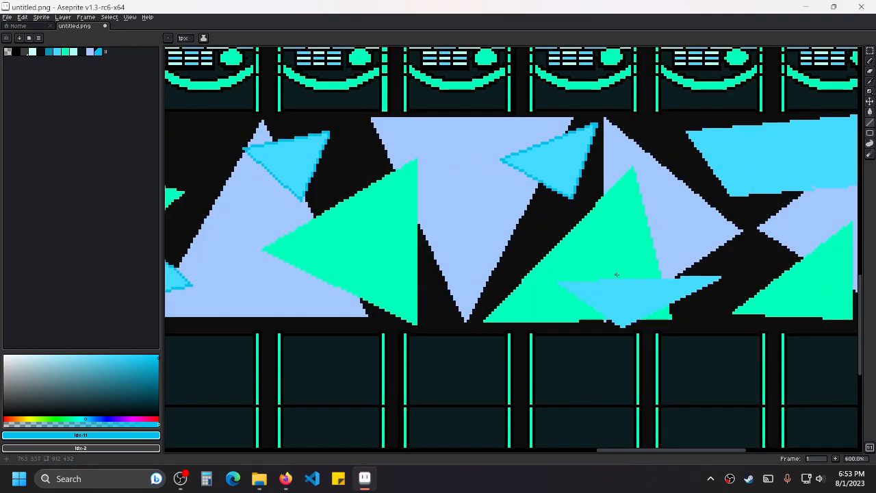
left_click_drag(613, 273, 508, 181)
scroll(508, 180, "up", 3)
mouse_move(402, 202)
left_mouse_down()
mouse_move(529, 290)
mouse_move(727, 195)
mouse_move(394, 198)
mouse_move(406, 203)
left_mouse_up()
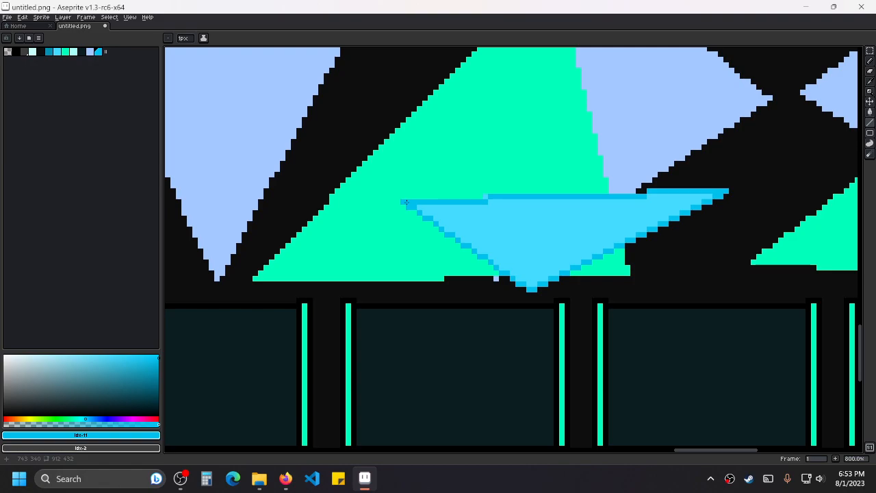
Outline the tilted light-blue rectangle over the last green triangle in the lower carpet strip in darker blue.
left_click_drag(709, 195, 417, 259)
scroll(418, 259, "down", 1)
left_click_drag(572, 212, 533, 281)
scroll(534, 280, "down", 1)
scroll(589, 267, "up", 4)
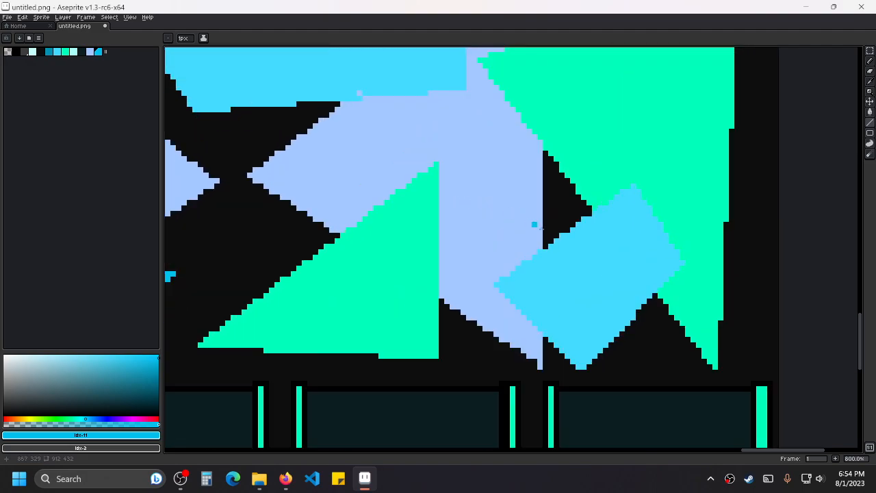
mouse_move(340, 305)
left_mouse_down()
mouse_move(544, 159)
mouse_move(614, 272)
mouse_move(468, 427)
mouse_move(349, 312)
mouse_move(339, 311)
left_mouse_up()
Outline the wide light-blue quadrilateral near the right end of the lower carpet strip in darker blue on all four sides.
scroll(383, 257, "down", 2)
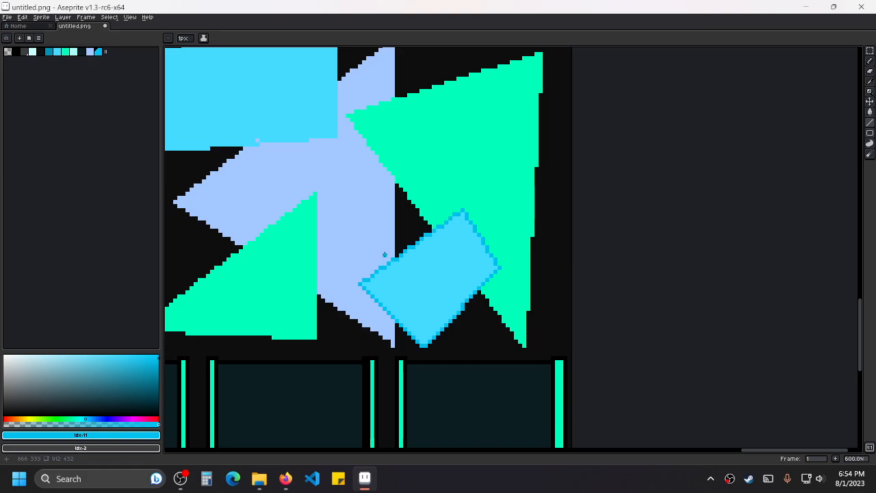
left_click_drag(383, 247, 403, 261)
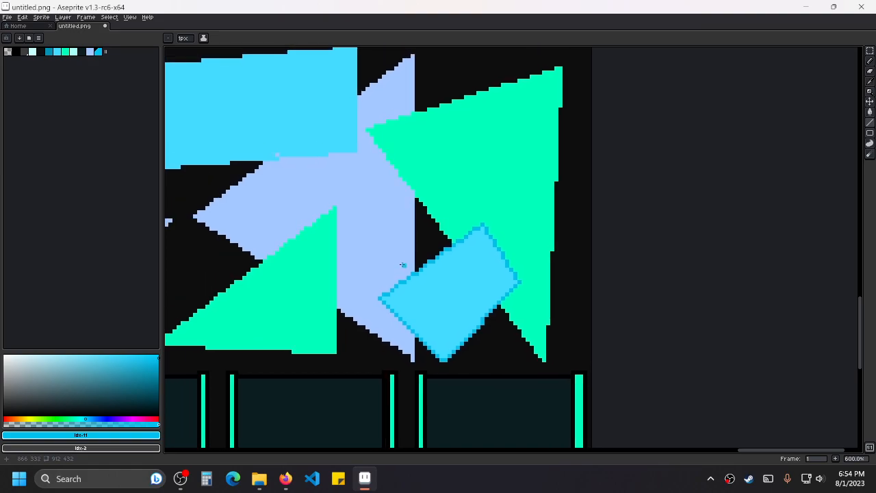
left_click_drag(301, 169, 533, 212)
scroll(426, 129, "up", 2)
left_click_drag(421, 129, 319, 171)
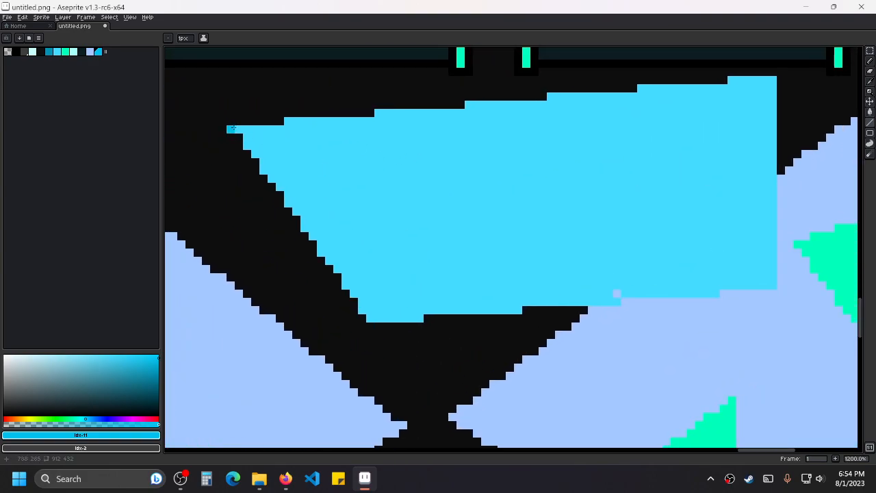
mouse_move(234, 128)
left_mouse_down()
mouse_move(361, 317)
mouse_move(768, 276)
left_mouse_up()
left_click_drag(699, 170, 430, 239)
left_click_drag(503, 353, 502, 148)
left_click_drag(378, 181, 591, 188)
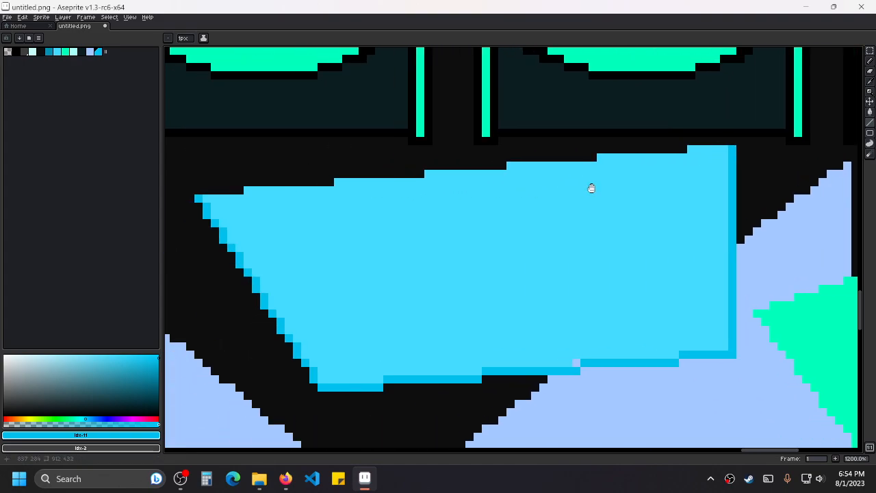
left_click_drag(204, 199, 731, 145)
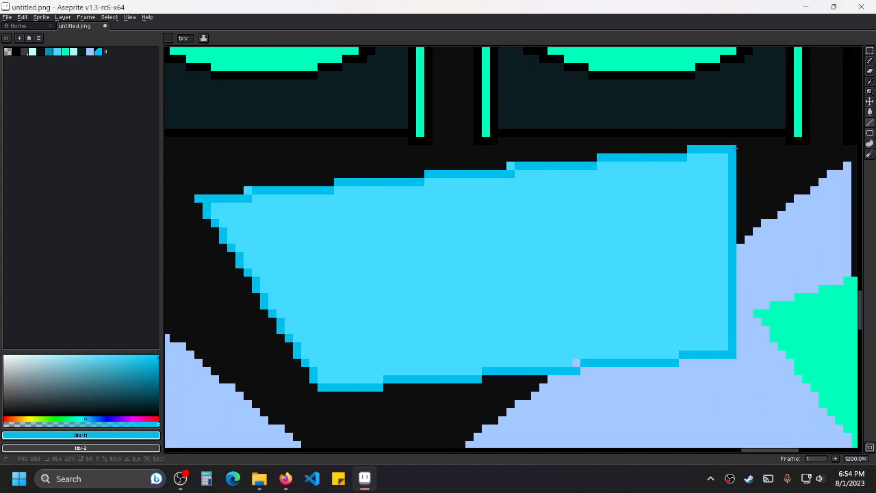
Look over the lower carpet strips and the radiating ray panels to check the outlines of the light-blue shapes.
scroll(671, 140, "down", 4)
left_click_drag(719, 229, 636, 190)
scroll(561, 202, "down", 1)
left_click_drag(504, 207, 654, 220)
scroll(653, 220, "down", 1)
left_click_drag(467, 188, 581, 247)
left_click_drag(291, 219, 434, 228)
scroll(434, 228, "down", 1)
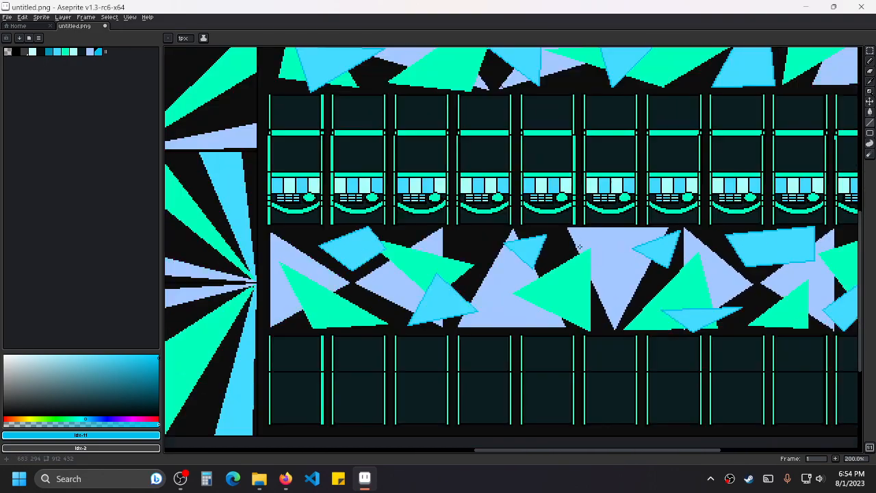
left_click_drag(190, 216, 439, 229)
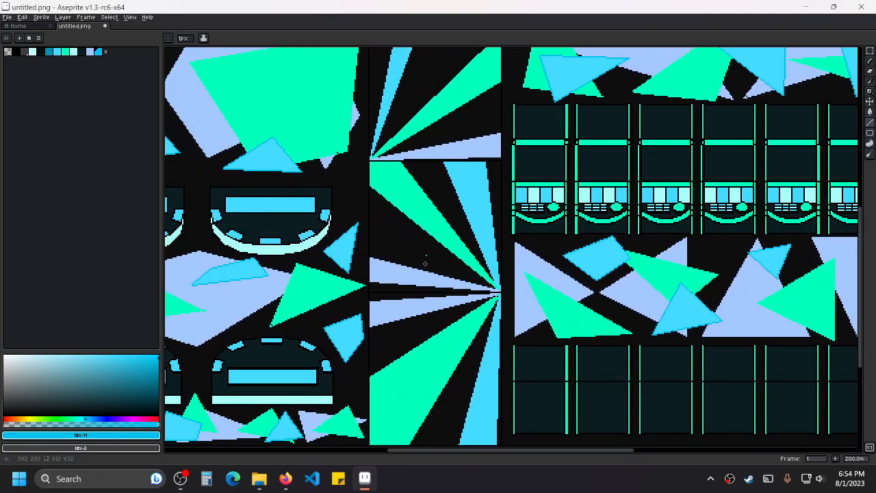
left_click_drag(299, 272, 419, 154)
scroll(419, 154, "up", 1)
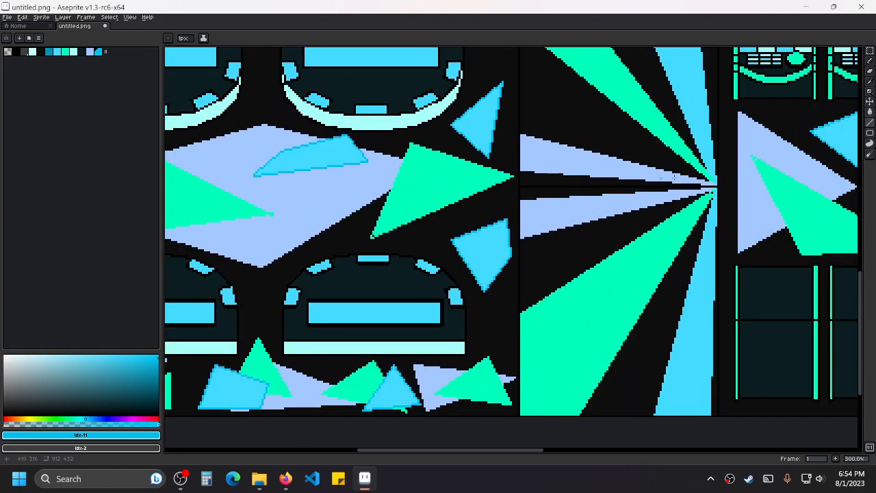
left_click_drag(724, 199, 574, 185)
scroll(573, 185, "up", 4)
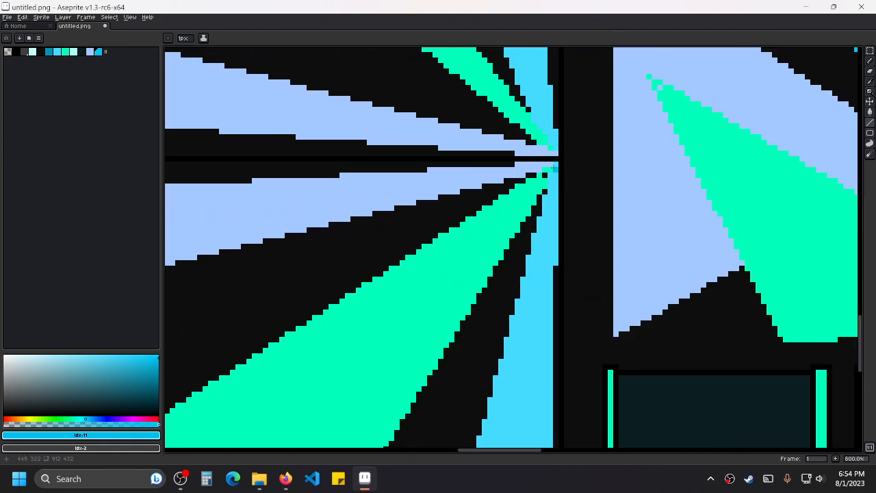
scroll(553, 167, "down", 6)
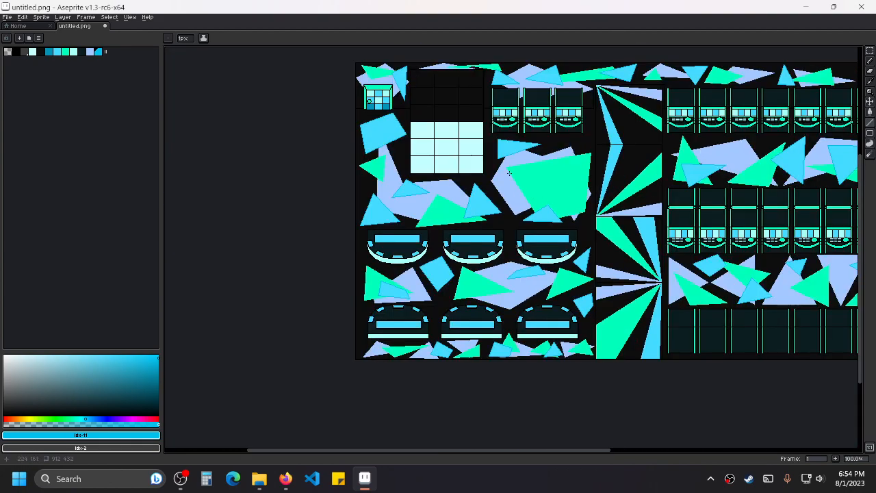
Darken the carpet green to hue 164, saturation 100, value 60 and add it to the palette as the outline colour.
left_click_drag(413, 124, 474, 216)
scroll(461, 155, "up", 5)
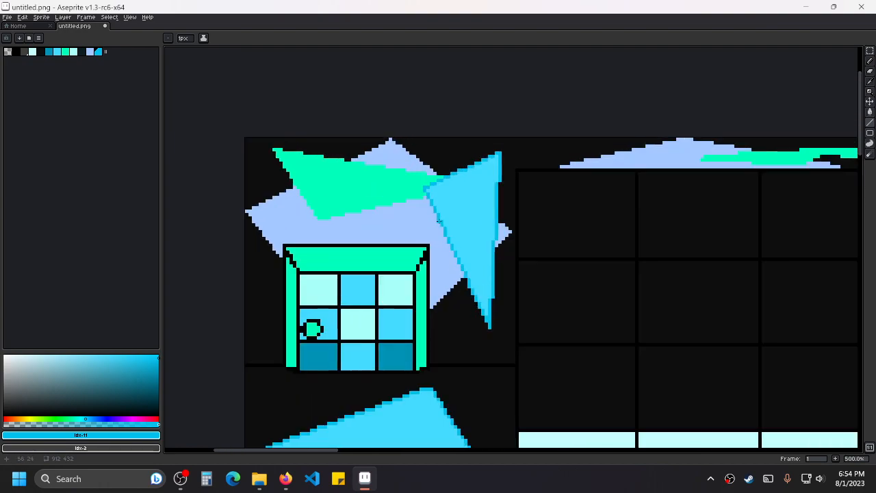
scroll(435, 208, "down", 1)
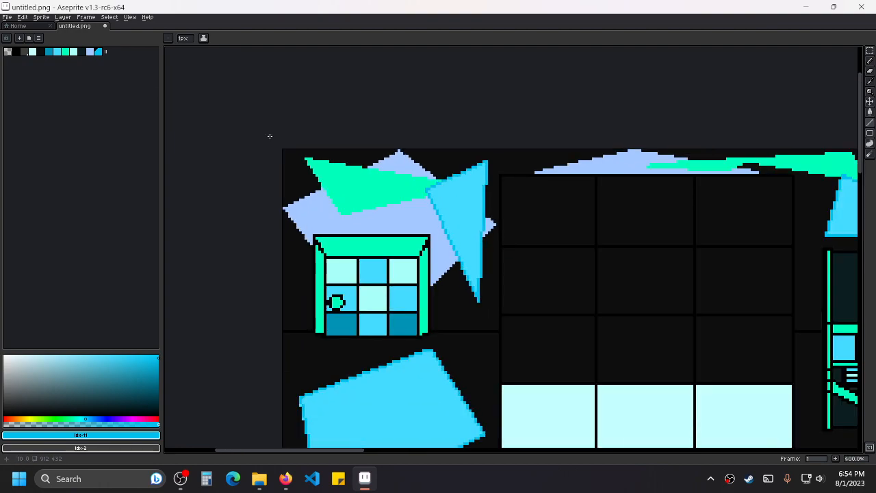
left_click(65, 52)
left_click_drag(158, 365, 168, 347)
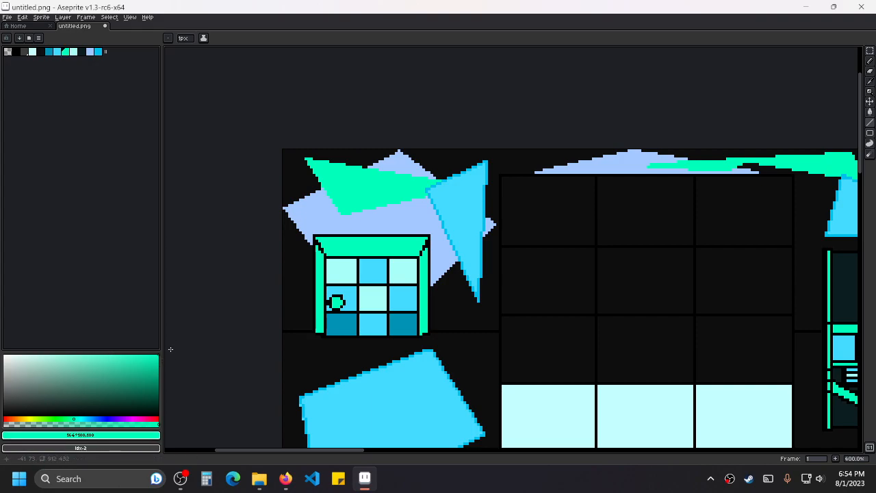
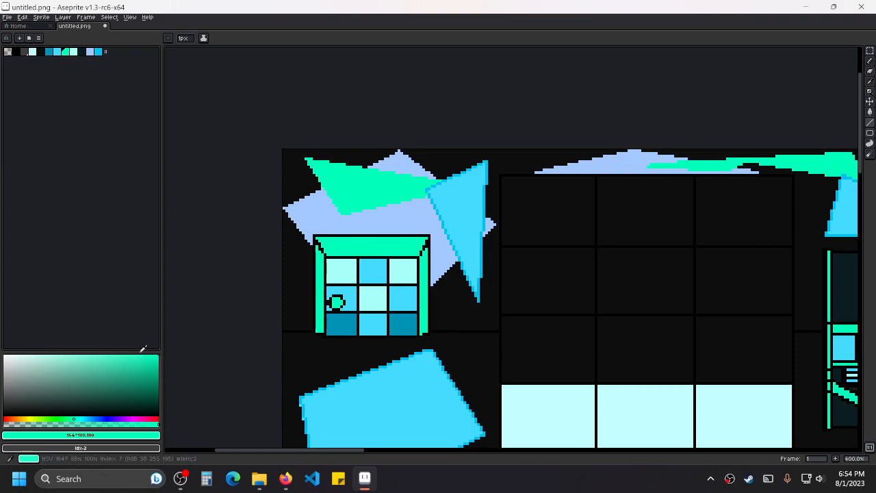
left_click_drag(156, 360, 168, 375)
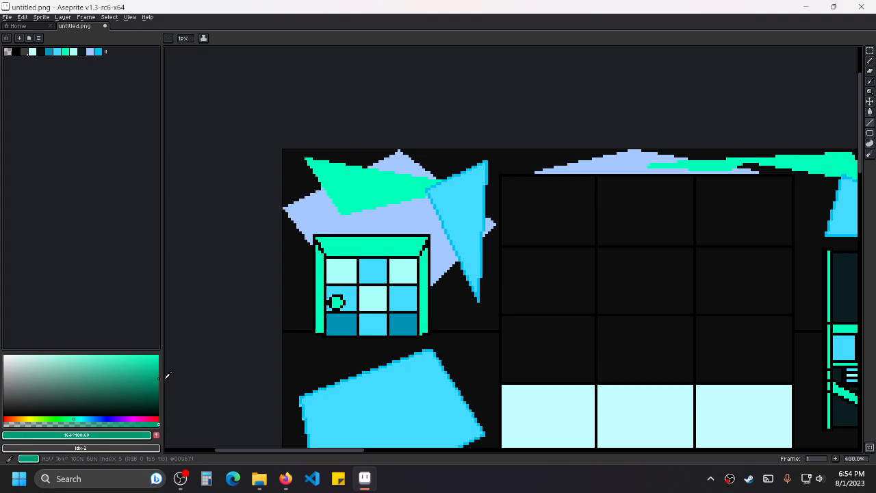
left_click(156, 435)
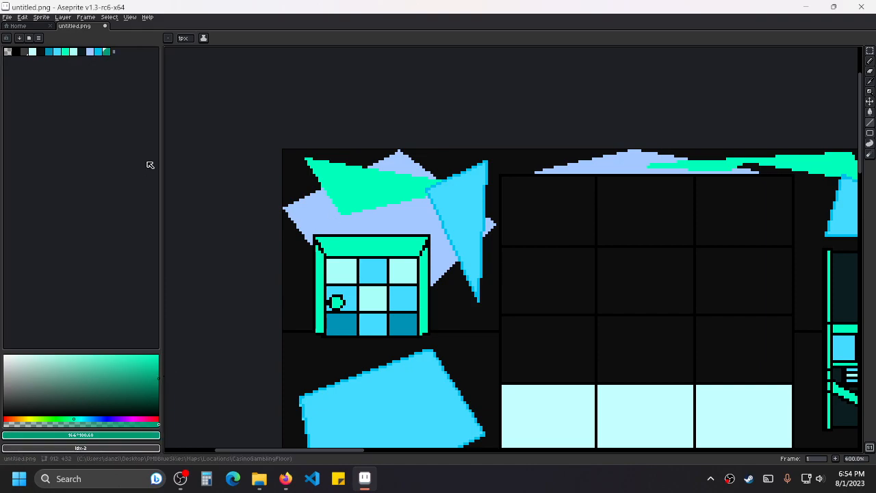
Outline the visible edges of the green triangle above the door in the map's top-left corner in dark green.
scroll(379, 146, "up", 5)
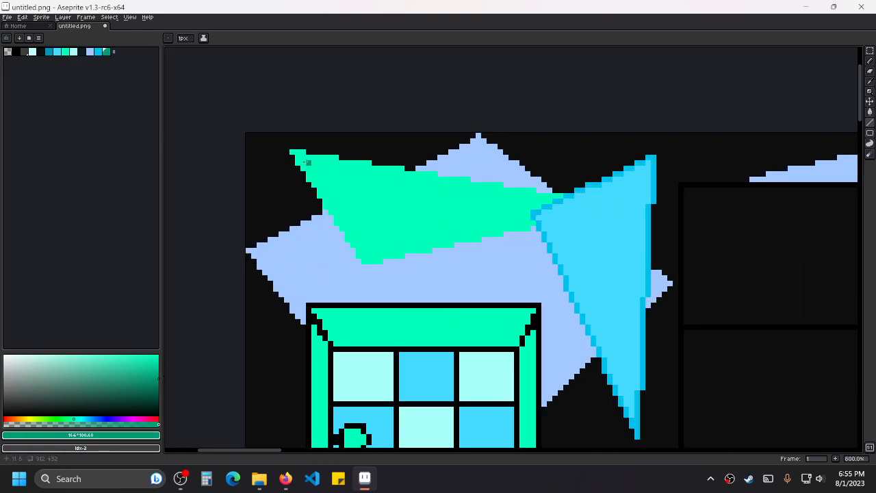
mouse_move(291, 146)
left_mouse_down()
mouse_move(397, 318)
mouse_move(648, 264)
mouse_move(651, 256)
left_mouse_up()
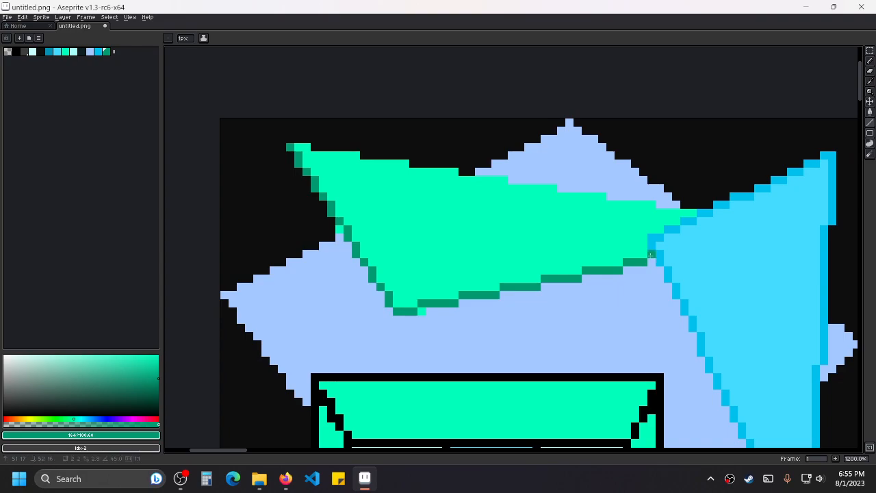
left_click_drag(667, 211, 294, 145)
scroll(376, 229, "down", 4)
Outline the long, thin green shape above the black tile grid in dark green, up to the overlapping light-blue triangle.
left_click_drag(670, 279, 468, 219)
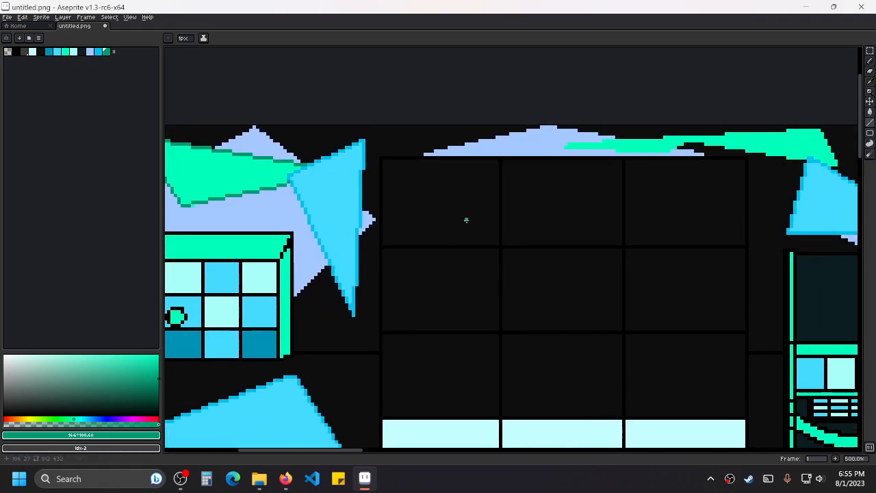
scroll(467, 223, "down", 1)
scroll(595, 165, "up", 5)
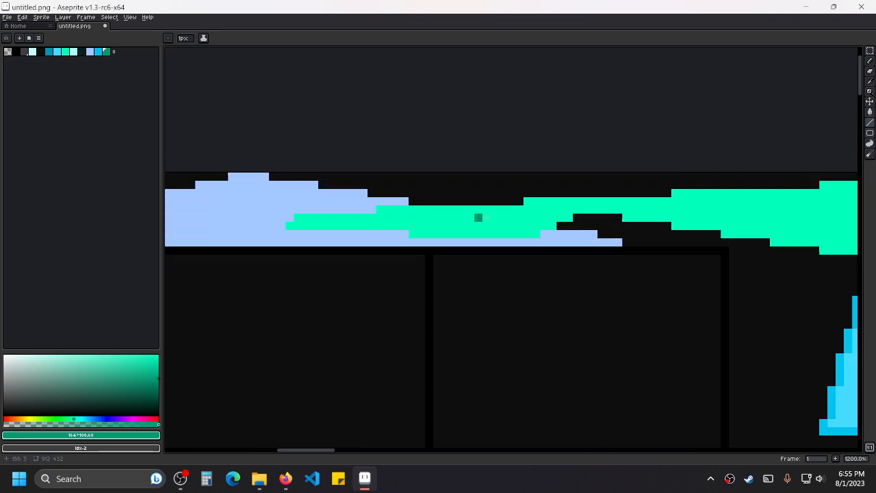
left_click_drag(237, 224, 831, 193)
mouse_move(228, 232)
left_mouse_down()
mouse_move(494, 244)
mouse_move(472, 242)
mouse_move(507, 216)
mouse_move(504, 223)
mouse_move(569, 228)
left_mouse_up()
left_click_drag(568, 229, 798, 260)
left_click_drag(774, 267, 365, 239)
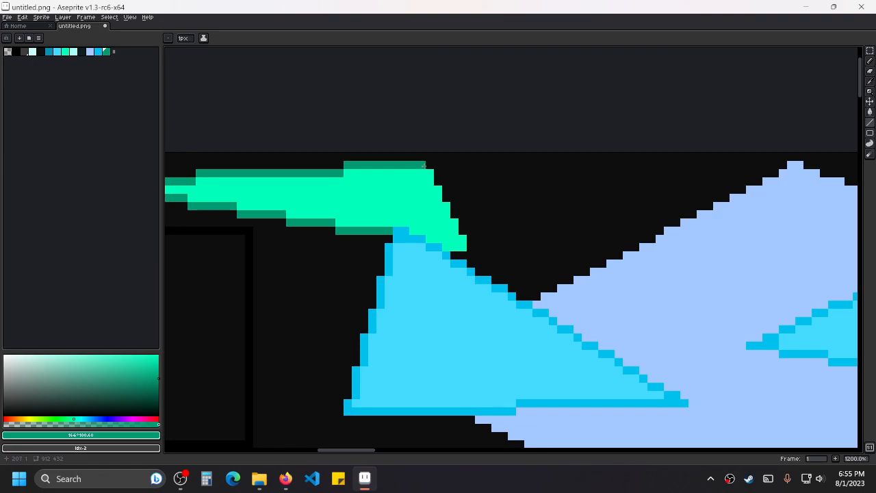
left_click_drag(429, 163, 454, 245)
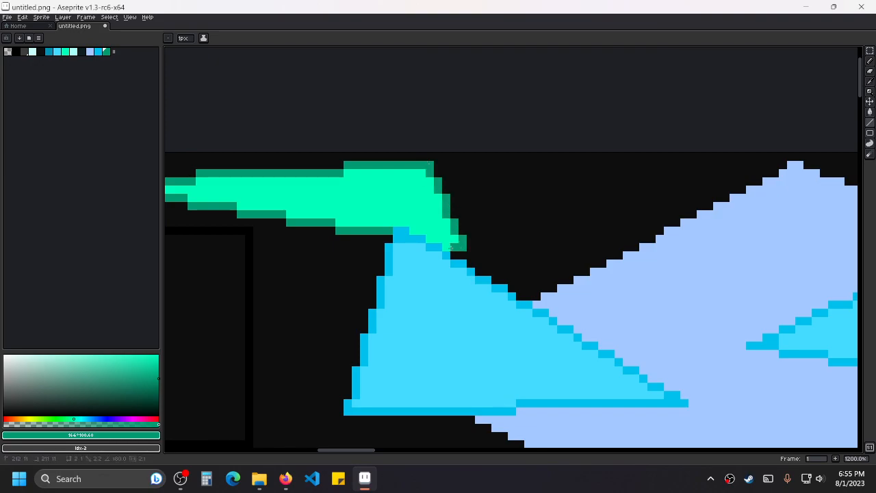
Outline all three sides of the left-pointing green triangle below the large light-blue quadrilateral on the map's left edge in dark green.
scroll(440, 231, "down", 5)
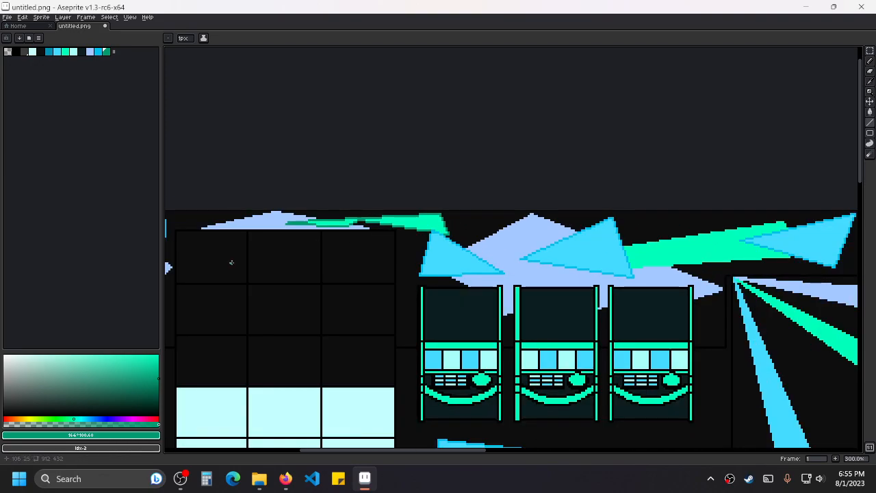
left_click_drag(259, 268, 487, 225)
left_click_drag(572, 337, 584, 226)
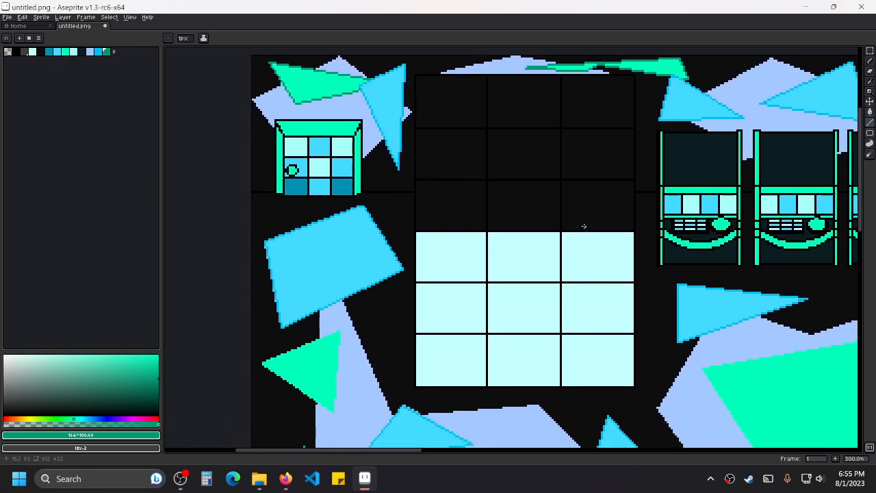
left_click_drag(295, 327, 412, 222)
scroll(410, 232, "up", 2)
scroll(431, 261, "up", 2)
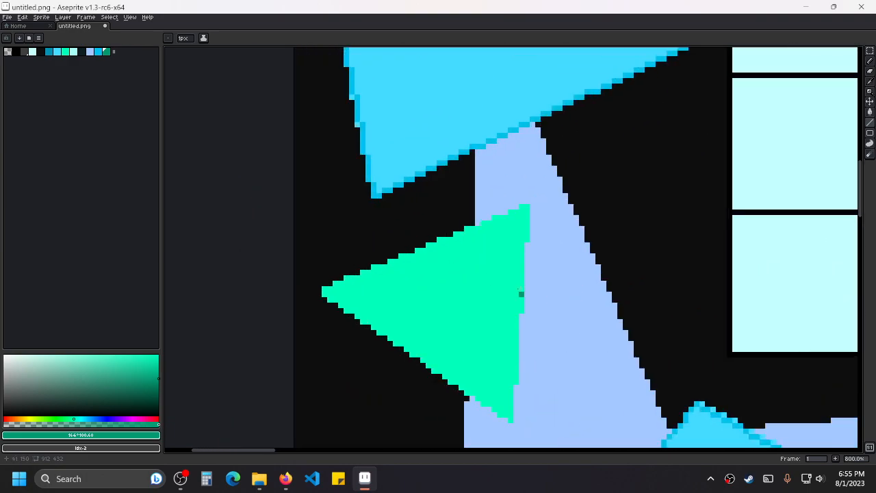
left_click_drag(521, 291, 500, 204)
mouse_move(506, 126)
left_mouse_down()
mouse_move(487, 337)
mouse_move(408, 298)
mouse_move(303, 210)
mouse_move(470, 156)
mouse_move(499, 125)
left_mouse_up()
Outline the visible edges of the wide green triangle above the upper row of rounded tables in dark green.
scroll(494, 126, "down", 3)
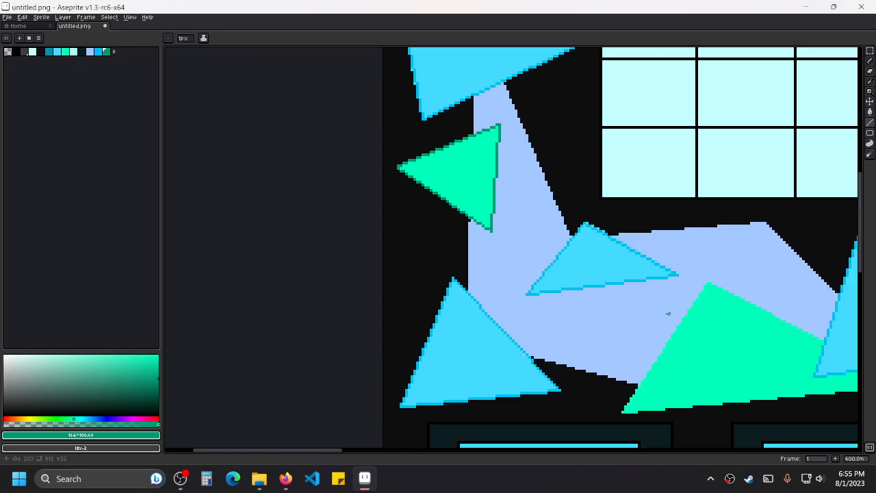
left_click_drag(638, 306, 441, 215)
left_click_drag(579, 273, 499, 239)
scroll(462, 225, "up", 2)
left_click_drag(435, 229, 415, 264)
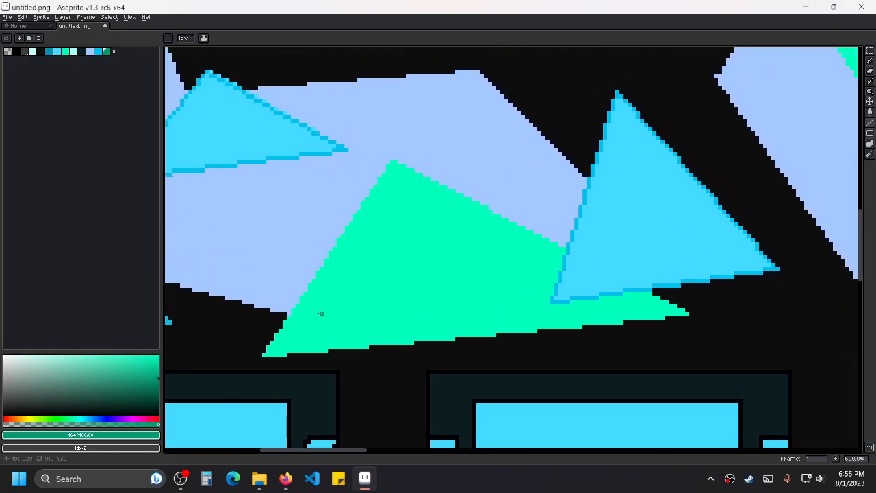
mouse_move(260, 355)
left_mouse_down()
mouse_move(391, 162)
mouse_move(565, 248)
left_mouse_up()
mouse_move(650, 290)
left_mouse_down()
mouse_move(686, 313)
mouse_move(267, 356)
left_mouse_up()
Outline the large green quadrilateral below the three slot machines in dark green, skipping the part covered by the light-blue triangle.
scroll(267, 356, "down", 6)
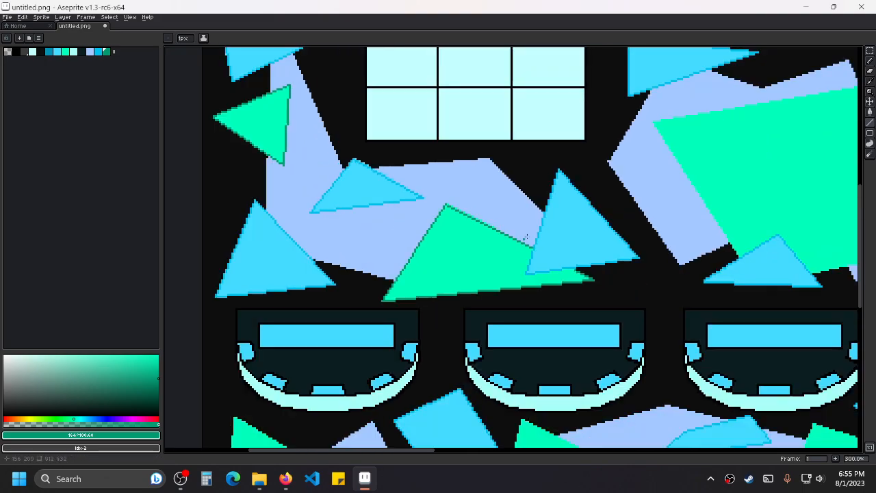
scroll(522, 236, "up", 3)
scroll(522, 236, "up", 2)
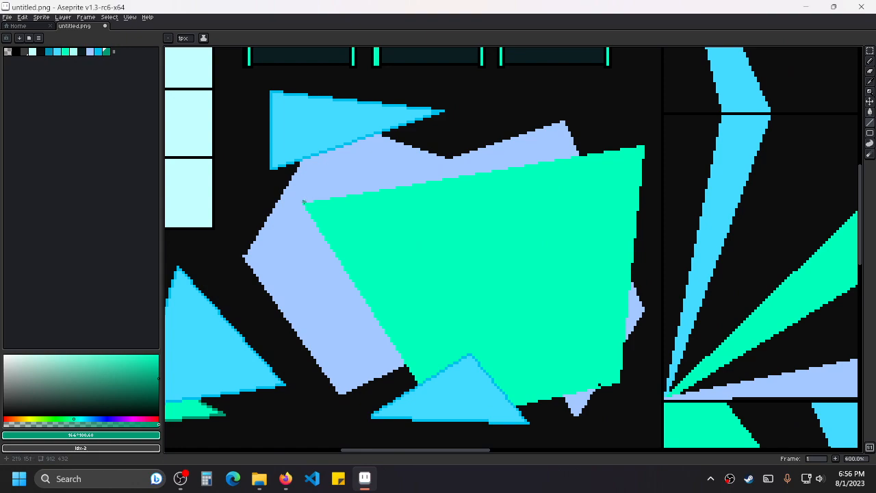
left_click_drag(303, 203, 591, 156)
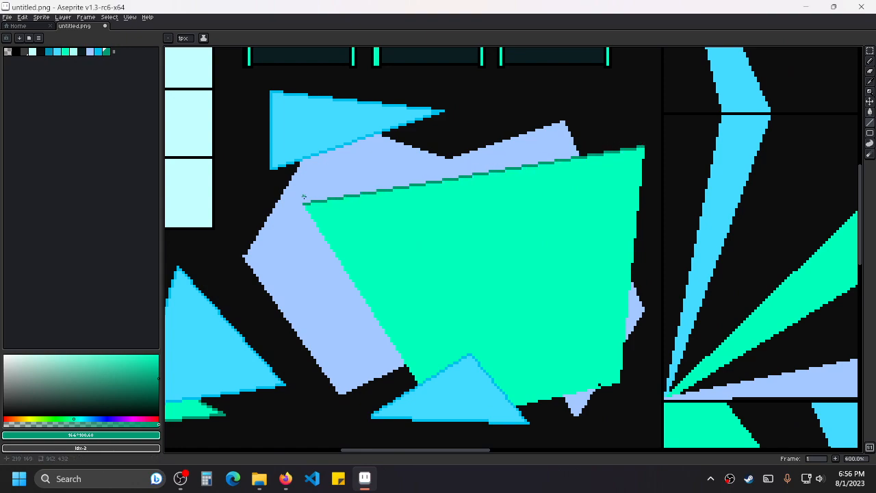
left_click_drag(303, 204, 416, 385)
scroll(453, 277, "up", 2)
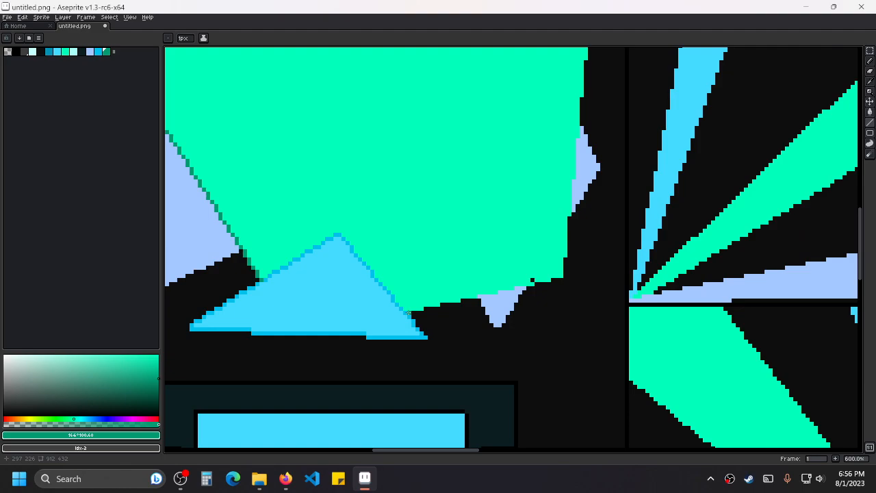
left_click_drag(406, 309, 560, 276)
scroll(558, 271, "up", 5)
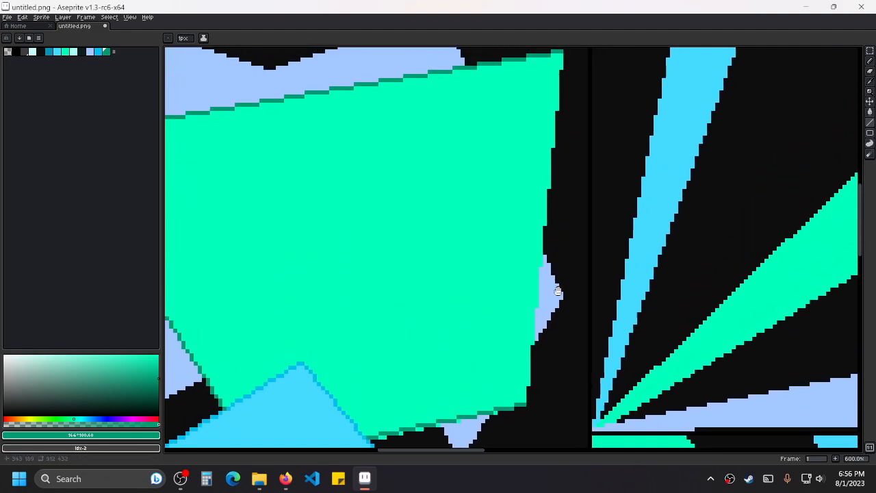
mouse_move(551, 61)
left_mouse_down()
mouse_move(542, 239)
mouse_move(514, 410)
left_mouse_up()
Outline the visible edges of the leftmost green triangle between the two rows of rounded tables in dark green, skipping the light-blue overlap.
scroll(393, 272, "down", 3)
left_click_drag(305, 243, 401, 219)
scroll(401, 219, "down", 2)
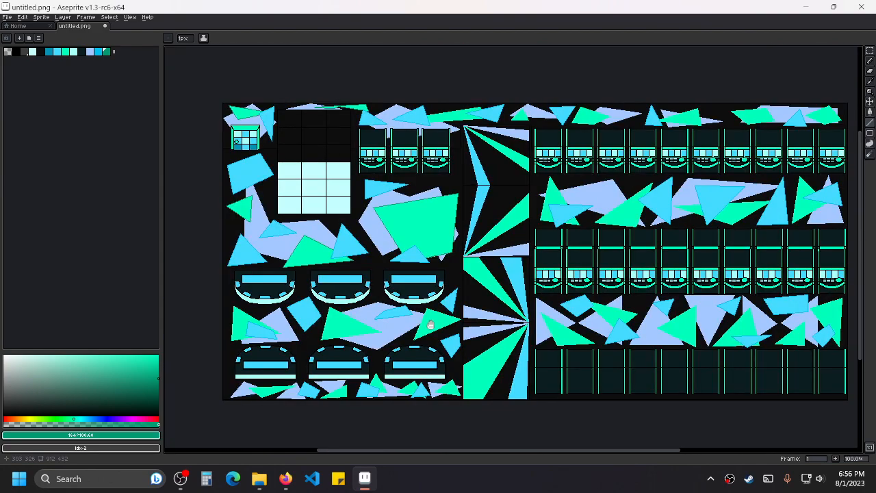
scroll(430, 326, "up", 5)
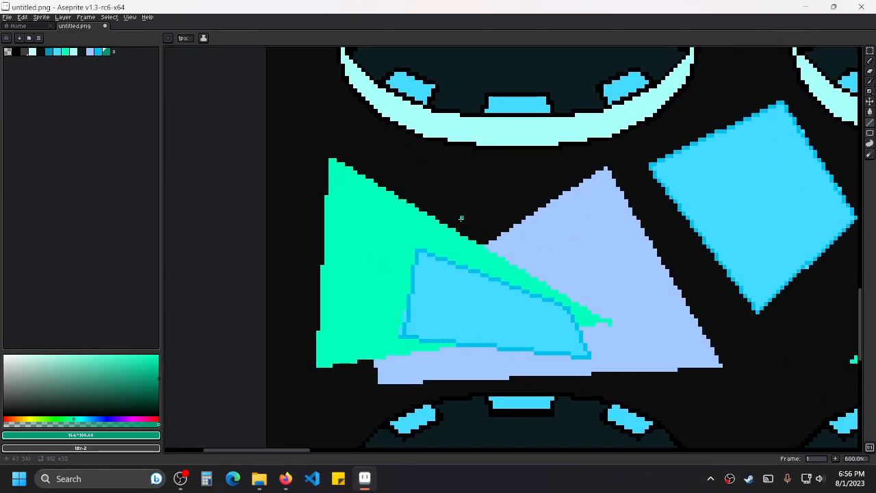
left_click_drag(609, 320, 333, 160)
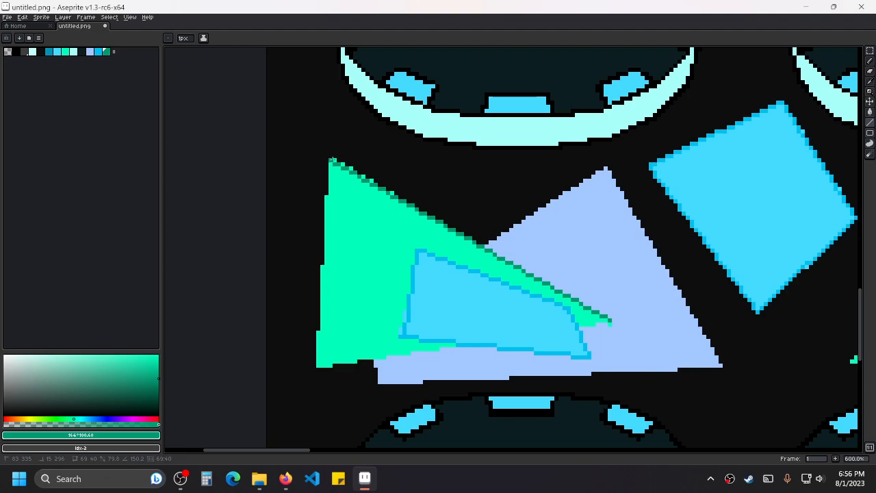
mouse_move(333, 161)
left_mouse_down()
mouse_move(317, 368)
mouse_move(456, 343)
left_mouse_up()
left_click_drag(581, 325, 609, 322)
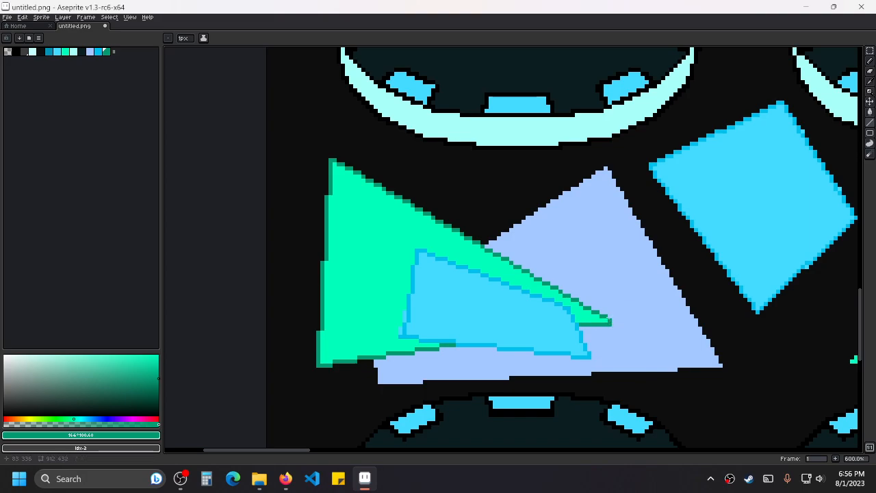
Outline all three sides of the middle green triangle between the two rows of rounded tables in dark green.
scroll(555, 303, "down", 3)
scroll(602, 322, "up", 2)
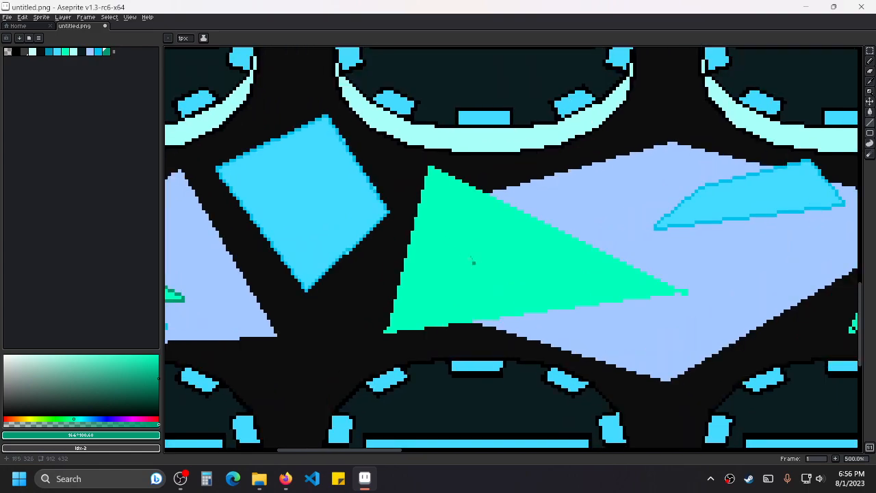
left_click_drag(425, 154, 373, 352)
mouse_move(373, 352)
left_mouse_down()
mouse_move(739, 308)
mouse_move(428, 155)
left_mouse_up()
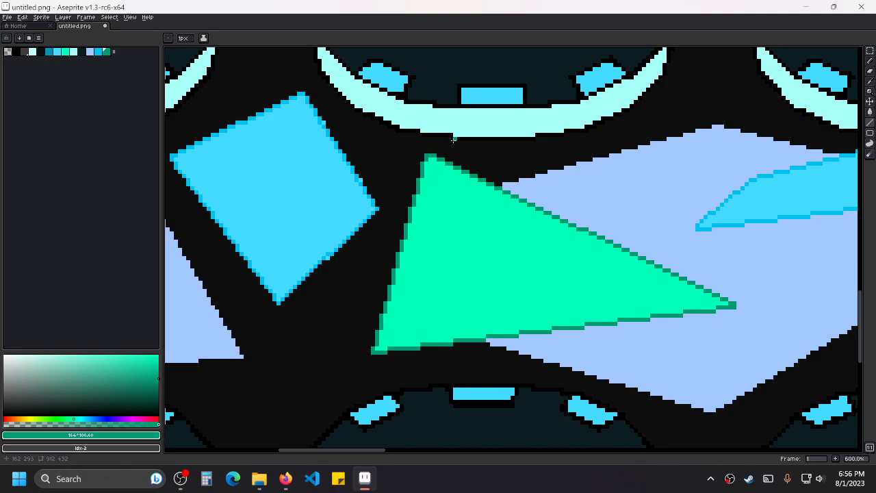
Outline all three sides of the rightmost green triangle between the two rows of rounded tables in dark green.
scroll(635, 204, "right", 5)
scroll(551, 210, "down", 2)
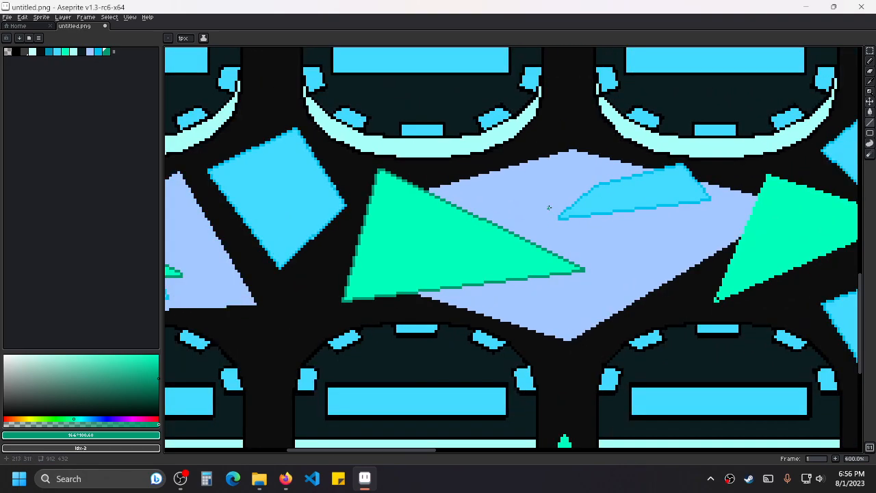
scroll(583, 188, "down", 1)
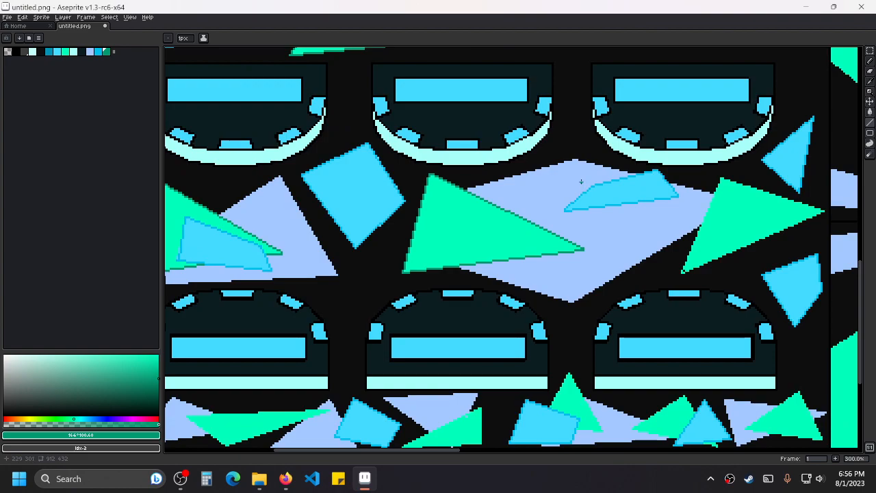
left_click_drag(674, 258, 508, 261)
scroll(506, 260, "down", 1)
left_click_drag(419, 257, 441, 279)
scroll(441, 279, "up", 4)
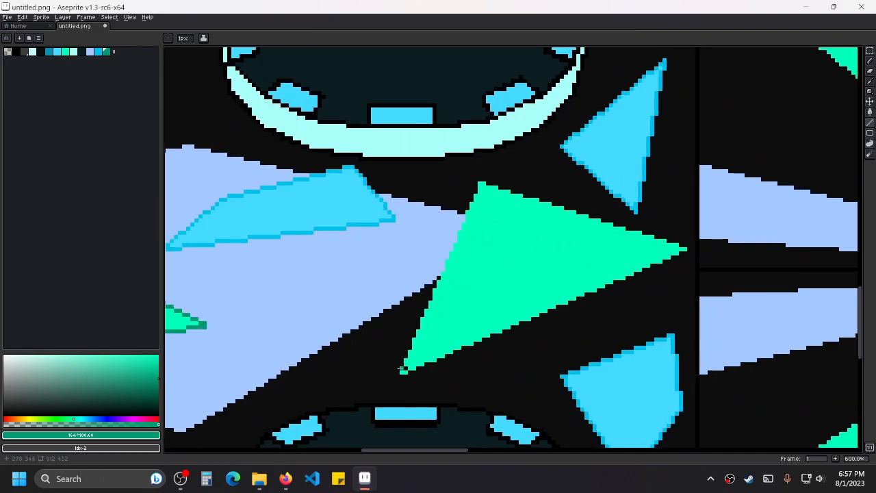
mouse_move(402, 370)
left_mouse_down()
mouse_move(463, 190)
mouse_move(479, 181)
mouse_move(684, 249)
mouse_move(403, 369)
left_mouse_up()
Outline the long green triangle below the lower-left rounded table in dark green.
scroll(489, 192, "down", 5)
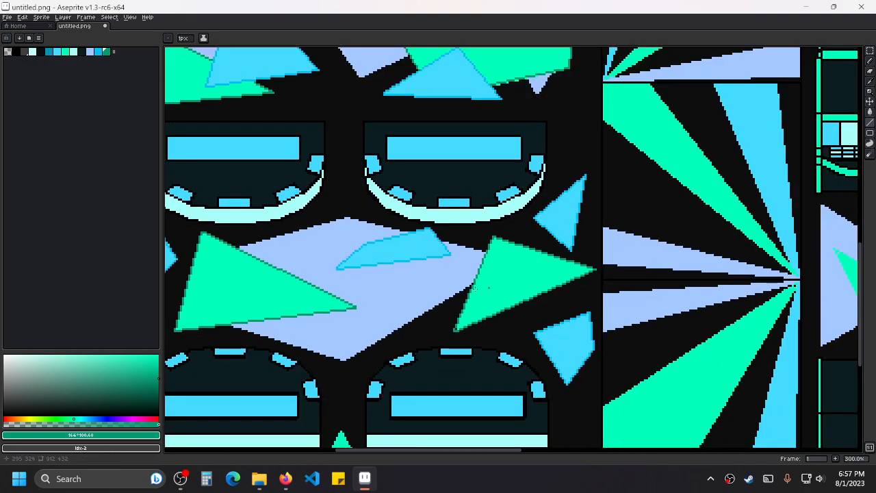
scroll(488, 193, "up", 5)
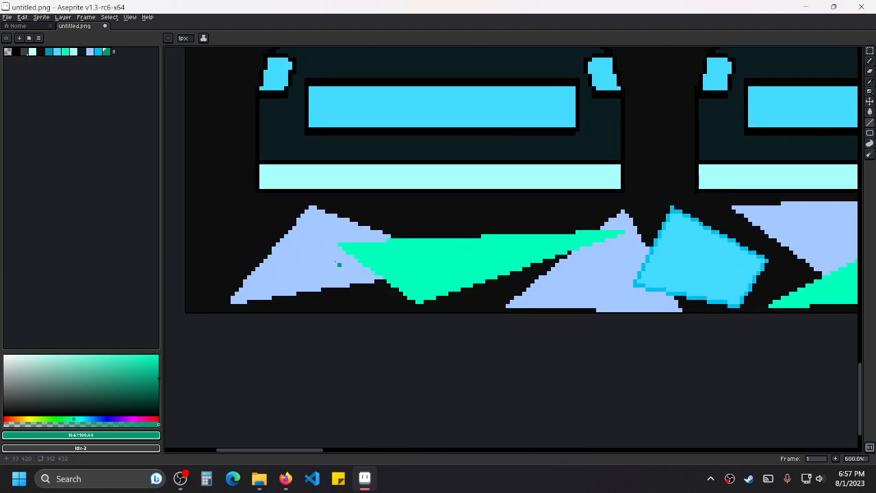
mouse_move(339, 244)
left_mouse_down()
mouse_move(631, 231)
mouse_move(421, 301)
mouse_move(342, 246)
left_mouse_up()
Outline the green triangle with the vertical right side below the middle lower table in dark green.
left_click_drag(702, 264, 412, 254)
scroll(487, 267, "up", 1)
left_click_drag(552, 278, 380, 291)
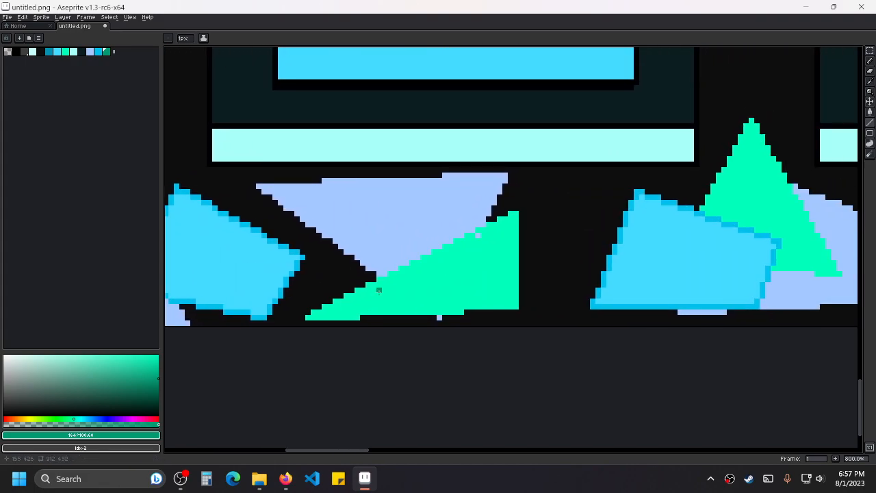
mouse_move(307, 316)
left_mouse_down()
mouse_move(515, 212)
mouse_move(515, 308)
mouse_move(310, 316)
left_mouse_up()
Outline the upright green triangle between the middle and right lower tables in dark green, stopping at the overlapping light-blue quadrilateral.
mouse_move(676, 235)
left_mouse_down()
mouse_move(430, 273)
mouse_move(527, 116)
mouse_move(627, 313)
mouse_move(658, 346)
left_mouse_up()
scroll(464, 248, "up", 1)
left_click(658, 337)
left_click(649, 345)
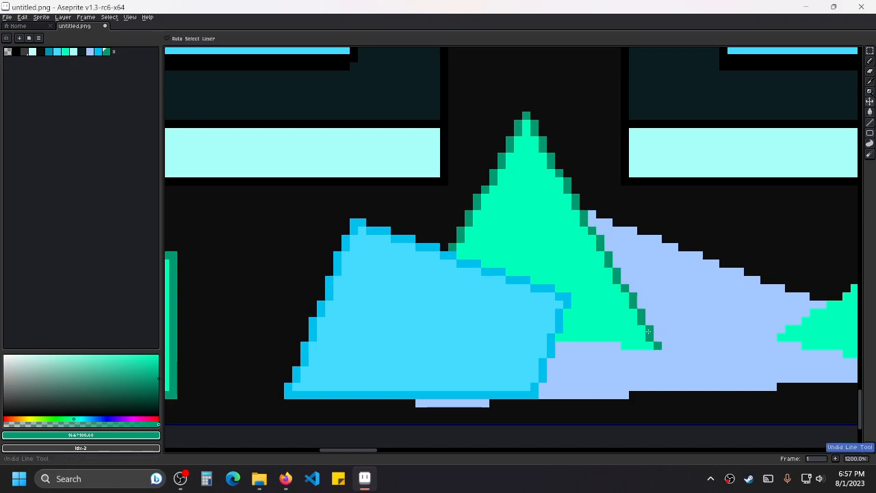
left_click_drag(656, 345, 559, 335)
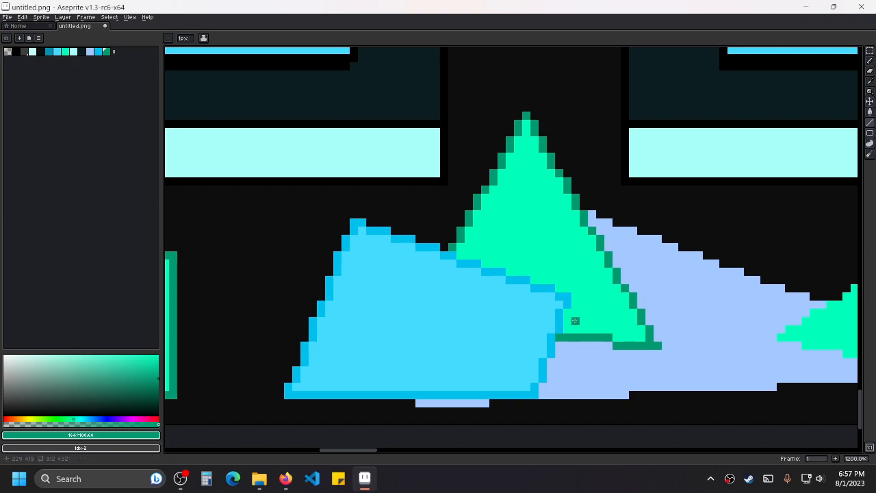
Outline the visible edges of the last two green triangles below the lower-right rounded table in dark green.
scroll(628, 284, "down", 3)
left_click_drag(675, 286, 541, 289)
scroll(540, 289, "up", 1)
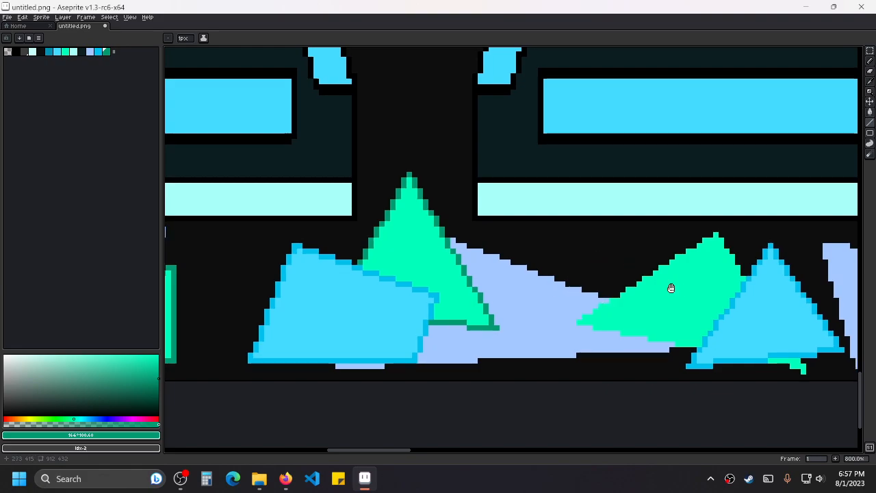
left_click_drag(680, 289, 441, 305)
mouse_move(342, 334)
left_mouse_down()
mouse_move(475, 250)
mouse_move(502, 291)
left_mouse_up()
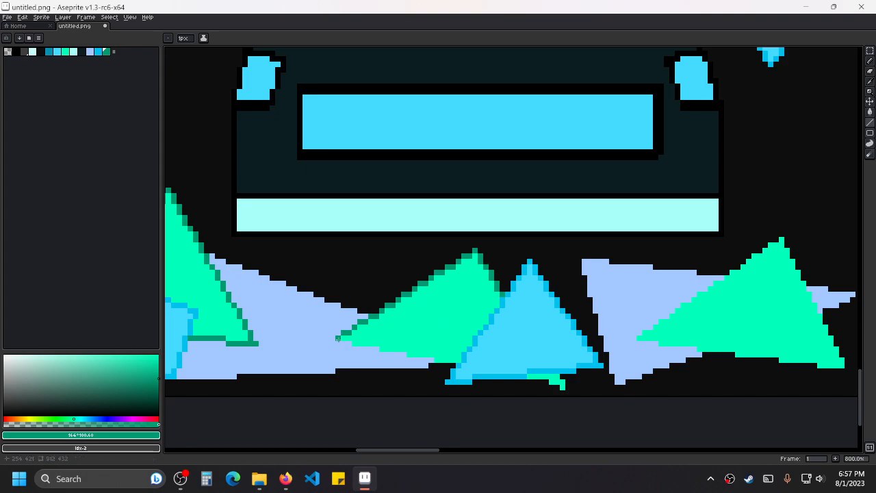
left_click_drag(338, 337, 454, 367)
mouse_move(529, 381)
left_mouse_down()
mouse_move(563, 388)
mouse_move(563, 375)
left_mouse_up()
mouse_move(682, 321)
left_mouse_down()
mouse_move(493, 342)
mouse_move(593, 260)
mouse_move(652, 363)
mouse_move(654, 387)
mouse_move(457, 377)
mouse_move(449, 359)
left_mouse_up()
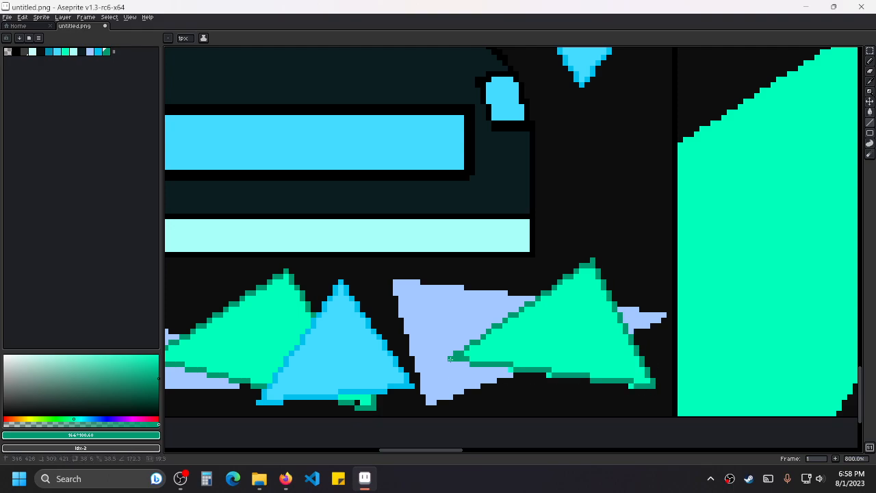
Outline the visible edges of the leftmost green triangle below the right section's upper slot machines in dark green, around the light-blue triangle.
scroll(450, 359, "down", 5)
scroll(552, 254, "up", 1)
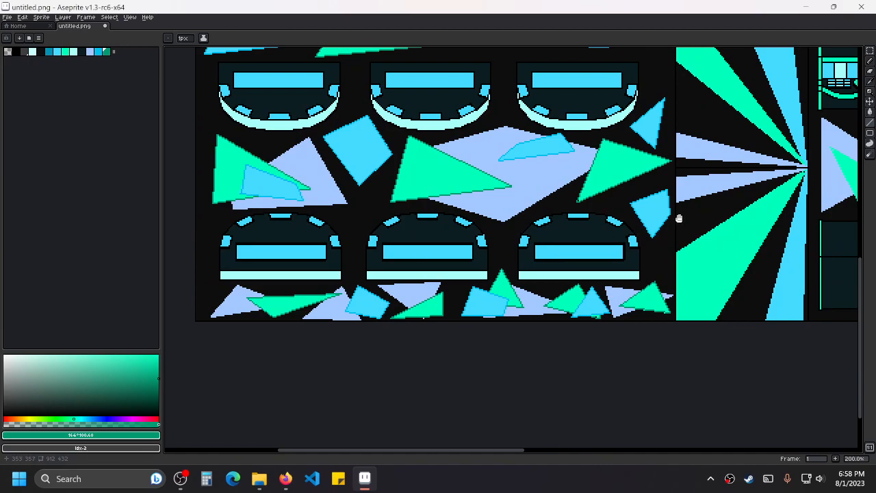
left_click_drag(679, 217, 624, 261)
left_click_drag(535, 160, 563, 298)
left_click_drag(668, 254, 526, 194)
left_click_drag(622, 172, 421, 357)
left_click_drag(476, 225, 464, 301)
scroll(463, 302, "up", 3)
left_click_drag(434, 329, 441, 265)
mouse_move(406, 356)
left_mouse_down()
mouse_move(439, 161)
mouse_move(453, 138)
mouse_move(527, 241)
mouse_move(541, 276)
left_mouse_up()
mouse_move(575, 341)
left_mouse_down()
mouse_move(607, 382)
mouse_move(528, 371)
left_mouse_up()
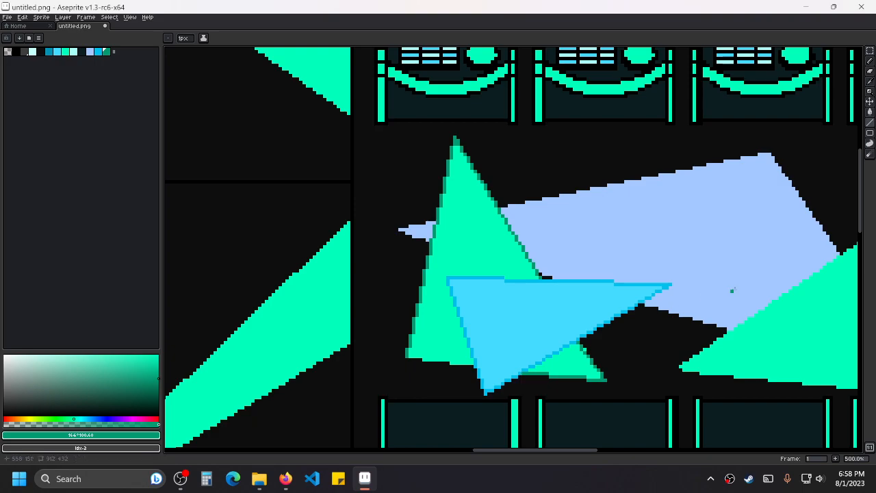
Outline the second green triangle below the upper slot machines in dark green, skipping the part covered by the light-blue triangle.
scroll(728, 290, "down", 2)
scroll(379, 332, "up", 2)
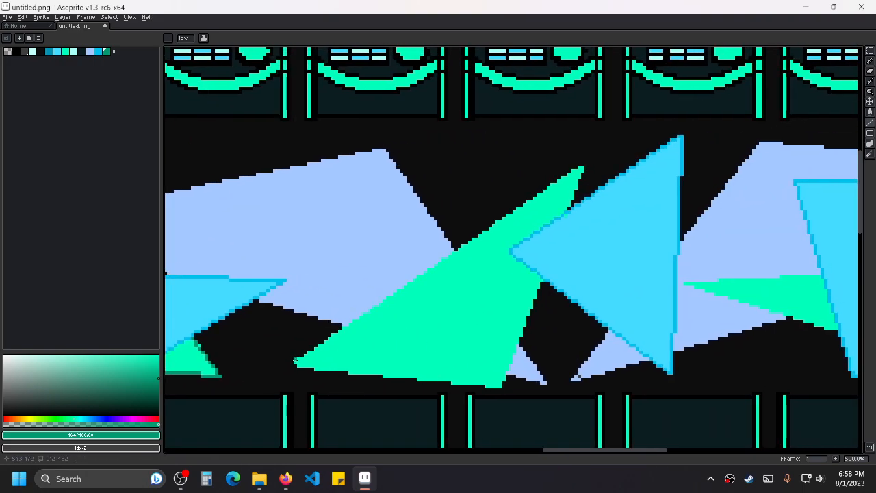
left_click_drag(295, 361, 582, 167)
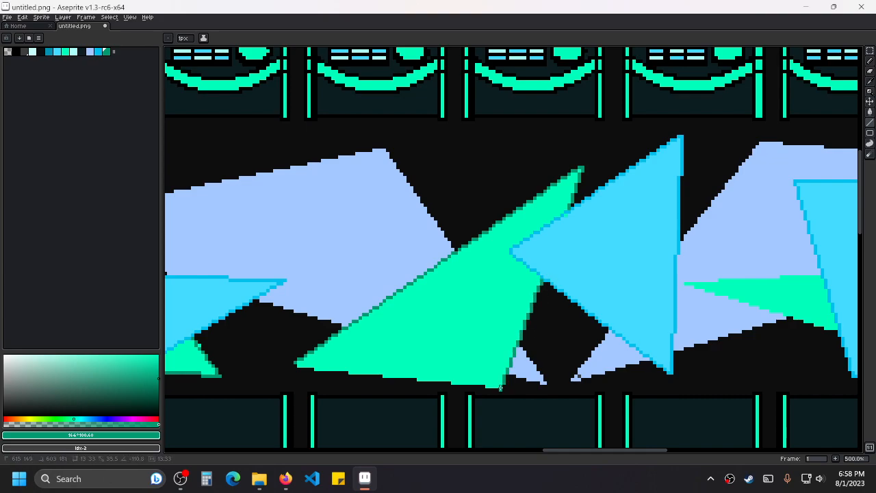
left_click_drag(502, 385, 296, 362)
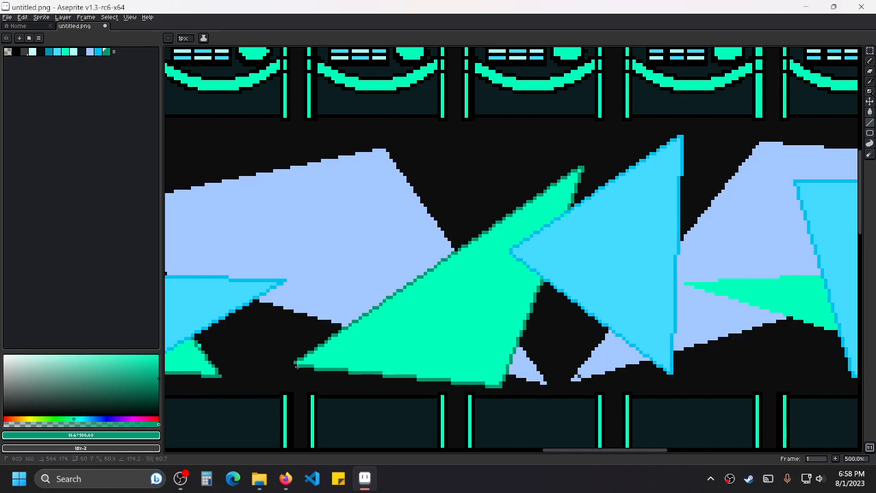
Outline the exposed edges of the wide green shape behind the two light-blue triangles below the upper slot machines in dark green.
left_click_drag(749, 283, 387, 308)
scroll(384, 309, "up", 2)
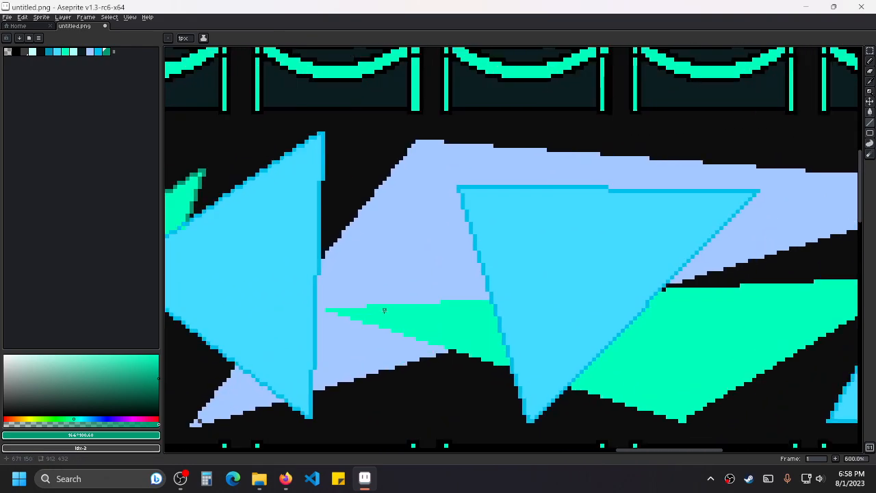
left_click_drag(308, 309, 526, 298)
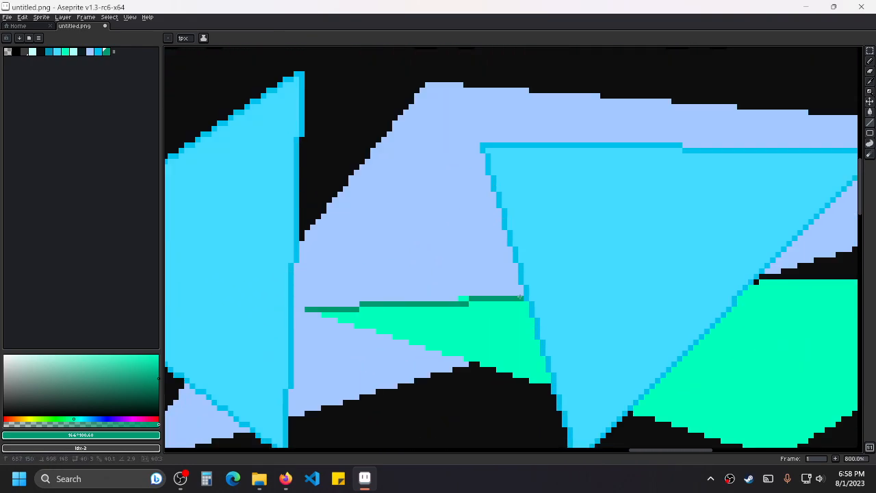
left_click_drag(306, 313, 549, 385)
scroll(557, 306, "down", 2)
left_click_drag(796, 315, 502, 312)
left_click_drag(388, 291, 589, 281)
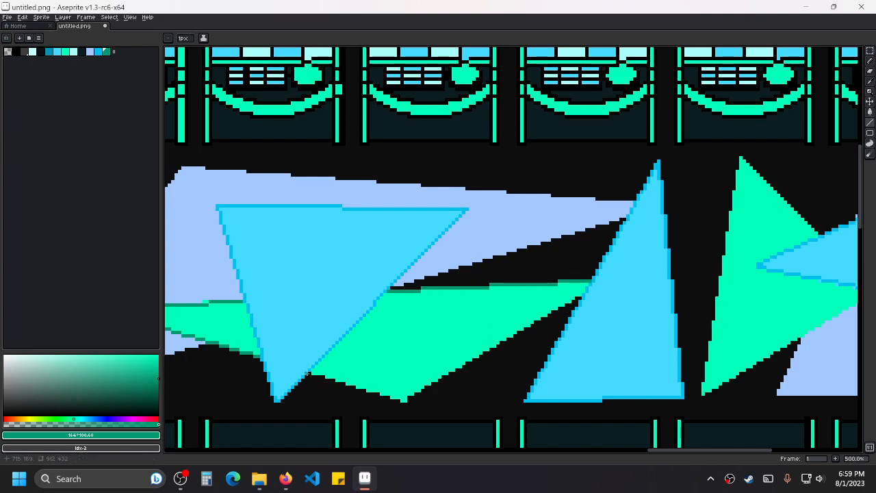
left_click_drag(405, 397, 417, 286)
Outline the visible edges of the rightmost green triangle below the upper slot machines in dark green, up to the light-blue triangle.
scroll(565, 275, "down", 1)
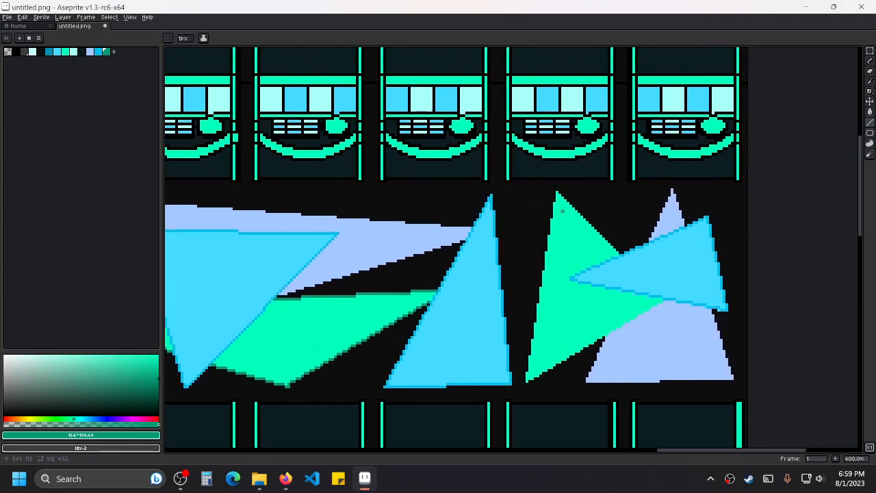
scroll(560, 211, "up", 2)
left_click_drag(554, 182, 645, 273)
left_click_drag(563, 211, 700, 295)
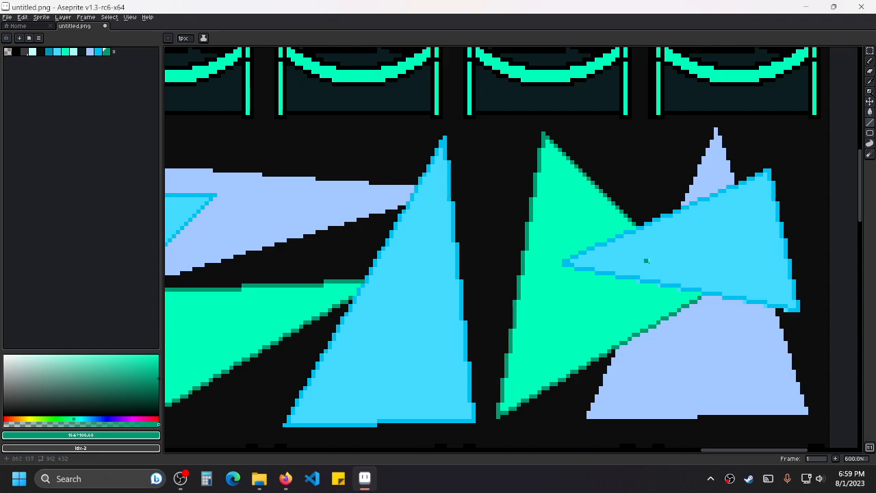
Create a more saturated blue from the periwinkle palette colour and add it to the palette for the periwinkle outlines.
left_click_drag(699, 260, 580, 276)
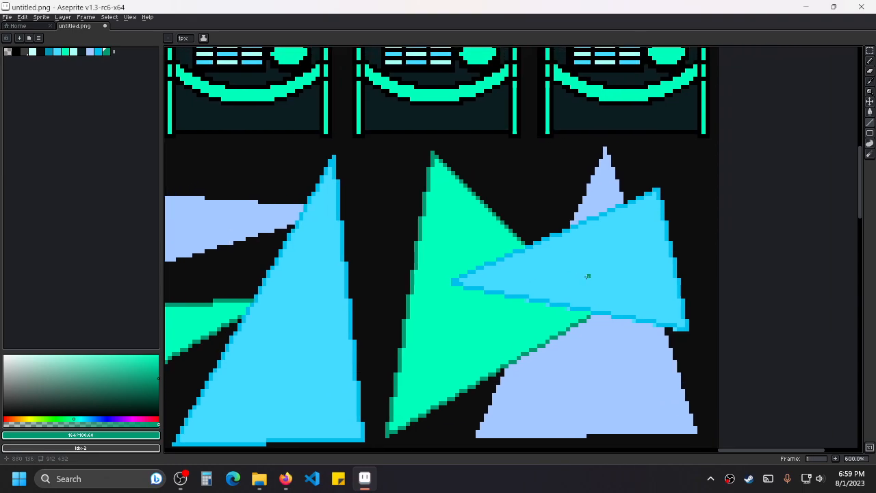
scroll(588, 276, "down", 5)
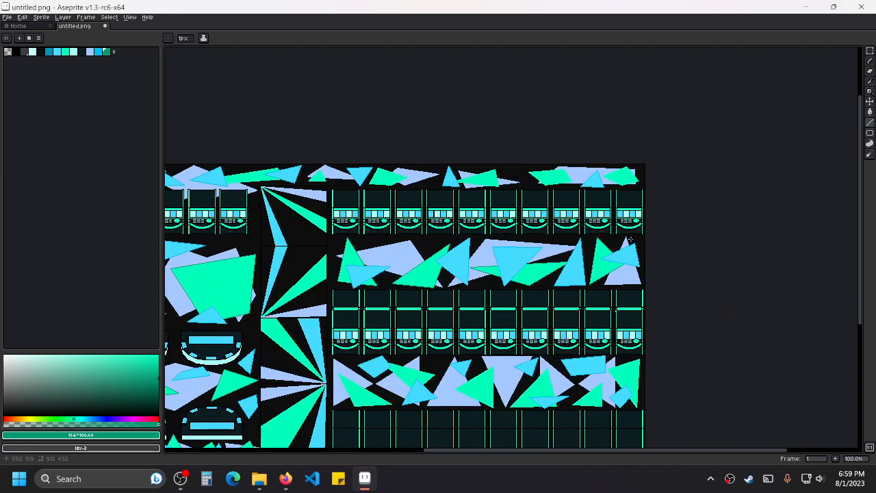
scroll(630, 240, "up", 2)
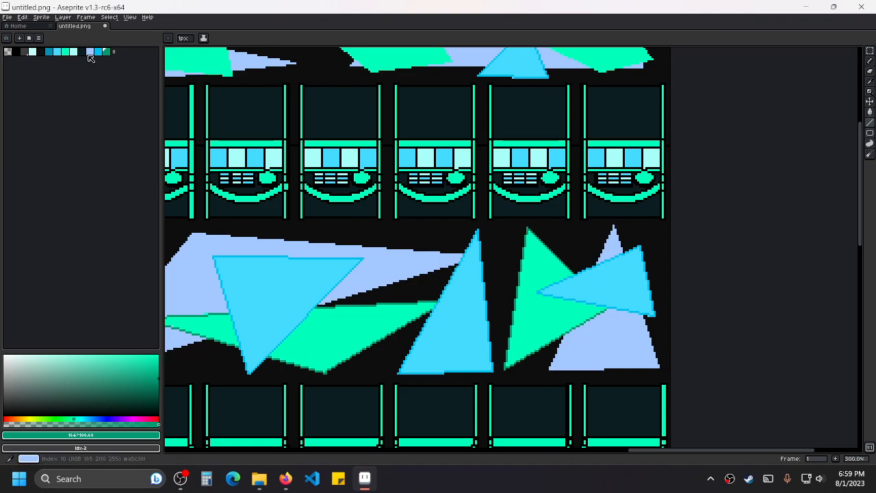
left_click(90, 51)
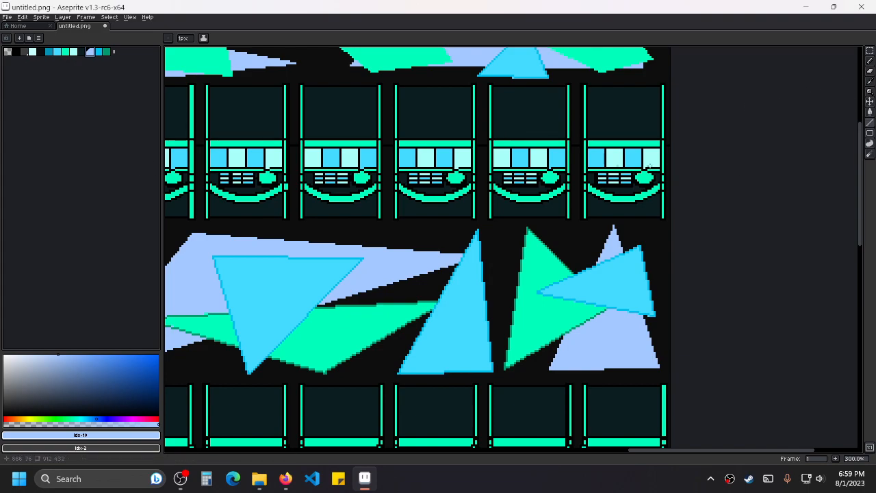
scroll(565, 223, "up", 2)
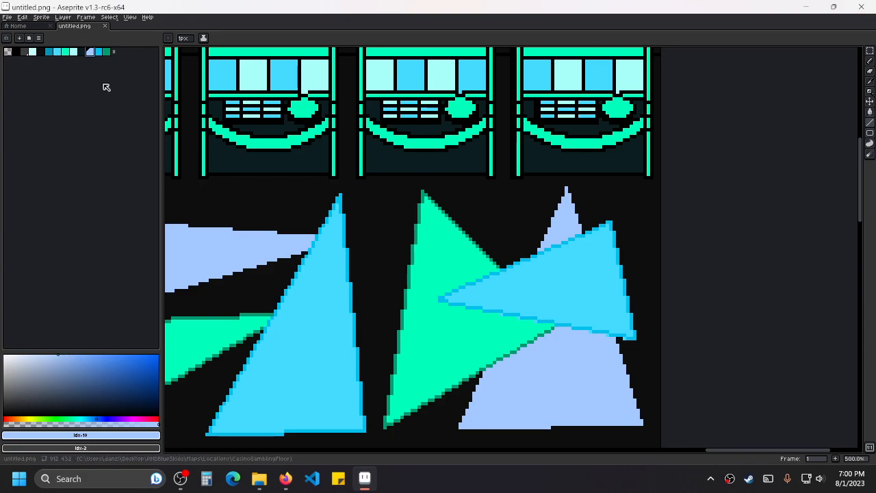
left_click(101, 52)
left_click(91, 52)
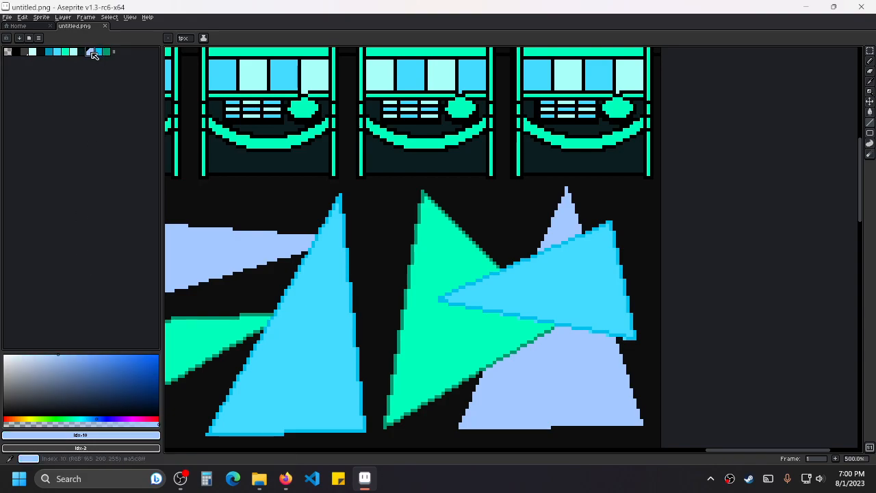
left_click(87, 354)
left_click(126, 354)
left_click(157, 435)
Try the saturated blue on the upper left edge of the rightmost periwinkle triangle, and undo the line.
left_click_drag(566, 187, 538, 253)
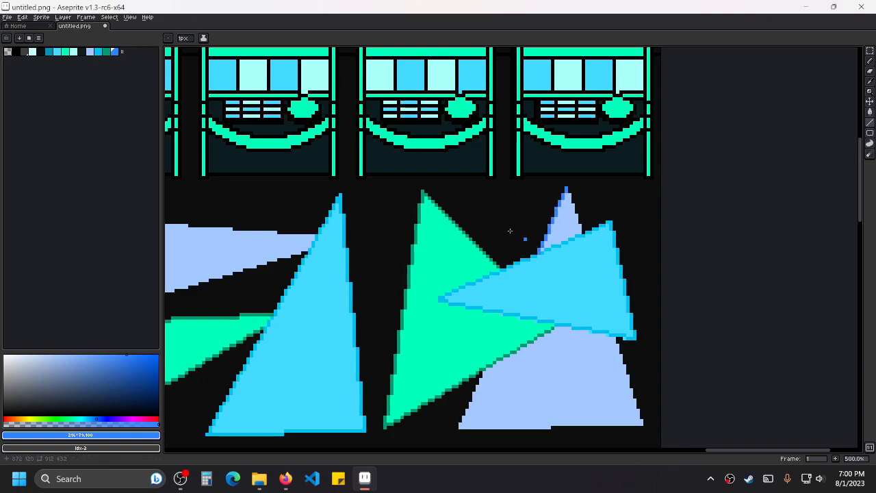
key("ctrl+z")
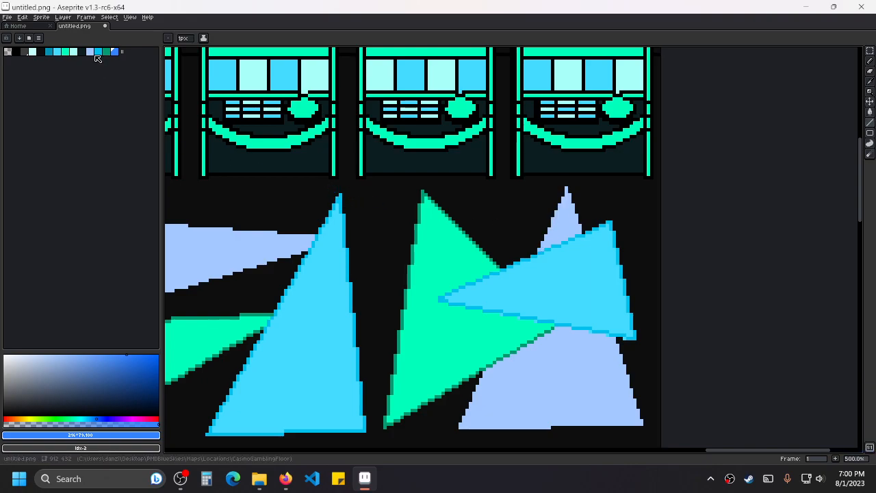
Undo adding the saturated blue, mix a more muted, darker blue from the carpet's periwinkle, and add it to the palette.
key("ctrl+z")
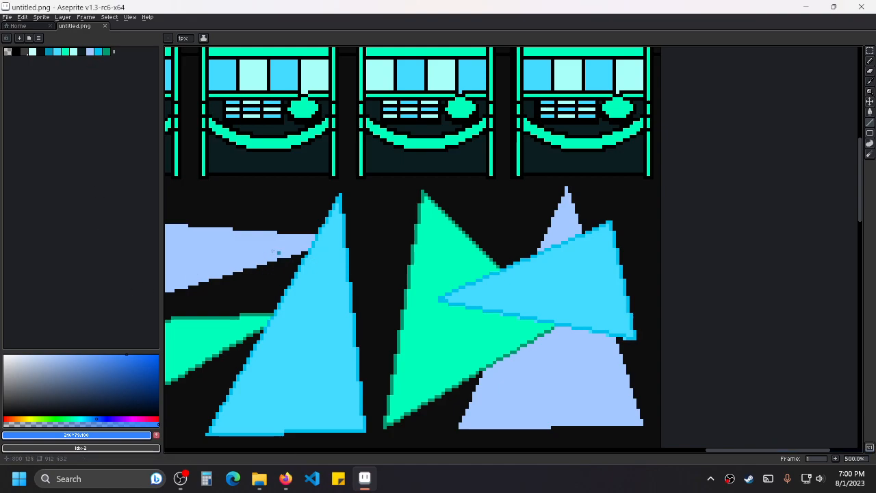
left_click(254, 240, "alt")
left_click(61, 369)
left_click_drag(61, 370, 94, 364)
left_click(156, 437)
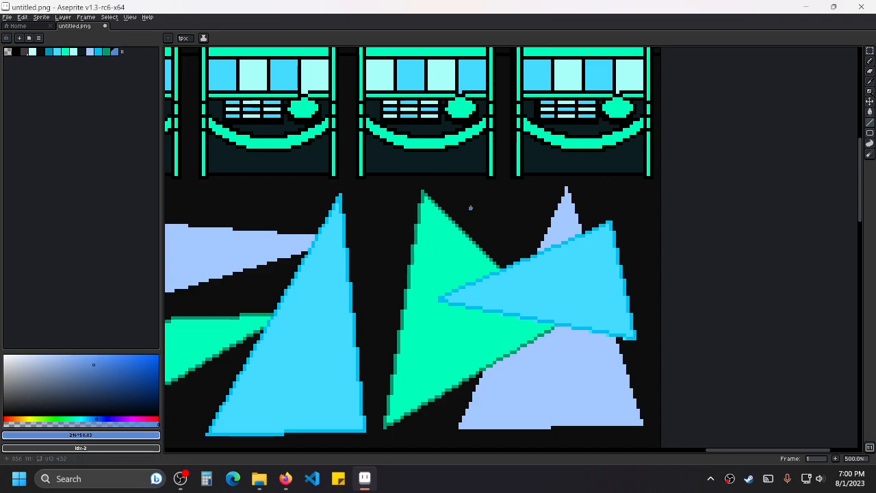
Outline the exposed edges of the rightmost periwinkle triangle below the upper slot machines in the muted blue, at both tip and base.
left_click_drag(565, 189, 539, 253)
left_click_drag(566, 189, 580, 232)
scroll(589, 193, "up", 4)
left_click_drag(534, 187, 566, 289)
scroll(577, 277, "down", 5)
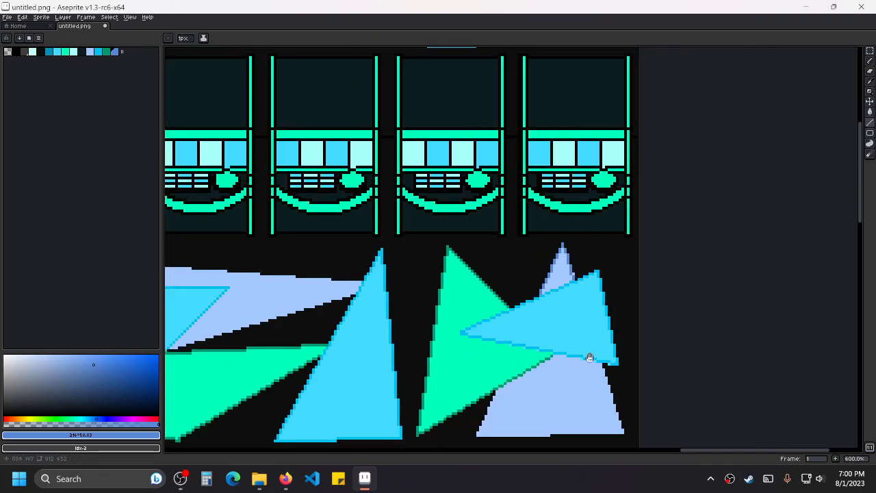
left_click_drag(553, 390, 520, 256)
scroll(521, 257, "up", 3)
mouse_move(408, 260)
left_mouse_down()
mouse_move(371, 349)
mouse_move(665, 342)
mouse_move(613, 204)
left_mouse_up()
scroll(525, 189, "down", 3)
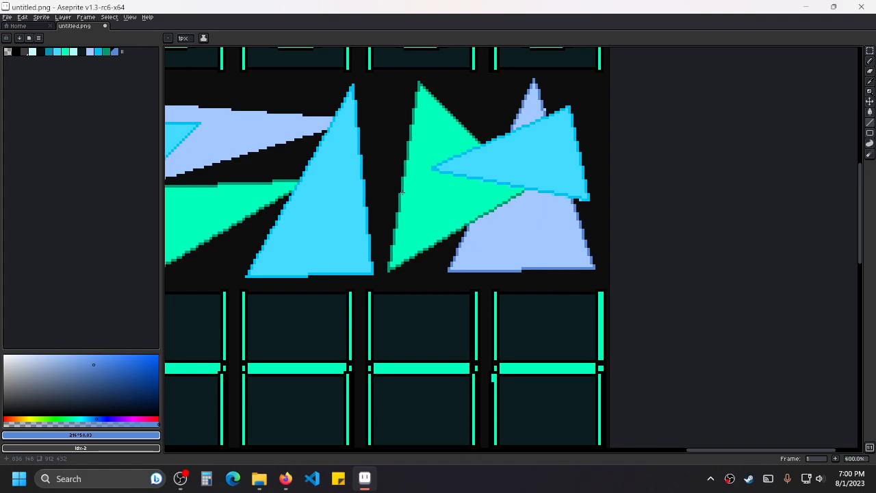
Outline the top edge and right lower edge of the wide periwinkle shape behind the inverted light-blue triangle in muted blue.
left_click_drag(199, 161, 538, 183)
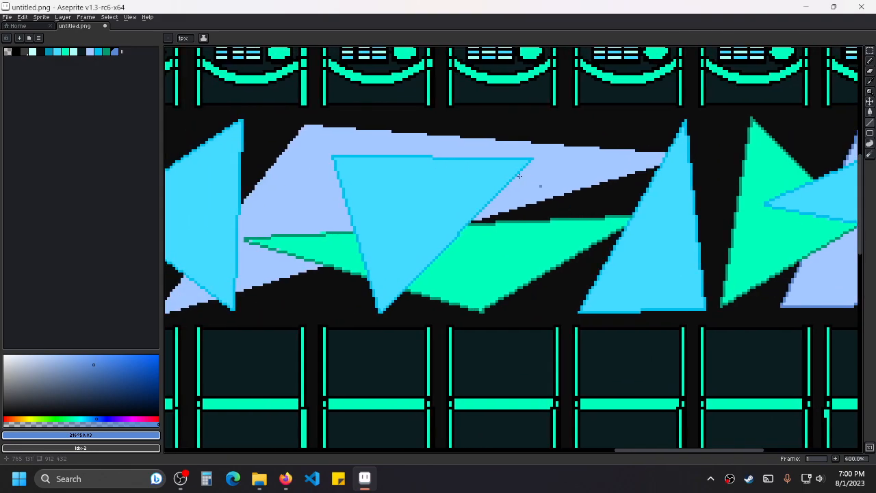
scroll(306, 149, "up", 1)
mouse_move(307, 123)
left_mouse_down()
mouse_move(757, 156)
mouse_move(744, 177)
mouse_move(512, 243)
left_mouse_up()
left_click_drag(264, 281, 532, 190)
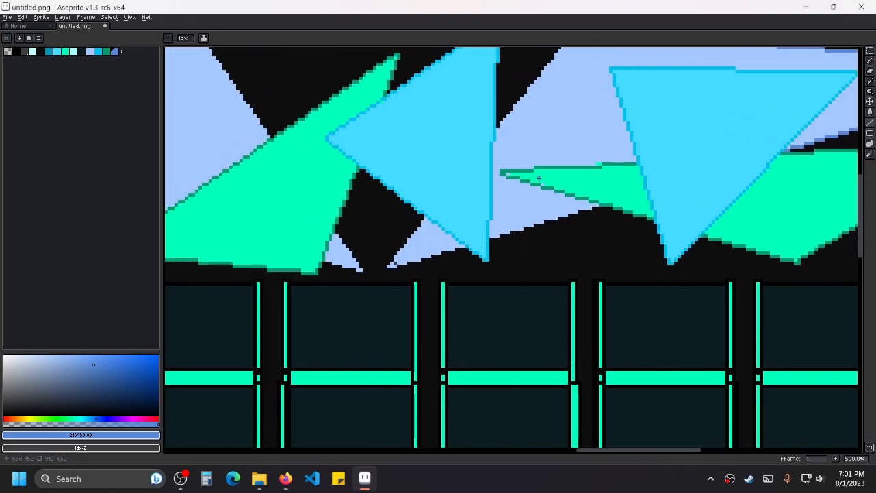
Outline the lower-left tip, the remaining lower edge and the upper-left edge of the wide periwinkle shape, redoing the misaligned tip line.
scroll(533, 190, "up", 1)
scroll(414, 226, "up", 1)
left_click_drag(396, 222, 340, 303)
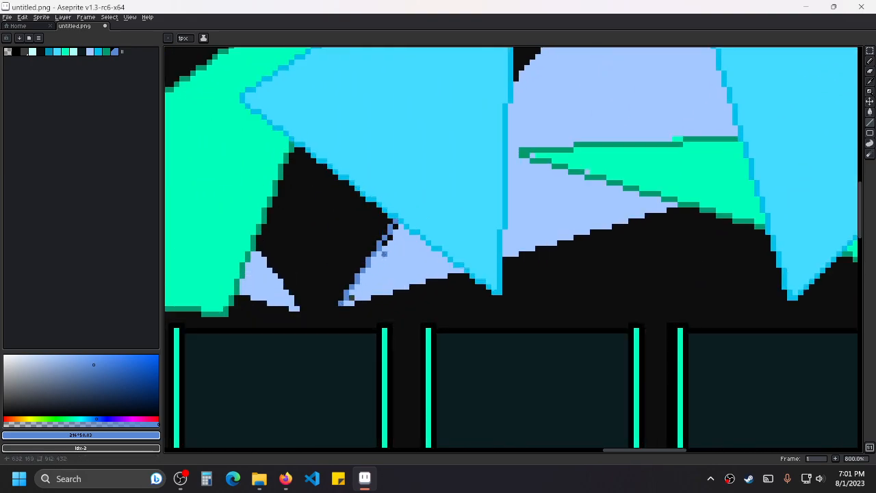
key("ctrl+z")
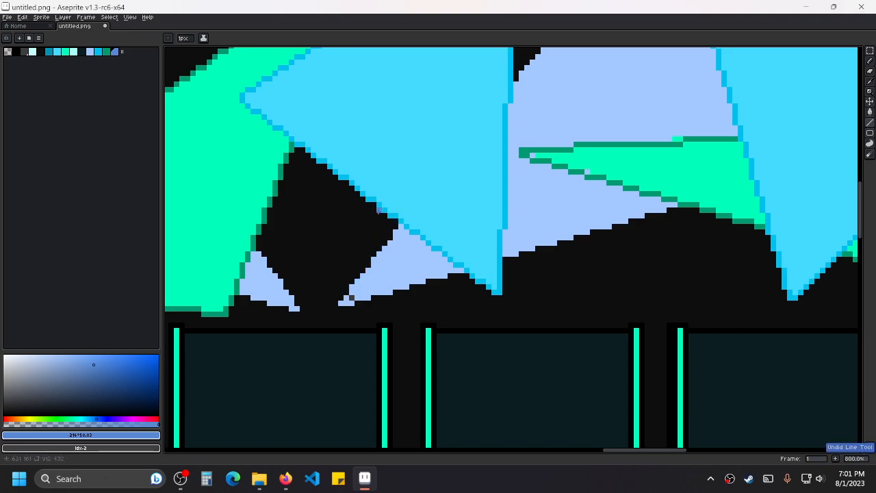
mouse_move(401, 226)
left_mouse_down()
mouse_move(339, 299)
mouse_move(460, 269)
left_mouse_up()
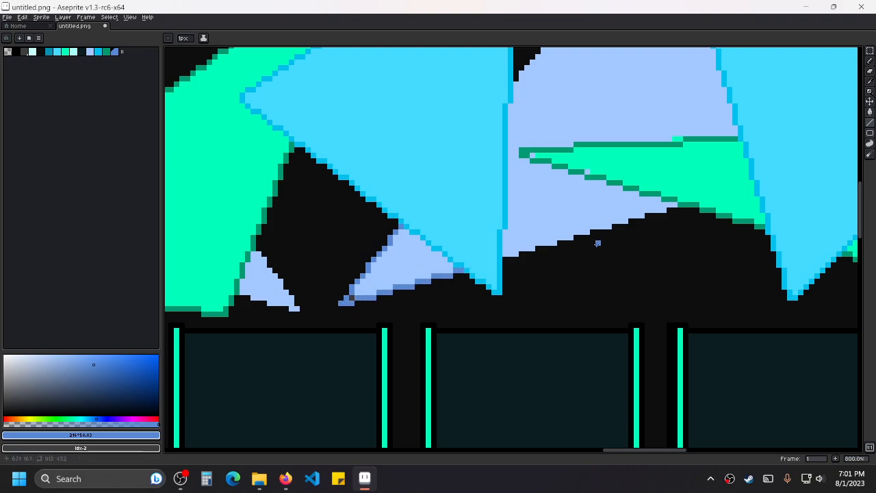
left_click_drag(603, 243, 448, 289)
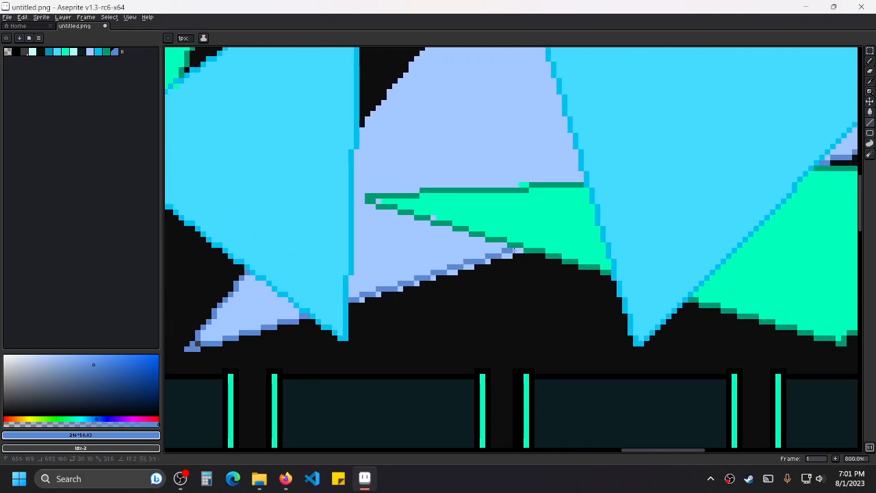
left_click_drag(565, 113, 575, 276)
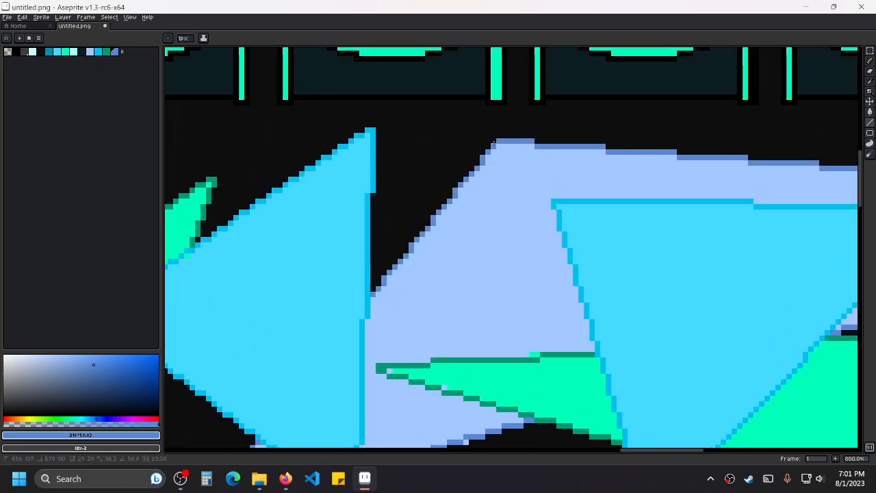
Outline the slanted left, top and right edges and lower right corner of the long periwinkle shape above the rightmost slot machines in muted blue.
scroll(500, 143, "down", 3)
scroll(636, 196, "down", 2)
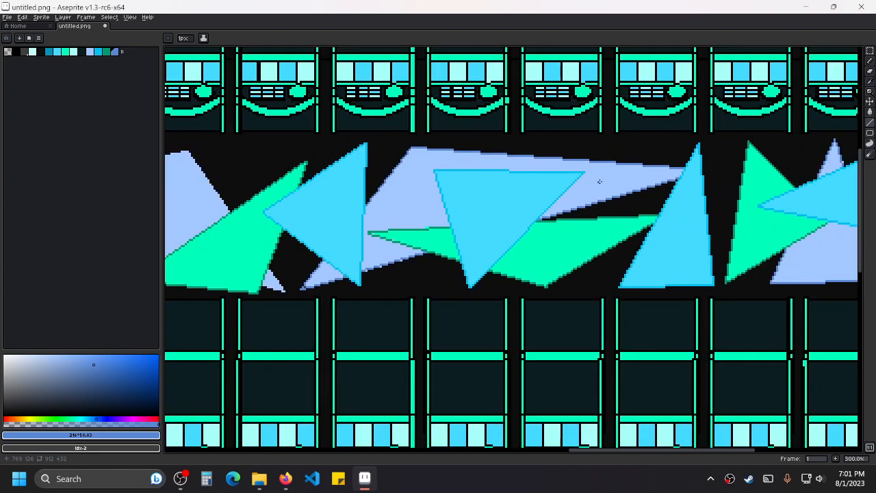
scroll(485, 203, "down", 2)
scroll(599, 136, "up", 3)
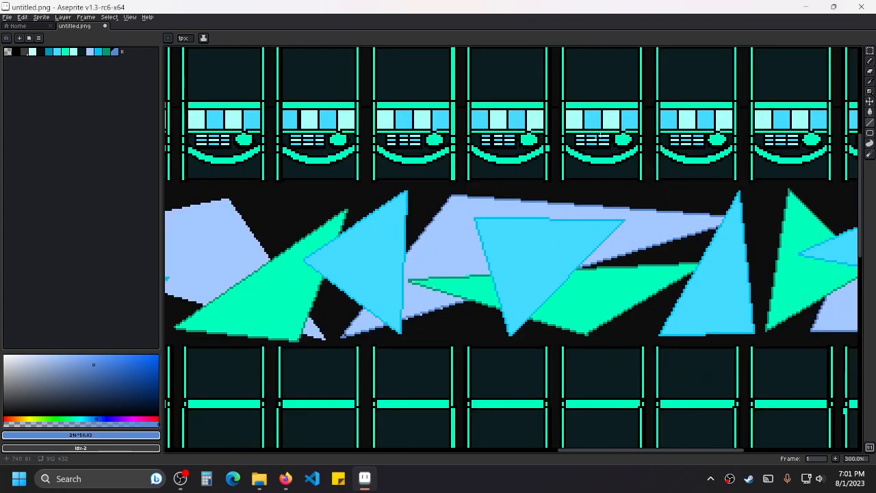
left_click_drag(600, 136, 466, 289)
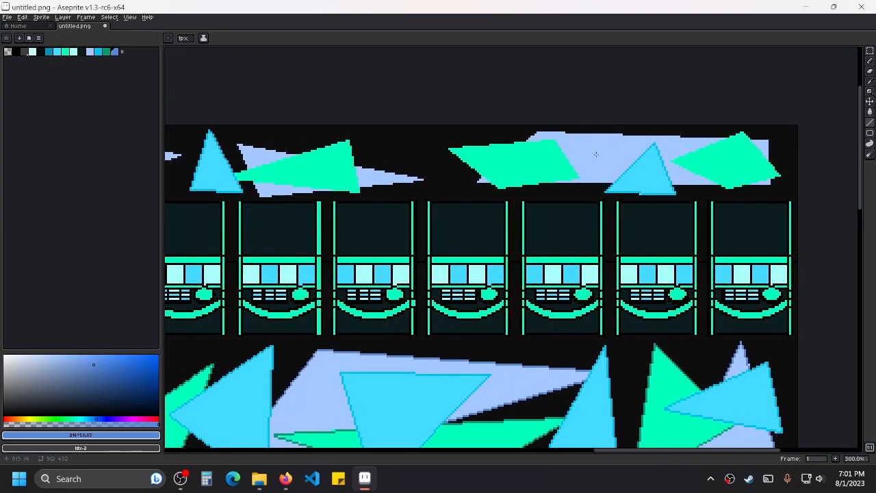
scroll(490, 167, "up", 5)
mouse_move(452, 206)
left_mouse_down()
mouse_move(431, 232)
mouse_move(434, 223)
mouse_move(505, 219)
left_mouse_up()
mouse_move(684, 123)
left_mouse_down()
mouse_move(426, 303)
mouse_move(303, 312)
left_mouse_up()
left_click_drag(253, 247, 284, 226)
scroll(457, 255, "down", 2)
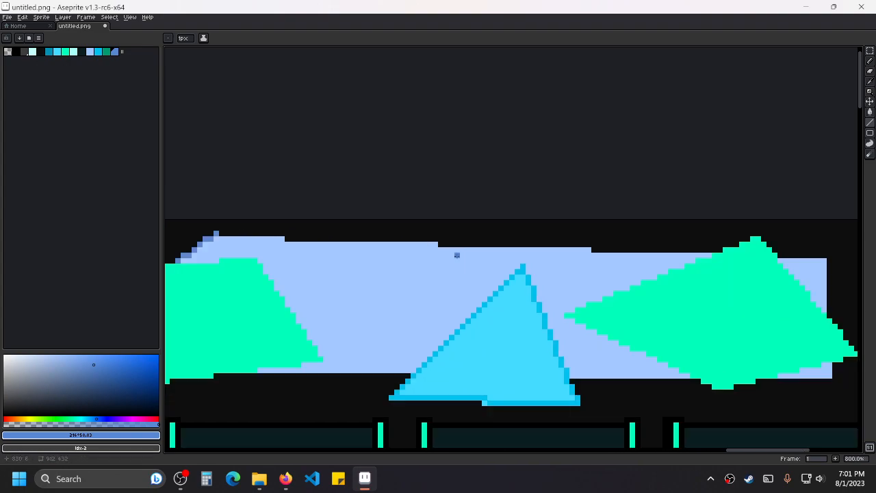
mouse_move(222, 233)
left_mouse_down()
mouse_move(685, 261)
mouse_move(720, 250)
mouse_move(589, 252)
mouse_move(720, 249)
mouse_move(584, 236)
mouse_move(659, 234)
mouse_move(656, 295)
left_mouse_up()
left_click_drag(661, 341, 660, 359)
left_click_drag(660, 359, 584, 359)
Outline the remaining exposed bottom edge of the long periwinkle shape on both sides of the light-blue triangle above the rightmost slot machines.
scroll(585, 360, "down", 6)
mouse_move(532, 371)
left_mouse_down()
mouse_move(692, 217)
mouse_move(738, 201)
left_mouse_up()
left_click_drag(336, 230, 677, 202)
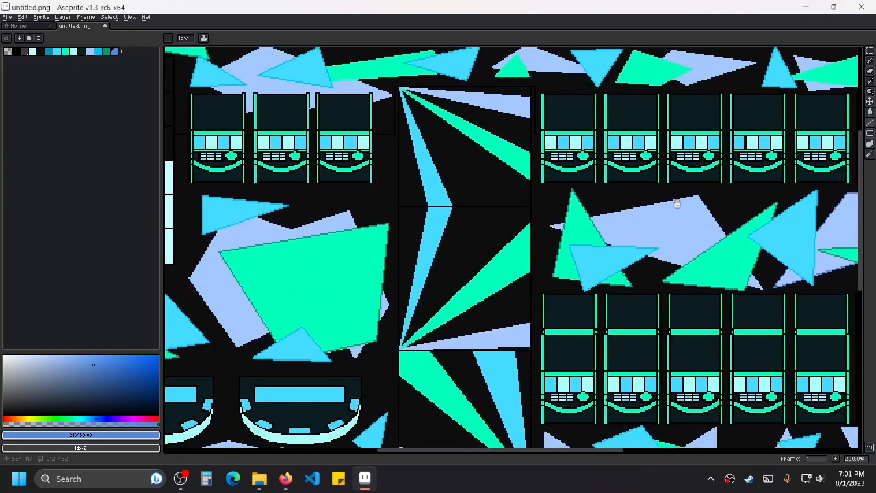
left_click_drag(282, 274, 294, 353)
left_click_drag(728, 244, 360, 313)
scroll(522, 273, "up", 2)
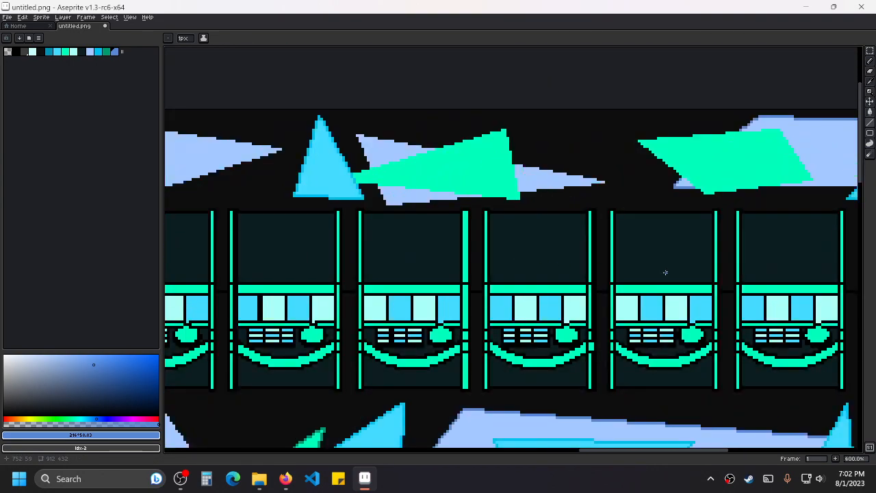
left_click_drag(665, 271, 283, 310)
left_click_drag(607, 248, 497, 261)
scroll(519, 243, "up", 3)
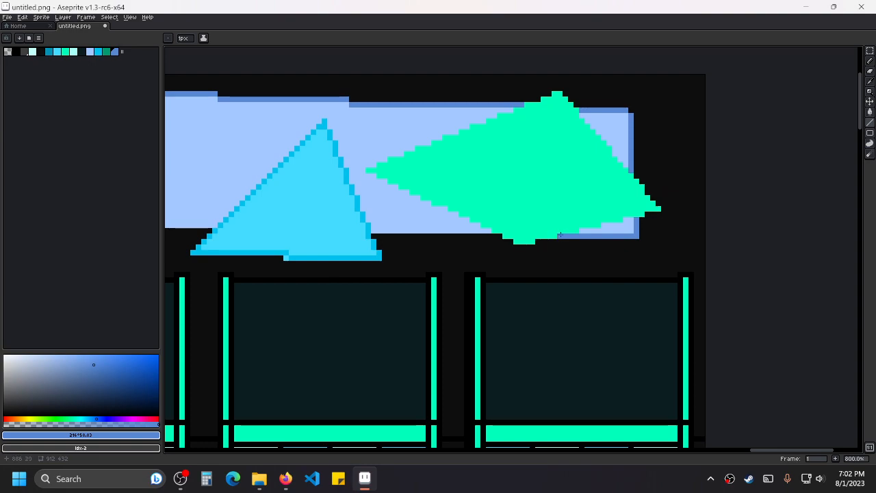
mouse_move(494, 236)
left_mouse_down()
mouse_move(365, 247)
mouse_move(374, 236)
left_mouse_up()
mouse_move(208, 235)
left_mouse_down()
mouse_move(231, 242)
mouse_move(612, 247)
mouse_move(390, 248)
mouse_move(428, 246)
left_mouse_up()
scroll(428, 247, "down", 4)
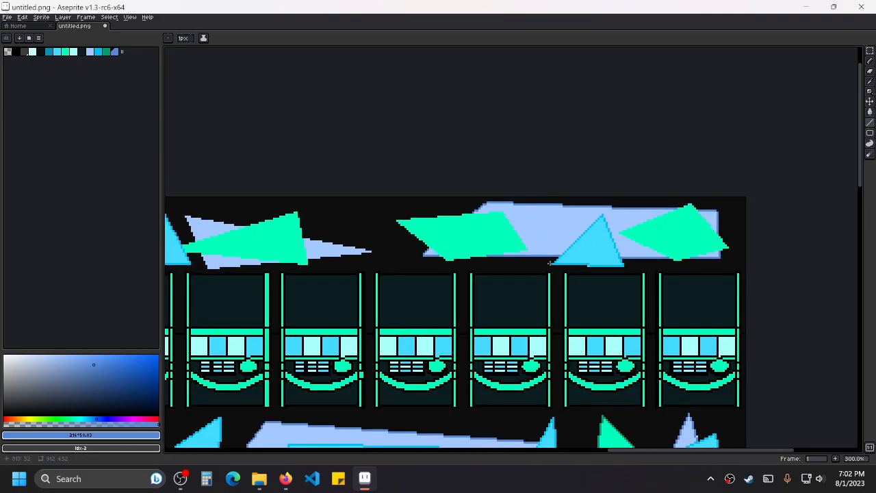
Sample the dark green from an existing outline and outline the rightmost green diamond over the long periwinkle shape.
left_click_drag(336, 280, 496, 162)
left_click_drag(634, 372, 386, 188)
scroll(365, 244, "up", 2)
key("alt")
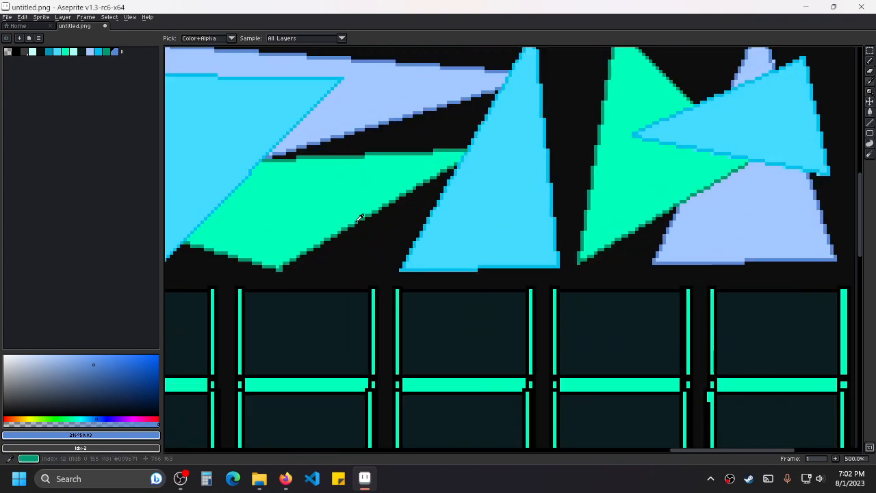
left_click(362, 218, "alt")
left_click_drag(556, 117, 413, 363)
left_click_drag(593, 185, 585, 363)
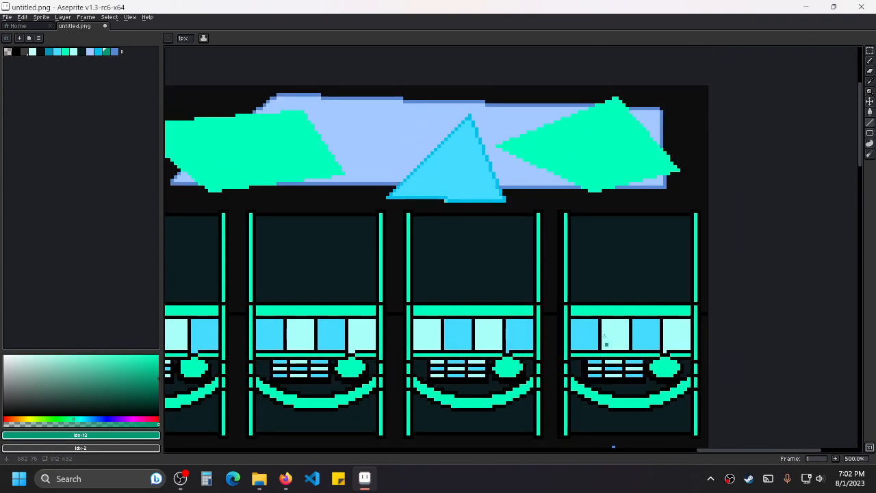
left_click_drag(557, 171, 516, 253)
scroll(459, 220, "up", 2)
mouse_move(442, 225)
left_mouse_down()
mouse_move(598, 302)
mouse_move(739, 264)
mouse_move(729, 263)
mouse_move(635, 148)
mouse_move(481, 198)
mouse_move(445, 222)
left_mouse_up()
scroll(445, 223, "down", 1)
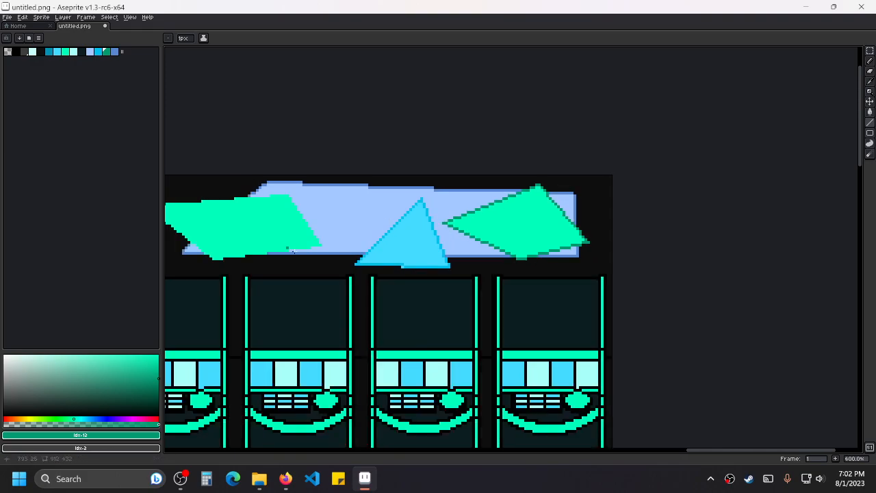
Outline the green four-sided shape at the left end of the long periwinkle shape in dark green.
left_click_drag(289, 250, 554, 234)
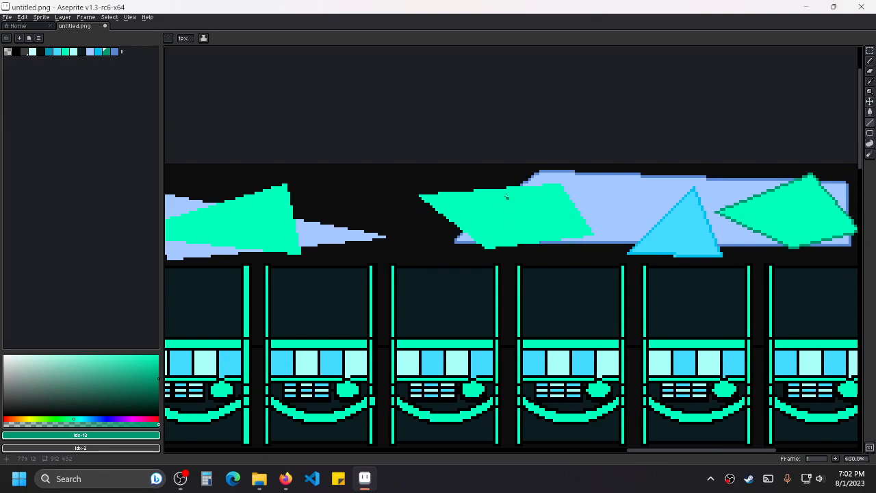
scroll(545, 197, "up", 3)
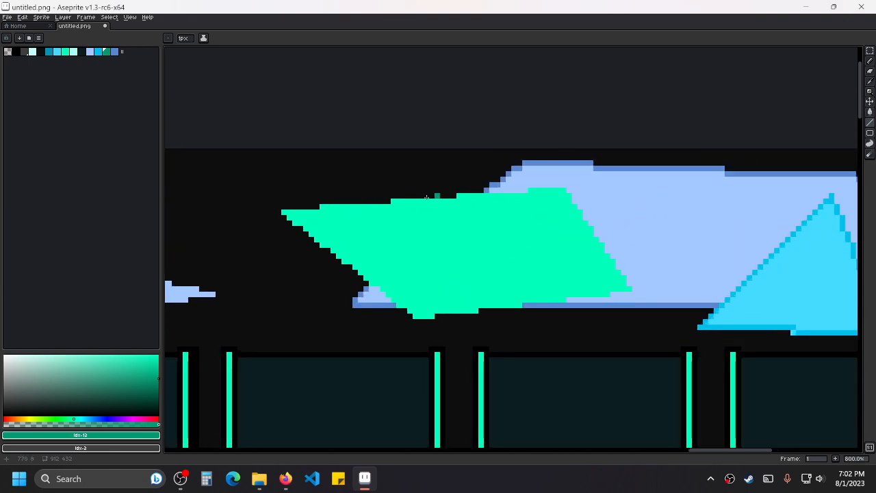
mouse_move(284, 211)
left_mouse_down()
mouse_move(569, 190)
mouse_move(631, 283)
mouse_move(414, 320)
mouse_move(386, 285)
mouse_move(284, 213)
left_mouse_up()
scroll(440, 199, "down", 4)
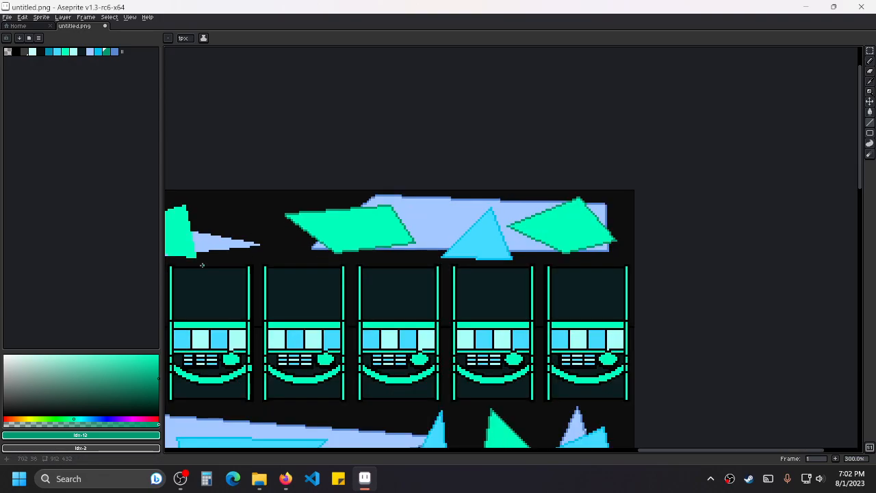
Outline the green triangle beside the small upright light-blue triangle in the top carpet strip in dark green.
scroll(440, 200, "up", 3)
left_click_drag(440, 199, 563, 207)
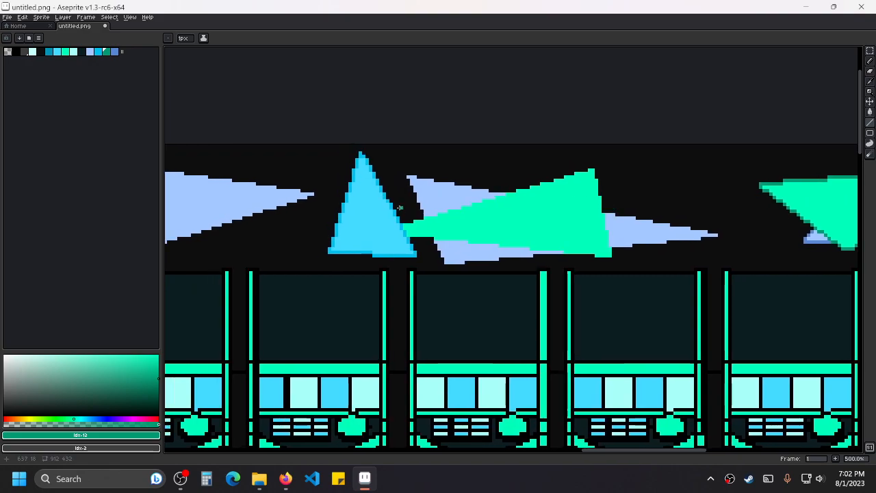
mouse_move(403, 224)
left_mouse_down()
mouse_move(593, 170)
mouse_move(612, 259)
mouse_move(481, 252)
mouse_move(417, 238)
left_mouse_up()
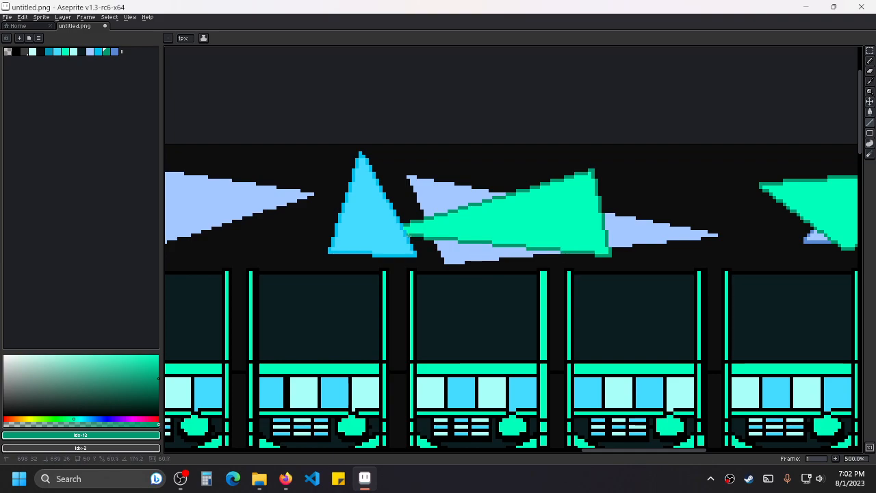
Outline the green four-sided shape right of the inverted light-blue triangle in the top carpet strip in dark green.
scroll(411, 236, "down", 3)
scroll(454, 282, "up", 1)
scroll(454, 282, "up", 4)
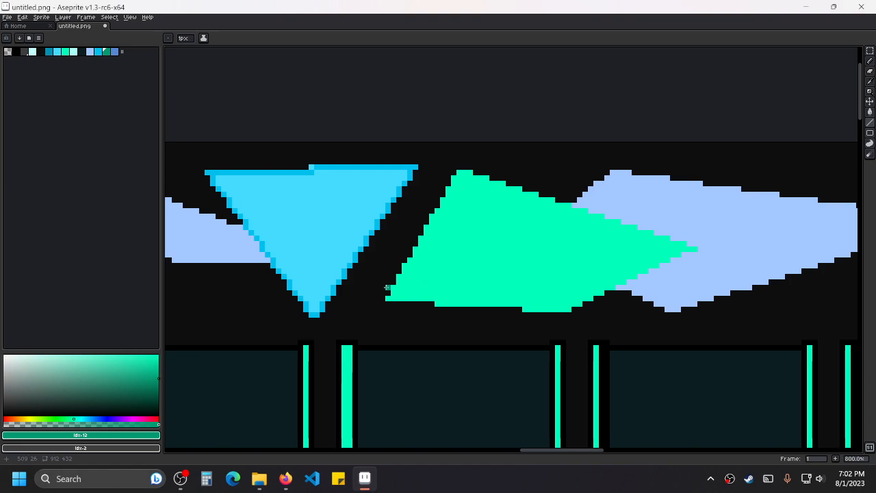
mouse_move(387, 298)
left_mouse_down()
mouse_move(459, 171)
mouse_move(696, 247)
mouse_move(572, 308)
mouse_move(388, 299)
left_mouse_up()
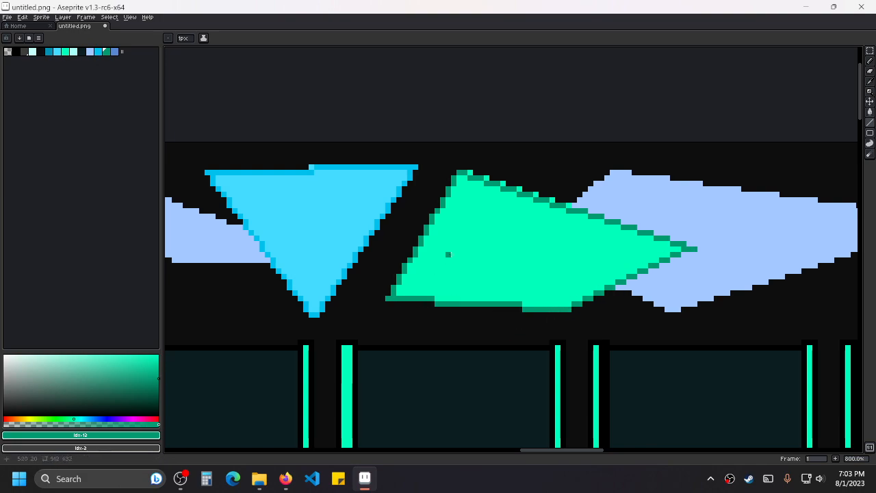
scroll(470, 226, "down", 5)
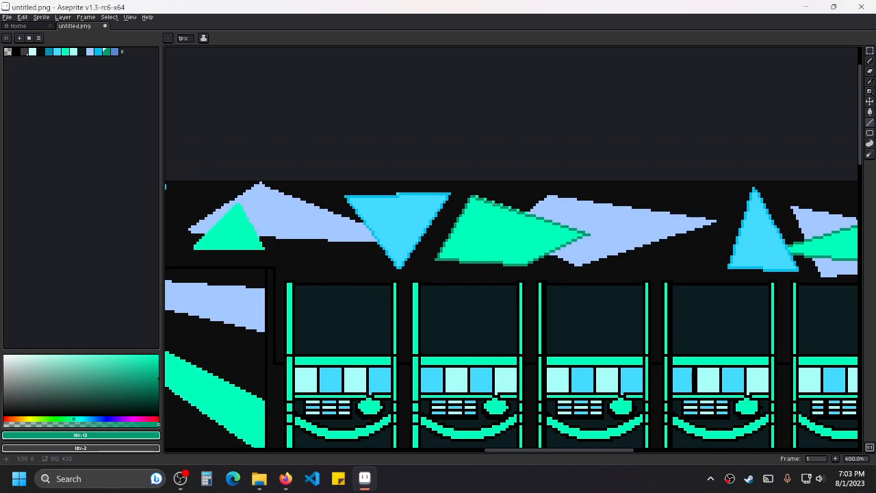
Touch up stray light pixels along the upper edge of the green shape beside the inverted light-blue triangle, and undo the last line.
left_click_drag(662, 233, 507, 229)
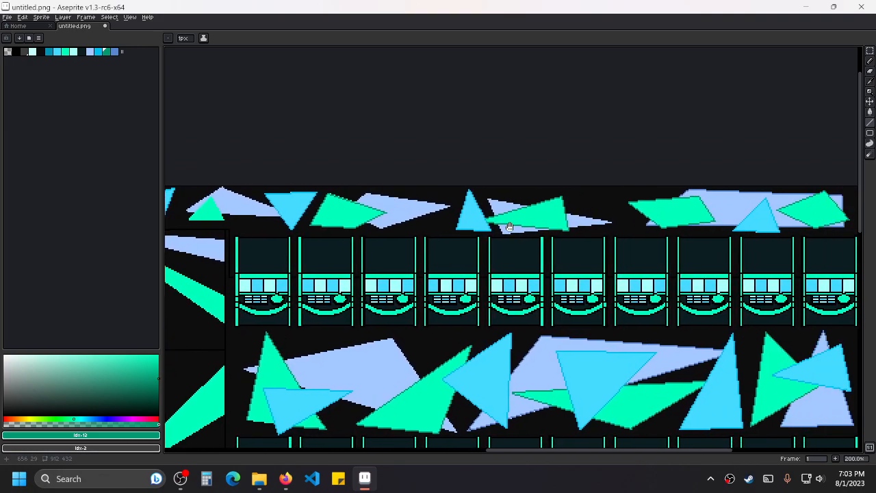
left_click_drag(724, 230, 527, 229)
left_click_drag(432, 250, 585, 262)
left_click_drag(207, 275, 532, 251)
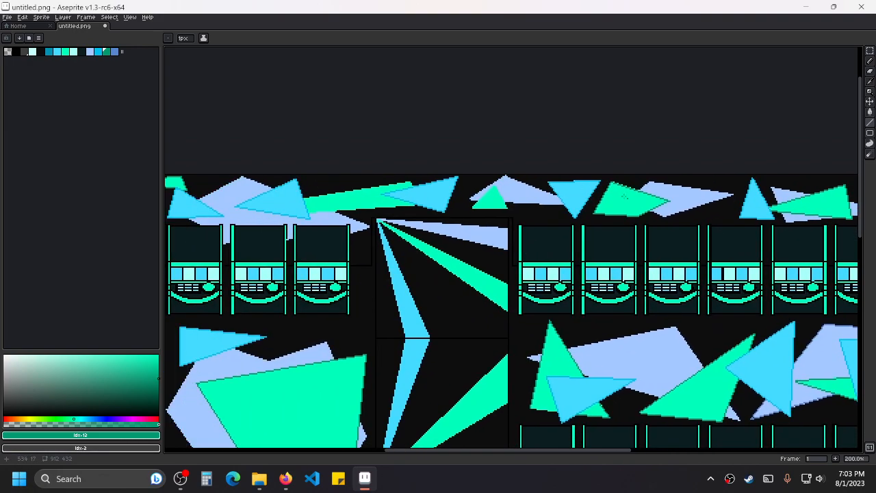
scroll(647, 205, "up", 7)
left_click_drag(499, 162, 545, 169)
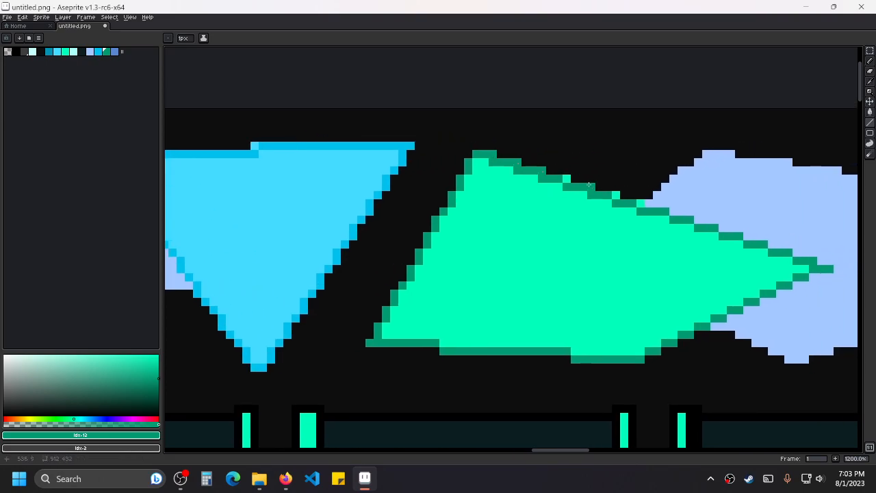
key("ctrl+z")
scroll(580, 185, "down", 7)
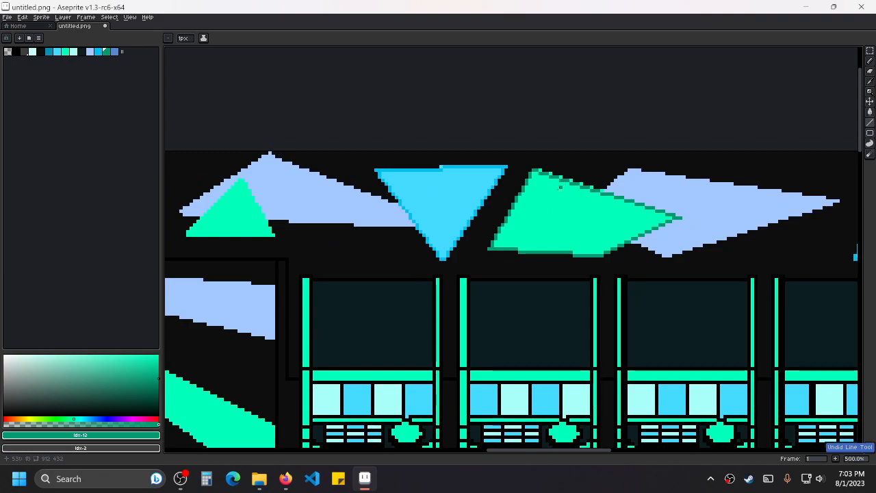
scroll(570, 189, "down", 4)
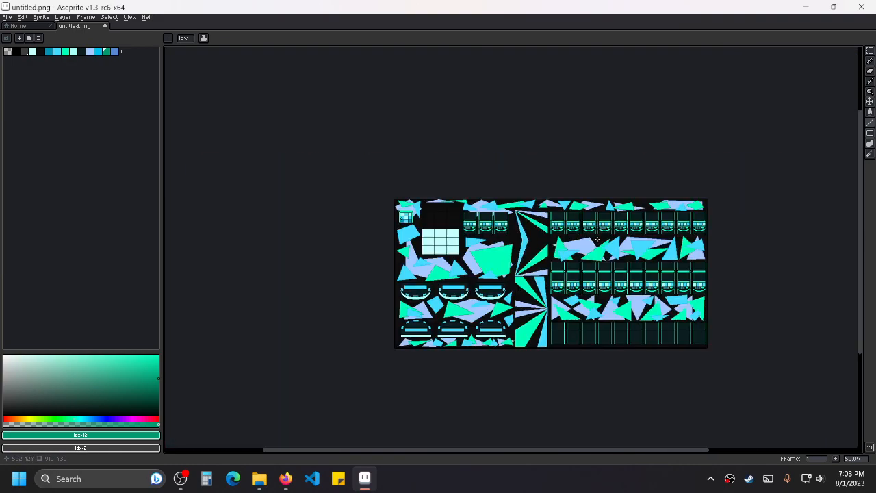
Look over the carpet strips across the casino map for shapes that still lack a darker outline.
scroll(472, 245, "up", 5)
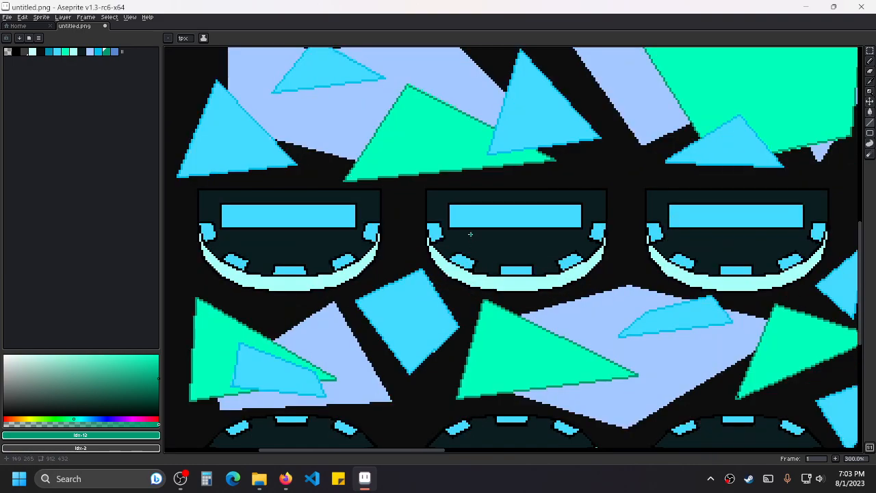
left_click_drag(610, 183, 547, 238)
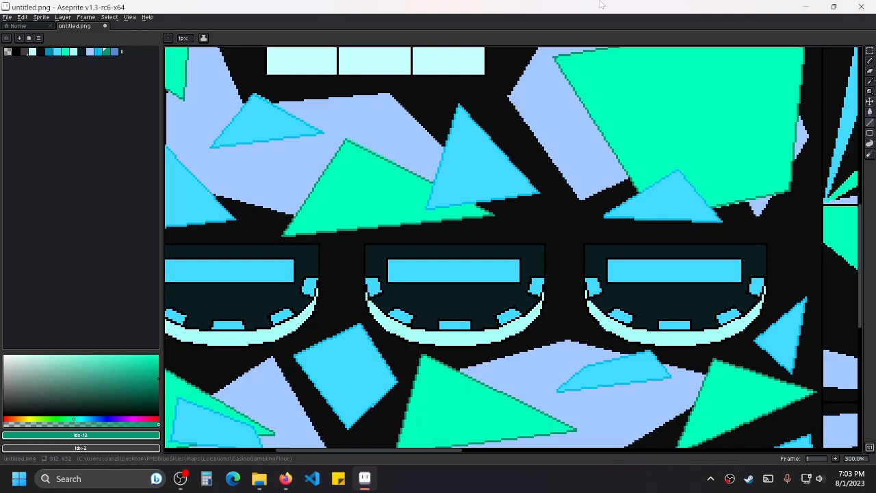
scroll(555, 118, "down", 5)
scroll(526, 202, "up", 5)
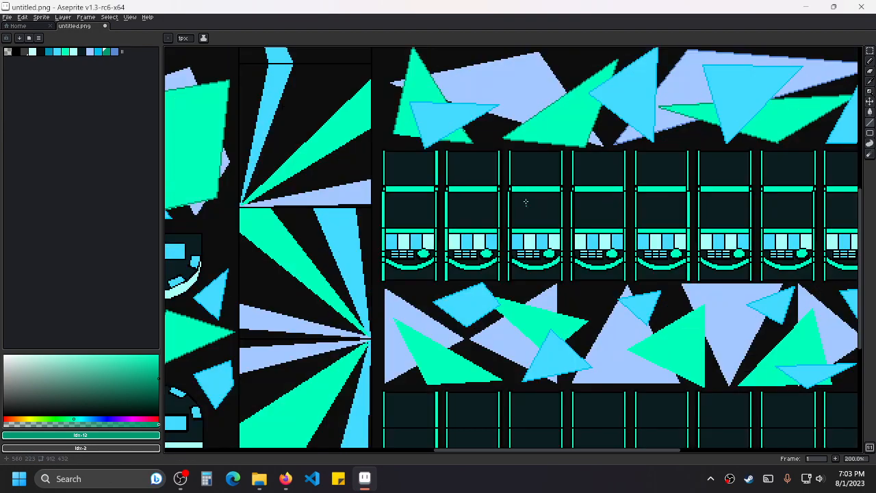
mouse_move(525, 145)
left_mouse_down()
mouse_move(513, 249)
mouse_move(515, 207)
left_mouse_up()
scroll(515, 207, "up", 1)
scroll(517, 174, "down", 1)
scroll(326, 235, "up", 2)
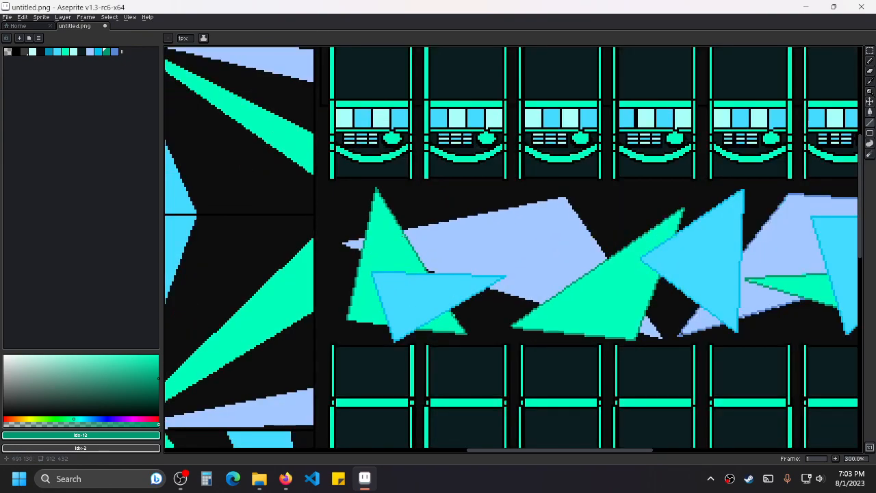
scroll(679, 169, "down", 2)
scroll(512, 226, "up", 2)
scroll(489, 198, "down", 2)
left_click_drag(710, 202, 538, 235)
scroll(568, 218, "up", 3)
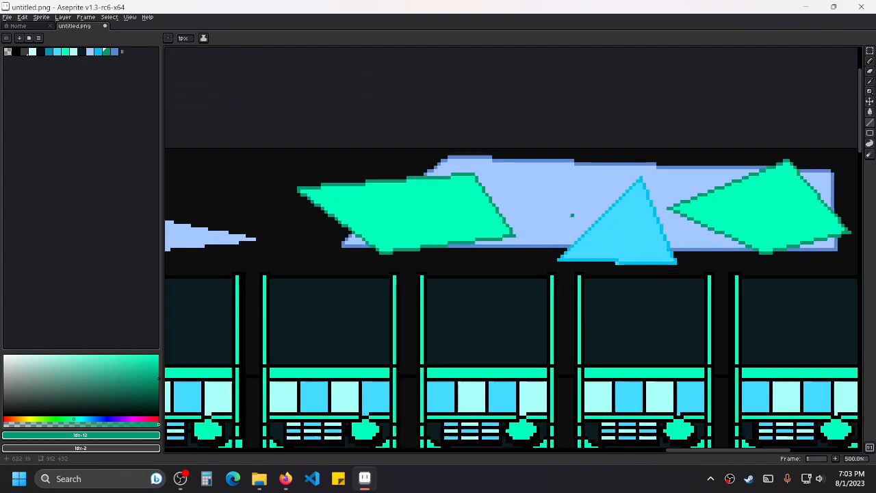
Sample the dark periwinkle outline colour and outline the periwinkle tip left of the tall green triangle in the strip between the slot-machine rows.
left_click(534, 239, "alt")
scroll(531, 229, "down", 3)
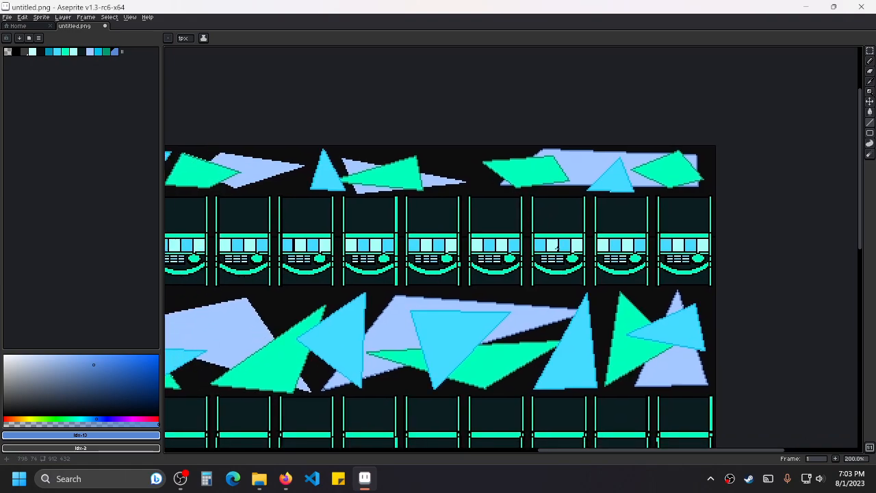
scroll(558, 298, "up", 1)
left_click_drag(557, 298, 847, 162)
left_click_drag(383, 238, 518, 248)
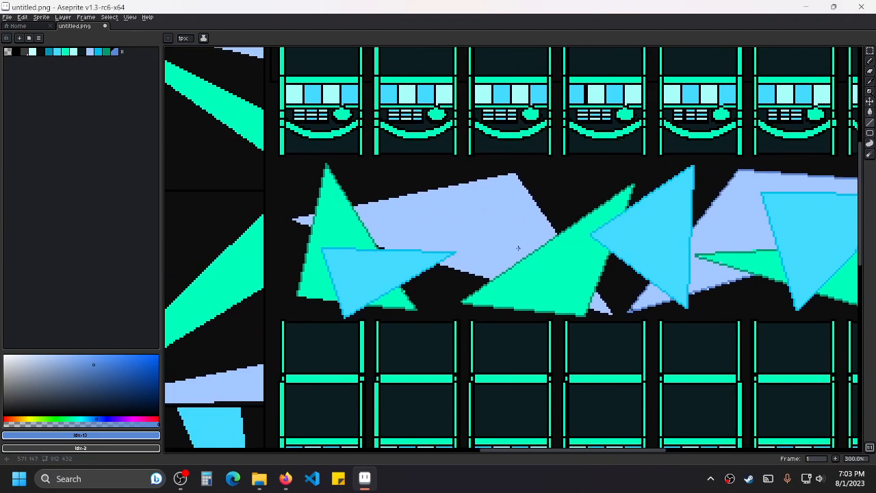
scroll(519, 248, "up", 6)
left_click_drag(346, 191, 430, 174)
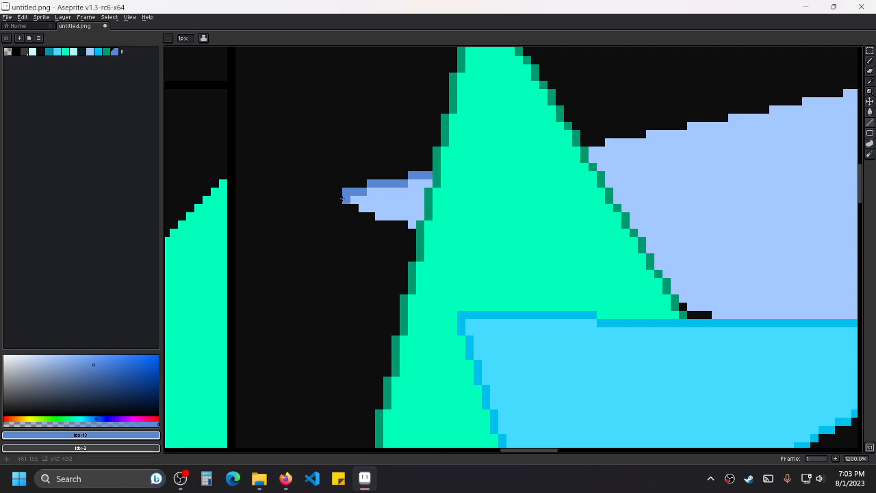
Outline the upper and right edges of the large periwinkle shape between the two green triangles in dark periwinkle.
scroll(486, 221, "down", 3)
left_click_drag(521, 223, 408, 249)
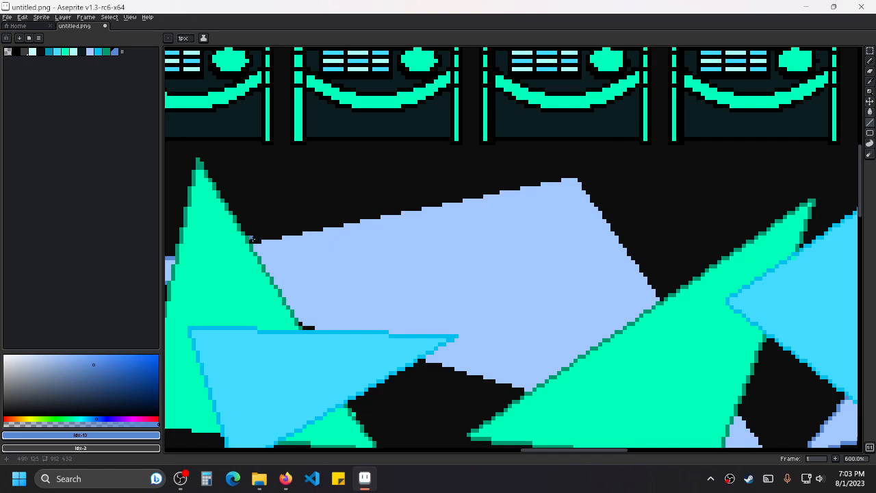
left_click_drag(251, 239, 658, 300)
scroll(625, 196, "down", 2)
left_click_drag(490, 322, 493, 297)
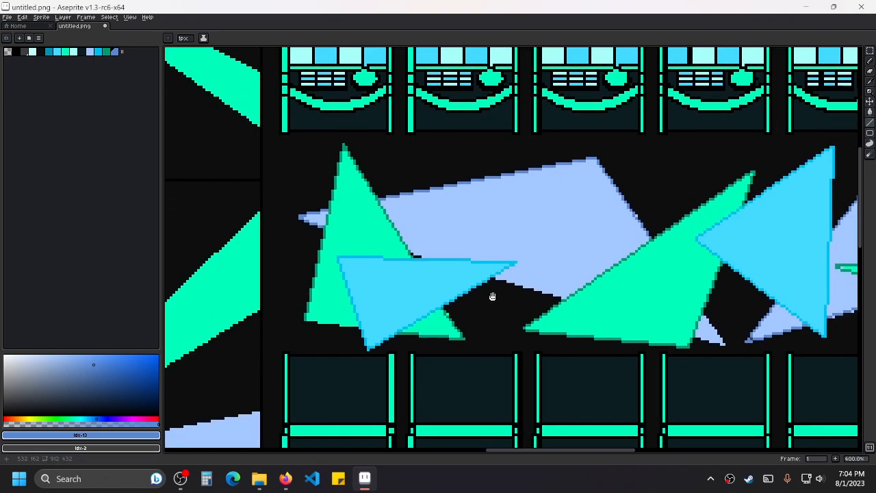
Touch up the dark gap beside the tall green triangle in dark periwinkle and outline the large periwinkle shape's lower edge.
scroll(431, 284, "up", 6)
mouse_move(391, 180)
left_mouse_down()
mouse_move(408, 197)
mouse_move(440, 200)
left_mouse_up()
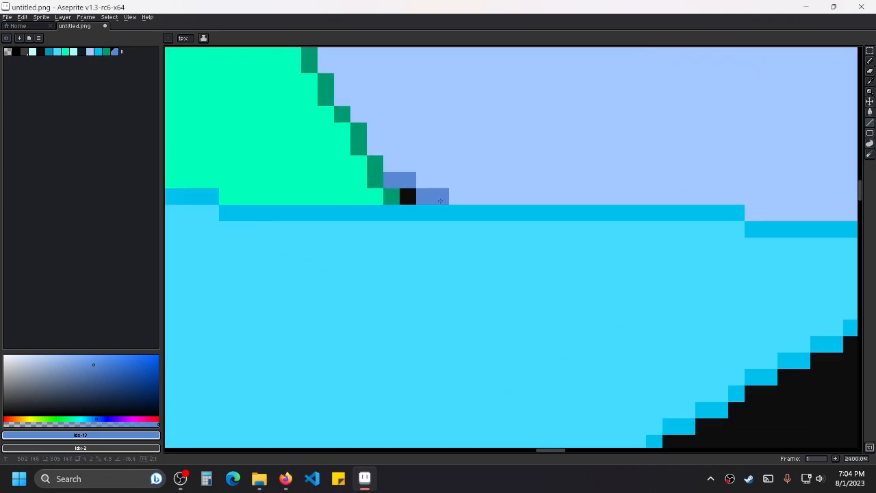
scroll(642, 275, "down", 8)
scroll(423, 252, "up", 5)
mouse_move(397, 229)
left_mouse_down()
mouse_move(527, 271)
mouse_move(602, 282)
left_mouse_up()
scroll(752, 205, "down", 4)
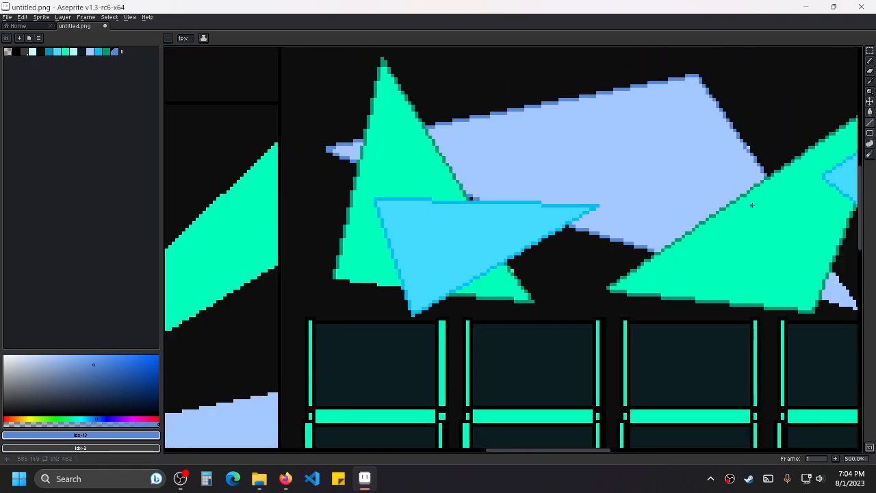
Outline the small periwinkle corner showing to the right of the slanted green triangle in dark periwinkle.
left_click_drag(752, 205, 470, 243)
scroll(477, 218, "up", 2)
left_click_drag(610, 332, 595, 199)
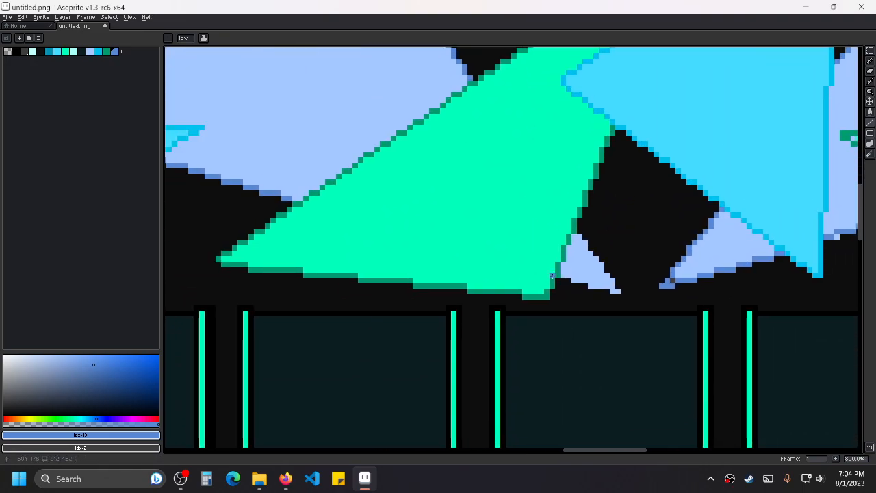
scroll(560, 269, "up", 2)
left_click_drag(631, 244, 576, 231)
mouse_move(545, 187)
left_mouse_down()
mouse_move(620, 298)
mouse_move(511, 276)
mouse_move(511, 266)
left_mouse_up()
scroll(631, 242, "down", 2)
left_click_drag(653, 235, 475, 289)
scroll(513, 290, "up", 3)
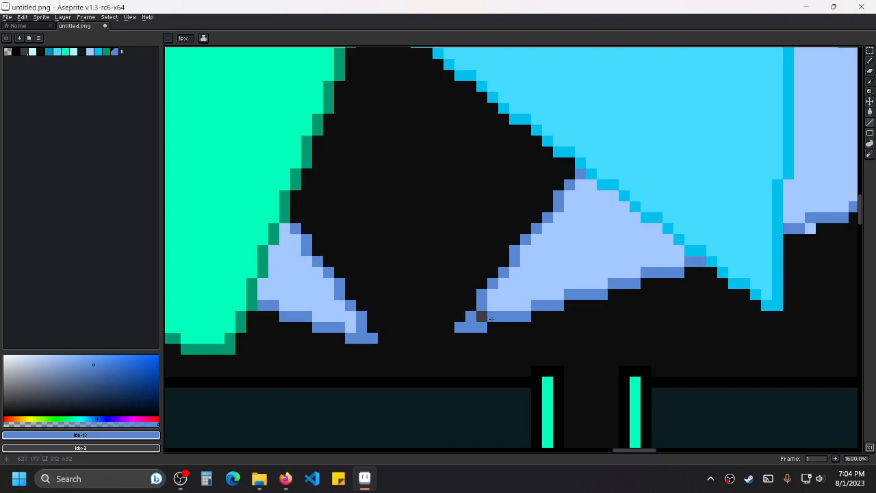
Draw a dark periwinkle line along the upper part of the rightmost periwinkle triangle's vertical edge in the lower carpet strip.
scroll(643, 283, "down", 4)
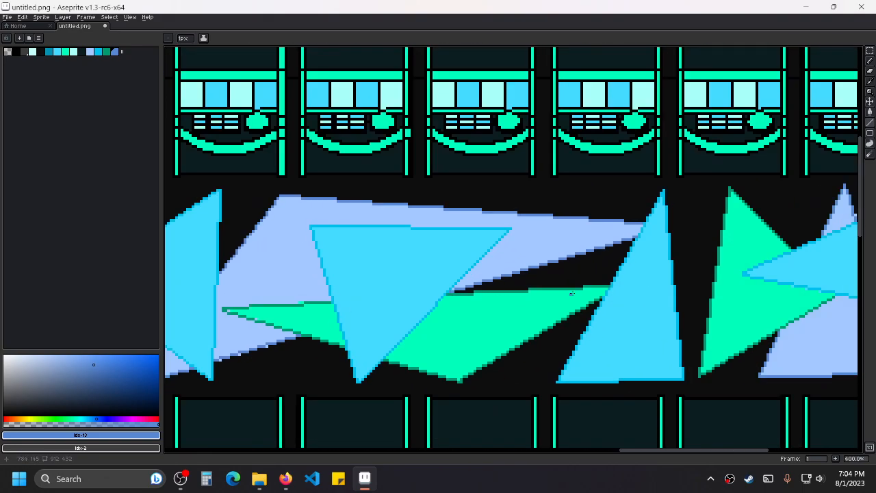
left_click_drag(800, 265, 544, 229)
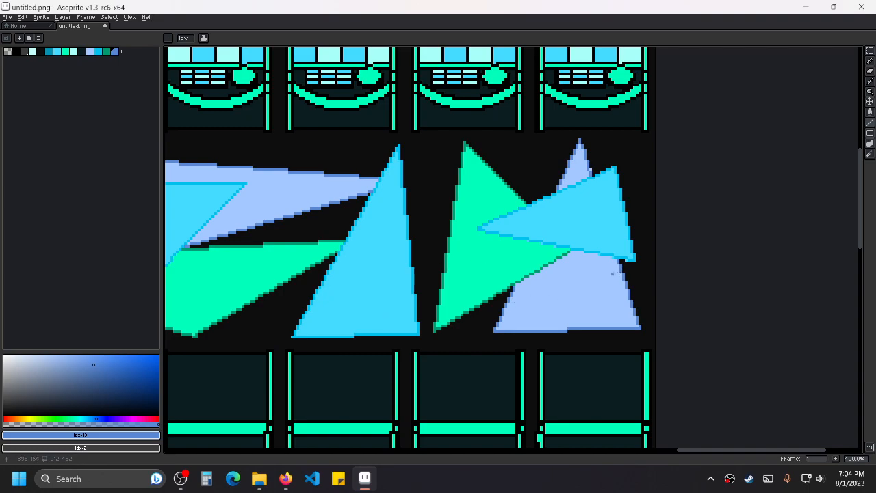
scroll(606, 274, "down", 3)
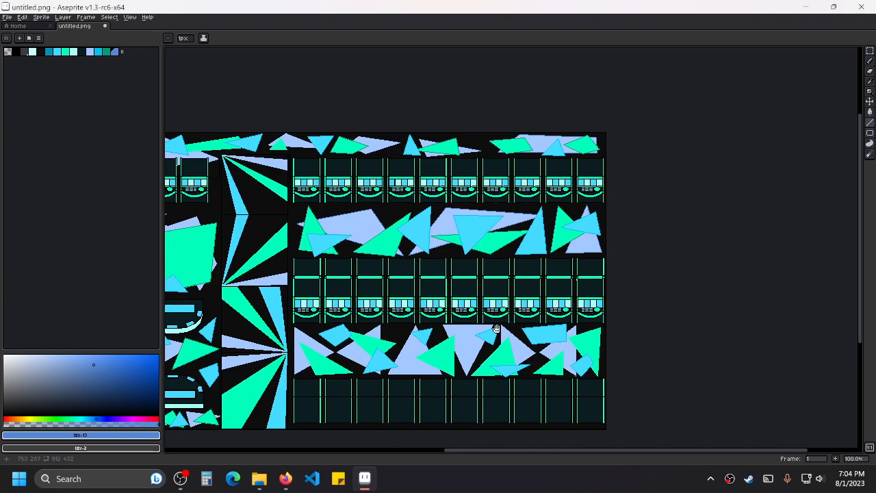
scroll(495, 329, "up", 1)
scroll(623, 267, "up", 5)
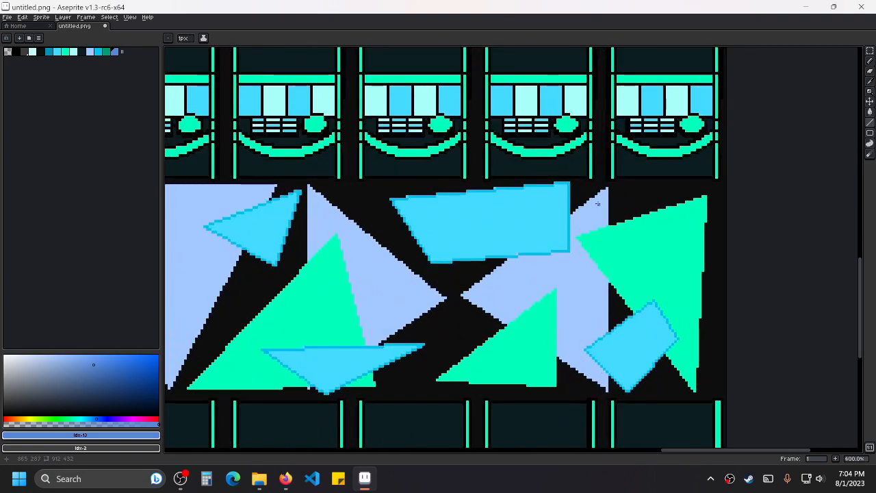
scroll(620, 197, "up", 2)
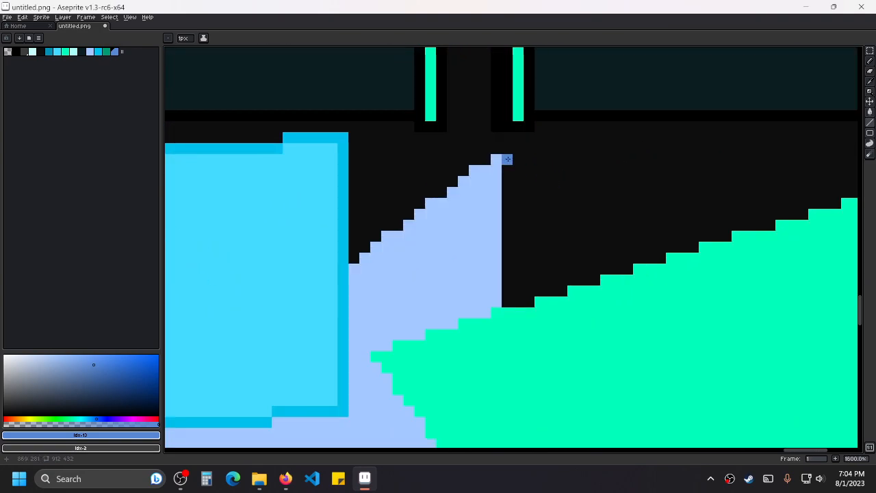
left_click_drag(502, 158, 502, 308)
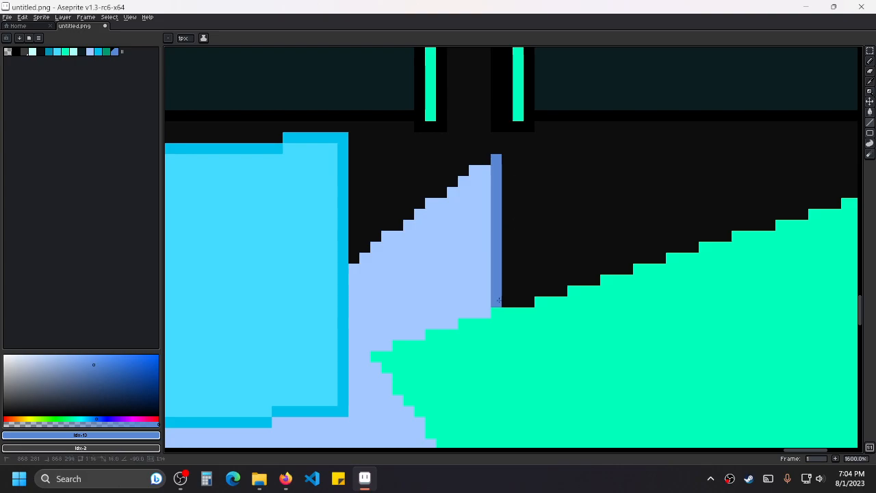
scroll(502, 311, "down", 3)
left_click_drag(614, 209, 590, 421)
Sample the dark green outline colour and outline the right edge and lower tip of the rightmost green triangle in the lower strip.
scroll(587, 421, "down", 3)
left_click_drag(542, 247, 513, 372)
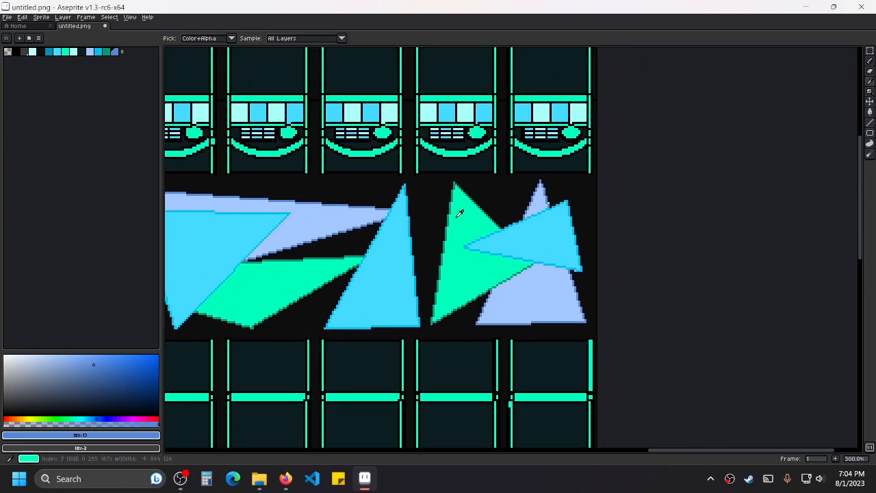
left_click(452, 209, "alt")
scroll(449, 211, "up", 1)
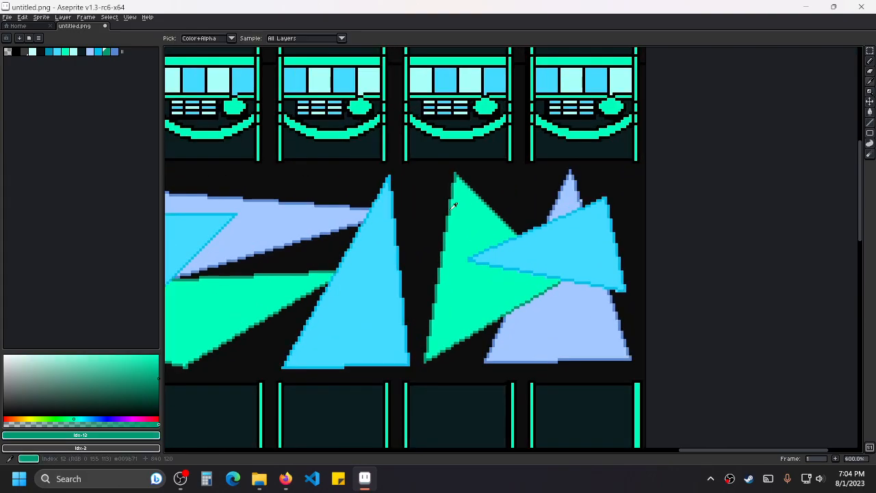
left_click_drag(611, 398, 581, 219)
scroll(580, 219, "down", 2)
left_click_drag(600, 344, 579, 244)
scroll(579, 244, "up", 3)
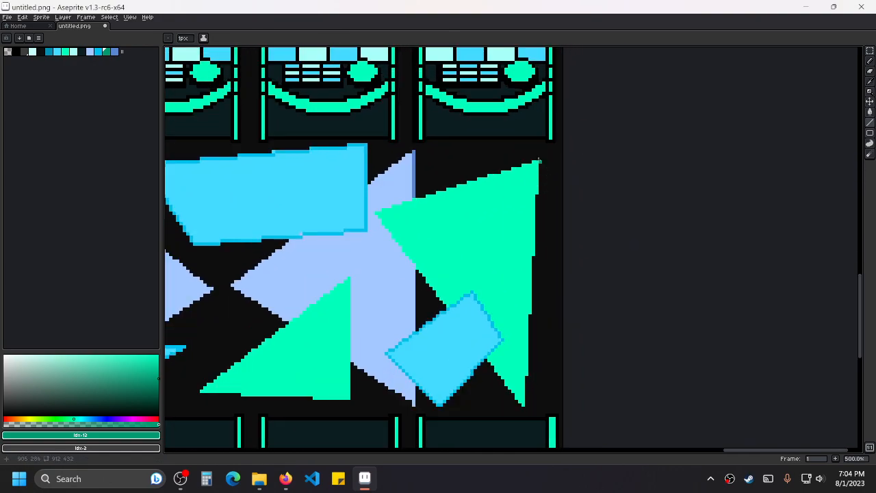
mouse_move(536, 161)
left_mouse_down()
mouse_move(523, 403)
mouse_move(487, 353)
left_mouse_up()
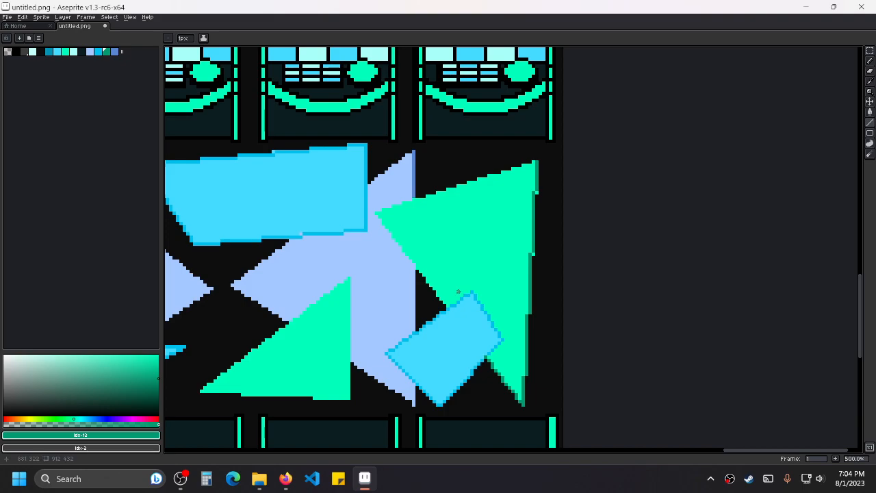
Outline the left and upper edges of the rightmost green triangle in dark green, and undo the last stray line.
scroll(458, 292, "up", 2)
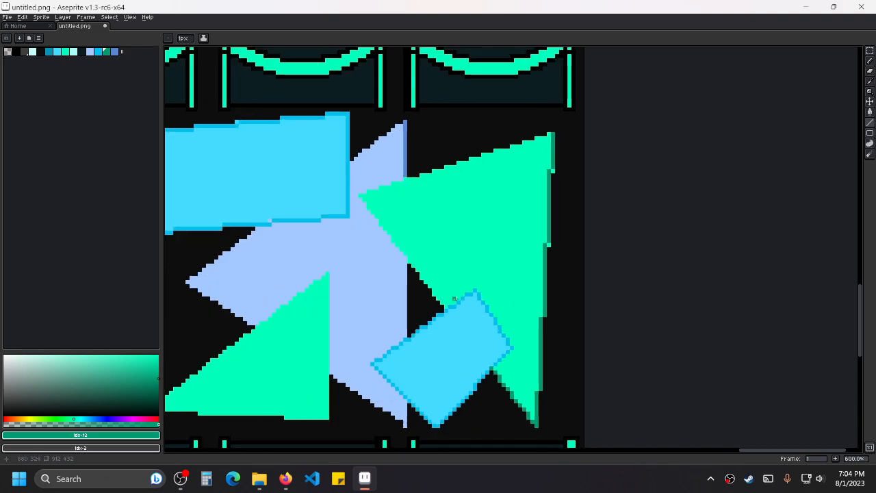
mouse_move(441, 308)
left_mouse_down()
mouse_move(387, 217)
mouse_move(330, 158)
mouse_move(628, 77)
left_mouse_up()
key("ctrl+z")
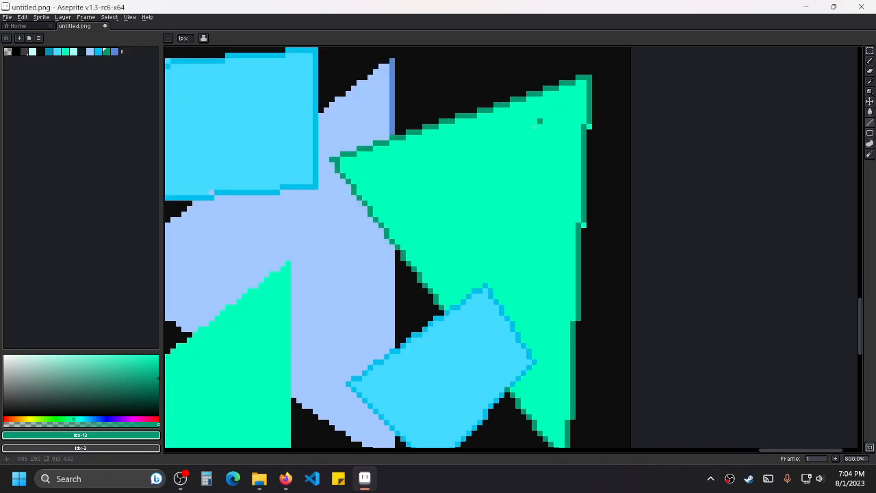
Outline the green right-angled triangle below the wide light-blue four-sided shape in dark green.
scroll(552, 145, "down", 2)
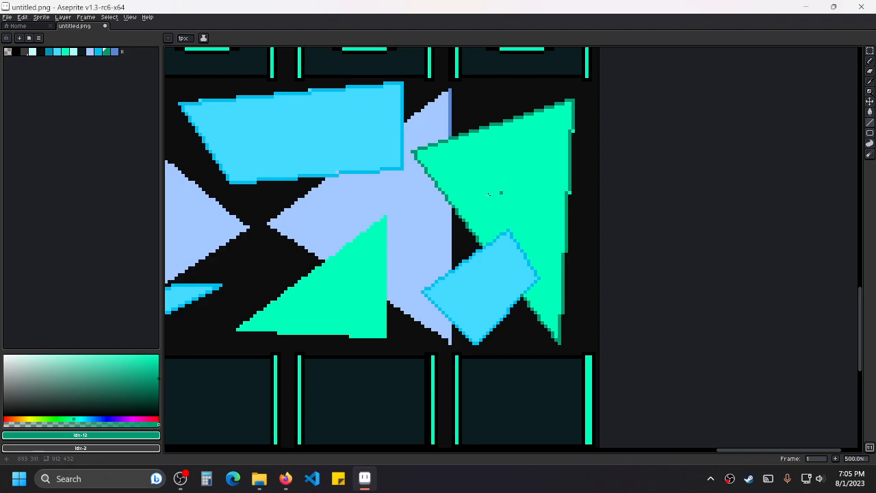
scroll(409, 203, "up", 2)
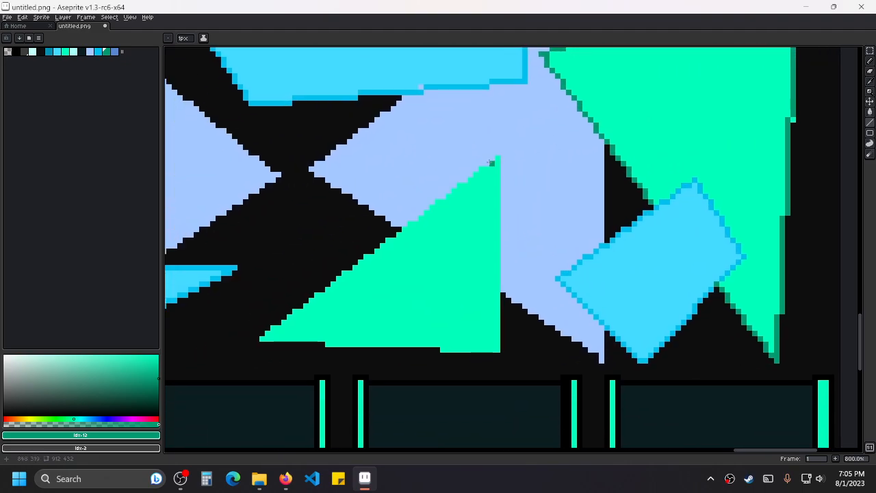
mouse_move(497, 158)
left_mouse_down()
mouse_move(498, 350)
mouse_move(263, 338)
mouse_move(493, 159)
left_mouse_up()
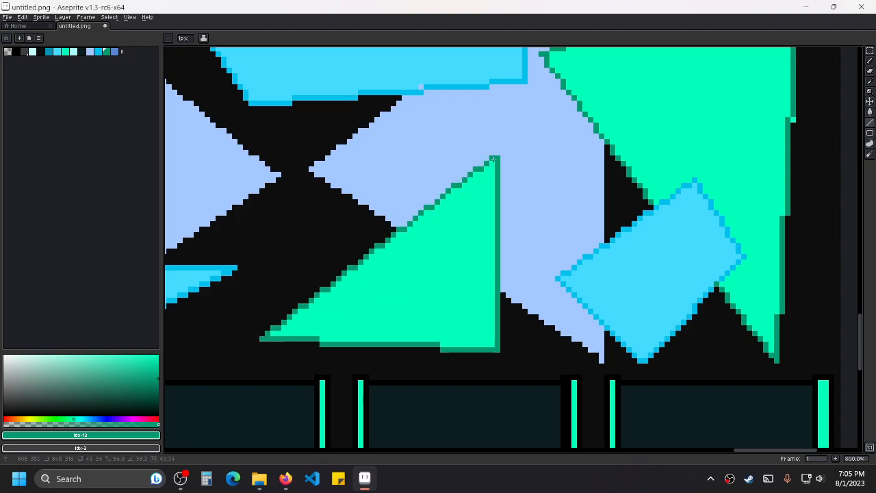
Outline the large green triangle behind the flat inverted light-blue triangle in the lower strip in dark green.
scroll(372, 150, "down", 3)
scroll(506, 214, "up", 2)
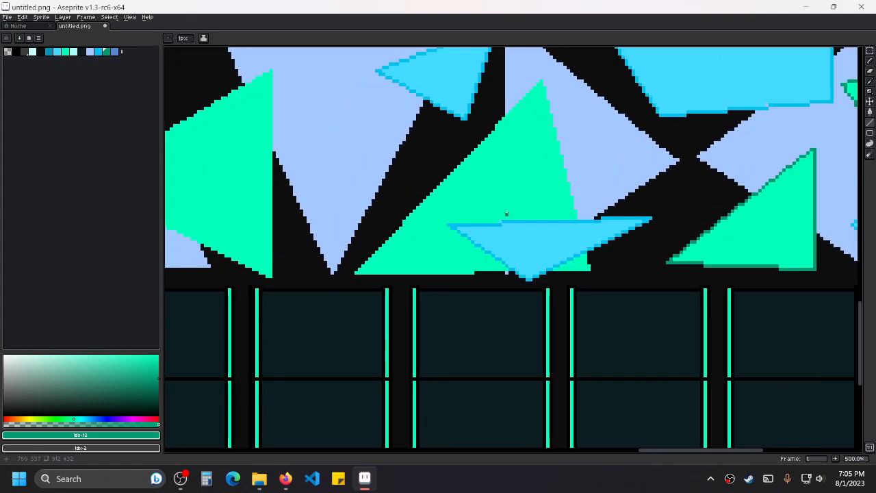
scroll(541, 216, "up", 1)
left_click_drag(541, 245, 499, 91)
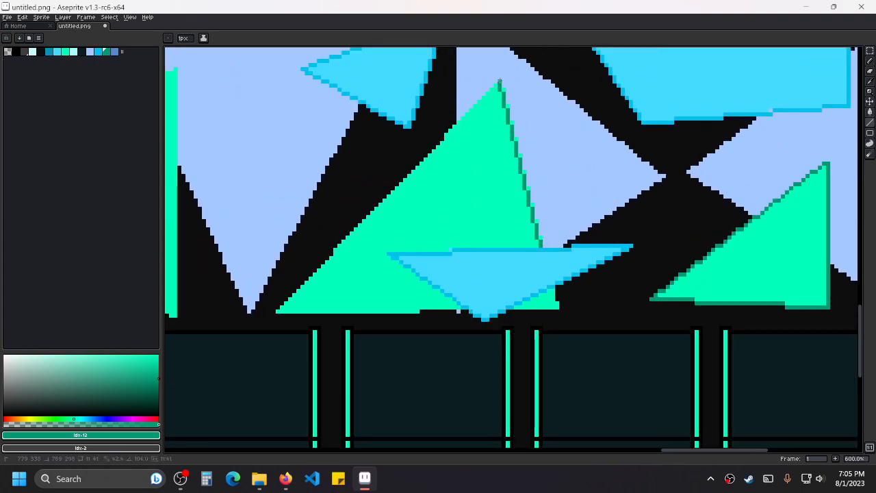
left_click(502, 80, "shift")
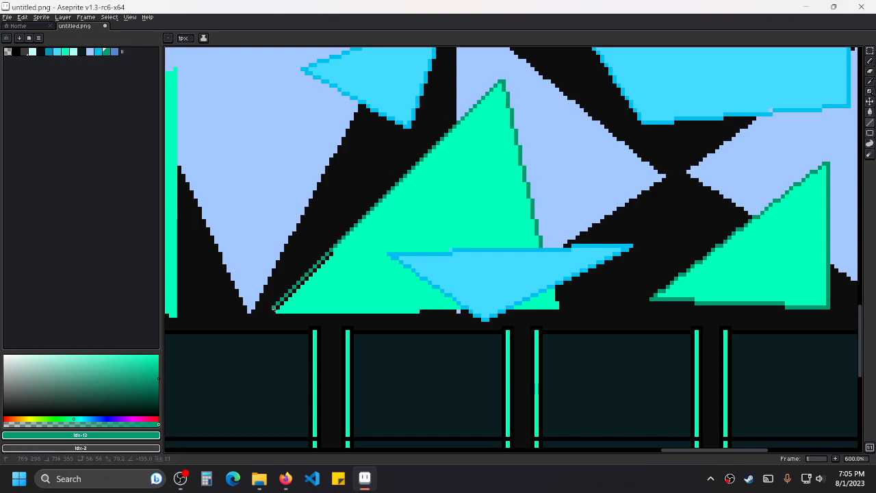
mouse_move(274, 309)
left_mouse_down()
mouse_move(460, 311)
mouse_move(546, 302)
mouse_move(560, 297)
mouse_move(544, 261)
left_mouse_up()
scroll(552, 315, "up", 1)
Outline the left-pointing green triangle between the two periwinkle triangles in the middle of the lower strip in dark green.
scroll(516, 252, "down", 6)
scroll(490, 238, "up", 7)
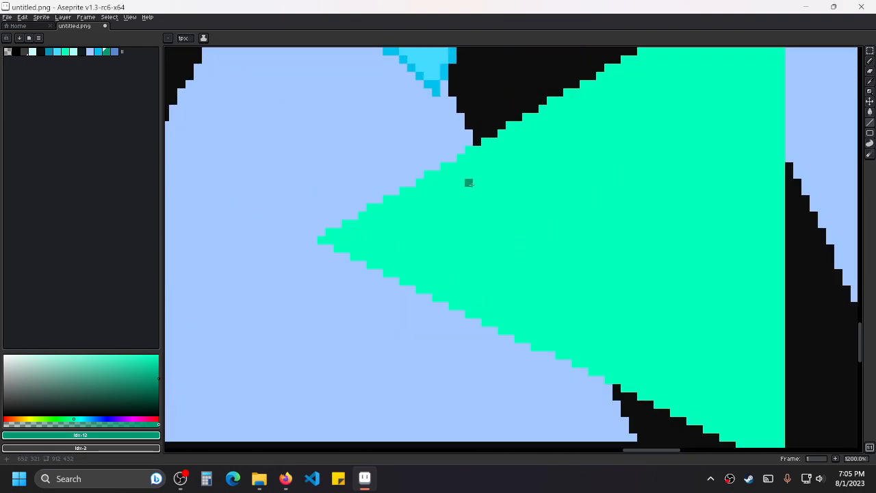
scroll(459, 190, "down", 3)
mouse_move(272, 304)
left_mouse_down()
mouse_move(502, 170)
mouse_move(502, 415)
mouse_move(303, 336)
mouse_move(274, 307)
left_mouse_up()
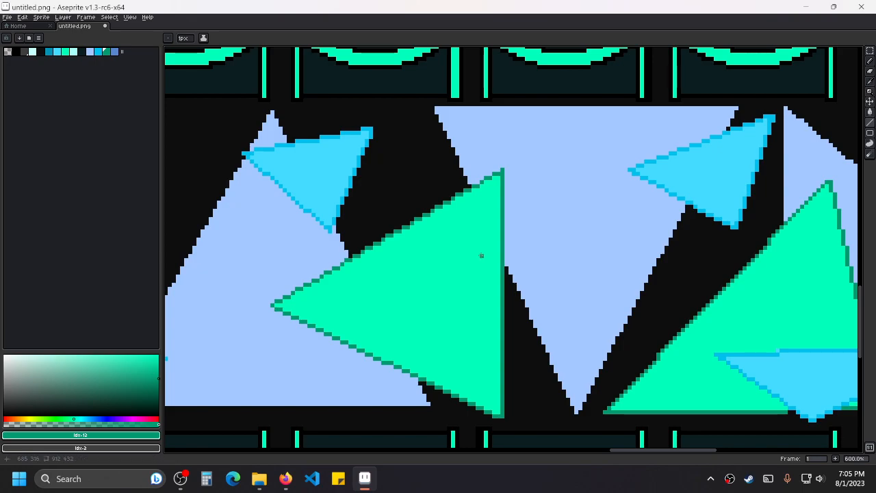
scroll(482, 255, "down", 3)
scroll(488, 277, "up", 4)
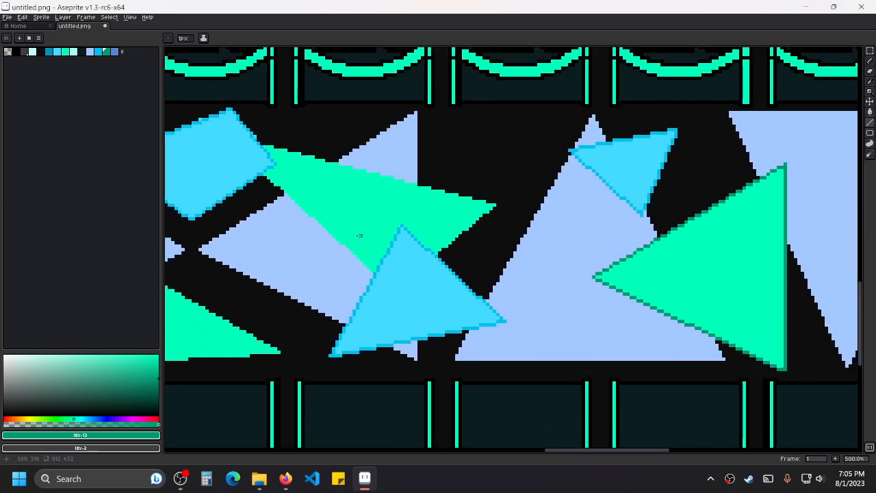
Outline the exposed edges of the green triangle between the light-blue four-sided shape and light-blue triangle in dark green.
left_click_drag(448, 292, 586, 177)
scroll(545, 185, "down", 1)
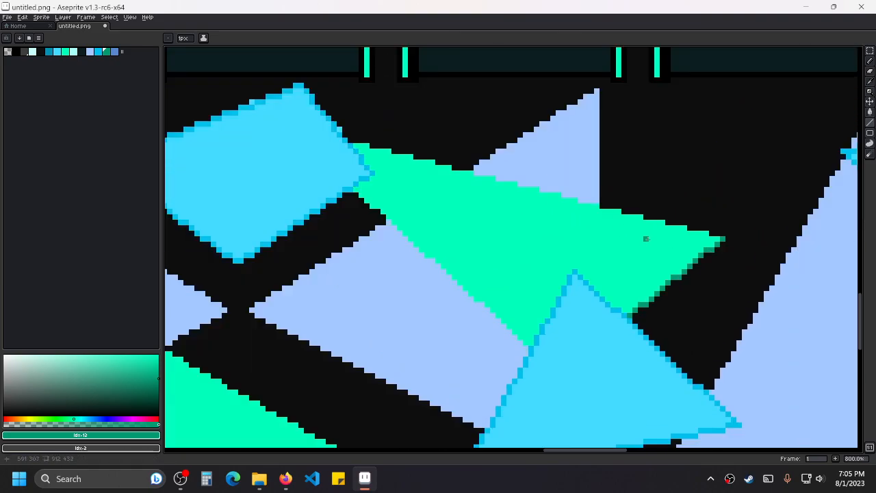
left_click_drag(716, 237, 357, 145)
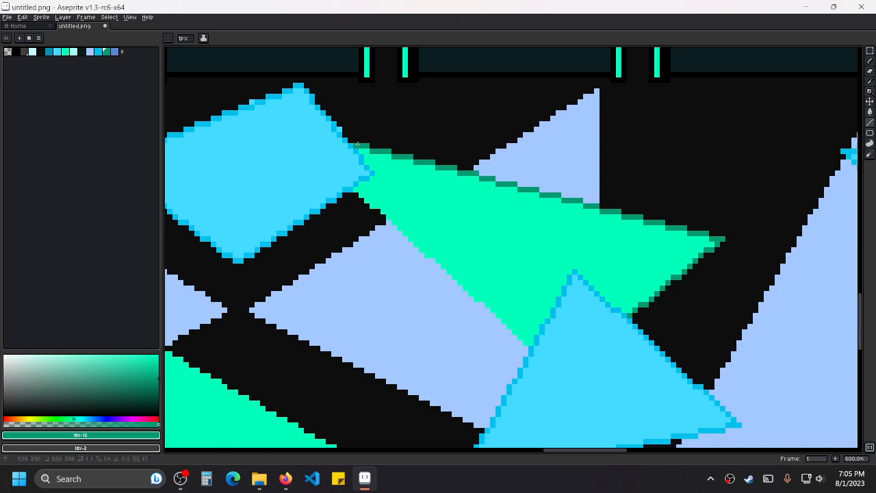
left_click_drag(361, 189, 529, 344)
Outline all three sides of the leftmost green triangle in the lower right-hand strip in dark green.
scroll(390, 267, "down", 1)
left_click_drag(228, 285, 440, 230)
scroll(381, 195, "up", 1)
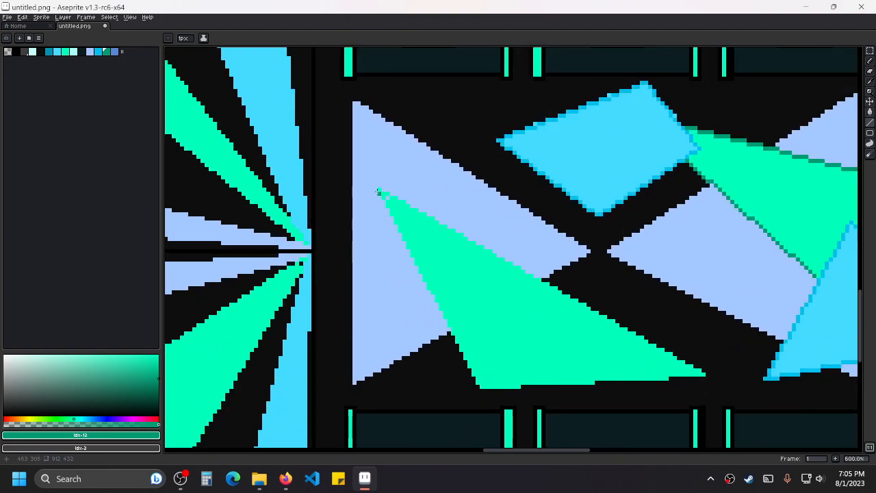
mouse_move(378, 193)
left_mouse_down()
mouse_move(475, 392)
mouse_move(701, 373)
mouse_move(385, 192)
left_mouse_up()
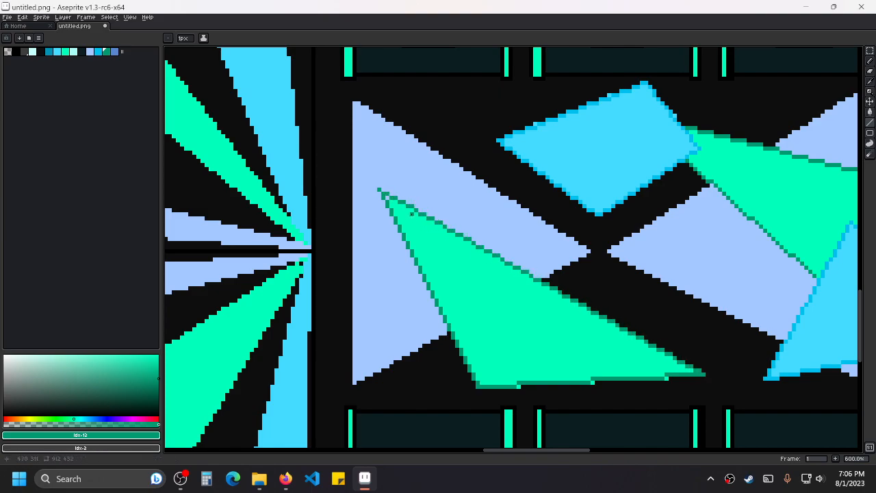
scroll(385, 194, "up", 1)
left_click(379, 190, "alt")
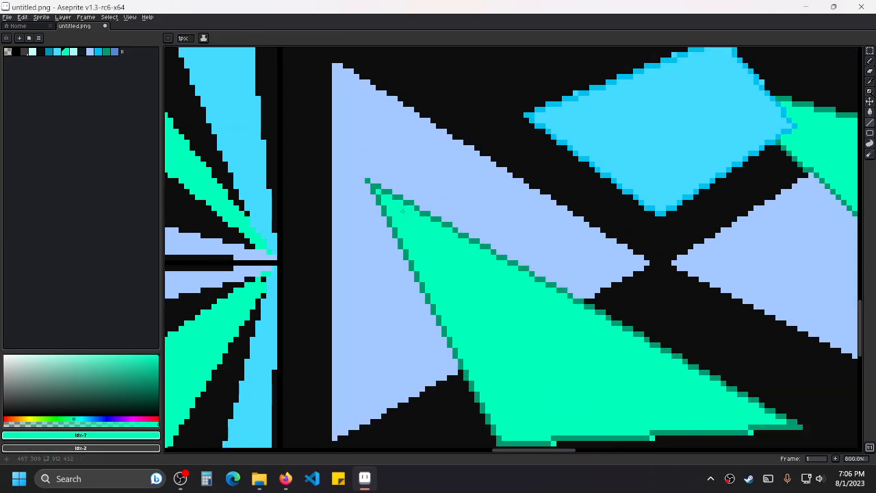
scroll(481, 235, "down", 3)
left_click(454, 218, "alt")
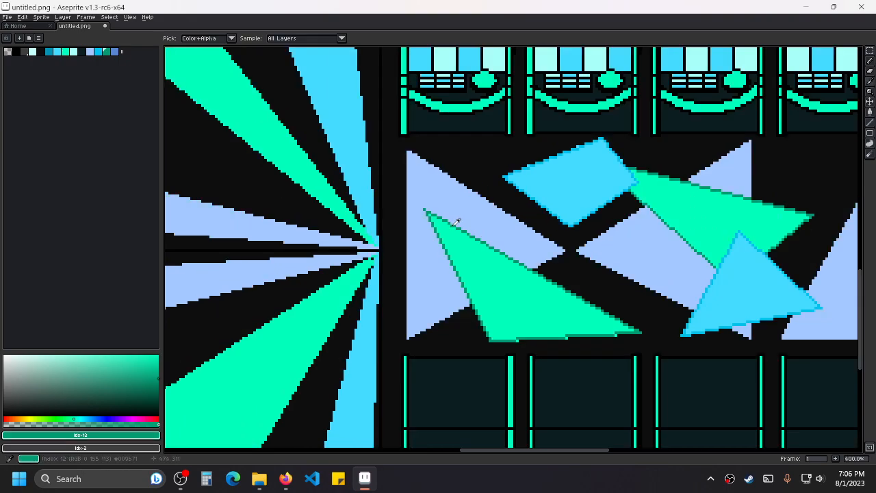
Examine the carpet shapes across the whole map for missing outlines.
scroll(420, 211, "down", 2)
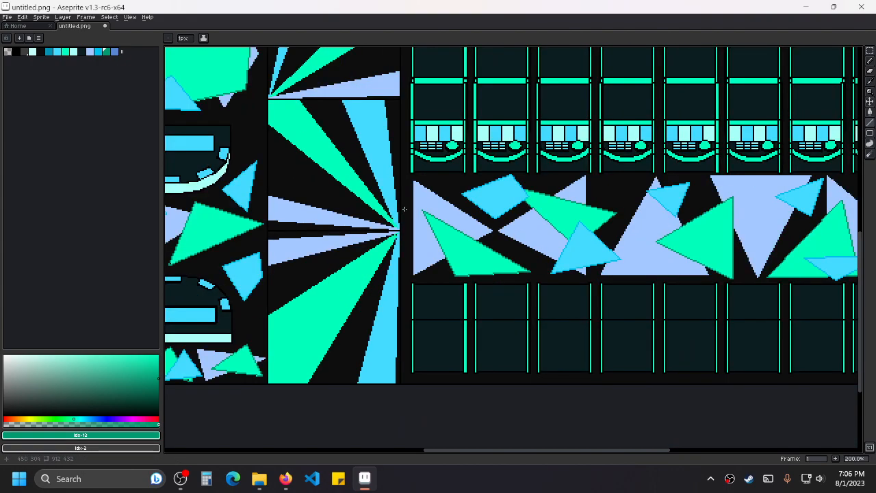
scroll(454, 174, "down", 1)
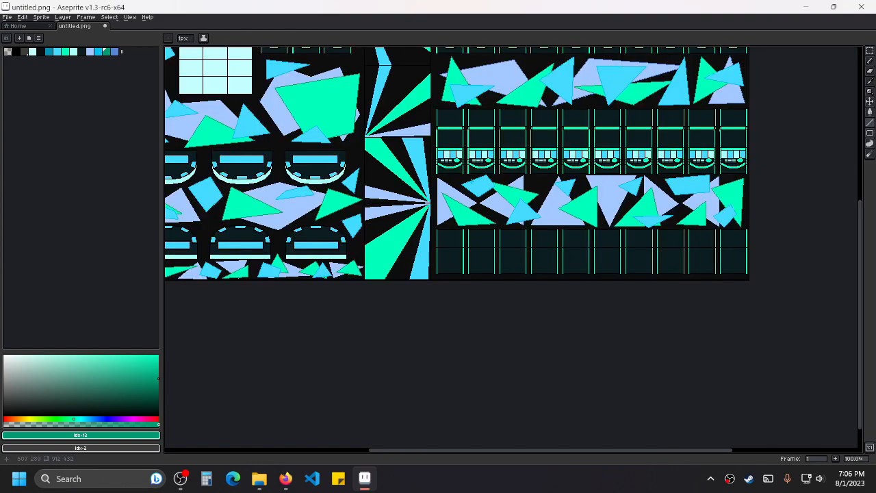
scroll(479, 211, "up", 1)
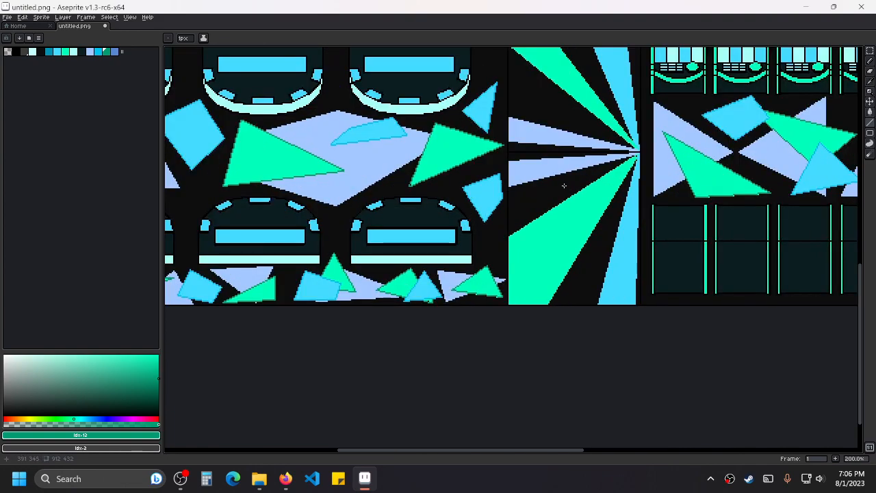
left_click_drag(345, 158, 490, 225)
scroll(479, 222, "up", 1)
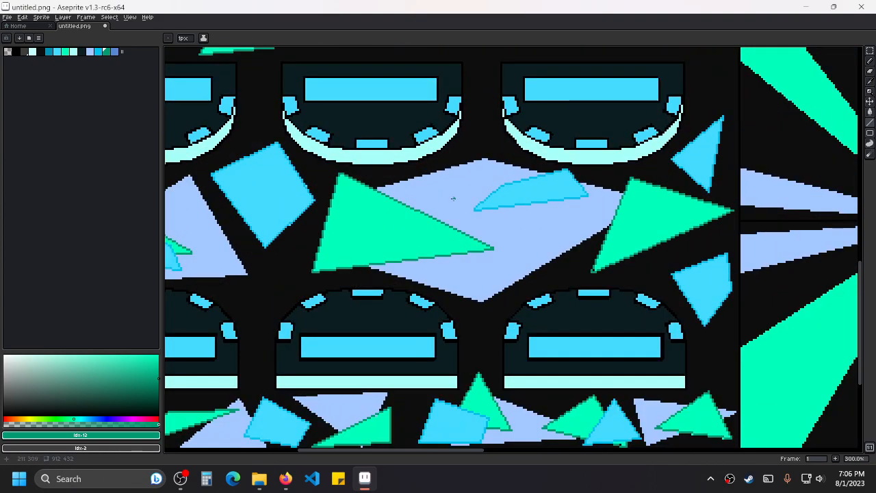
scroll(509, 185, "down", 3)
left_click_drag(749, 191, 616, 234)
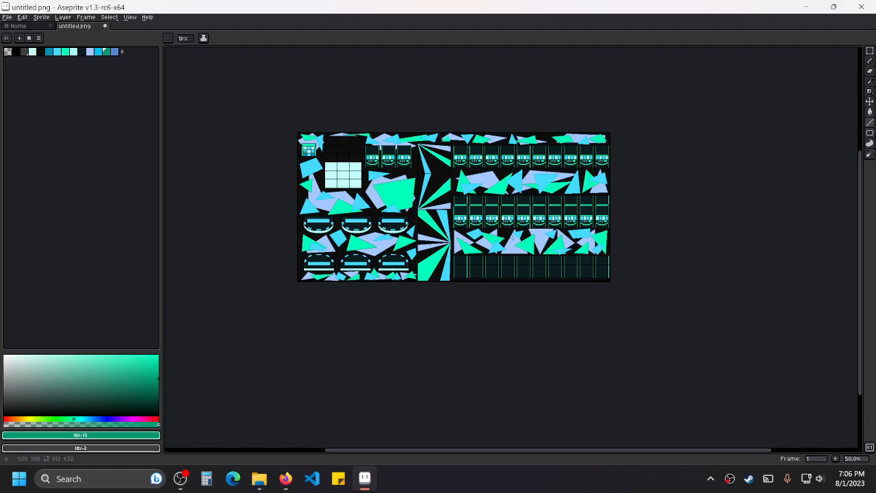
left_click_drag(491, 175, 497, 260)
Sample the darker periwinkle from an outlined shape and outline the periwinkle shape behind the green four-sided shape in the top strip.
scroll(498, 199, "up", 3)
scroll(497, 251, "up", 1)
key("i")
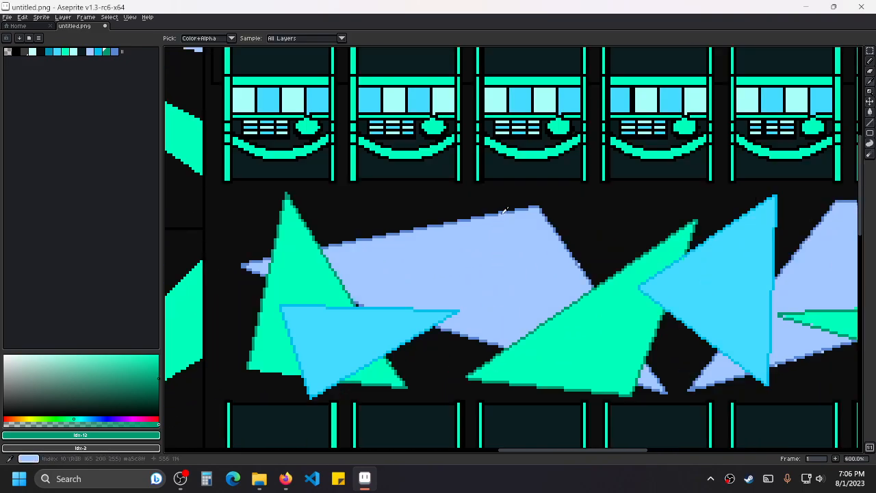
left_click(506, 208)
scroll(576, 225, "down", 2)
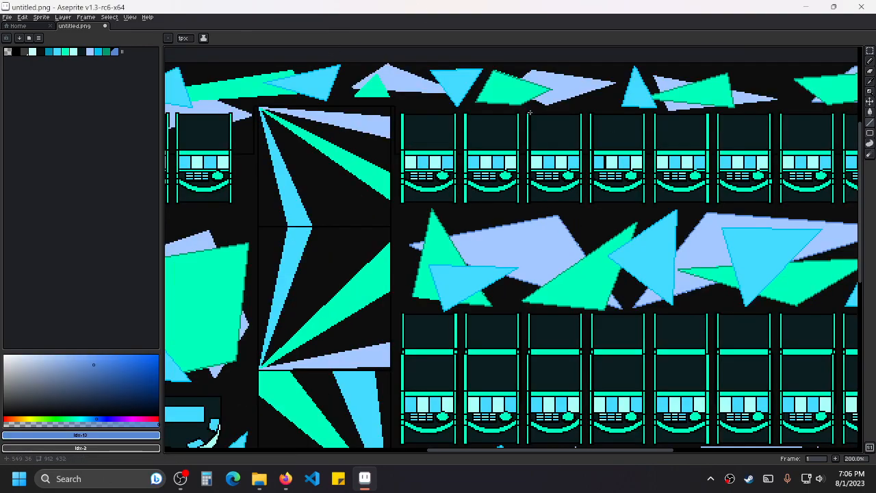
left_click_drag(530, 114, 489, 203)
scroll(489, 203, "up", 2)
left_click_drag(516, 140, 512, 145)
scroll(512, 146, "up", 5)
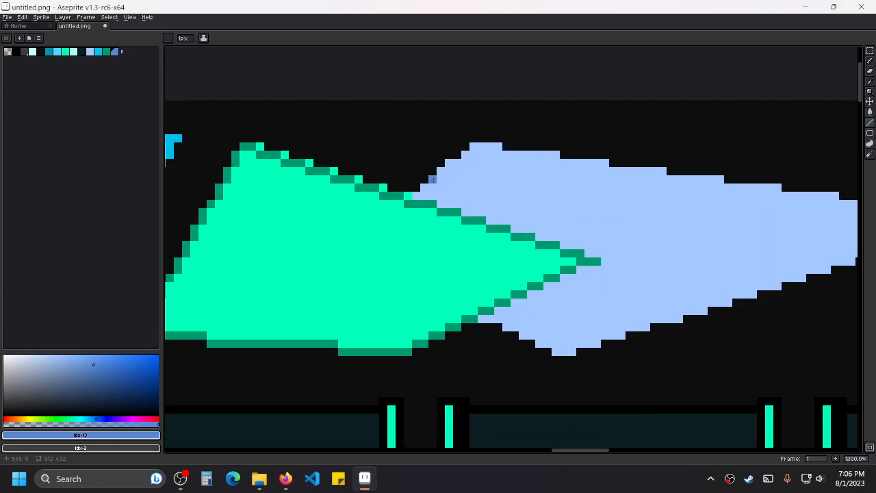
mouse_move(416, 193)
left_mouse_down()
mouse_move(499, 145)
mouse_move(466, 150)
mouse_move(481, 146)
left_mouse_up()
mouse_move(481, 146)
left_mouse_down()
mouse_move(593, 168)
mouse_move(788, 236)
mouse_move(811, 221)
mouse_move(346, 351)
left_mouse_up()
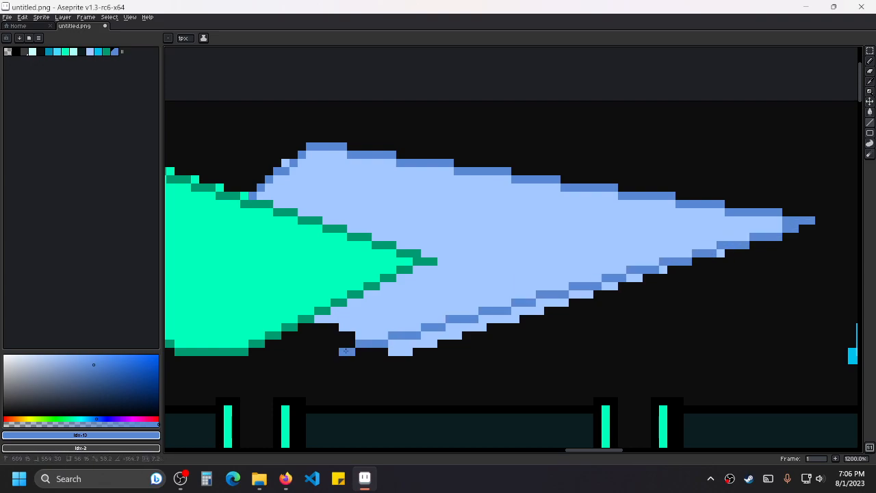
left_click(409, 352, "shift")
scroll(312, 318, "down", 5)
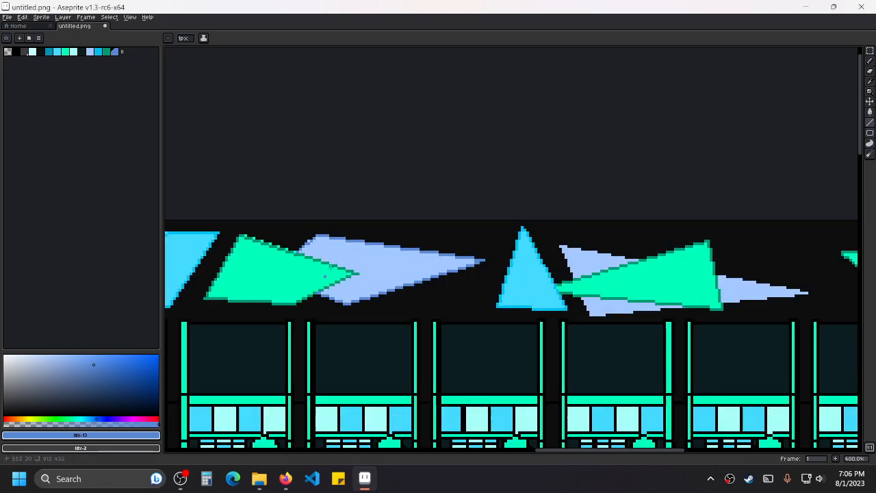
Outline the exposed edges of the periwinkle shape behind the left-pointing green triangle in the top strip in darker periwinkle.
scroll(362, 244, "up", 4)
left_click_drag(323, 237, 342, 279)
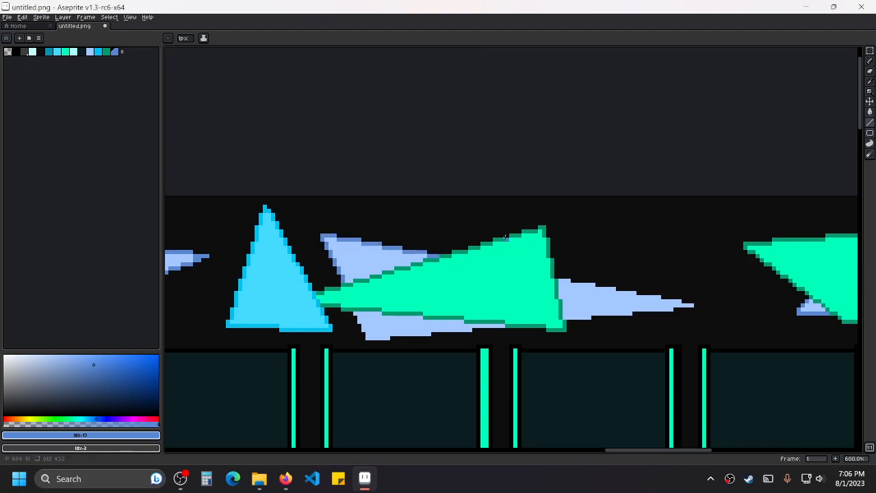
scroll(419, 298, "down", 1)
scroll(420, 298, "up", 2)
mouse_move(358, 250)
left_mouse_down()
mouse_move(381, 282)
mouse_move(562, 265)
left_mouse_up()
left_click_drag(732, 223, 375, 225)
mouse_move(286, 257)
left_mouse_down()
mouse_move(465, 240)
mouse_move(291, 205)
left_mouse_up()
left_click(452, 236)
Check the upper and middle right-hand strips for periwinkle shapes without outlines.
scroll(291, 206, "down", 4)
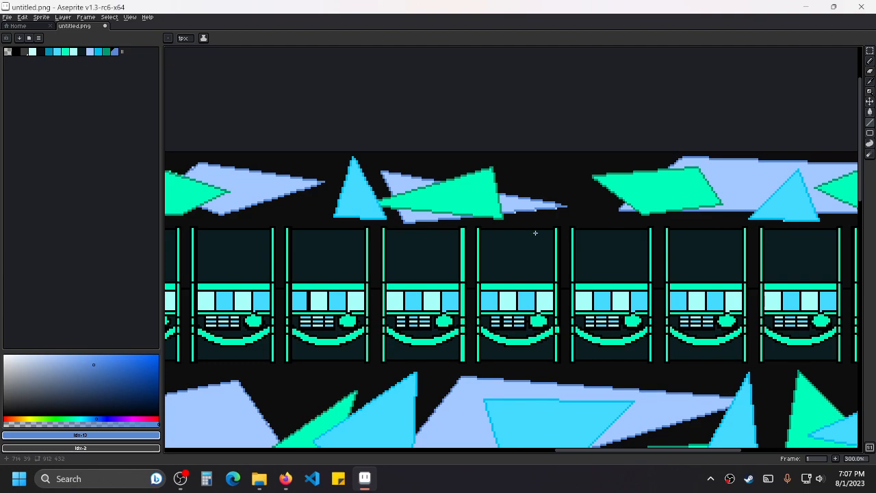
left_click_drag(691, 242, 511, 125)
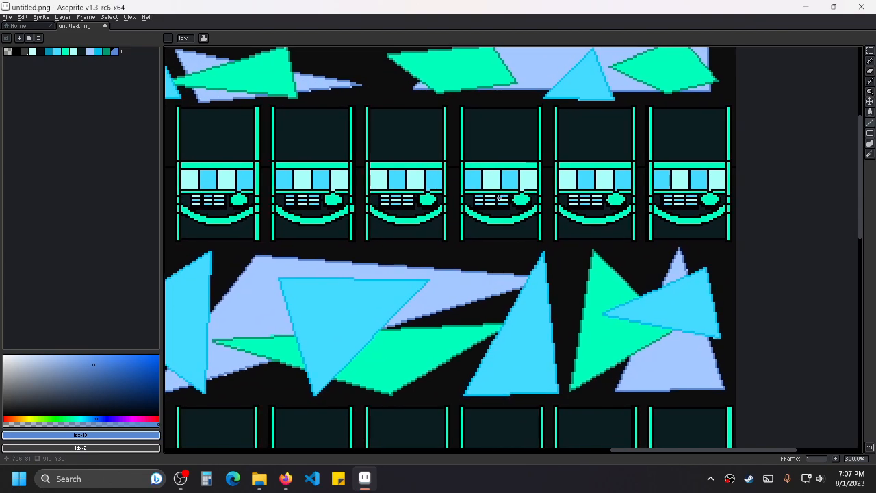
scroll(580, 283, "down", 1)
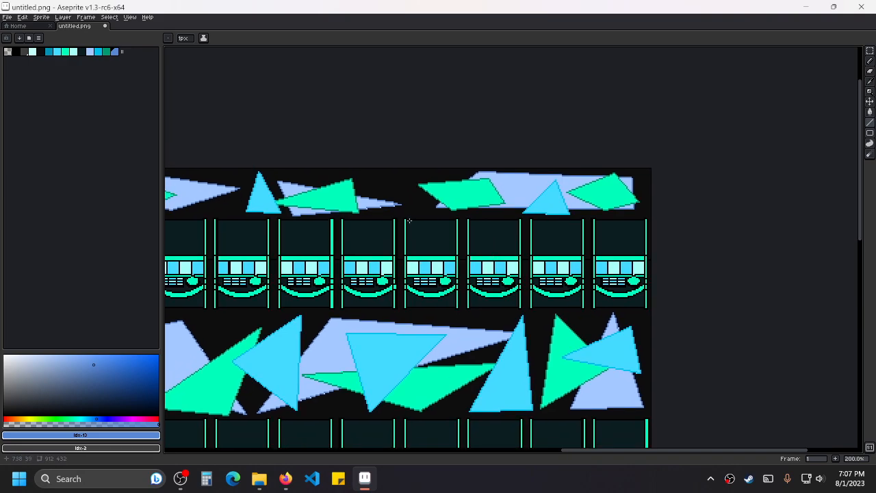
scroll(332, 200, "up", 2)
left_click_drag(332, 200, 521, 198)
scroll(521, 198, "down", 2)
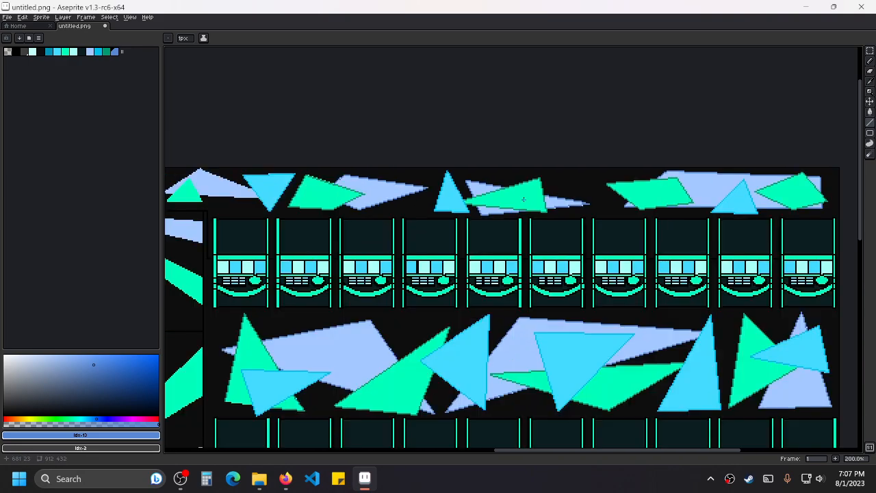
scroll(589, 264, "down", 1)
left_click_drag(653, 313, 632, 180)
Outline the large inverted periwinkle triangle in the middle of the lower strip in darker periwinkle.
scroll(522, 231, "up", 5)
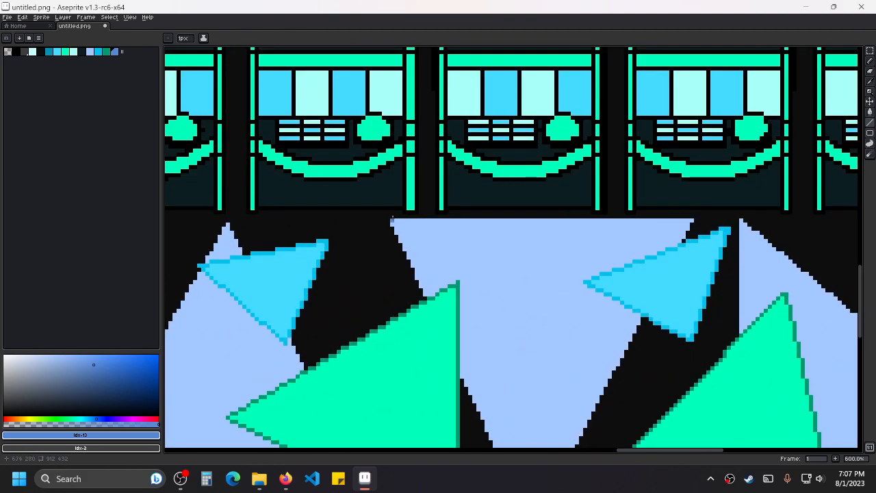
left_click_drag(391, 217, 692, 220)
scroll(618, 137, "down", 4)
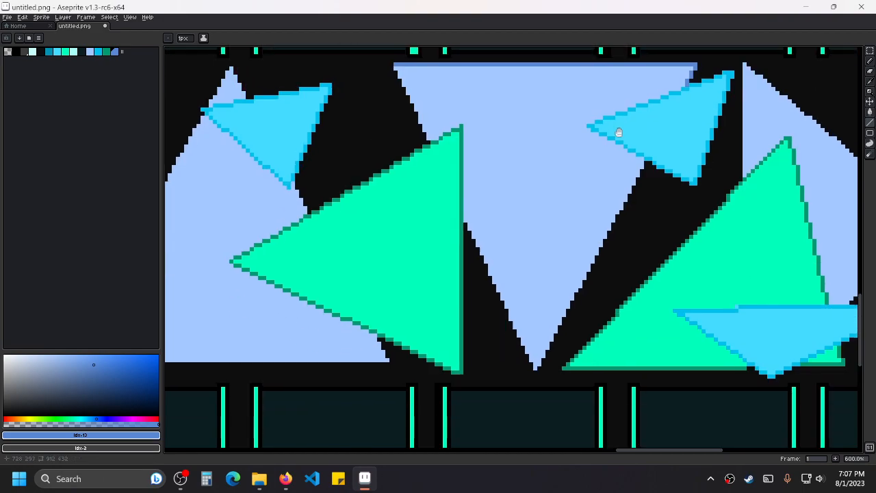
mouse_move(646, 159)
left_mouse_down()
mouse_move(610, 254)
mouse_move(538, 365)
mouse_move(463, 220)
left_mouse_up()
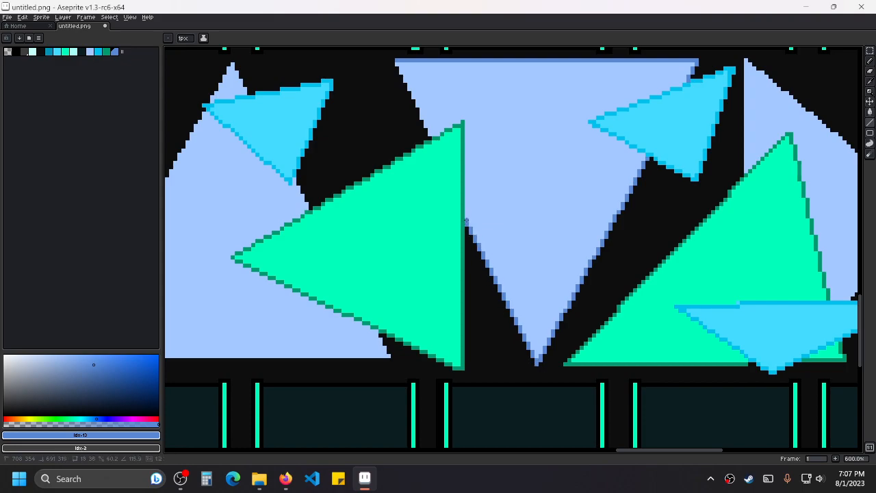
scroll(445, 209, "up", 2)
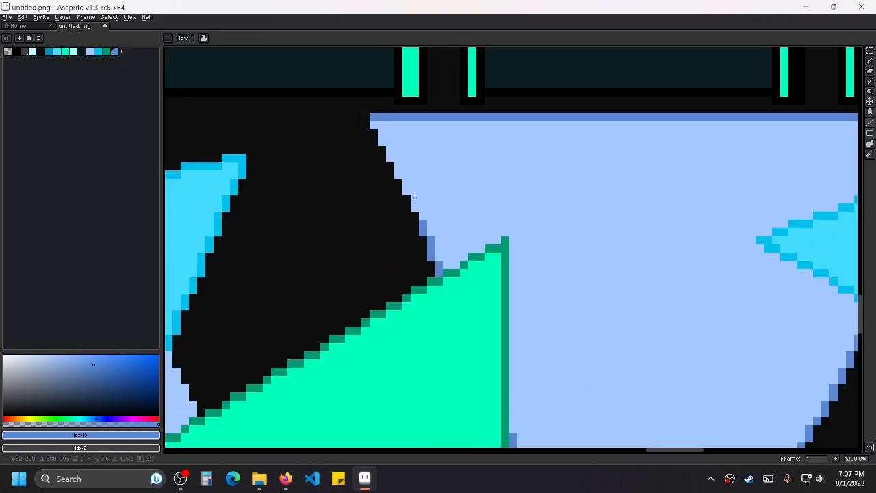
left_click_drag(438, 268, 369, 124)
scroll(370, 125, "down", 2)
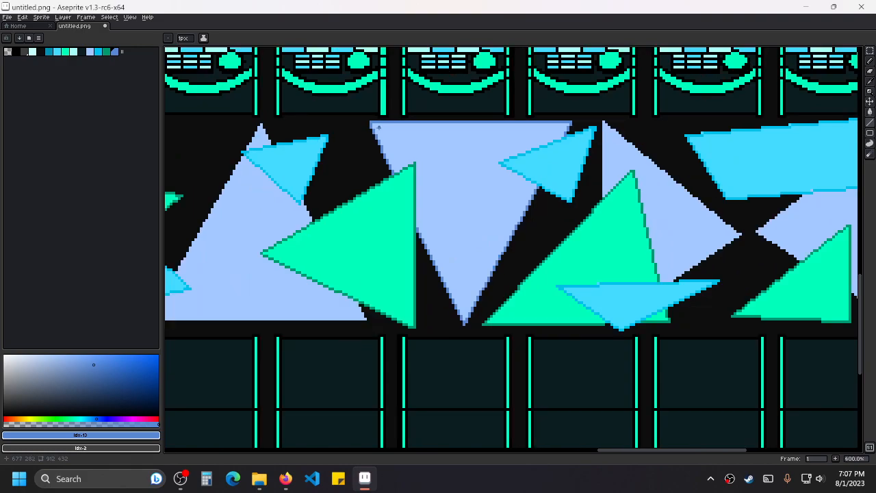
Outline the upper left edge and the peak of the large upright periwinkle triangle in the lower strip in darker periwinkle.
scroll(268, 172, "up", 2)
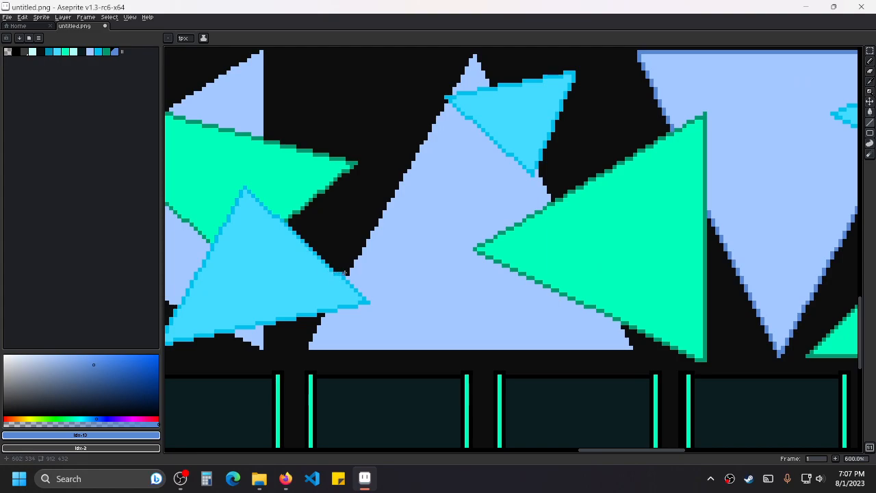
mouse_move(347, 274)
left_mouse_down()
mouse_move(404, 115)
mouse_move(448, 100)
left_mouse_up()
left_click_drag(470, 71, 438, 212)
scroll(438, 212, "up", 3)
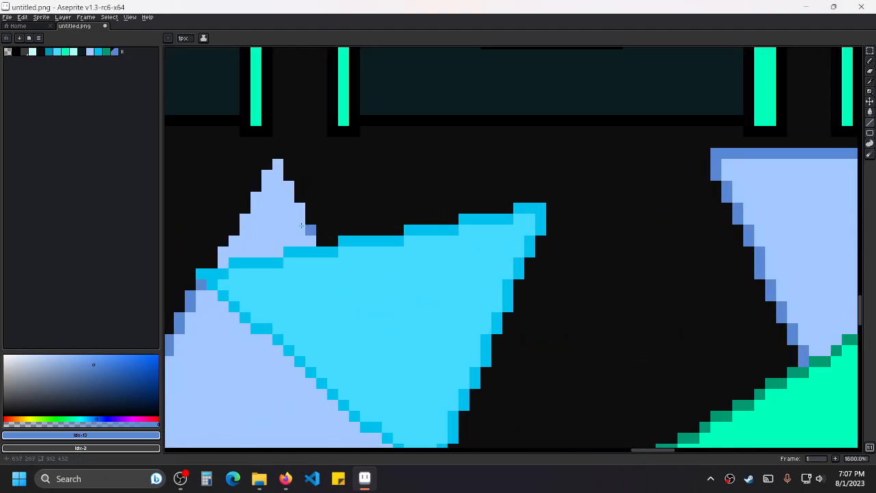
left_click_drag(311, 229, 505, 210)
left_click_drag(418, 232, 470, 139)
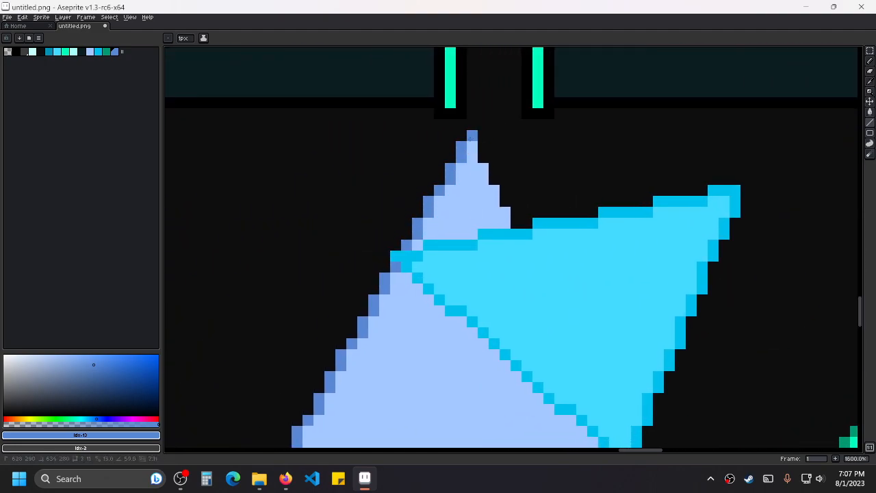
scroll(505, 209, "down", 3)
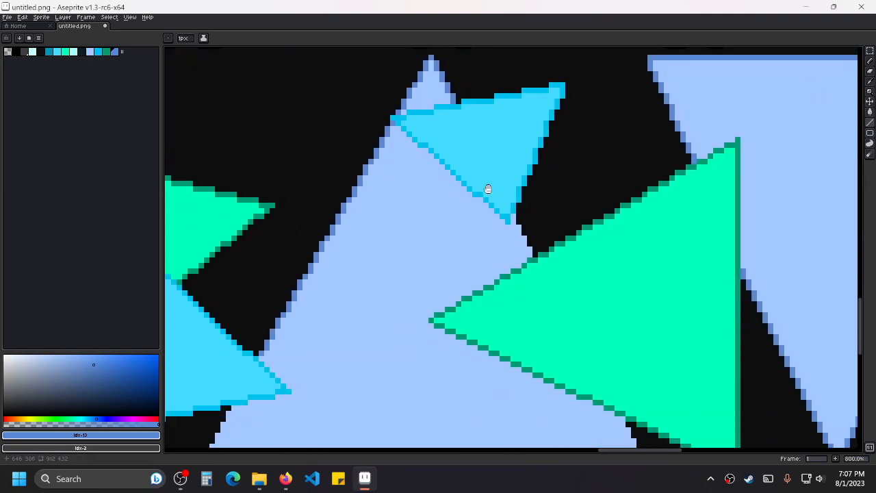
Outline the upright periwinkle triangle's remaining right edge, base and lower left edge, undoing and redrawing a misplaced line.
left_click_drag(485, 181, 502, 219)
mouse_move(536, 269)
left_mouse_down()
mouse_move(504, 197)
mouse_move(403, 106)
left_mouse_up()
scroll(505, 228, "up", 2)
left_click_drag(419, 217, 451, 282)
left_click_drag(381, 281, 605, 274)
scroll(604, 274, "down", 2)
left_click_drag(512, 280, 681, 283)
mouse_move(807, 269)
left_mouse_down()
mouse_move(492, 285)
mouse_move(517, 281)
left_mouse_up()
key("ctrl+z")
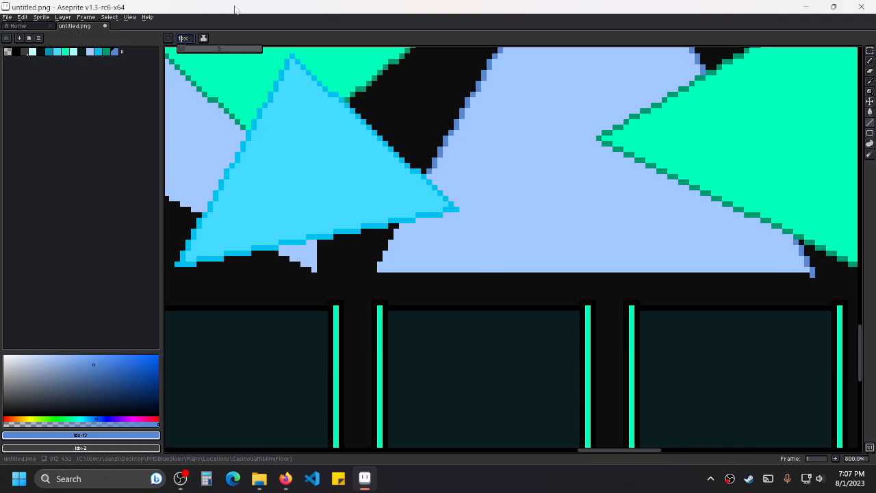
mouse_move(812, 272)
left_mouse_down()
mouse_move(374, 273)
mouse_move(388, 236)
left_mouse_up()
scroll(395, 229, "down", 5)
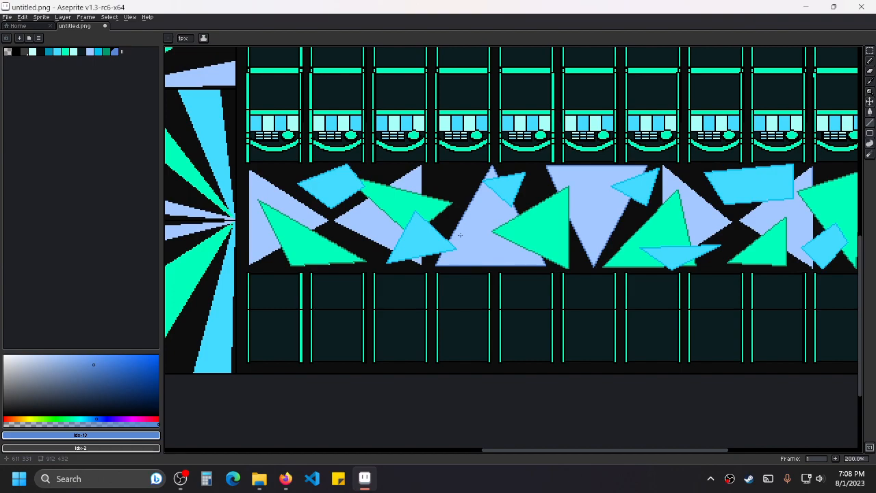
Outline the right edge and lower right corner of the left-pointing periwinkle triangle in the lower strip in darker periwinkle.
scroll(375, 191, "up", 2)
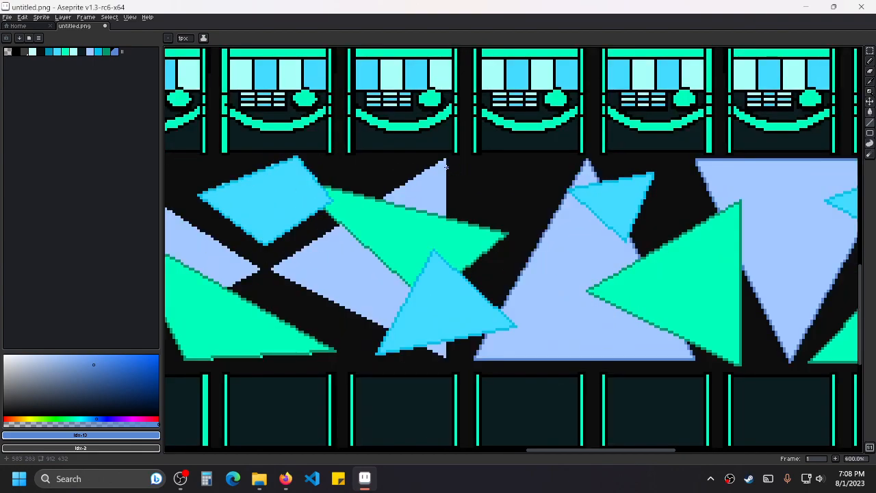
scroll(446, 165, "up", 2)
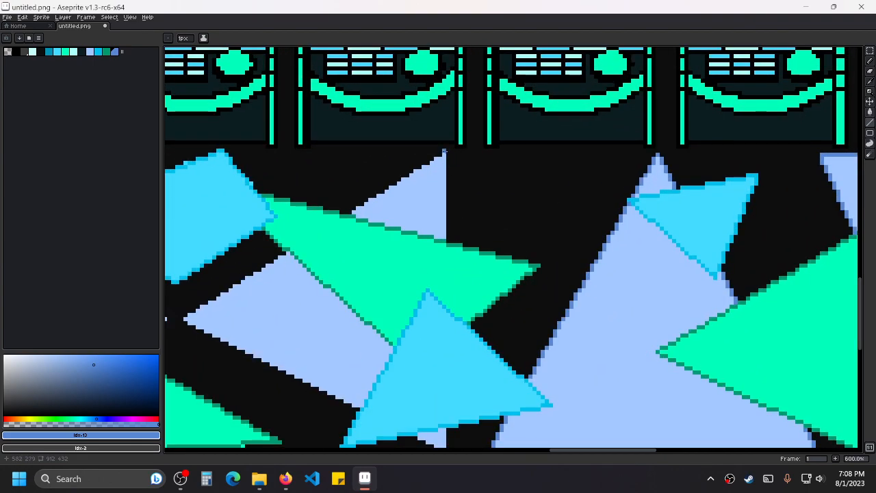
left_click_drag(447, 150, 448, 237)
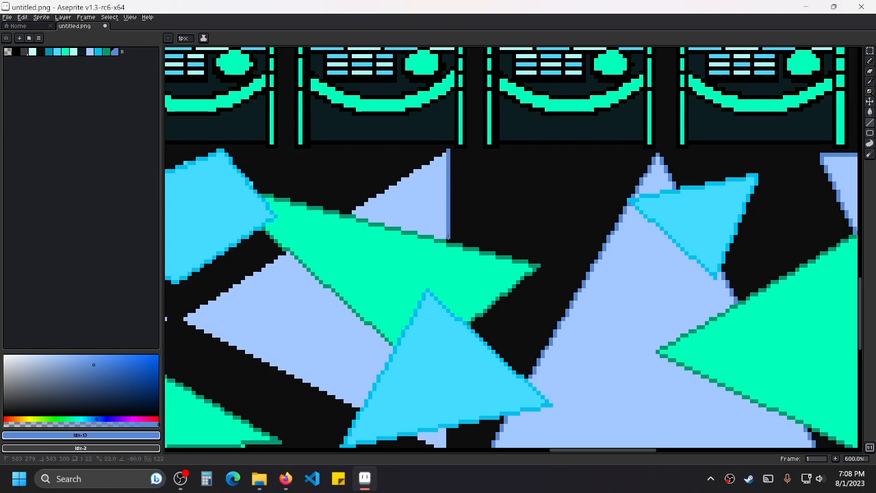
left_click_drag(499, 349, 583, 208)
scroll(513, 308, "up", 2)
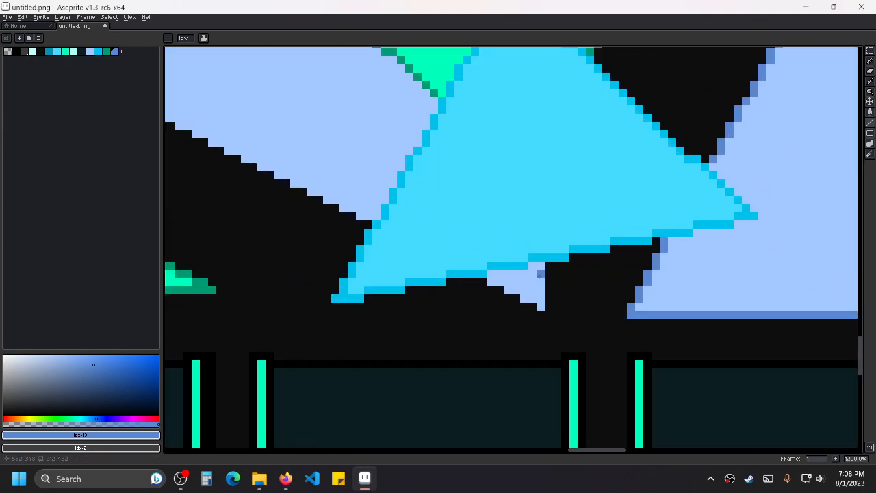
mouse_move(548, 265)
left_mouse_down()
mouse_move(548, 320)
mouse_move(482, 277)
left_mouse_up()
Outline the left-pointing periwinkle triangle's lower left edge, left tip and both visible parts of its upper edge in darker periwinkle.
scroll(586, 317, "down", 1)
scroll(592, 320, "up", 2)
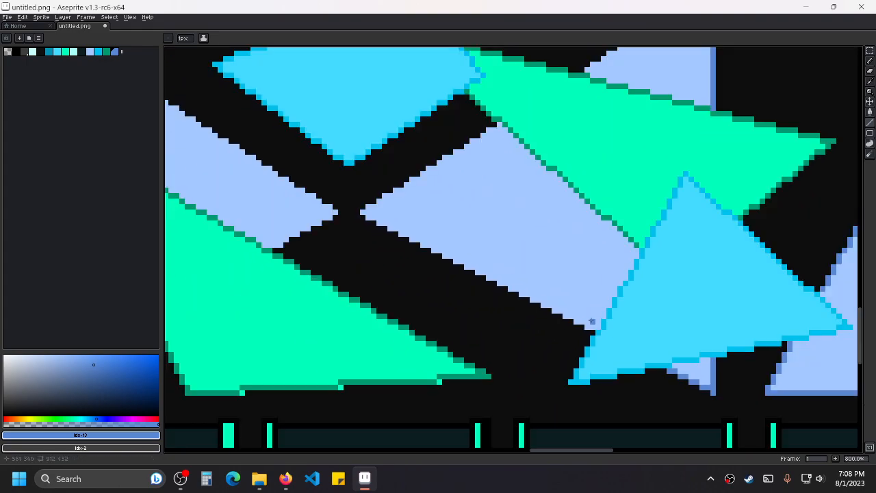
mouse_move(593, 331)
left_mouse_down()
mouse_move(356, 217)
mouse_move(435, 177)
mouse_move(494, 127)
left_mouse_up()
left_click_drag(621, 95, 455, 289)
scroll(424, 279, "up", 1)
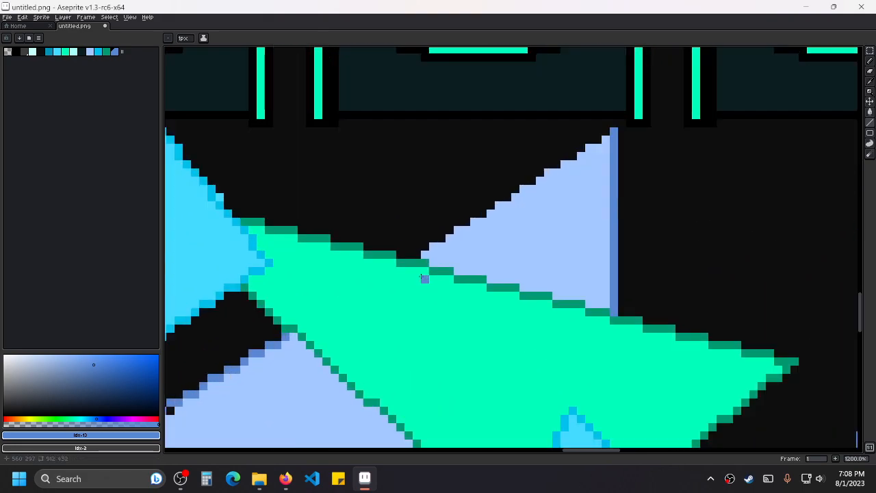
left_click_drag(420, 254, 603, 139)
Fill the black gaps inside the left-pointing triangle's upper outline with light periwinkle, and pick the darker periwinkle again.
scroll(500, 175, "down", 3)
scroll(360, 276, "up", 4)
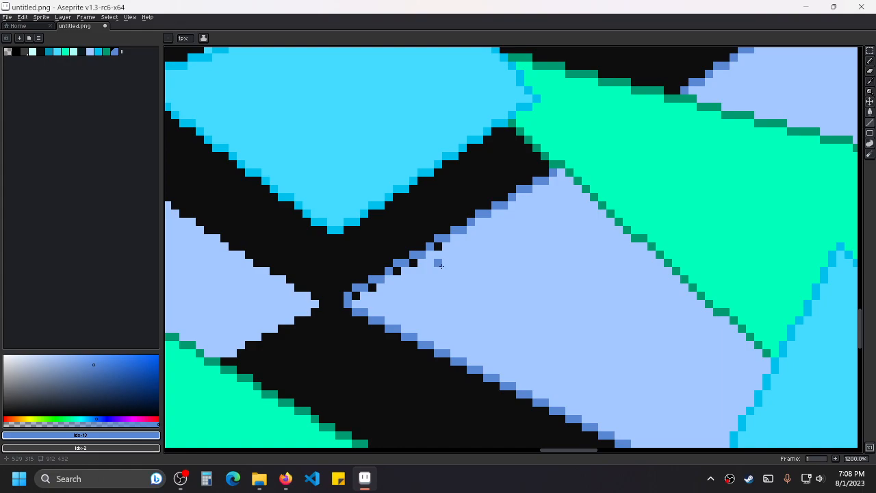
scroll(437, 270, "down", 3)
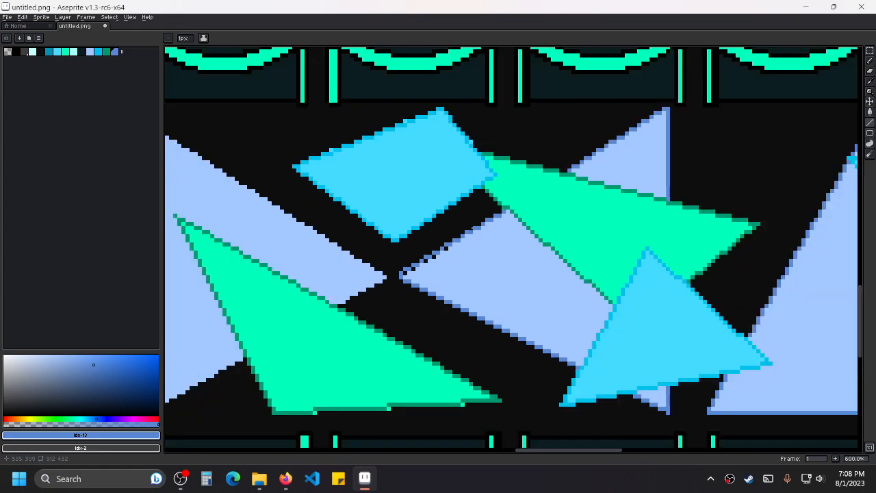
scroll(437, 270, "up", 1)
left_click(458, 249, "alt")
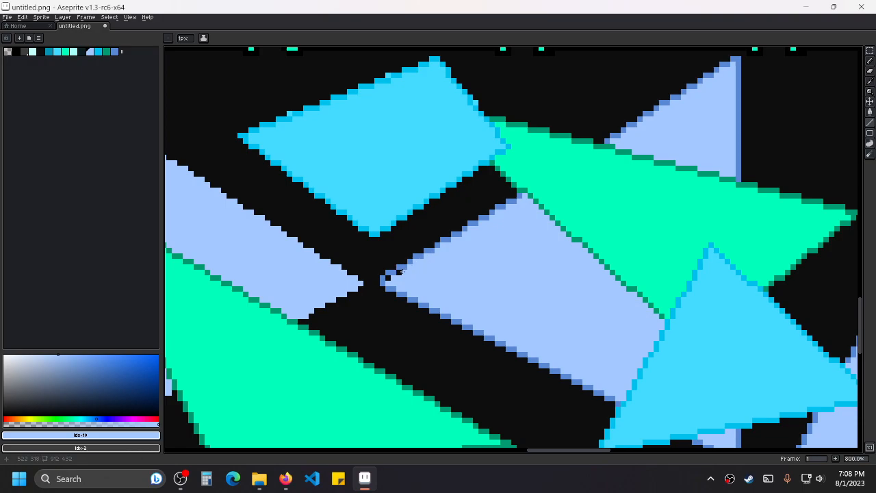
left_click(430, 247, "alt")
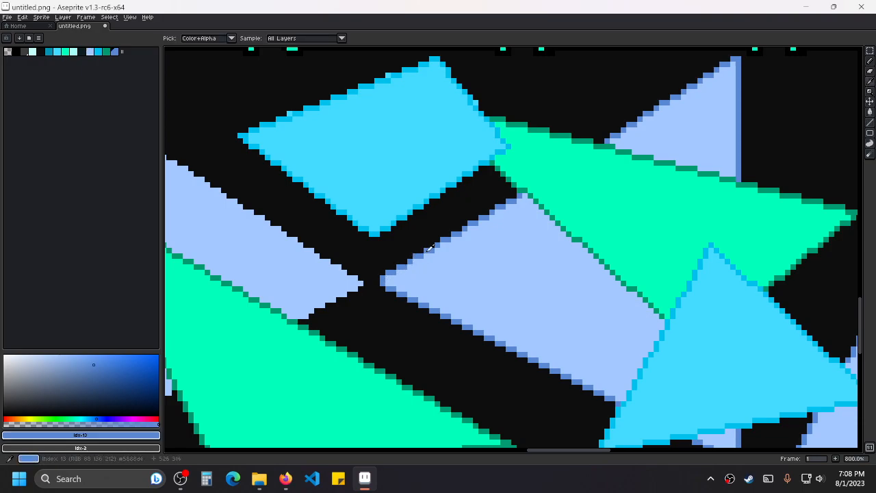
Outline all visible edges of the right-pointing periwinkle triangle at the left end of the lower strip in darker periwinkle.
scroll(430, 247, "down", 3)
scroll(365, 237, "up", 3)
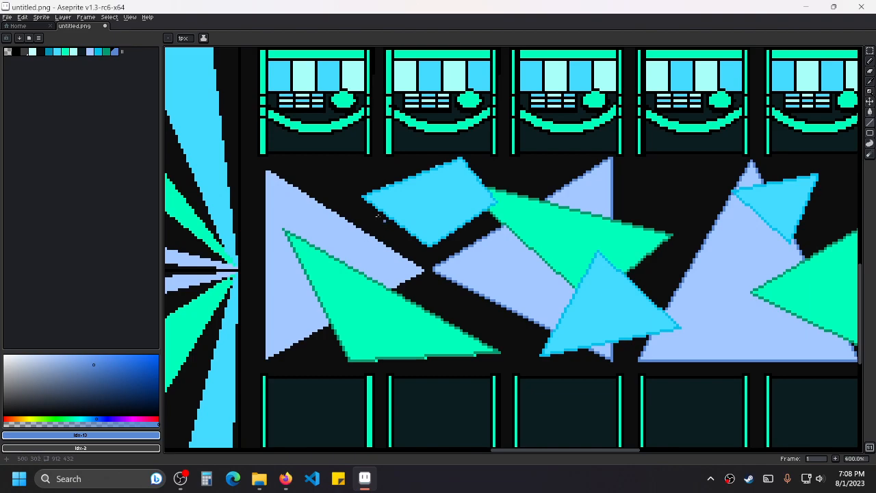
scroll(383, 220, "up", 1)
scroll(567, 312, "up", 1)
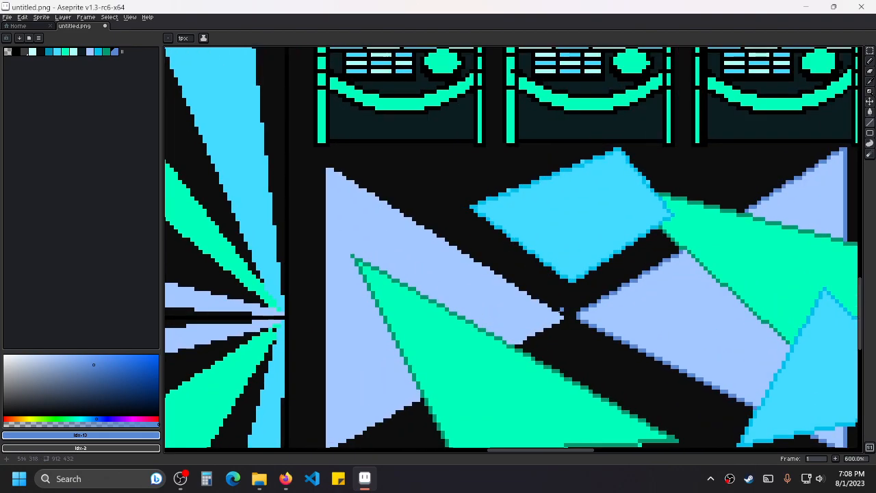
mouse_move(563, 317)
left_mouse_down()
mouse_move(366, 225)
mouse_move(328, 166)
mouse_move(341, 438)
mouse_move(330, 440)
mouse_move(326, 431)
mouse_move(420, 381)
left_mouse_up()
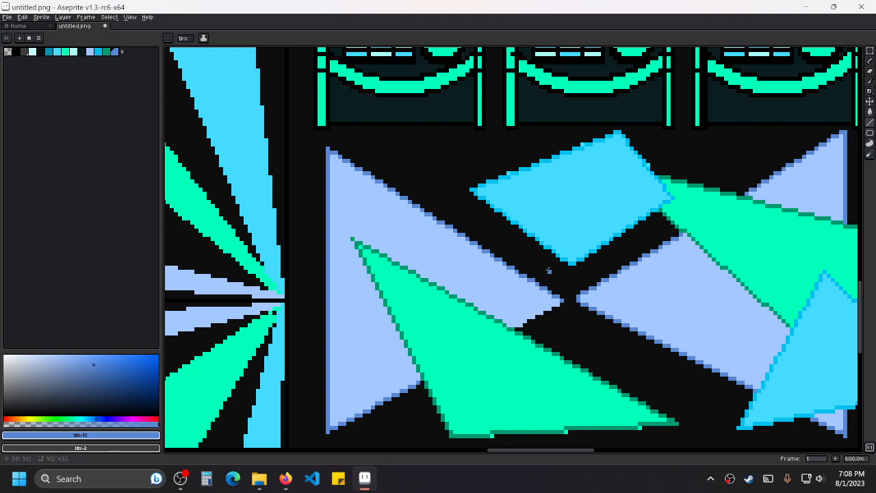
scroll(512, 319, "up", 3)
left_click_drag(504, 317, 594, 266)
scroll(594, 266, "down", 6)
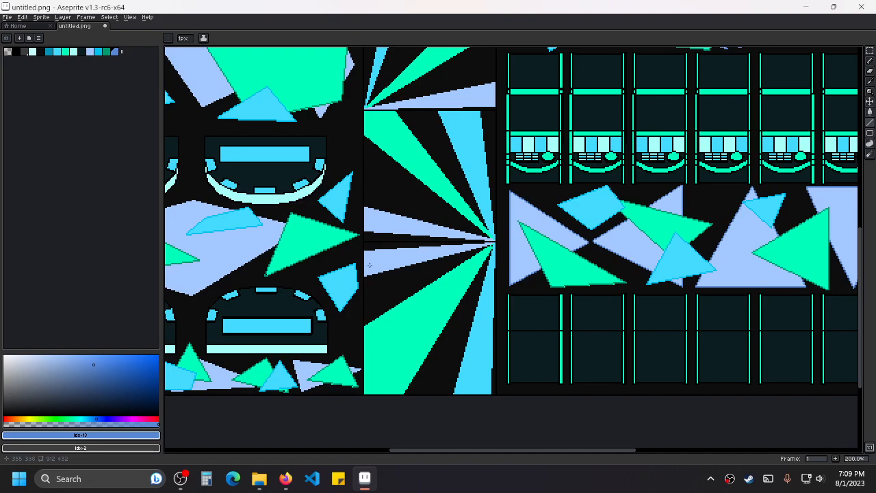
Outline the rightmost periwinkle triangle in the row beneath the bottom tables, including its tip beyond the green triangle.
left_click_drag(288, 324, 471, 234)
scroll(471, 235, "up", 3)
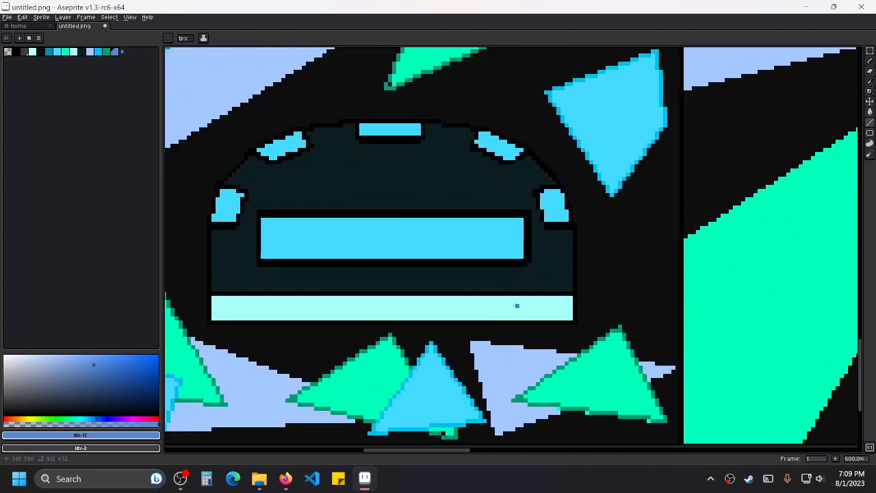
left_click_drag(515, 303, 485, 180)
scroll(485, 180, "up", 2)
mouse_move(430, 215)
left_mouse_down()
mouse_move(459, 341)
mouse_move(548, 305)
left_mouse_up()
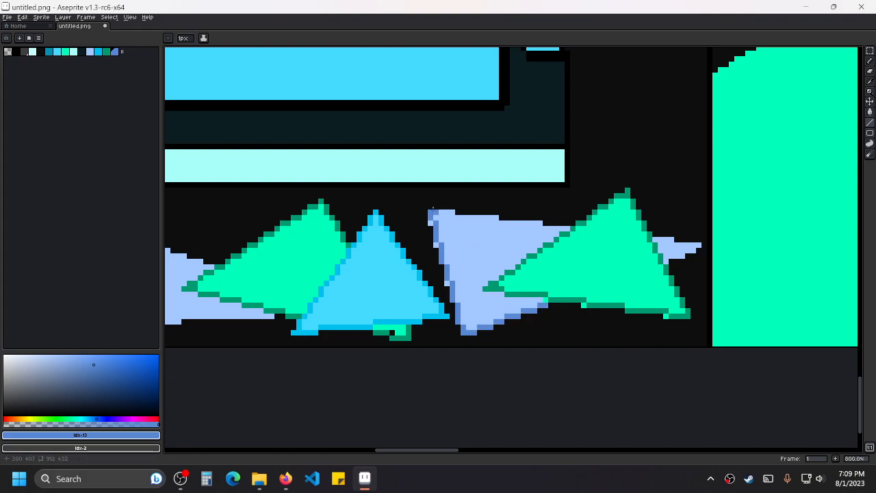
left_click_drag(437, 209, 575, 228)
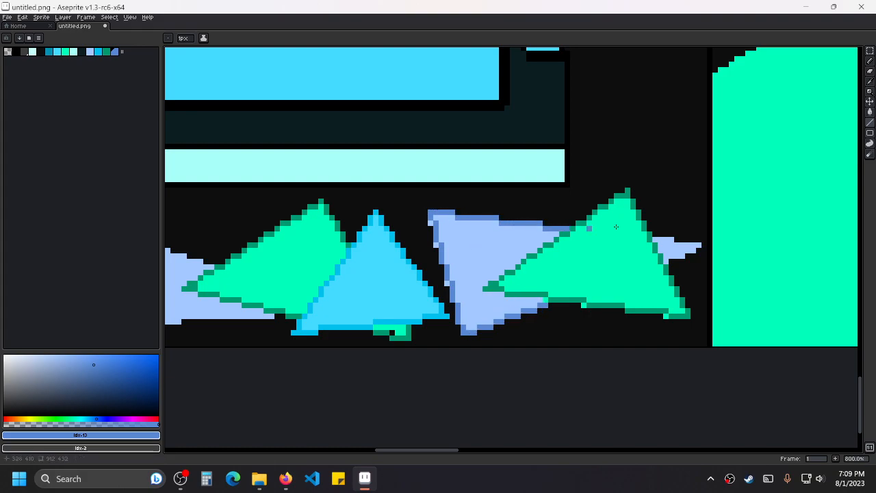
mouse_move(655, 238)
left_mouse_down()
mouse_move(704, 245)
mouse_move(688, 258)
left_mouse_up()
Outline the upper and bottom edges of the wide periwinkle triangle behind the blue quadrilateral and green triangles in the bottom row.
scroll(665, 260, "down", 4)
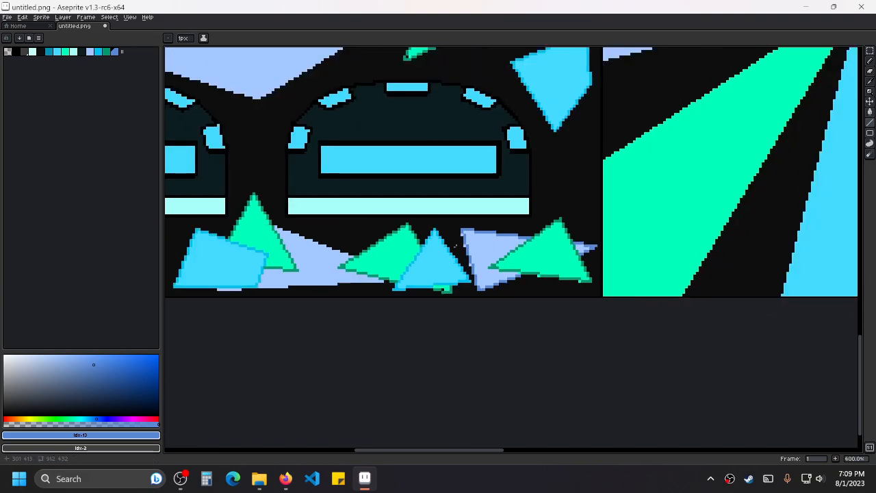
scroll(481, 201, "up", 3)
left_click_drag(457, 185, 570, 227)
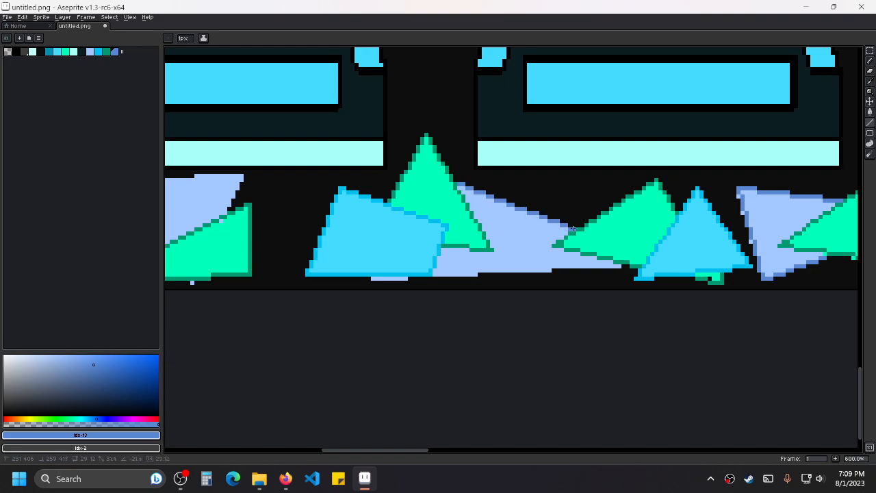
left_click_drag(620, 266, 406, 278)
Outline the inverted periwinkle triangle in the bottom row in darker periwinkle, and recolour the stray periwinkle pixels on the adjacent green triangle.
left_click_drag(345, 250, 634, 281)
scroll(377, 231, "up", 1)
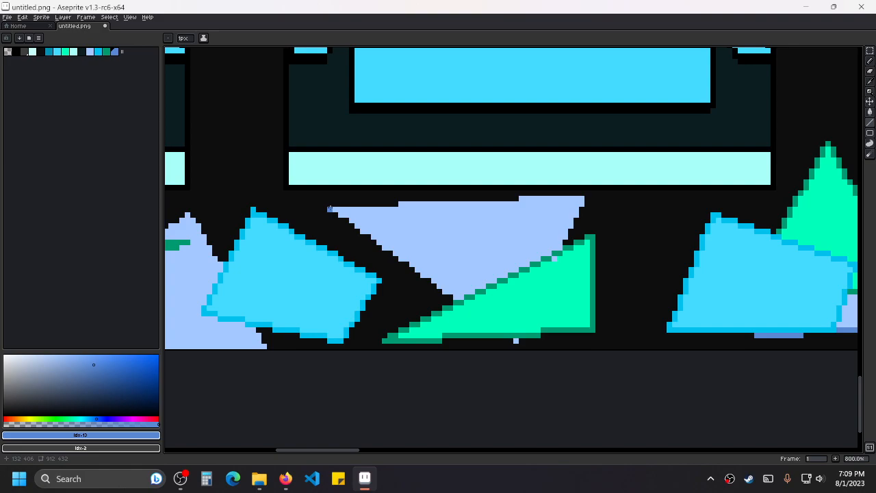
mouse_move(334, 208)
left_mouse_down()
mouse_move(594, 206)
mouse_move(587, 199)
mouse_move(567, 241)
left_mouse_up()
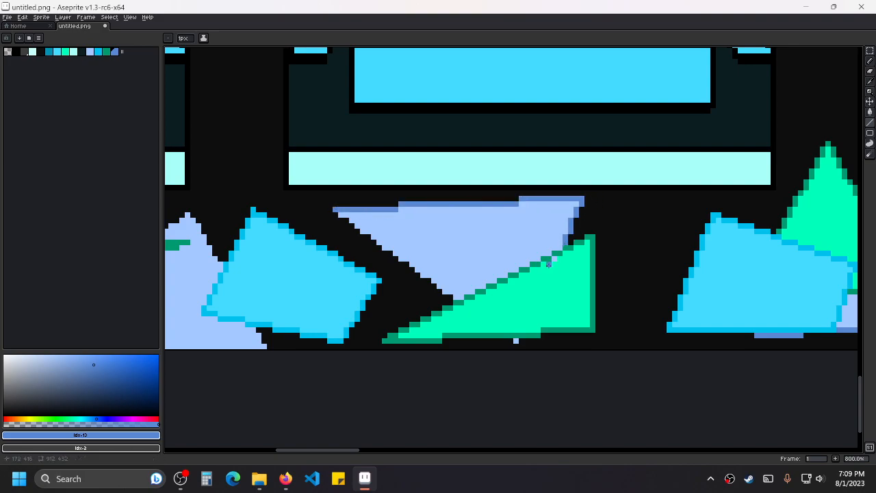
left_click(554, 262, "alt")
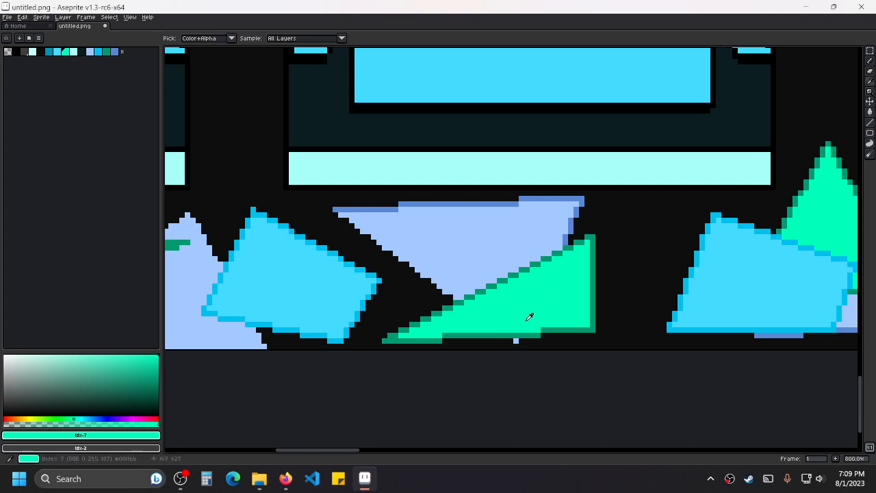
left_click(571, 237, "alt")
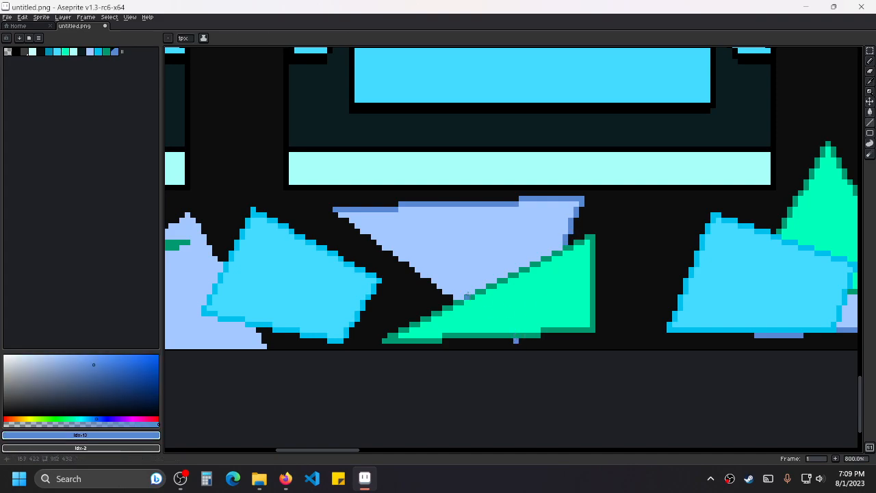
mouse_move(450, 297)
left_mouse_down()
mouse_move(375, 232)
mouse_move(334, 212)
left_mouse_up()
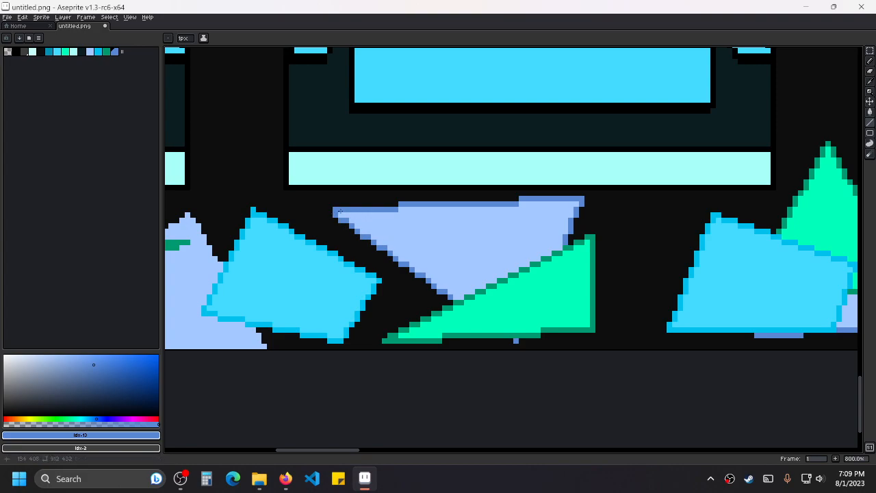
Outline the upright periwinkle triangle between the long green triangle and the blue quadrilateral in the bottom row in darker periwinkle.
scroll(340, 212, "left", 5)
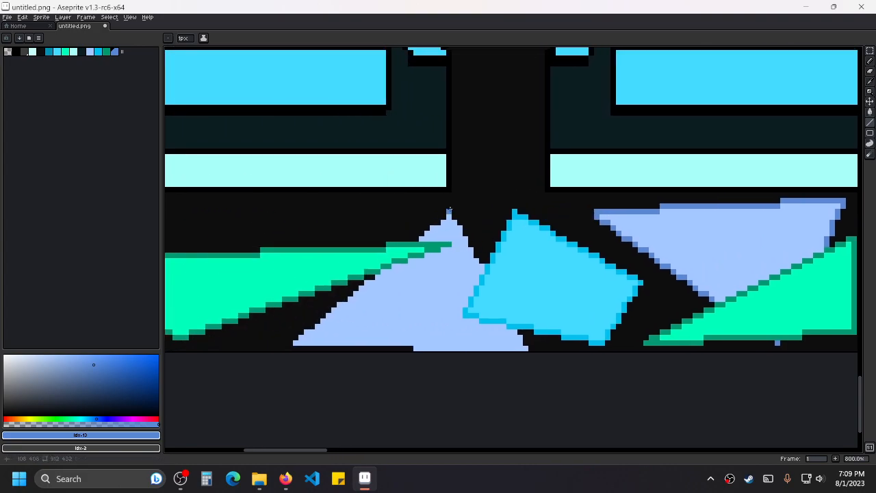
left_click_drag(449, 212, 483, 264)
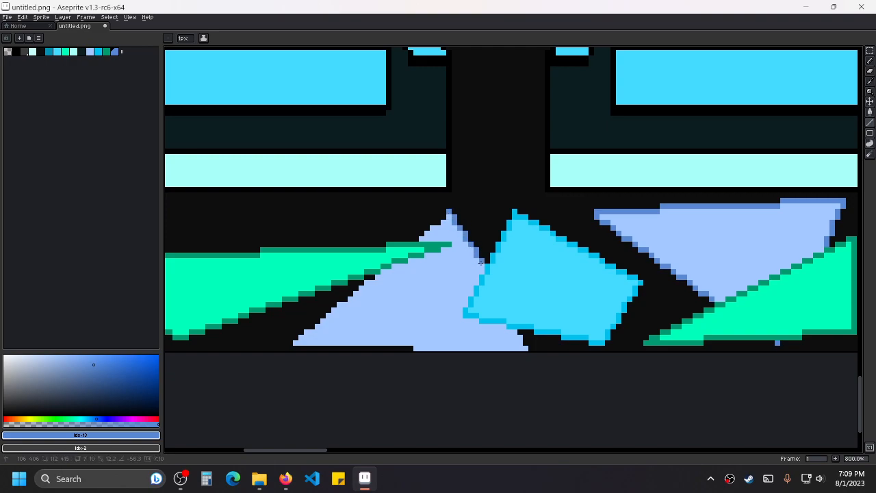
left_click_drag(519, 331, 372, 276)
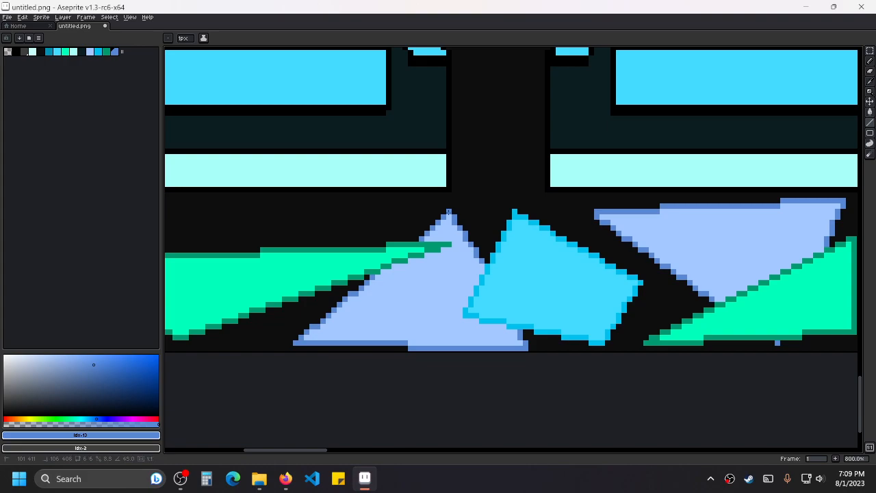
Outline the leftmost periwinkle triangle of the bottom row in darker periwinkle on all its visible edges.
scroll(394, 223, "down", 3)
left_click_drag(374, 235, 603, 244)
scroll(603, 245, "up", 4)
mouse_move(518, 244)
left_mouse_down()
mouse_move(610, 235)
mouse_move(476, 202)
mouse_move(452, 180)
mouse_move(342, 281)
mouse_move(287, 361)
mouse_move(301, 370)
mouse_move(577, 326)
left_mouse_up()
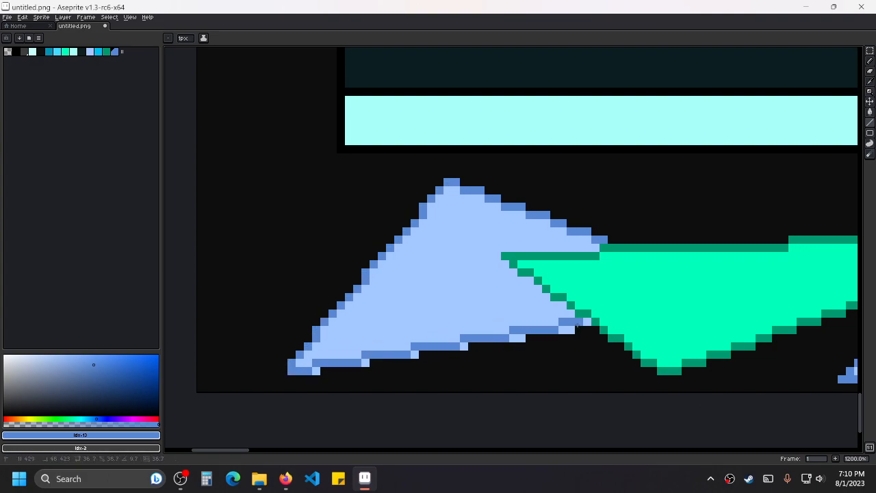
Outline the periwinkle triangle at the left end of the row between the two lower lines of tables in darker periwinkle.
scroll(583, 322, "down", 5)
scroll(561, 315, "up", 2)
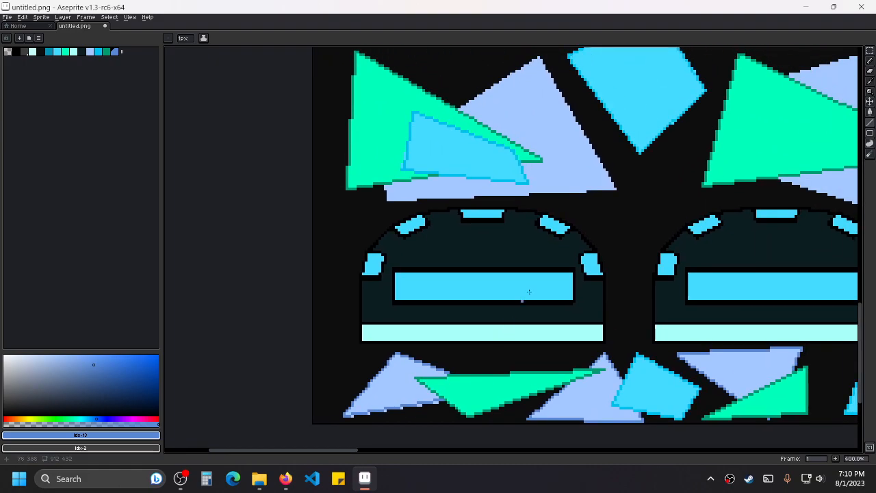
scroll(411, 274, "up", 3)
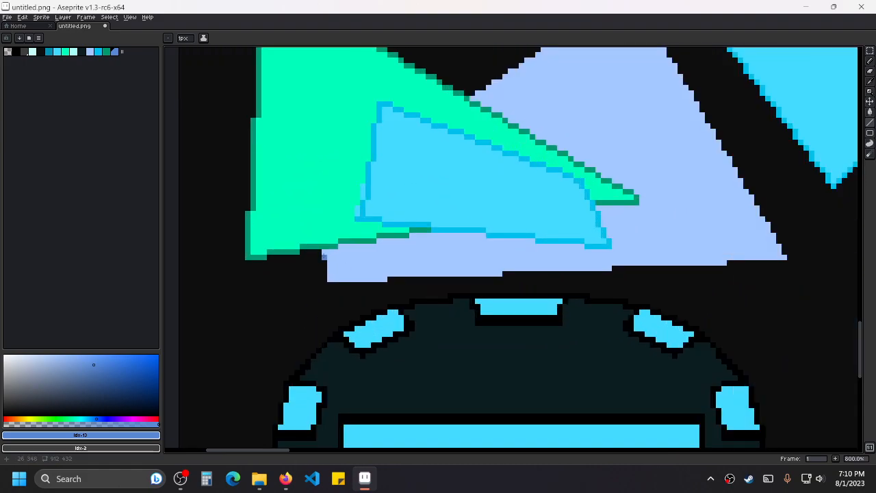
mouse_move(324, 253)
left_mouse_down()
mouse_move(334, 282)
mouse_move(785, 258)
mouse_move(634, 336)
mouse_move(688, 377)
mouse_move(674, 381)
mouse_move(535, 148)
mouse_move(404, 205)
mouse_move(375, 248)
left_mouse_up()
scroll(453, 223, "down", 6)
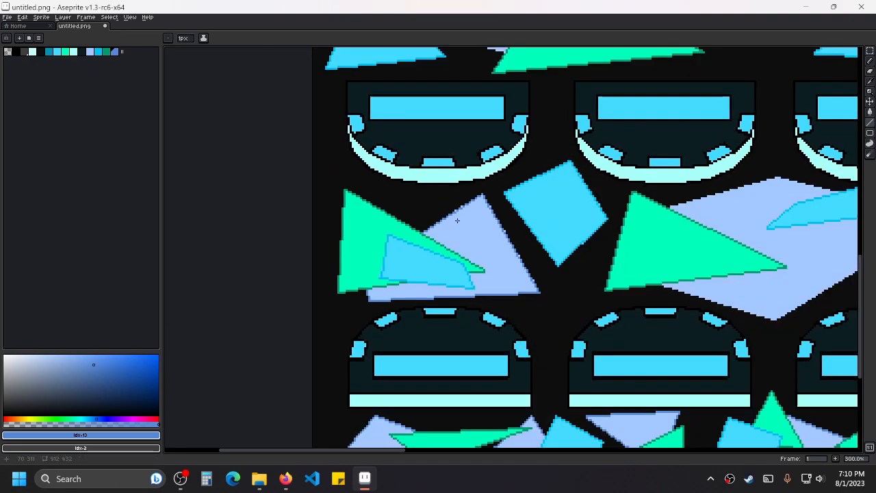
Outline the lower left and lower right edges of the large periwinkle polygon between the two lower lines of tables.
left_click_drag(588, 230, 492, 367)
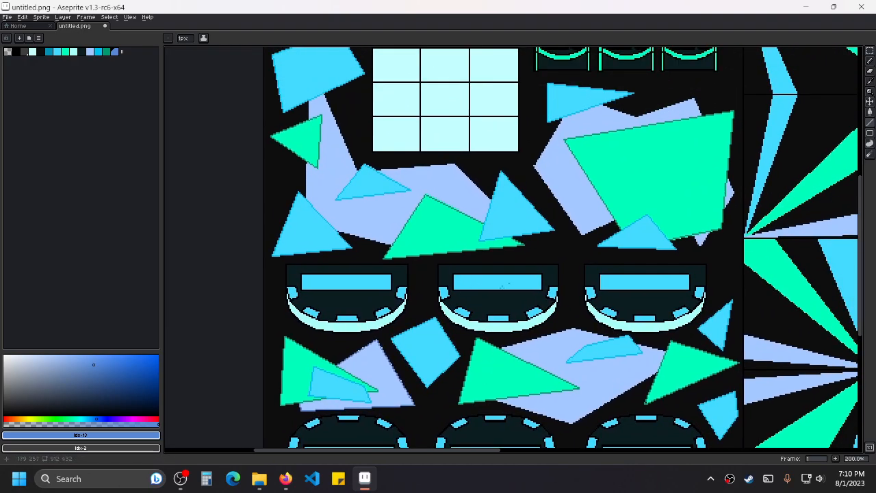
left_click_drag(375, 361, 426, 251)
scroll(594, 263, "up", 3)
left_click_drag(685, 313, 575, 212)
scroll(368, 252, "up", 1)
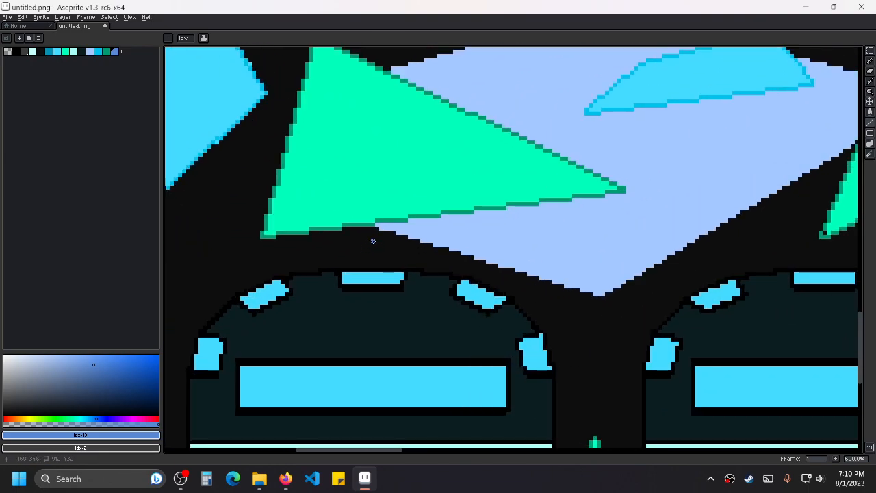
scroll(373, 240, "up", 1)
mouse_move(381, 221)
left_mouse_down()
mouse_move(692, 308)
mouse_move(668, 313)
left_mouse_up()
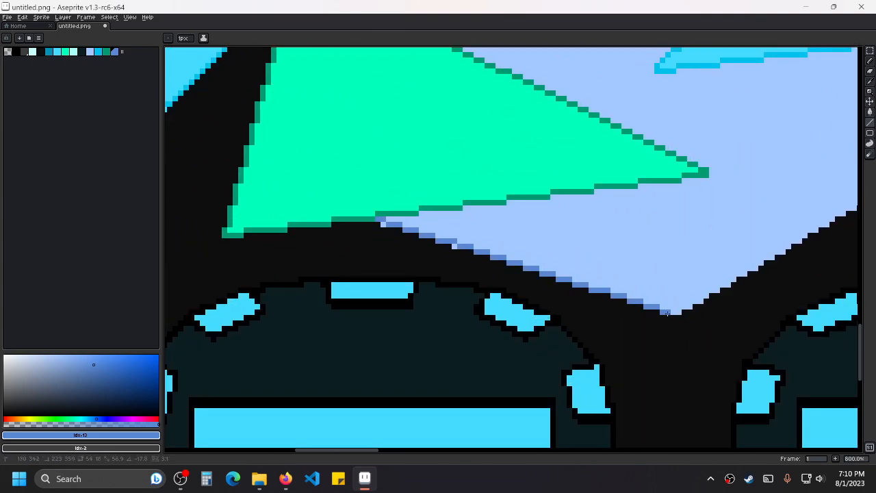
scroll(745, 291, "down", 1)
mouse_move(745, 291)
left_mouse_down()
mouse_move(434, 338)
mouse_move(449, 329)
mouse_move(393, 377)
mouse_move(512, 307)
mouse_move(655, 196)
mouse_move(626, 219)
mouse_move(587, 294)
mouse_move(649, 296)
left_mouse_up()
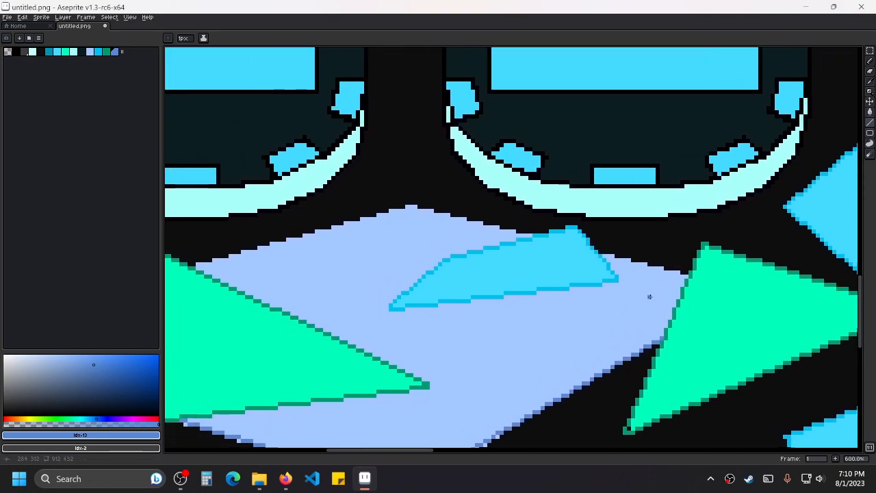
Outline the upper left and upper right edges of the large periwinkle polygon between the two lower lines of tables in darker periwinkle.
mouse_move(684, 272)
left_mouse_down()
mouse_move(590, 246)
mouse_move(600, 252)
left_mouse_up()
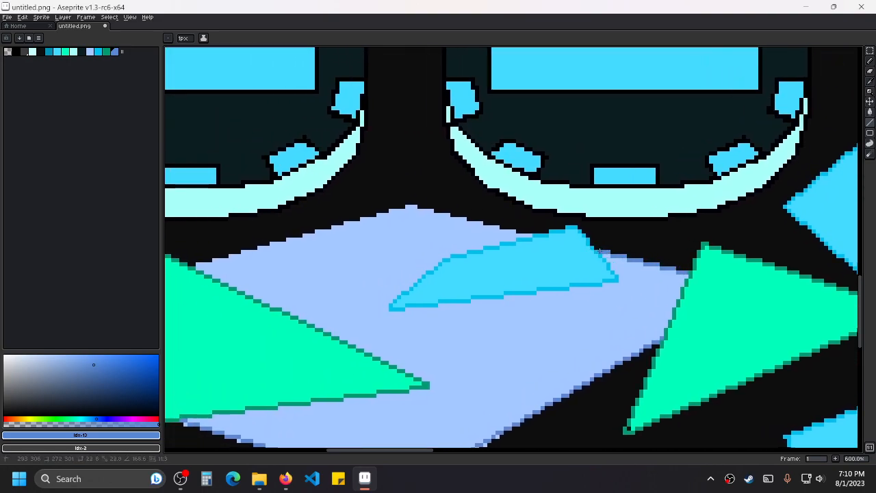
mouse_move(457, 239)
left_mouse_down()
mouse_move(626, 281)
mouse_move(635, 273)
mouse_move(516, 242)
mouse_move(610, 251)
mouse_move(677, 243)
mouse_move(400, 310)
left_mouse_up()
scroll(650, 282, "up", 1)
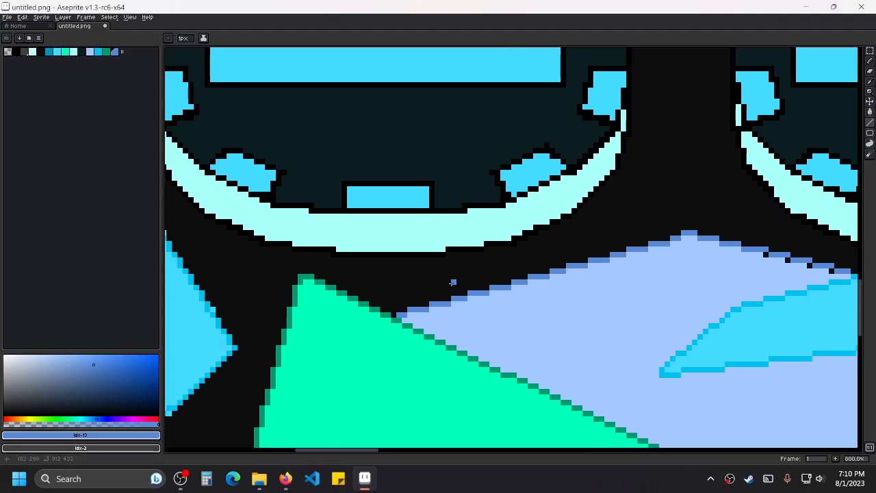
scroll(448, 280, "down", 4)
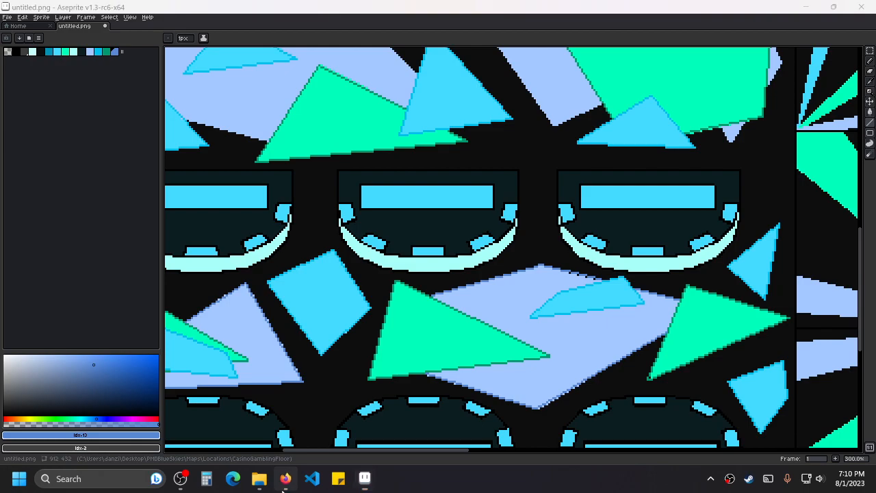
Switch to Firefox and search Google for "yooka laylee" in a new tab.
left_click(285, 478)
left_click(356, 13)
type("y")
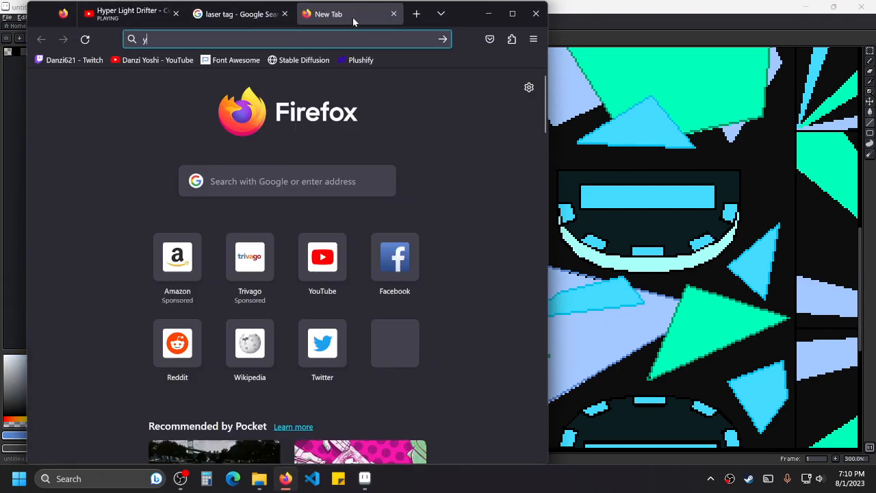
type("ooka laylee")
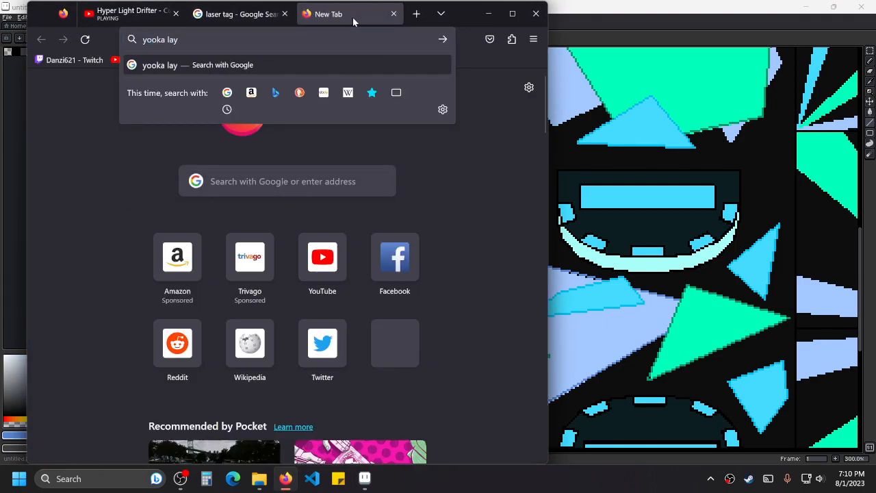
key("Return")
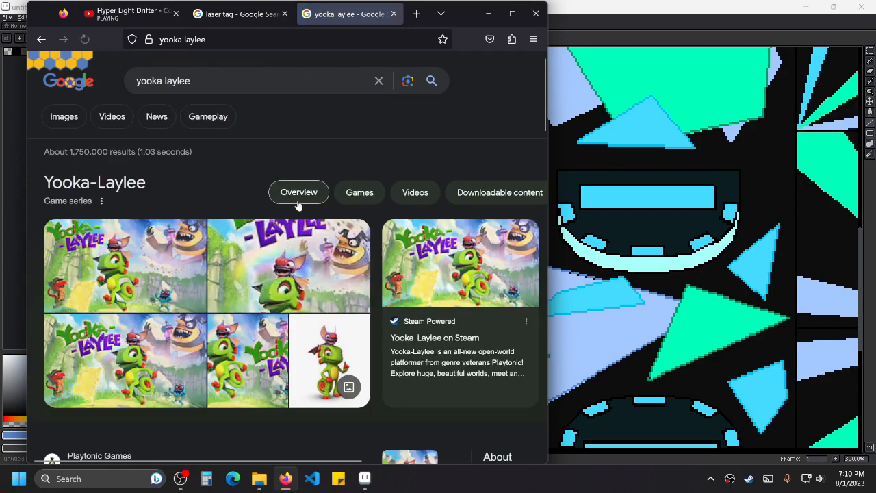
Open the Yooka-Laylee page on the Playtonic Games website from the results and accept its cookies.
scroll(223, 140, "down", 5)
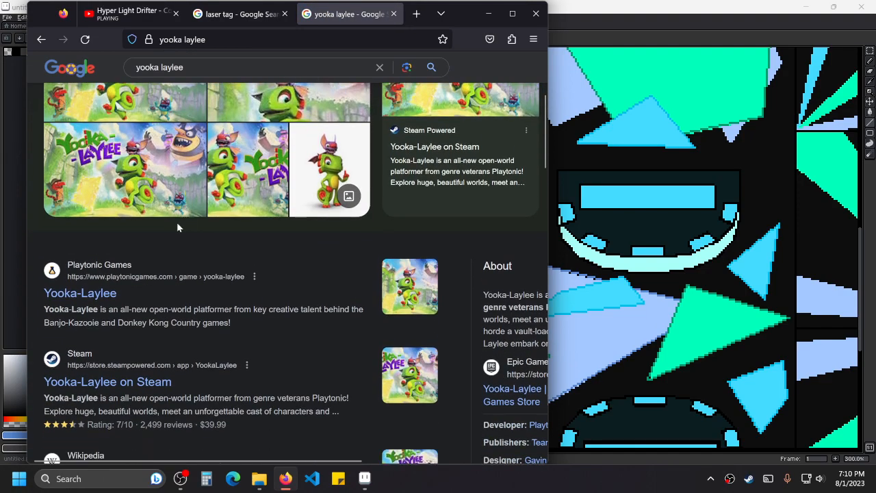
left_click(105, 294)
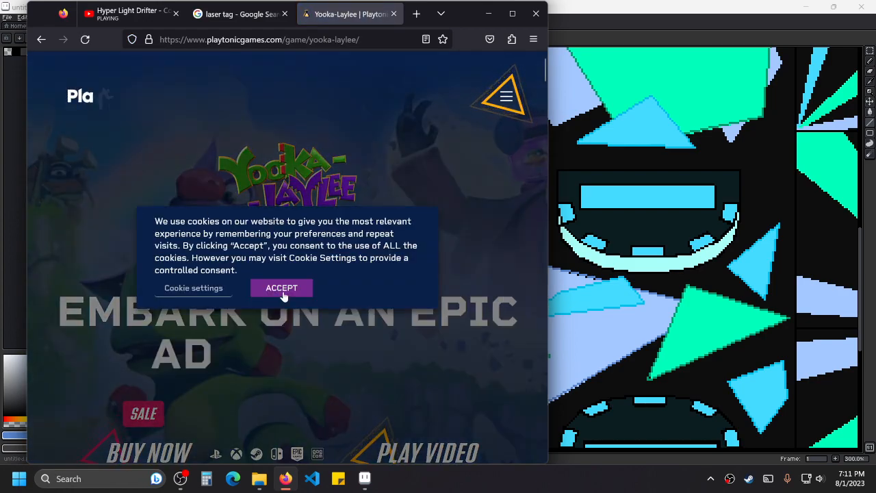
left_click(282, 289)
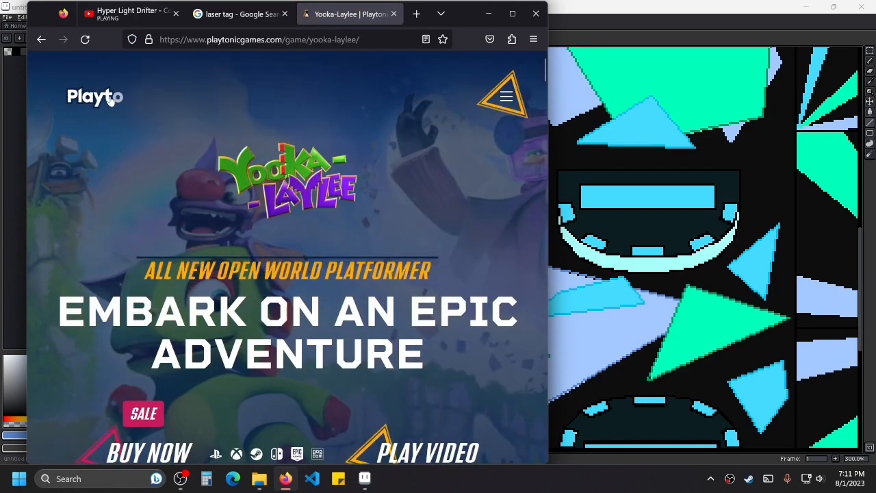
Go to the Playtonic home page and look through its games, news and shop sections.
left_click(80, 96)
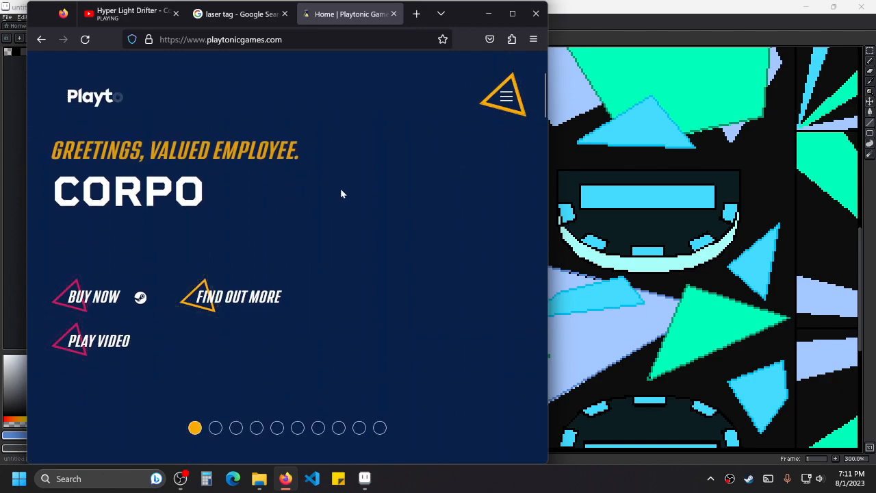
scroll(340, 190, "down", 6)
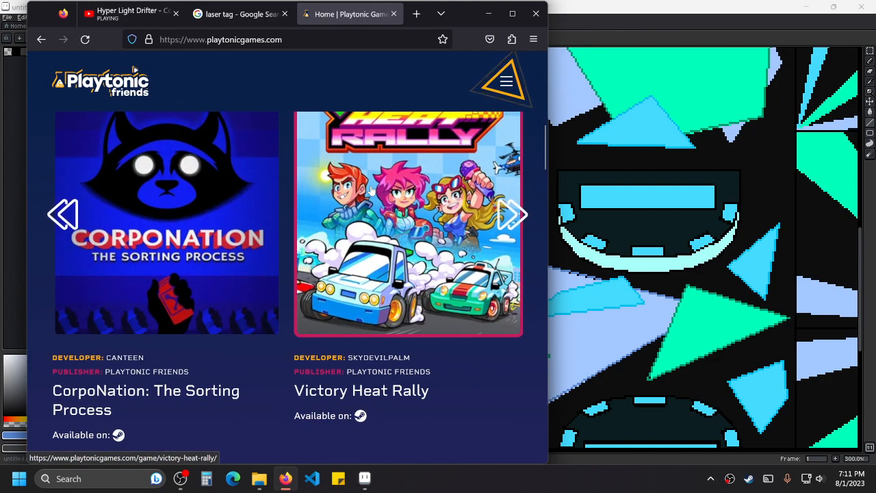
scroll(371, 190, "down", 5)
scroll(370, 185, "down", 5)
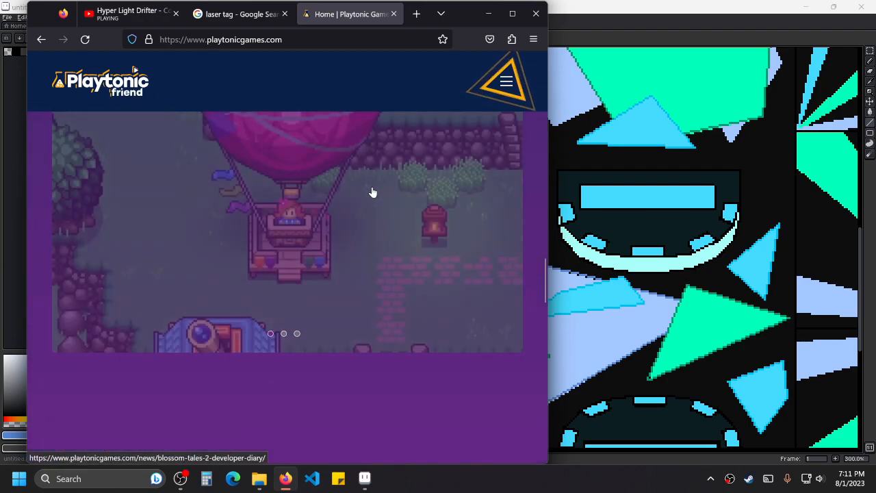
scroll(372, 191, "down", 3)
scroll(373, 190, "down", 8)
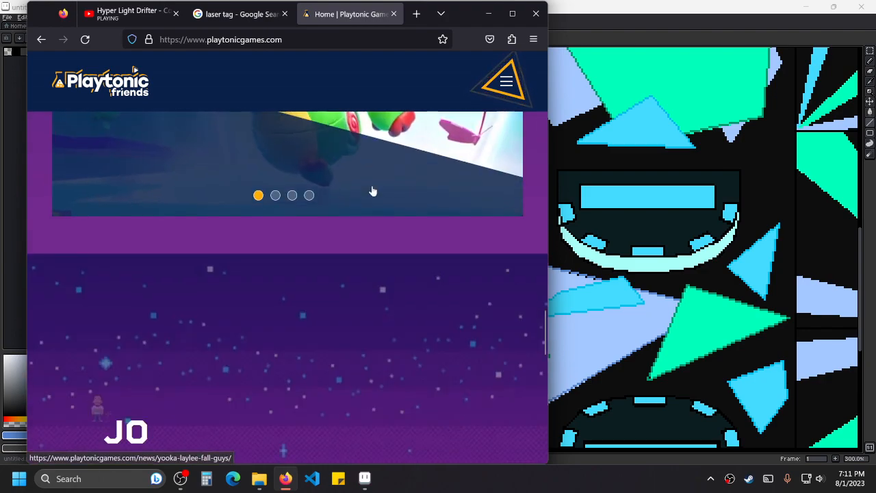
scroll(372, 191, "down", 5)
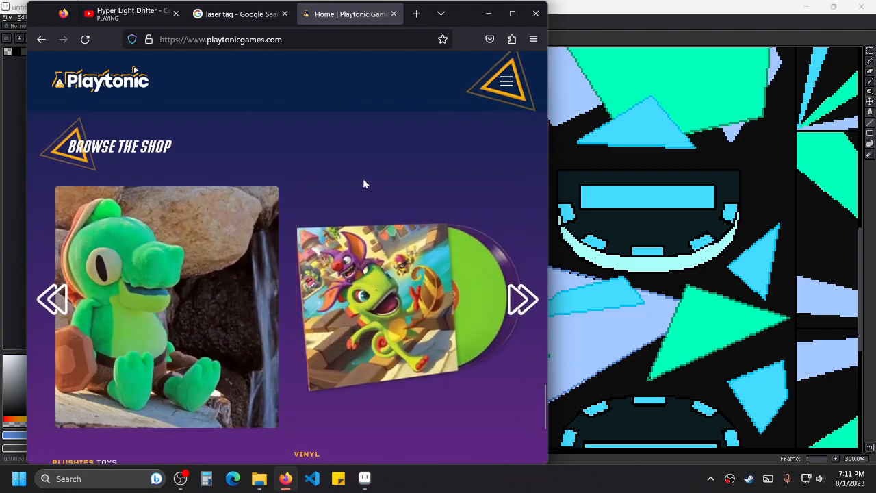
scroll(363, 184, "down", 5)
scroll(370, 254, "down", 1)
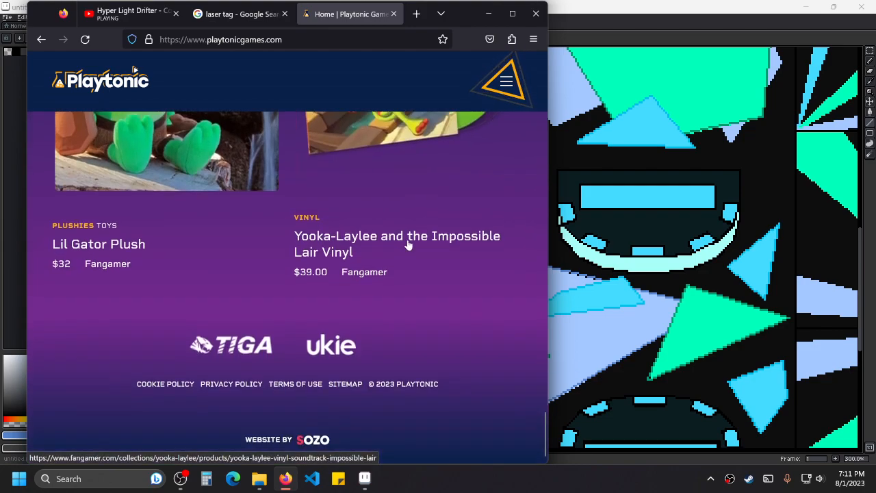
scroll(408, 240, "up", 2)
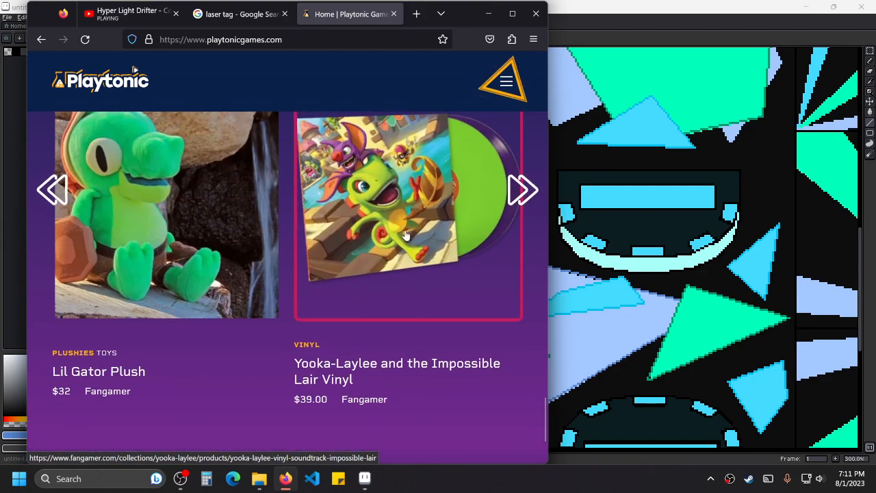
scroll(406, 235, "up", 1)
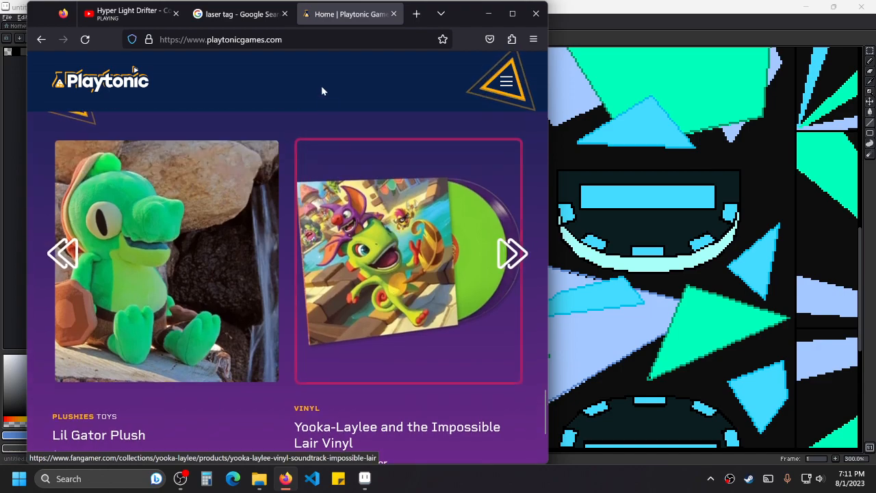
Go to YouTube and search it for "yooka laylee".
key("ctrl+l")
type("youtube")
key("Return")
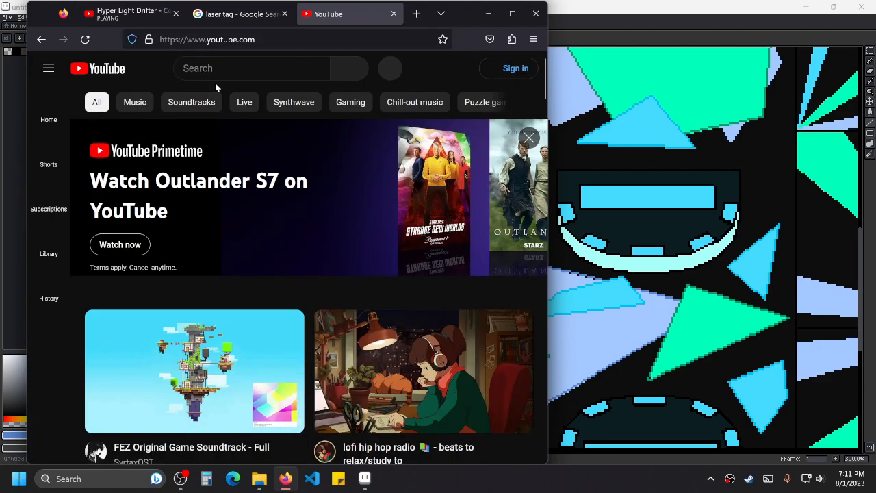
left_click(214, 76)
type("yooka lay")
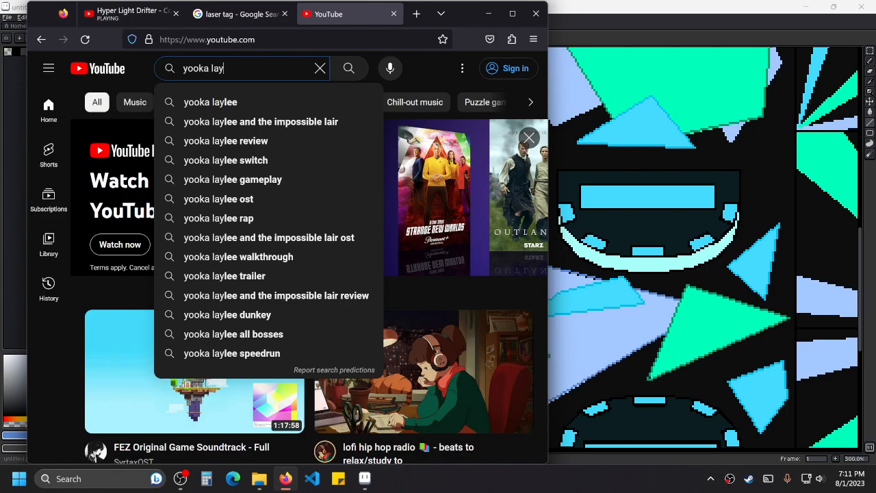
type("lee")
key("Return")
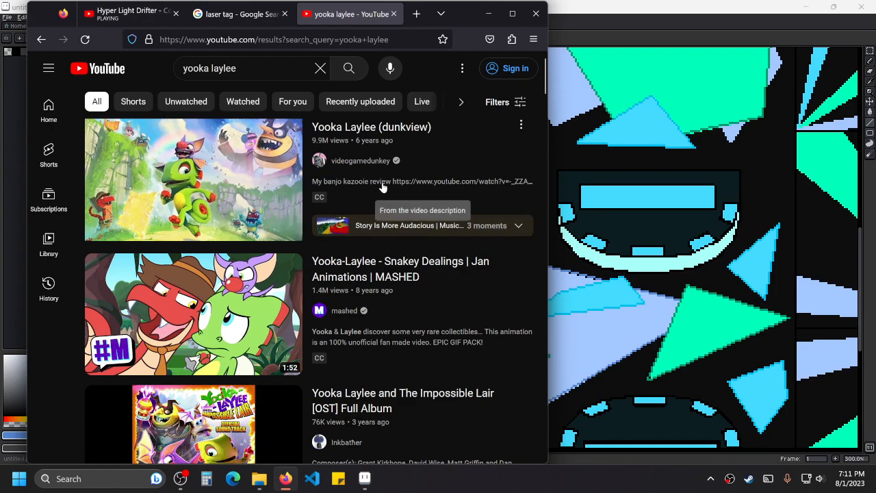
Look through the video results and open the Playtonic channel from The Yooka-Laylee Rap! entry.
scroll(387, 189, "down", 2)
scroll(425, 243, "down", 4)
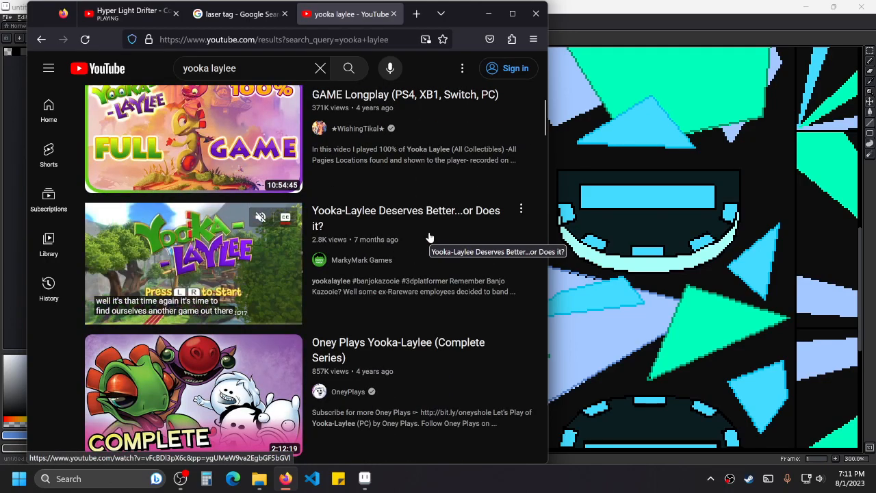
scroll(528, 276, "down", 1)
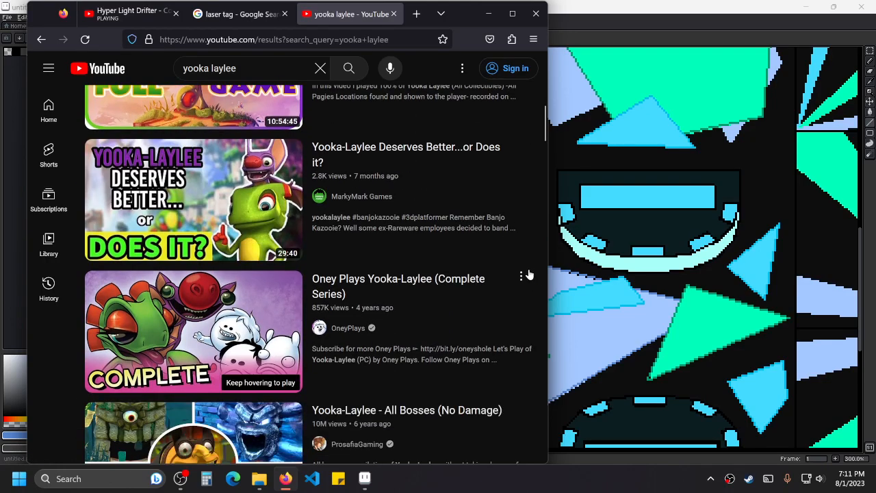
scroll(530, 270, "down", 2)
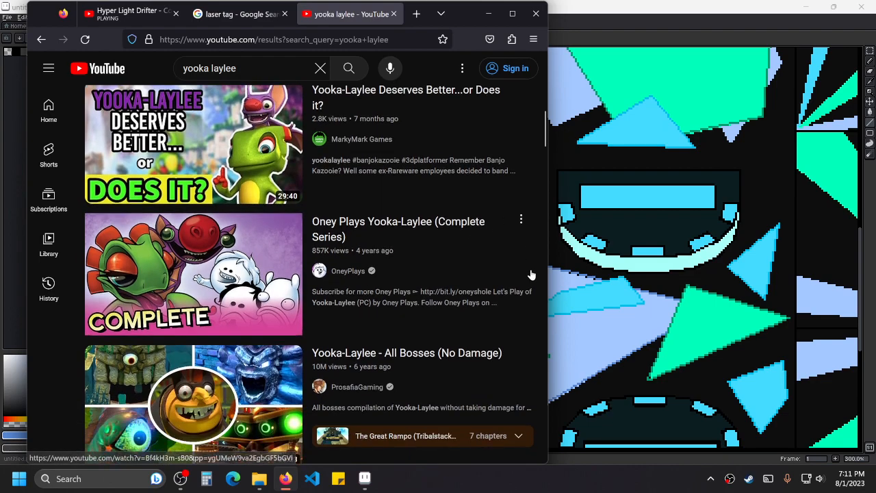
scroll(535, 263, "down", 1)
scroll(535, 263, "down", 2)
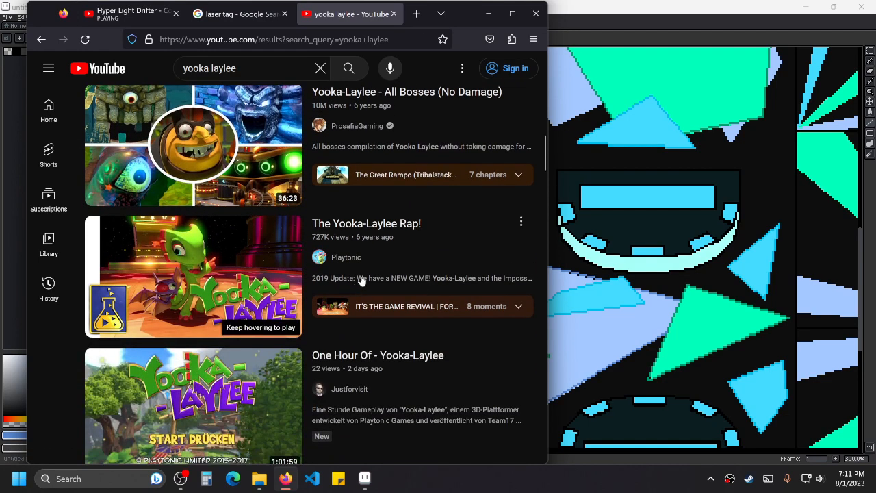
left_click(342, 260)
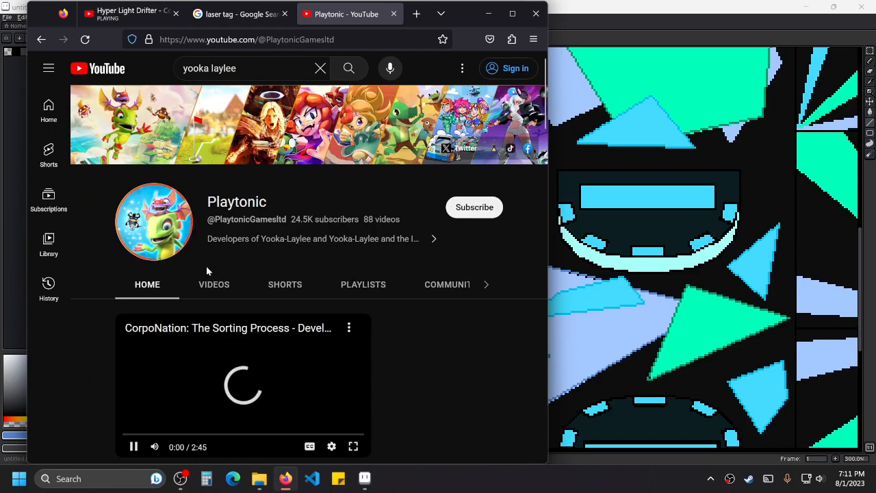
Browse the Playtonic channel's list of latest videos for its recent game trailers.
left_click(214, 285)
scroll(385, 248, "down", 2)
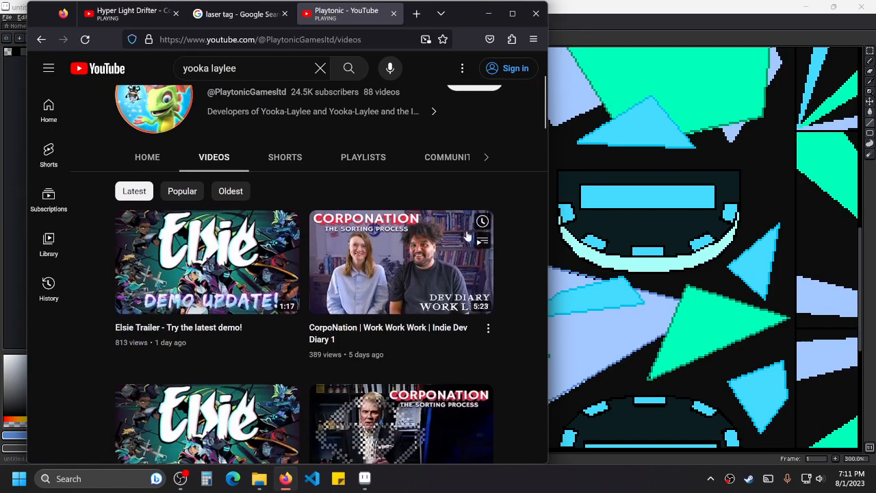
scroll(497, 227, "down", 5)
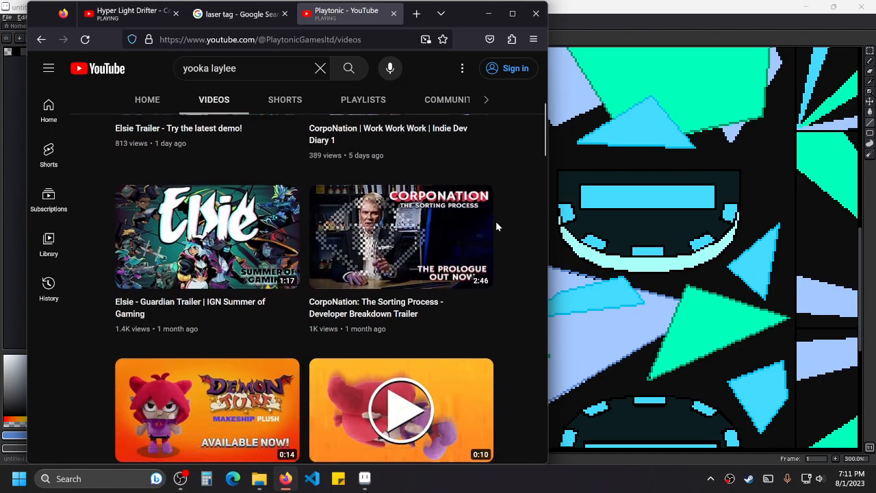
scroll(497, 227, "down", 3)
scroll(497, 226, "down", 6)
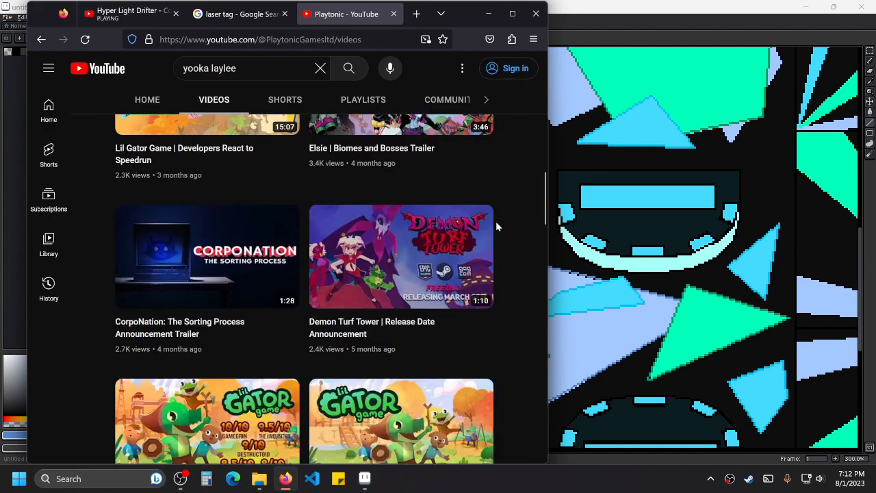
Search Google for "is playtonic games making another game".
key("ctrl+l")
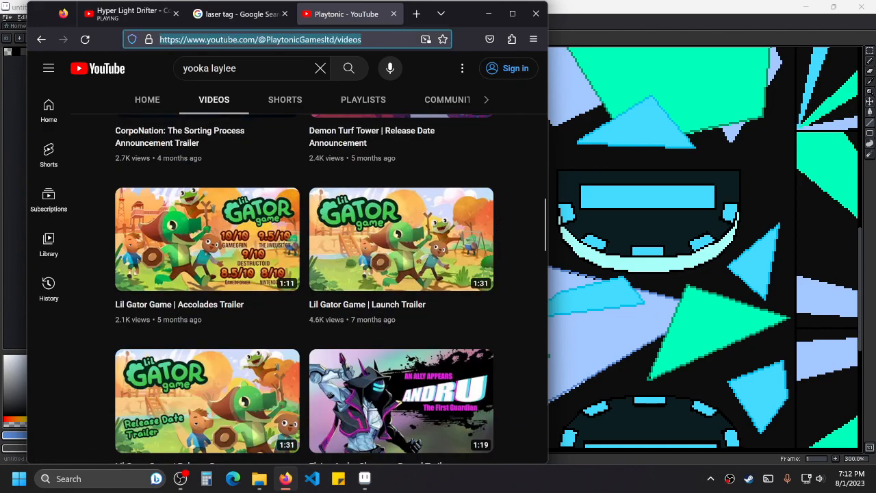
type("is play")
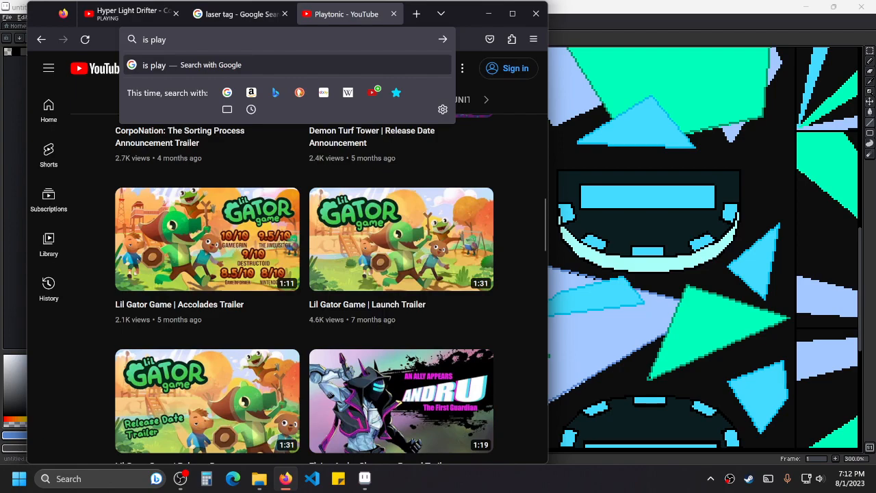
type("tonic games m")
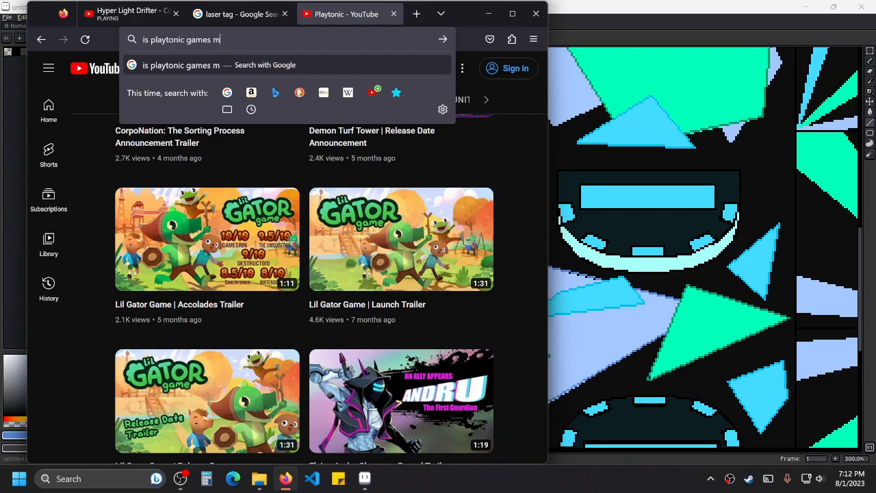
type("aking another ")
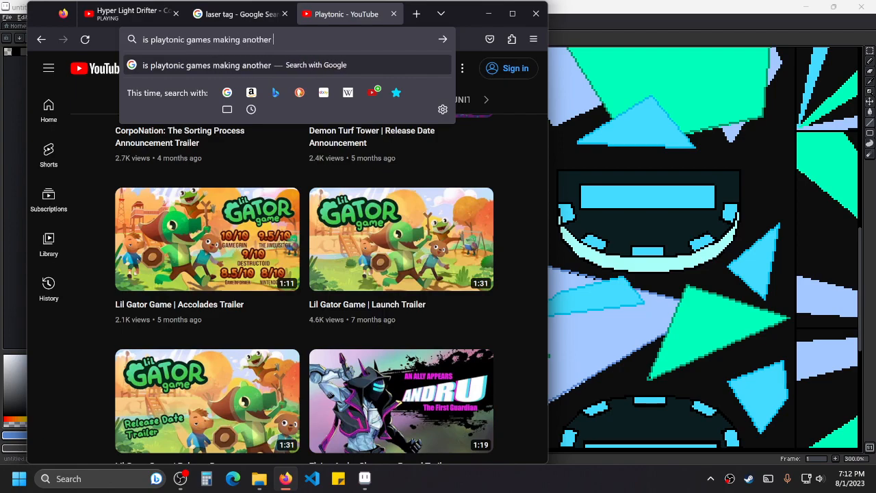
type("game")
key("Return")
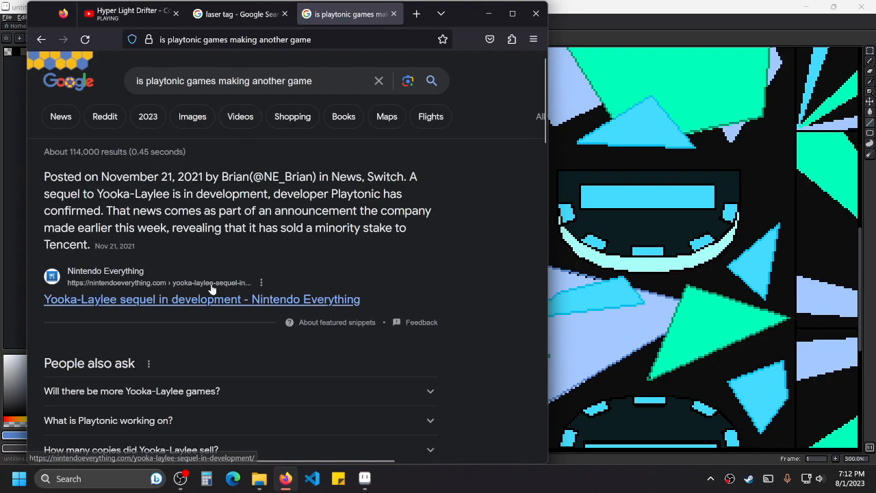
Open the Reddit thread "Is Playtonic still even developing games?" from the search results.
scroll(322, 226, "down", 3)
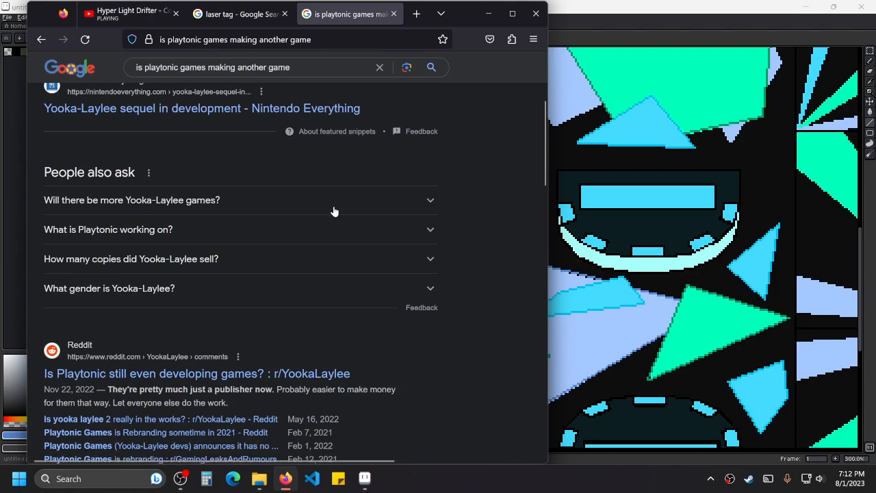
scroll(334, 209, "down", 1)
left_click(298, 306)
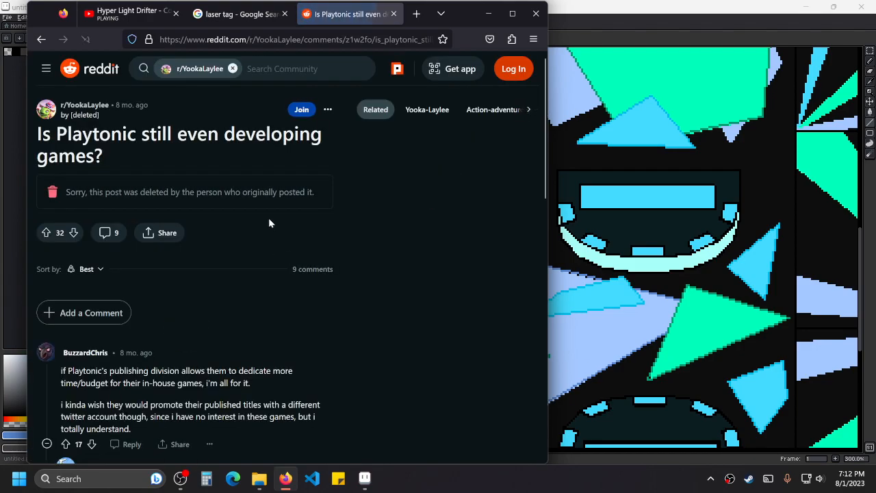
Read through the comments of the Reddit thread, close it, and switch back to the floor map in Aseprite.
scroll(226, 267, "down", 1)
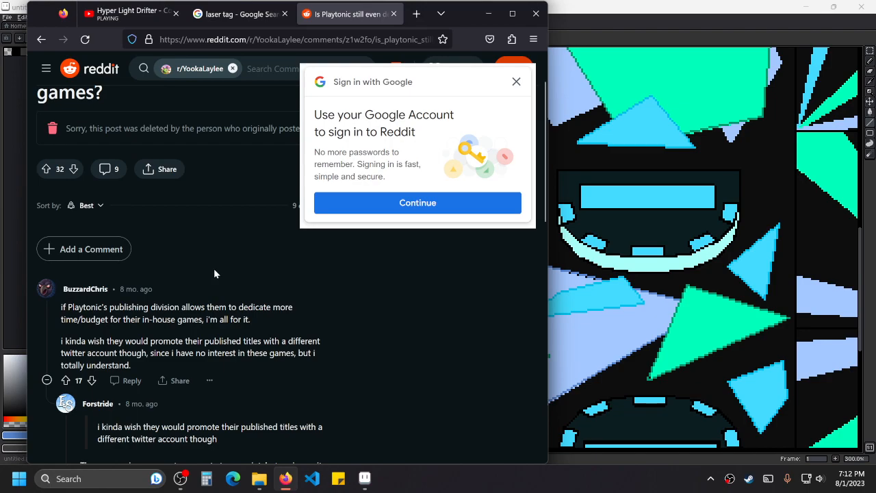
scroll(209, 266, "down", 5)
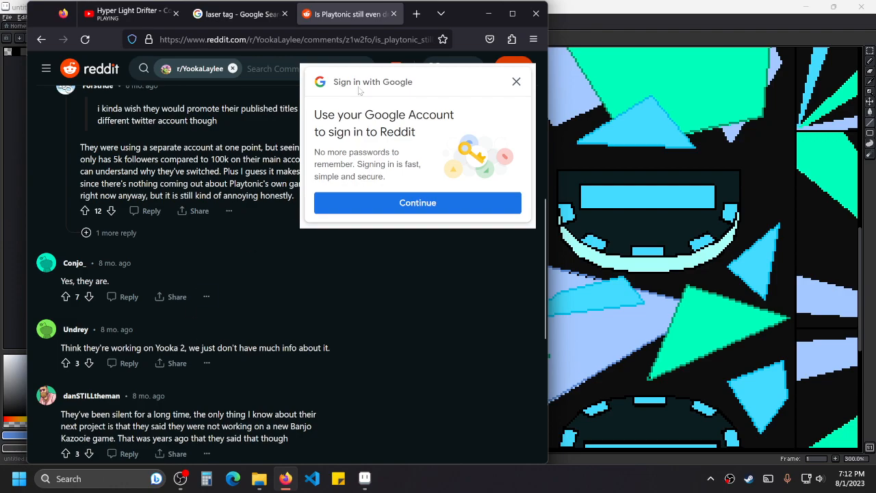
left_click(394, 13)
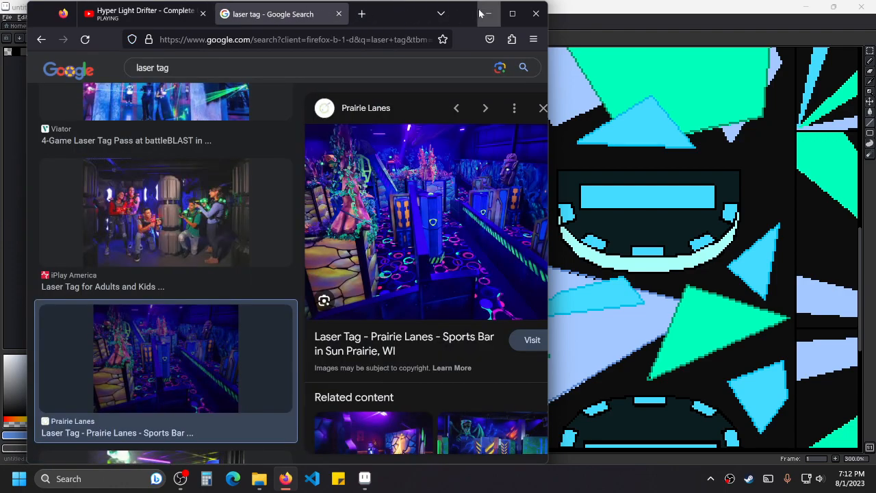
left_click(486, 14)
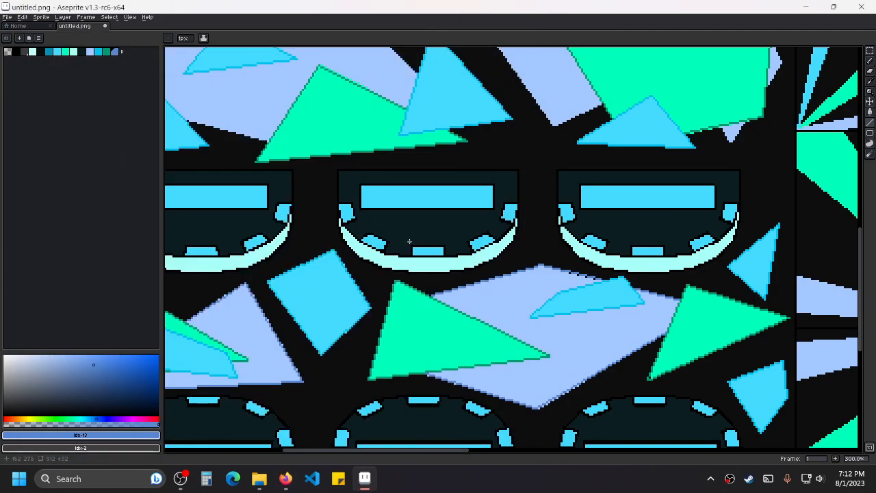
Look over the whole casino floor map for lavender carpet shapes that still lack a darker outline.
scroll(581, 290, "down", 3)
scroll(593, 241, "up", 3)
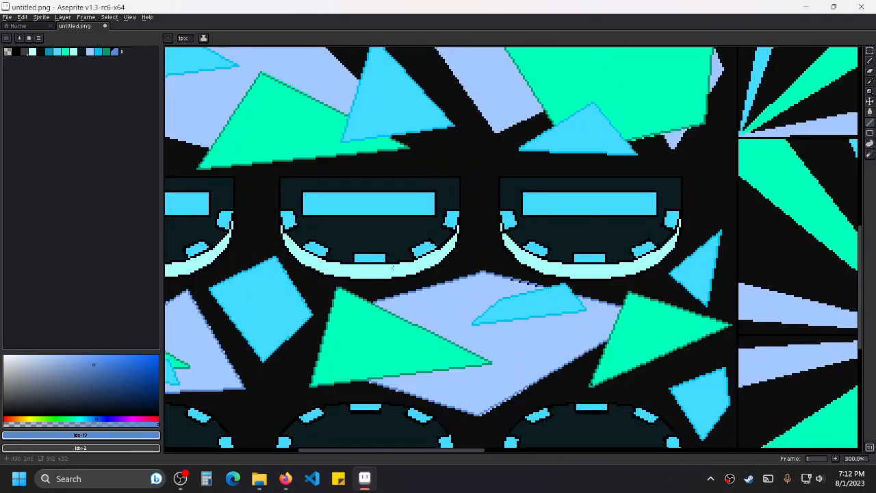
scroll(593, 241, "up", 1)
scroll(549, 254, "down", 2)
left_click_drag(635, 304, 591, 238)
left_click_drag(630, 274, 415, 315)
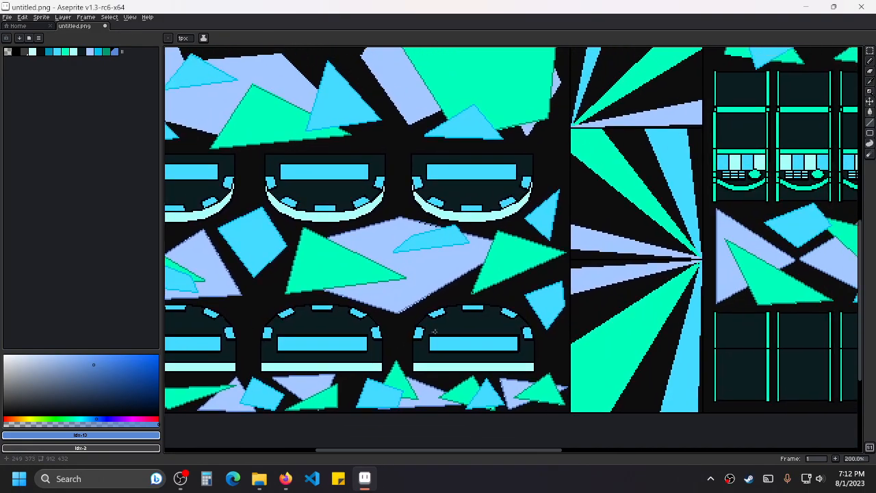
left_click_drag(633, 309, 435, 334)
scroll(435, 333, "right", 6)
scroll(456, 287, "up", 2)
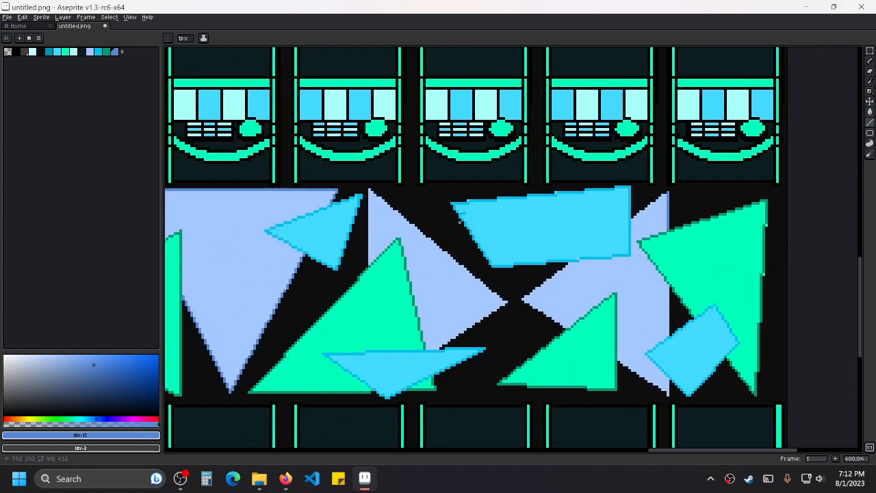
scroll(498, 284, "down", 2)
left_click_drag(184, 156, 505, 276)
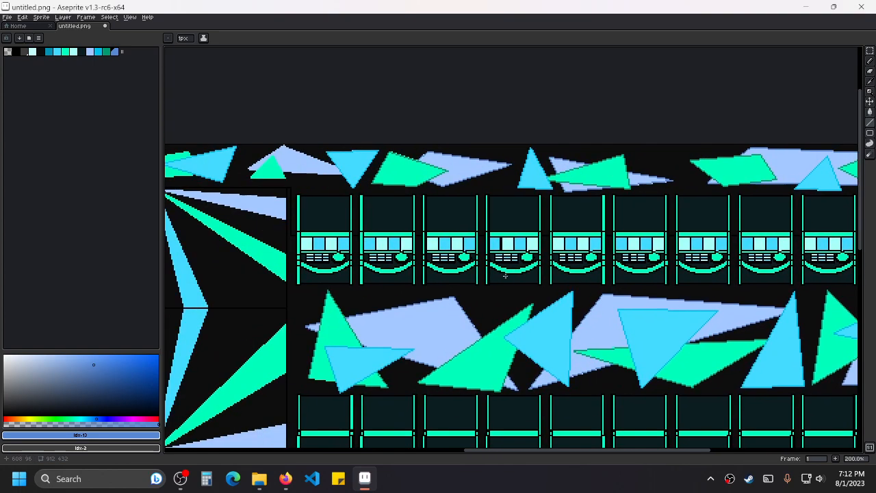
scroll(375, 287, "left", 5)
scroll(439, 265, "down", 1)
scroll(442, 255, "left", 8)
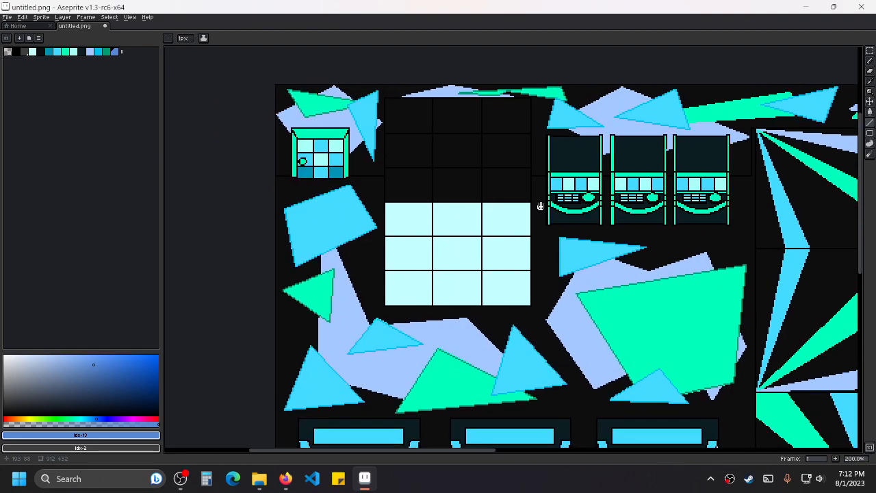
left_click_drag(540, 206, 448, 101)
left_click_drag(678, 288, 544, 208)
left_click_drag(627, 285, 616, 198)
scroll(374, 255, "up", 3)
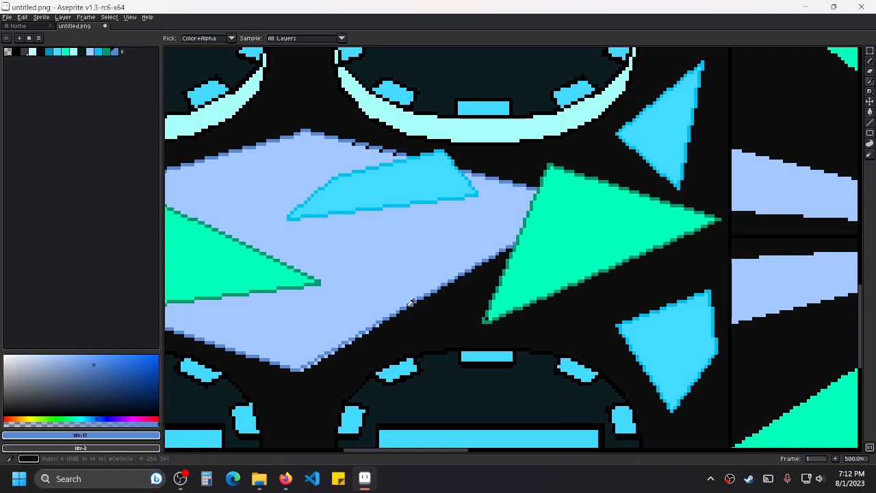
Outline the left and lower edges of the large lavender shape below the white tile grid with one-pixel darker blue lines.
left_click_drag(205, 229, 565, 221)
scroll(565, 222, "down", 2)
left_click_drag(458, 215, 503, 361)
left_click_drag(414, 95, 431, 225)
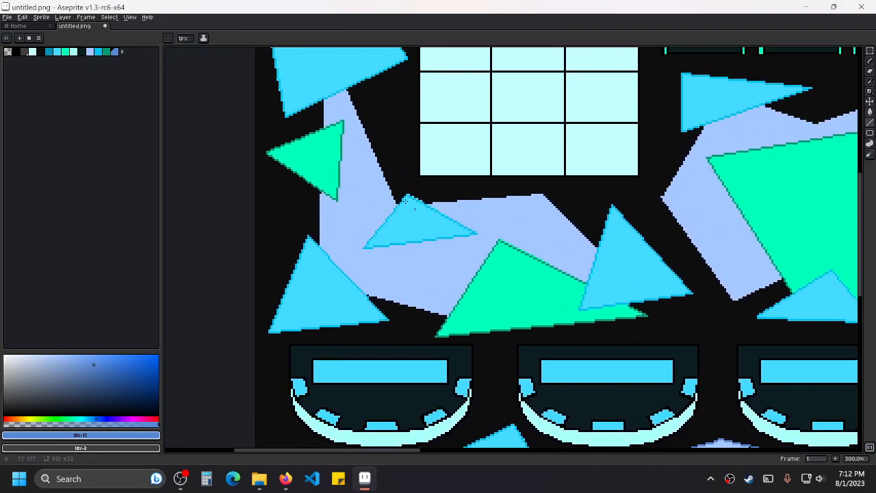
scroll(336, 142, "up", 1)
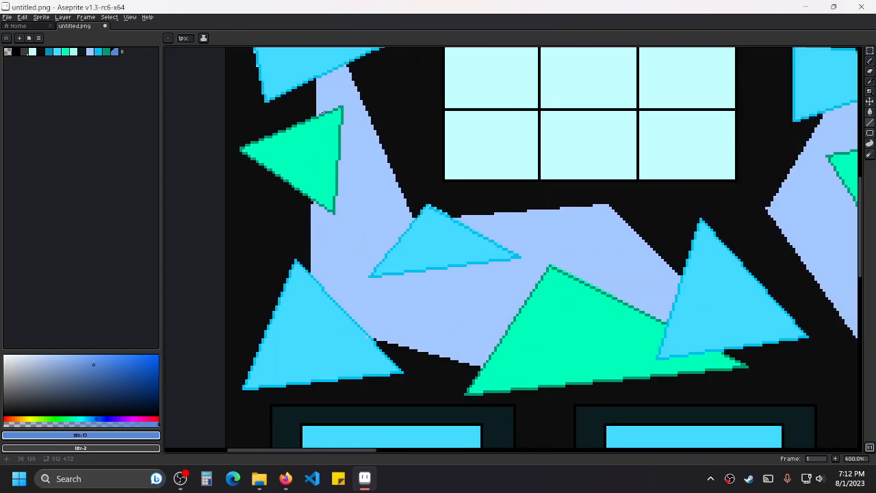
scroll(311, 87, "up", 2)
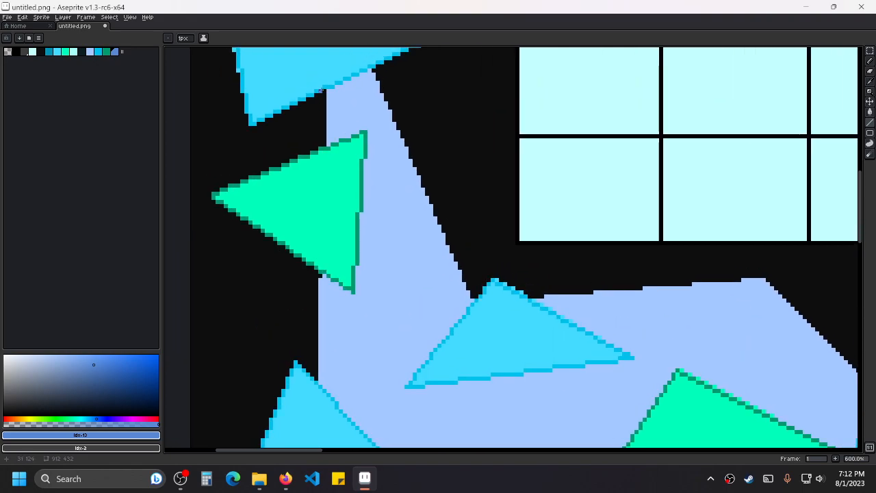
left_click_drag(323, 91, 324, 145)
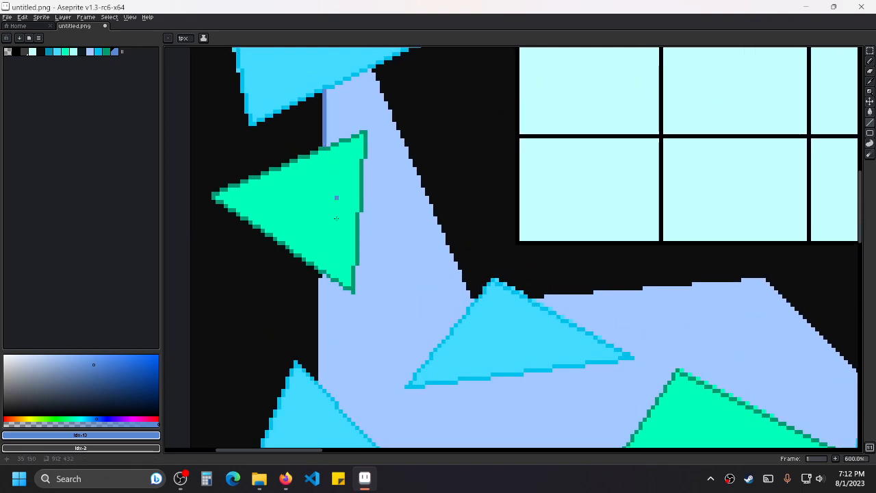
left_click_drag(324, 278, 316, 380)
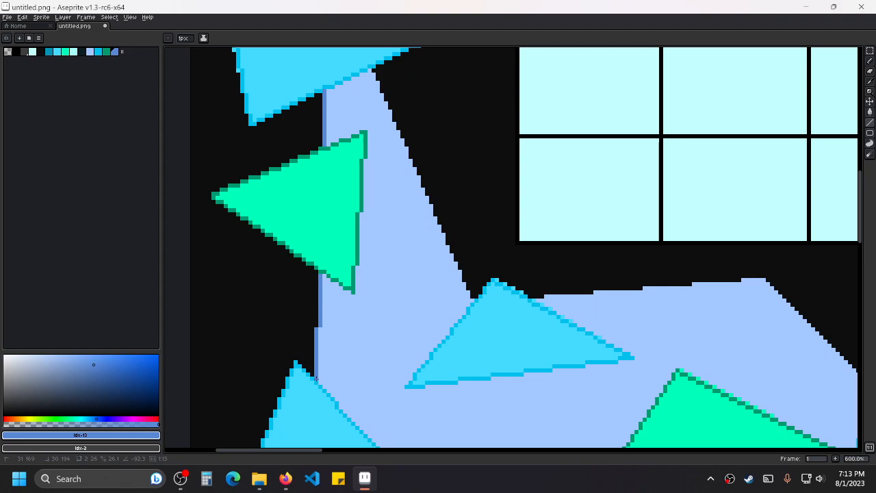
scroll(316, 379, "down", 5)
scroll(317, 378, "right", 2)
mouse_move(339, 269)
left_mouse_down()
mouse_move(428, 302)
mouse_move(501, 311)
left_mouse_up()
Outline that lavender shape's right diagonal, its top edge and the inner slanted edge beside the white tile grid in darker blue.
mouse_move(707, 106)
left_mouse_down()
mouse_move(430, 157)
mouse_move(461, 250)
left_mouse_up()
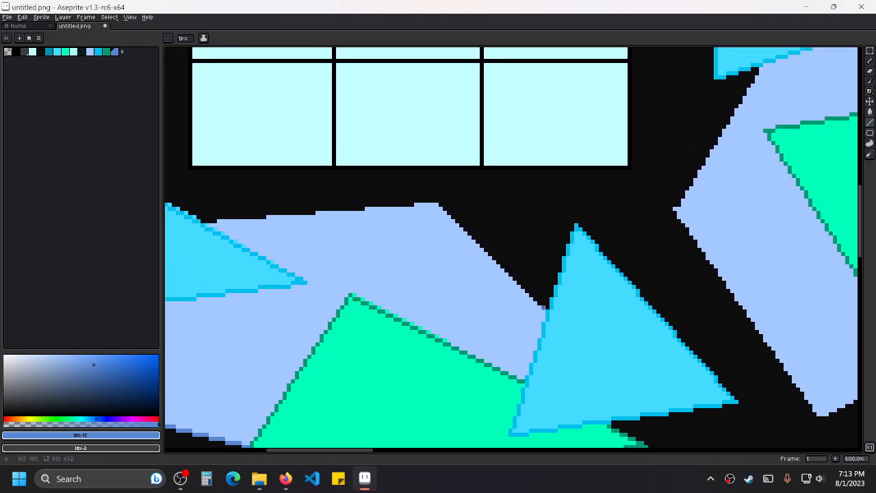
left_click_drag(545, 308, 437, 200)
left_click_drag(329, 211, 480, 218)
mouse_move(582, 207)
left_mouse_down()
mouse_move(373, 218)
mouse_move(351, 228)
left_mouse_up()
left_click_drag(276, 207, 459, 251)
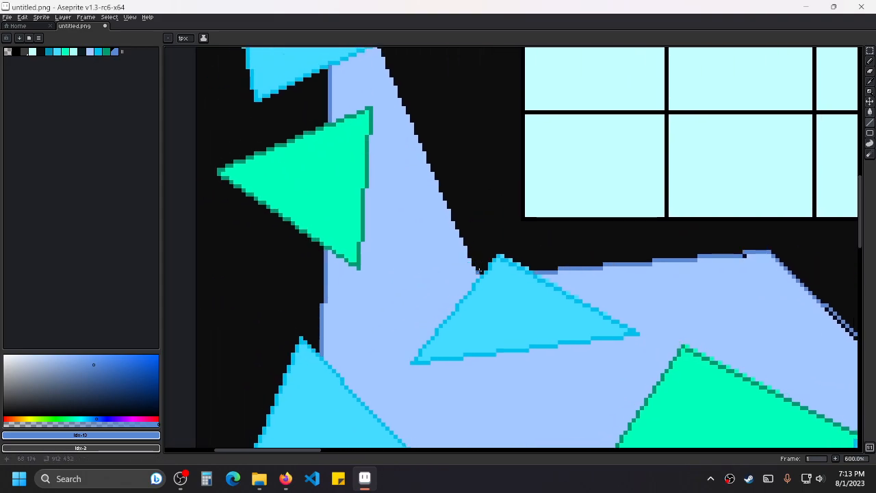
mouse_move(479, 271)
left_mouse_down()
mouse_move(380, 58)
mouse_move(379, 66)
left_mouse_up()
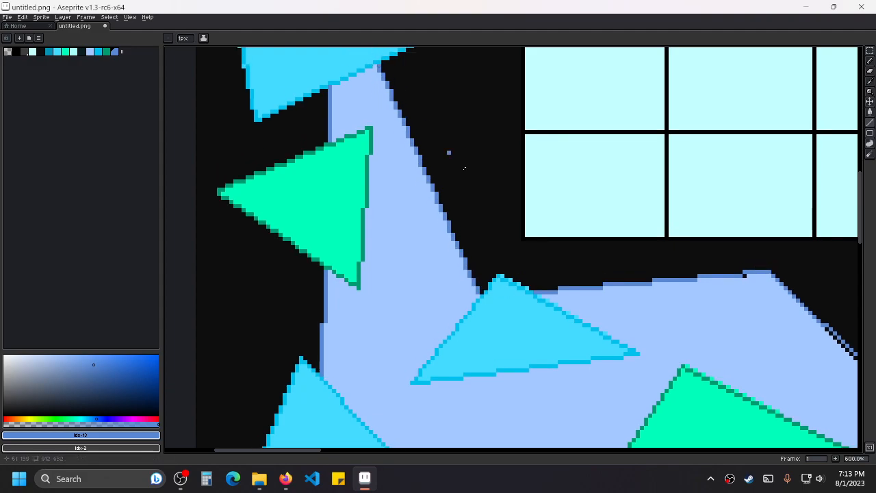
Pick the shape's lavender fill colour and paint over the black gap pixels inside its new right and top outline.
scroll(587, 262, "down", 4)
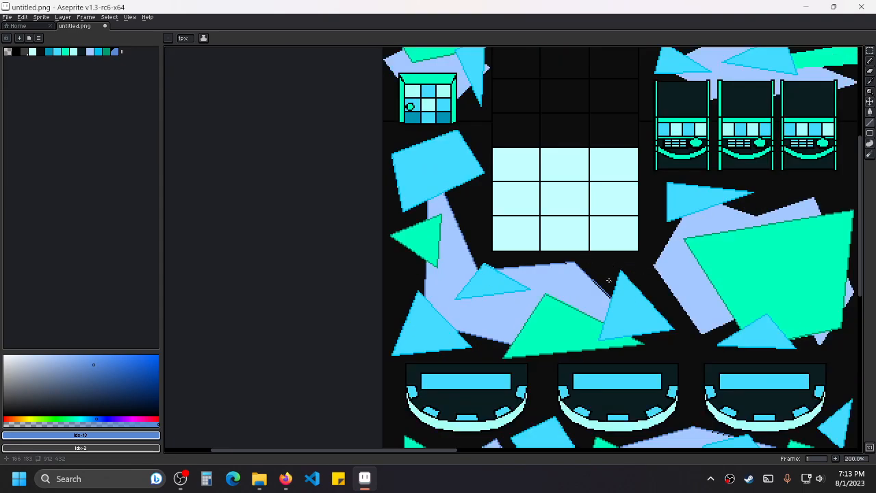
scroll(538, 256, "up", 5)
scroll(539, 256, "up", 2)
scroll(518, 241, "down", 1)
scroll(514, 238, "up", 1)
left_click(476, 253, "alt")
left_click_drag(483, 240, 541, 300)
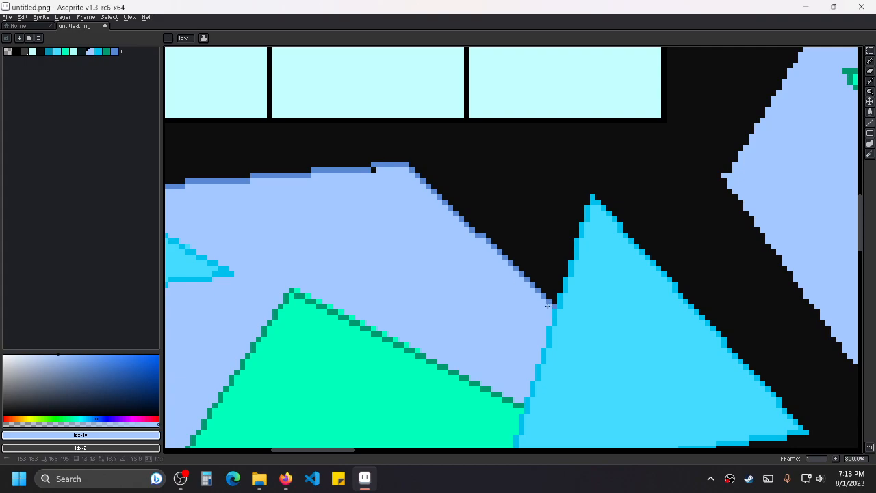
left_click_drag(282, 201, 552, 254)
left_click_drag(345, 220, 532, 268)
left_click_drag(477, 180, 482, 305)
scroll(482, 305, "down", 1)
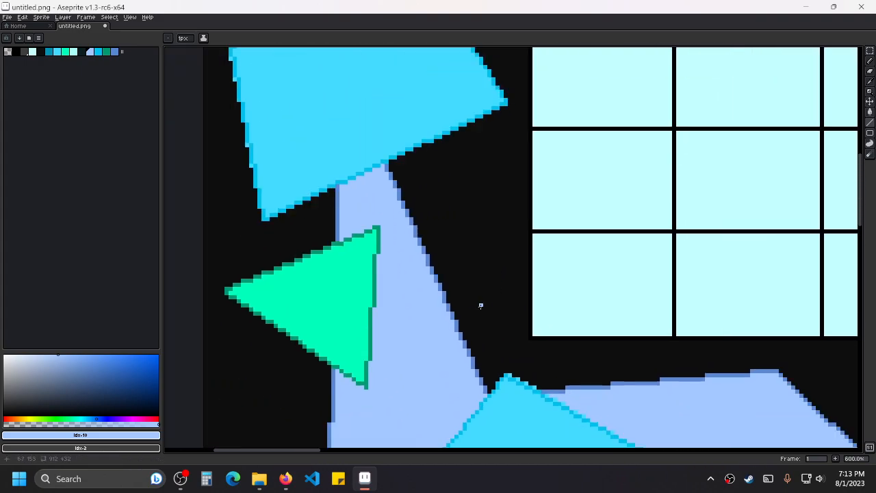
scroll(481, 305, "down", 1)
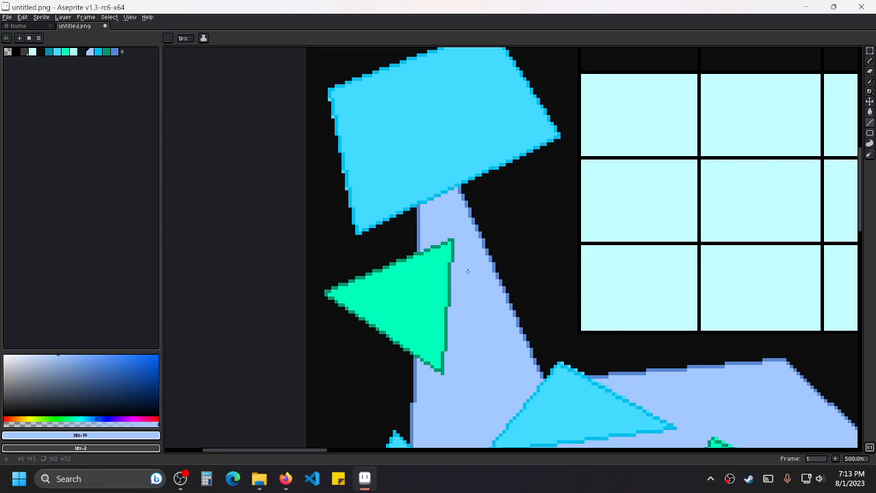
left_click_drag(597, 264, 471, 170)
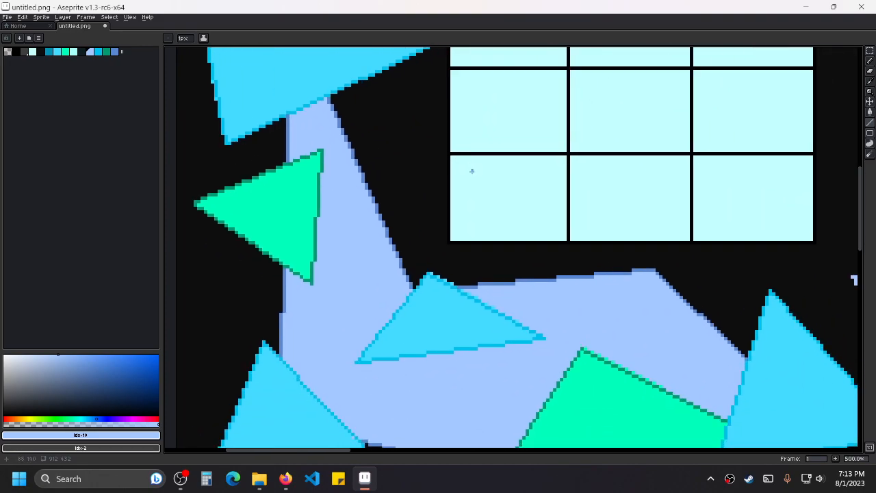
scroll(625, 249, "down", 1)
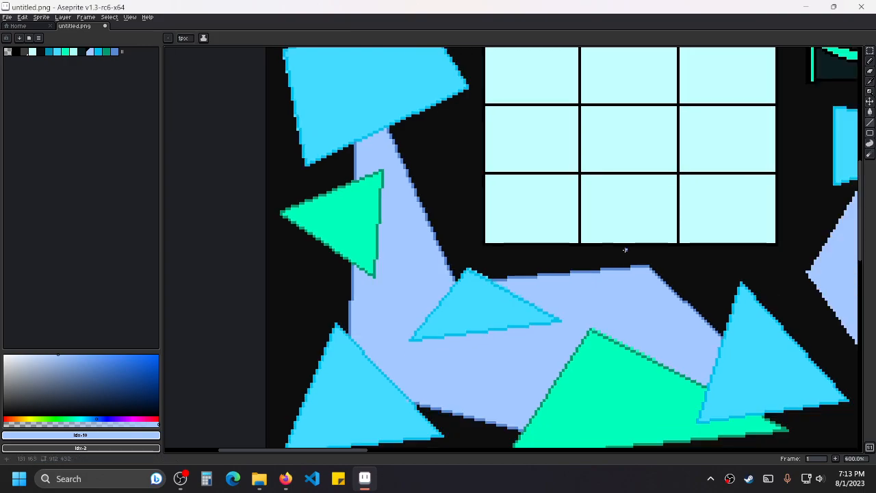
Reselect the darker blue (Idx-13) and outline the left and lower-left edges of the lavender shape behind the large green quadrilateral.
left_click_drag(673, 259, 529, 274)
scroll(517, 317, "up", 1)
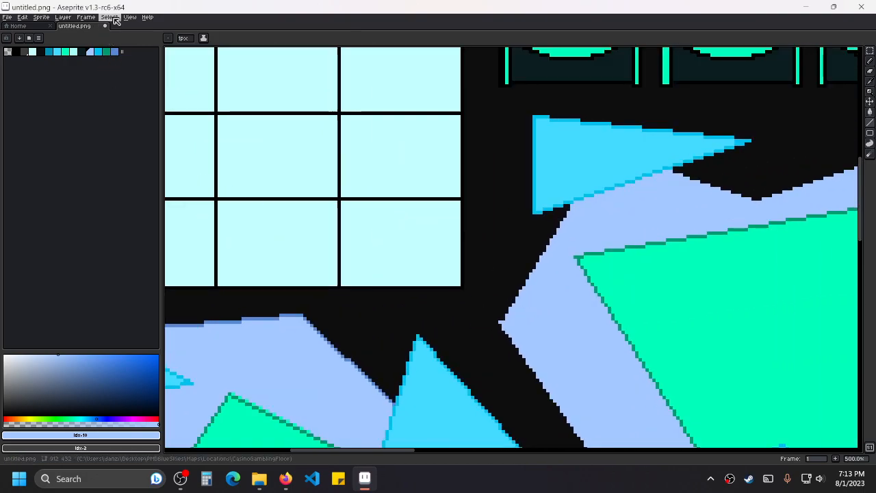
left_click(114, 51)
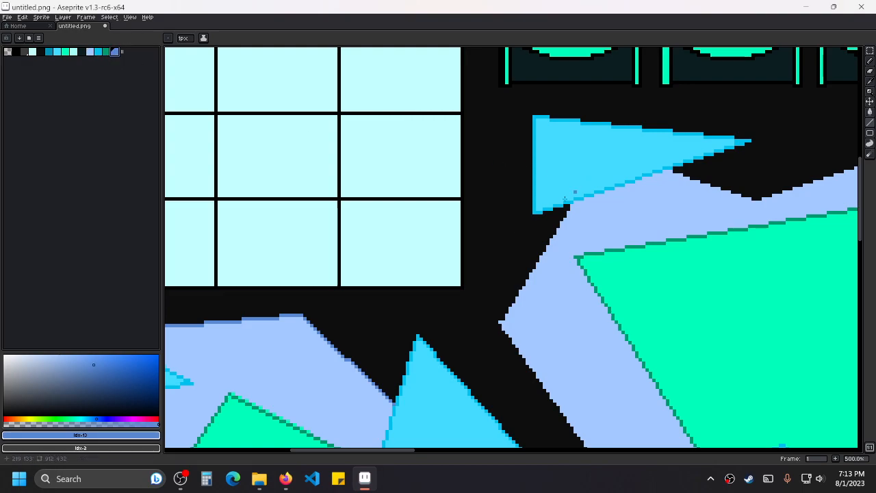
scroll(573, 194, "down", 1)
left_click(342, 284, "alt")
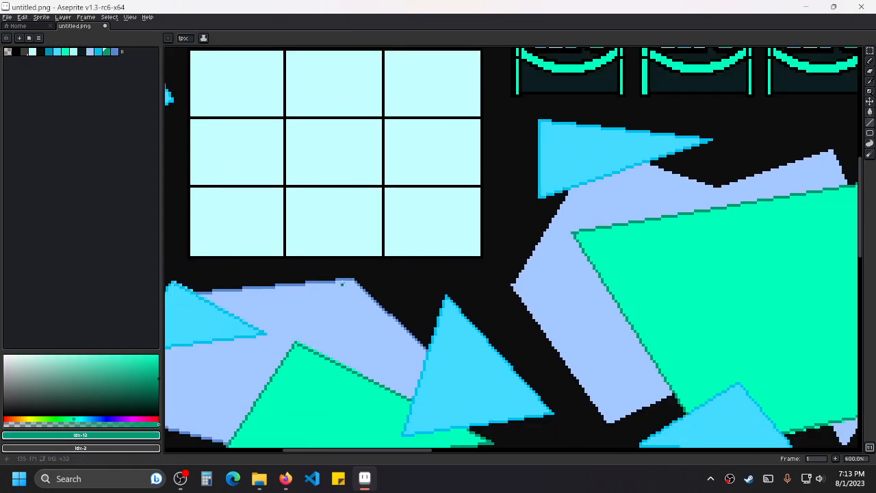
left_click(352, 284, "alt")
scroll(406, 210, "up", 2)
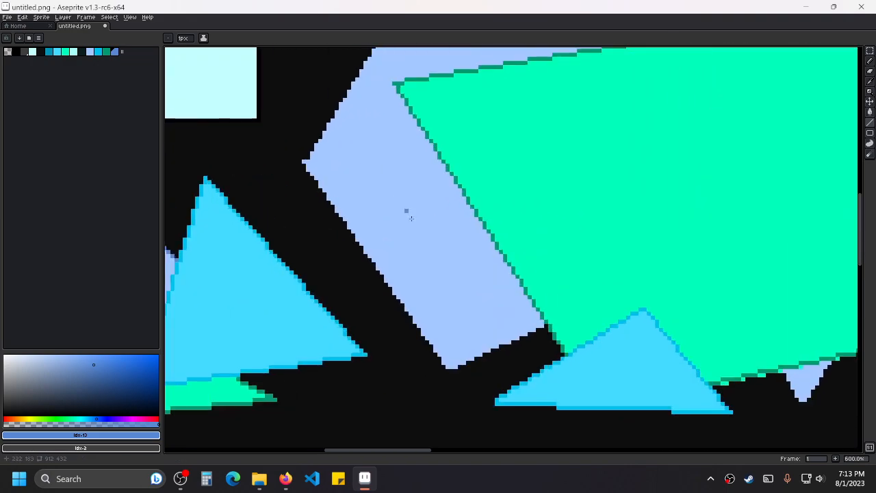
scroll(450, 289, "up", 1)
mouse_move(577, 336)
left_mouse_down()
mouse_move(449, 395)
mouse_move(274, 78)
mouse_move(255, 120)
left_mouse_up()
left_click_drag(262, 73, 269, 293)
left_click_drag(265, 338, 373, 153)
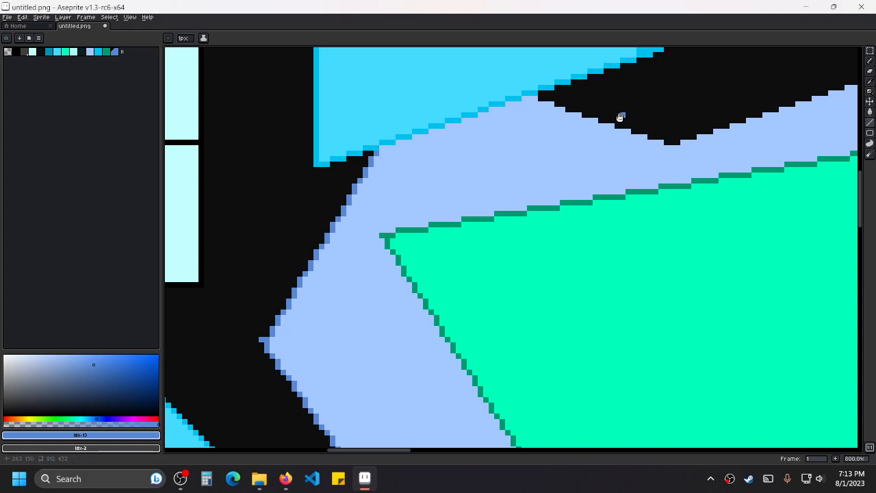
Outline the zigzag upper edge of this lavender shape and its small tip protruding right of the green quadrilateral.
left_click_drag(622, 115, 398, 217)
mouse_move(316, 199)
left_mouse_down()
mouse_move(450, 244)
mouse_move(479, 226)
mouse_move(680, 172)
mouse_move(708, 233)
left_mouse_up()
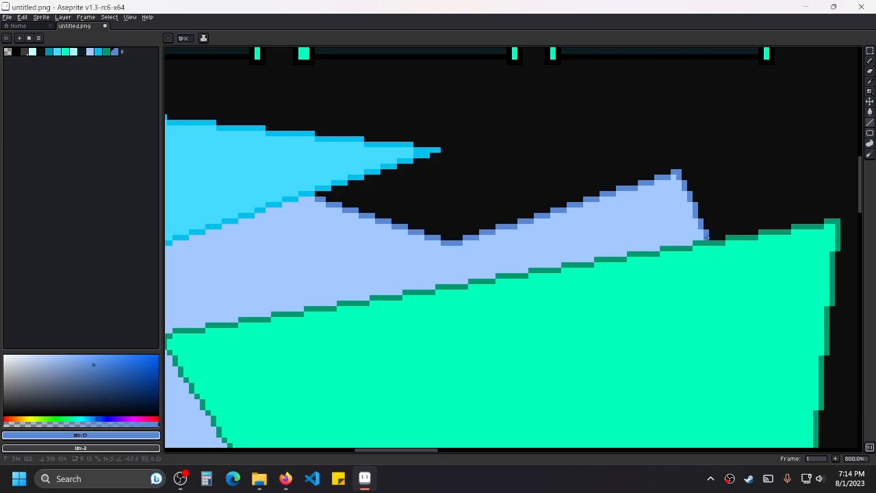
scroll(571, 128, "down", 3)
scroll(571, 128, "up", 3)
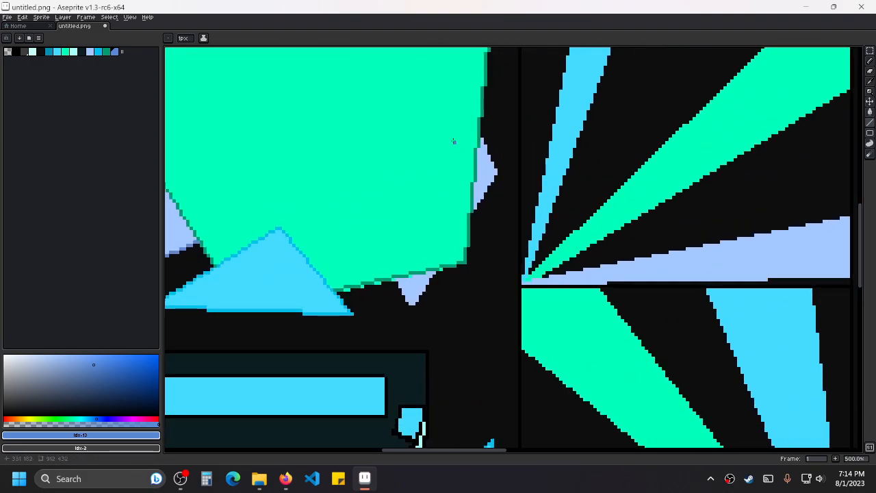
left_click_drag(453, 122, 439, 302)
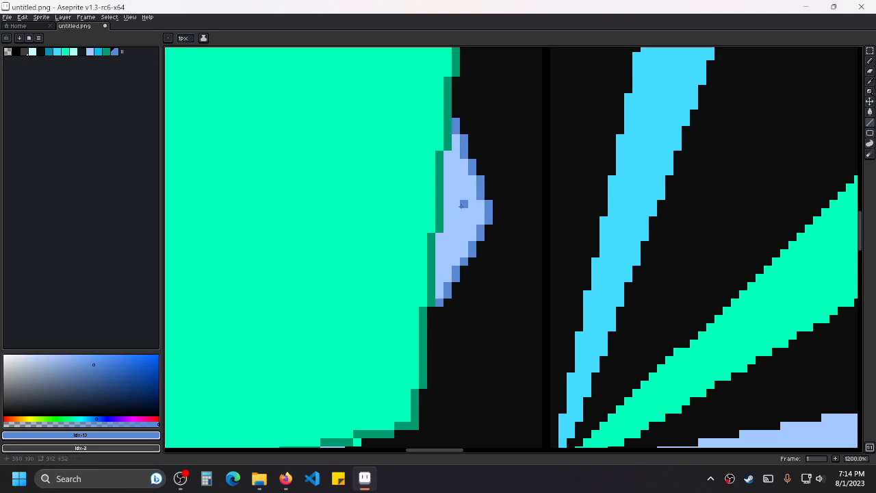
Outline the small lavender tip below the green quadrilateral in darker blue and fill its black gap pixel with lavender.
scroll(463, 204, "down", 4)
left_click_drag(377, 243, 514, 182)
scroll(562, 258, "up", 3)
scroll(560, 236, "up", 2)
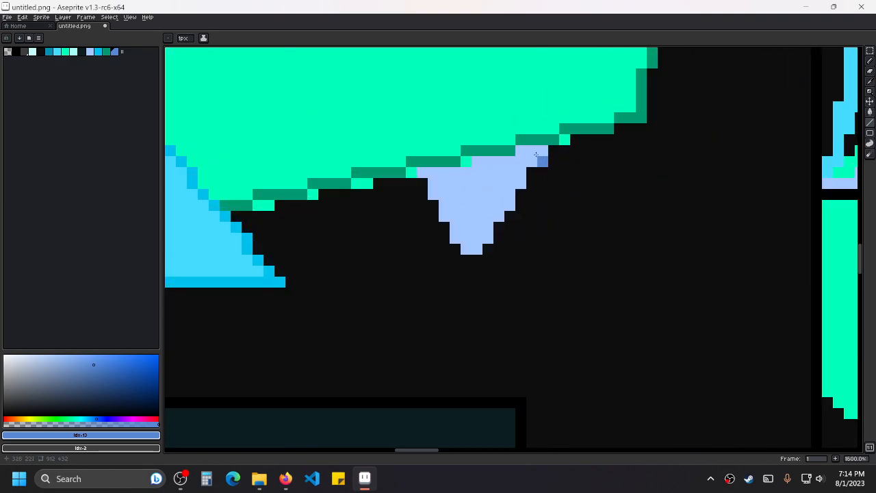
mouse_move(550, 153)
left_mouse_down()
mouse_move(475, 261)
mouse_move(454, 238)
left_mouse_up()
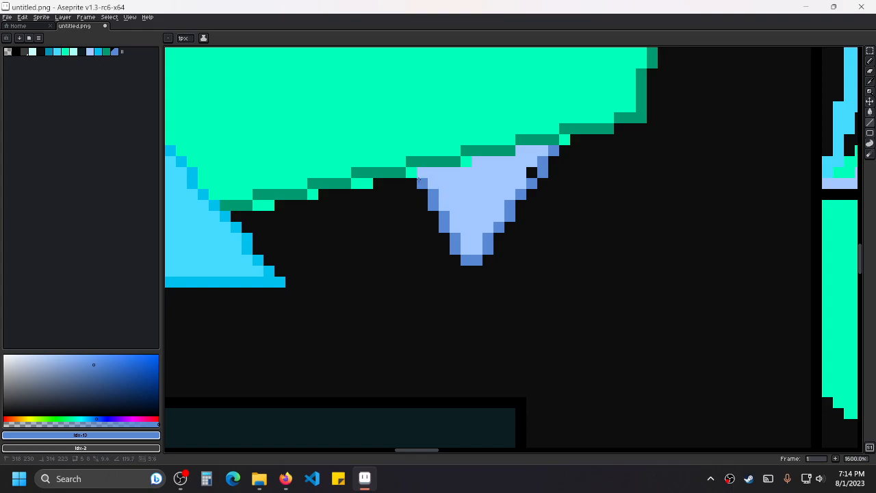
scroll(510, 184, "down", 4)
scroll(600, 180, "up", 3)
scroll(600, 180, "up", 2)
scroll(520, 185, "up", 3)
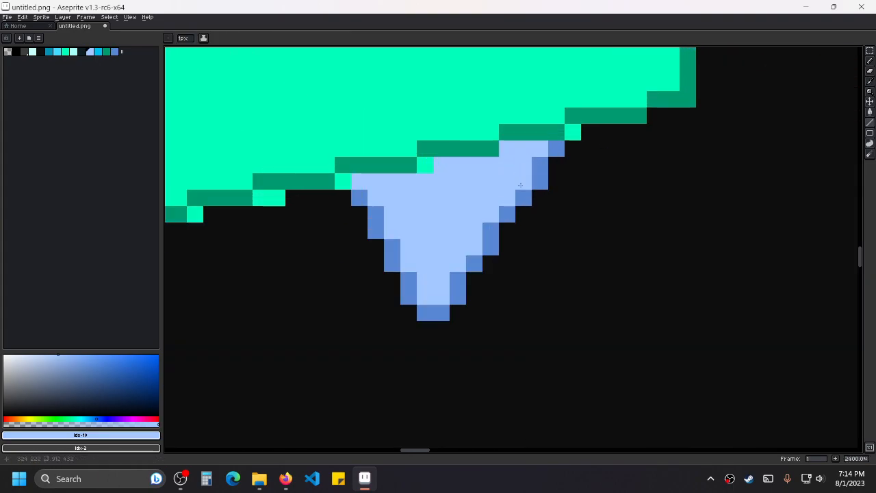
Pick the darker blue outline colour (Idx-13) from the edge of the small lavender tip.
scroll(482, 173, "down", 3)
key("alt")
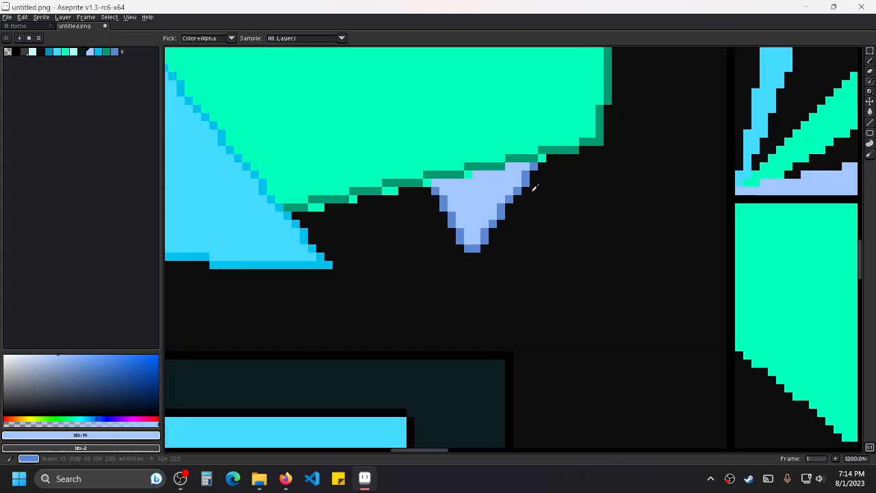
scroll(527, 186, "down", 6)
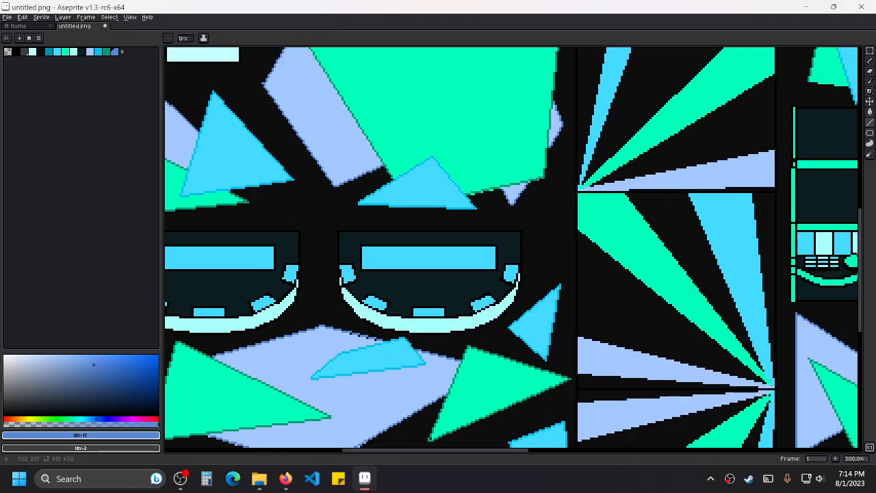
Look over the carpet shapes around the gaming tables and the large green quadrilateral for lavender edges without a darker outline.
scroll(536, 163, "down", 4)
scroll(506, 219, "up", 4)
scroll(479, 277, "down", 1)
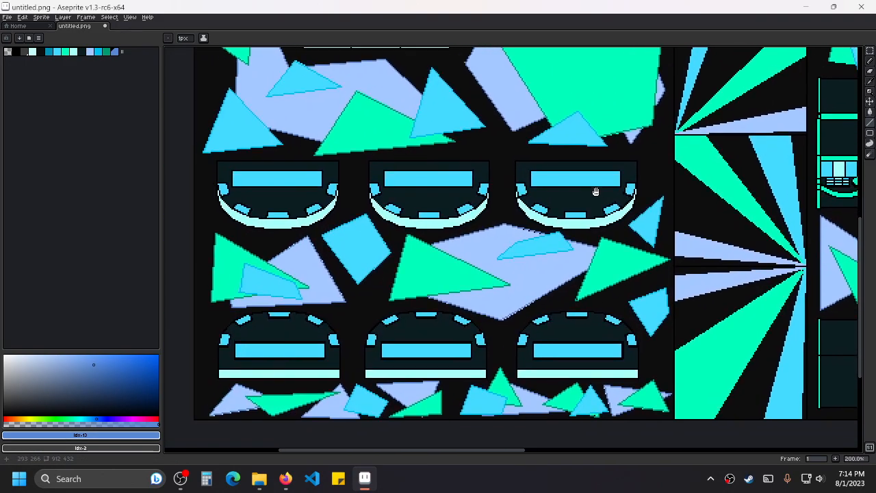
left_click_drag(536, 296, 531, 198)
scroll(534, 200, "up", 1)
scroll(534, 200, "down", 1)
left_click_drag(537, 160, 616, 273)
left_click_drag(526, 177, 511, 225)
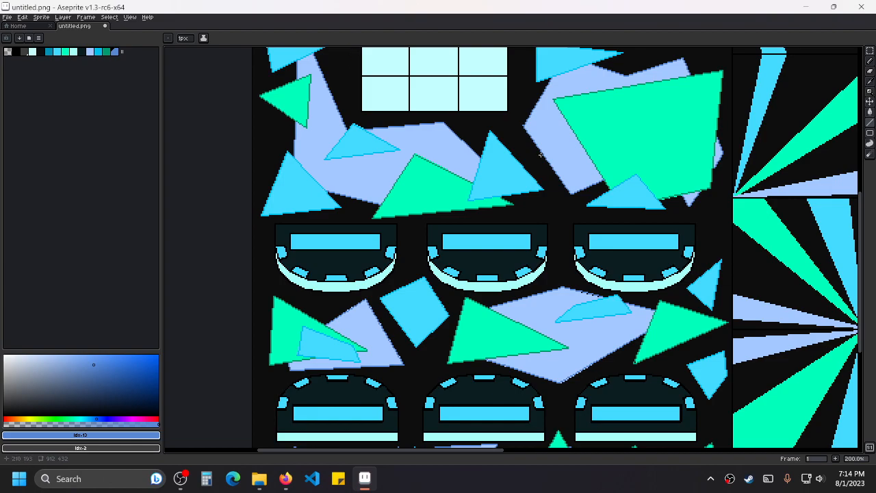
scroll(555, 142, "up", 3)
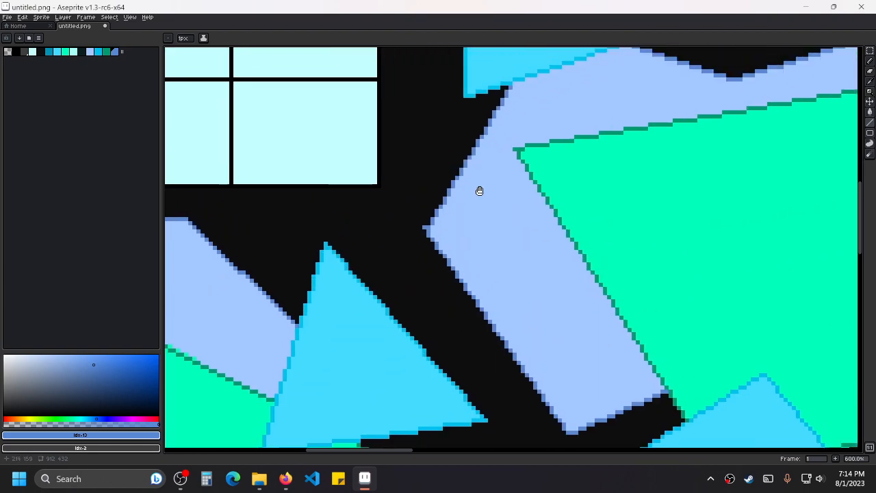
scroll(410, 224, "up", 3)
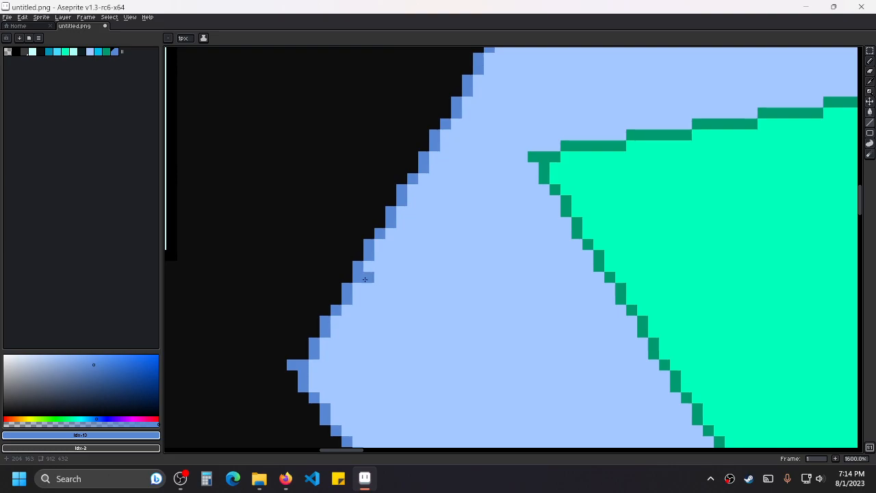
scroll(495, 208, "down", 5)
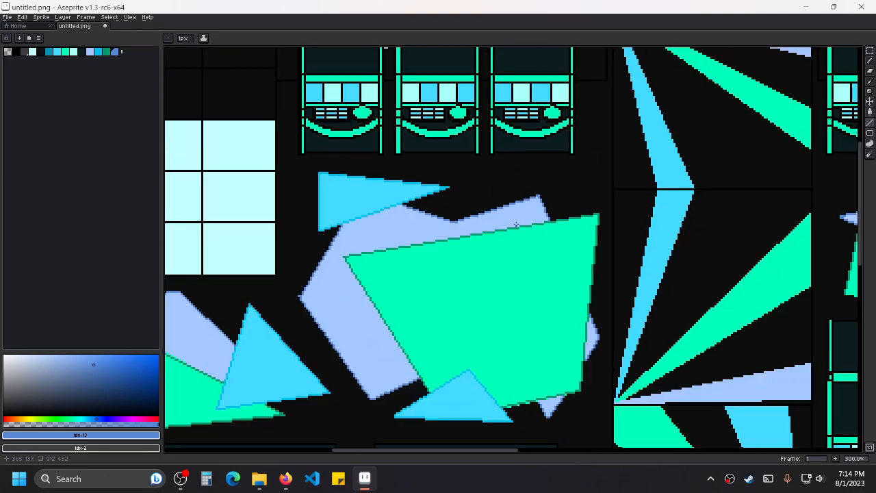
scroll(711, 202, "up", 5)
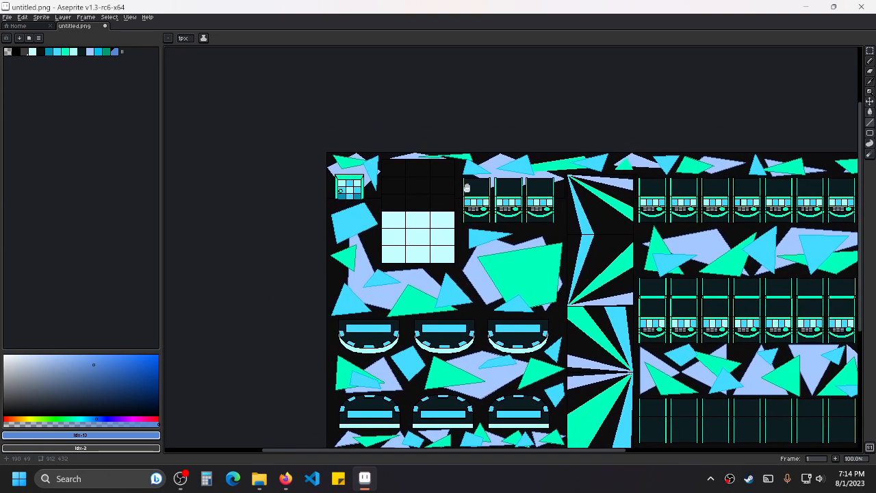
Outline the two upper sloping edges of the lavender shape above the three slot machines in darker blue.
scroll(463, 186, "up", 3)
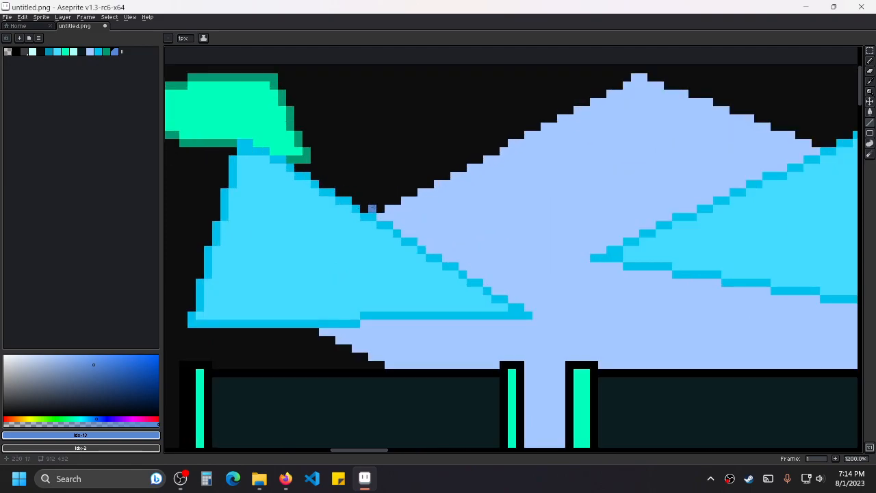
left_click_drag(775, 118, 481, 139)
left_click_drag(362, 96, 531, 166)
Pick black (Idx-1), cover the stray lavender pixel on the second slot machine's border, and reselect the lavender (Idx-10).
scroll(503, 180, "down", 2)
left_click_drag(622, 278, 659, 200)
scroll(627, 241, "up", 3)
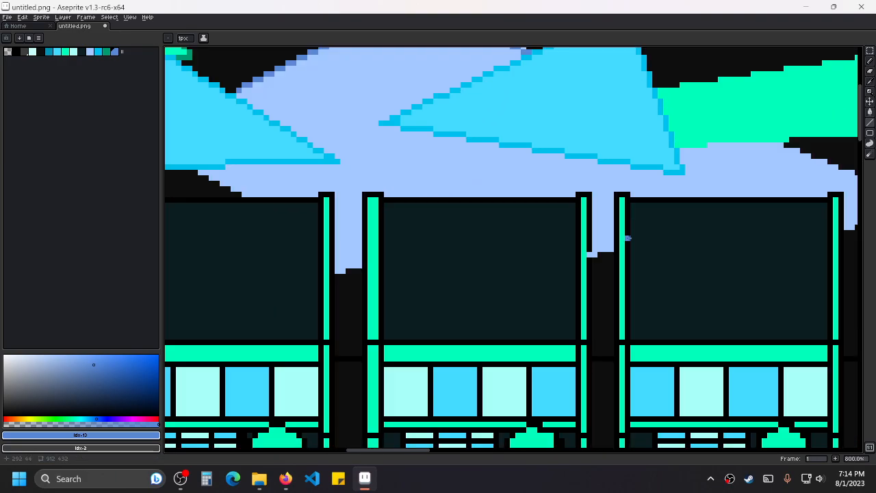
left_click(565, 247, "alt")
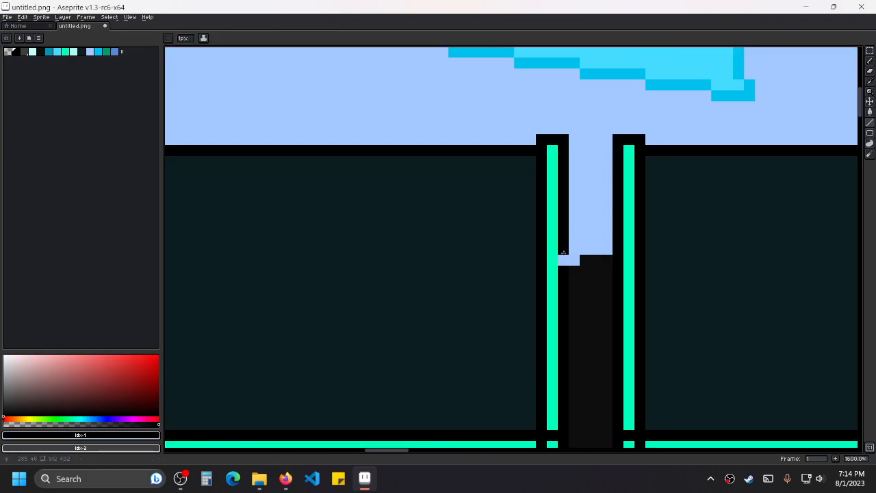
left_click(563, 259)
left_click(575, 258)
Reselect the darker blue (Idx-13) and outline the shape's lower-left edge and its bottom end between the first and second slot machines.
scroll(479, 144, "down", 4)
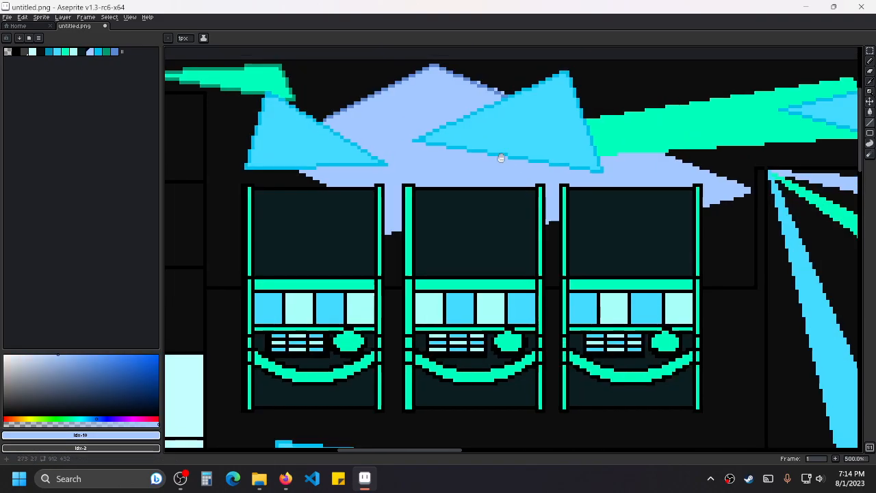
scroll(476, 142, "up", 1)
left_click(476, 142)
scroll(416, 218, "up", 3)
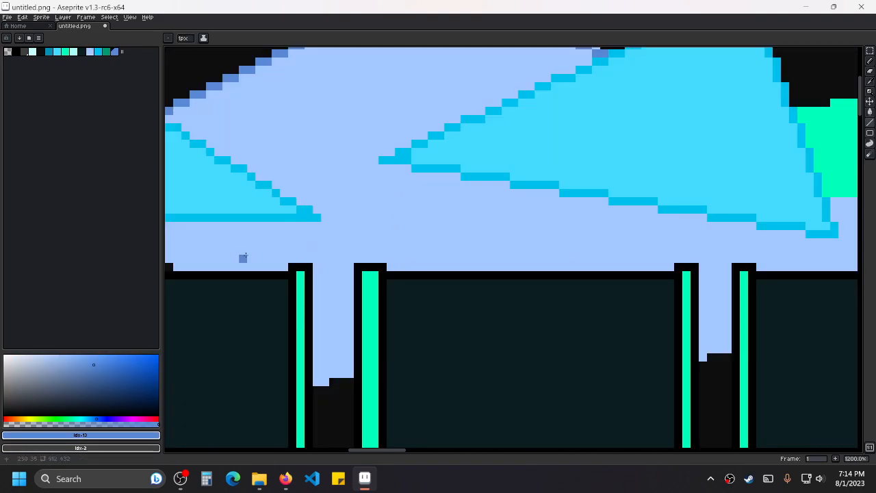
left_click_drag(416, 218, 465, 244)
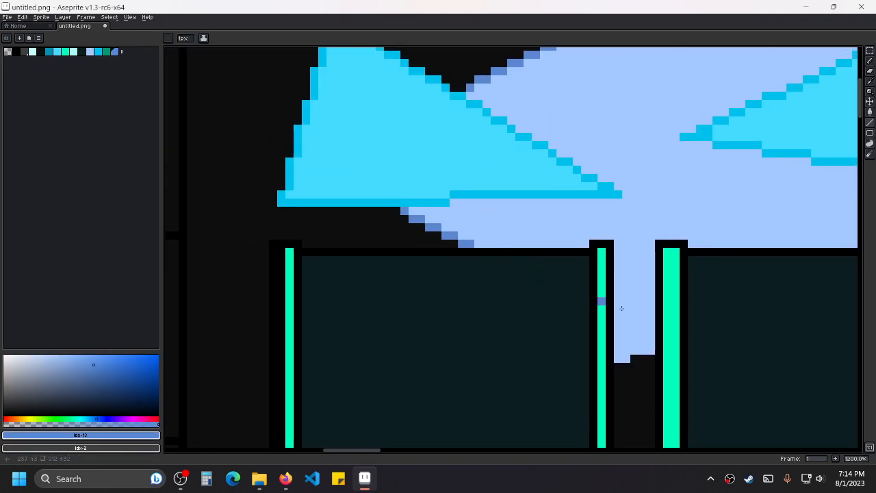
left_click_drag(617, 334, 473, 227)
scroll(477, 242, "up", 2)
left_click_drag(470, 278, 533, 262)
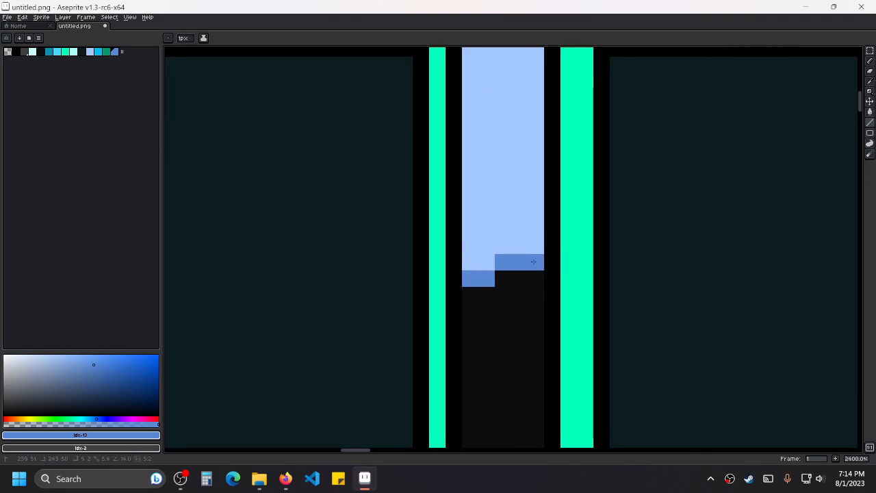
Outline the stepped bottom end of the lavender strip between the second and third slot machines in darker blue.
scroll(533, 261, "down", 6)
scroll(508, 203, "up", 3)
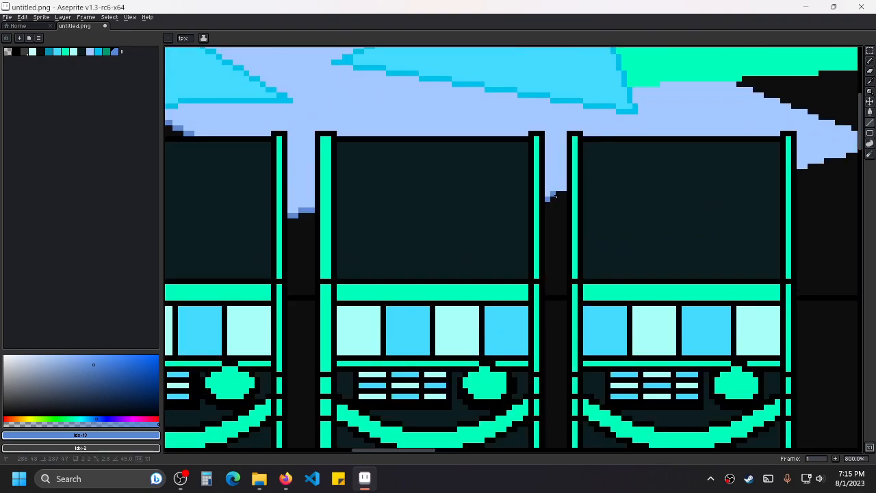
left_click_drag(561, 193, 558, 194)
scroll(568, 193, "up", 6)
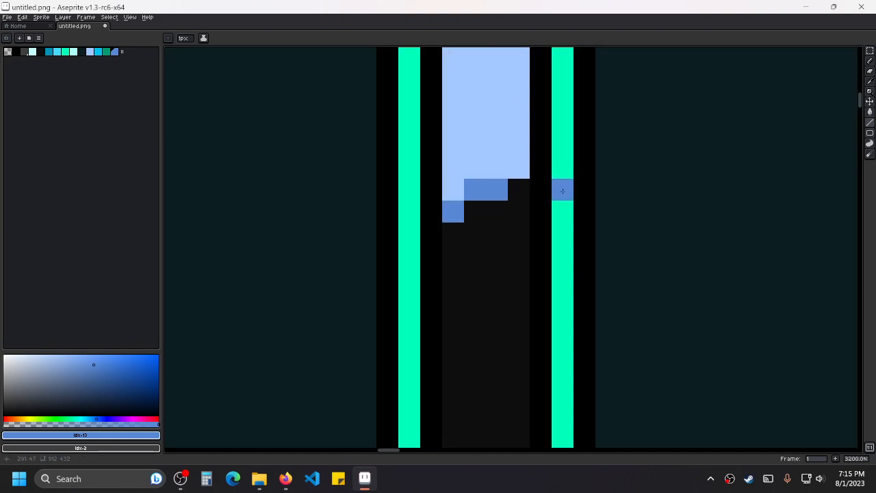
left_click(486, 182)
Outline the pointed lavender tip to the right of the third slot machine in darker blue.
scroll(599, 150, "down", 6)
left_click_drag(675, 153, 496, 226)
left_click_drag(661, 193, 437, 244)
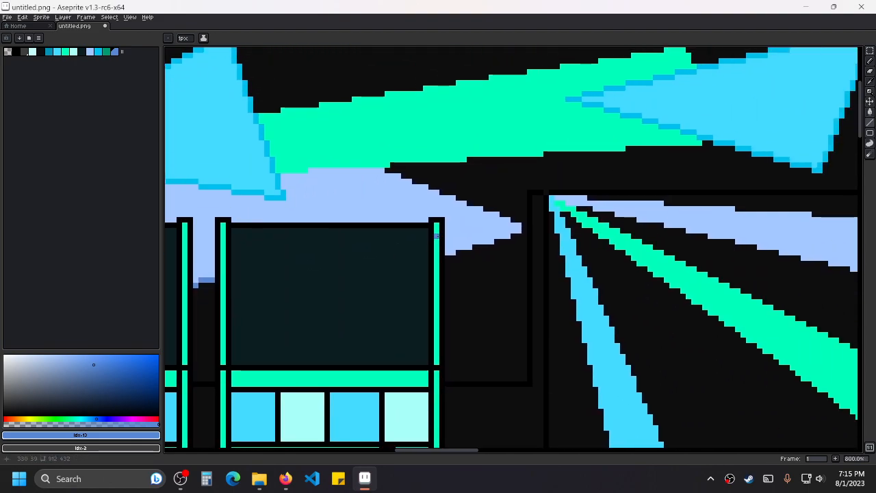
scroll(438, 240, "up", 2)
left_click_drag(455, 279, 602, 137)
Outline the lavender shape behind the green and blue triangles in the map's upper-left corner in darker blue.
scroll(342, 115, "down", 7)
scroll(574, 189, "down", 3)
scroll(471, 193, "up", 2)
scroll(428, 170, "up", 5)
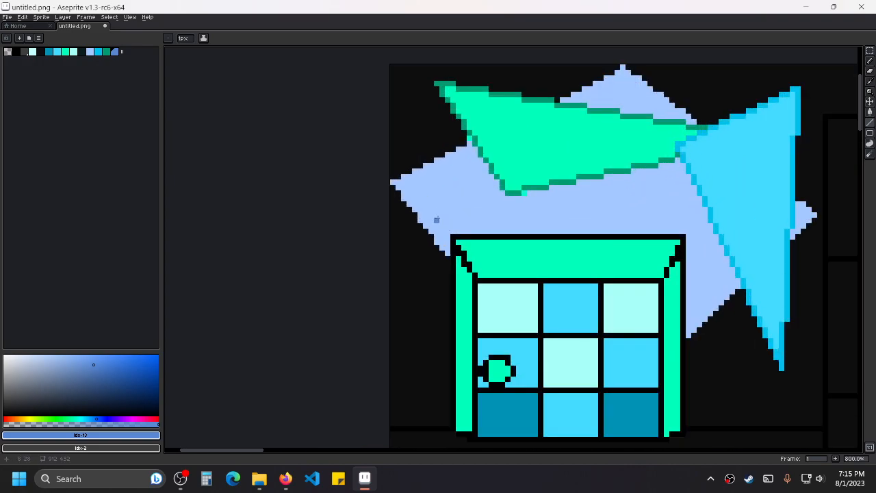
Outline the left corner and top peak of the pale-blue shape above the tiled door with 1 px darker-blue lines.
left_click_drag(392, 182, 449, 254)
left_click_drag(394, 178, 467, 144)
left_click_drag(590, 138, 397, 207)
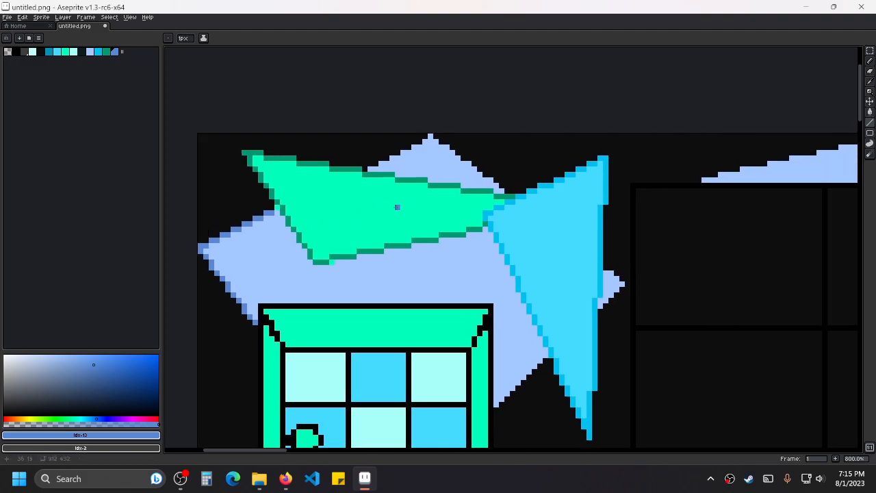
scroll(397, 207, "up", 1)
left_click_drag(347, 142, 483, 83)
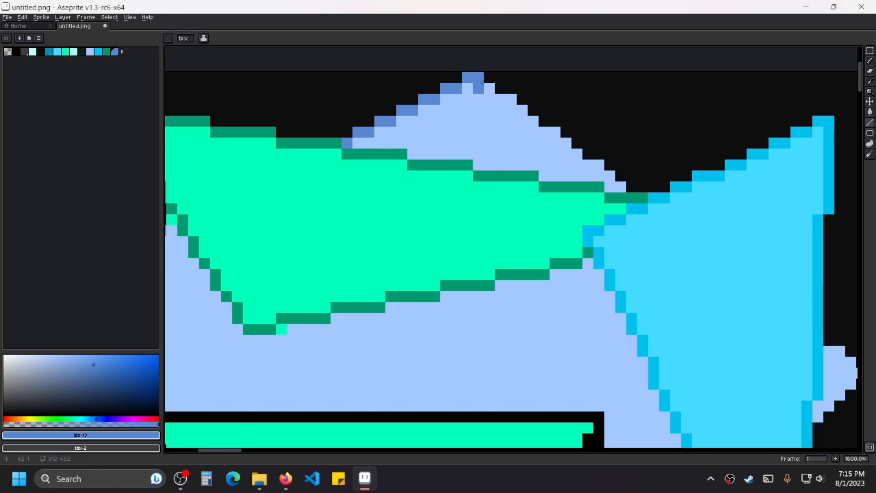
left_click_drag(481, 83, 632, 187)
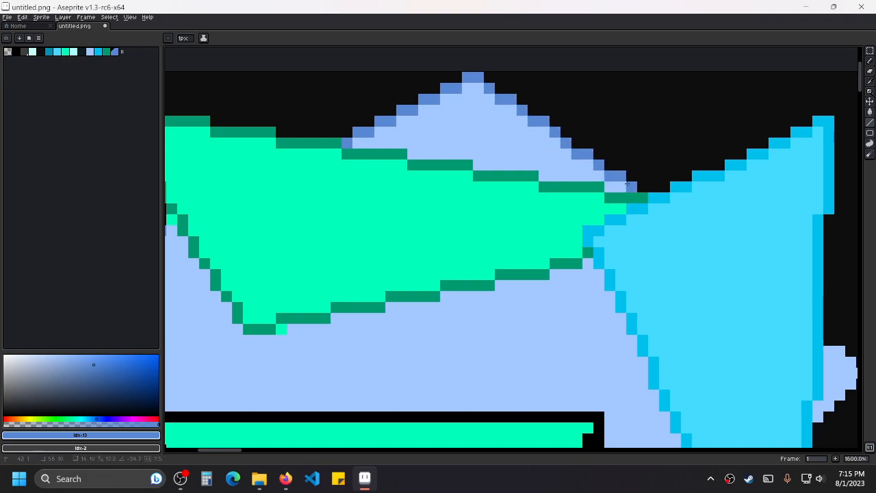
Outline the right tip and lower-right edge of the pale-blue shape above the tiled door in the same darker blue.
scroll(565, 156, "down", 2)
scroll(688, 246, "up", 1)
mouse_move(689, 246)
left_mouse_down()
mouse_move(554, 201)
mouse_move(600, 239)
mouse_move(558, 282)
left_mouse_up()
scroll(554, 200, "up", 1)
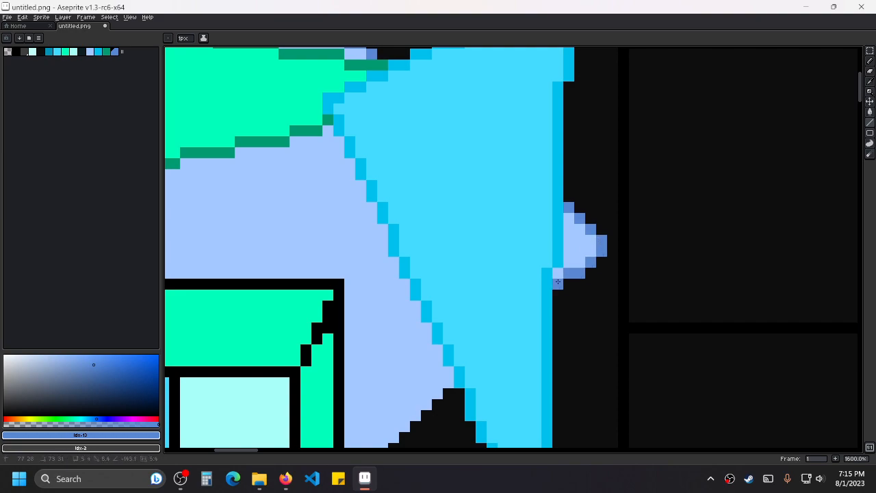
left_click_drag(427, 328, 501, 173)
left_click(522, 239)
left_click_drag(522, 239, 423, 327)
key("ctrl+z")
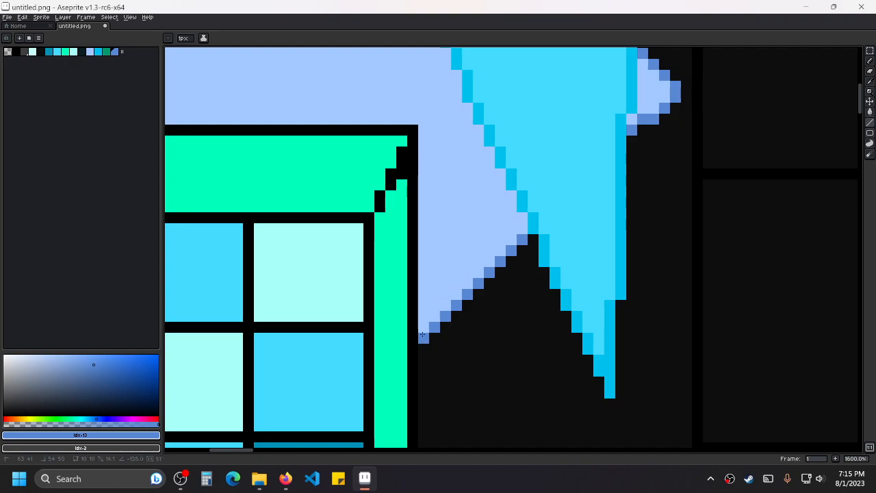
Outline the exposed upper edges and right tail of the next pale-blue shape, behind the thin green strip, in darker blue.
scroll(527, 217, "down", 4)
left_click_drag(641, 197, 509, 267)
scroll(509, 267, "up", 2)
left_click_drag(513, 140, 418, 320)
left_click_drag(284, 271, 589, 205)
left_click_drag(646, 221, 457, 226)
left_click_drag(407, 211, 545, 234)
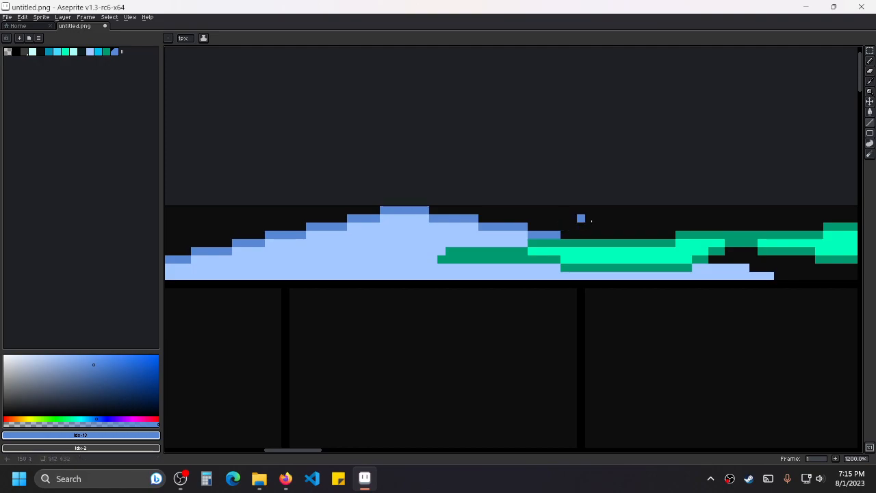
scroll(573, 219, "up", 2)
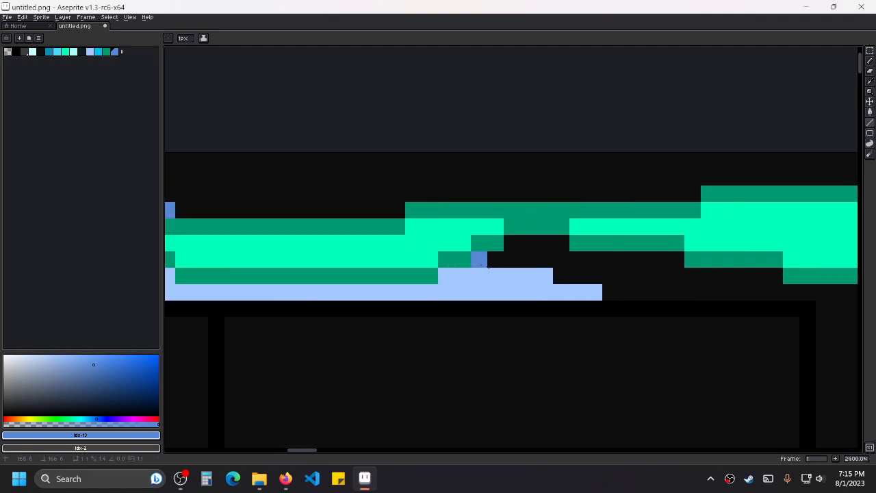
left_click_drag(483, 264, 593, 291)
Examine the shapes above the first three machines and the light-beam panel for edges still missing an outline.
scroll(627, 258, "down", 3)
left_click_drag(729, 274, 470, 245)
left_click_drag(668, 288, 518, 245)
scroll(515, 240, "down", 3)
left_click_drag(631, 278, 484, 235)
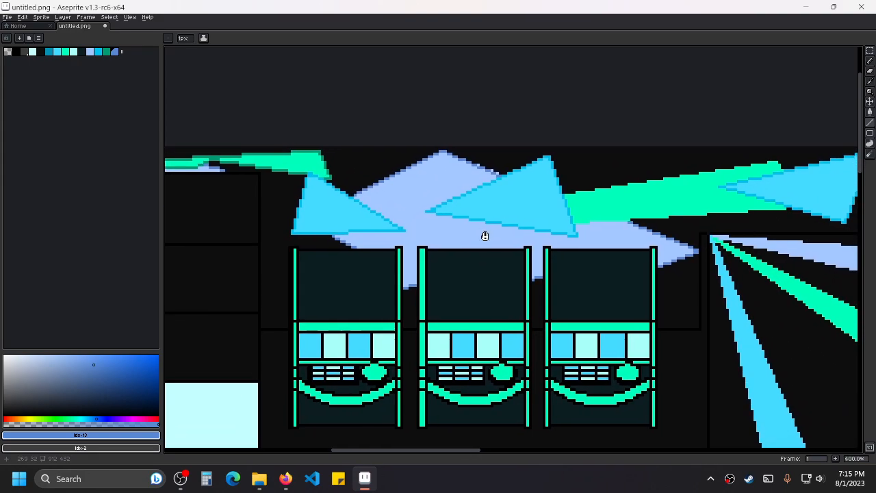
left_click_drag(638, 234, 533, 219)
scroll(552, 241, "down", 1)
scroll(535, 220, "up", 2)
scroll(608, 211, "down", 2)
left_click_drag(676, 200, 545, 218)
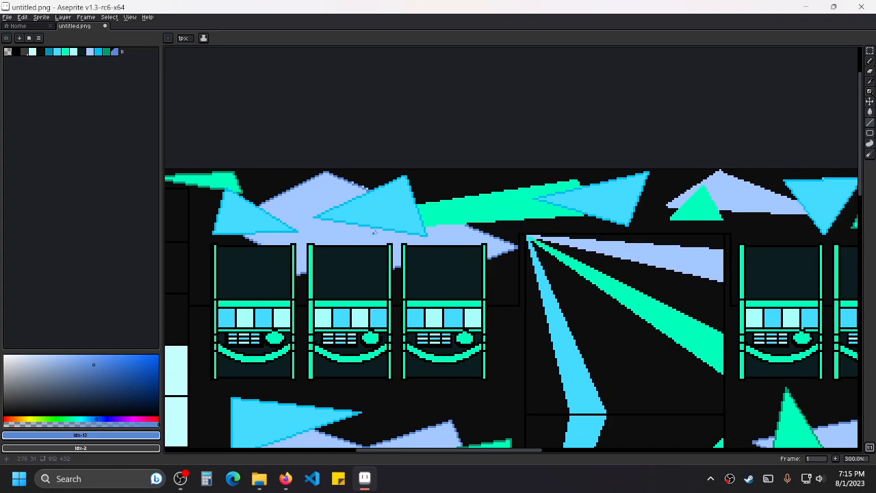
left_click_drag(372, 233, 480, 201)
left_click_drag(656, 233, 434, 230)
scroll(625, 160, "up", 1)
left_click_drag(625, 160, 477, 189)
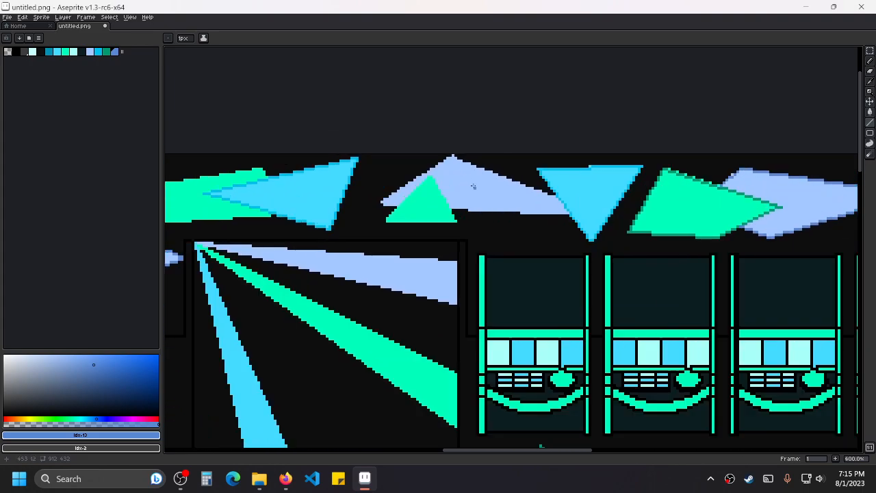
Outline the two upper edges of the pale-blue triangle behind the small green triangle in darker blue.
scroll(424, 177, "up", 4)
left_click_drag(299, 249, 451, 145)
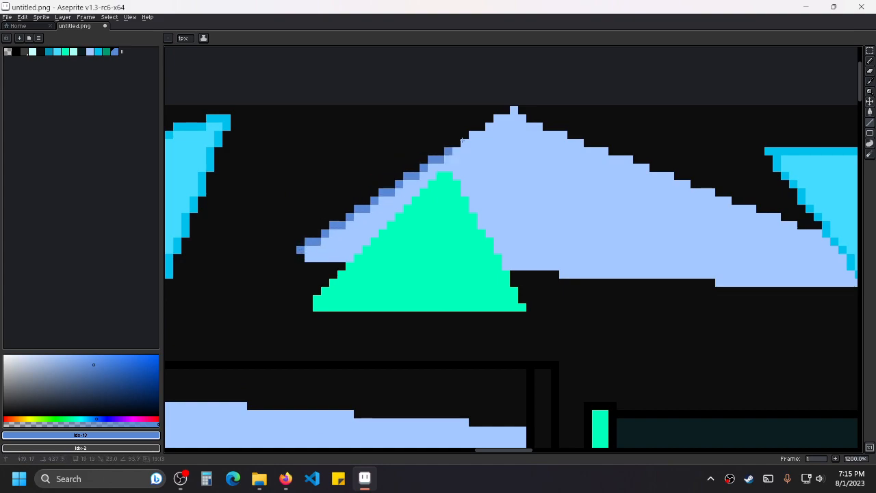
left_click(518, 110, "shift")
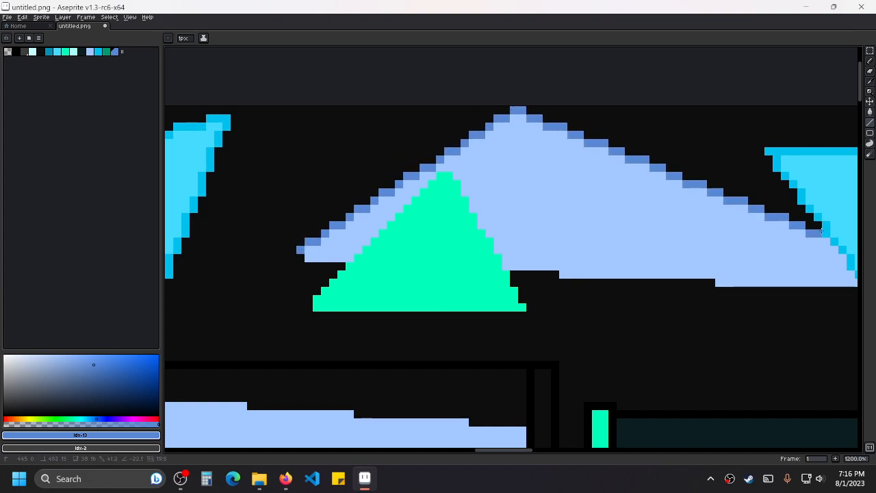
Outline the lower edges of that pale-blue triangle on both sides of the small green triangle.
left_click_drag(301, 258, 350, 257)
left_click_drag(541, 225, 369, 213)
left_click_drag(336, 251, 675, 264)
Sample the dark green outline colour (index 12) from the neighbouring green shape and outline all sides of the small green triangle.
scroll(606, 221, "down", 4)
scroll(524, 282, "up", 3)
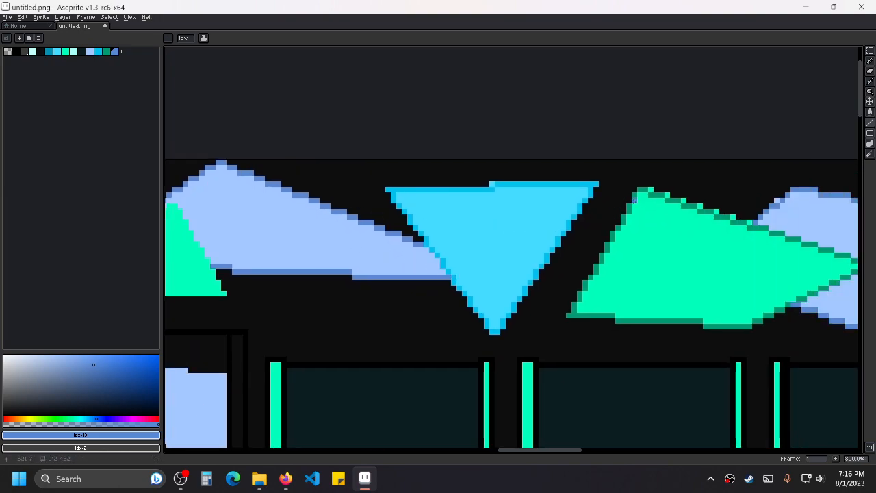
left_click(634, 200, "alt")
left_click_drag(196, 240, 524, 208)
scroll(513, 208, "up", 1)
scroll(393, 244, "up", 1)
mouse_move(361, 284)
left_mouse_down()
mouse_move(423, 203)
mouse_move(523, 119)
mouse_move(613, 280)
mouse_move(636, 295)
mouse_move(425, 282)
mouse_move(361, 295)
left_mouse_up()
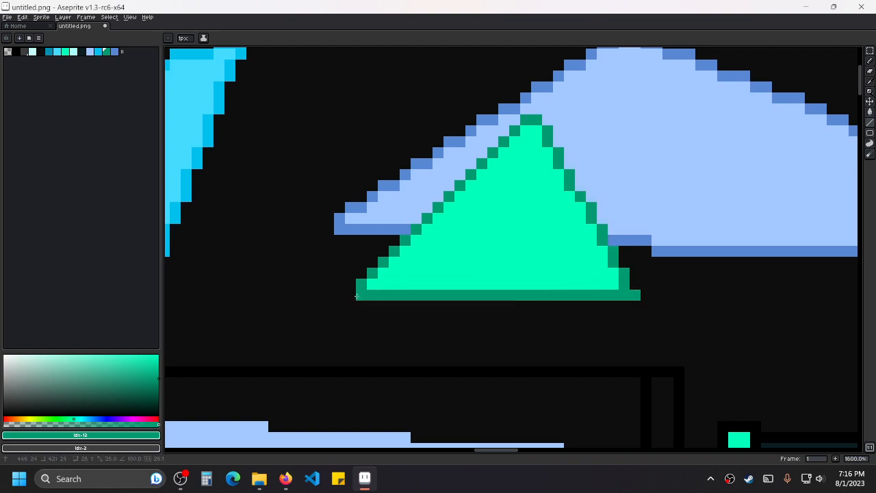
Examine the rest of the top row and the shape rows below for shapes still missing an outline.
scroll(425, 251, "down", 3)
scroll(434, 237, "right", 4)
scroll(541, 219, "right", 5)
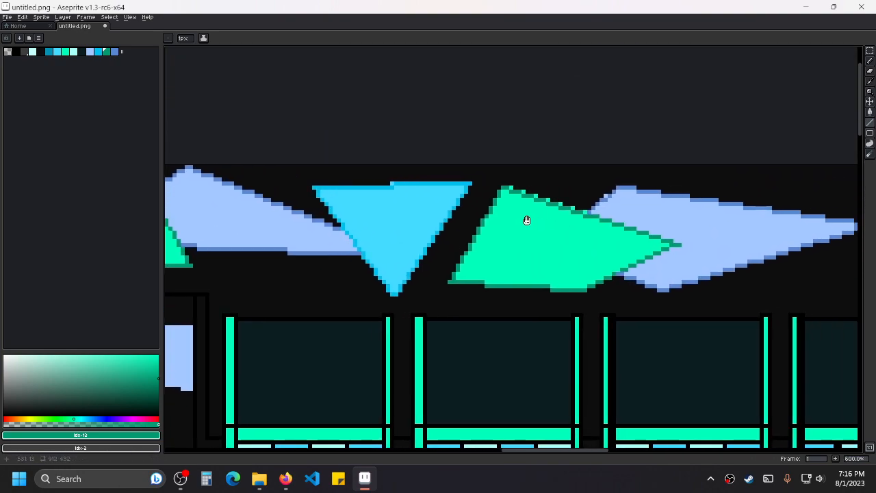
scroll(733, 245, "down", 2)
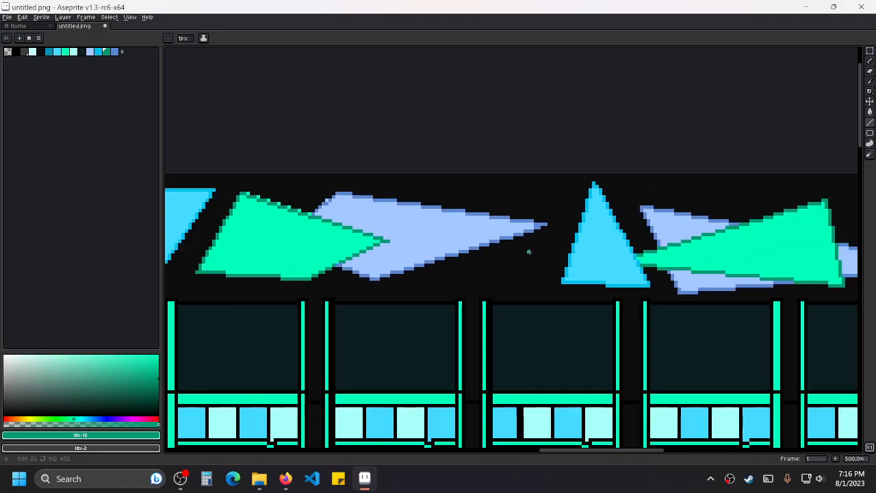
left_click_drag(644, 261, 398, 249)
left_click_drag(711, 247, 436, 269)
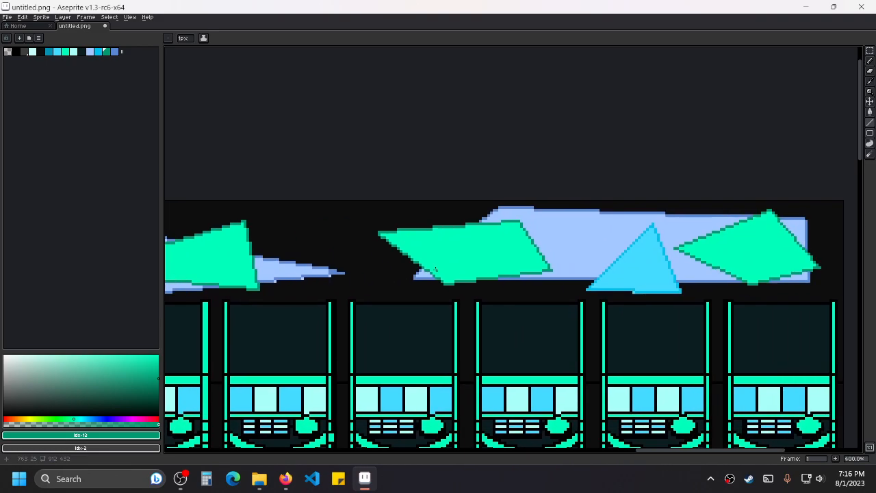
scroll(546, 258, "down", 2)
scroll(546, 258, "down", 3)
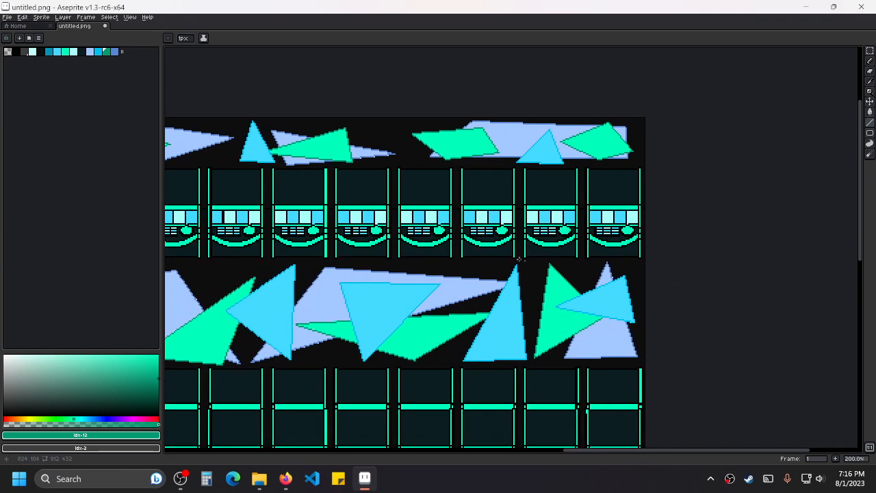
scroll(333, 157, "up", 2)
left_click_drag(421, 157, 394, 211)
scroll(542, 182, "up", 2)
left_click_drag(647, 186, 553, 170)
scroll(553, 169, "down", 2)
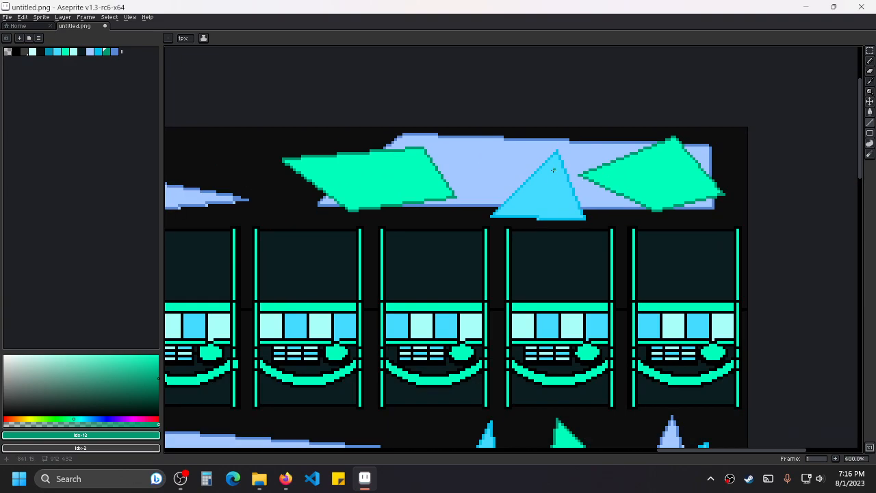
scroll(553, 170, "down", 1)
scroll(582, 256, "down", 5)
scroll(522, 243, "down", 8)
scroll(536, 255, "down", 1)
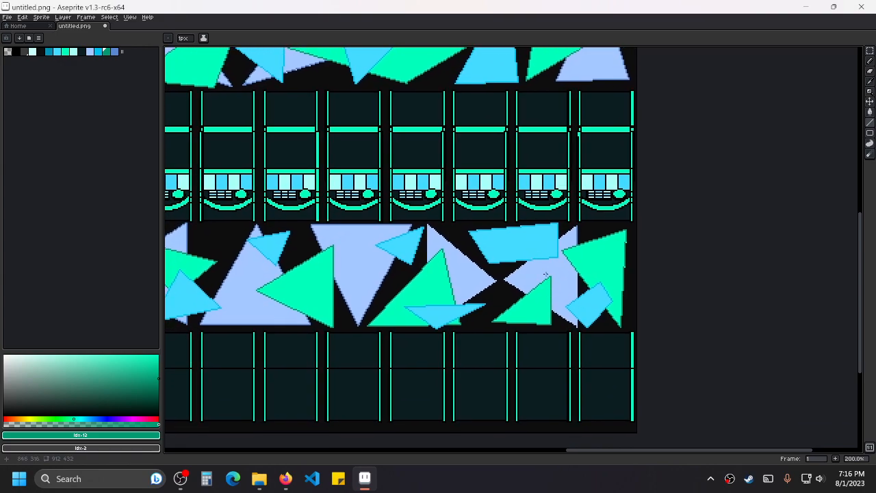
Sample the darker blue (index 13) and outline the pale-blue triangle behind the large green triangle in the lowest shape row.
scroll(546, 274, "up", 2)
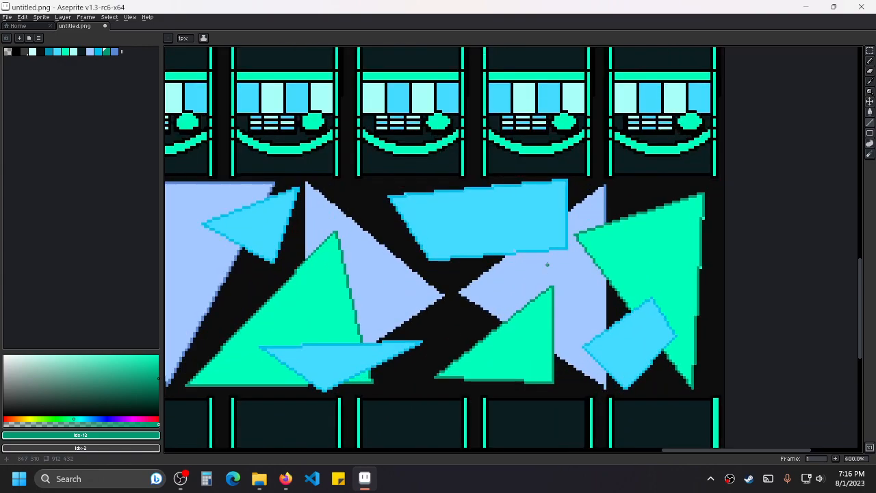
scroll(239, 166, "up", 3)
left_click(290, 190, "alt")
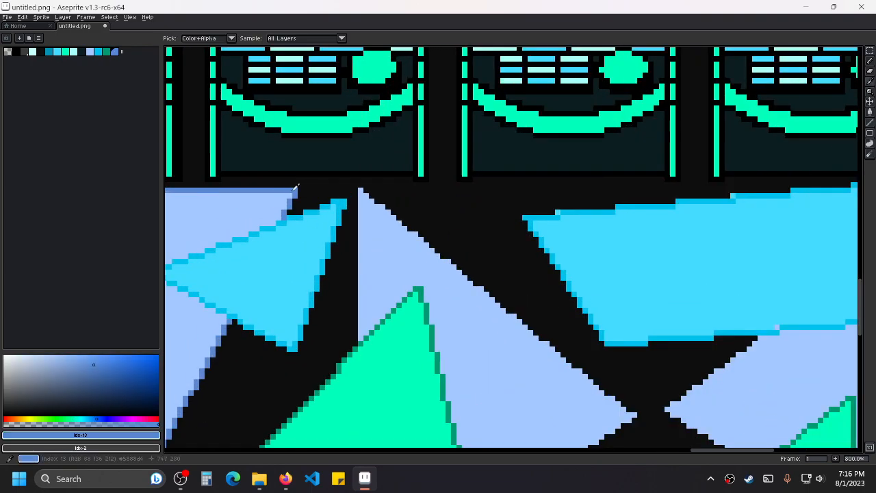
left_click_drag(359, 188, 360, 337)
mouse_move(364, 189)
left_mouse_down()
mouse_move(453, 290)
mouse_move(662, 405)
mouse_move(634, 414)
mouse_move(669, 182)
mouse_move(593, 253)
mouse_move(539, 269)
left_mouse_up()
left_click_drag(660, 218, 464, 271)
left_click_drag(544, 215, 464, 269)
Outline the neighbouring pale-blue shape's upper-left edge from its left point to the cyan quadrilateral, undoing and redrawing the line once.
scroll(465, 270, "up", 1)
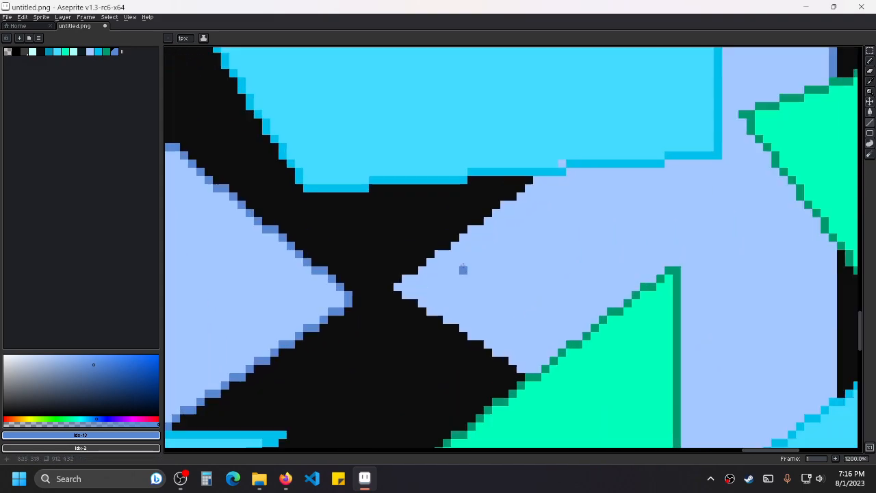
mouse_move(399, 275)
left_mouse_down()
mouse_move(495, 187)
mouse_move(526, 179)
left_mouse_up()
key("ctrl+z")
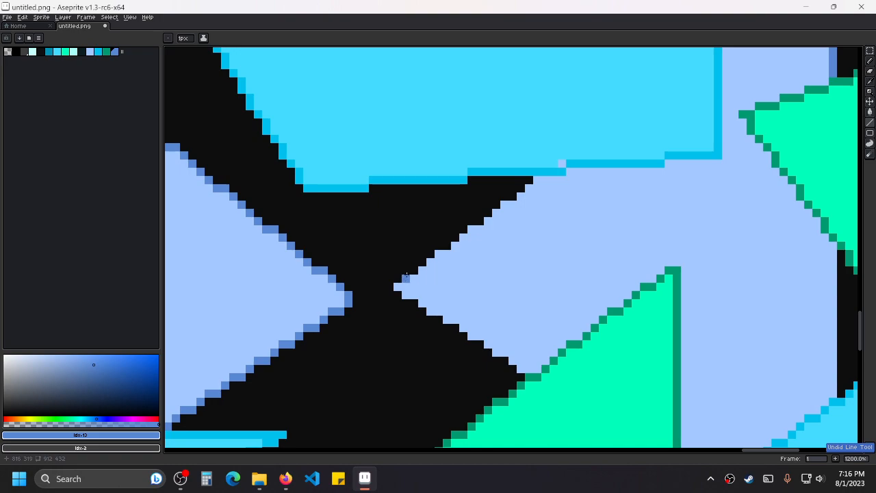
left_click_drag(400, 279, 532, 177)
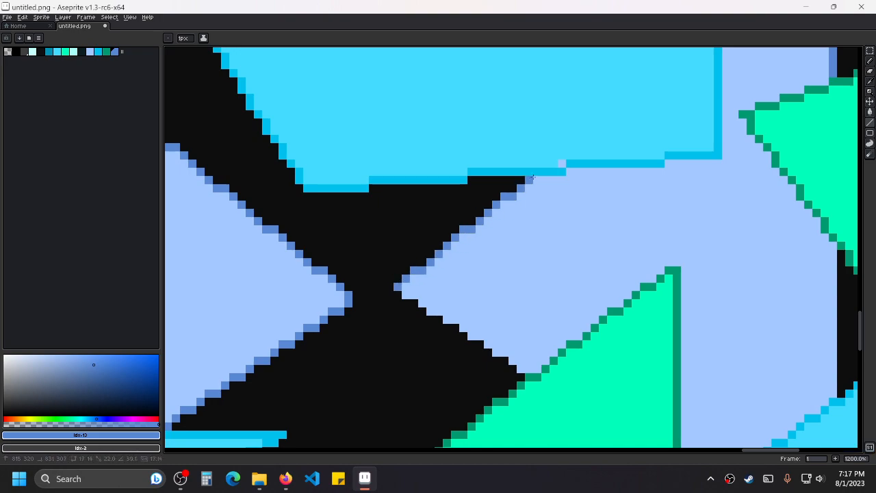
Outline the same pale-blue shape's lower-left edge and its short diagonal between the cyan quadrilateral and the upper corner.
left_click(401, 300)
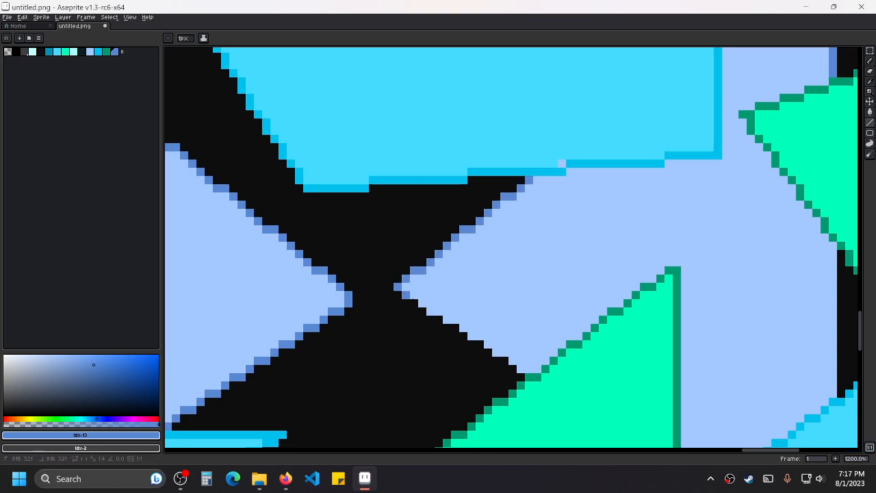
scroll(462, 311, "down", 3)
left_click_drag(496, 327, 494, 224)
left_click_drag(477, 137, 450, 297)
scroll(450, 297, "up", 2)
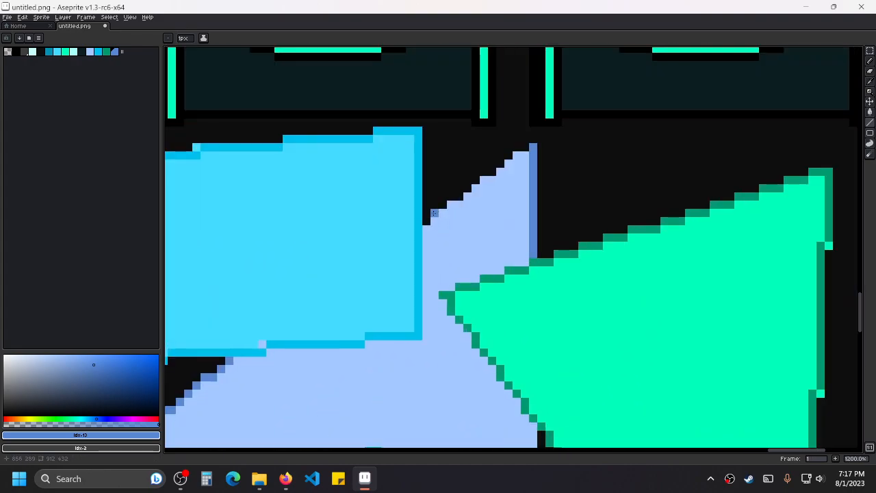
scroll(505, 319, "down", 3)
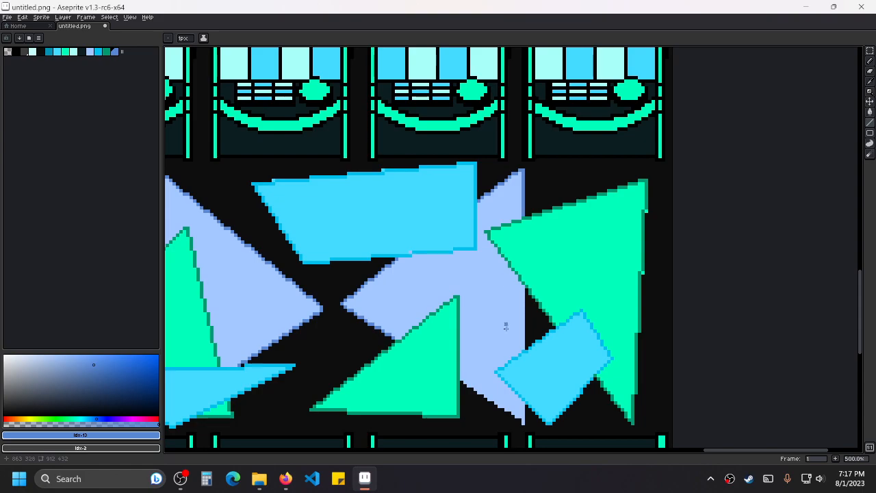
Outline the pale-blue shape's bottom diagonal and its vertical edge between the large green triangle and the small cyan rectangle.
scroll(505, 222, "up", 2)
scroll(471, 269, "up", 1)
mouse_move(454, 307)
left_mouse_down()
mouse_move(428, 272)
mouse_move(562, 370)
left_mouse_up()
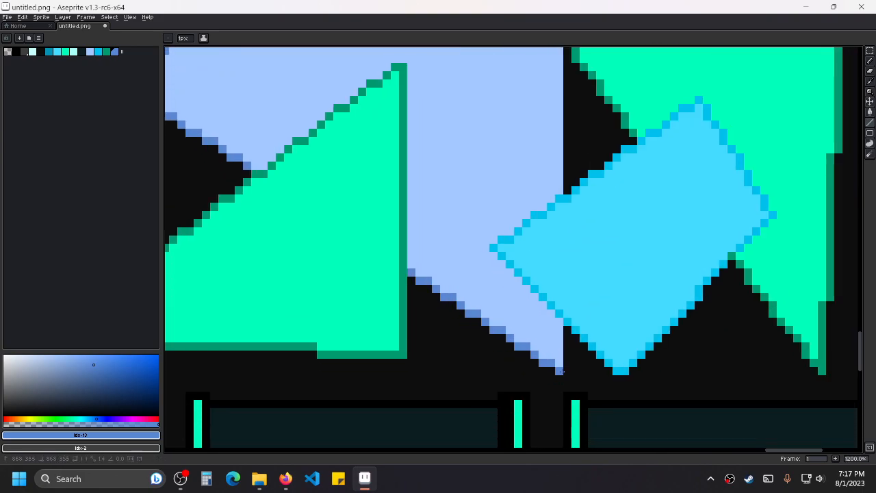
left_click_drag(564, 144, 539, 331)
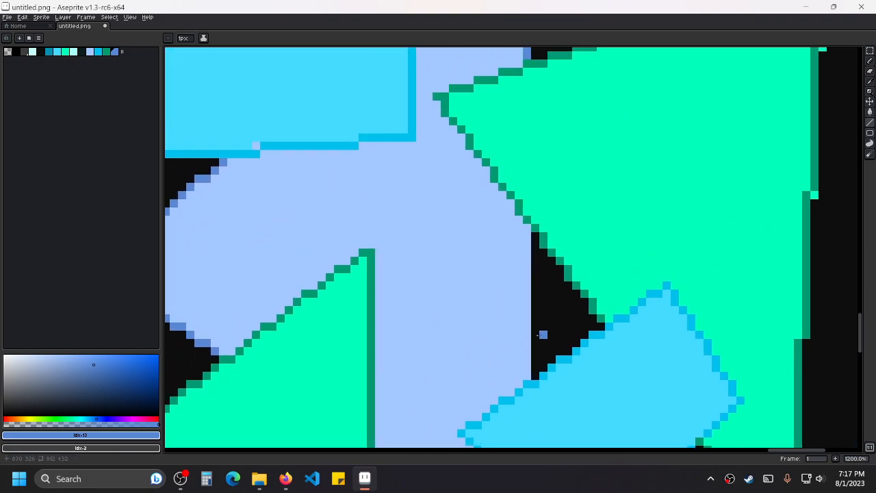
left_click_drag(535, 368, 533, 231)
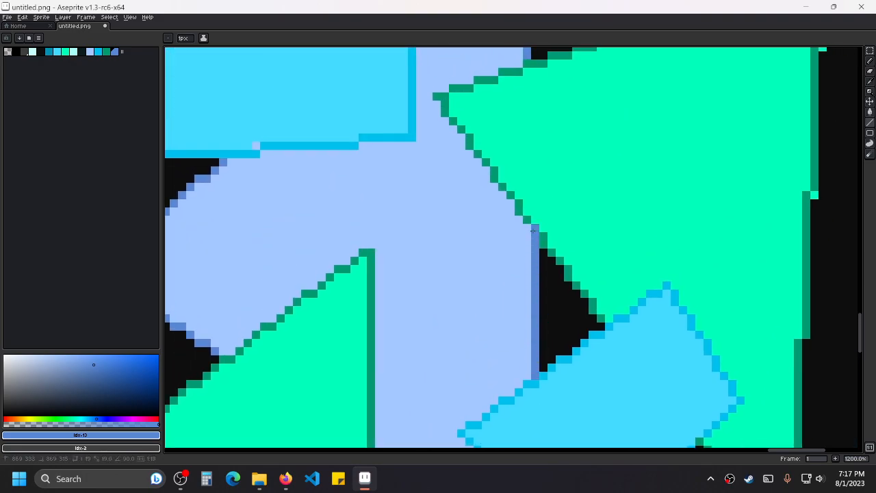
Inspect the lowest row's overlapping shapes for gaps in their outlines.
scroll(537, 238, "down", 3)
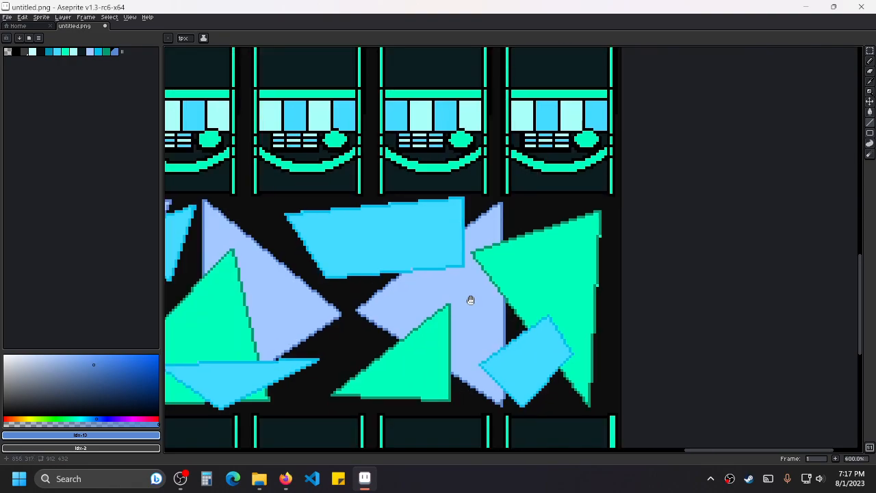
left_click_drag(471, 299, 548, 223)
scroll(428, 247, "down", 2)
left_click_drag(411, 250, 469, 240)
scroll(469, 240, "up", 2)
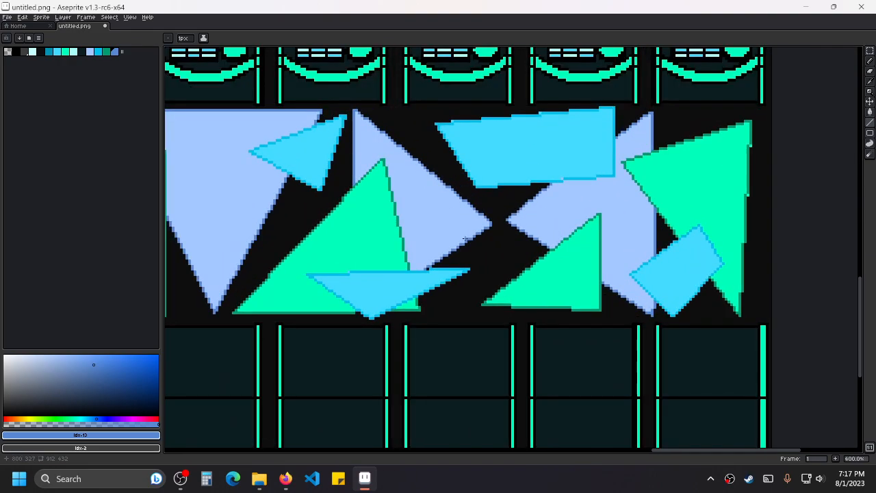
left_click_drag(609, 166, 572, 246)
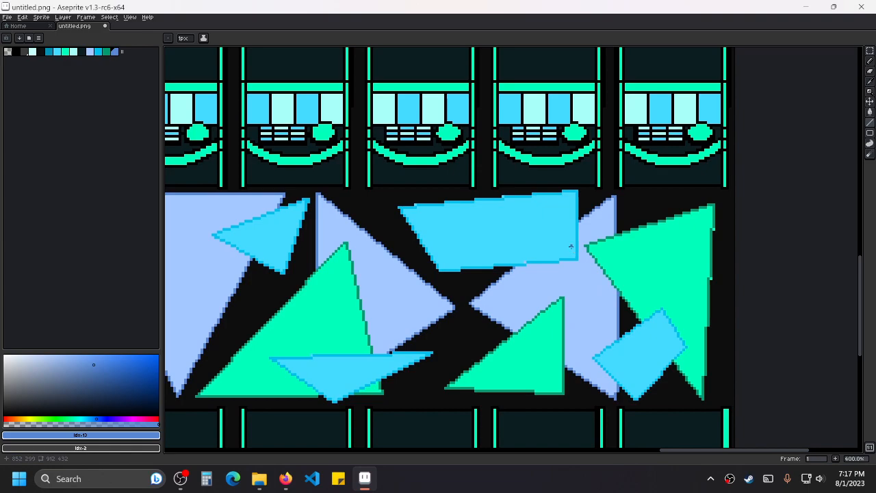
scroll(414, 198, "down", 1)
scroll(520, 261, "up", 2)
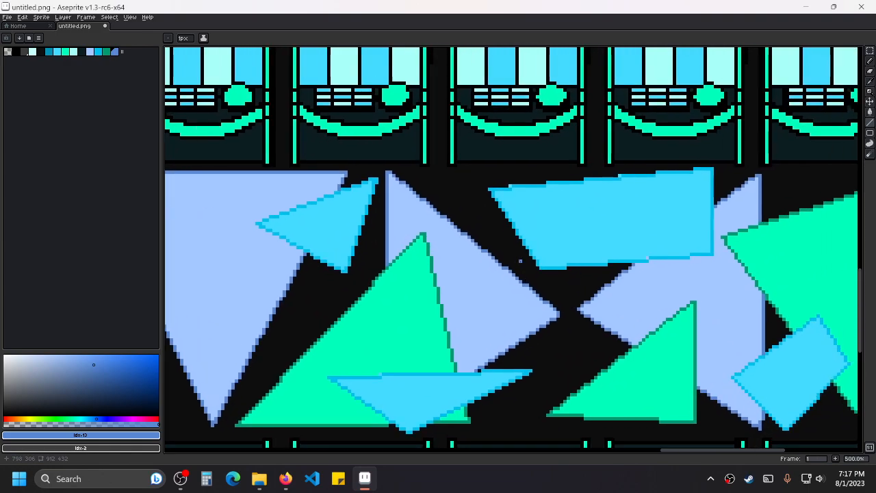
Inspect the lowest and middle shape rows in the sheet's right half for gaps in their outlines.
left_click_drag(520, 261, 429, 383)
scroll(429, 382, "down", 2)
left_click_drag(527, 167, 528, 299)
scroll(470, 324, "up", 1)
left_click_drag(519, 197, 425, 183)
scroll(445, 207, "down", 1)
left_click_drag(514, 325, 517, 201)
left_click_drag(625, 319, 562, 260)
scroll(563, 260, "up", 1)
scroll(547, 252, "up", 1)
scroll(512, 276, "down", 1)
scroll(525, 254, "up", 3)
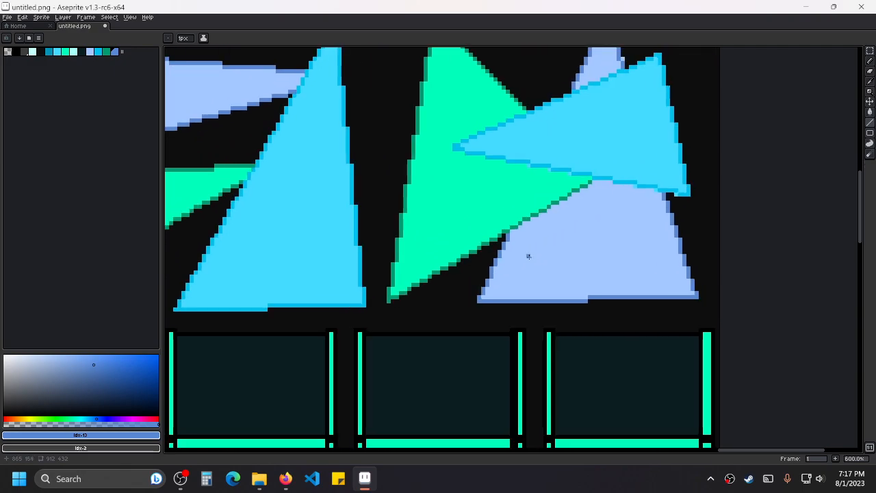
scroll(511, 246, "down", 4)
scroll(579, 281, "down", 1)
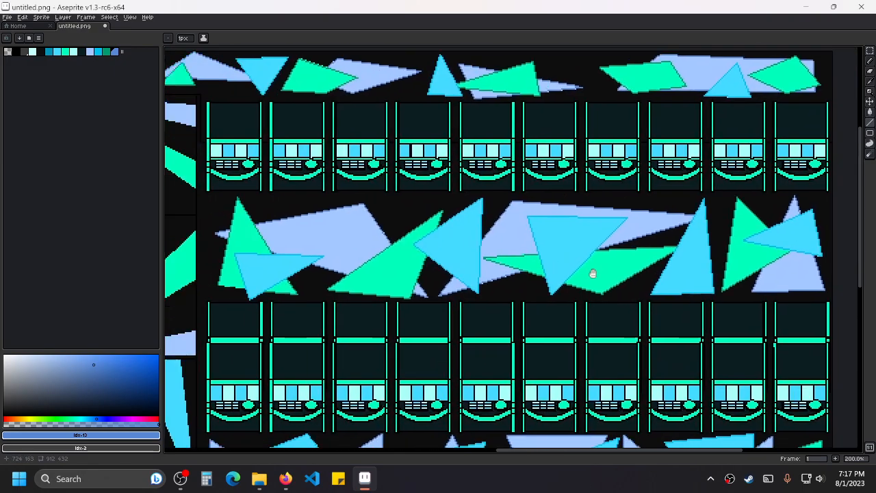
Check the outlined shapes across the sheet's left half and save the sprite.
scroll(557, 283, "down", 2)
scroll(448, 306, "up", 1)
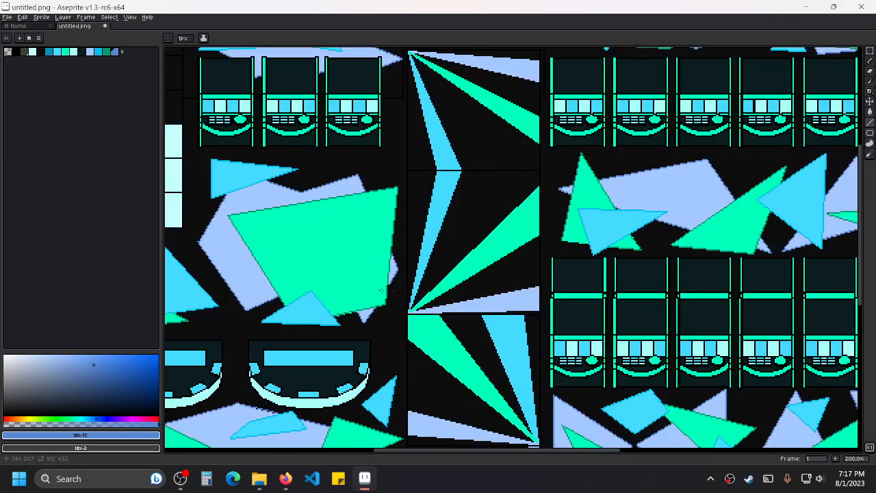
left_click_drag(368, 300, 602, 304)
left_click_drag(346, 291, 448, 299)
left_click_drag(360, 138, 406, 272)
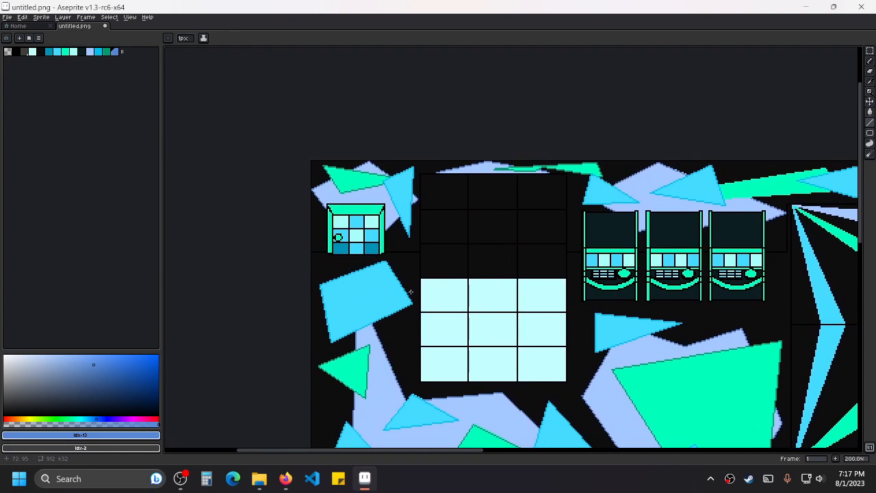
scroll(413, 289, "up", 1)
key("ctrl+s")
Examine the lowest, middle and upper shape rows beside the arcade machines for outline errors.
scroll(443, 290, "down", 2)
left_click_drag(639, 338, 508, 184)
left_click_drag(640, 295, 566, 250)
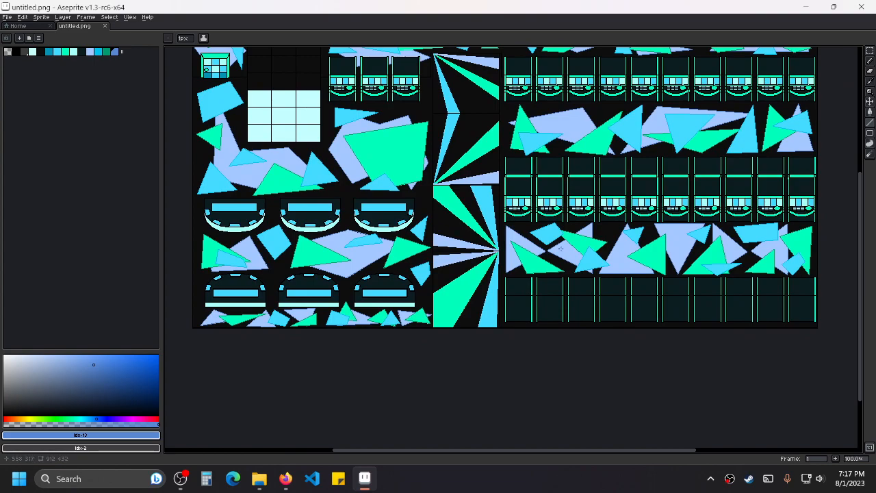
scroll(522, 214, "up", 1)
left_click_drag(577, 235, 367, 276)
left_click_drag(505, 200, 437, 263)
scroll(584, 188, "up", 2)
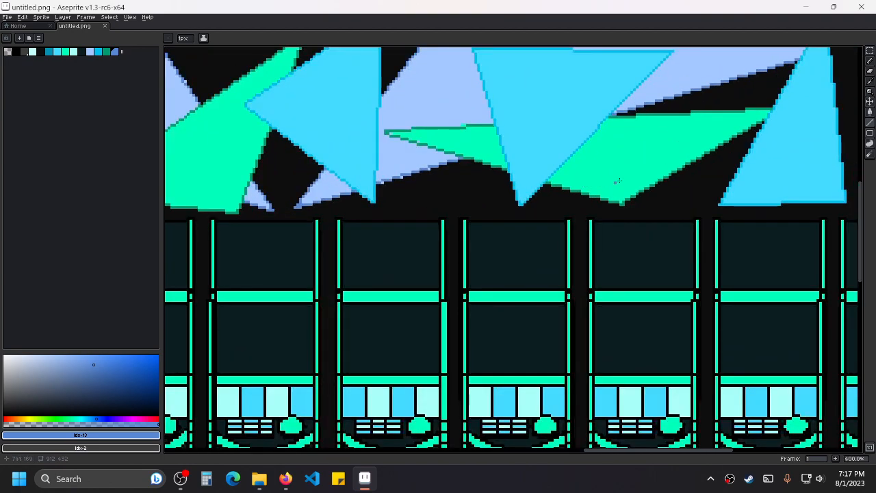
left_click_drag(609, 182, 356, 258)
scroll(360, 259, "down", 1)
left_click_drag(646, 205, 575, 238)
scroll(579, 256, "up", 3)
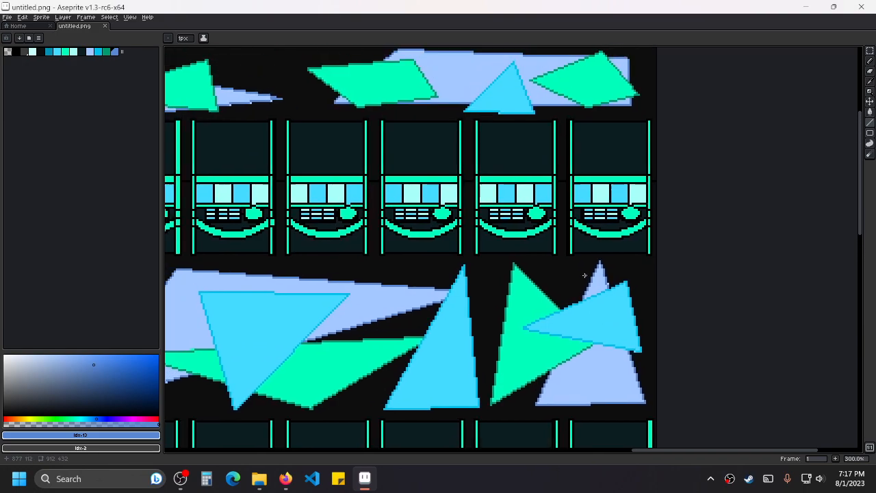
scroll(566, 236, "down", 2)
scroll(574, 272, "up", 2)
Sample the cyan fill colour and recolour the stray pale pixel along the large cyan quadrilateral's bottom edge in the lowest row.
left_click_drag(572, 354, 559, 244)
scroll(554, 236, "up", 2)
scroll(383, 241, "up", 2)
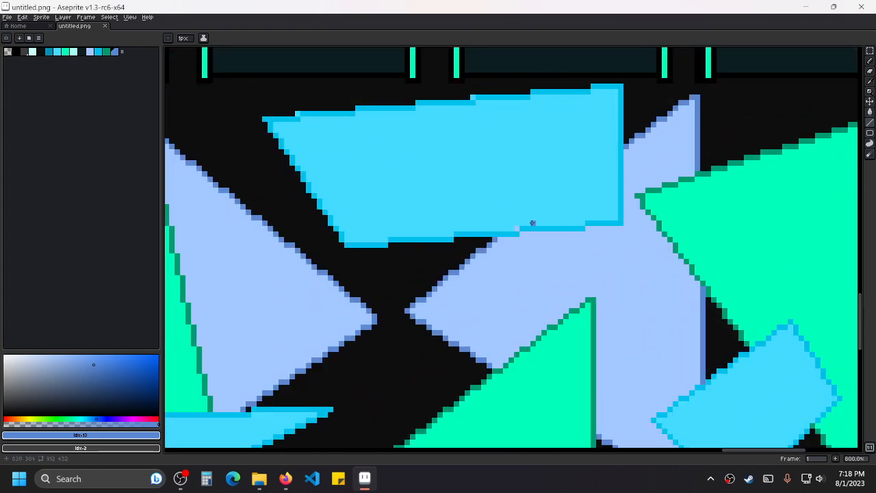
left_click(505, 206, "alt")
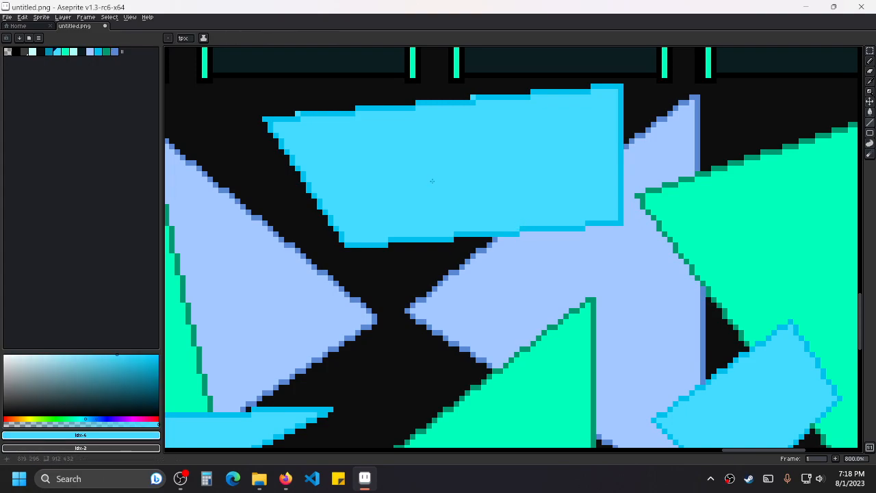
Inspect the middle and lowest right-hand shape rows for remaining stray pixels or outline gaps.
scroll(432, 181, "down", 6)
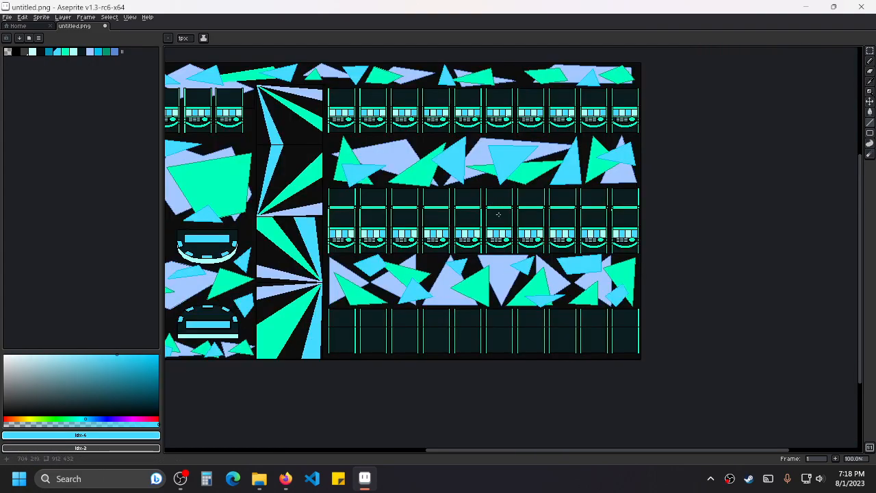
scroll(444, 186, "up", 6)
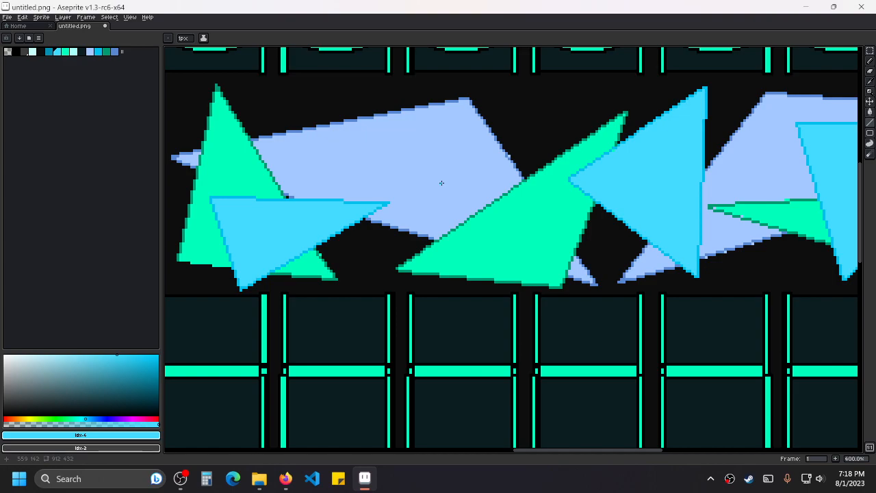
scroll(443, 142, "down", 2)
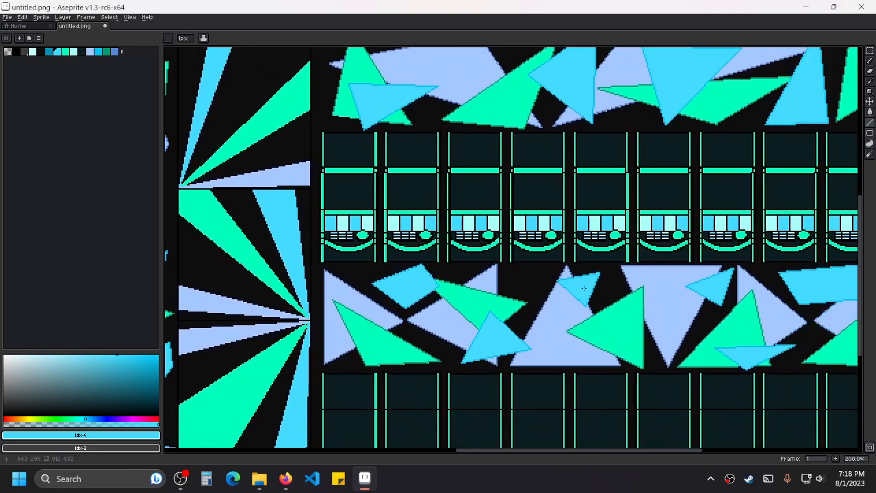
left_click_drag(584, 288, 538, 216)
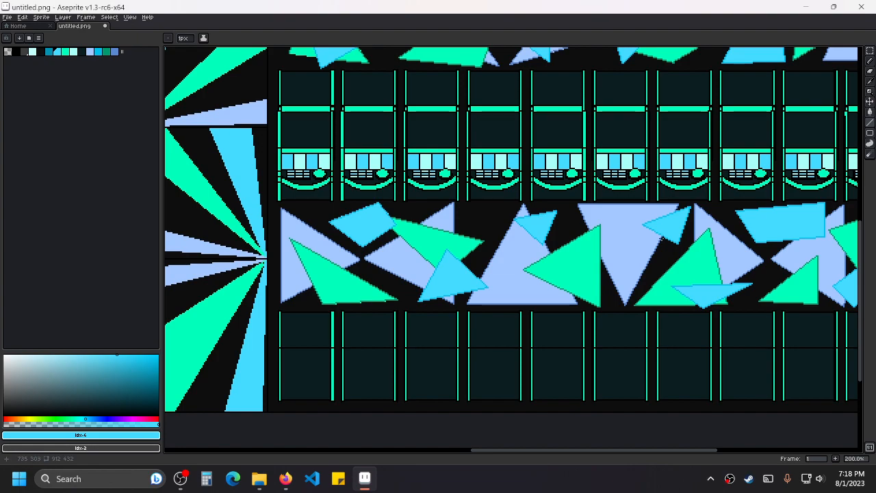
left_click_drag(661, 237, 568, 281)
left_click_drag(660, 205, 578, 286)
left_click_drag(645, 147, 582, 309)
left_click_drag(429, 234, 631, 240)
Examine the shapes around the pale tile grid and the three small machines in the sheet's left half.
scroll(627, 237, "down", 2)
scroll(425, 248, "up", 1)
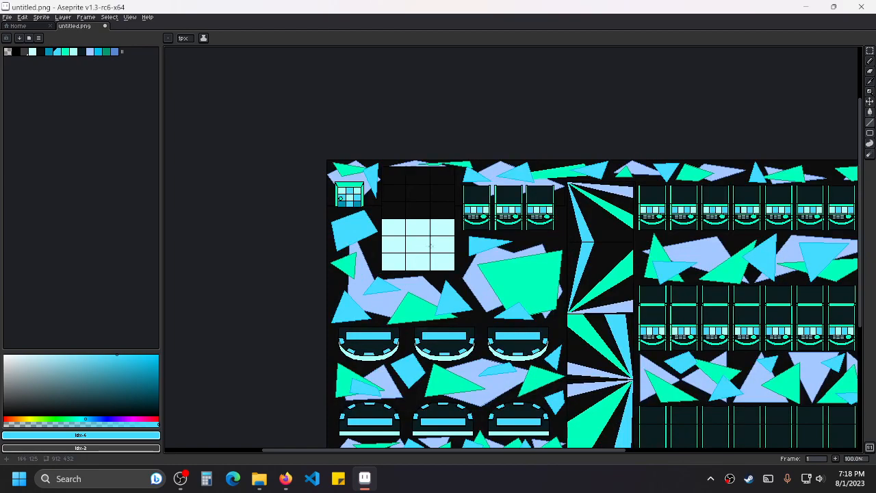
scroll(456, 241, "up", 1)
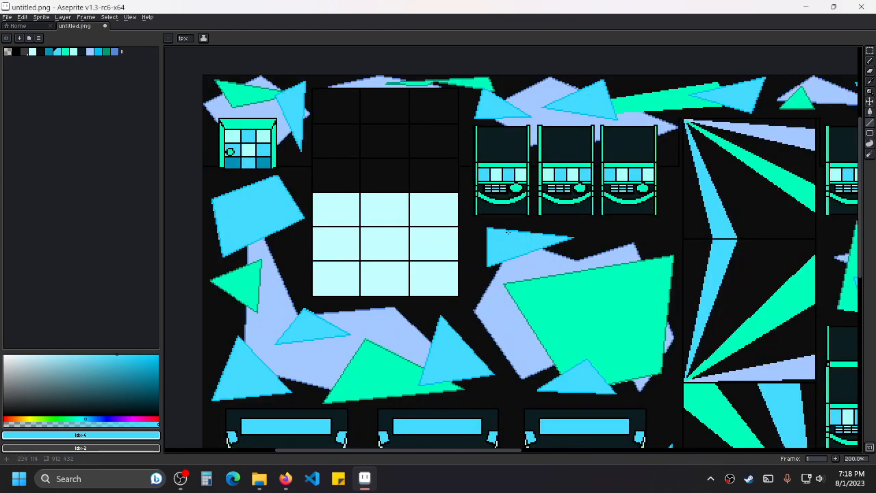
scroll(512, 230, "down", 1)
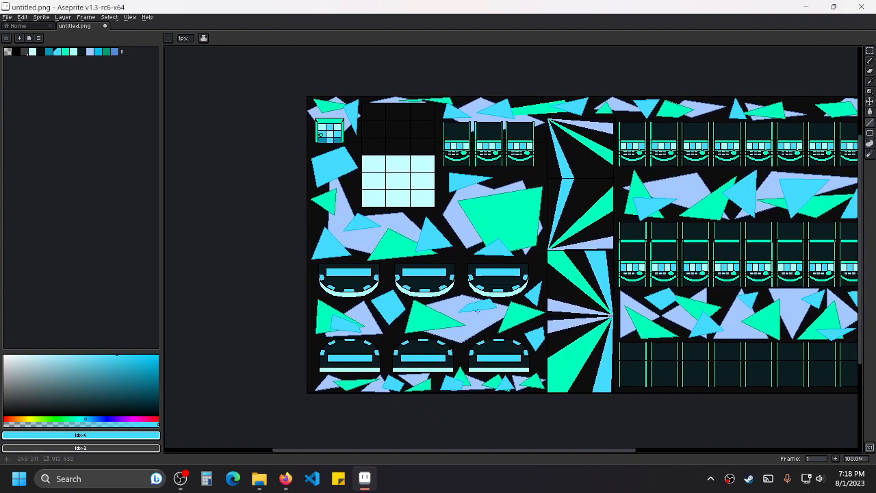
scroll(478, 309, "up", 1)
left_click_drag(384, 223, 527, 317)
left_click_drag(403, 235, 419, 311)
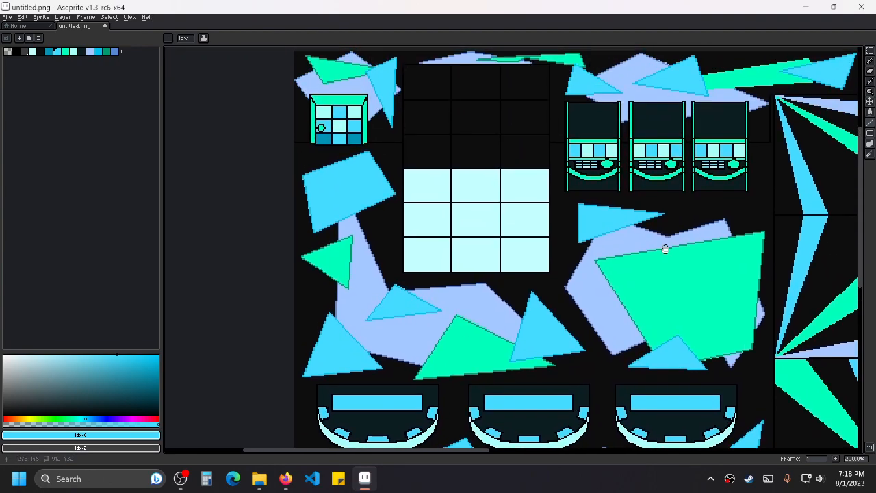
left_click_drag(669, 249, 491, 261)
left_click_drag(721, 256, 530, 269)
left_click_drag(667, 269, 481, 266)
Inspect the middle shape row and the central ray panels for missing outlines.
scroll(481, 266, "up", 1)
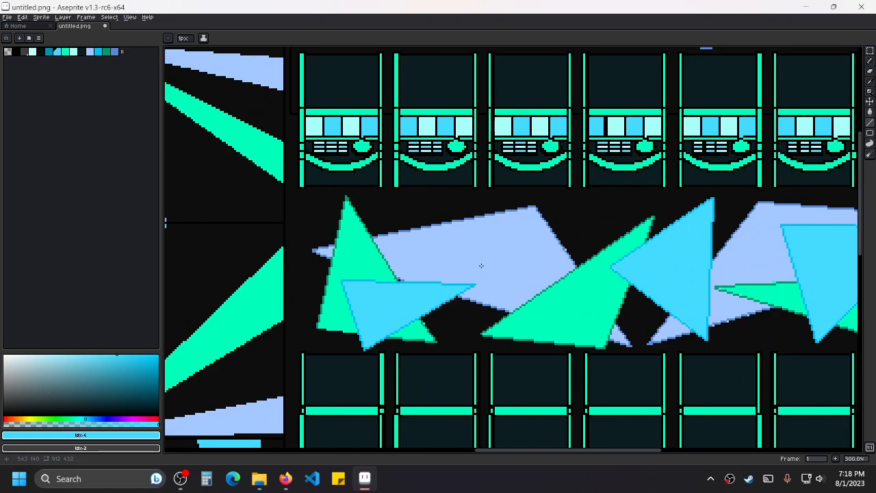
left_click_drag(630, 258, 562, 236)
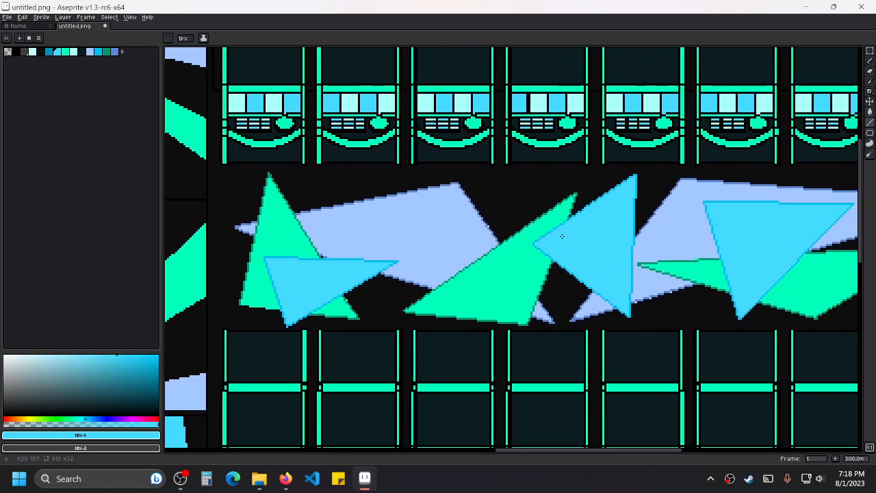
scroll(699, 235, "down", 2)
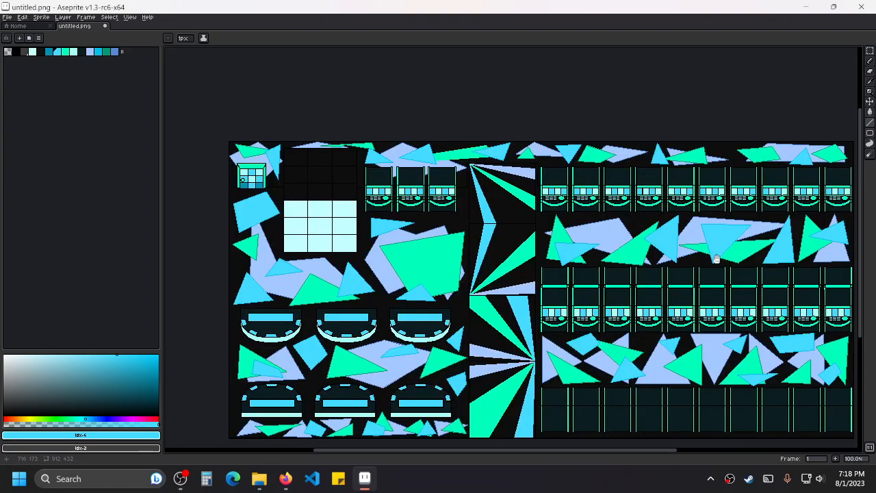
left_click_drag(720, 260, 632, 192)
scroll(466, 287, "up", 2)
left_click_drag(294, 333, 449, 270)
scroll(448, 271, "up", 1)
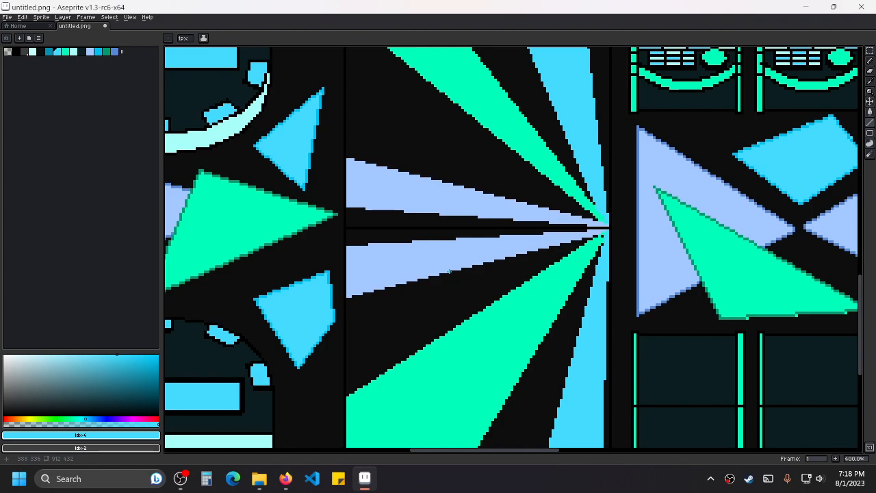
scroll(432, 154, "down", 2)
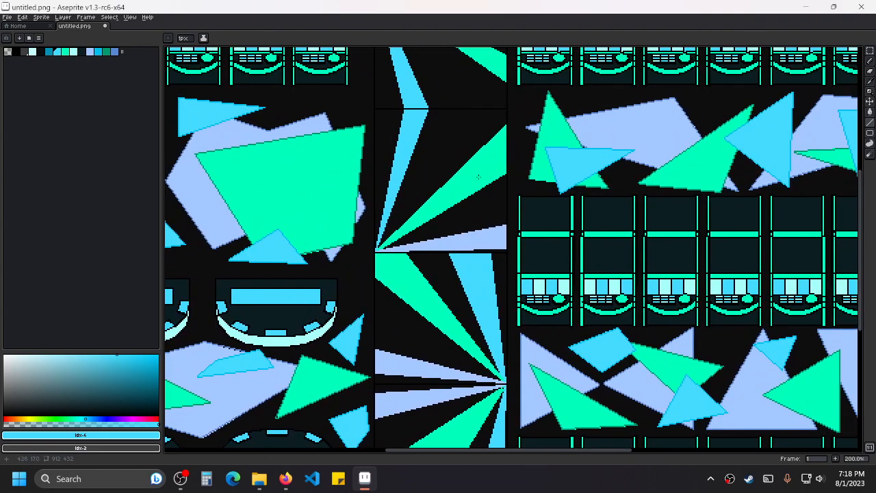
Save the sprite with the corrected cyan quadrilateral.
left_click_drag(478, 176, 484, 277)
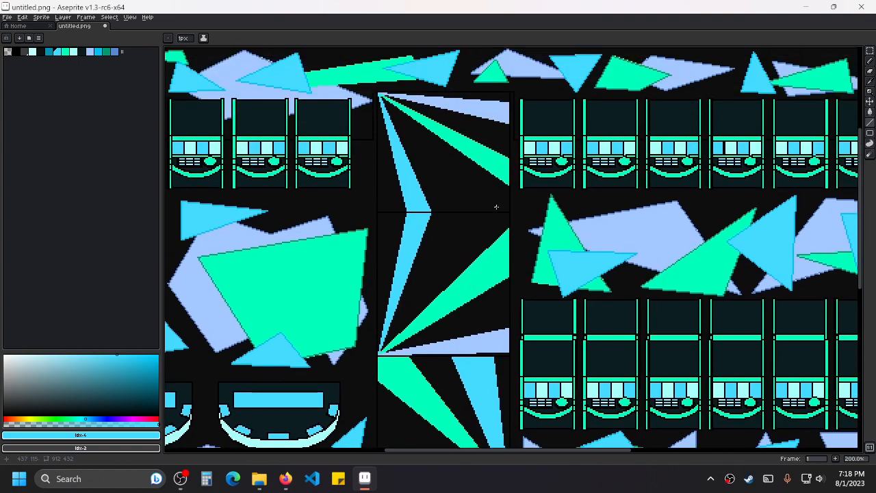
left_click_drag(627, 270, 503, 247)
scroll(500, 230, "down", 3)
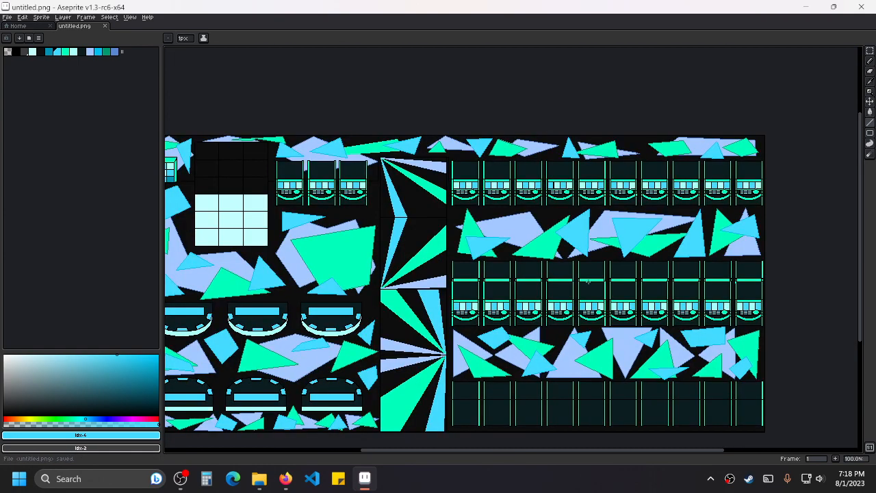
Examine the right half's shape rows from the lowest to the topmost for outline flaws.
scroll(520, 205, "up", 4)
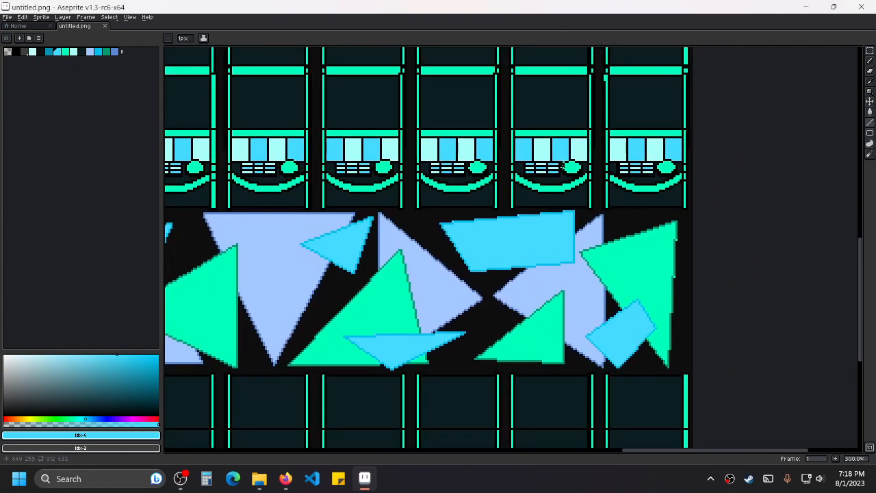
scroll(568, 221, "up", 1)
left_click_drag(387, 245, 720, 233)
left_click_drag(405, 255, 636, 229)
scroll(637, 228, "down", 1)
left_click_drag(387, 227, 506, 270)
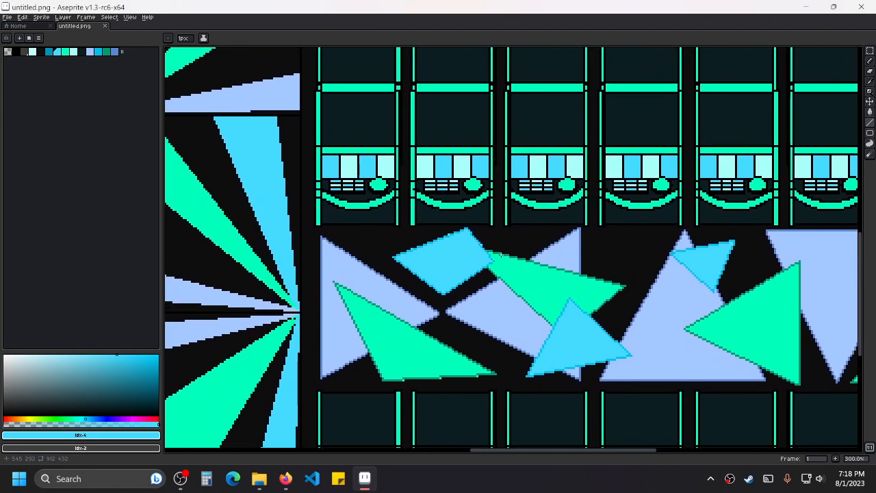
left_click_drag(653, 173, 555, 323)
left_click_drag(509, 148, 507, 268)
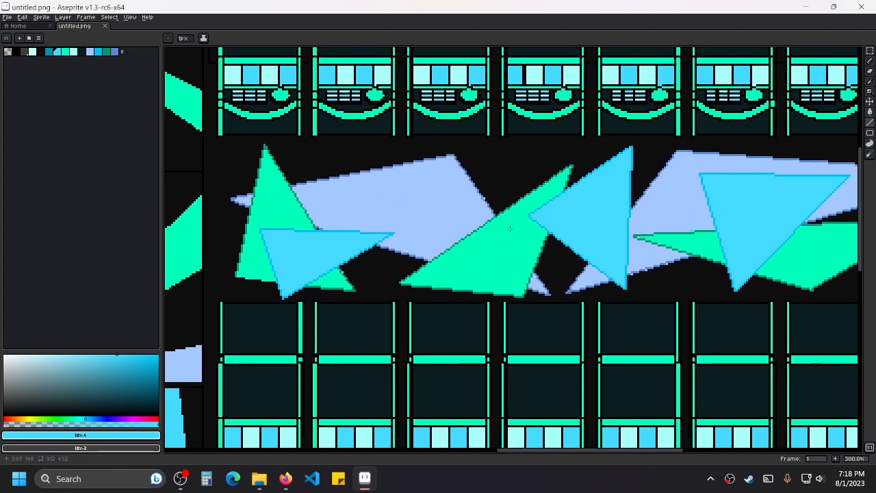
scroll(537, 226, "down", 1)
left_click_drag(581, 172, 453, 264)
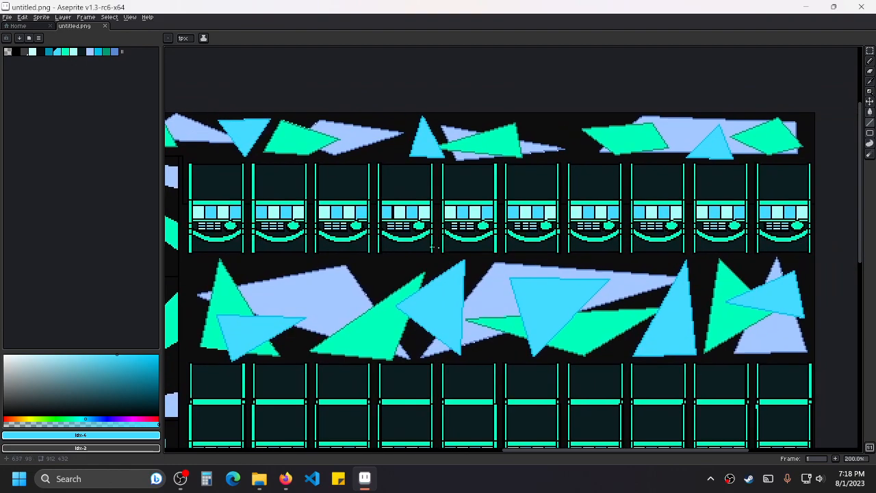
left_click_drag(366, 281, 498, 218)
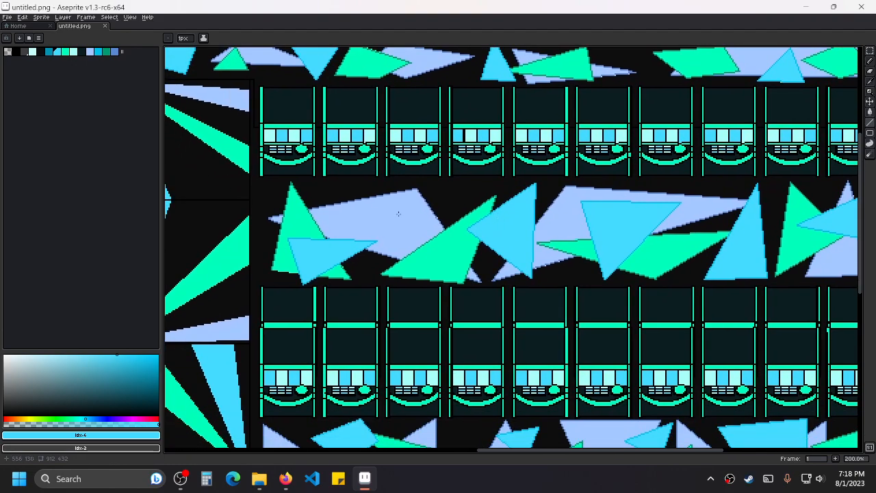
left_click_drag(634, 190, 450, 271)
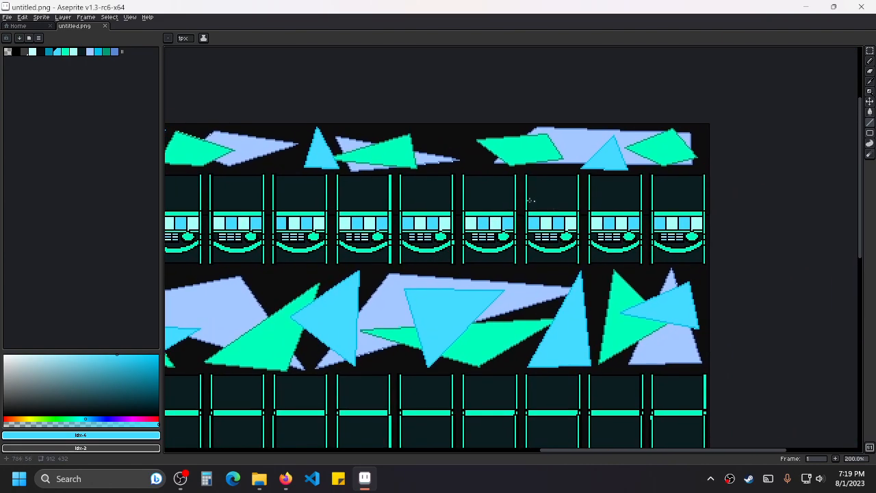
Sample the dark-green outline colour and complete the outline at the left tip of the top row's green triangle overlapping the cyan triangle.
scroll(452, 267, "up", 3)
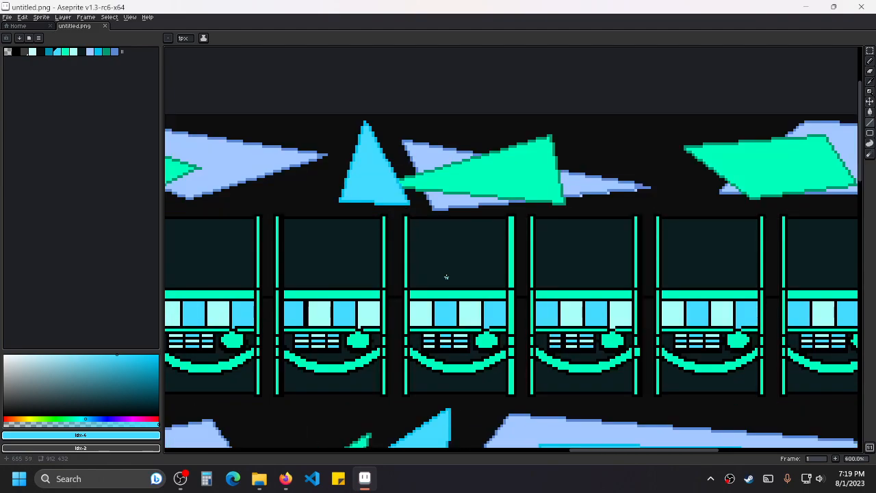
scroll(438, 181, "down", 1)
scroll(442, 190, "down", 1)
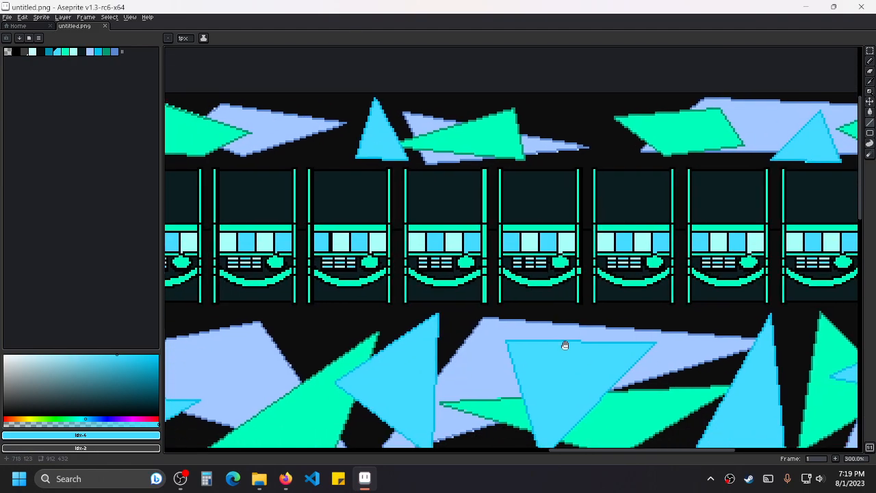
scroll(440, 199, "up", 4)
scroll(438, 176, "up", 2)
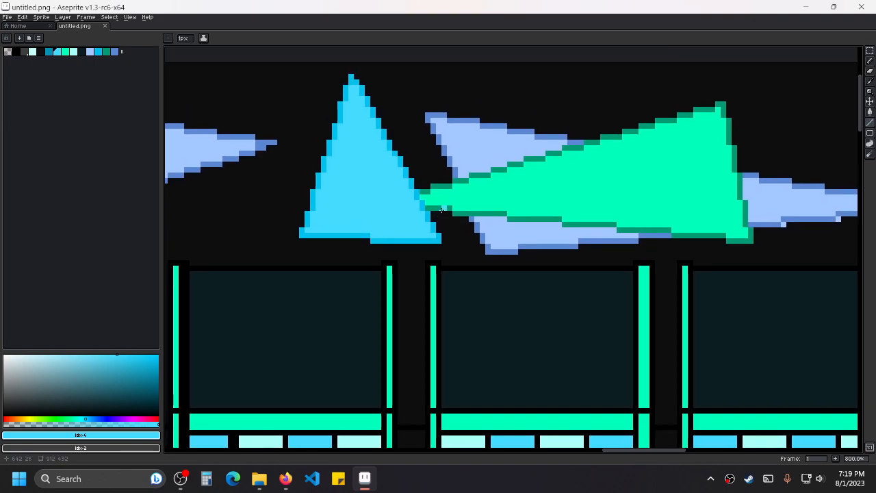
left_click(439, 207, "alt")
left_click_drag(421, 198, 413, 186)
scroll(414, 186, "down", 6)
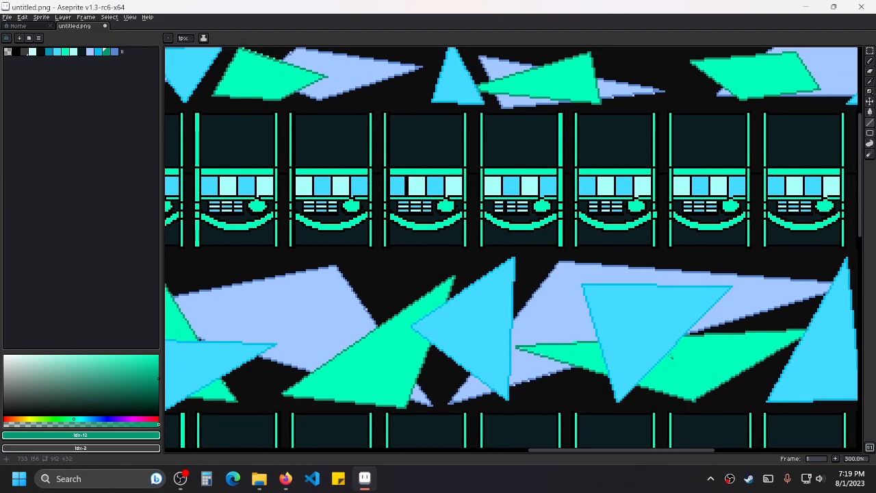
left_click_drag(672, 357, 550, 220)
scroll(549, 221, "down", 2)
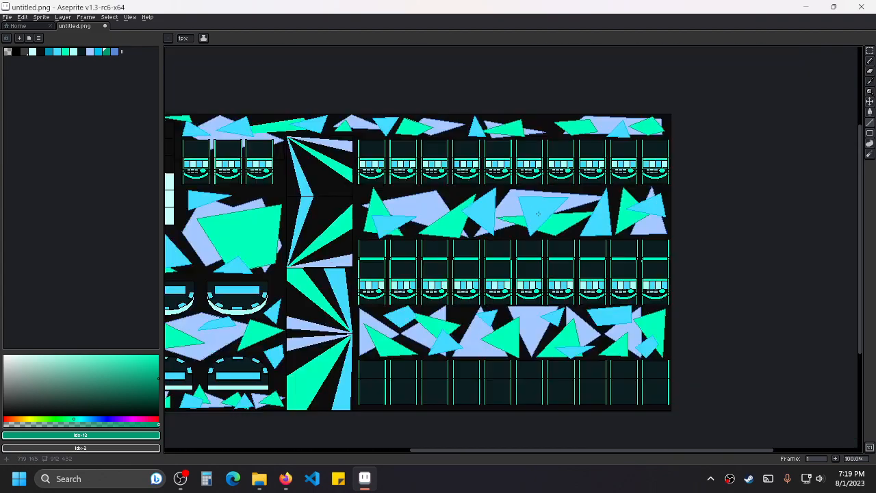
Inspect the left half's shapes above, between and below the curved consoles for outline gaps and stray pixels.
left_click_drag(495, 304, 434, 234)
scroll(434, 235, "up", 2)
left_click_drag(306, 264, 595, 220)
scroll(481, 207, "down", 2)
left_click_drag(354, 201, 556, 190)
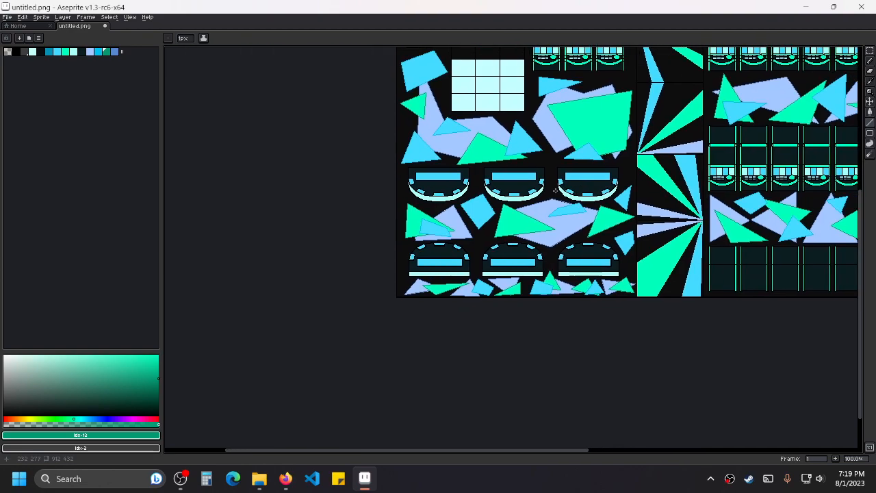
scroll(487, 165, "up", 2)
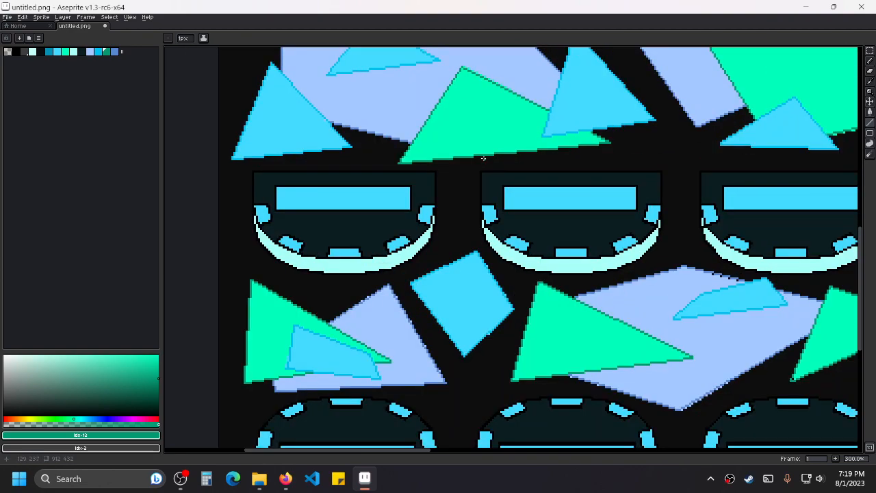
scroll(387, 266, "up", 3)
left_click_drag(387, 265, 446, 309)
scroll(489, 187, "down", 2)
left_click_drag(403, 142, 451, 254)
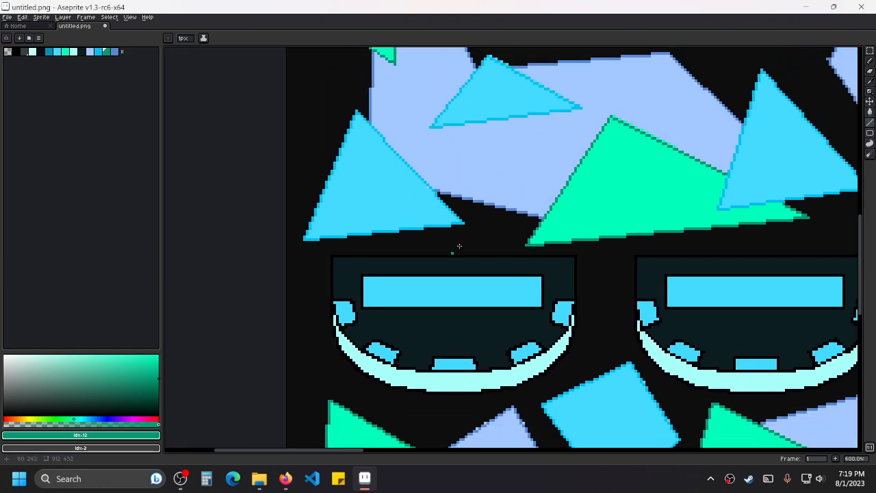
left_click_drag(590, 192, 540, 242)
scroll(539, 242, "down", 2)
scroll(544, 226, "down", 1)
left_click_drag(738, 350, 592, 229)
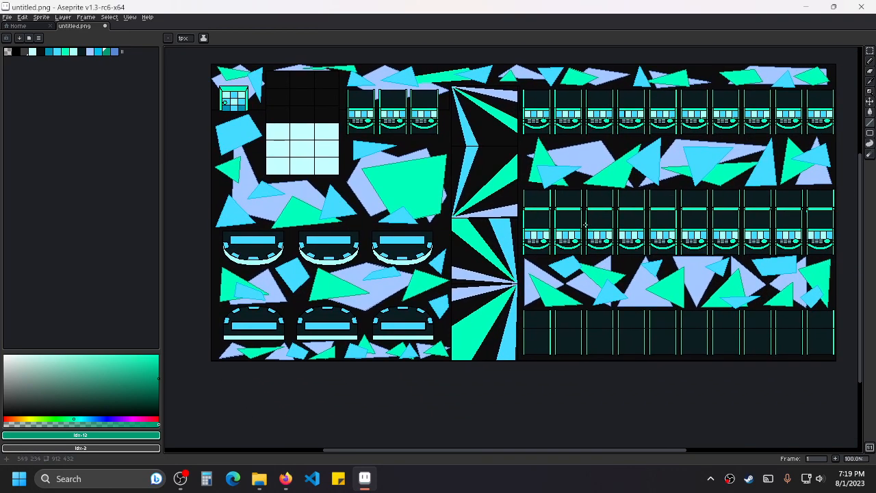
Save the sprite with the completed outline on the top row's green triangle.
left_click_drag(666, 272, 634, 317)
key("ctrl+s")
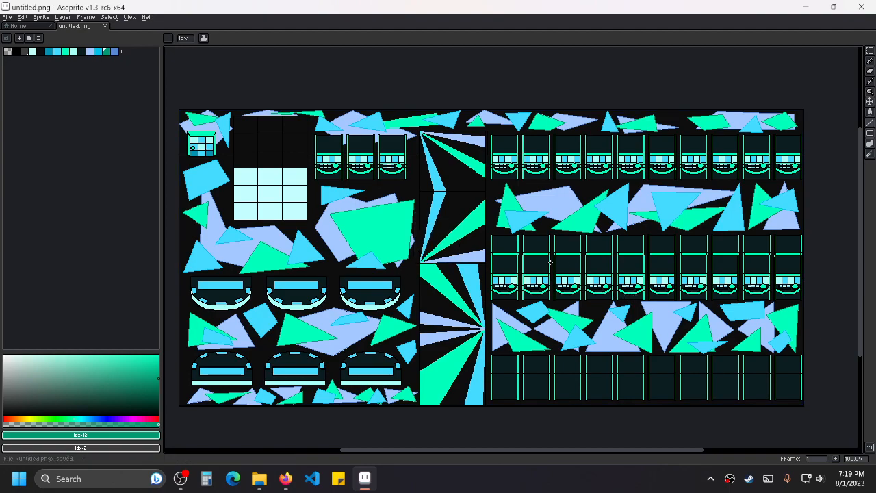
Examine the top and second shape rows of the right half for outline flaws.
scroll(376, 208, "up", 3)
scroll(411, 148, "down", 5)
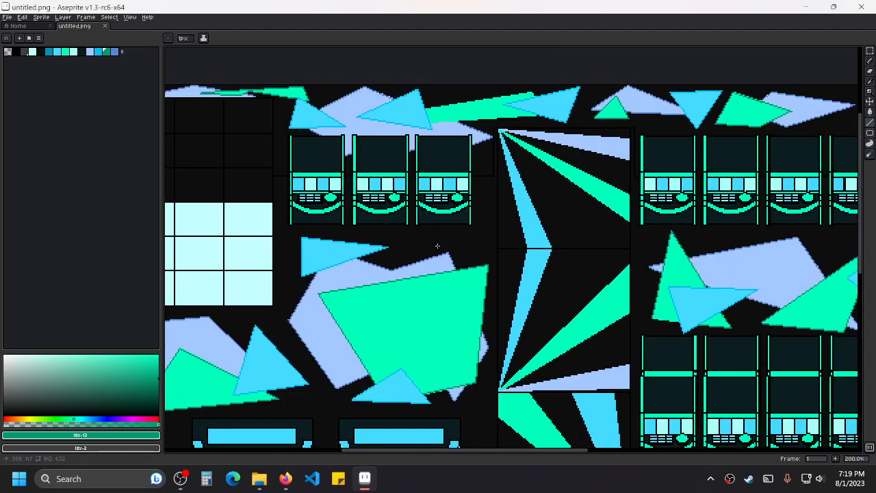
scroll(436, 286, "up", 2)
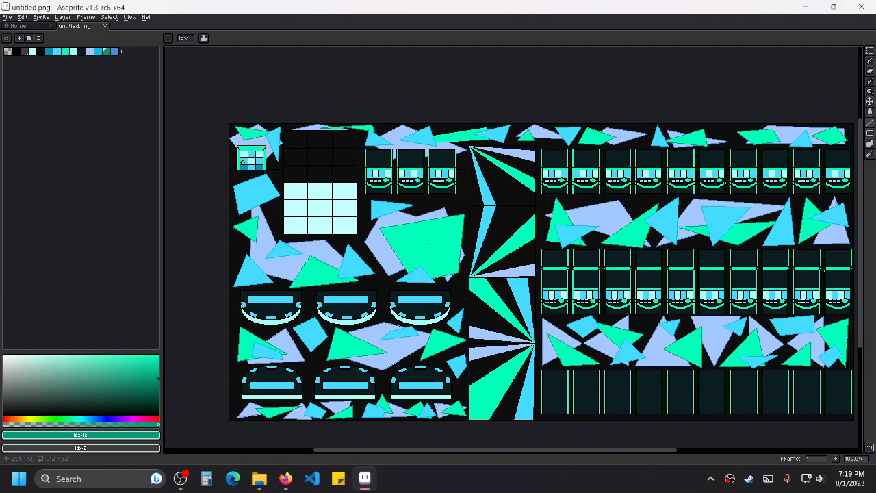
scroll(510, 255, "up", 2)
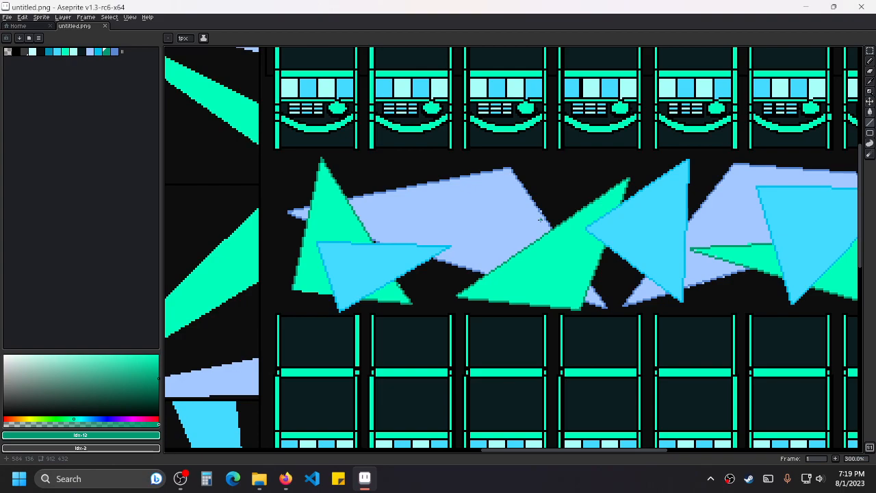
left_click_drag(579, 194, 525, 304)
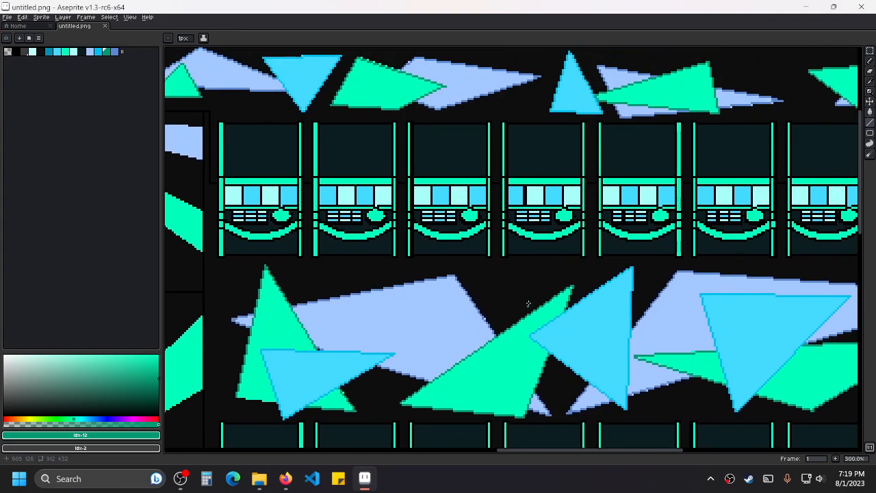
left_click_drag(601, 247, 518, 284)
left_click_drag(654, 250, 419, 280)
left_click_drag(653, 272, 562, 270)
scroll(561, 270, "up", 1)
scroll(561, 272, "down", 2)
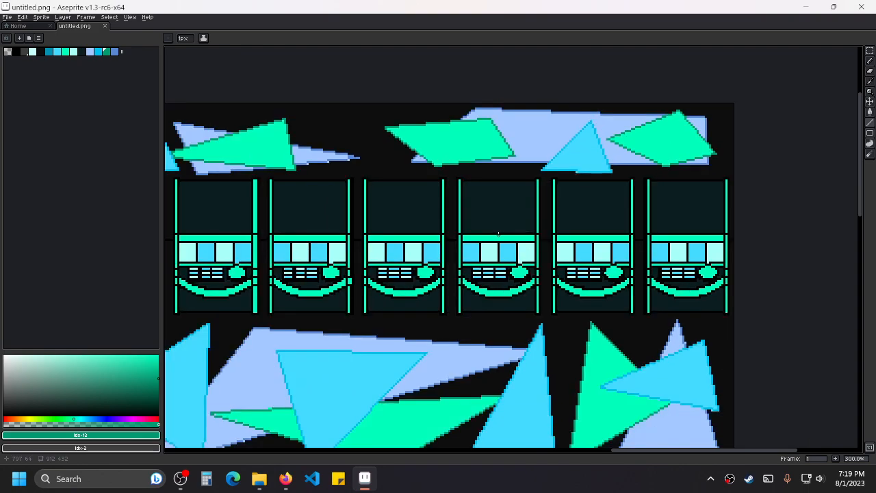
scroll(527, 308, "down", 3)
scroll(527, 308, "left", 1)
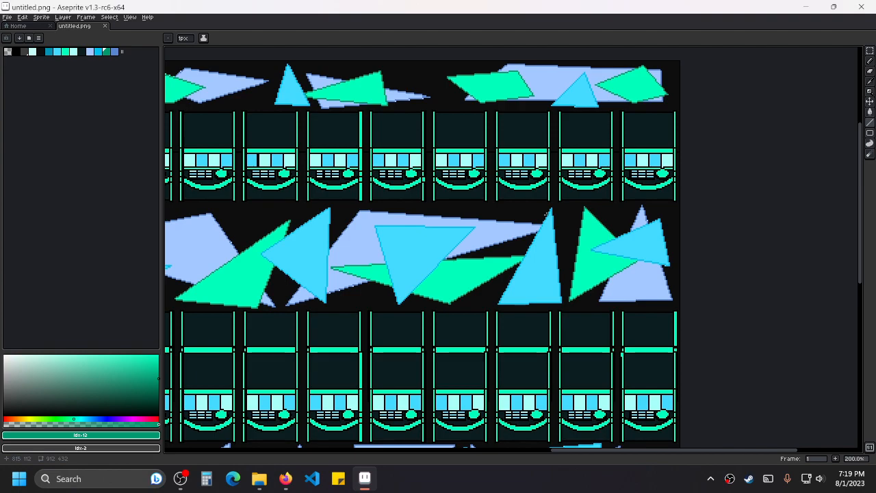
Examine the right half's second and lowest shape rows up to the sprite's outer edge for missing outline pixels.
left_click_drag(412, 273, 605, 226)
left_click_drag(340, 289, 430, 205)
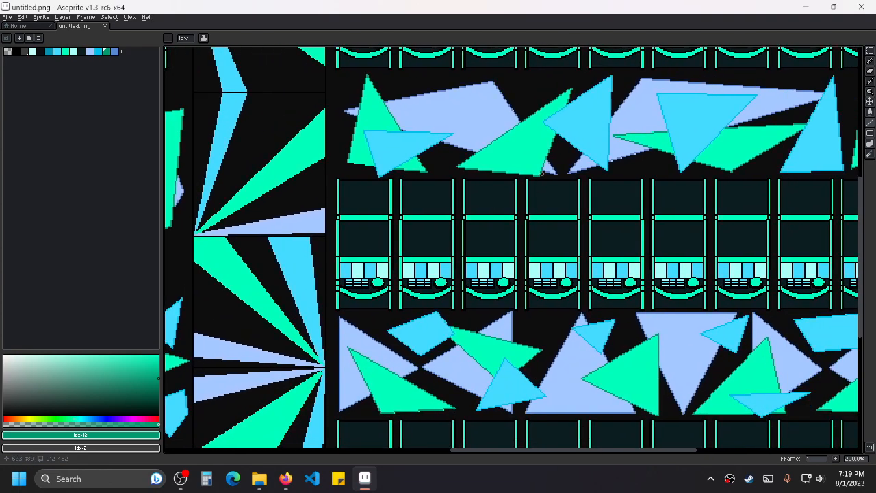
left_click_drag(574, 176, 517, 234)
scroll(518, 234, "up", 1)
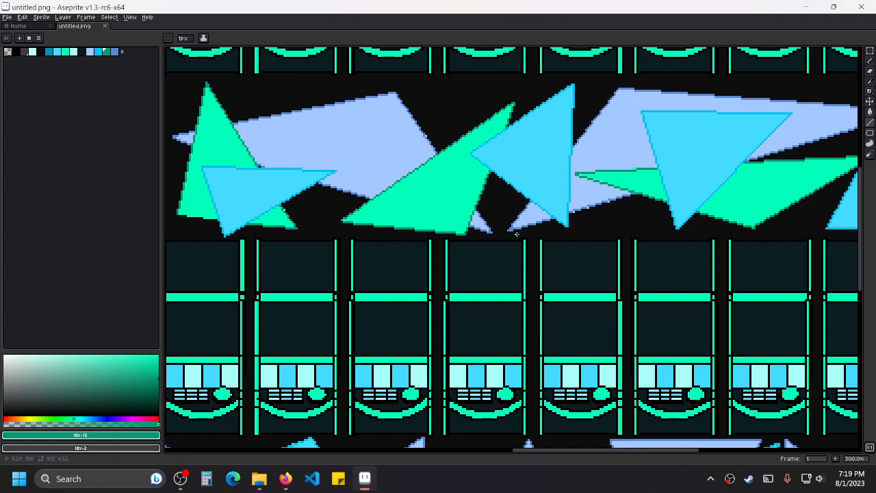
scroll(516, 234, "down", 1)
left_click_drag(538, 415, 497, 226)
scroll(497, 225, "up", 2)
left_click_drag(633, 204, 448, 232)
left_click_drag(771, 256, 536, 256)
scroll(565, 252, "right", 2)
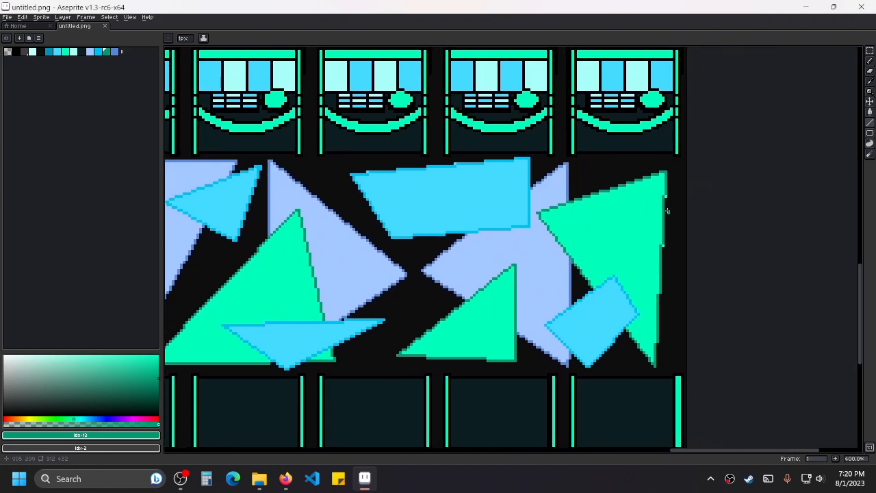
scroll(647, 192, "down", 1)
left_click_drag(472, 215, 658, 348)
left_click_drag(319, 217, 411, 295)
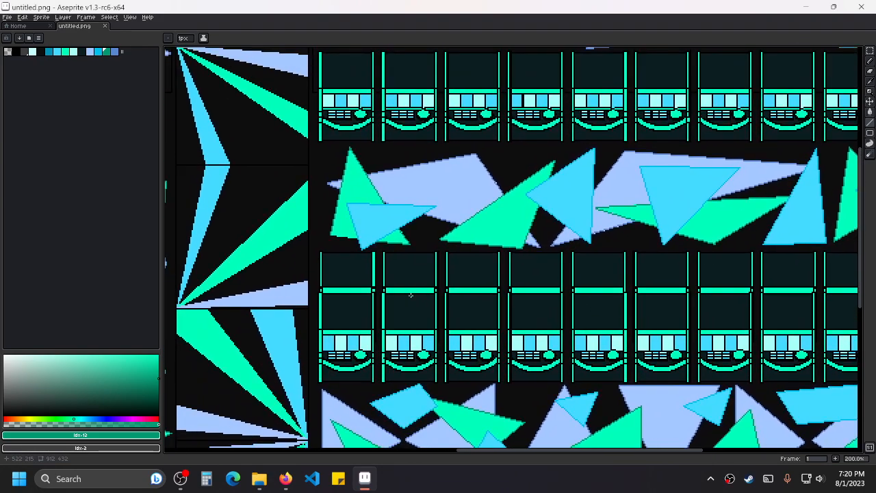
left_click_drag(356, 219, 463, 280)
Recheck the shapes around the right half's uppermost row of arcade machines for unfinished outlines.
scroll(463, 280, "up", 1)
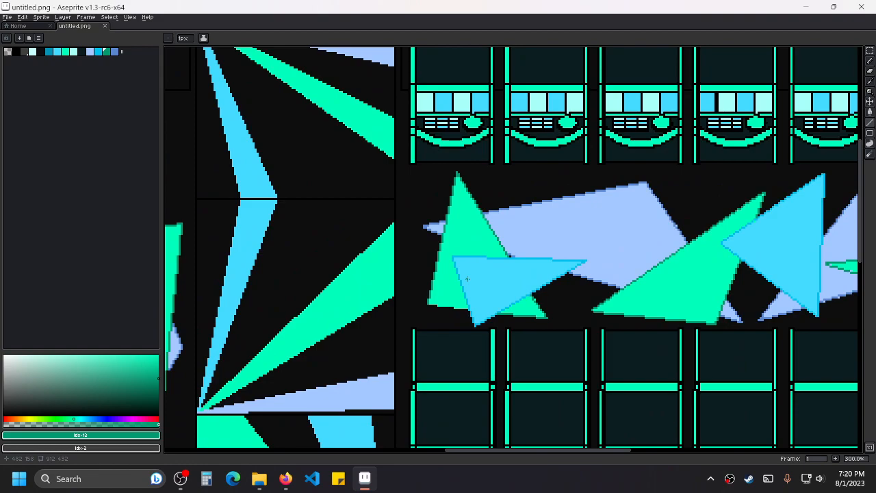
scroll(676, 163, "down", 1)
left_click_drag(675, 163, 443, 292)
left_click_drag(591, 256, 430, 300)
scroll(577, 252, "up", 2)
scroll(577, 252, "down", 2)
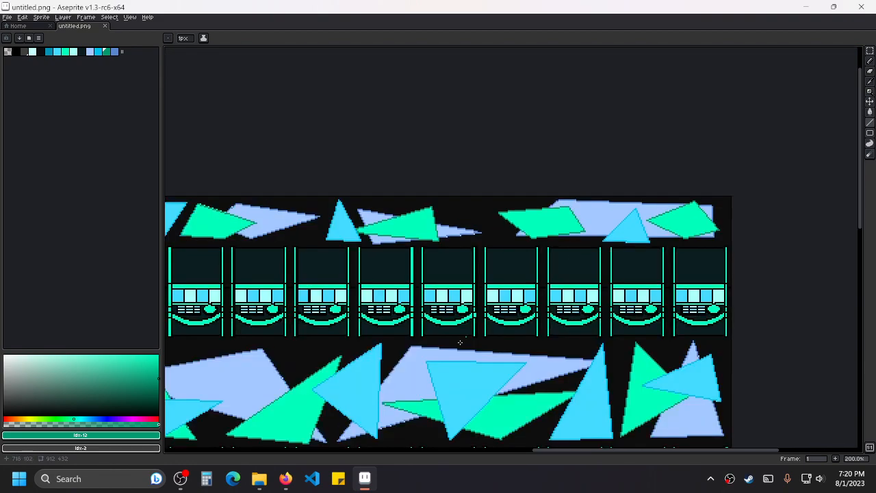
left_click_drag(451, 347, 465, 268)
left_click_drag(398, 272, 468, 266)
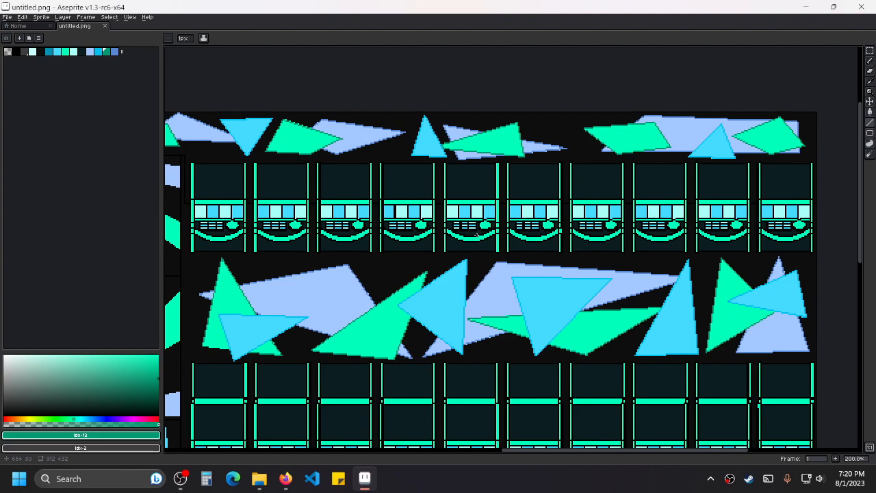
Review the lower-left shapes, the whole sprite and the central ray panels for shapes still lacking outlines.
left_click_drag(300, 211, 487, 119)
left_click_drag(655, 363, 338, 147)
scroll(630, 267, "up", 1)
scroll(585, 186, "down", 1)
left_click_drag(317, 318, 621, 295)
left_click_drag(296, 343, 458, 317)
scroll(458, 317, "left", 8)
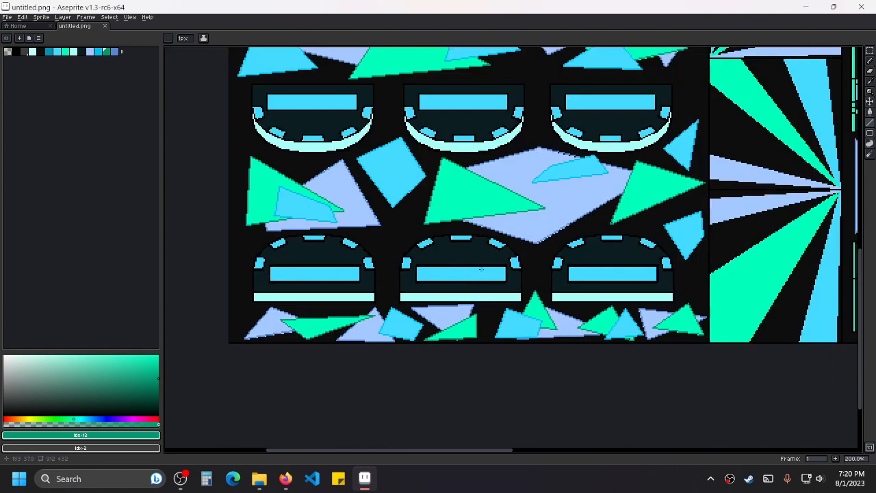
left_click_drag(699, 157, 484, 300)
scroll(484, 299, "down", 1)
left_click_drag(575, 230, 567, 284)
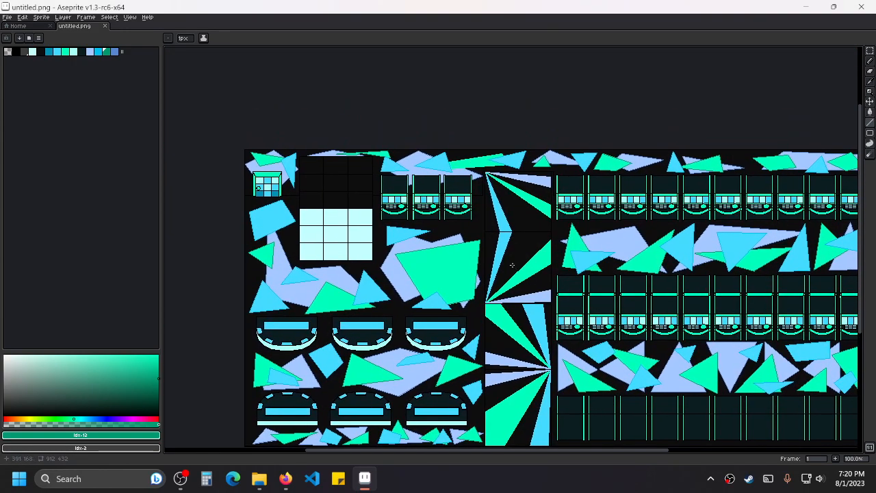
scroll(512, 265, "up", 1)
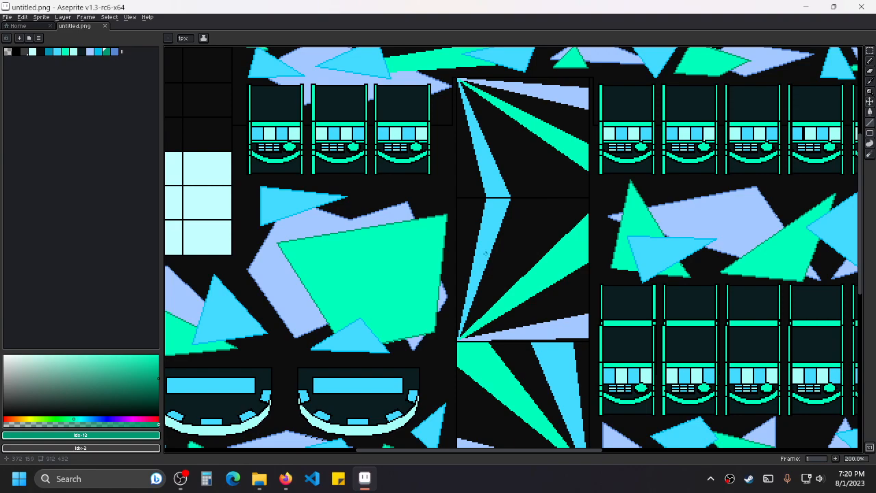
scroll(562, 173, "down", 2)
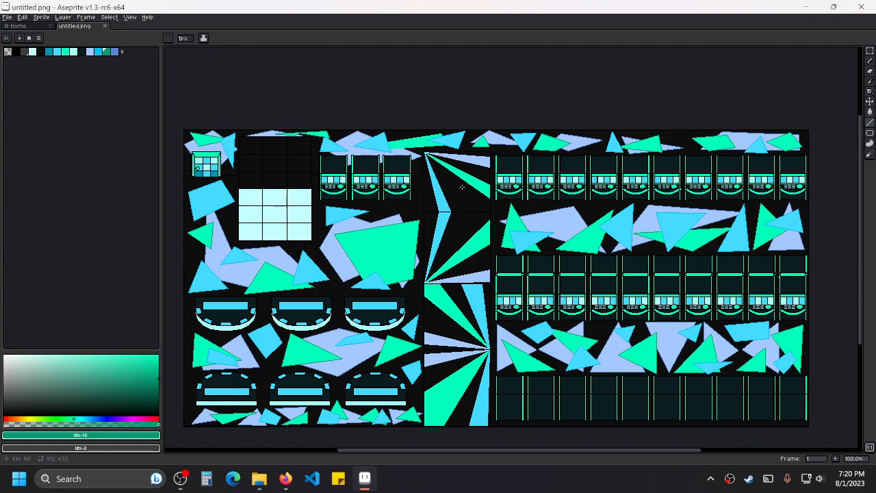
scroll(466, 184, "up", 2)
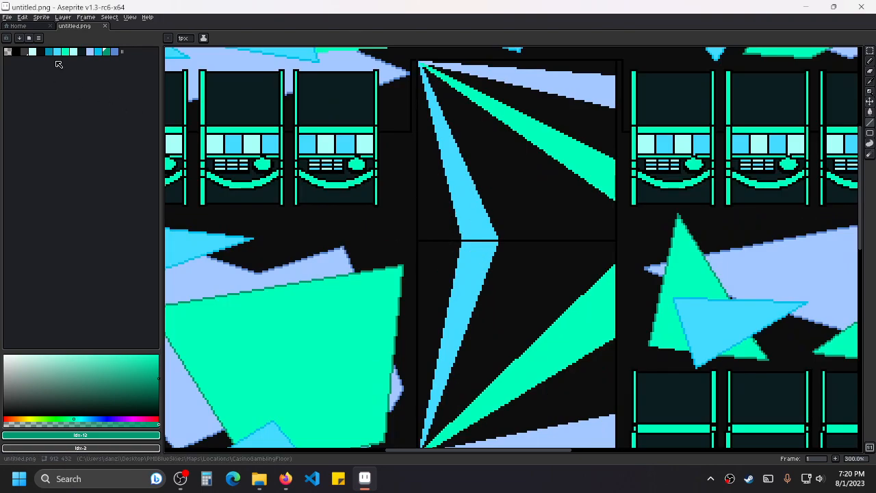
scroll(740, 227, "down", 2)
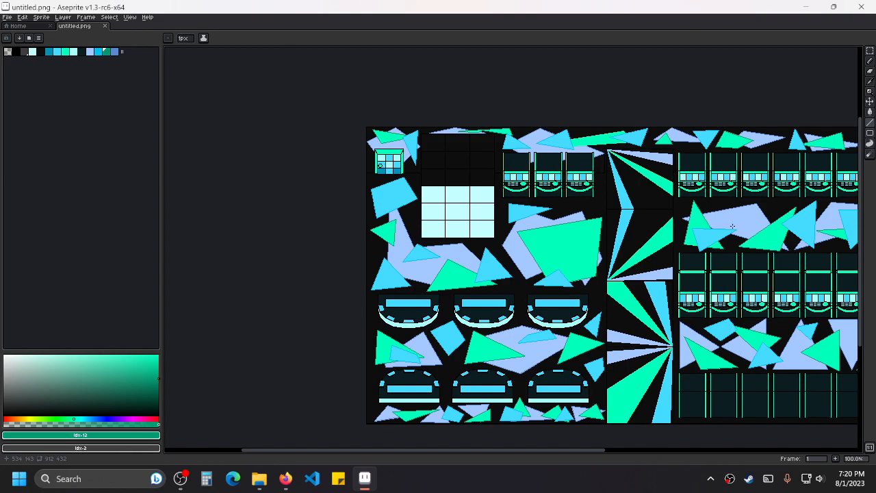
Sample the darker cyan outline colour and draw 1 px lines along both long edges of the uppermost ray panel's cyan ray.
scroll(610, 167, "up", 4)
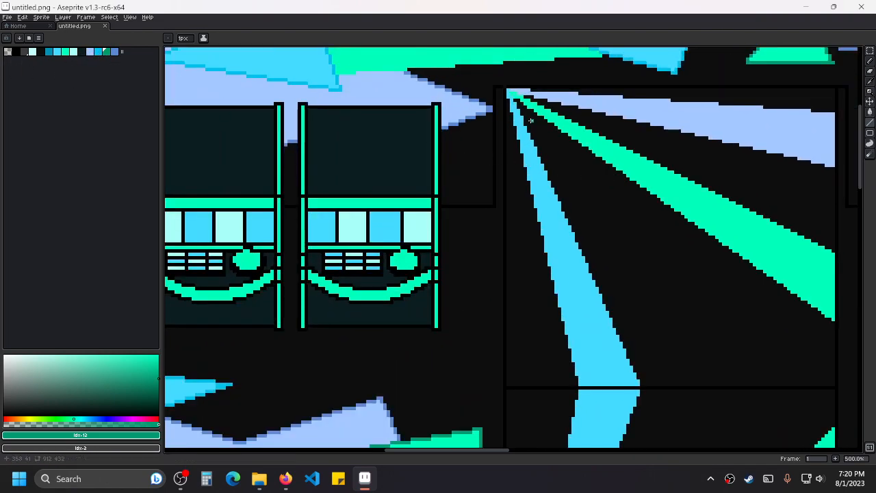
scroll(280, 123, "down", 1)
scroll(316, 115, "up", 1)
left_click_drag(325, 115, 320, 149)
key("alt")
left_click(308, 117)
key("b")
scroll(528, 160, "up", 1)
mouse_move(489, 119)
left_mouse_down()
mouse_move(557, 427)
mouse_move(583, 415)
mouse_move(569, 400)
left_mouse_up()
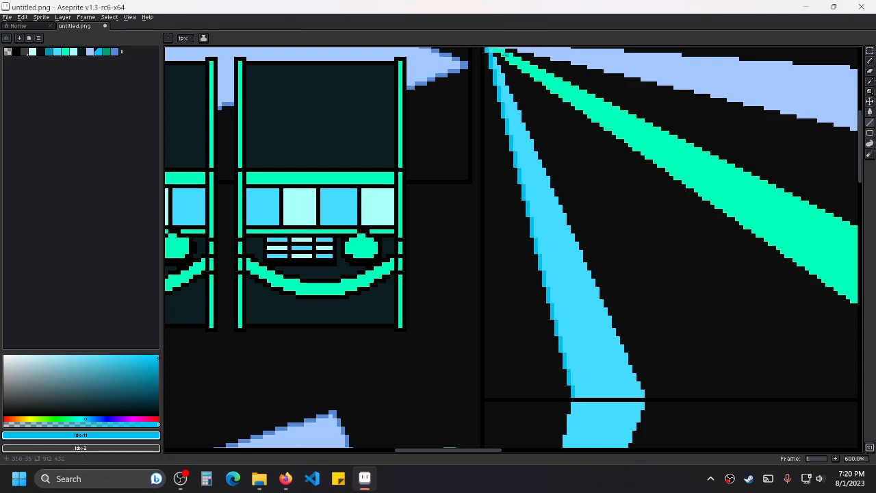
mouse_move(493, 54)
left_mouse_down()
mouse_move(571, 308)
mouse_move(646, 394)
left_mouse_up()
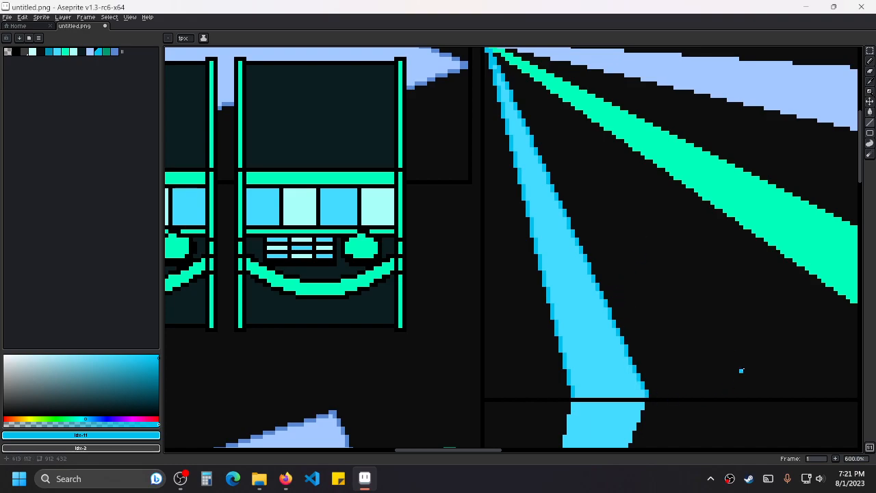
Outline both long edges of the cyan ray in the second ray panel with 1 px darker cyan lines.
left_click_drag(719, 328, 655, 284)
scroll(656, 284, "down", 1)
left_click_drag(660, 381, 659, 249)
scroll(601, 375, "down", 1)
left_click_drag(601, 375, 542, 302)
scroll(541, 302, "up", 1)
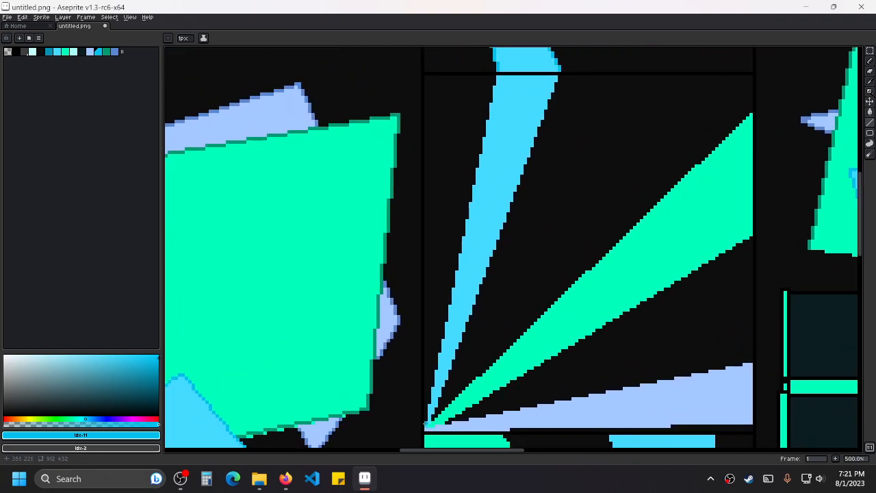
left_click_drag(426, 425, 495, 77)
left_click_drag(557, 77, 427, 424)
scroll(662, 297, "down", 2)
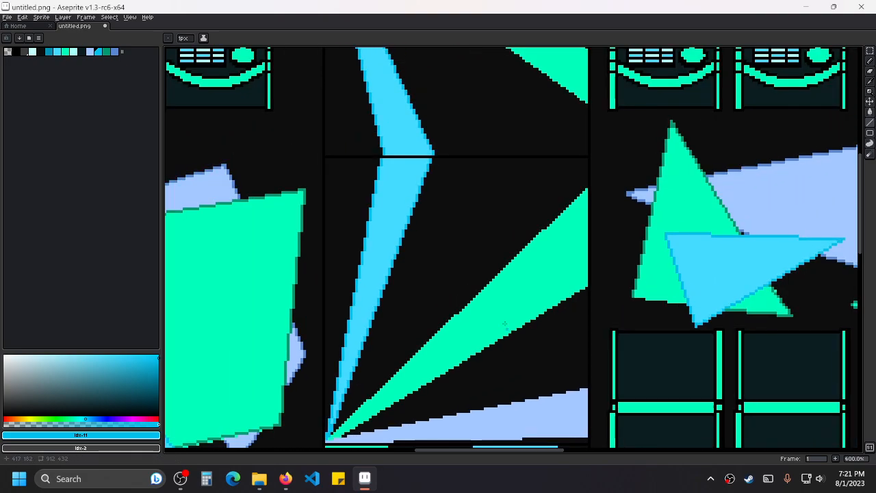
Choose the dark-green palette colour and outline both long edges of the uppermost ray panel's green ray with 1 px lines.
scroll(464, 274, "down", 3)
scroll(416, 191, "up", 1)
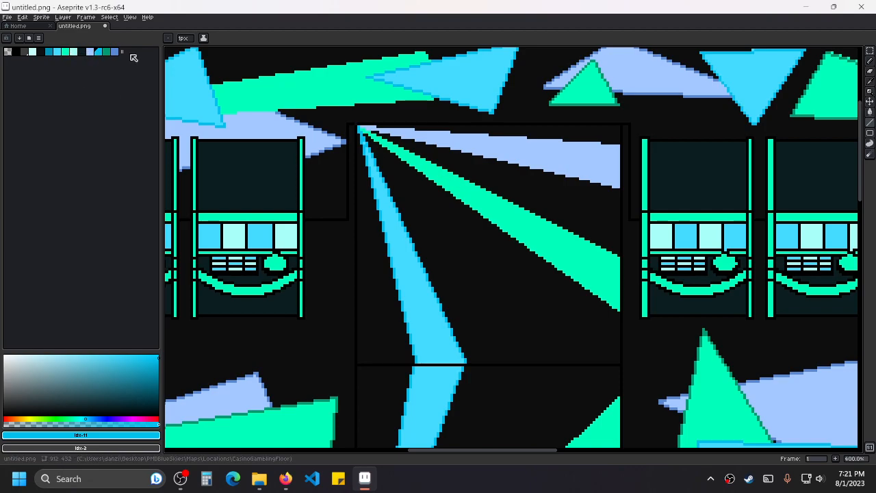
left_click(106, 52)
scroll(361, 126, "up", 2)
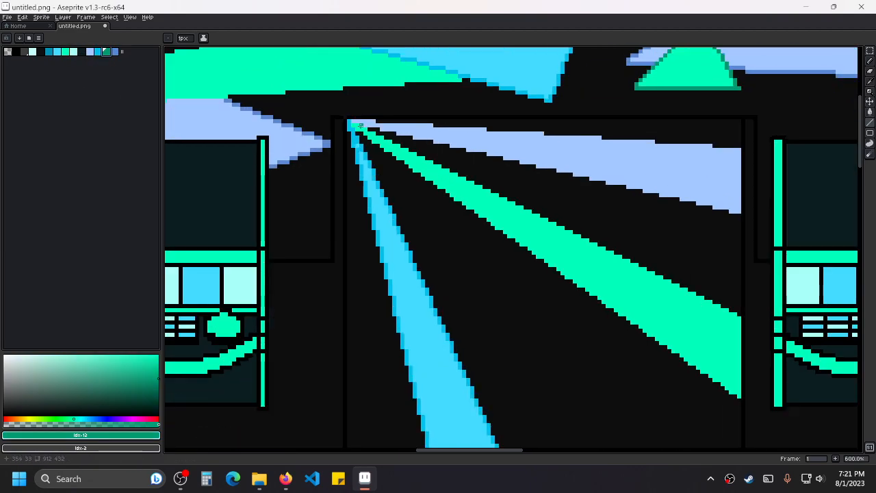
left_click_drag(351, 124, 739, 395)
key("ctrl+z")
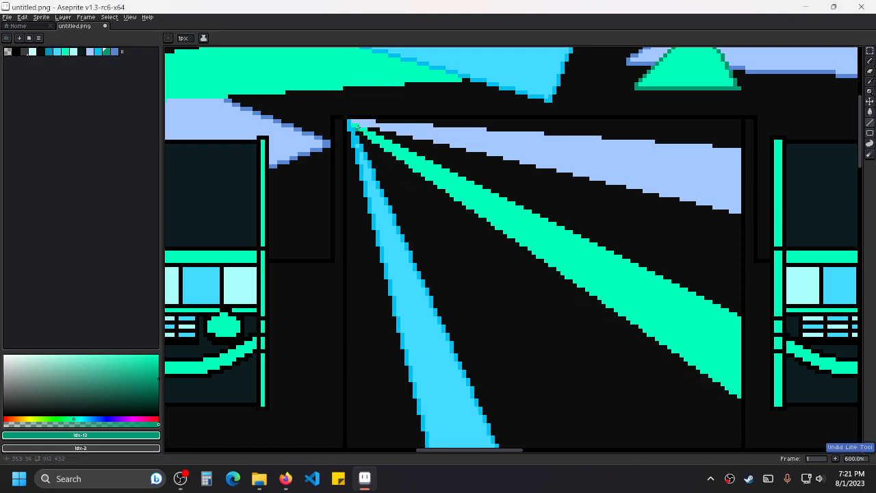
left_click_drag(351, 123, 740, 399)
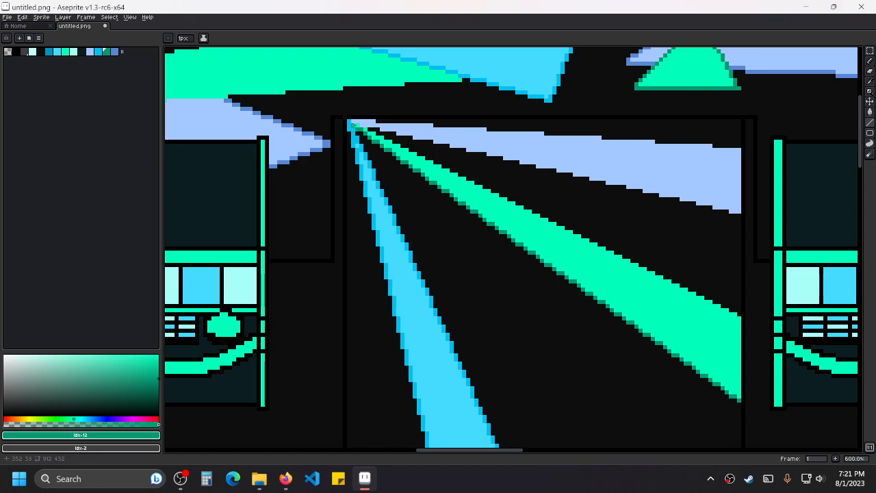
left_click_drag(353, 124, 736, 314)
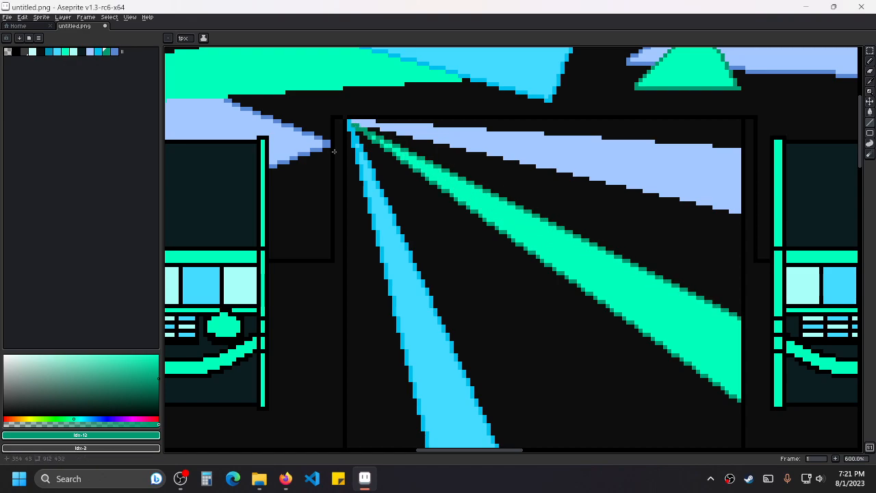
scroll(497, 188, "down", 2)
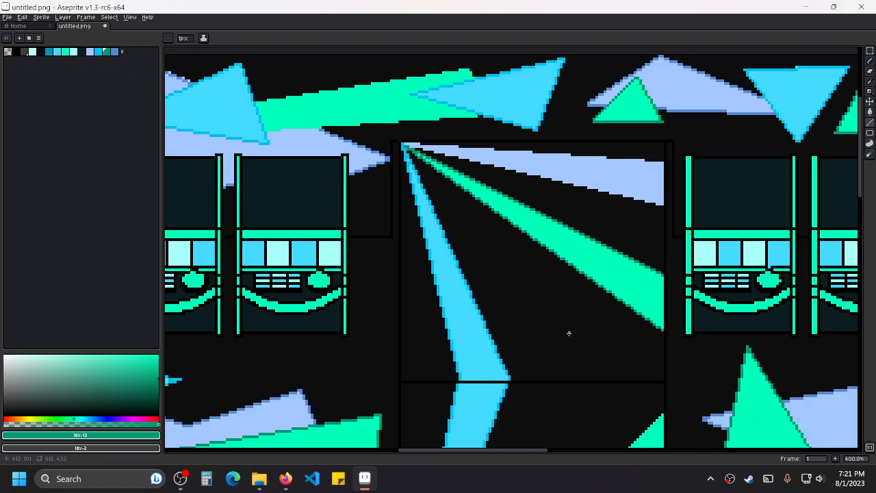
Outline both long edges of the green ray in the second ray panel with 1 px dark-green lines.
left_click_drag(569, 333, 567, 146)
left_click_drag(468, 330, 462, 211)
left_click_drag(642, 176, 619, 185)
scroll(479, 290, "up", 2)
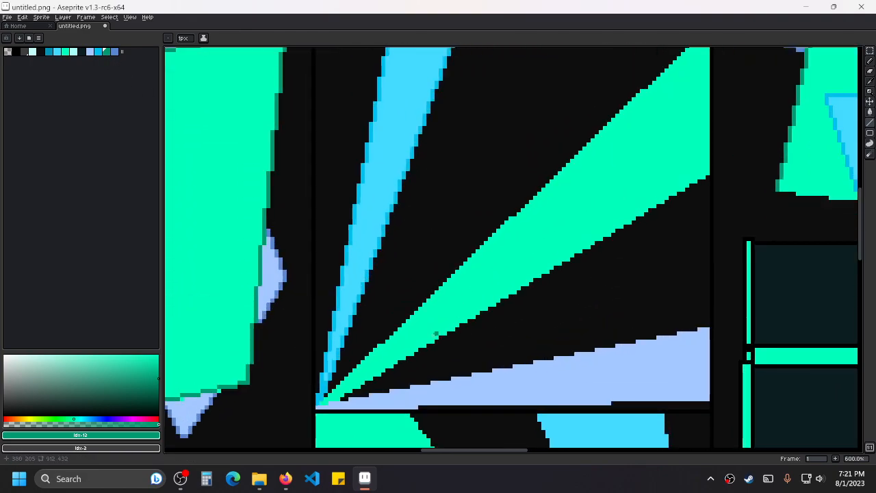
left_click_drag(446, 327, 438, 279)
scroll(434, 280, "up", 1)
left_click_drag(288, 374, 753, 63)
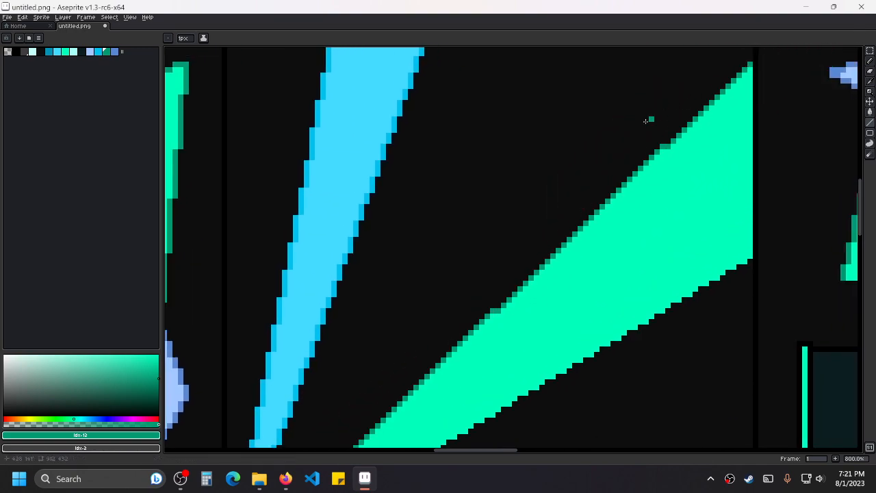
scroll(605, 146, "down", 2)
scroll(556, 267, "down", 2)
left_click_drag(379, 346, 700, 159)
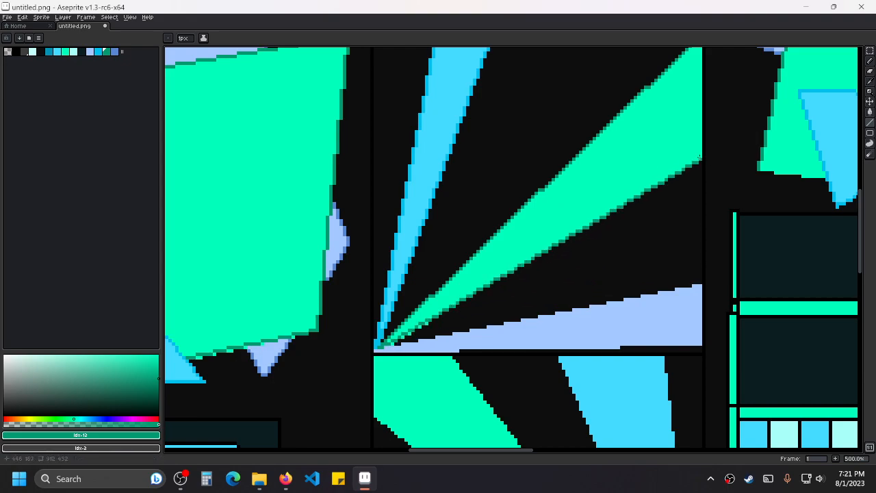
Choose the darker periwinkle palette colour and outline both long edges of the uppermost ray panel's periwinkle ray with 1 px lines.
scroll(610, 193, "down", 1)
left_click_drag(652, 91, 603, 149)
left_click_drag(482, 197, 487, 292)
left_click_drag(484, 166, 484, 169)
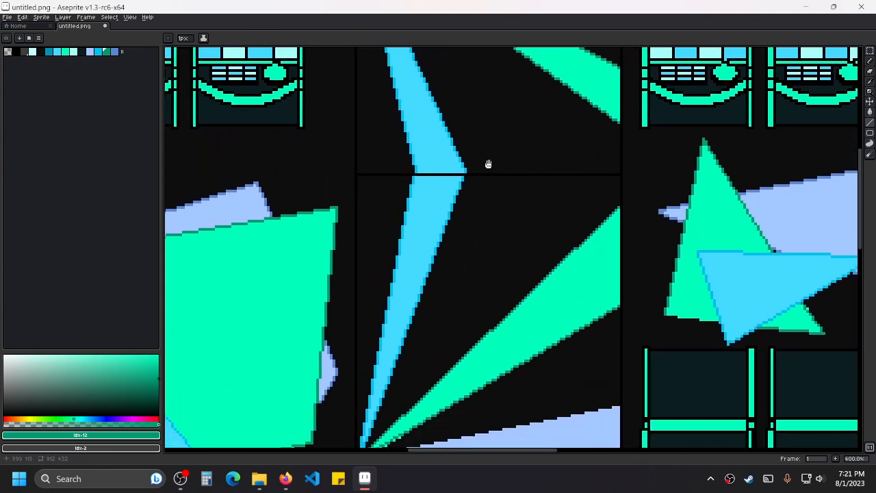
scroll(514, 278, "down", 3)
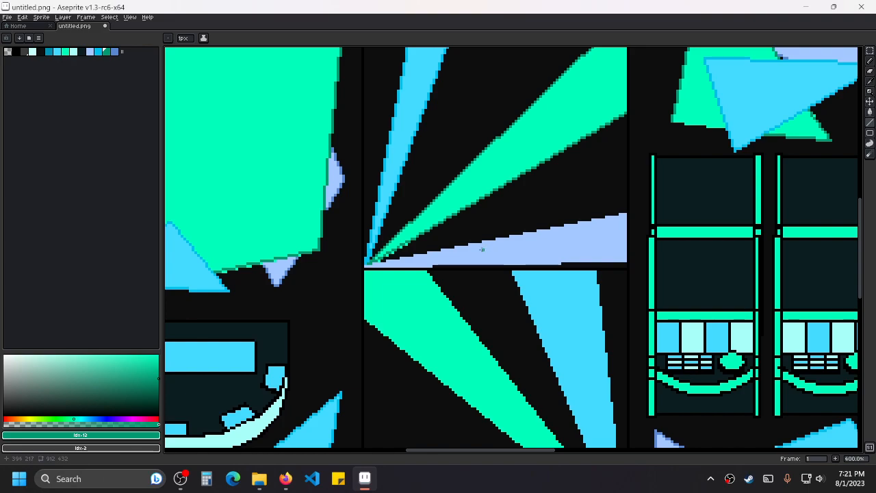
left_click_drag(481, 289, 507, 334)
scroll(541, 272, "up", 2)
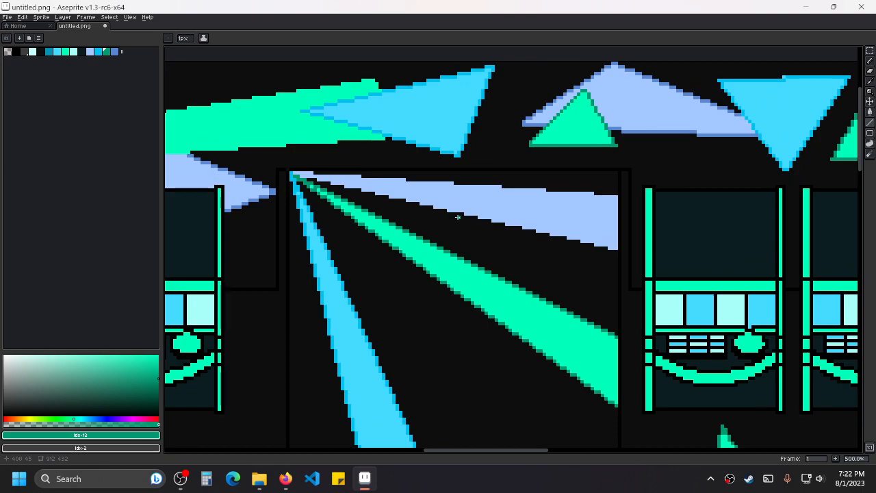
left_click(115, 52)
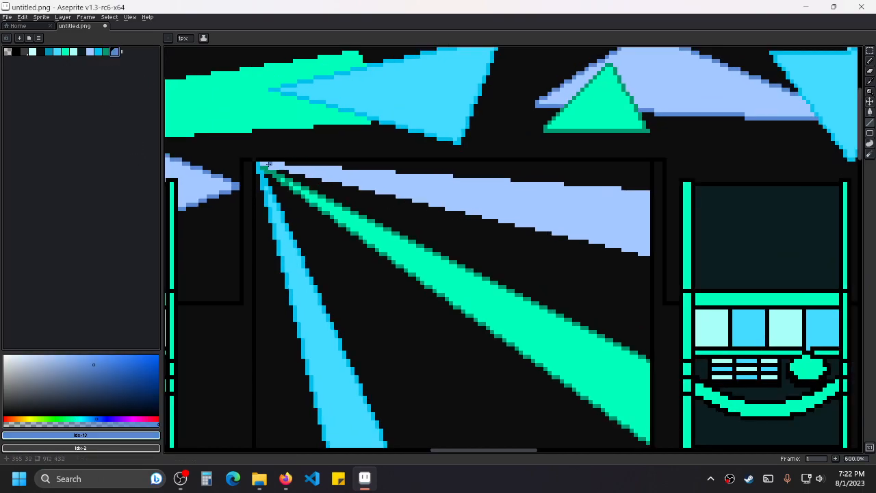
left_click_drag(260, 164, 648, 192)
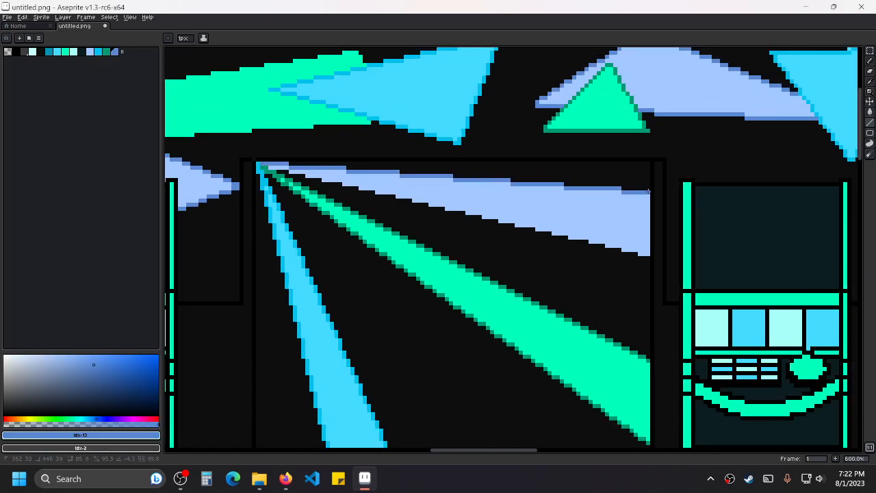
left_click_drag(267, 166, 648, 252)
Outline both long edges of the periwinkle ray in the second ray panel with 1 px darker periwinkle lines.
scroll(564, 223, "down", 1)
left_click_drag(544, 300, 536, 152)
left_click_drag(565, 355, 568, 172)
left_click_drag(518, 297, 510, 184)
scroll(384, 295, "up", 2)
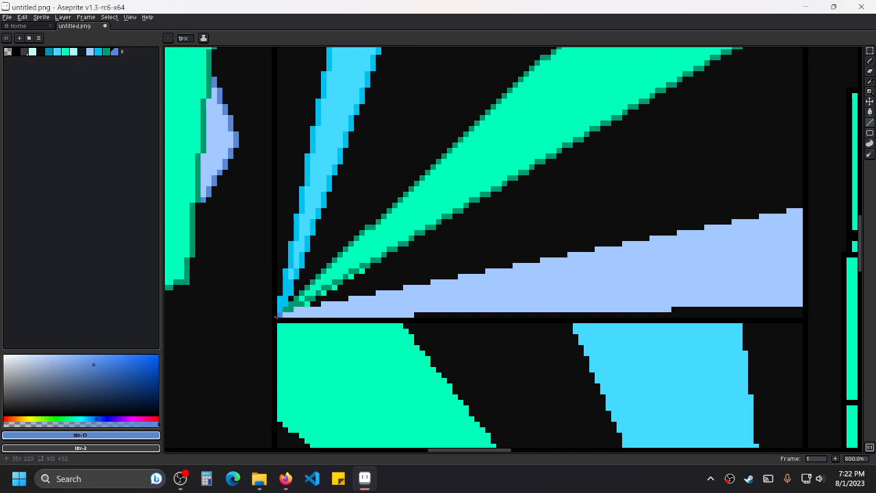
left_click_drag(383, 295, 801, 211)
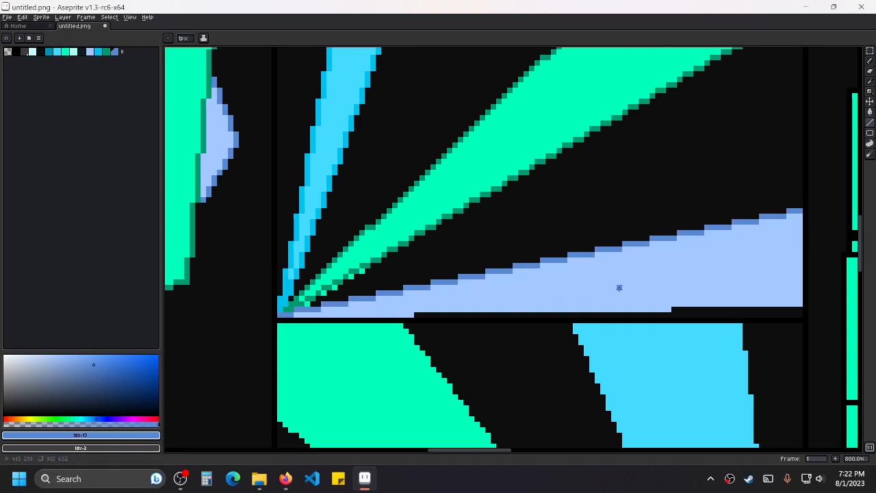
left_click_drag(281, 314, 816, 304)
scroll(717, 250, "down", 3)
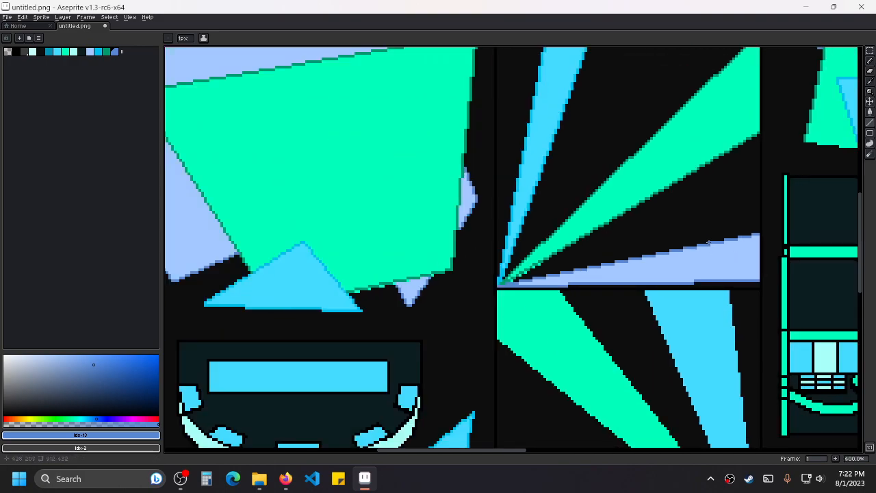
Outline both long edges of the periwinkle ray in the third ray panel with 1 px darker periwinkle lines.
left_click_drag(734, 346, 728, 198)
left_click_drag(684, 324, 581, 230)
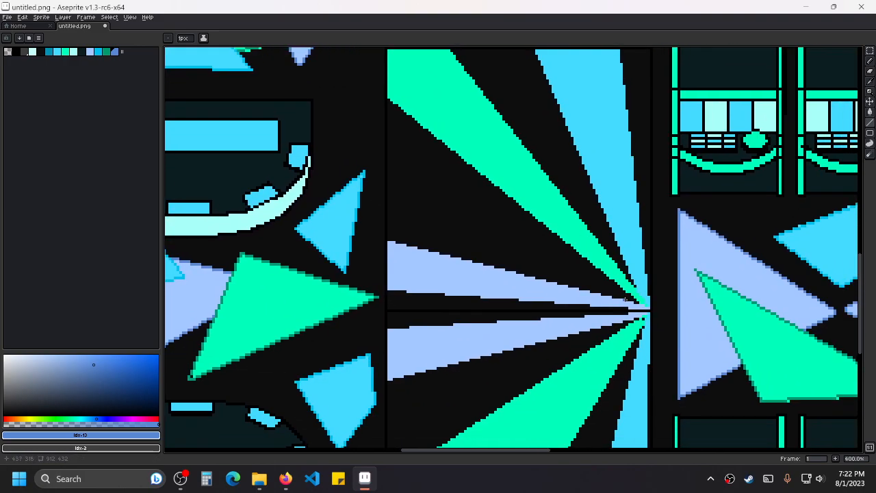
scroll(625, 299, "up", 1)
mouse_move(649, 307)
left_mouse_down()
mouse_move(329, 305)
mouse_move(330, 286)
left_mouse_up()
left_click_drag(330, 226, 646, 308)
scroll(509, 220, "down", 1)
Choose the dark-green palette colour and outline both long edges of the third ray panel's green ray with 1 px lines.
left_click_drag(552, 177, 516, 303)
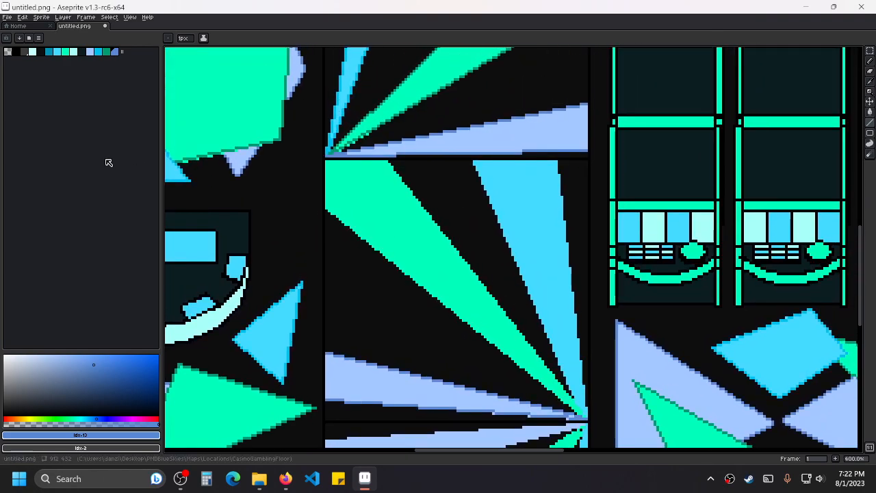
left_click(109, 55)
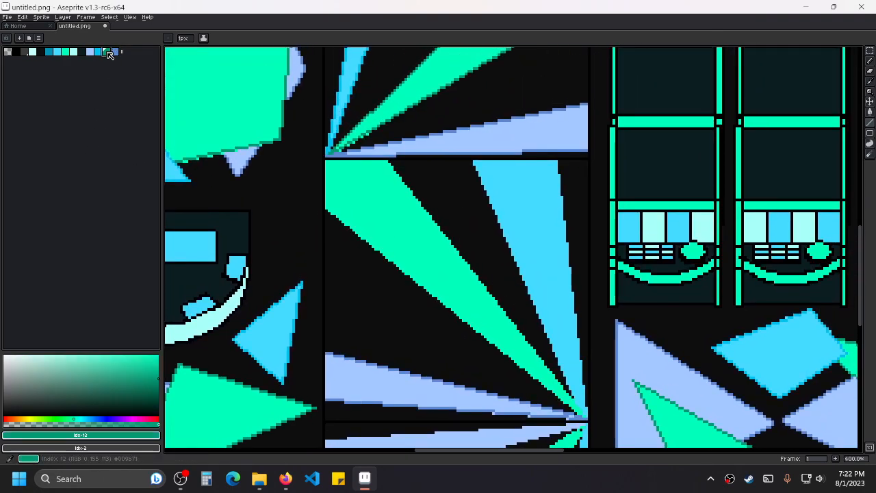
left_click_drag(586, 415, 327, 209)
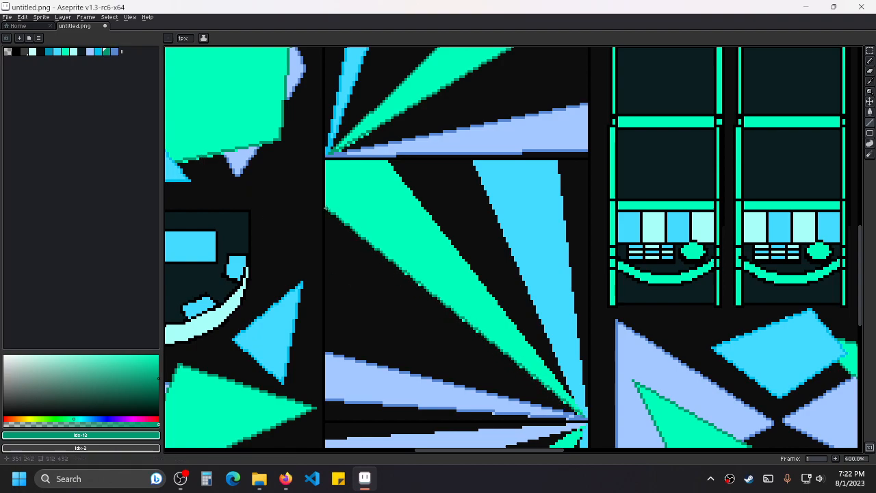
left_click_drag(389, 158, 579, 409)
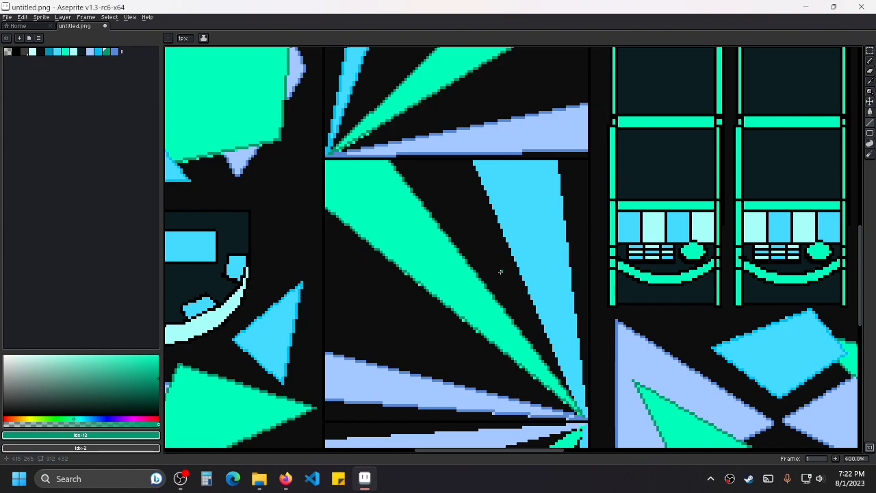
Choose the darker cyan palette colour and outline both long edges of the third ray panel's cyan ray with 1 px lines.
left_click(99, 52)
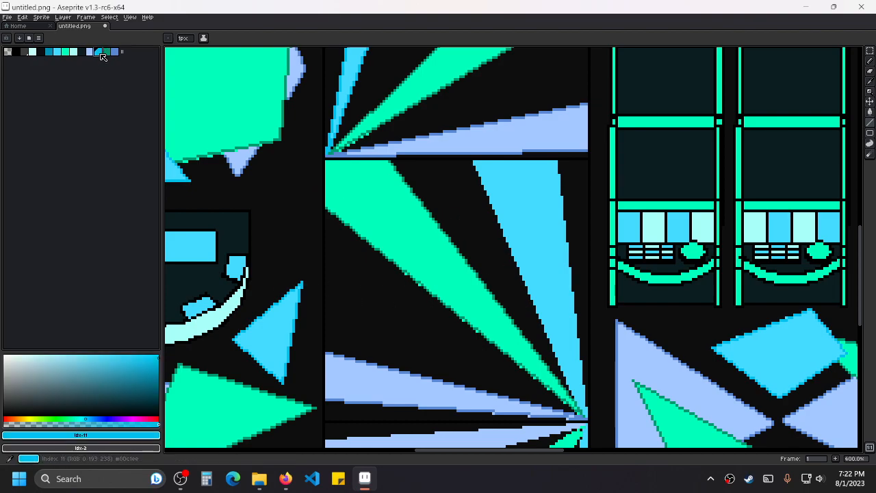
left_click_drag(497, 178, 490, 189)
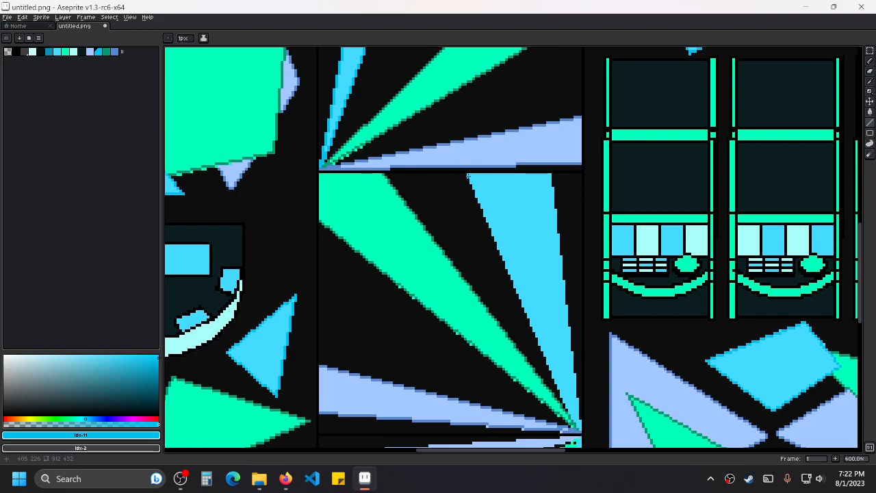
left_click_drag(468, 176, 580, 424)
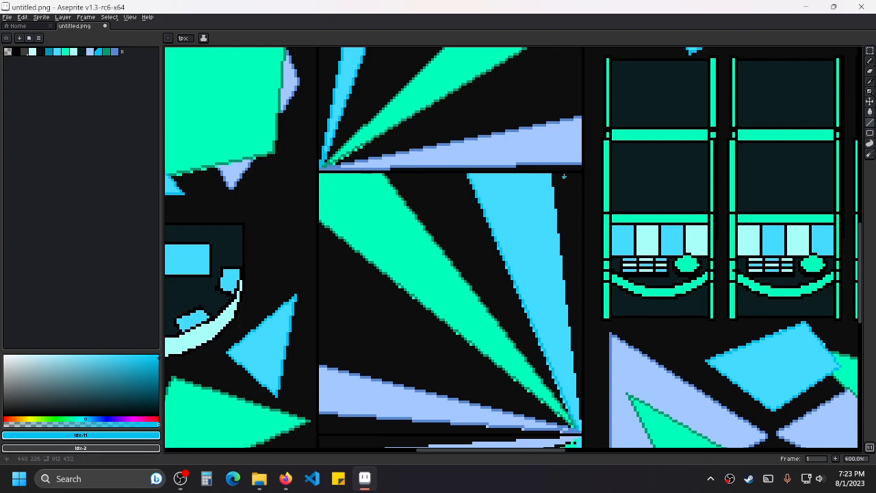
left_click_drag(554, 176, 579, 430)
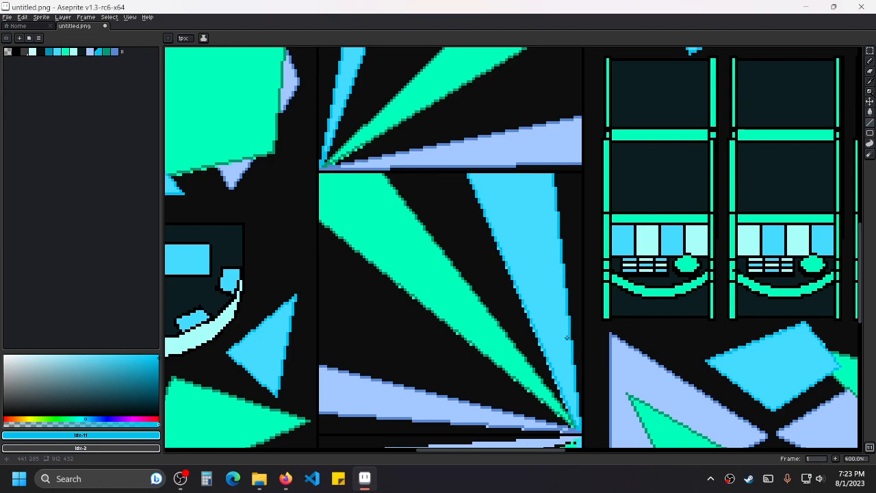
Sample the darker periwinkle outline colour and draw 1 px lines along both long edges of the lowest ray panel's periwinkle ray.
left_click_drag(444, 344, 452, 265)
left_click_drag(509, 350, 520, 262)
scroll(480, 230, "up", 1)
left_click(482, 231, "alt")
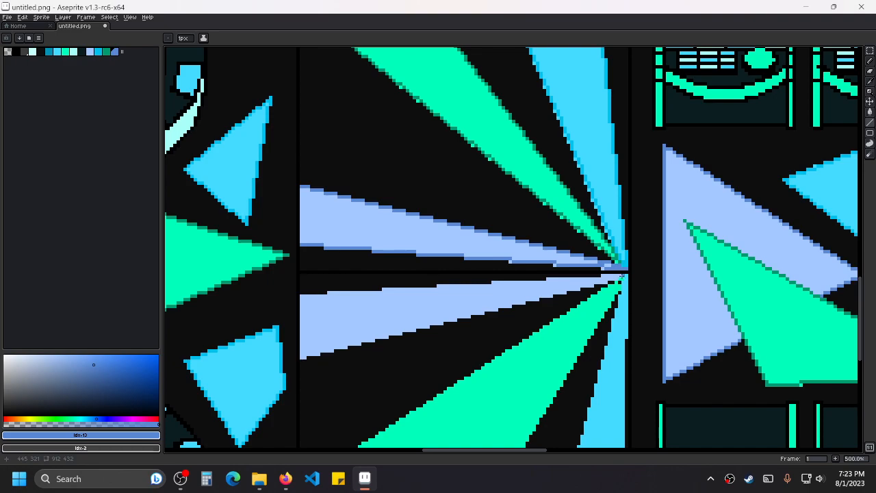
left_click_drag(621, 276, 301, 296)
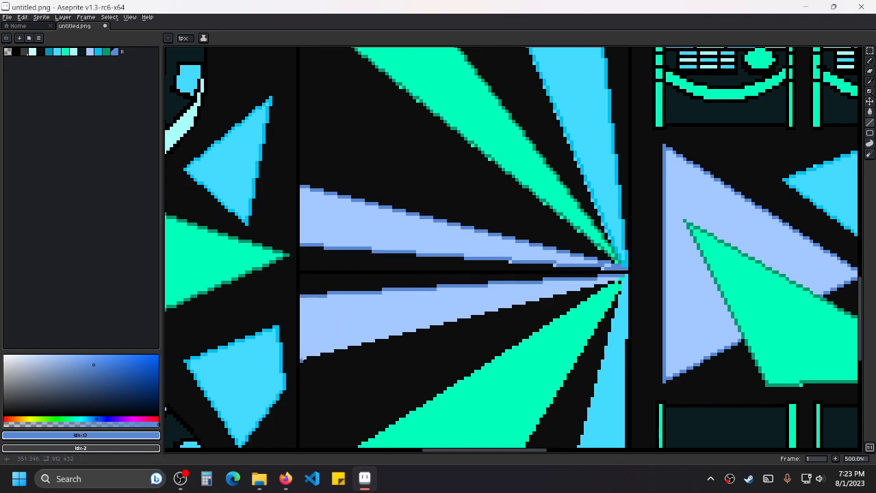
left_click_drag(301, 356, 622, 278)
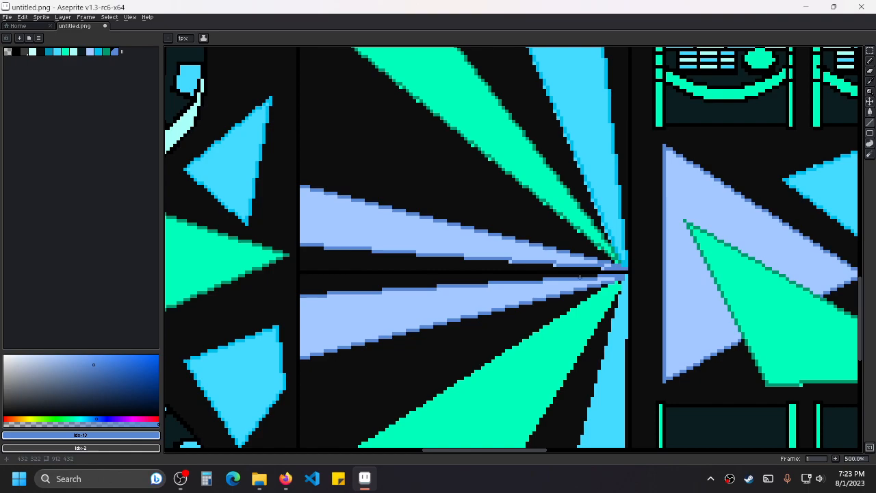
Sample the dark-green outline colour and draw 1 px lines along both long edges of the lowest ray panel's green ray.
scroll(487, 289, "down", 1)
left_click_drag(474, 368, 412, 282)
scroll(566, 176, "up", 2)
scroll(540, 199, "right", 2)
key("i")
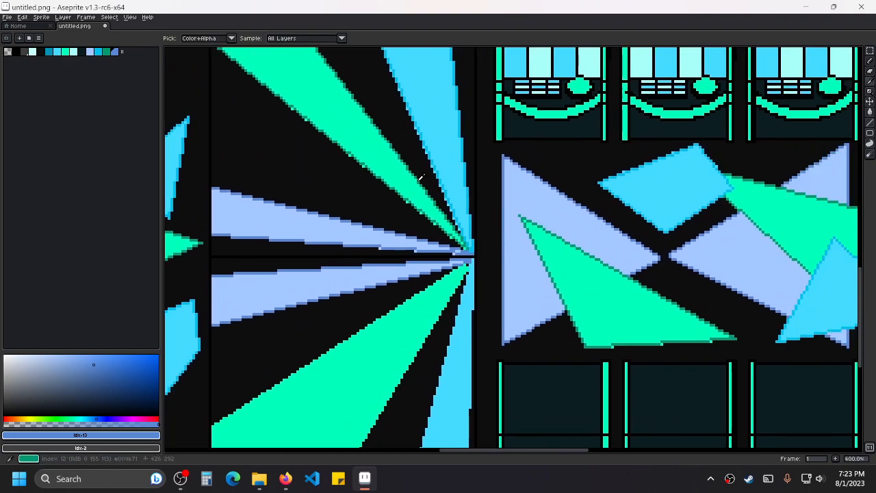
left_click(419, 180)
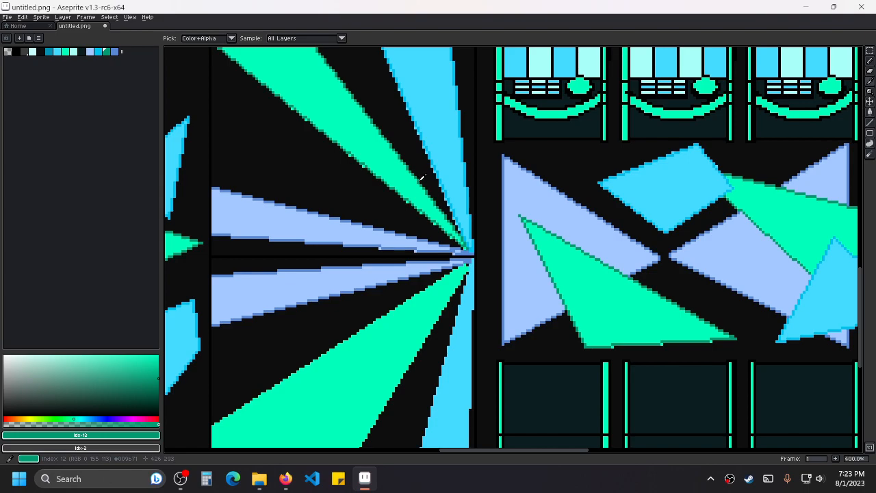
key("l")
left_click_drag(382, 304, 563, 166)
left_click_drag(653, 122, 402, 284)
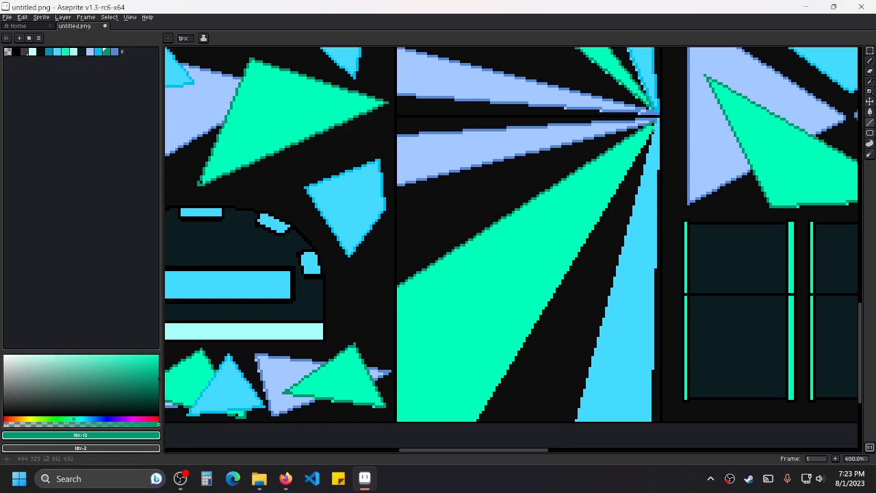
left_click_drag(652, 123, 477, 418)
Sample the darker cyan outline colour and draw 1 px lines along both long edges of the lowest ray panel's cyan ray.
scroll(499, 250, "up", 5)
scroll(499, 250, "right", 2)
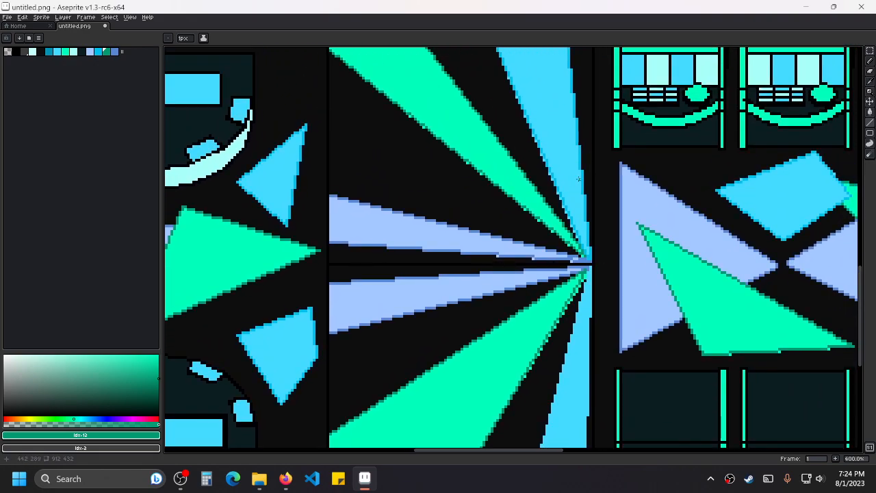
left_click(582, 161, "alt")
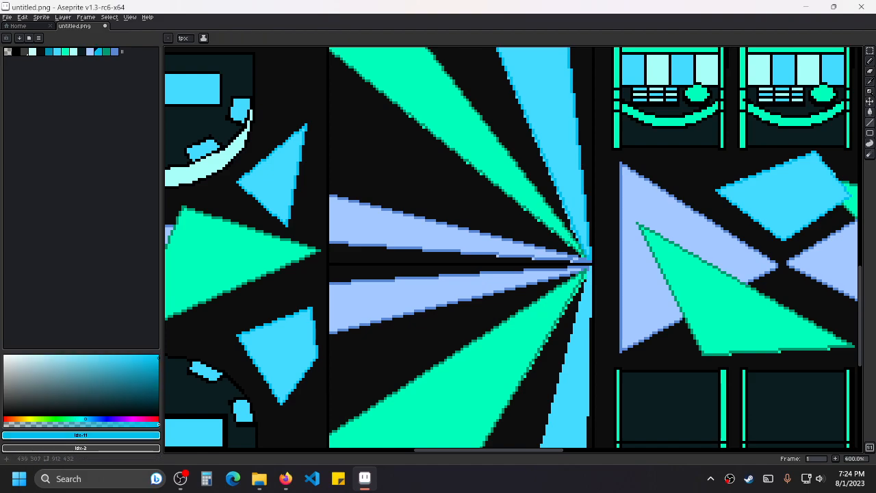
left_click_drag(579, 275, 581, 199)
scroll(581, 200, "up", 2)
scroll(547, 274, "down", 8)
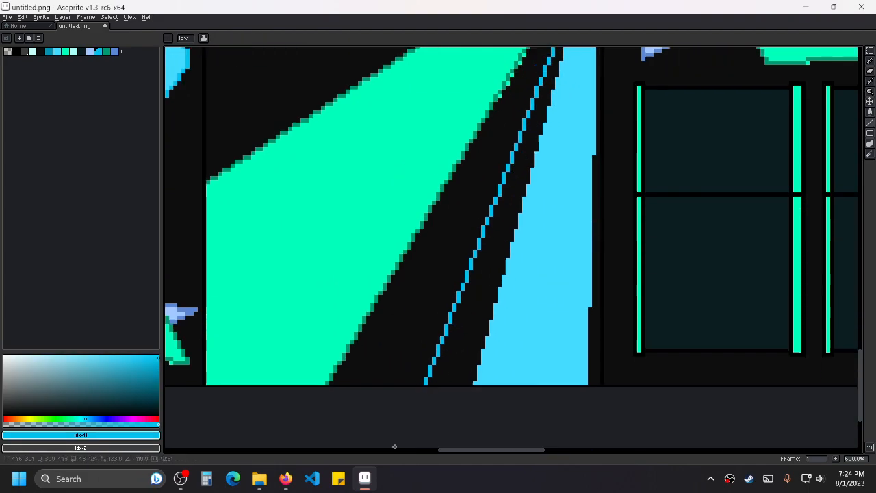
scroll(500, 110, "up", 5)
scroll(500, 110, "right", 3)
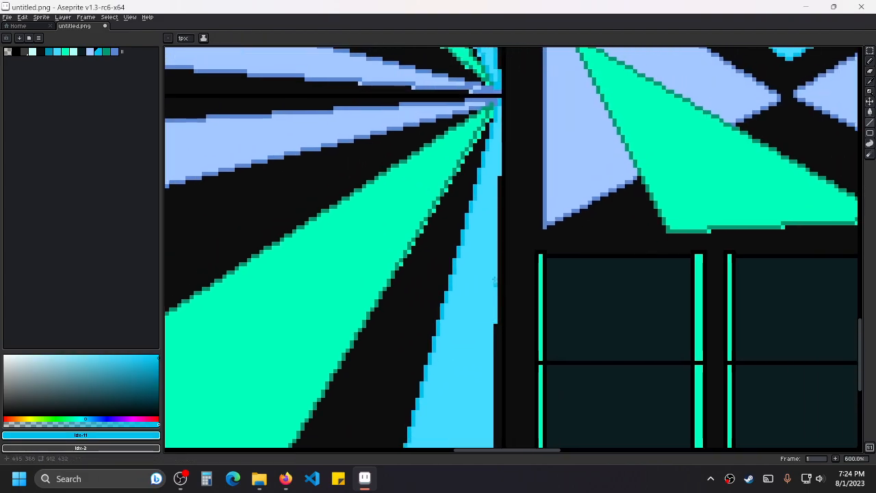
left_click_drag(499, 104, 489, 423)
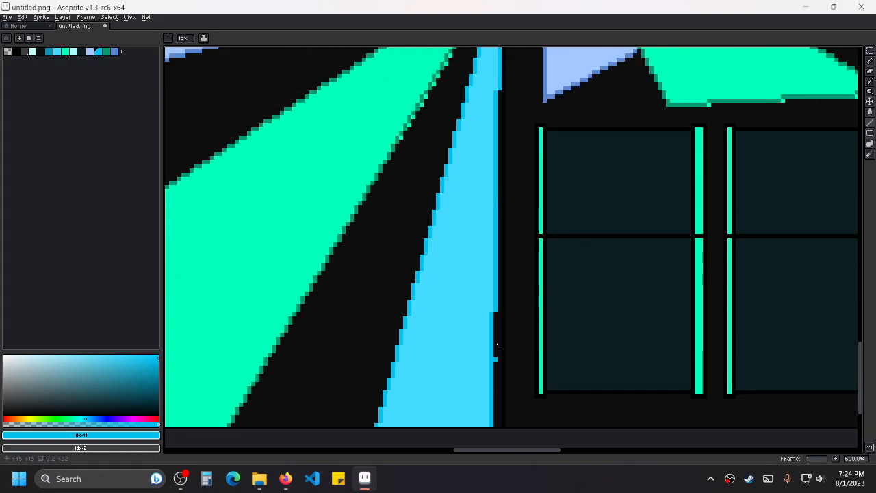
Review all four central ray panels and the neighbouring shapes for missing or uneven outlines.
scroll(521, 195, "down", 1)
left_click_drag(533, 89, 525, 252)
scroll(526, 252, "down", 1)
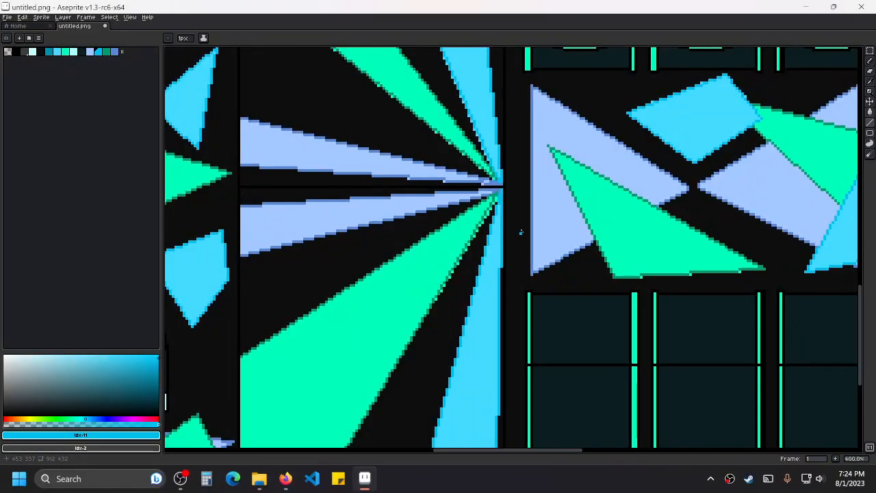
scroll(520, 232, "down", 2)
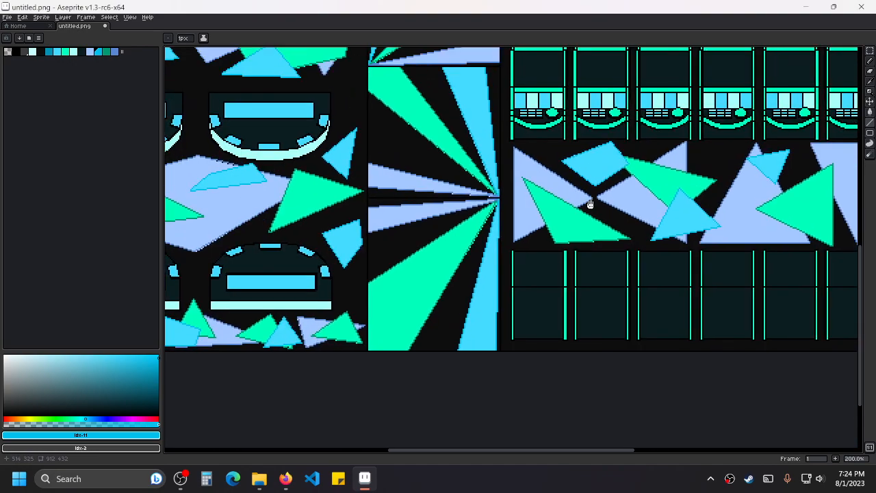
scroll(399, 183, "up", 1)
left_click_drag(401, 184, 434, 279)
scroll(433, 278, "down", 1)
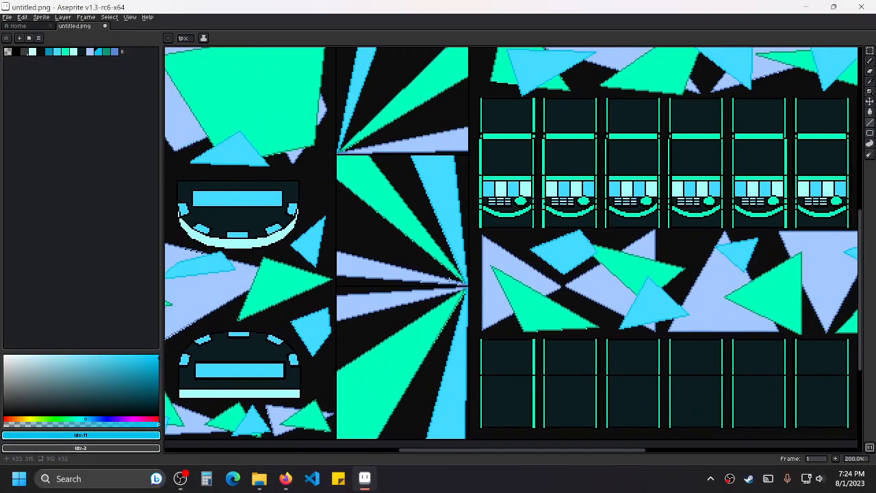
scroll(463, 211, "up", 3)
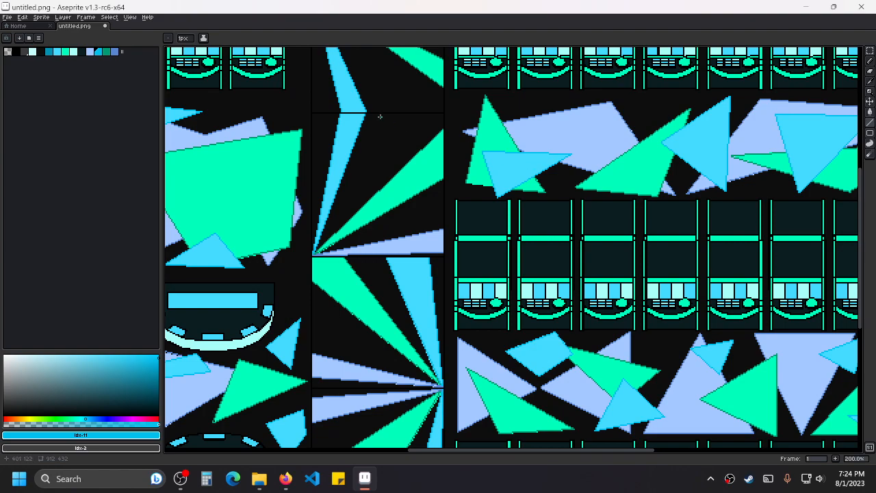
Save the image with the outlined central rays.
scroll(381, 117, "up", 4)
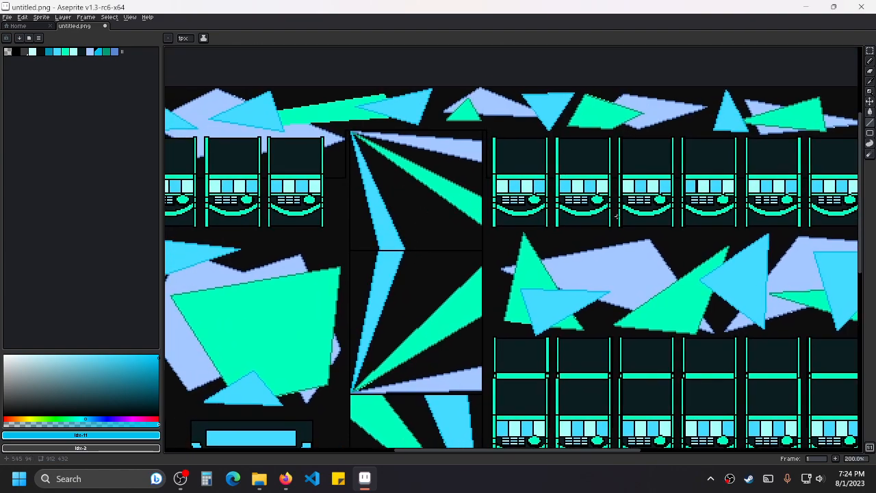
scroll(615, 216, "right", 6)
key("ctrl+s")
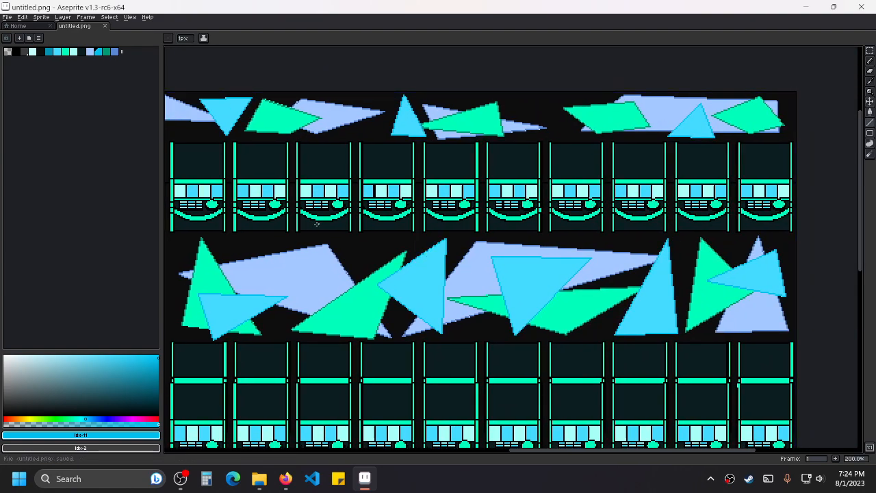
Examine the ray panels, the top strip and the shape bands between the machine rows for missing outlines.
scroll(681, 143, "down", 1)
scroll(449, 235, "up", 1)
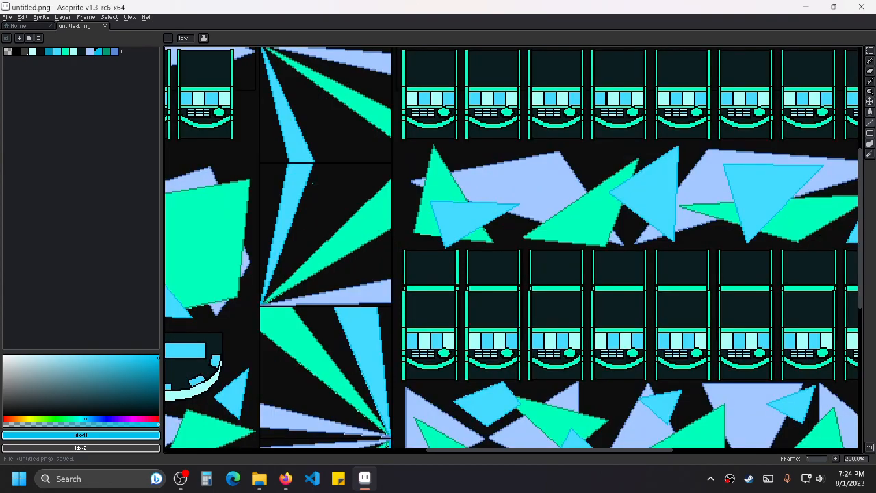
scroll(313, 183, "down", 3)
scroll(359, 233, "up", 3)
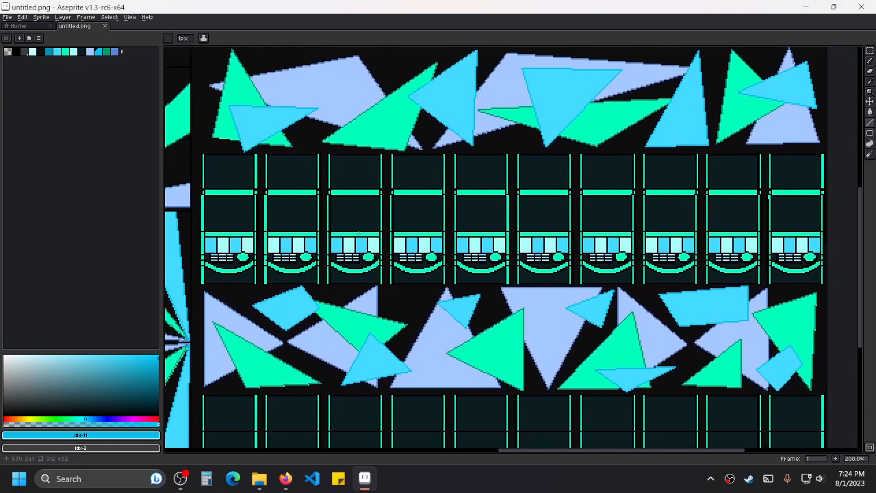
scroll(359, 233, "up", 1)
left_click_drag(359, 233, 614, 254)
left_click_drag(350, 208, 460, 276)
scroll(459, 276, "up", 1)
scroll(395, 207, "down", 1)
left_click_drag(394, 207, 514, 269)
scroll(412, 235, "down", 1)
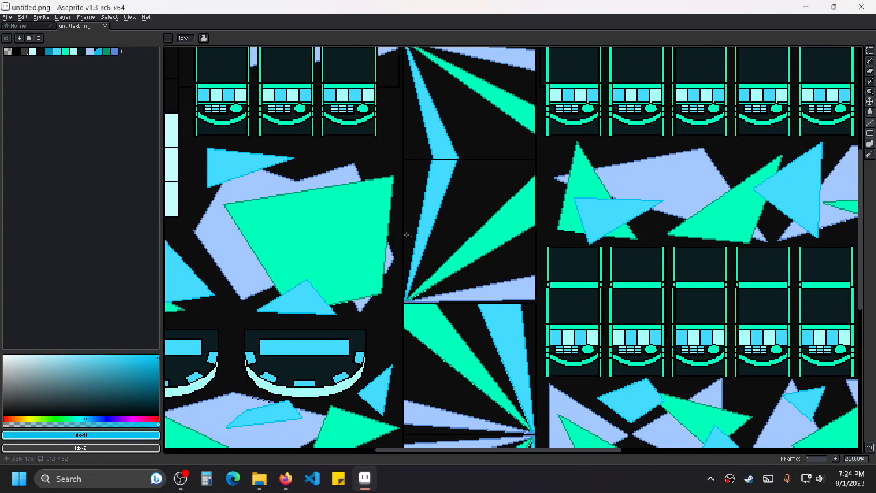
left_click_drag(472, 156, 463, 265)
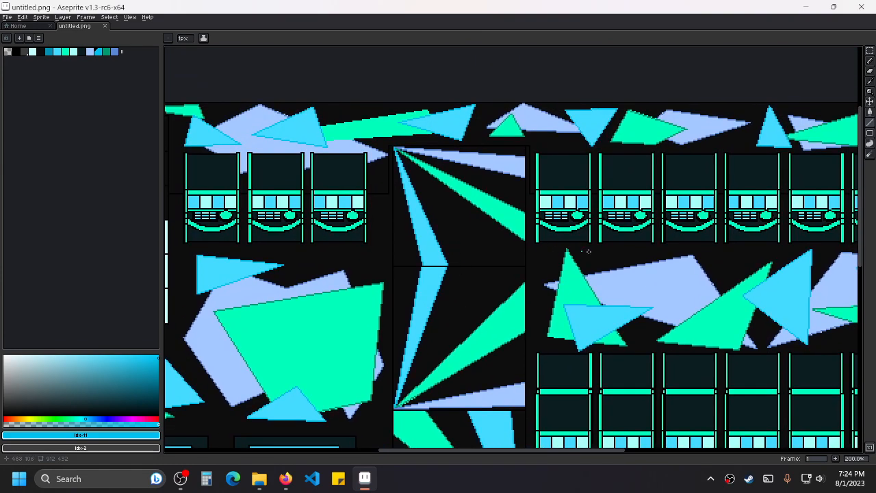
scroll(541, 247, "right", 3)
left_click_drag(672, 203, 530, 235)
scroll(712, 184, "up", 1)
left_click_drag(723, 190, 643, 212)
scroll(645, 211, "down", 2)
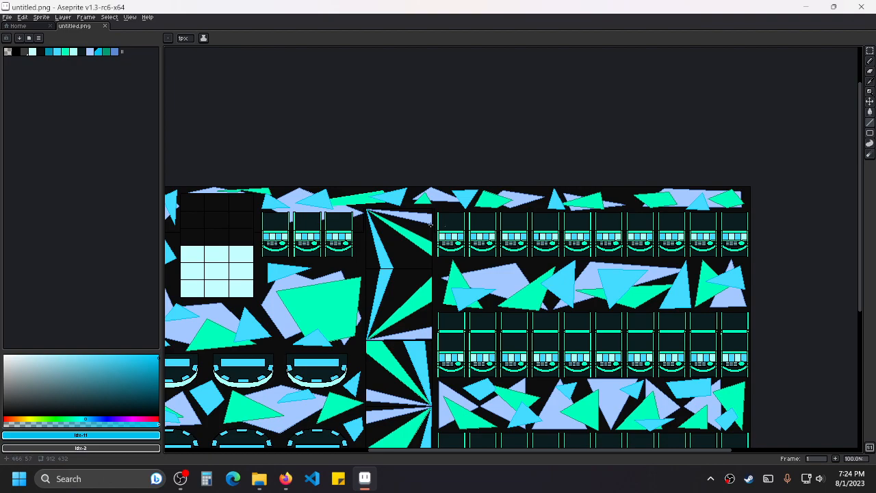
scroll(452, 226, "up", 1)
scroll(573, 234, "right", 2)
scroll(624, 272, "down", 1)
scroll(624, 271, "up", 1)
left_click_drag(354, 306, 543, 240)
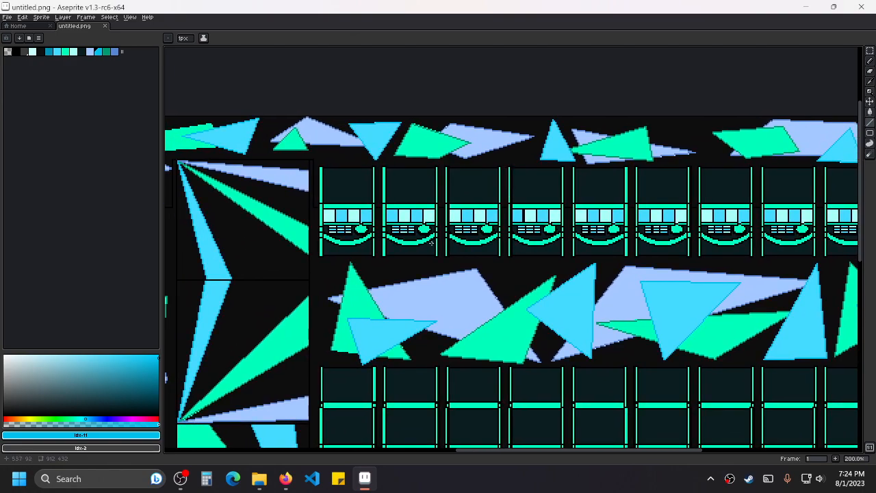
scroll(485, 271, "down", 1)
scroll(446, 241, "up", 1)
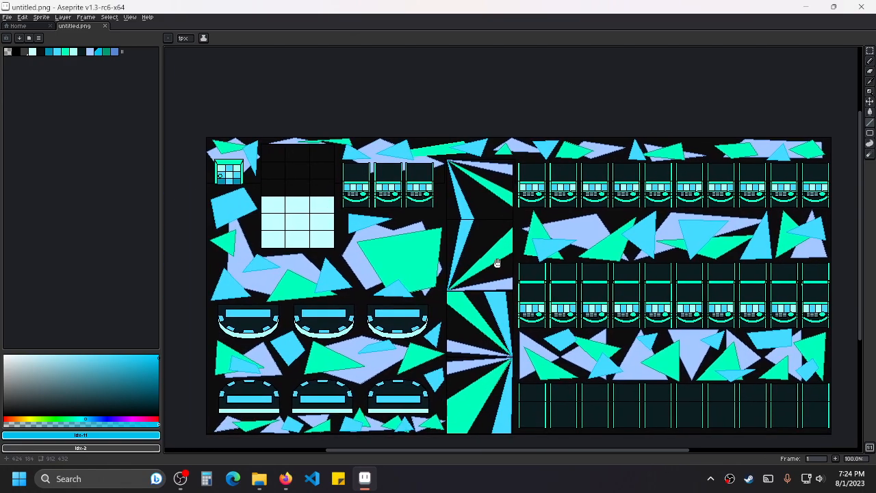
key("ctrl+s")
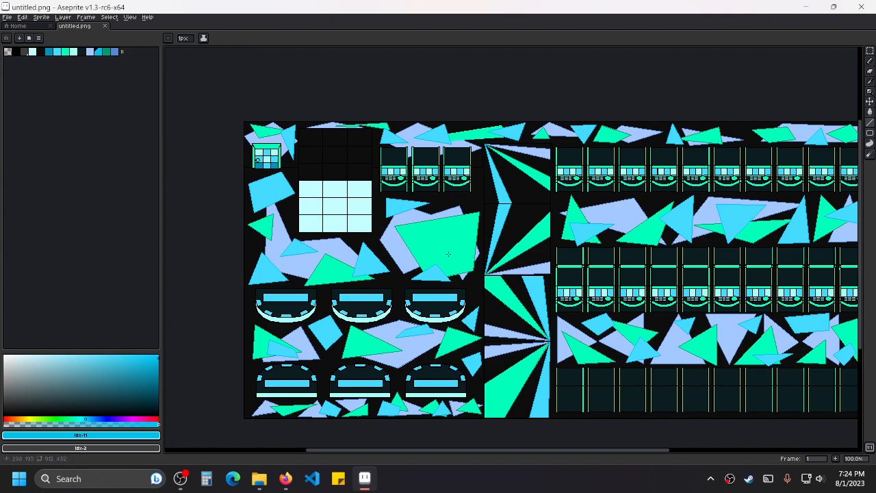
Inspect the outlined shapes around the light grid, the machine rows and the lower bands for remaining gaps.
scroll(448, 254, "up", 1)
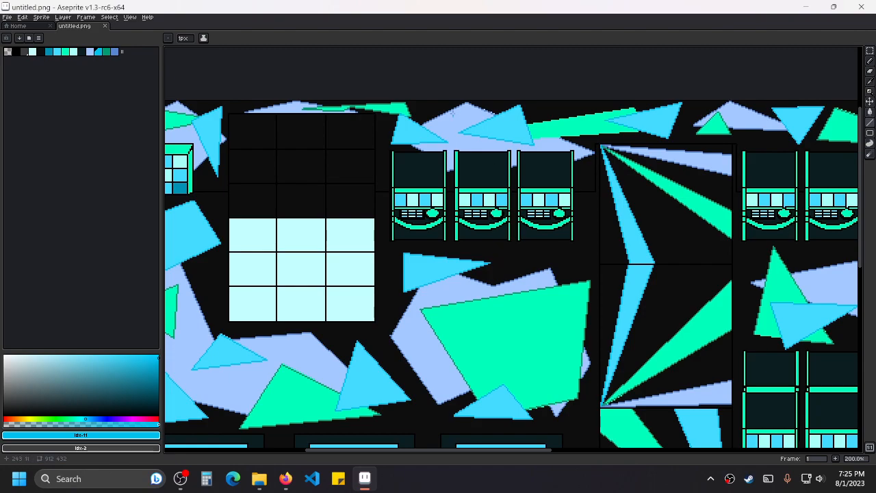
scroll(563, 227, "down", 1)
left_click_drag(745, 263, 544, 266)
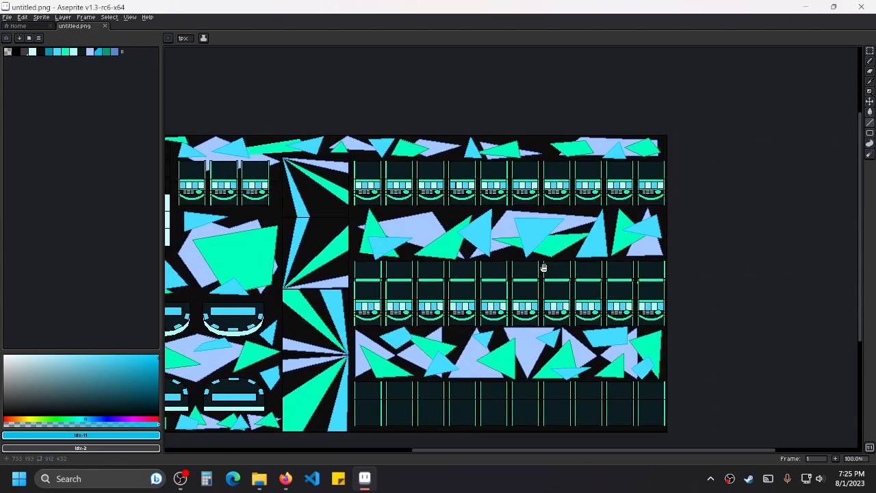
scroll(654, 216, "up", 3)
scroll(610, 217, "down", 2)
left_click_drag(490, 220, 641, 200)
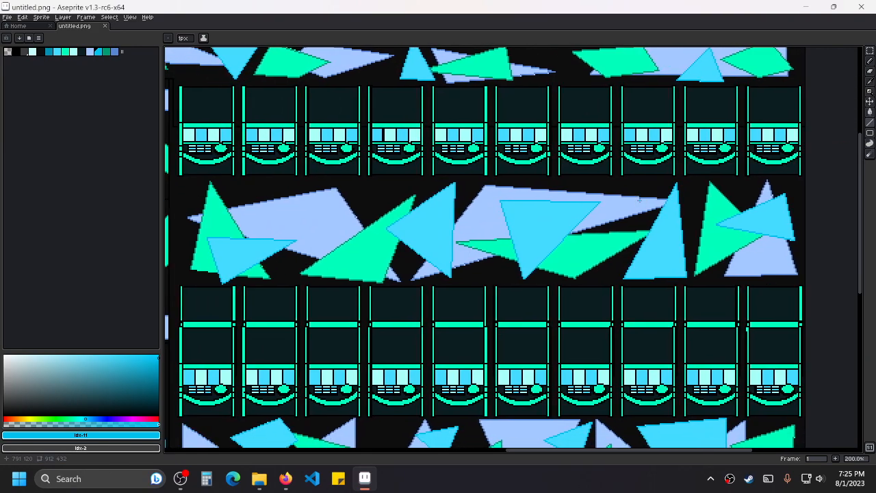
left_click_drag(374, 205, 609, 175)
left_click_drag(541, 274, 536, 161)
scroll(537, 161, "down", 1)
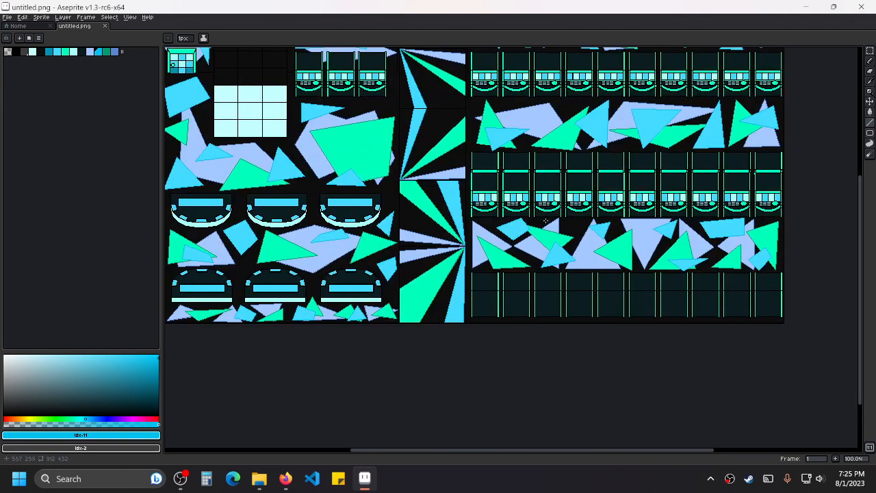
left_click_drag(583, 299, 565, 280)
scroll(499, 250, "up", 1)
scroll(343, 273, "up", 2)
scroll(444, 213, "down", 1)
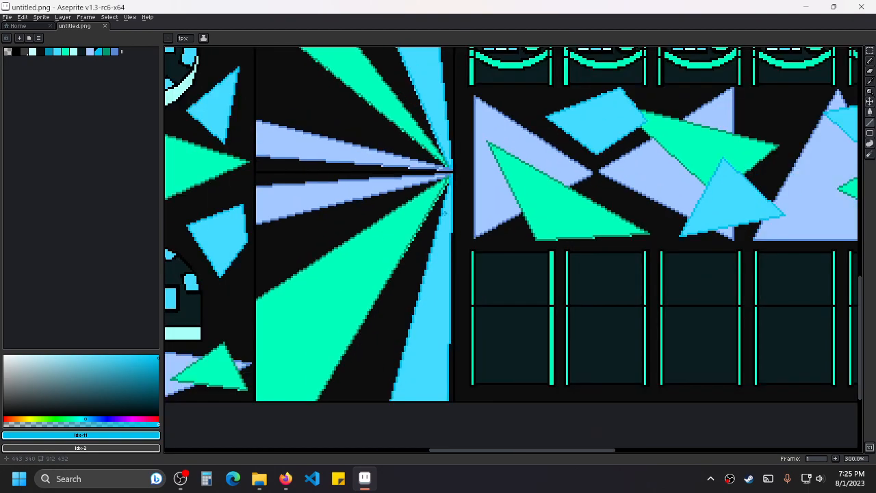
Select the dark-green outline colour and retouch the green ray's outline near its tip in the lowest ray panel.
left_click_drag(424, 144, 454, 181)
scroll(466, 195, "up", 2)
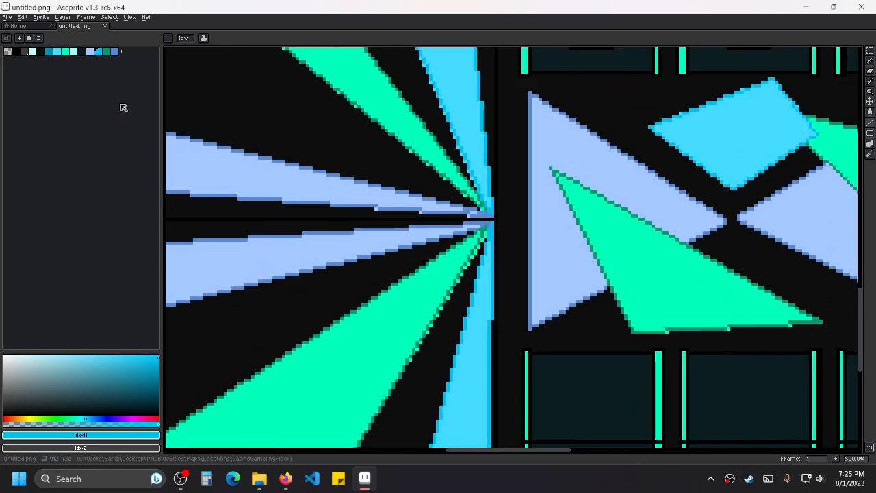
left_click(107, 53)
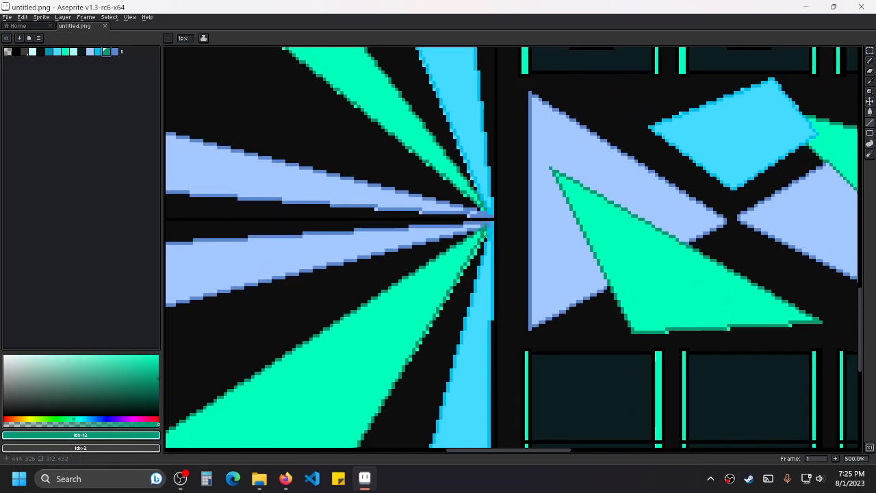
left_click_drag(486, 231, 411, 273)
Check the shapes around the ray panels and the light grid, and save the image.
scroll(421, 234, "down", 4)
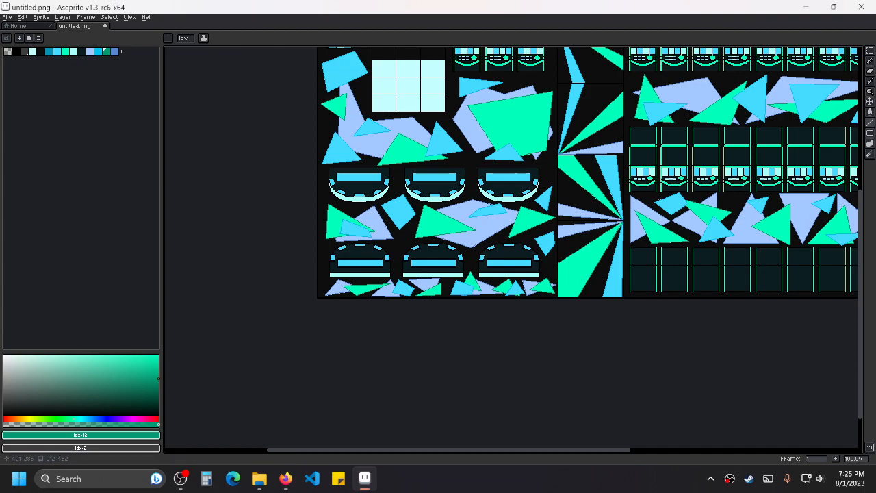
scroll(564, 250, "down", 2)
scroll(541, 193, "up", 2)
left_click_drag(541, 192, 615, 249)
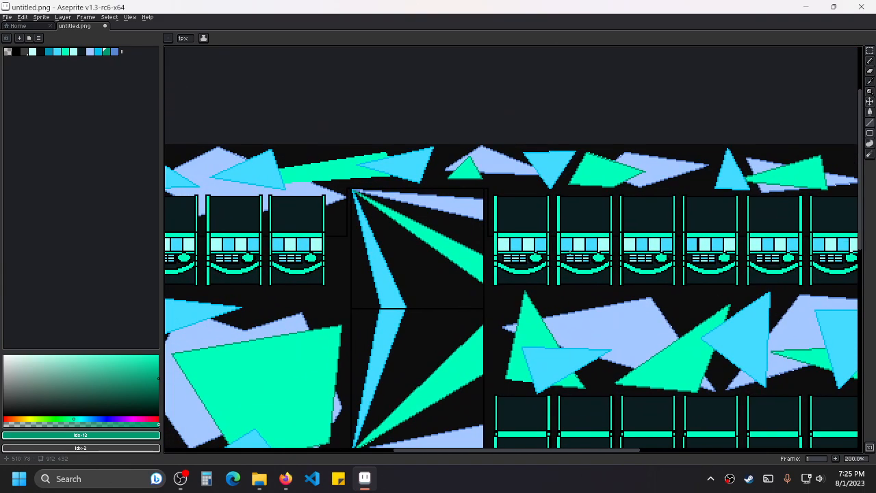
scroll(446, 270, "down", 1)
left_click_drag(500, 274, 588, 250)
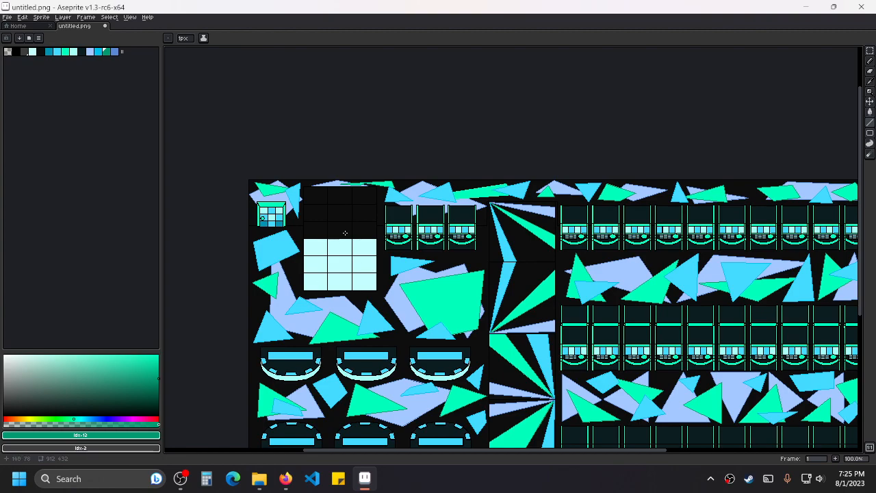
scroll(260, 216, "up", 2)
scroll(260, 216, "down", 3)
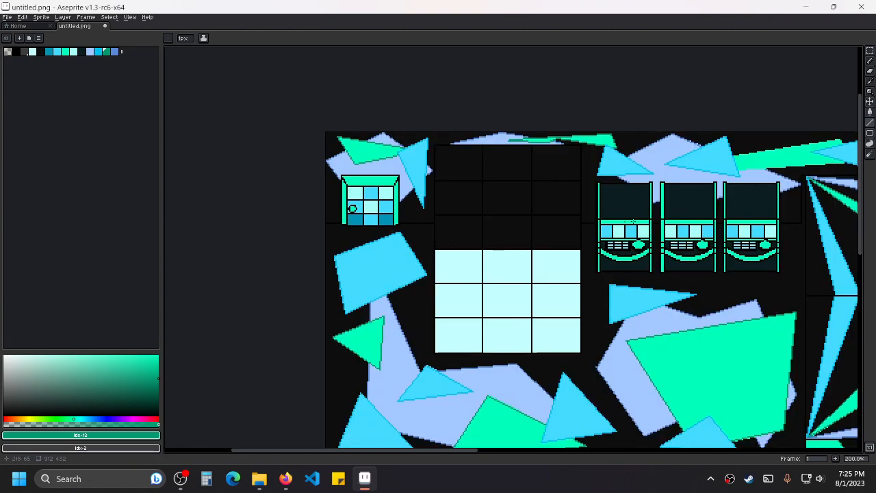
key("ctrl+s")
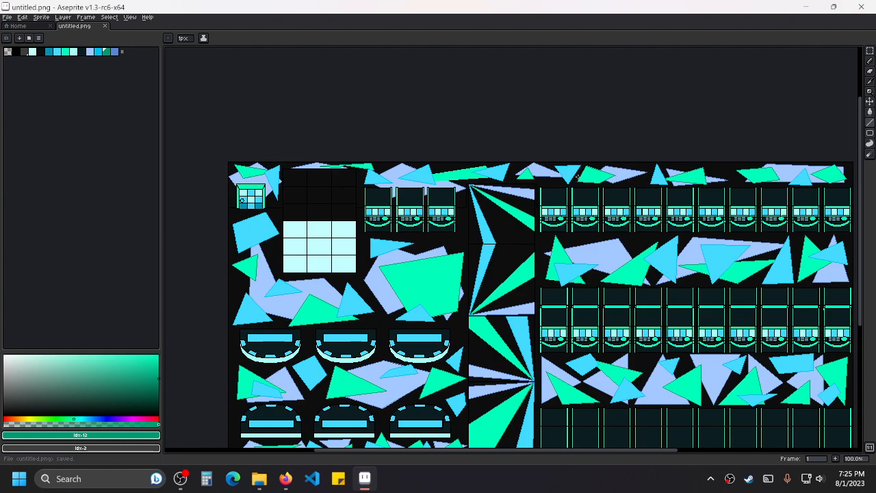
key("ctrl+s")
Review the top strip and the shape bands between the ten-machine rows for outline errors at several zoom levels.
left_click_drag(634, 252, 482, 289)
scroll(482, 289, "up", 1)
left_click_drag(688, 263, 444, 250)
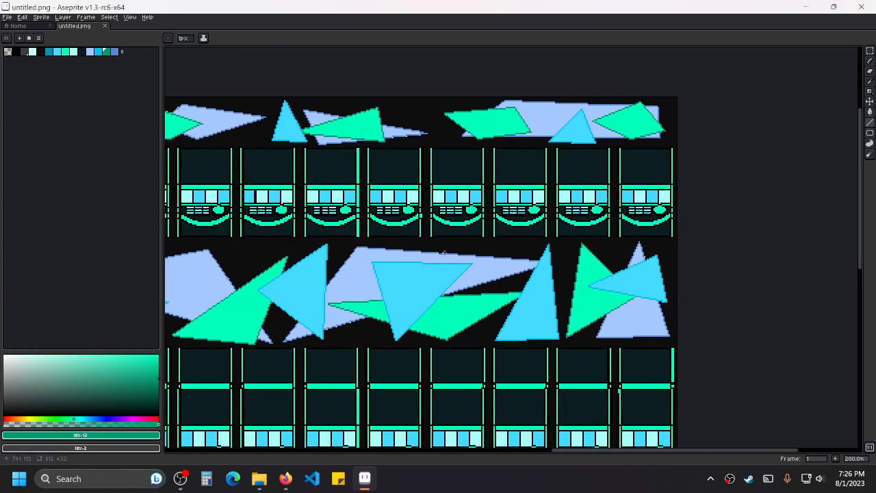
scroll(445, 250, "down", 1)
left_click_drag(357, 265, 584, 241)
left_click_drag(367, 261, 480, 248)
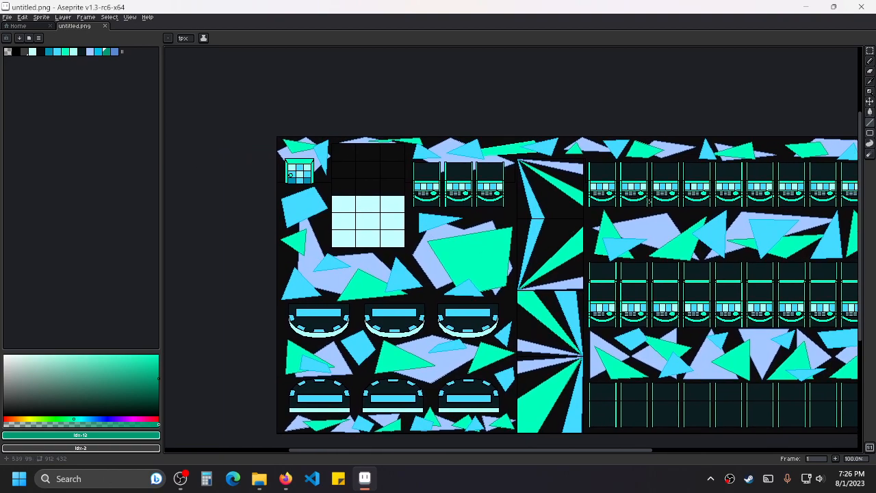
scroll(537, 236, "right", 4)
scroll(538, 236, "right", 2)
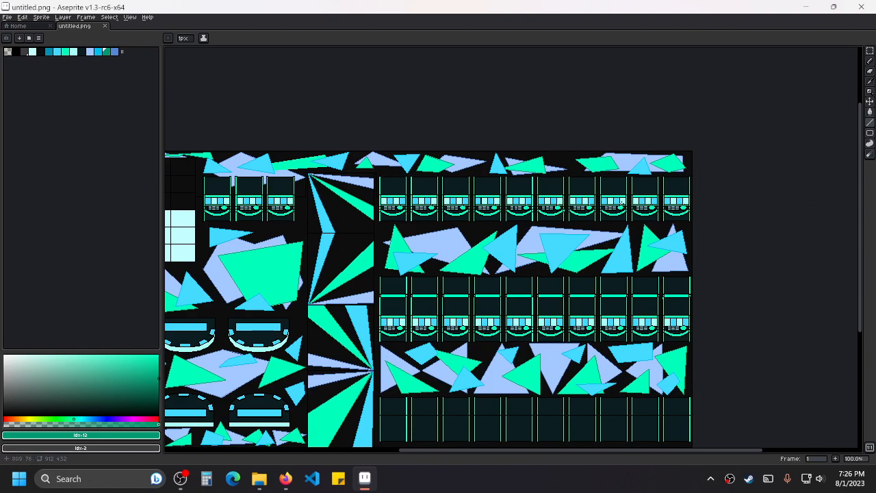
left_click_drag(393, 325, 644, 236)
left_click_drag(743, 200, 512, 261)
scroll(515, 260, "up", 2)
left_click_drag(804, 219, 596, 281)
scroll(598, 282, "down", 1)
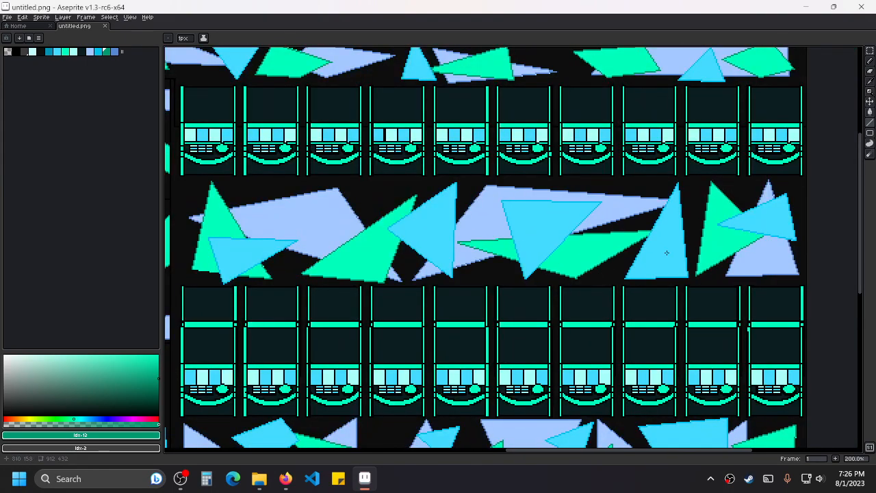
scroll(667, 252, "down", 1)
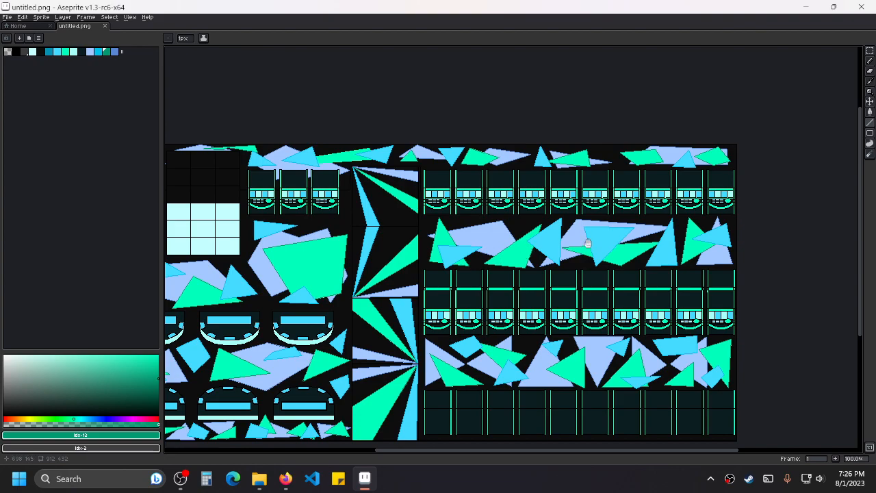
scroll(588, 241, "up", 2)
scroll(586, 247, "down", 3)
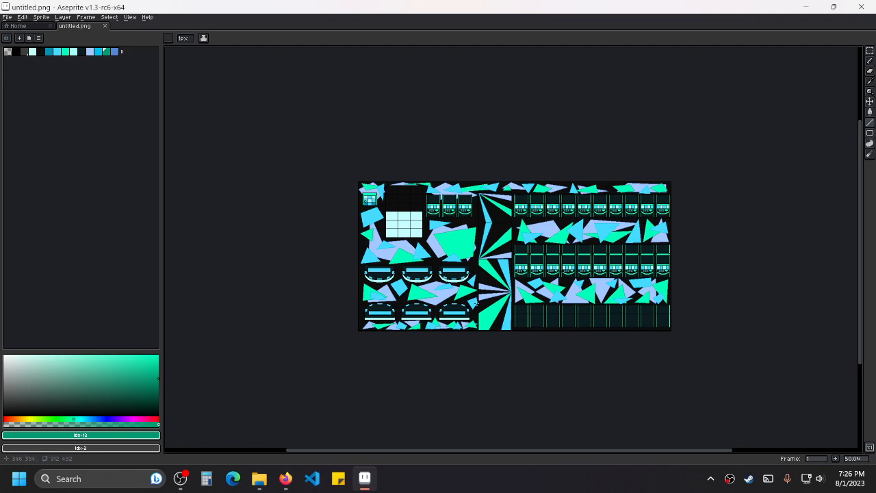
scroll(498, 240, "up", 2)
scroll(424, 260, "down", 1)
left_click_drag(632, 266, 535, 278)
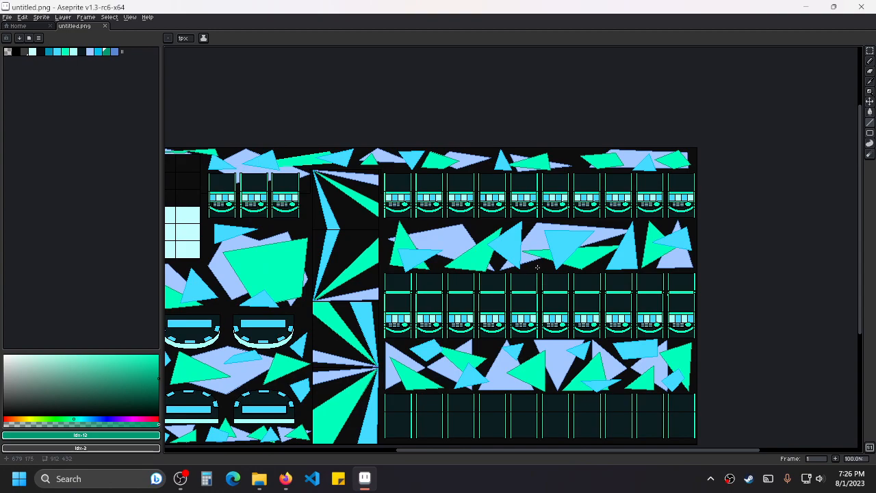
Review the shapes around the light grid, the three machines and the curved tables against the rest of the background.
left_click_drag(528, 195, 640, 219)
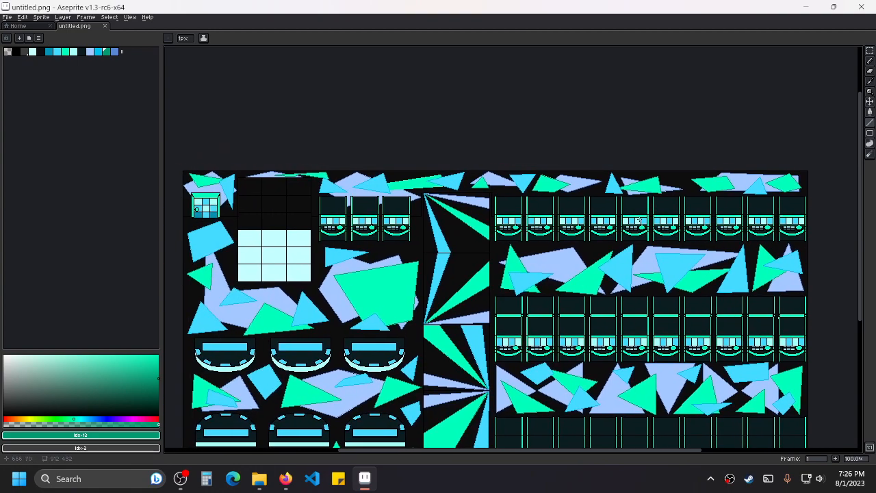
scroll(638, 220, "left", 3)
scroll(567, 233, "up", 1)
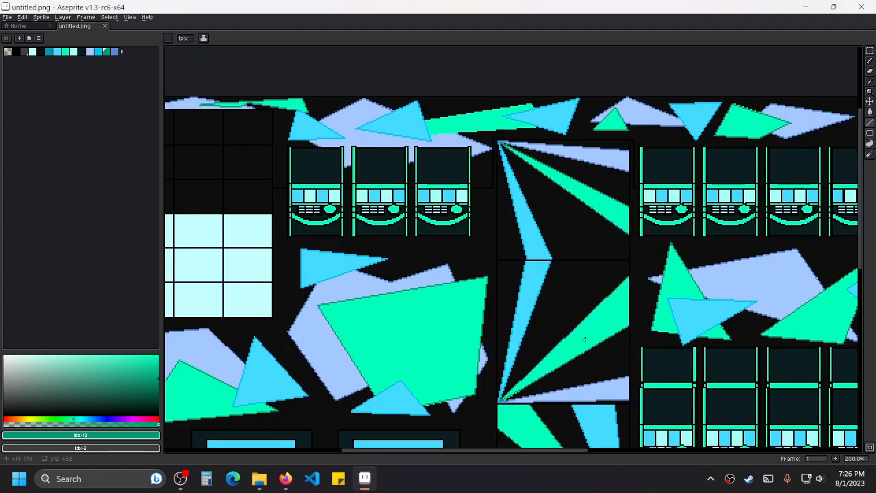
scroll(595, 268, "down", 2)
left_click_drag(607, 278, 694, 273)
scroll(694, 273, "down", 1)
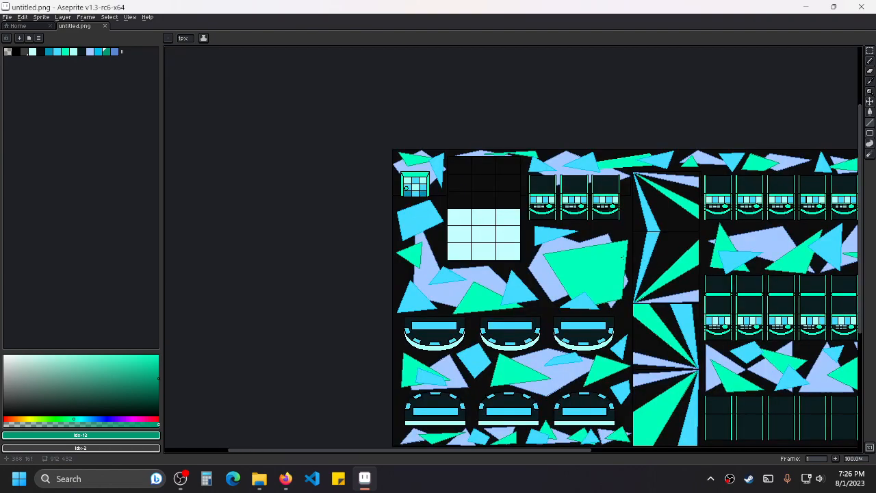
scroll(493, 244, "up", 3)
left_click_drag(471, 228, 459, 280)
scroll(459, 280, "down", 2)
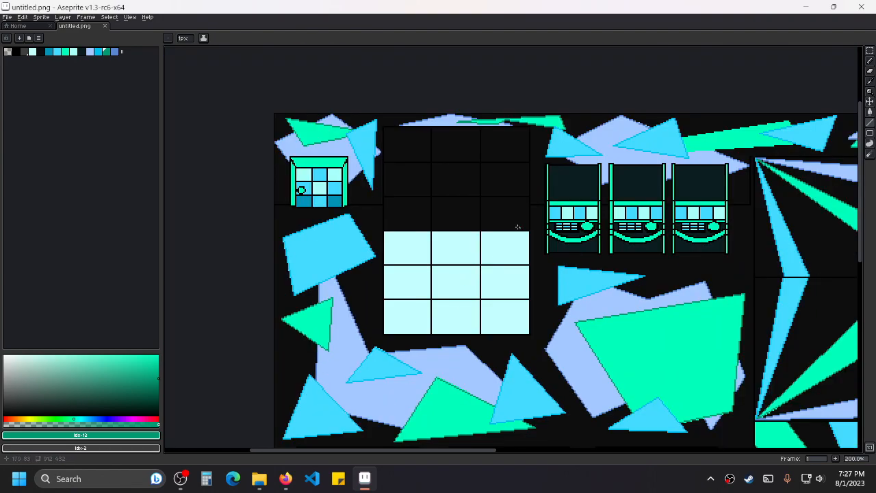
scroll(459, 280, "down", 2)
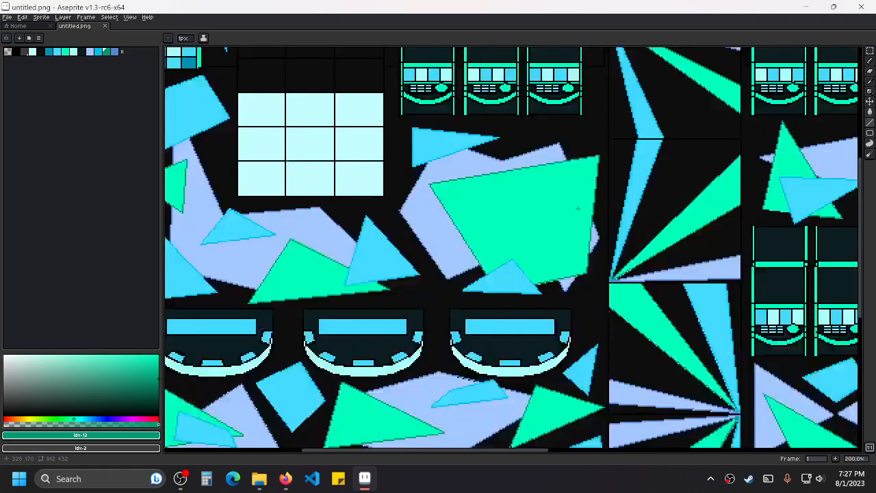
scroll(586, 203, "up", 2)
scroll(611, 189, "down", 2)
left_click_drag(742, 208, 592, 244)
scroll(592, 243, "up", 1)
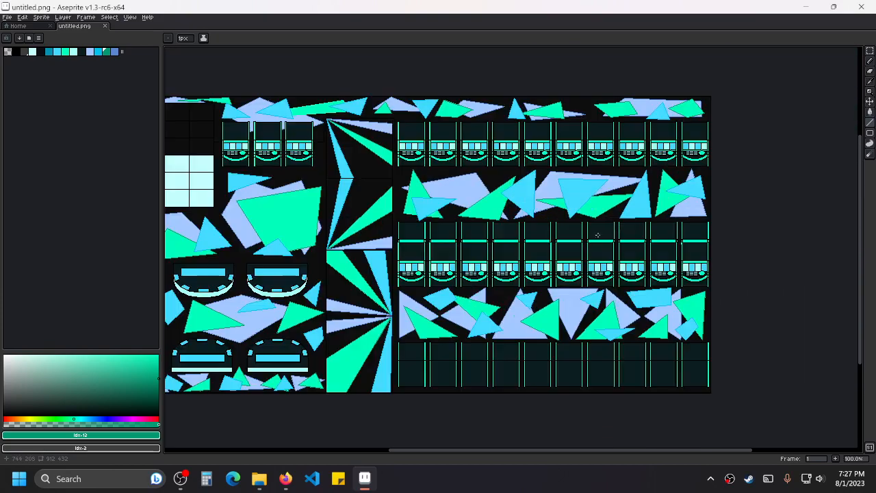
Review the shapes around the door, the light grid and the three machines, comparing them with the whole background.
left_click_drag(697, 216, 628, 253)
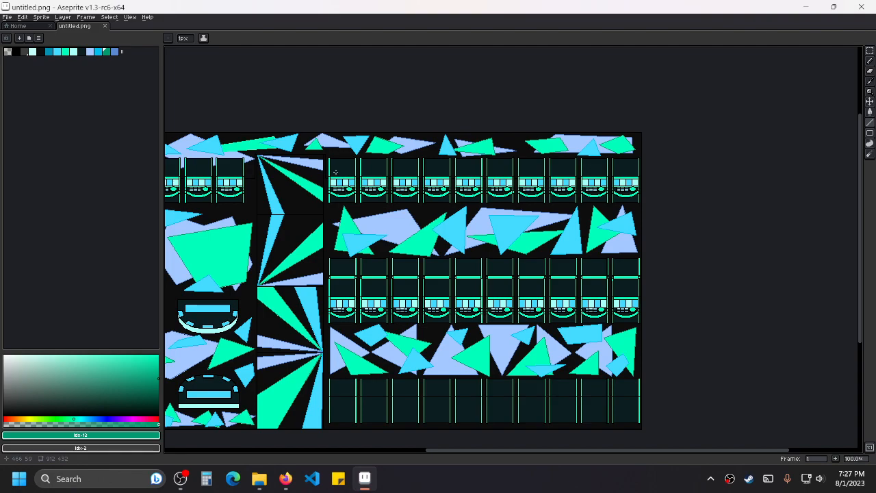
scroll(335, 195, "up", 2)
left_click_drag(335, 194, 523, 215)
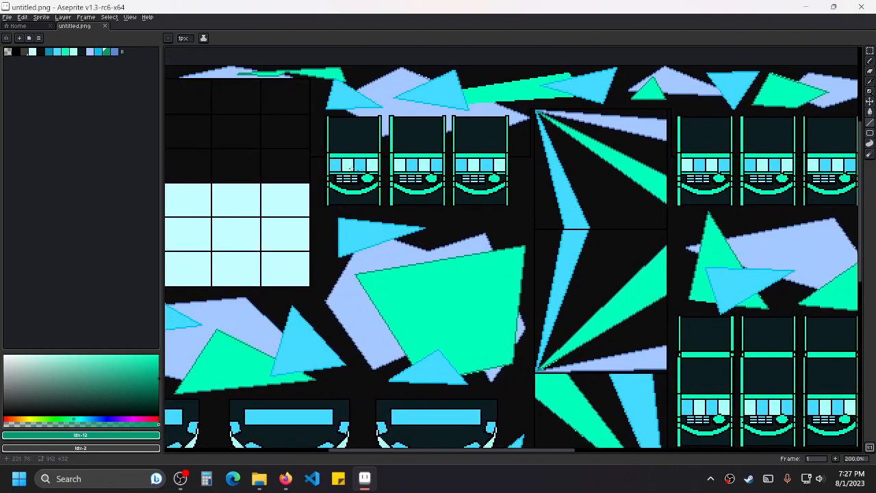
left_click_drag(355, 171, 538, 205)
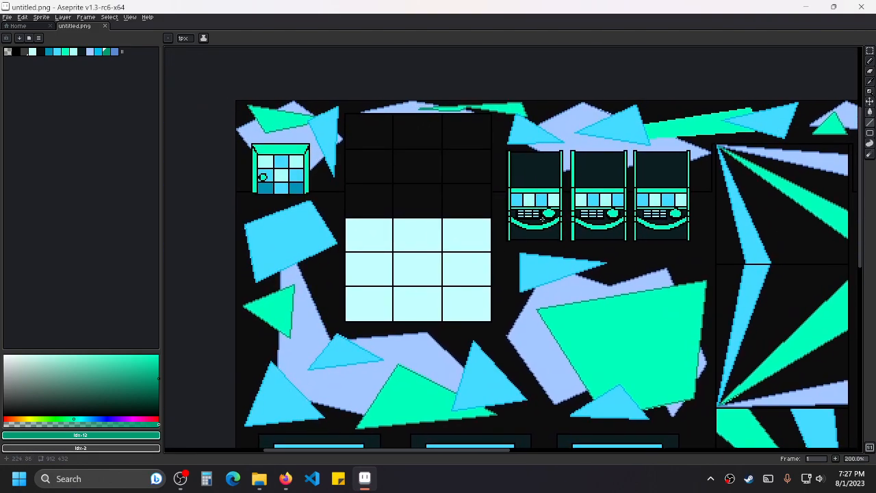
scroll(636, 287, "down", 1)
left_click_drag(676, 353, 499, 238)
left_click_drag(705, 270, 588, 259)
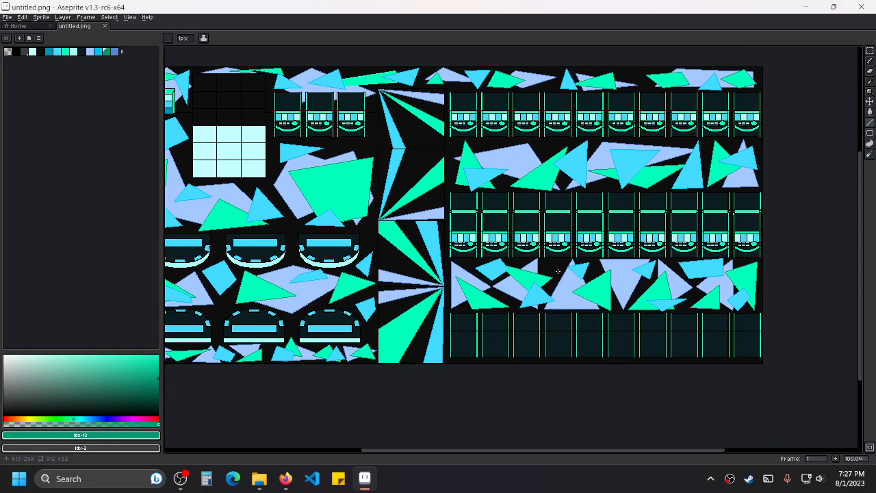
scroll(558, 272, "down", 1)
scroll(664, 195, "up", 1)
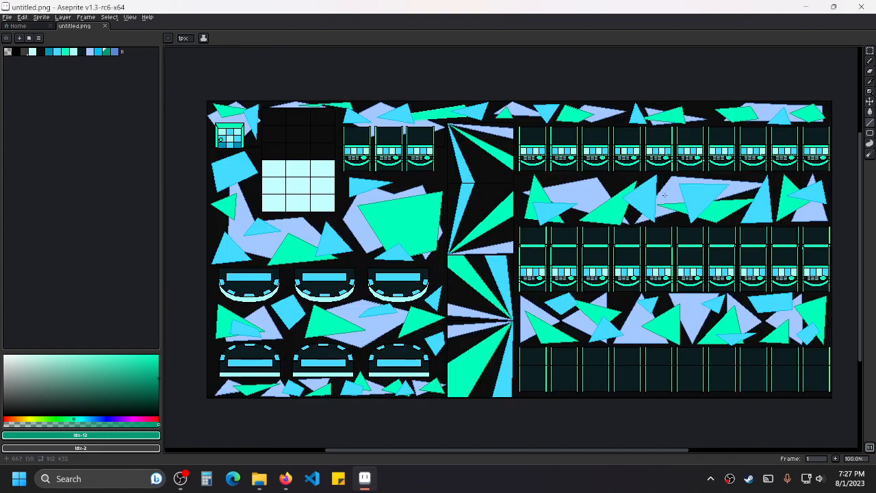
Examine the outlines in the shape bands between the ten-machine rows and around the large green quadrilateral.
left_click_drag(664, 195, 586, 225)
scroll(568, 224, "up", 1)
left_click_drag(670, 224, 442, 254)
left_click_drag(695, 248, 689, 248)
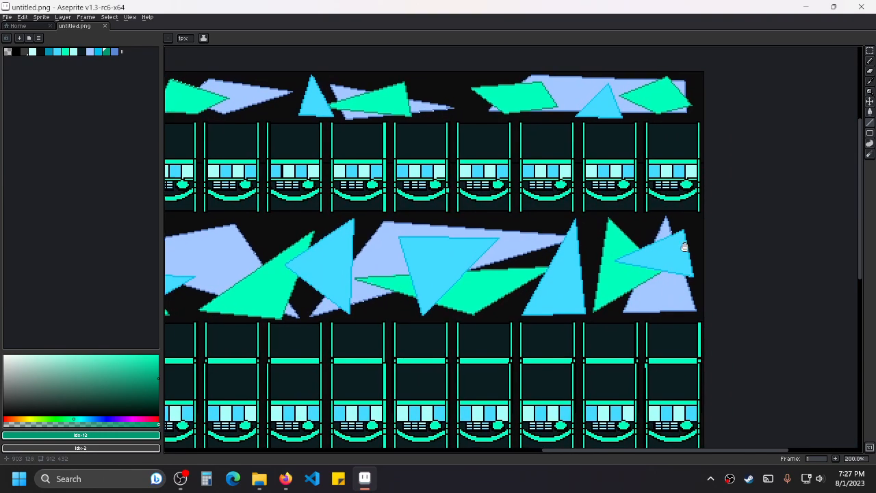
scroll(689, 248, "down", 2)
scroll(576, 320, "up", 3)
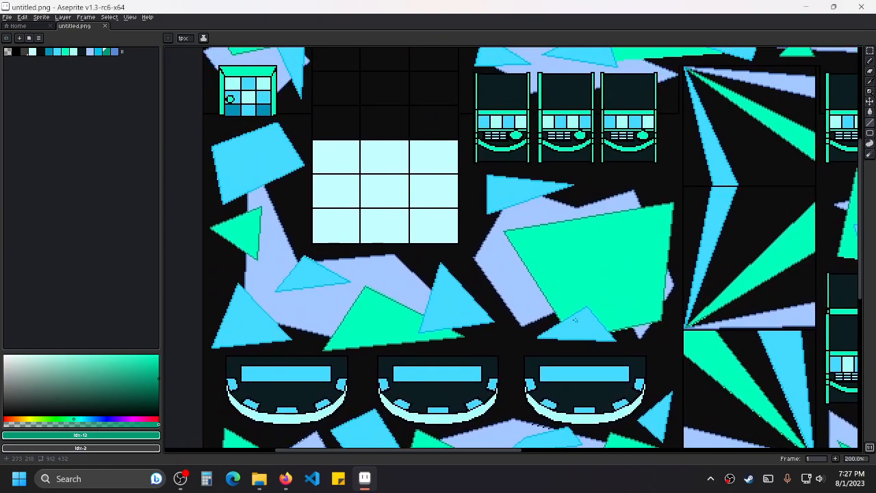
scroll(576, 320, "down", 1)
left_click_drag(709, 313, 574, 262)
left_click_drag(712, 329, 603, 293)
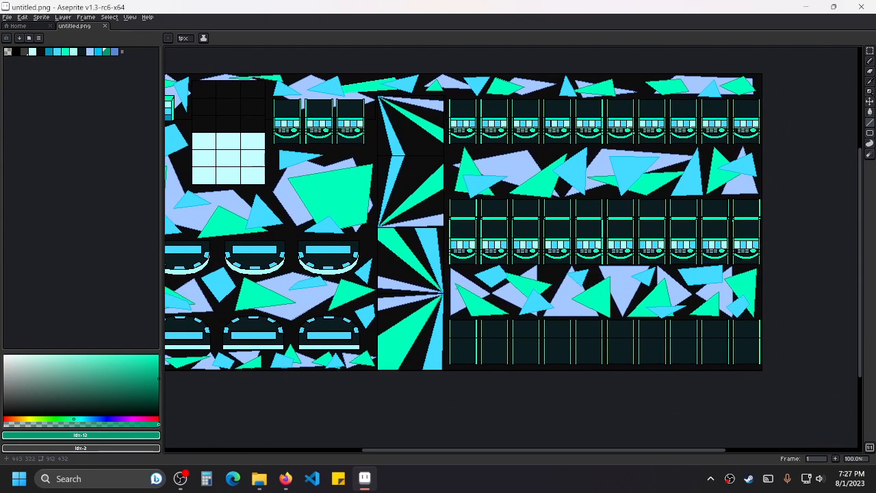
scroll(534, 246, "up", 4)
scroll(534, 246, "down", 2)
left_click_drag(534, 246, 539, 353)
scroll(543, 318, "down", 1)
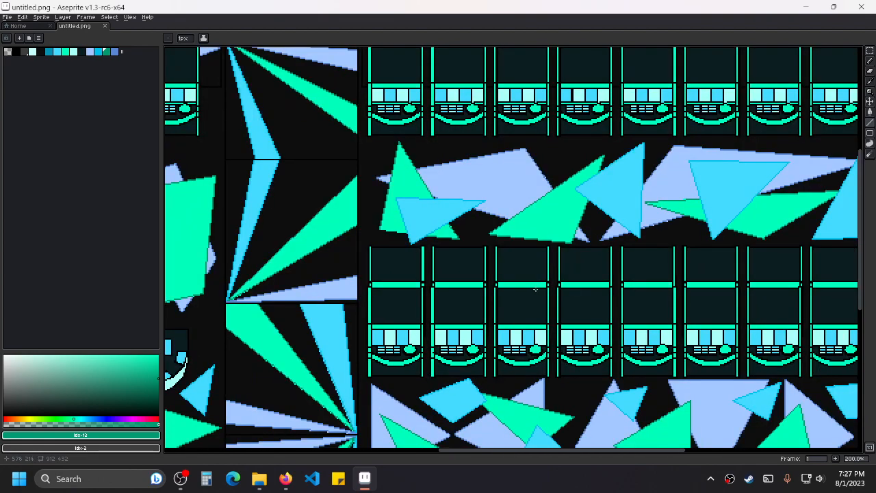
Examine the upper ray panels and the shapes beside them, and check the full background's overall composition.
left_click_drag(415, 206, 568, 215)
left_click_drag(443, 202, 472, 263)
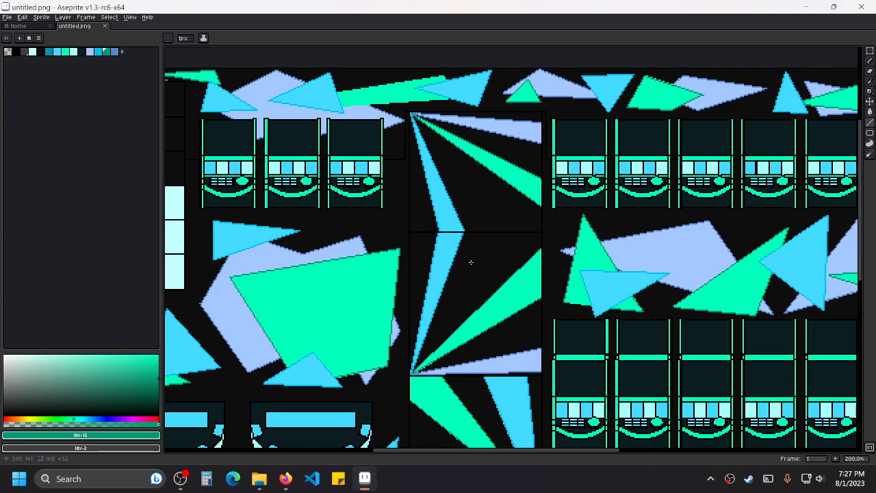
scroll(471, 262, "down", 1)
scroll(372, 259, "up", 1)
left_click_drag(372, 259, 582, 211)
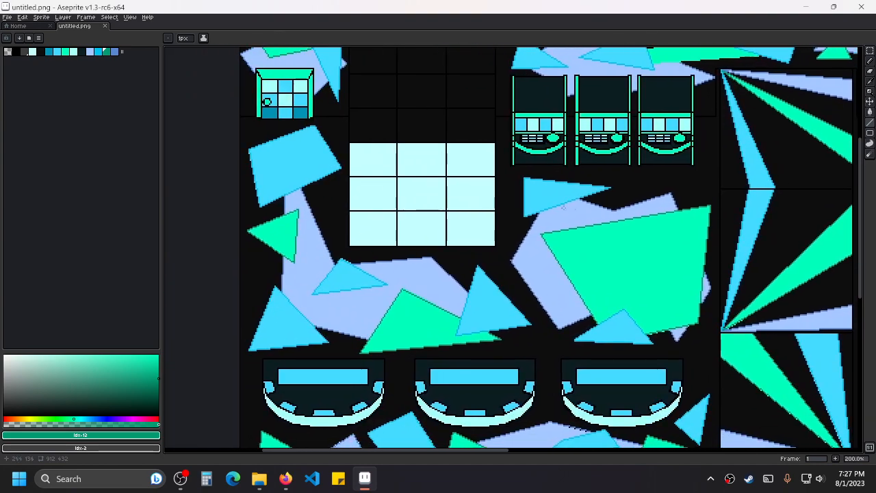
left_click_drag(448, 203, 526, 249)
scroll(526, 248, "down", 1)
left_click_drag(701, 297, 590, 247)
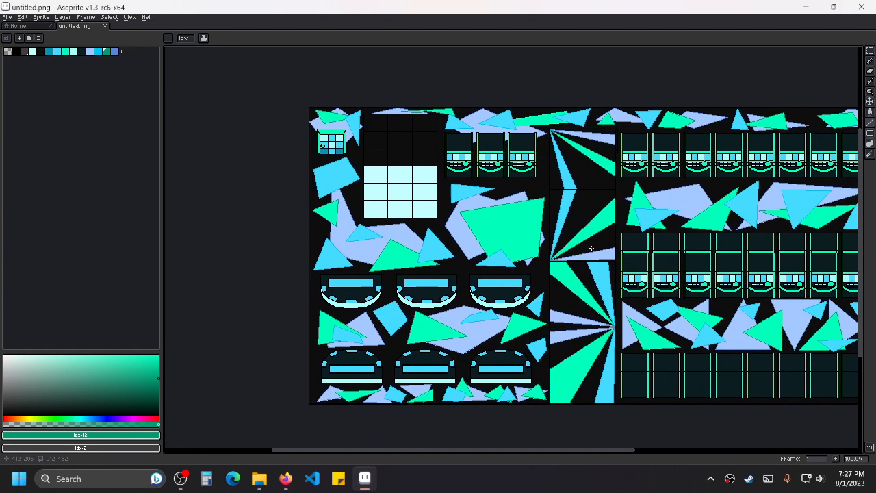
scroll(591, 248, "right", 5)
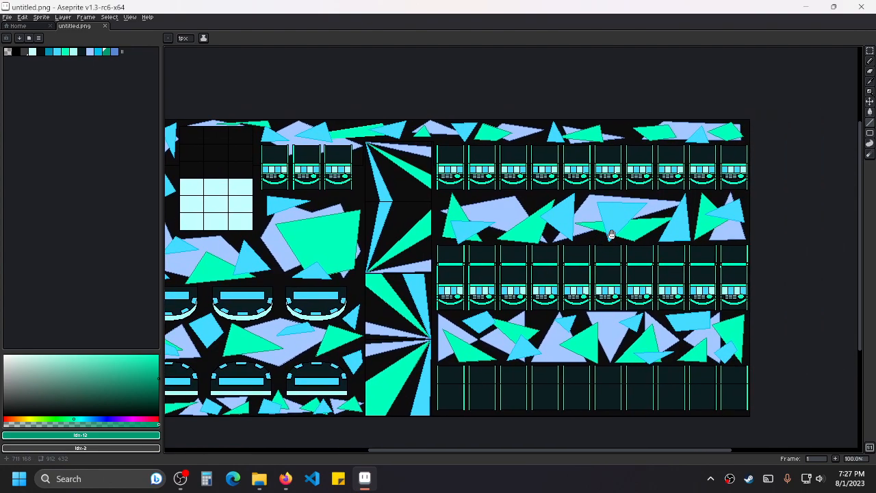
scroll(657, 243, "left", 1)
scroll(657, 243, "up", 1)
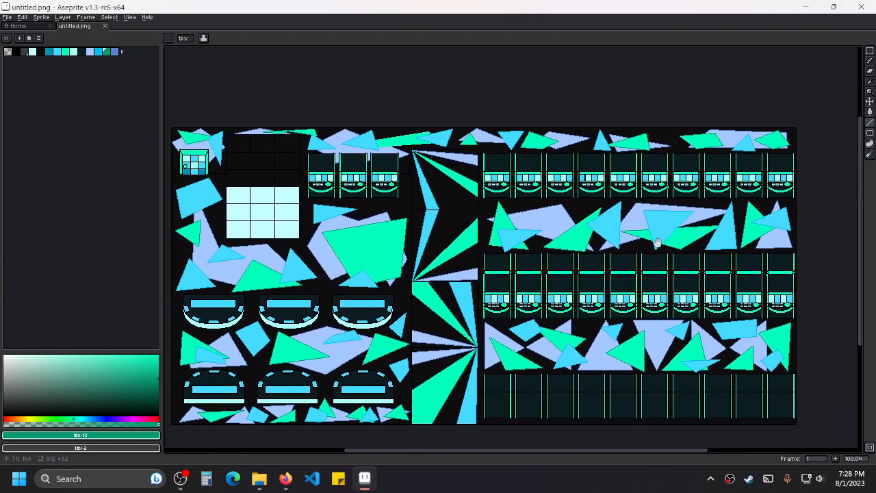
Close the image editor and open untitled.png from the CasinoGamblingFloor folder in Krita.
left_click(861, 6)
left_click(259, 478)
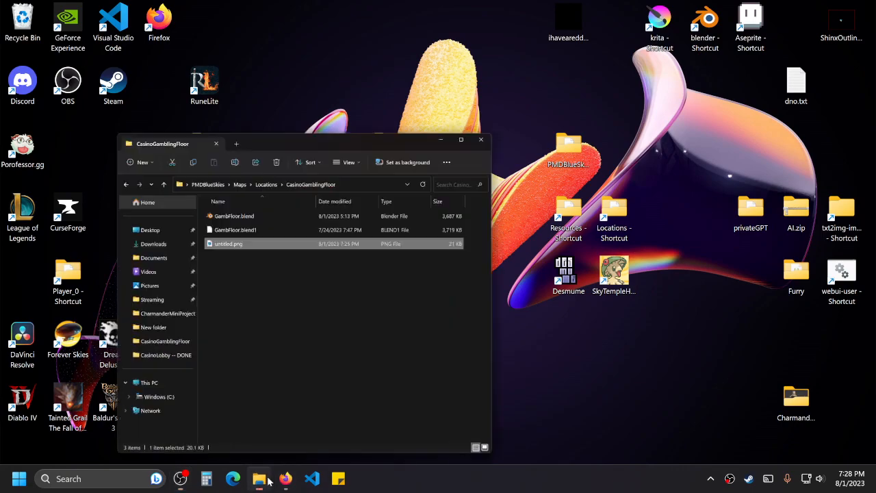
left_click_drag(251, 159, 669, 34)
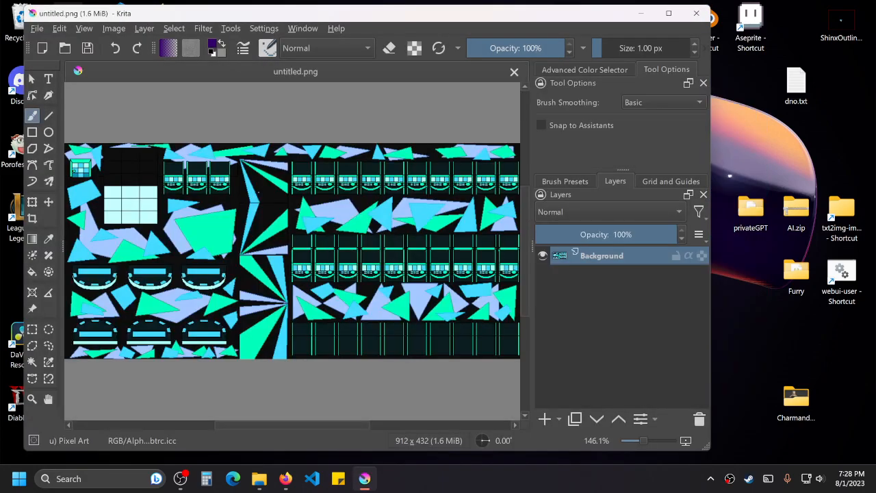
Examine the outlines around the door, curved tables, ray panels and machine rows at several zoom levels in Krita.
left_click_drag(262, 193, 396, 237)
scroll(387, 194, "up", 1)
scroll(251, 183, "up", 1)
scroll(395, 237, "up", 1)
scroll(162, 194, "up", 1)
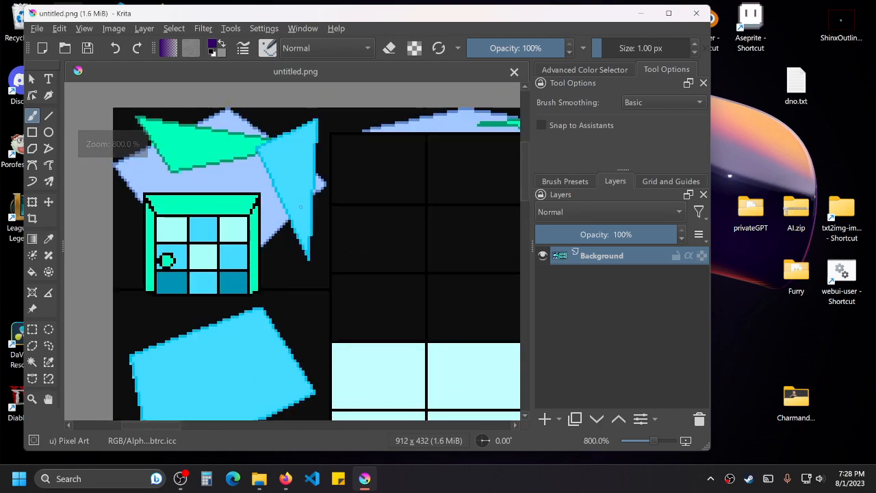
scroll(313, 205, "down", 2)
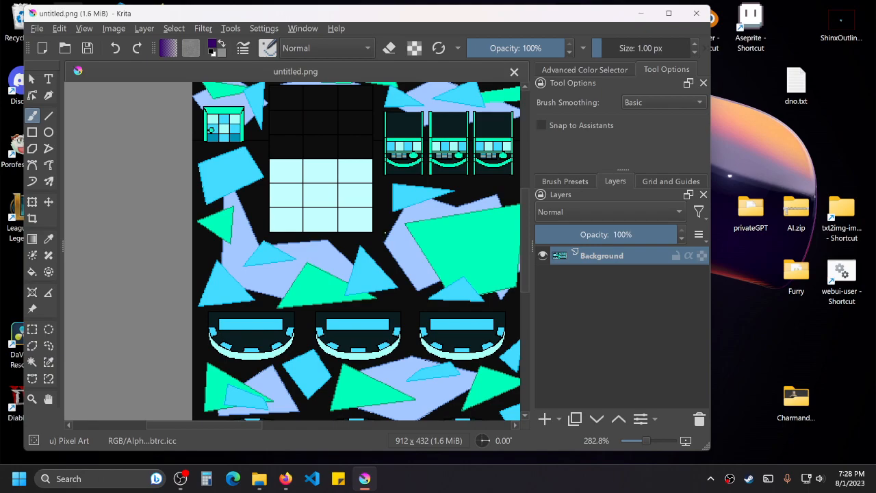
left_click_drag(446, 286, 340, 117)
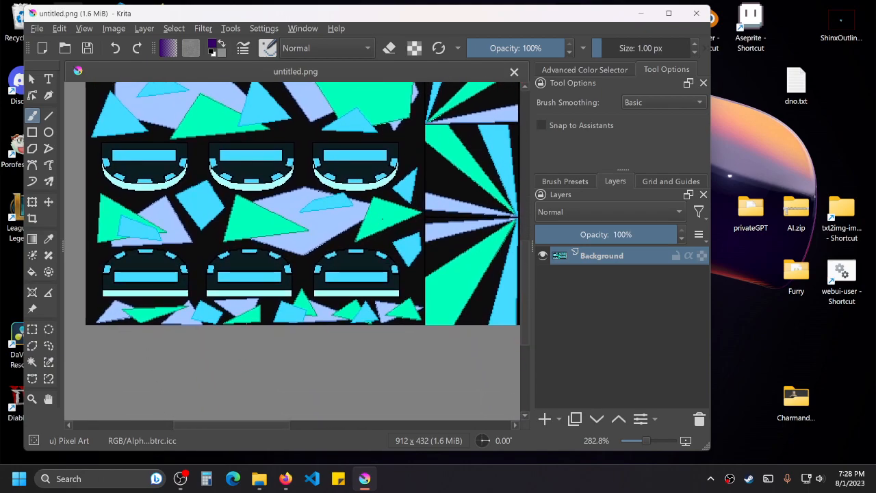
scroll(451, 226, "right", 4)
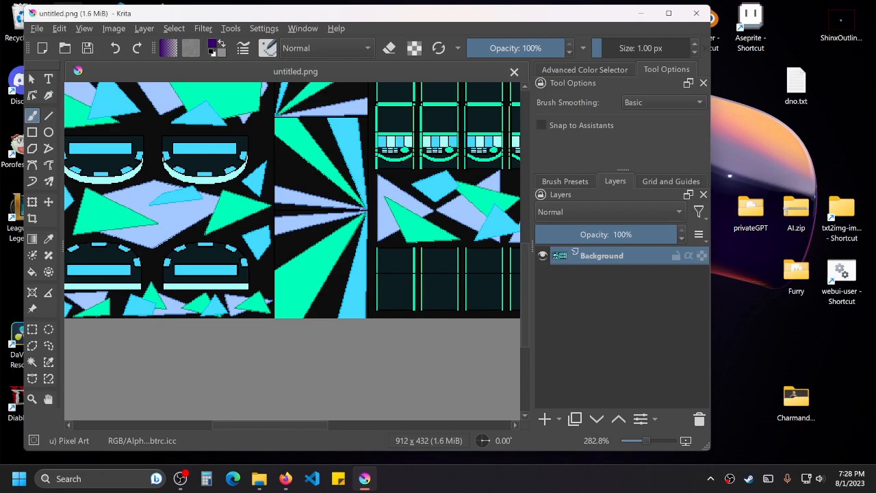
scroll(217, 199, "up", 2)
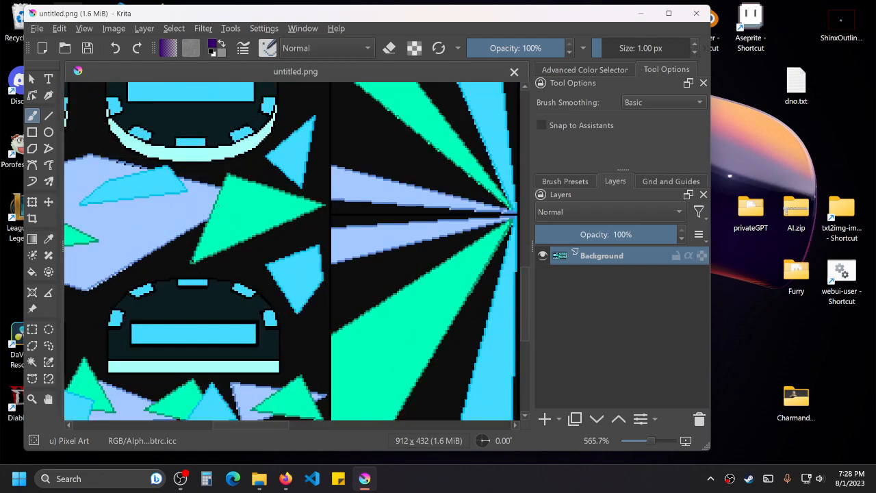
scroll(223, 207, "down", 1)
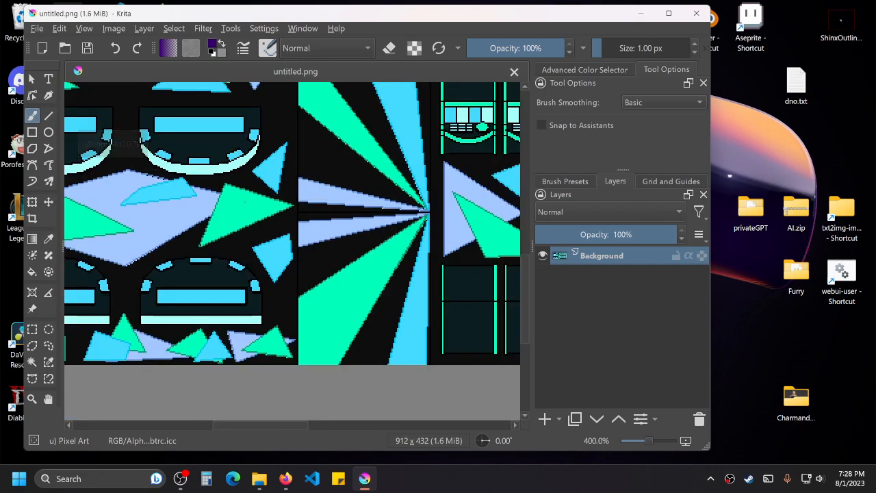
scroll(246, 189, "down", 1)
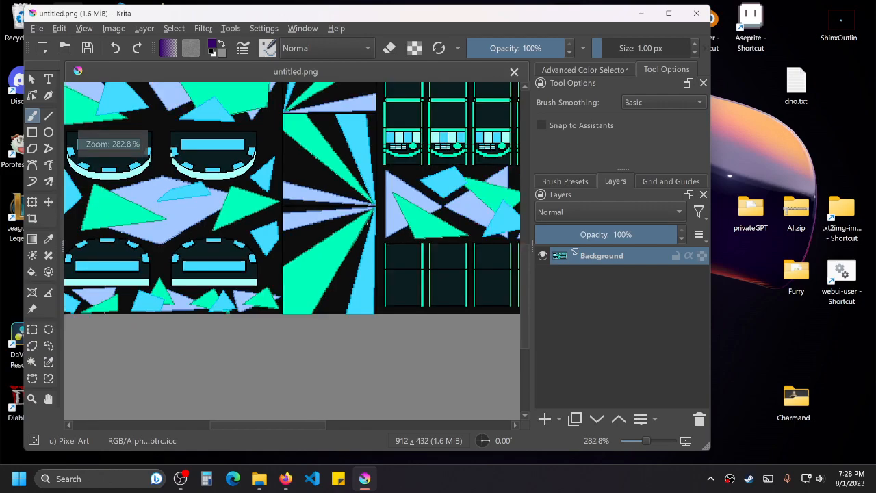
left_click_drag(409, 203, 265, 252)
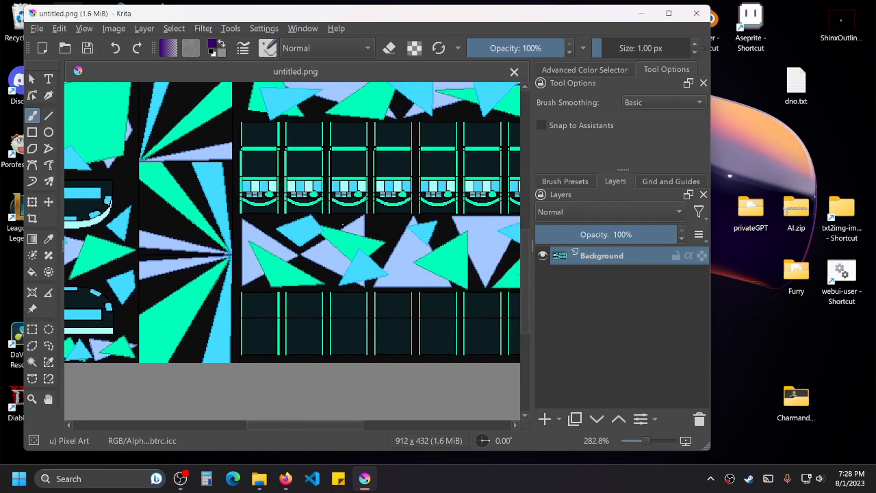
Insert ShinxOutline.png from the desktop as a new layer above the background and activate the Move tool.
left_click_drag(840, 22, 374, 192)
left_click(401, 201)
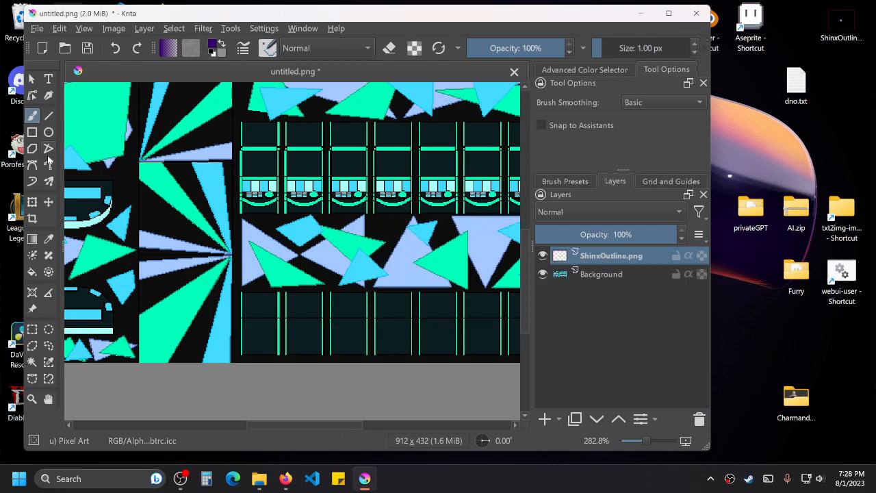
left_click(49, 202)
scroll(231, 165, "down", 5)
scroll(268, 186, "up", 6)
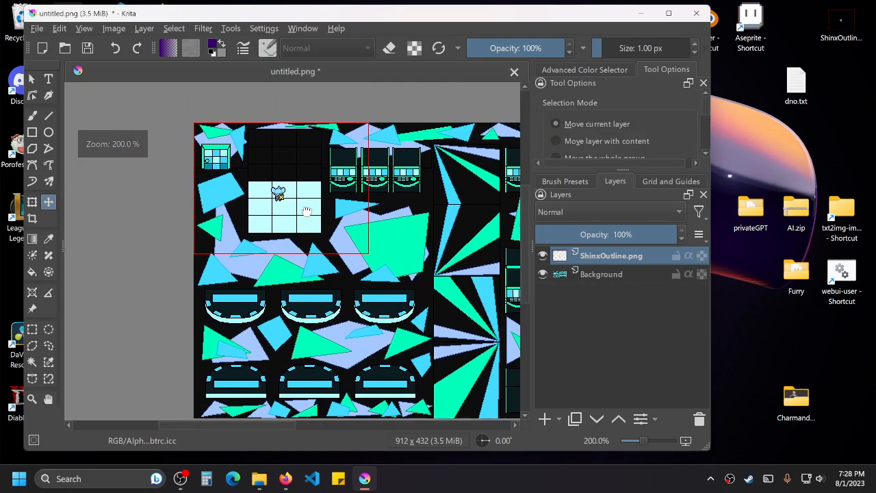
Move the Shinx sprite within the light grid to compare its size with the grid tiles.
left_click_drag(243, 149, 332, 202)
scroll(335, 240, "up", 1)
scroll(331, 201, "down", 2)
scroll(336, 202, "up", 1)
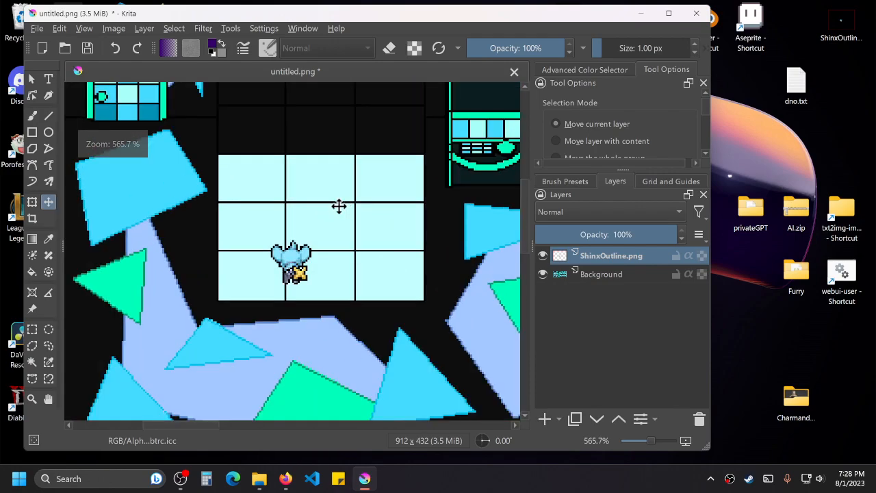
Widen the Krita window and move the Shinx sprite across the background onto the green ray in the uppermost ray panel.
left_click_drag(713, 128, 872, 128)
left_click_drag(350, 198, 499, 185)
scroll(436, 193, "up", 1)
scroll(438, 193, "down", 1)
left_click_drag(562, 212, 458, 254)
left_click_drag(345, 272, 417, 283)
left_click_drag(475, 270, 283, 235)
left_click_drag(310, 241, 406, 191)
left_click_drag(483, 208, 402, 228)
left_click_drag(275, 229, 564, 261)
left_click_drag(597, 265, 406, 279)
left_click_drag(379, 251, 477, 209)
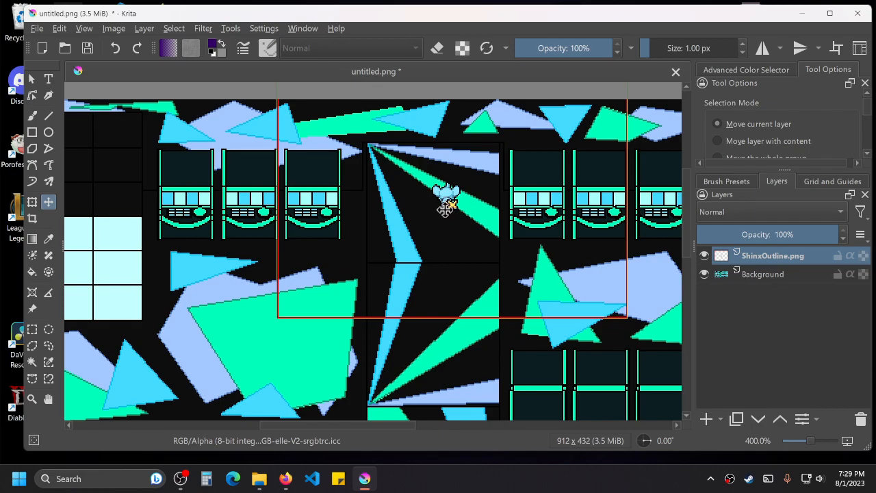
Compare the Shinx sprite with the ray panels, the curved tables and the machines at several zoom levels.
scroll(445, 210, "down", 3)
left_click_drag(457, 251, 442, 189)
scroll(450, 237, "up", 2)
left_click_drag(458, 282, 462, 248)
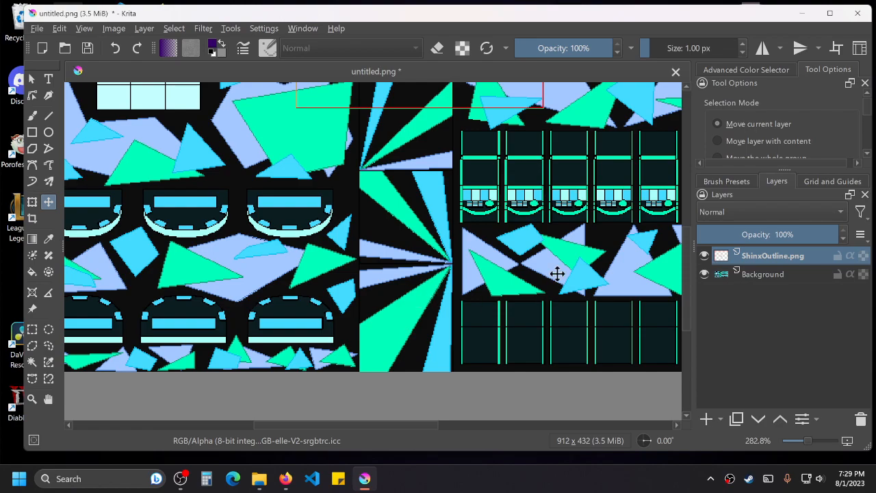
scroll(401, 205, "down", 1)
left_click_drag(405, 174, 416, 297)
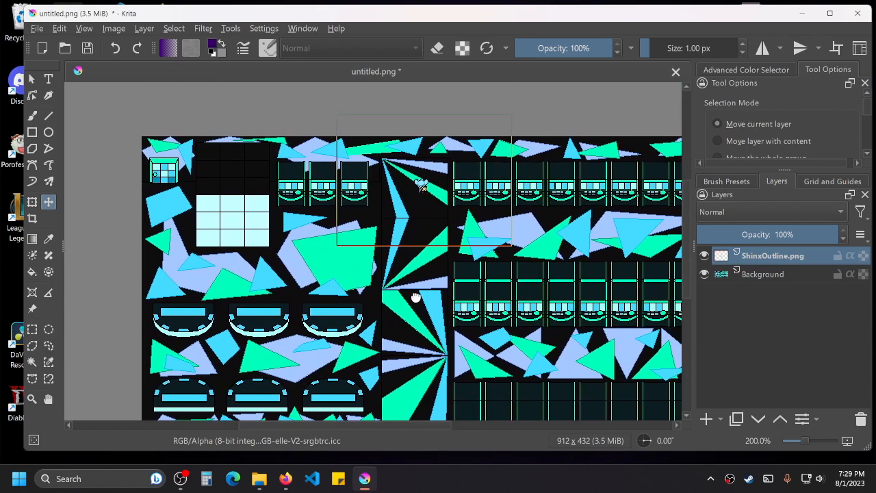
scroll(411, 179, "up", 3)
scroll(430, 181, "up", 1)
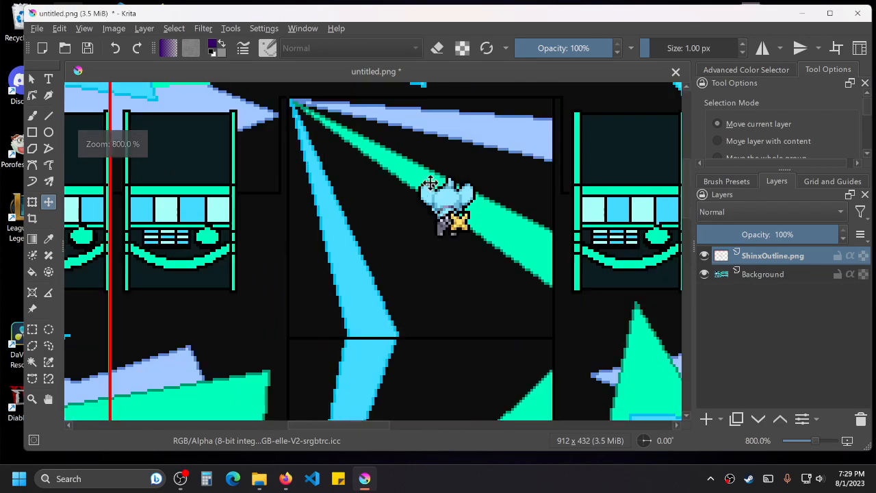
Close Krita without saving the changes and reopen untitled.png in Aseprite.
left_click(857, 13)
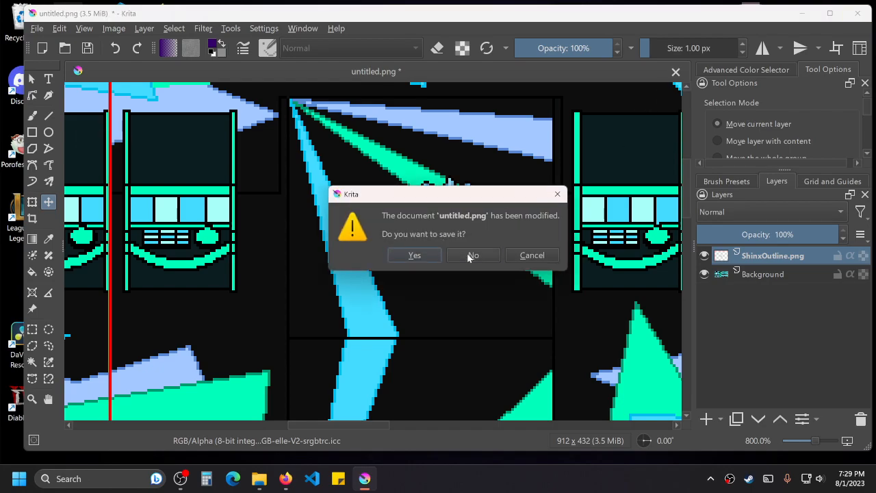
left_click(473, 256)
left_click_drag(217, 160, 800, 21)
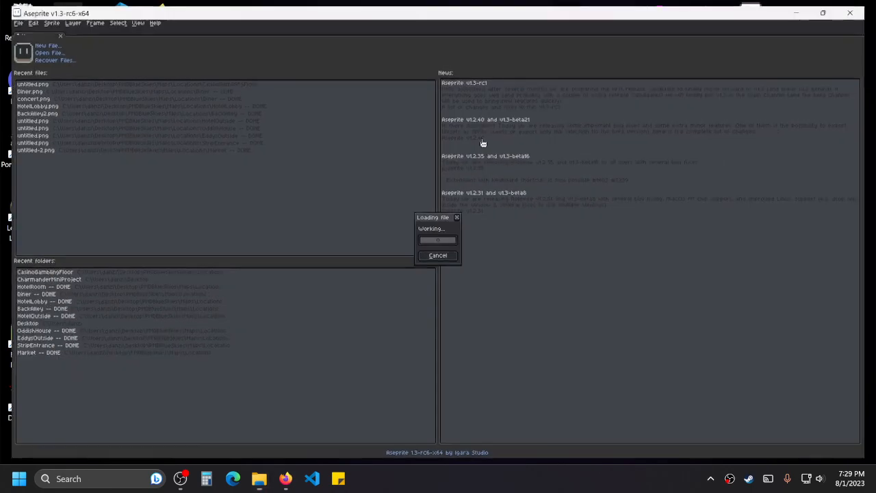
Add pure red to the palette and switch to the Filled Rectangle tool.
scroll(502, 154, "up", 4)
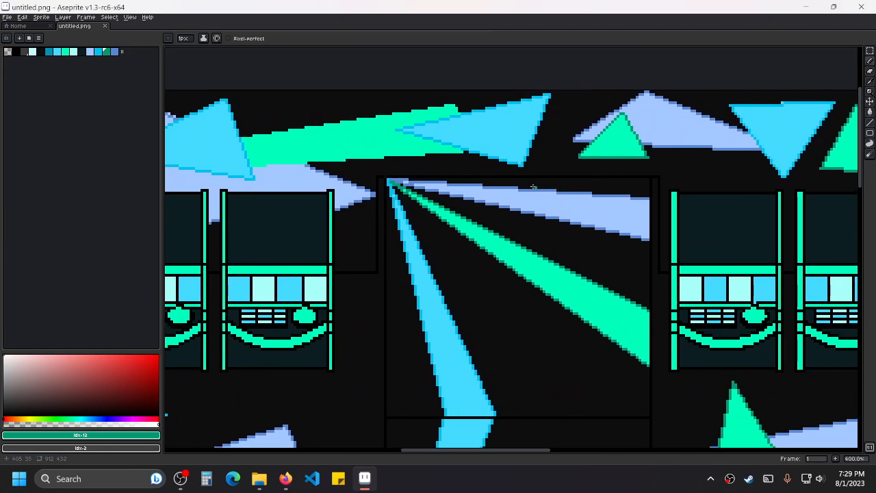
left_click(159, 355)
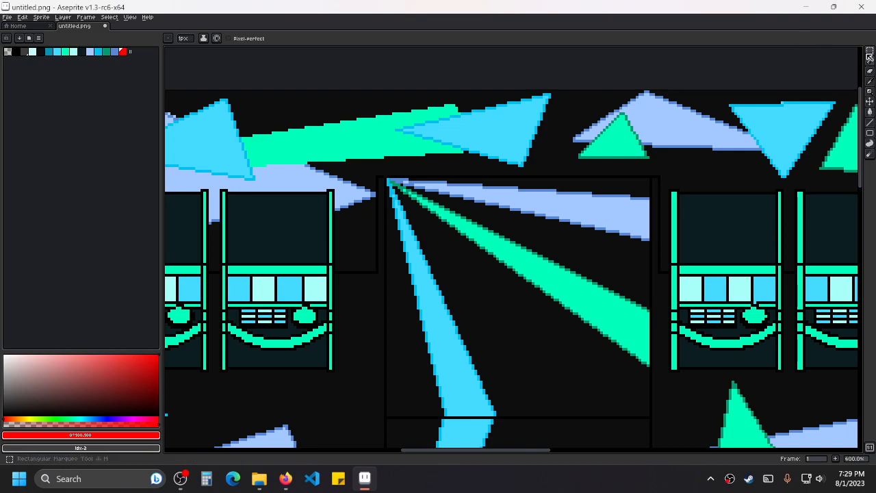
left_click(871, 133)
left_click(839, 133)
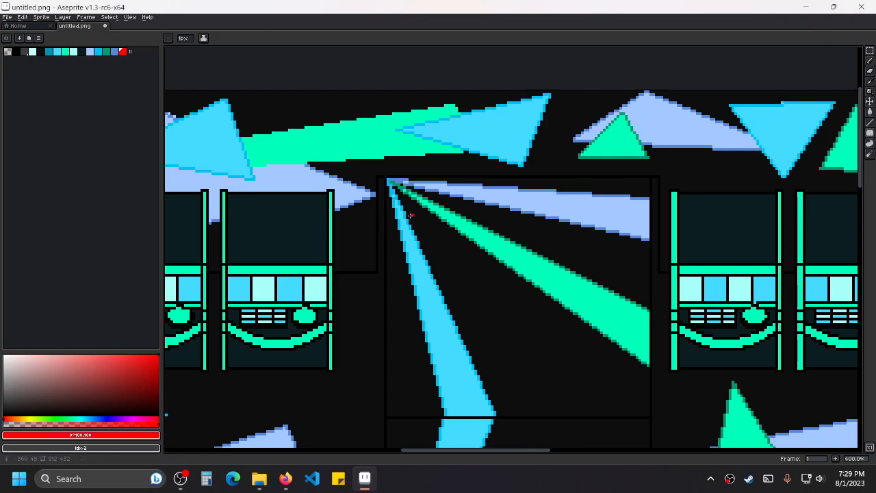
left_click_drag(397, 187, 647, 247)
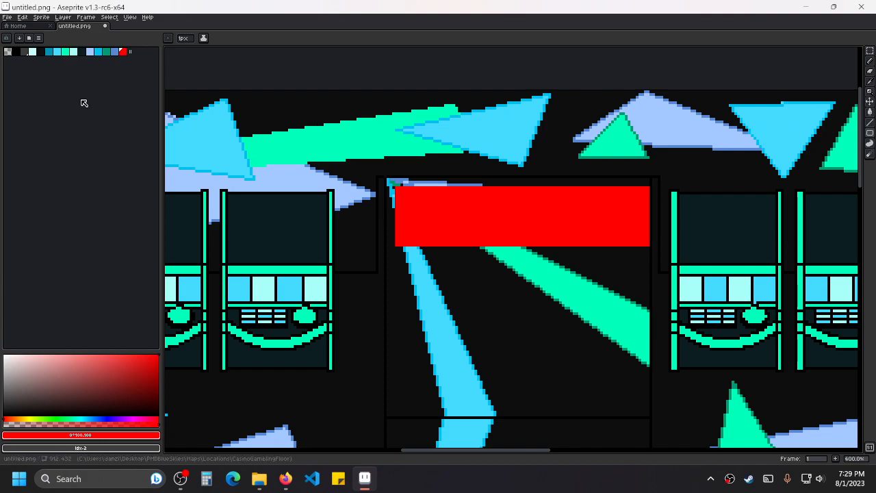
left_click_drag(152, 377, 161, 388)
left_click(157, 435)
left_click_drag(395, 185, 563, 218)
scroll(580, 259, "down", 1)
scroll(596, 254, "up", 2)
scroll(559, 202, "down", 2)
key("ctrl+z")
key("ctrl+z")
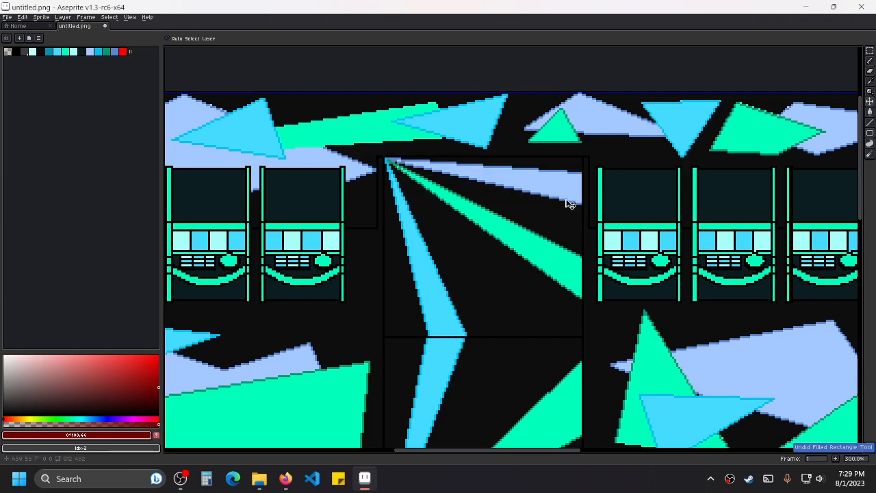
Draw a wide filled rectangle in the palette's pure red across the upper end of the uppermost ray panel.
left_click(124, 51)
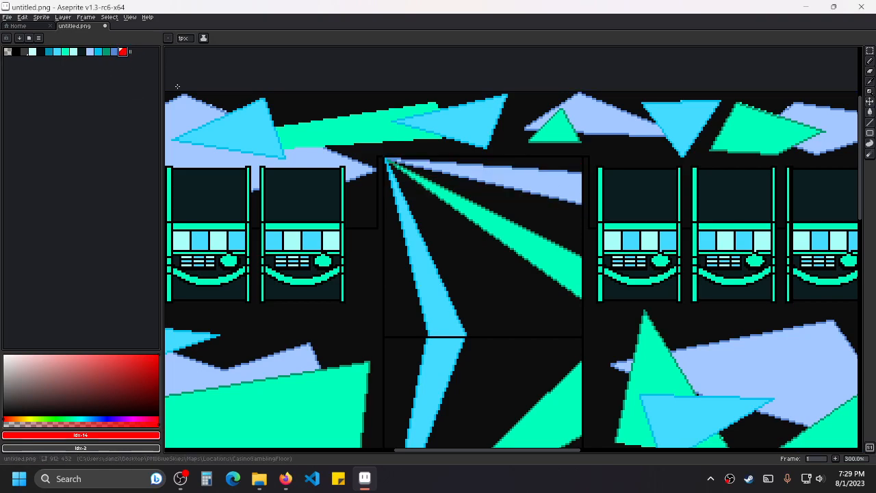
mouse_move(870, 133)
left_click(840, 134)
scroll(373, 170, "up", 1)
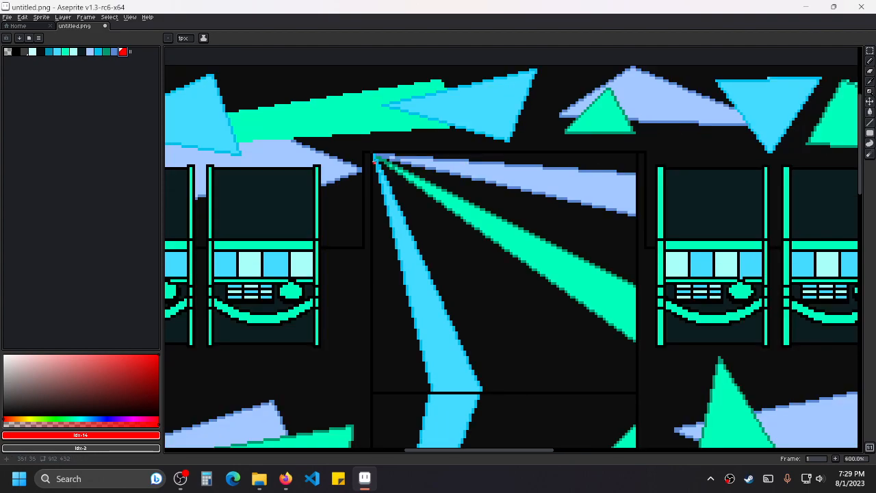
left_click_drag(376, 160, 632, 207)
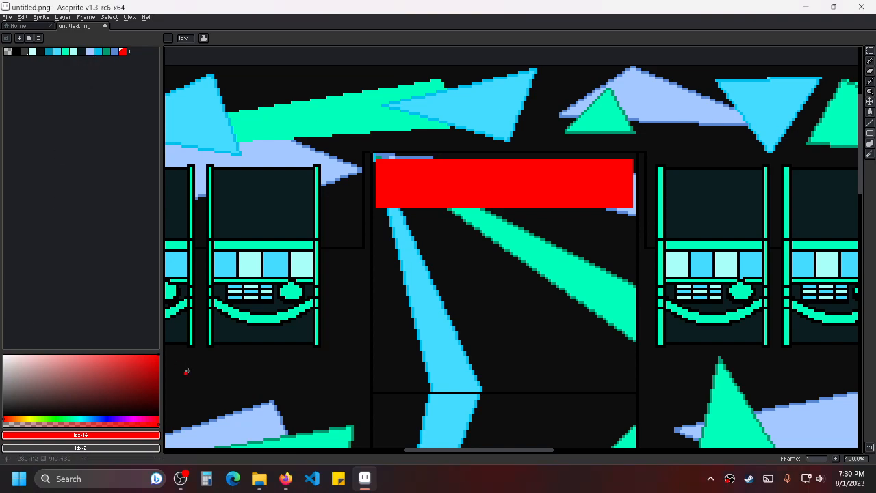
Outline the red bar along its edge in a very dark red with 100% saturation and 22% brightness.
left_click_drag(155, 358, 173, 398)
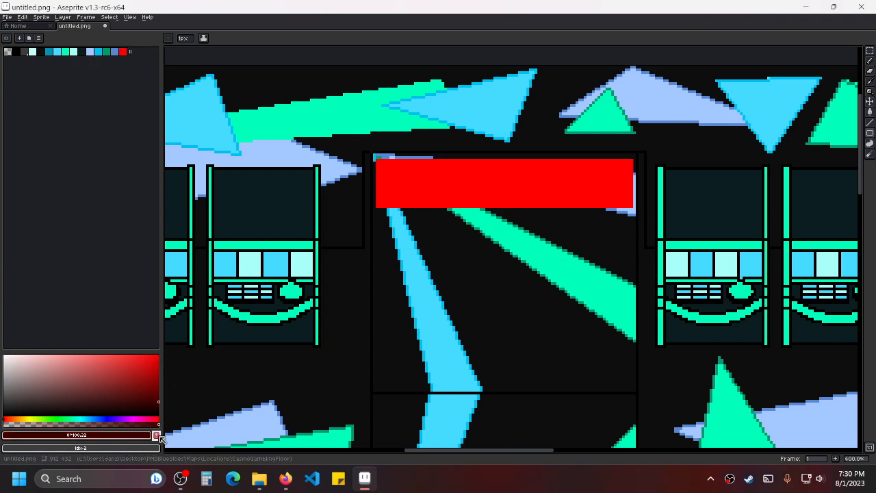
scroll(365, 165, "up", 1)
left_click_drag(365, 159, 682, 218)
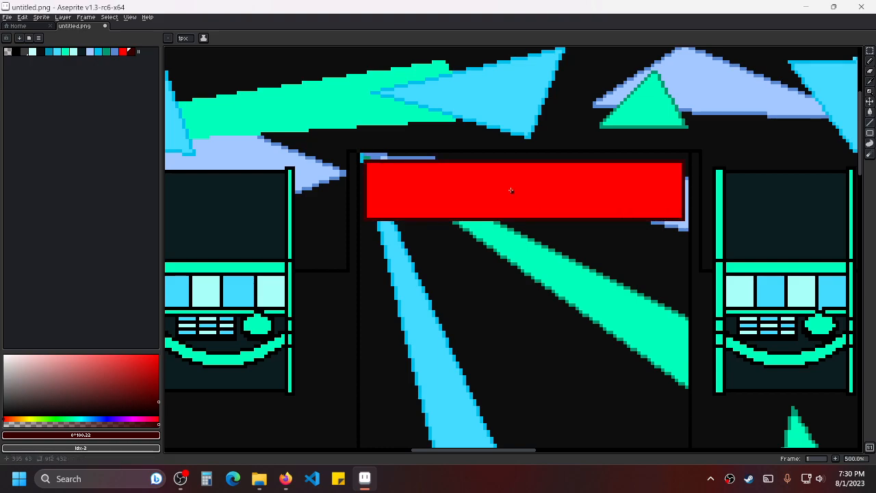
Add a light red with 47% saturation and 100% brightness to the palette.
scroll(512, 191, "down", 2)
scroll(495, 180, "up", 3)
scroll(528, 197, "down", 2)
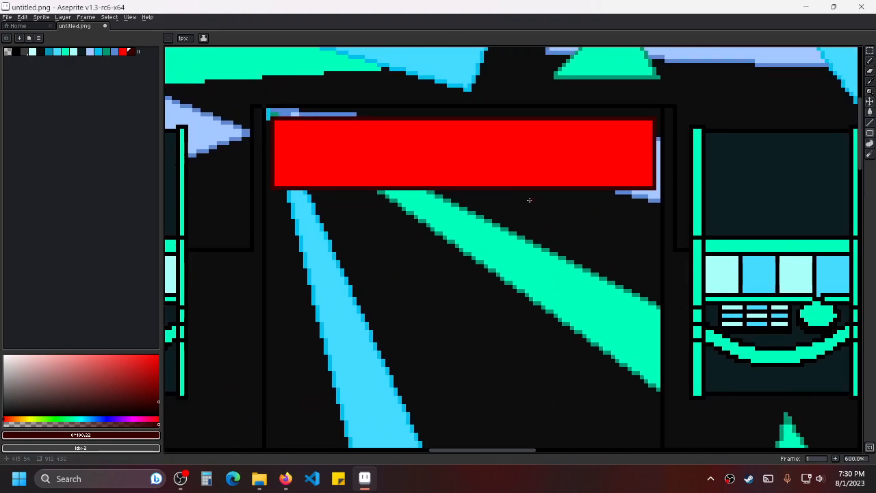
scroll(421, 181, "up", 2)
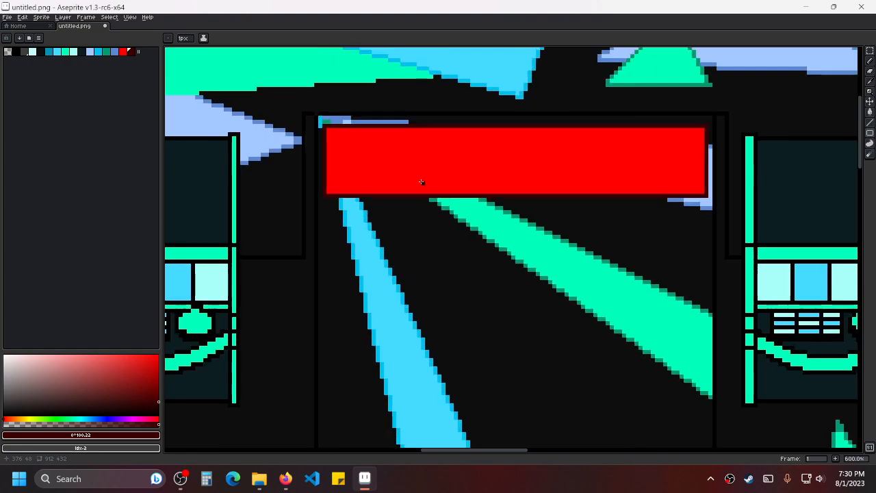
left_click_drag(116, 368, 77, 345)
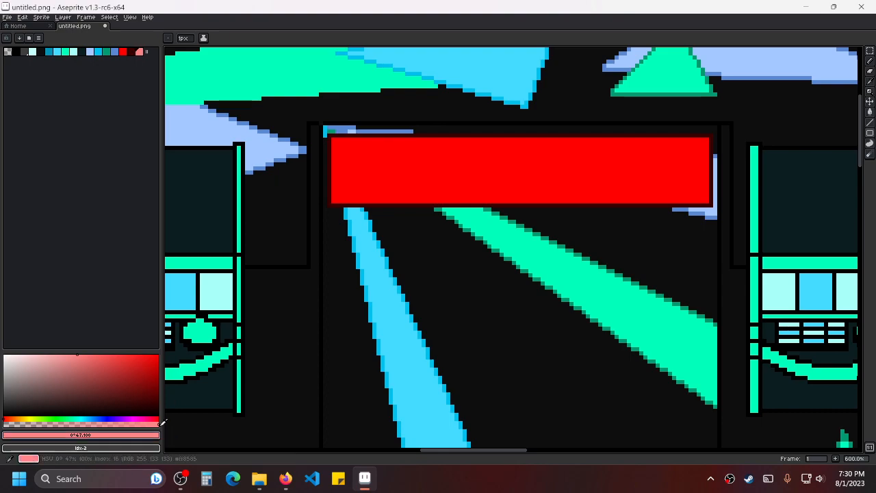
scroll(366, 145, "up", 2)
mouse_move(382, 129)
left_mouse_down()
mouse_move(398, 171)
mouse_move(390, 229)
left_mouse_up()
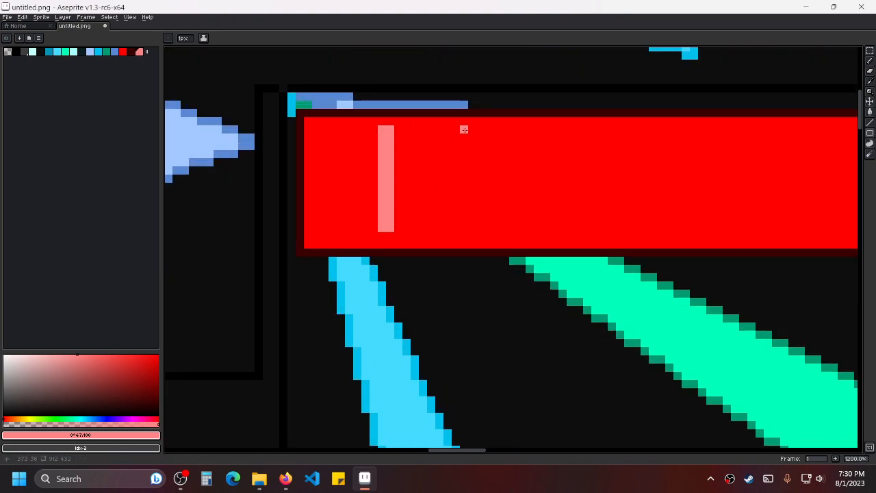
scroll(536, 137, "down", 2)
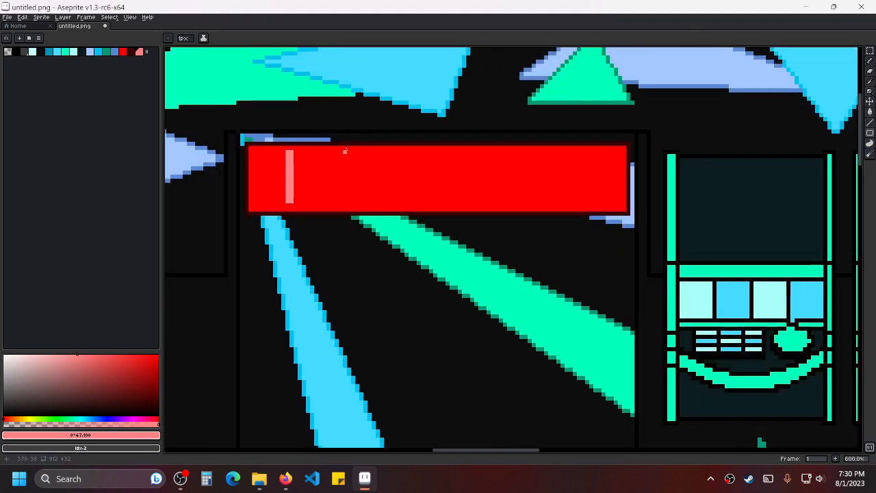
key("ctrl+z")
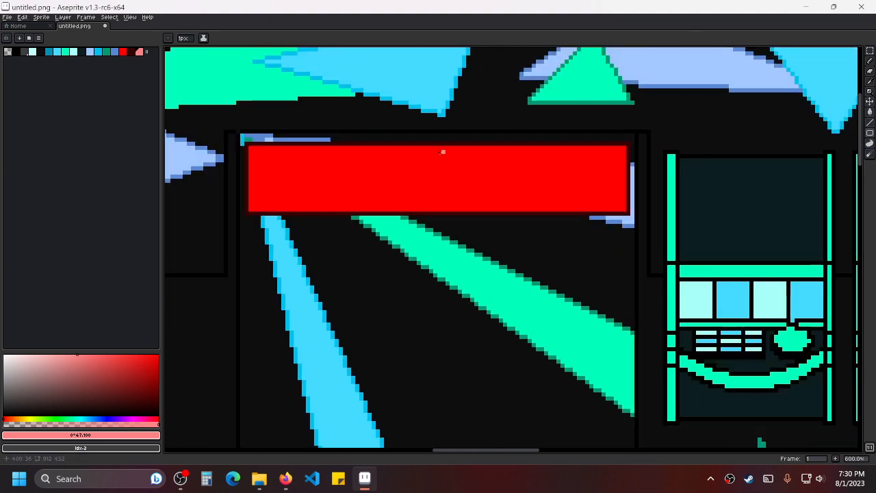
left_click_drag(439, 152, 445, 204)
mouse_move(308, 152)
left_mouse_down()
mouse_move(307, 203)
mouse_move(312, 152)
left_mouse_up()
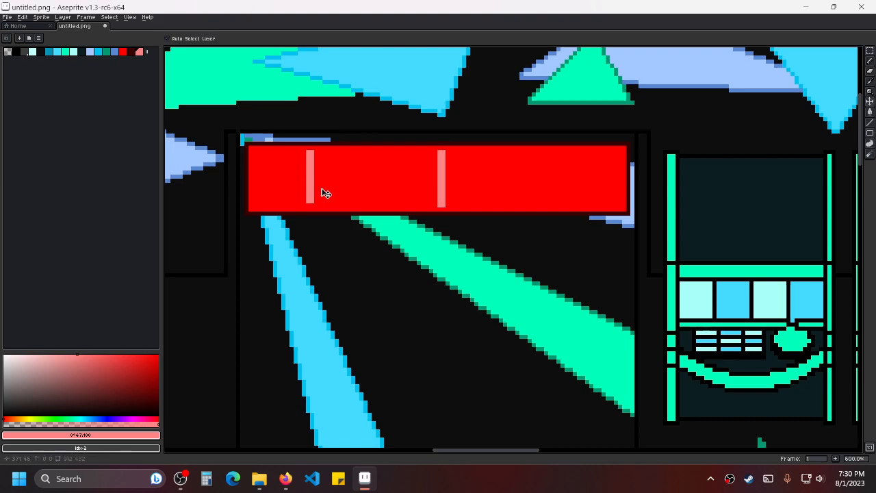
key("ctrl+z")
key("ctrl+z")
key("ctrl+z")
key("ctrl+z")
Draw ten upright light-red rectangle outlines, each about 4 by 13 pixels and one pixel apart, starting at the red bar's left end.
left_click_drag(253, 151, 268, 203)
left_click_drag(275, 152, 288, 198)
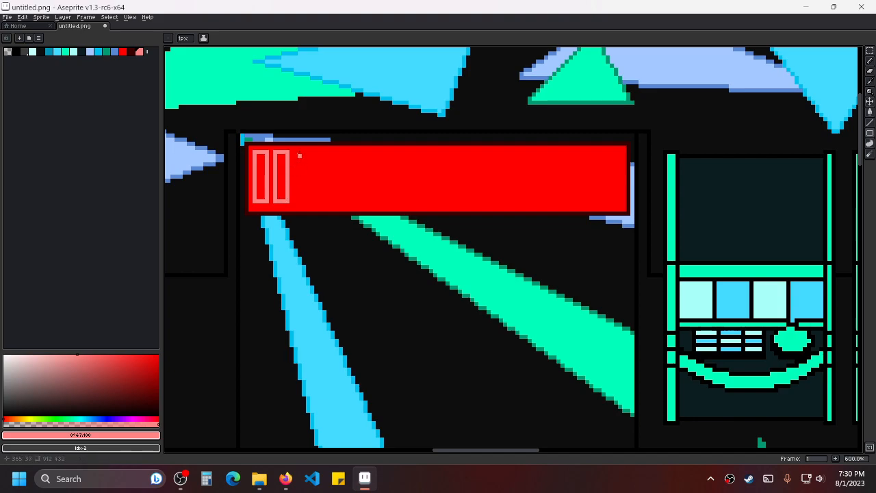
left_click_drag(296, 151, 310, 199)
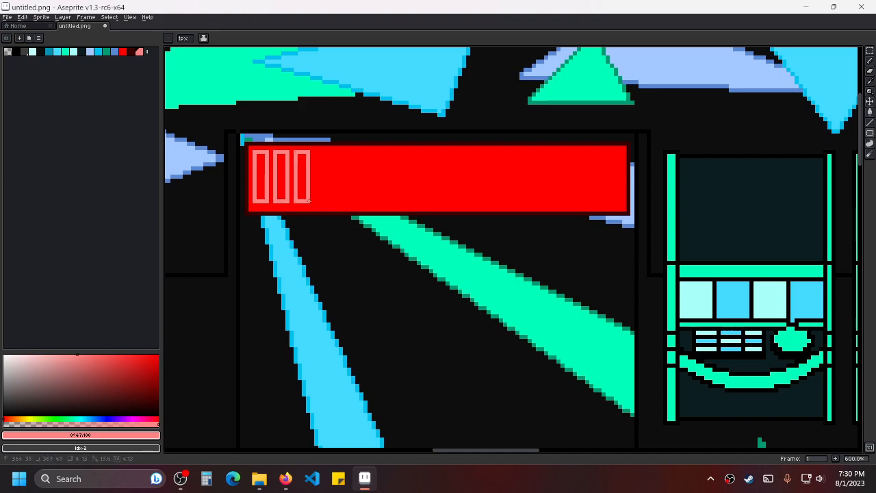
left_click_drag(316, 152, 332, 201)
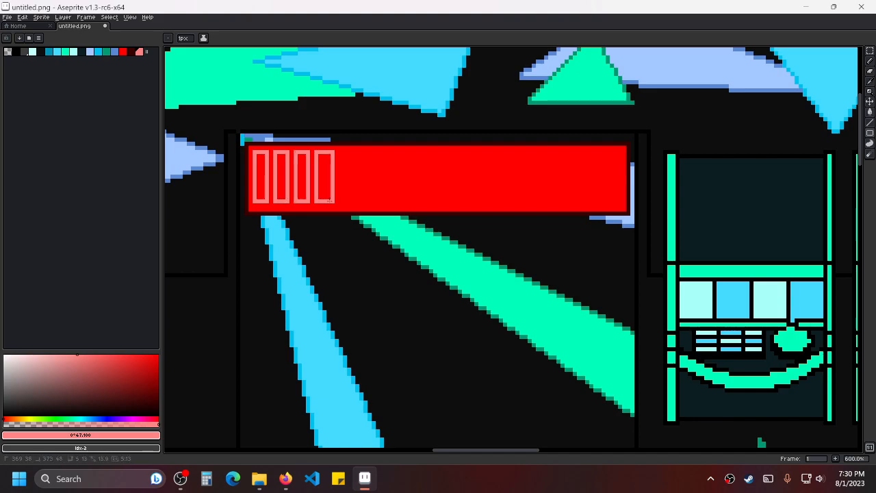
left_click_drag(336, 151, 351, 197)
left_click_drag(356, 152, 372, 203)
left_click_drag(377, 152, 393, 202)
left_click_drag(401, 152, 425, 200)
key("ctrl+z")
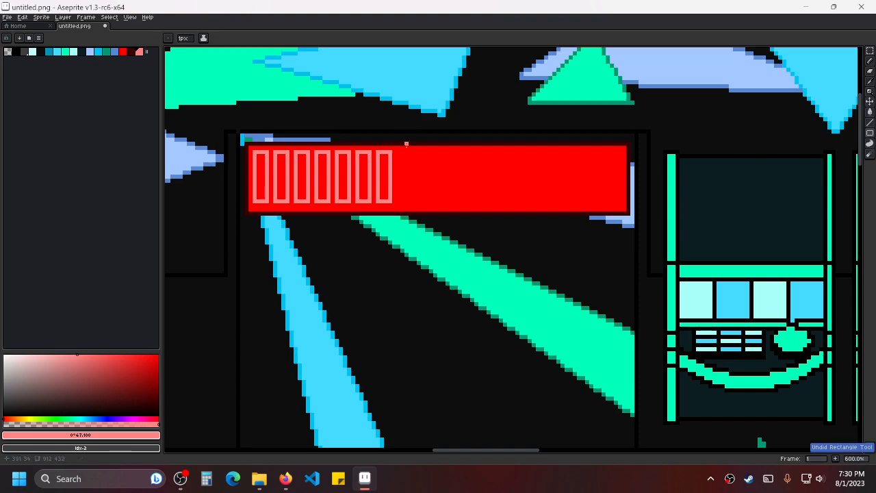
left_click_drag(396, 150, 411, 197)
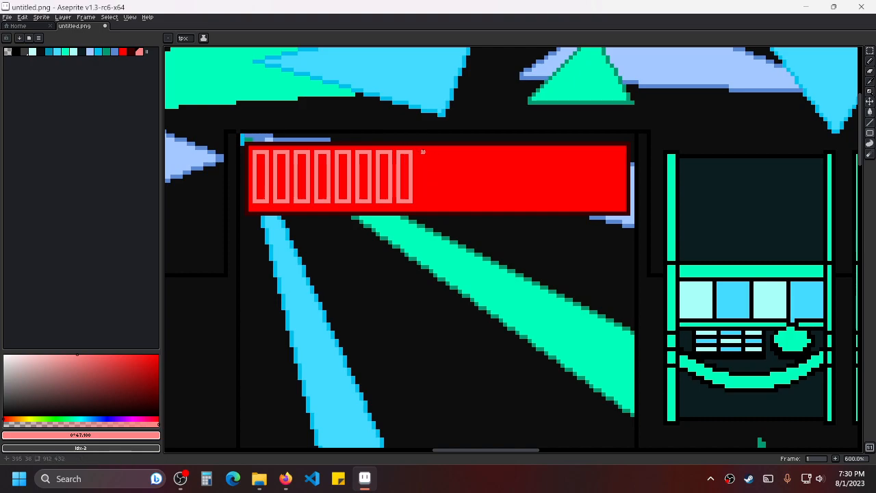
left_click_drag(419, 152, 432, 199)
left_click_drag(439, 151, 449, 201)
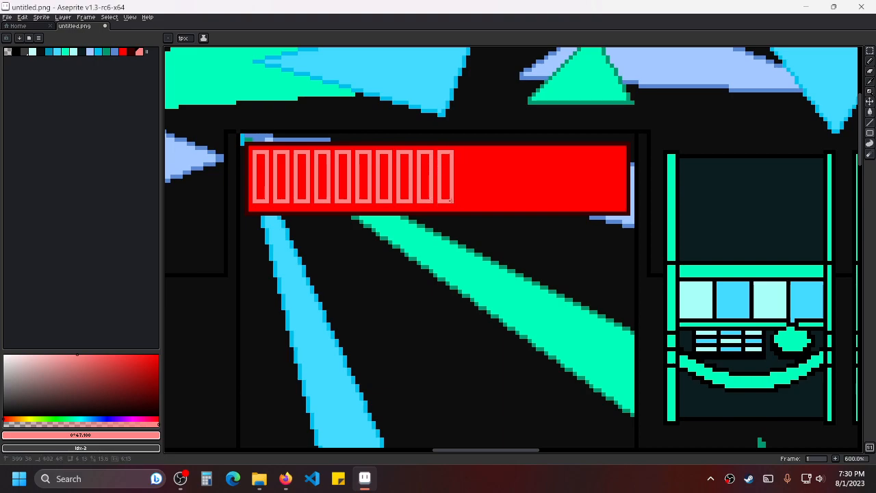
Continue the row with eight more light-red rectangle outlines of the same size and spacing up to the red bar's right end.
left_click_drag(459, 150, 473, 200)
left_click_drag(480, 151, 494, 202)
mouse_move(500, 151)
left_mouse_down()
mouse_move(523, 202)
mouse_move(514, 202)
left_mouse_up()
left_click_drag(521, 152, 537, 201)
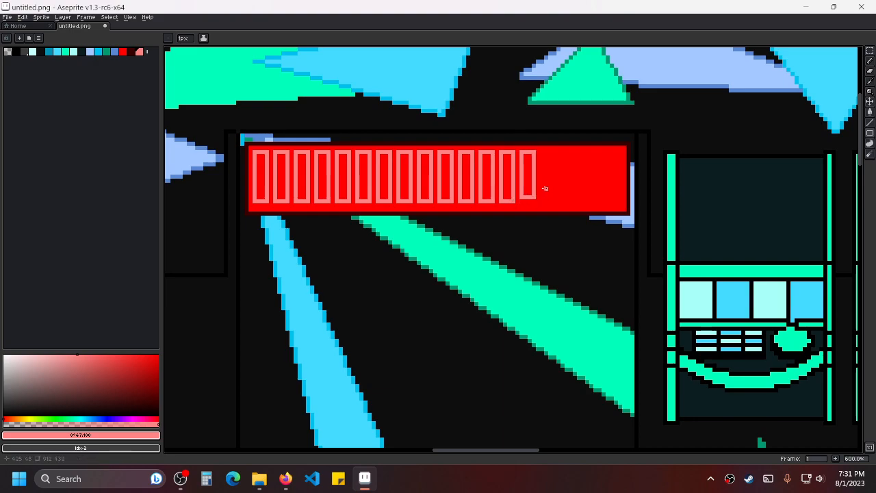
key("ctrl+z")
left_click_drag(521, 151, 536, 202)
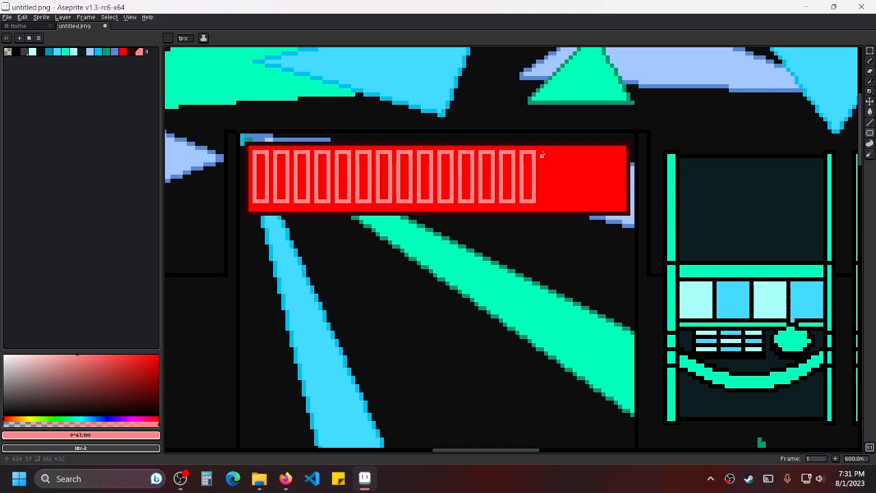
left_click_drag(541, 152, 557, 203)
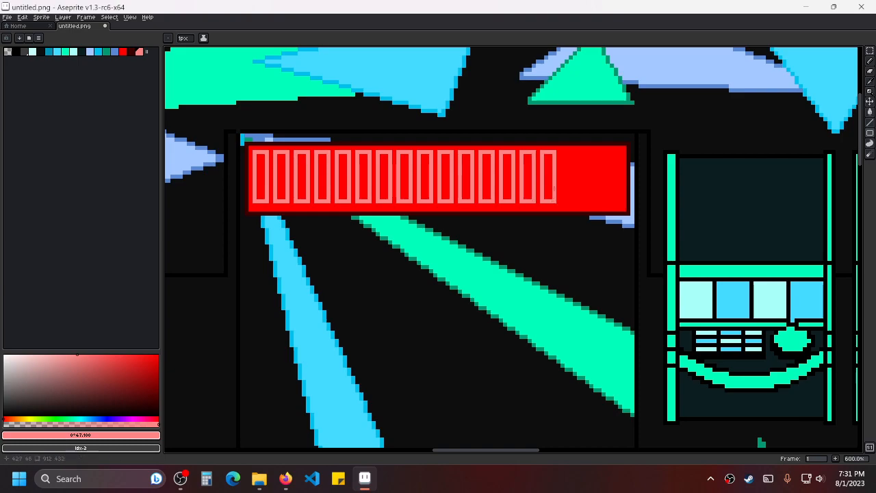
left_click_drag(562, 151, 577, 198)
key("ctrl+z")
left_click_drag(562, 151, 577, 203)
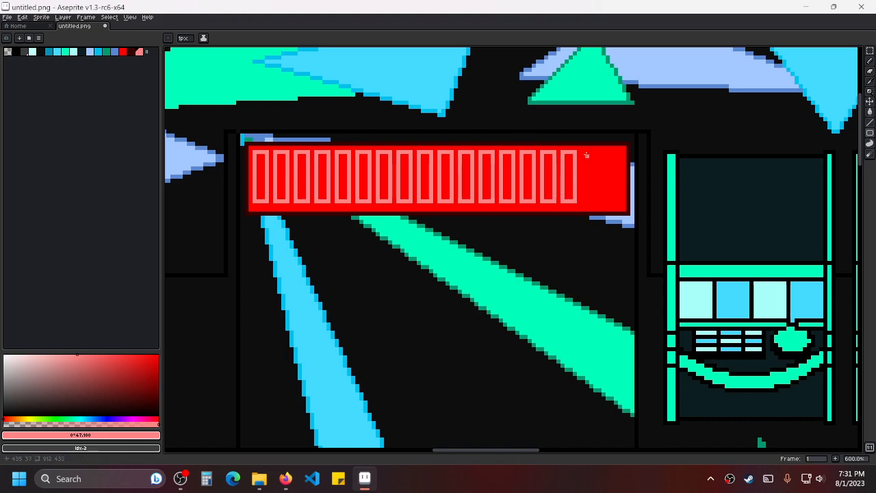
left_click_drag(583, 151, 595, 200)
left_click_drag(602, 150, 615, 199)
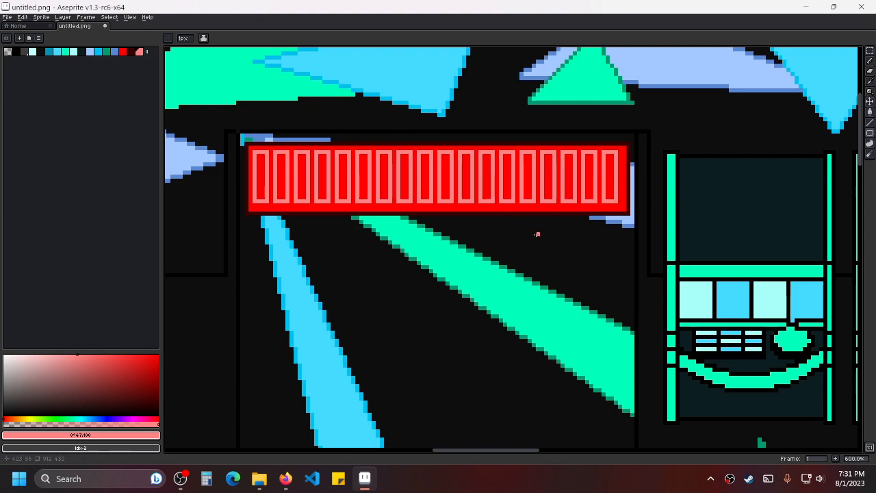
Examine the red bar with its row of light-red outlines, close up and against the ray panels and machines.
scroll(537, 235, "down", 3)
scroll(422, 172, "up", 2)
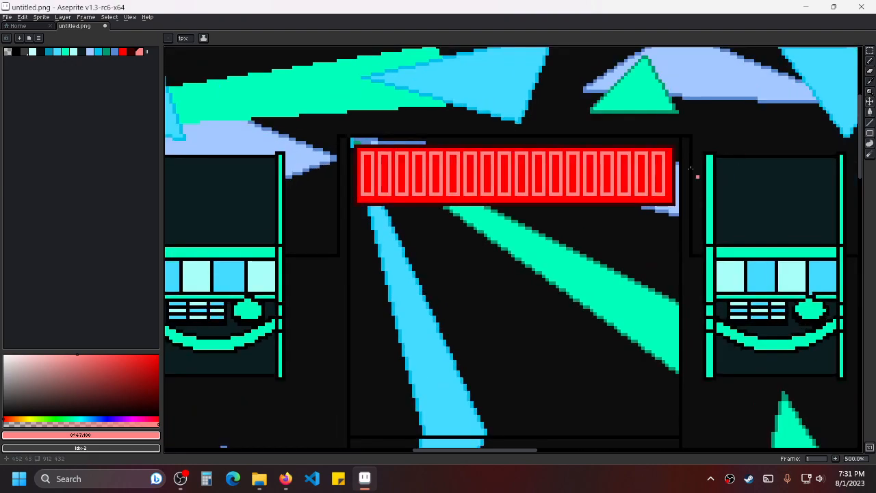
scroll(696, 175, "down", 3)
scroll(650, 216, "down", 5)
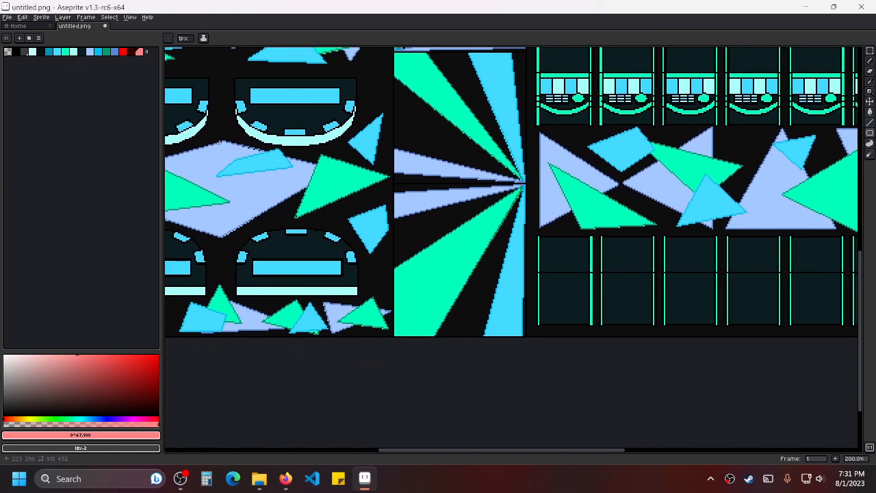
scroll(504, 147, "up", 1)
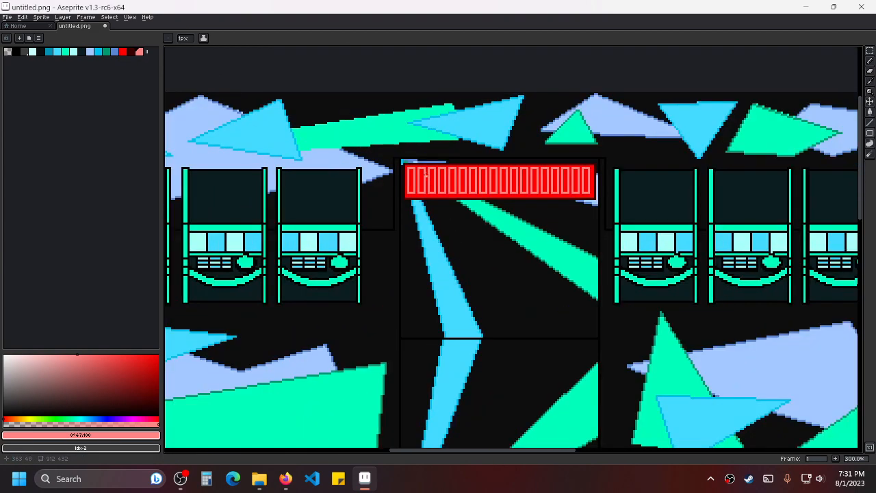
scroll(426, 175, "up", 2)
scroll(609, 210, "down", 3)
left_click_drag(613, 284, 512, 48)
left_click_drag(512, 449, 453, 263)
scroll(438, 265, "up", 1)
left_click_drag(488, 169, 515, 449)
left_click_drag(514, 47, 521, 195)
left_click_drag(405, 157, 420, 367)
scroll(405, 155, "up", 5)
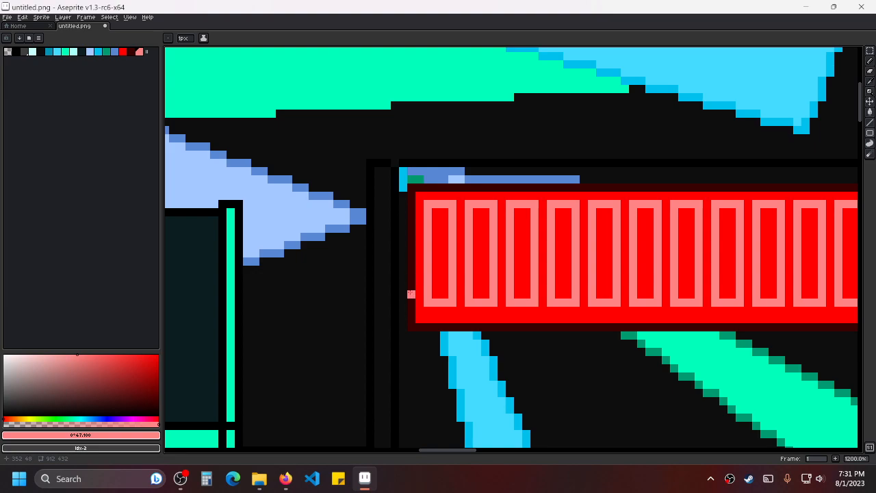
mouse_move(410, 190)
left_mouse_down()
mouse_move(410, 225)
mouse_move(420, 206)
left_mouse_up()
key("ctrl+z")
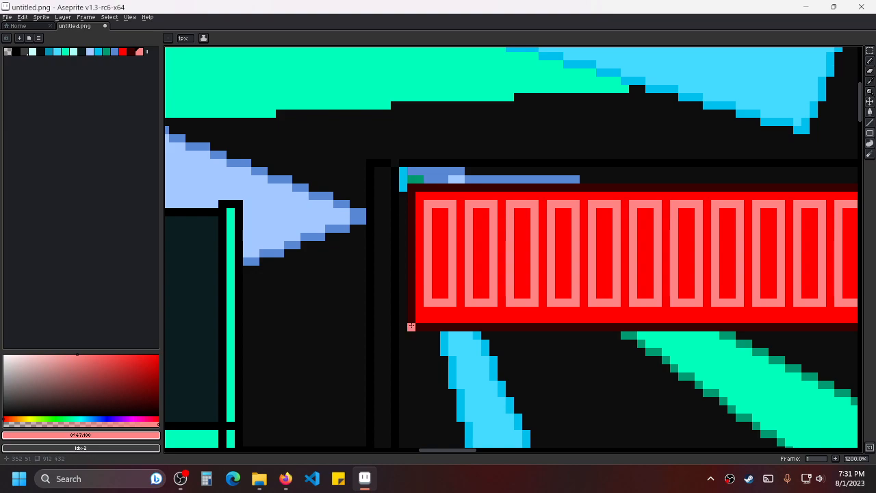
Inspect the lowest ray panel and its green and blue rays at the bottom edge of the image.
scroll(411, 327, "down", 7)
scroll(539, 233, "up", 2)
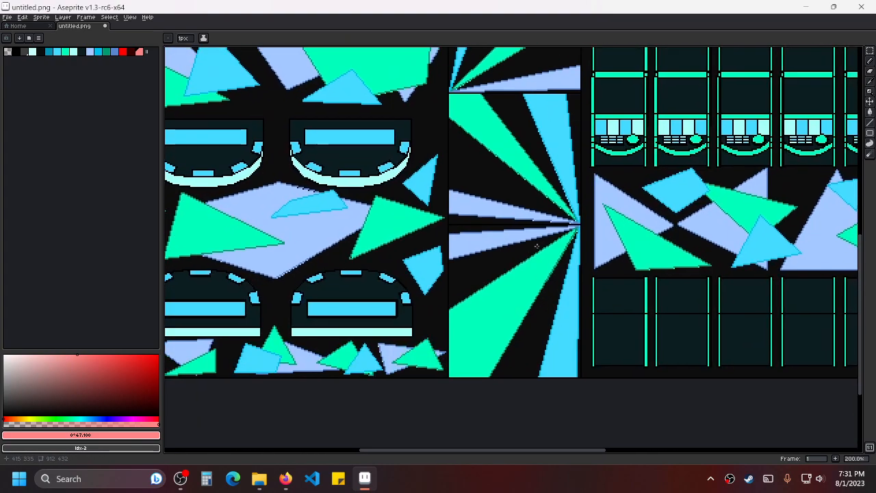
left_click_drag(469, 310, 426, 223)
scroll(427, 223, "up", 6)
scroll(373, 304, "down", 2)
left_click_drag(373, 304, 411, 188)
left_click_drag(438, 221, 374, 232)
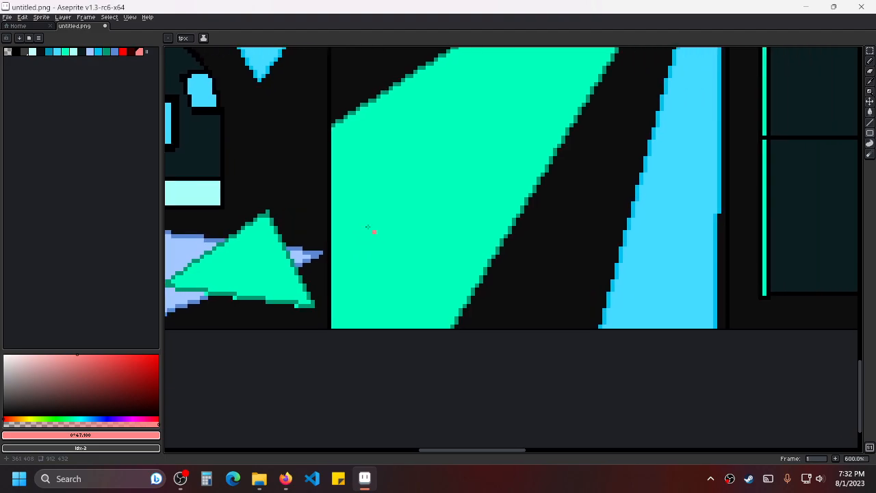
Draw a filled red bar about 94 by 18 pixels across the lowest ray panel, just above the image's bottom edge.
left_click(124, 52)
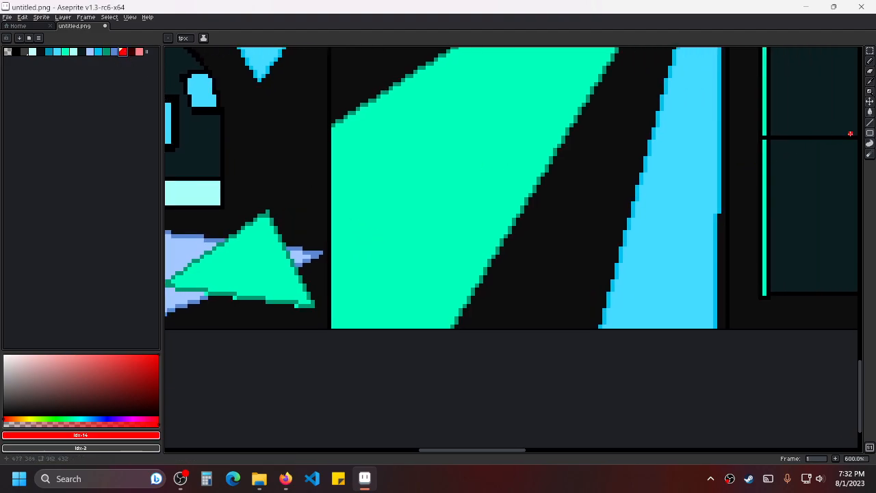
key("alt+Tab")
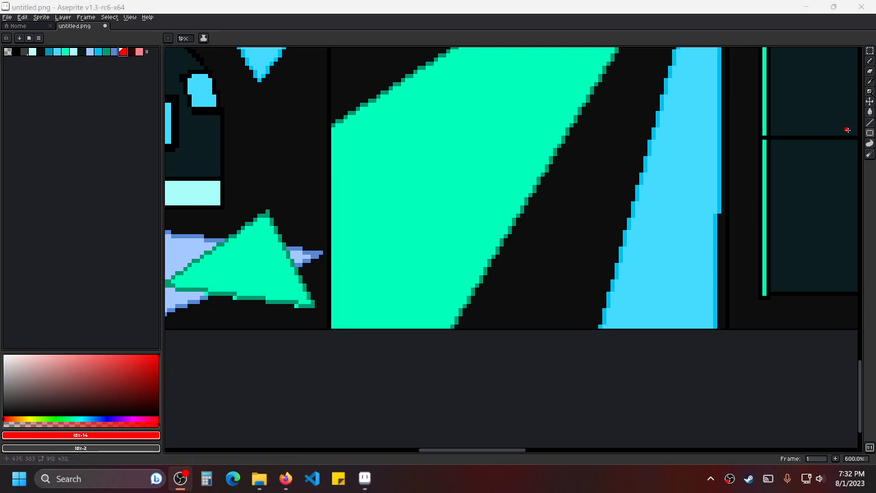
left_click(870, 133)
left_click(840, 134)
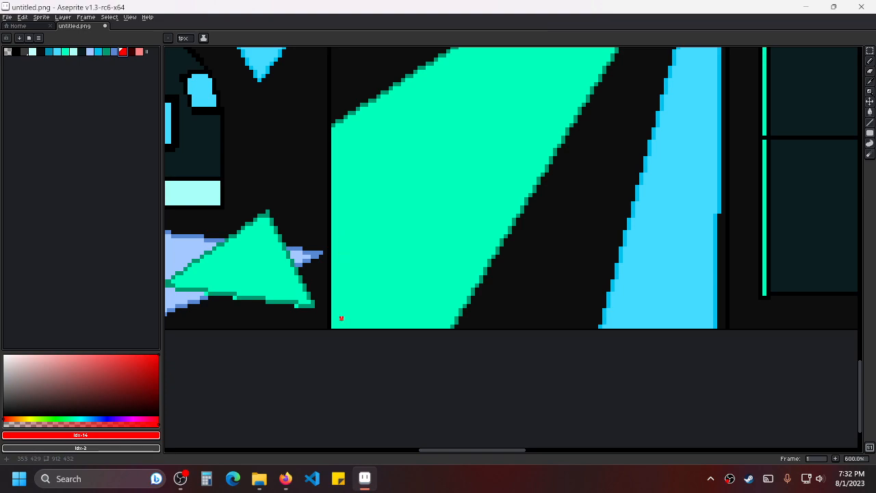
left_click_drag(341, 318, 341, 306)
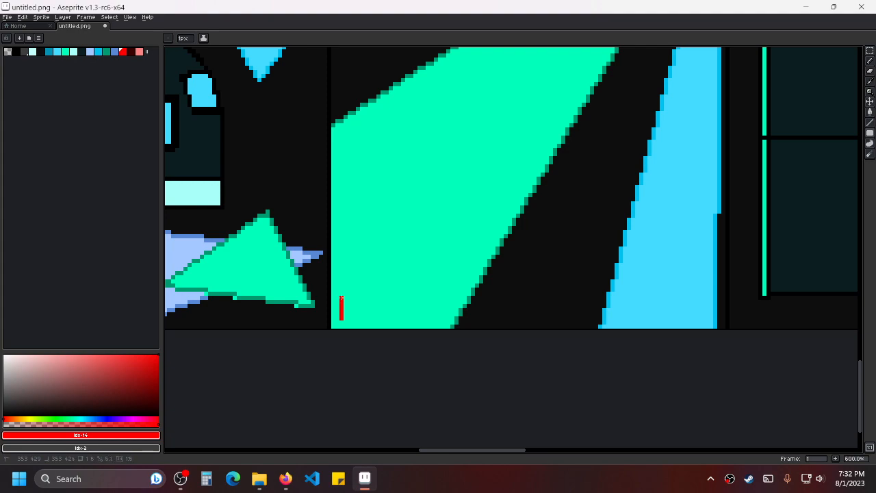
left_click_drag(341, 286, 342, 270)
left_click_drag(342, 319, 719, 318)
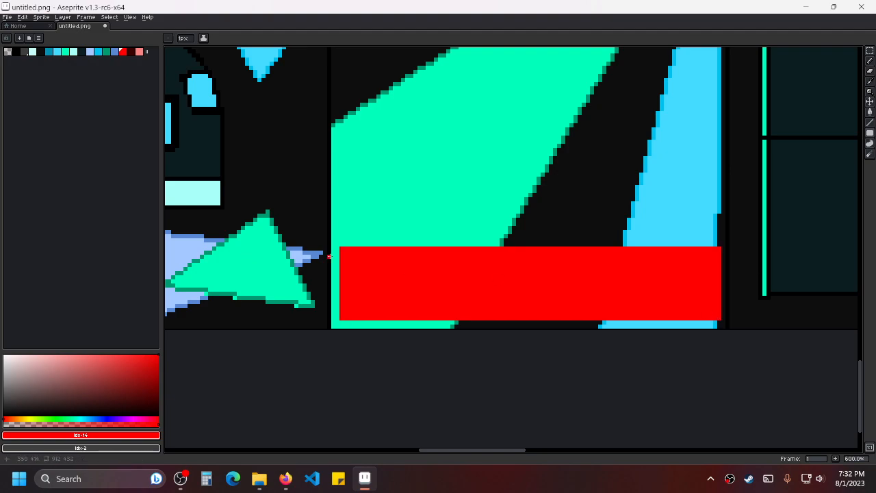
left_click_drag(337, 249, 371, 313)
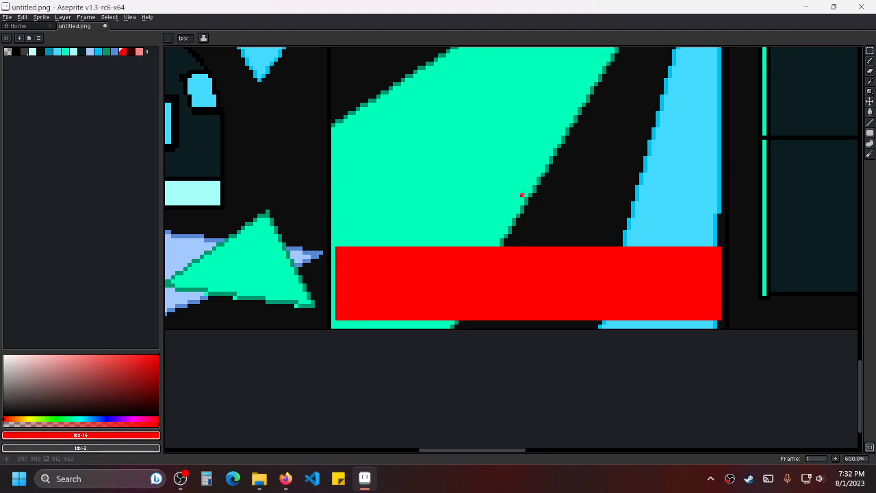
Outline the lower red bar with a one-pixel dark-red rectangle along its edges.
left_click(130, 52)
left_click(869, 134)
left_click(831, 134)
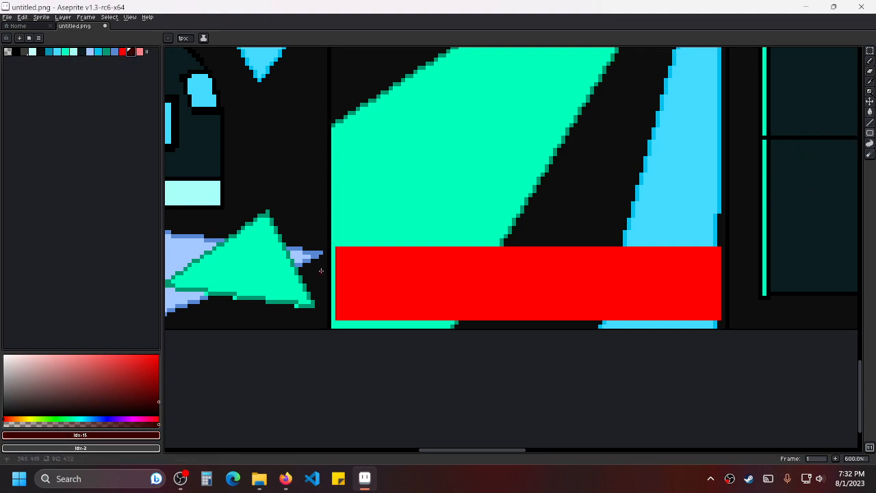
left_click_drag(337, 248, 718, 318)
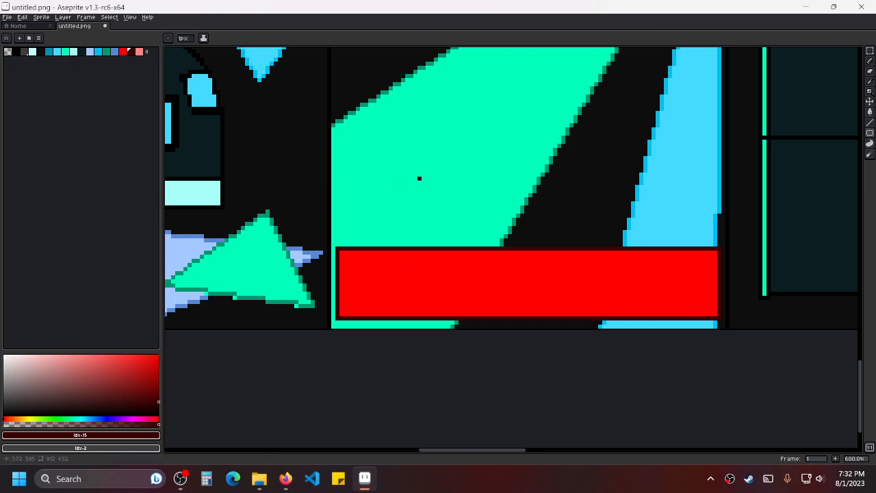
Draw seven upright light-red rectangle outlines, each 5 by 14 pixels and one pixel apart, starting at the lower red bar's left end.
left_click(140, 52)
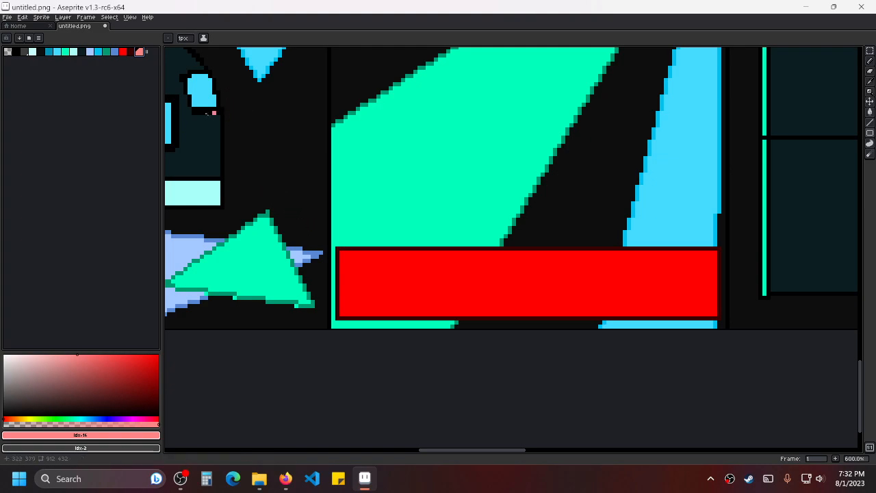
scroll(350, 273, "up", 2)
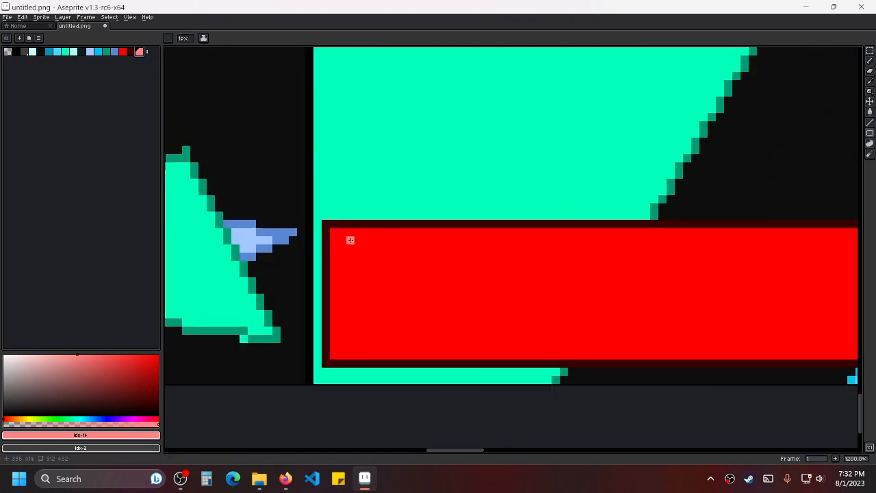
left_click_drag(341, 240, 375, 347)
left_click_drag(495, 299, 376, 276)
left_click_drag(272, 216, 303, 321)
left_click_drag(320, 215, 355, 321)
left_click_drag(374, 217, 408, 324)
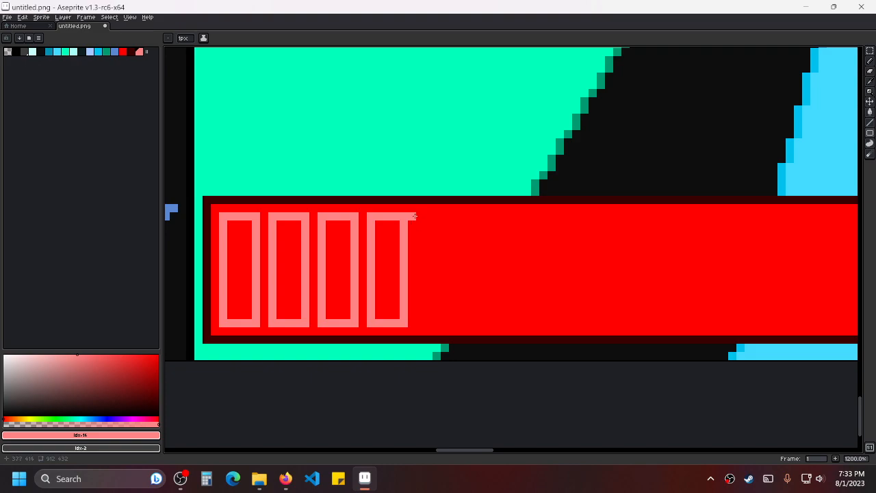
left_click_drag(419, 216, 456, 325)
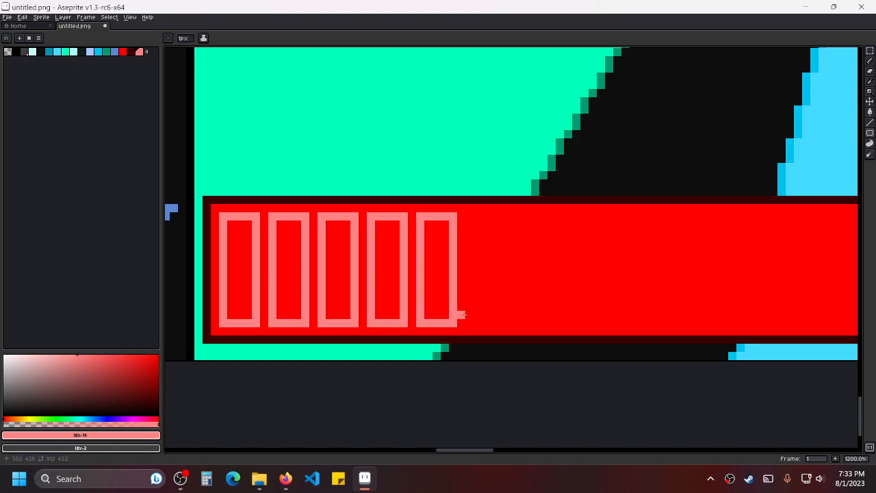
left_click_drag(631, 242, 591, 239)
left_click_drag(430, 211, 466, 317)
left_click_drag(480, 211, 511, 317)
left_click_drag(641, 296, 456, 305)
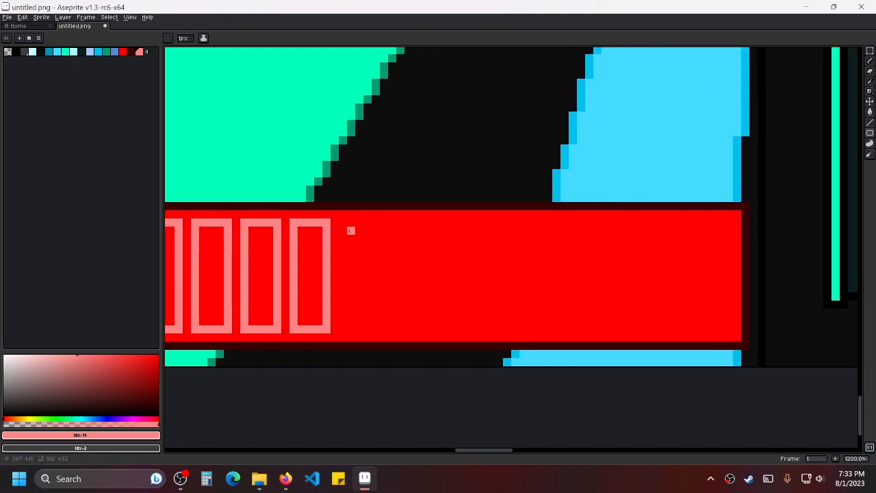
Continue the row with eight more light-red rectangle outlines of the same size and spacing up to the lower bar's right end.
mouse_move(343, 215)
left_mouse_down()
mouse_move(388, 341)
mouse_move(379, 326)
left_mouse_up()
key("ctrl+z")
left_click_drag(389, 219, 429, 333)
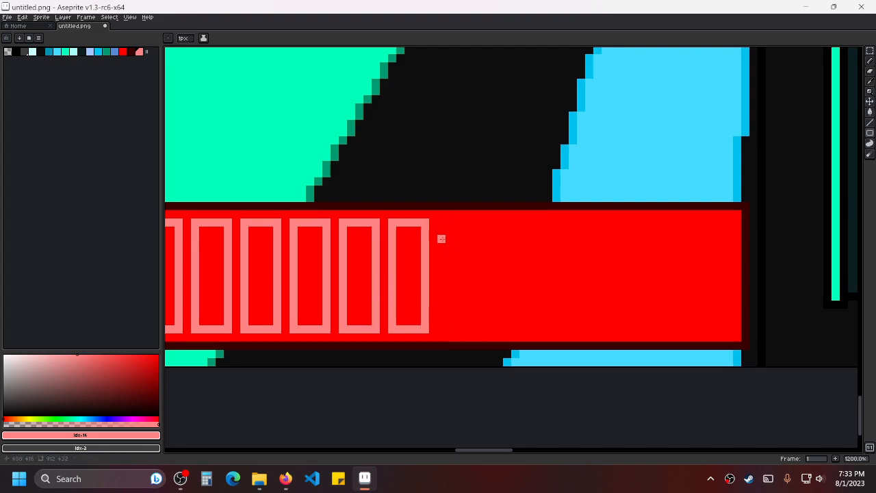
left_click_drag(439, 219, 477, 332)
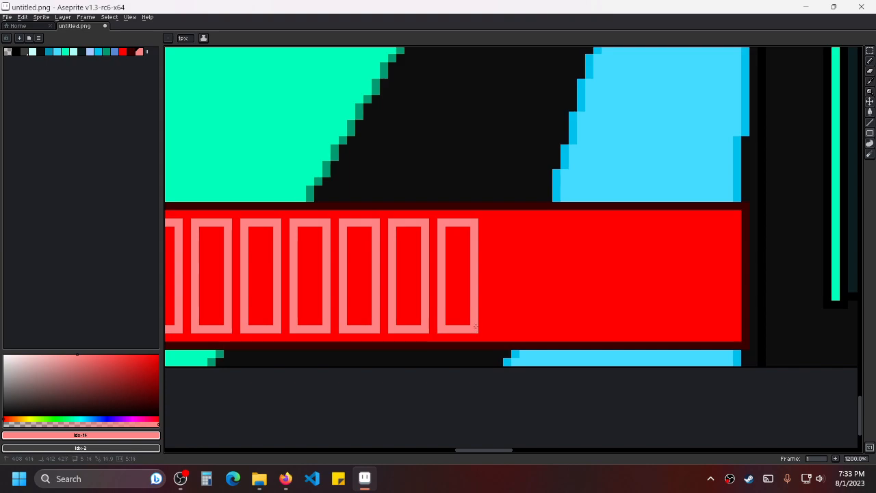
left_click_drag(490, 223, 522, 332)
left_click_drag(539, 222, 574, 327)
left_click_drag(588, 220, 619, 323)
left_click_drag(637, 226, 668, 330)
left_click_drag(686, 222, 719, 332)
Save the image with red bars at both ends of the ray walkway.
scroll(643, 238, "down", 3)
left_click_drag(642, 204, 636, 404)
left_click_drag(630, 171, 622, 438)
scroll(622, 284, "up", 1)
scroll(622, 284, "down", 5)
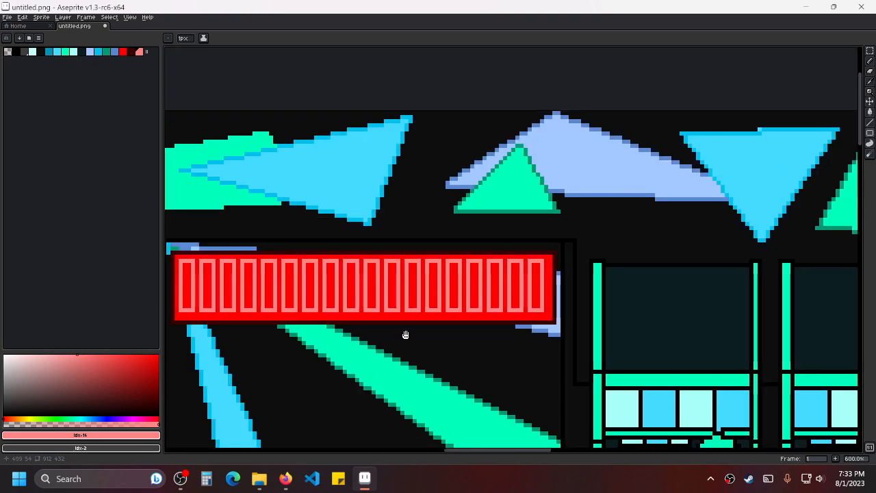
scroll(554, 330, "down", 3)
key("ctrl+s")
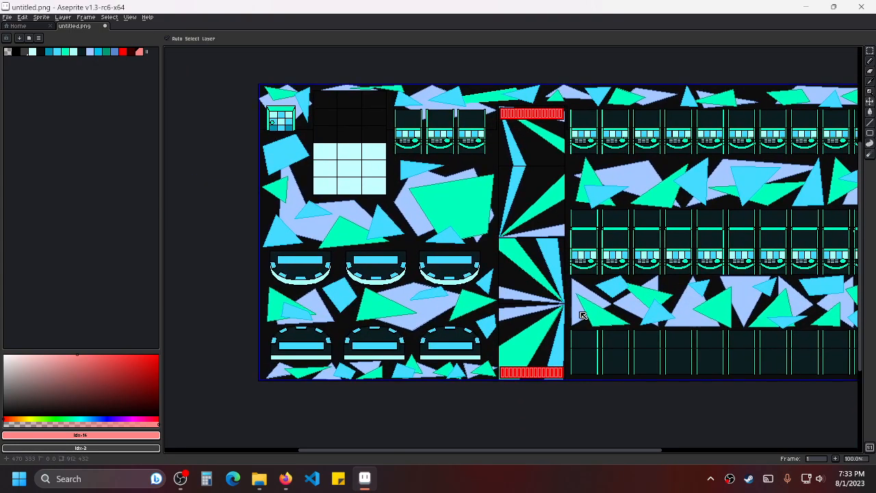
Examine the red bars at both ends of the ray walkway, close up and against the whole image.
scroll(600, 251, "up", 2)
scroll(599, 252, "up", 4)
scroll(526, 208, "down", 3)
scroll(515, 274, "up", 2)
scroll(398, 226, "down", 1)
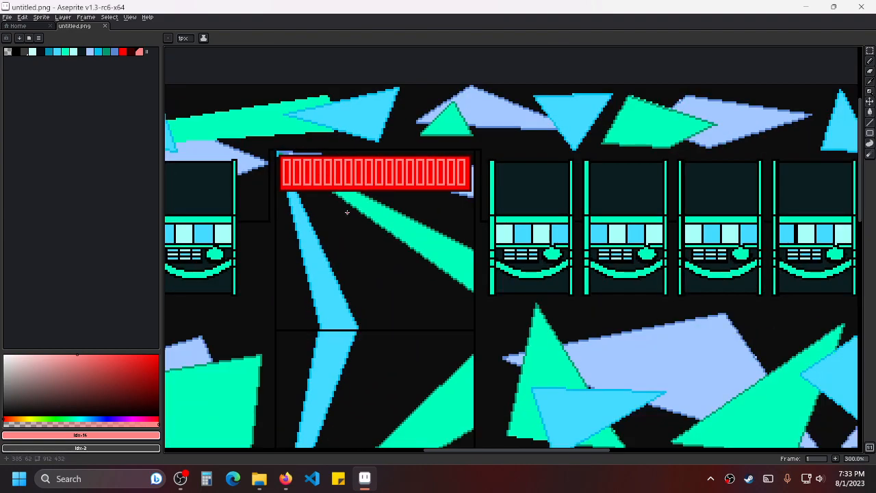
scroll(348, 209, "up", 6)
scroll(345, 248, "down", 9)
scroll(566, 254, "up", 3)
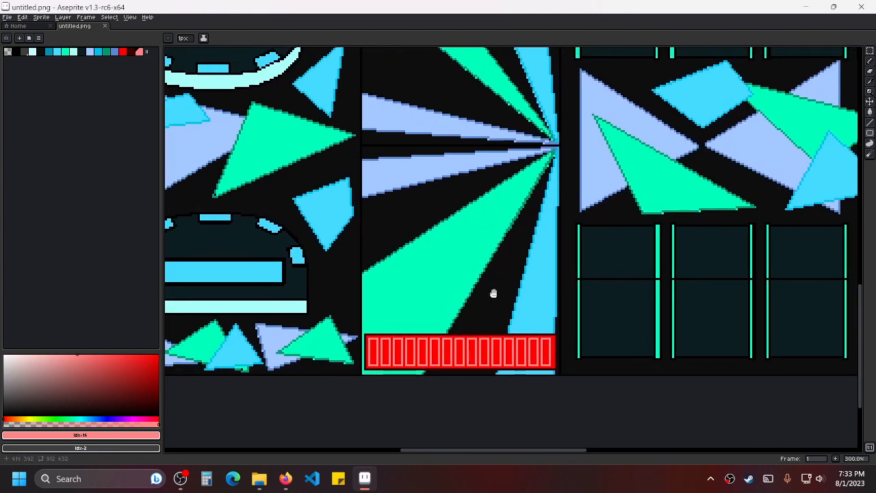
left_click_drag(494, 293, 494, 294)
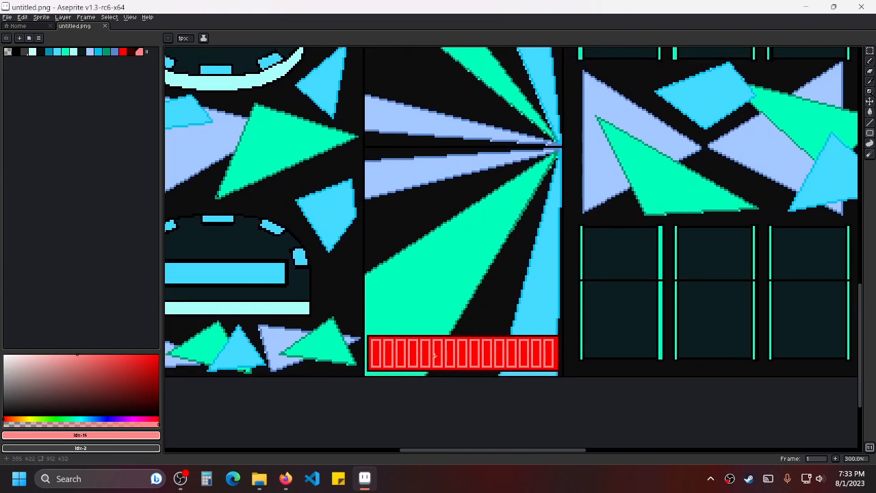
left_click_drag(510, 167, 533, 384)
left_click_drag(500, 149, 517, 340)
left_click_drag(514, 163, 494, 286)
scroll(452, 152, "down", 2)
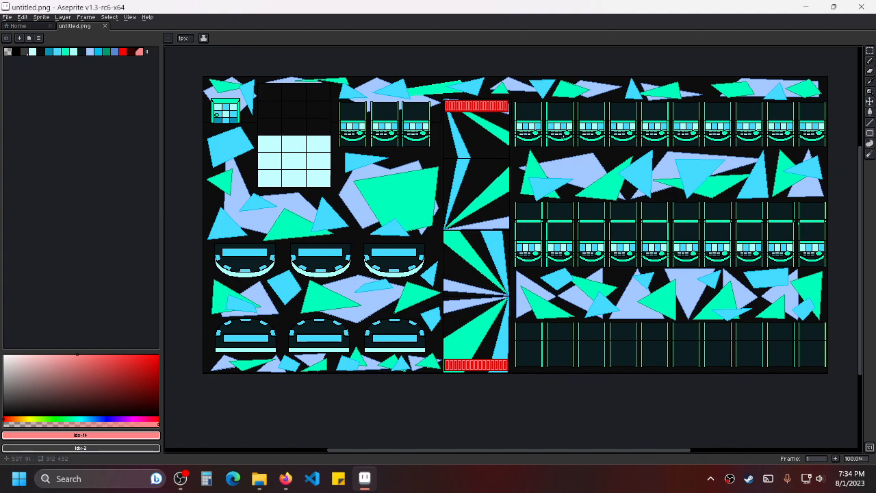
scroll(471, 139, "up", 2)
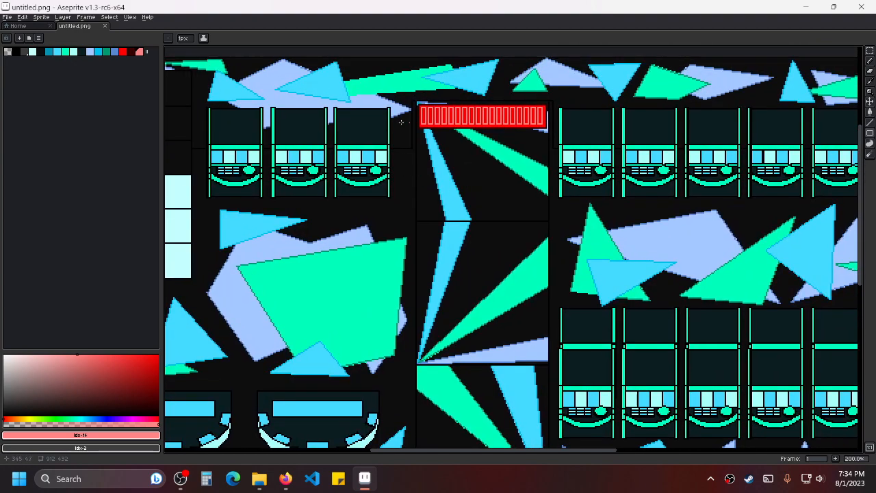
Mix a dark purple with saturation 100 and value 55, and add it to the palette.
left_click(24, 51)
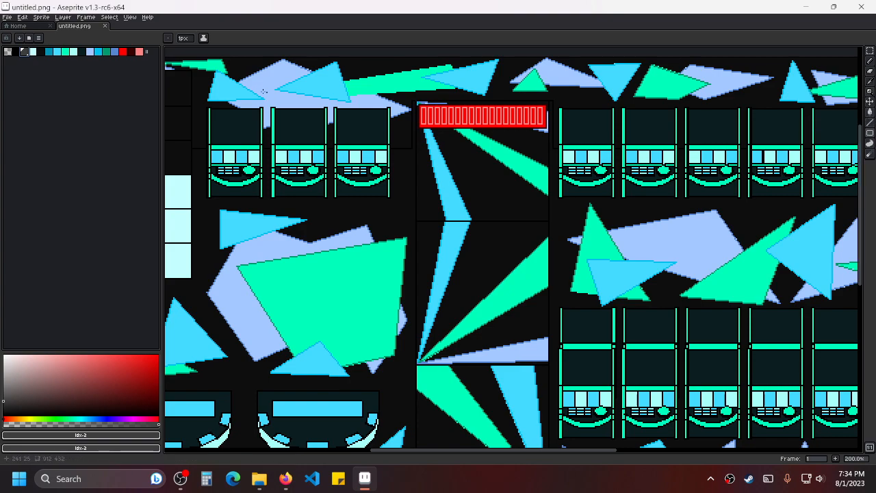
left_click(50, 52)
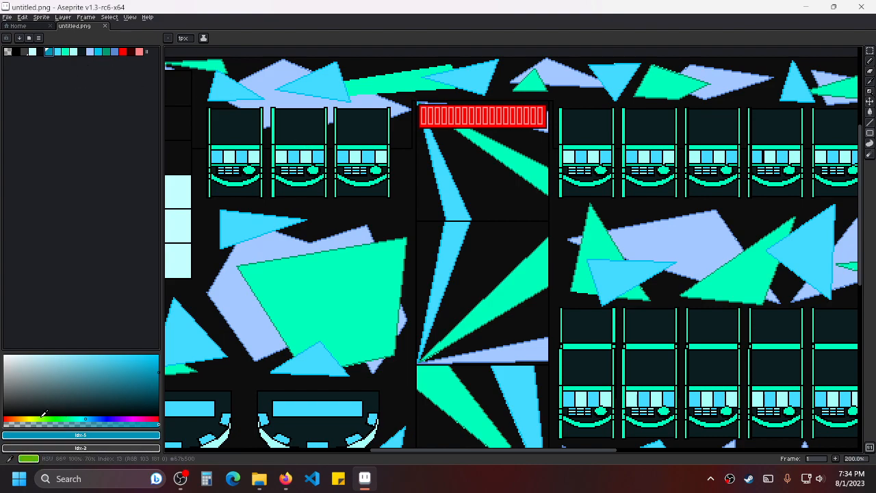
left_click(128, 418)
left_click_drag(135, 393, 173, 381)
left_click(156, 438)
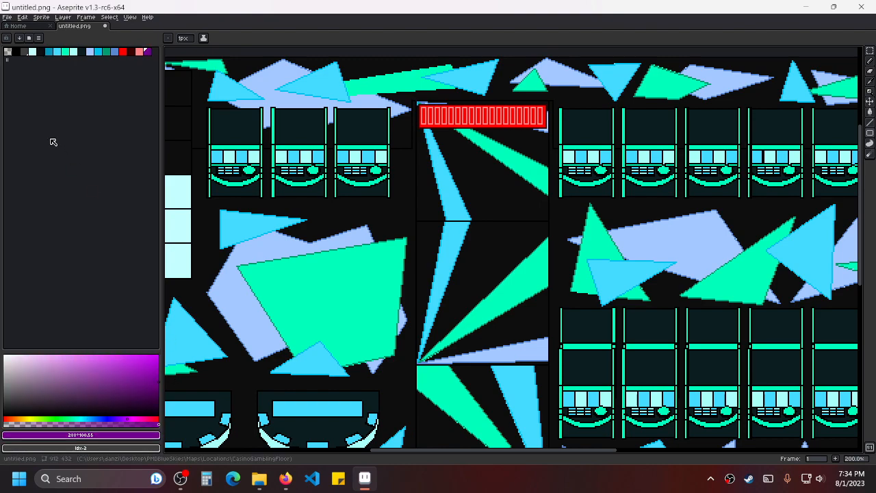
Fill the black gaps between the rays of the uppermost ray panel with dark purple using the Paint Bucket.
left_click(869, 113)
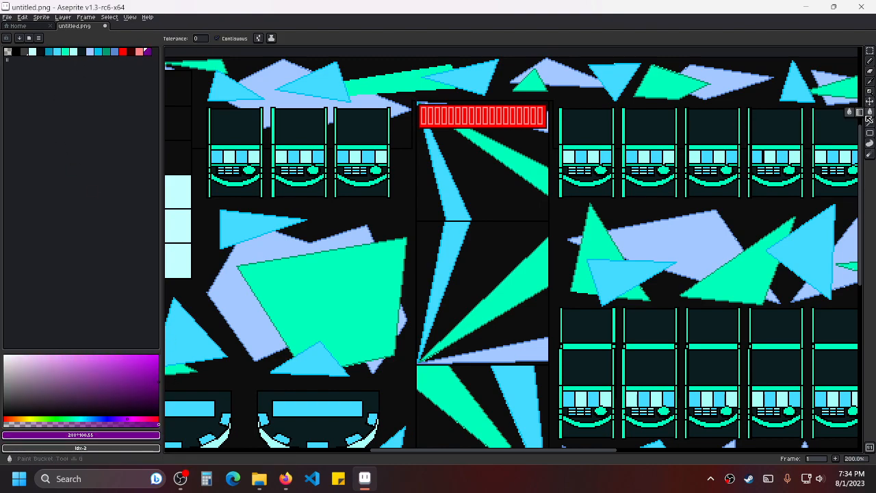
left_click(424, 193)
left_click(500, 199)
left_click(539, 139)
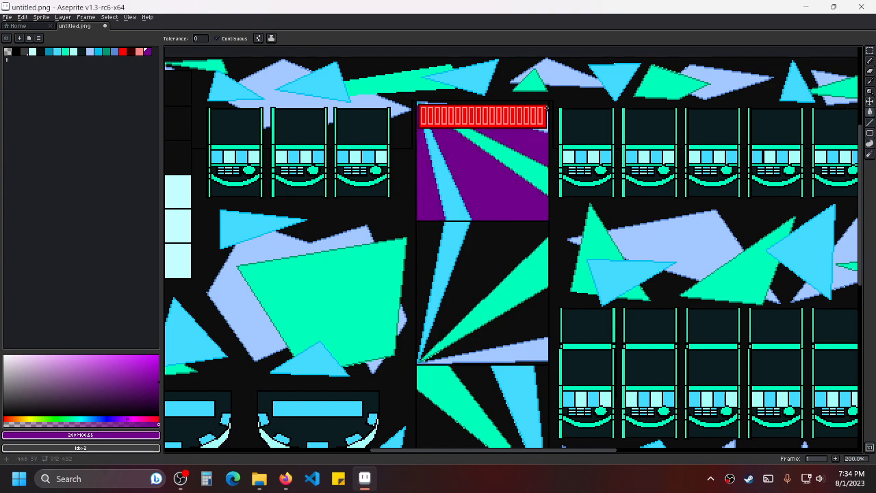
left_click(542, 104)
Fill the black gaps of the second ray panel with dark purple, including the thin strip under its lavender ray.
left_click_drag(480, 283, 475, 178)
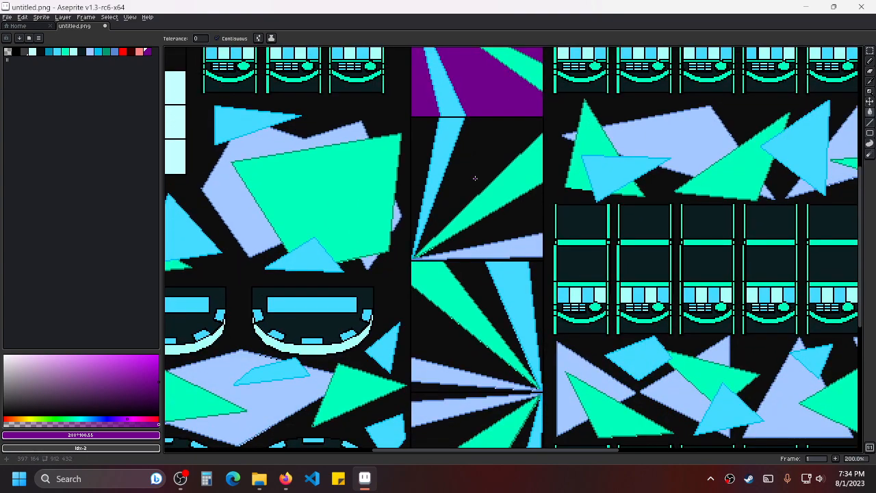
scroll(453, 177, "up", 1)
left_click(406, 160)
left_click(461, 176)
left_click(537, 234)
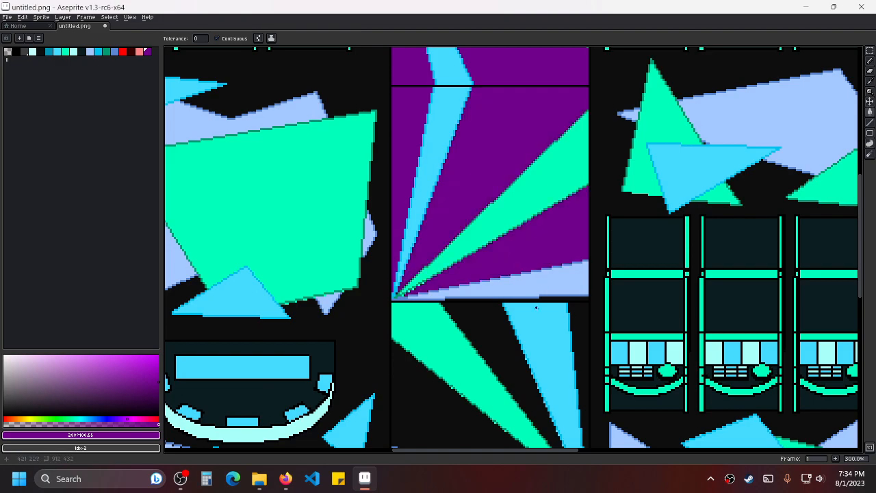
left_click(558, 299)
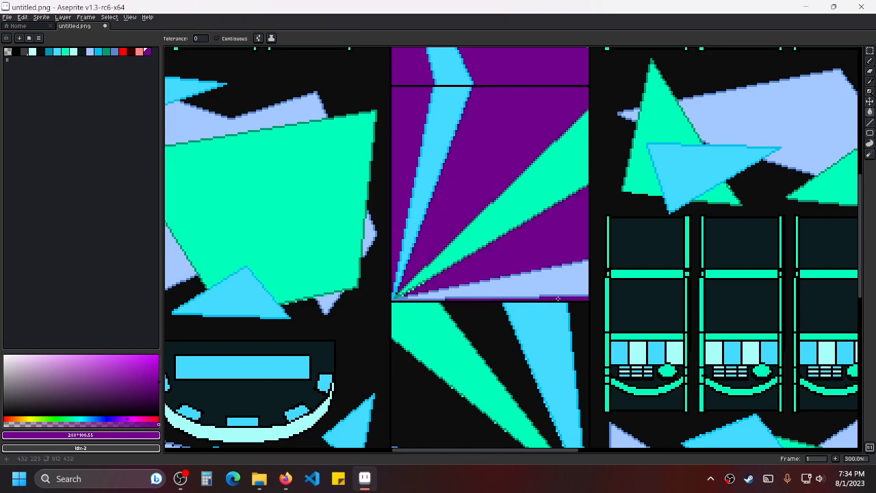
Fill the black gaps of the third ray panel with dark purple, including the strip below its lavender ray.
left_click_drag(467, 328, 457, 162)
left_click(434, 240)
left_click(485, 187)
left_click(569, 174)
left_click_drag(537, 329, 454, 265)
left_click(375, 264)
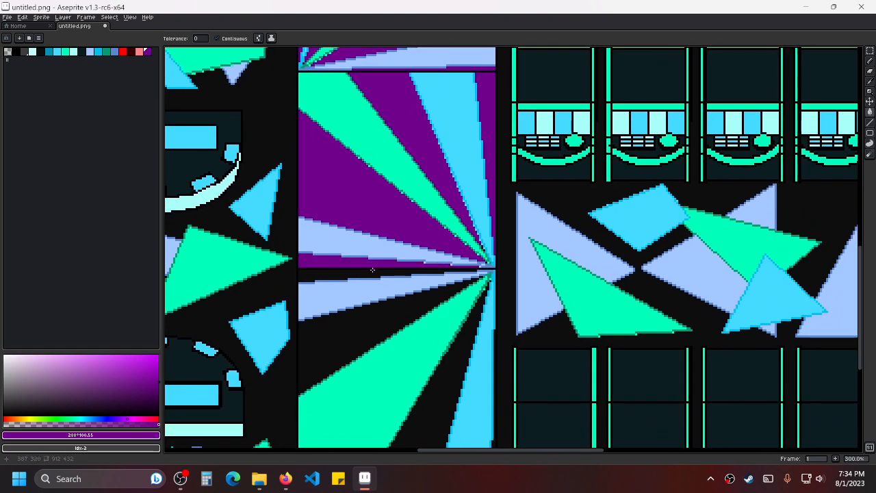
Fill the black gaps between the rays of the lowest panel with dark purple, including the piece beneath the red bar.
left_click(372, 274)
left_click(363, 319)
left_click(432, 351)
scroll(450, 192, "down", 3)
scroll(450, 192, "right", 1)
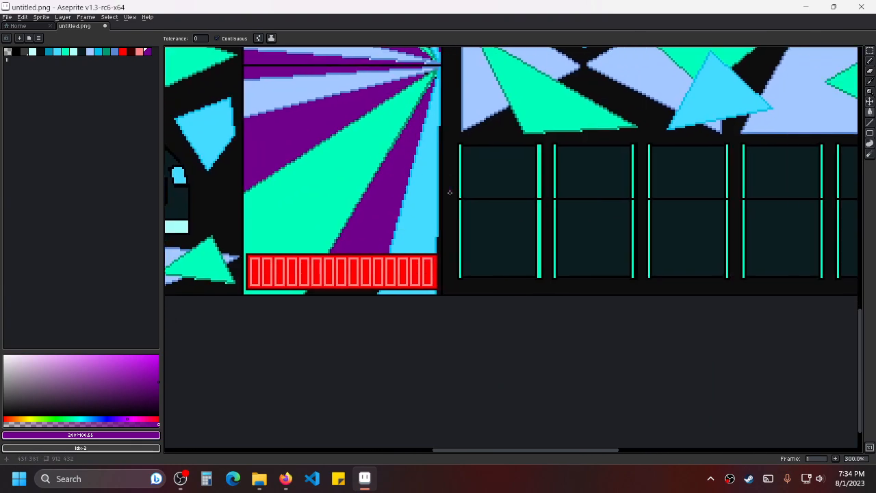
scroll(394, 205, "up", 2)
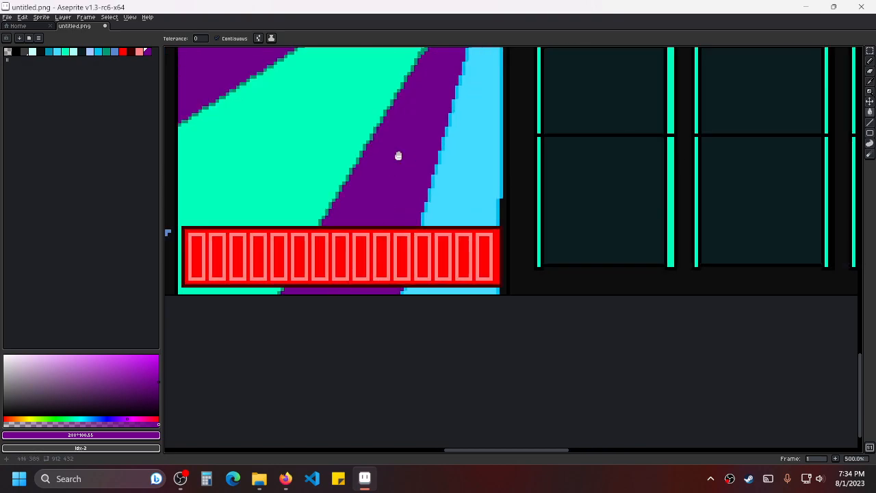
Fill the leftover black pixels where the rays converge with dark purple and save the image.
scroll(395, 145, "up", 2)
scroll(469, 127, "up", 3)
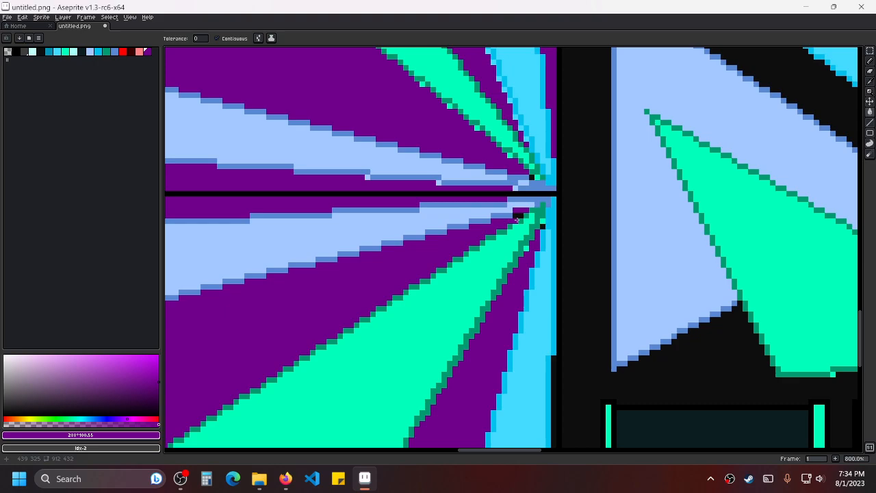
key("ctrl+z")
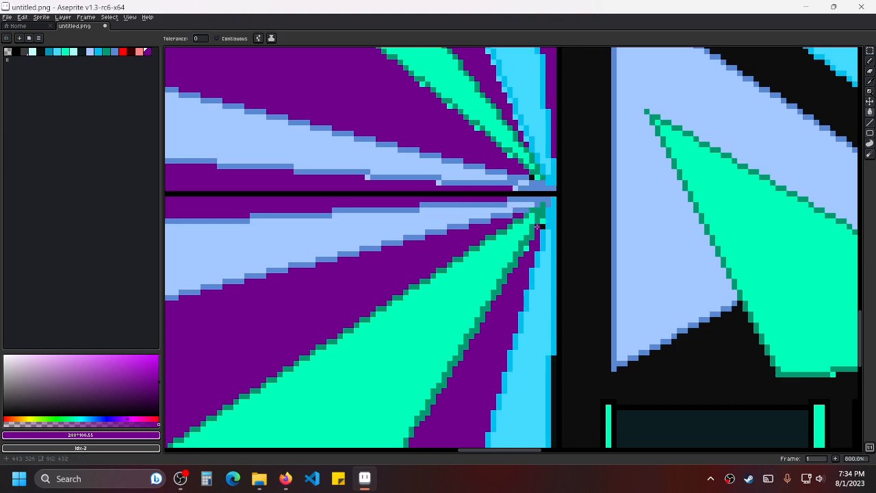
scroll(539, 227, "down", 5)
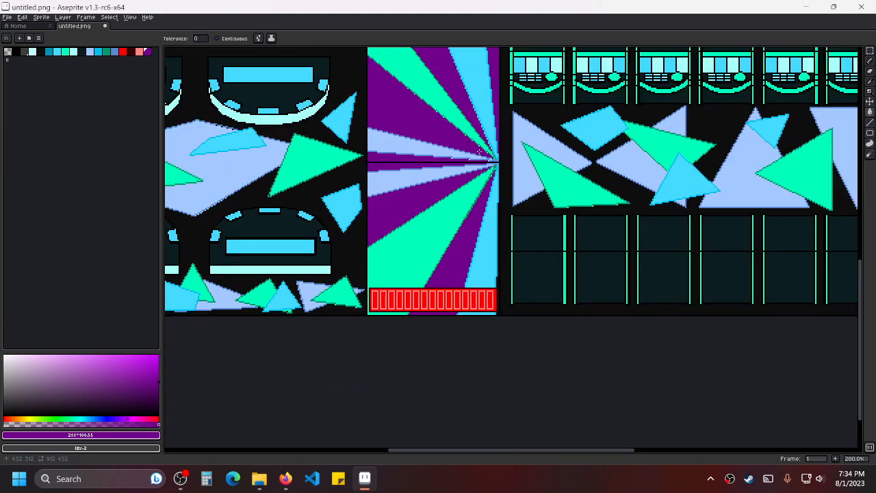
key("ctrl+s")
scroll(491, 202, "down", 2)
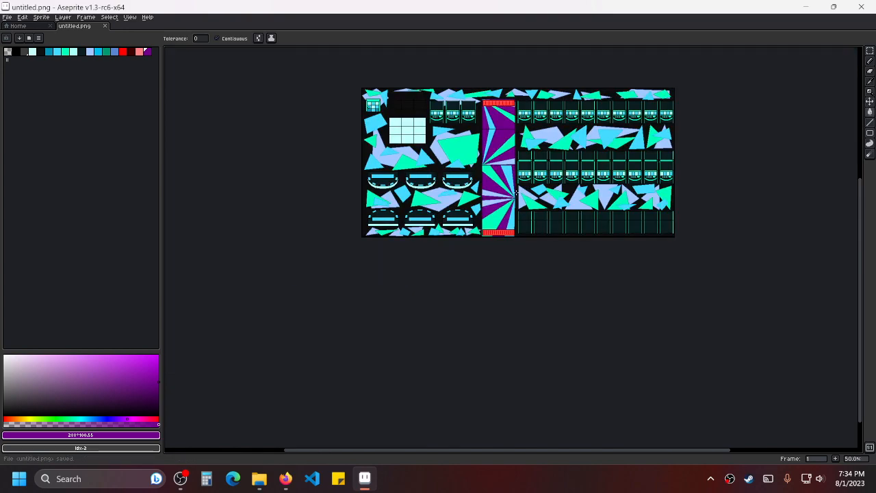
Look over the whole background around the ray walkway and save untitled.png again.
scroll(566, 183, "up", 1)
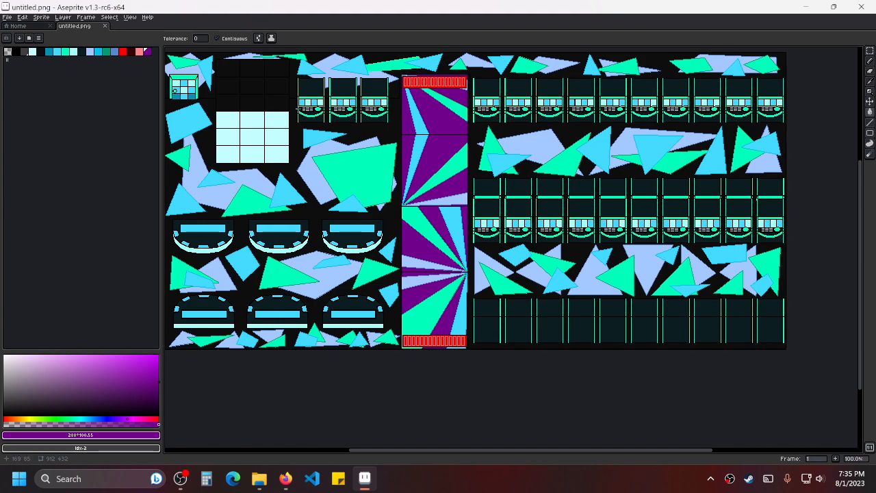
scroll(462, 175, "up", 3)
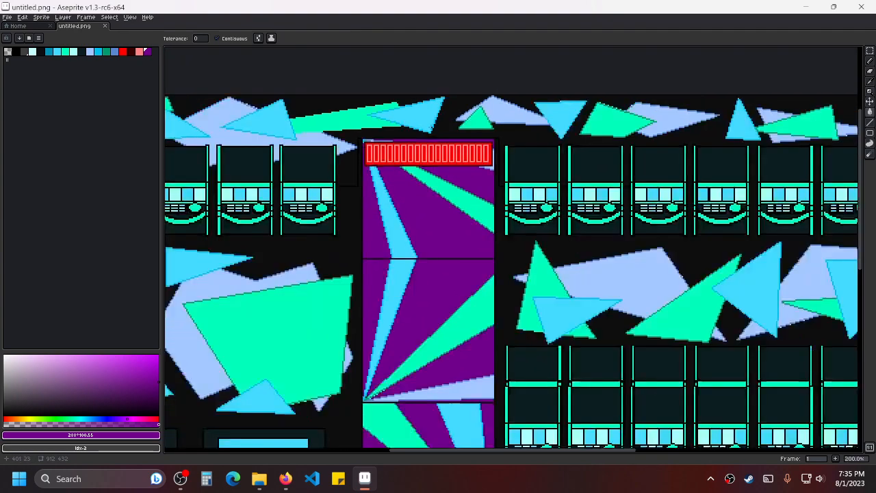
scroll(430, 127, "down", 1)
left_click_drag(616, 259, 536, 185)
left_click_drag(362, 208, 536, 204)
left_click_drag(442, 130, 410, 233)
key("ctrl+s")
key("g")
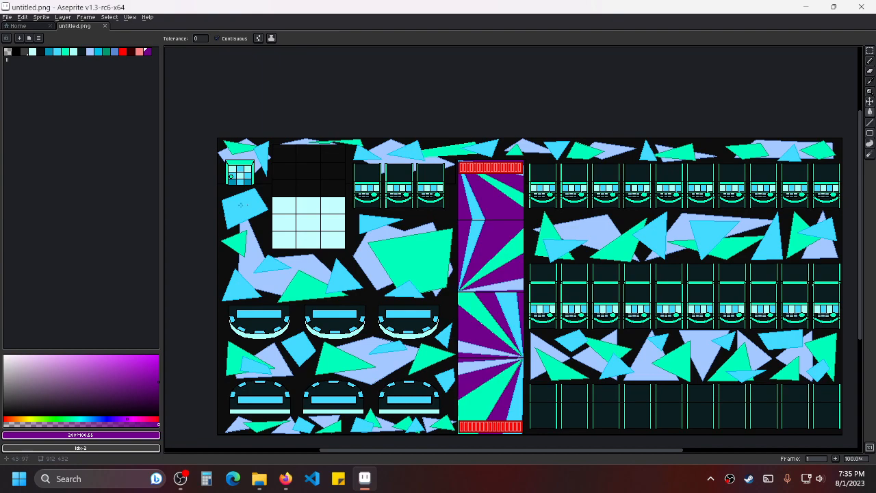
left_click_drag(583, 261, 552, 271)
scroll(569, 245, "up", 1)
scroll(552, 271, "down", 1)
left_click_drag(655, 237, 601, 227)
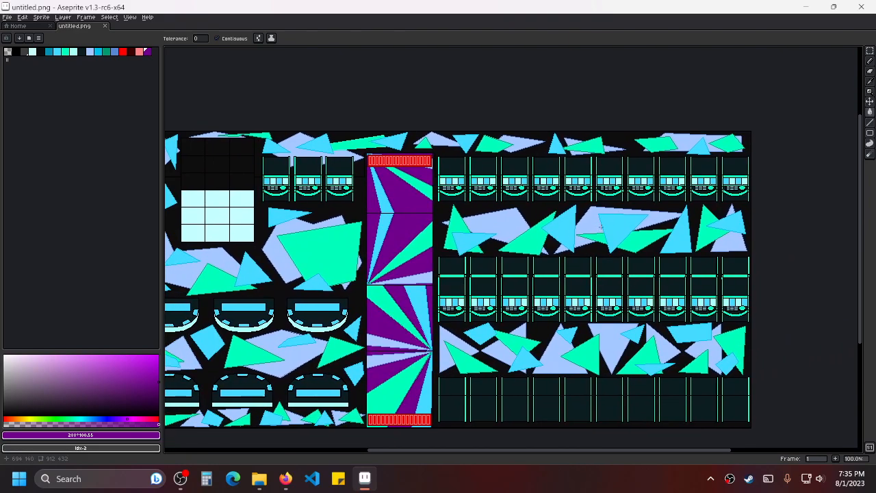
left_click_drag(399, 235, 483, 225)
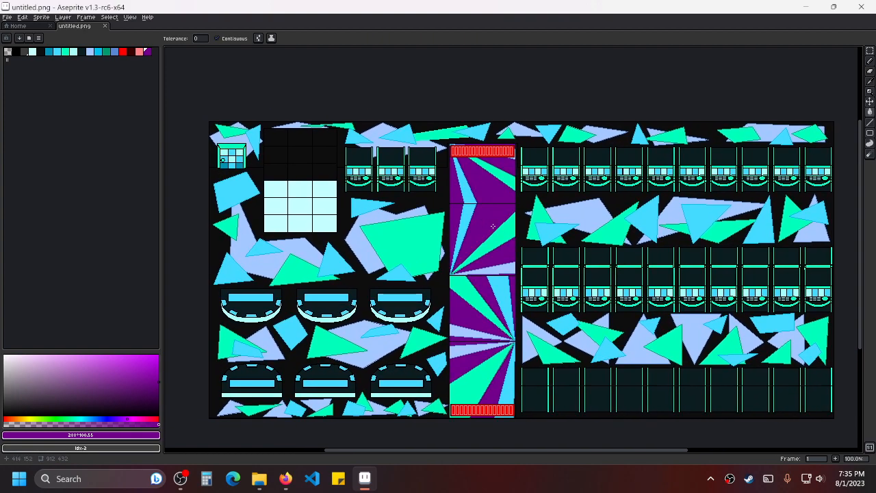
Switch to Firefox, browse the youtube.com home page in the empty tab, and close that tab.
left_click(285, 479)
left_click(361, 15)
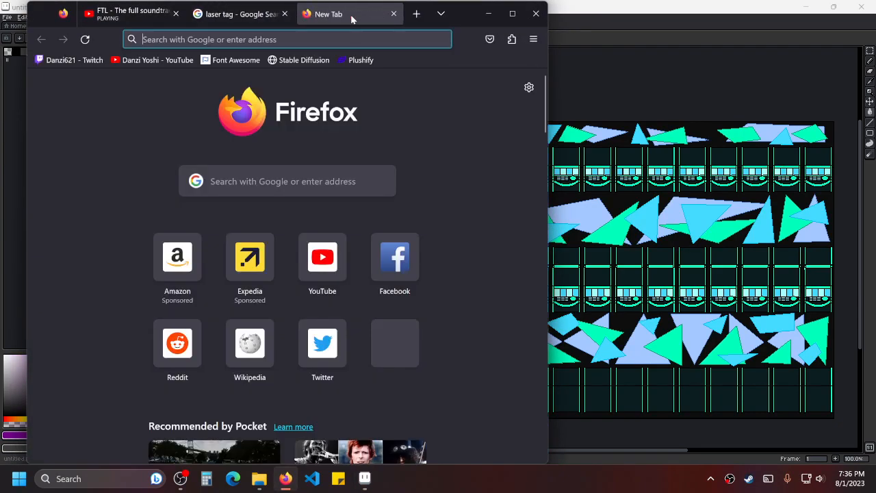
type("youtube.com")
key("Return")
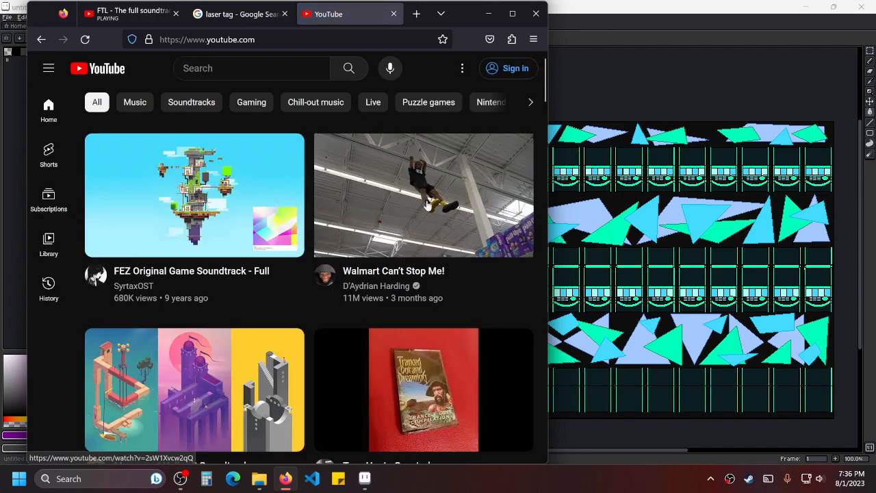
scroll(356, 189, "down", 5)
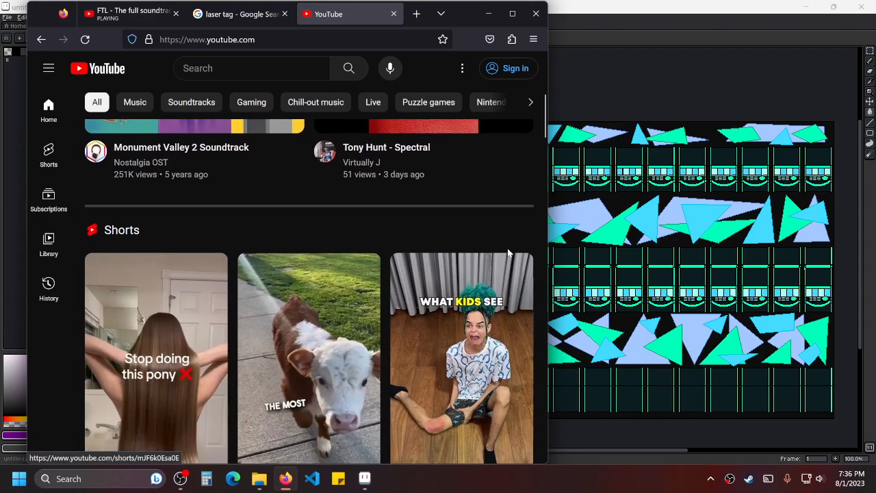
scroll(517, 244, "up", 5)
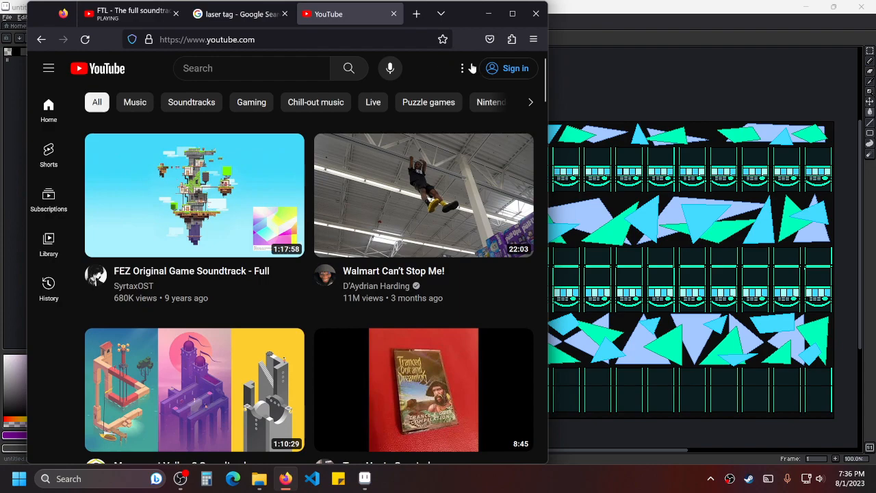
left_click(393, 13)
Open the bookmarked YouTube channel in a new tab and look at its latest videos.
left_click(363, 14)
left_click(156, 63)
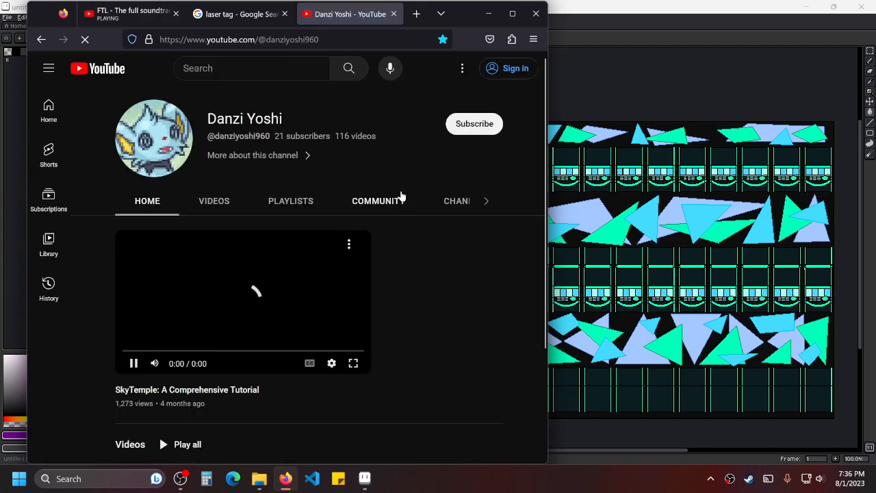
left_click(213, 200)
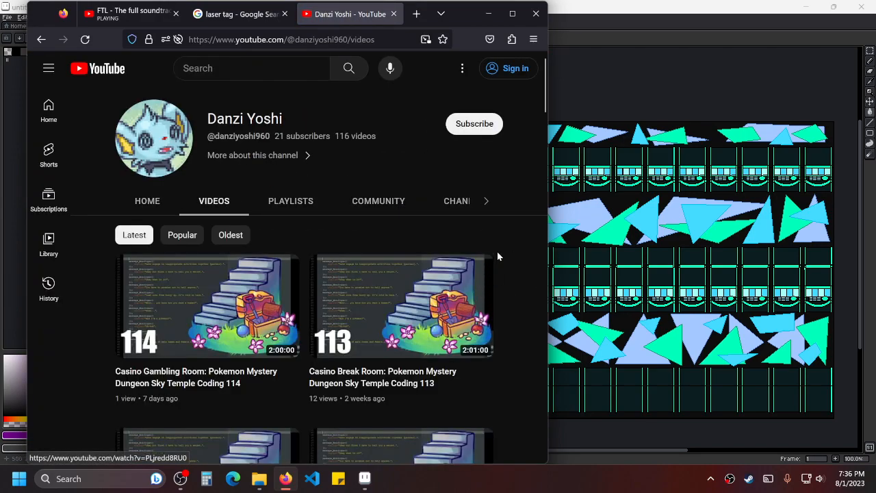
scroll(500, 252, "down", 3)
scroll(528, 248, "up", 2)
mouse_move(245, 273)
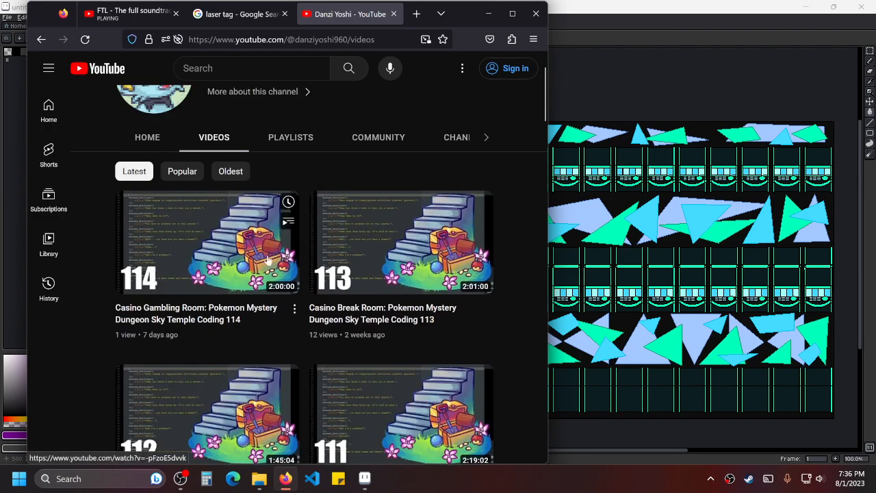
Close the YouTube channel and laser tag image search tabs and return to Aseprite.
left_click(394, 14)
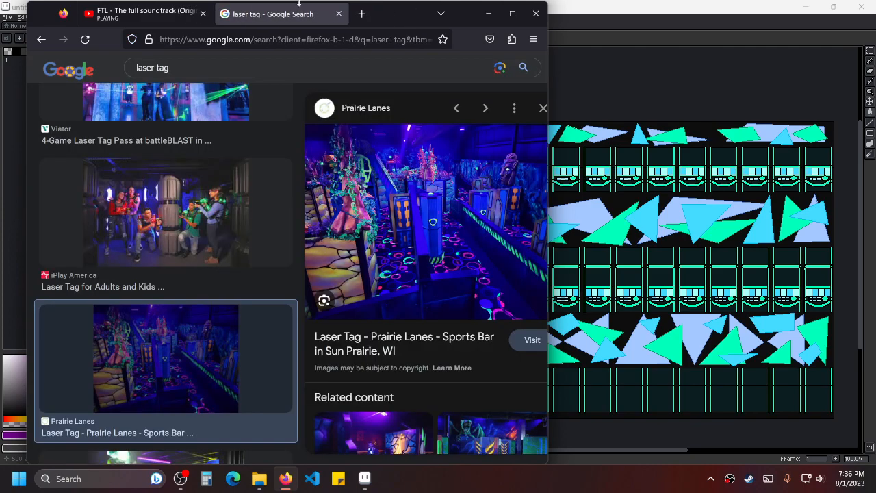
left_click(338, 14)
left_click(488, 14)
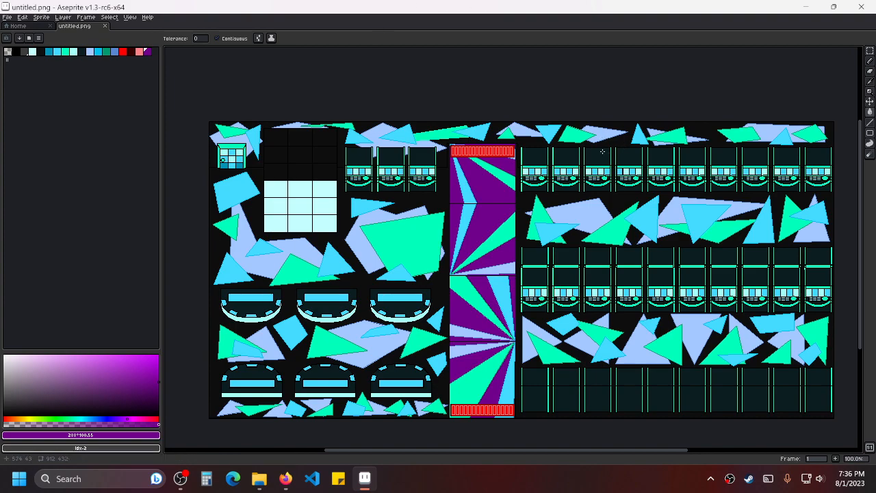
Examine the upper ray panels and their red bar against the neighbouring arcade machines and triangle patterns.
scroll(602, 152, "up", 1)
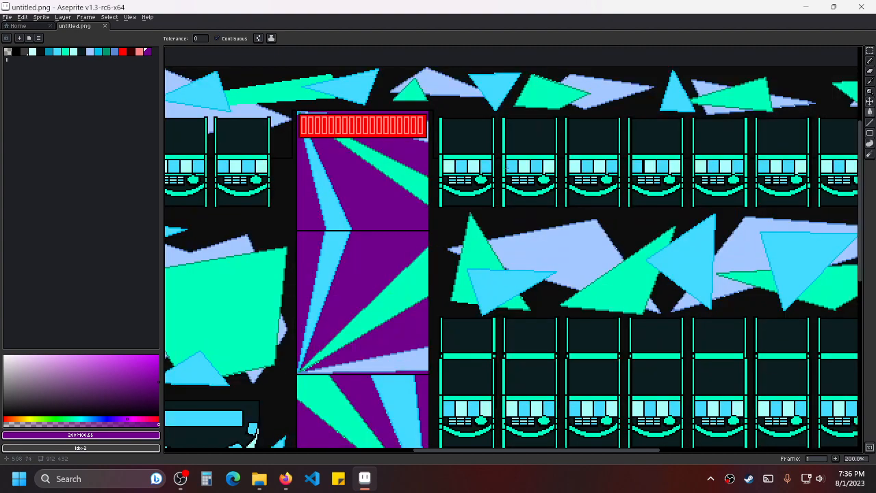
left_click_drag(409, 180, 536, 169)
scroll(568, 139, "down", 1)
scroll(548, 134, "up", 3)
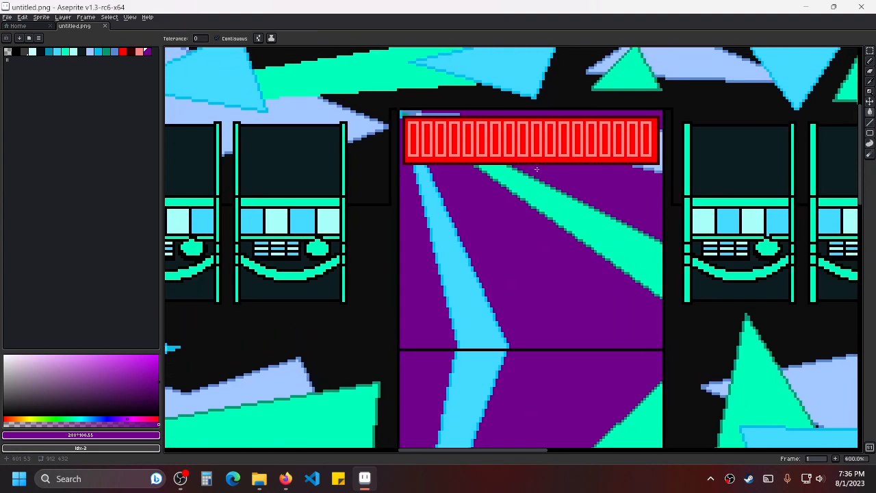
scroll(542, 156, "down", 4)
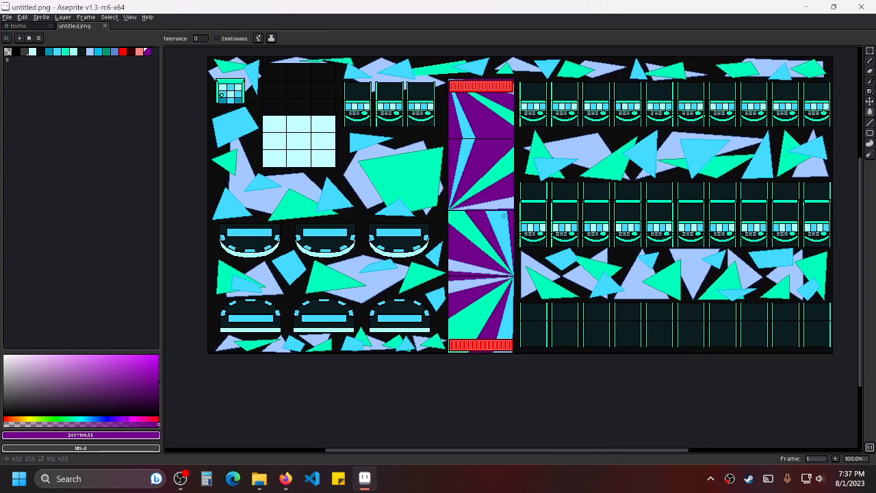
left_click_drag(504, 216, 498, 317)
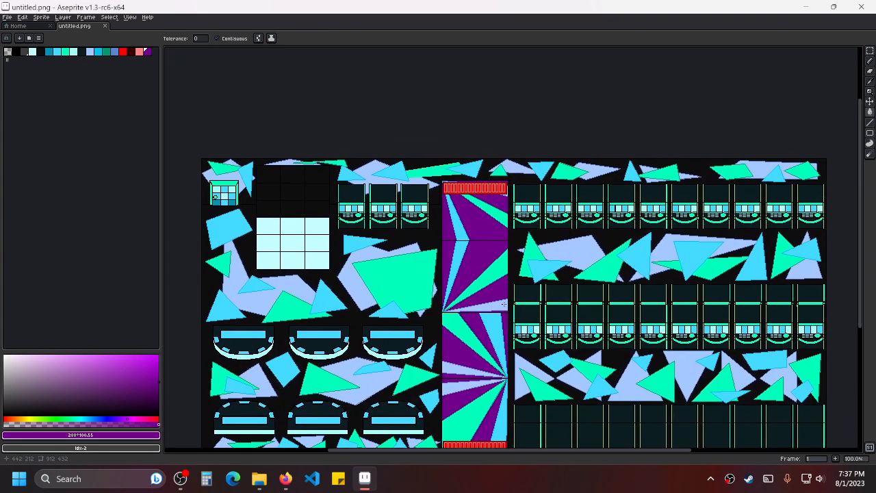
scroll(506, 295, "up", 2)
left_click_drag(501, 198, 436, 217)
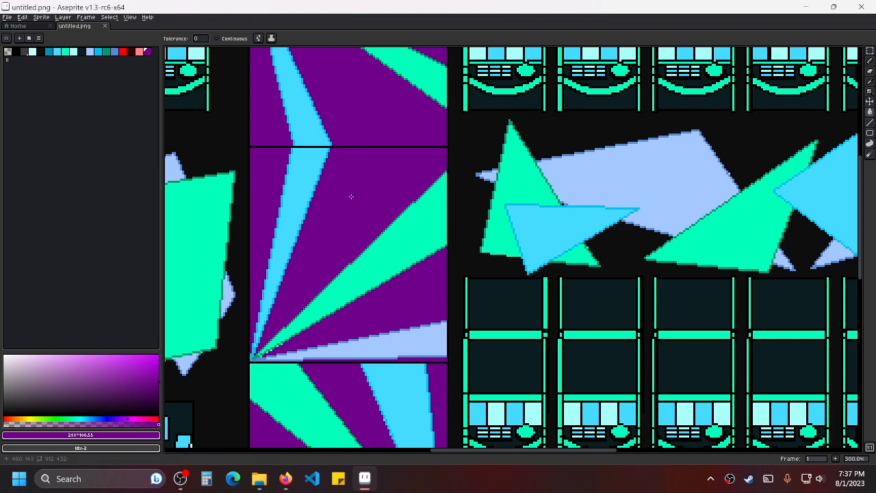
left_click_drag(396, 166, 414, 265)
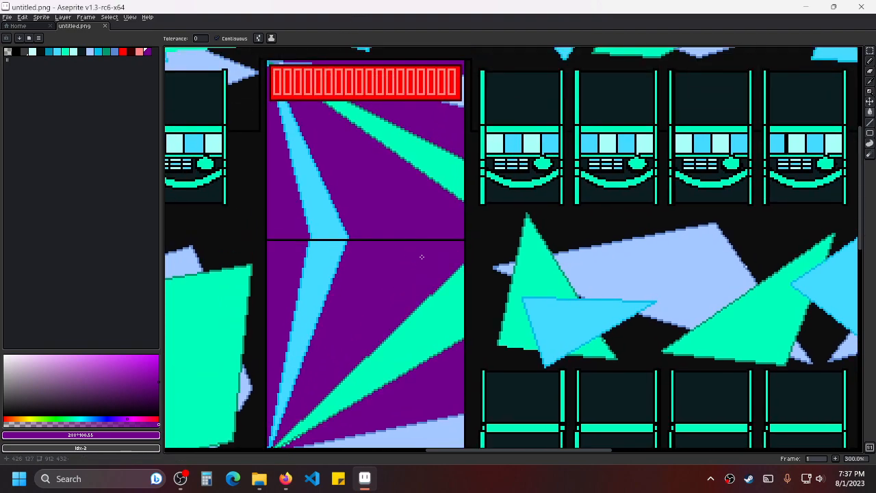
left_click_drag(403, 152, 441, 211)
scroll(445, 197, "down", 3)
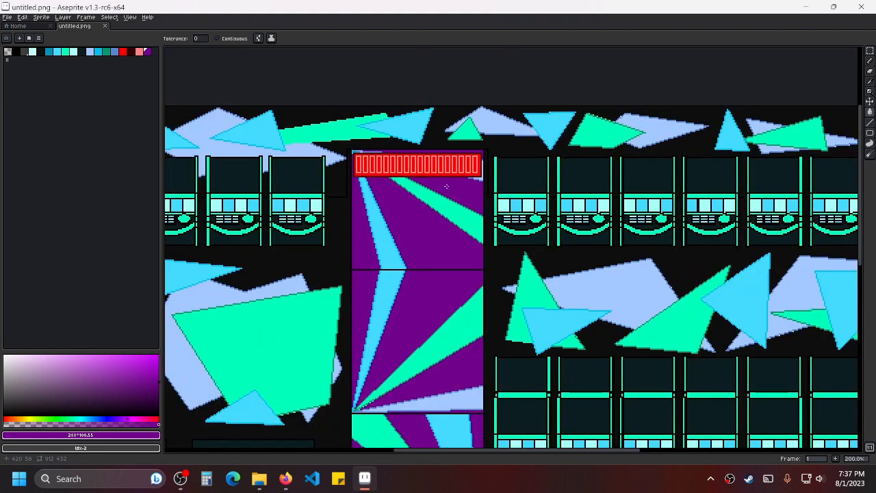
Inspect the lower ray panels around the convergence point, the upper red bar, and the overall background for flaws.
scroll(462, 241, "up", 2)
left_click_drag(464, 285, 447, 225)
scroll(439, 217, "up", 2)
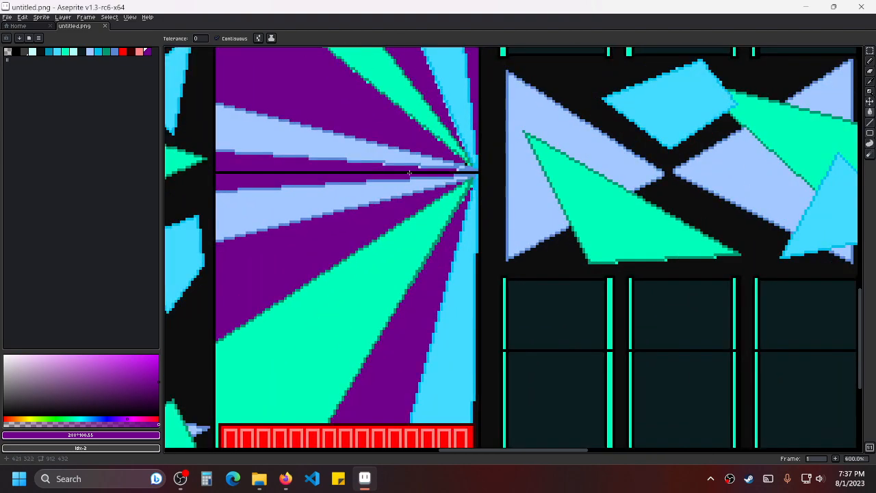
scroll(382, 171, "down", 1)
left_click_drag(382, 171, 382, 303)
left_click_drag(355, 78, 426, 231)
left_click_drag(431, 89, 434, 231)
left_click_drag(438, 67, 421, 247)
scroll(421, 246, "up", 1)
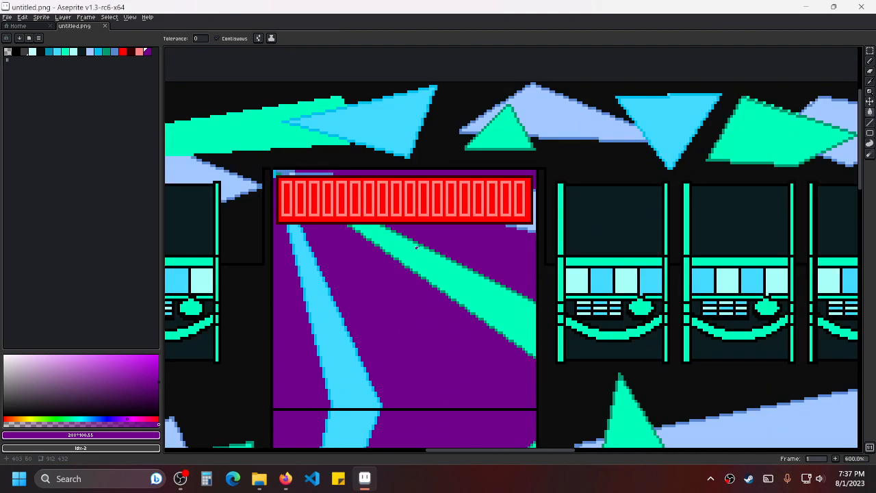
scroll(515, 190, "down", 3)
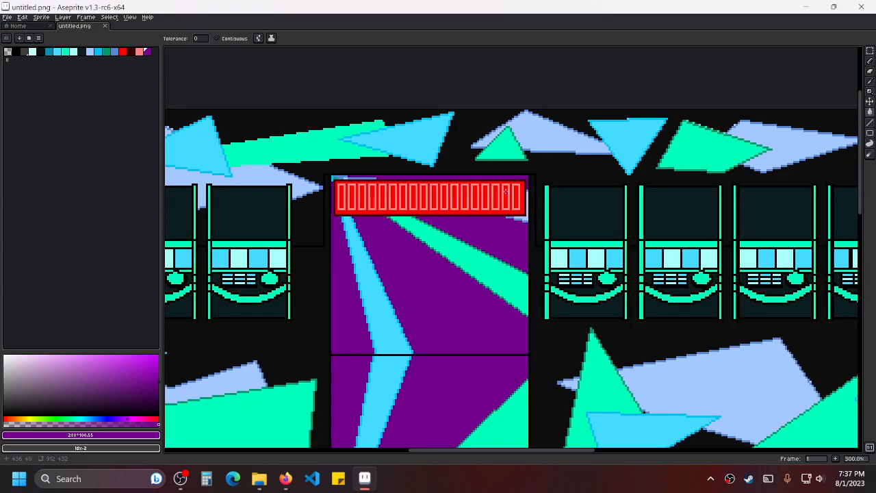
scroll(480, 245, "down", 2)
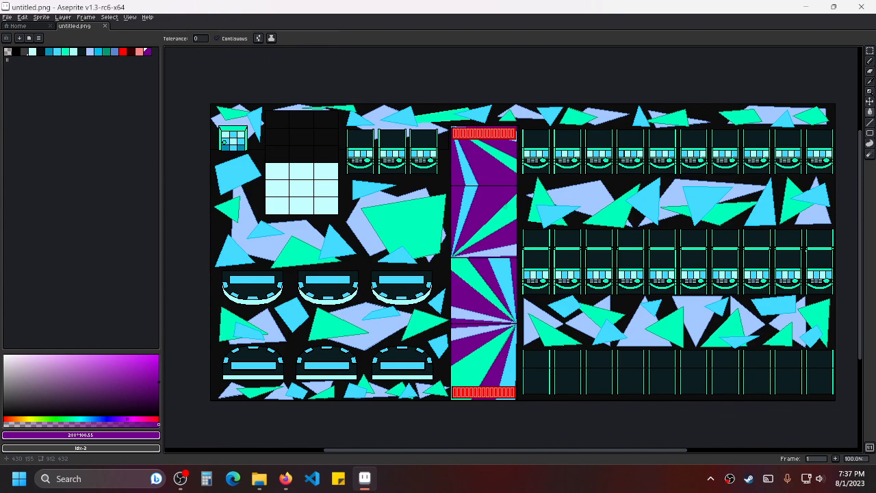
left_click_drag(494, 174, 492, 202)
scroll(508, 196, "up", 1)
scroll(508, 196, "down", 1)
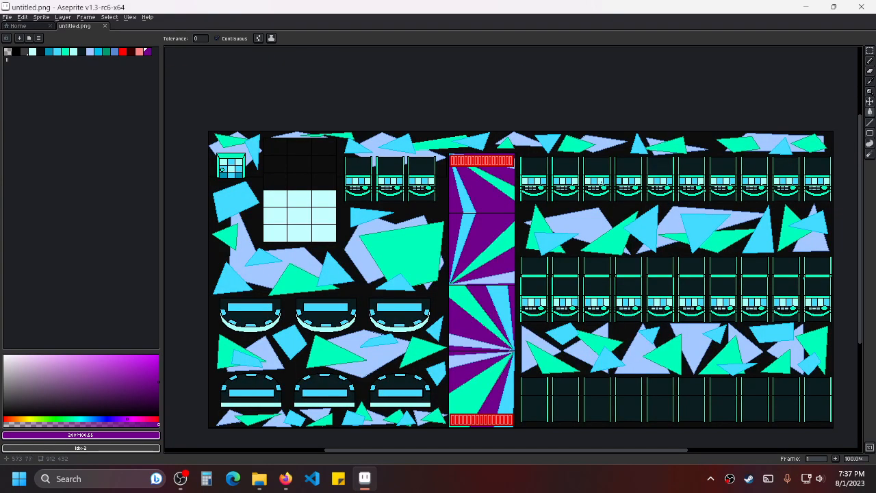
Close Aseprite, preview untitled.png from the CasinoGamblingFloor folder in the image viewer, and close the preview.
left_click(861, 6)
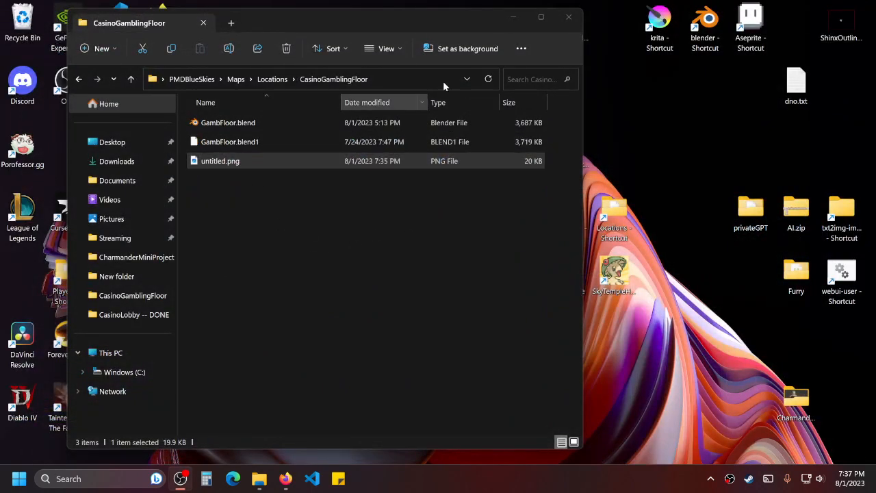
double_click(269, 165)
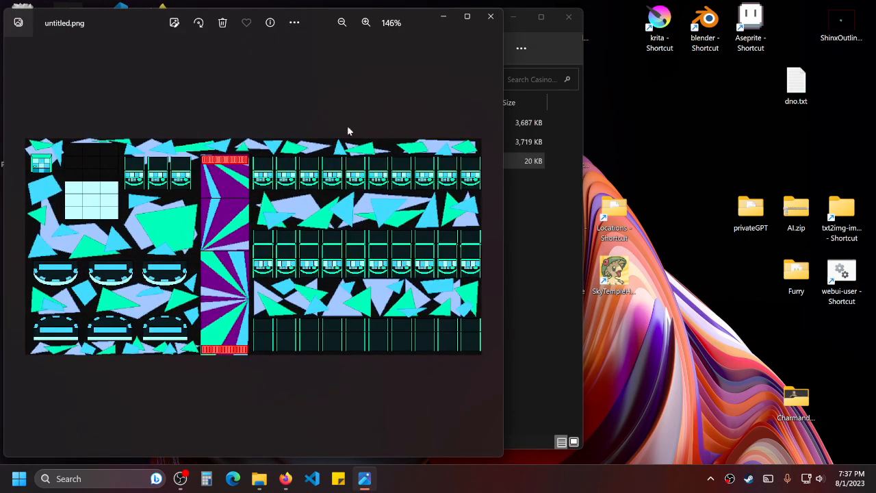
left_click(490, 16)
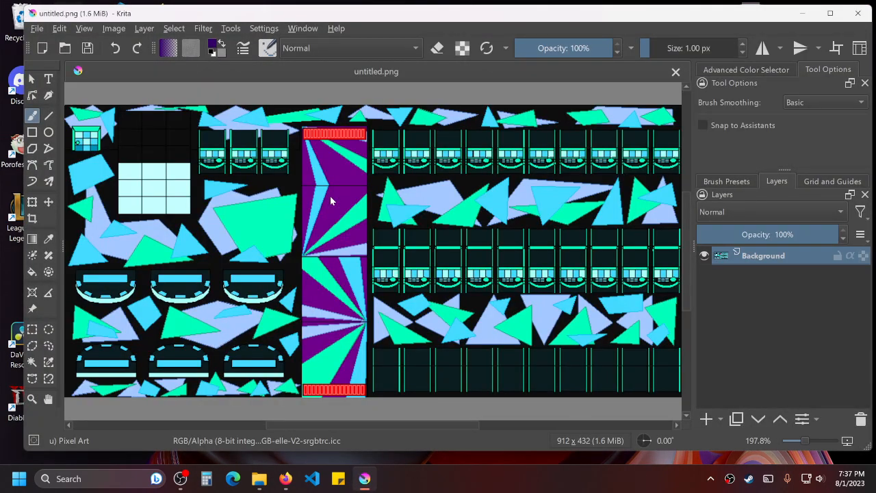
Switch to Krita with untitled.png open and view the whole image.
scroll(274, 209, "down", 1)
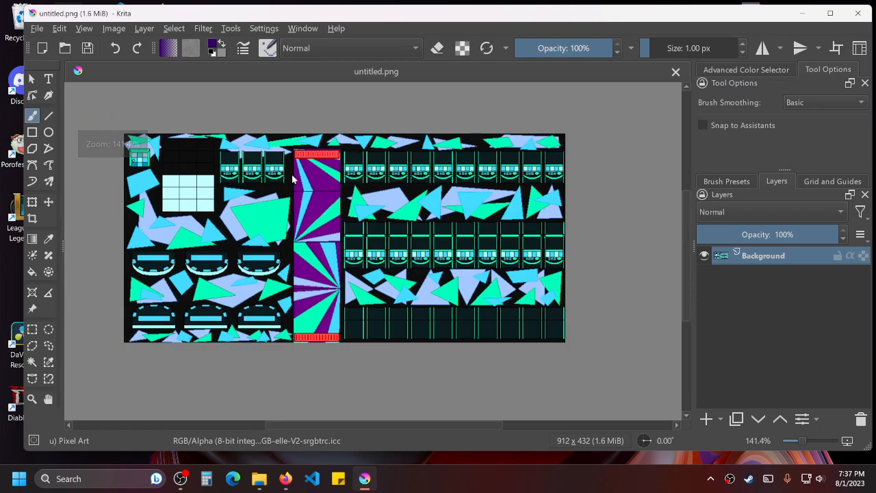
left_click_drag(318, 199, 333, 201)
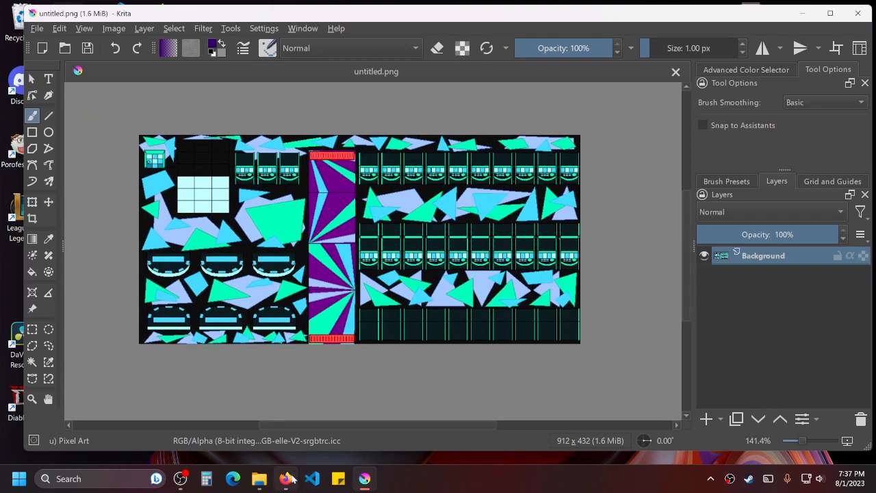
left_click(288, 479)
left_click(220, 15)
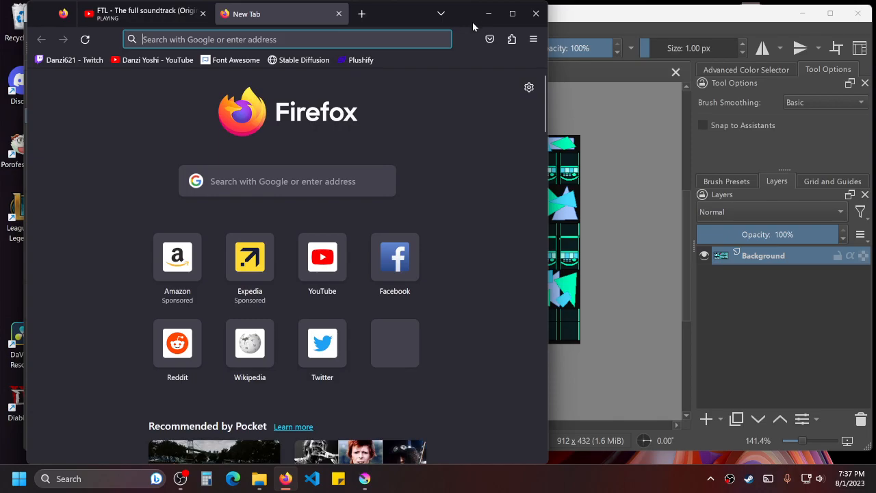
left_click(339, 14)
left_click(511, 14)
left_click(840, 10)
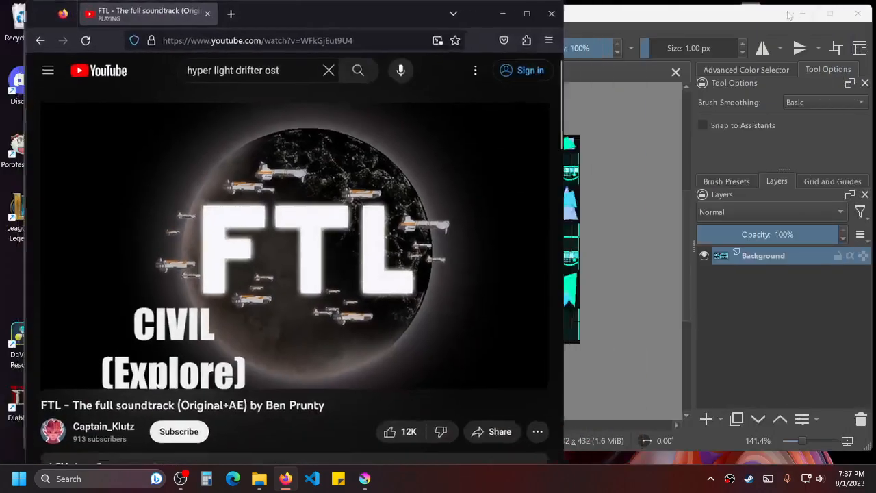
left_click(489, 14)
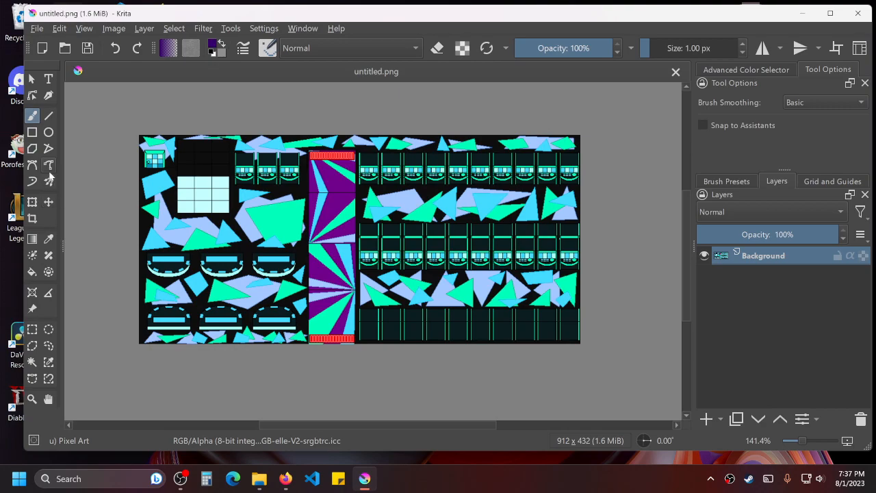
Preview untitled.png from the CasinoLobby -- DONE folder as a colour reference, close it, and return to the arcade background in Krita.
left_click(259, 479)
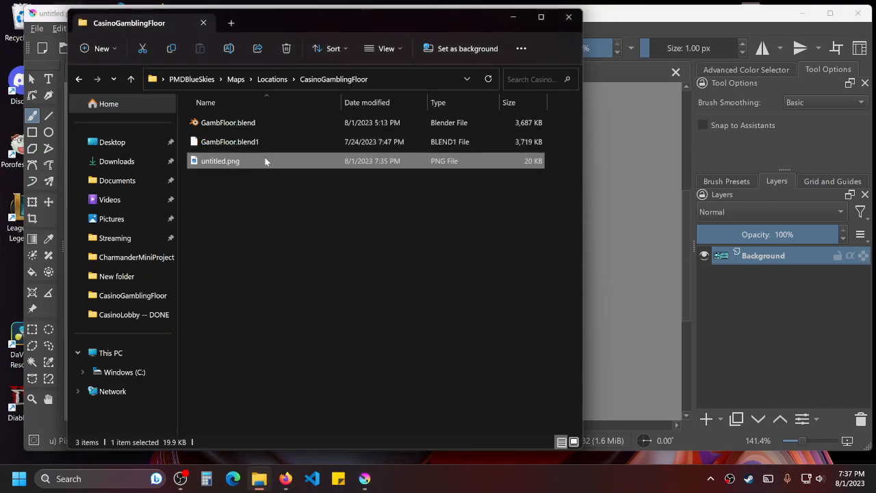
left_click(268, 79)
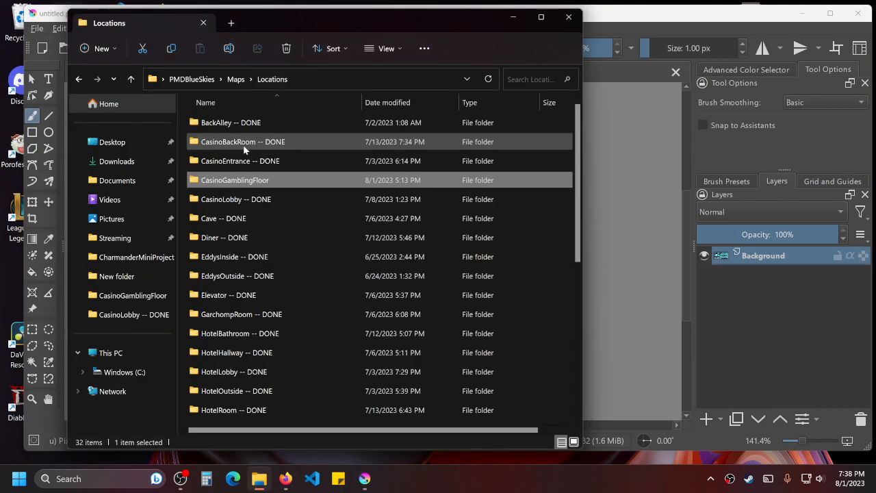
double_click(272, 200)
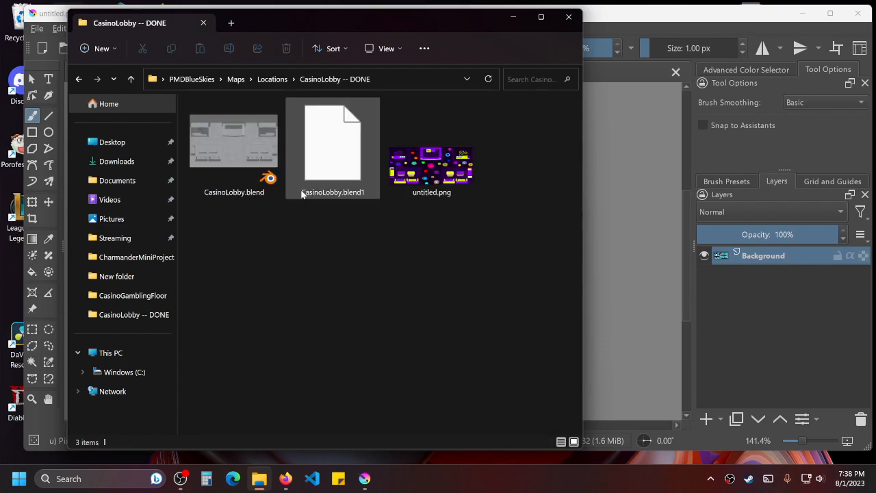
double_click(432, 168)
scroll(396, 171, "up", 5)
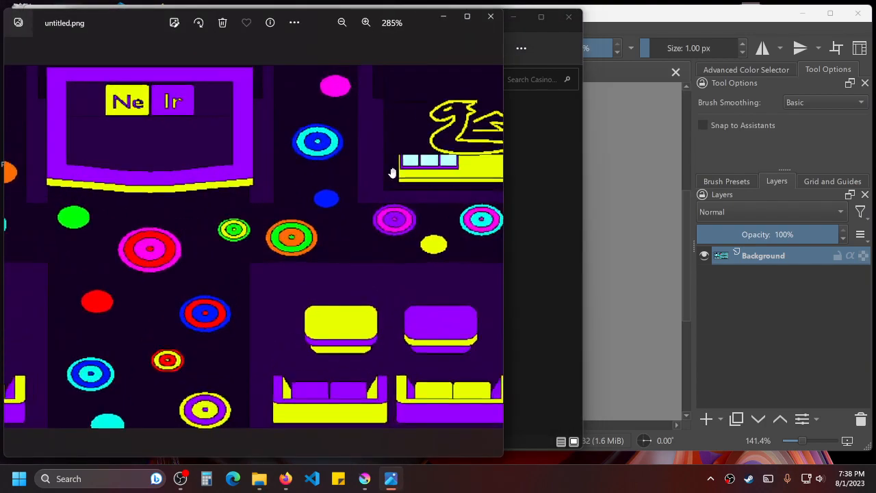
scroll(386, 171, "down", 4)
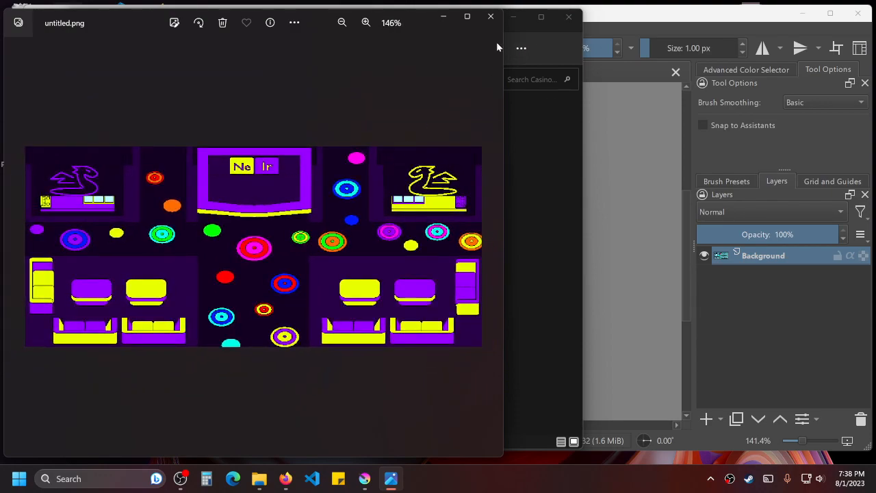
left_click(490, 17)
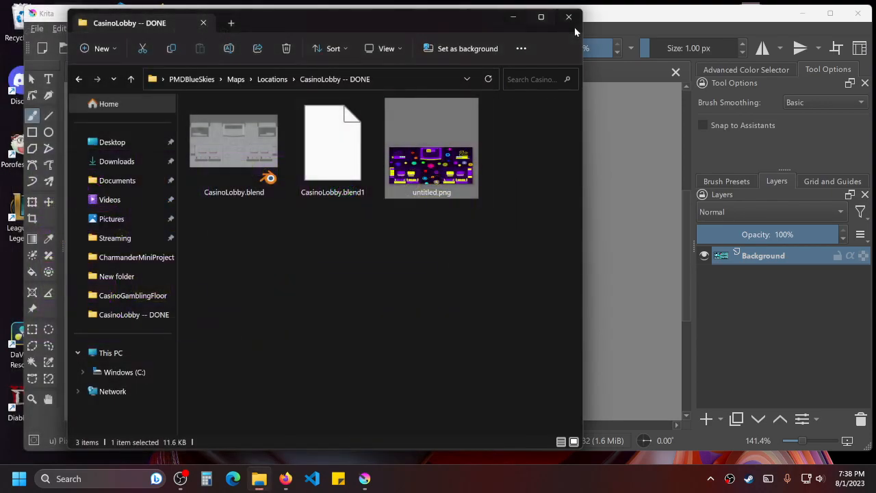
left_click(48, 183)
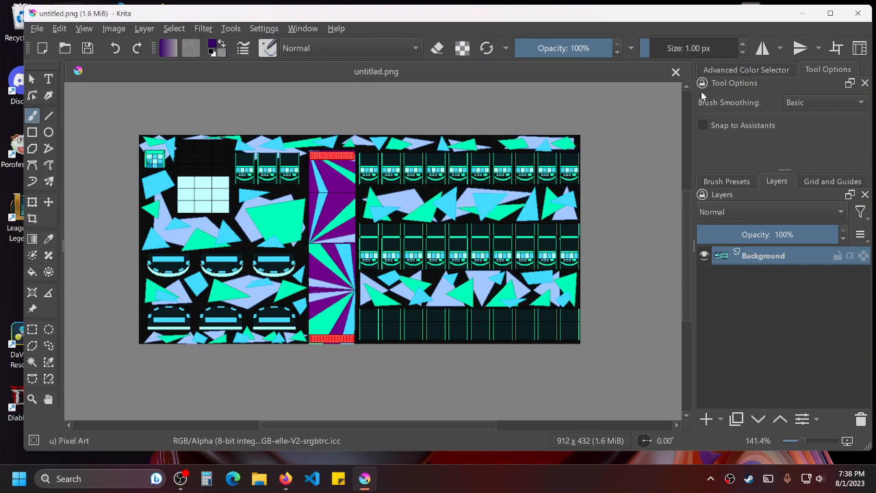
Set the foreground colour to a bright, saturated teal.
left_click(745, 69)
mouse_move(796, 127)
left_mouse_down()
mouse_move(799, 113)
mouse_move(787, 133)
mouse_move(799, 111)
left_mouse_up()
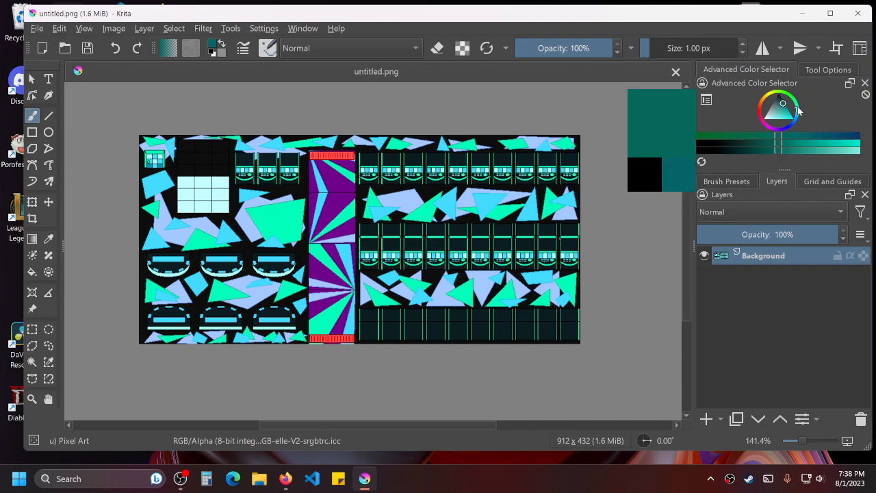
left_click_drag(781, 143, 857, 143)
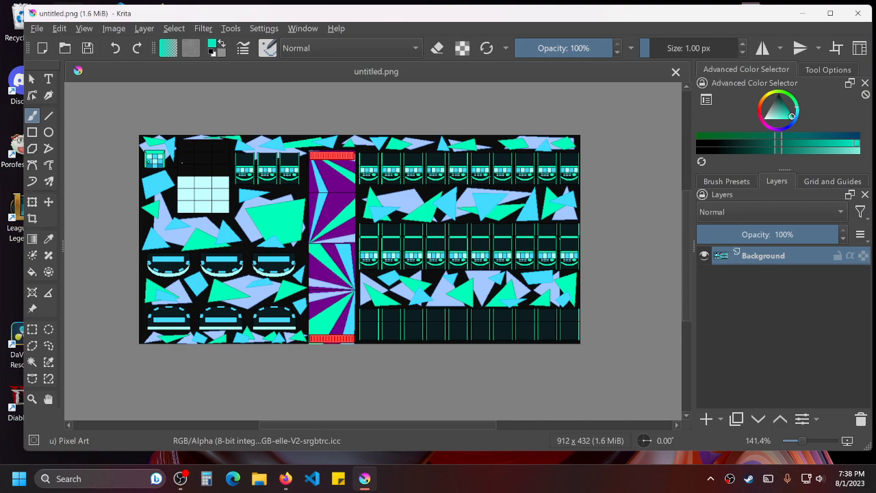
Search the web in Firefox for "do people consider teal blue", read through the results, and return to Krita.
left_click(286, 479)
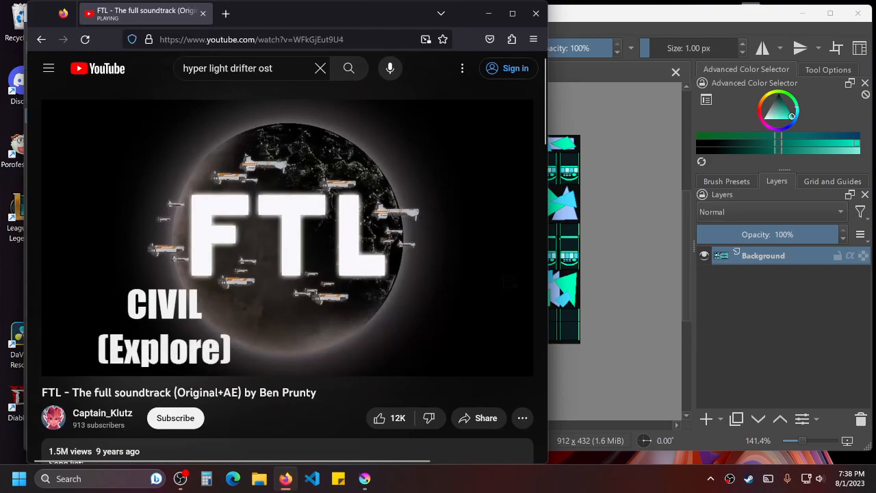
left_click(222, 23)
type("do peo")
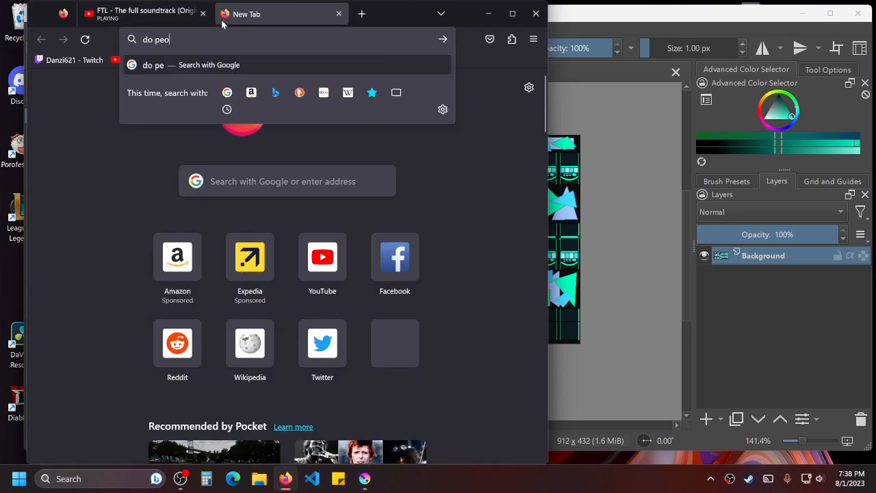
type("ple consider te")
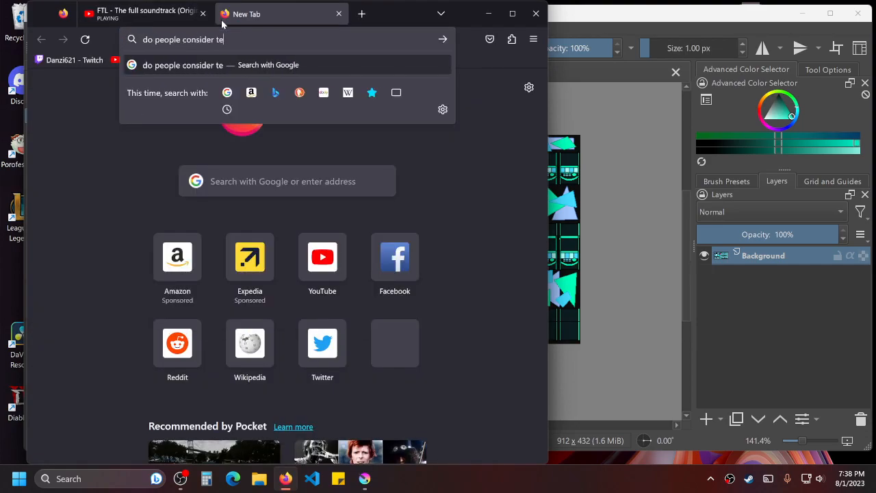
type("al blue")
key("Return")
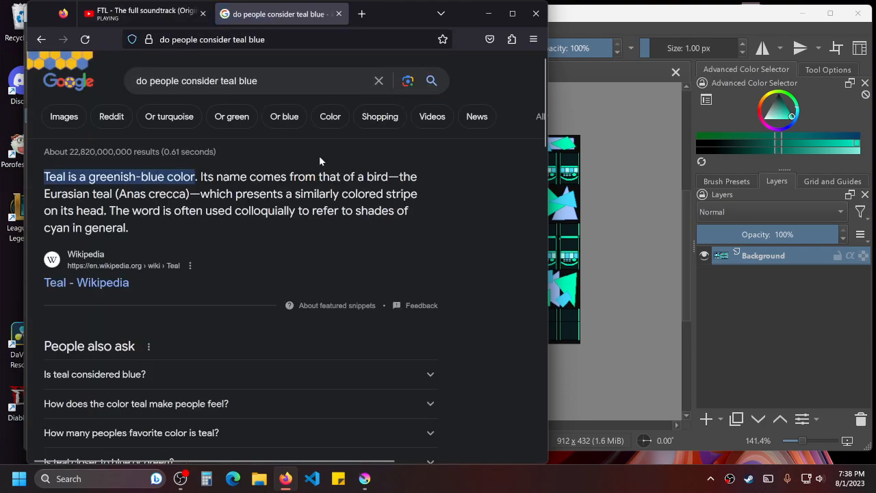
scroll(319, 155, "down", 3)
left_click(294, 185)
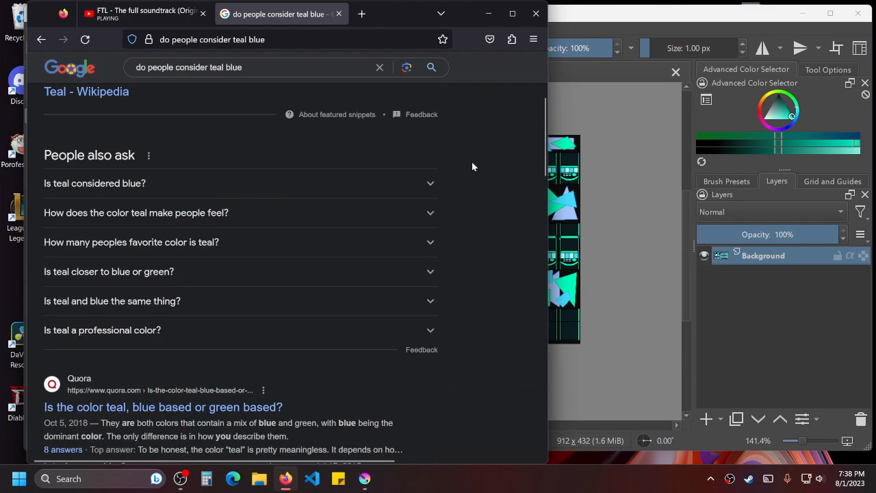
scroll(356, 209, "down", 2)
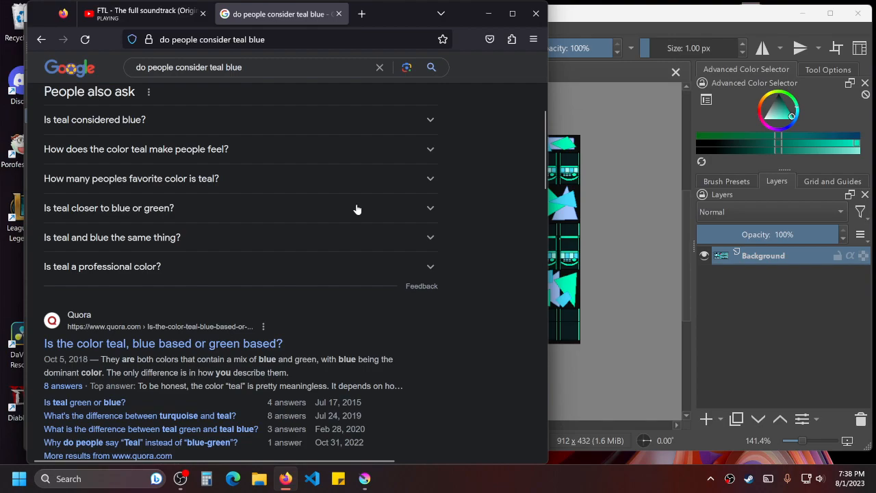
left_click(338, 14)
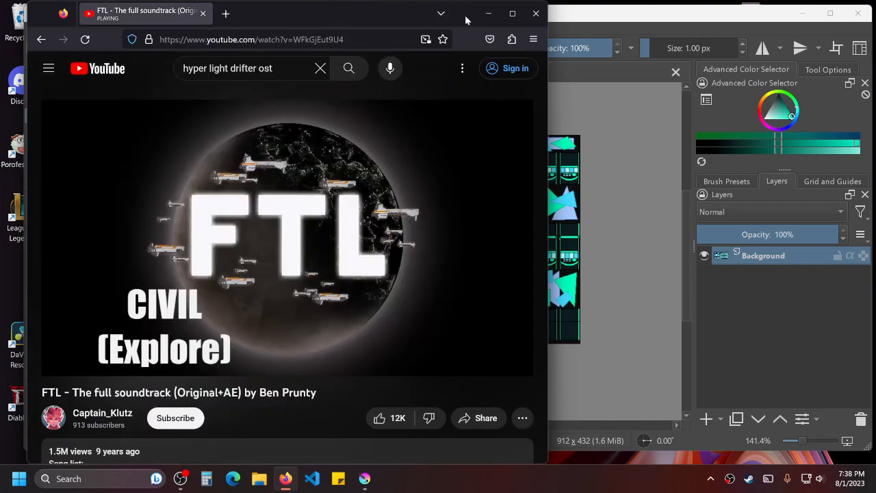
left_click(488, 14)
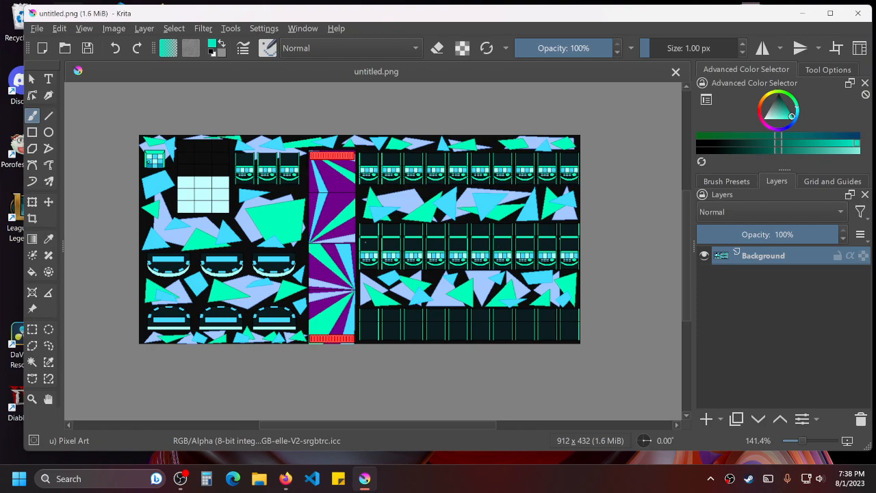
Try blue and cyan hues for the foreground colour and settle on a pale cyan.
scroll(451, 232, "up", 2)
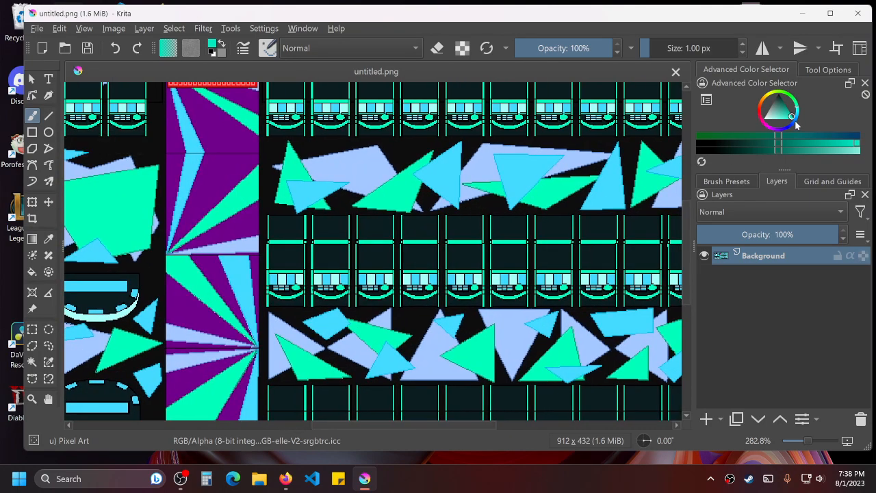
left_click_drag(795, 116, 791, 125)
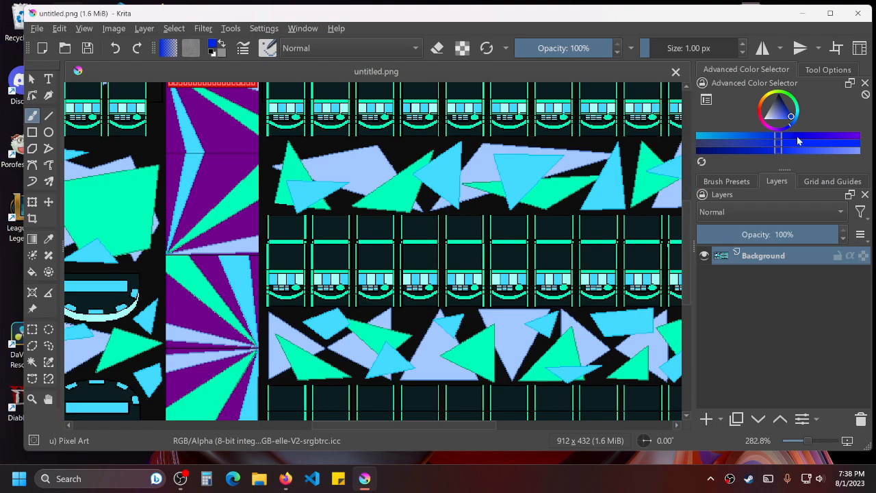
left_click_drag(796, 118, 801, 108)
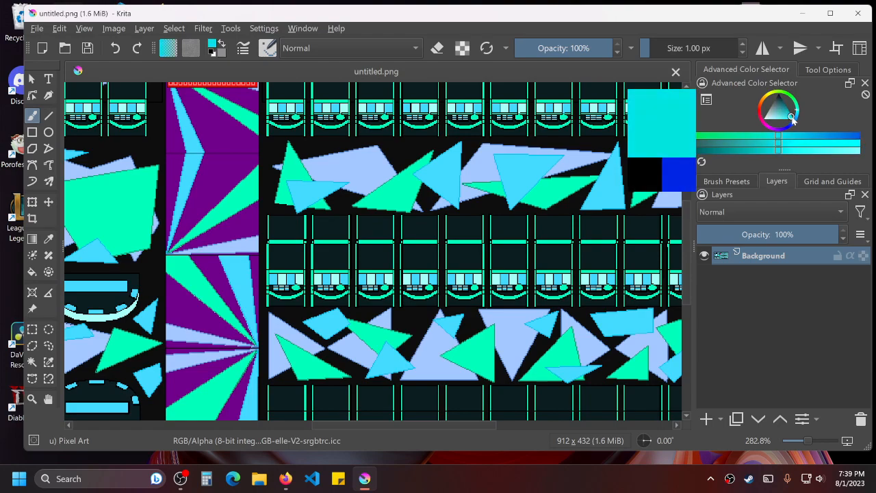
scroll(343, 200, "up", 1)
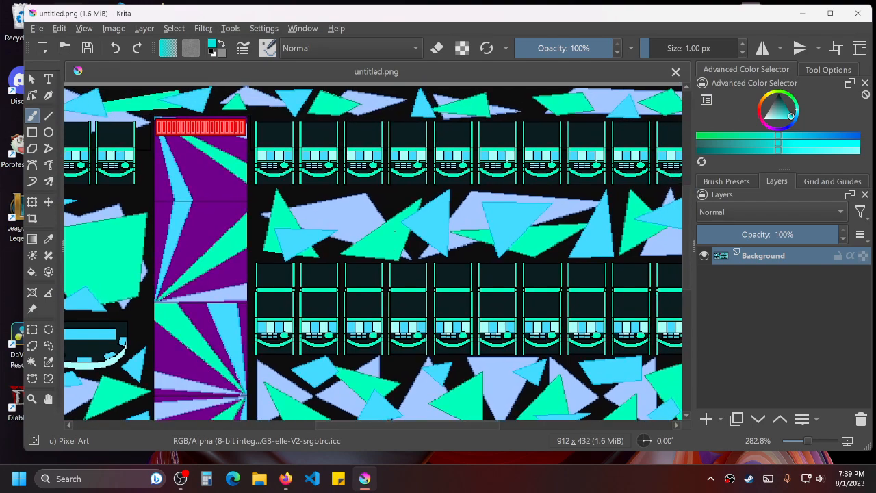
left_click_drag(781, 143, 871, 146)
scroll(510, 195, "down", 3)
scroll(508, 190, "up", 1)
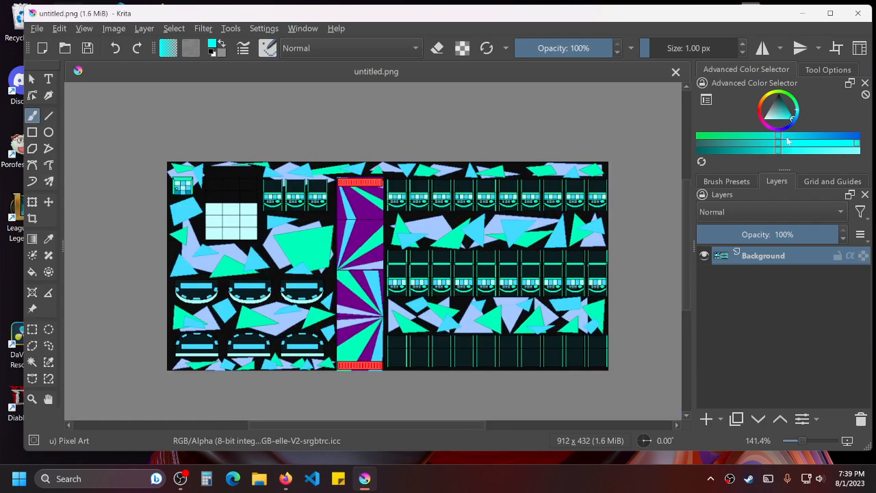
left_click_drag(790, 118, 766, 129)
Enlarge the brush to 302.56 px and cover the whole canvas with pale cyan on a new paint layer.
left_click_drag(176, 188, 266, 153)
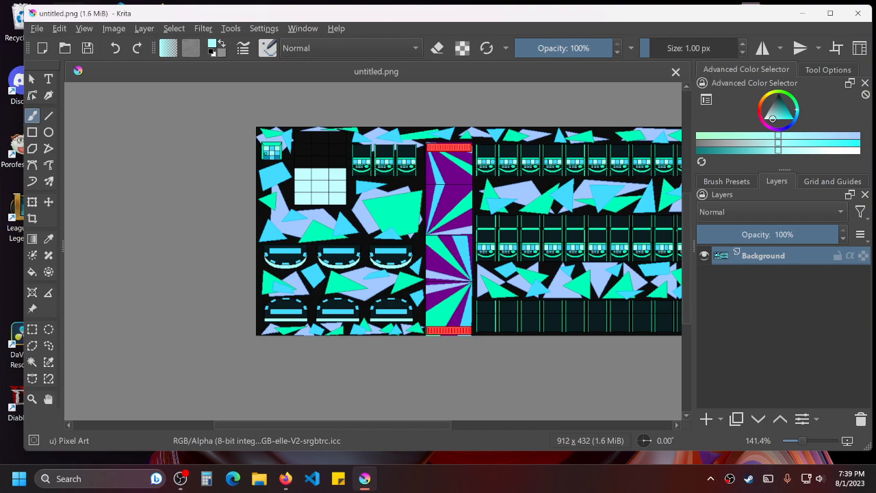
left_click_drag(505, 212, 422, 226)
scroll(423, 224, "up", 1)
scroll(330, 195, "down", 2)
scroll(326, 189, "up", 1)
left_click_drag(647, 48, 736, 48)
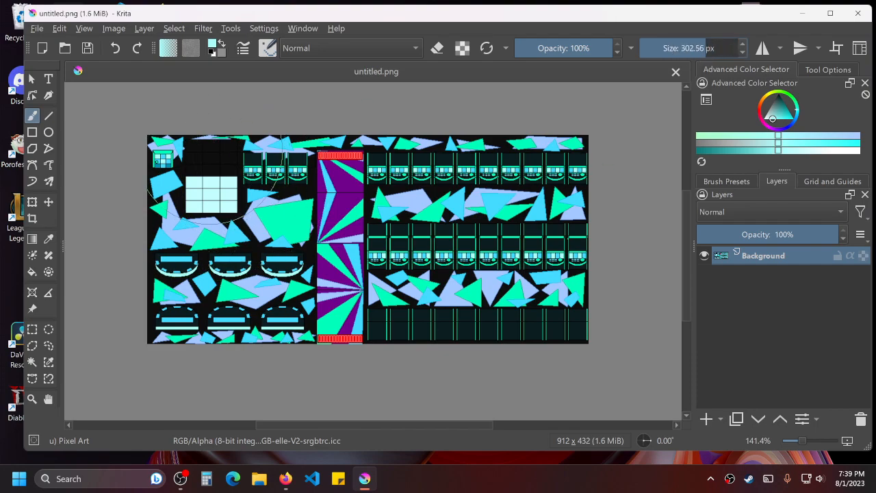
left_click(706, 418)
mouse_move(206, 219)
left_mouse_down()
mouse_move(294, 232)
mouse_move(295, 219)
left_mouse_up()
mouse_move(358, 219)
left_mouse_down()
mouse_move(512, 294)
mouse_move(579, 290)
left_mouse_up()
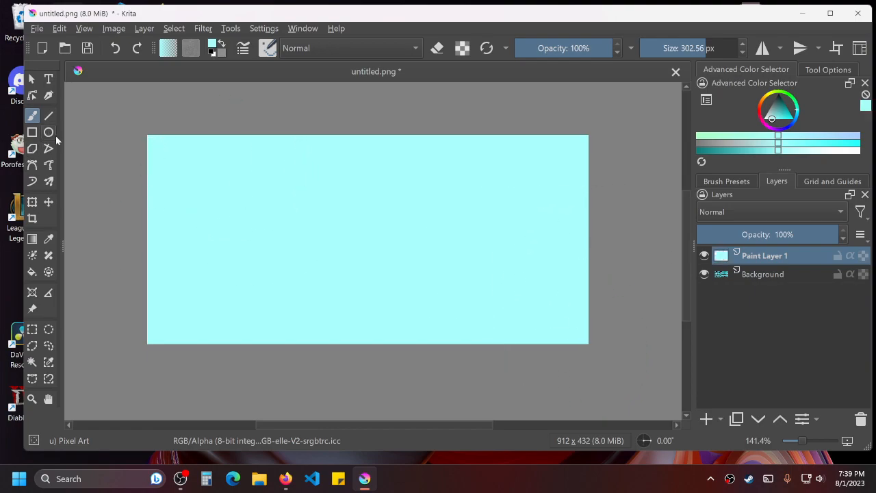
Lower the pale cyan layer's opacity to 5% and check the tint around the red bar and purple rays.
left_click_drag(806, 236, 727, 235)
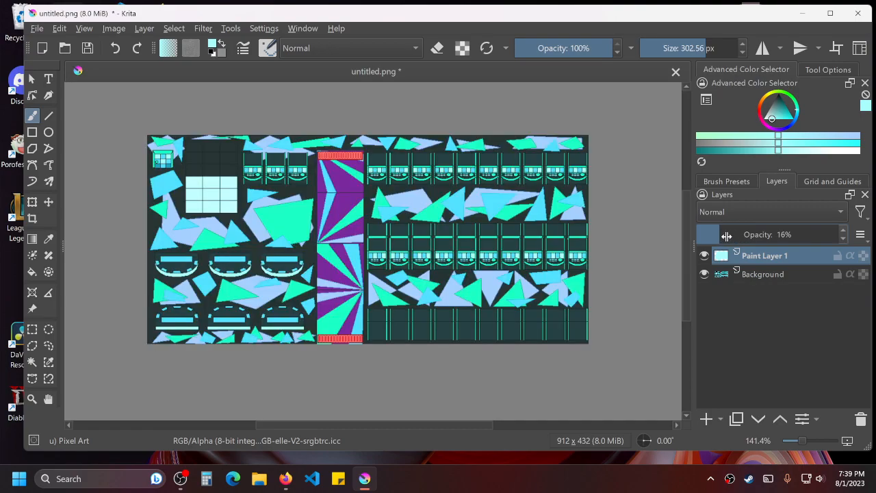
left_click(843, 241)
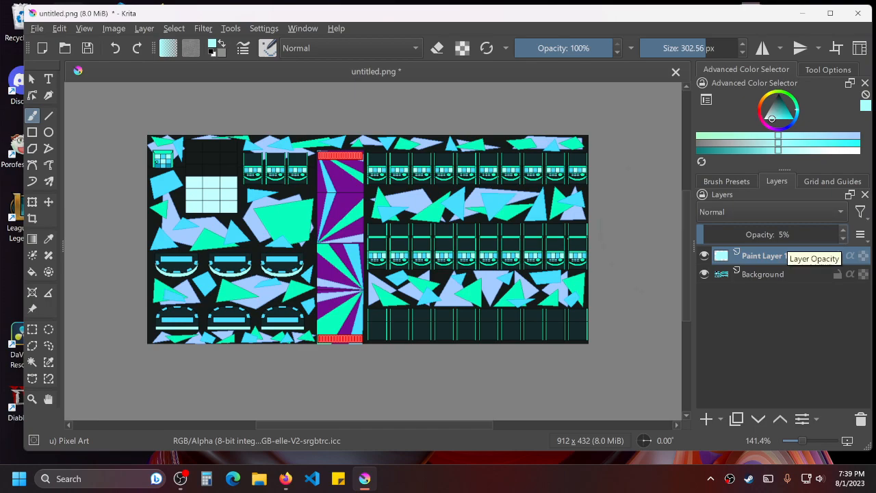
scroll(391, 188, "up", 4)
left_click_drag(456, 136, 397, 295)
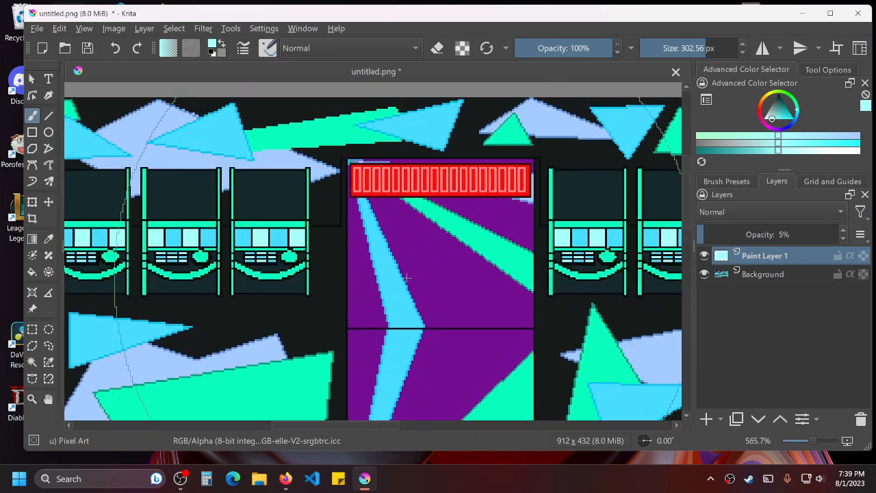
left_click_drag(452, 204, 444, 259)
scroll(445, 259, "down", 2)
Compare the artwork with the cyan layer at 0% and 5% opacity, leave it at 5%, and inspect the whole background.
left_click(844, 239)
left_click(844, 240)
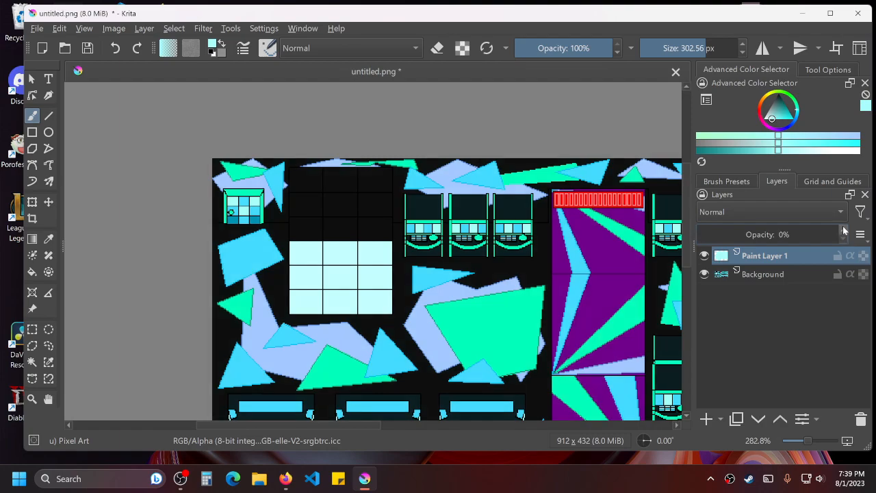
left_click(845, 231)
left_click(845, 232)
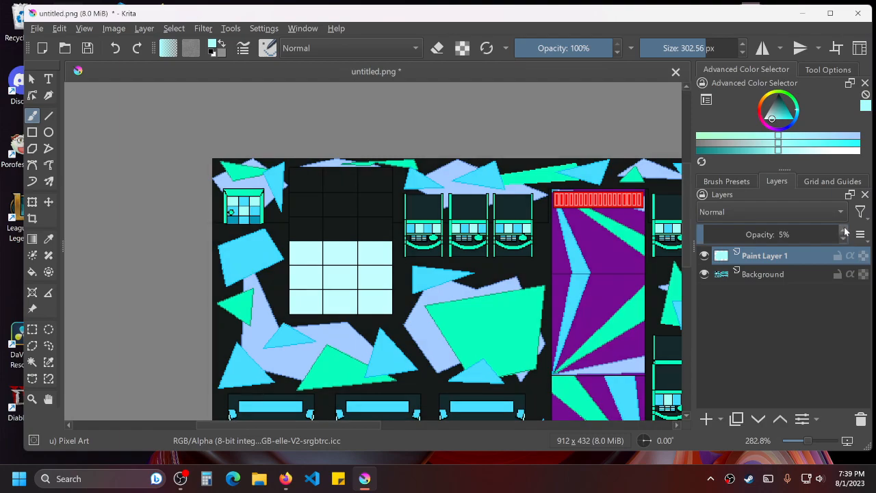
left_click_drag(466, 274, 339, 175)
scroll(339, 174, "down", 3)
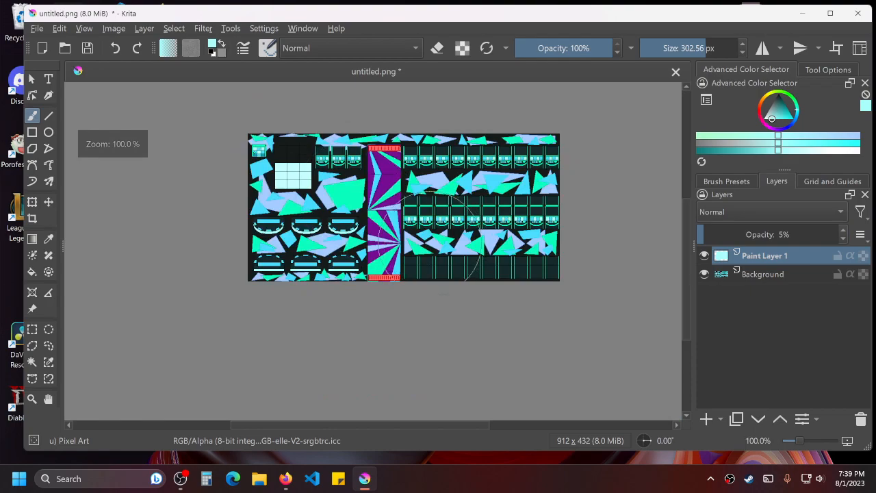
scroll(434, 234, "up", 5)
scroll(451, 217, "down", 4)
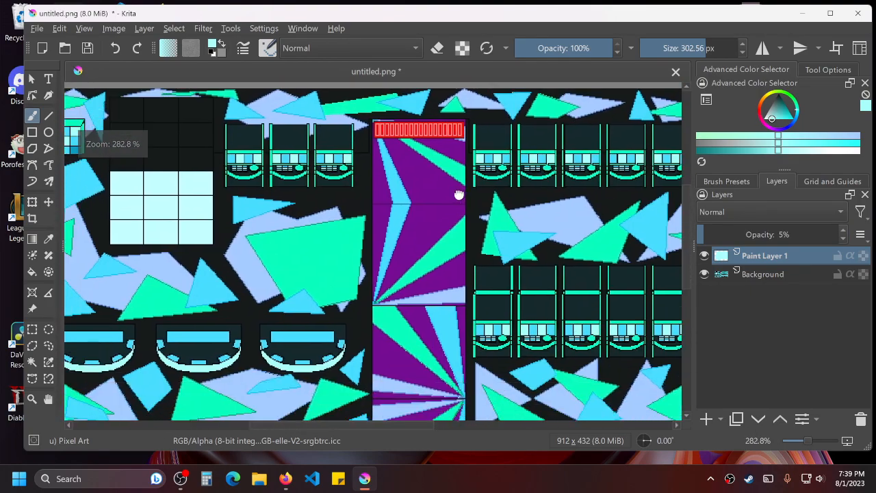
Inspect the tinted background up close around the purple rays, arcade machines, tables and triangles.
mouse_move(459, 195)
left_mouse_down()
mouse_move(477, 147)
mouse_move(571, 152)
mouse_move(561, 183)
left_mouse_up()
left_click_drag(485, 286, 354, 280)
scroll(354, 281, "down", 1)
mouse_move(438, 283)
left_mouse_down()
mouse_move(418, 229)
mouse_move(427, 222)
mouse_move(434, 231)
mouse_move(368, 235)
mouse_move(382, 268)
mouse_move(404, 250)
left_mouse_up()
scroll(405, 251, "up", 2)
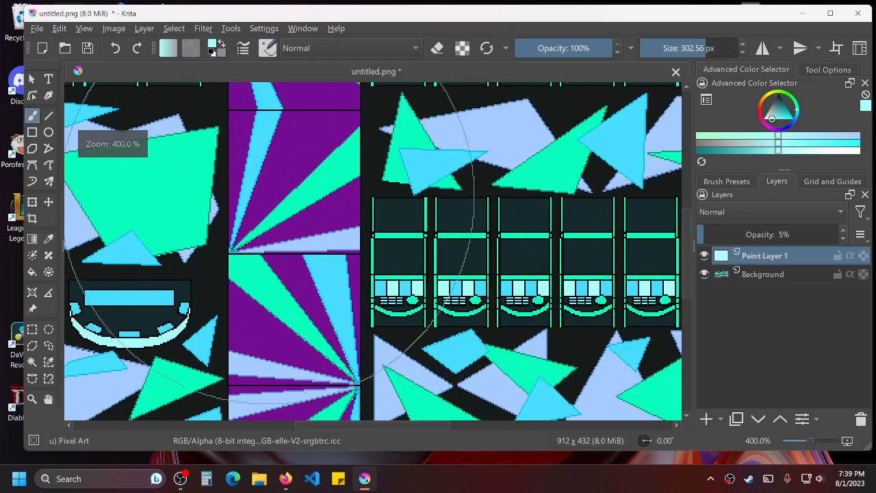
scroll(373, 164, "up", 3)
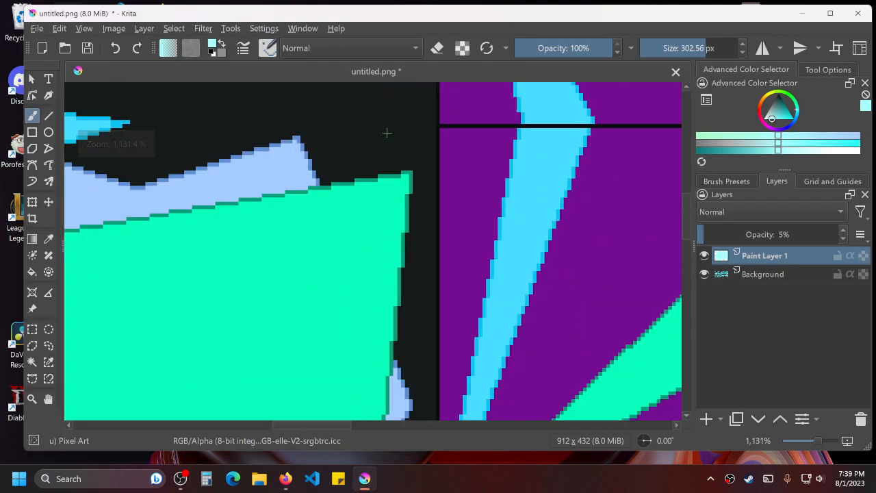
scroll(386, 132, "down", 4)
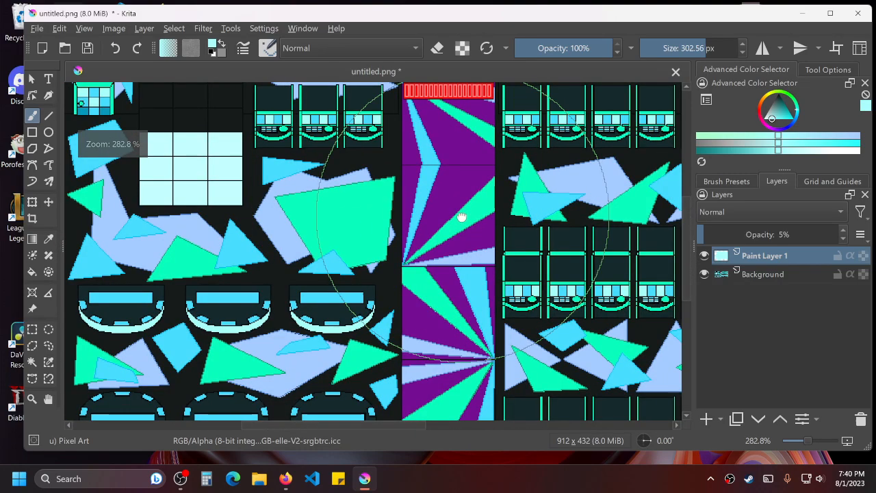
scroll(475, 196, "down", 5)
scroll(439, 233, "up", 3)
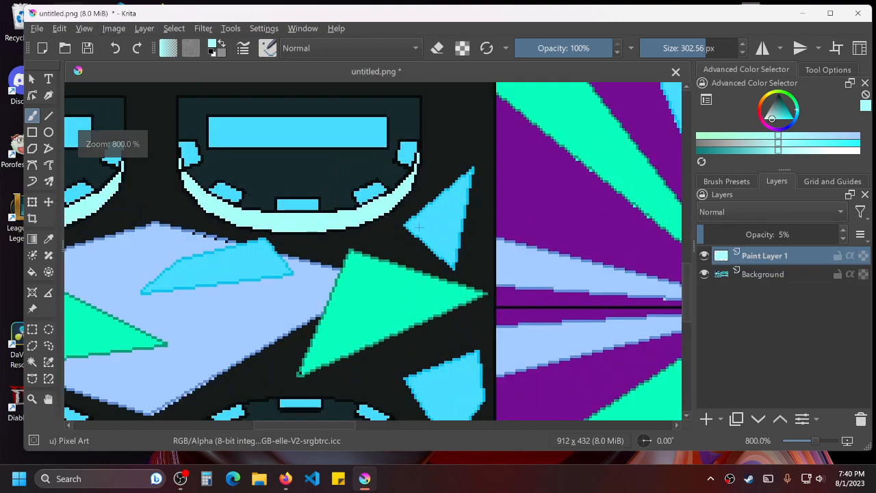
scroll(418, 226, "down", 3)
scroll(419, 232, "up", 1)
scroll(421, 239, "down", 2)
scroll(423, 248, "up", 2)
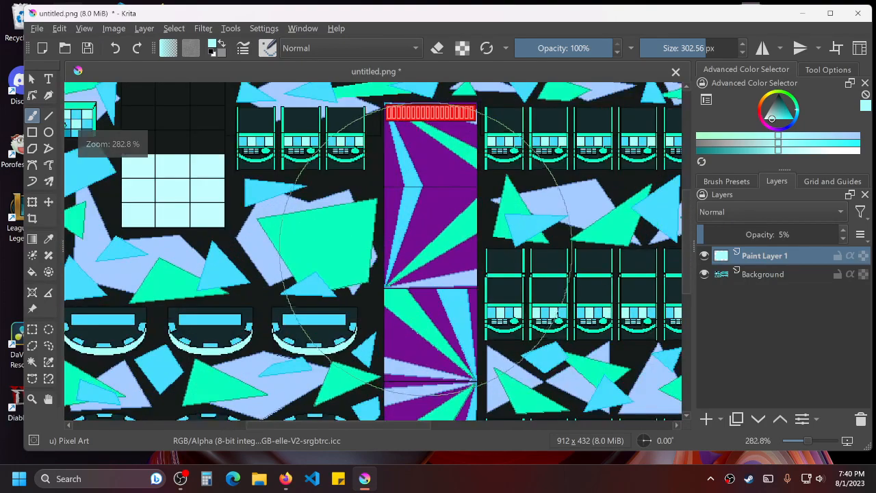
left_click_drag(488, 269, 440, 247)
Save the tinted artwork to untitled.png with the offered PNG export options and close Krita.
key("ctrl+s")
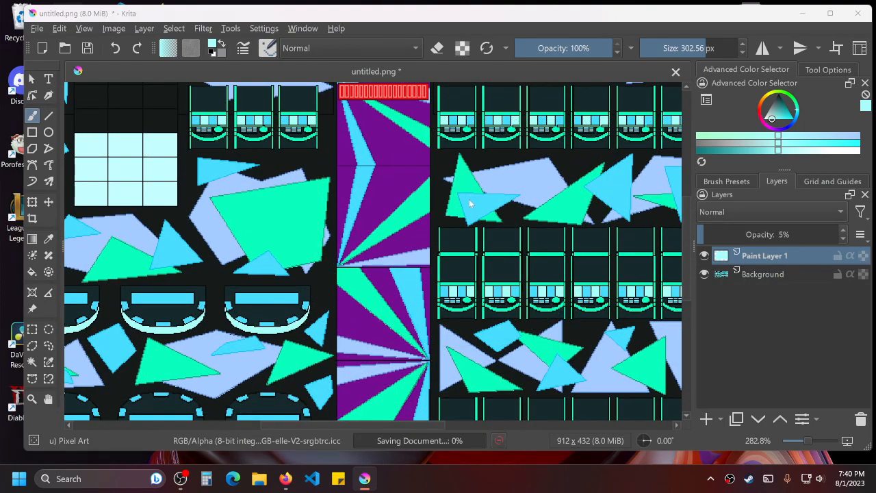
left_click(517, 376)
left_click(857, 13)
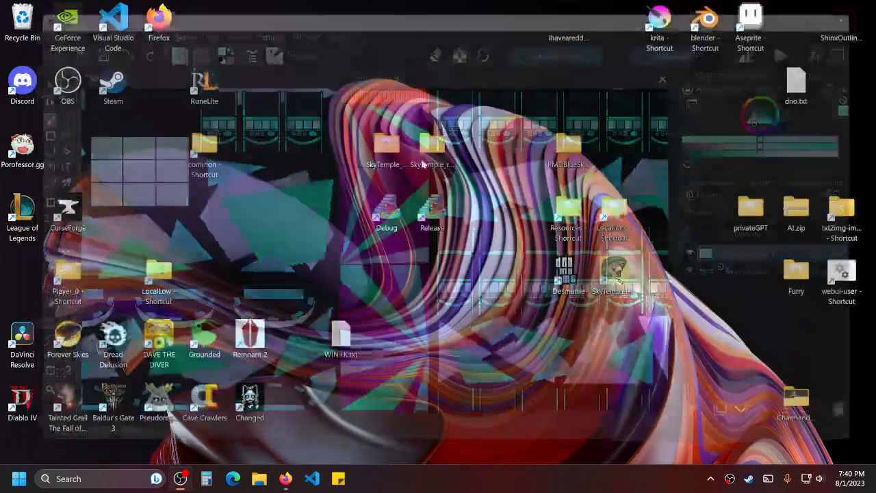
Preview untitled.png from the CasinoGamblingFloor folder, close the preview, and open the file in Aseprite.
double_click(613, 218)
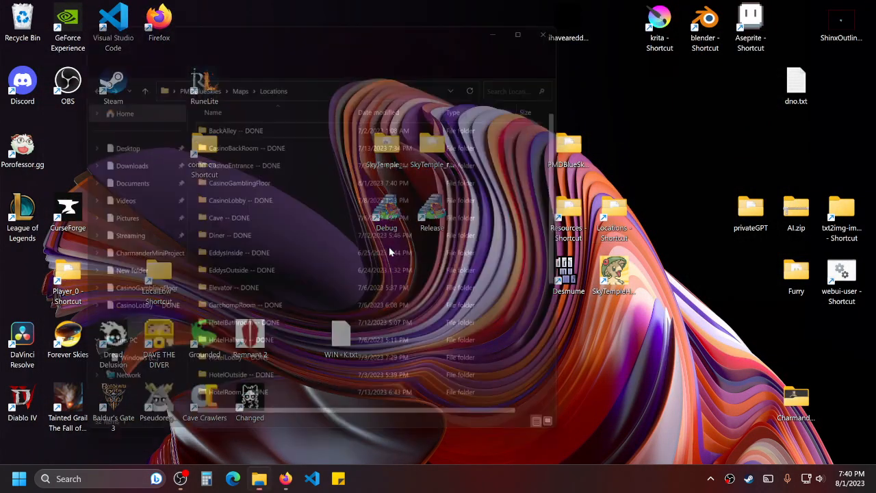
double_click(297, 179)
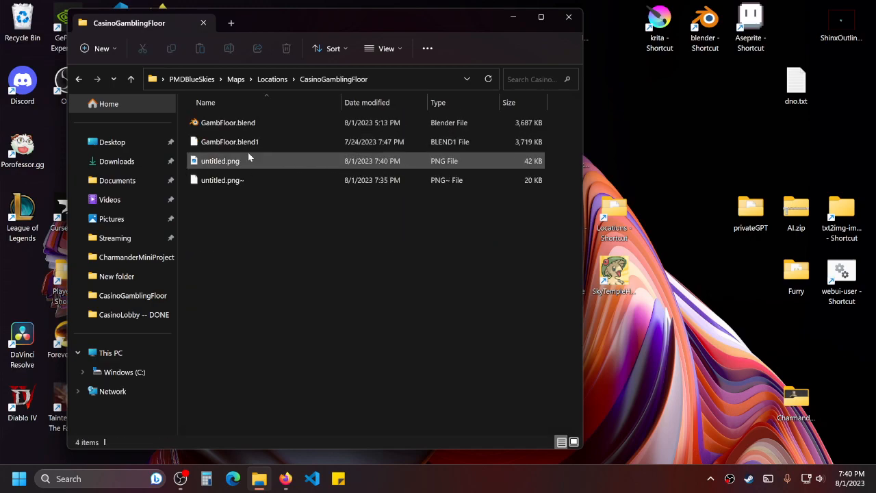
double_click(252, 160)
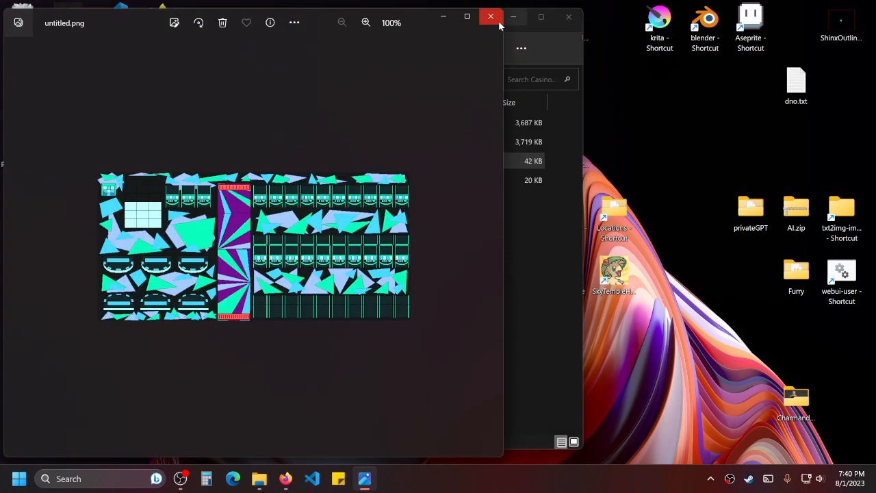
left_click(488, 17)
left_click_drag(254, 163, 750, 24)
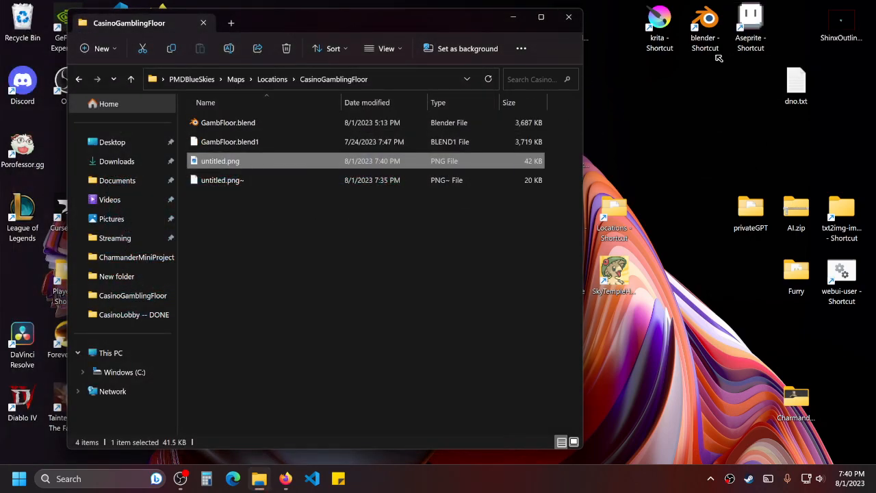
Convert the sprite's colour mode to Indexed and save untitled.png.
left_click(42, 17)
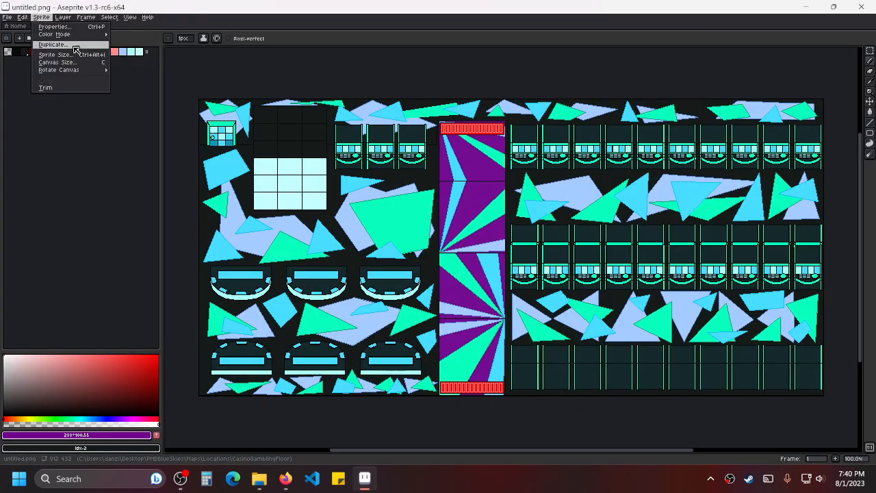
mouse_move(82, 34)
left_click(134, 51)
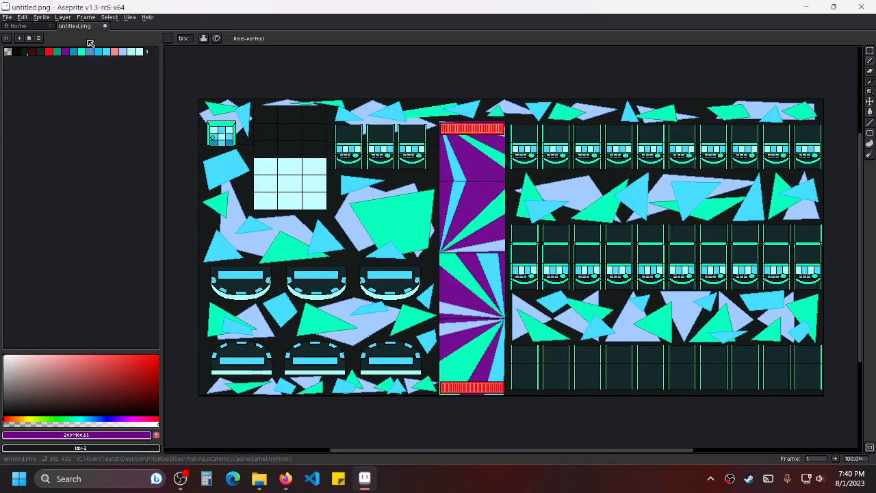
key("ctrl+s")
Sample the dark outline colour beside the arcade machine, change its palette entry to black, and save.
scroll(459, 131, "up", 7)
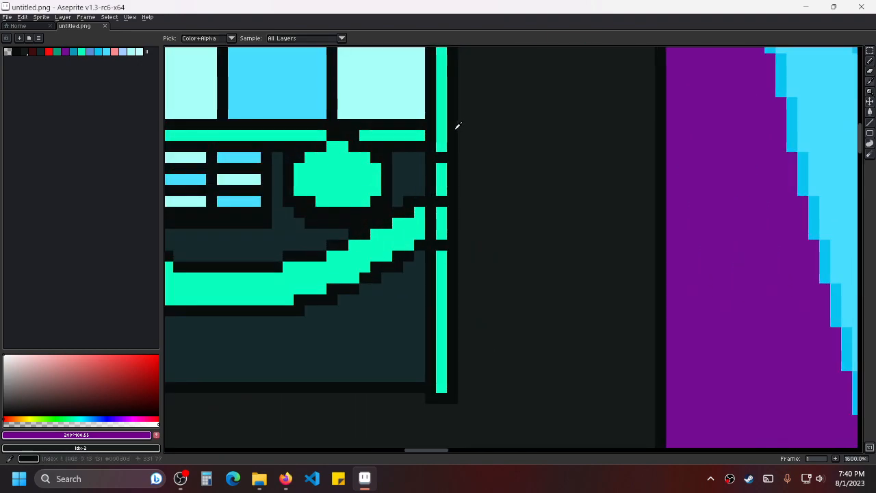
left_click(456, 127, "alt")
left_click(7, 37)
left_click(53, 415)
key("ctrl+s")
scroll(586, 267, "down", 6)
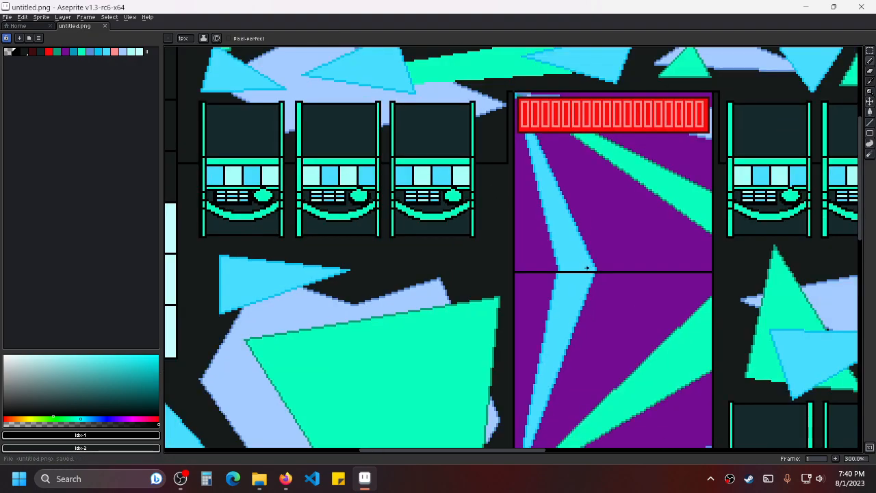
Inspect the outlines across the arcade machines, red bar, purple rays and triangles over the whole sprite.
left_click_drag(586, 267, 530, 197)
scroll(442, 290, "down", 1)
left_click_drag(442, 290, 533, 182)
left_click_drag(302, 264, 445, 166)
left_click_drag(657, 274, 612, 212)
scroll(612, 212, "up", 1)
left_click_drag(643, 96, 430, 346)
left_click_drag(535, 81, 459, 274)
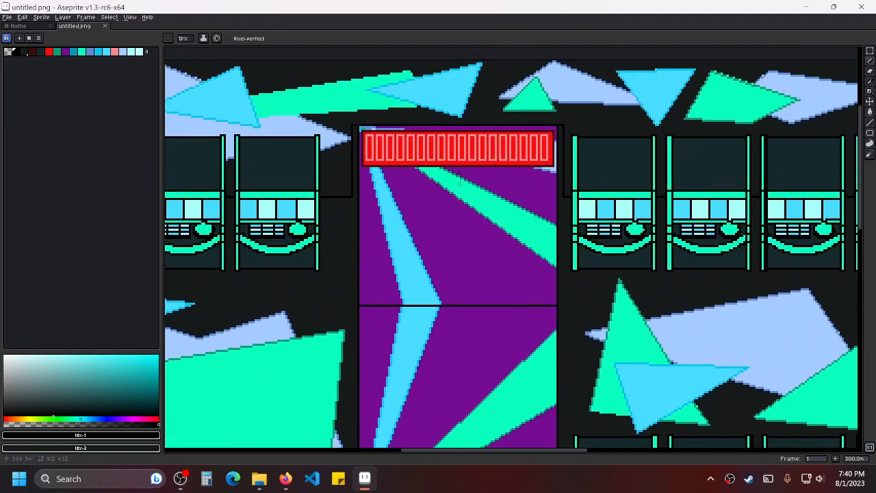
scroll(459, 171, "up", 3)
scroll(384, 198, "down", 3)
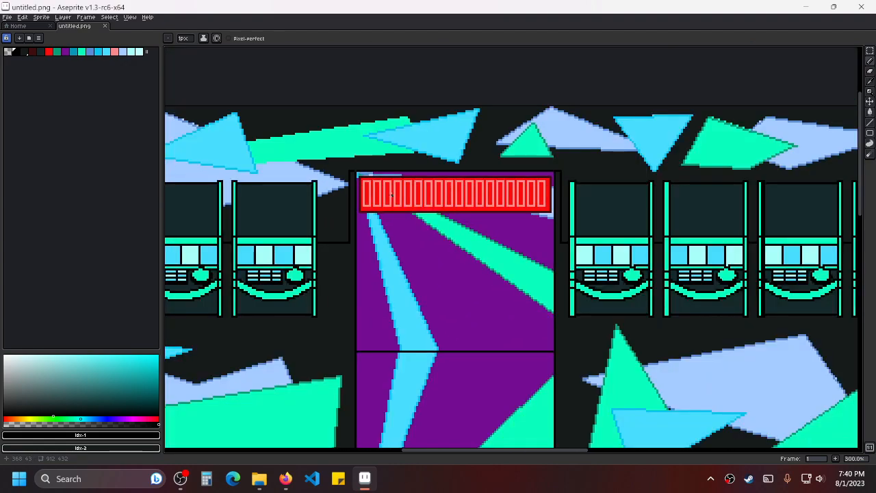
scroll(404, 250, "down", 1)
left_click_drag(705, 316, 536, 240)
left_click_drag(684, 253, 567, 209)
scroll(567, 209, "down", 1)
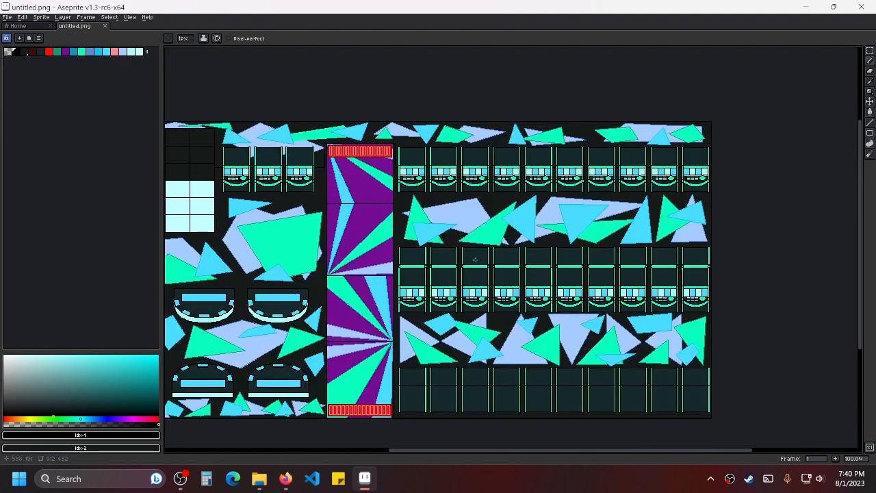
left_click_drag(235, 238, 392, 193)
Sample the dark background between the triangles, try a darker shade for it, and undo the colour change.
scroll(392, 193, "up", 4)
scroll(369, 186, "up", 2)
left_click(405, 158, "alt")
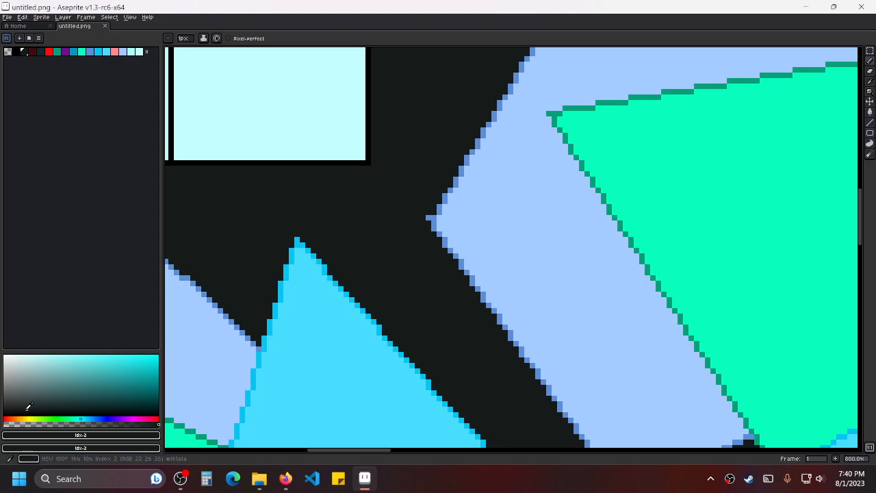
left_click(28, 409)
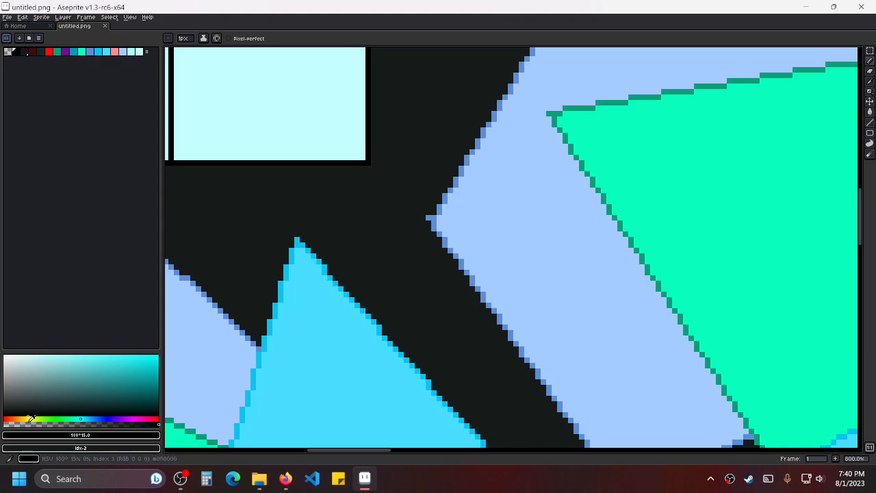
key("ctrl+z")
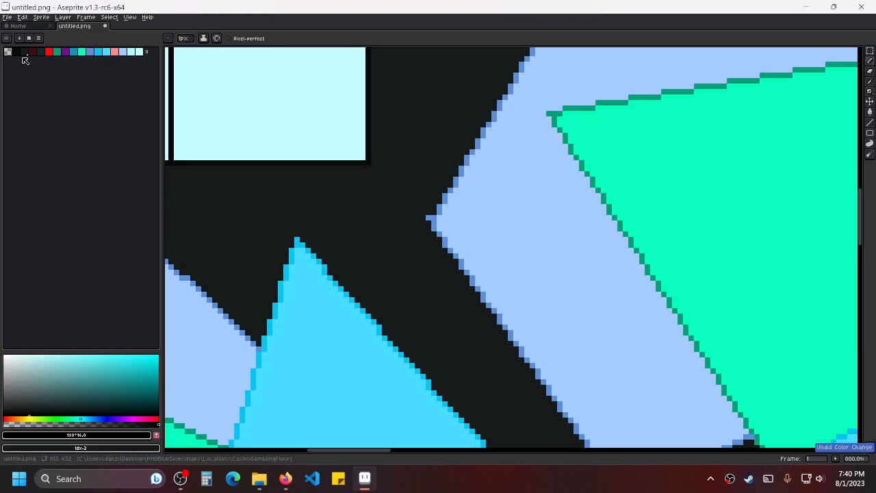
Try darkening the background's palette entry to near-black, check it against the outlines near the red bar, and undo it.
left_click(7, 37)
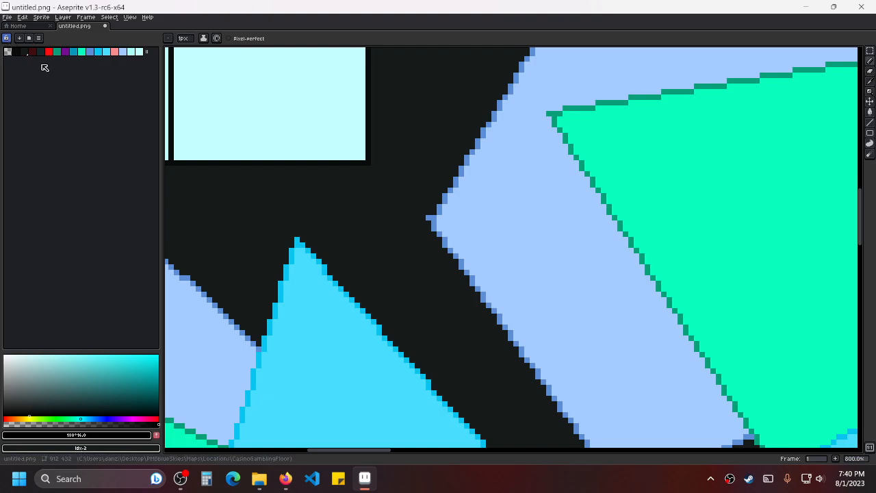
left_click(414, 225, "alt")
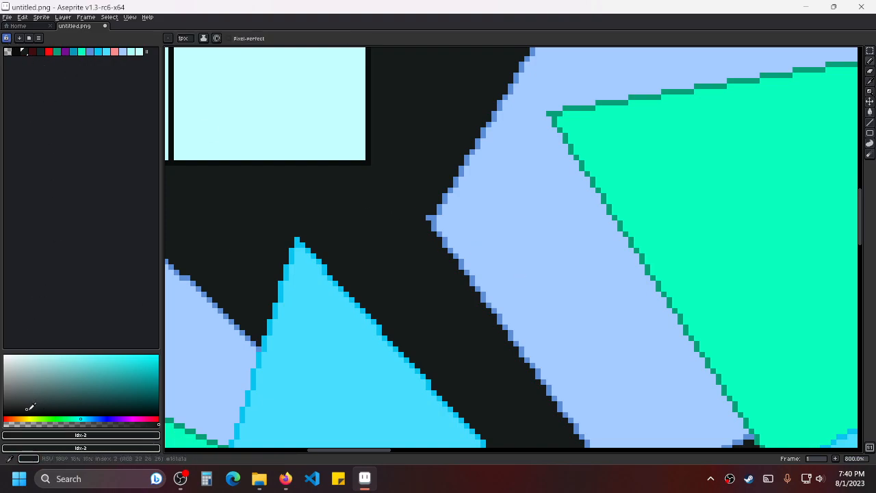
scroll(512, 229, "down", 6)
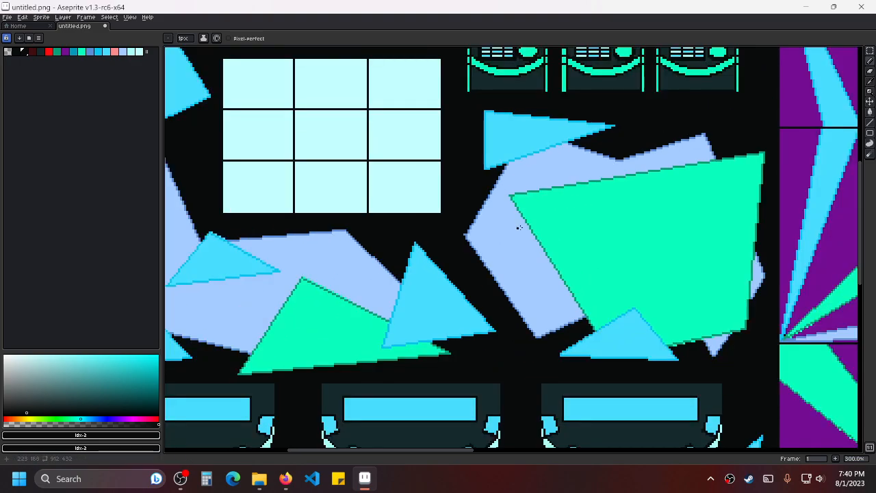
scroll(557, 274, "up", 2)
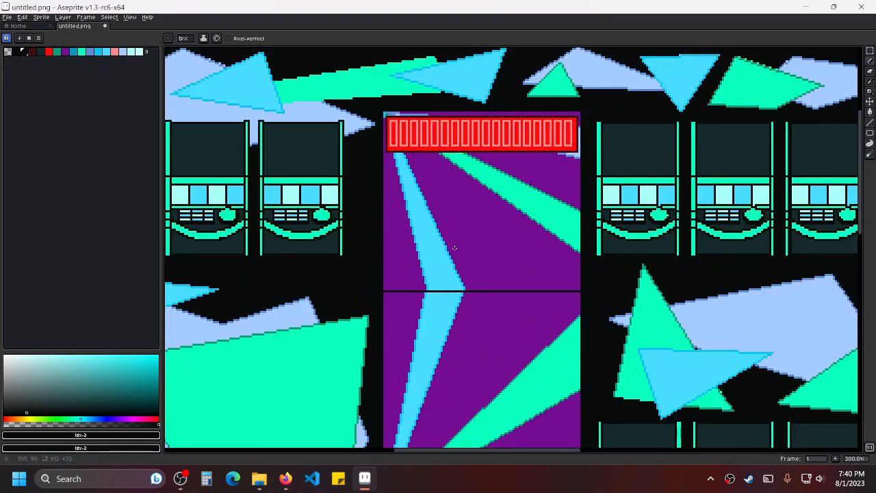
scroll(454, 248, "up", 2)
scroll(368, 279, "up", 1)
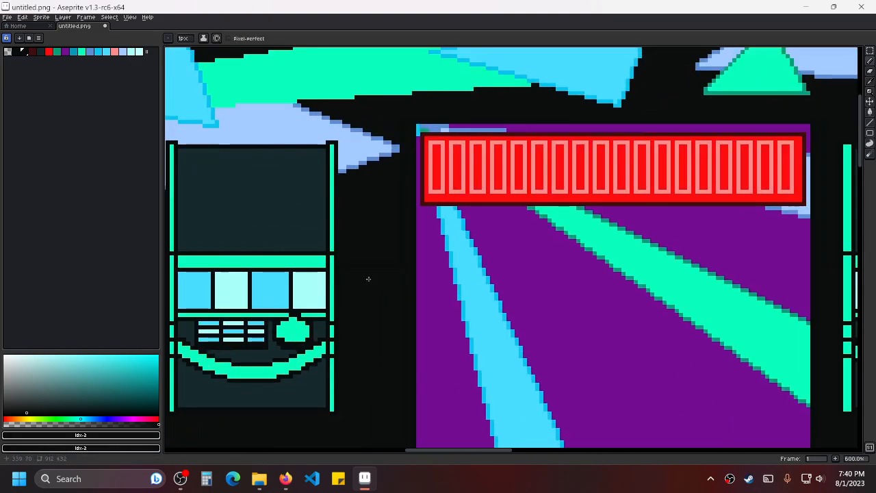
scroll(398, 265, "up", 4)
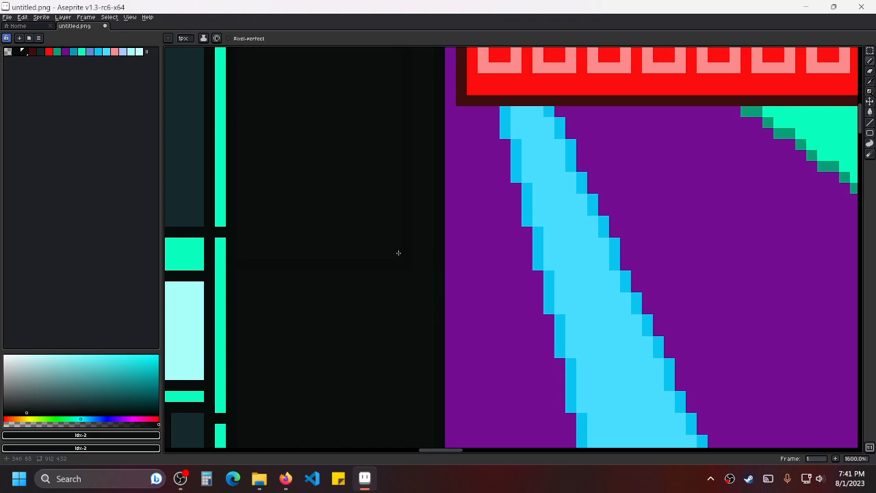
key("ctrl+z")
Sample the outline colour beside the purple panel, change its palette entry to black, and save the file.
scroll(409, 257, "down", 3)
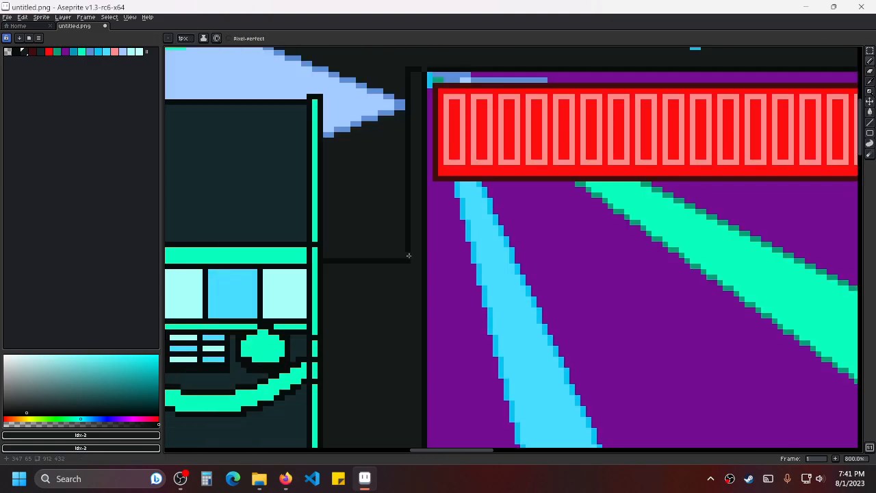
scroll(409, 256, "up", 3)
left_click(408, 243, "alt")
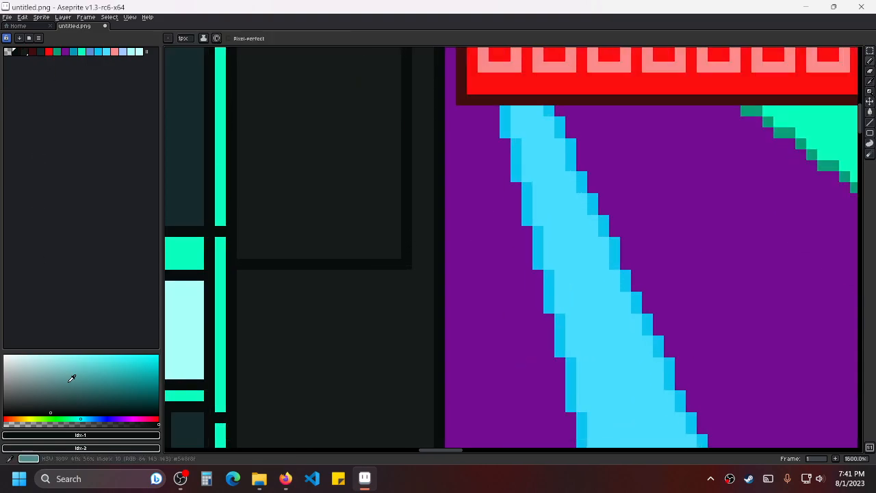
left_click_drag(55, 408, 55, 425)
key("ctrl+s")
Darken the dark grey background's palette entry slightly and save untitled.png.
left_click(25, 52)
left_click(26, 405)
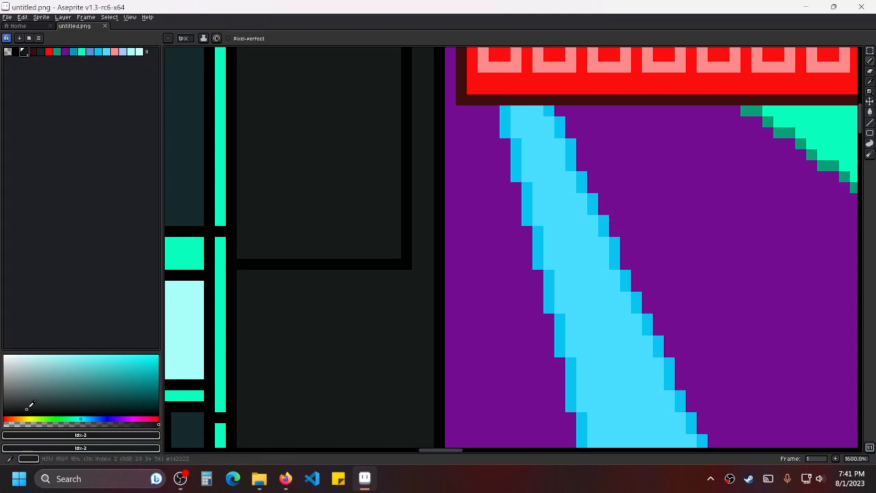
key("ctrl+s")
Inspect the recoloured sprite as a whole and up close around the purple rays, red bar and neighbouring machines.
scroll(539, 307, "down", 5)
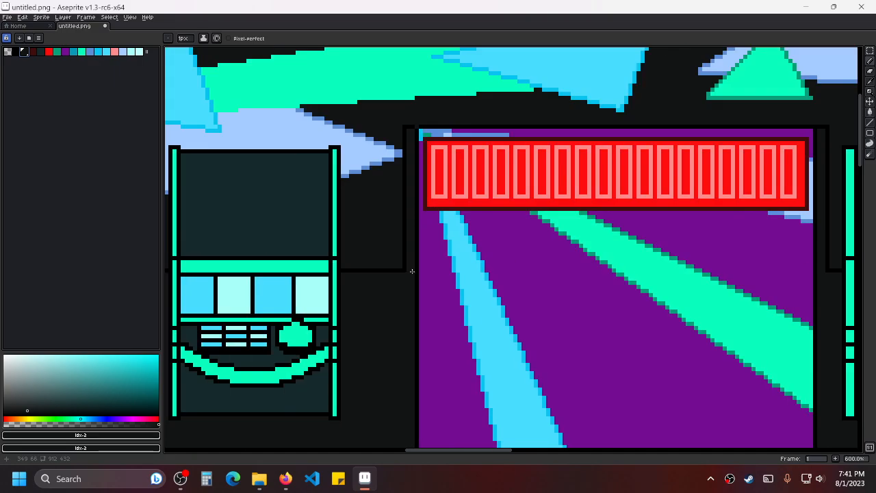
scroll(567, 252, "down", 4)
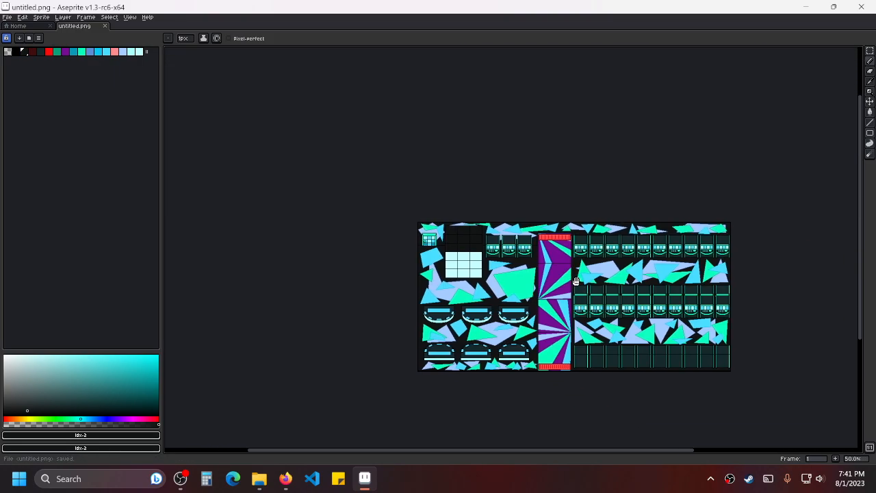
scroll(553, 293, "up", 3)
left_click_drag(587, 298, 491, 244)
left_click_drag(742, 302, 536, 275)
scroll(535, 274, "down", 2)
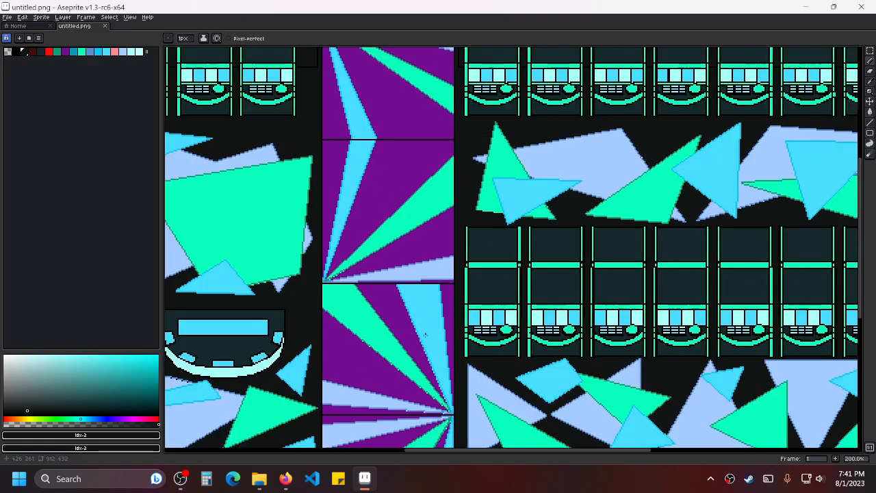
scroll(546, 212, "up", 3)
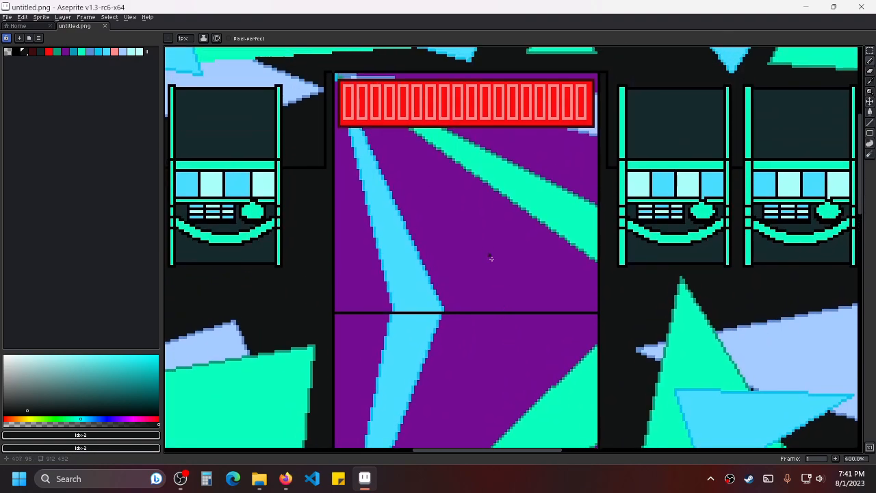
scroll(514, 354, "down", 3)
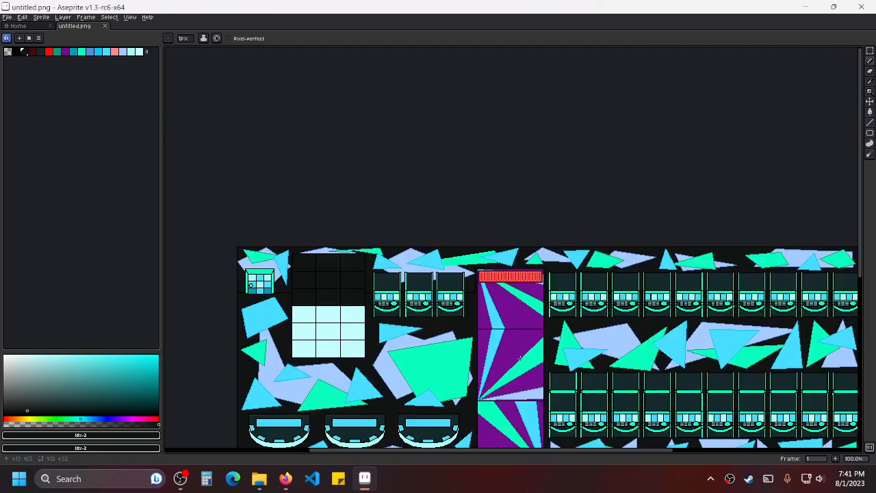
Review the whole casino floor sprite, comparing the left-hand tables and triangles, the central purple panel and the machine rows on the right.
left_click_drag(516, 405, 497, 265)
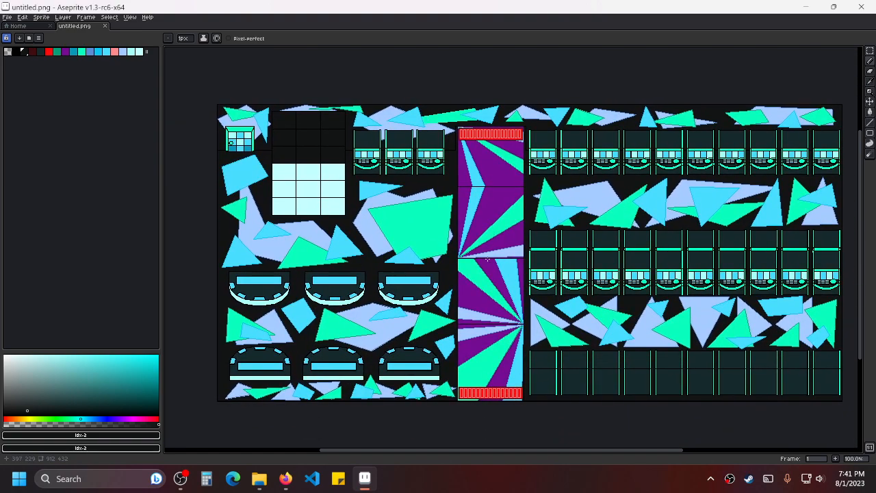
scroll(673, 186, "up", 1)
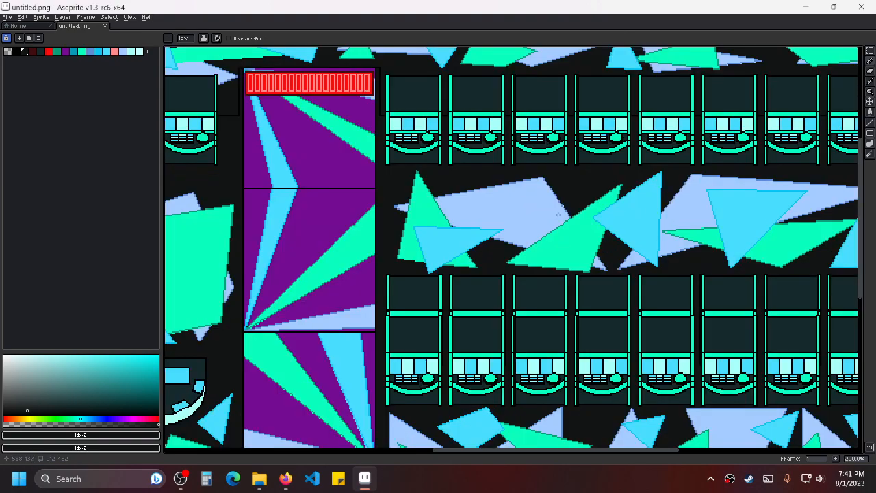
left_click_drag(308, 240, 647, 202)
left_click_drag(254, 252, 536, 249)
scroll(536, 249, "down", 1)
scroll(536, 250, "right", 6)
scroll(448, 263, "up", 1)
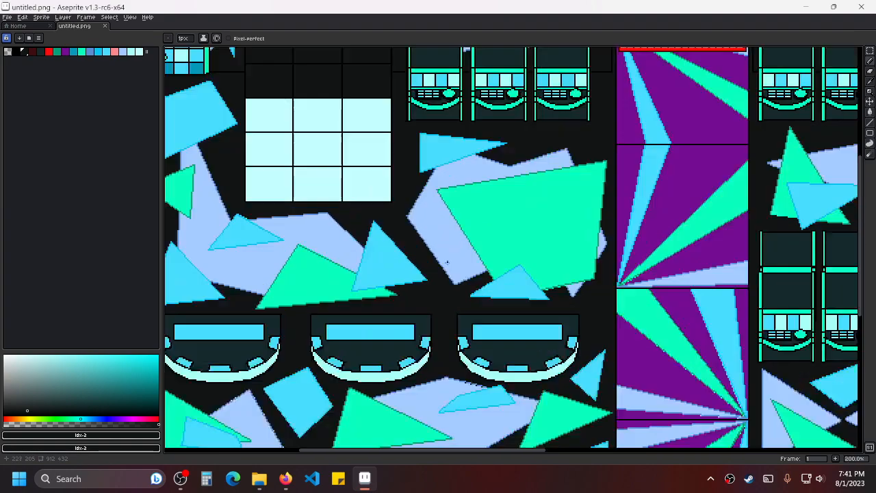
scroll(448, 262, "down", 2)
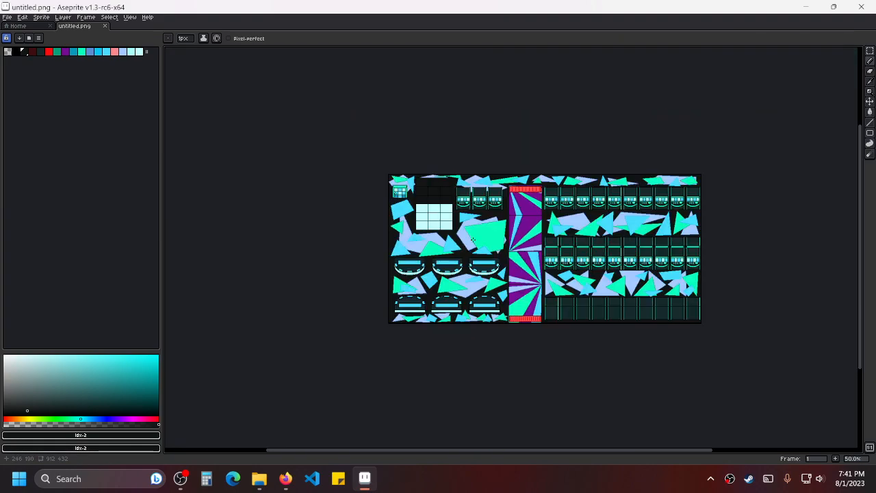
scroll(455, 276, "up", 1)
scroll(507, 287, "left", 2)
scroll(507, 287, "left", 2)
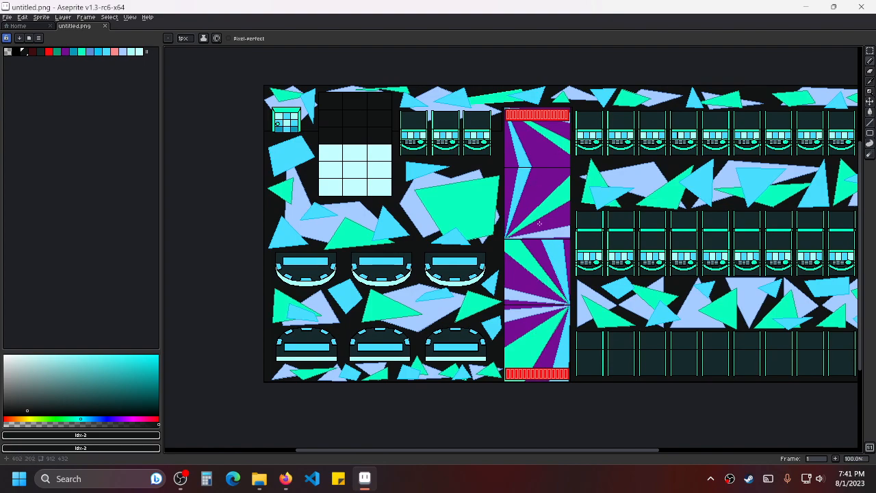
left_click_drag(703, 239, 707, 258)
scroll(625, 254, "right", 2)
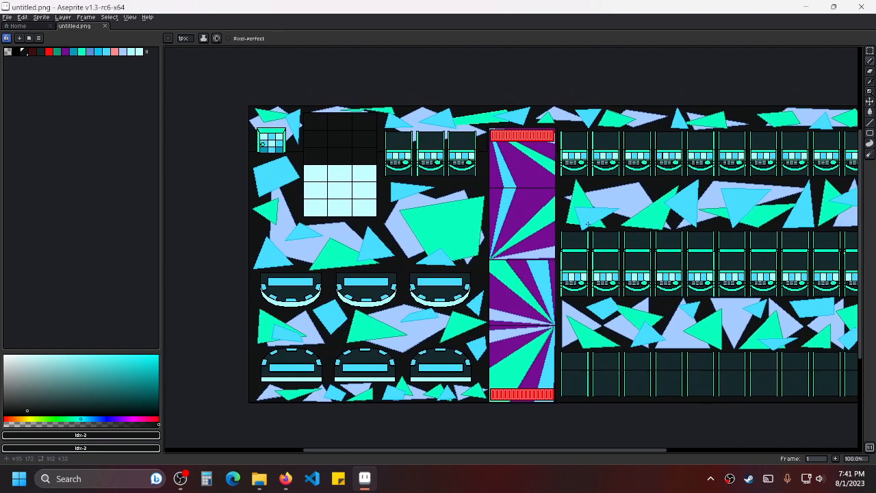
Close Aseprite and clear the desktop by minimising the CasinoGamblingFloor folder window and the Firefox window.
left_click(861, 6)
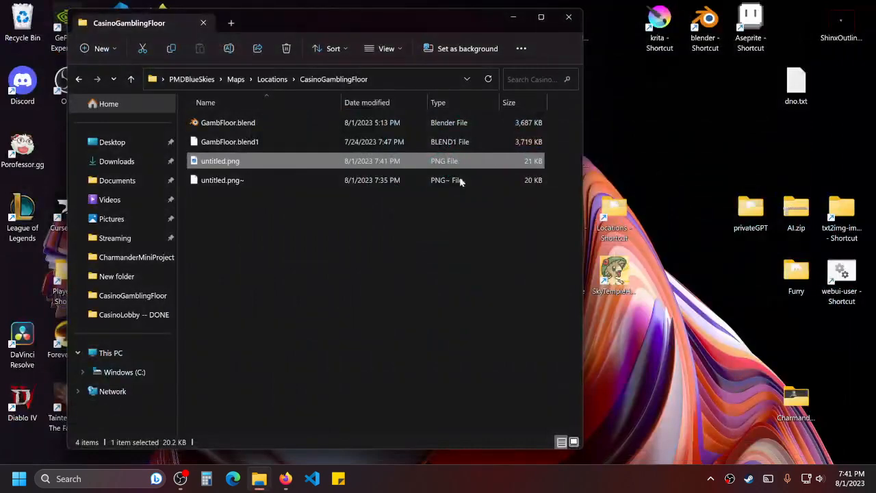
left_click(267, 479)
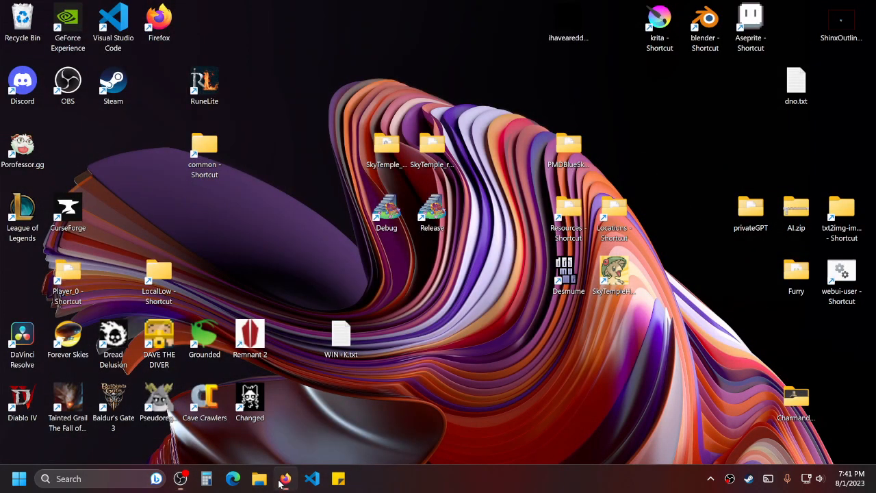
left_click(283, 481)
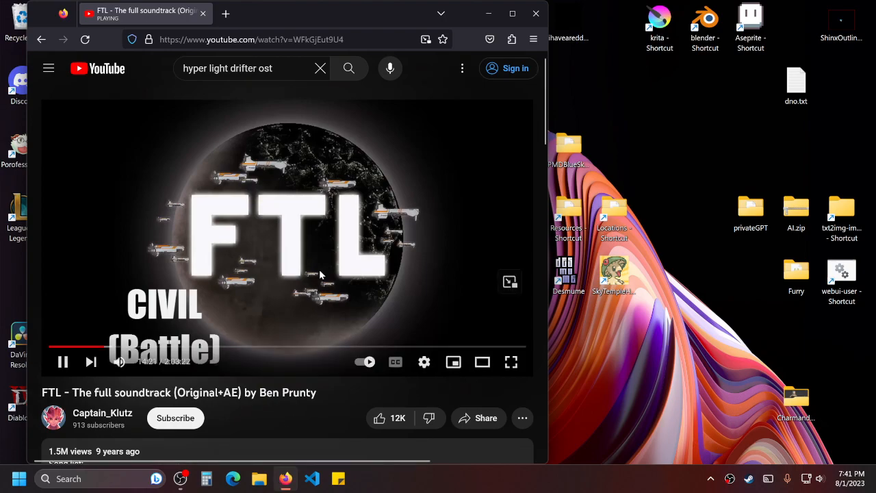
left_click(285, 481)
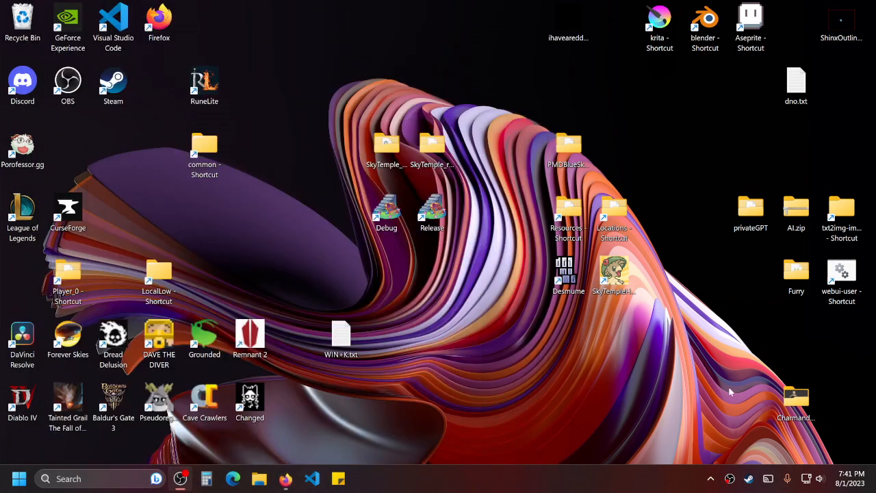